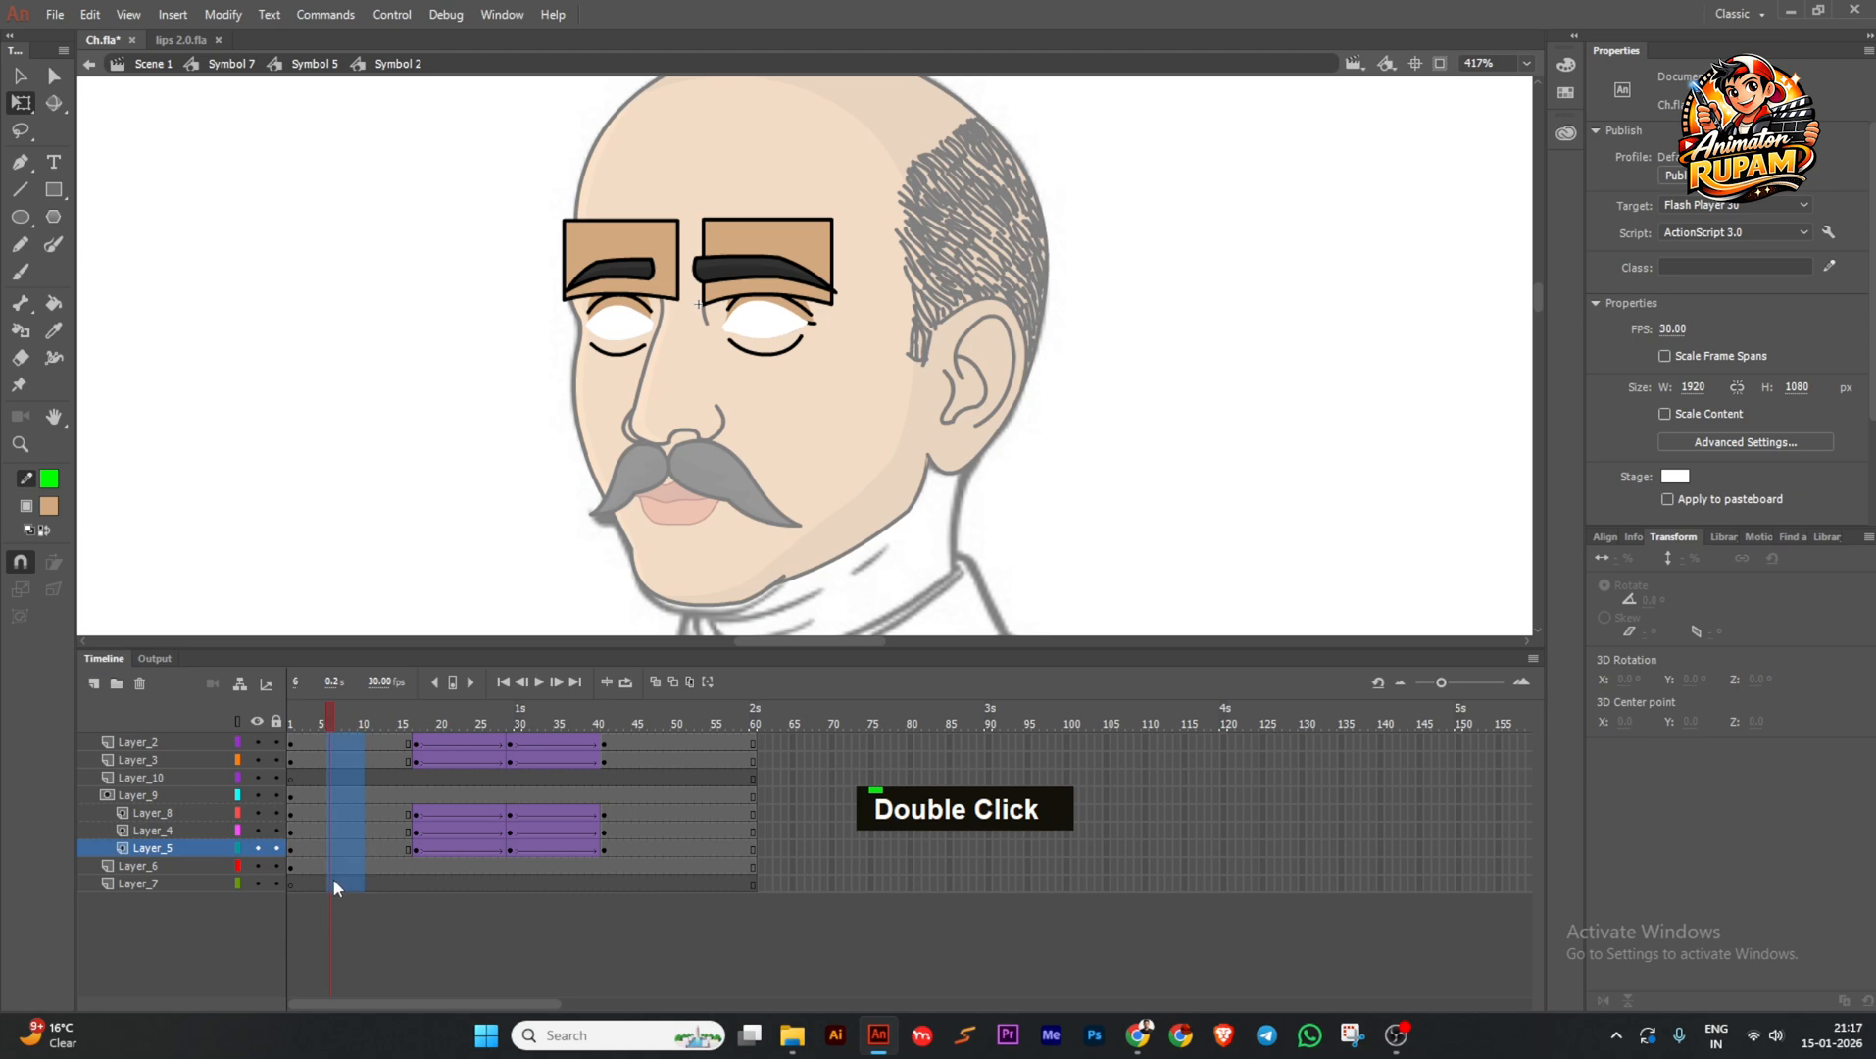
Insert six frames so the blink tweens start near frame 45, then return toward frame 1.
key("F5")
key("F5")
key("F5")
key("F5")
key("F5")
key("F5")
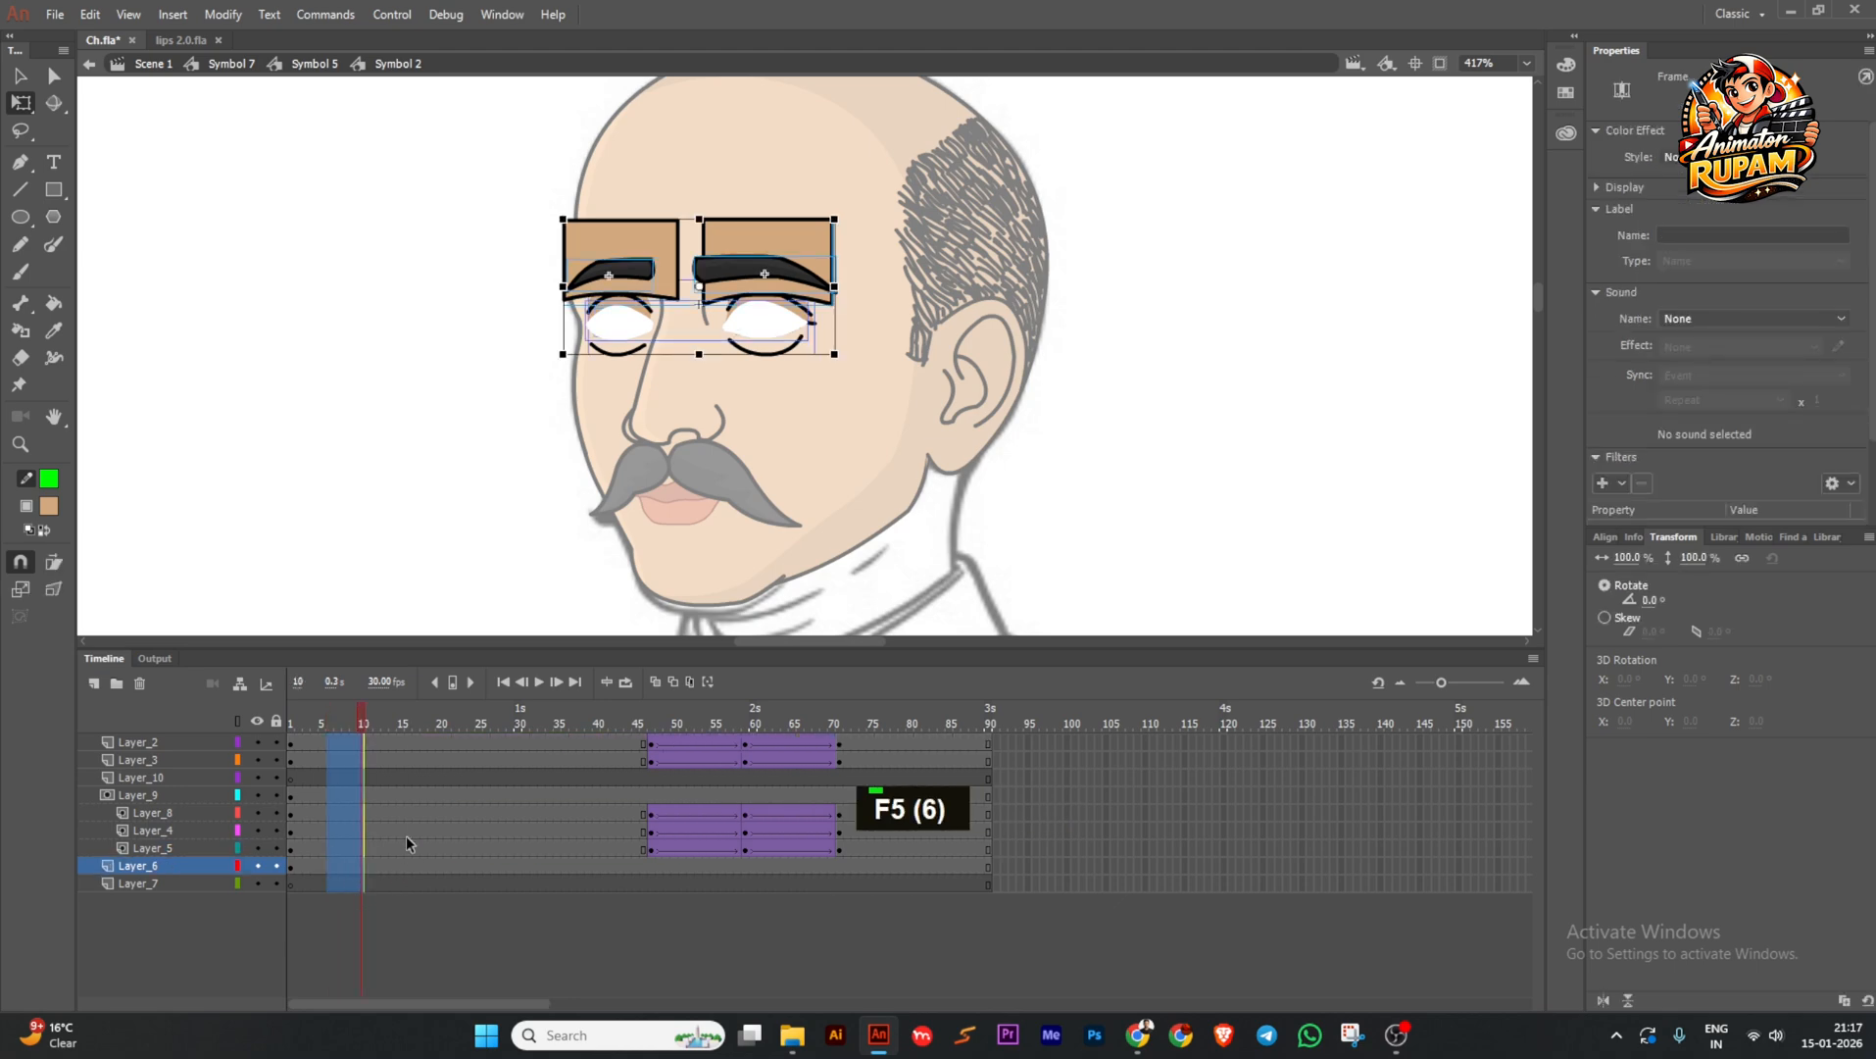
left_click_drag(364, 714, 262, 745)
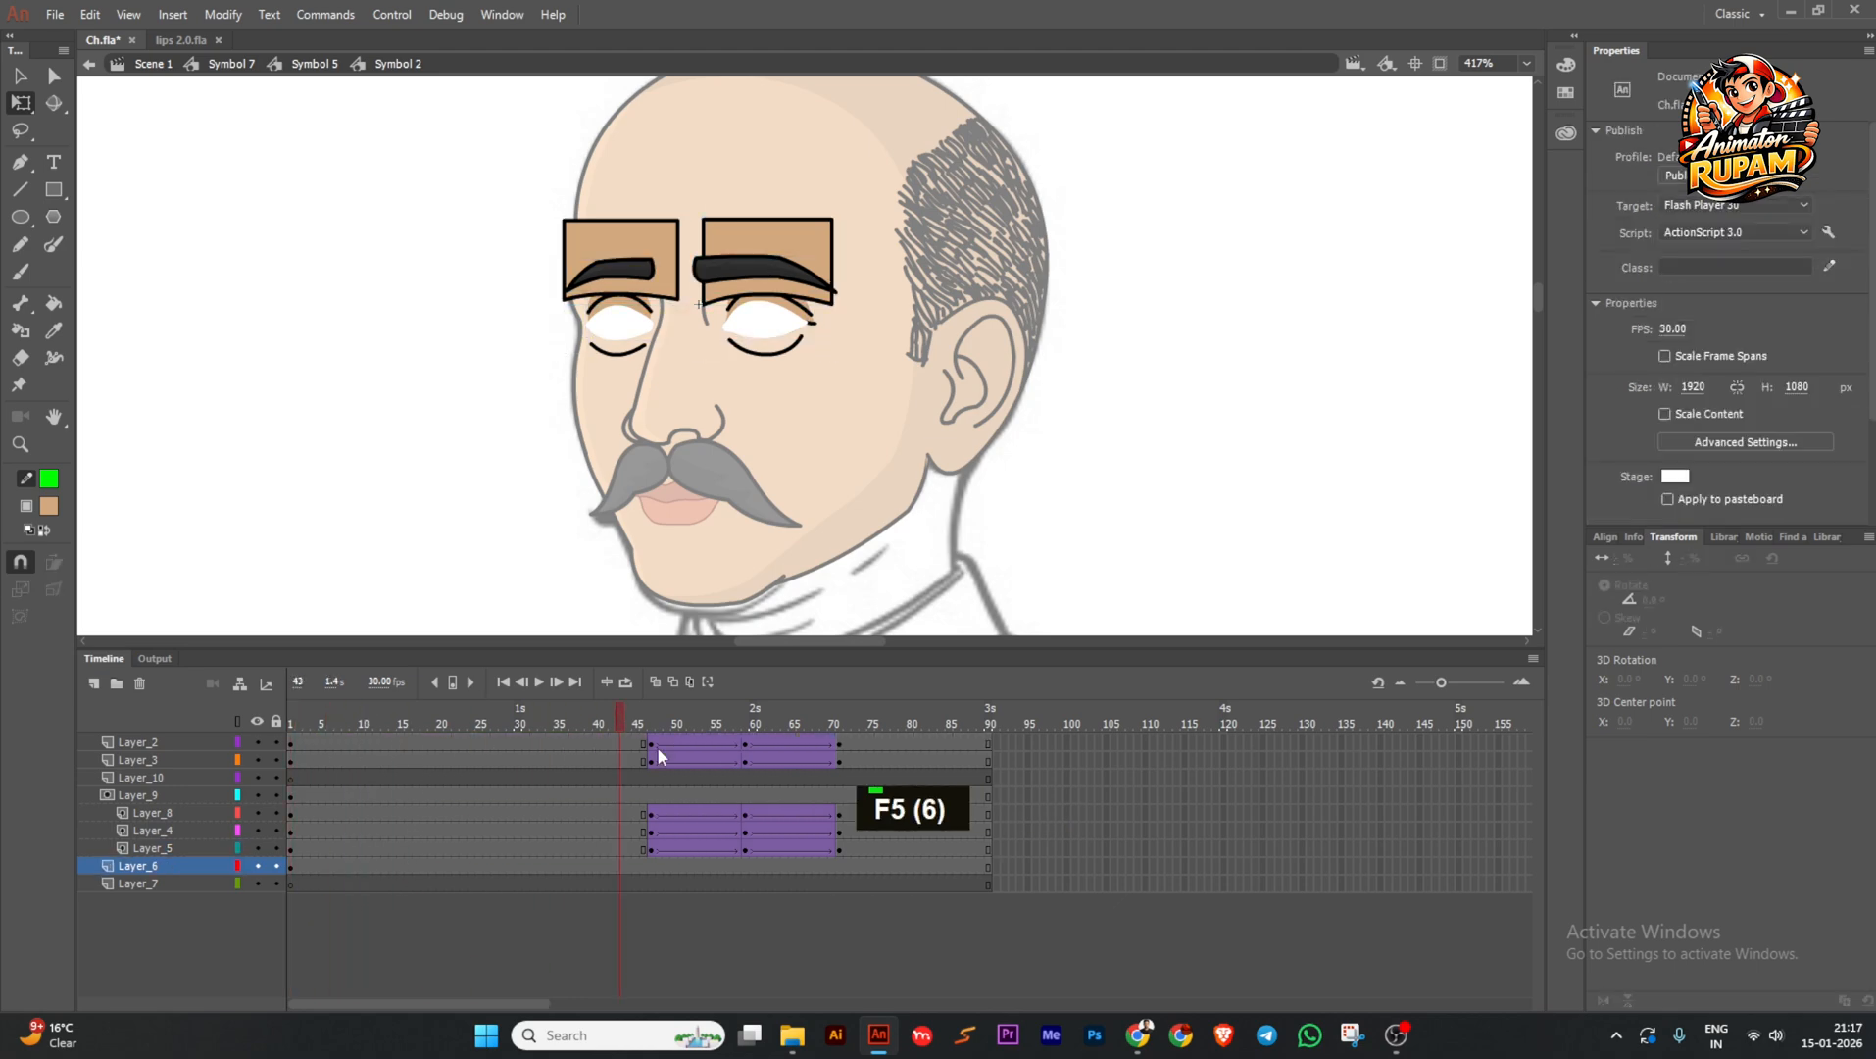
key("comma")
Exit the eyebrow symbol to its parent and save the file.
double_click(423, 427)
scroll(376, 465, "down", 2, "ctrl")
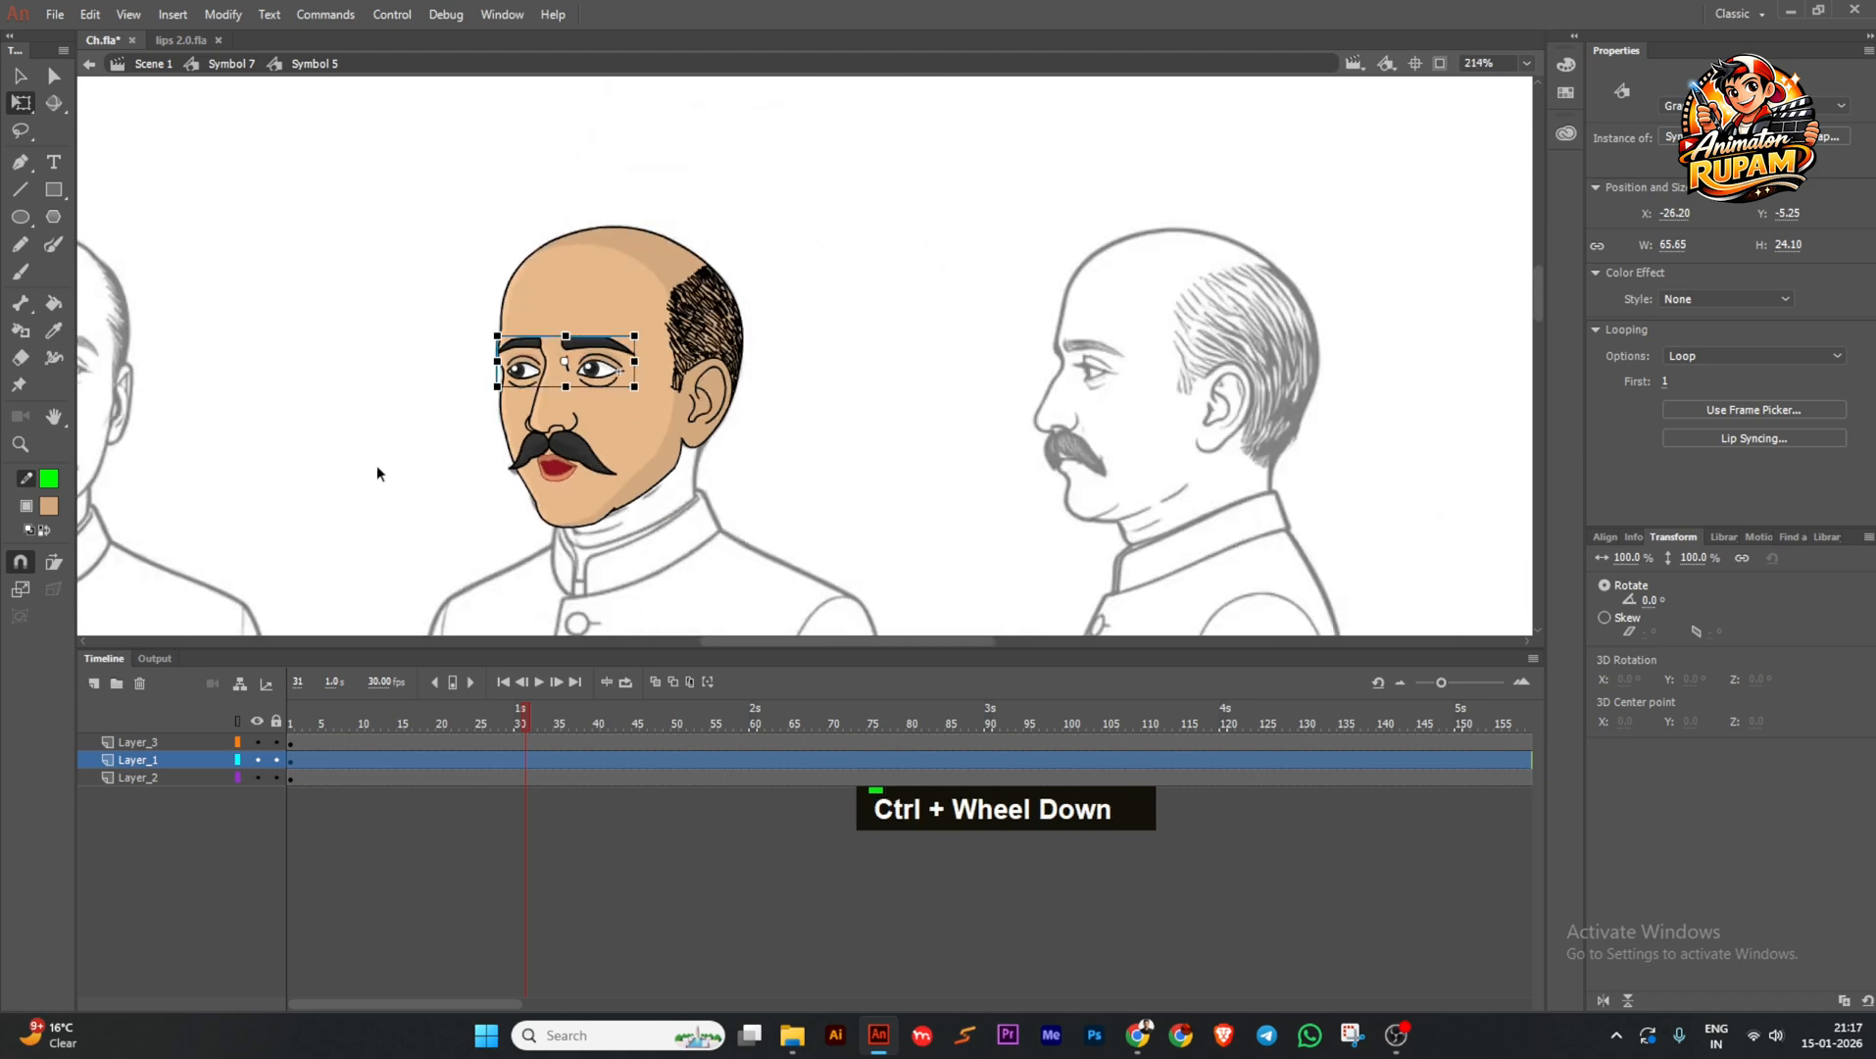
key("ctrl+s")
scroll(498, 482, "down", 2)
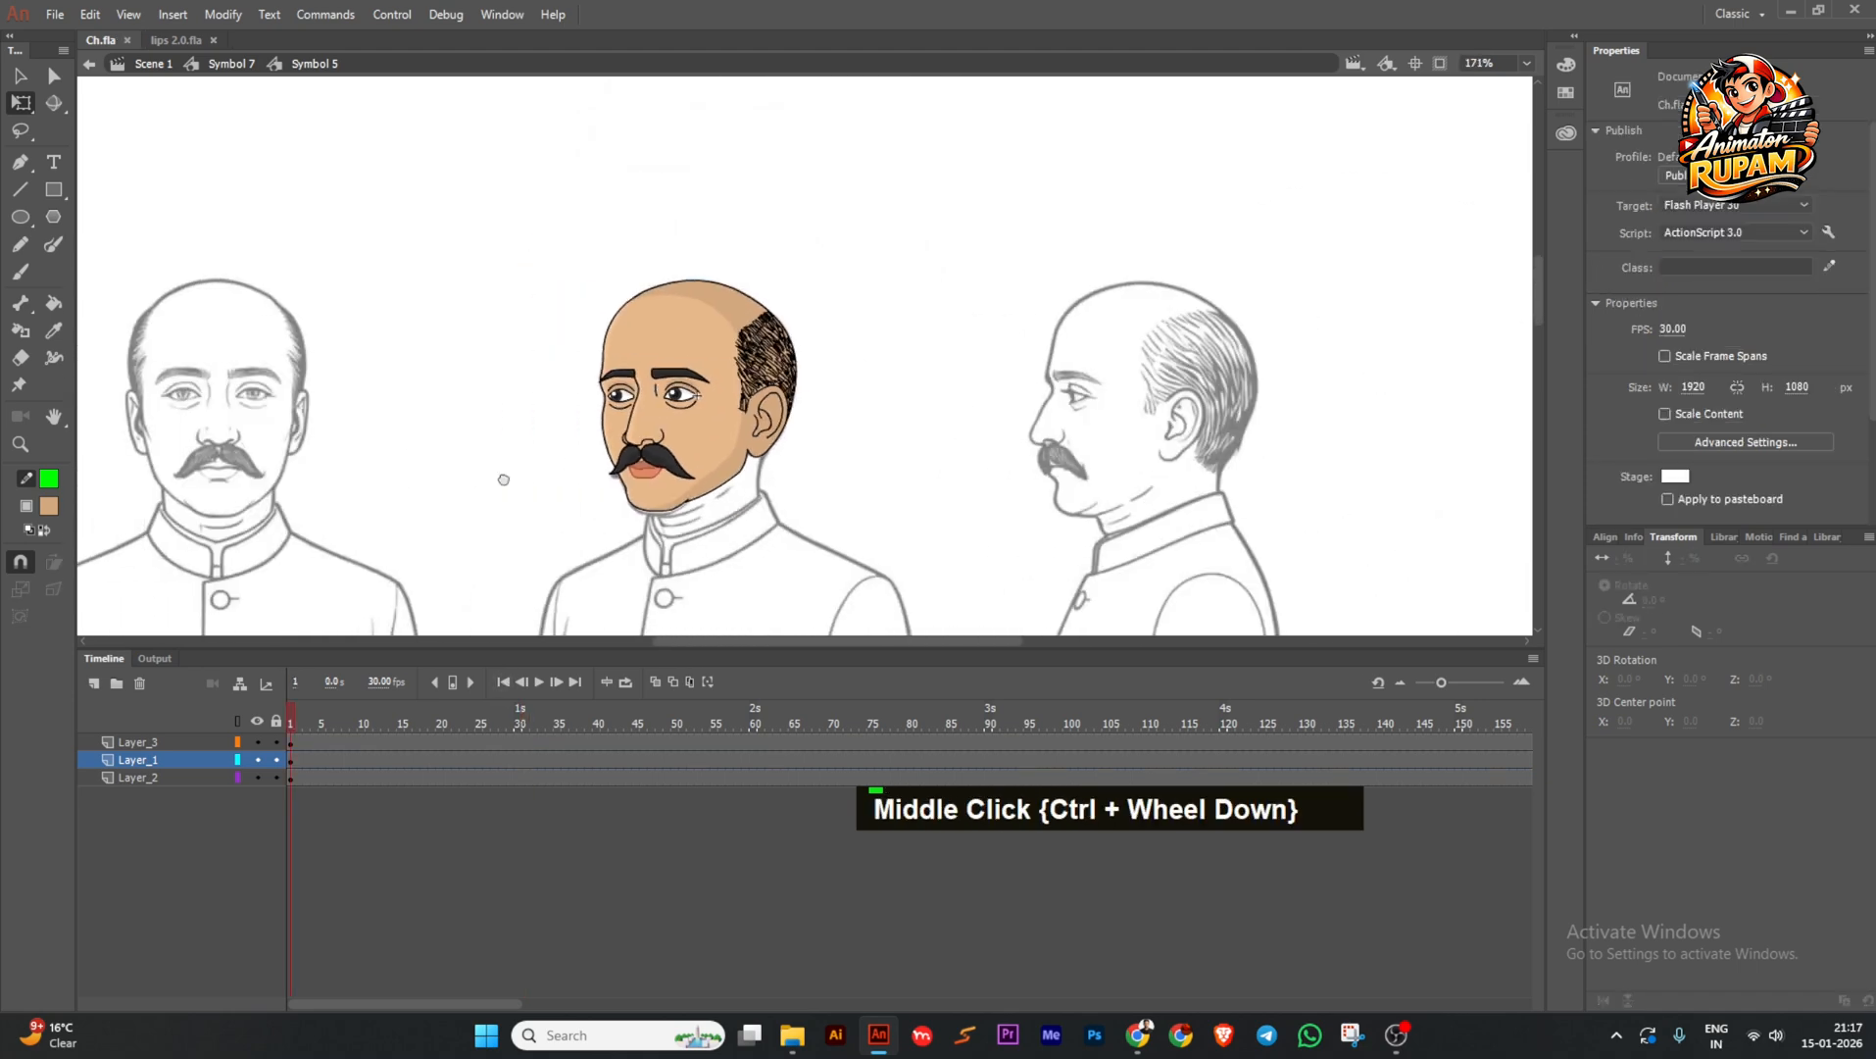
Exit up to the whole head symbol, save, and rewind to the first frame.
double_click(503, 474)
middle_click(499, 517)
key("ctrl+s")
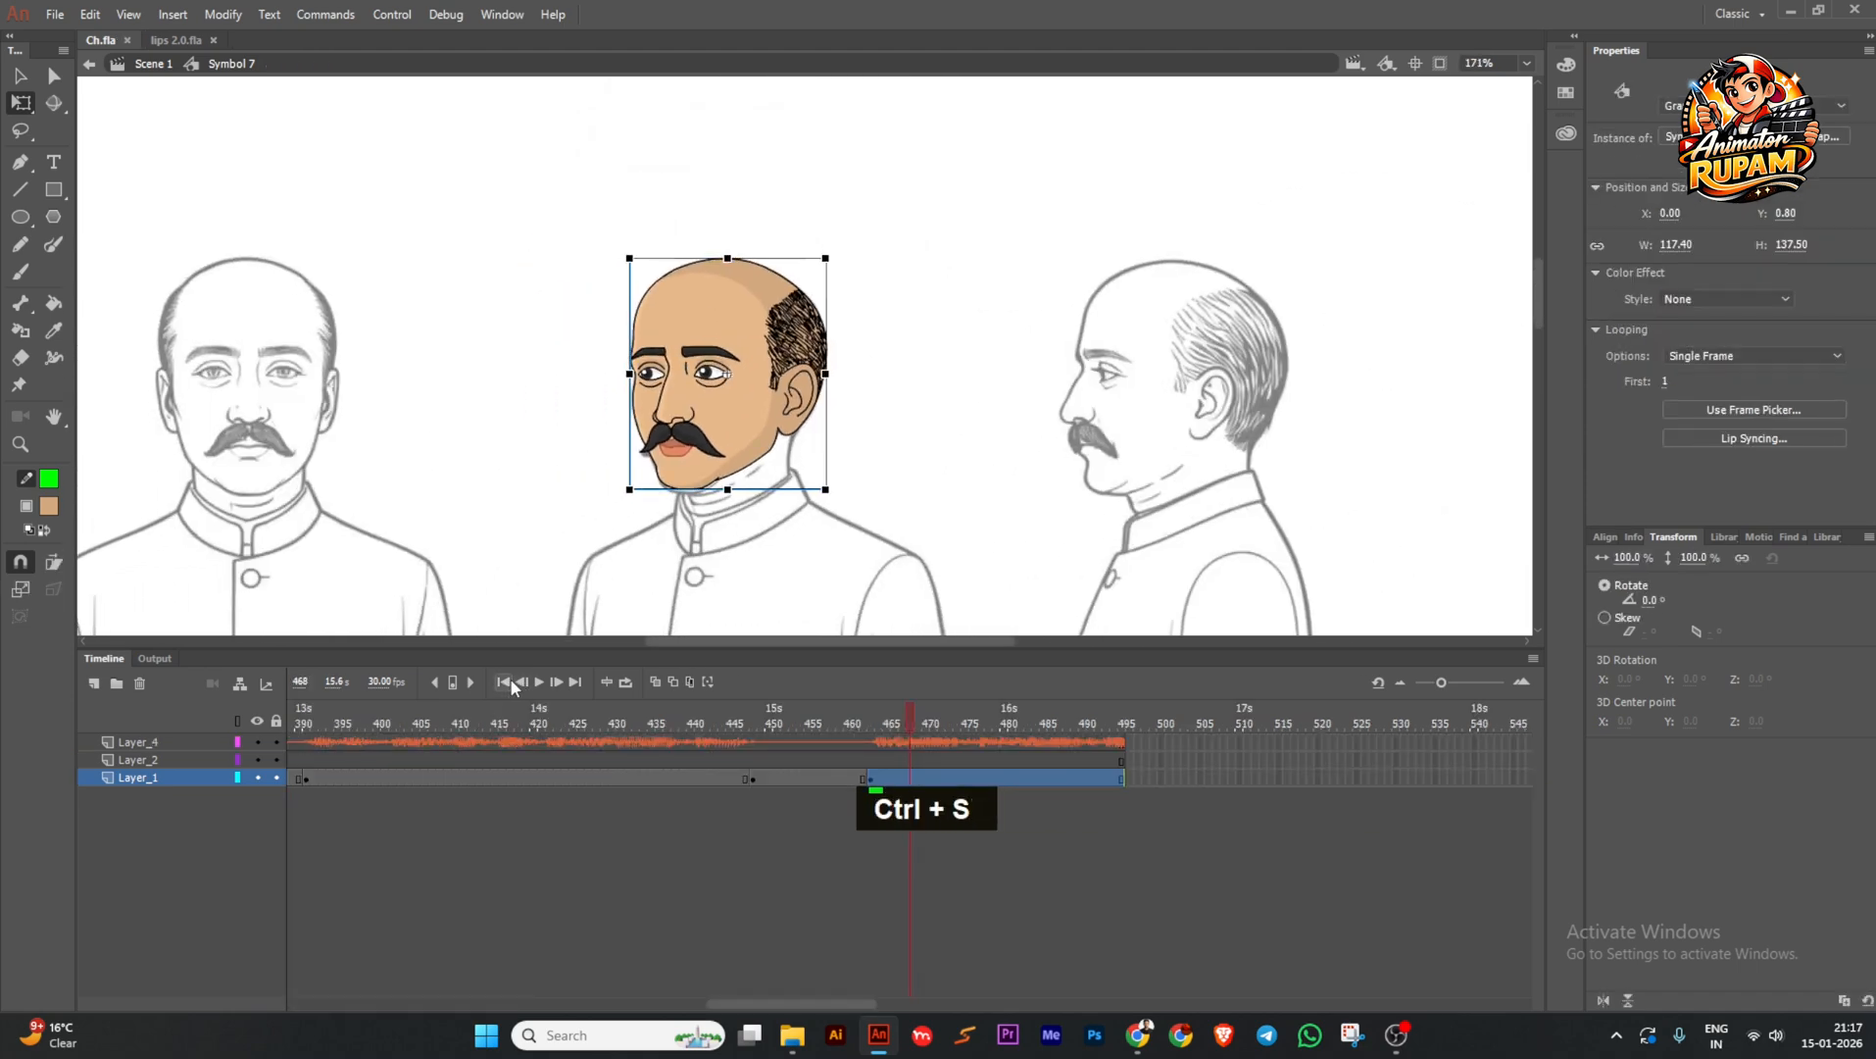
left_click(505, 681)
scroll(981, 414, "down", 1, "ctrl")
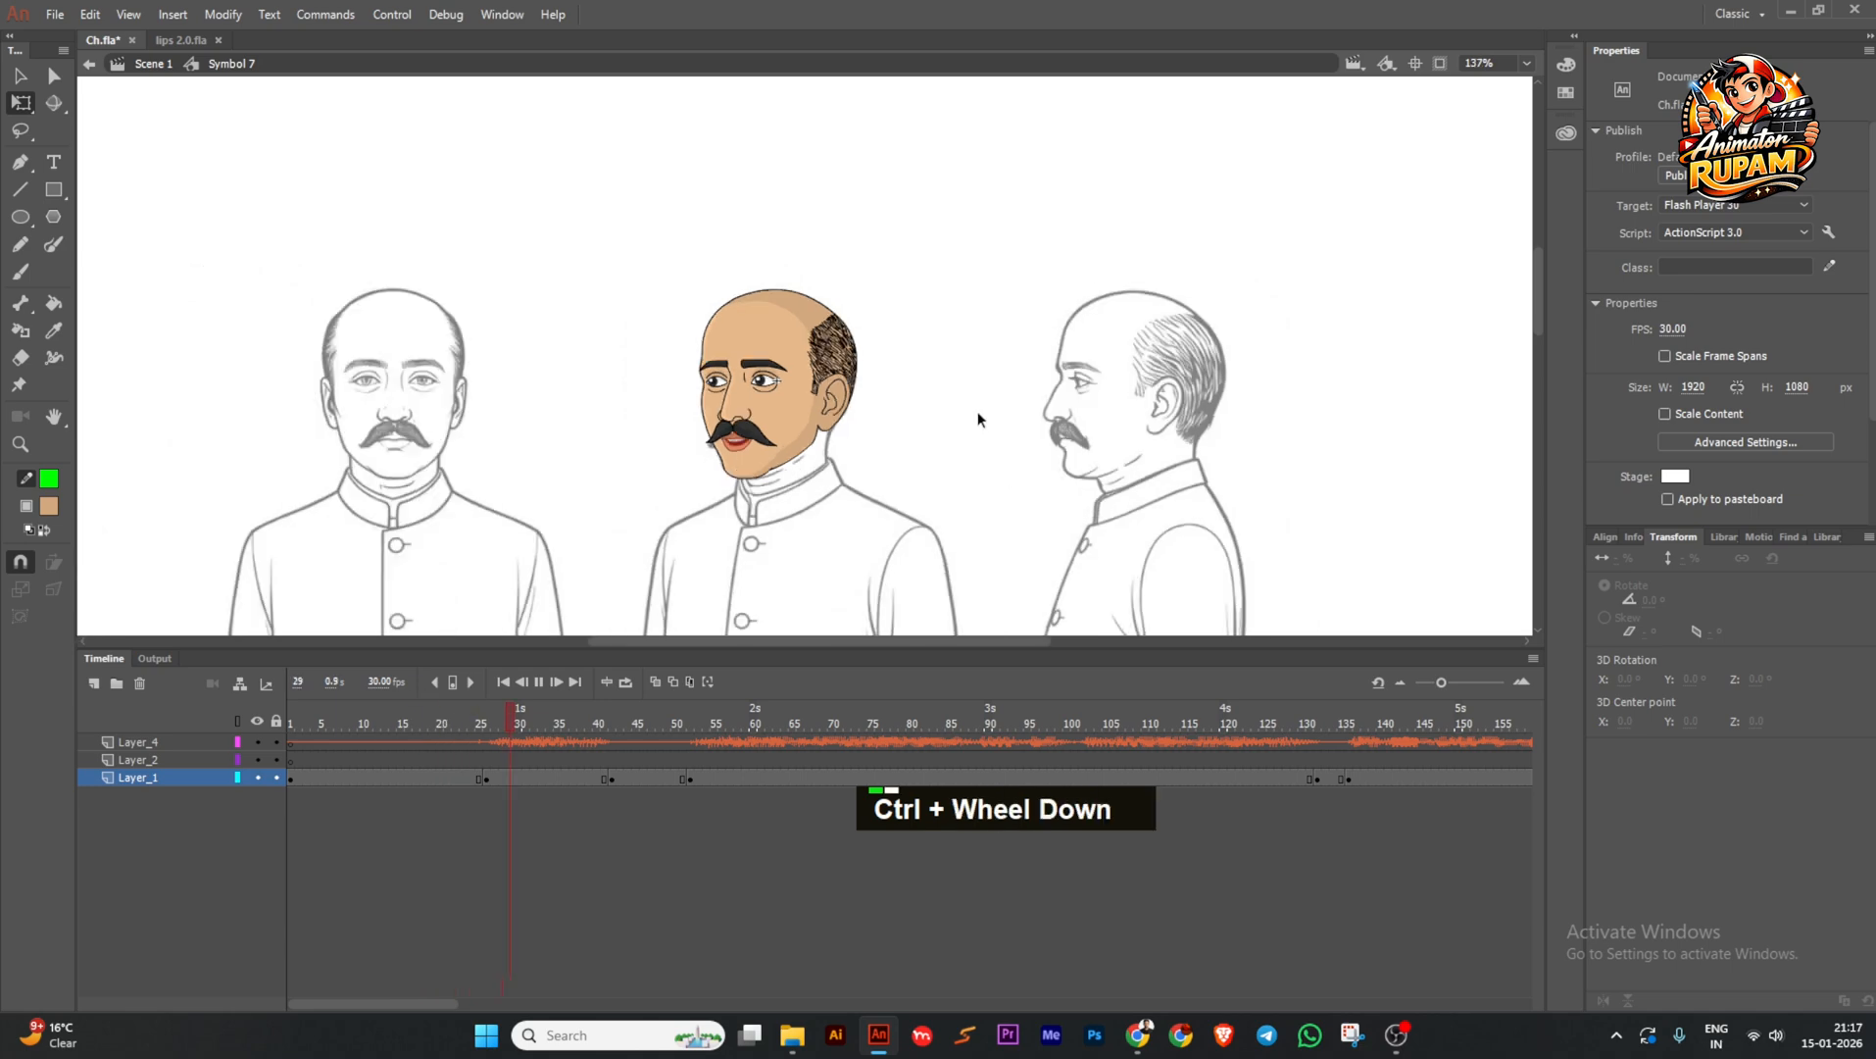
middle_click(965, 416)
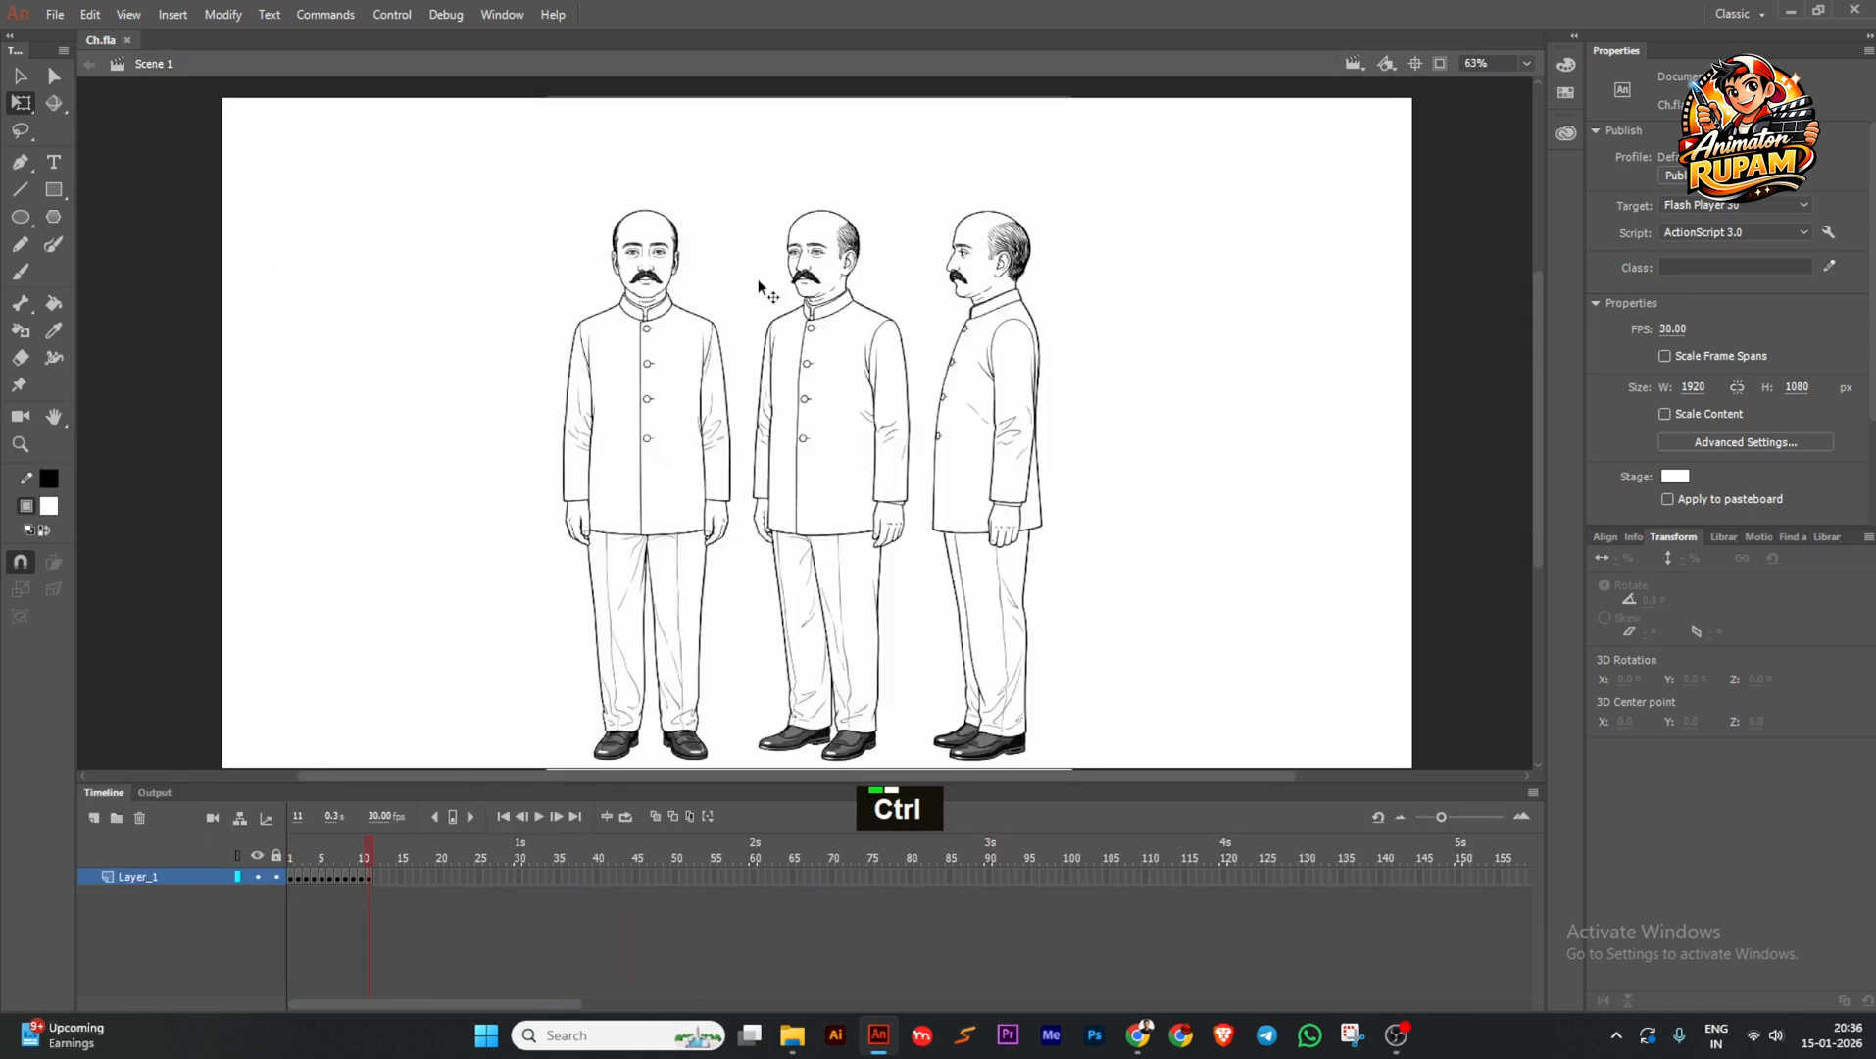
Add Layer_2 above the reference sketch with a keyframe at frame 10.
scroll(784, 343, "down", 1, "ctrl")
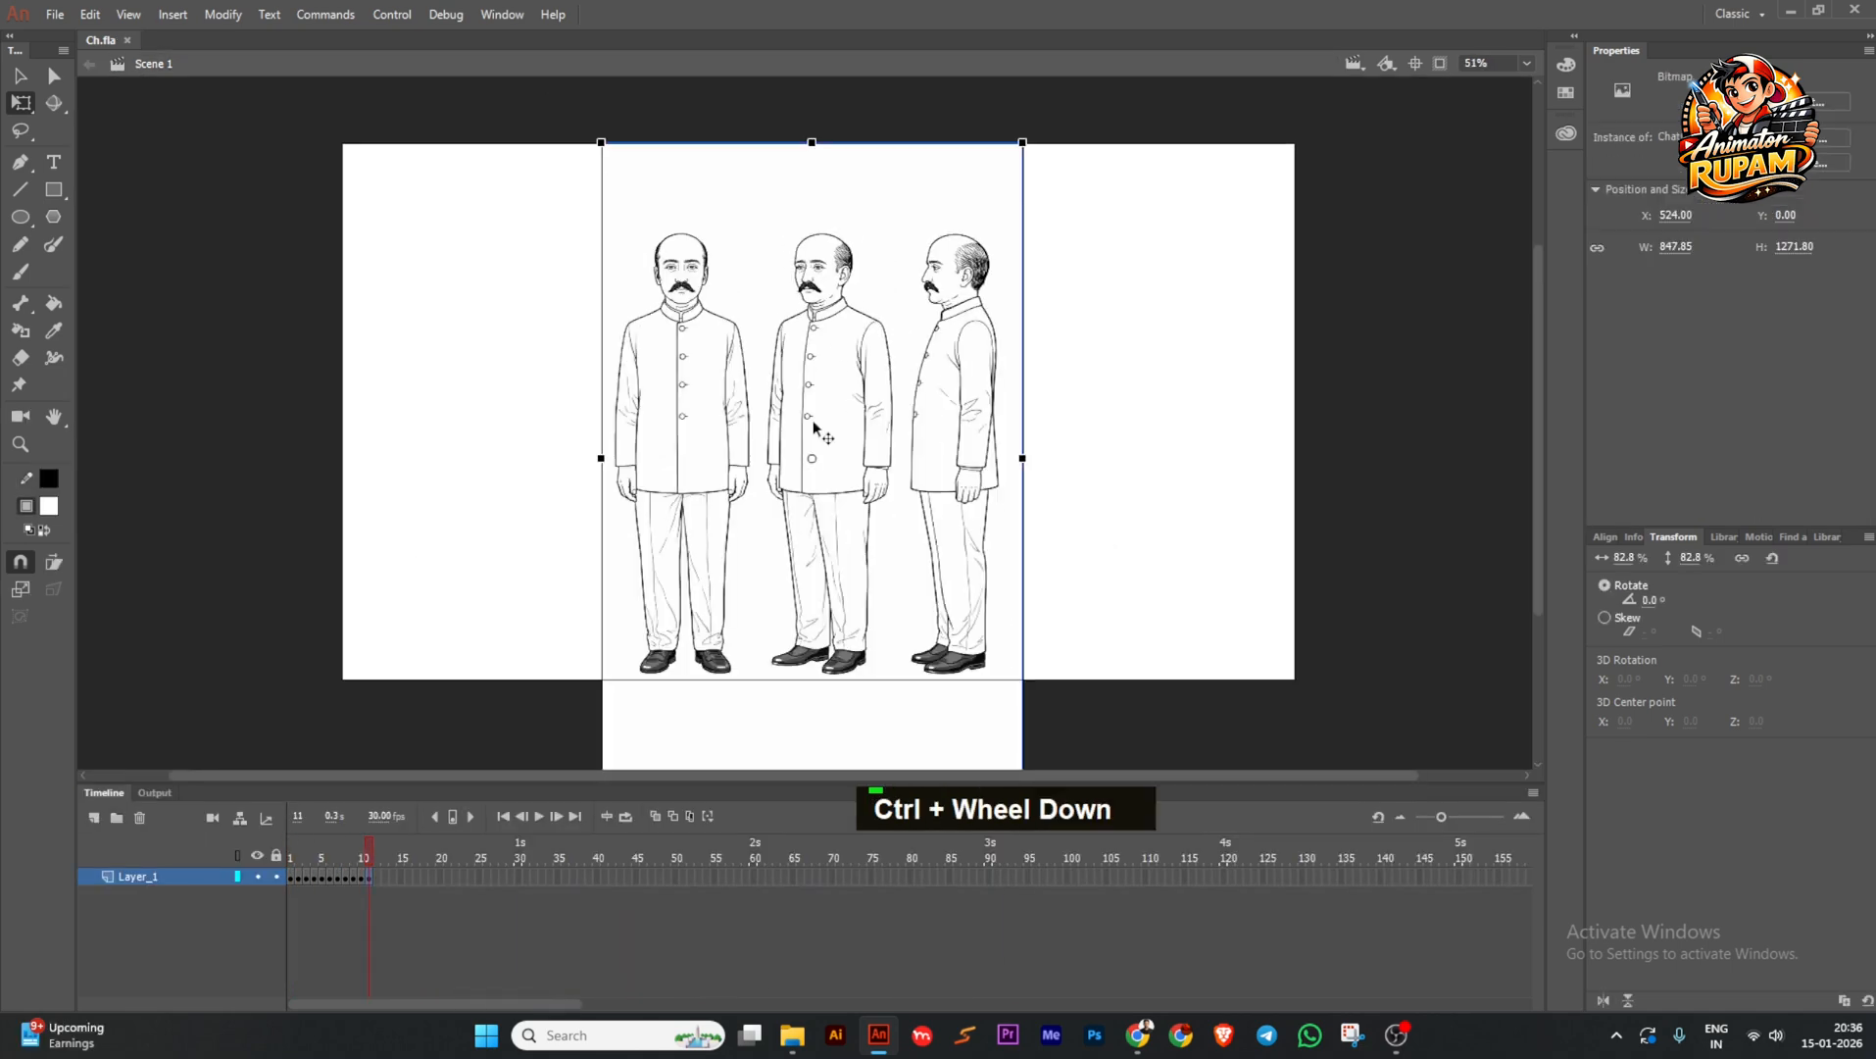
key("ctrl+s")
left_click(94, 817)
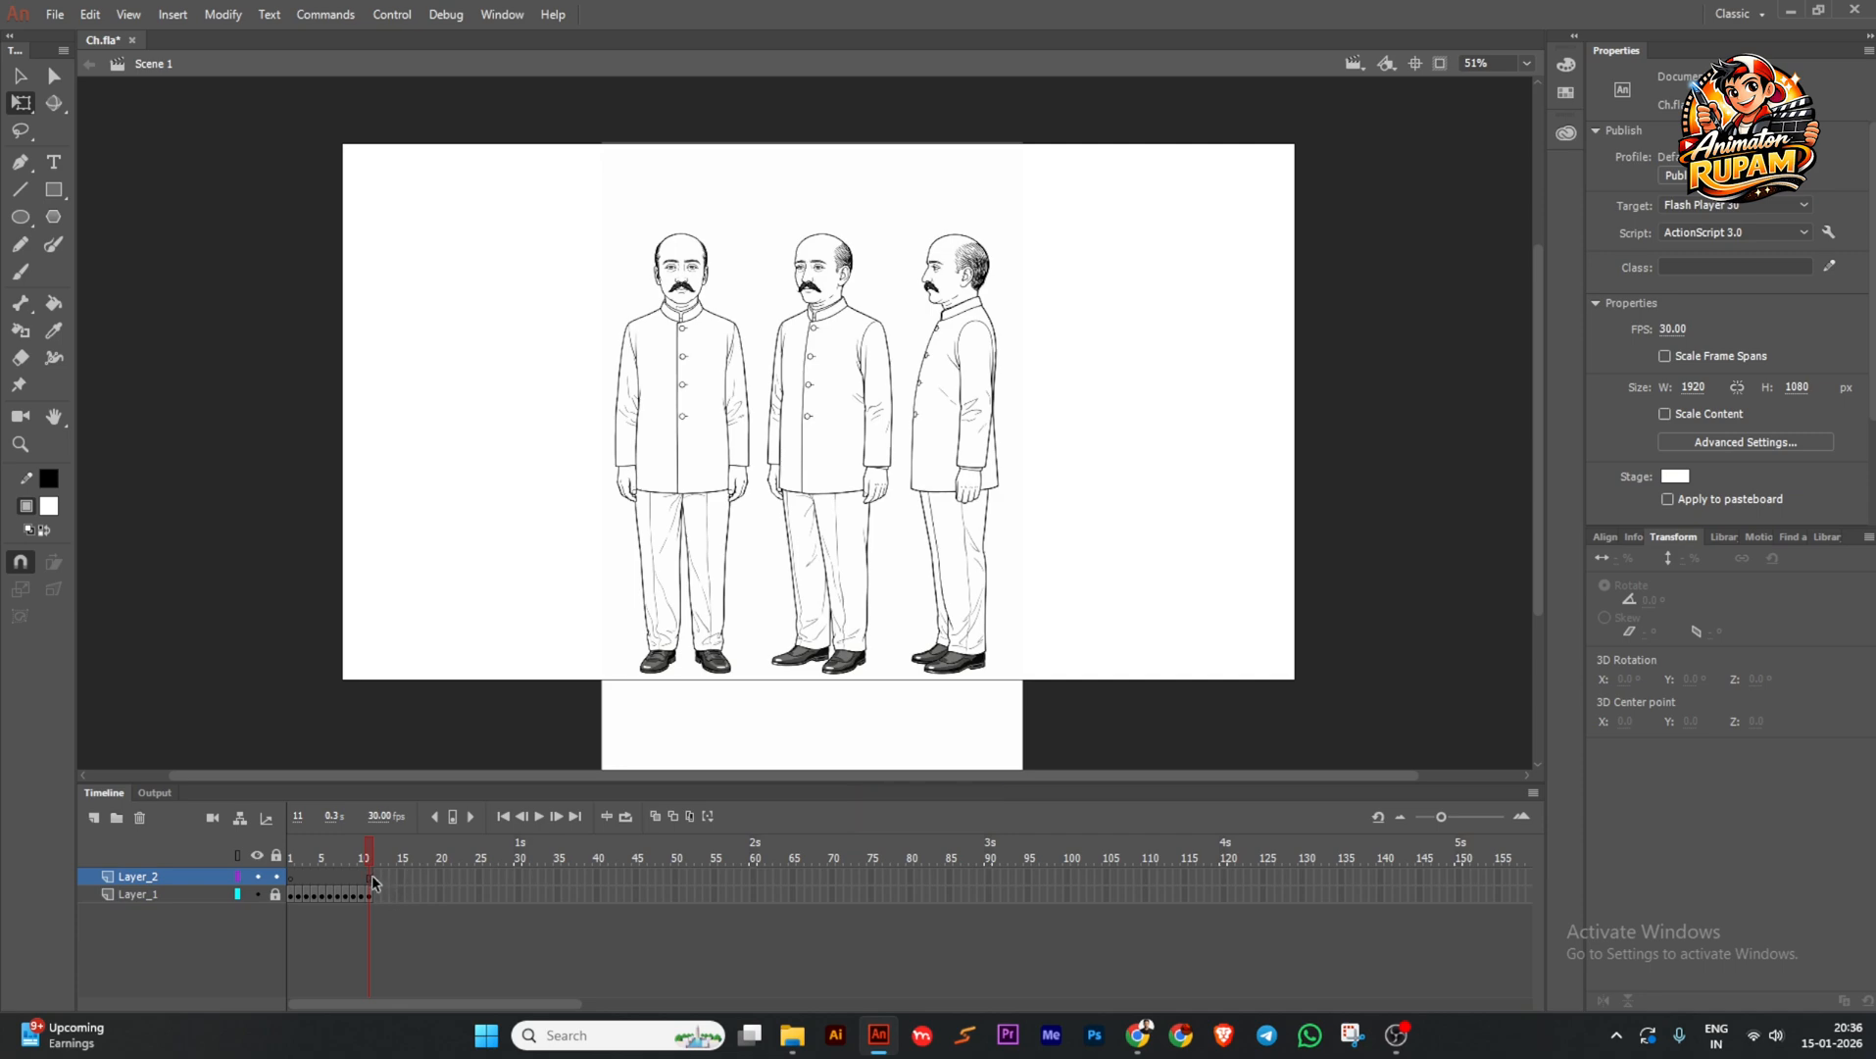
left_click(362, 876)
key("F6")
key("F6")
key("F6")
Set the stroke colour to green for tracing.
scroll(784, 304, "up", 3, "ctrl")
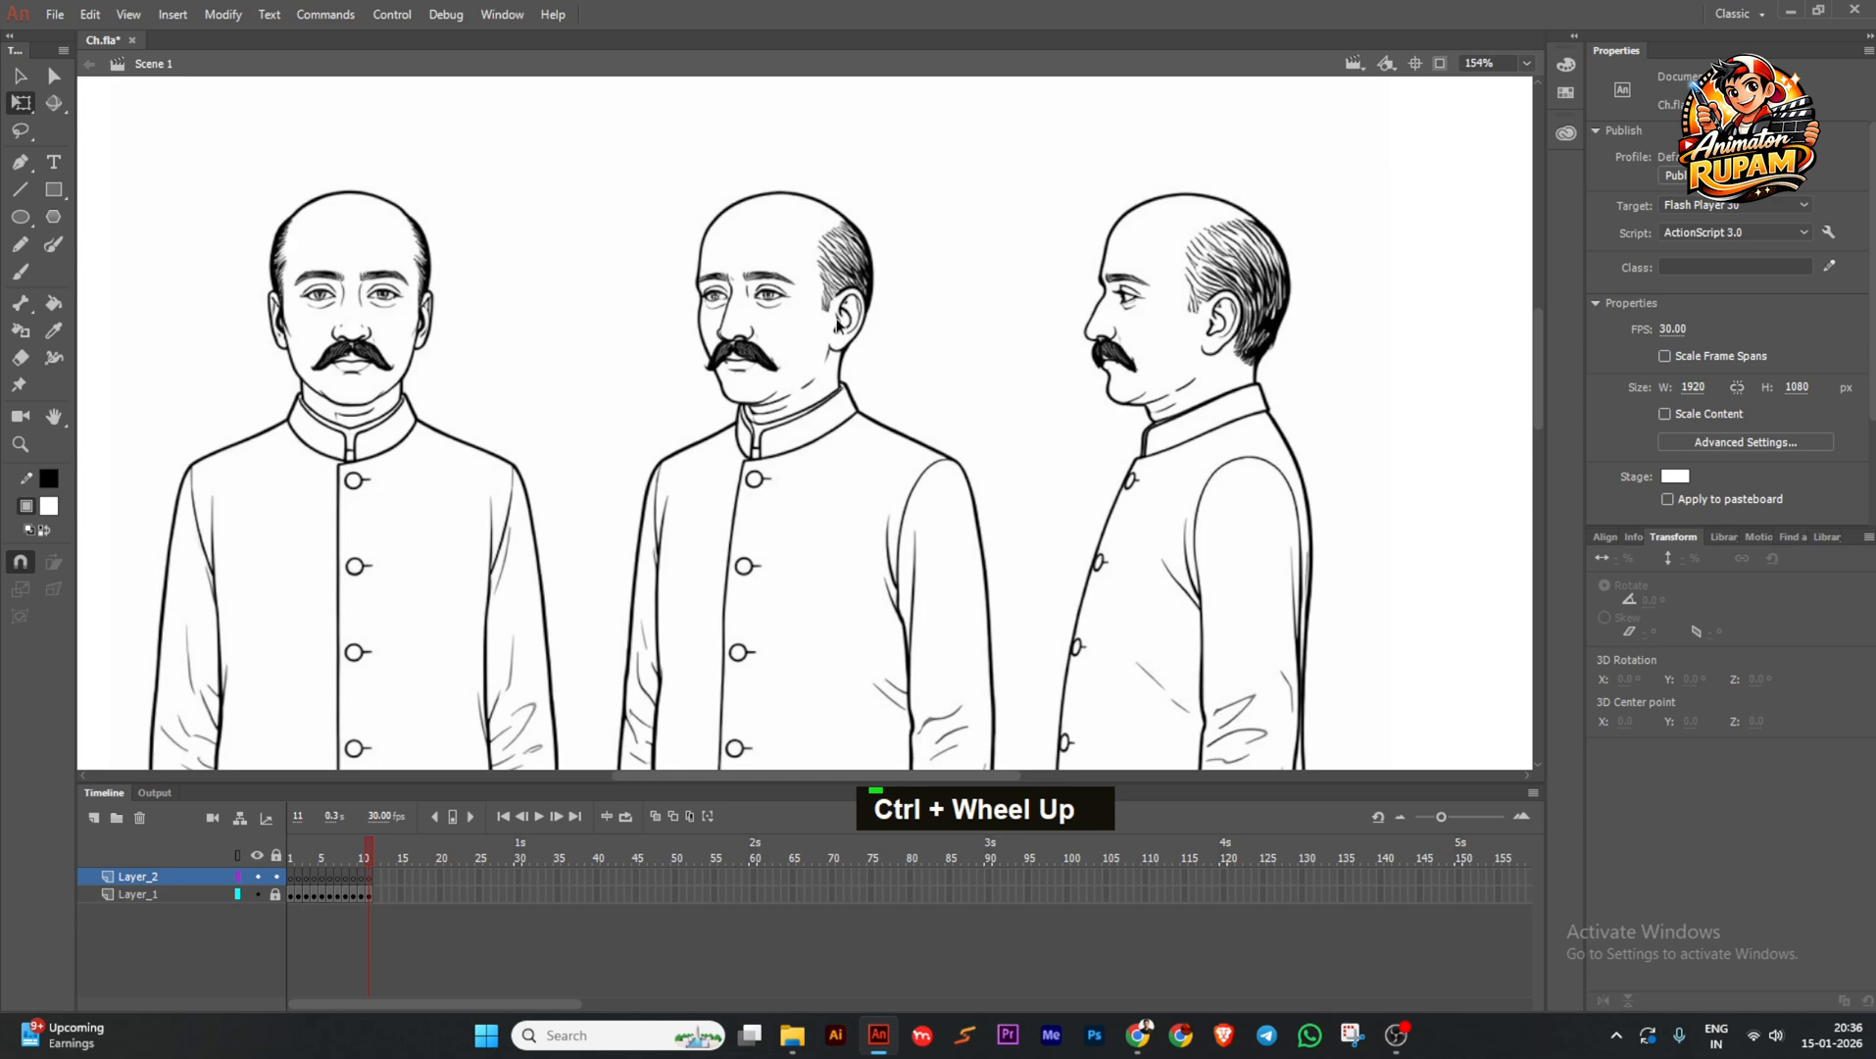
scroll(833, 324, "up", 2, "ctrl")
key("ctrl+s")
left_click(48, 478)
left_click(219, 538)
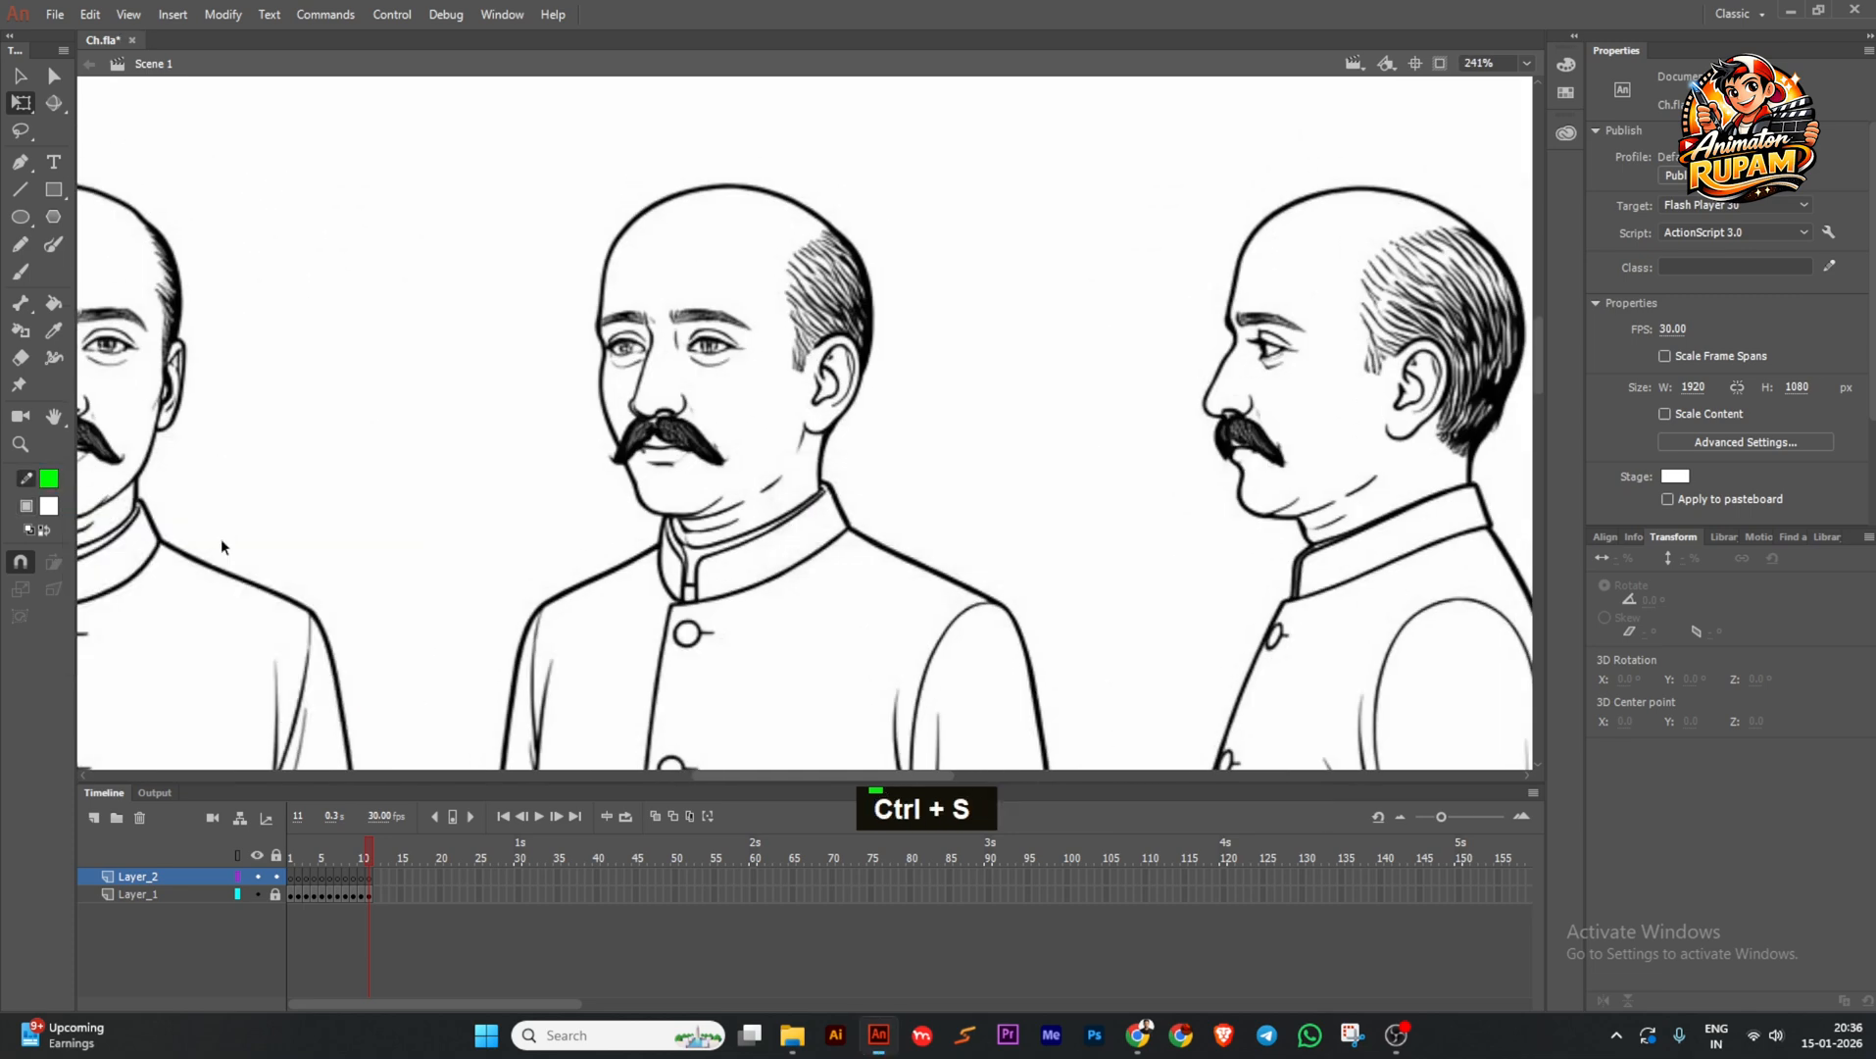
Centre the middle figure's head in view and save the file.
key("space")
left_click_drag(582, 390, 510, 432)
scroll(636, 275, "down", 1, "ctrl")
scroll(647, 280, "up", 2, "ctrl")
left_click_drag(694, 279, 688, 303)
key("ctrl+s")
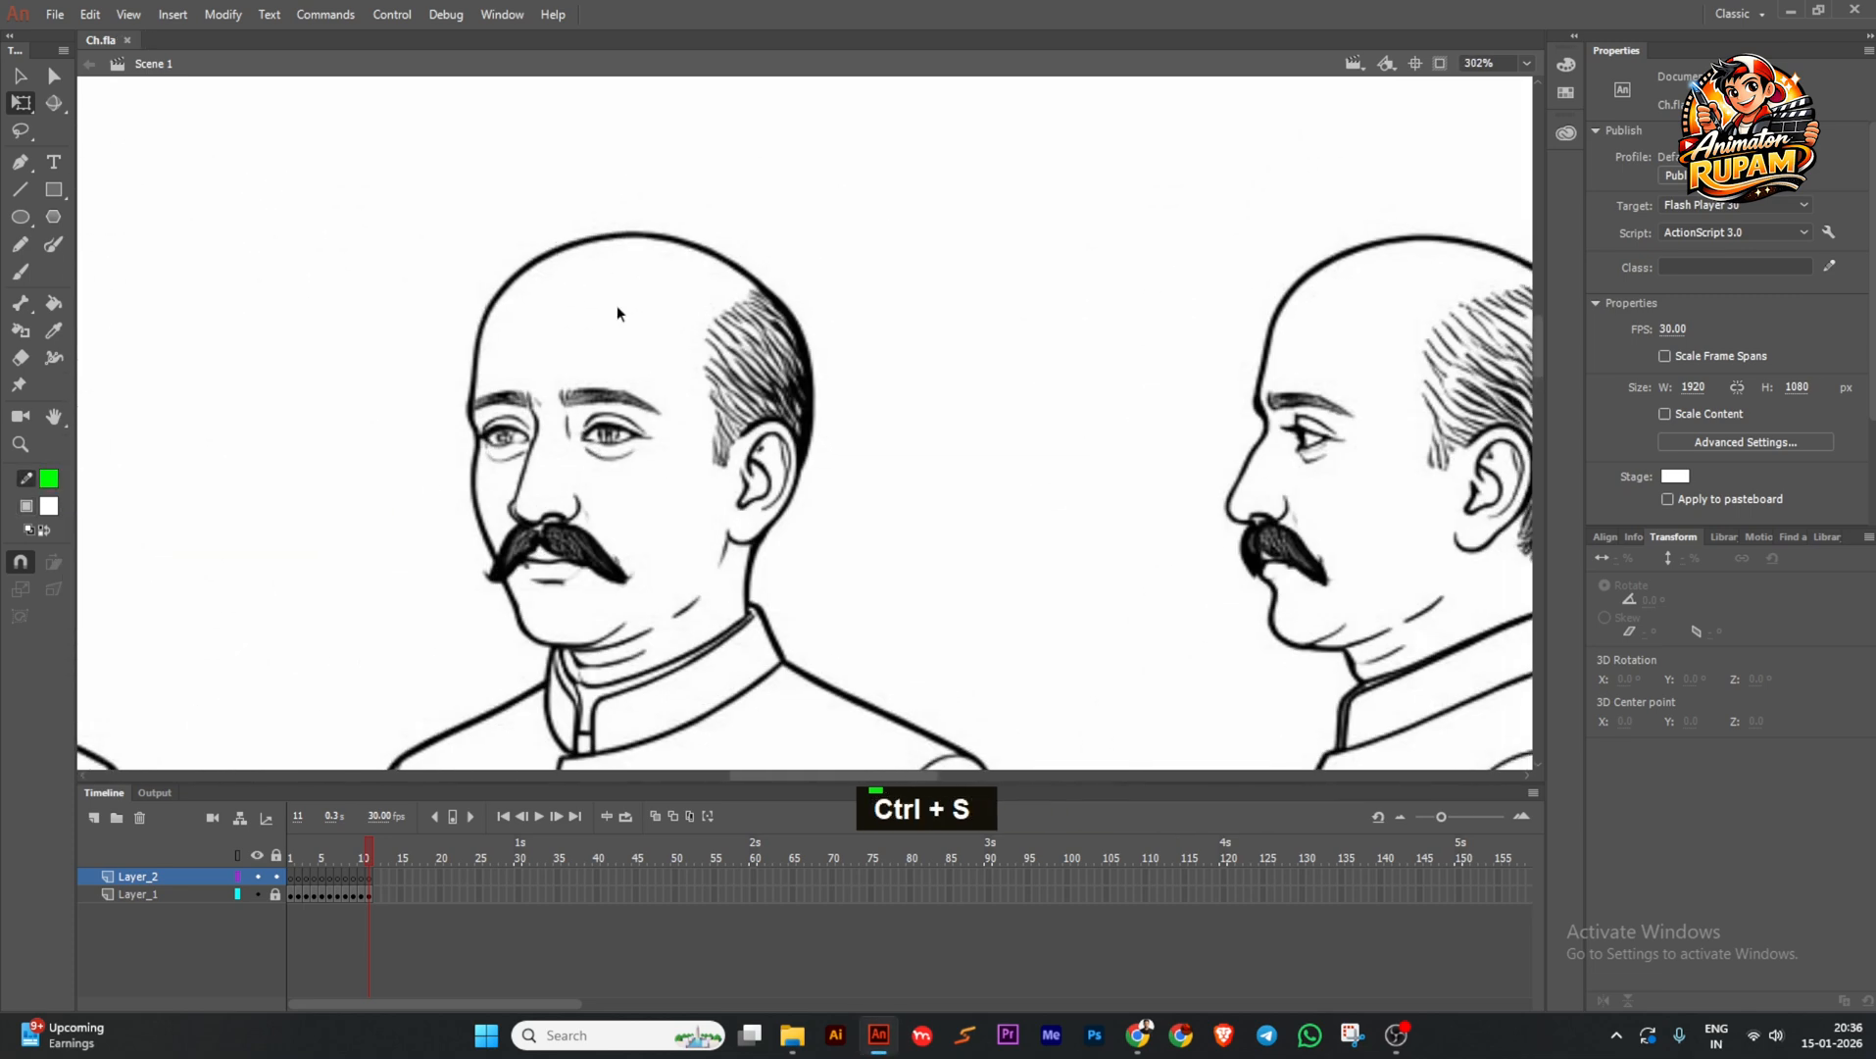
scroll(603, 311, "up", 1, "ctrl")
Draw a green line across the top of the head and bend it onto the skull outline.
left_click(21, 190)
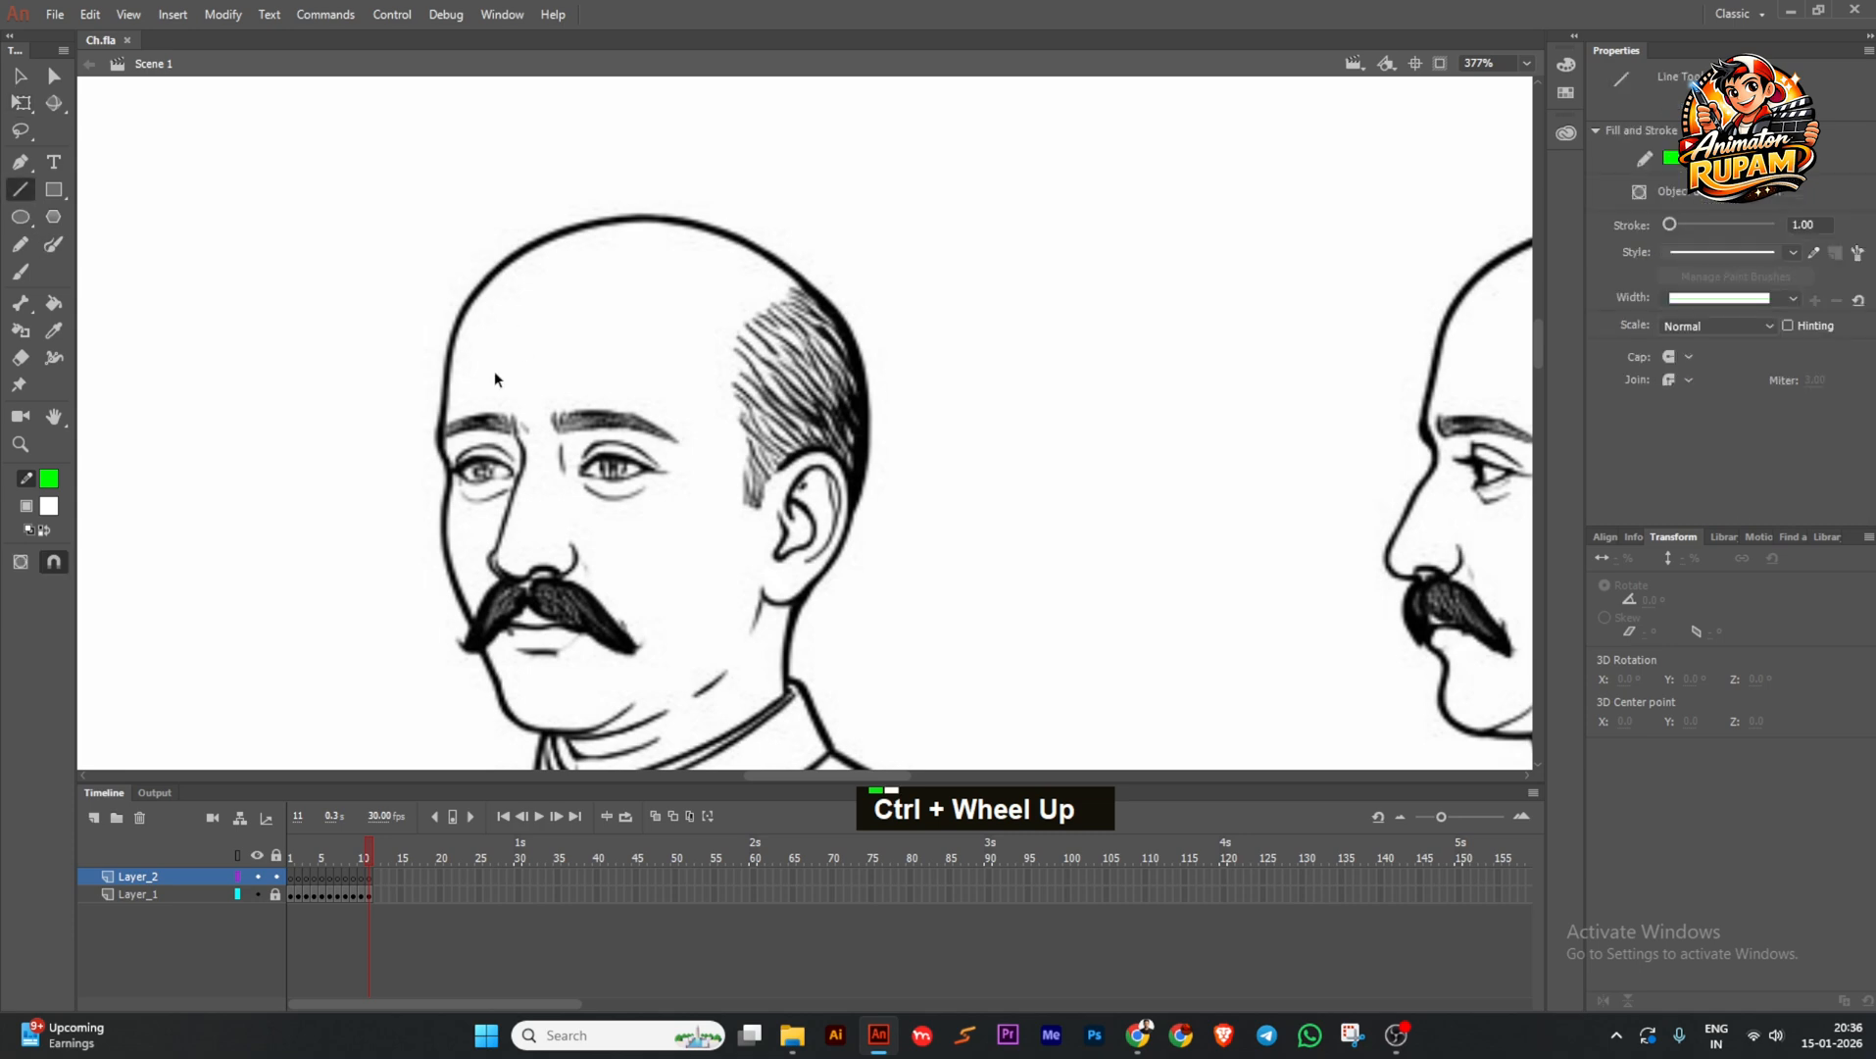
scroll(588, 331, "up", 1, "ctrl")
mouse_move(407, 425)
left_mouse_down()
mouse_move(720, 235)
mouse_move(790, 222)
left_mouse_up()
left_click_drag(637, 307, 539, 187)
scroll(573, 192, "up", 2, "ctrl")
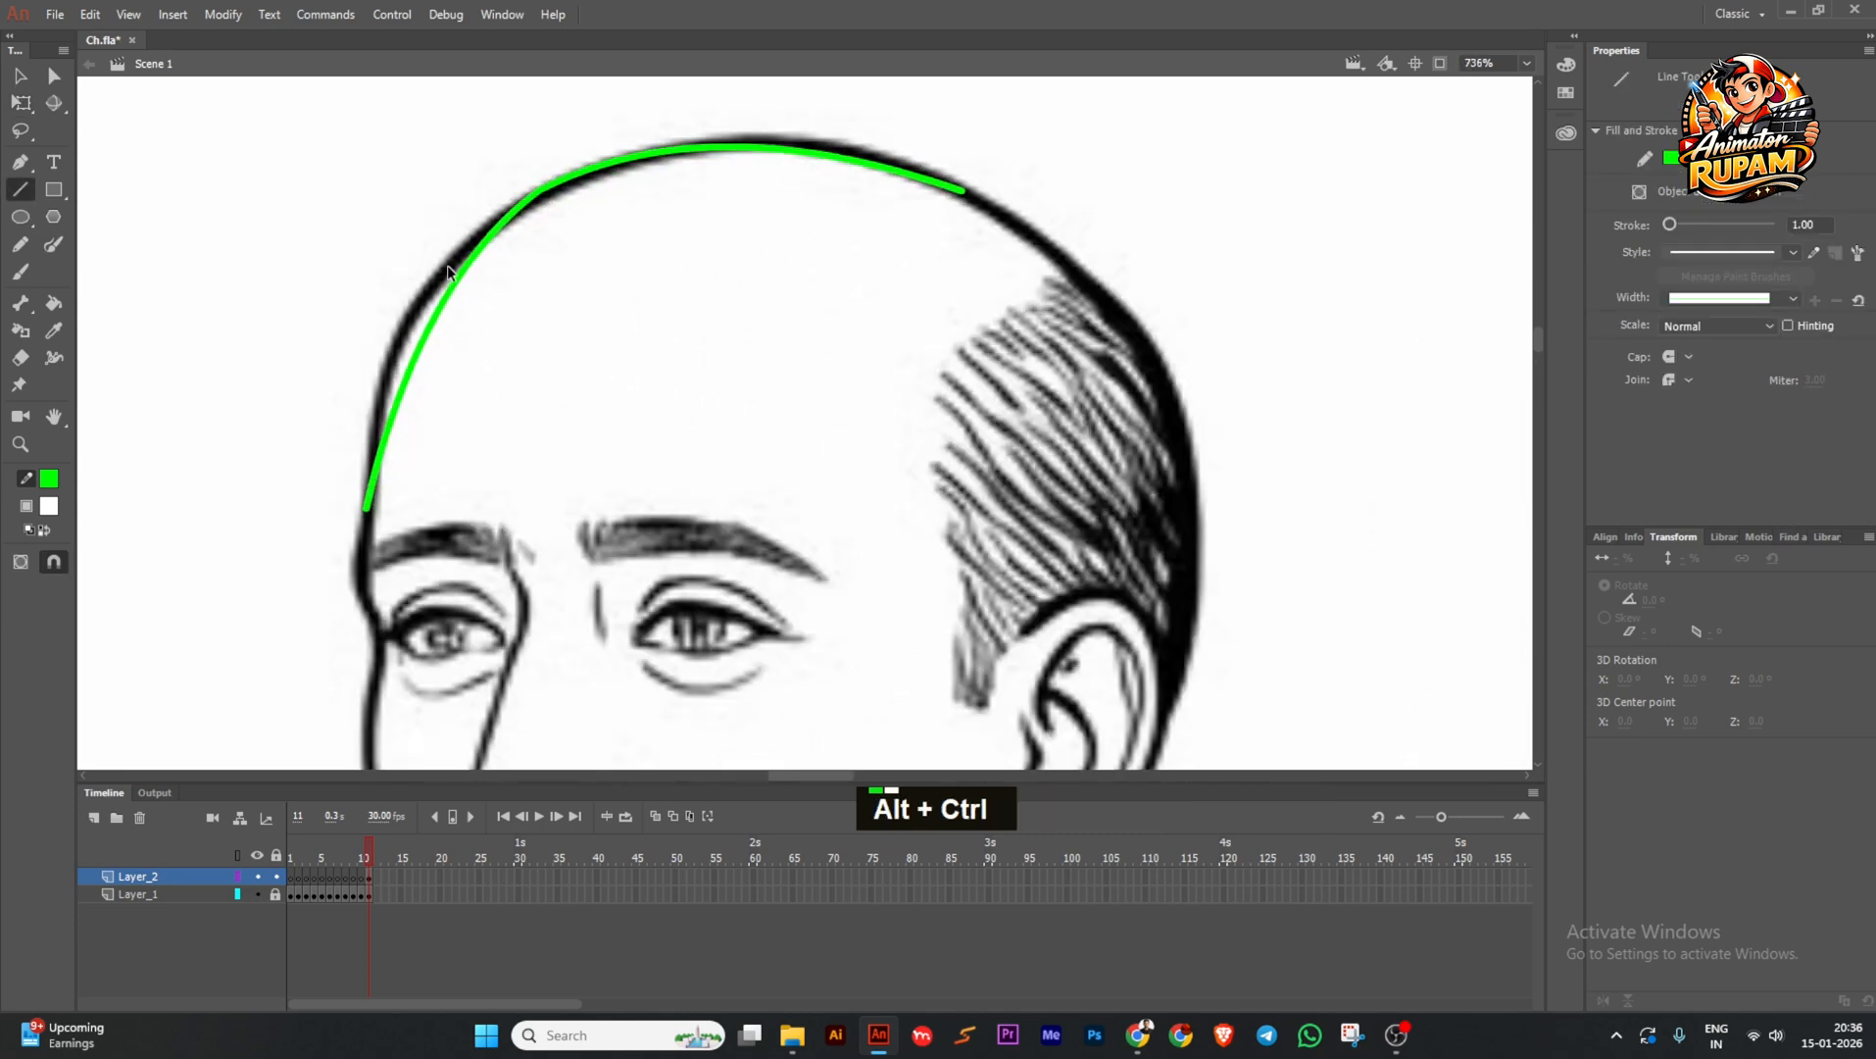
left_click_drag(437, 316, 416, 302)
scroll(714, 208, "down", 3, "ctrl")
scroll(815, 188, "up", 3, "ctrl")
left_click_drag(866, 215, 841, 194)
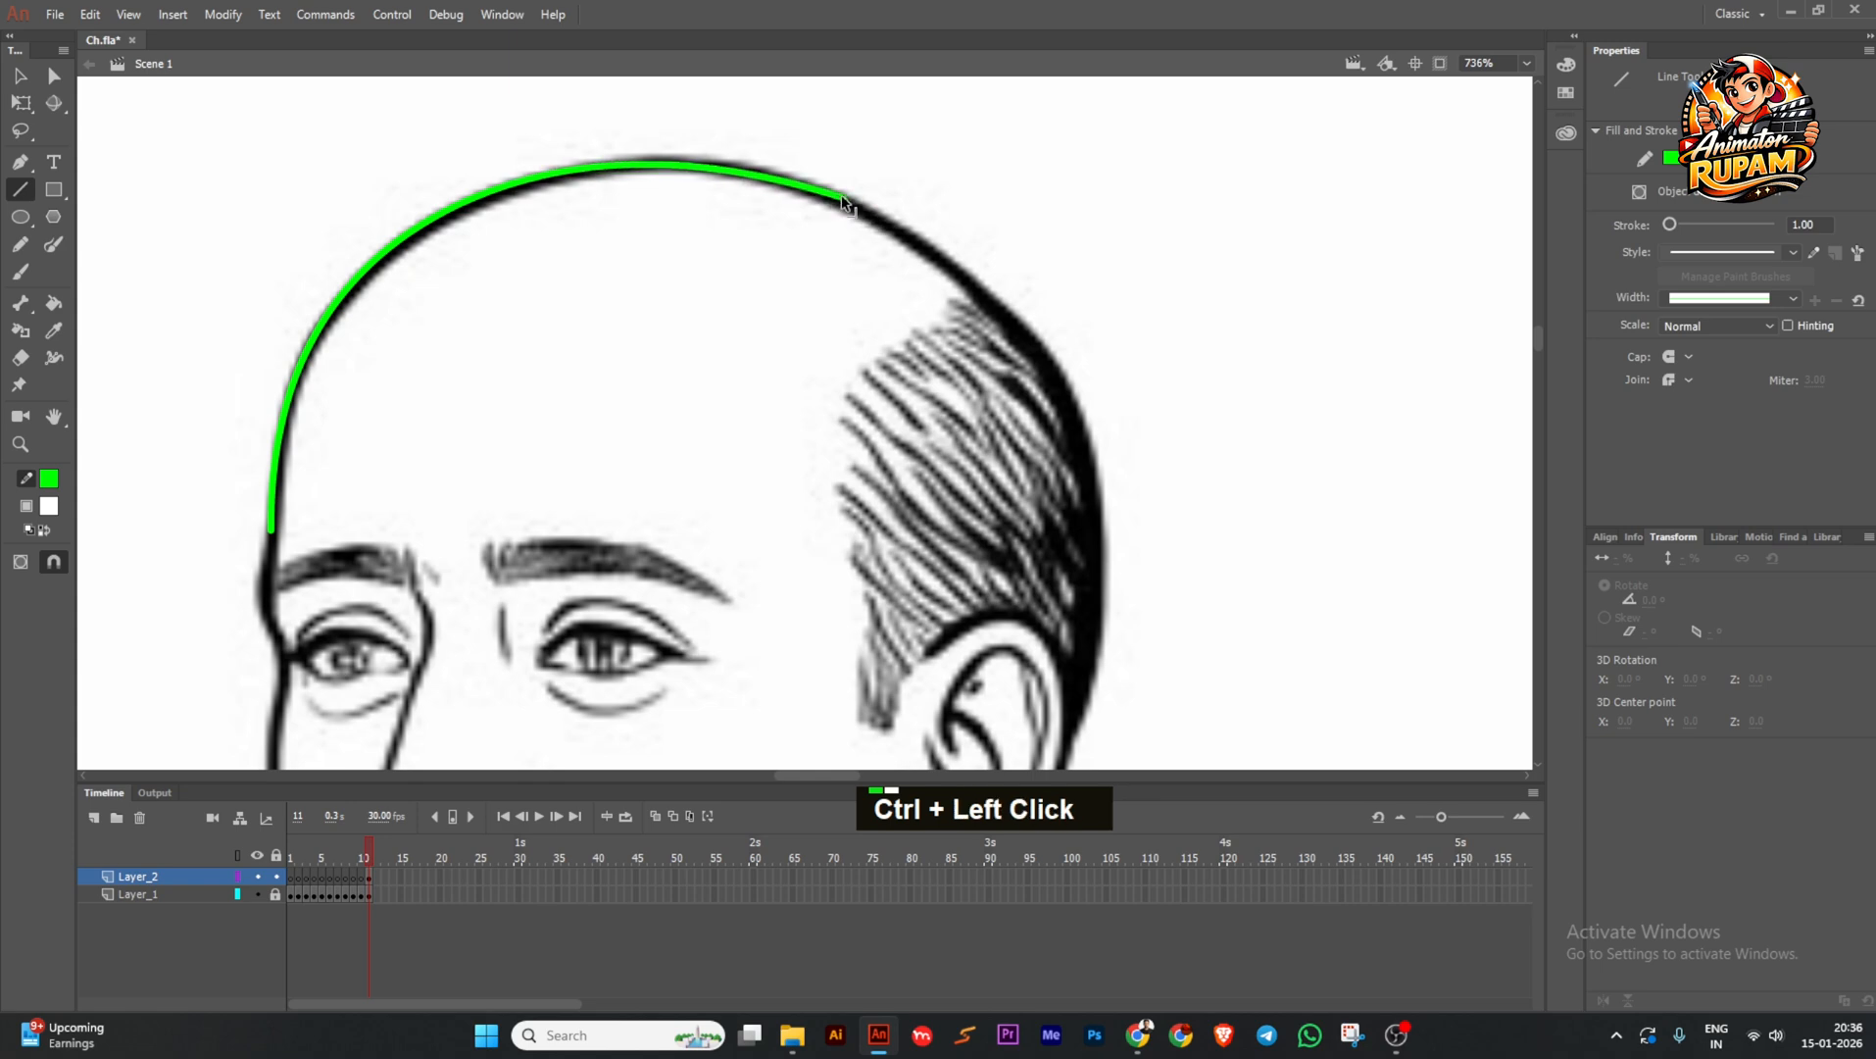
scroll(478, 307, "up", 3, "ctrl")
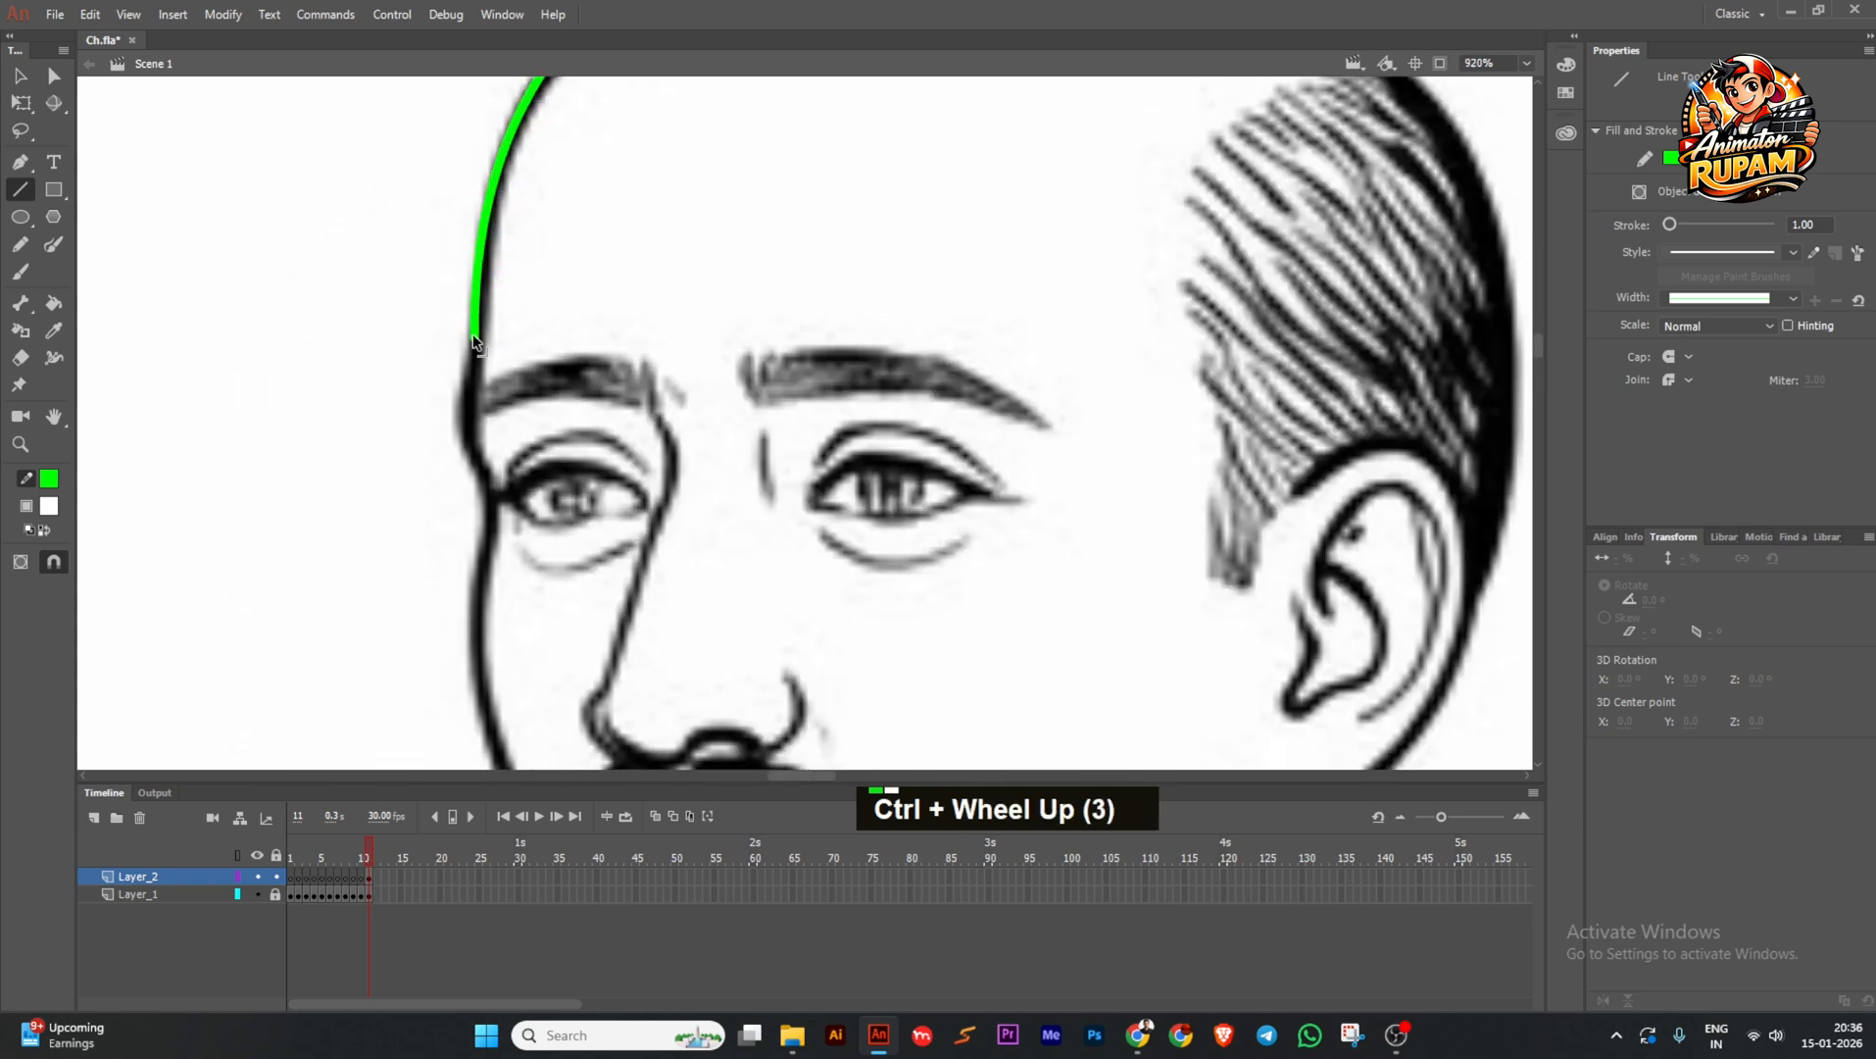
Add a curved segment down the side of the head to the brow corner, and save.
left_click_drag(459, 405, 464, 409)
scroll(480, 328, "up", 2, "ctrl")
left_click_drag(479, 302, 476, 328, "ctrl")
scroll(473, 297, "down", 1, "ctrl")
scroll(473, 313, "up", 2, "ctrl")
left_click_drag(457, 474, 452, 439, "ctrl")
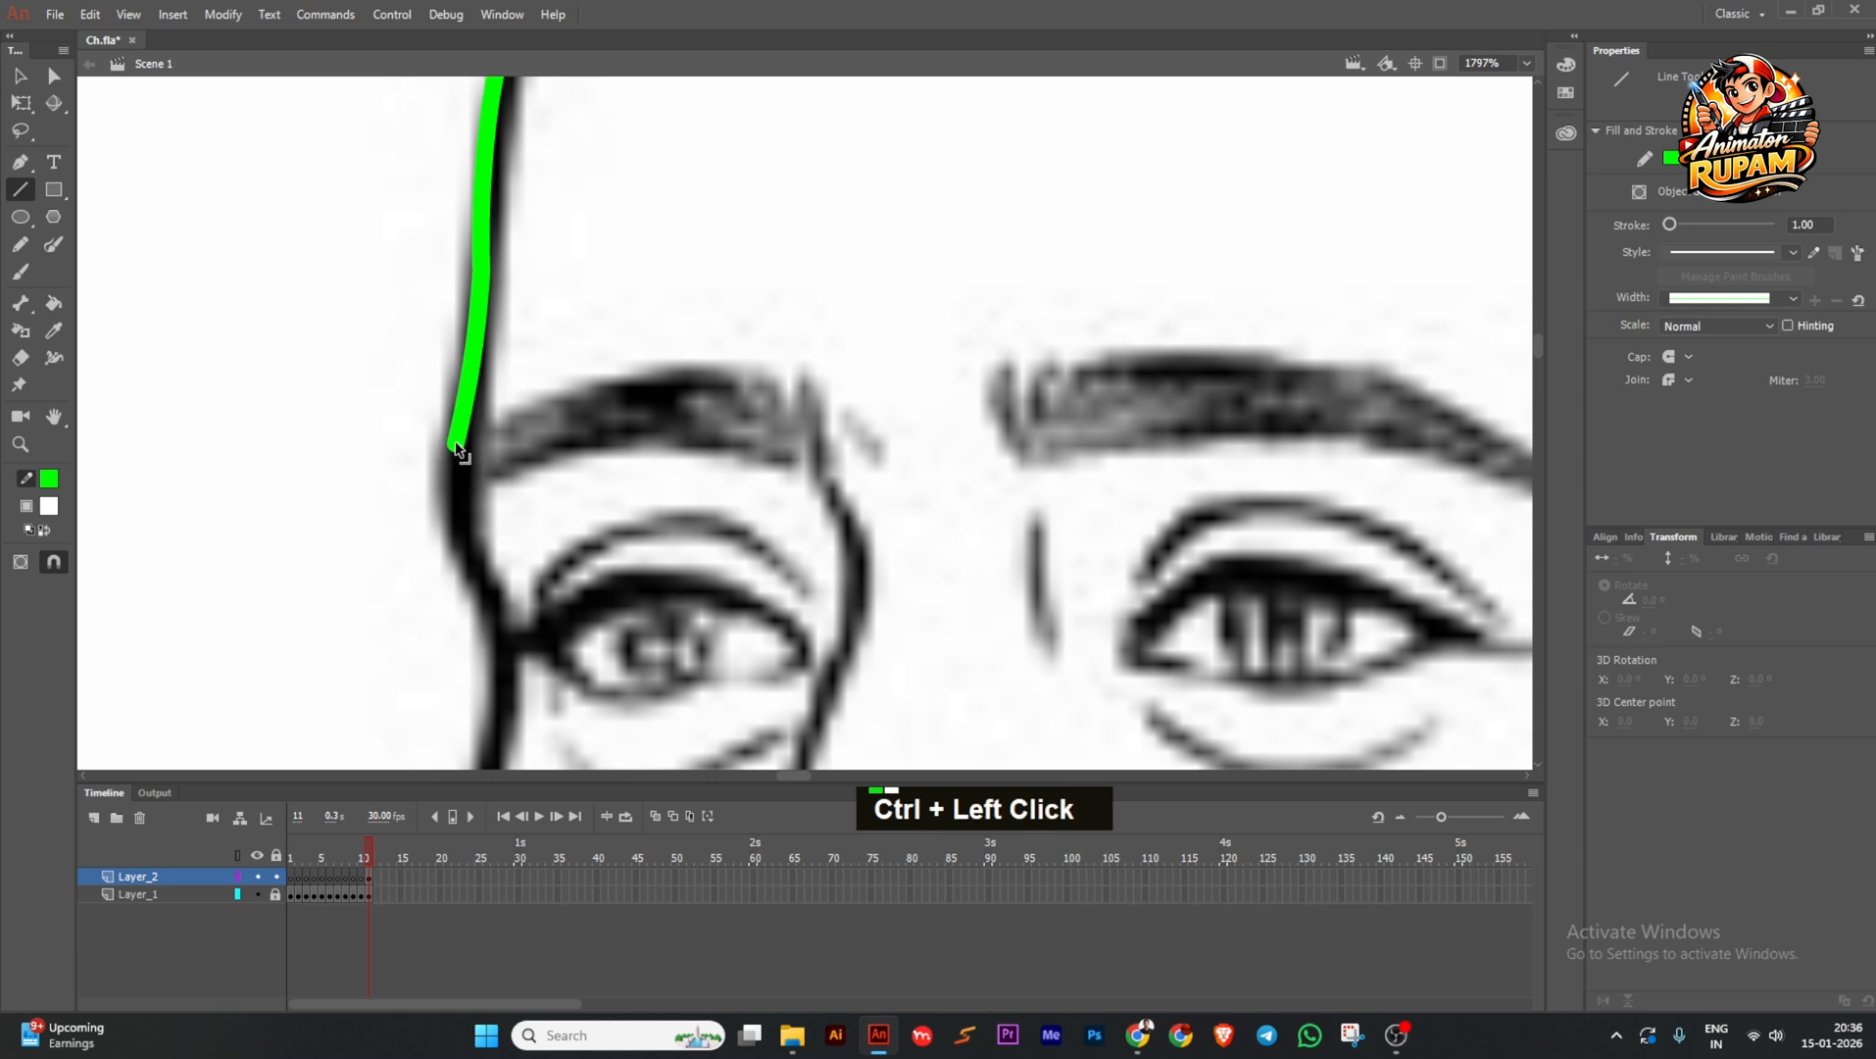
scroll(451, 439, "down", 3, "ctrl")
key("ctrl+s")
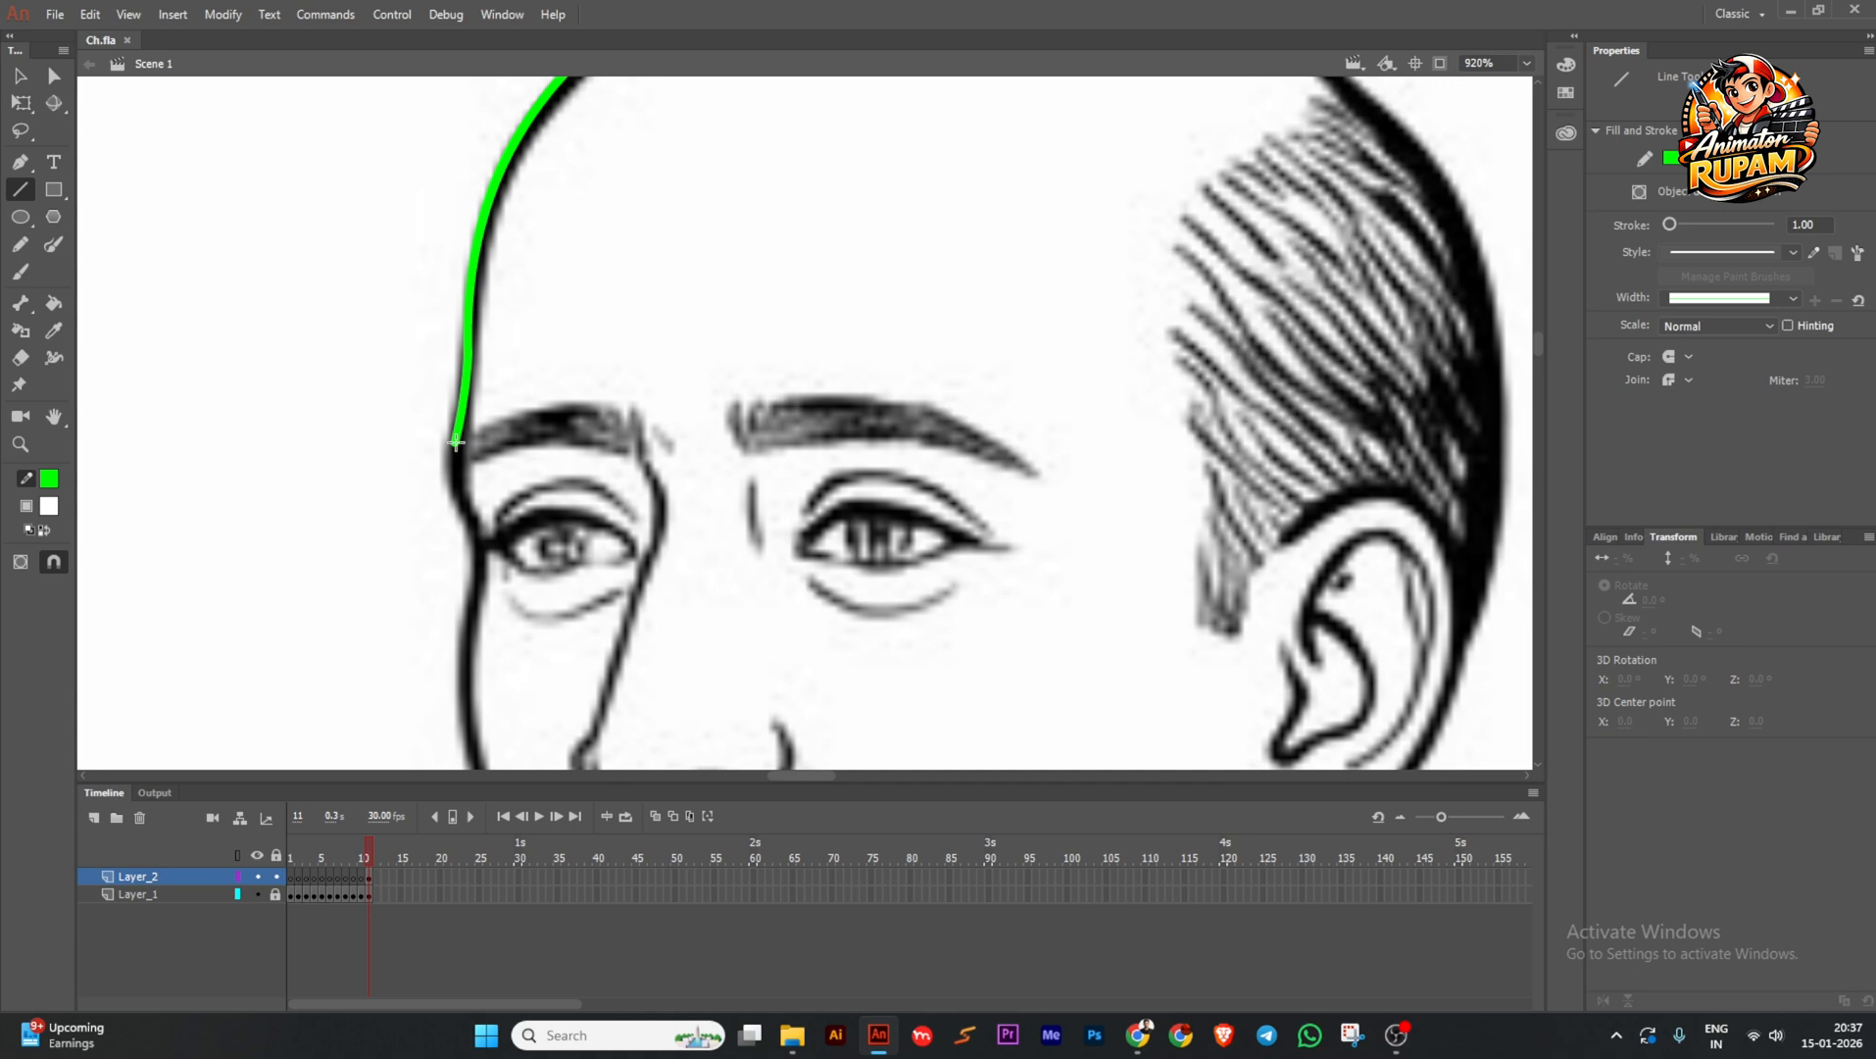
Bend the lower segment along the temple and move its bottom end up-left.
scroll(455, 429, "down", 3, "ctrl")
scroll(491, 382, "up", 3, "ctrl")
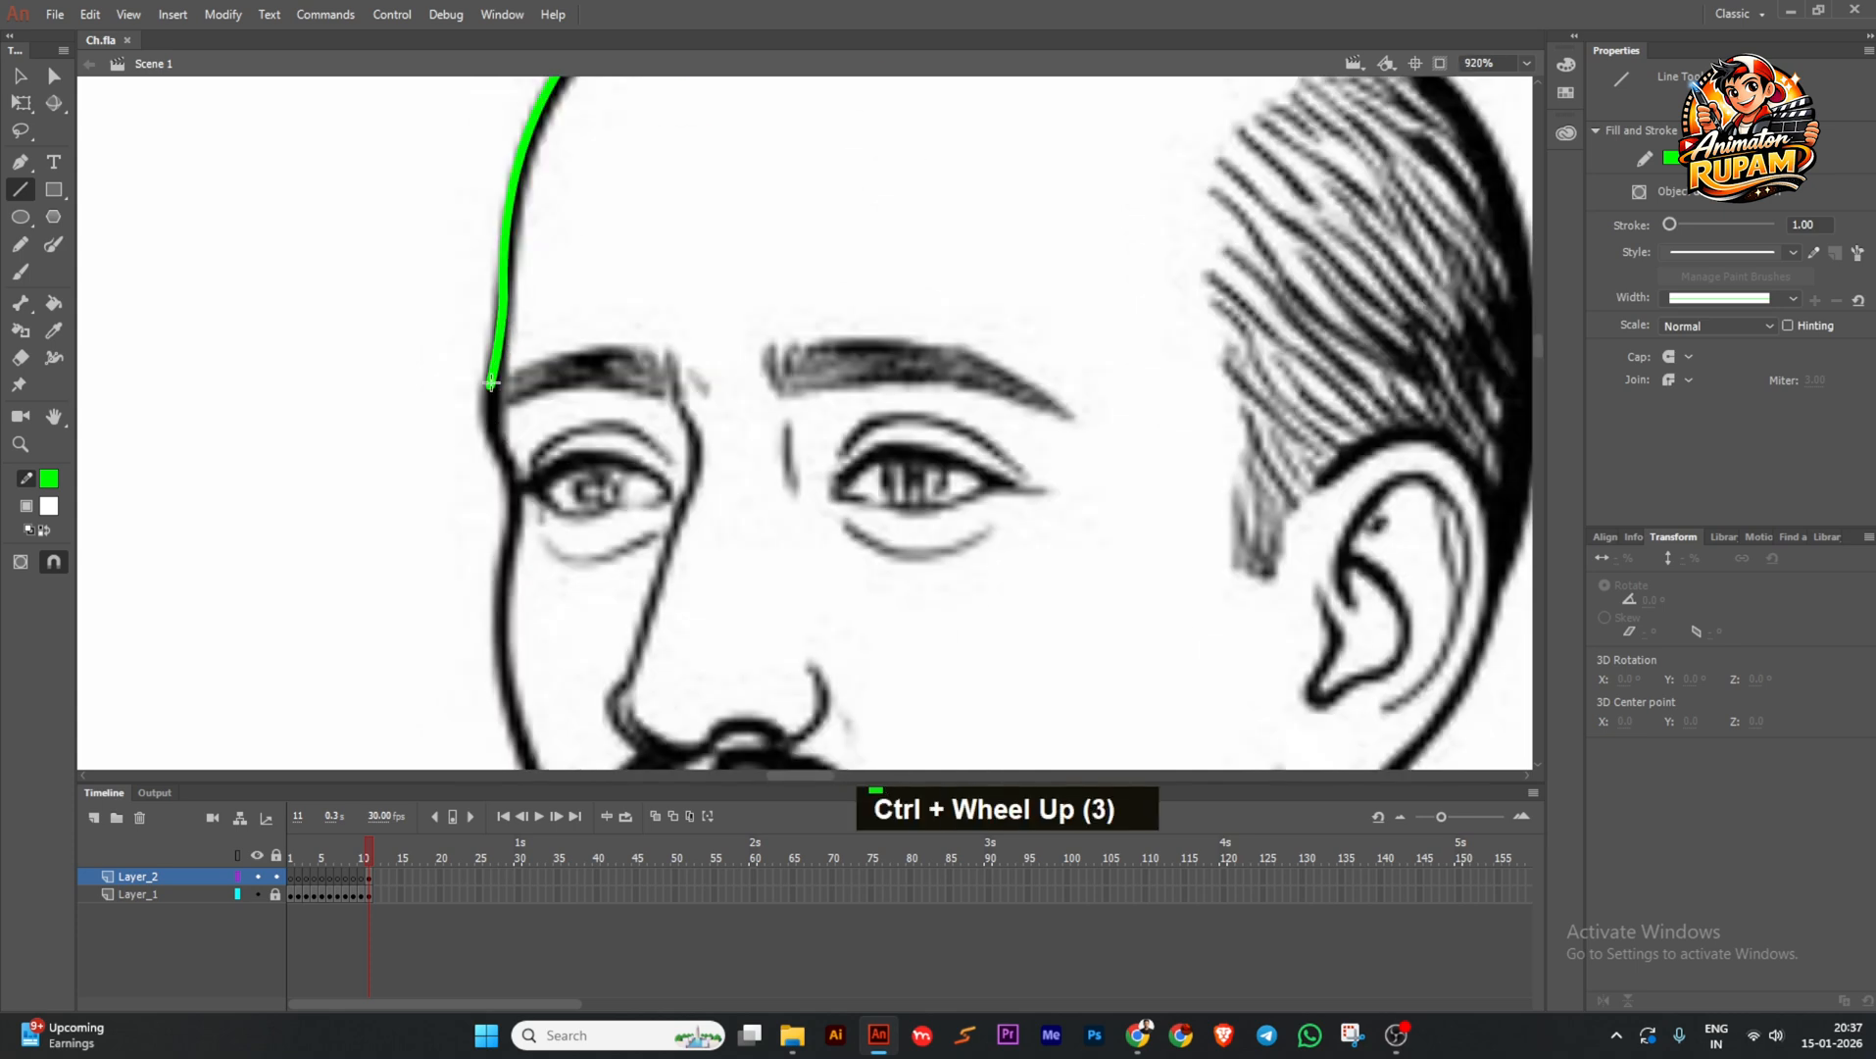
scroll(500, 449, "up", 2, "ctrl")
left_click_drag(504, 425, 484, 428, "ctrl")
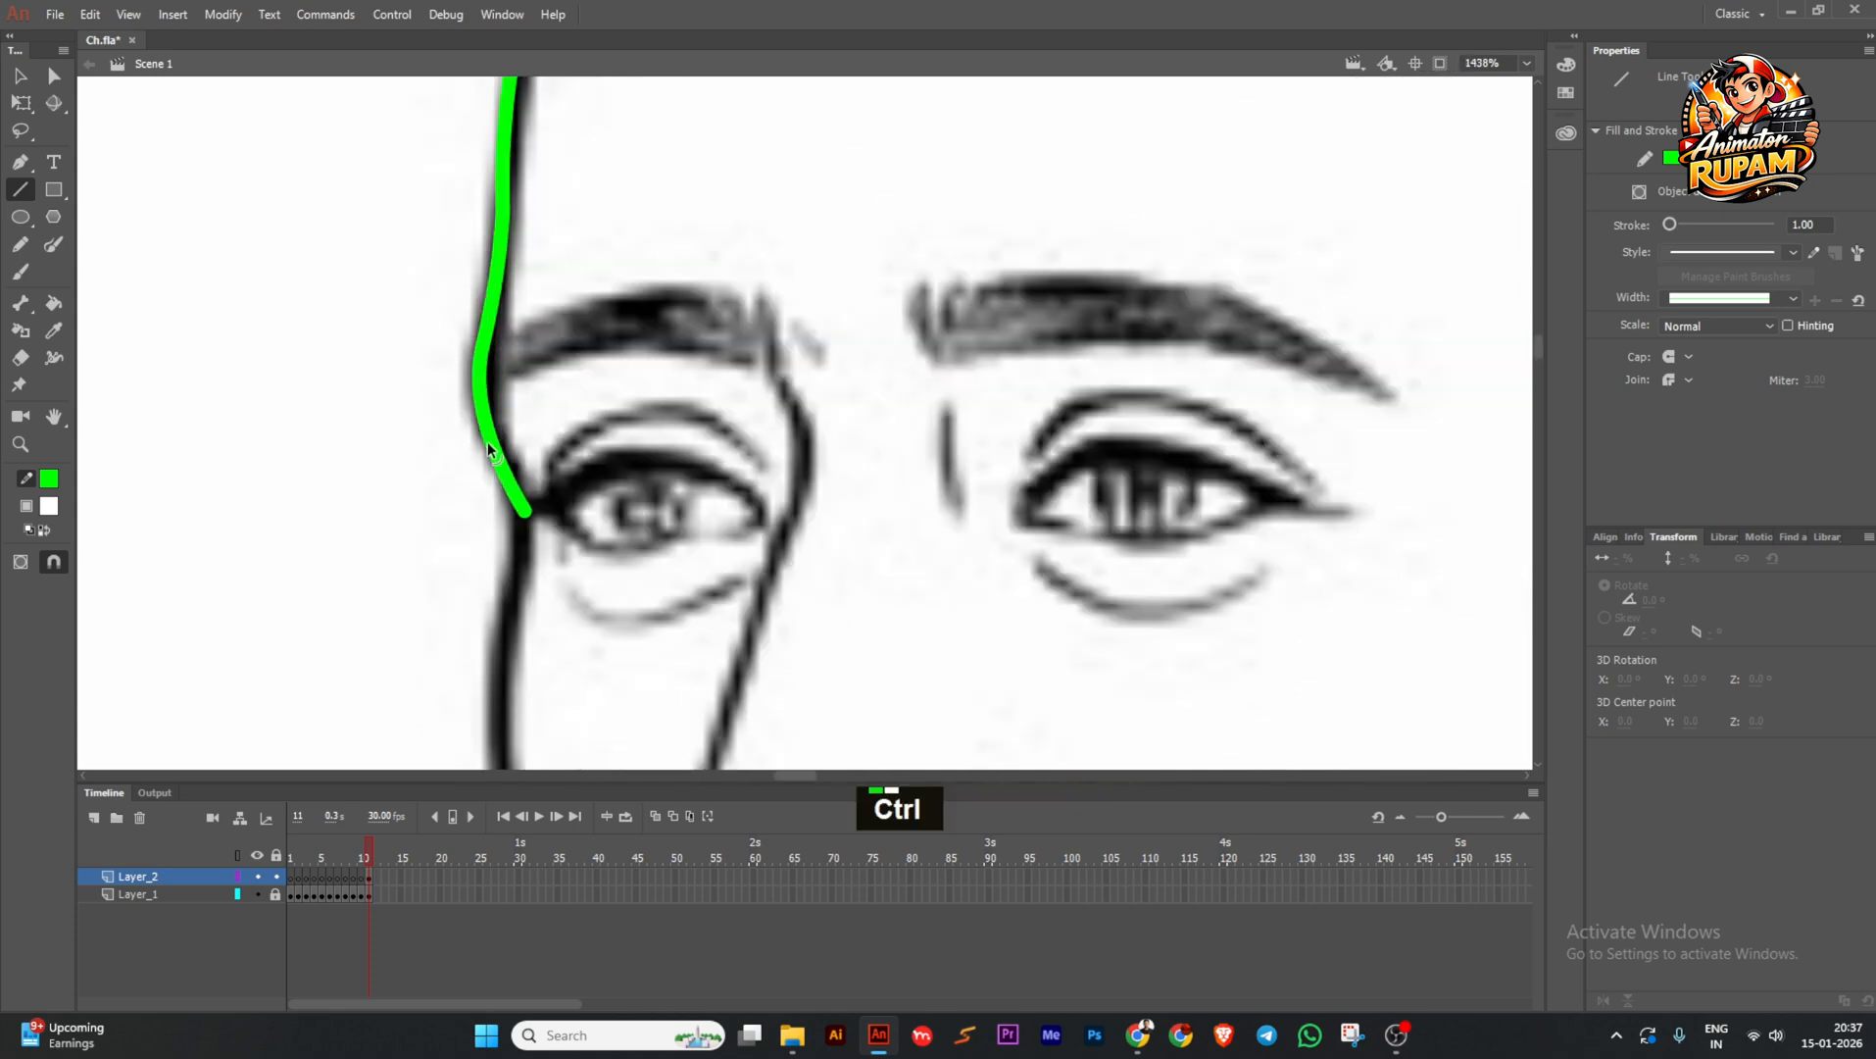
mouse_move(526, 513)
left_mouse_down("ctrl")
mouse_move(512, 491)
mouse_move(510, 549)
mouse_move(521, 513)
mouse_move(519, 529)
left_mouse_up("ctrl")
scroll(512, 478, "down", 3, "ctrl")
scroll(513, 513, "up", 3, "ctrl")
left_click(518, 531, "ctrl")
scroll(549, 412, "down", 3, "ctrl")
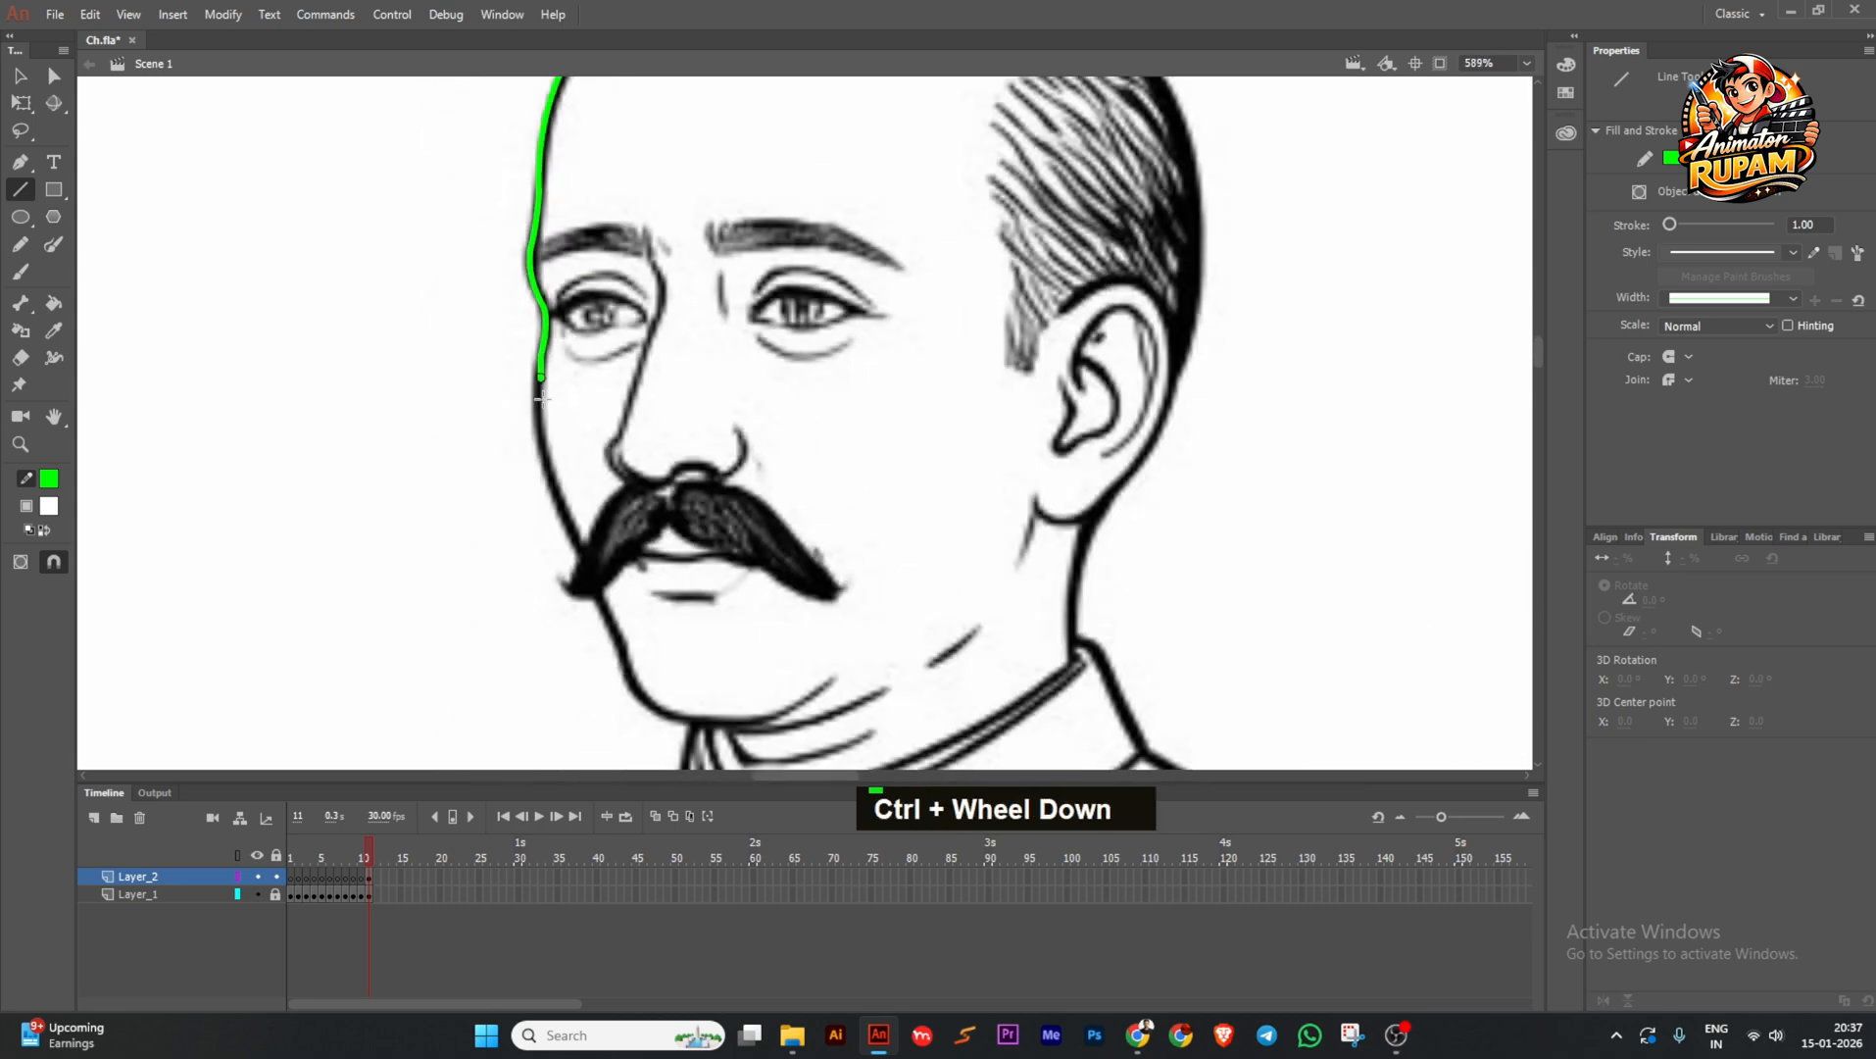
scroll(578, 490, "up", 1, "ctrl")
Draw a segment down toward the moustache and fit its joint onto the cheek outline.
mouse_move(542, 378)
left_mouse_down()
mouse_move(591, 552)
mouse_move(602, 514)
mouse_move(640, 600)
left_mouse_up()
left_click(545, 471, "ctrl")
scroll(599, 405, "down", 1, "ctrl")
scroll(606, 517, "up", 3, "ctrl")
scroll(601, 512, "down", 4, "ctrl")
scroll(626, 570, "up", 3, "ctrl")
left_click(623, 549, "ctrl")
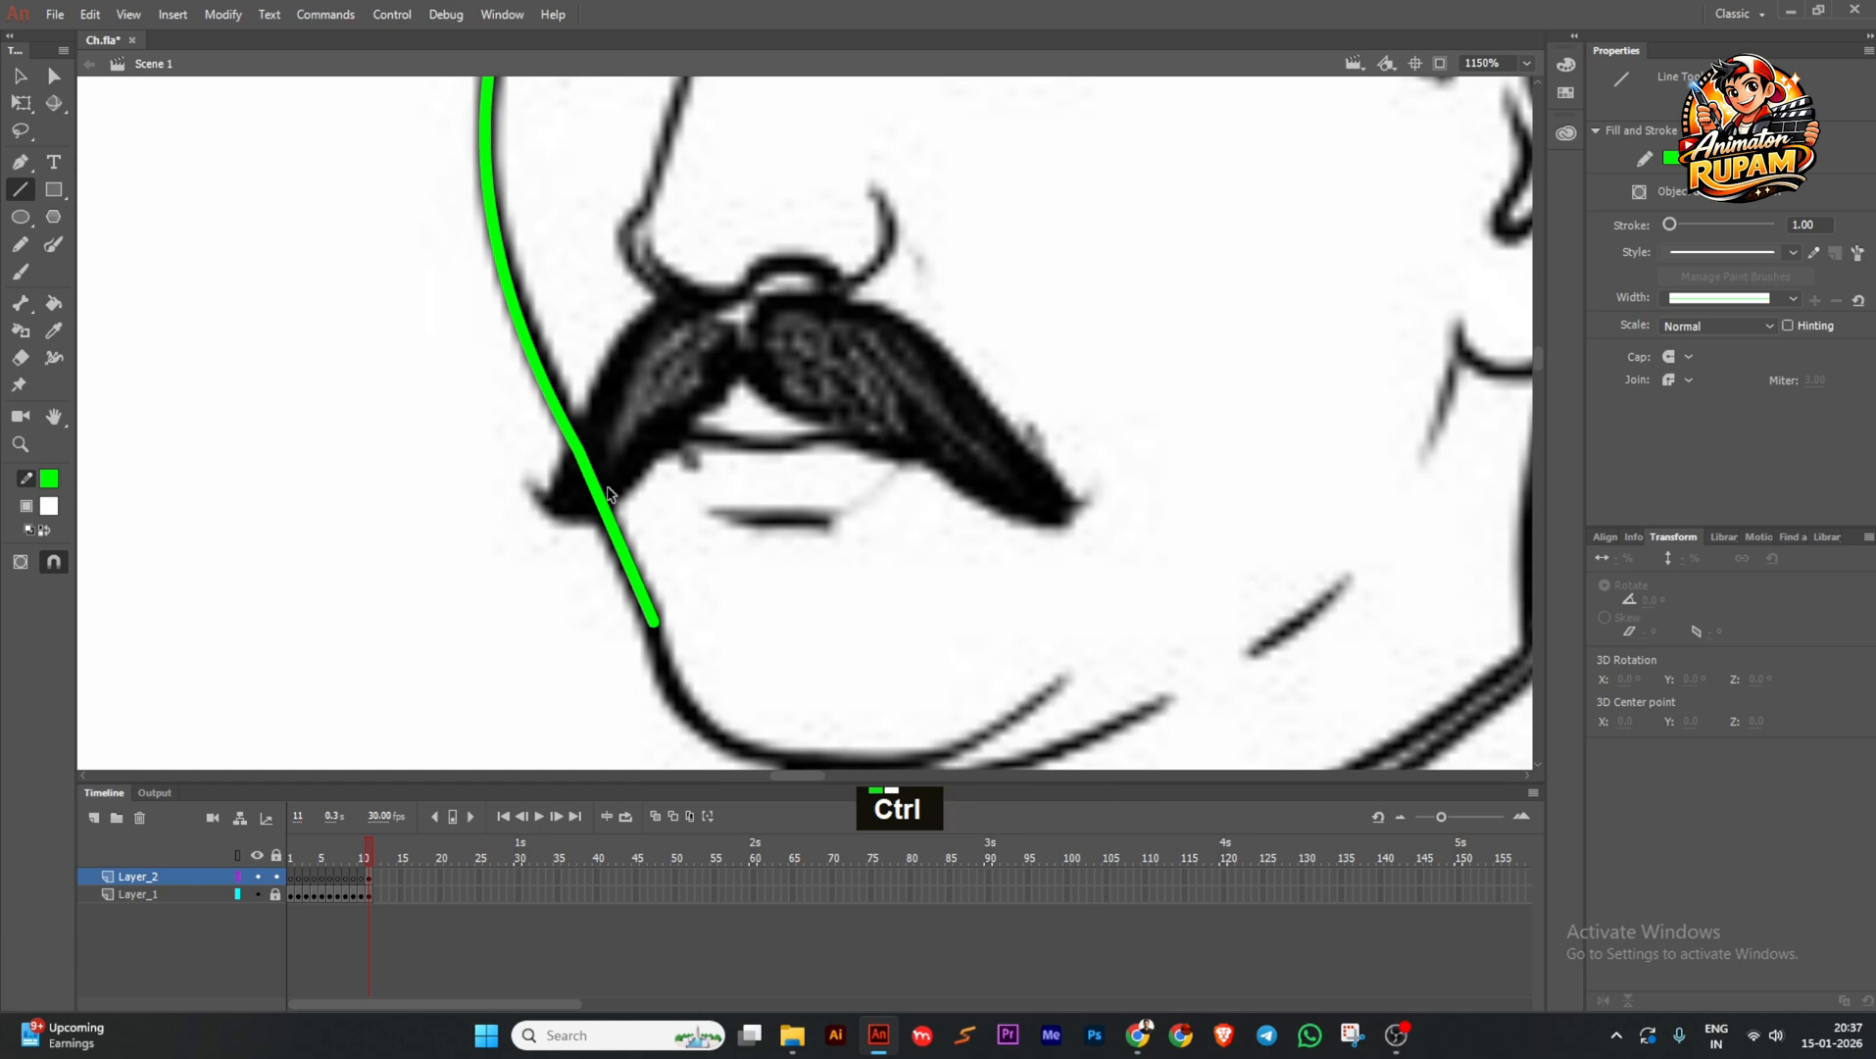
scroll(598, 486, "up", 1, "ctrl")
mouse_move(577, 438)
left_mouse_down("ctrl")
mouse_move(607, 432)
mouse_move(912, 569)
left_mouse_up("ctrl")
scroll(586, 431, "down", 3, "ctrl")
scroll(604, 436, "up", 2, "ctrl")
Draw the jaw line curving into the chin, undoing the extra segment past it.
left_click_drag(750, 498, 711, 588, "ctrl")
scroll(849, 565, "down", 4, "ctrl")
scroll(890, 565, "up", 4, "ctrl")
left_click_drag(850, 571, 965, 505)
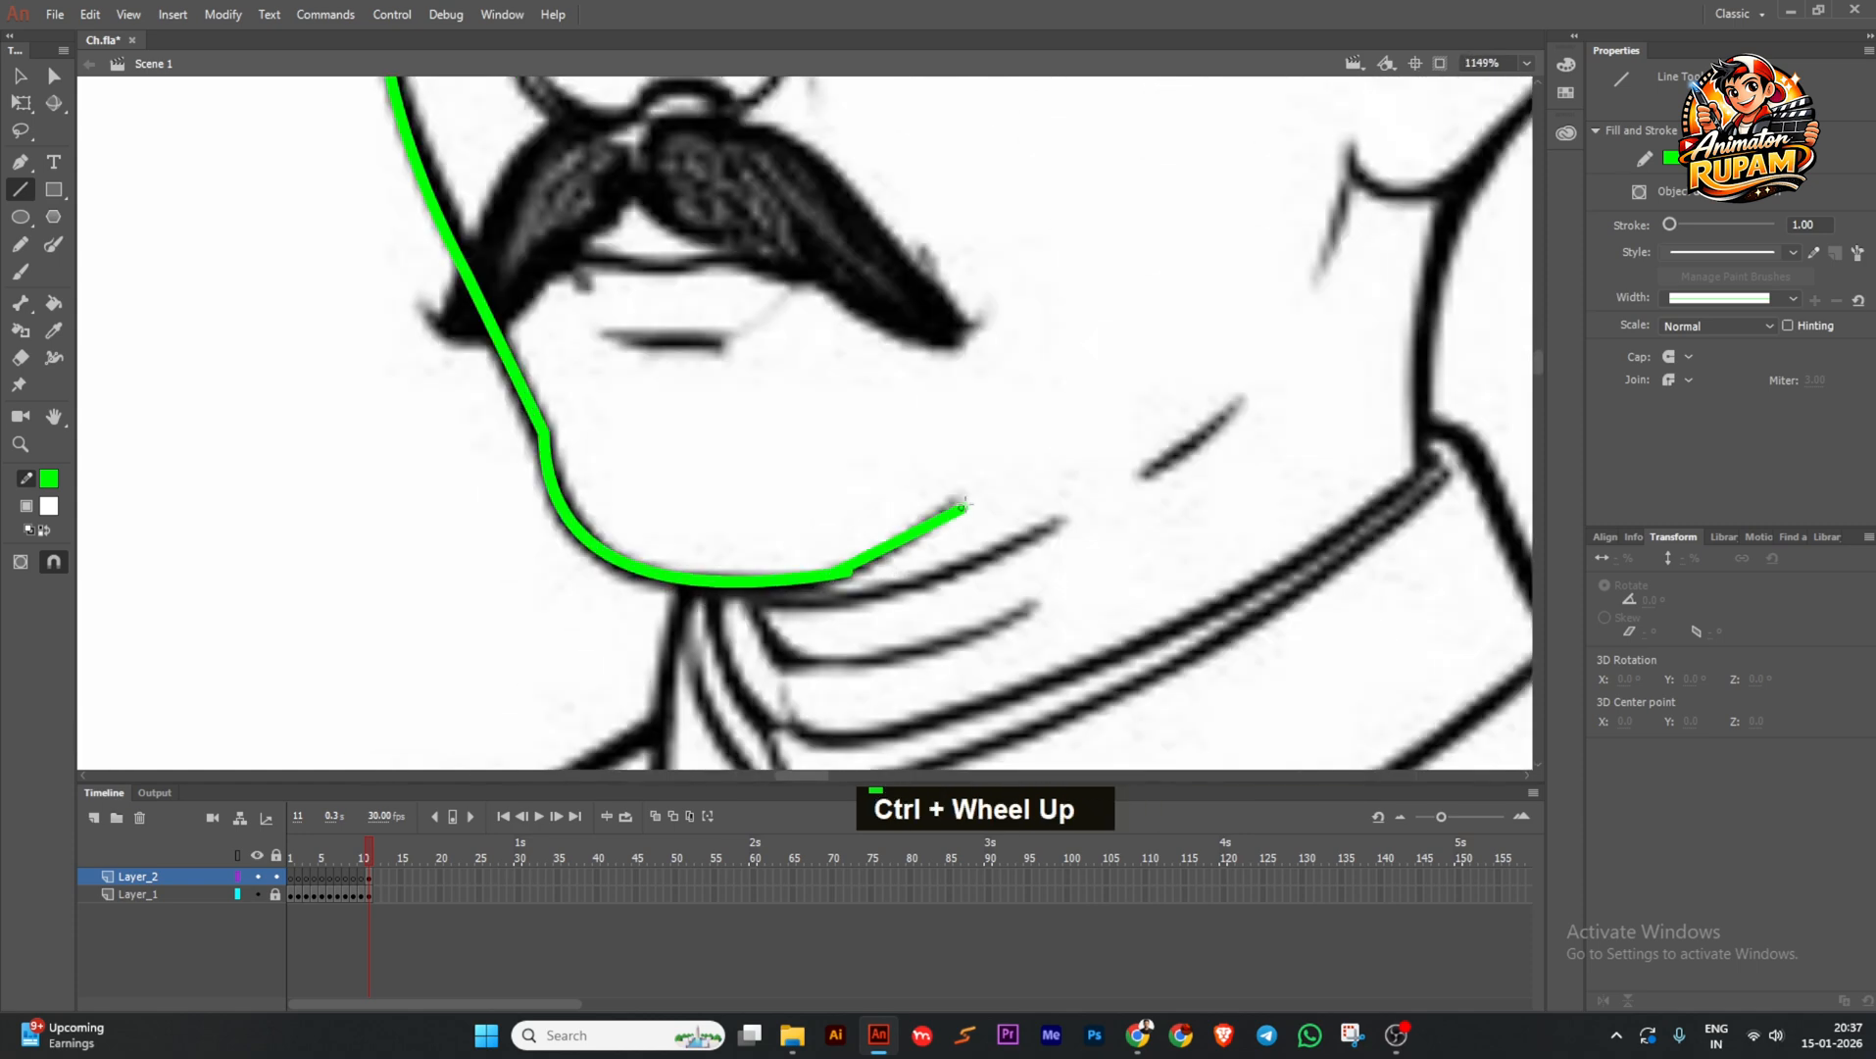
key("ctrl+z")
left_click(901, 542, "ctrl")
Curve the back-of-head line along the skull outline.
scroll(901, 543, "down", 3, "ctrl")
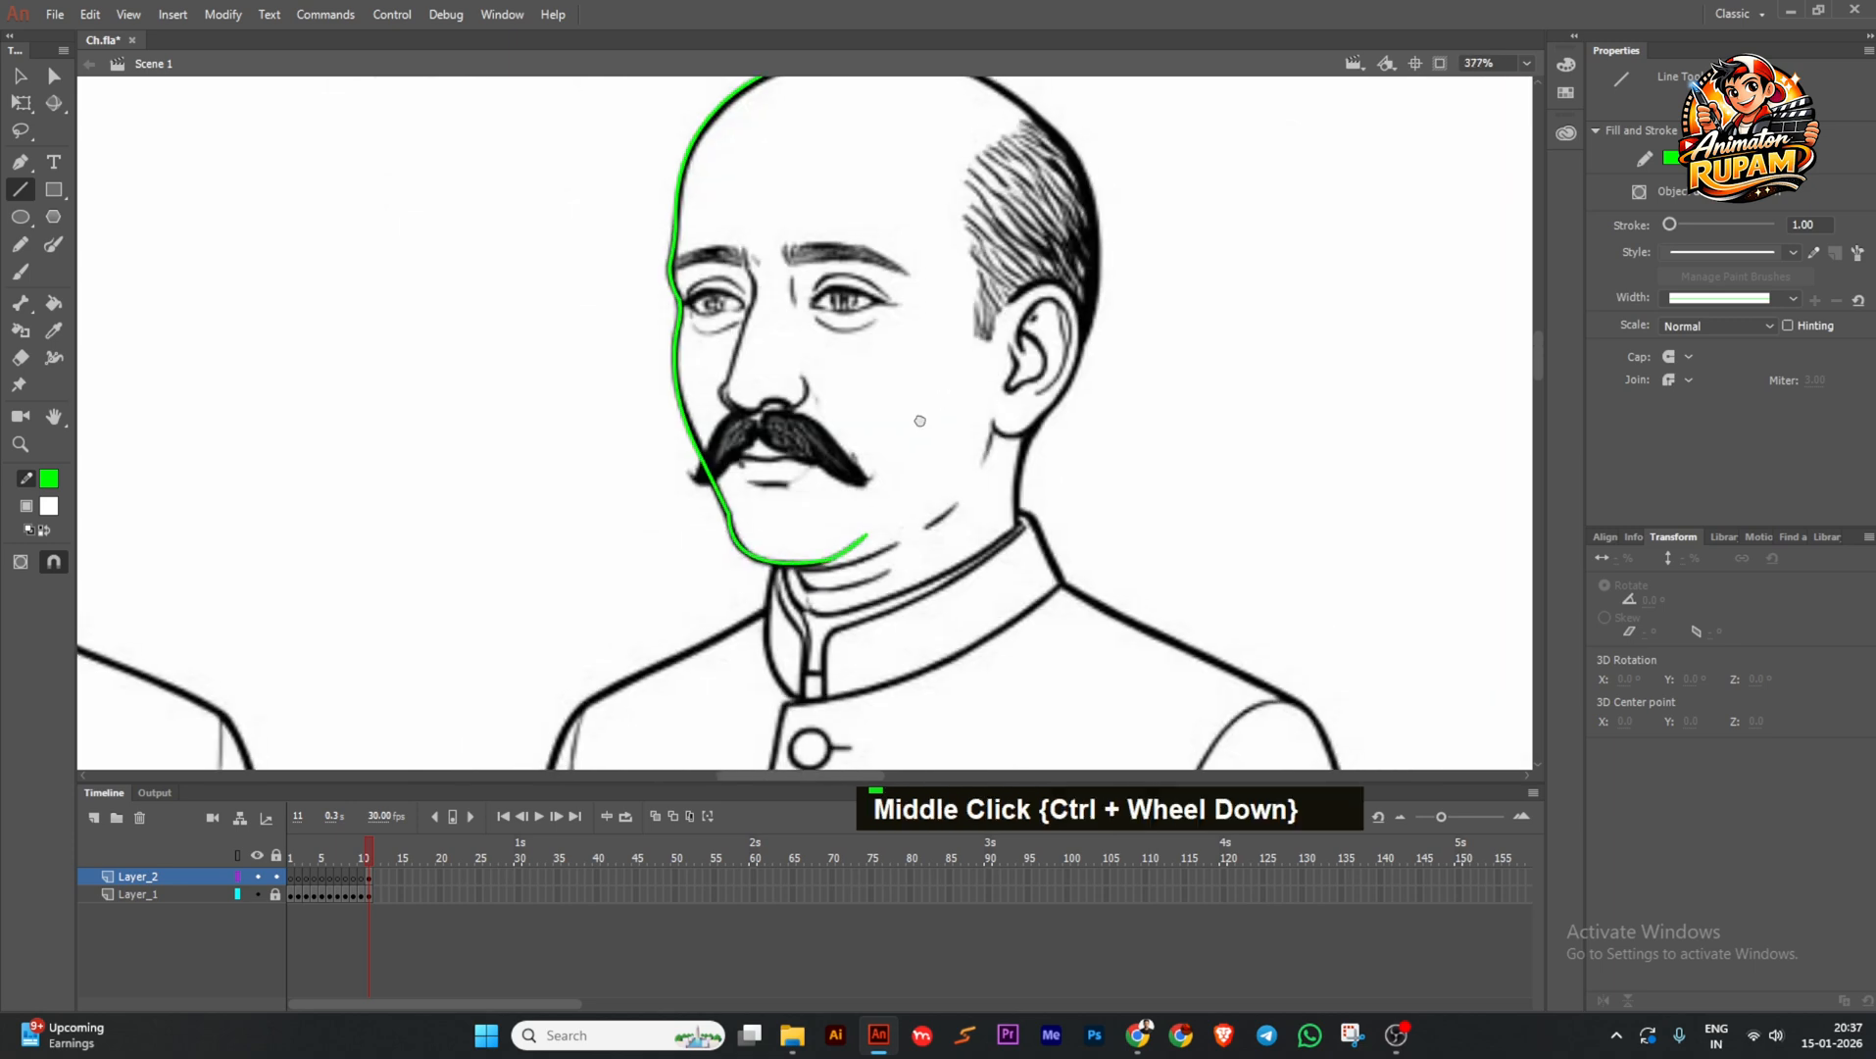
key("ctrl+s")
left_click_drag(943, 245, 1012, 248, "ctrl")
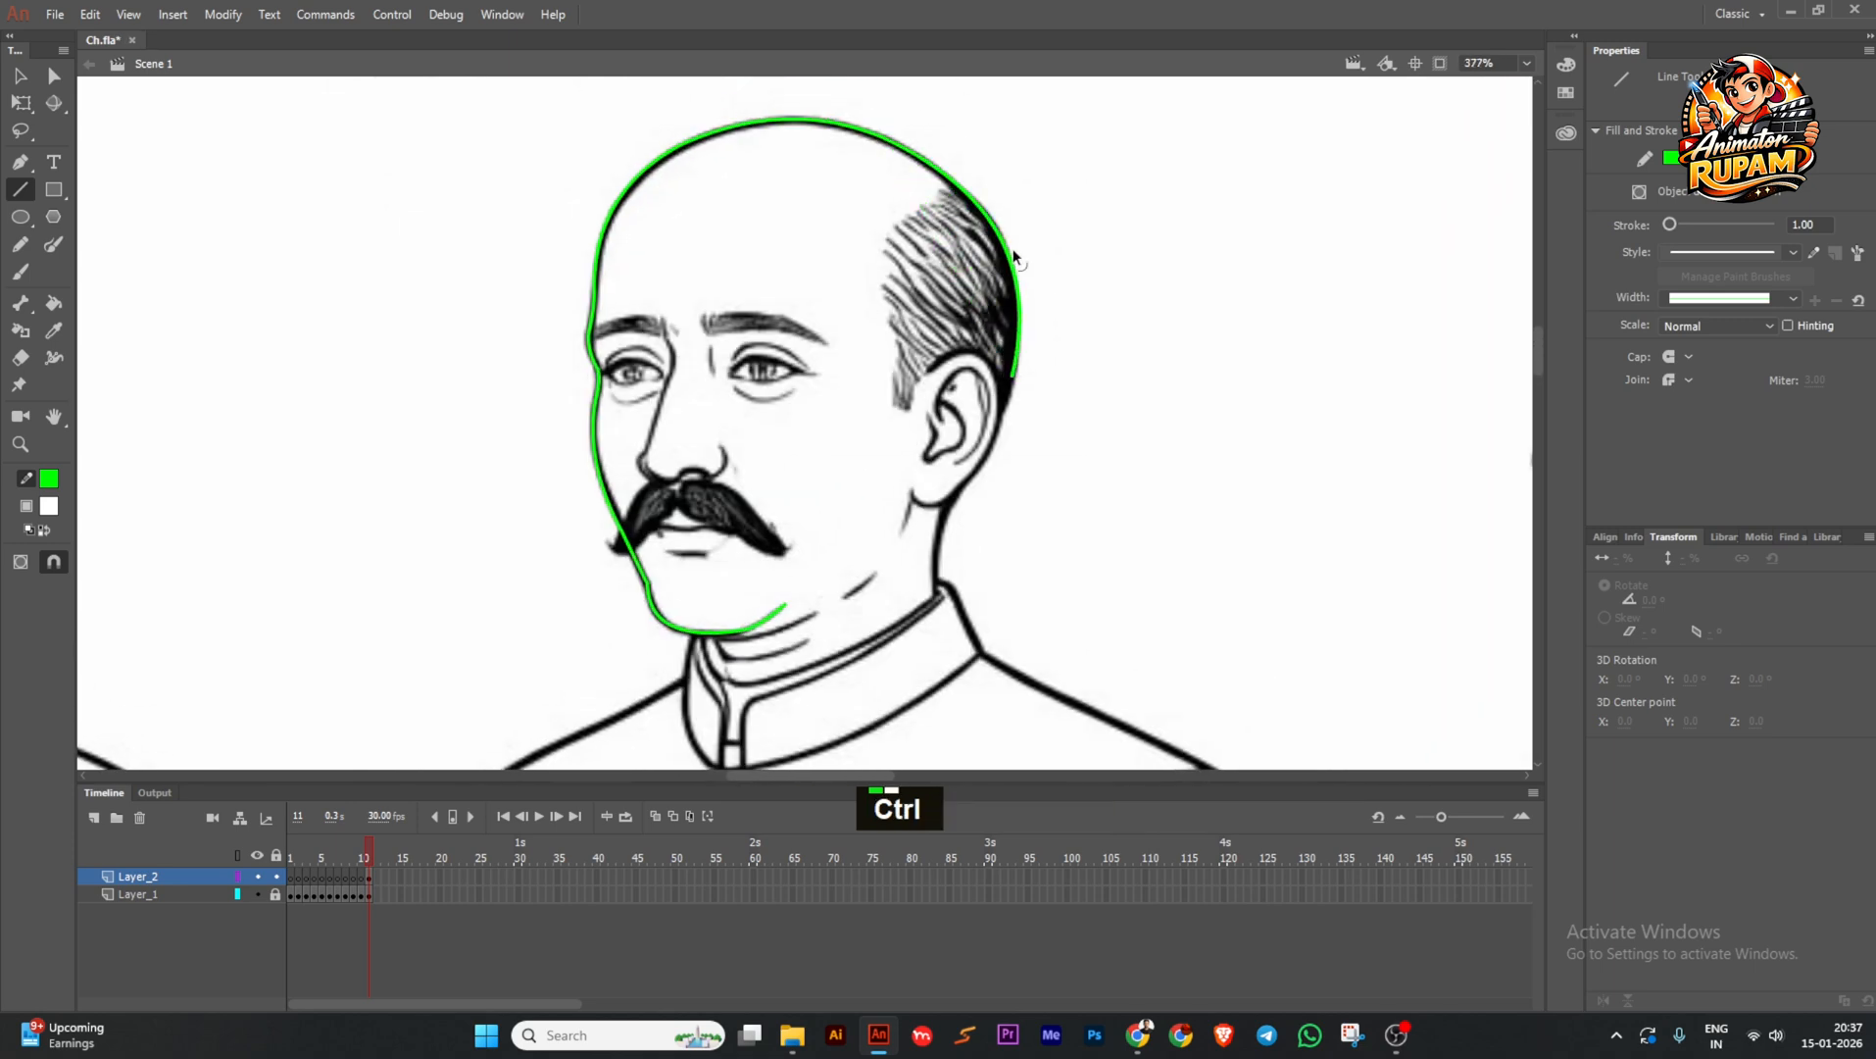
scroll(1012, 248, "up", 2, "ctrl")
left_click(910, 612, "ctrl")
Remove the stray neck segment, curve the segment below the ear, and save.
scroll(911, 611, "down", 2, "ctrl")
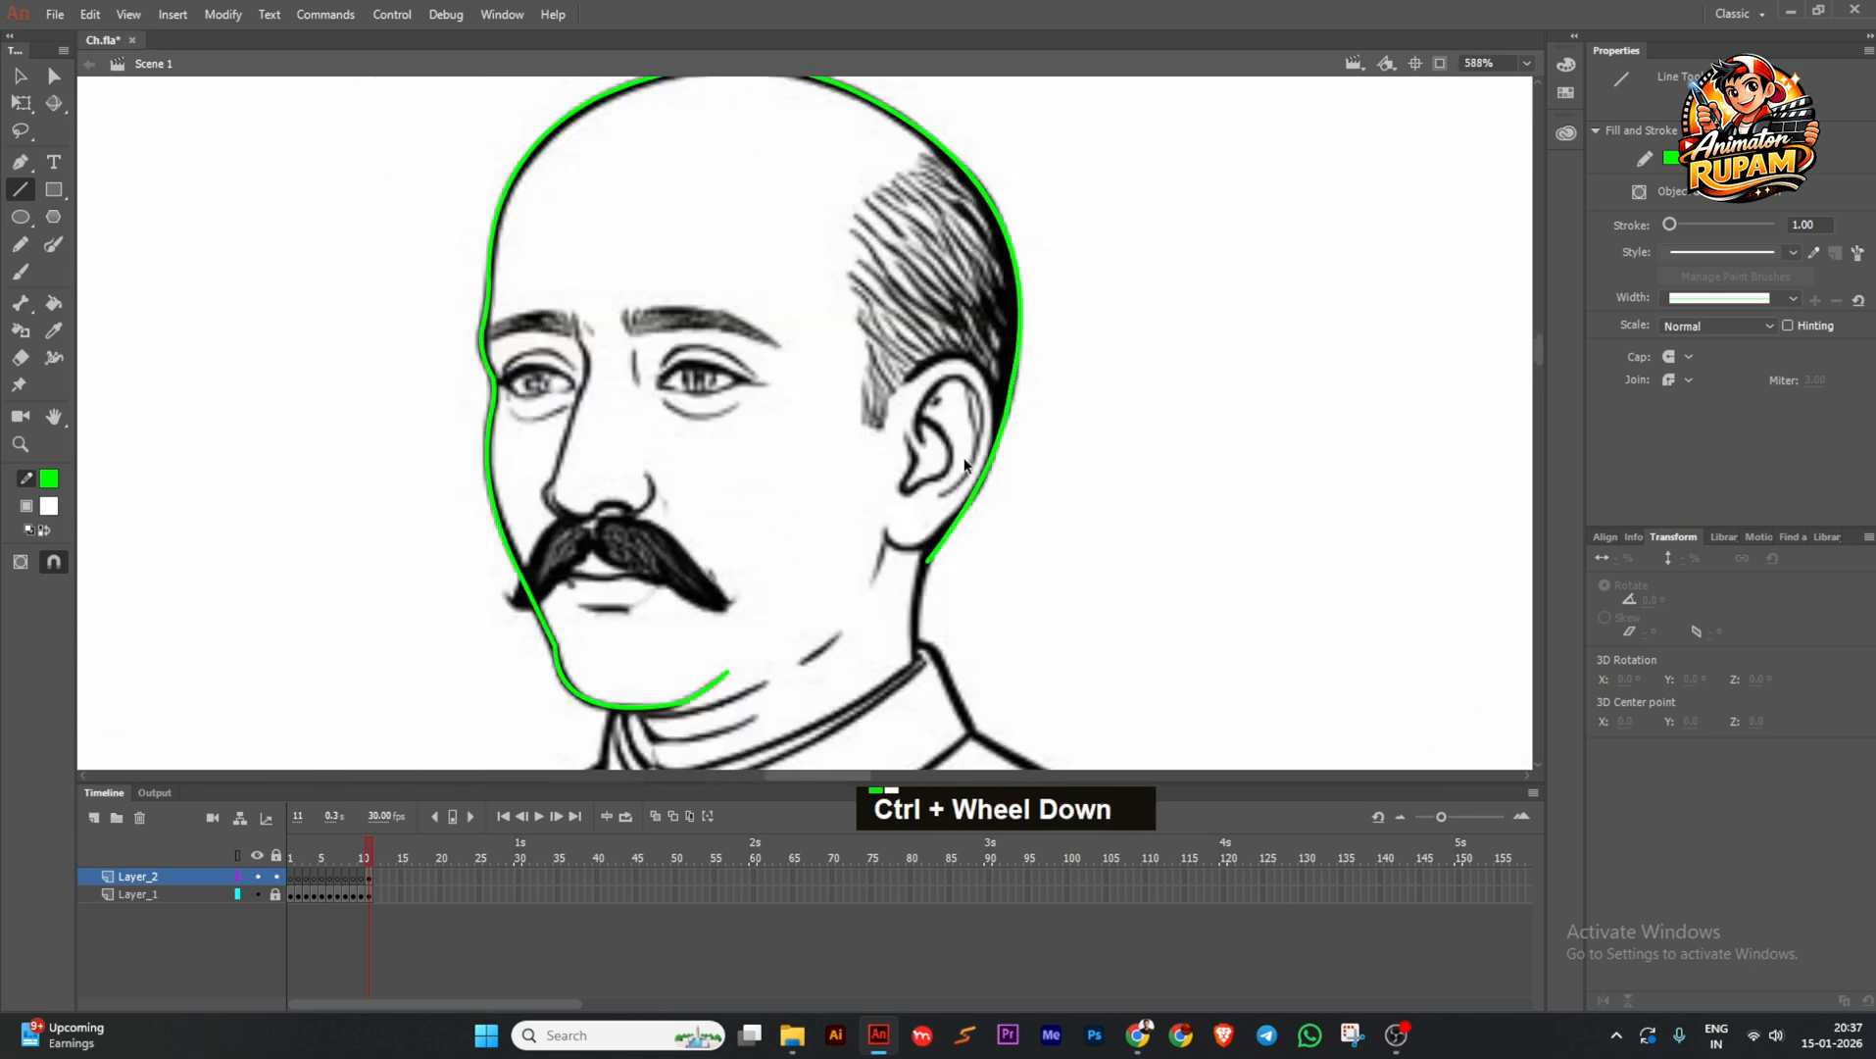
scroll(882, 444, "up", 2, "ctrl")
key("ctrl+z")
left_click(898, 414, "ctrl")
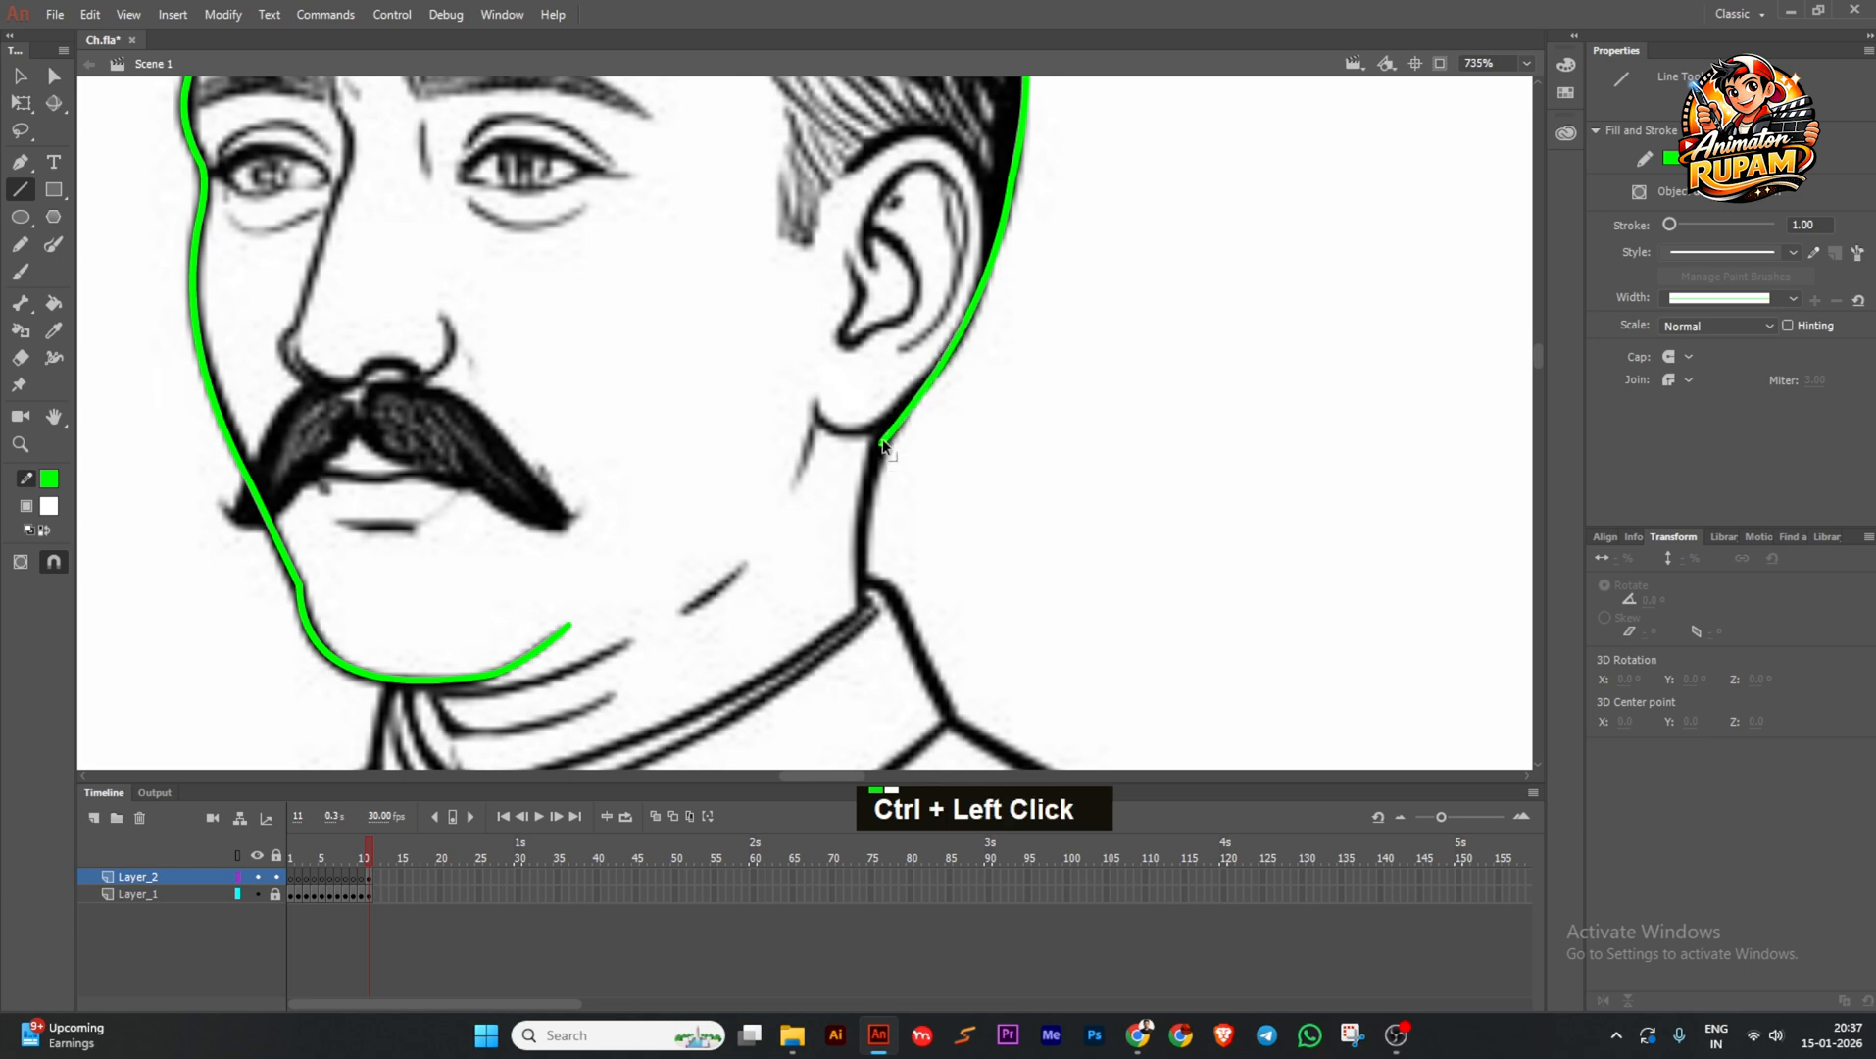
left_click_drag(794, 467, 802, 467, "ctrl")
scroll(854, 444, "down", 2, "ctrl")
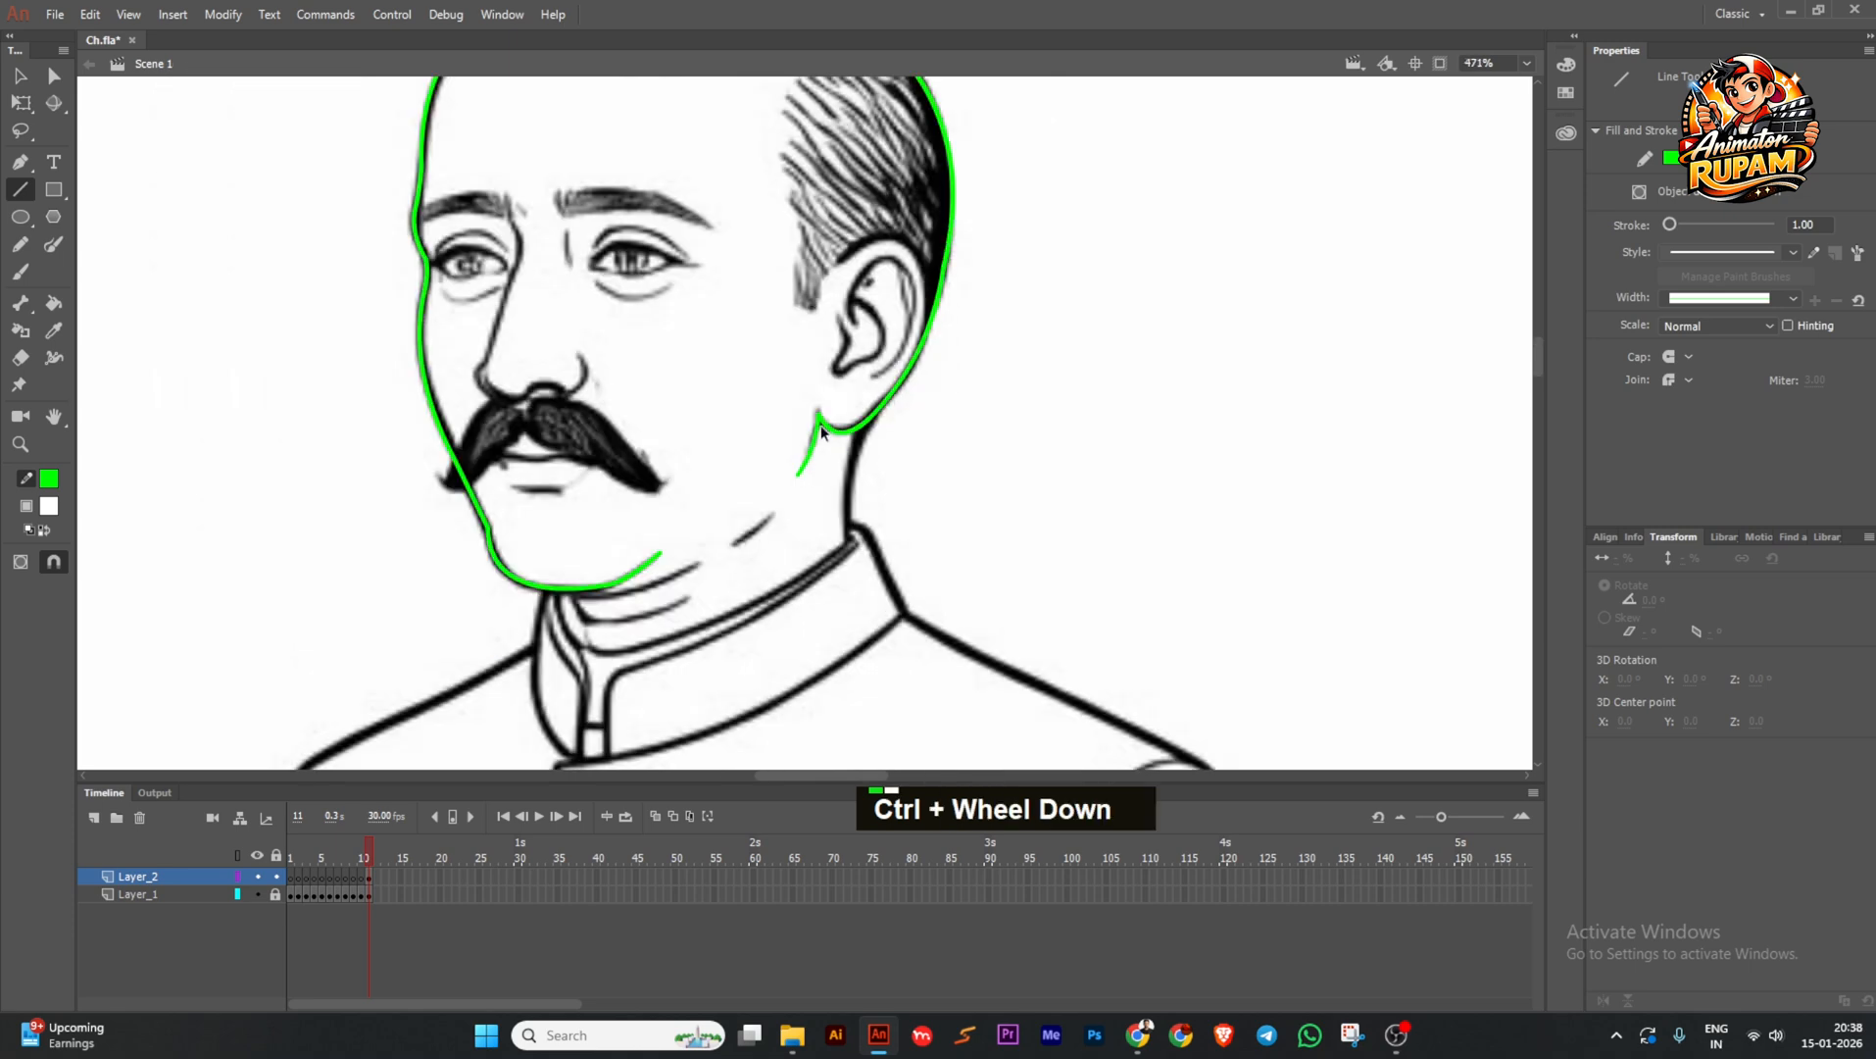
scroll(820, 380, "up", 2, "ctrl")
left_click(819, 380, "ctrl")
scroll(819, 379, "down", 2, "ctrl")
scroll(748, 521, "up", 2, "ctrl")
key("ctrl+s")
Draw a line across the top of the ear and bend it over the ear's curve.
scroll(748, 521, "down", 2, "ctrl")
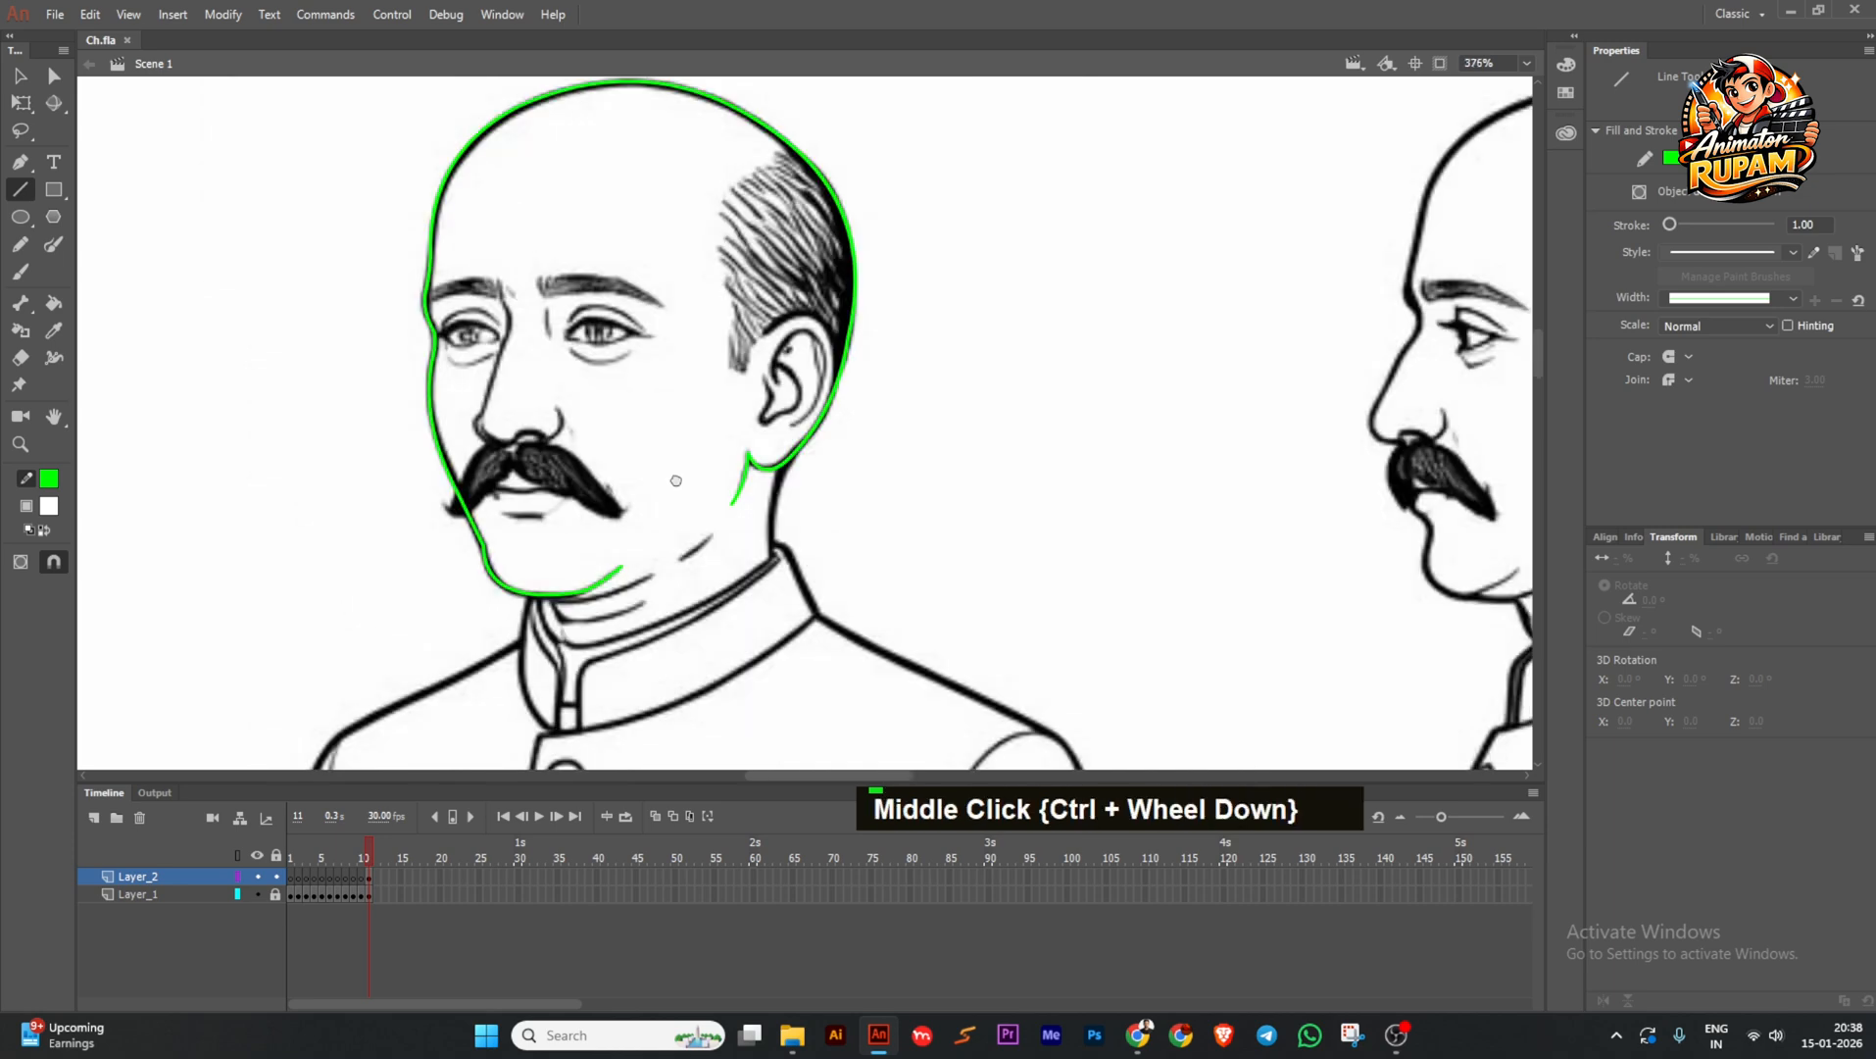
scroll(833, 391, "up", 2, "ctrl")
left_click_drag(765, 390, 884, 416)
mouse_move(884, 415)
left_mouse_down()
mouse_move(876, 486)
mouse_move(885, 442)
mouse_move(788, 424)
mouse_move(886, 455)
mouse_move(881, 390)
left_mouse_up()
scroll(789, 449, "up", 1, "ctrl")
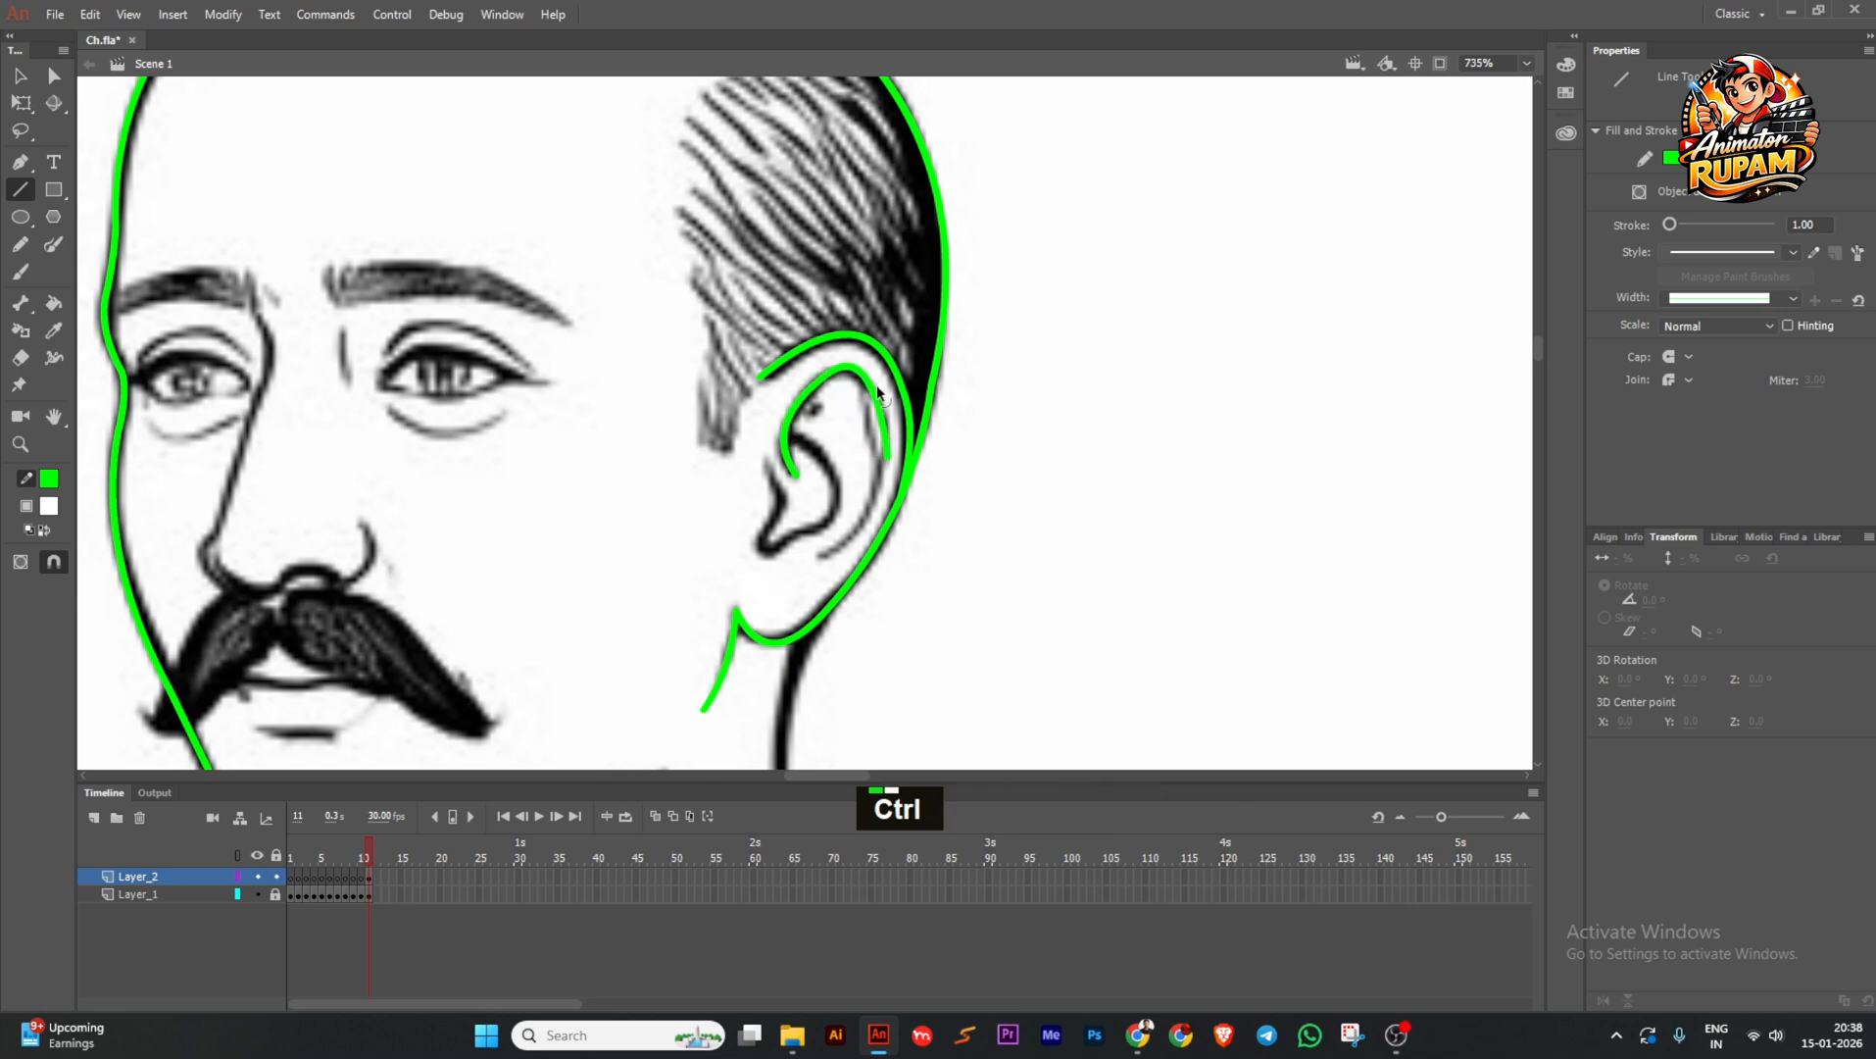
Bend the lower inner-ear stroke into a curve along the sketch and save.
left_click(886, 438, "ctrl")
left_click_drag(840, 518, 868, 518, "ctrl")
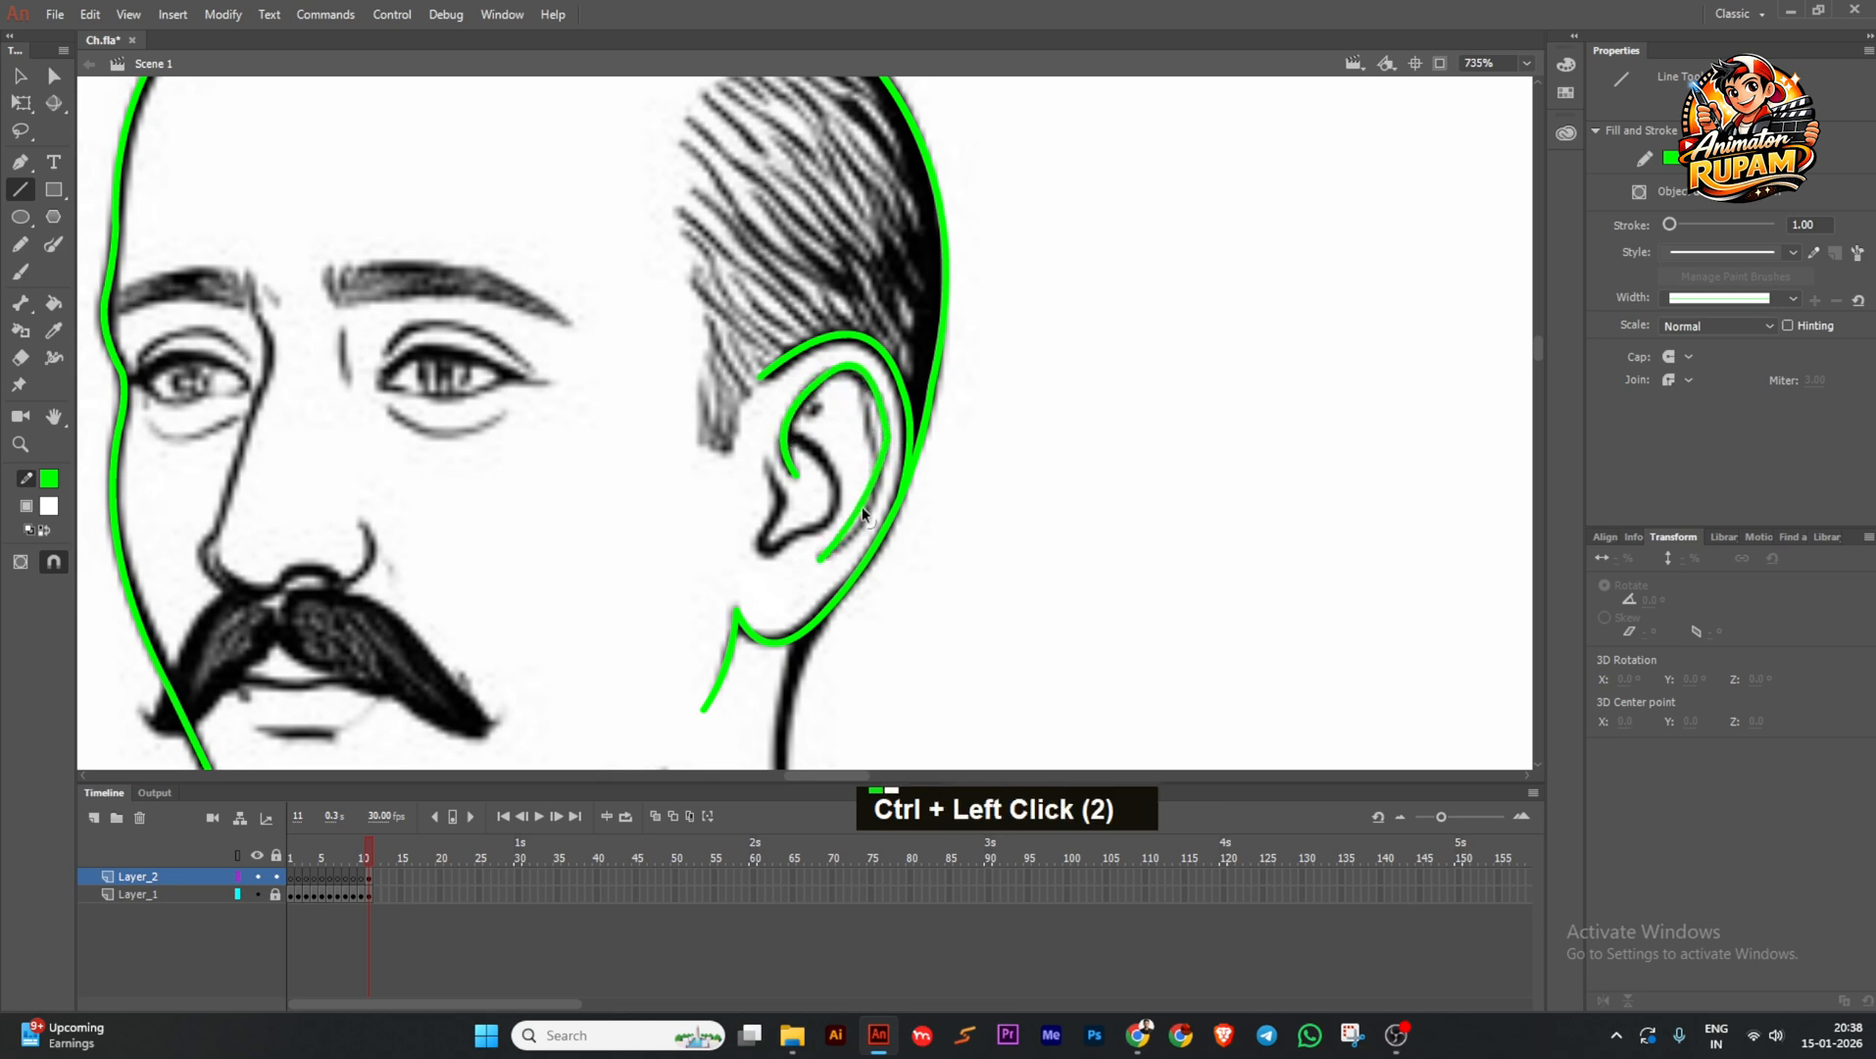
scroll(867, 517, "up", 2)
scroll(843, 421, "down", 1)
scroll(841, 422, "down", 2)
key("ctrl+s")
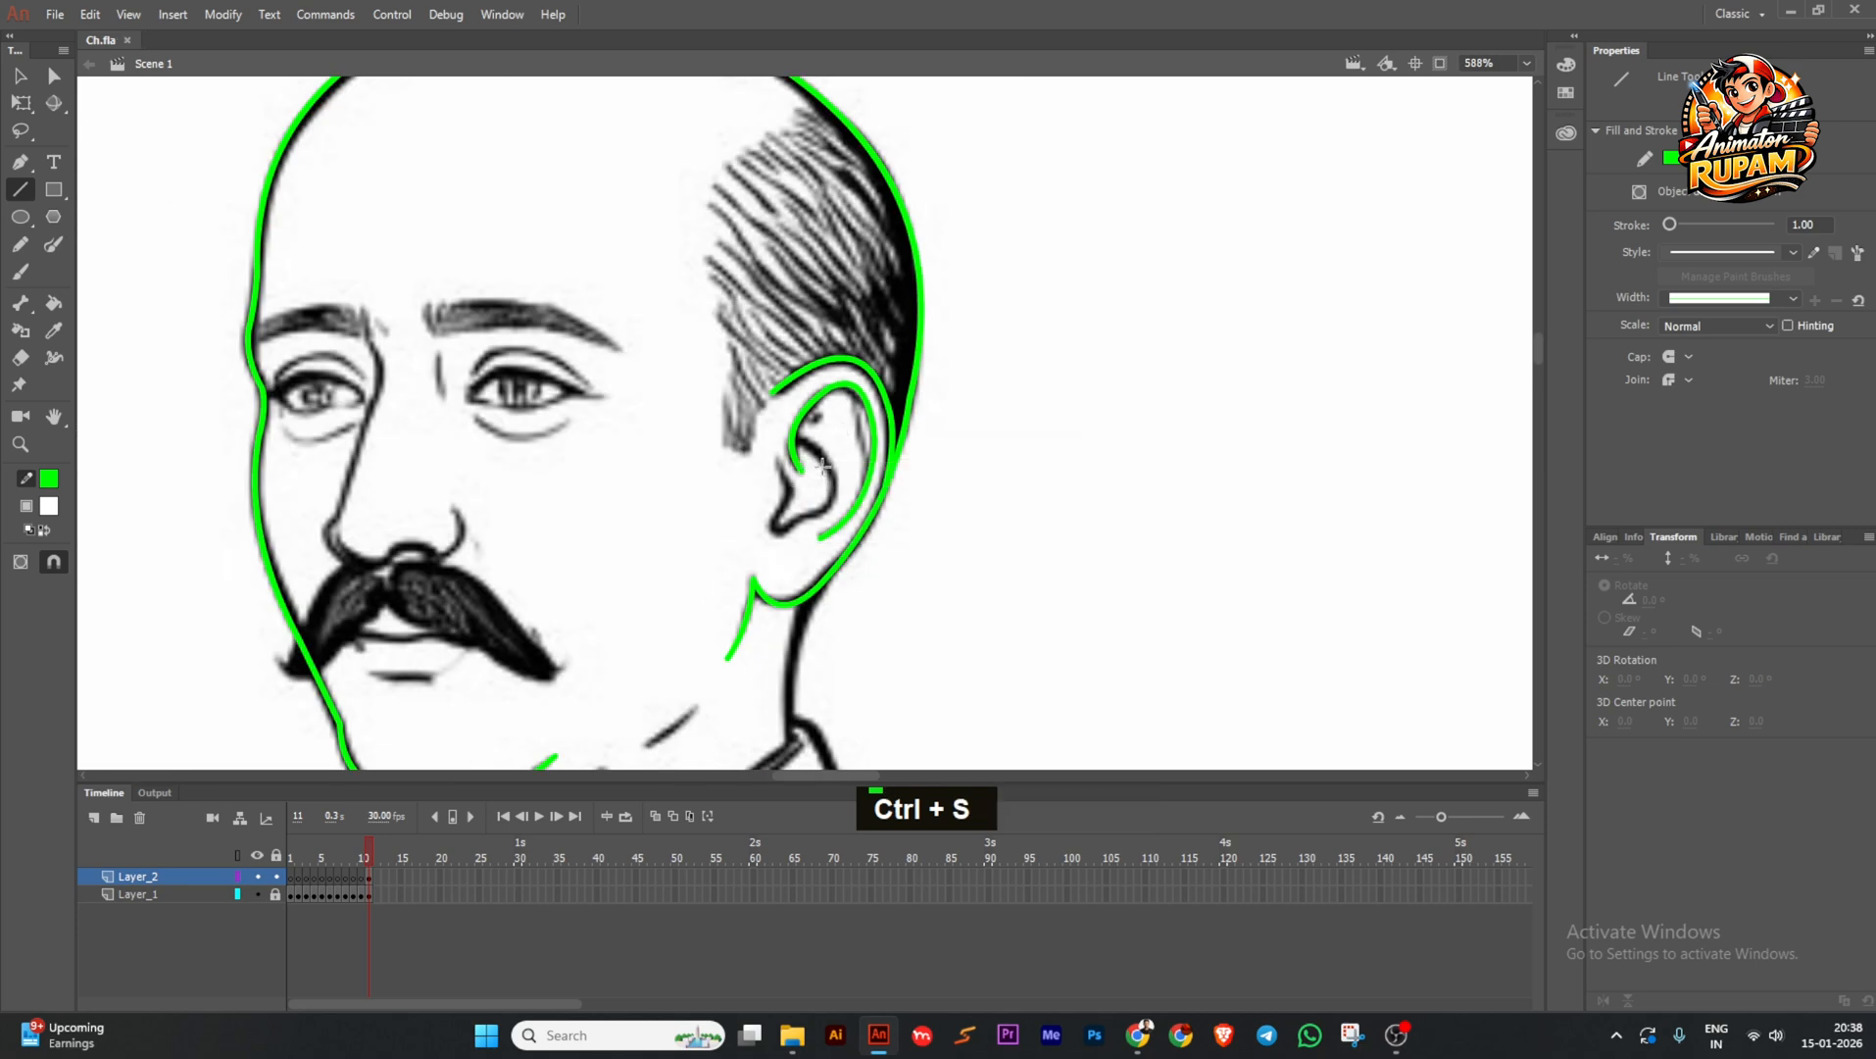
Pull the lower ear stroke's end down into a curve, then save again.
scroll(815, 477, "up", 2)
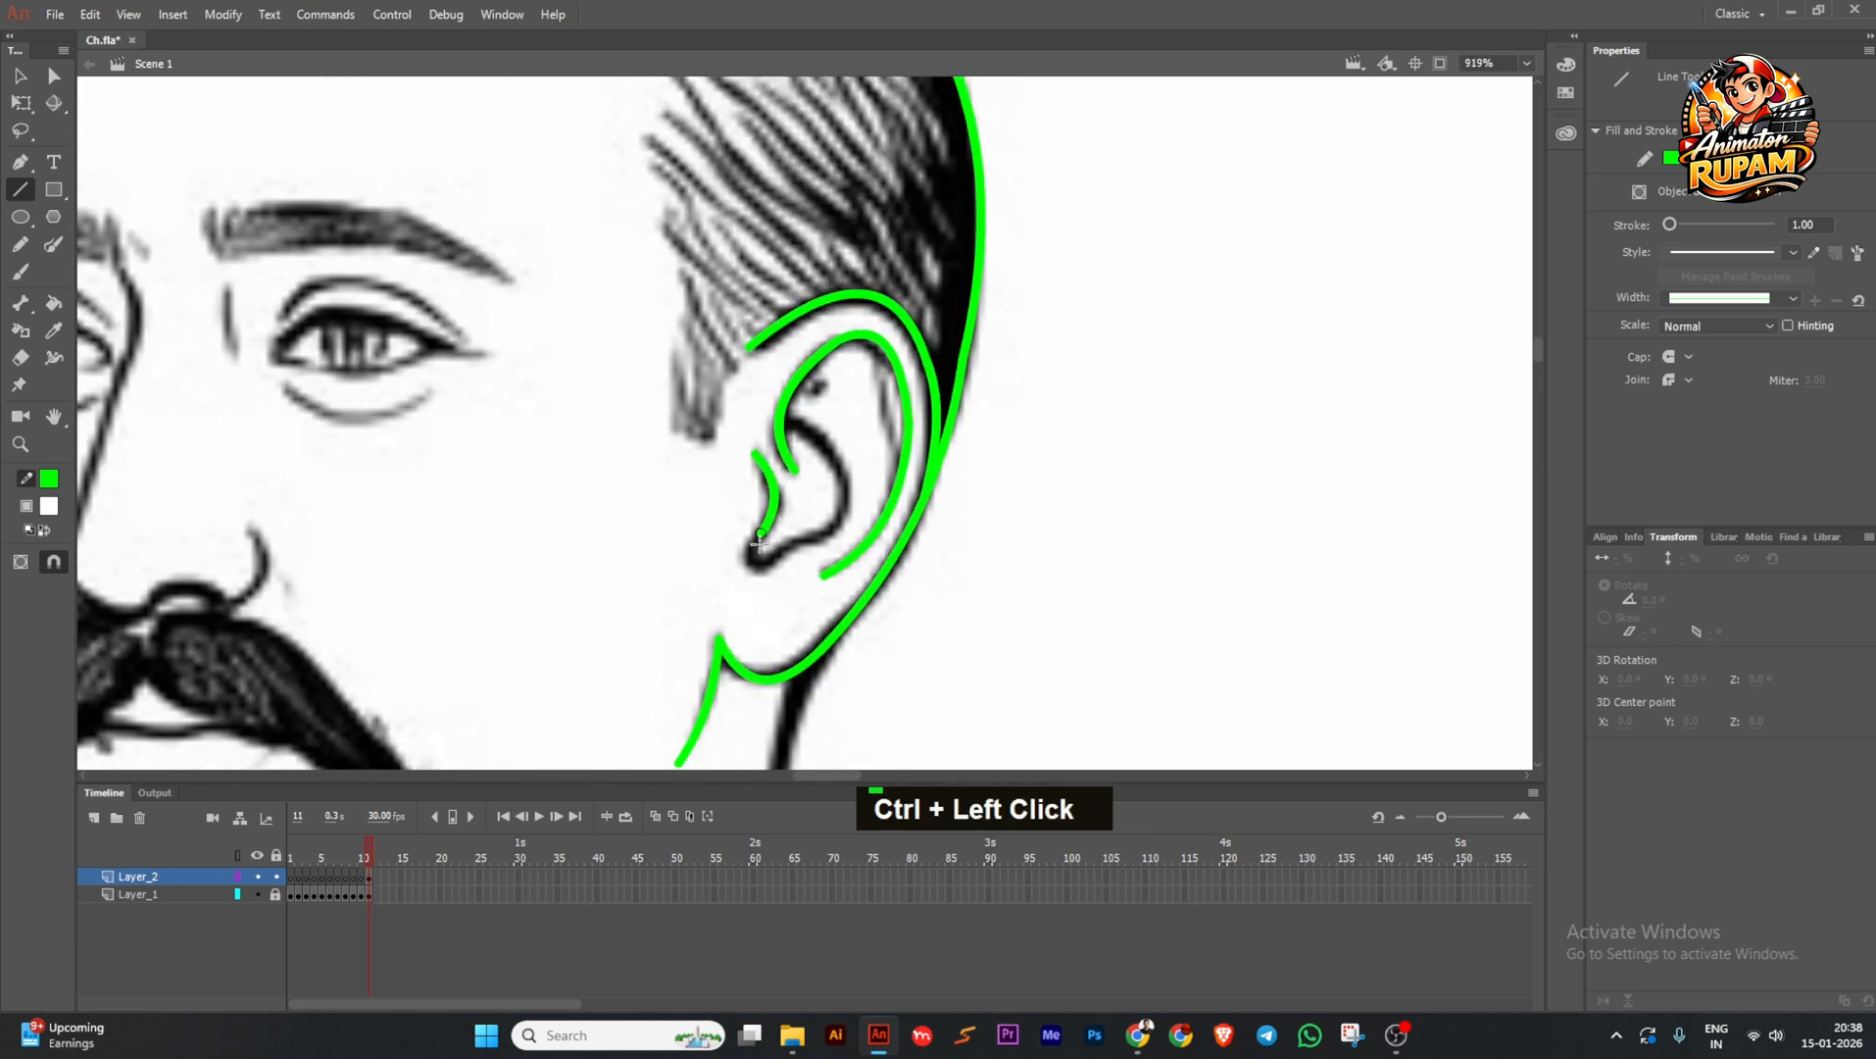
mouse_move(772, 506)
left_mouse_down("ctrl")
mouse_move(748, 564)
mouse_move(836, 451)
mouse_move(847, 495)
mouse_move(830, 451)
left_mouse_up("ctrl")
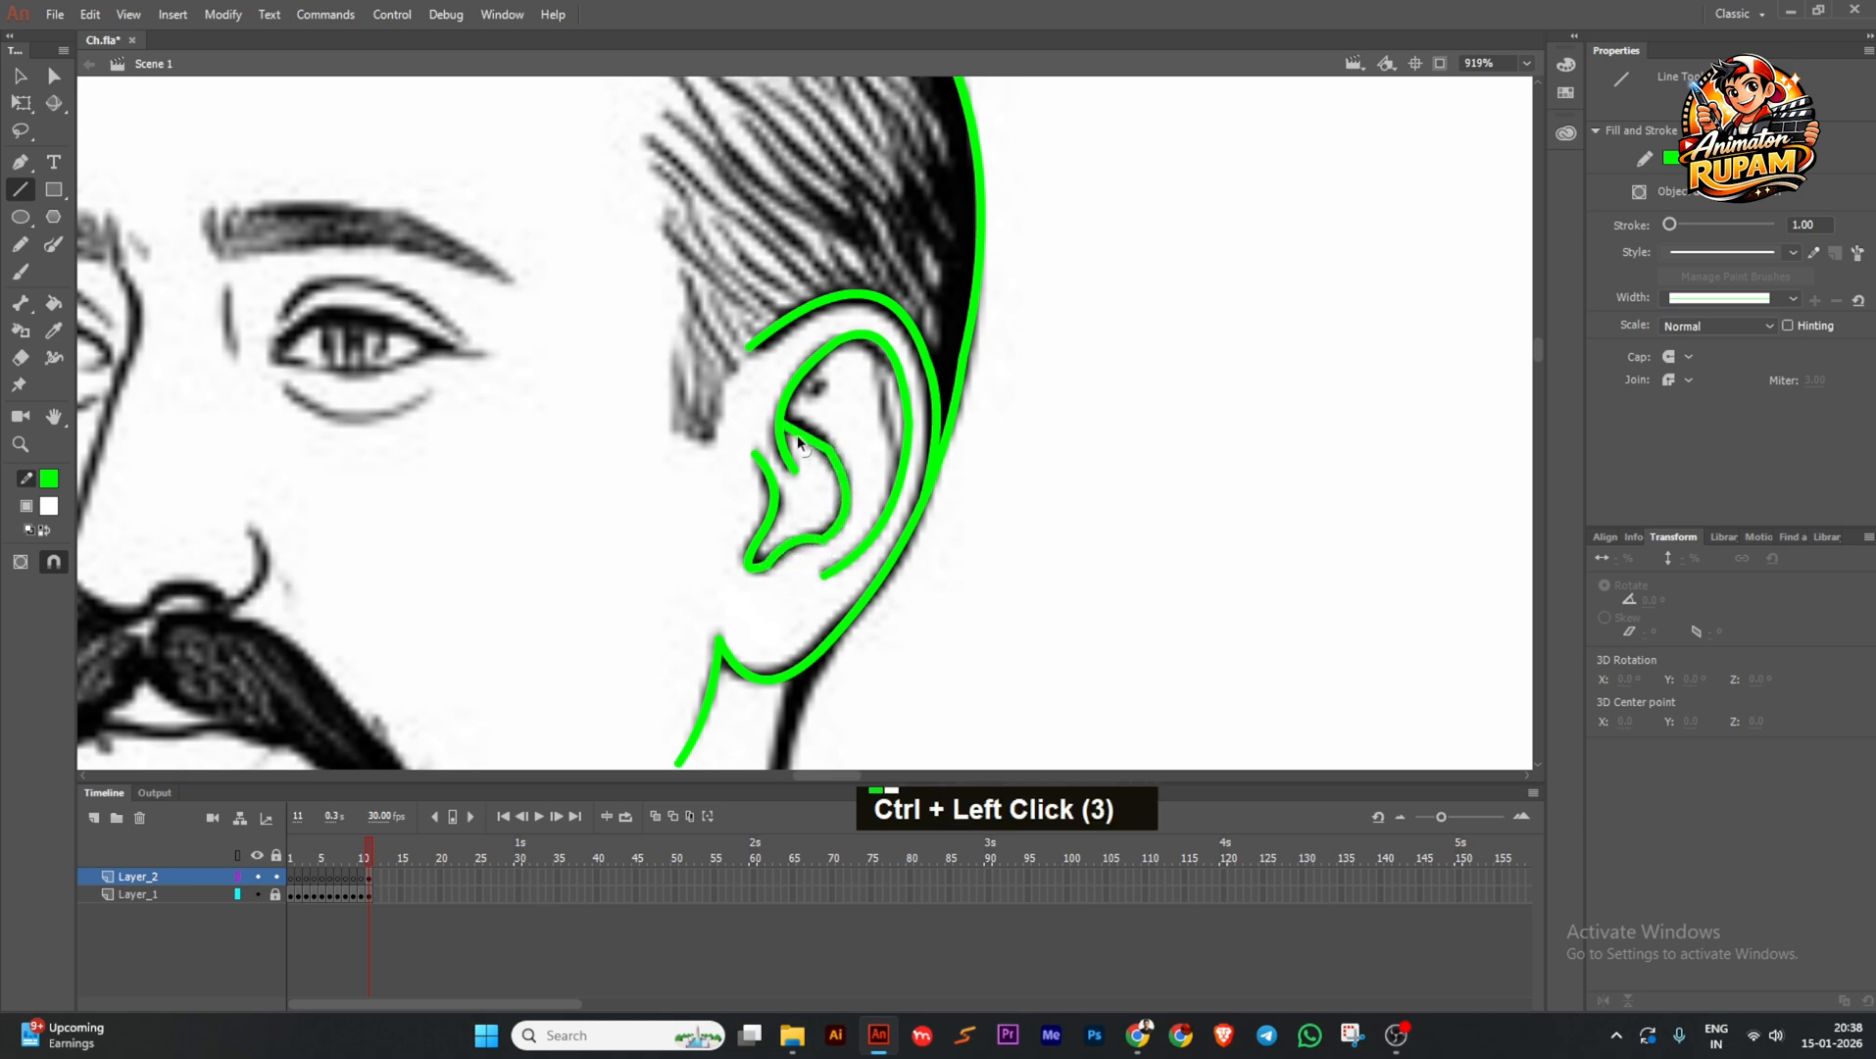
scroll(799, 549, "up", 2)
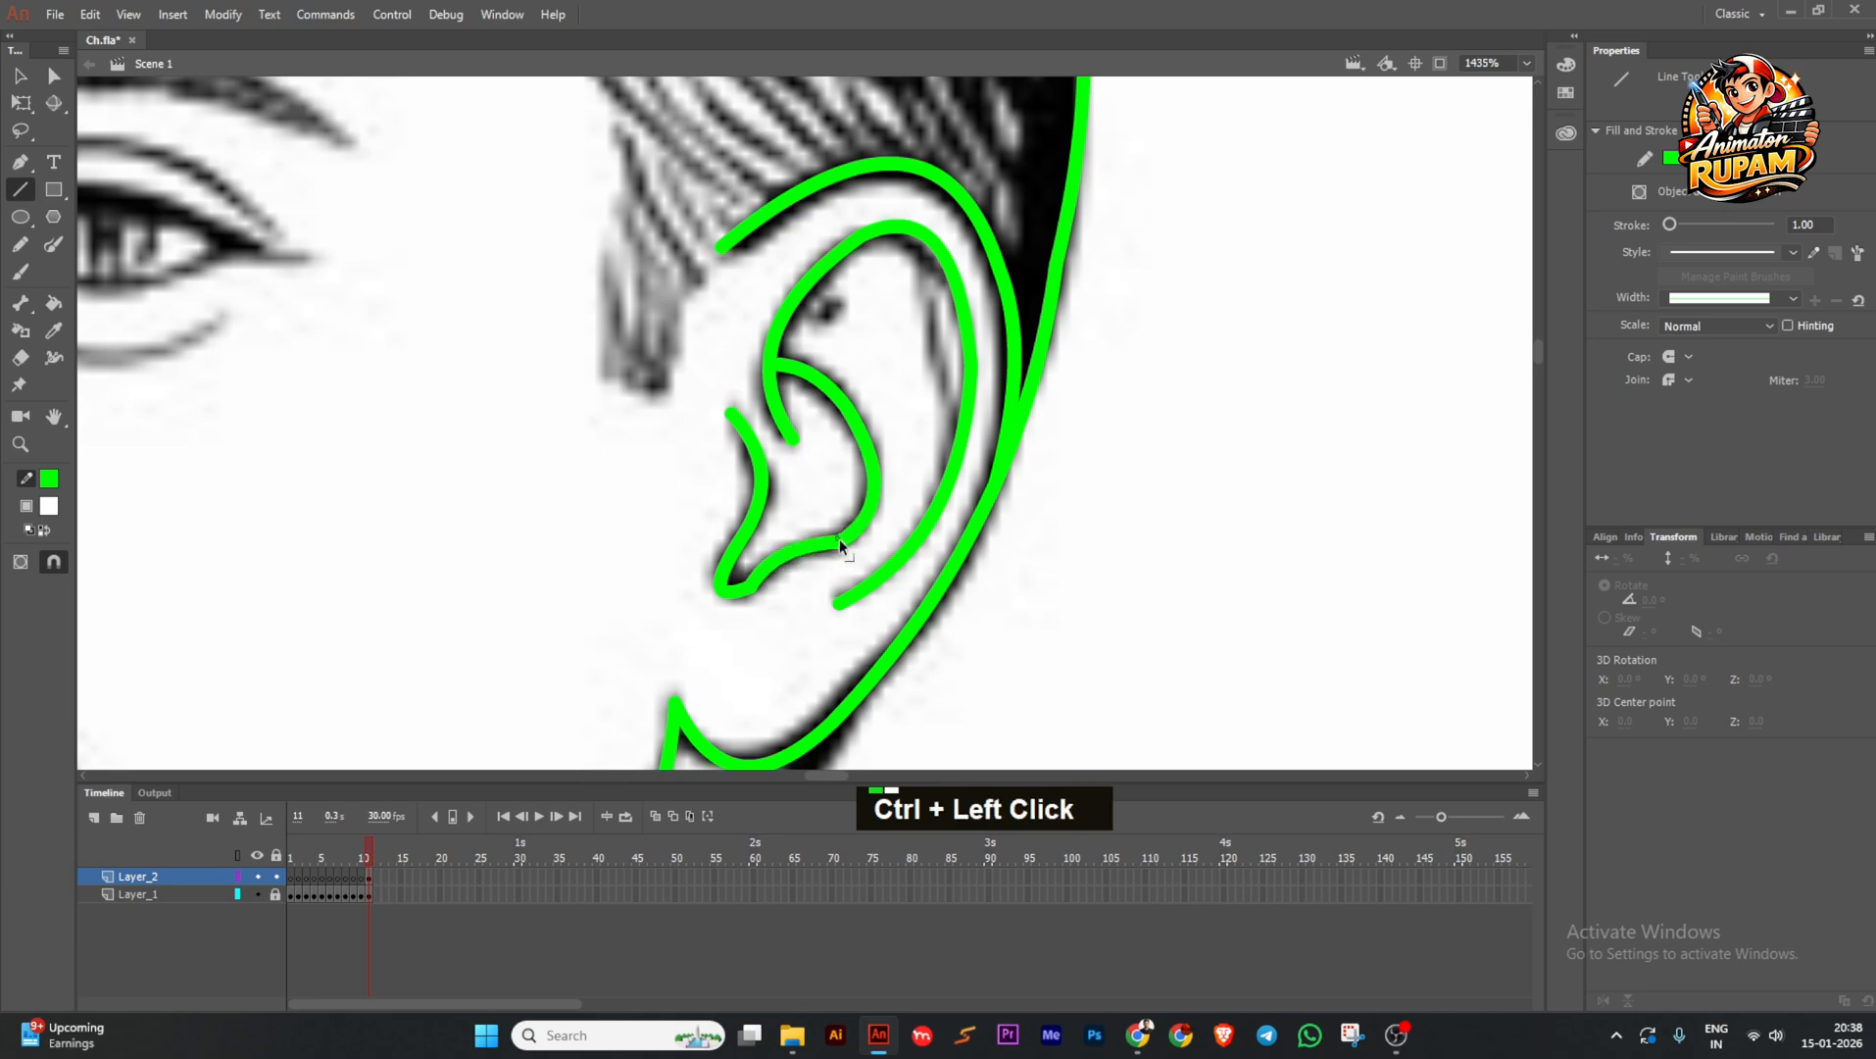
scroll(757, 577, "down", 5)
key("ctrl+s")
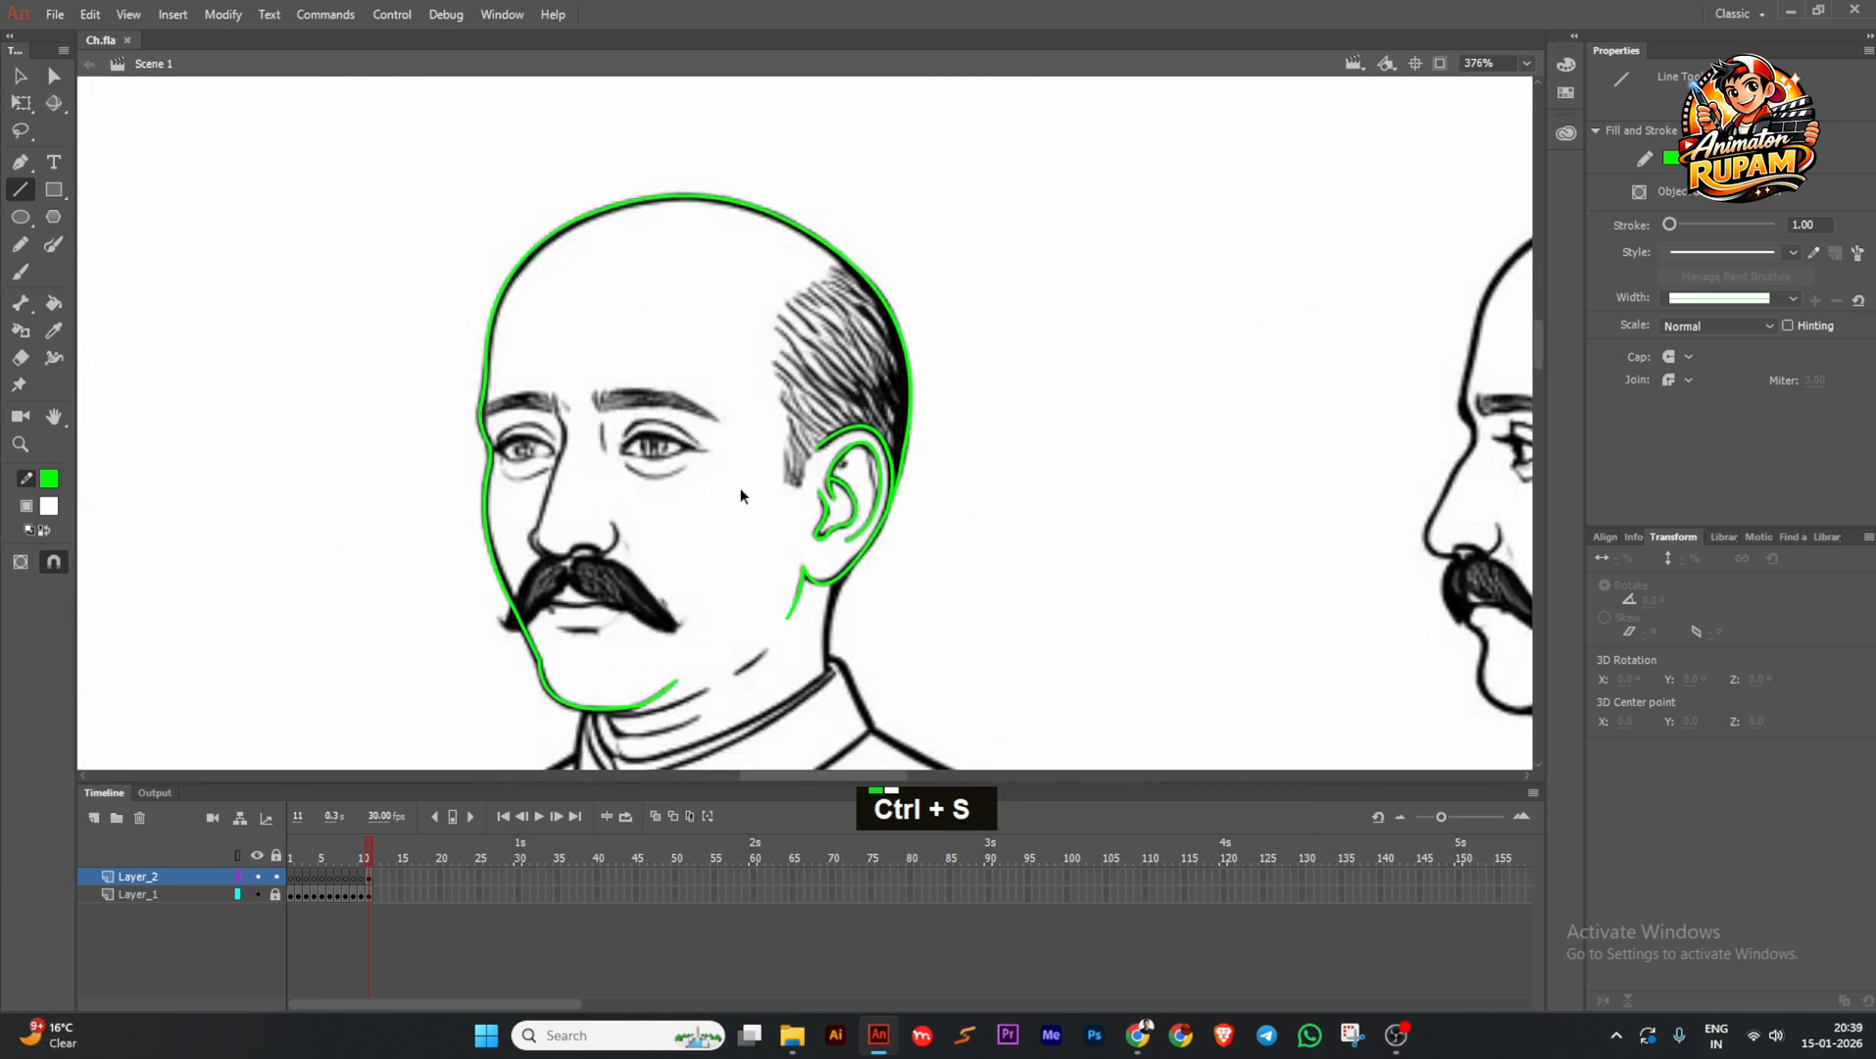
scroll(740, 495, "down", 1)
scroll(612, 639, "up", 3)
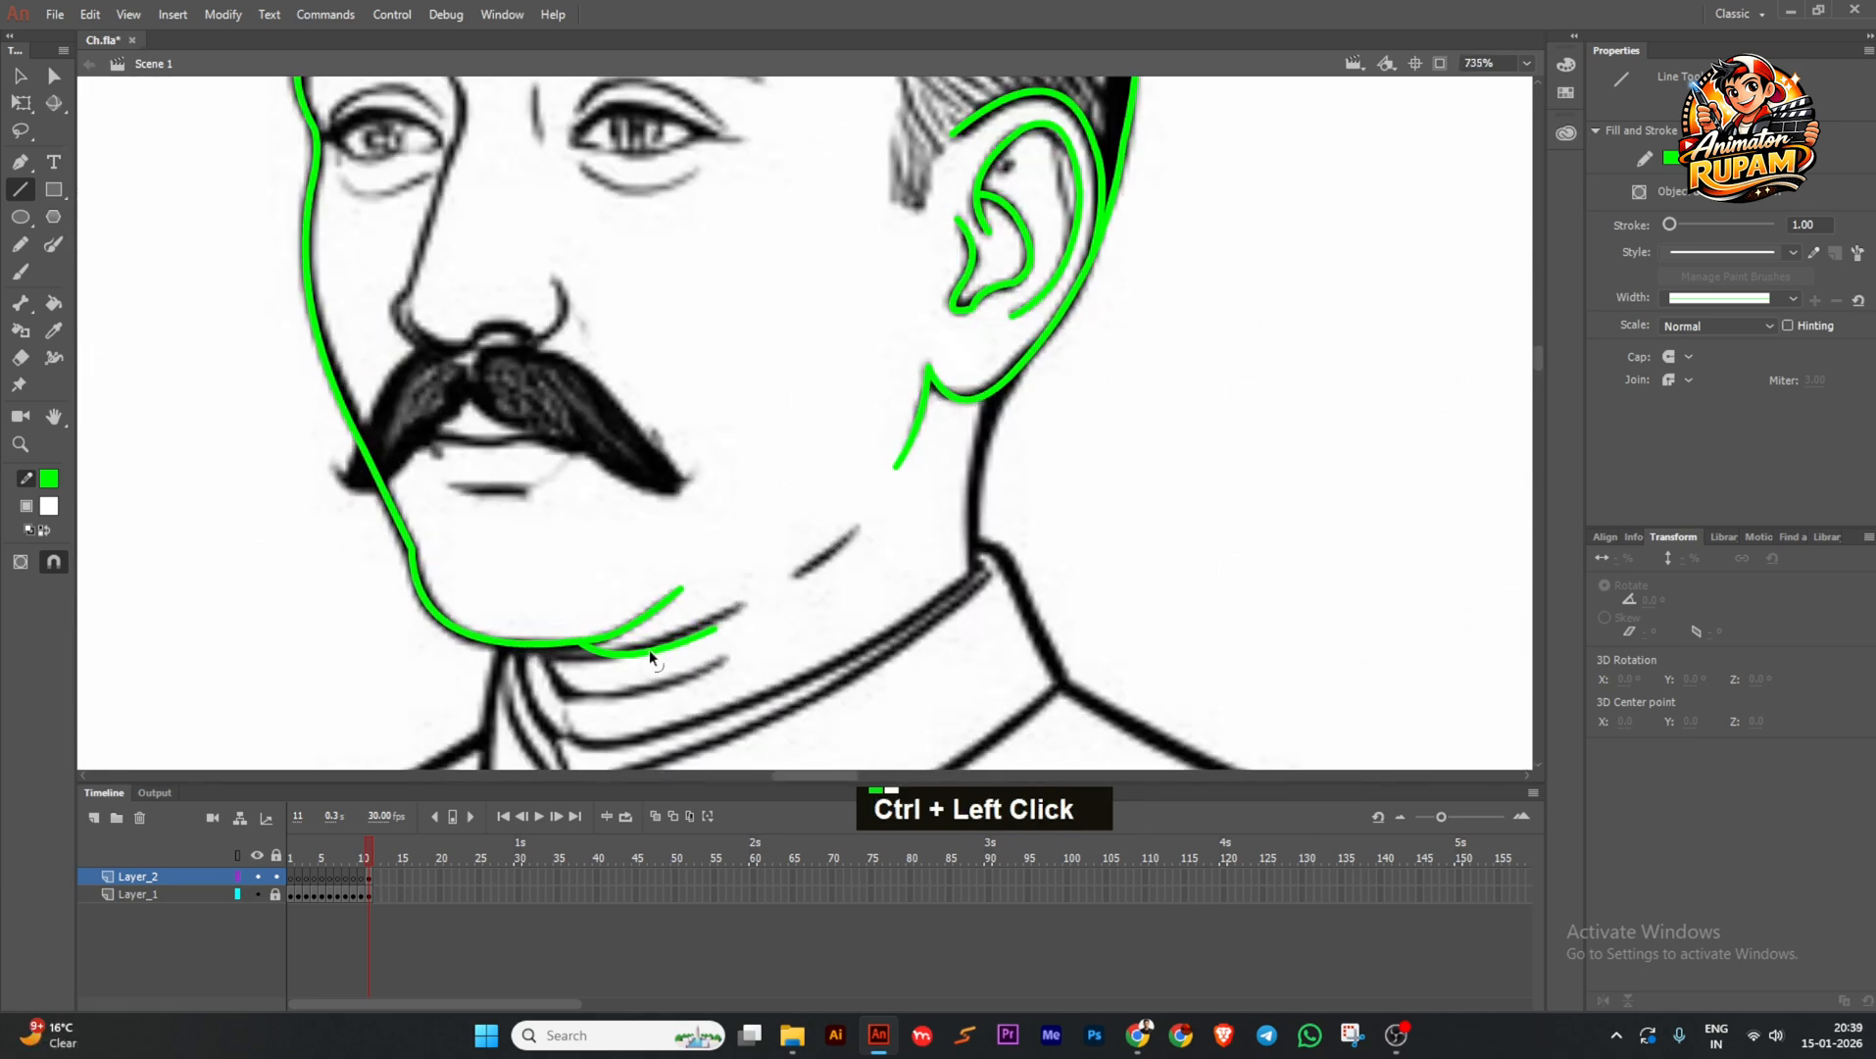
Undo the green stroke under the chin and save the file.
key("ctrl+z")
key("ctrl+z")
left_click(637, 649, "ctrl")
key("ctrl+z")
key("ctrl+z")
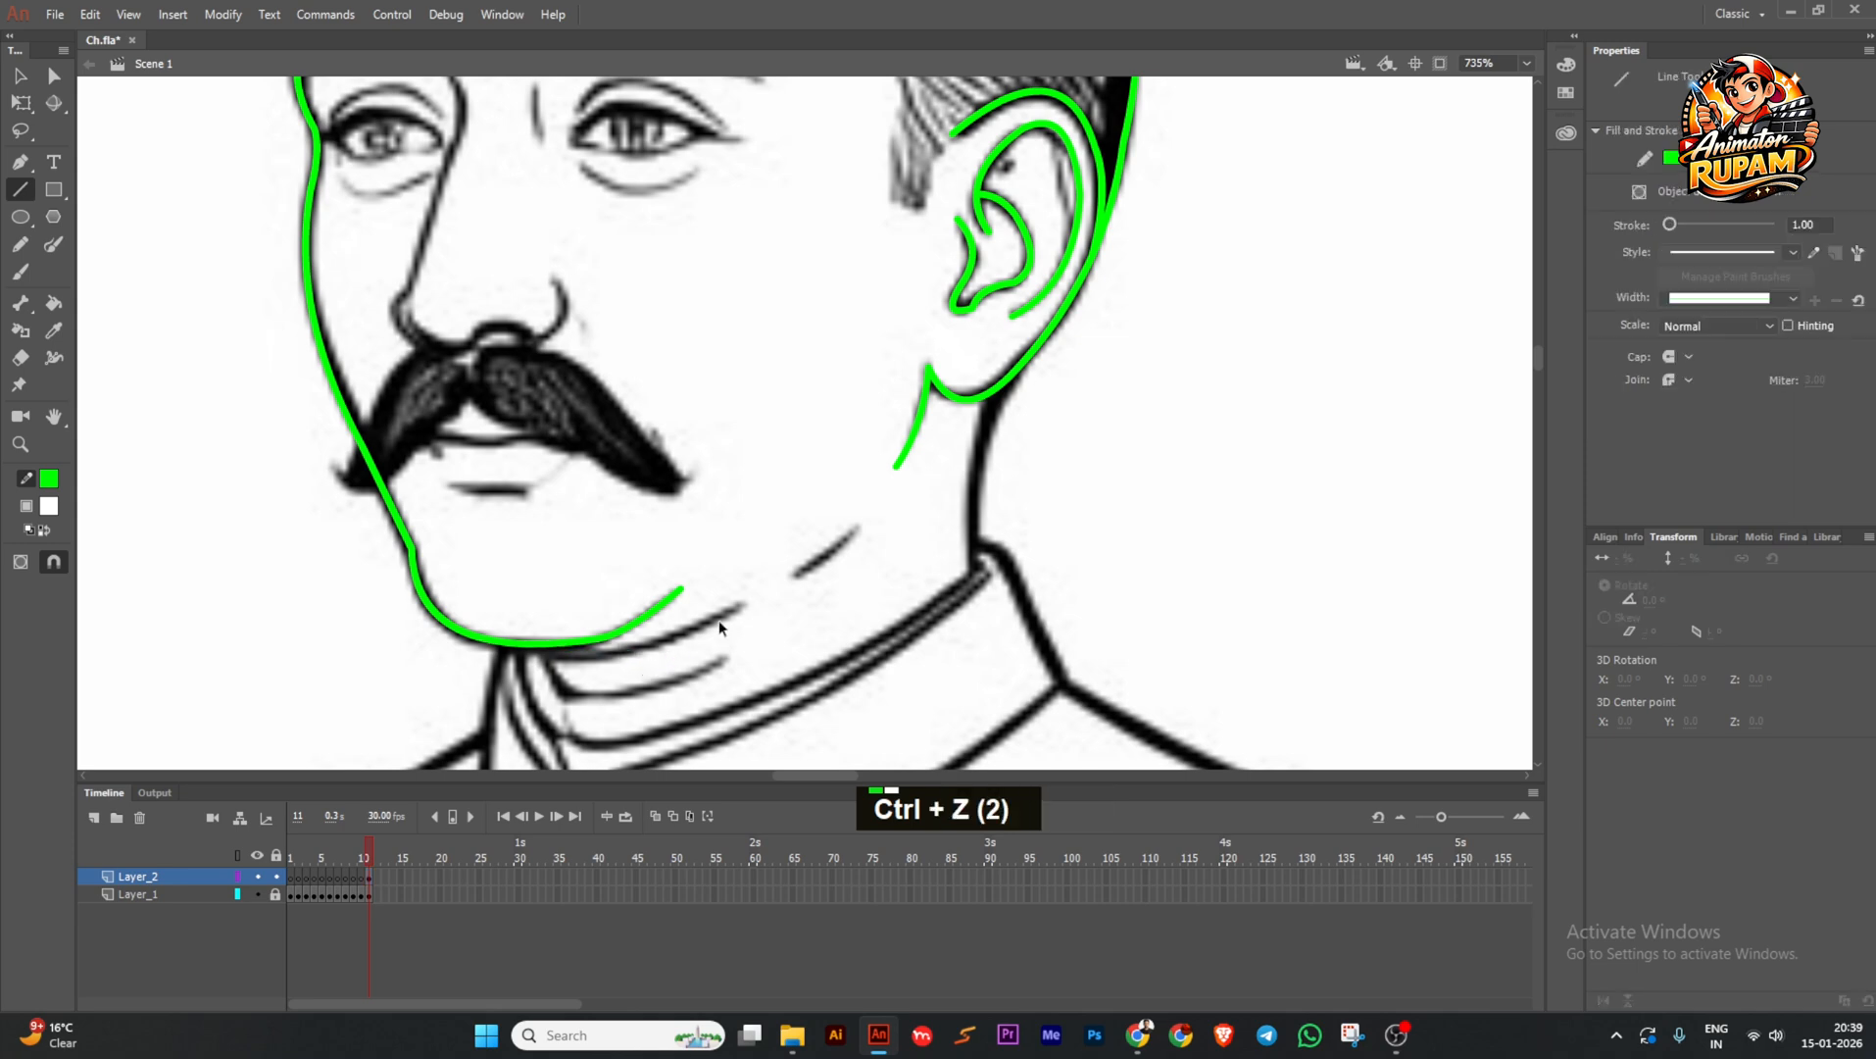
scroll(718, 621, "down", 2)
key("ctrl+s")
Switch the stroke colour to red, trace a line along the jaw, and save.
left_click(48, 477)
left_click(123, 625)
left_click_drag(832, 523, 811, 557)
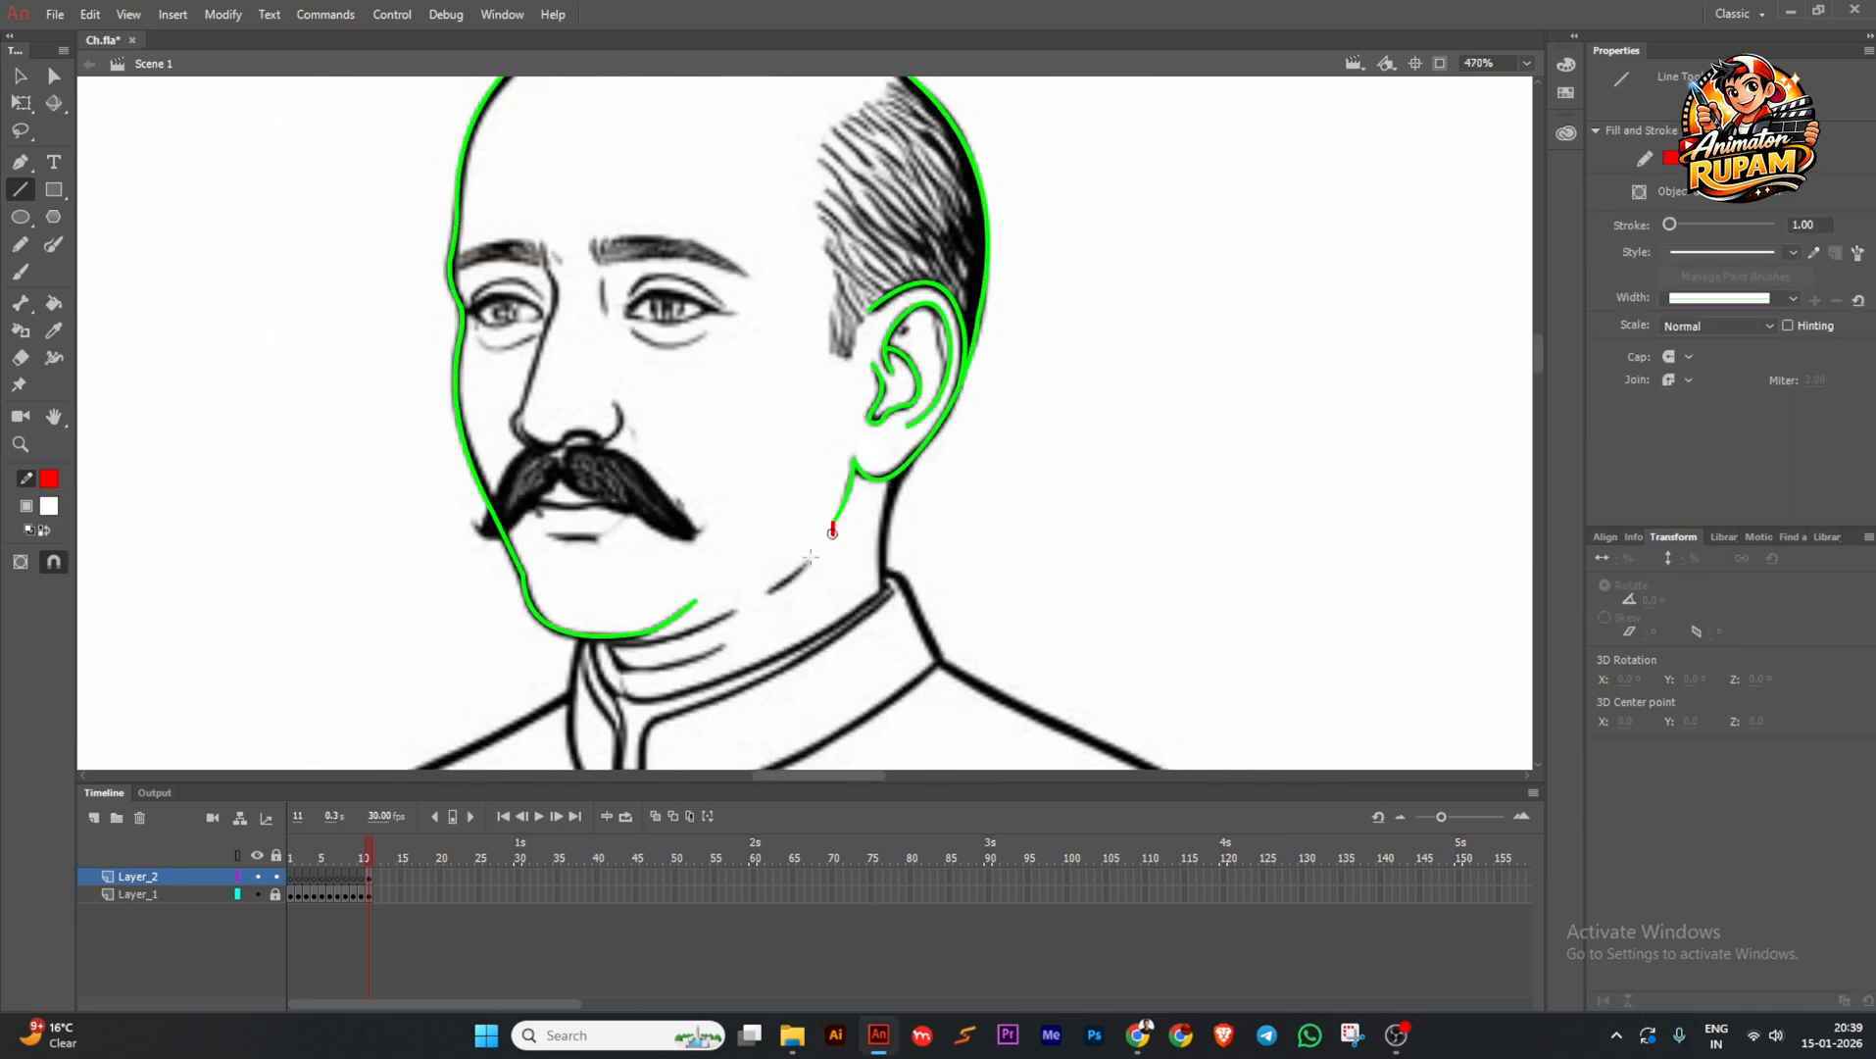
left_click(686, 606, "ctrl")
scroll(786, 547, "down", 2, "ctrl")
key("ctrl+s")
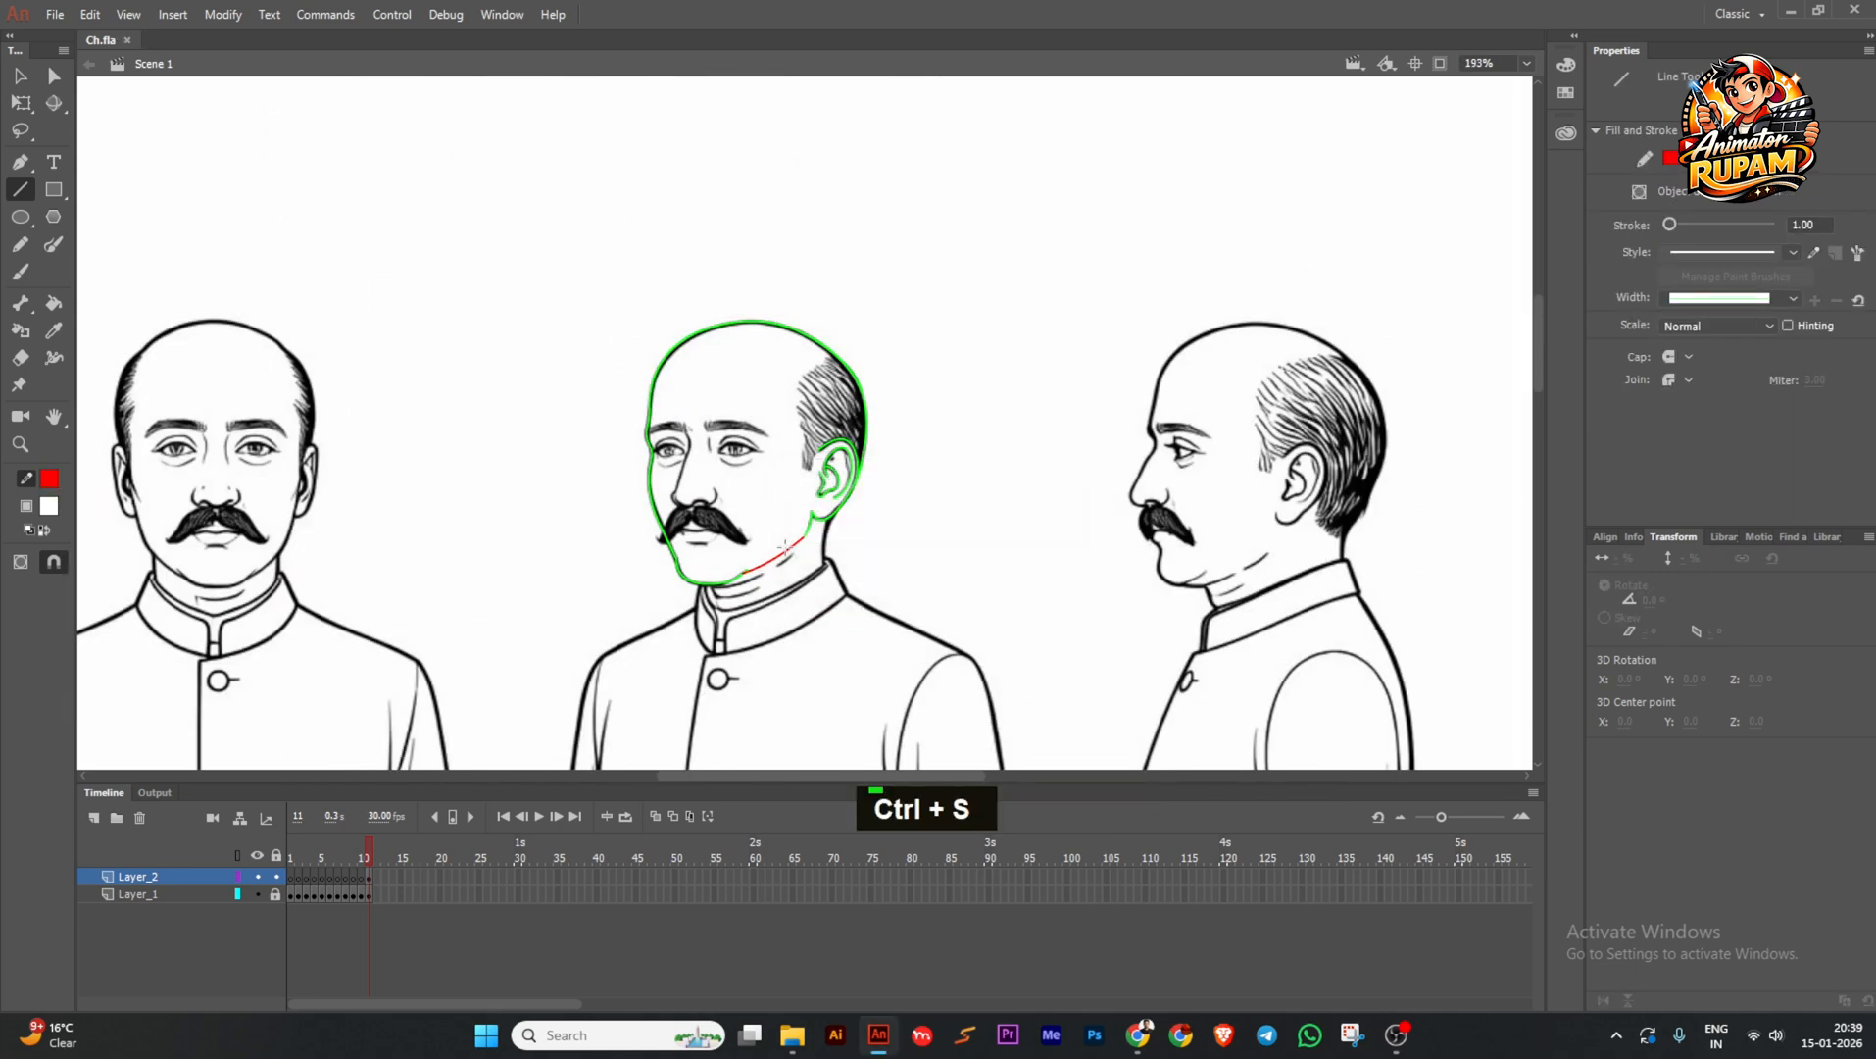
left_click_drag(565, 270, 712, 461)
scroll(731, 490, "up", 2)
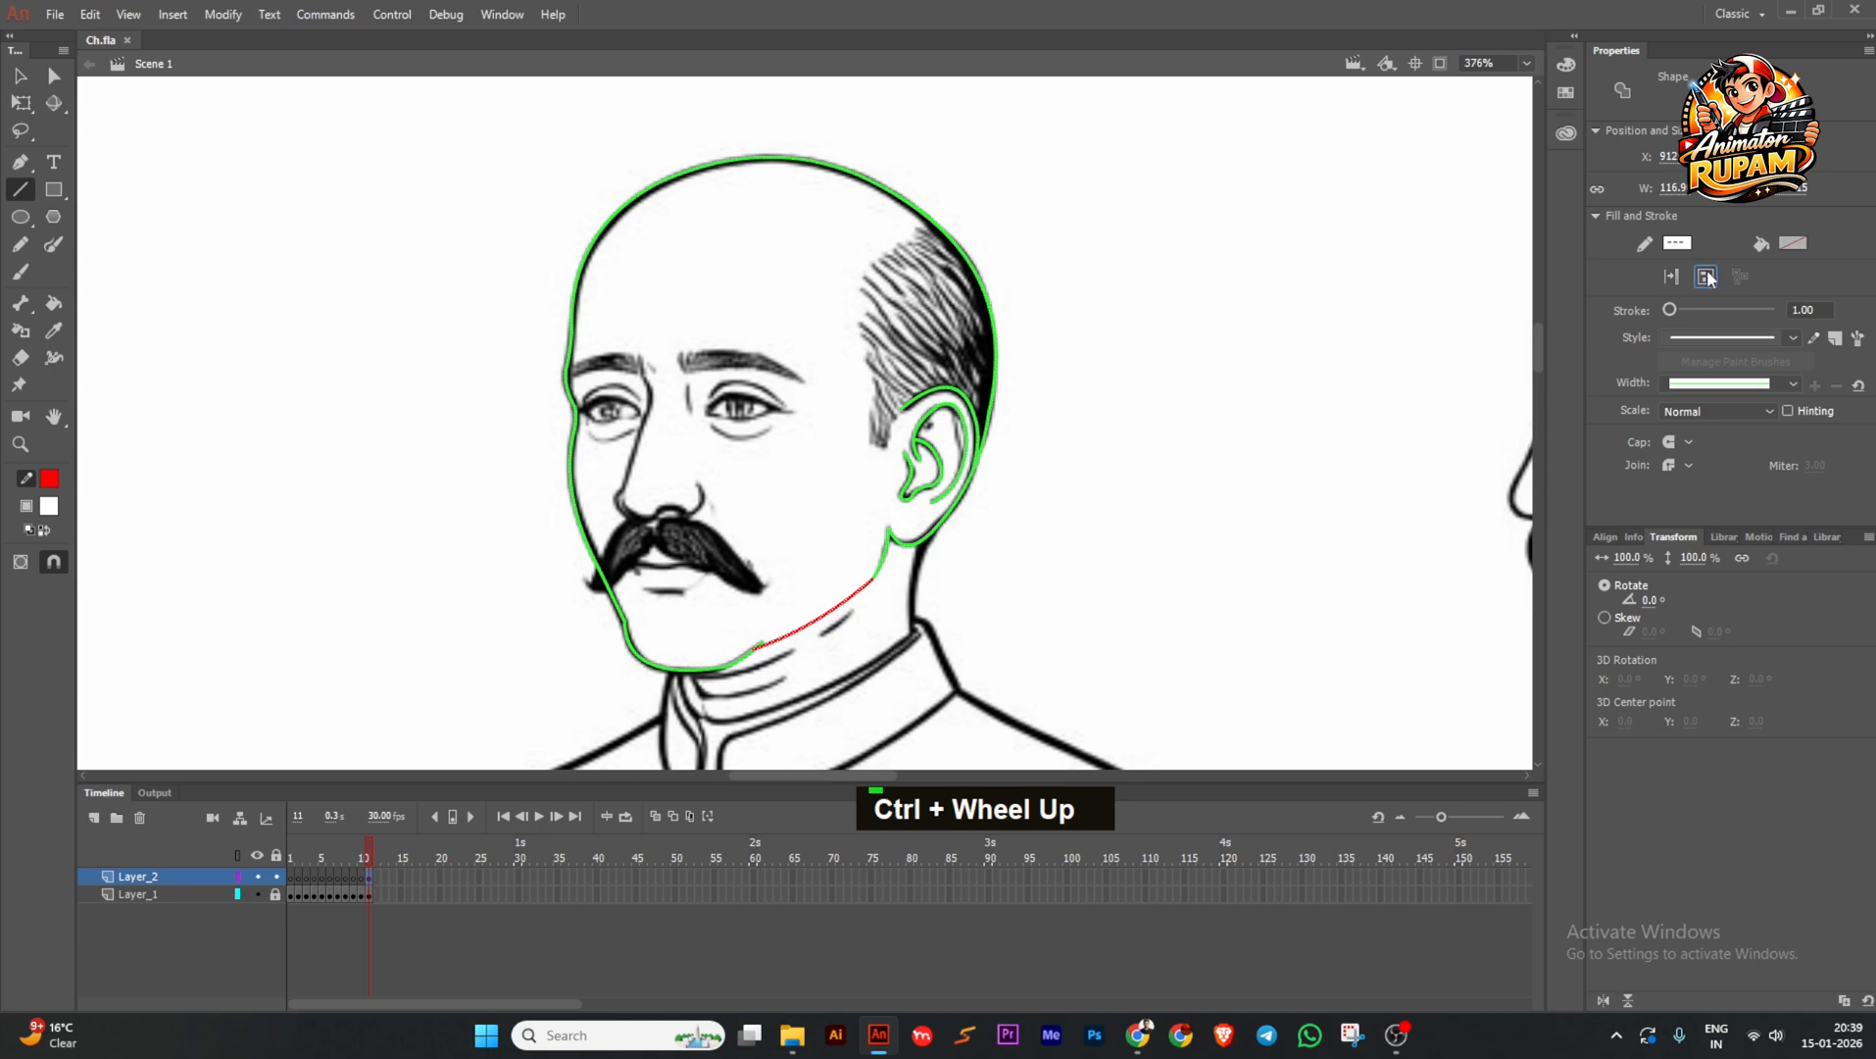
scroll(646, 351, "up", 1)
key("ctrl+s")
scroll(646, 351, "up", 1)
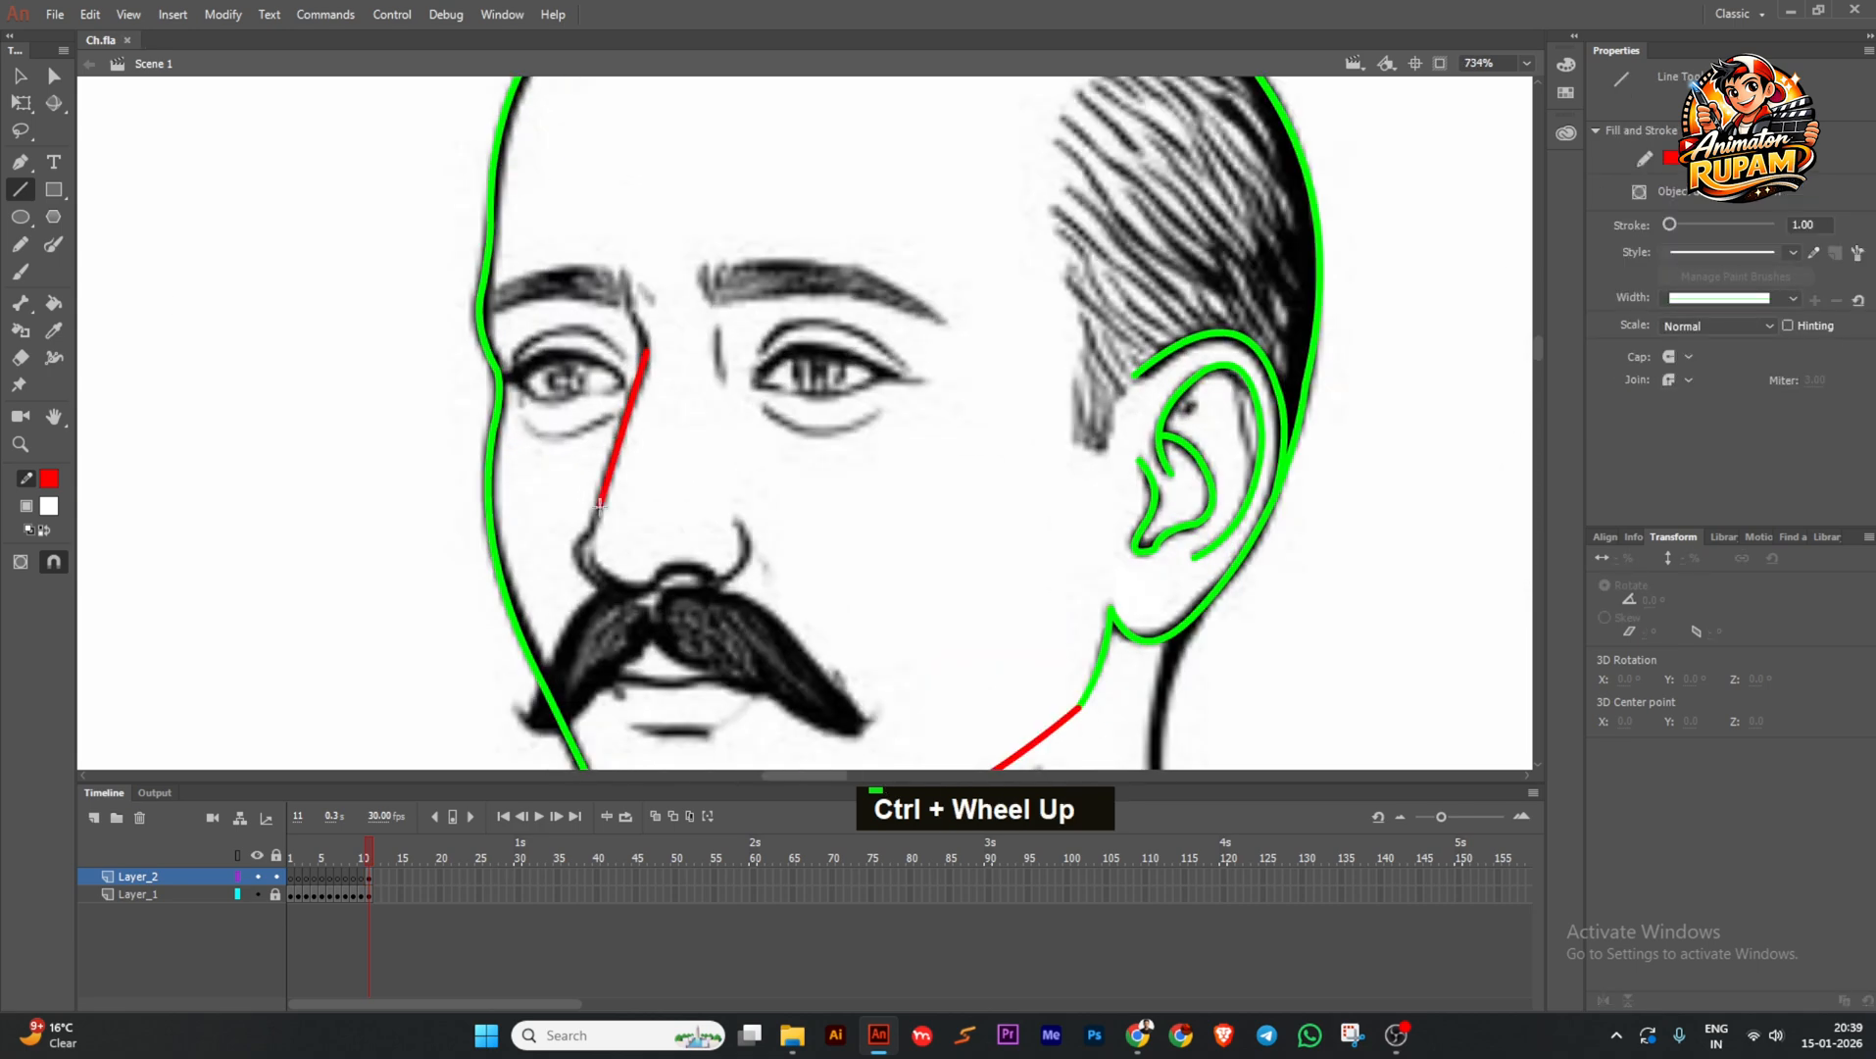
Trace the nose bridge in red, extending and curving it up to the brow.
left_click_drag(600, 506, 594, 527)
scroll(646, 366, "up", 1)
left_click_drag(647, 343, 641, 371)
left_click_drag(616, 452, 610, 450)
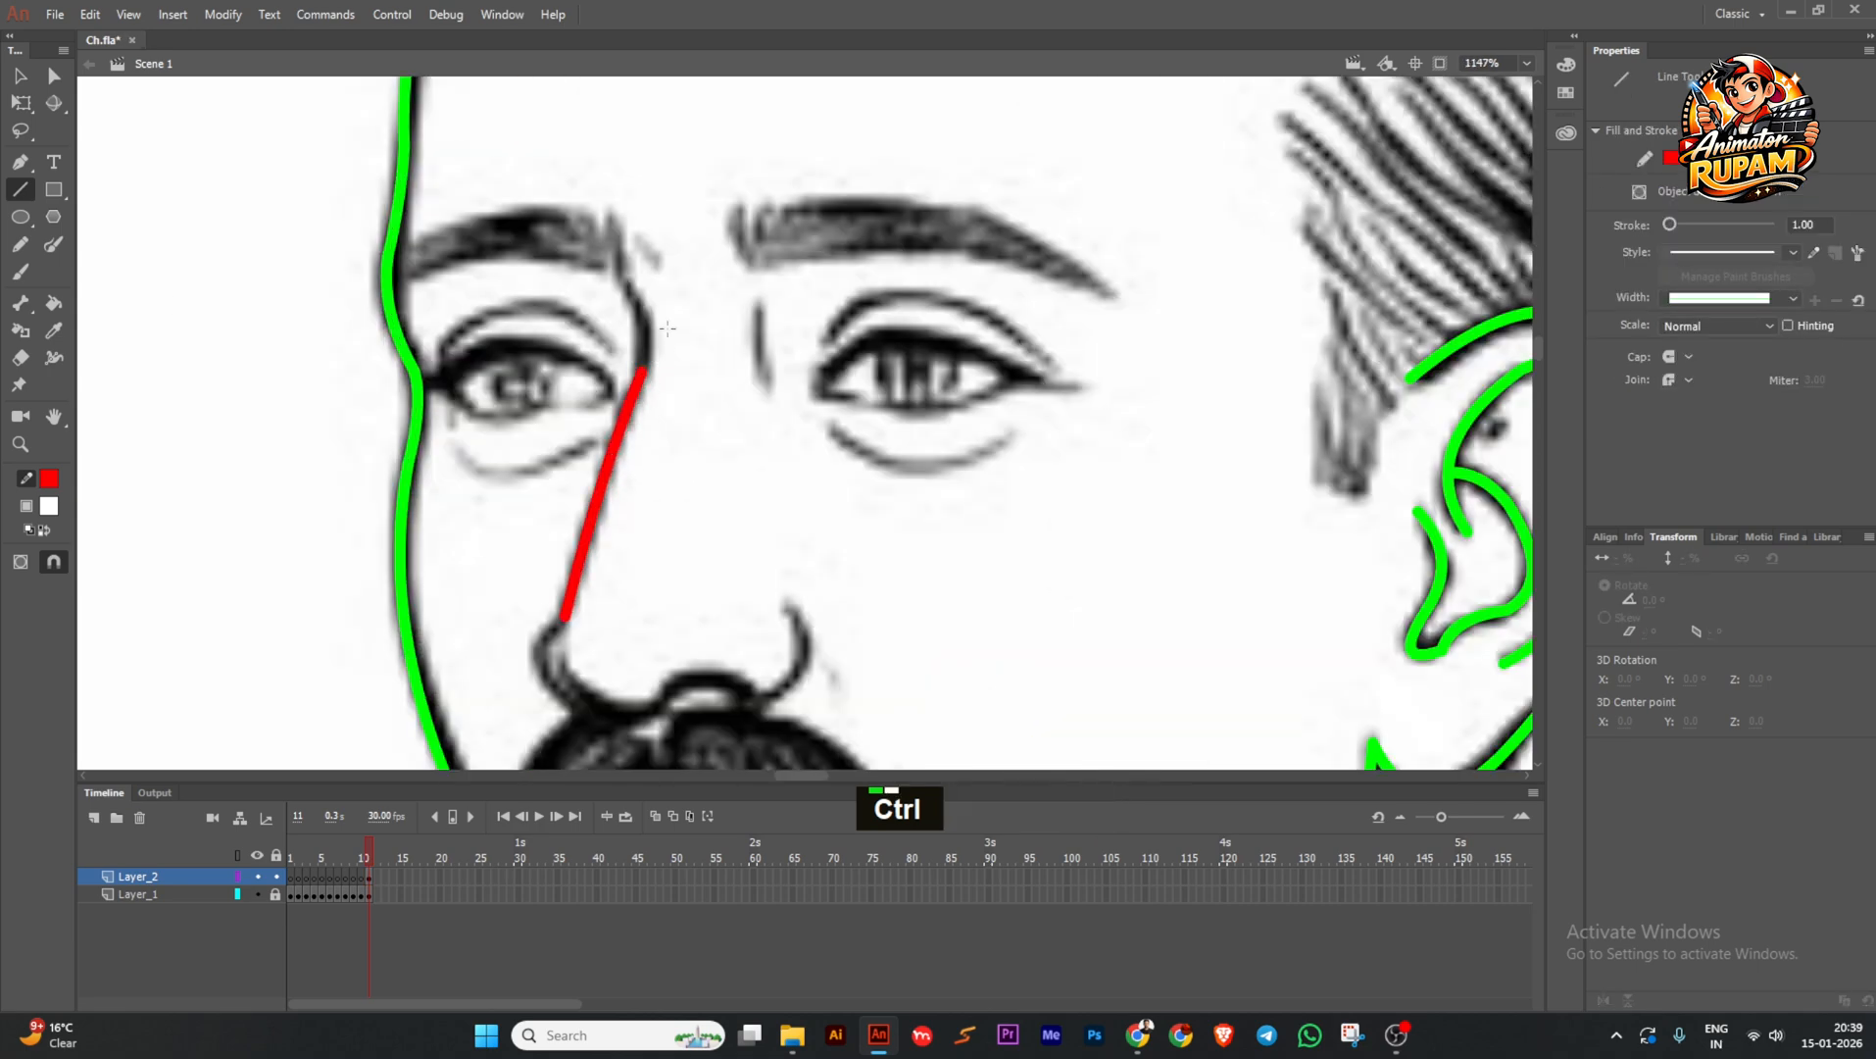
left_click_drag(668, 328, 692, 417)
left_click_drag(667, 458, 674, 415)
left_click_drag(666, 392, 662, 388)
left_click_drag(637, 534, 634, 533)
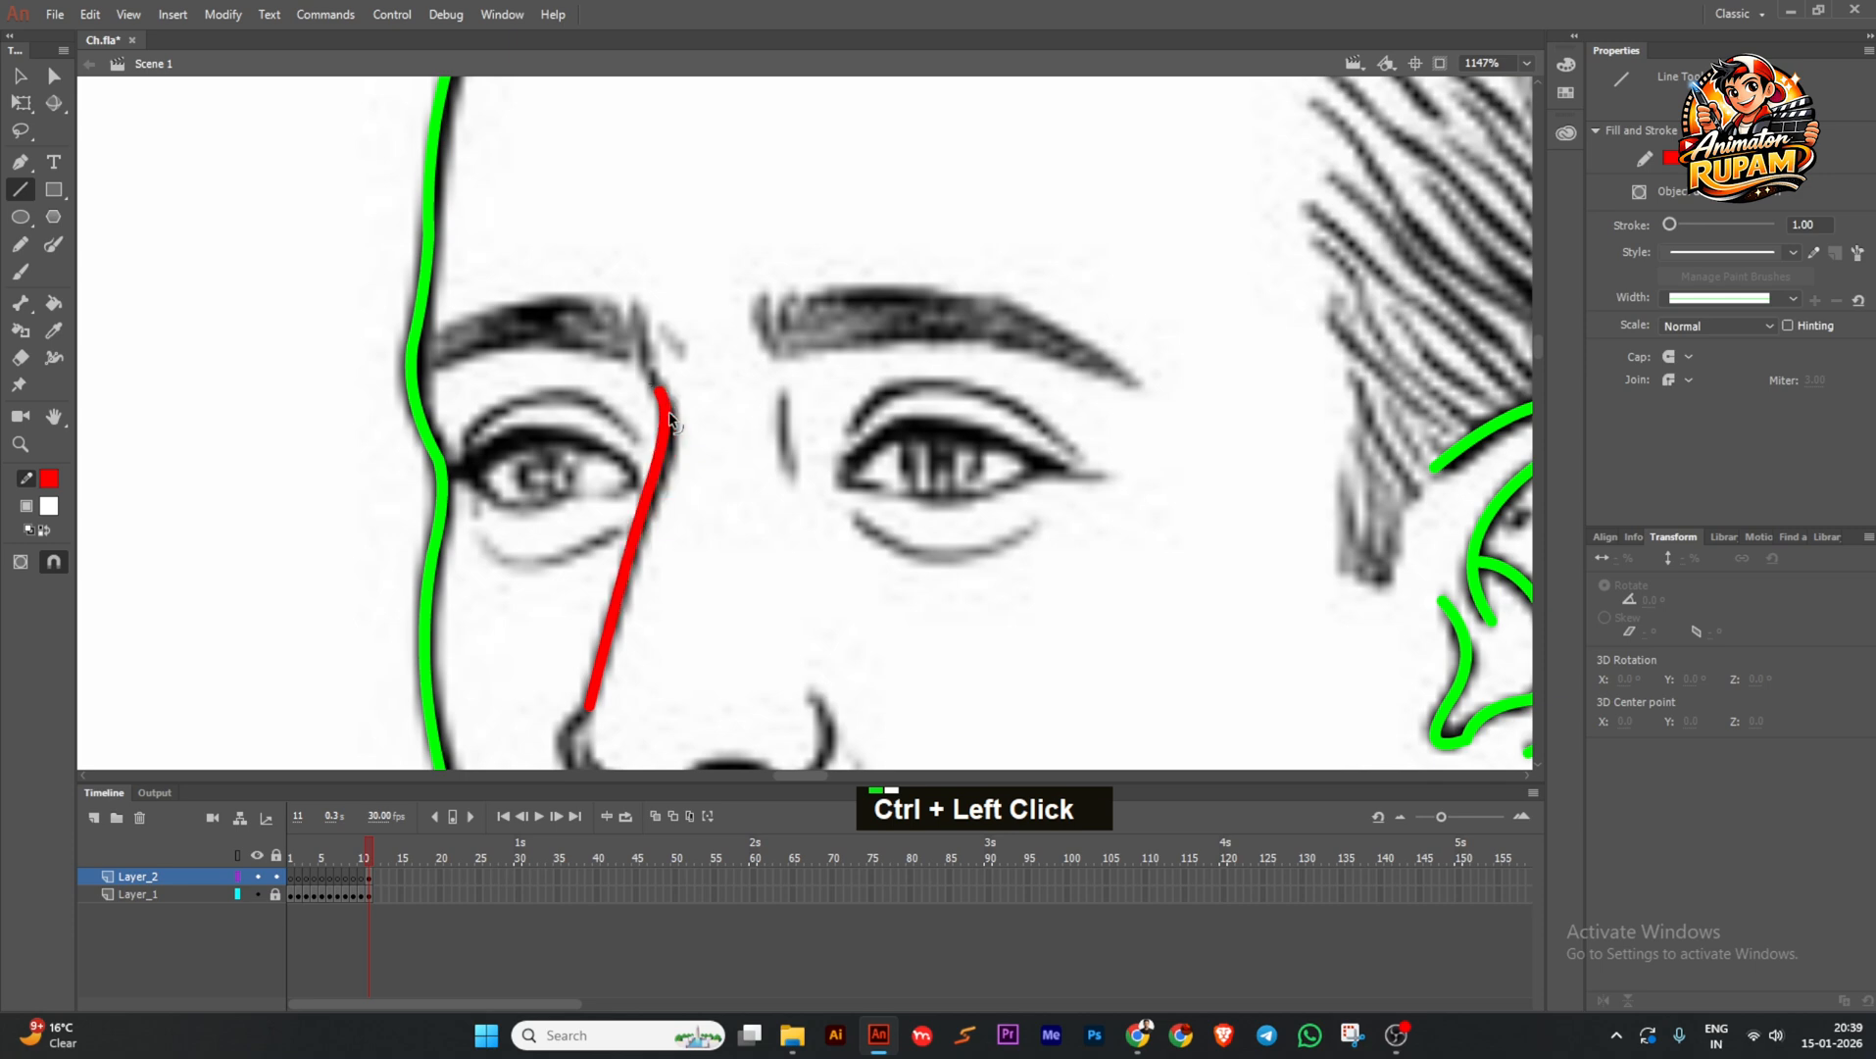
Curve the nose line around the nostril and draw the arch under the nose tip.
scroll(677, 427, "up", 1)
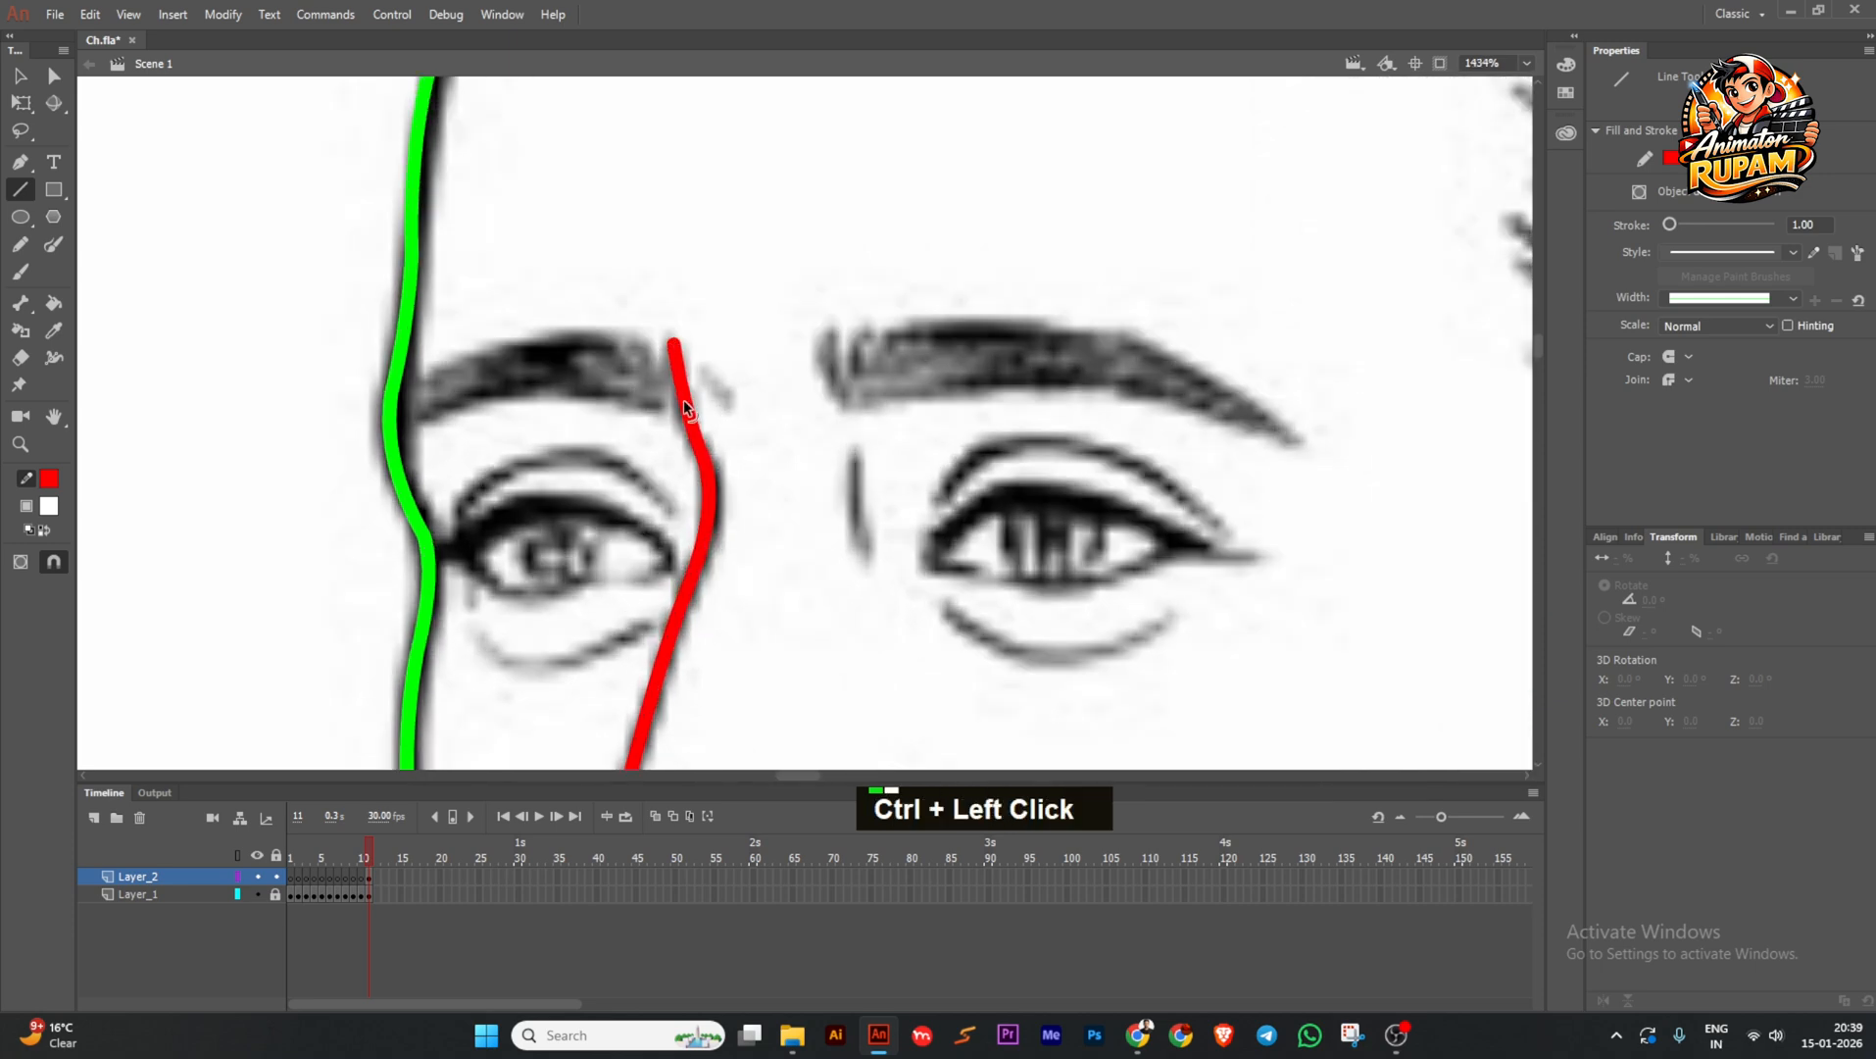
scroll(684, 399, "down", 3)
scroll(732, 369, "up", 3)
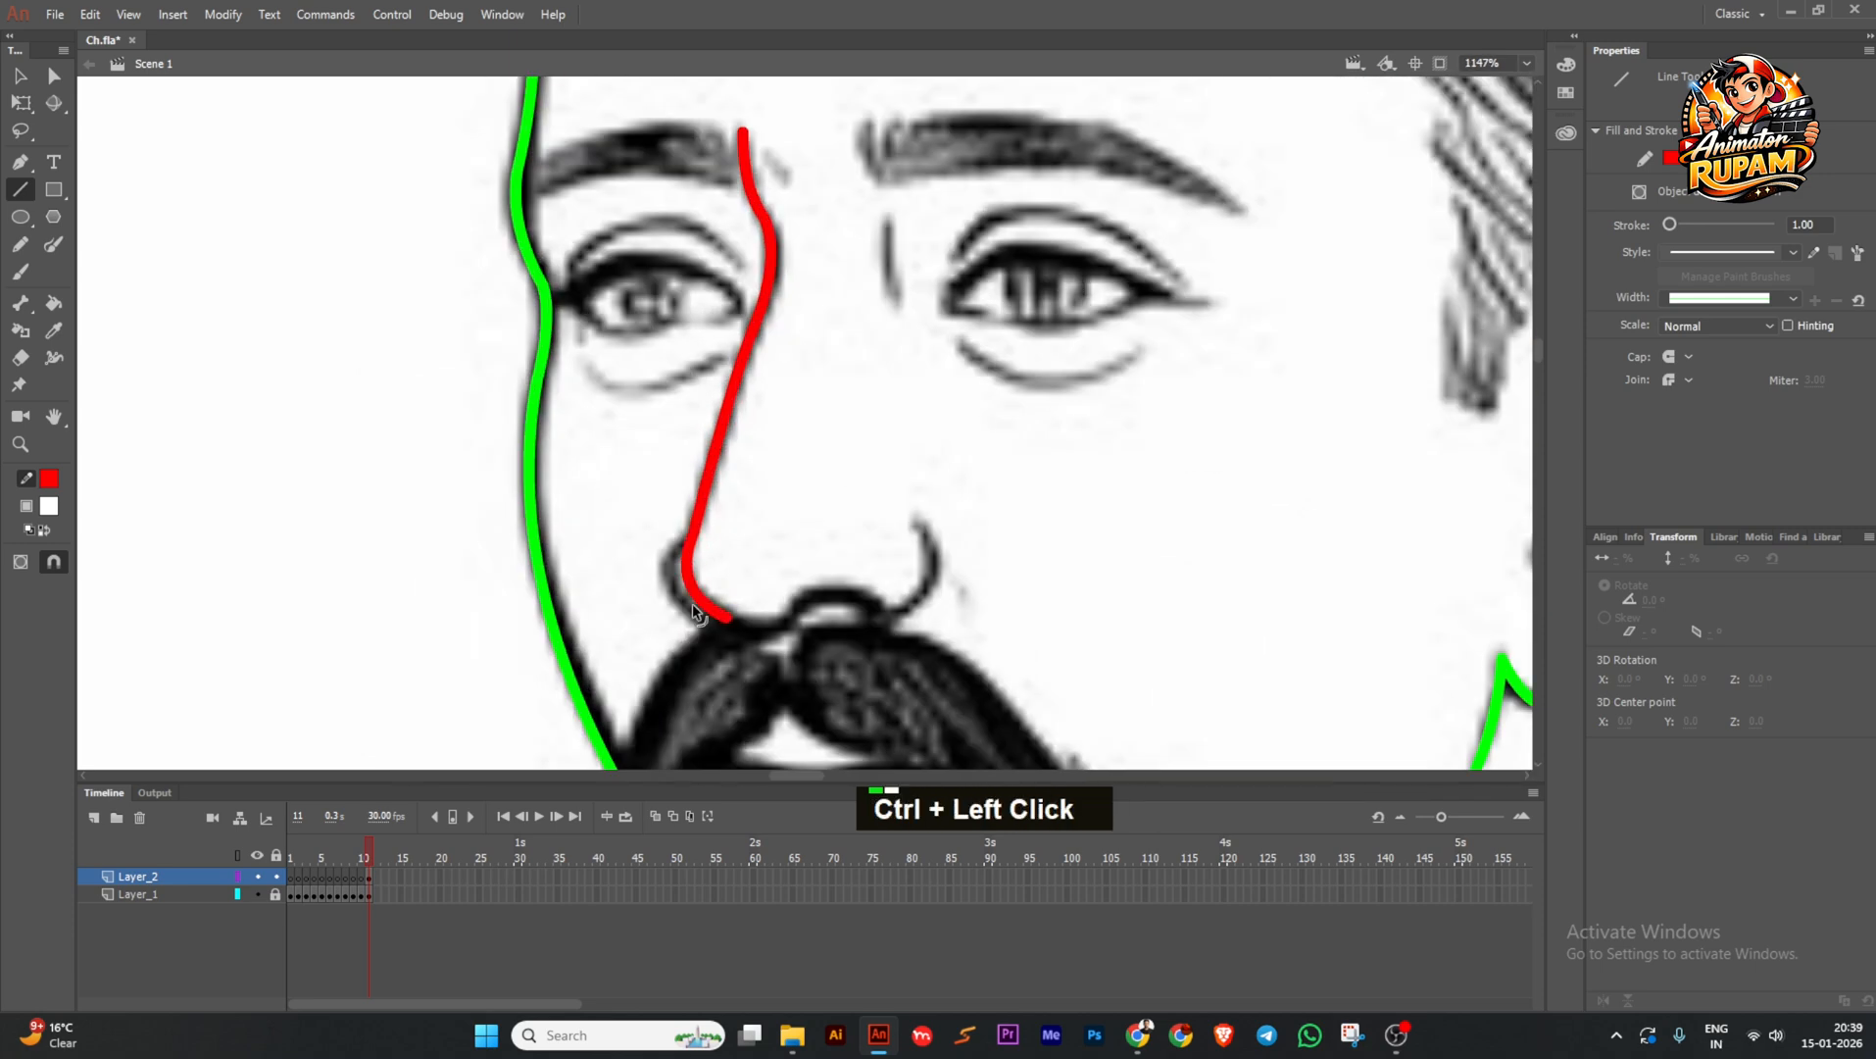
left_click_drag(726, 618, 750, 625)
scroll(719, 627, "down", 2)
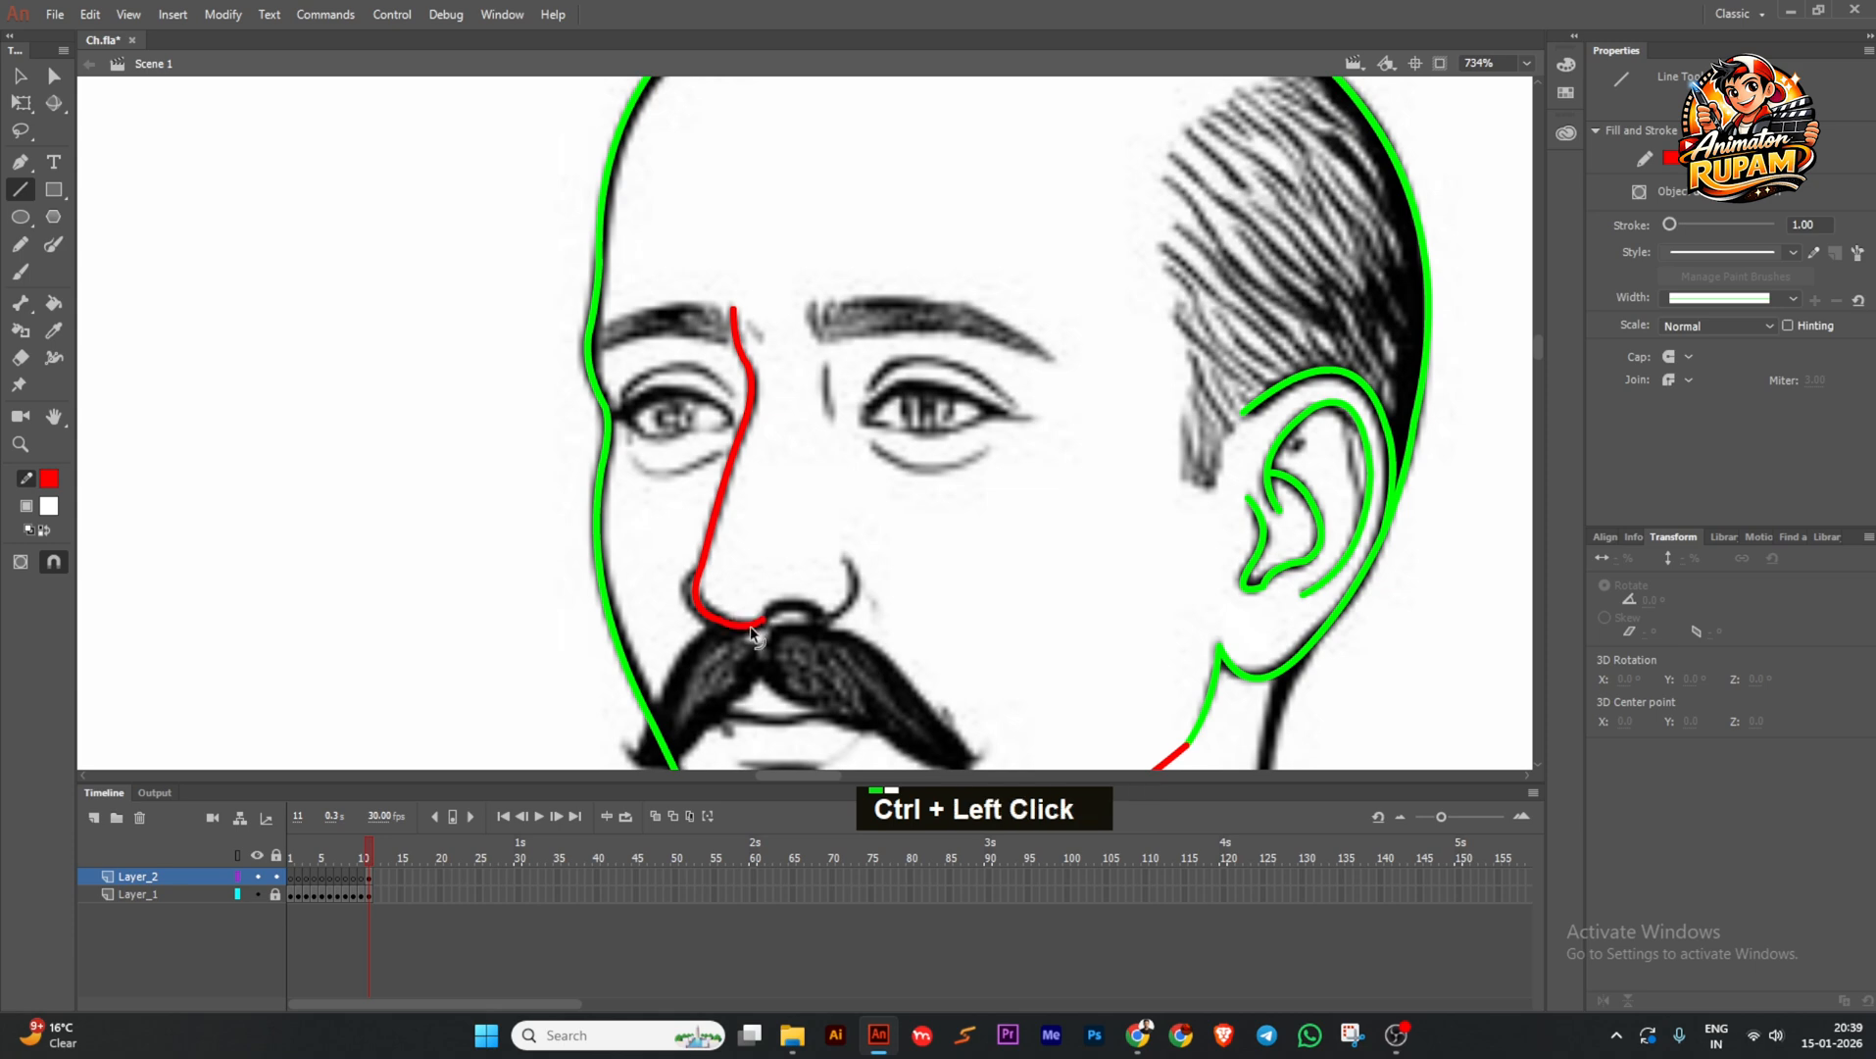
scroll(754, 621, "up", 2)
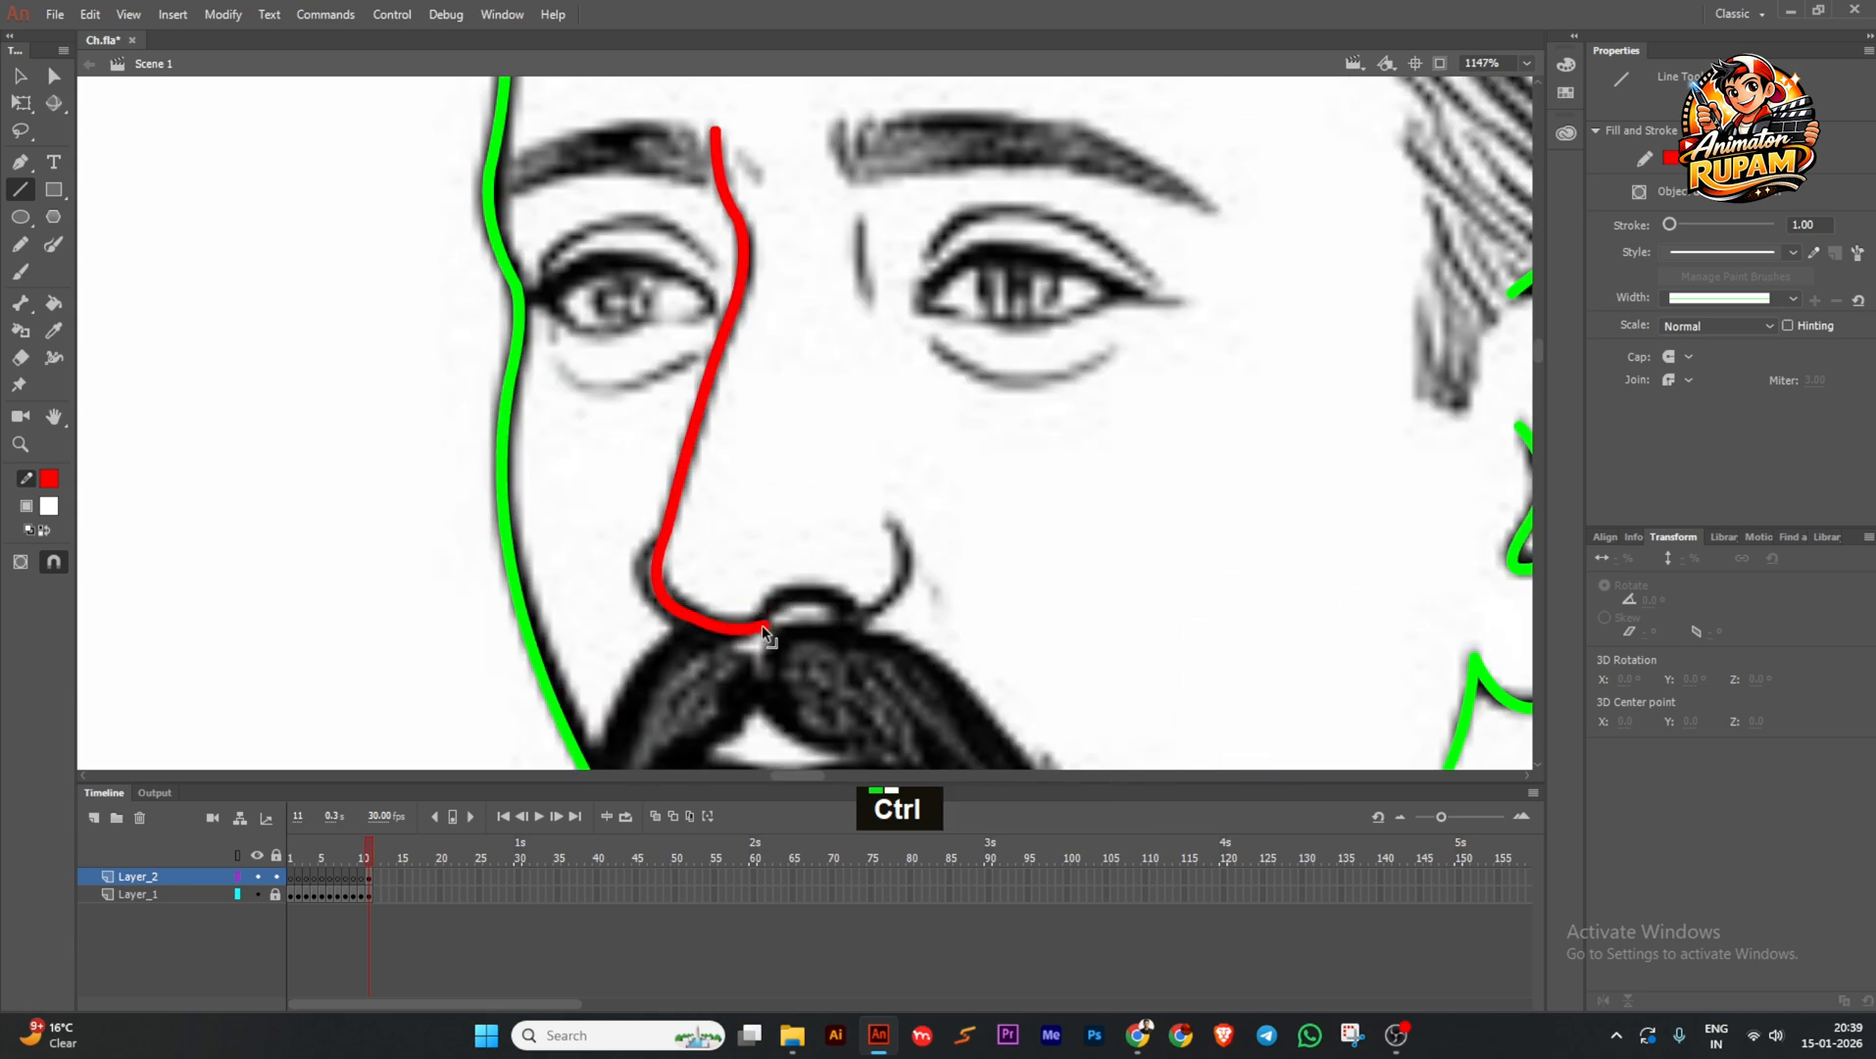
mouse_move(764, 623)
left_mouse_down()
mouse_move(829, 626)
mouse_move(802, 594)
mouse_move(836, 598)
mouse_move(845, 630)
mouse_move(847, 595)
mouse_move(848, 622)
mouse_move(905, 594)
mouse_move(888, 633)
left_mouse_up()
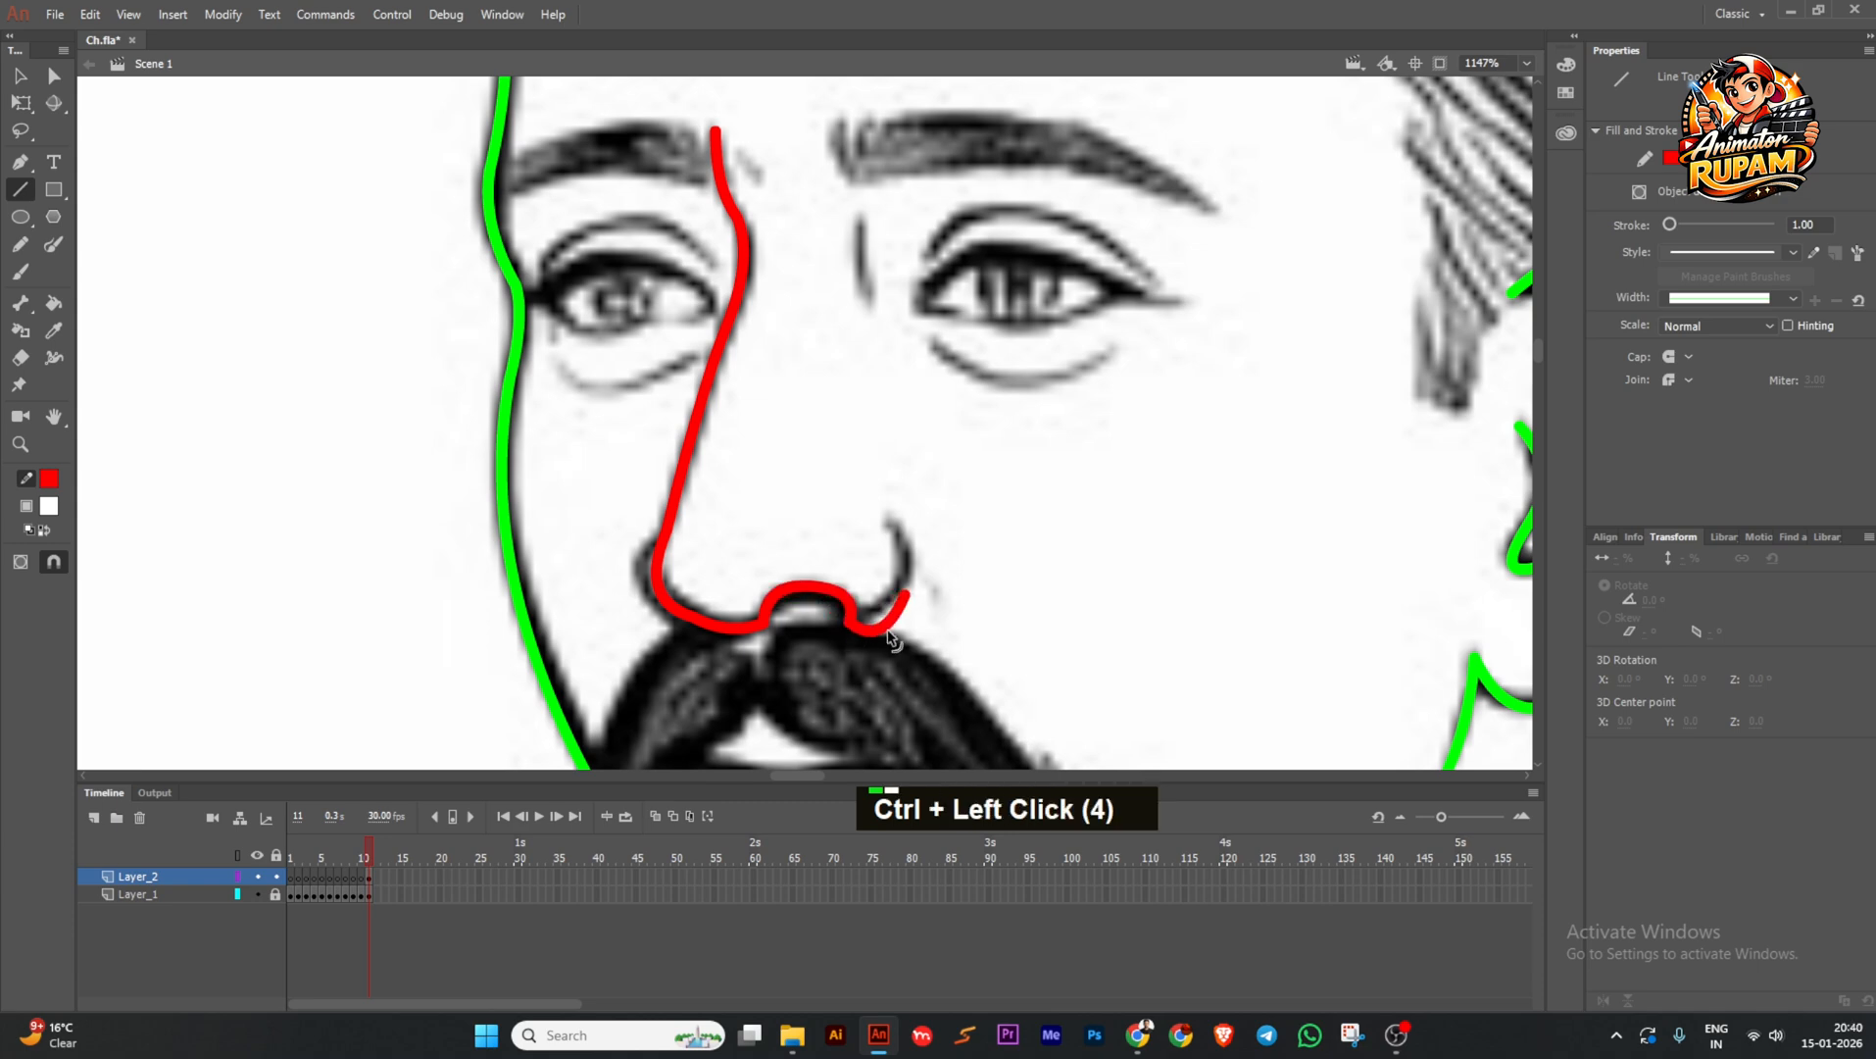
scroll(912, 590, "down", 4)
scroll(901, 599, "up", 4)
mouse_move(926, 559)
left_mouse_down()
mouse_move(916, 485)
mouse_move(932, 536)
mouse_move(867, 575)
mouse_move(894, 577)
left_mouse_up()
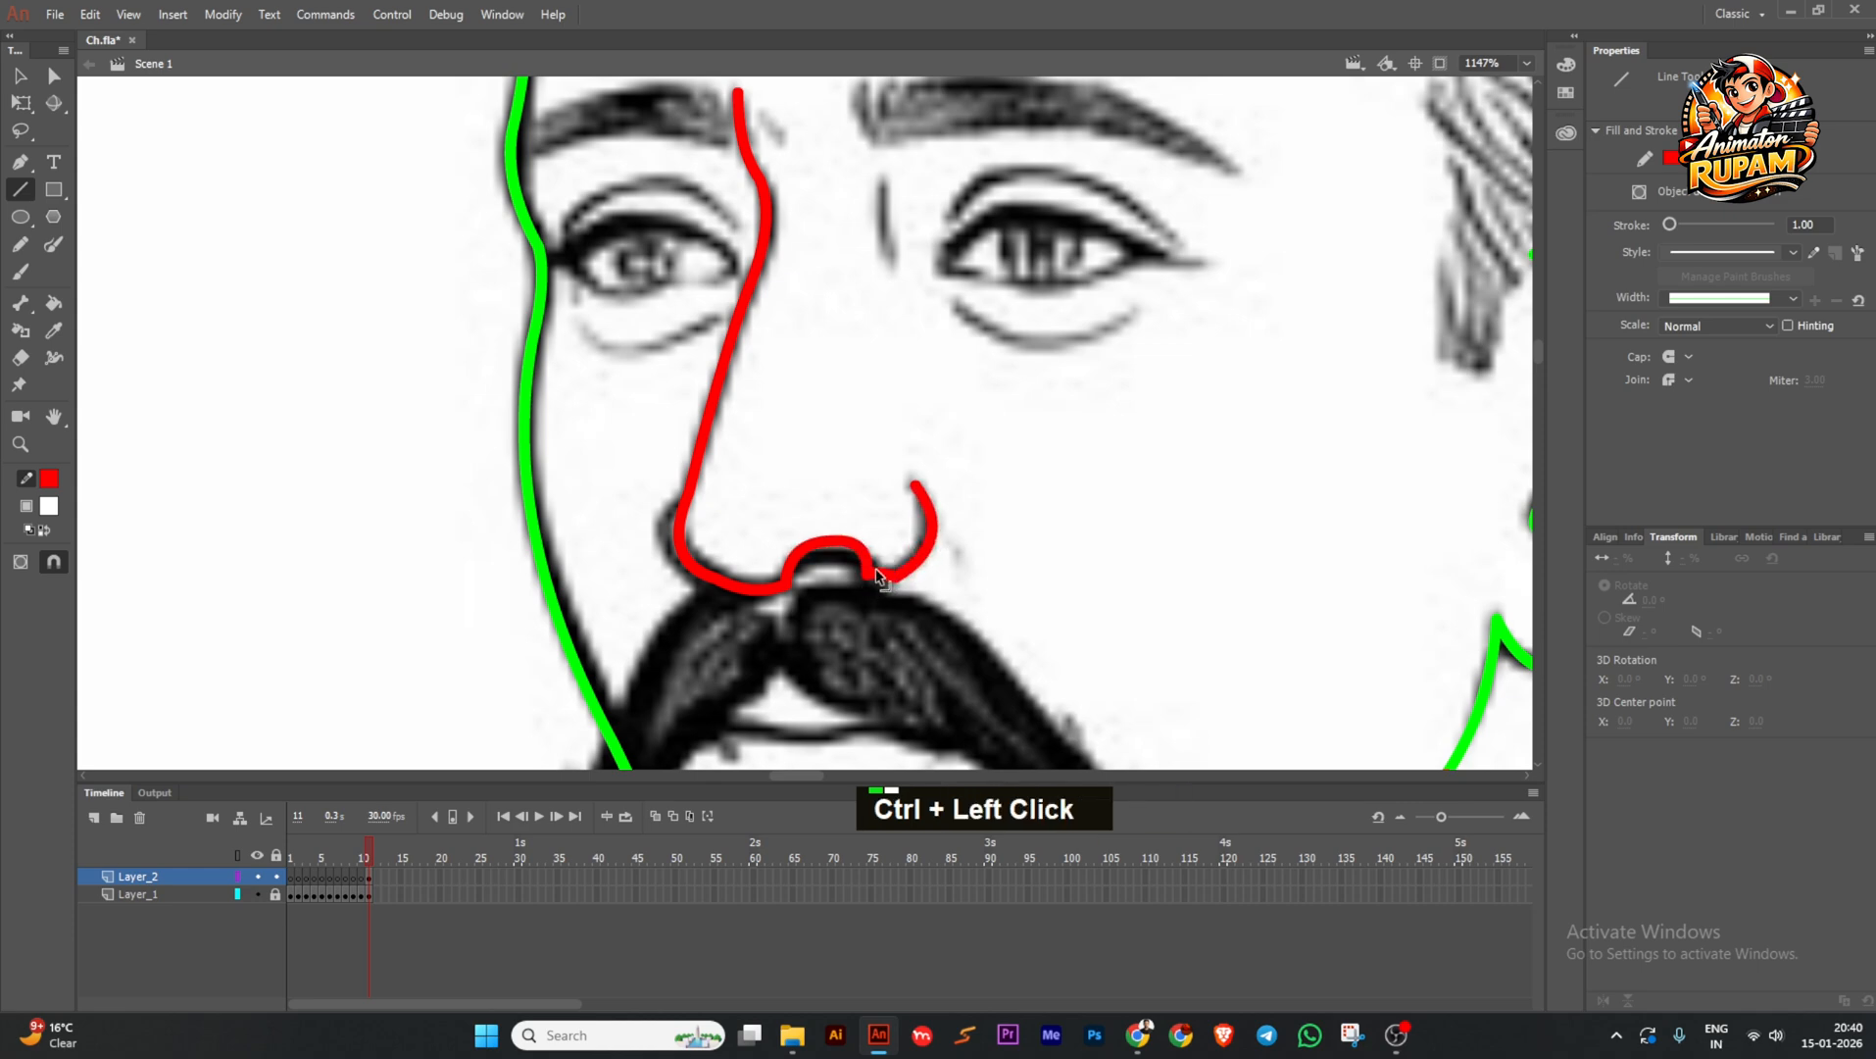
scroll(837, 547, "down", 4)
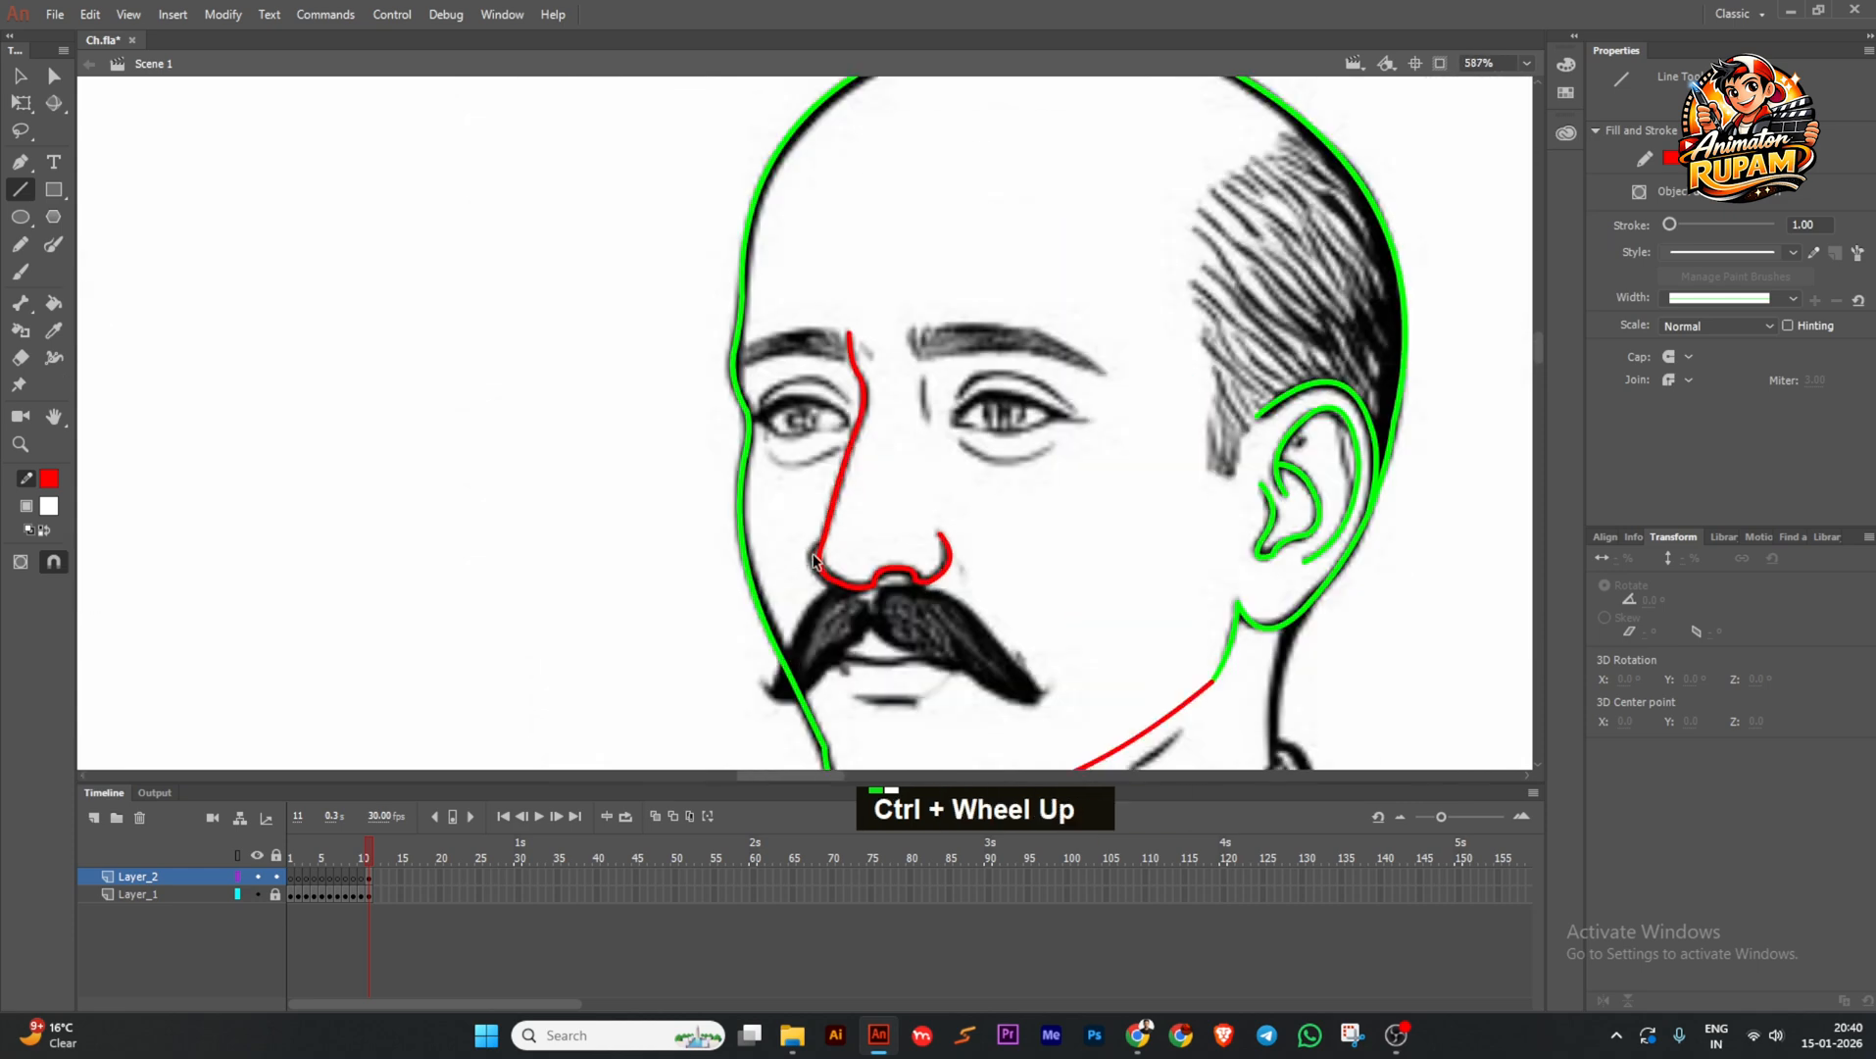
scroll(812, 534, "up", 4)
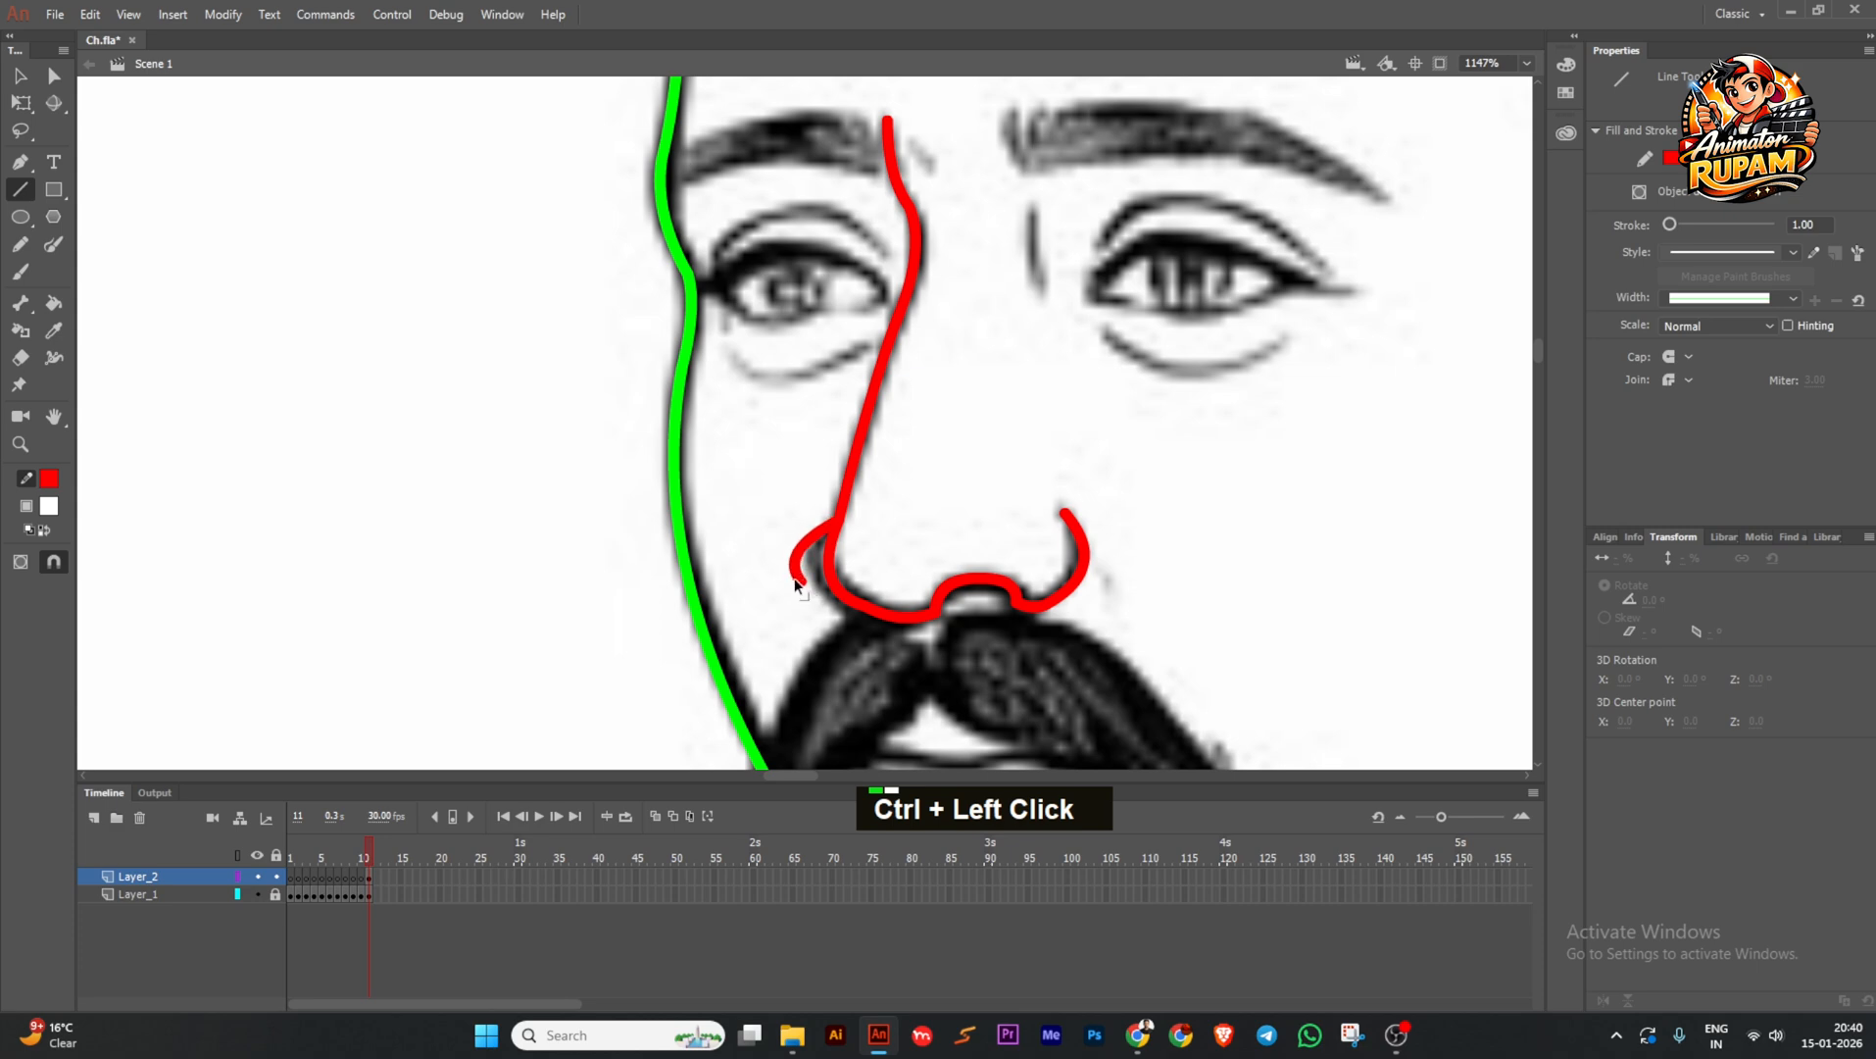
mouse_move(811, 595)
left_mouse_down()
mouse_move(874, 614)
mouse_move(834, 610)
left_mouse_up()
Check the red nose strokes and save the file.
scroll(807, 562, "up", 2)
left_click(859, 611, "ctrl")
scroll(780, 510, "down", 3)
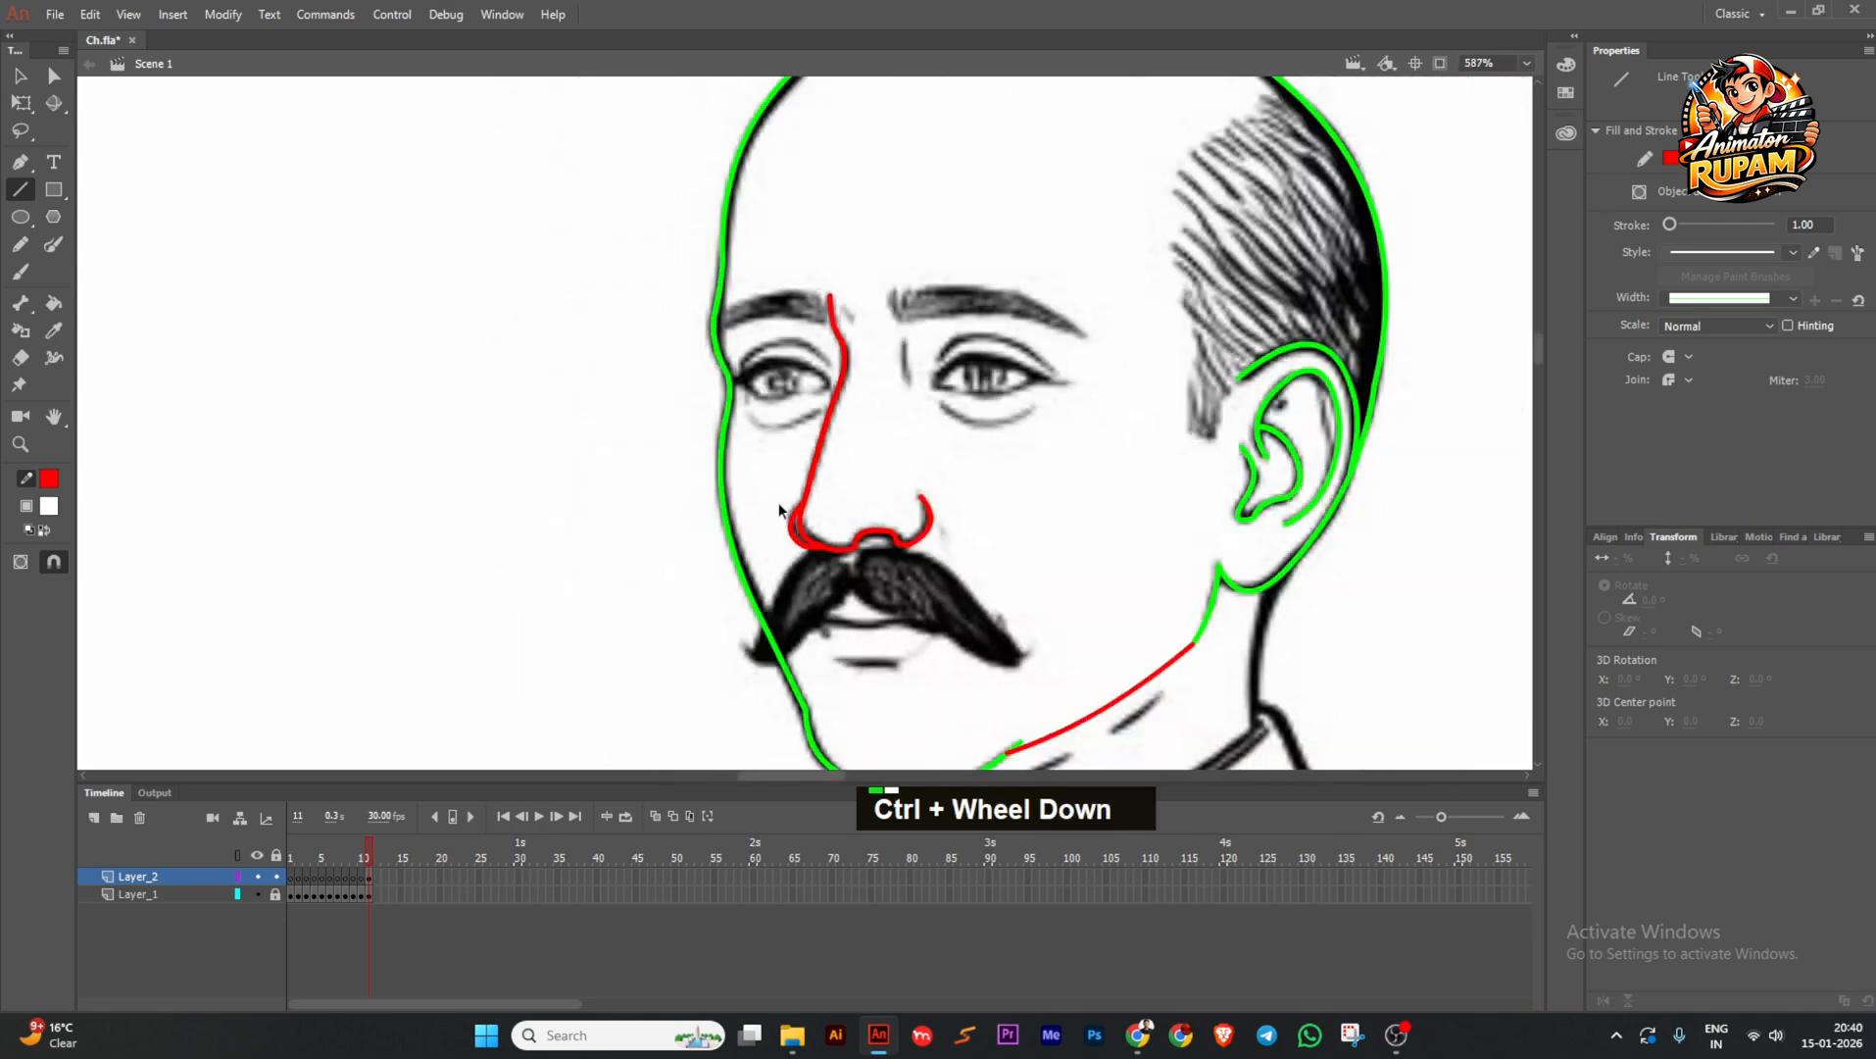
scroll(780, 510, "up", 2)
mouse_move(724, 305)
left_mouse_down()
mouse_move(873, 520)
mouse_move(980, 633)
left_mouse_up()
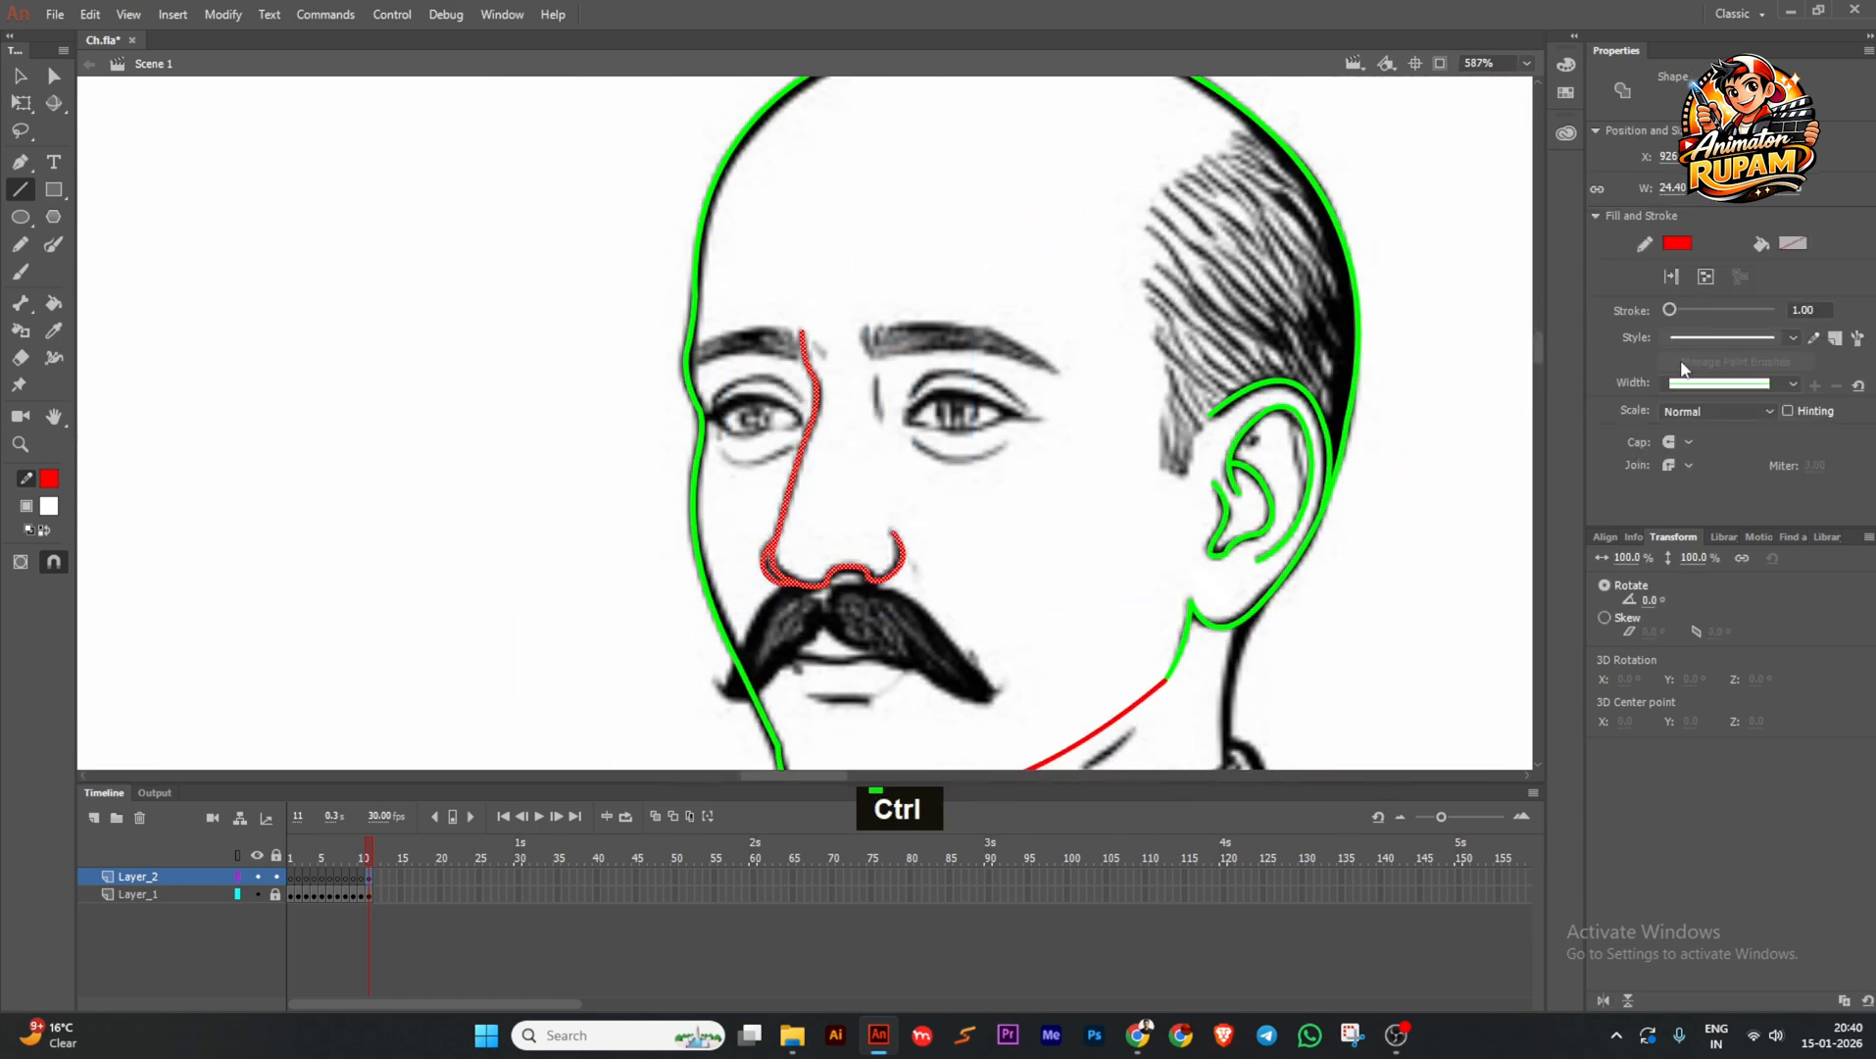
left_click(823, 513, "ctrl")
scroll(824, 512, "down", 3)
key("ctrl+s")
scroll(812, 545, "up", 5)
Draw the right eye's upper eyelid as a red curve.
key("ctrl+s")
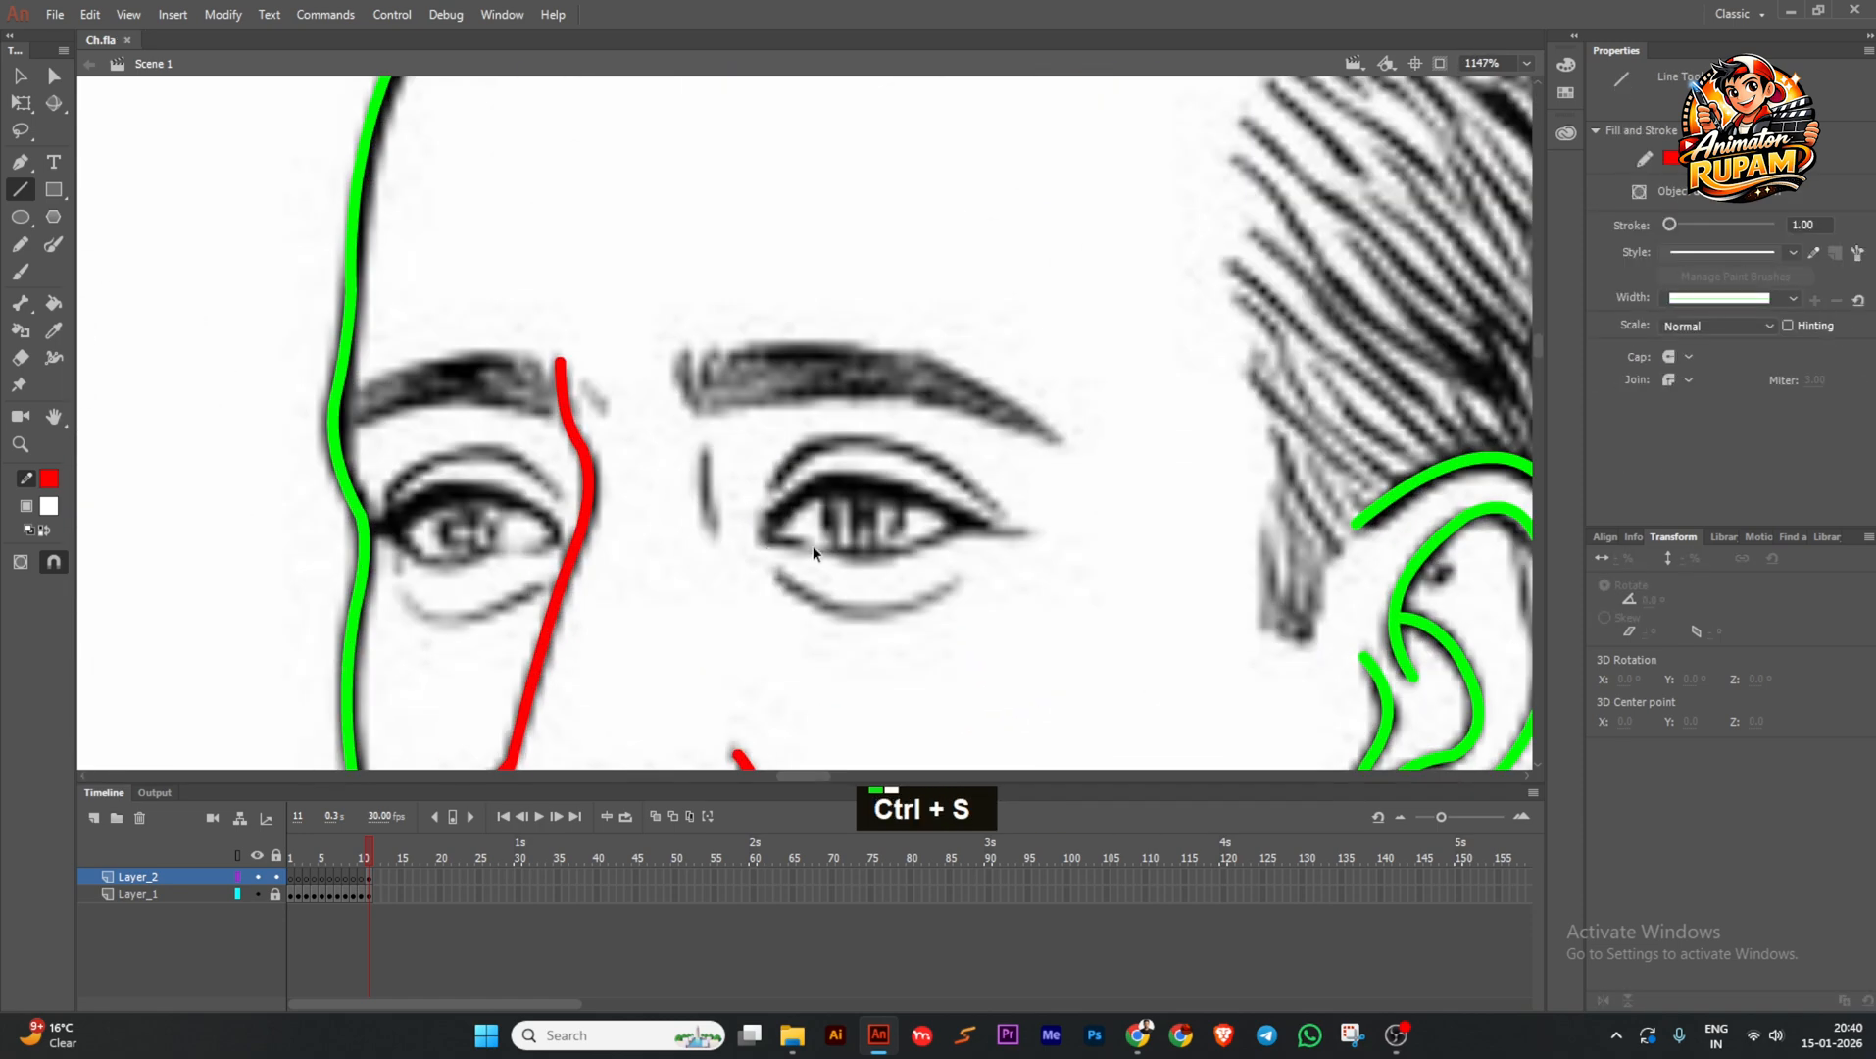
left_click_drag(921, 497, 984, 529)
left_click_drag(868, 531, 900, 460)
scroll(986, 529, "up", 1)
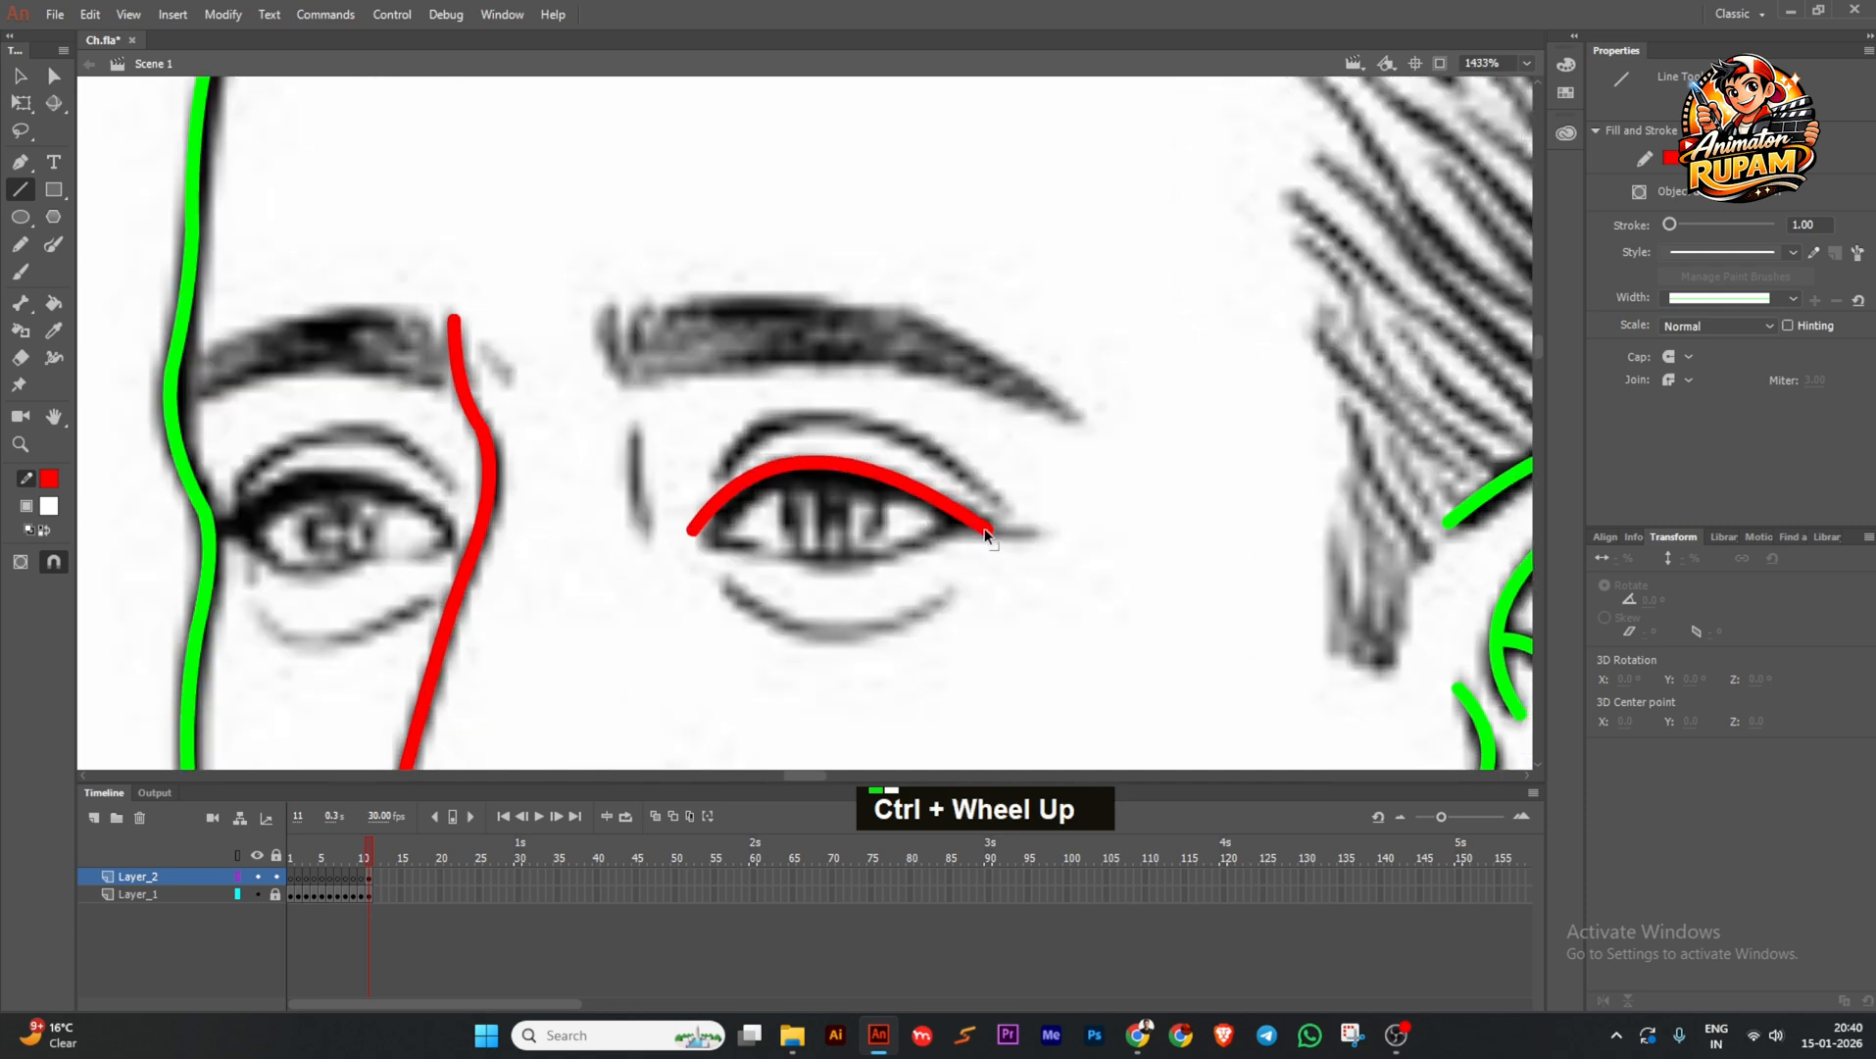
mouse_move(988, 541)
left_mouse_down()
mouse_move(959, 511)
mouse_move(1018, 529)
left_mouse_up()
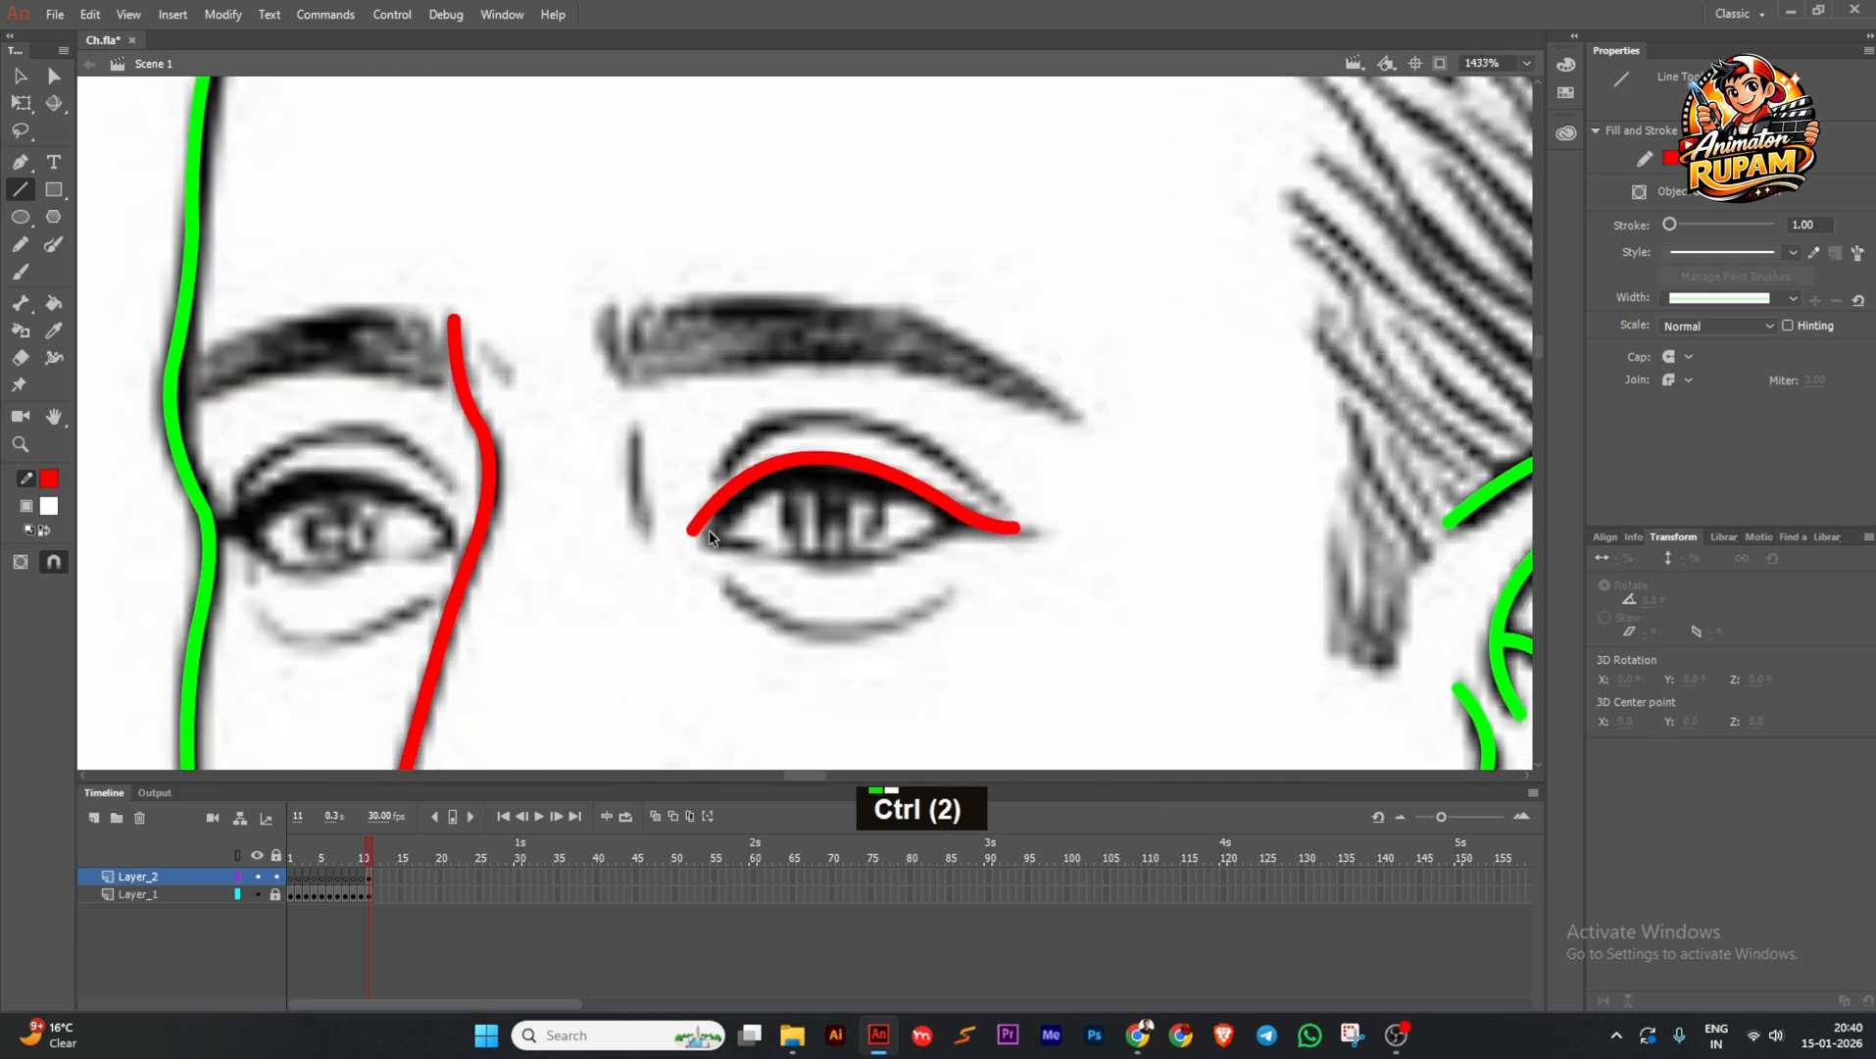
Join the inner eye corner and curve the lower eyelid up to the outer corner.
mouse_move(695, 530)
left_mouse_down()
mouse_move(715, 520)
mouse_move(735, 551)
mouse_move(708, 543)
mouse_move(731, 555)
left_mouse_up()
left_click_drag(860, 576, 980, 532)
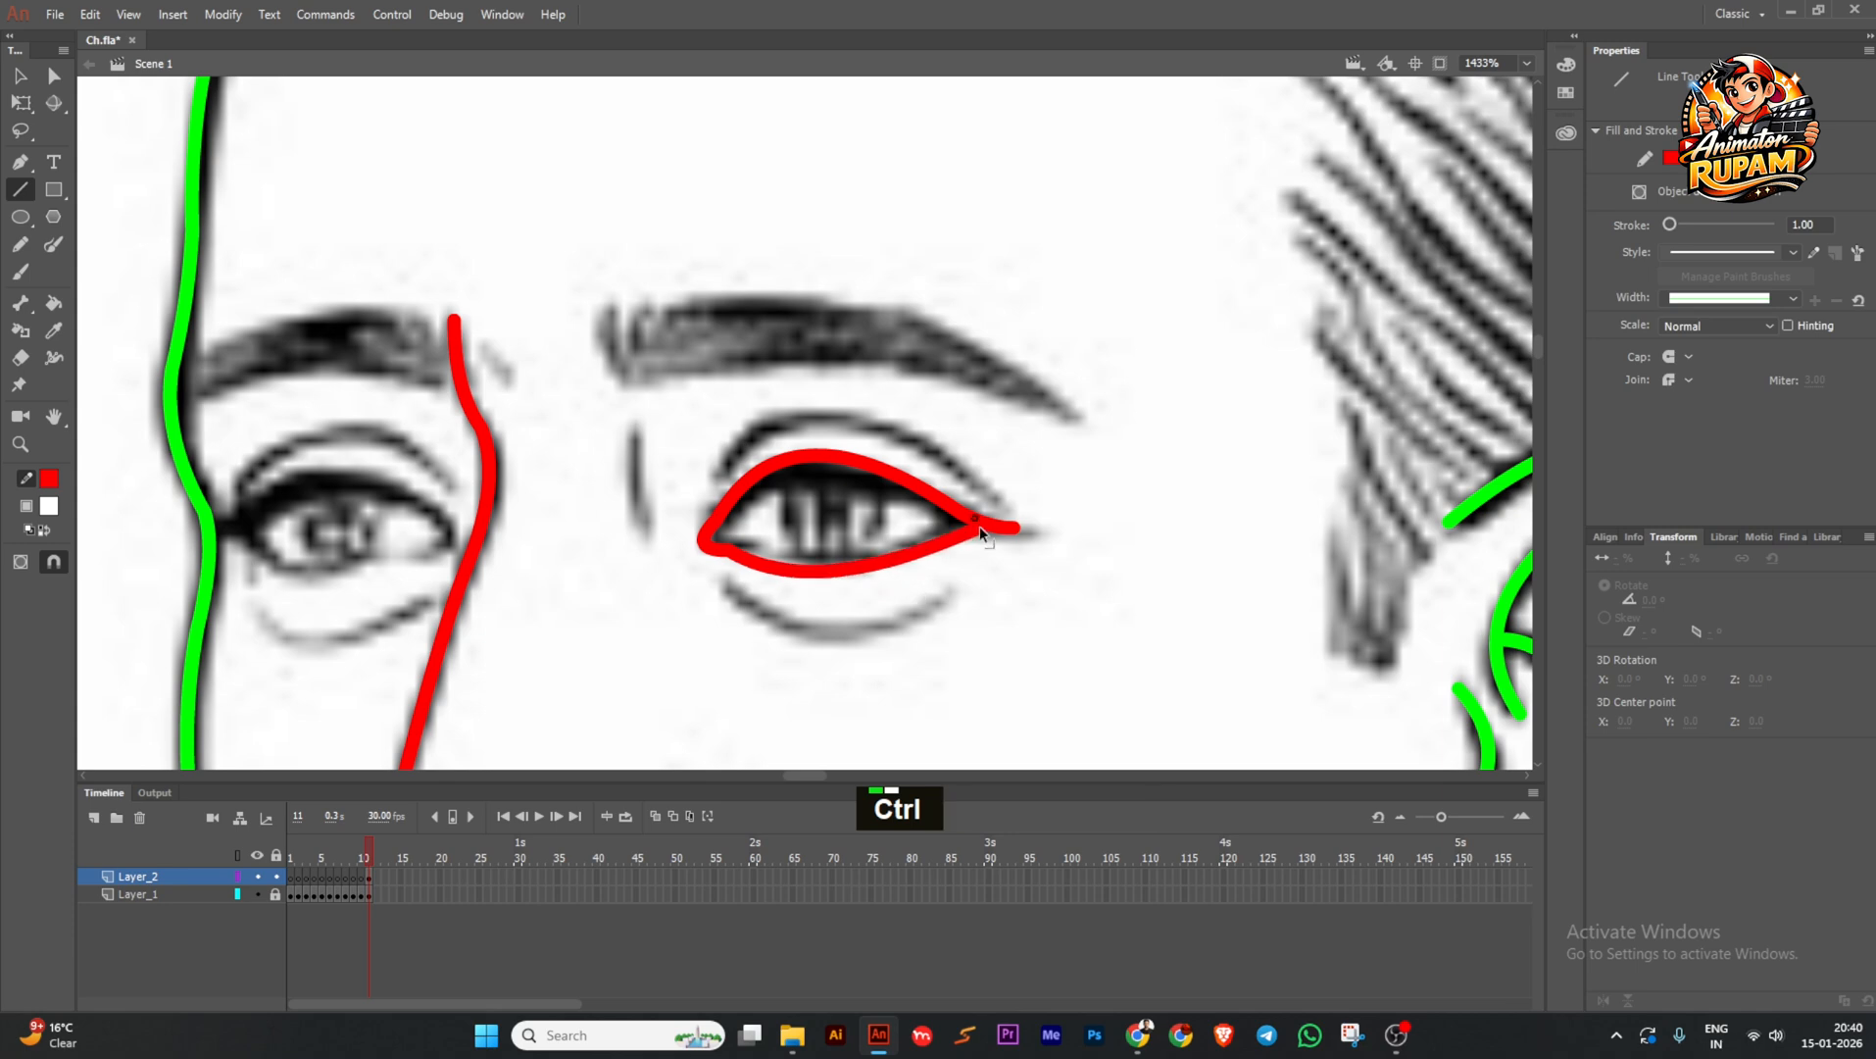
left_click_drag(865, 564, 914, 538)
scroll(888, 567, "down", 1)
scroll(918, 542, "up", 1)
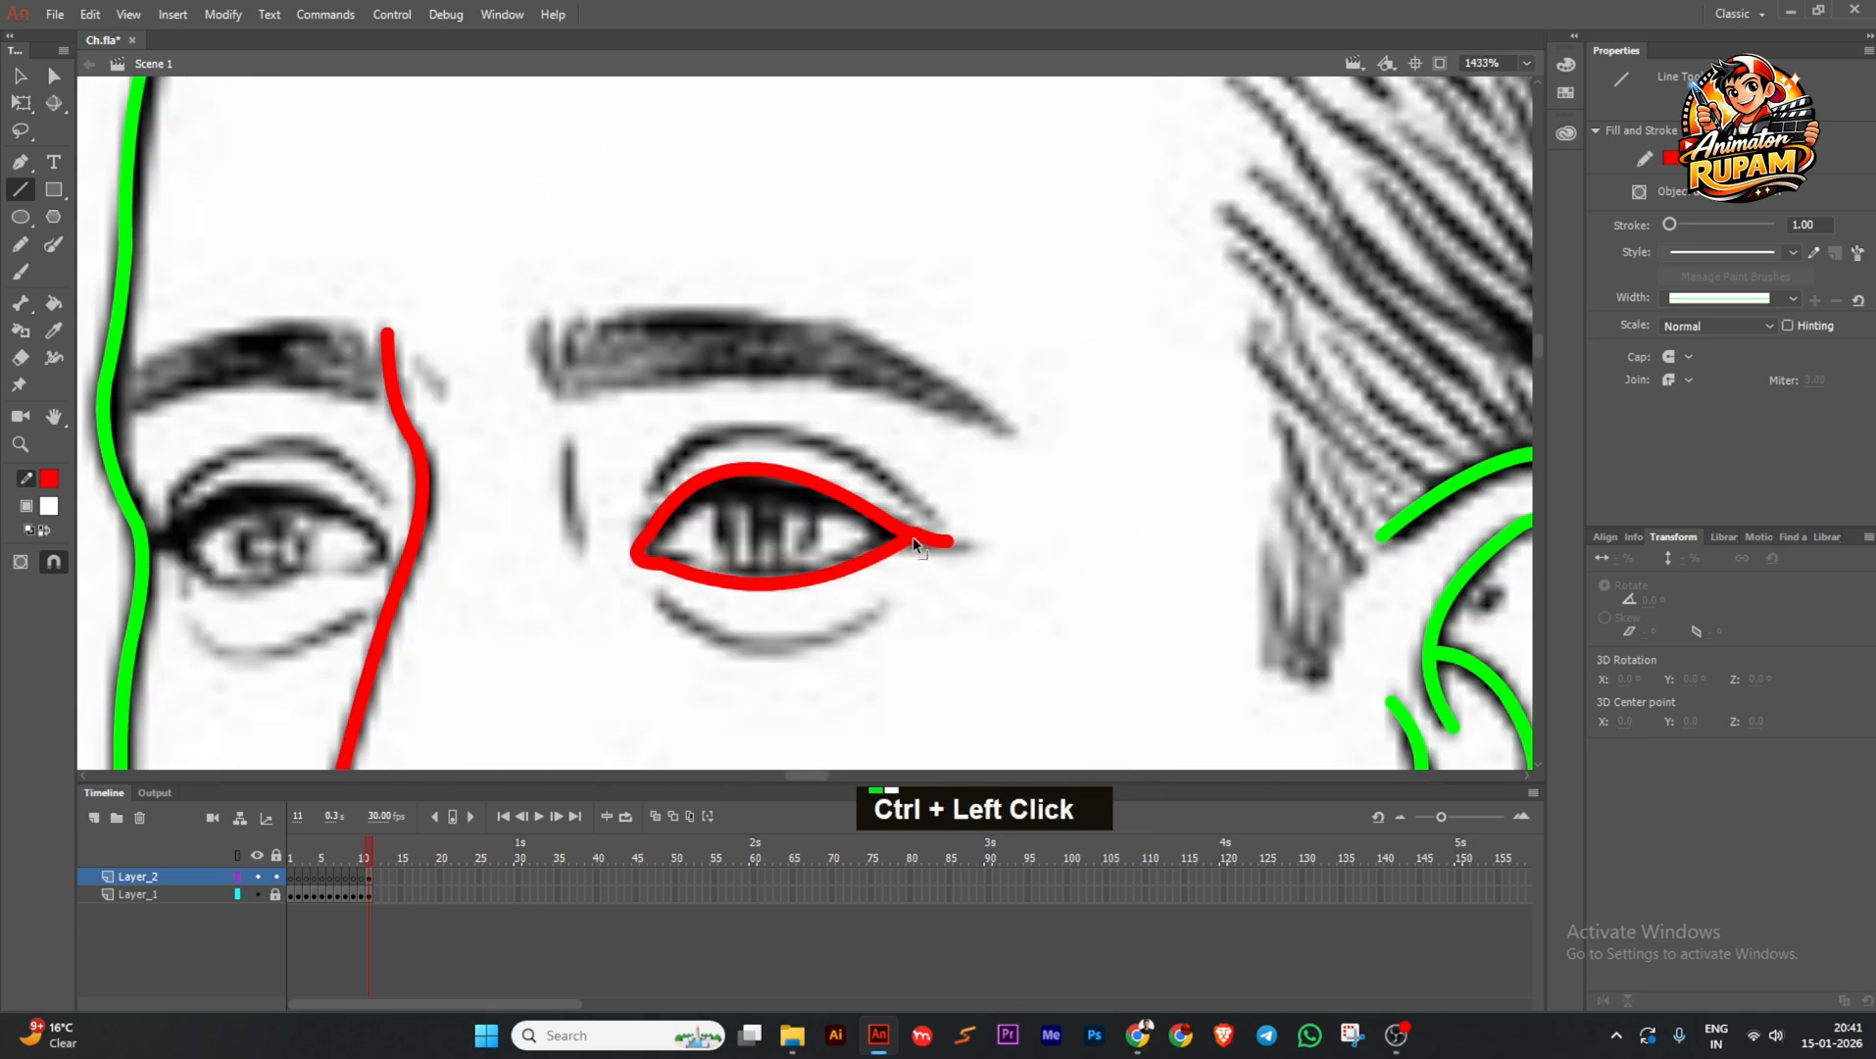
scroll(913, 546, "down", 1)
scroll(785, 523, "up", 1)
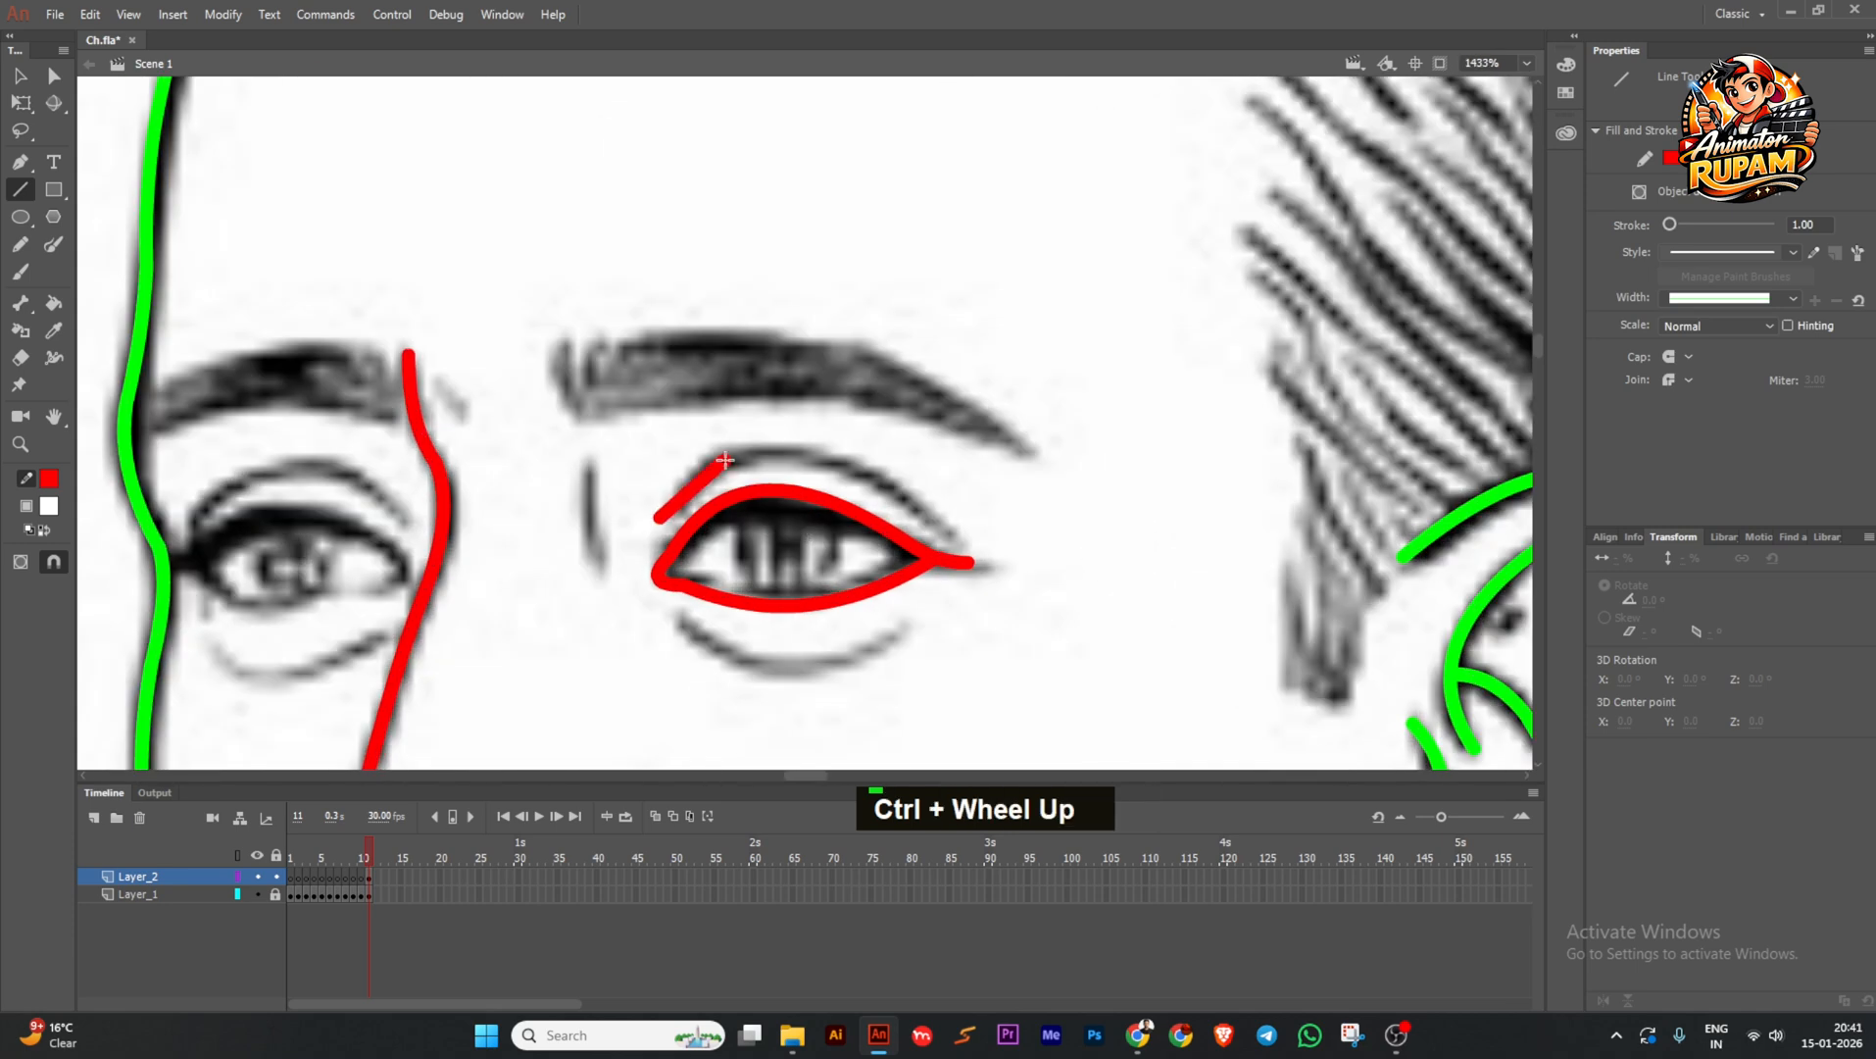
Curve the upper crease line along the sketch out to the eye's outer corner.
mouse_move(695, 486)
left_mouse_down()
mouse_move(669, 510)
mouse_move(890, 480)
mouse_move(851, 465)
left_mouse_up()
left_click_drag(941, 531, 928, 507)
scroll(897, 551, "down", 1)
scroll(856, 593, "up", 1)
Add a smooth under-eye curve and select all the right eye's red strokes.
mouse_move(717, 581)
left_mouse_down()
mouse_move(838, 641)
mouse_move(792, 632)
mouse_move(914, 614)
mouse_move(710, 578)
left_mouse_up()
left_click_drag(949, 571, 952, 567)
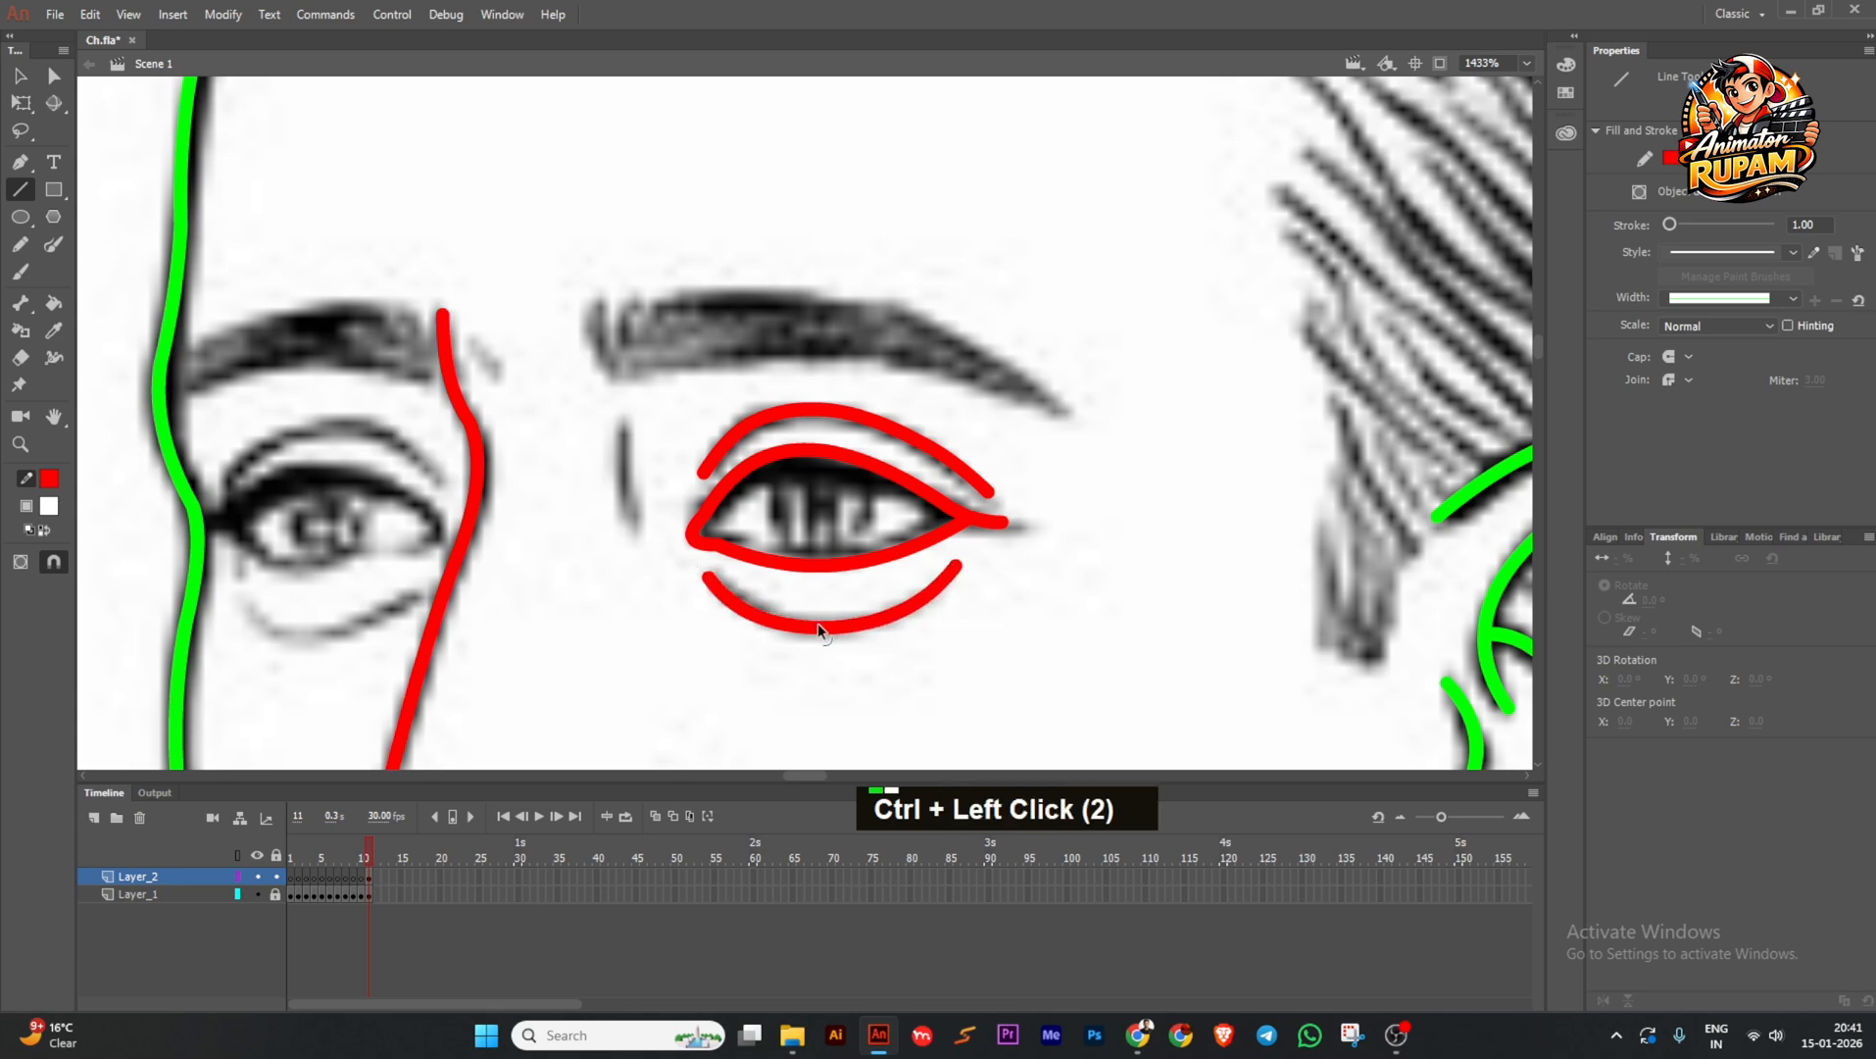
scroll(815, 624, "down", 1)
left_click_drag(691, 461, 939, 642)
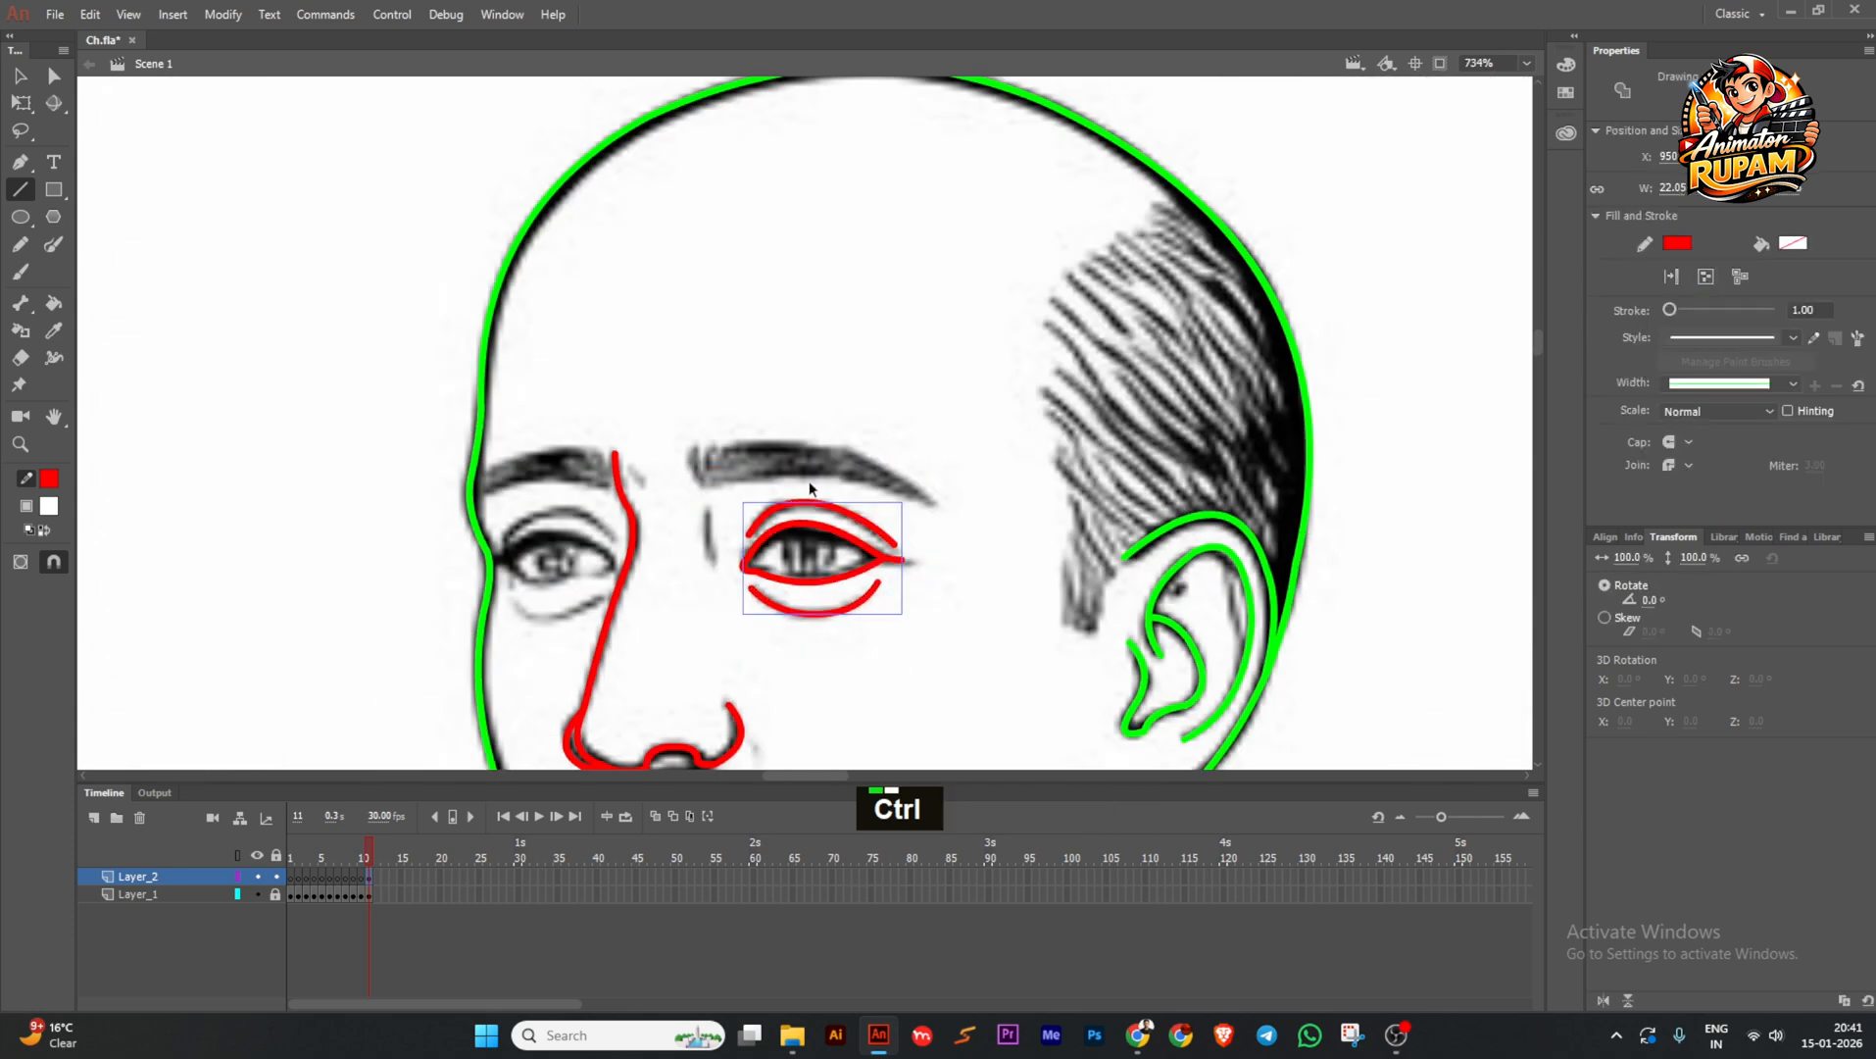
scroll(810, 487, "up", 1)
key("ctrl+s")
scroll(814, 485, "up", 1)
mouse_move(815, 485)
left_mouse_down()
mouse_move(440, 518)
mouse_move(493, 528)
left_mouse_up()
left_click(1603, 1000)
scroll(428, 529, "up", 1)
left_click(20, 103)
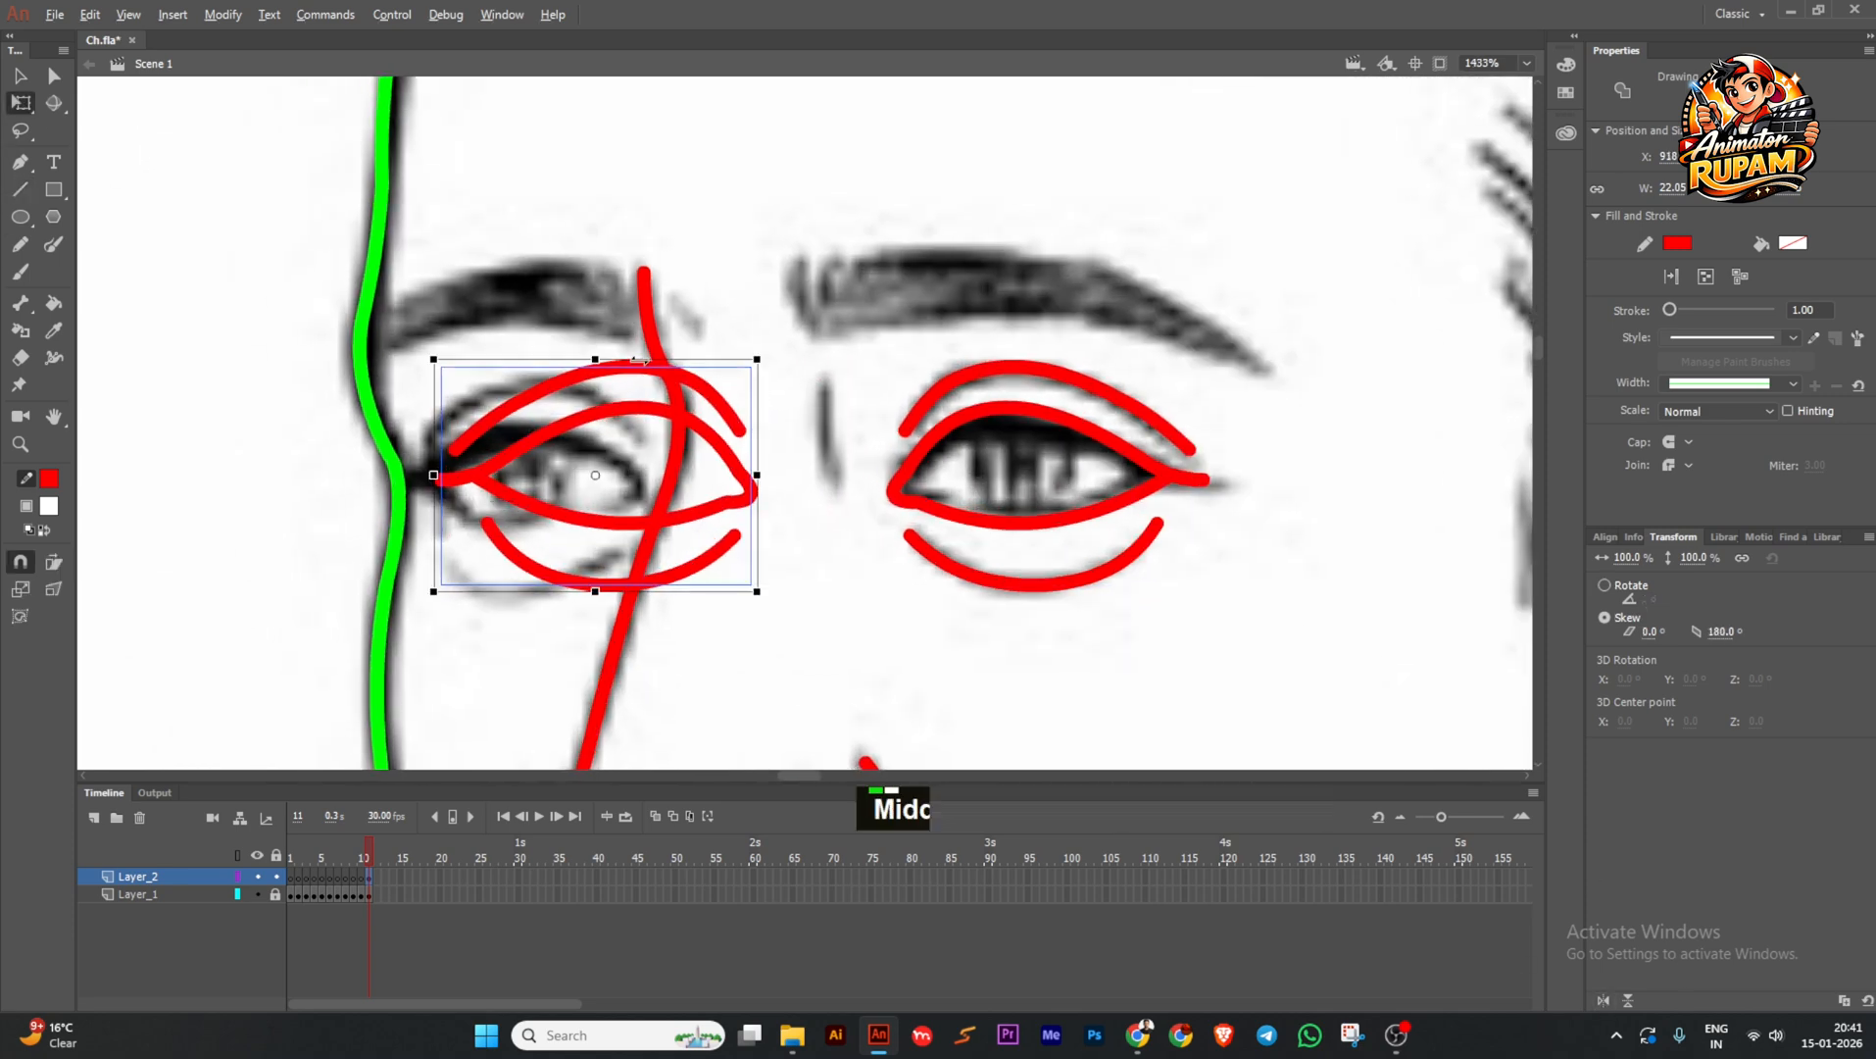
left_click_drag(639, 359, 609, 361)
mouse_move(618, 438)
left_mouse_down()
mouse_move(503, 441)
mouse_move(531, 441)
left_mouse_up()
left_click_drag(314, 365, 368, 385)
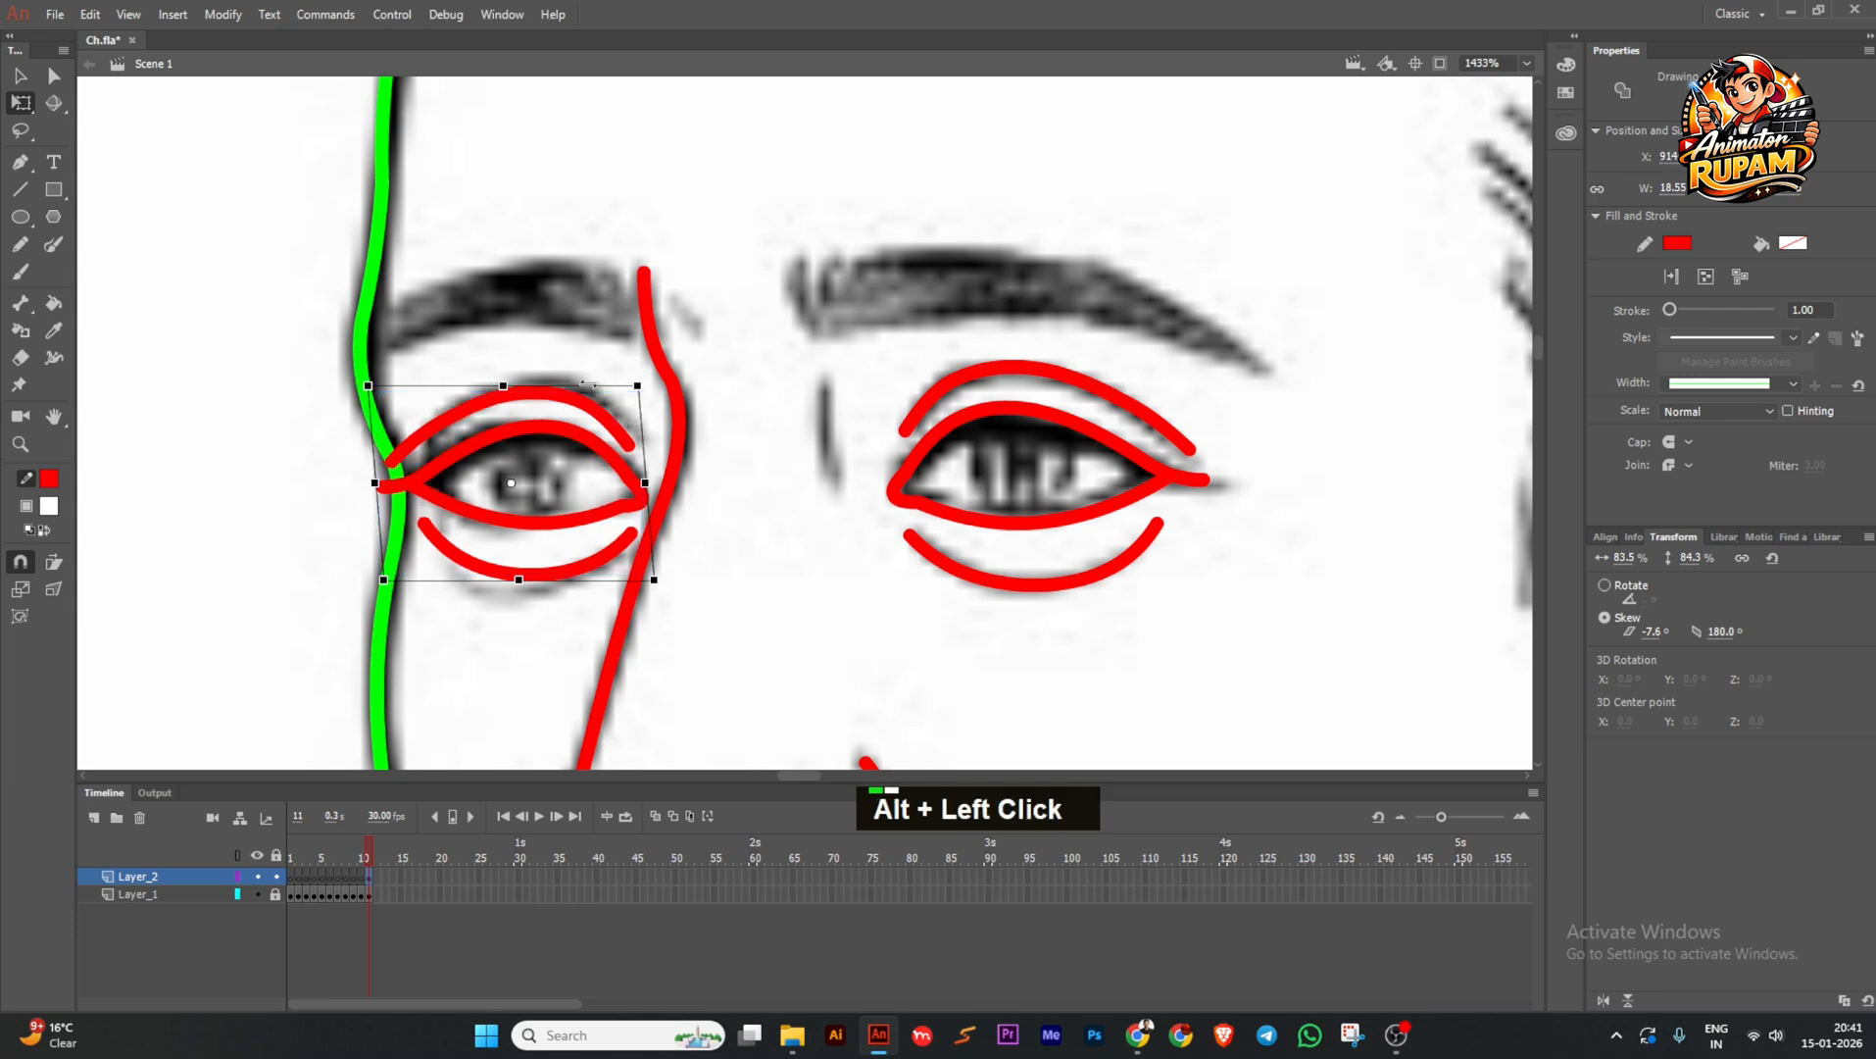
left_click_drag(588, 384, 590, 397)
left_click(587, 364)
scroll(565, 545, "up", 2)
left_click(500, 546)
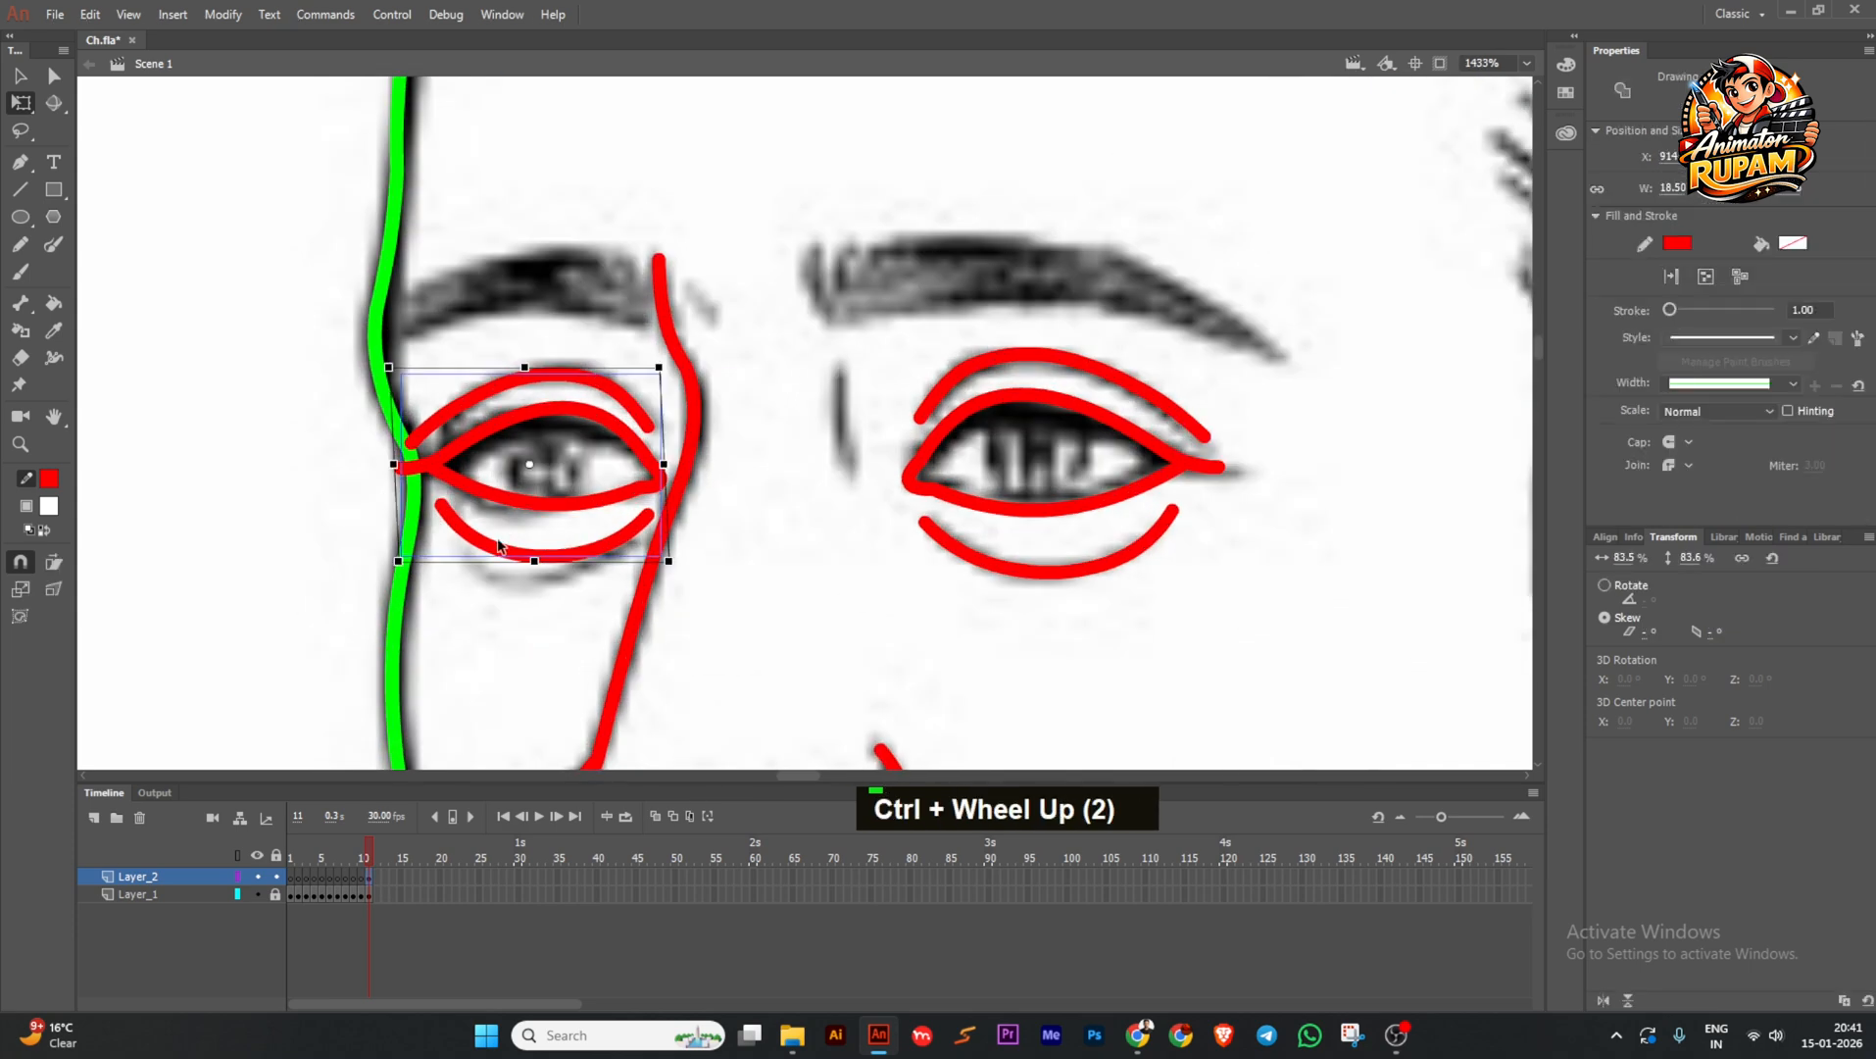
double_click(500, 546)
scroll(499, 546, "up", 1)
left_click(435, 453)
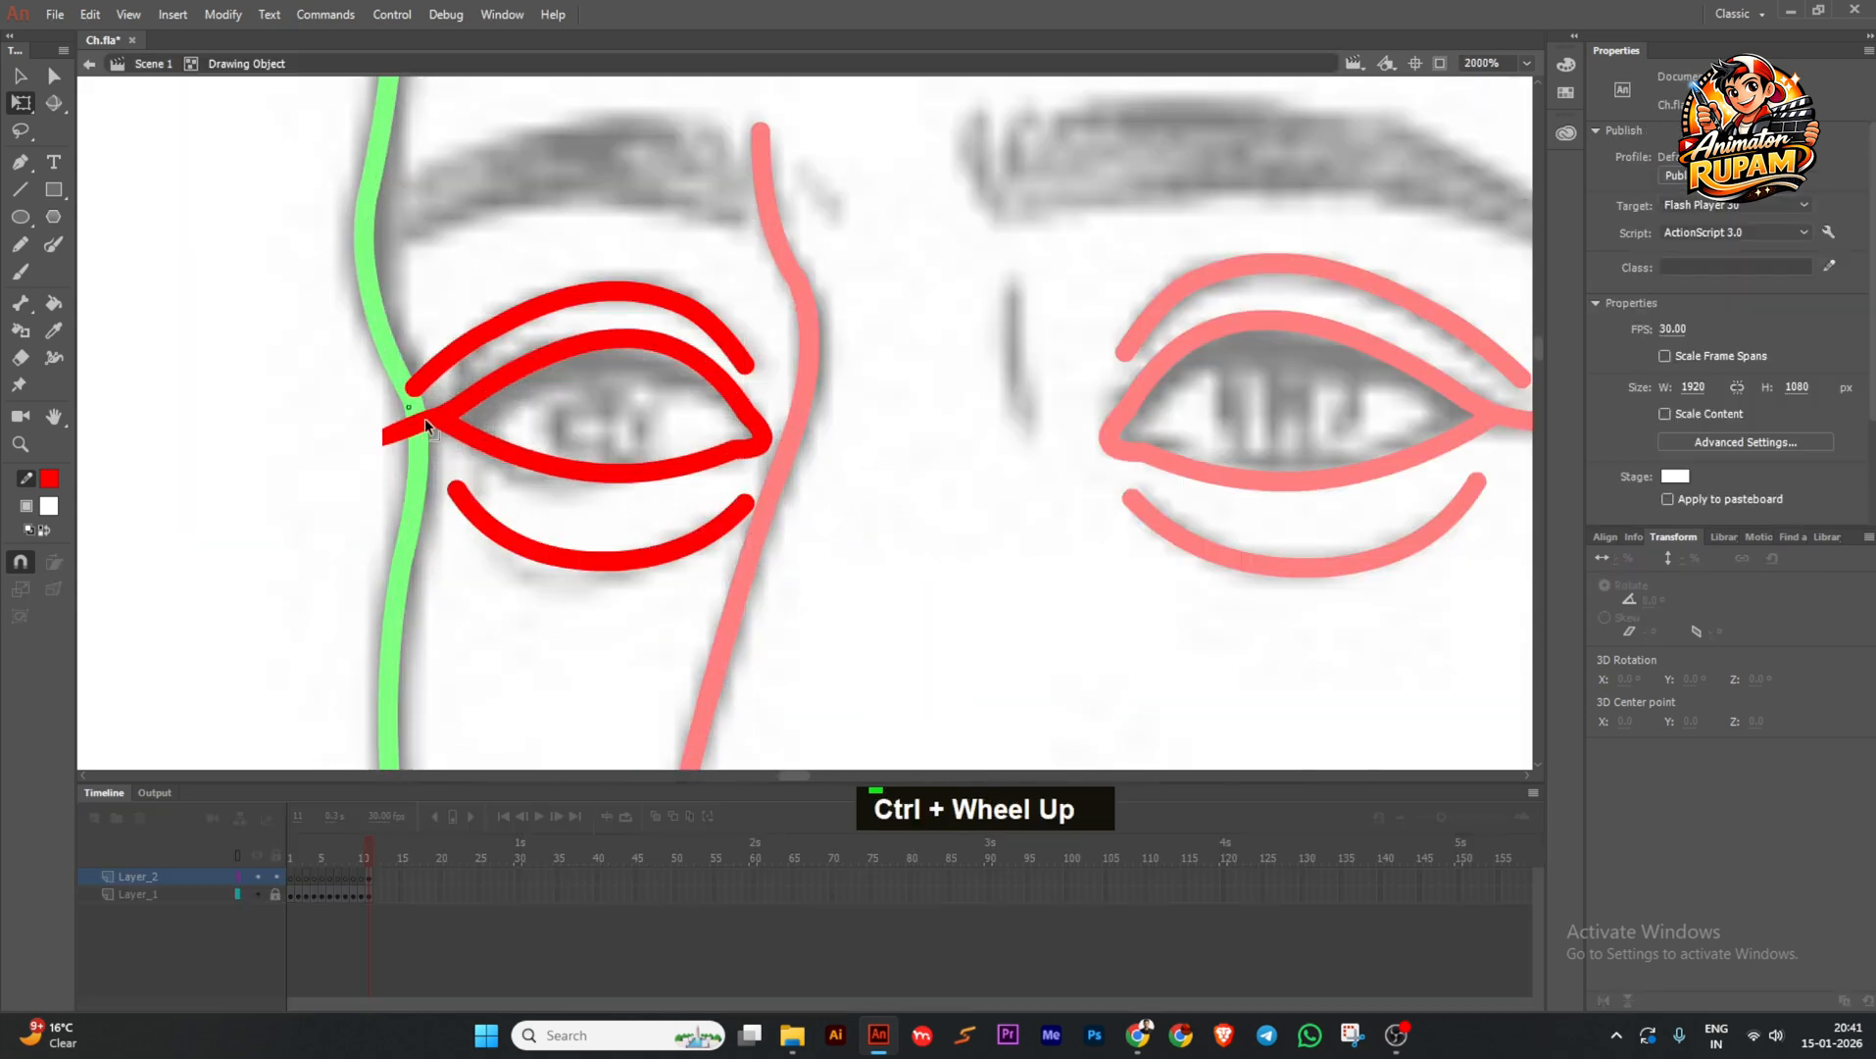
double_click(394, 434)
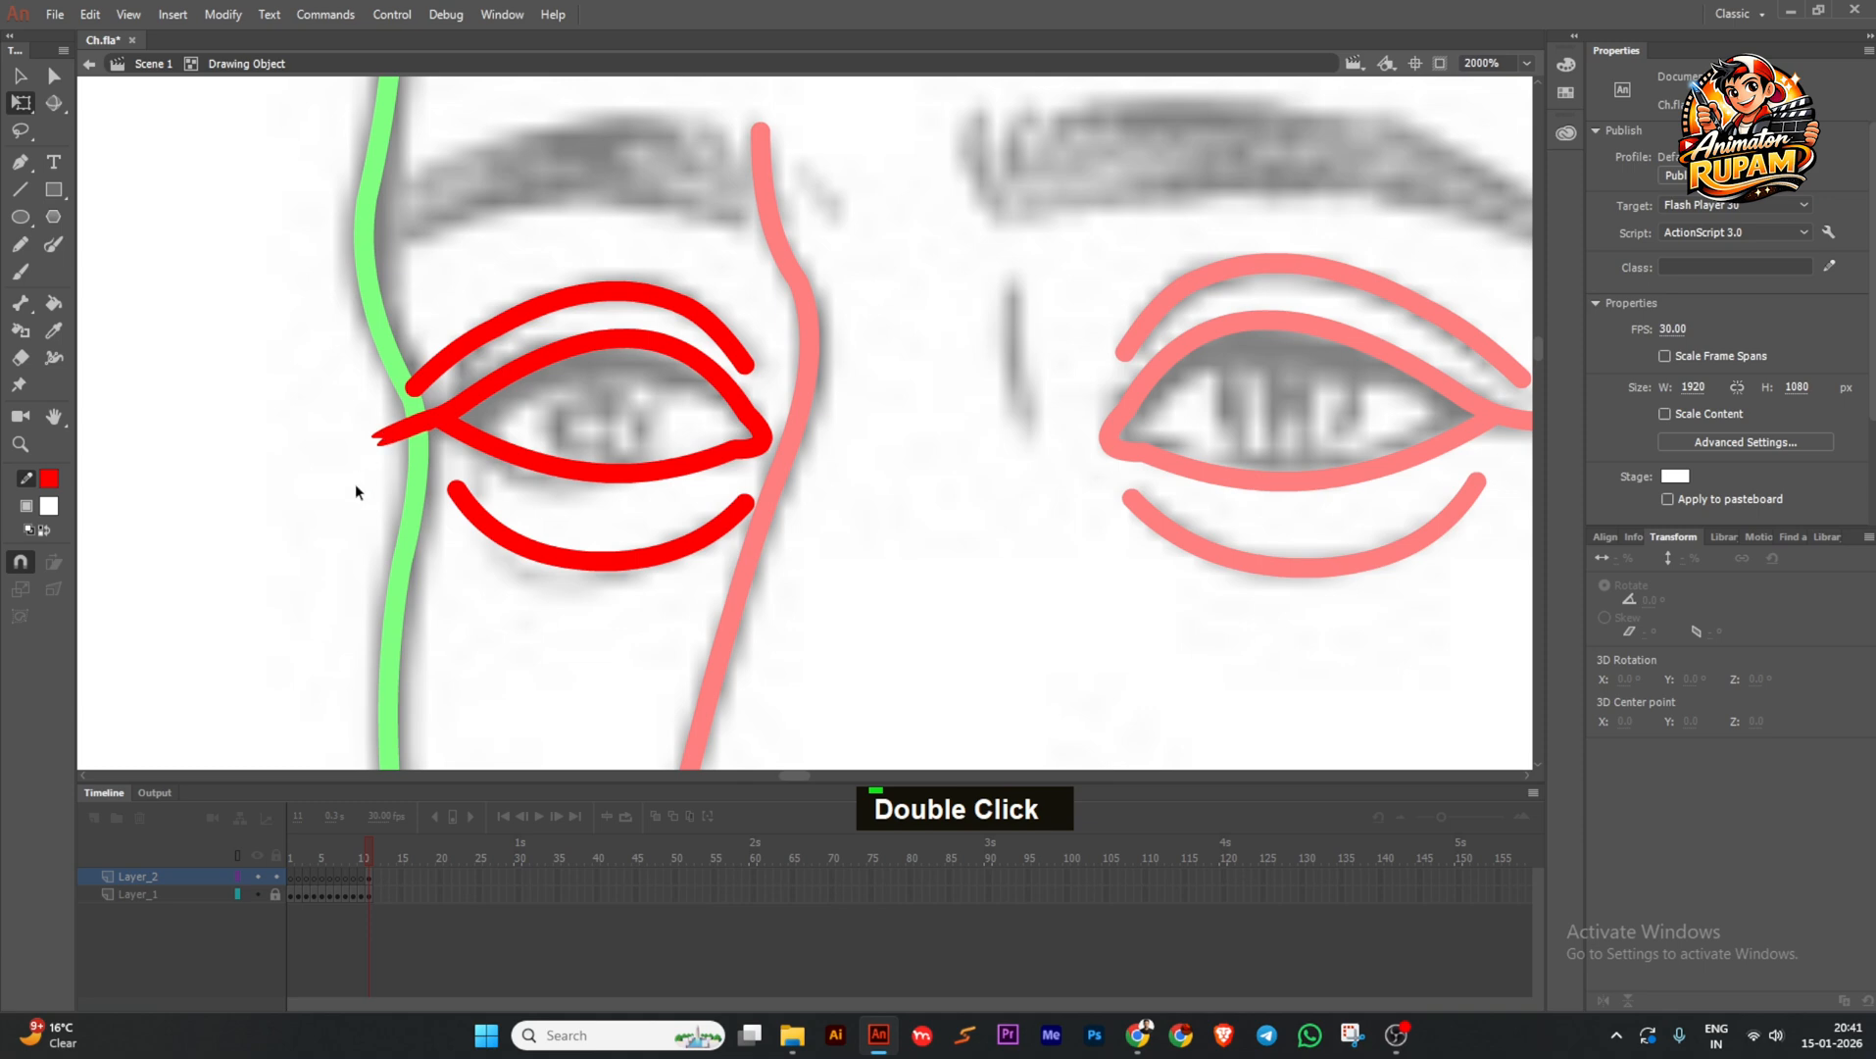
double_click(355, 483)
double_click(402, 428)
double_click(375, 442)
scroll(751, 450, "down", 3)
scroll(616, 456, "up", 2)
left_click(615, 456)
key("Delete")
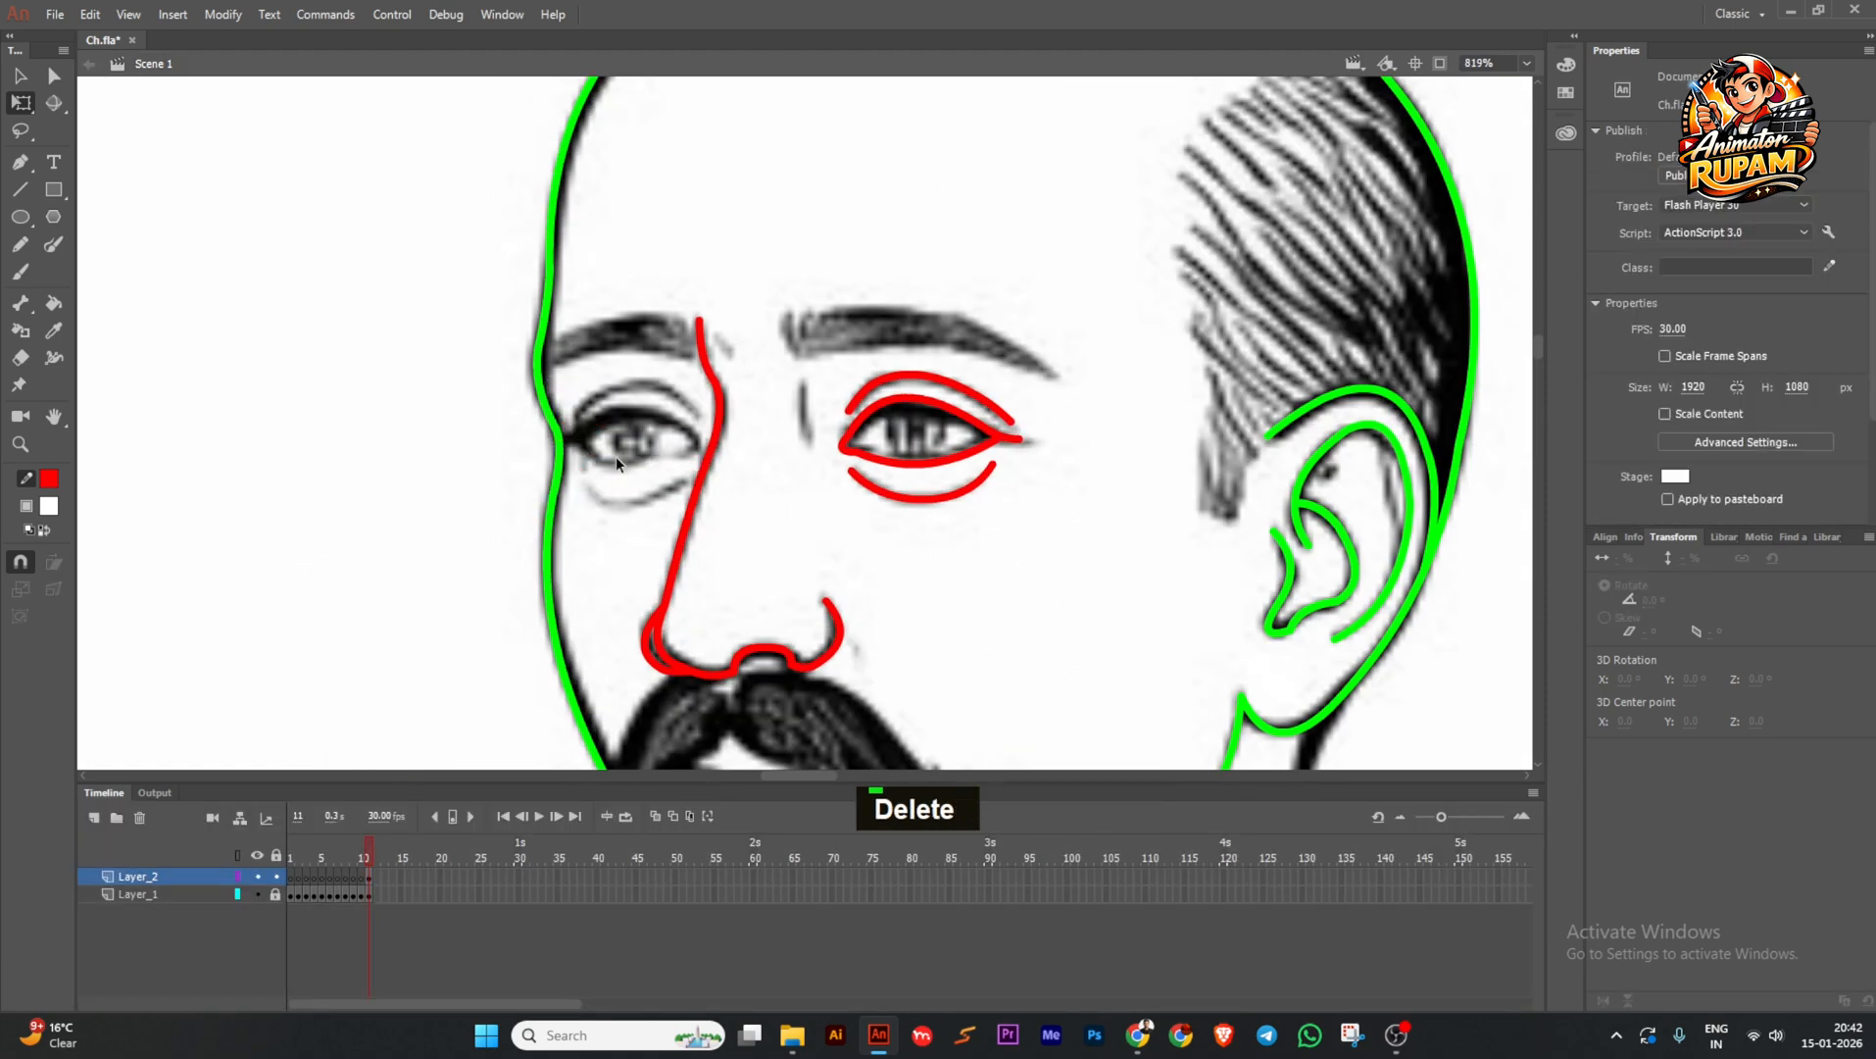
scroll(615, 456, "up", 2)
key("ctrl+s")
left_click(21, 189)
scroll(544, 392, "up", 1)
Draw the left eye's upper and lower eyelid lines and bend them into curves.
mouse_move(813, 448)
left_mouse_down()
mouse_move(585, 437)
mouse_move(670, 397)
left_mouse_up()
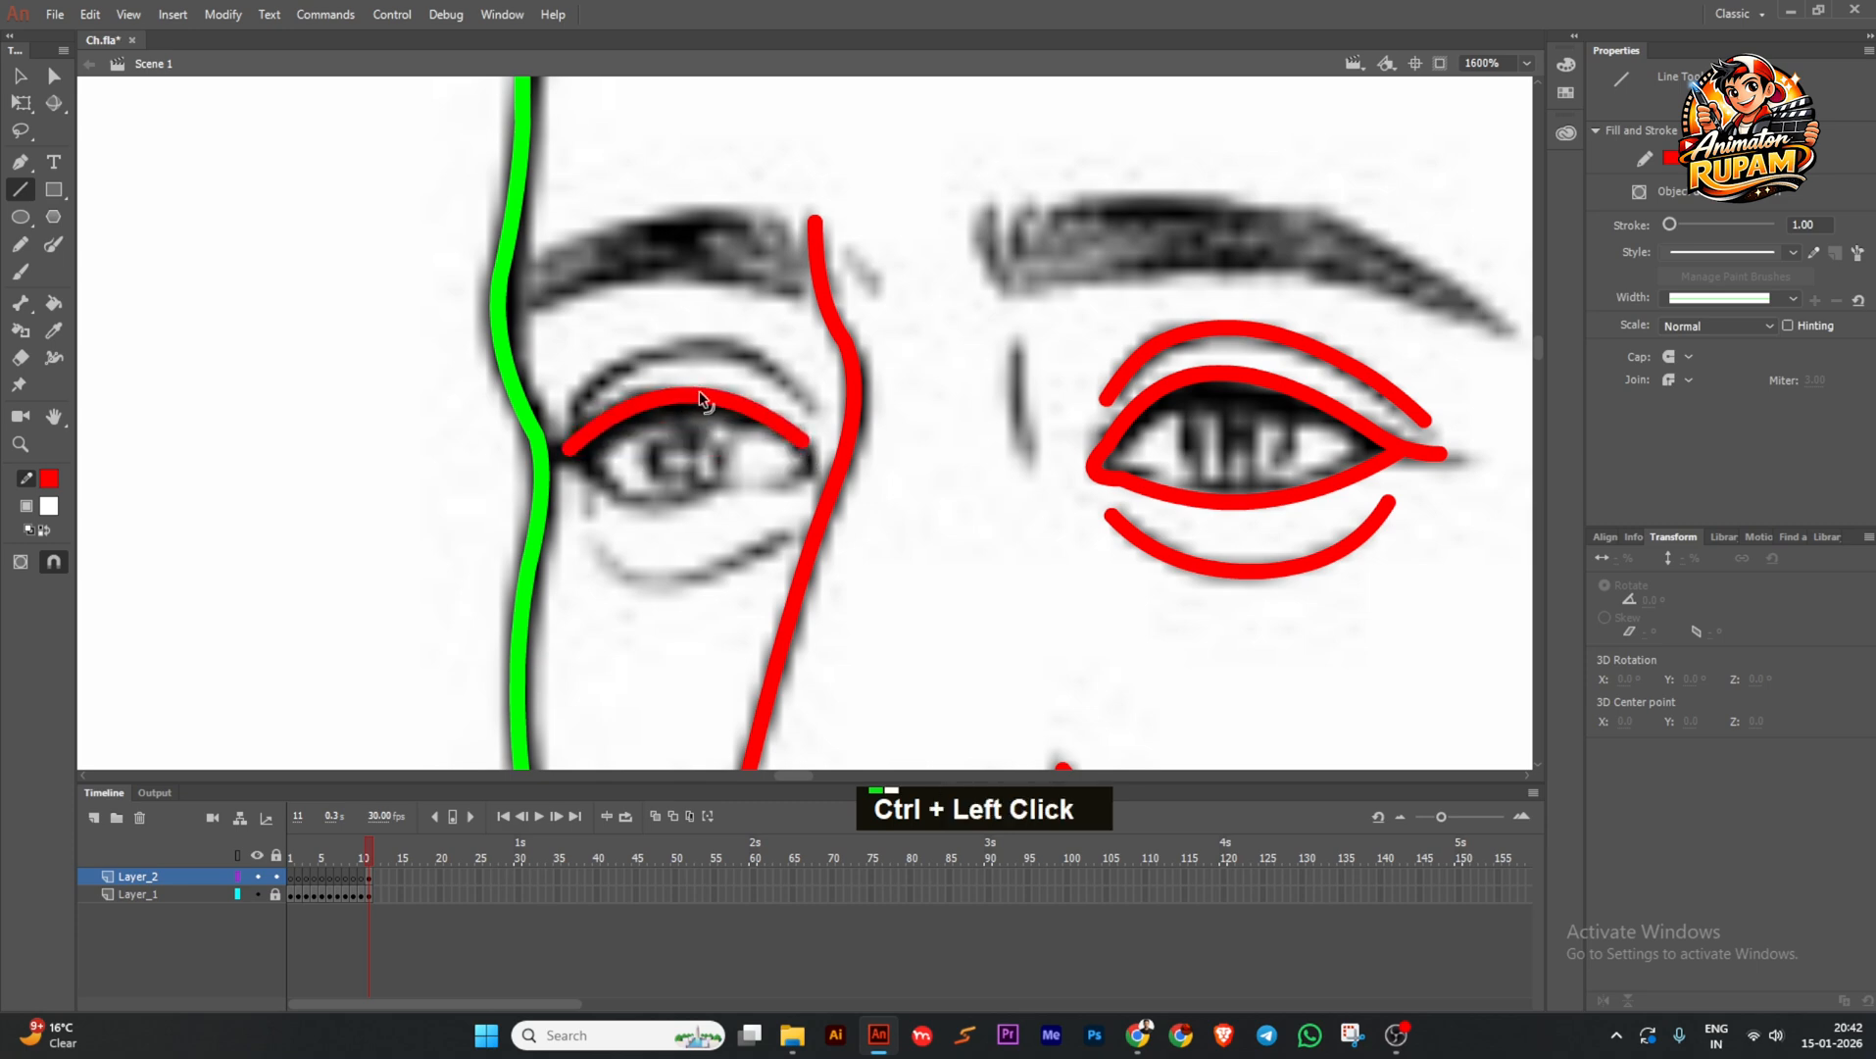
left_click_drag(570, 448, 578, 444)
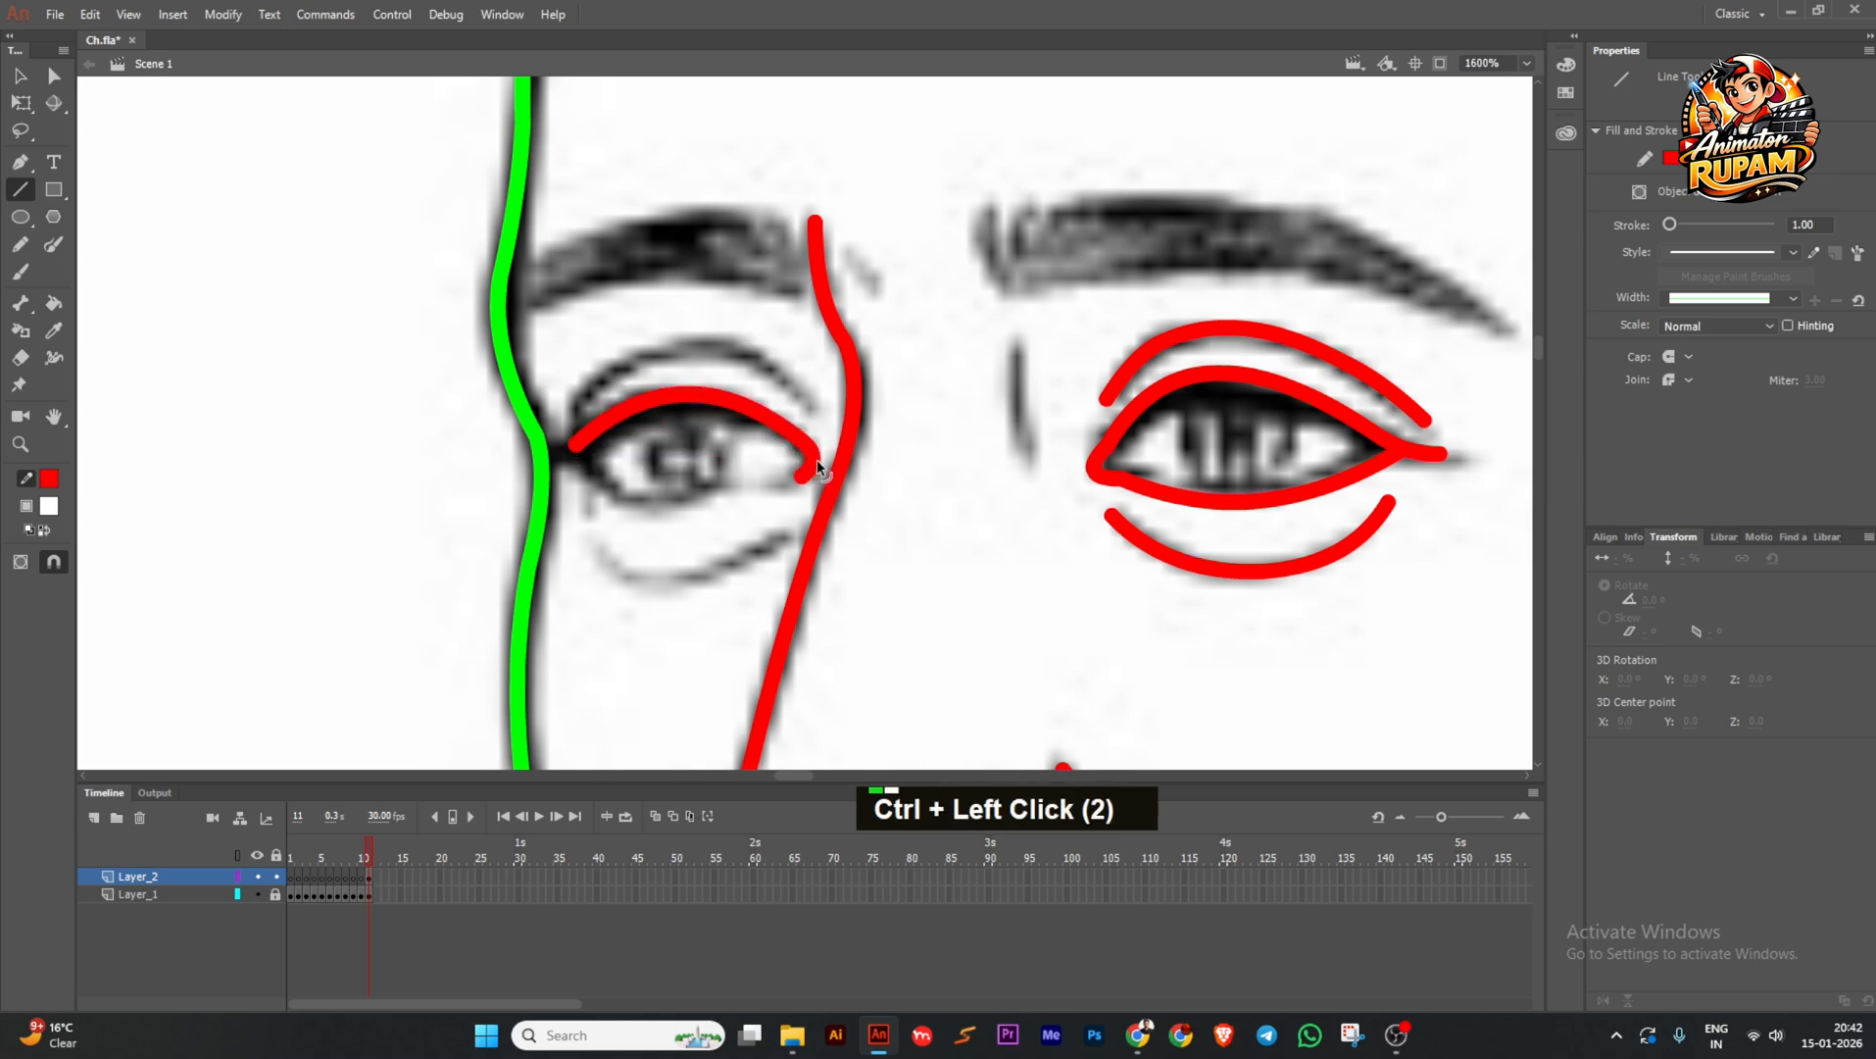
mouse_move(800, 475)
left_mouse_down()
mouse_move(614, 491)
mouse_move(576, 464)
mouse_move(657, 510)
mouse_move(724, 501)
left_mouse_up()
left_click_drag(577, 465, 571, 454)
left_click(571, 452, "ctrl")
scroll(748, 450, "up", 1)
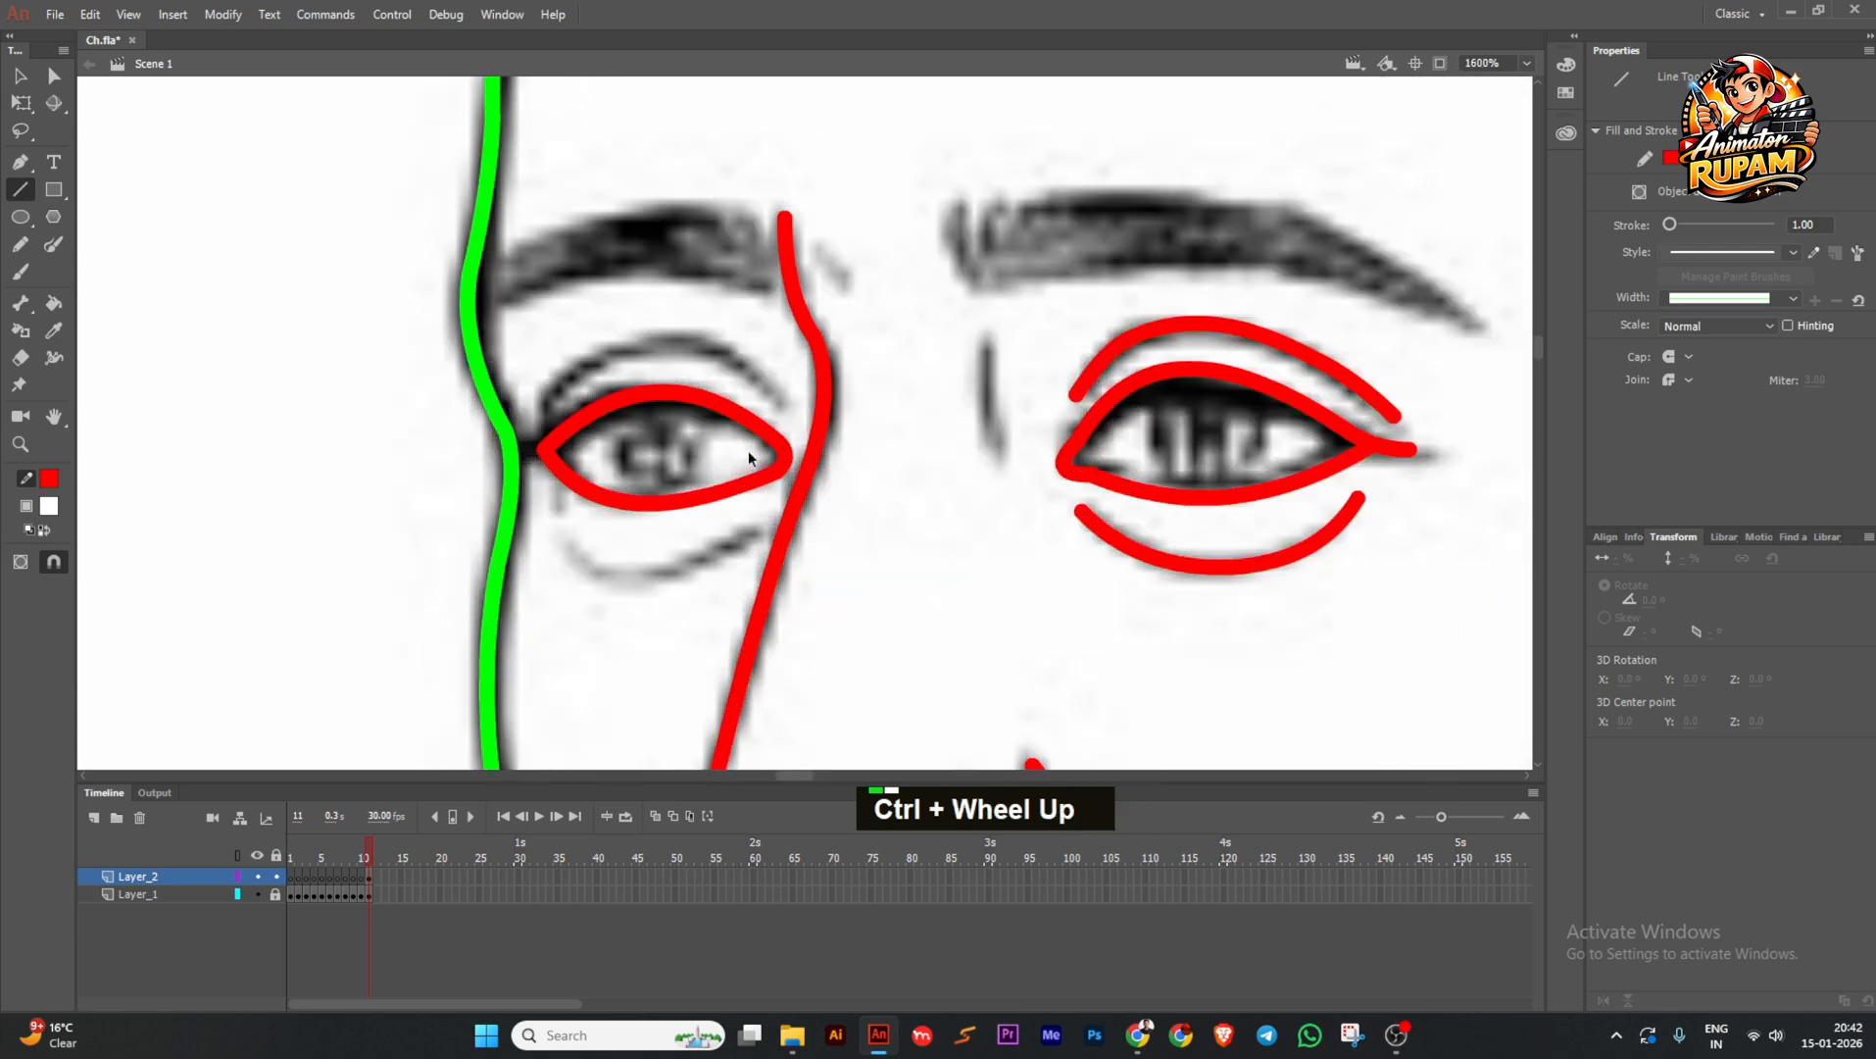
left_click(803, 458, "ctrl")
Undo the unwanted upper-lid bulge and the inner-corner shift.
key("ctrl+z")
scroll(797, 461, "up", 1)
left_click_drag(798, 459, 800, 462)
key("ctrl+z")
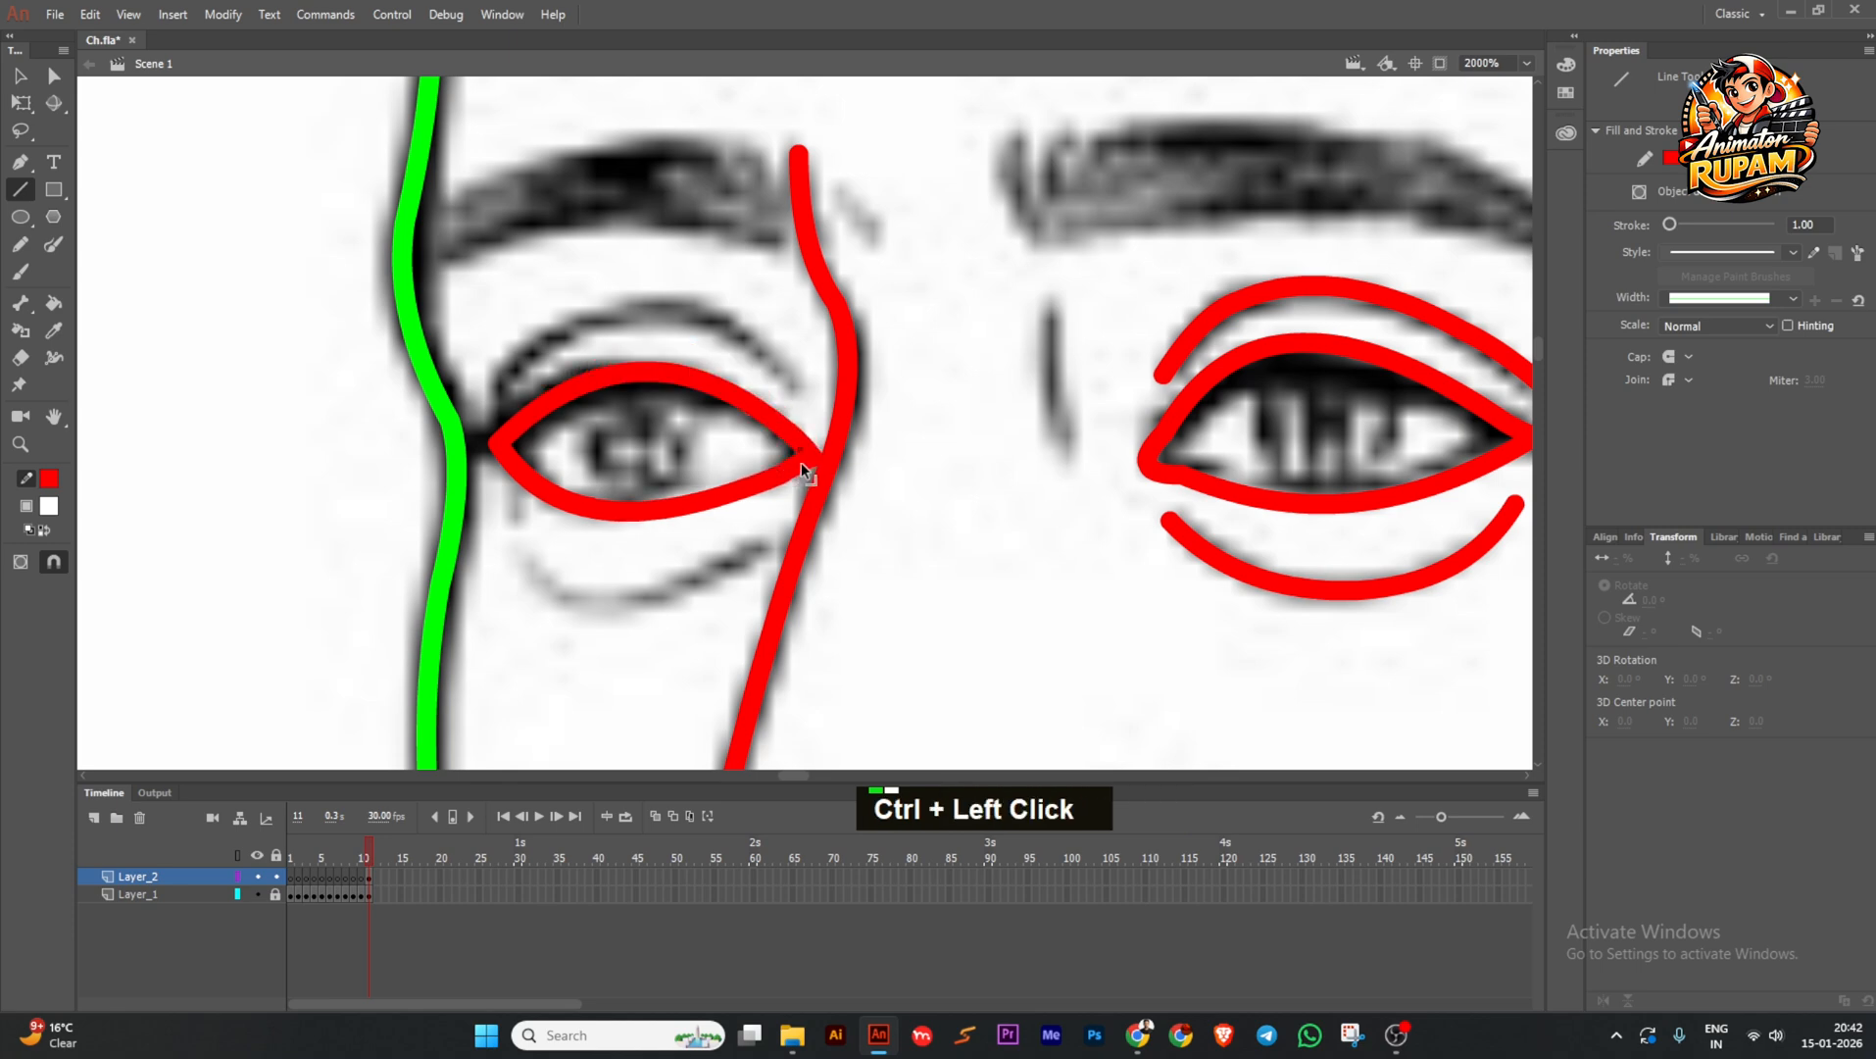
left_click(735, 496, "ctrl")
scroll(735, 496, "down", 4)
scroll(640, 467, "up", 3)
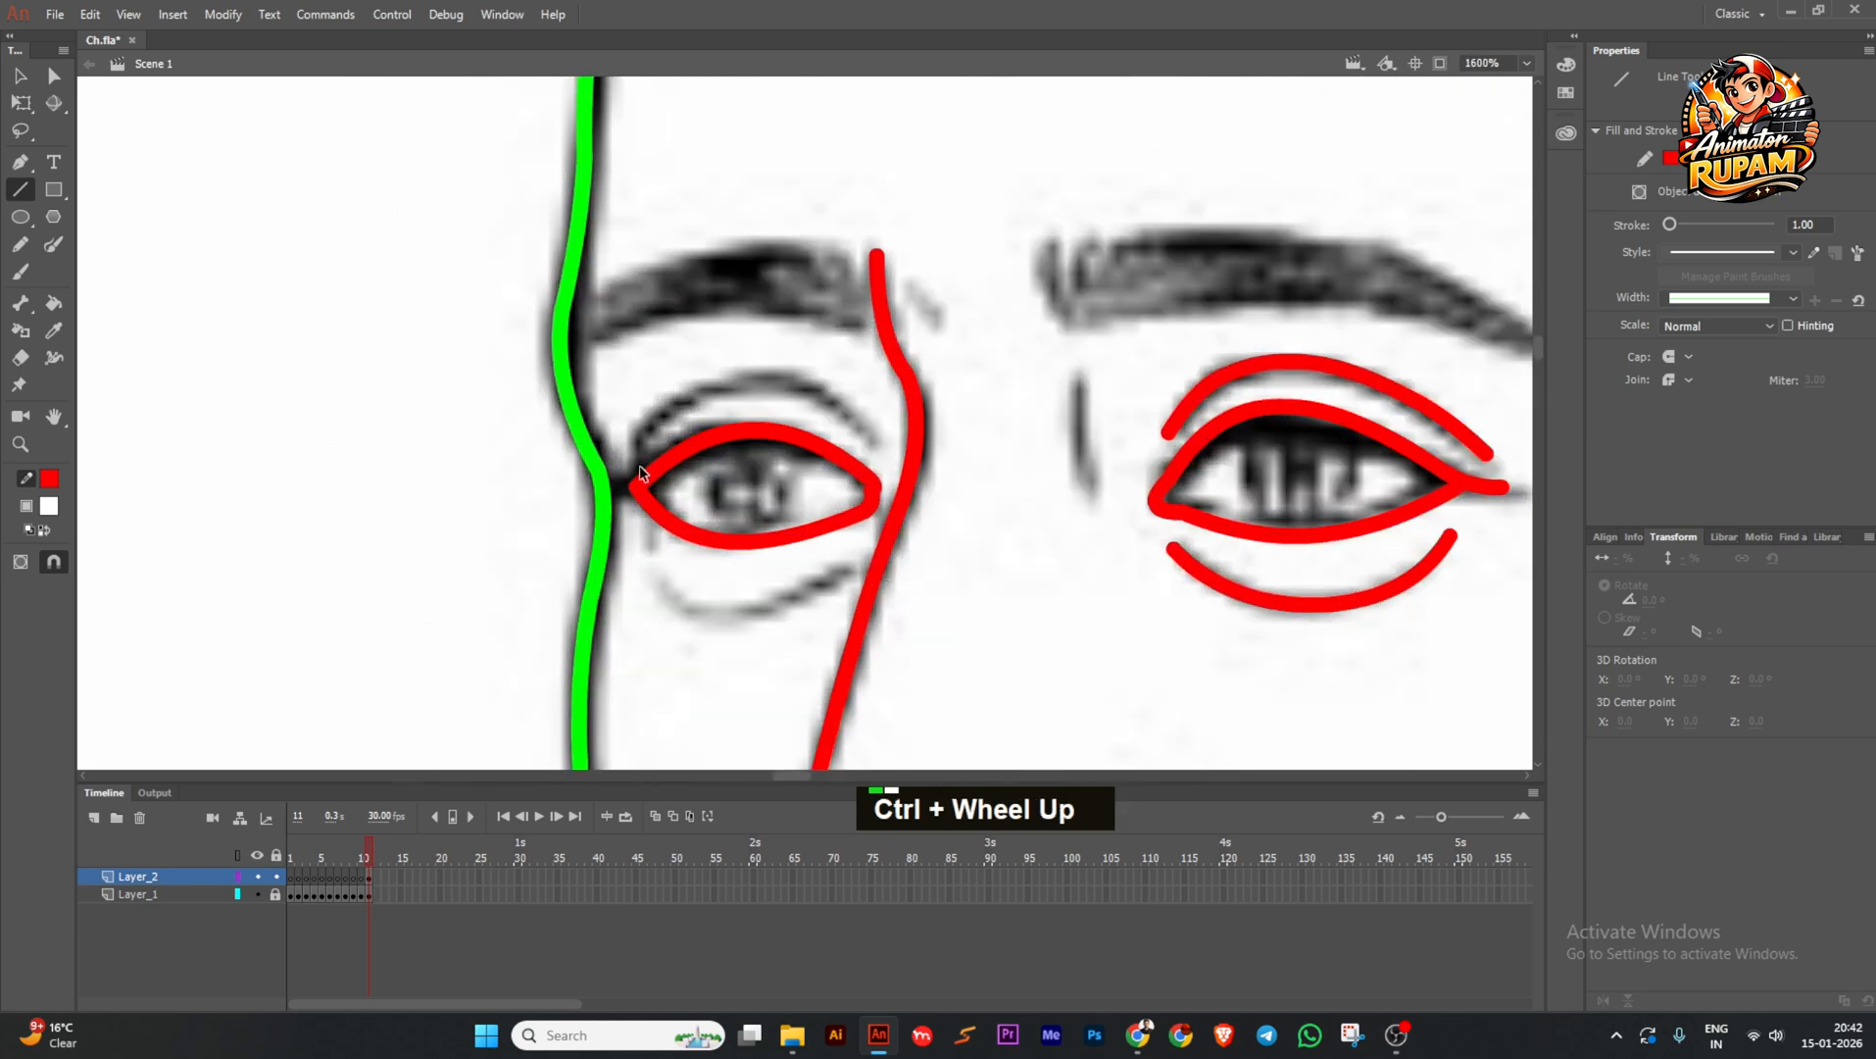
Move the left eye's outer corner and reshape the upper lid from both sides.
left_click_drag(632, 484, 627, 486)
left_click_drag(810, 454, 806, 448)
key("ctrl+z")
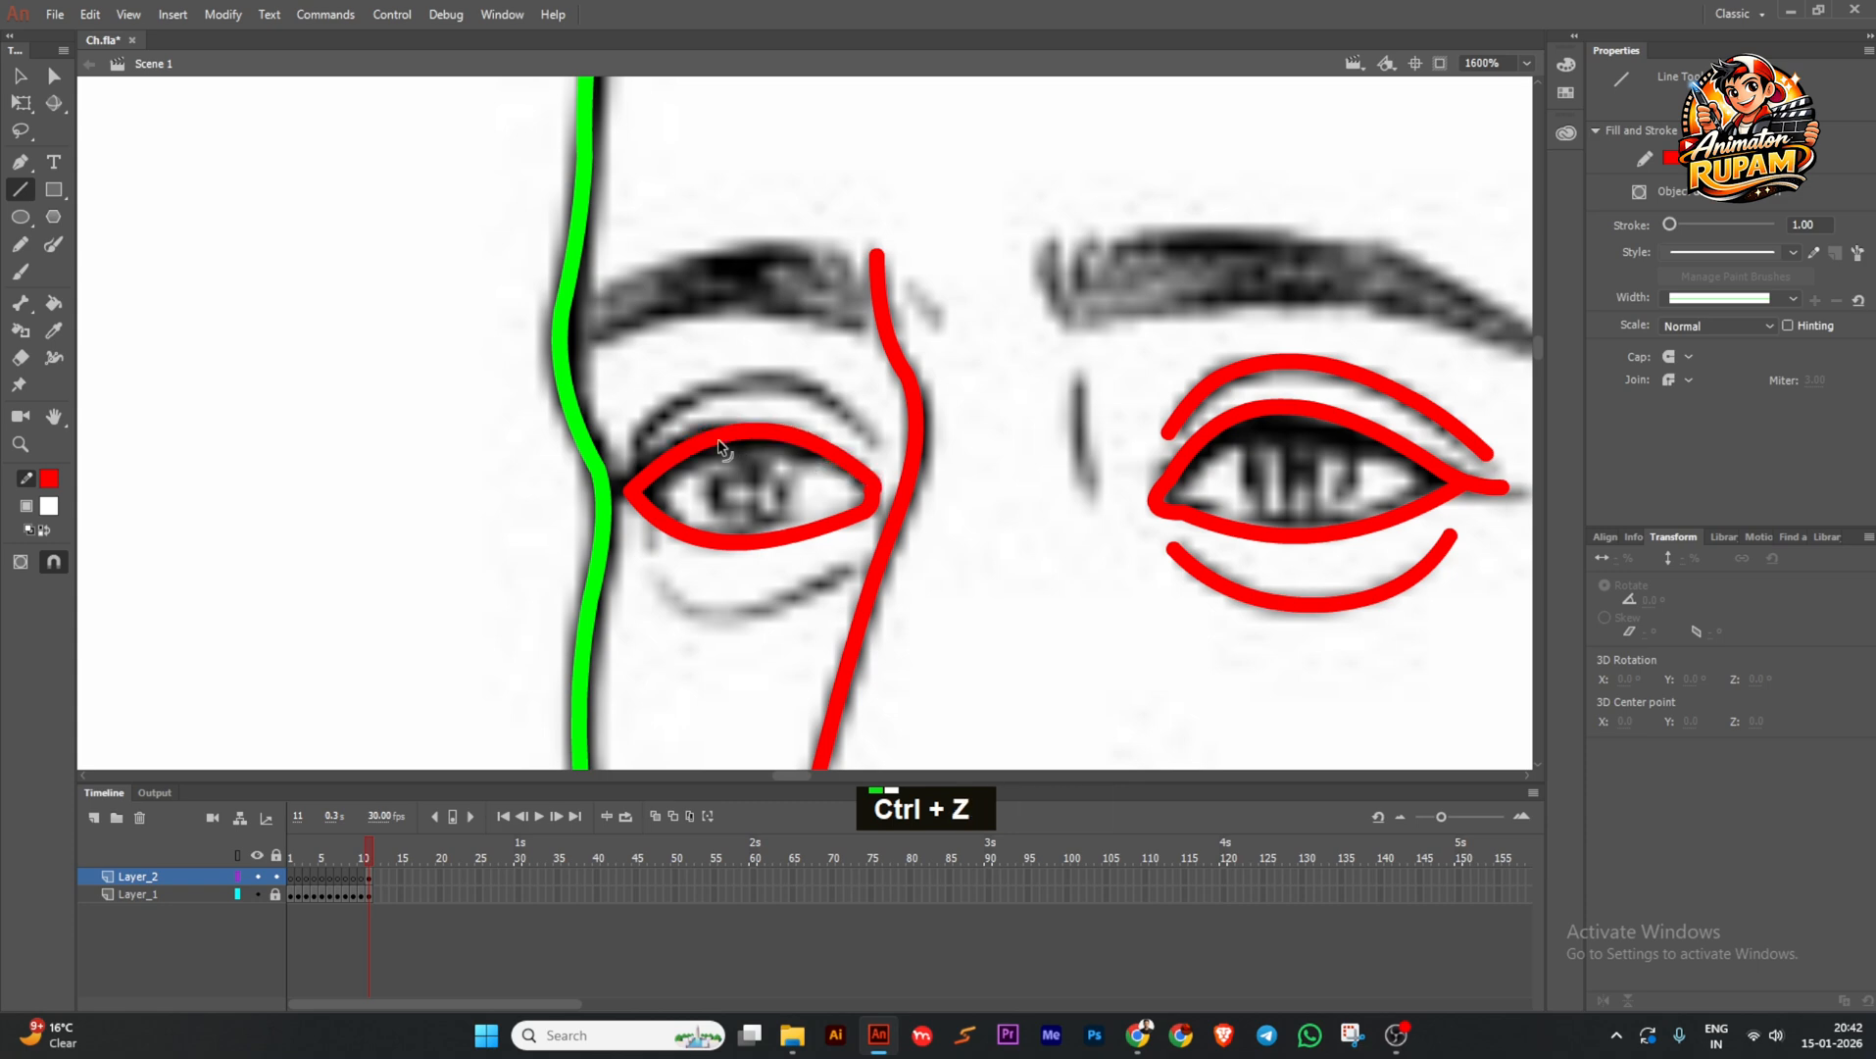
left_click_drag(688, 453, 681, 446)
left_click_drag(831, 456, 832, 451)
scroll(786, 479, "down", 4)
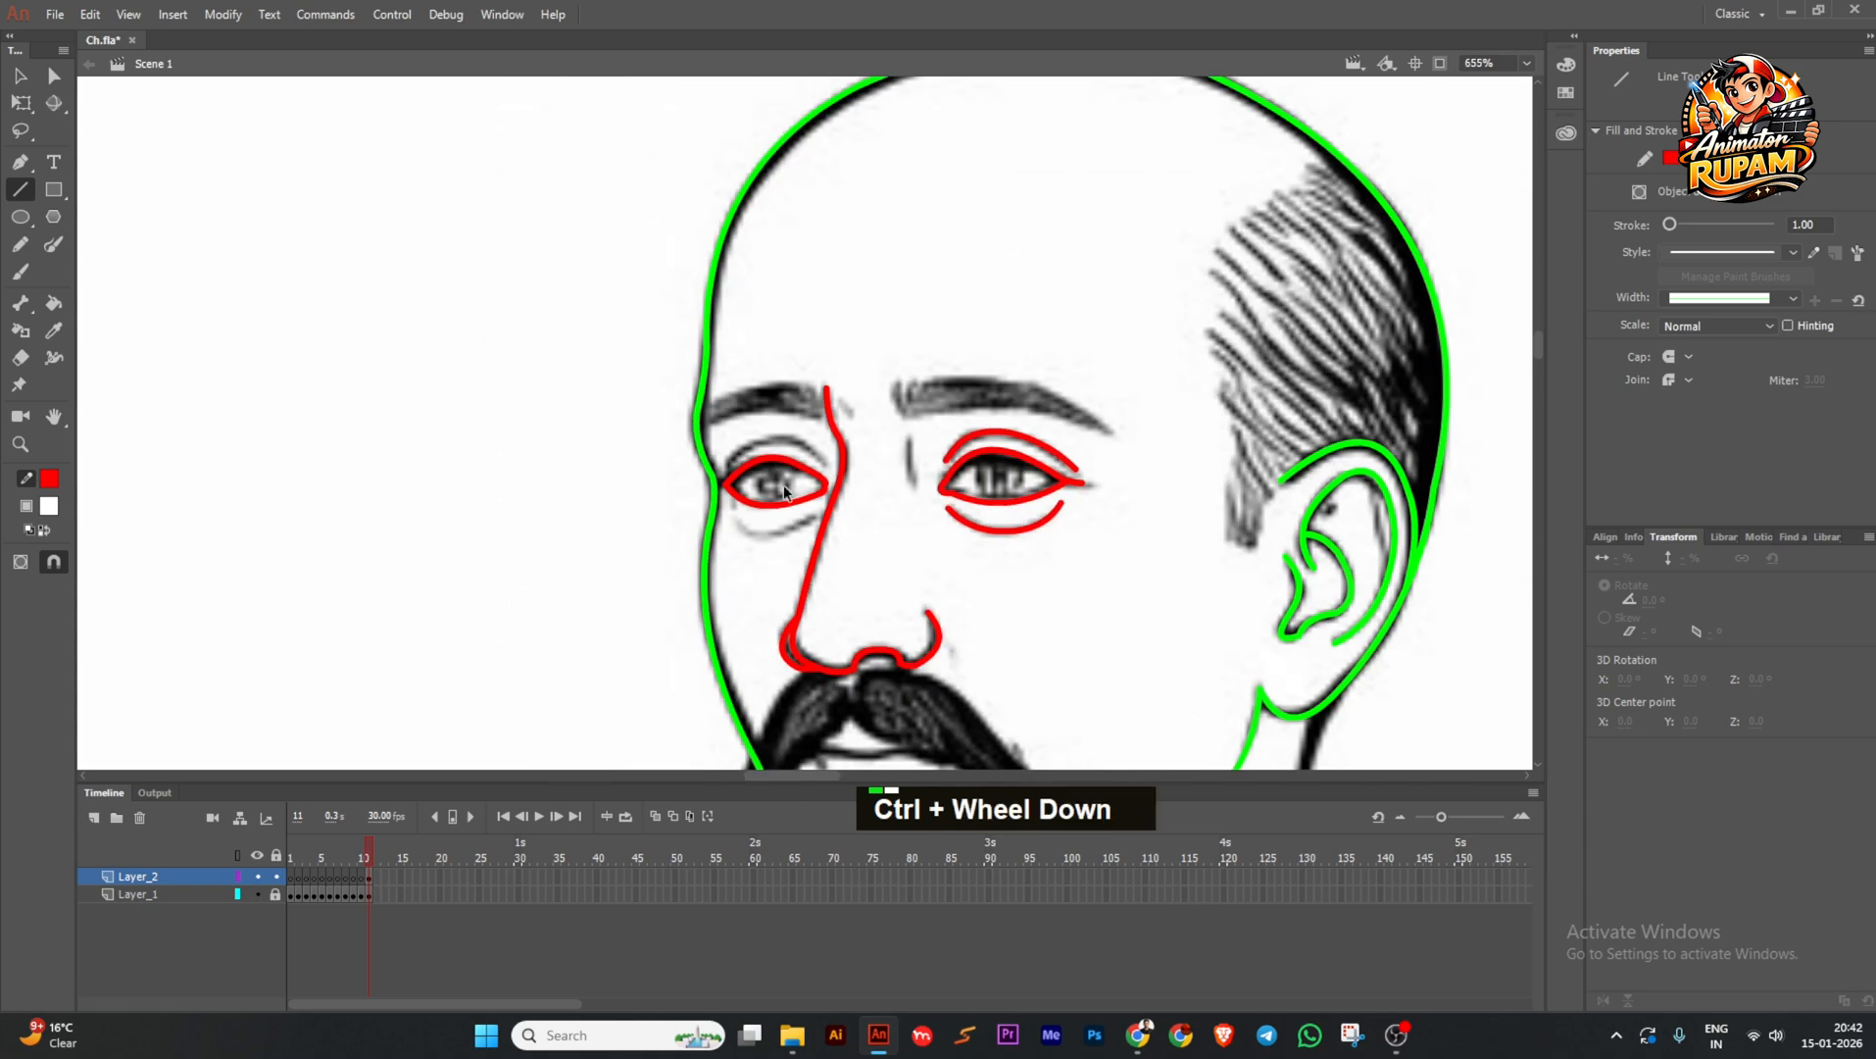
scroll(772, 504, "up", 3)
Inside the left eye drawing object, draw the under-eye line.
double_click(750, 500, "ctrl")
scroll(794, 539, "up", 1)
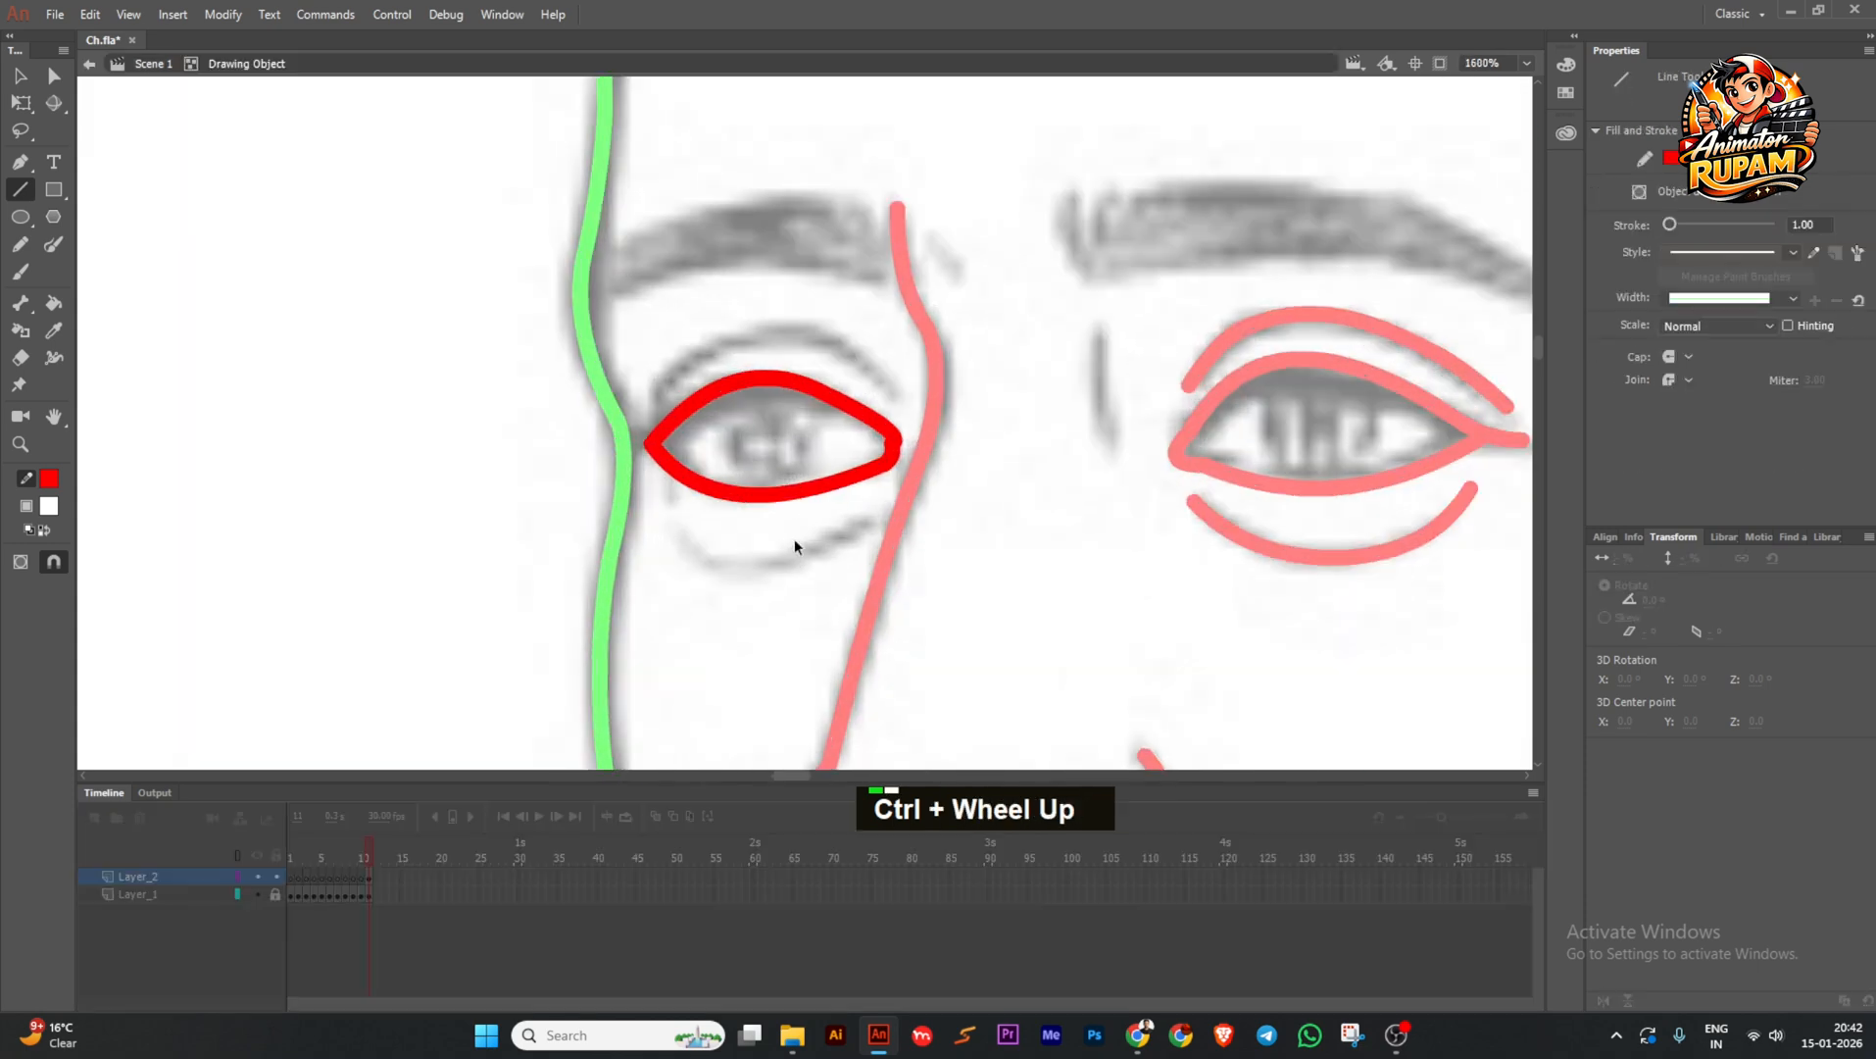
left_click_drag(875, 517, 626, 521)
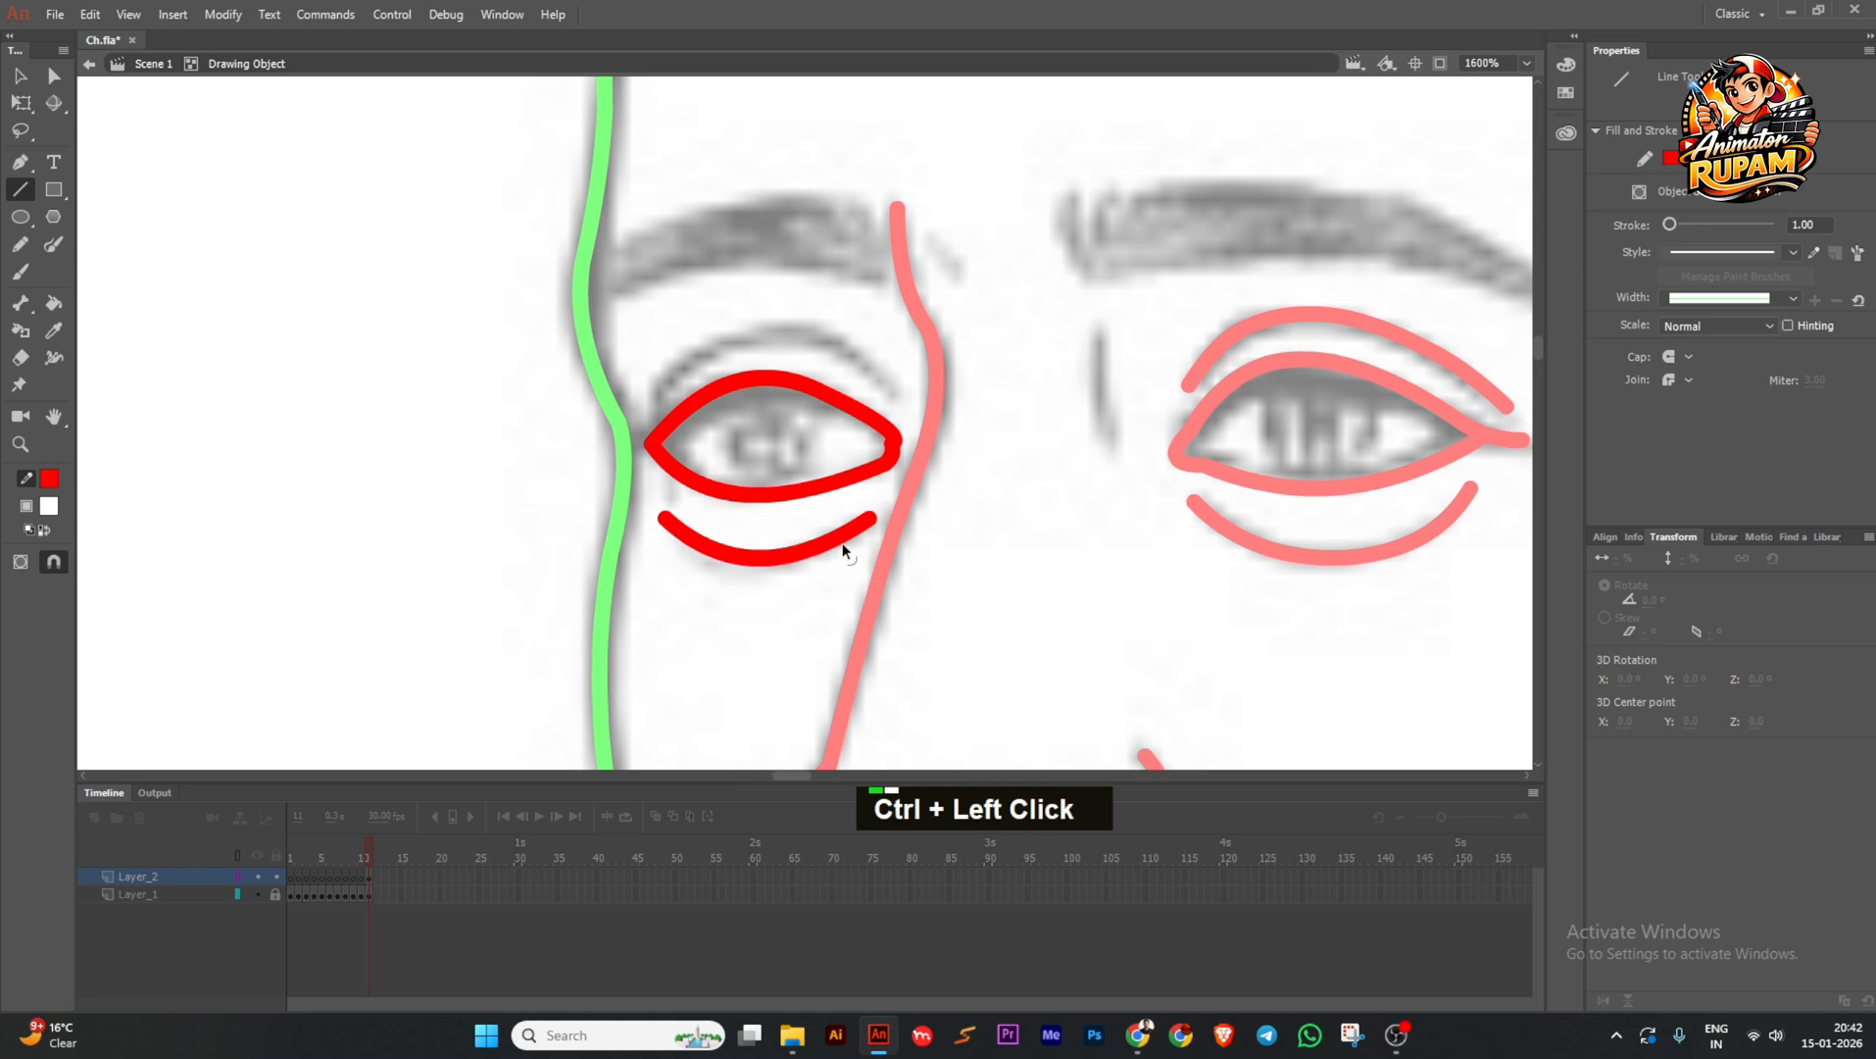
left_click_drag(835, 366, 800, 452)
Draw the crease arc above the left eye and save the file.
left_click_drag(622, 477, 733, 414)
mouse_move(677, 445)
left_mouse_down("ctrl")
mouse_move(673, 423)
mouse_move(861, 480)
left_mouse_up("ctrl")
left_click_drag(622, 478, 614, 484, "ctrl")
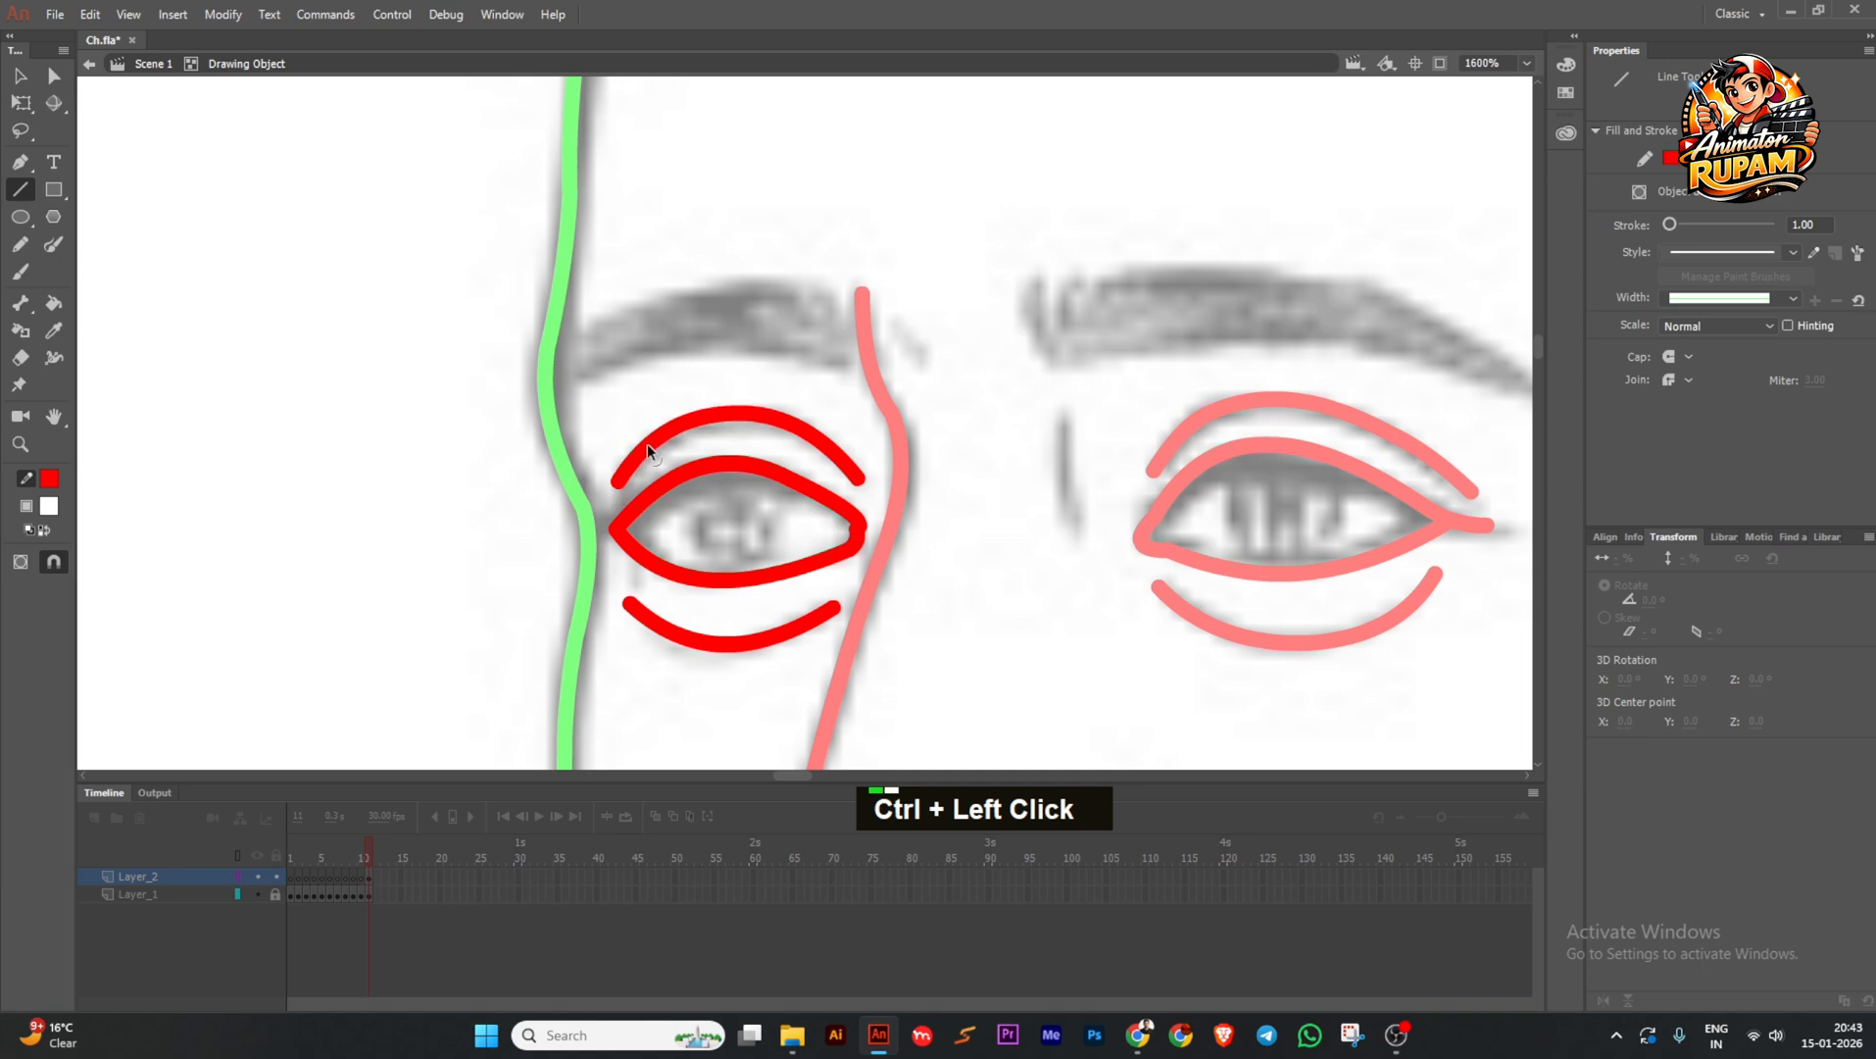
scroll(536, 498, "down", 4)
key("ctrl+s")
scroll(617, 521, "up", 4)
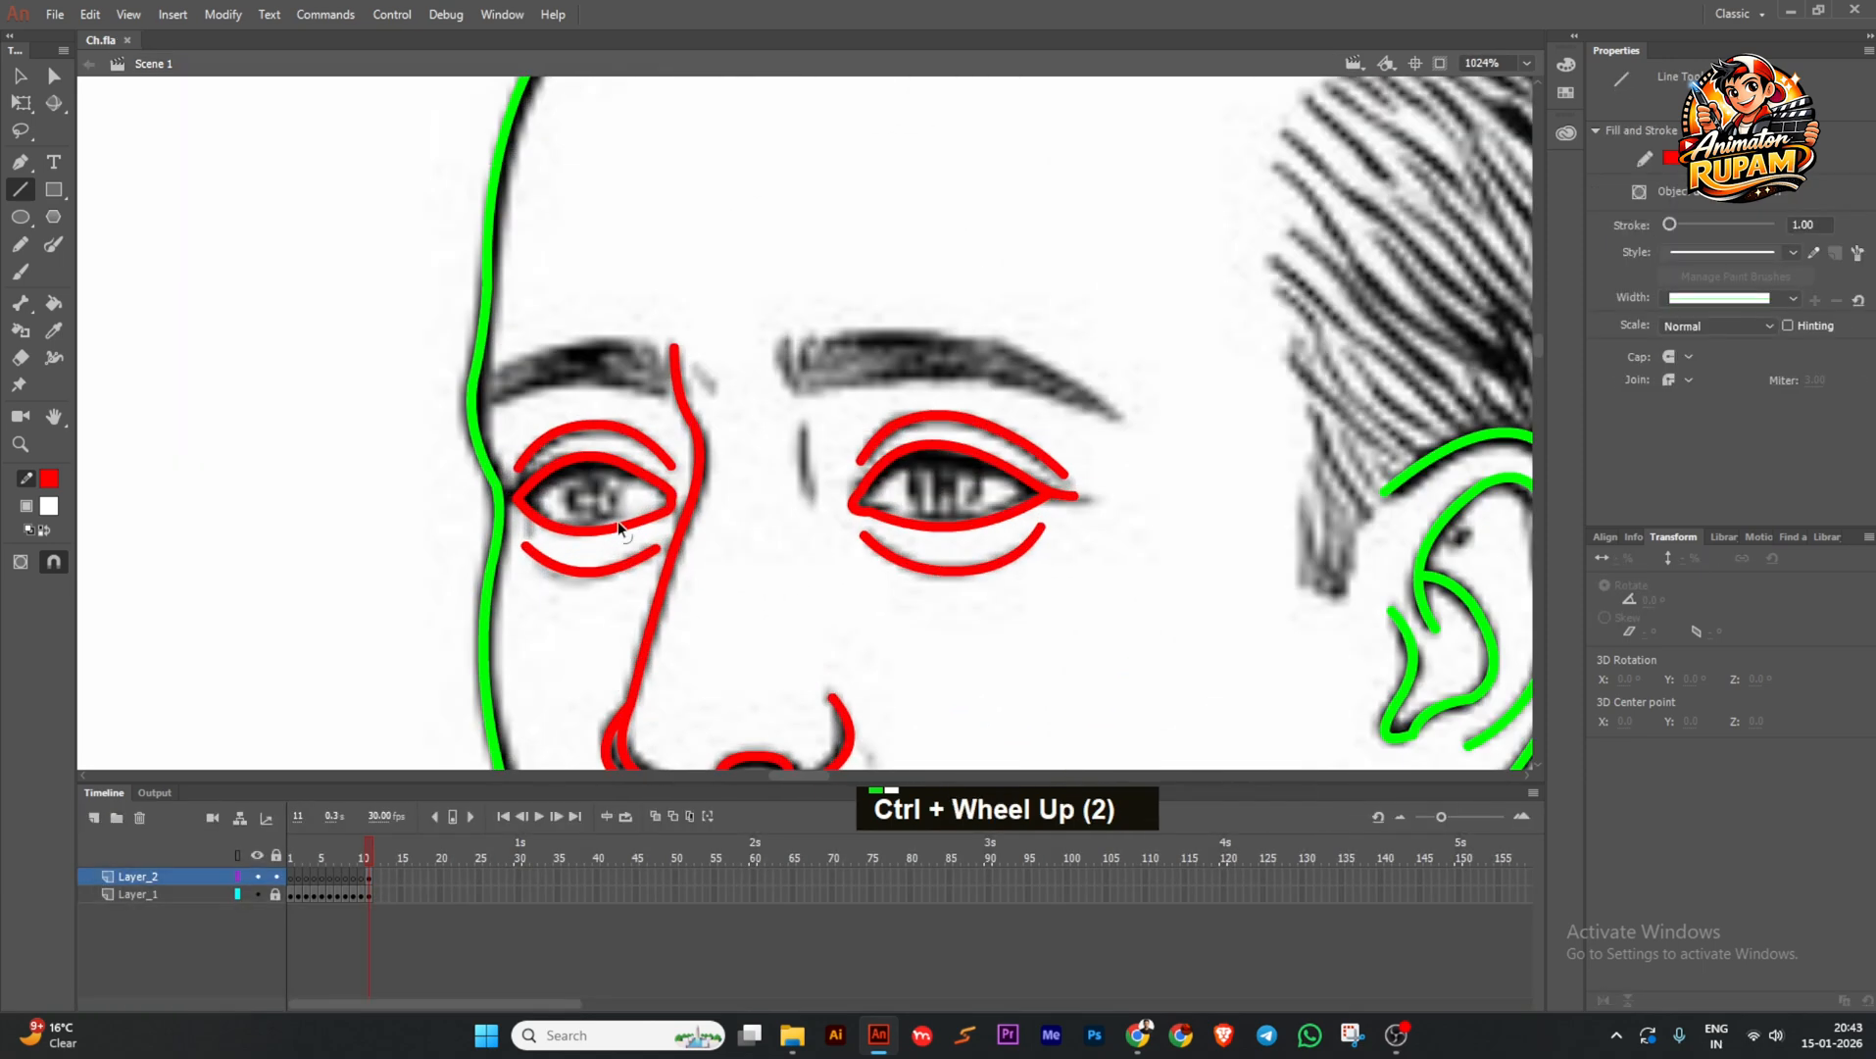
double_click(618, 524, "ctrl")
Fill the left eye's interior with white, undoing the fill that spilled over the face.
key("ctrl+s")
left_click(54, 304)
left_click(561, 503)
left_click_drag(812, 530, 739, 542, "ctrl")
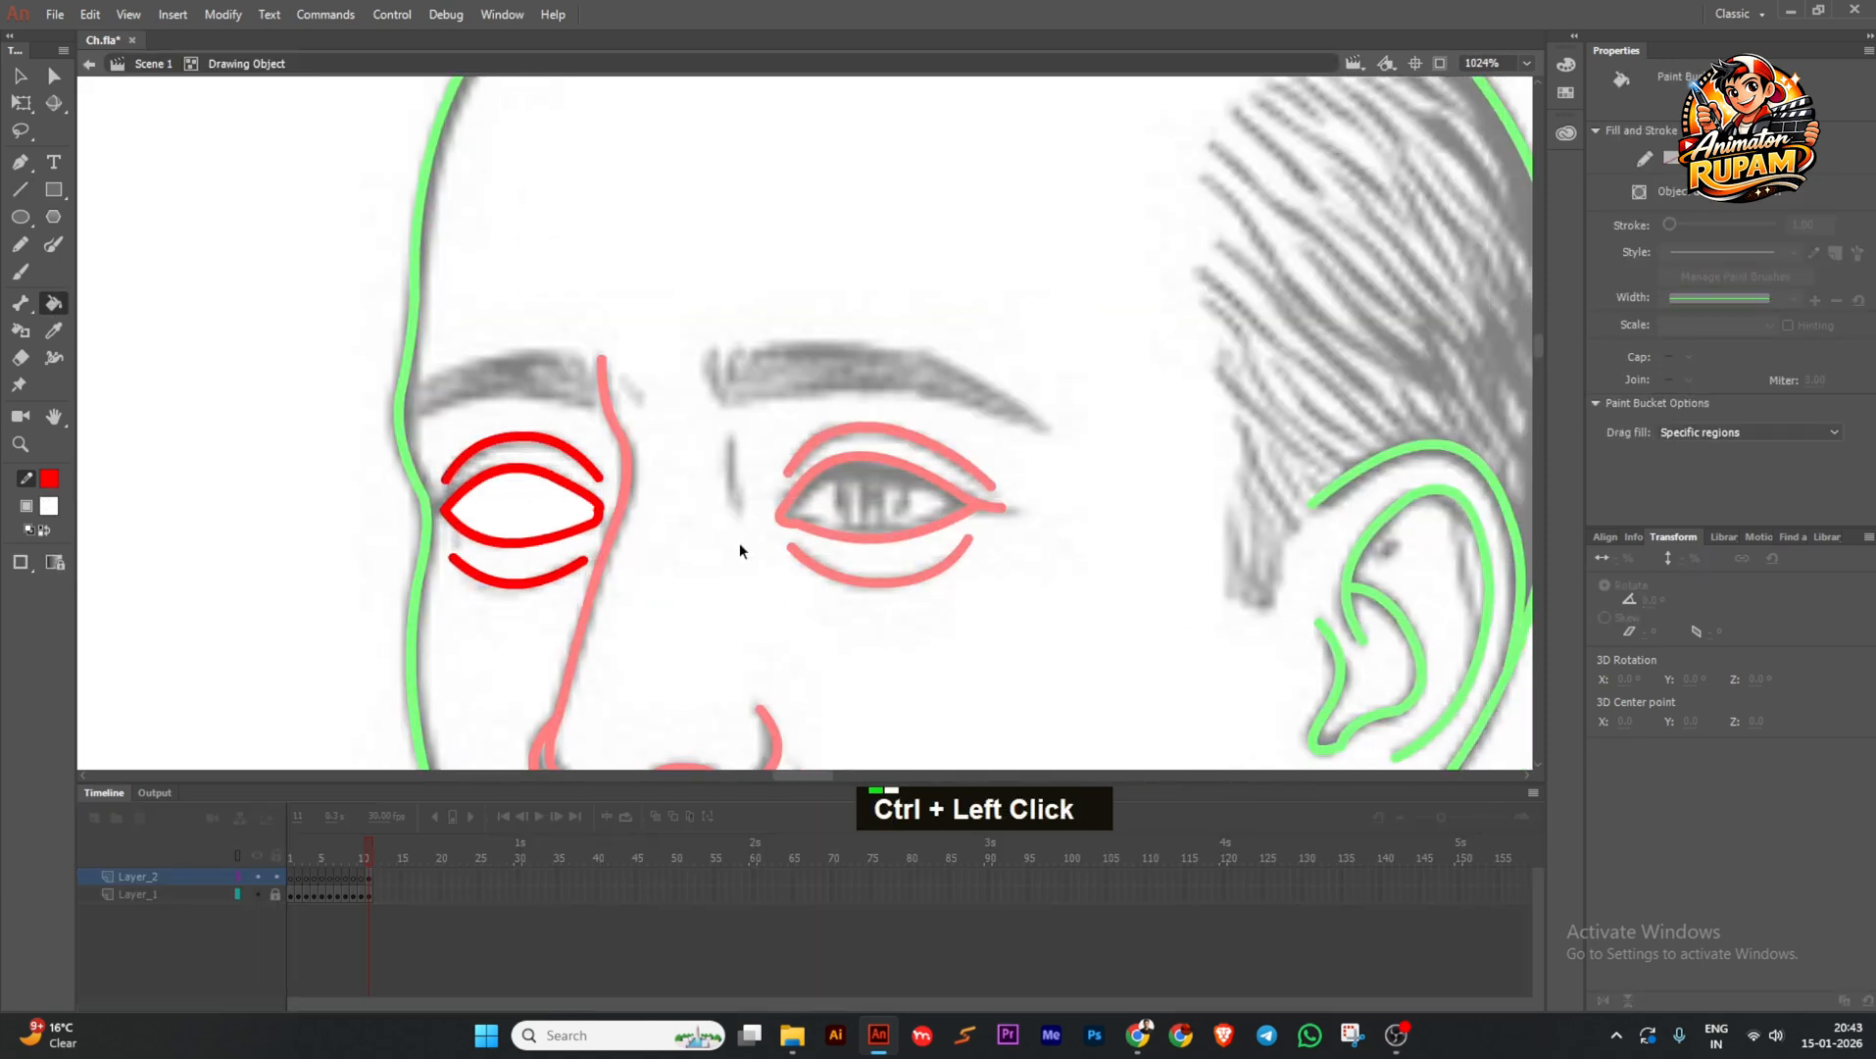
double_click(739, 542, "ctrl")
left_click(765, 549)
key("ctrl+z")
double_click(532, 524, "ctrl")
left_click(532, 524, "ctrl")
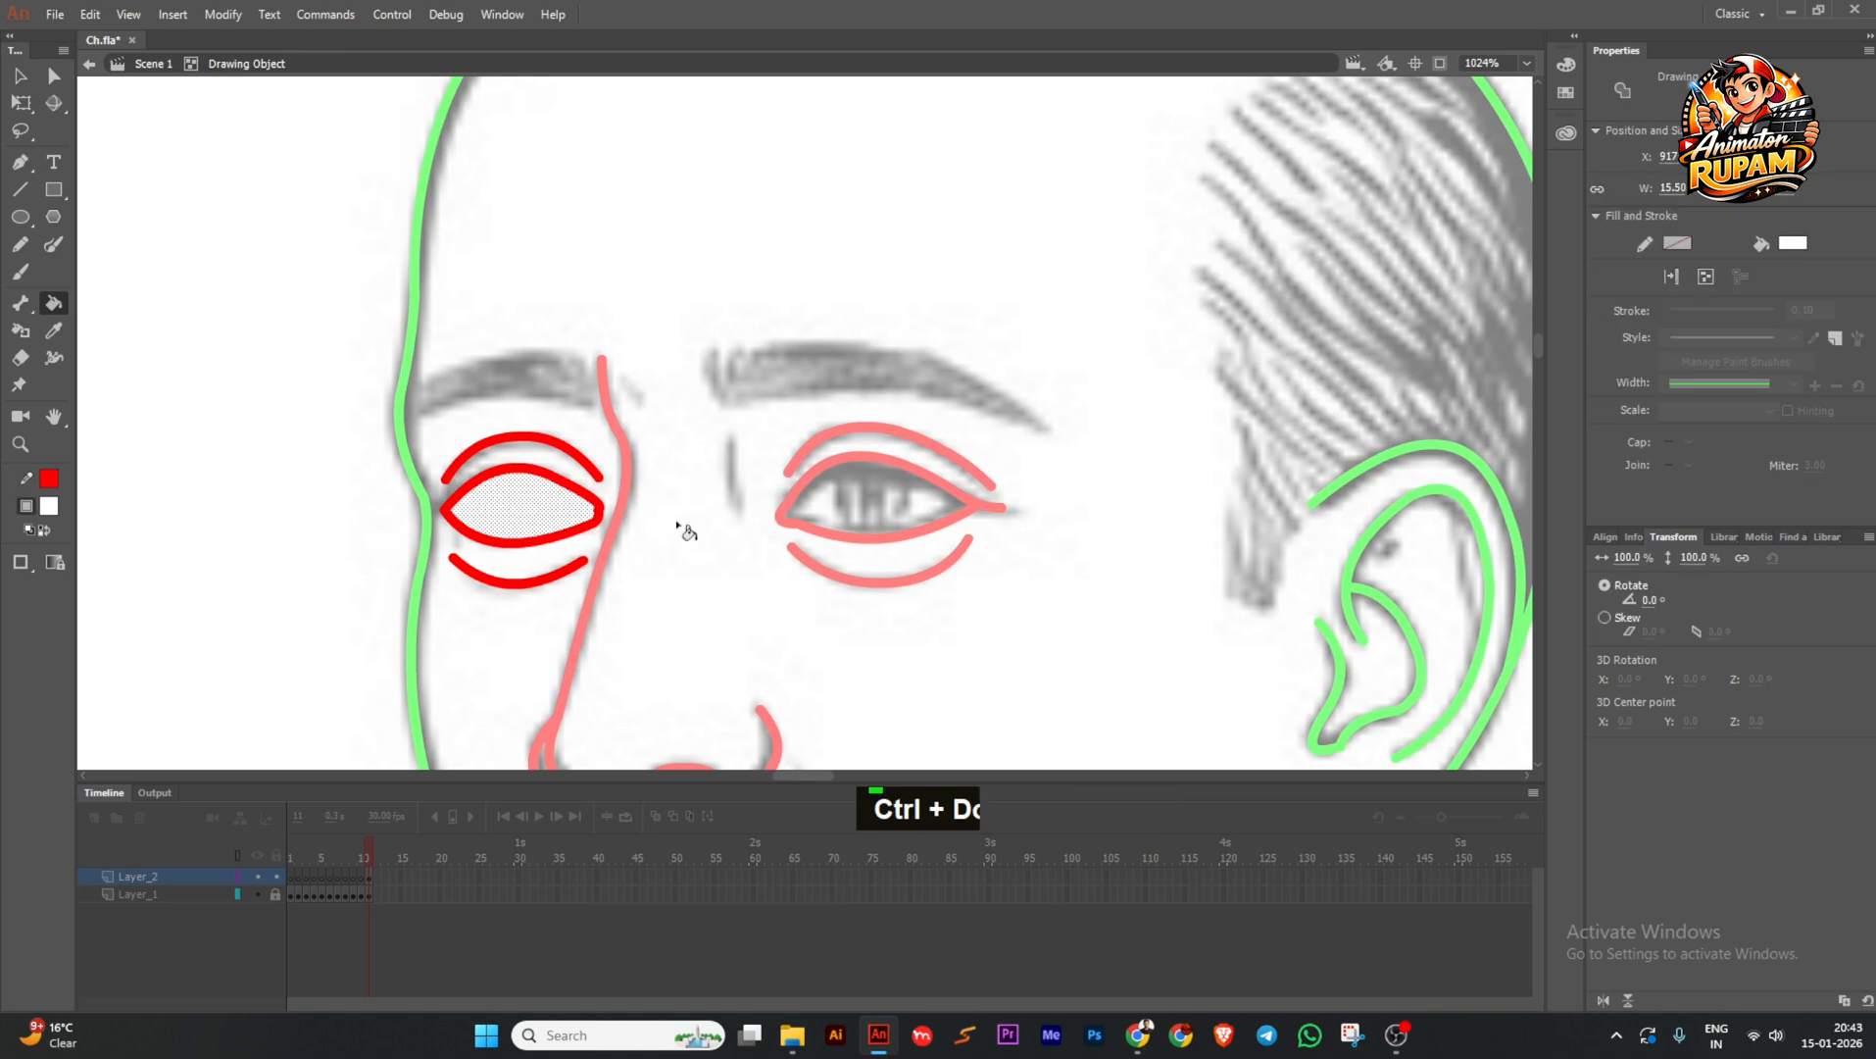
double_click(687, 532, "ctrl")
key("ctrl+s")
scroll(748, 536, "up", 1)
Draw a red circle as a drawing object and fit it onto the right eye as the iris.
left_click(20, 217)
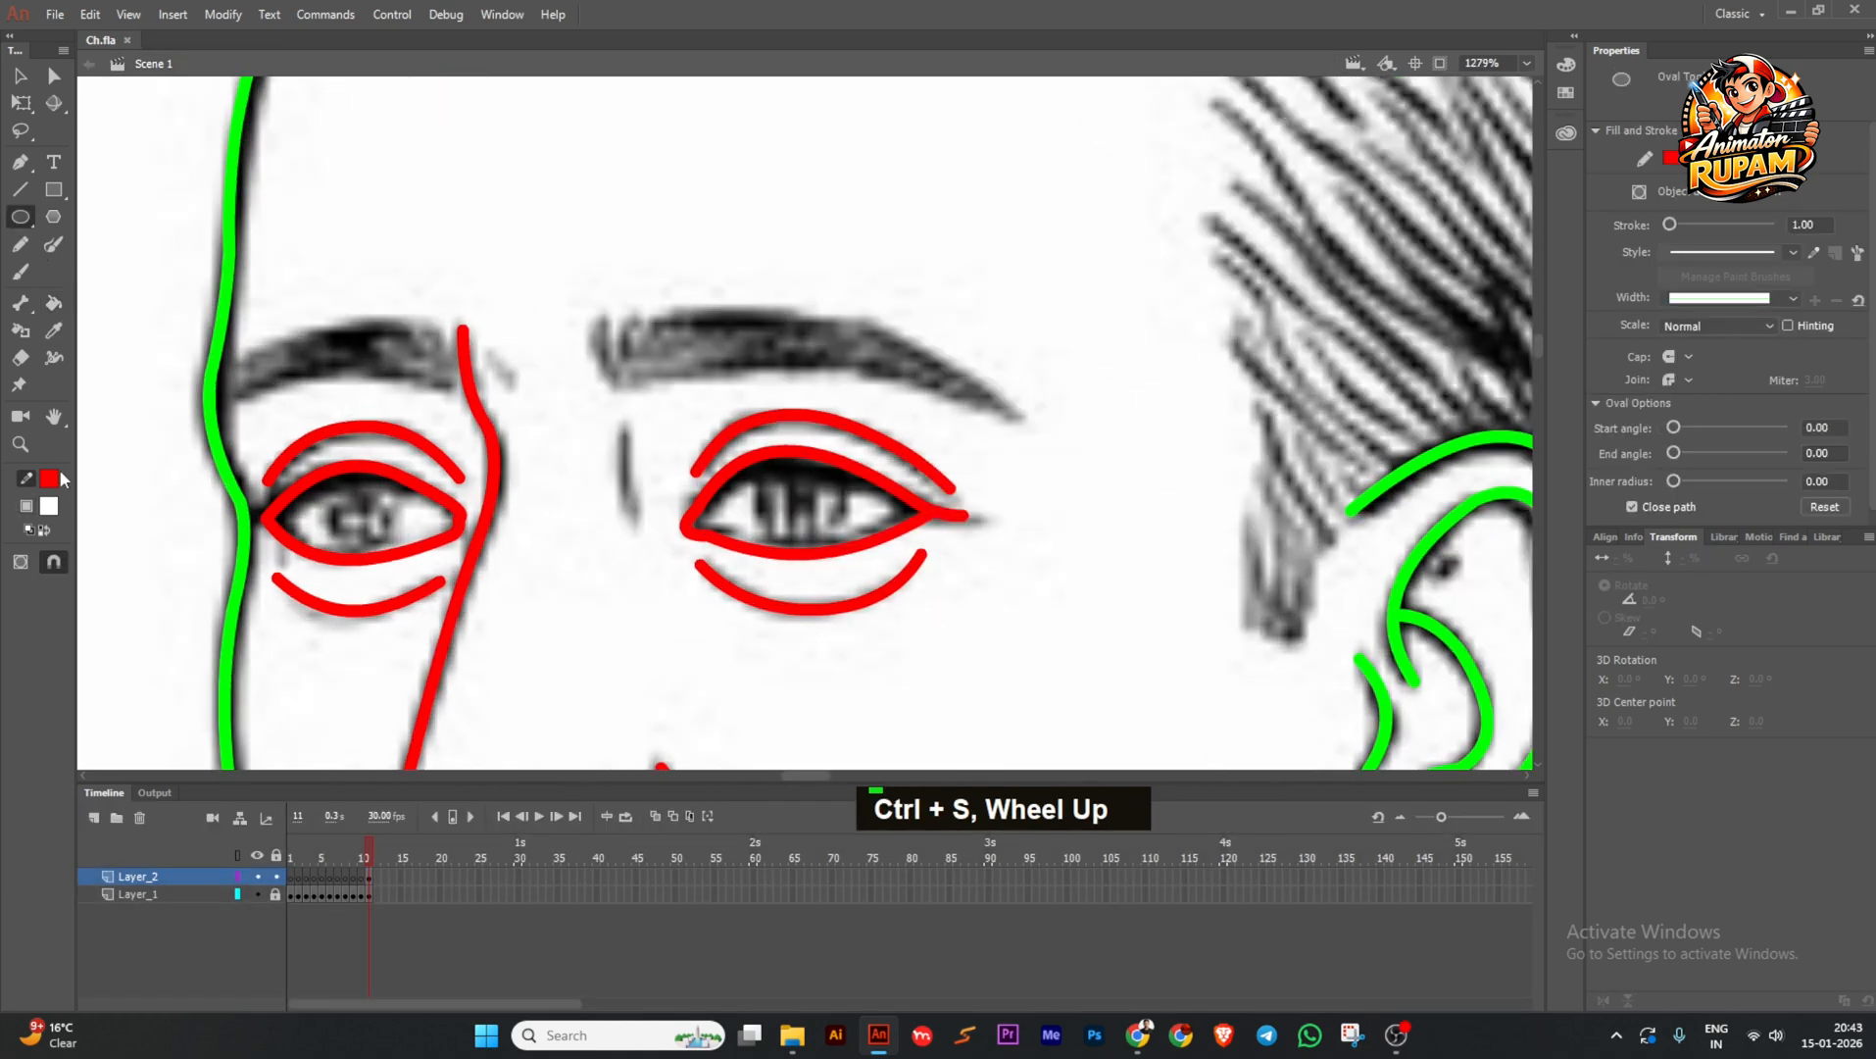
left_click_drag(545, 529, 659, 645, "shift")
double_click(620, 580, "ctrl")
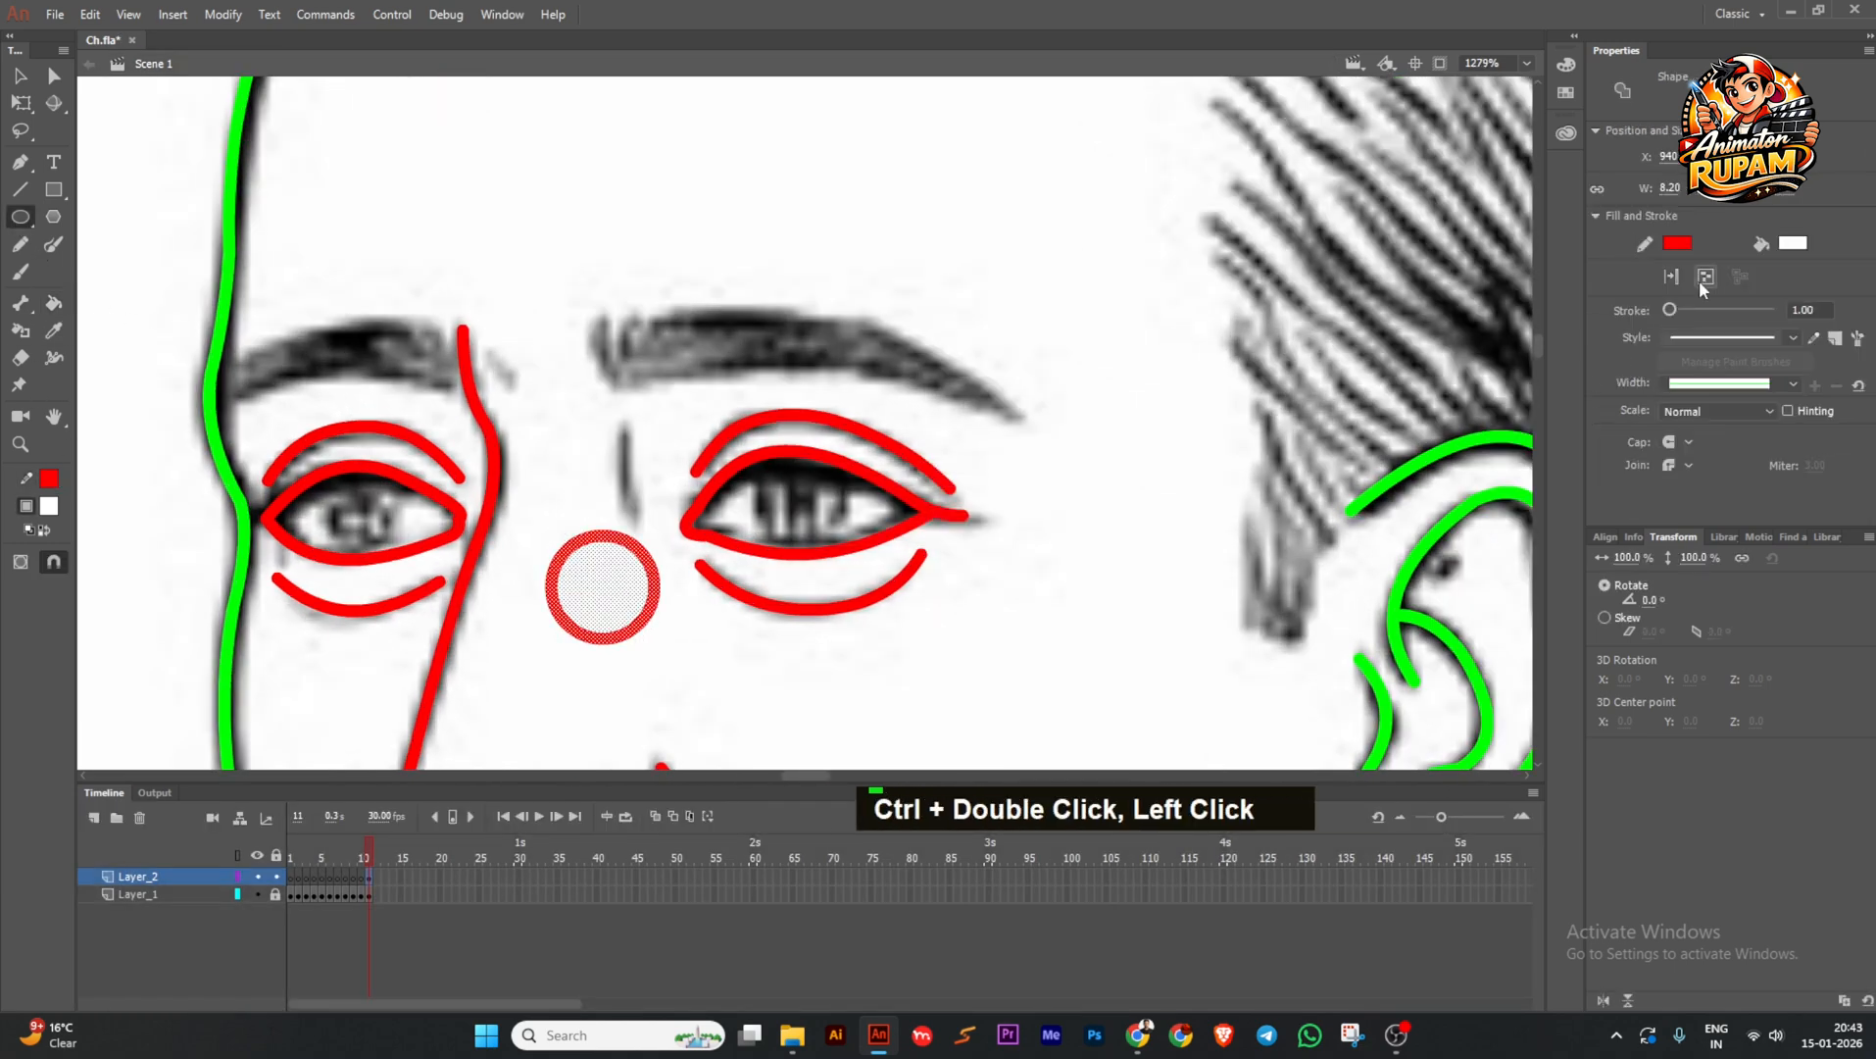
left_click(1703, 283)
left_click(21, 104)
scroll(631, 516, "up", 2)
left_click_drag(678, 538, 663, 551, "shift")
left_click_drag(632, 622, 926, 502)
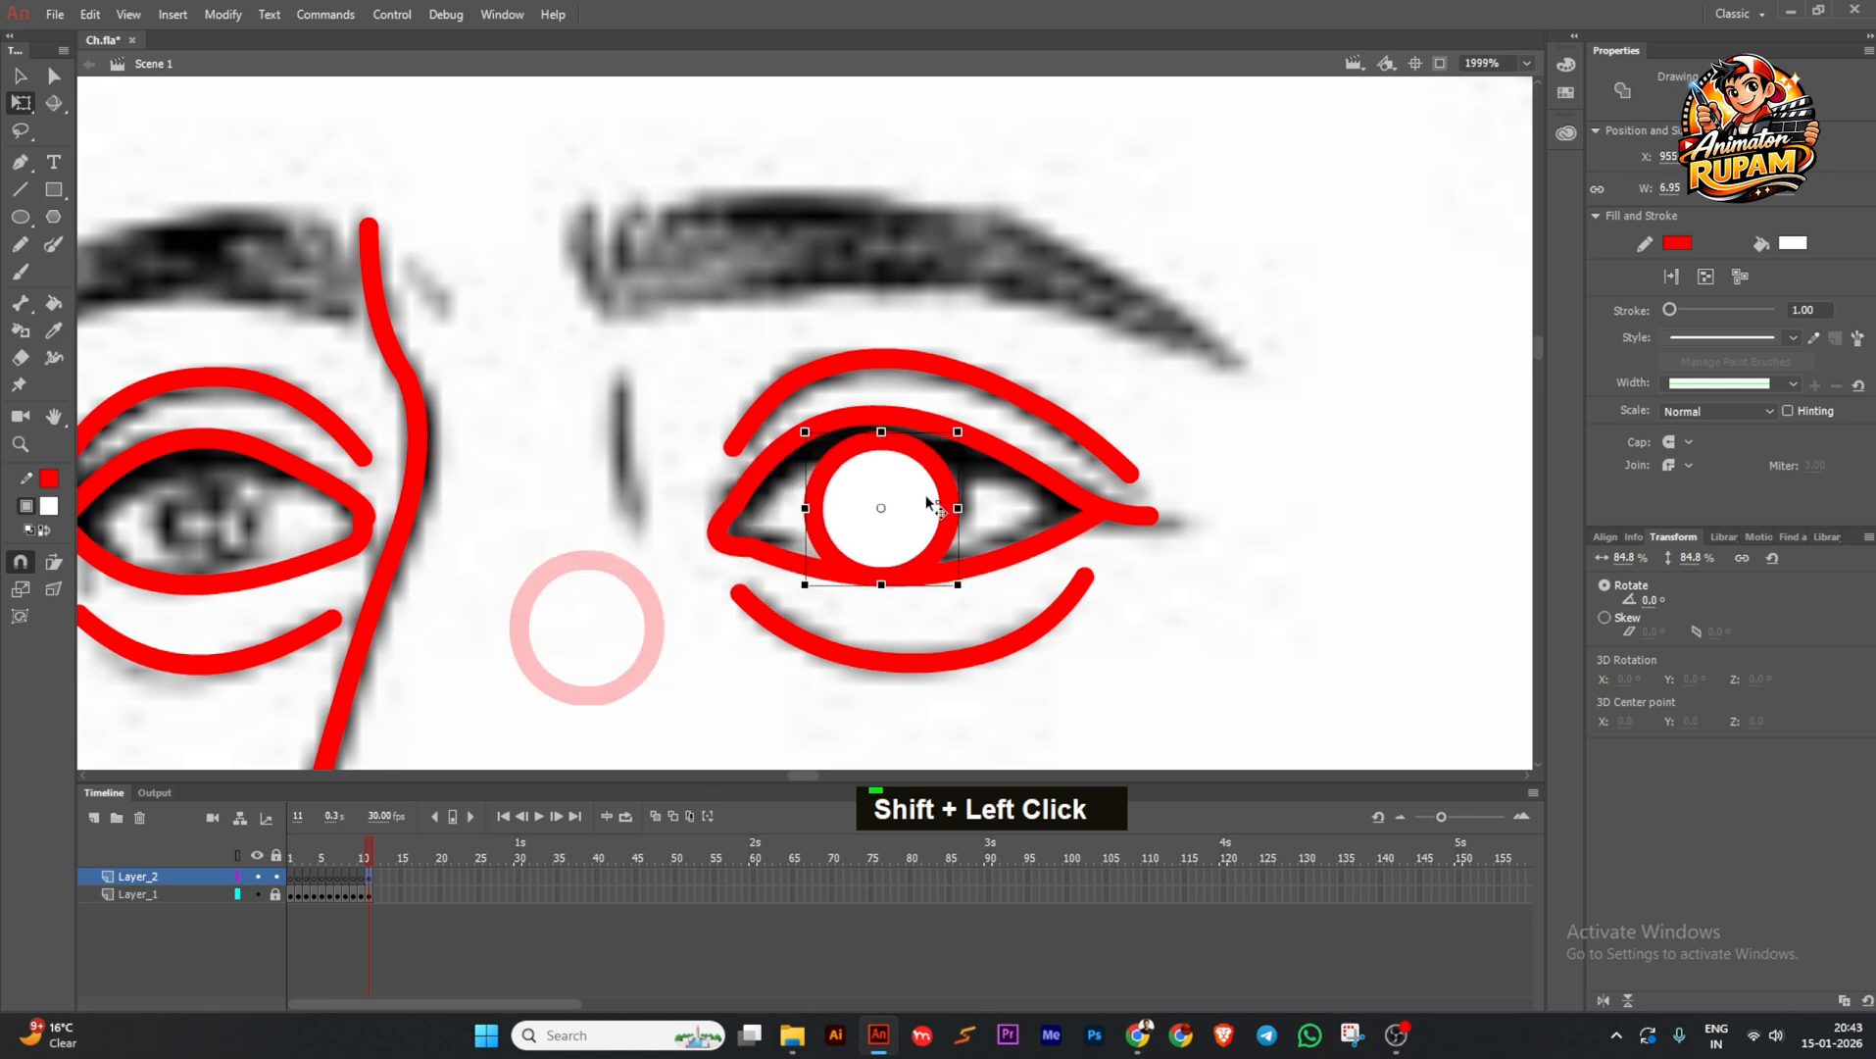
scroll(949, 436, "up", 1, "ctrl")
left_click_drag(942, 414, 948, 403, "shift")
left_click_drag(907, 482, 900, 485)
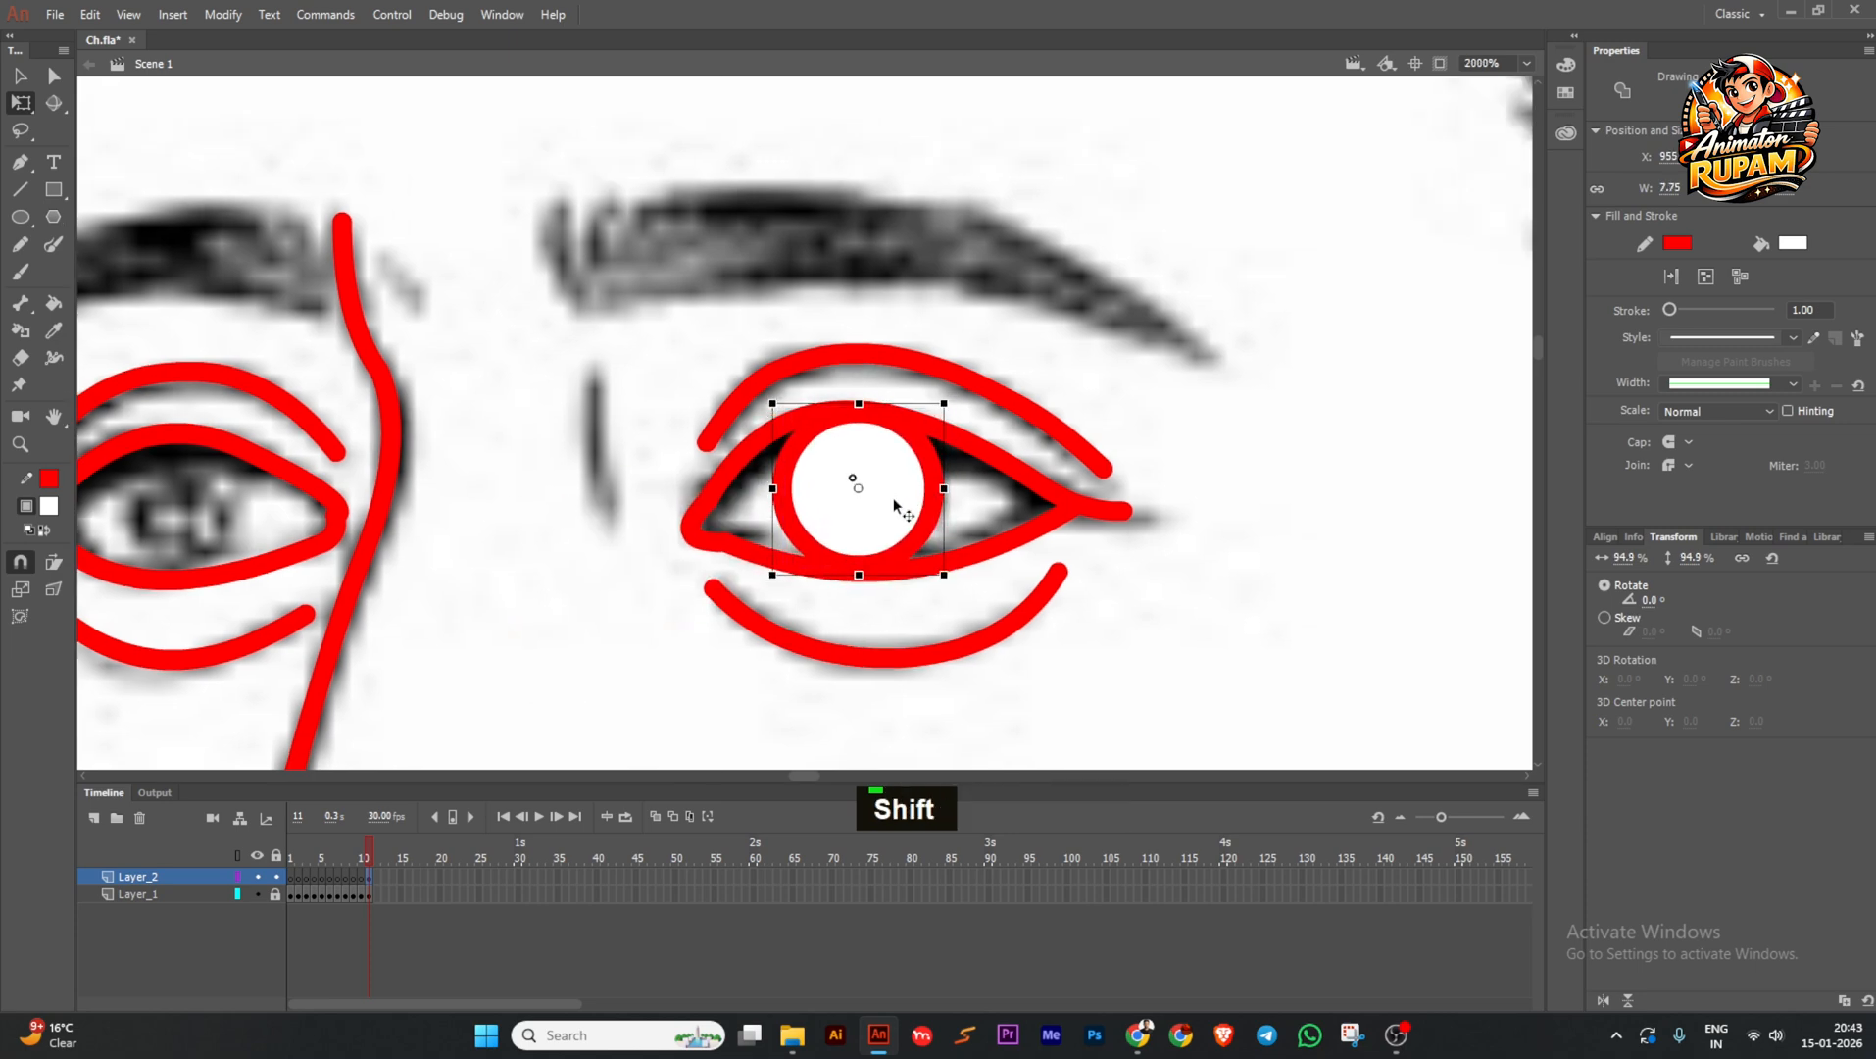
Give the iris circle a dark grey fill and save.
left_click(49, 506)
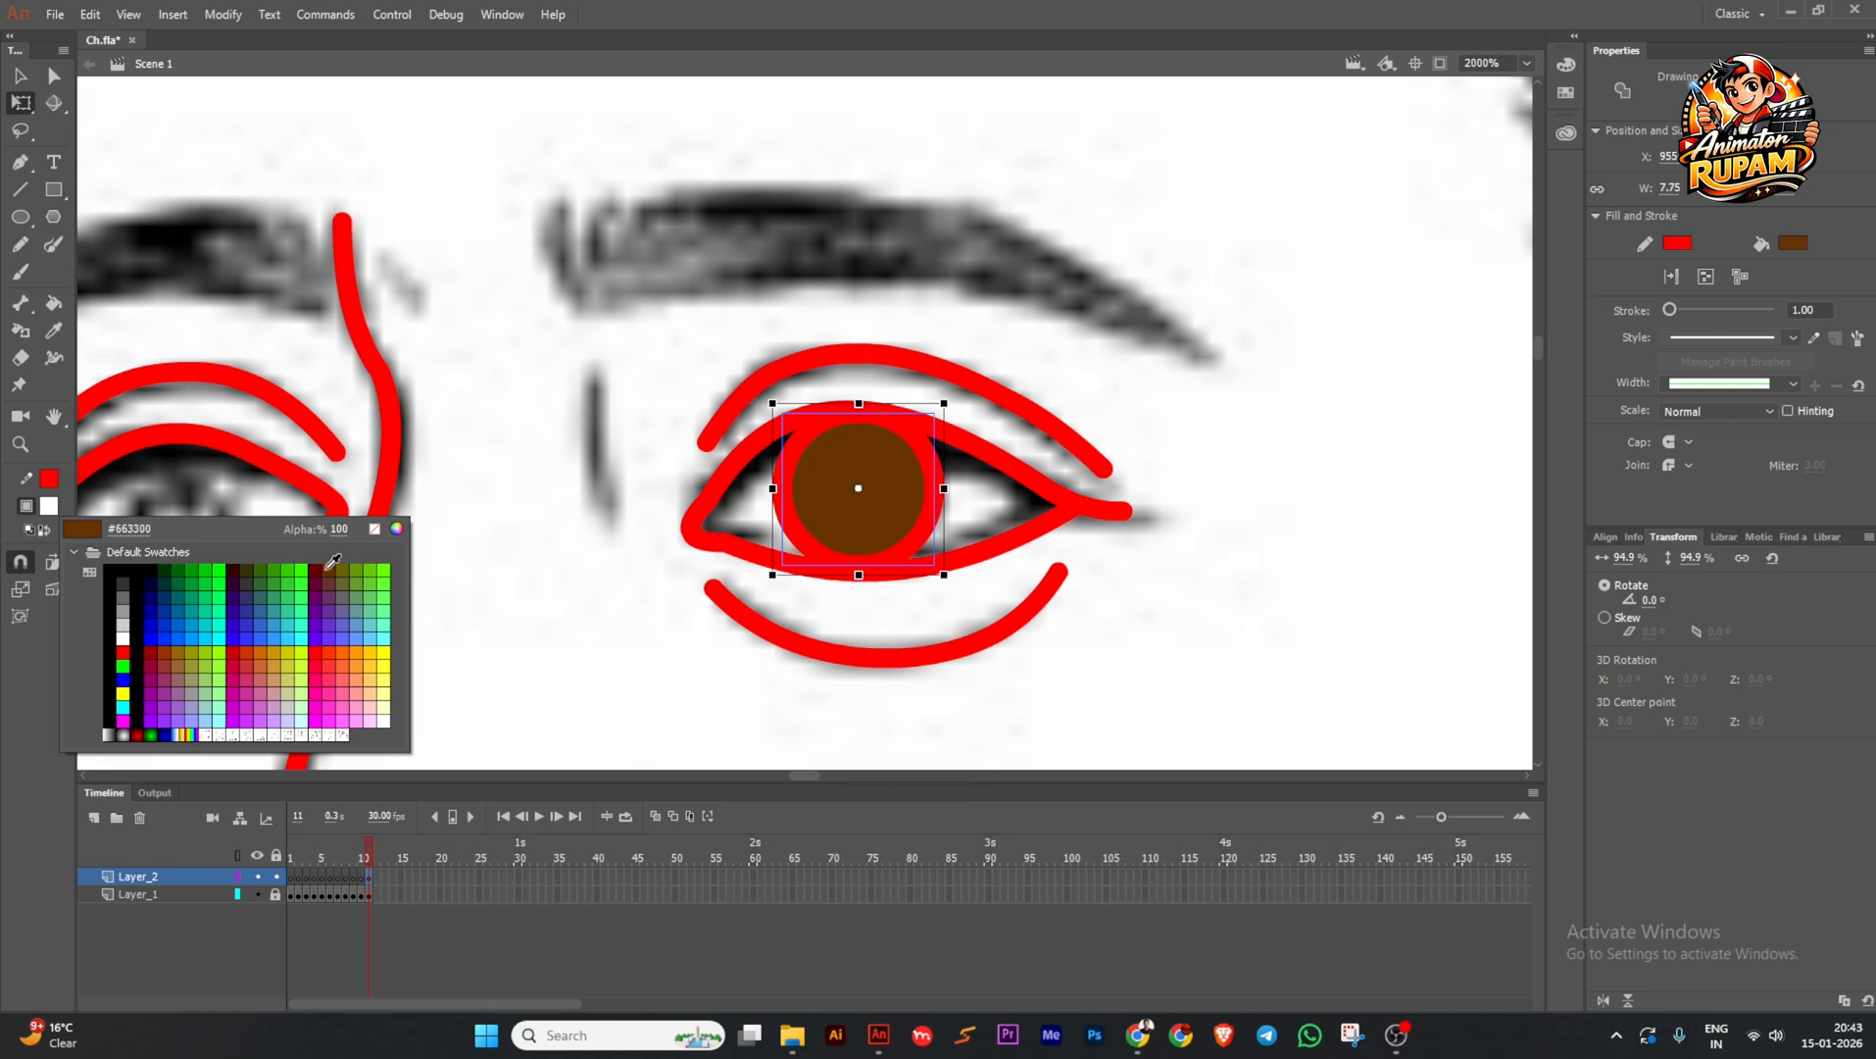
left_click(122, 583)
left_click(649, 542)
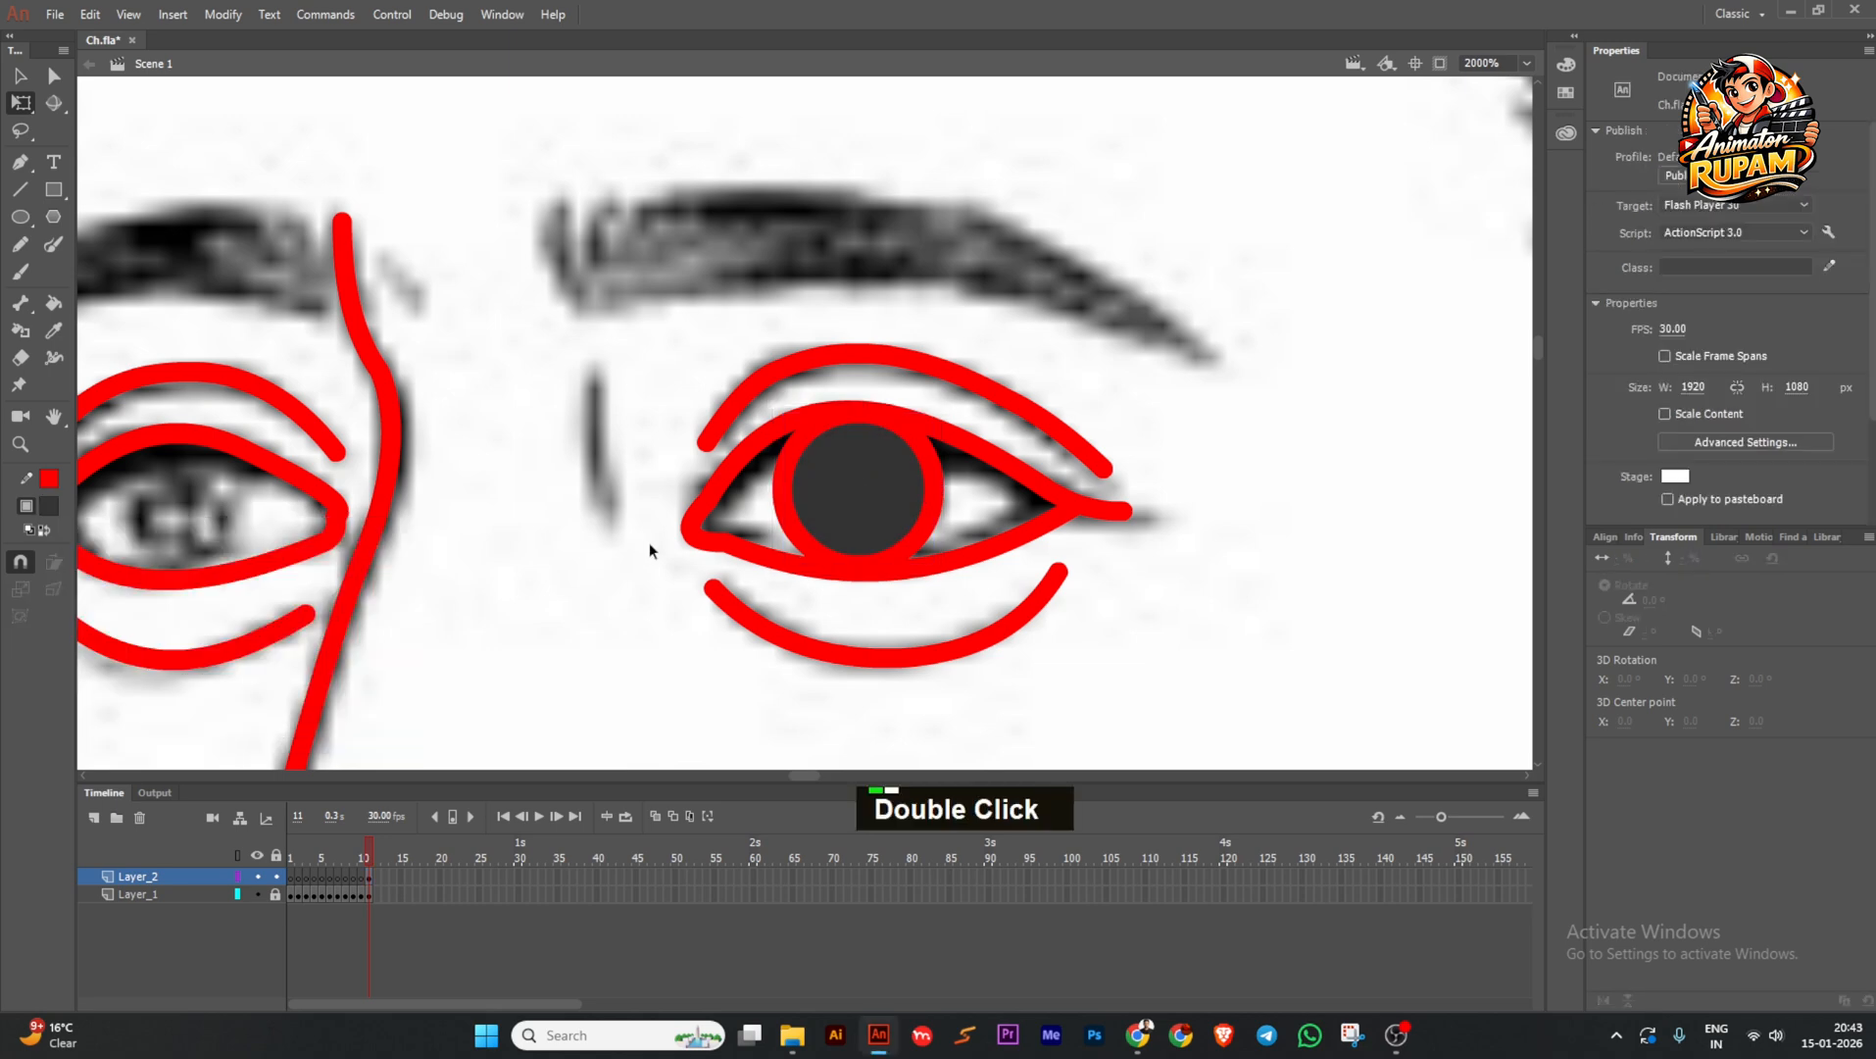
key("ctrl+s")
scroll(687, 542, "down", 3, "ctrl")
scroll(715, 542, "up", 2, "ctrl")
Duplicate the iris into a smaller circle inside it and delete the copy's red outline.
left_click(764, 541)
left_click_drag(763, 541, 598, 632, "alt")
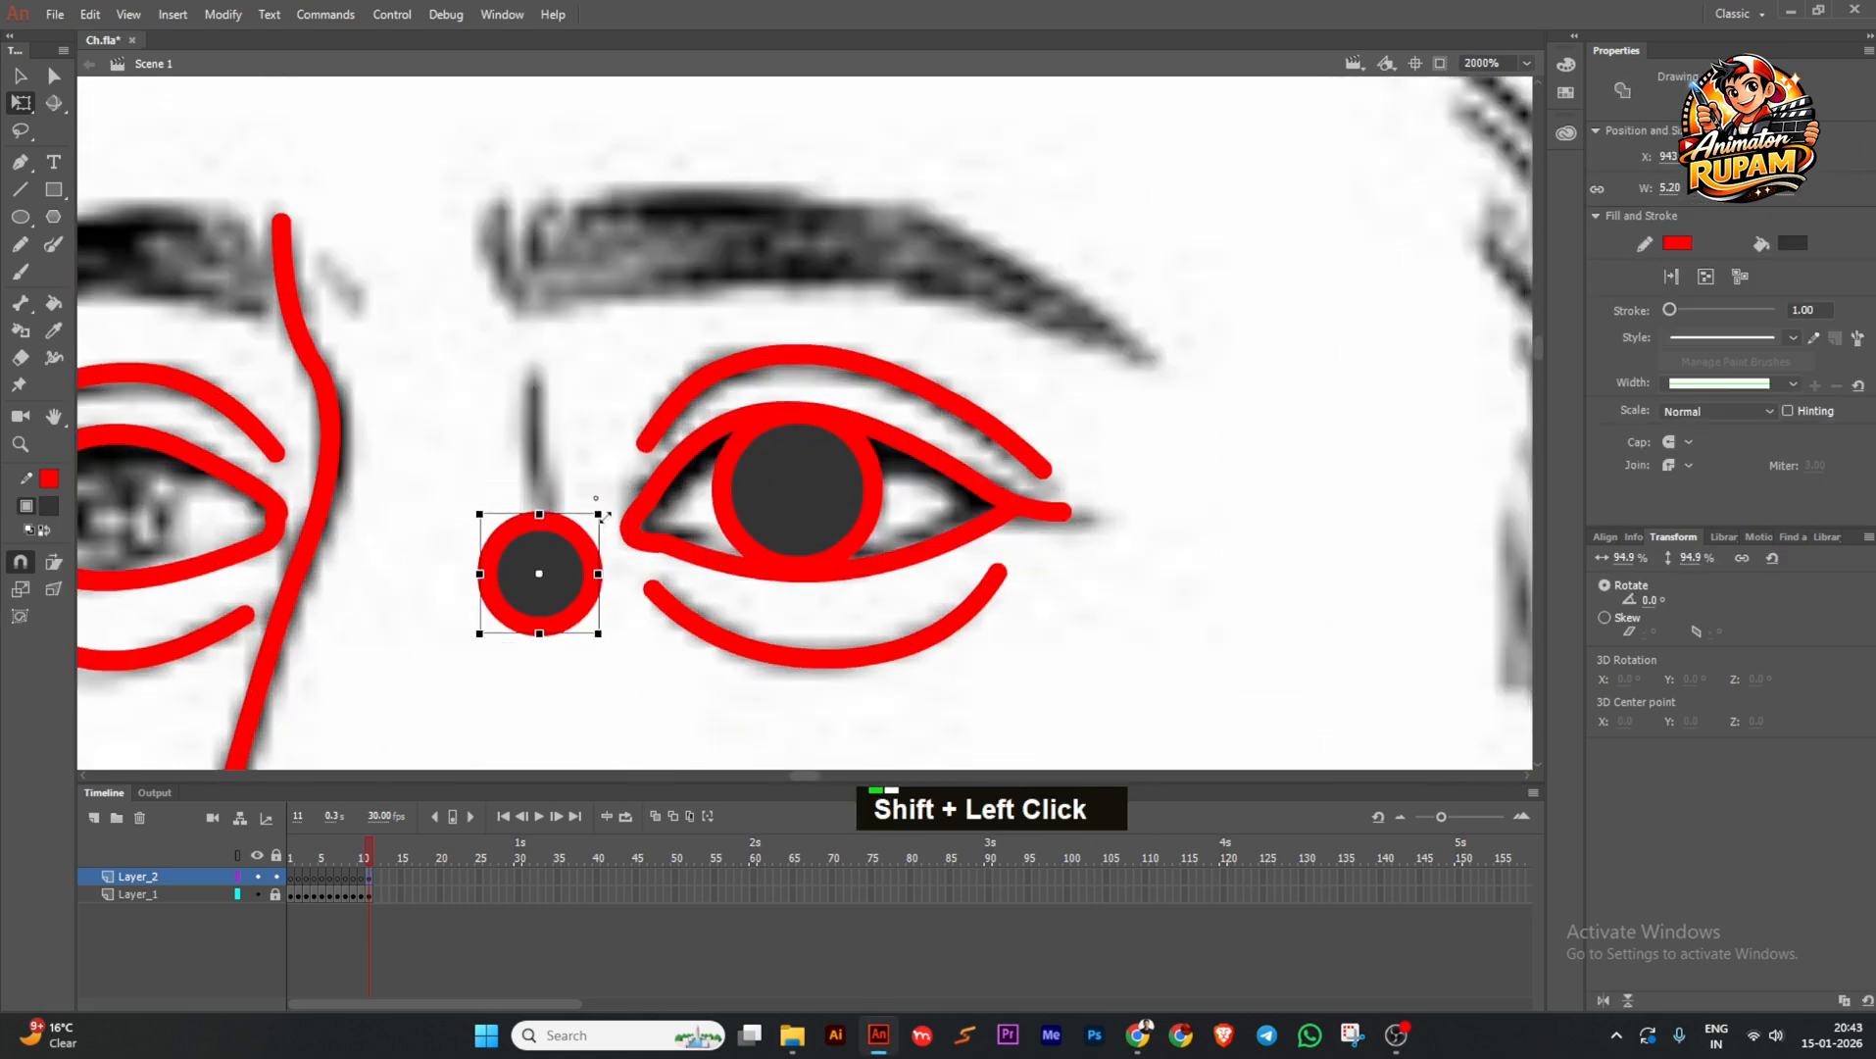
left_click_drag(561, 572, 814, 494)
double_click(815, 494)
left_click(830, 522)
key("Delete")
double_click(912, 519)
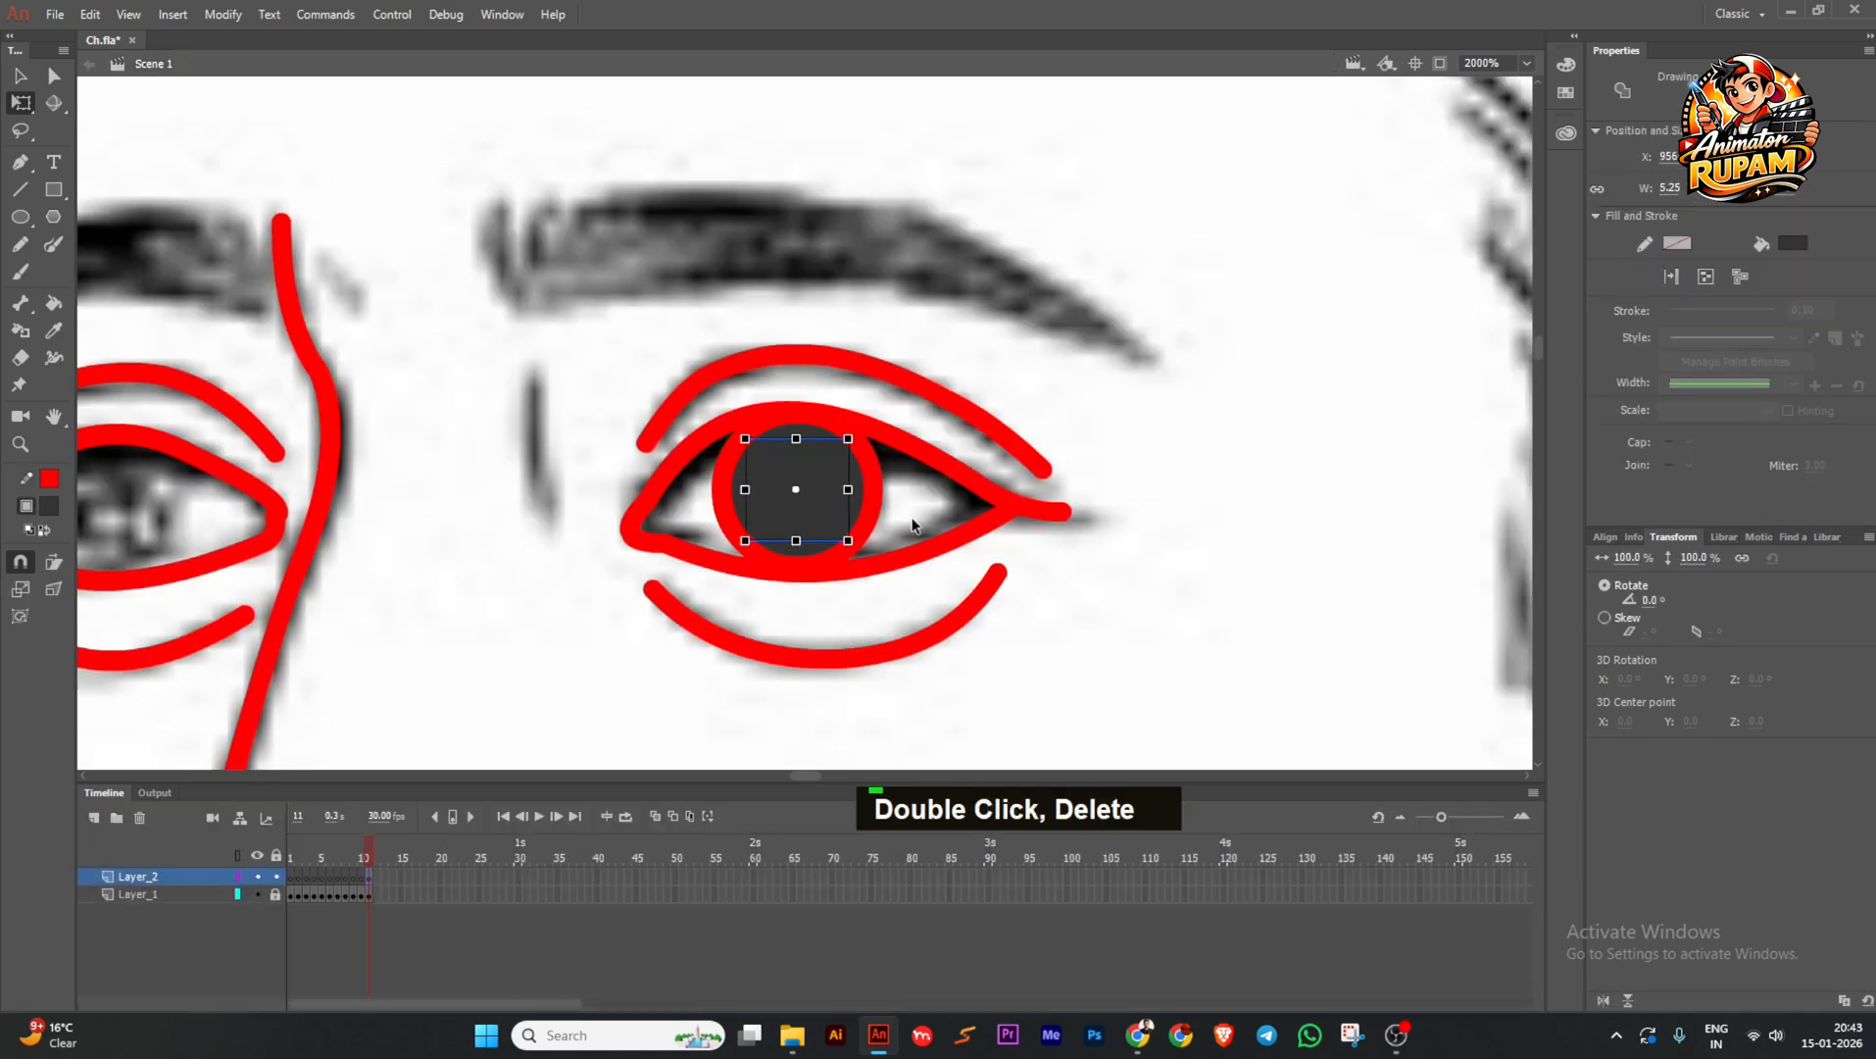
Set the inner circle's fill to near-black #1D1D1D and shrink it slightly as the pupil.
left_click(48, 506)
left_click(399, 529)
left_click_drag(982, 583, 991, 604)
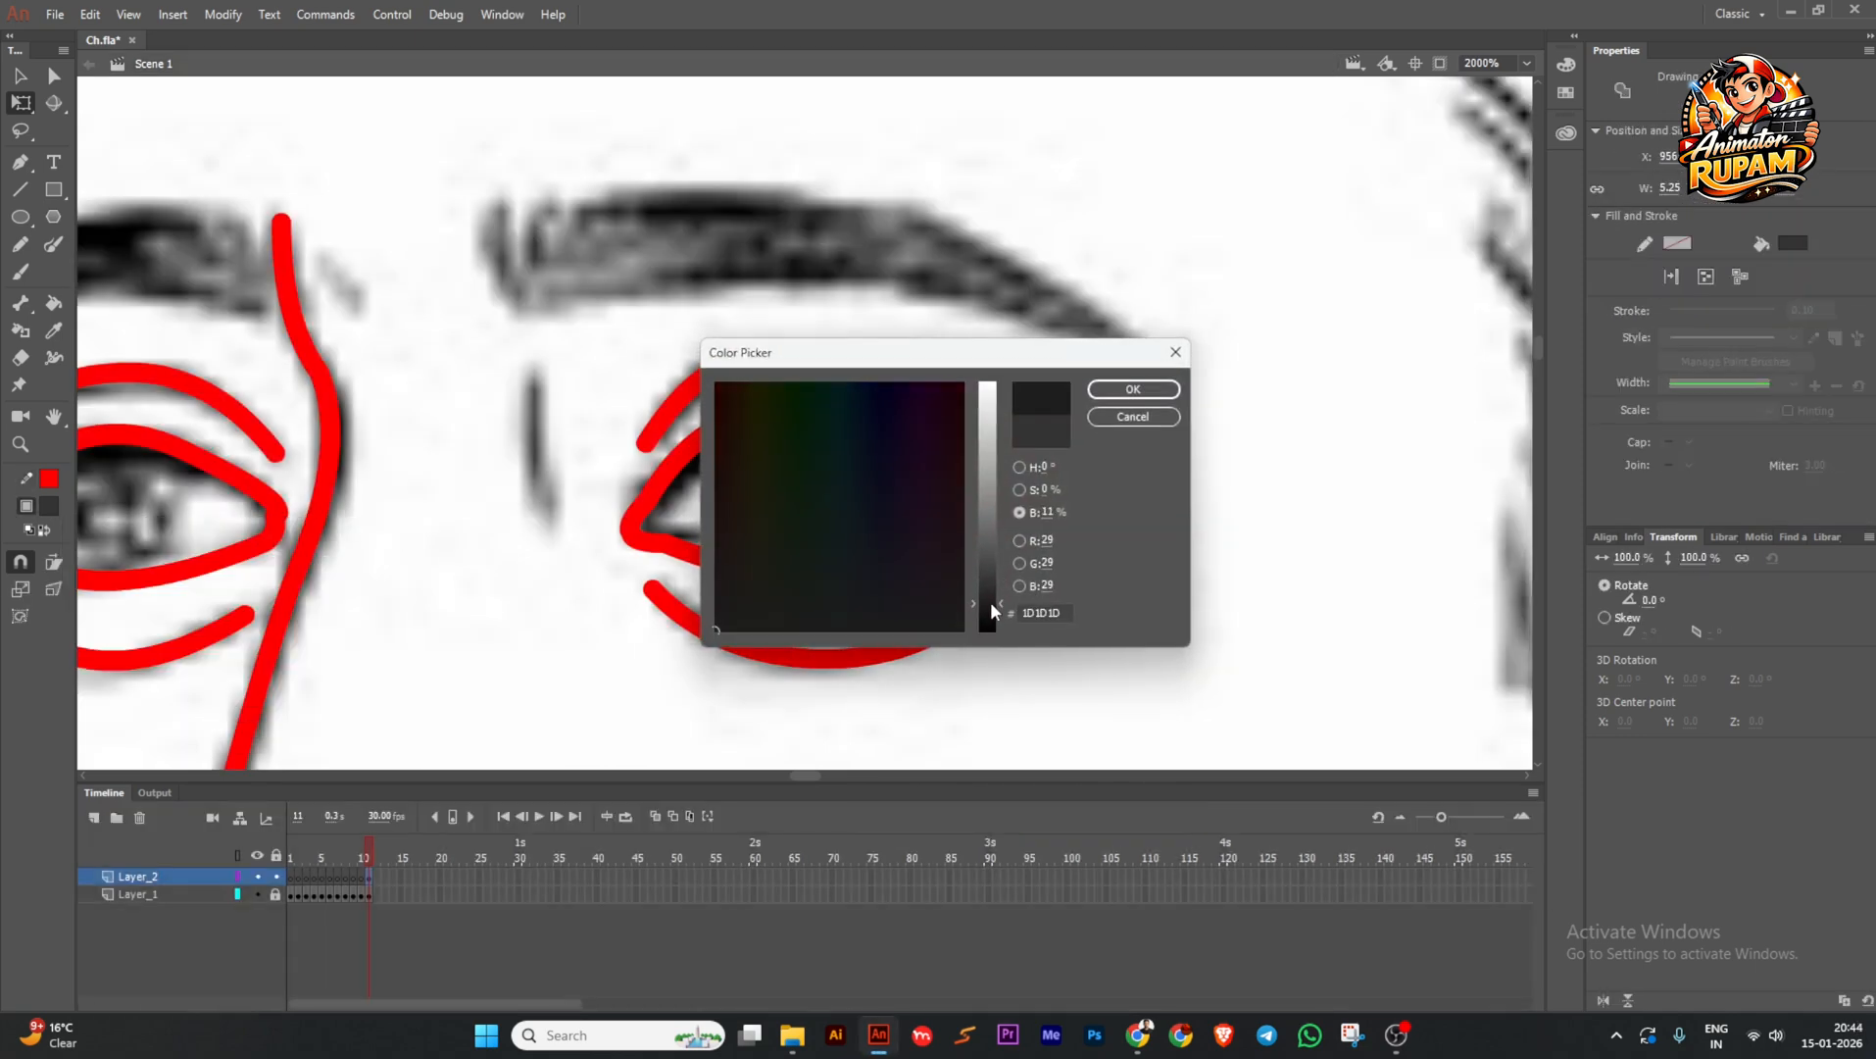
left_click(1129, 396)
left_click(1123, 403)
scroll(802, 507, "up", 1)
left_click(801, 490)
scroll(802, 490, "up", 2)
left_click_drag(851, 505, 846, 501, "shift")
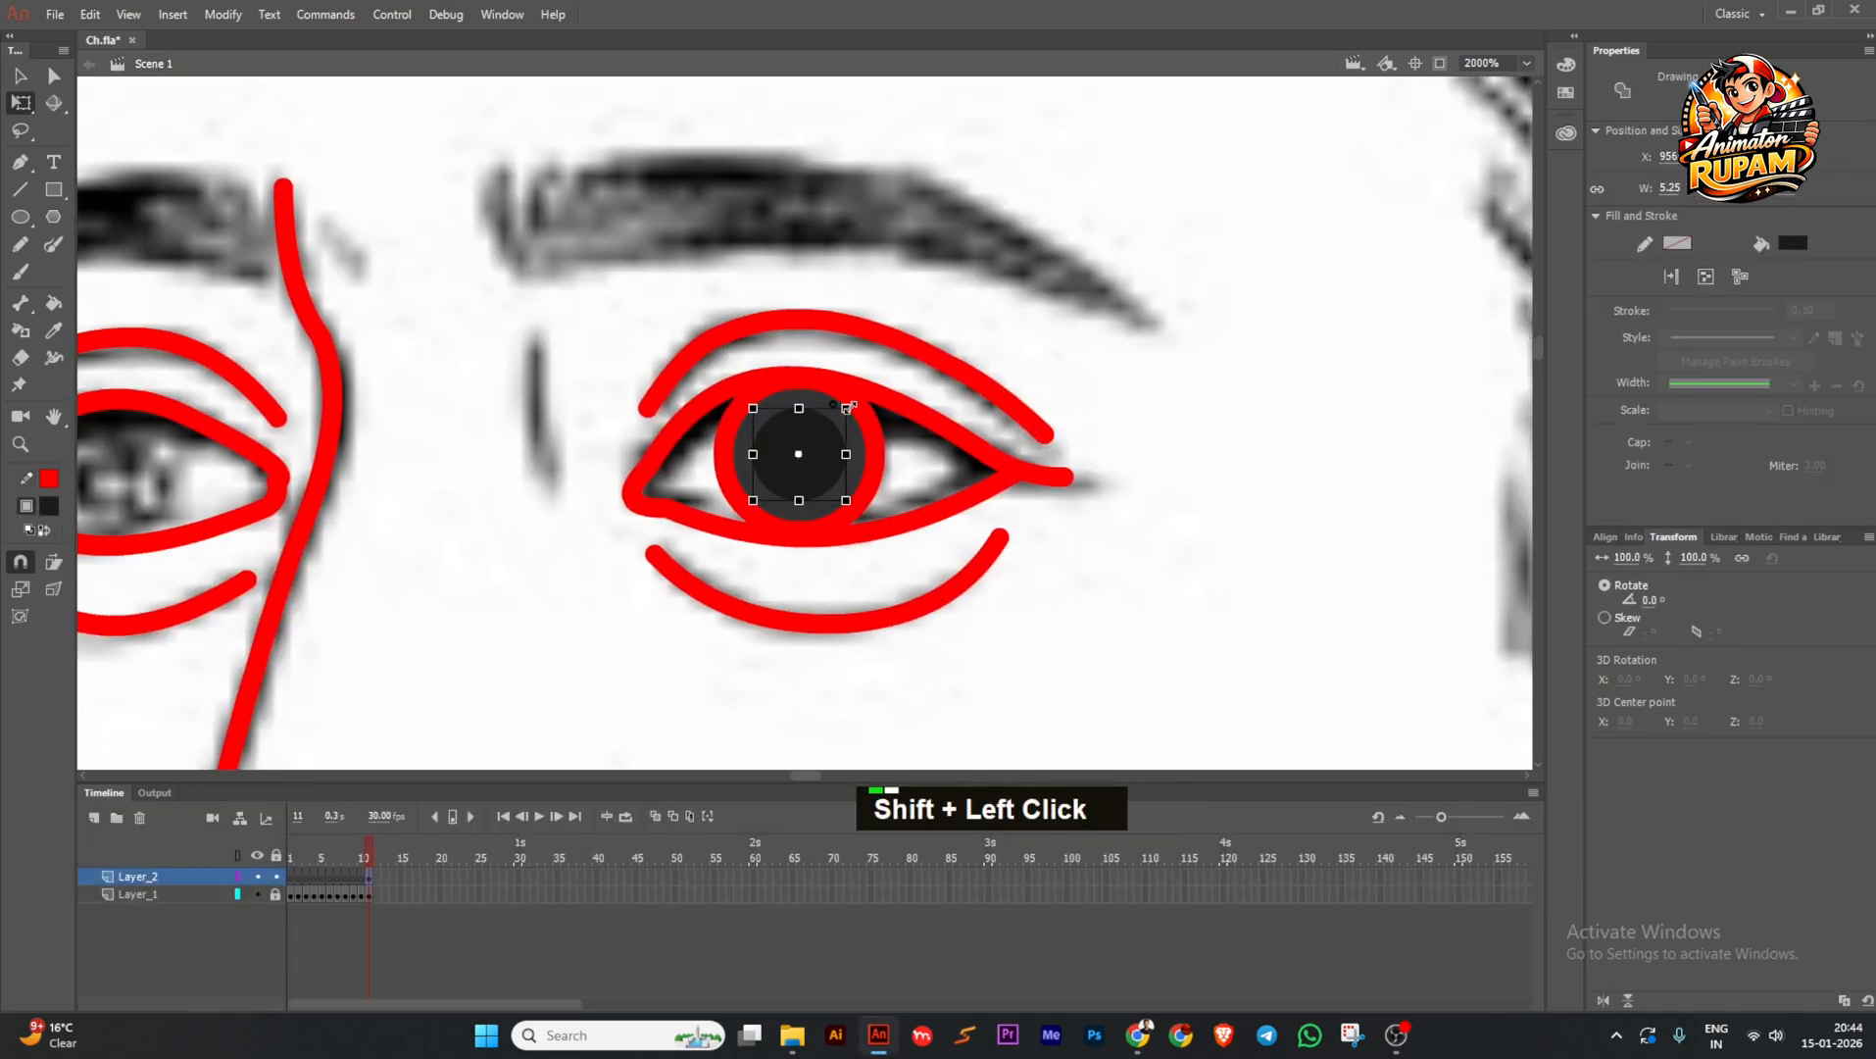
Add a small white highlight circle and group it with the dark pupil.
left_click(788, 465, "alt")
left_click(47, 504)
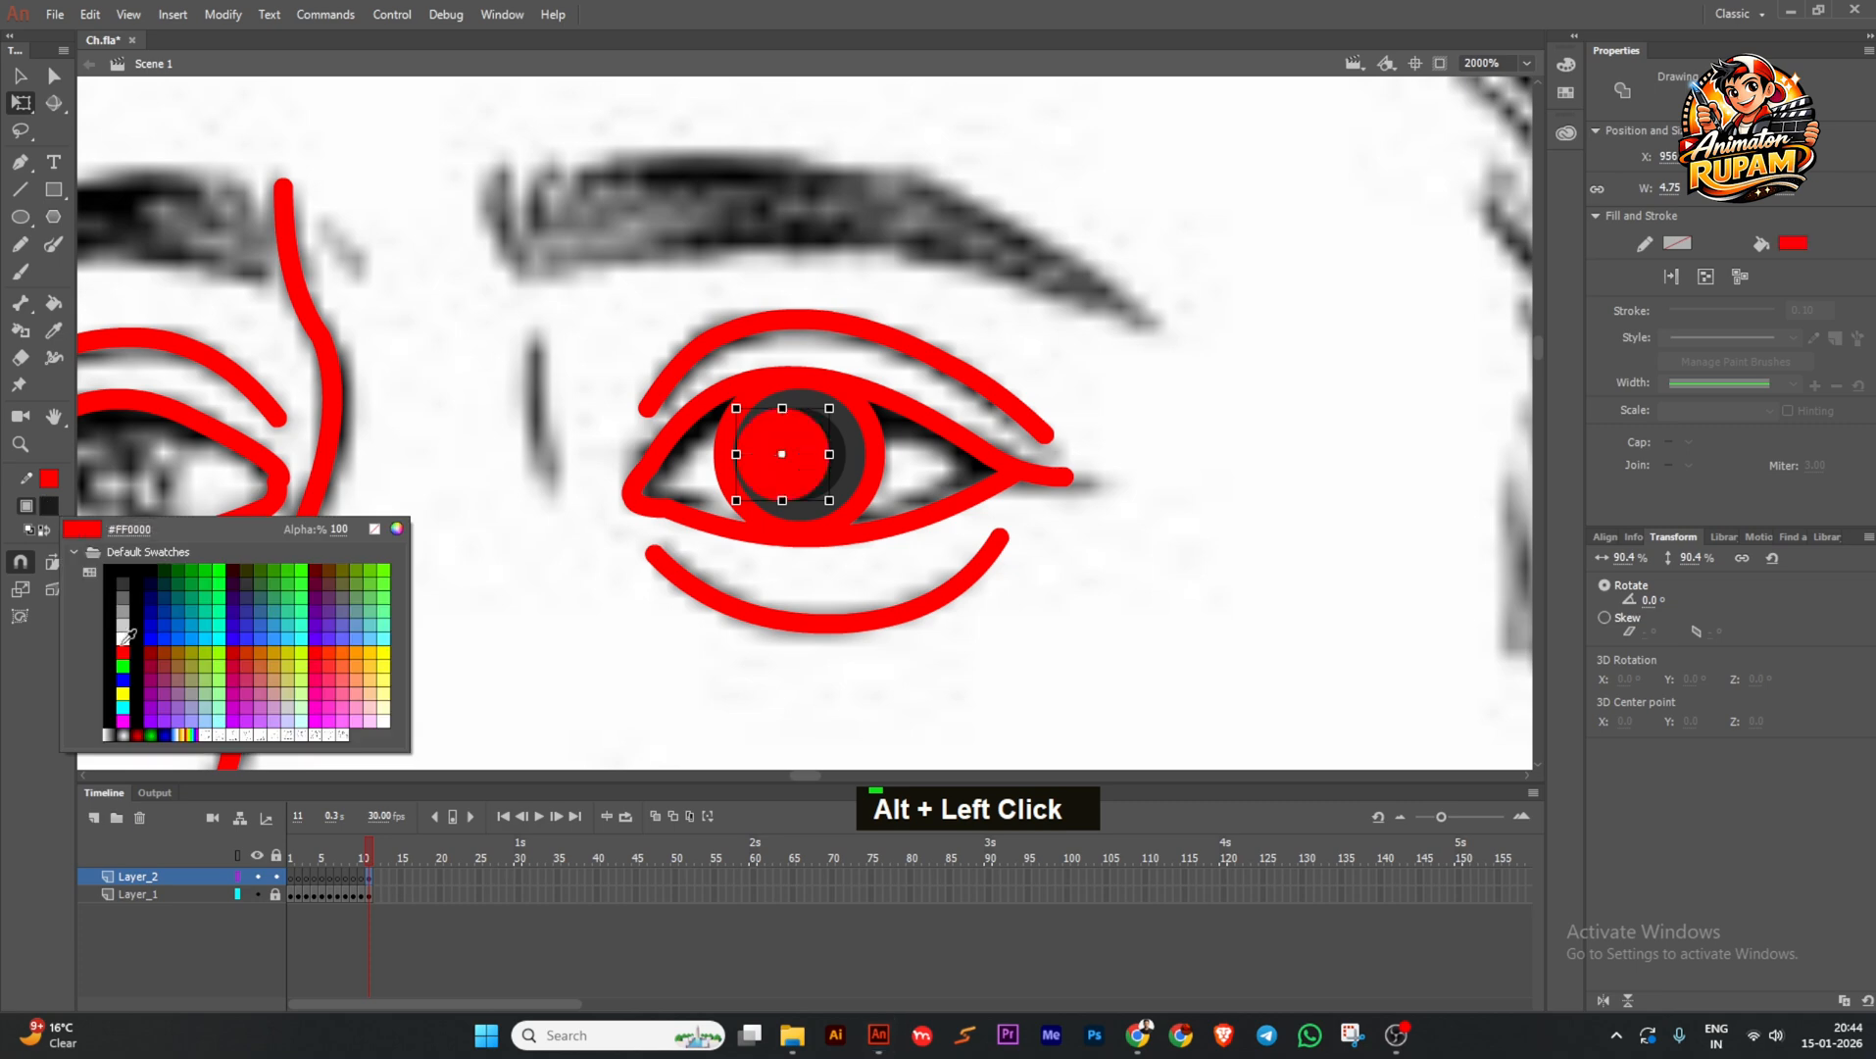
left_click(119, 638)
left_click_drag(833, 405, 812, 425, "shift")
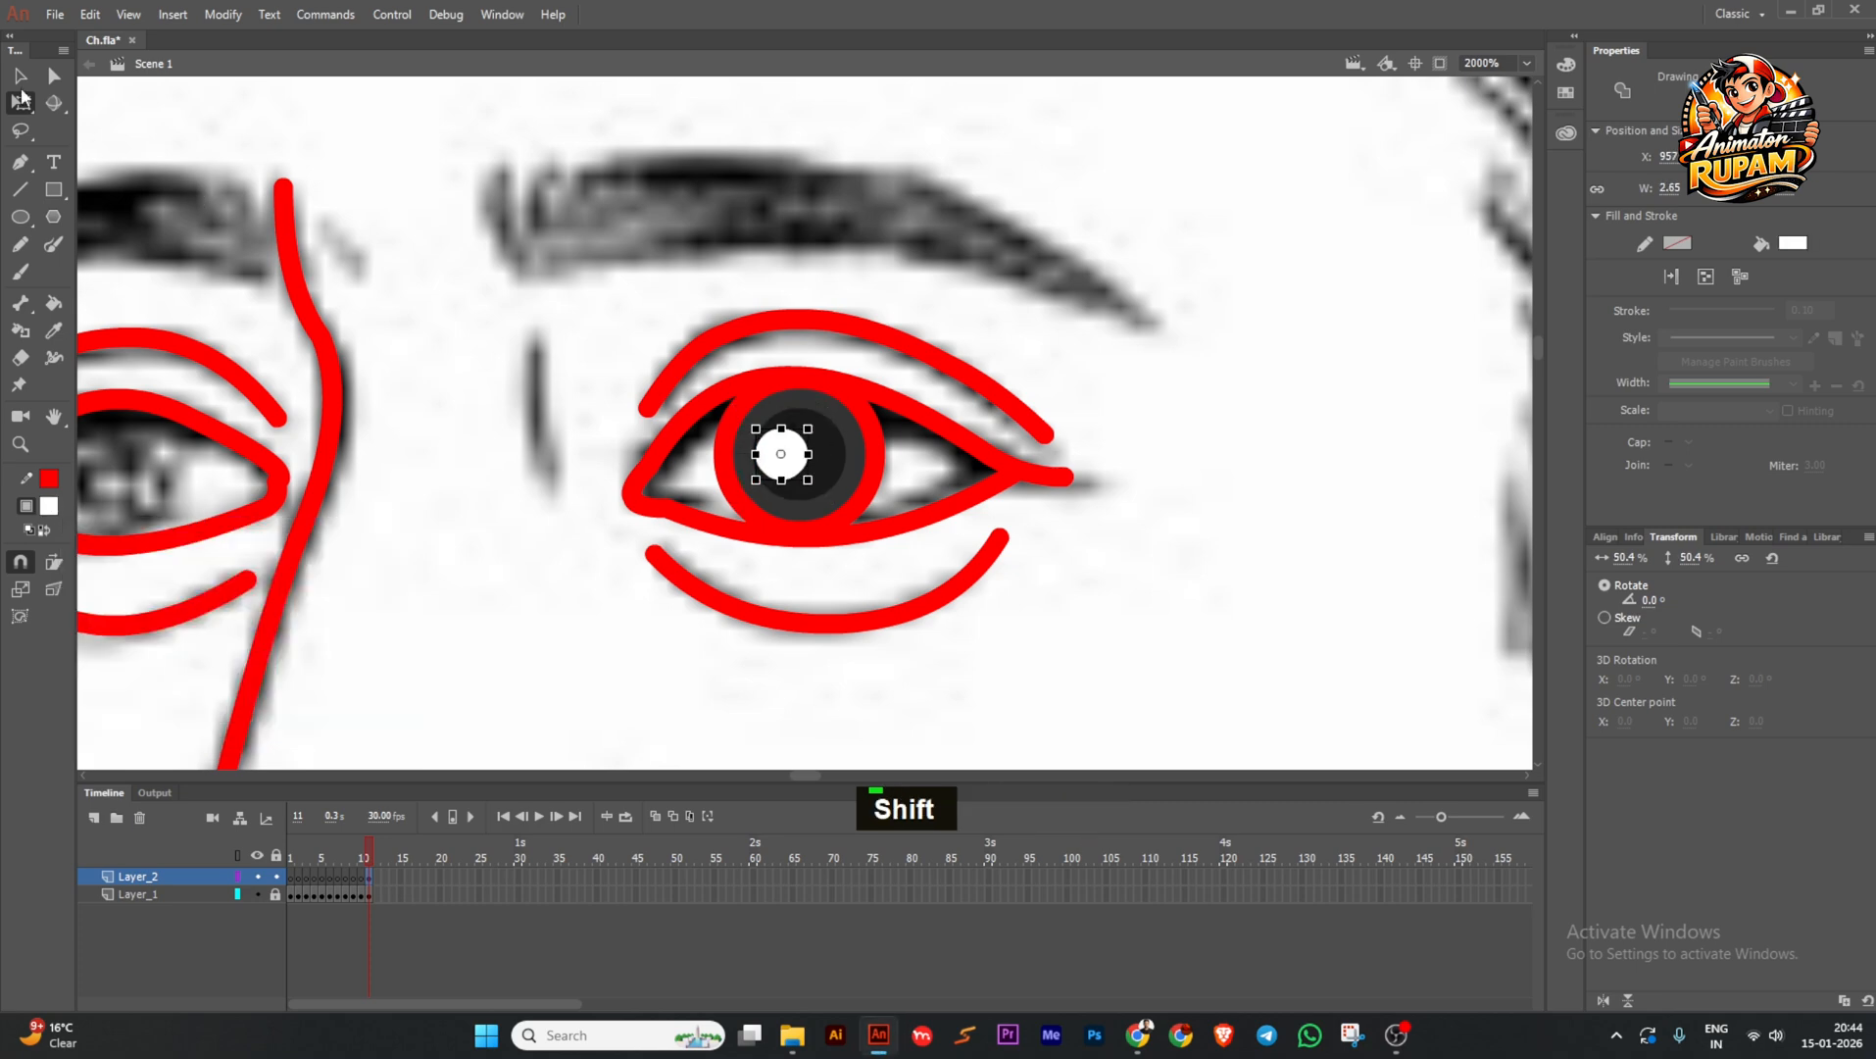
left_click(20, 75)
scroll(811, 464, "up", 1)
left_click(825, 490, "shift")
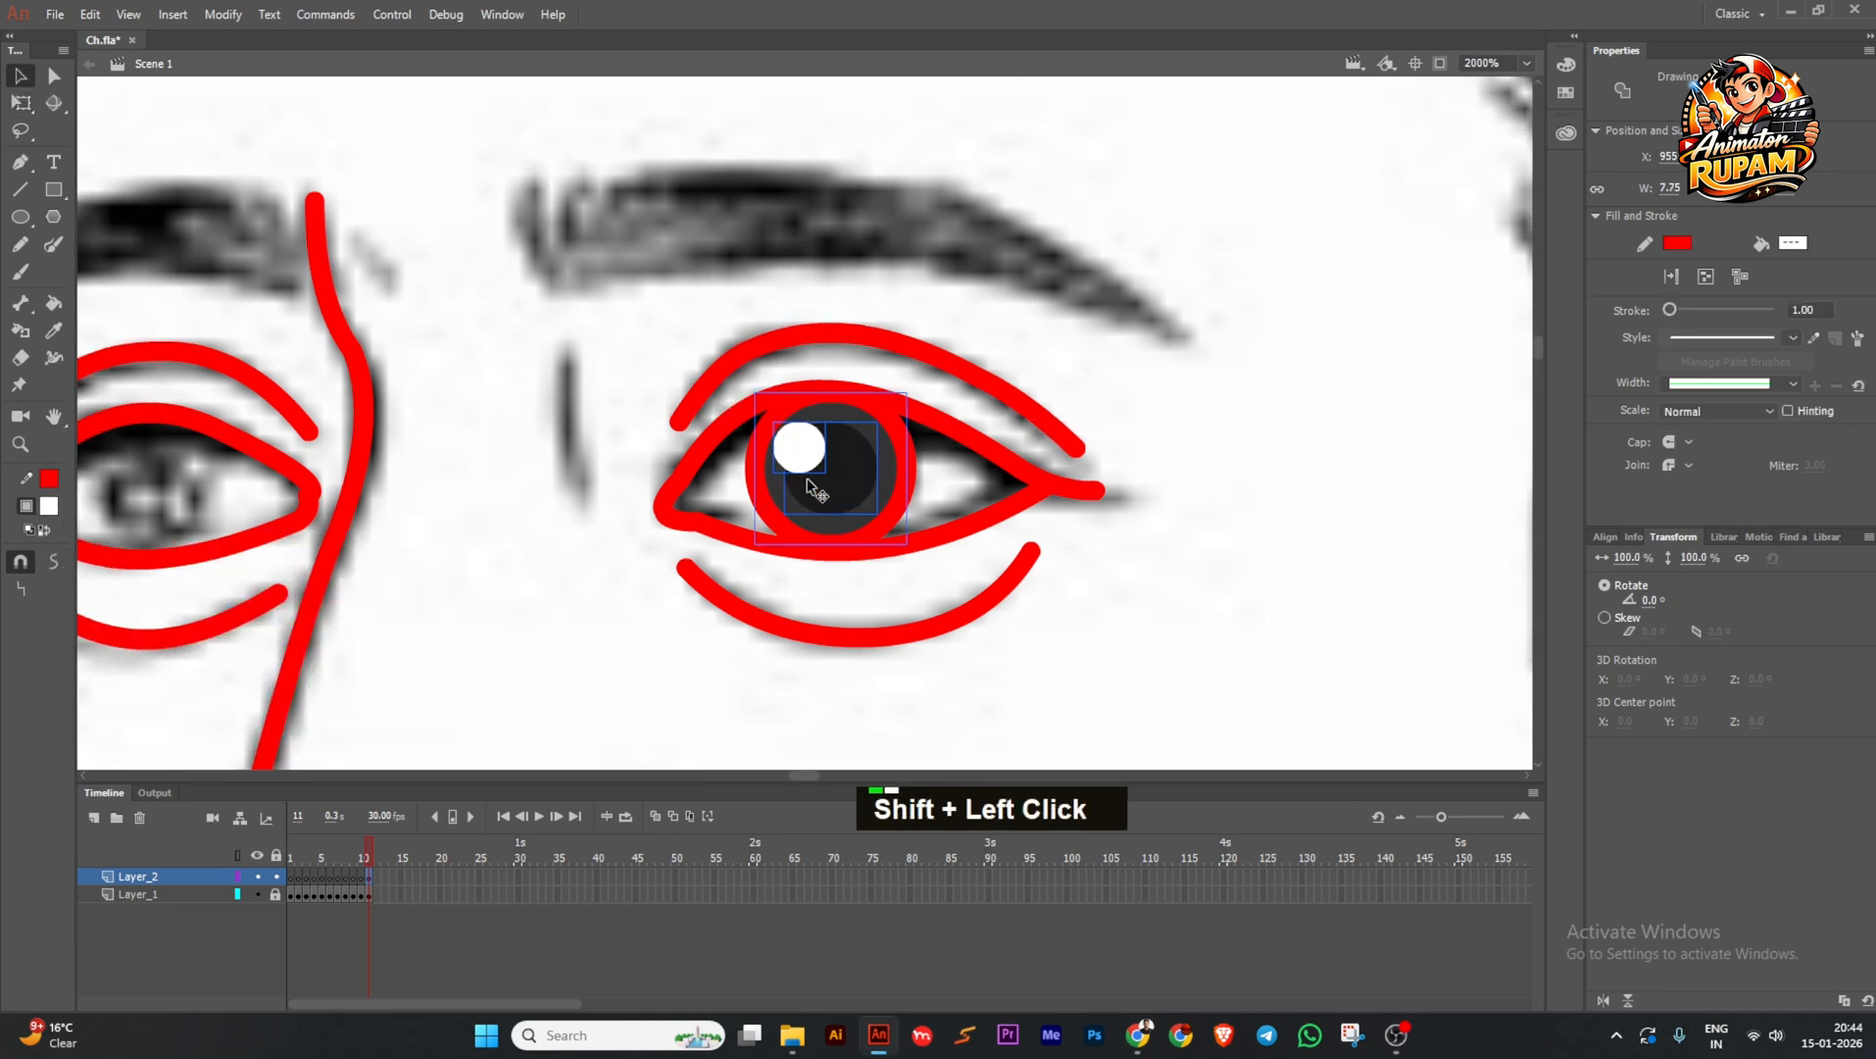
key("ctrl+g")
Delete the red ring around the iris inside the group.
double_click(835, 494)
scroll(806, 510, "down", 1)
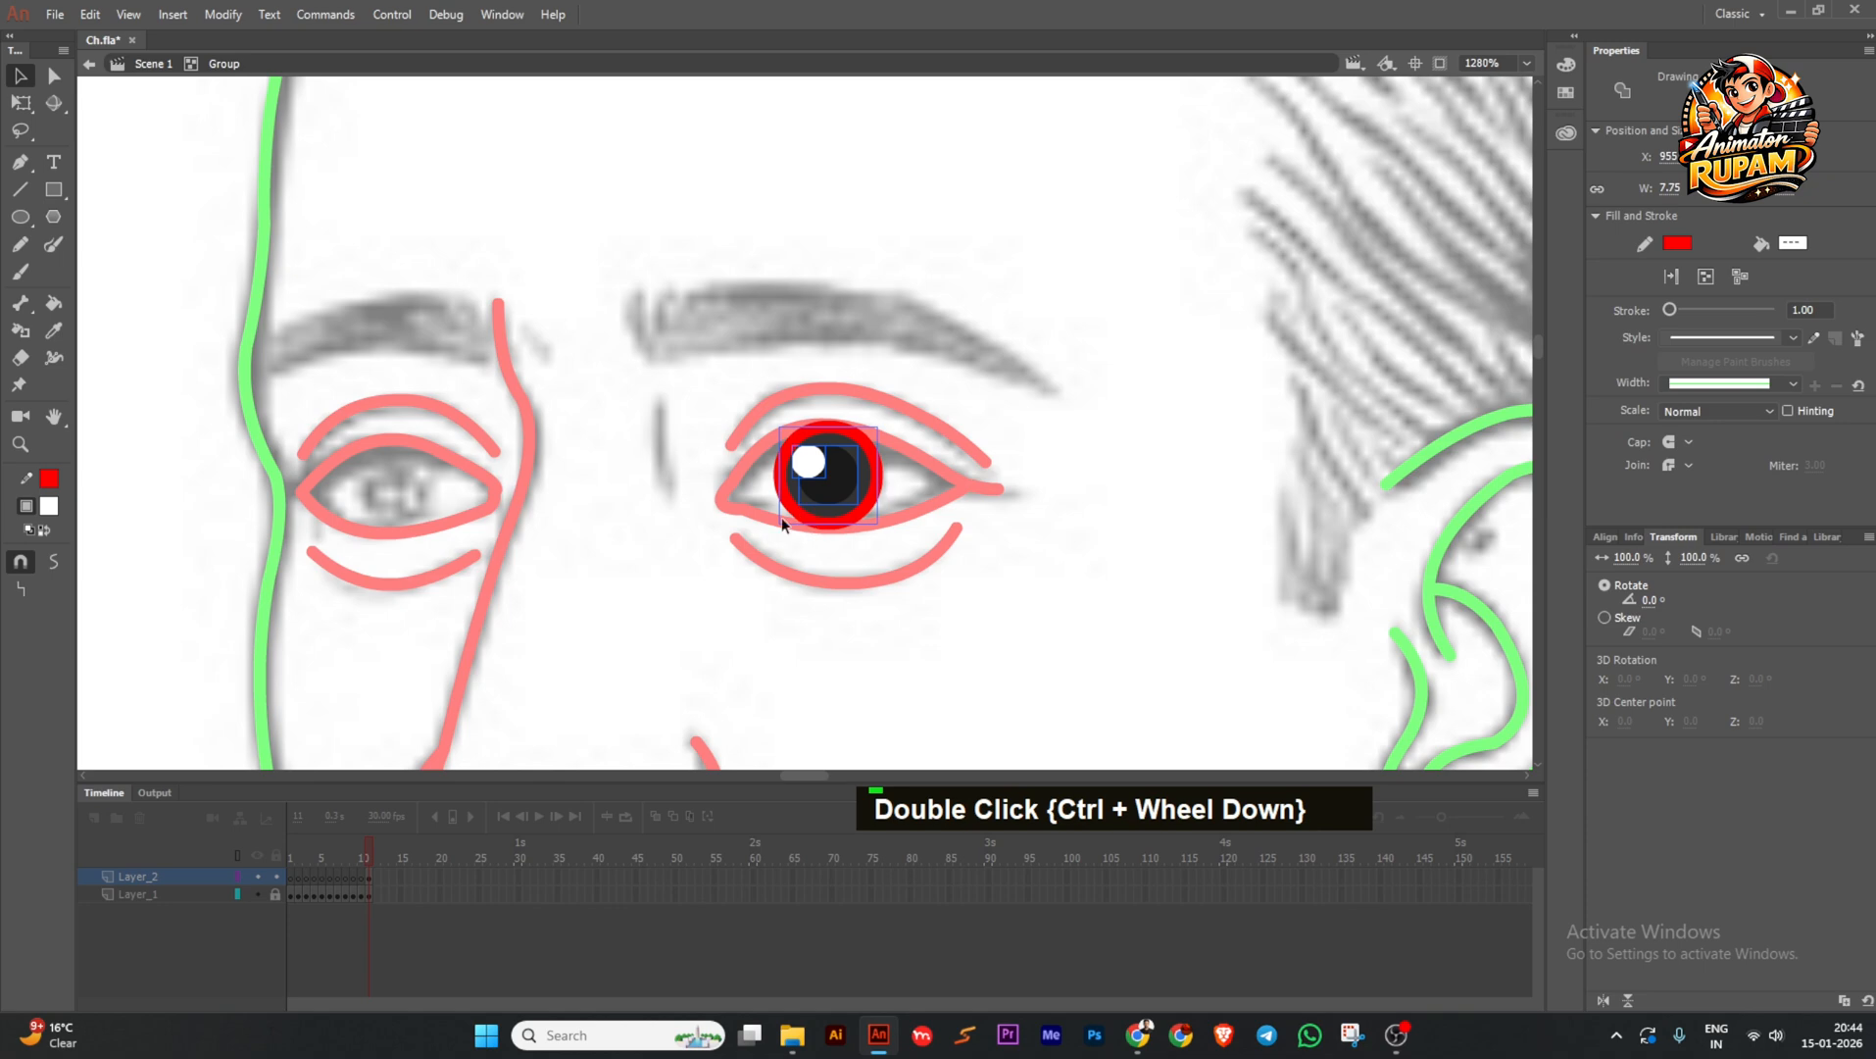
double_click(789, 514)
key("Delete")
double_click(1073, 453)
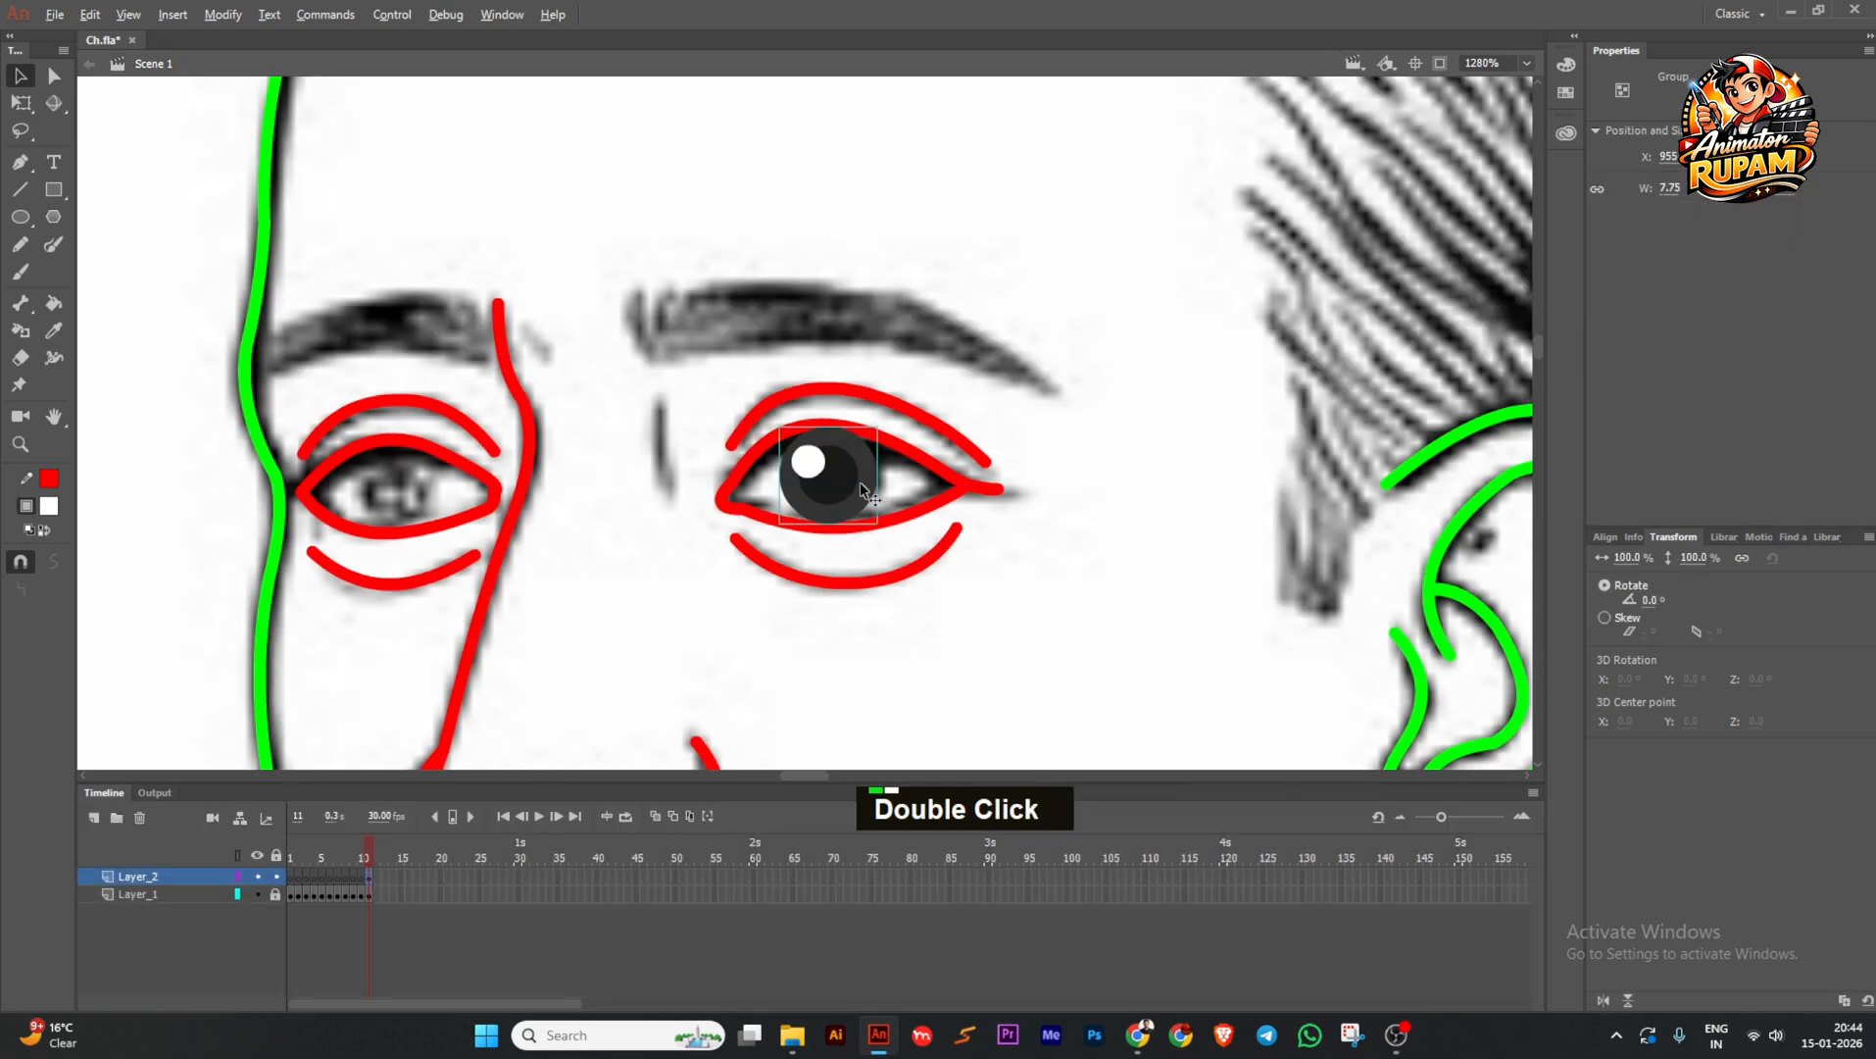
Copy the finished pupil onto the left eye and resize it to fit.
left_click_drag(859, 481, 421, 507, "alt")
scroll(567, 510, "up", 1, "ctrl")
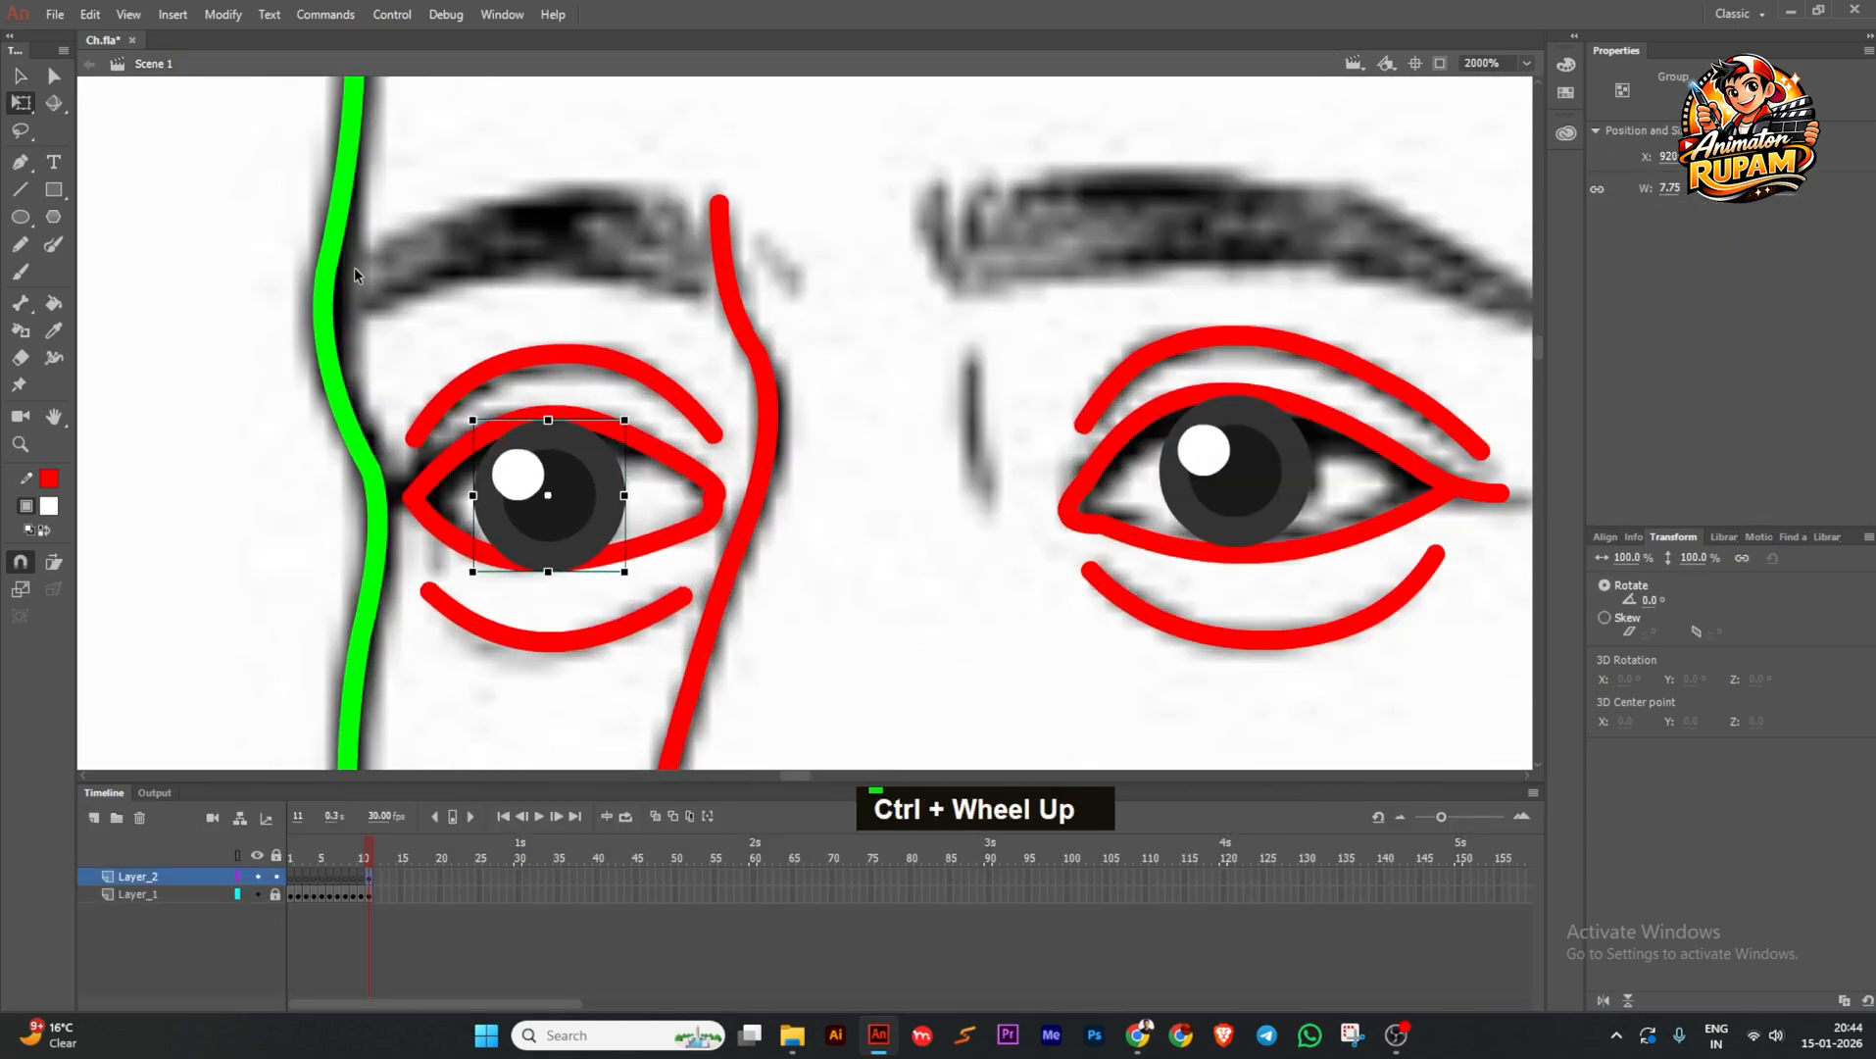
scroll(355, 275, "up", 1, "ctrl")
left_click_drag(576, 475, 536, 422)
Fill the white of the left eye with white using the Paint Bucket.
left_click(897, 508)
scroll(900, 509, "down", 1, "ctrl")
middle_click(900, 508)
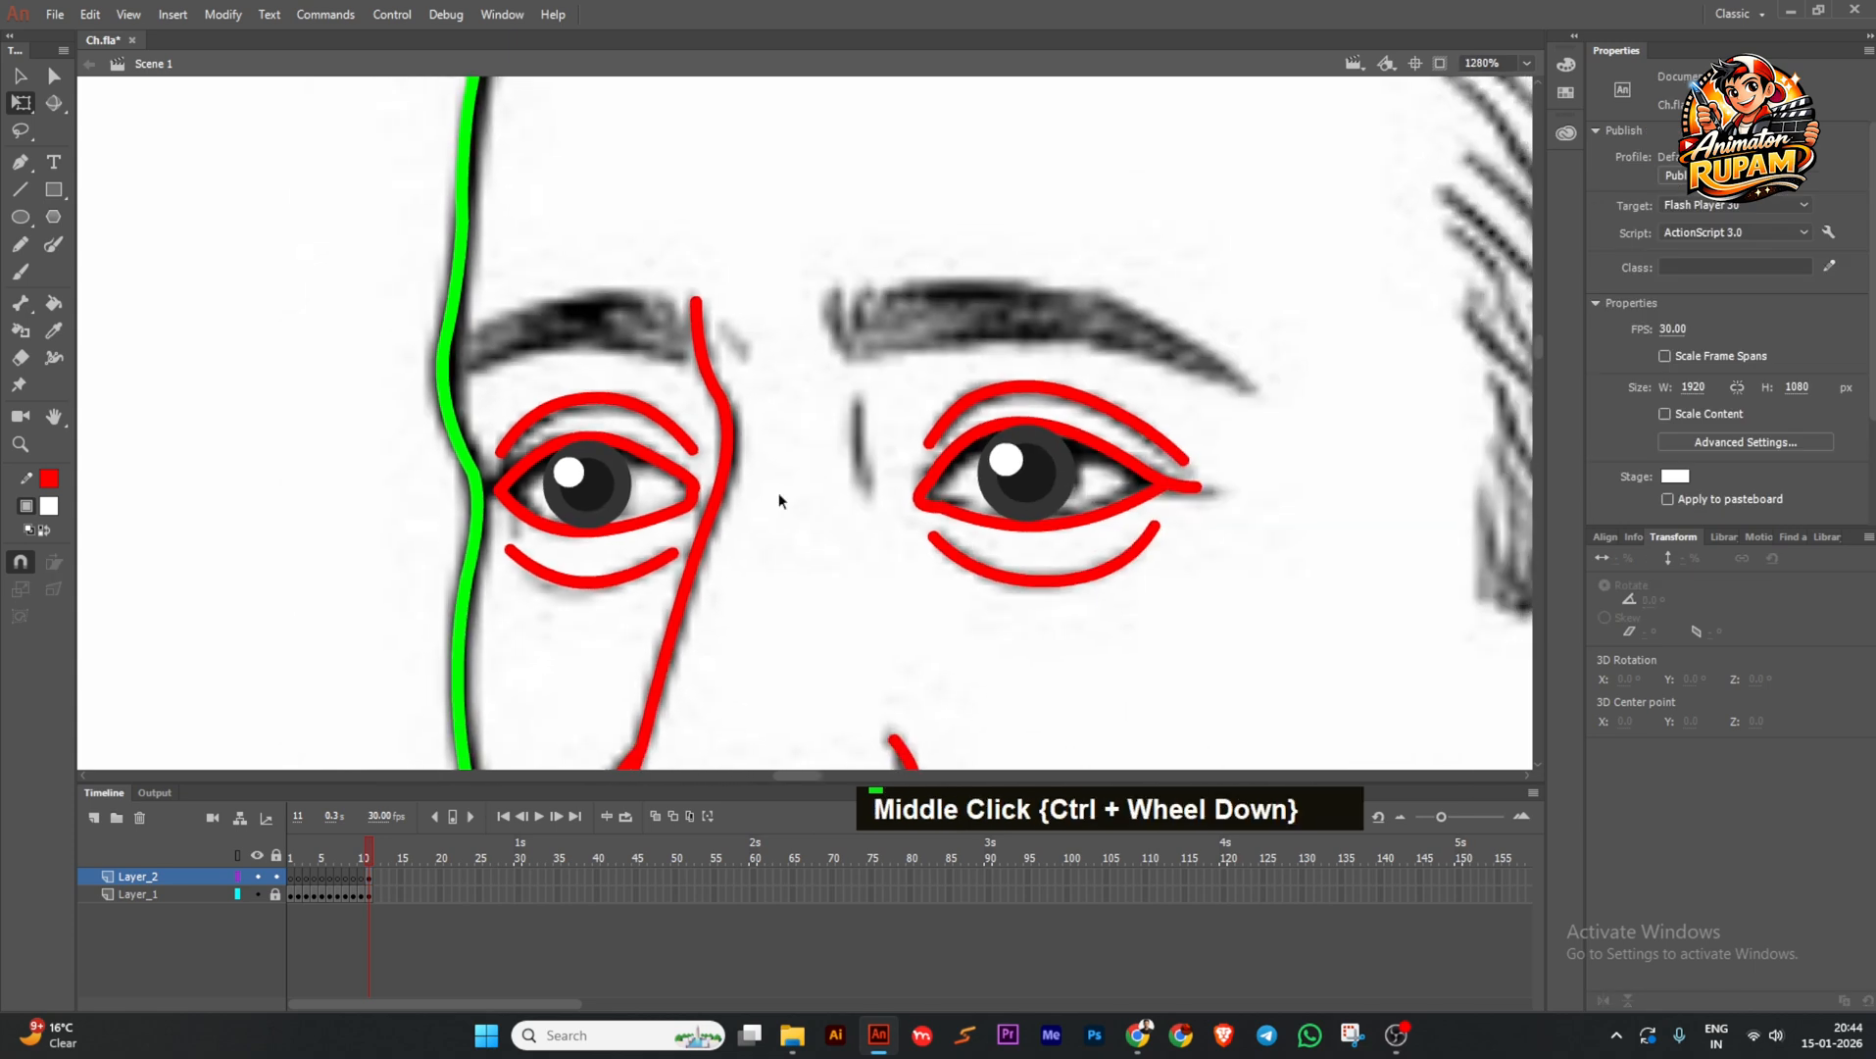
key("ctrl+s")
left_click(47, 511)
left_click(58, 630)
left_click(53, 304)
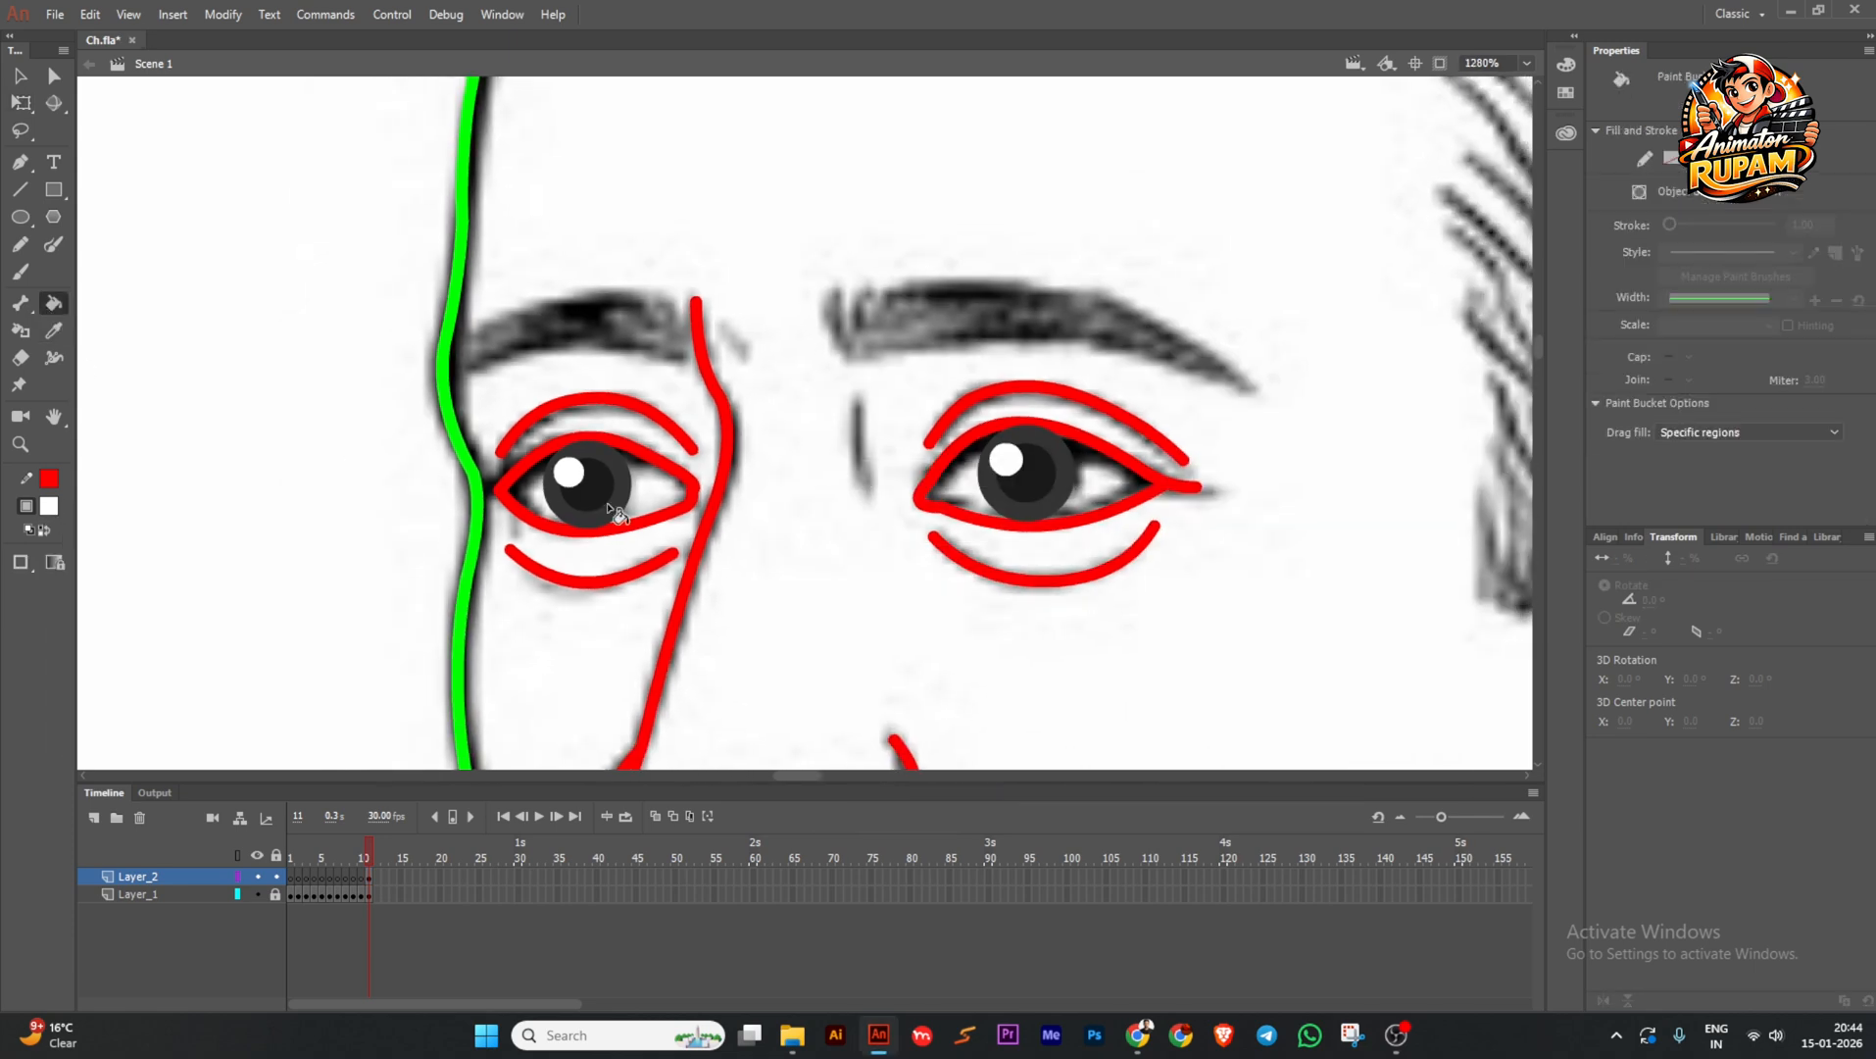
left_click(654, 495)
key("ctrl+z")
double_click(679, 511, "ctrl")
left_click(651, 495)
double_click(805, 556, "ctrl")
Fill the white of the right eye and save the file.
double_click(1002, 527, "ctrl")
left_click(986, 507)
double_click(878, 539, "ctrl")
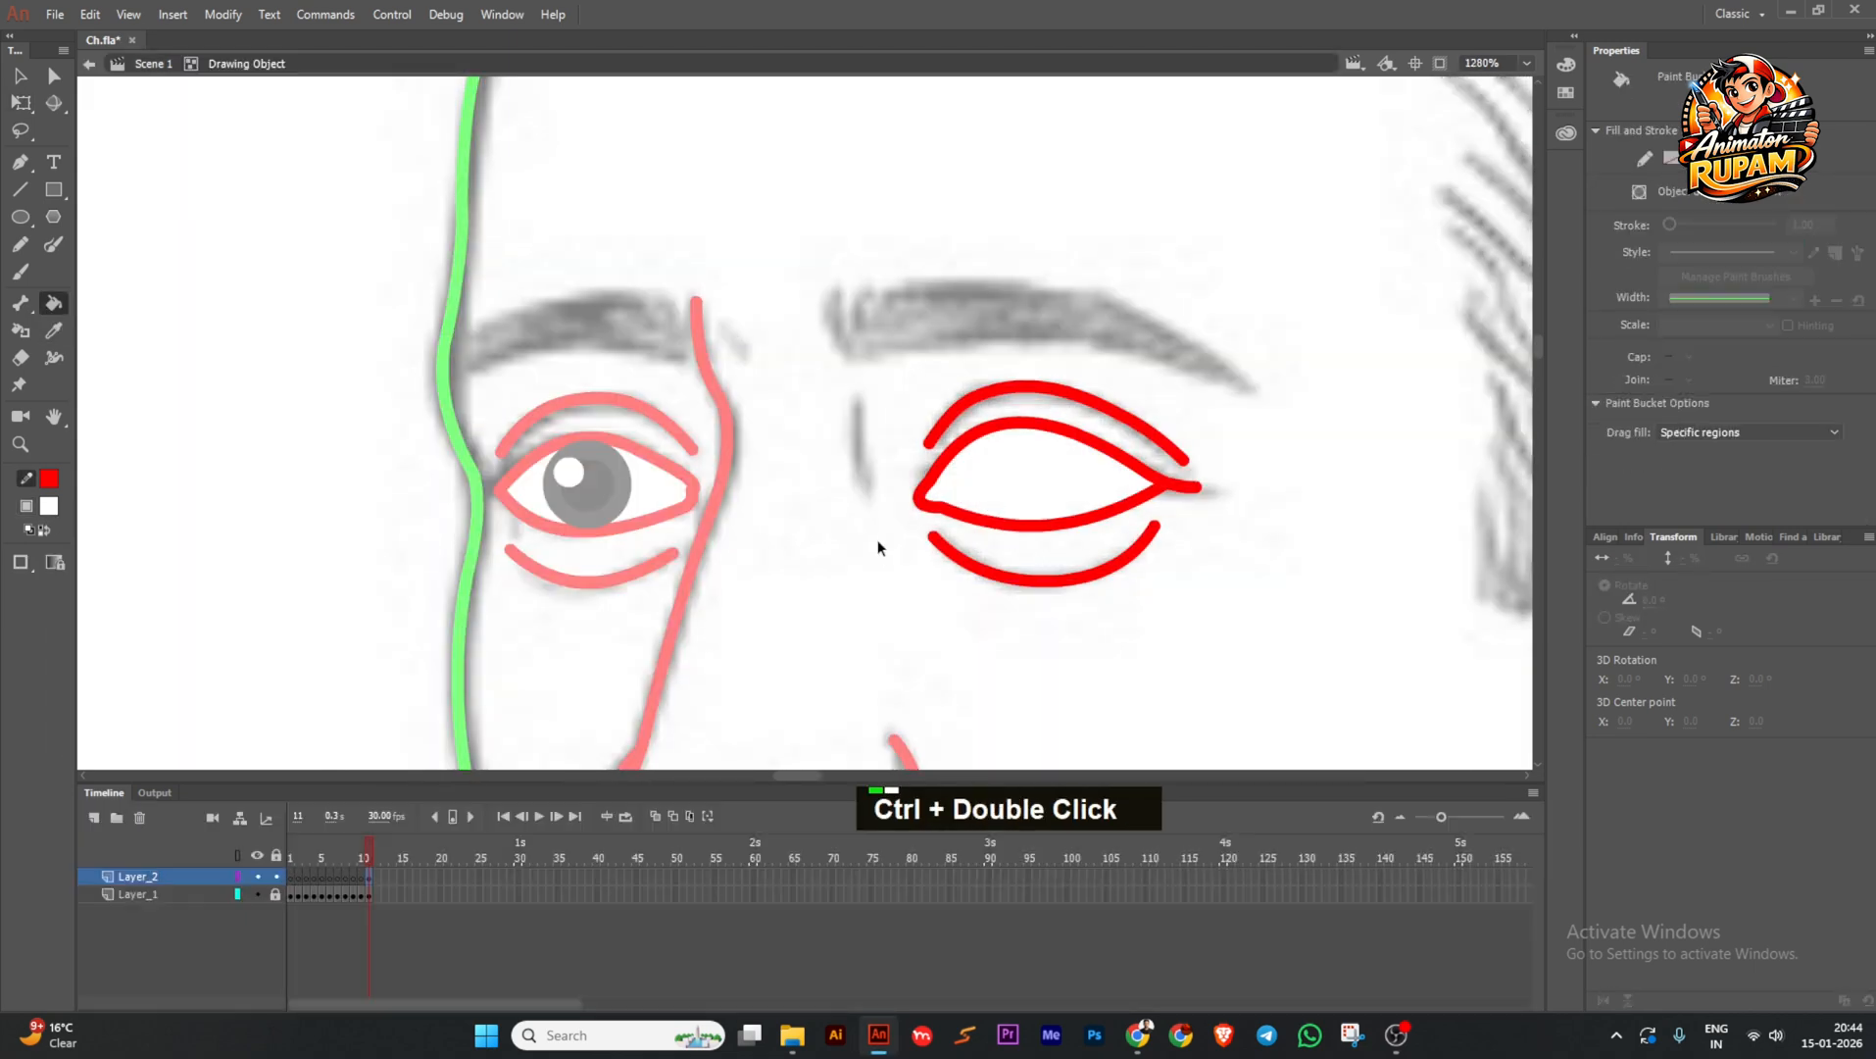
left_click(843, 537, "ctrl")
scroll(763, 528, "down", 3, "ctrl")
key("ctrl+s")
scroll(814, 489, "up", 2, "ctrl")
scroll(787, 474, "down", 3, "ctrl")
key("ctrl+s")
Enter and exit the nose mark drawing, switching to the Line tool.
double_click(712, 535, "ctrl")
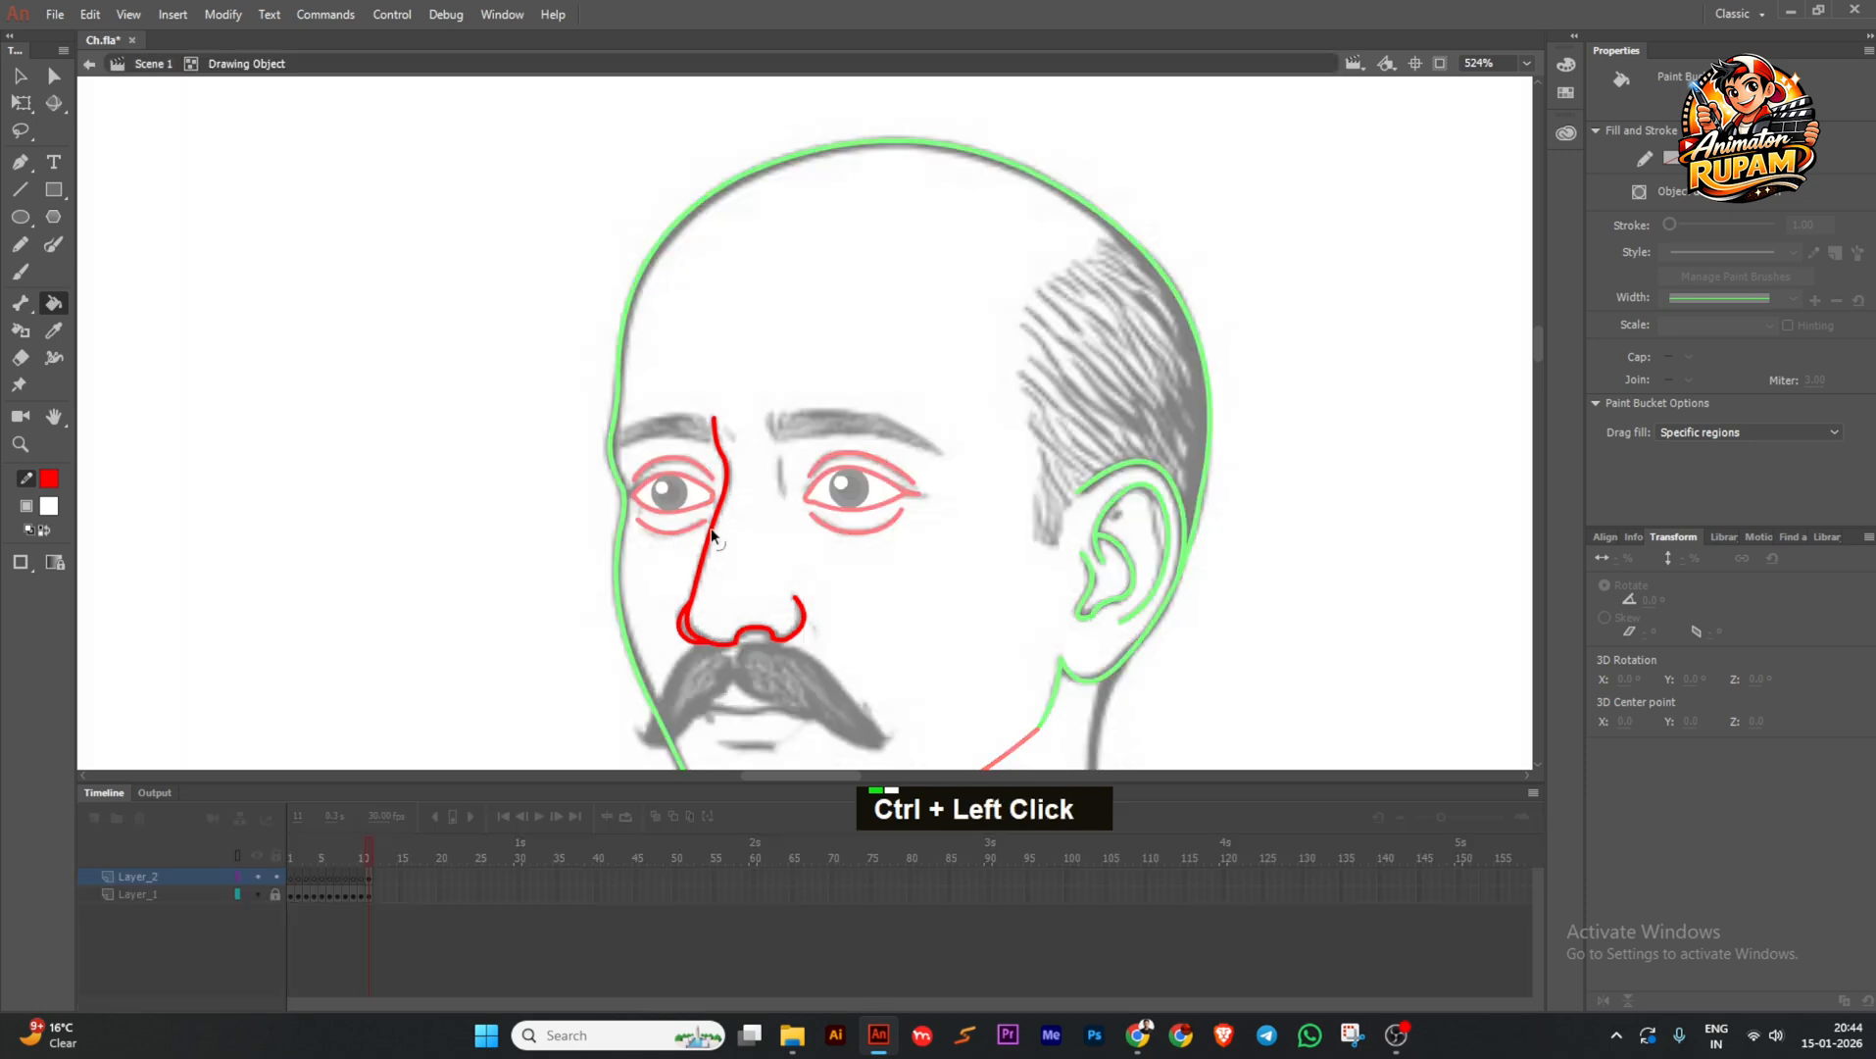
scroll(792, 473, "up", 3, "ctrl")
left_click(20, 190)
scroll(773, 466, "up", 2, "ctrl")
left_click(730, 509, "ctrl")
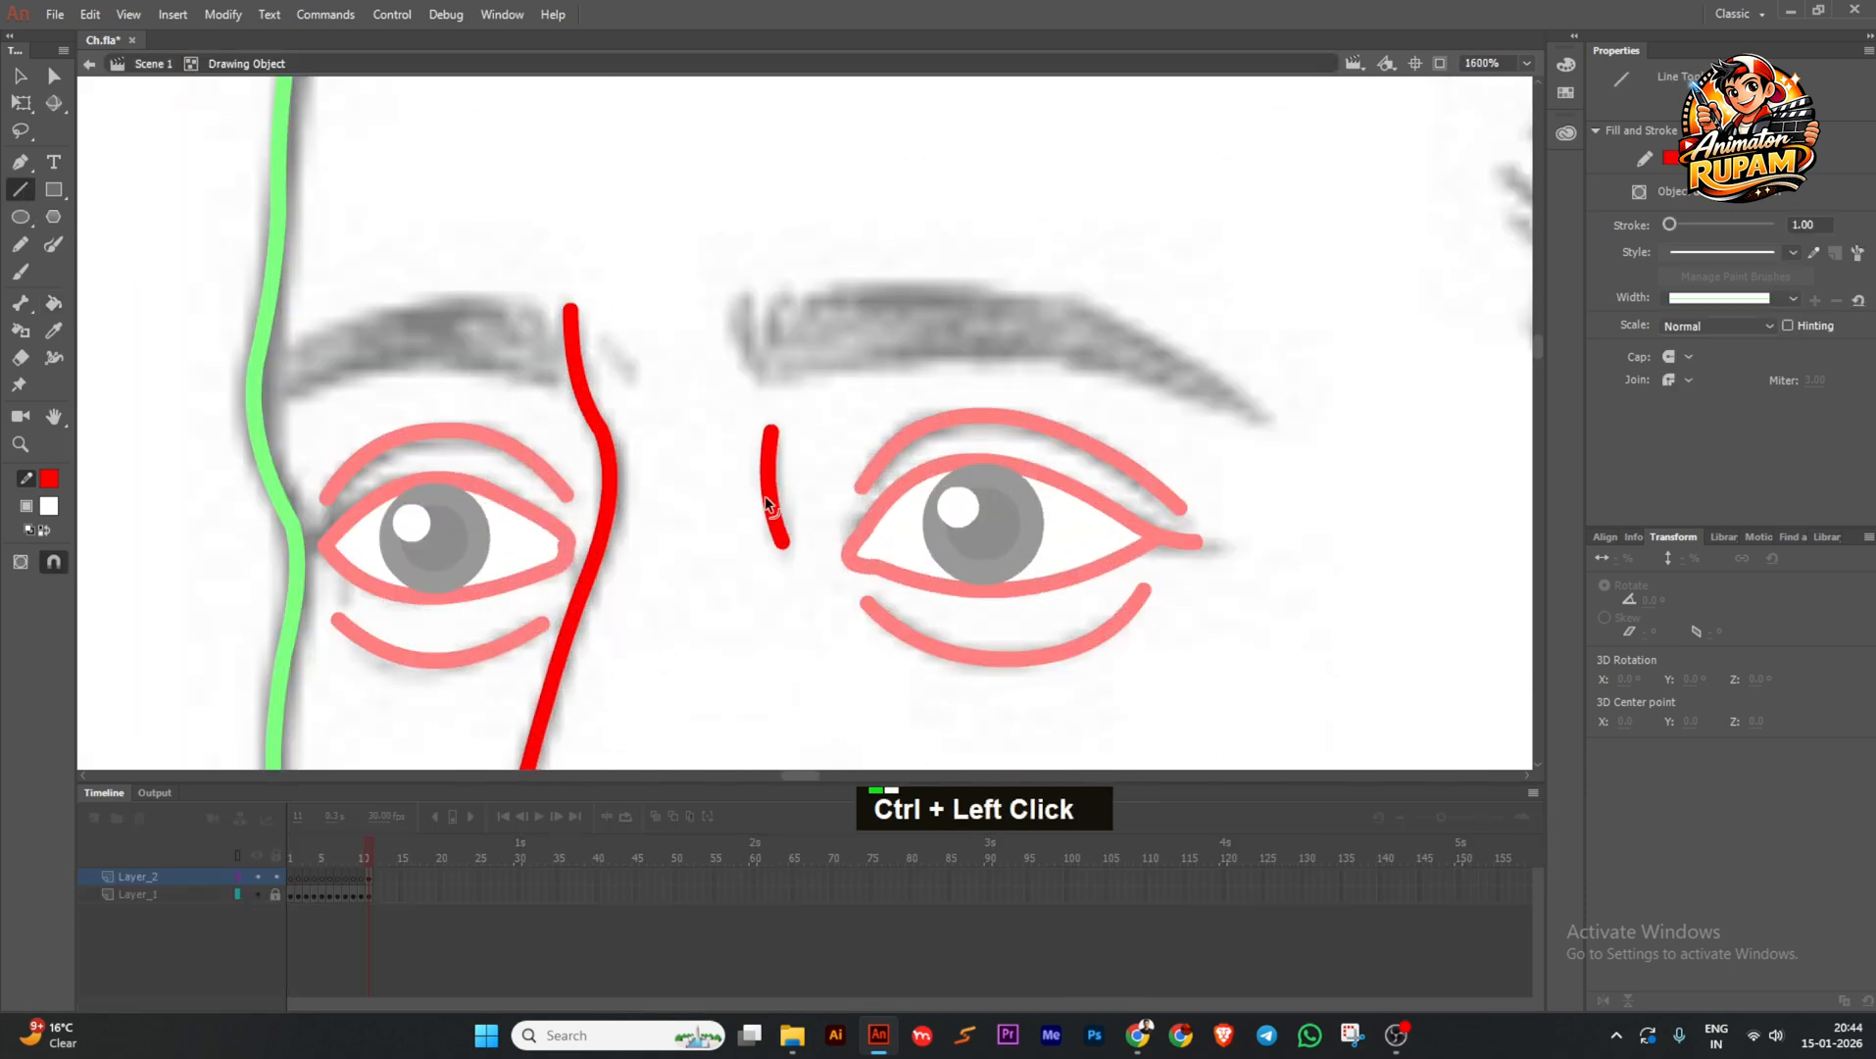
scroll(730, 509, "down", 3, "ctrl")
key("ctrl+s")
Convert the right eye pupil and nose mark into a graphic symbol.
left_click(747, 505, "ctrl+shift")
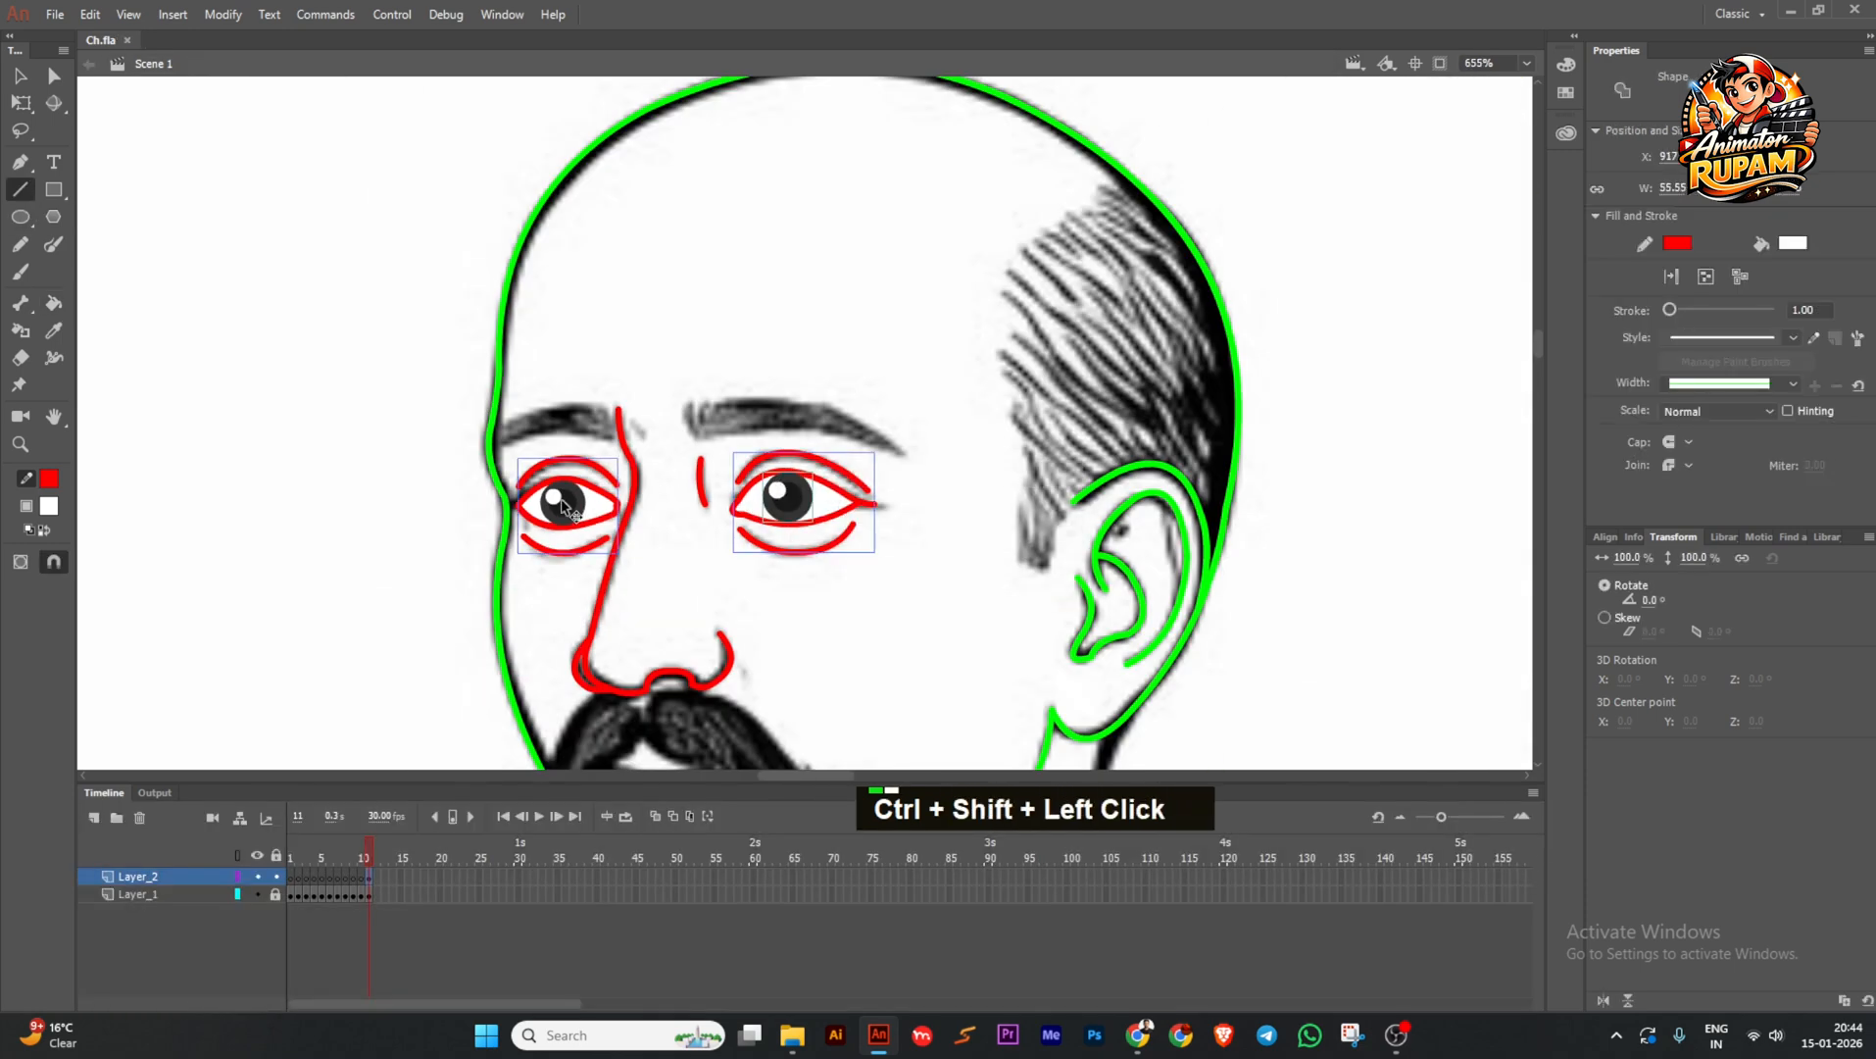
left_click(697, 500, "ctrl+shift")
key("F8")
key("Return")
left_click(718, 536, "ctrl")
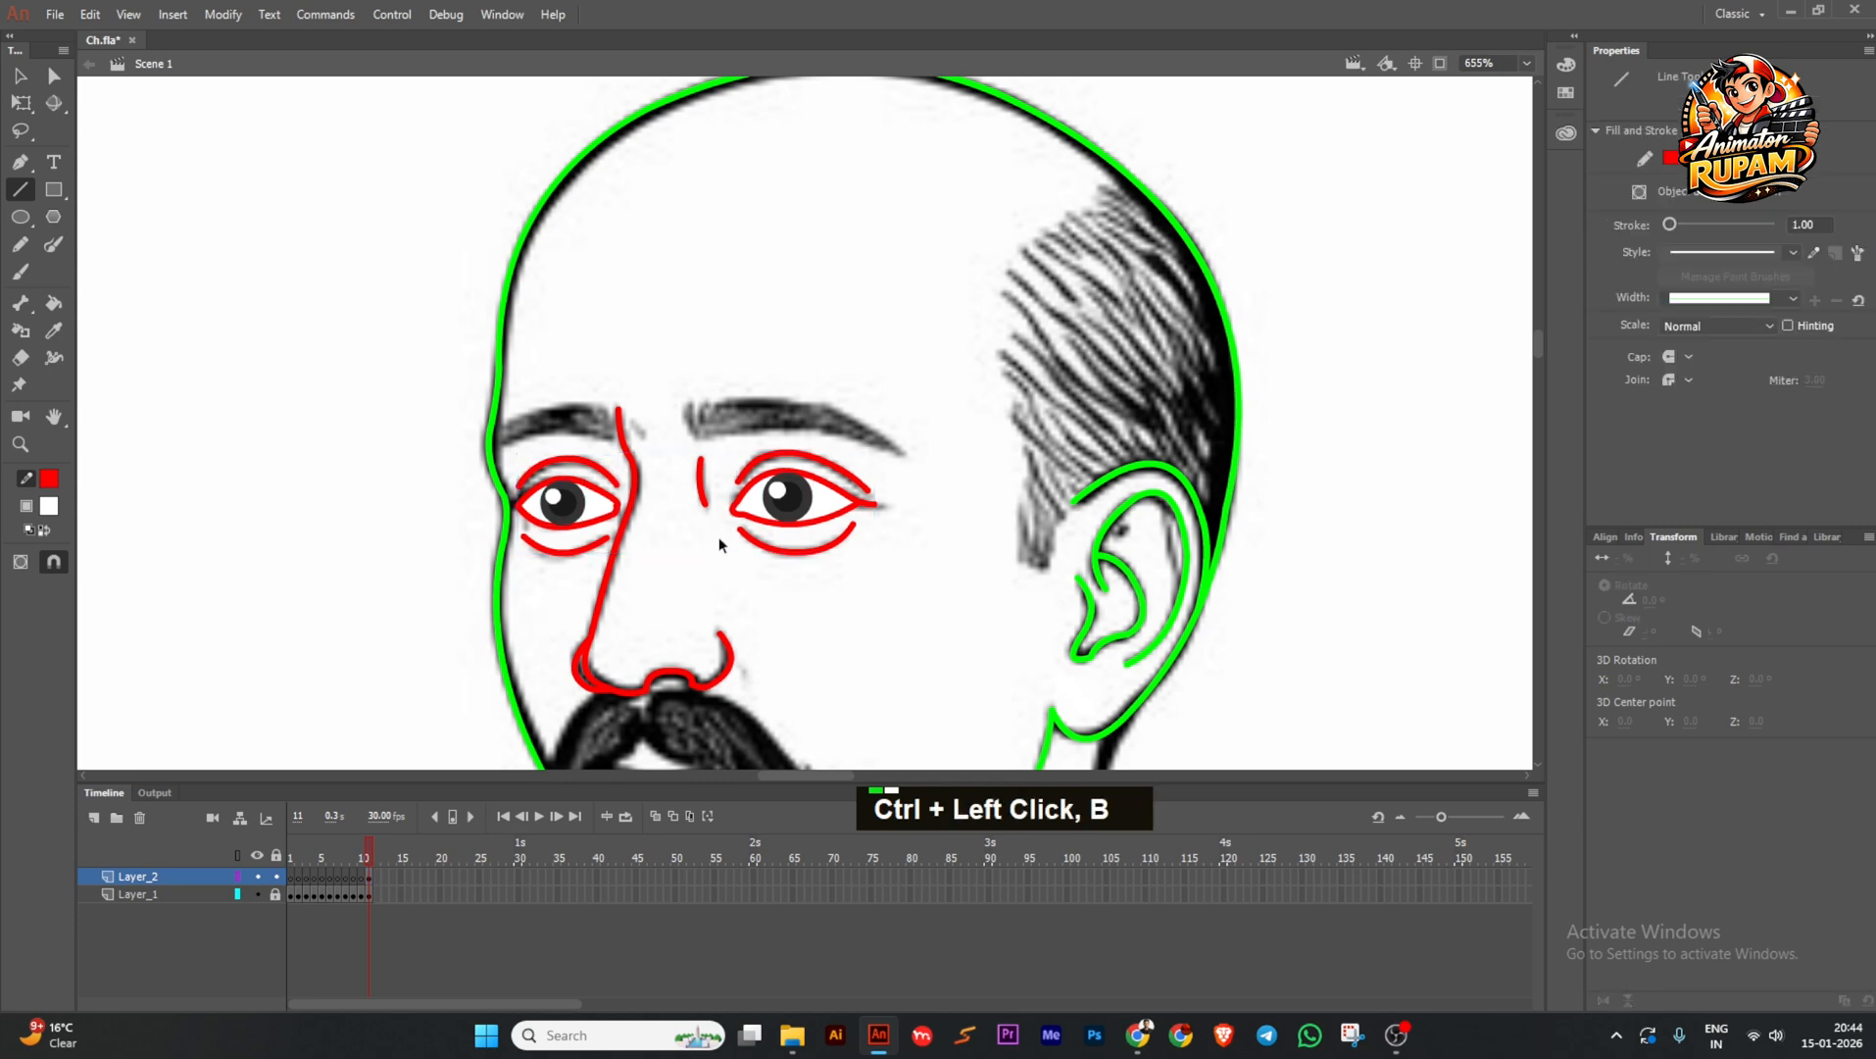
scroll(684, 402, "up", 2, "ctrl")
key("ctrl+s")
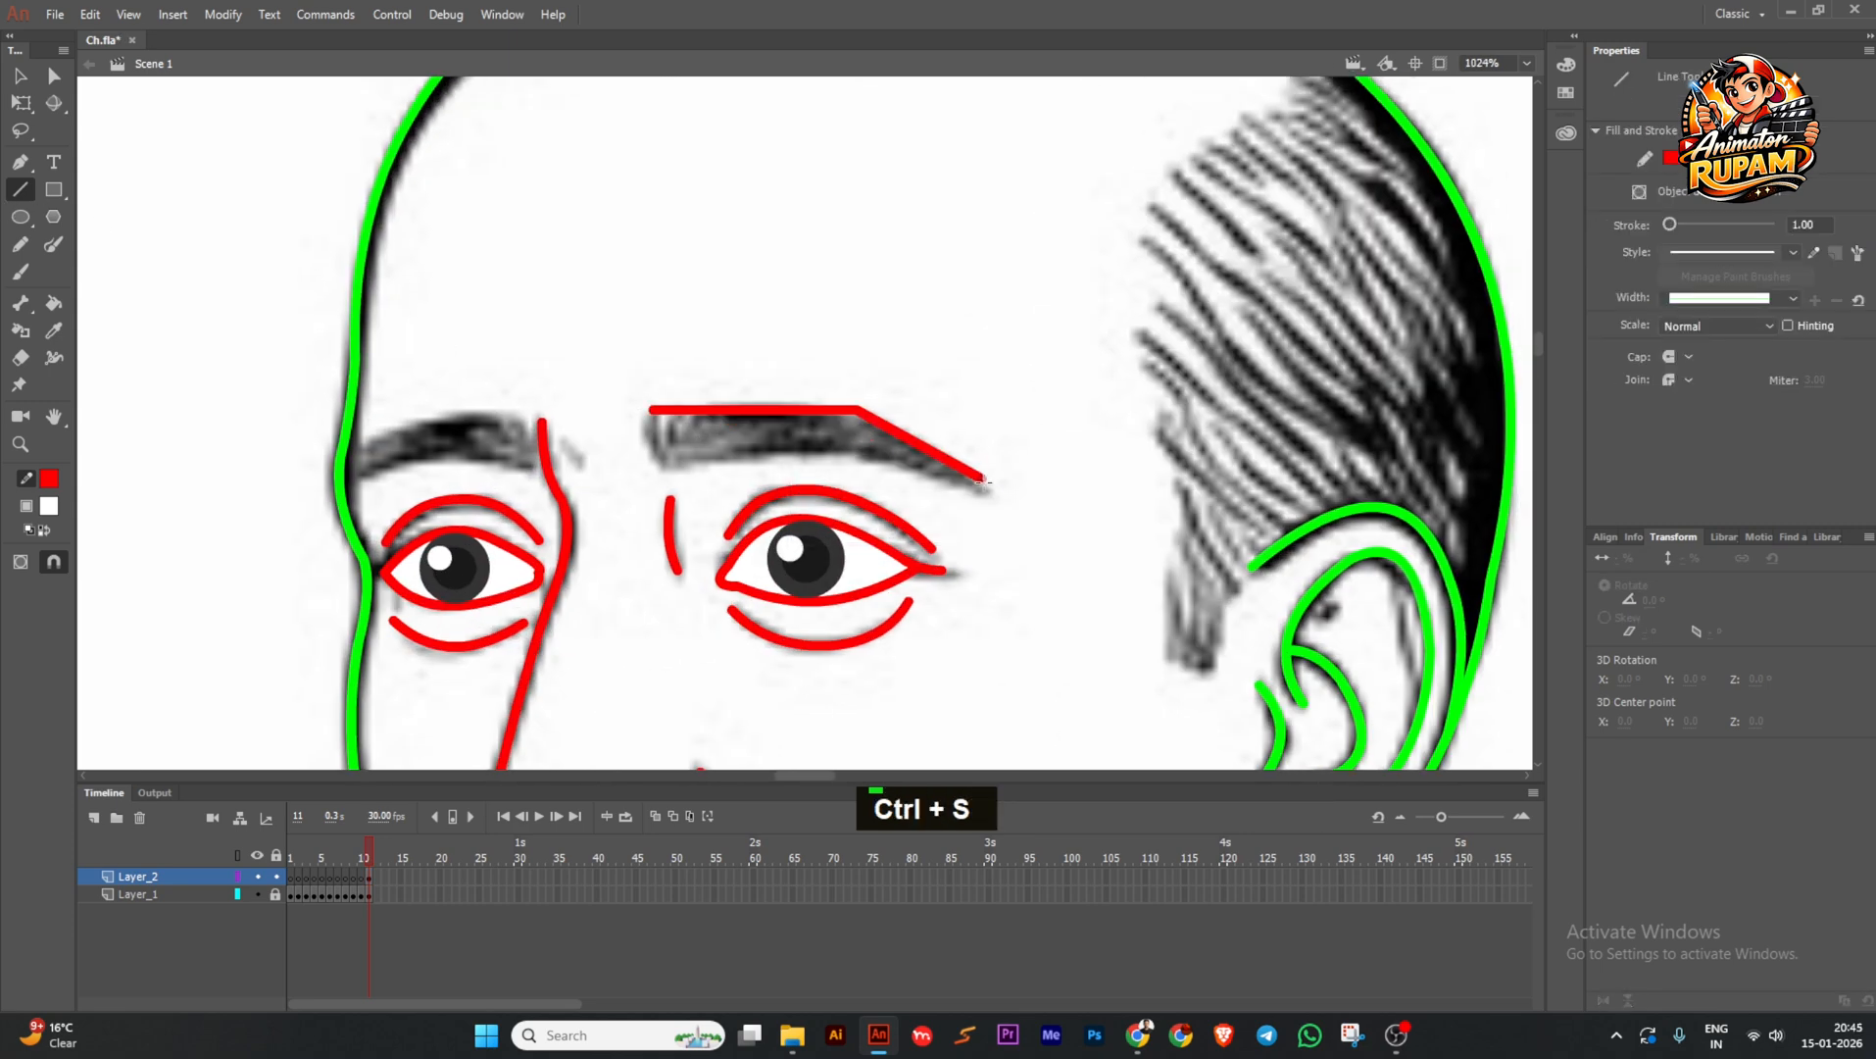
Outline the right eyebrow with lines bent into curves and a closing inner edge.
left_click_drag(983, 481, 988, 487)
left_click_drag(931, 453, 938, 444, "ctrl")
left_click_drag(767, 410, 777, 406, "ctrl")
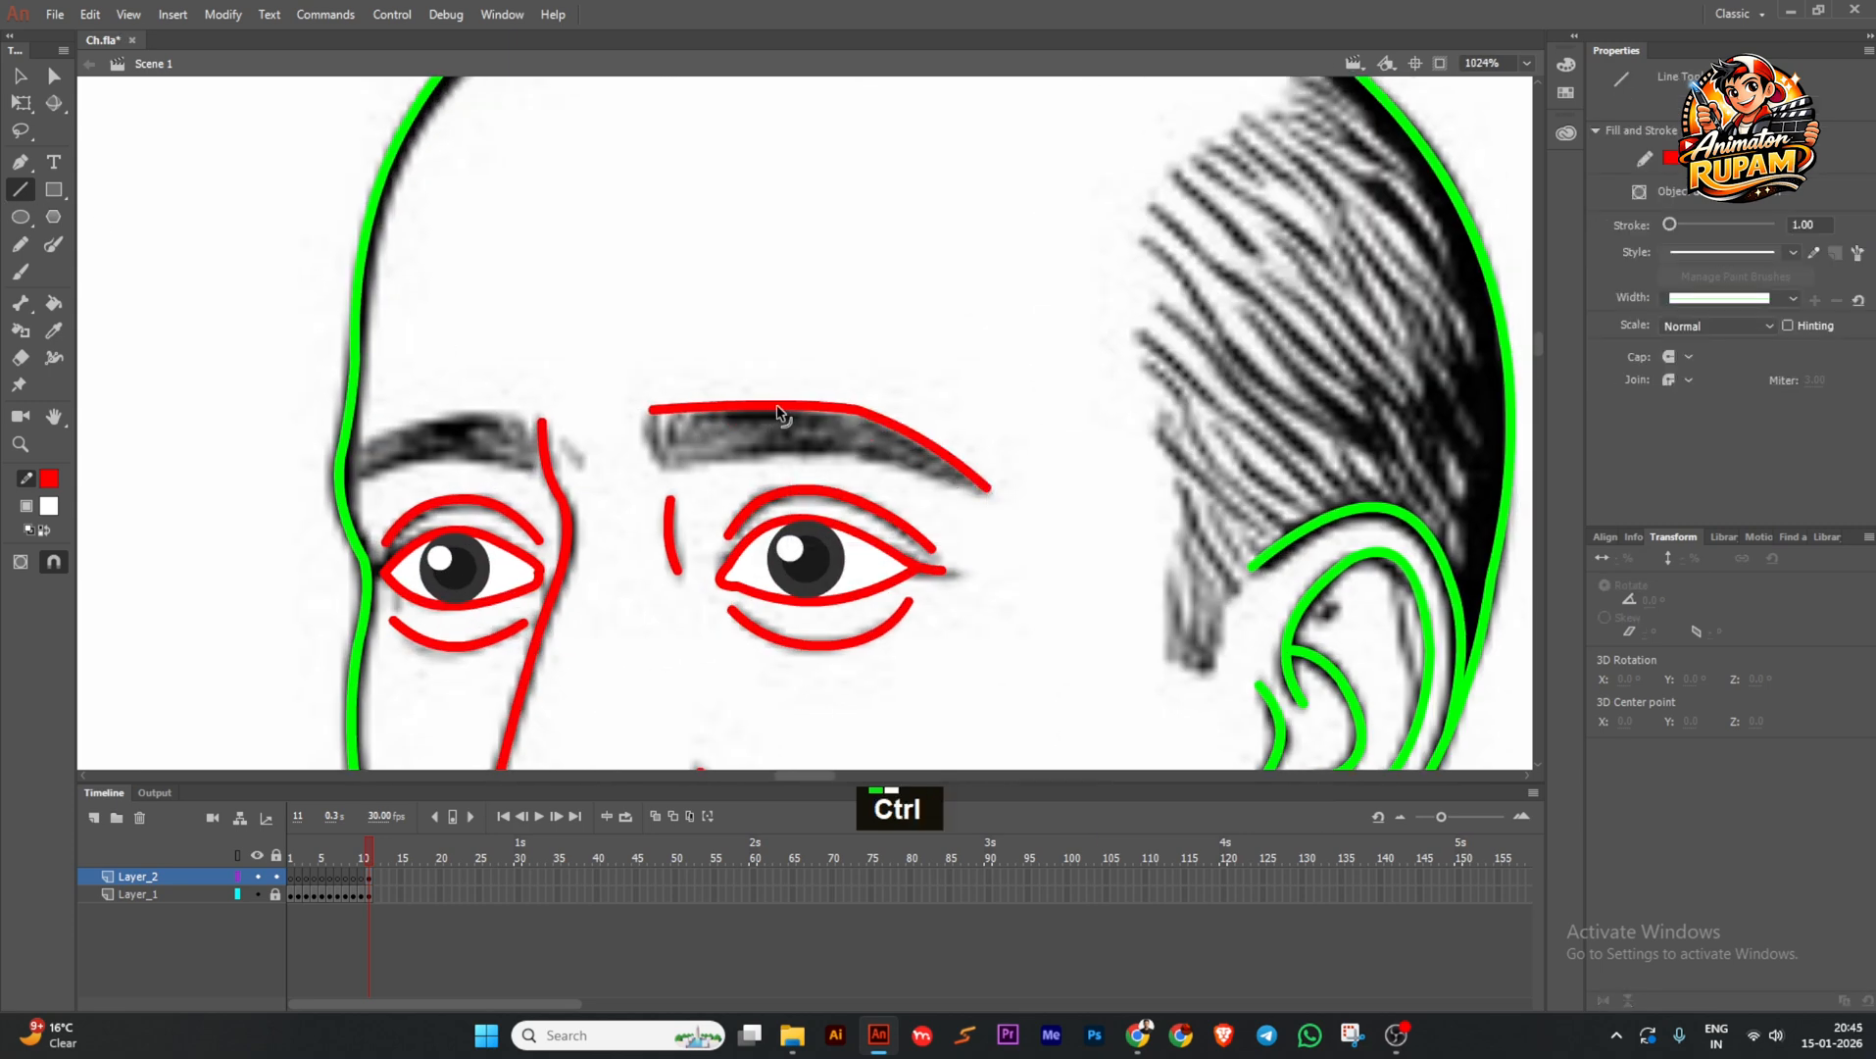
mouse_move(658, 412)
left_mouse_down("ctrl")
mouse_move(665, 463)
mouse_move(647, 443)
mouse_move(670, 467)
mouse_move(730, 467)
left_mouse_up("ctrl")
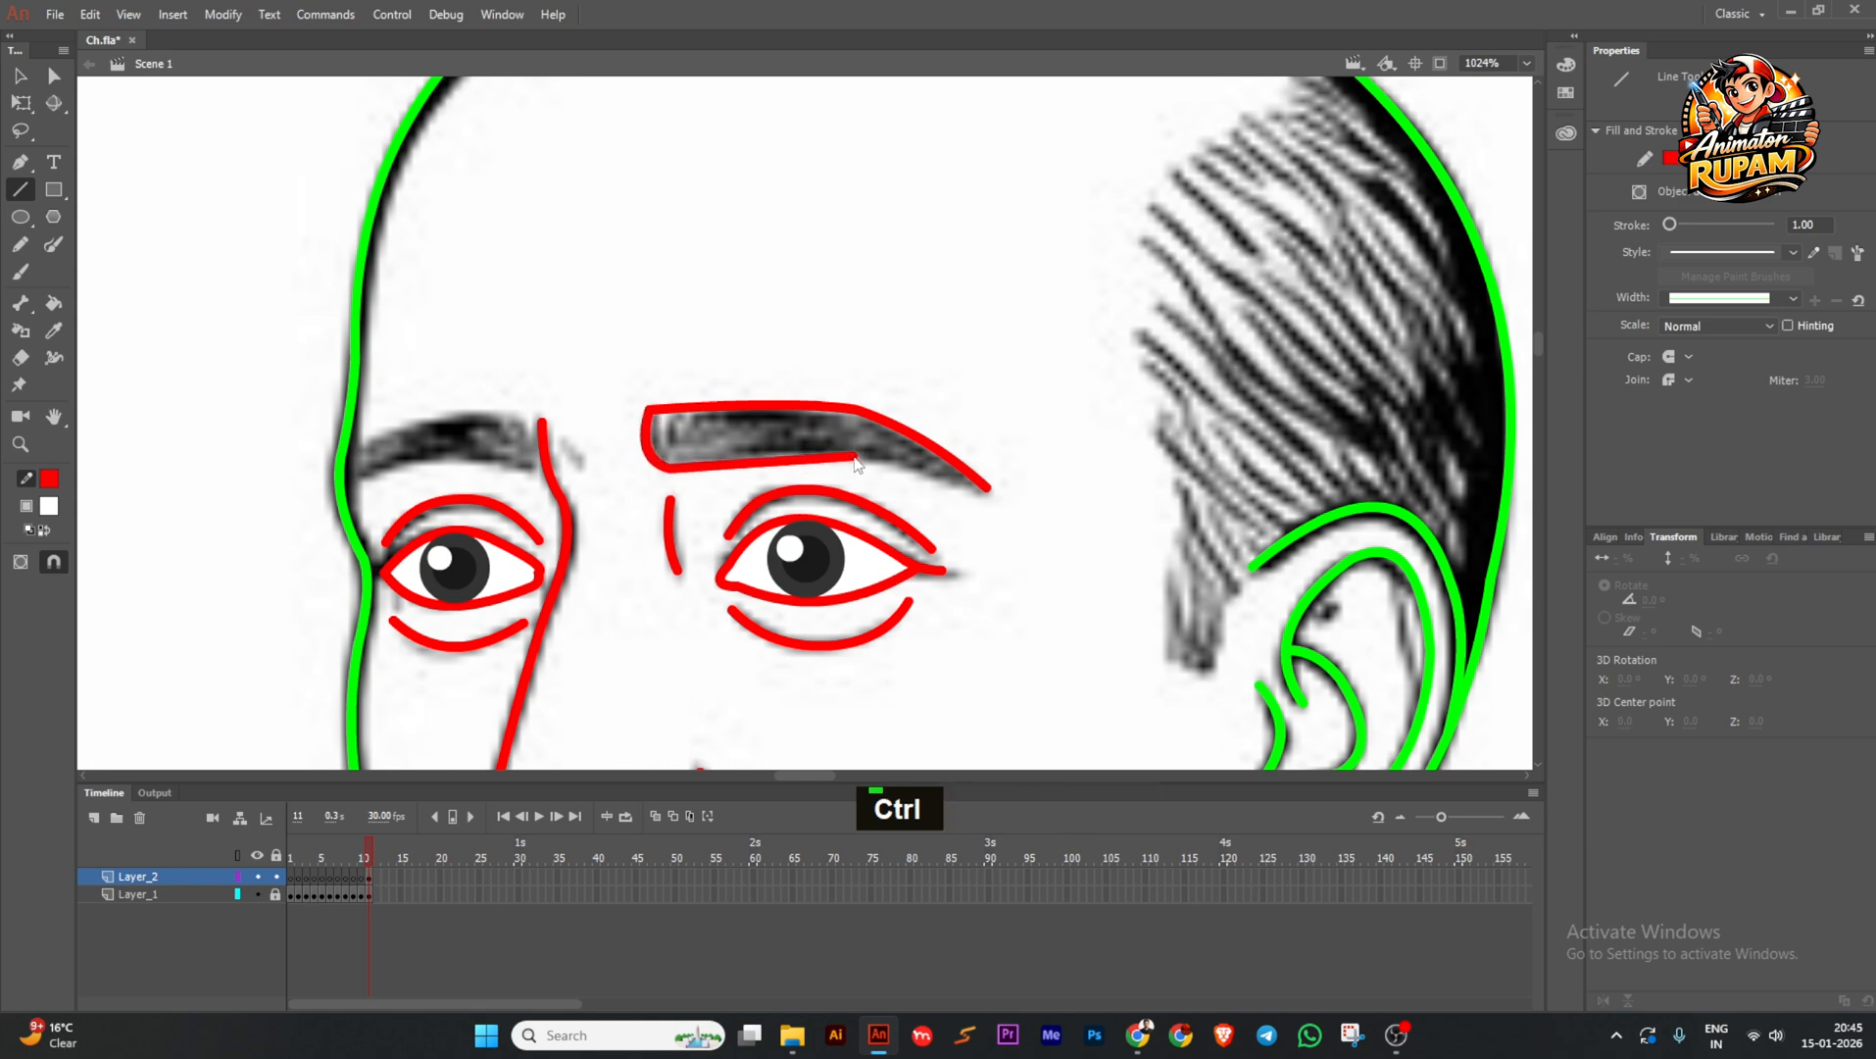
left_click_drag(984, 488, 993, 494, "ctrl")
left_click_drag(782, 460, 893, 463, "ctrl")
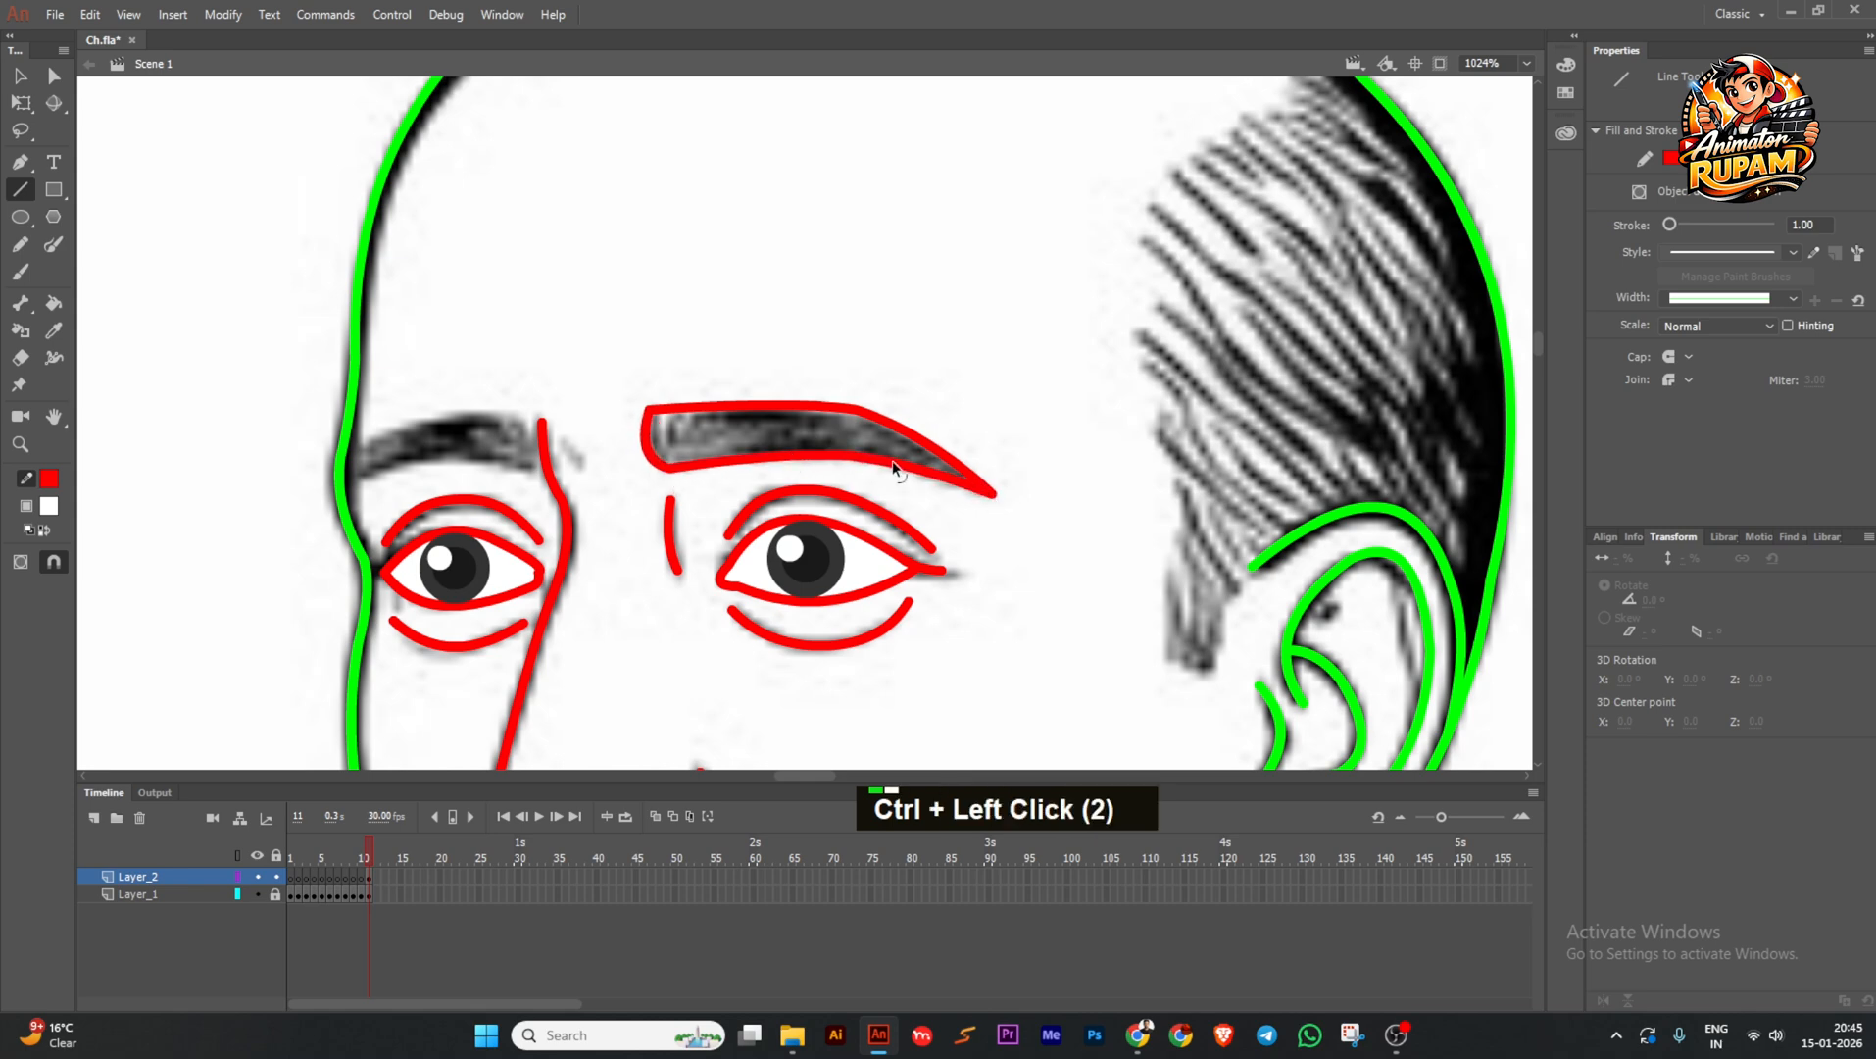
left_click_drag(669, 430, 663, 420, "ctrl")
Combine the connected brow strokes into one drawing object.
scroll(692, 447, "down", 3, "ctrl")
scroll(689, 449, "up", 2, "ctrl")
double_click(683, 462, "ctrl")
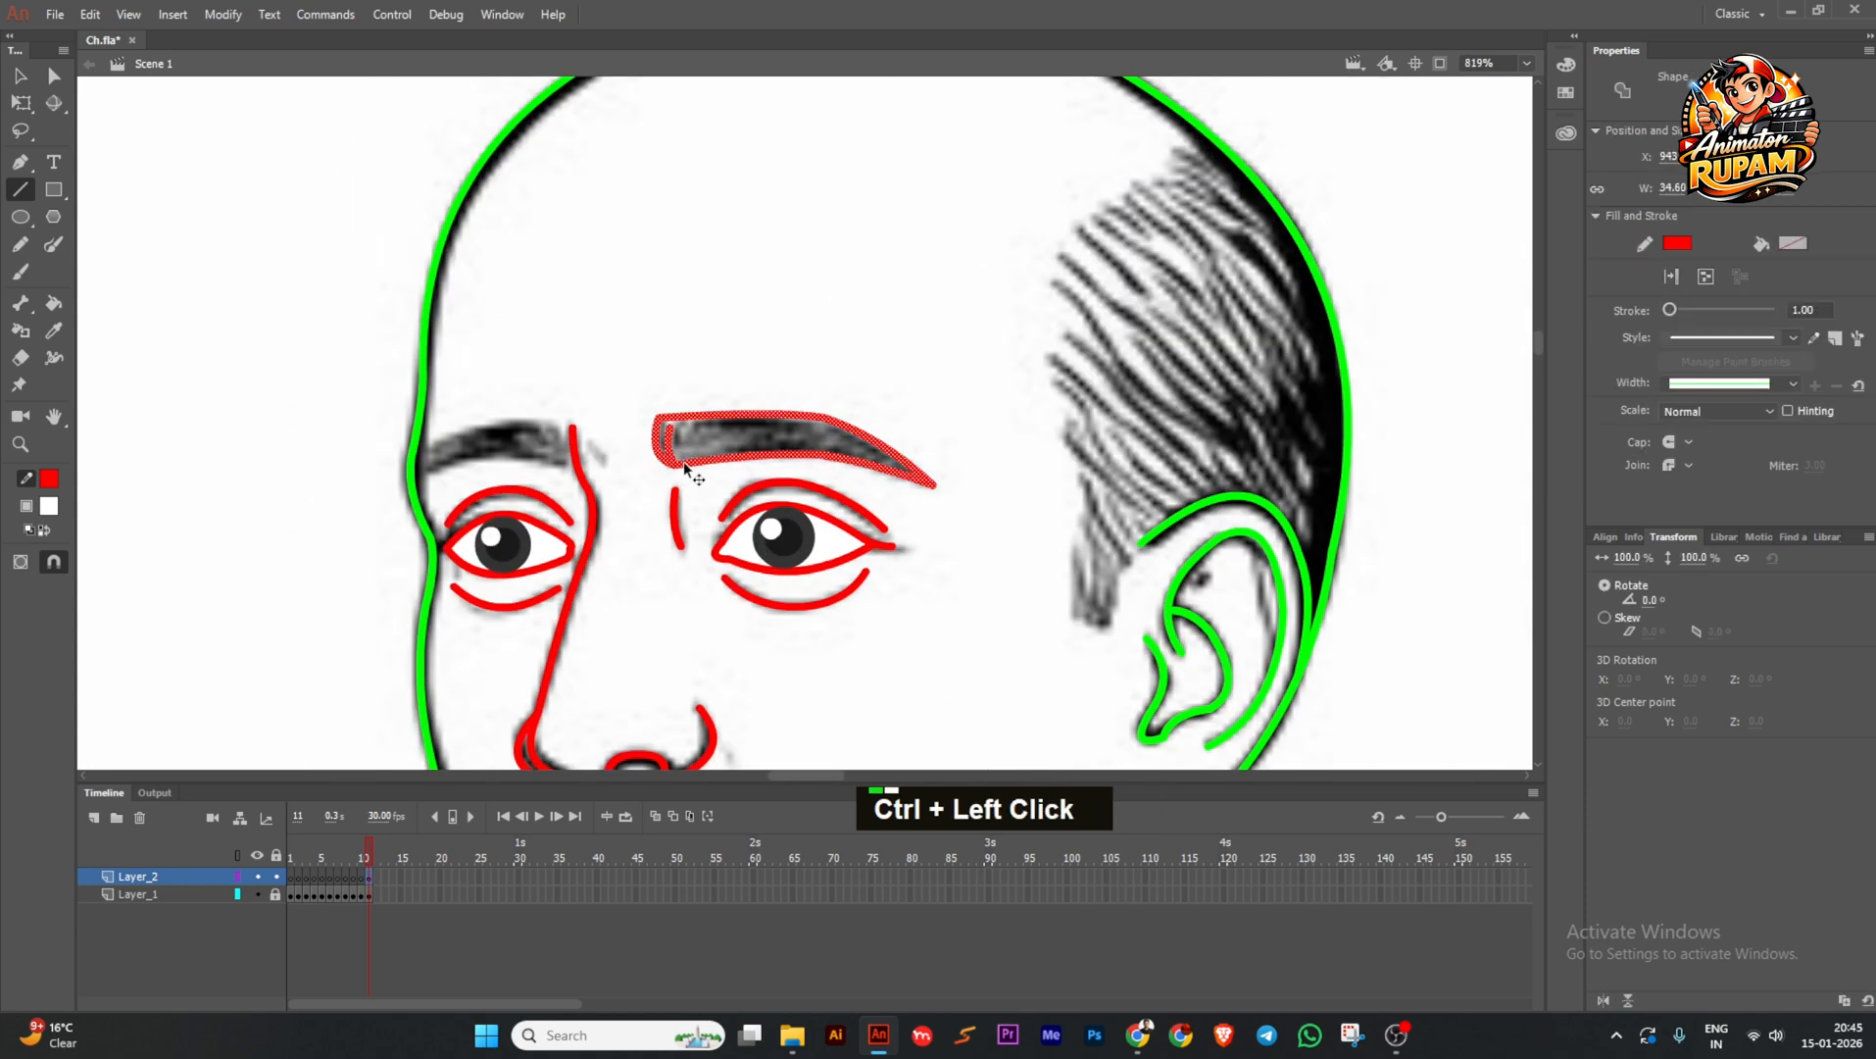
left_click(1706, 276)
scroll(628, 413, "up", 2, "ctrl")
left_click(628, 413, "ctrl")
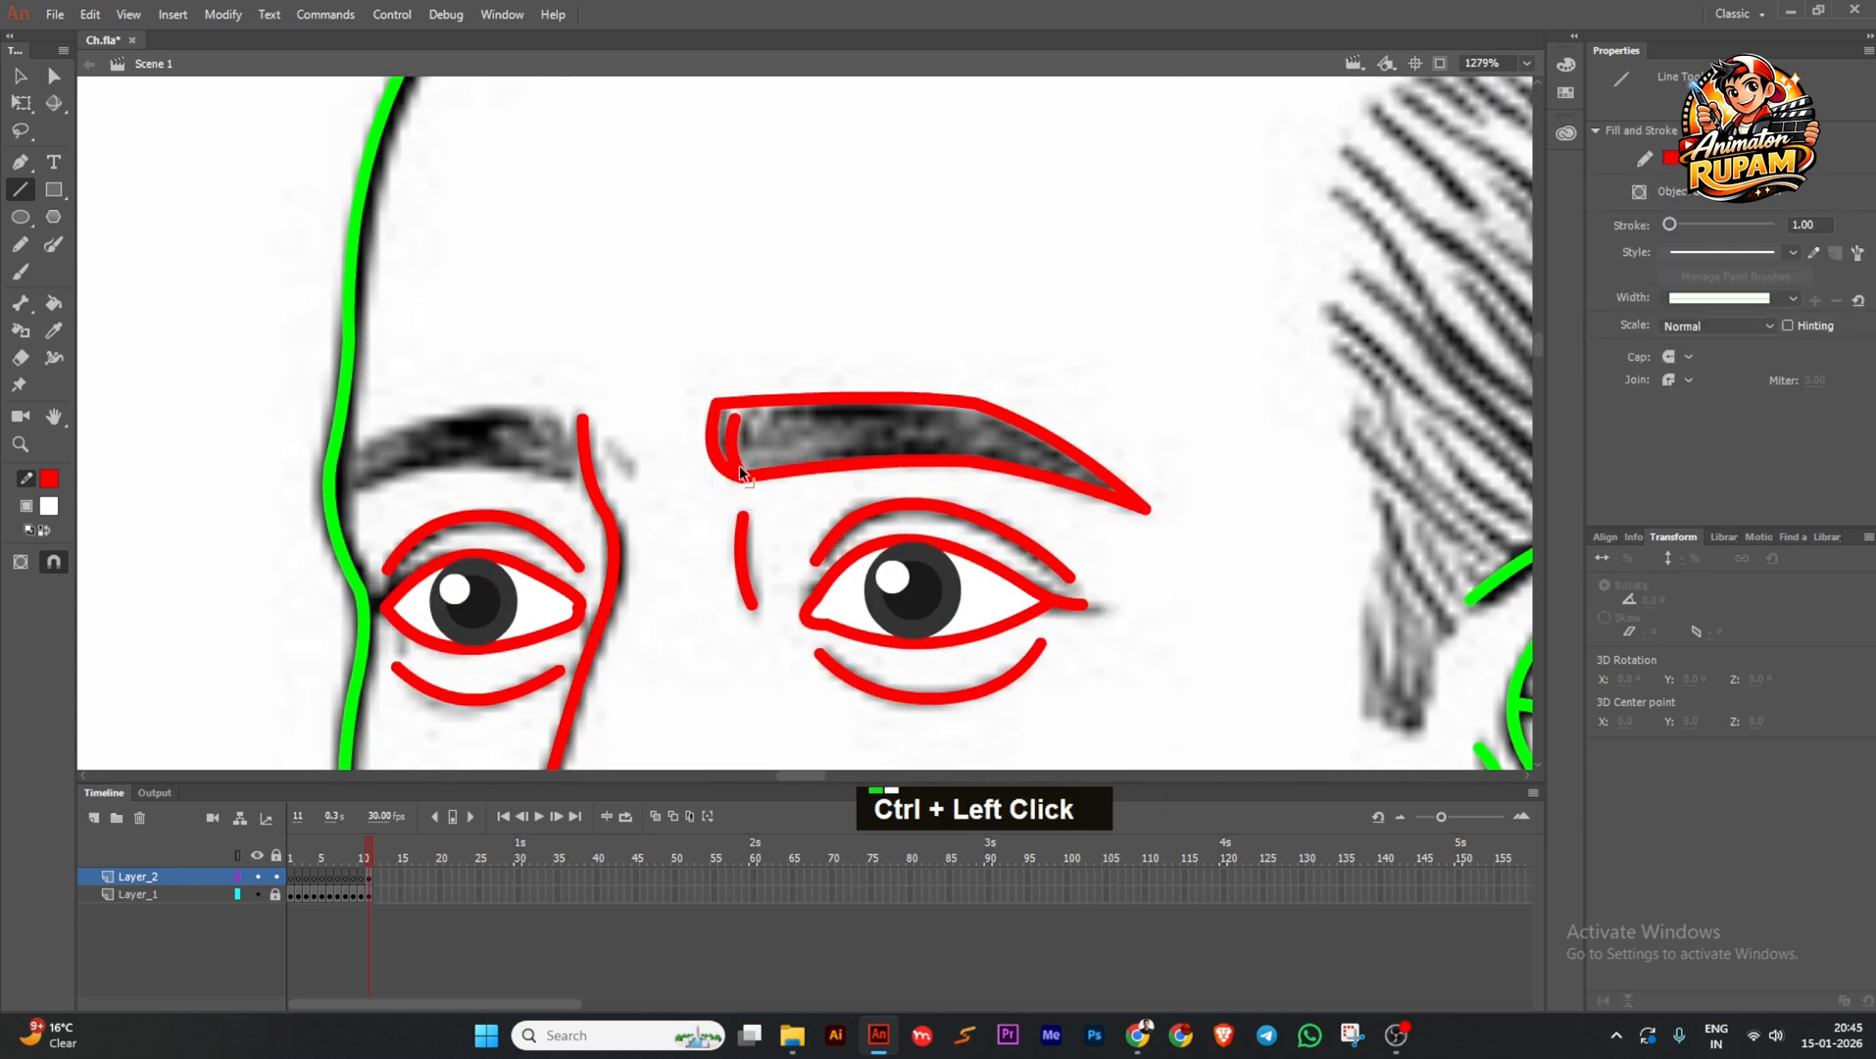
Place a horizontally mirrored copy of the brow on the left eyebrow, scaled and tilted.
left_click_drag(739, 465, 580, 416, "ctrl+alt")
left_click(1608, 1002)
left_click(21, 104)
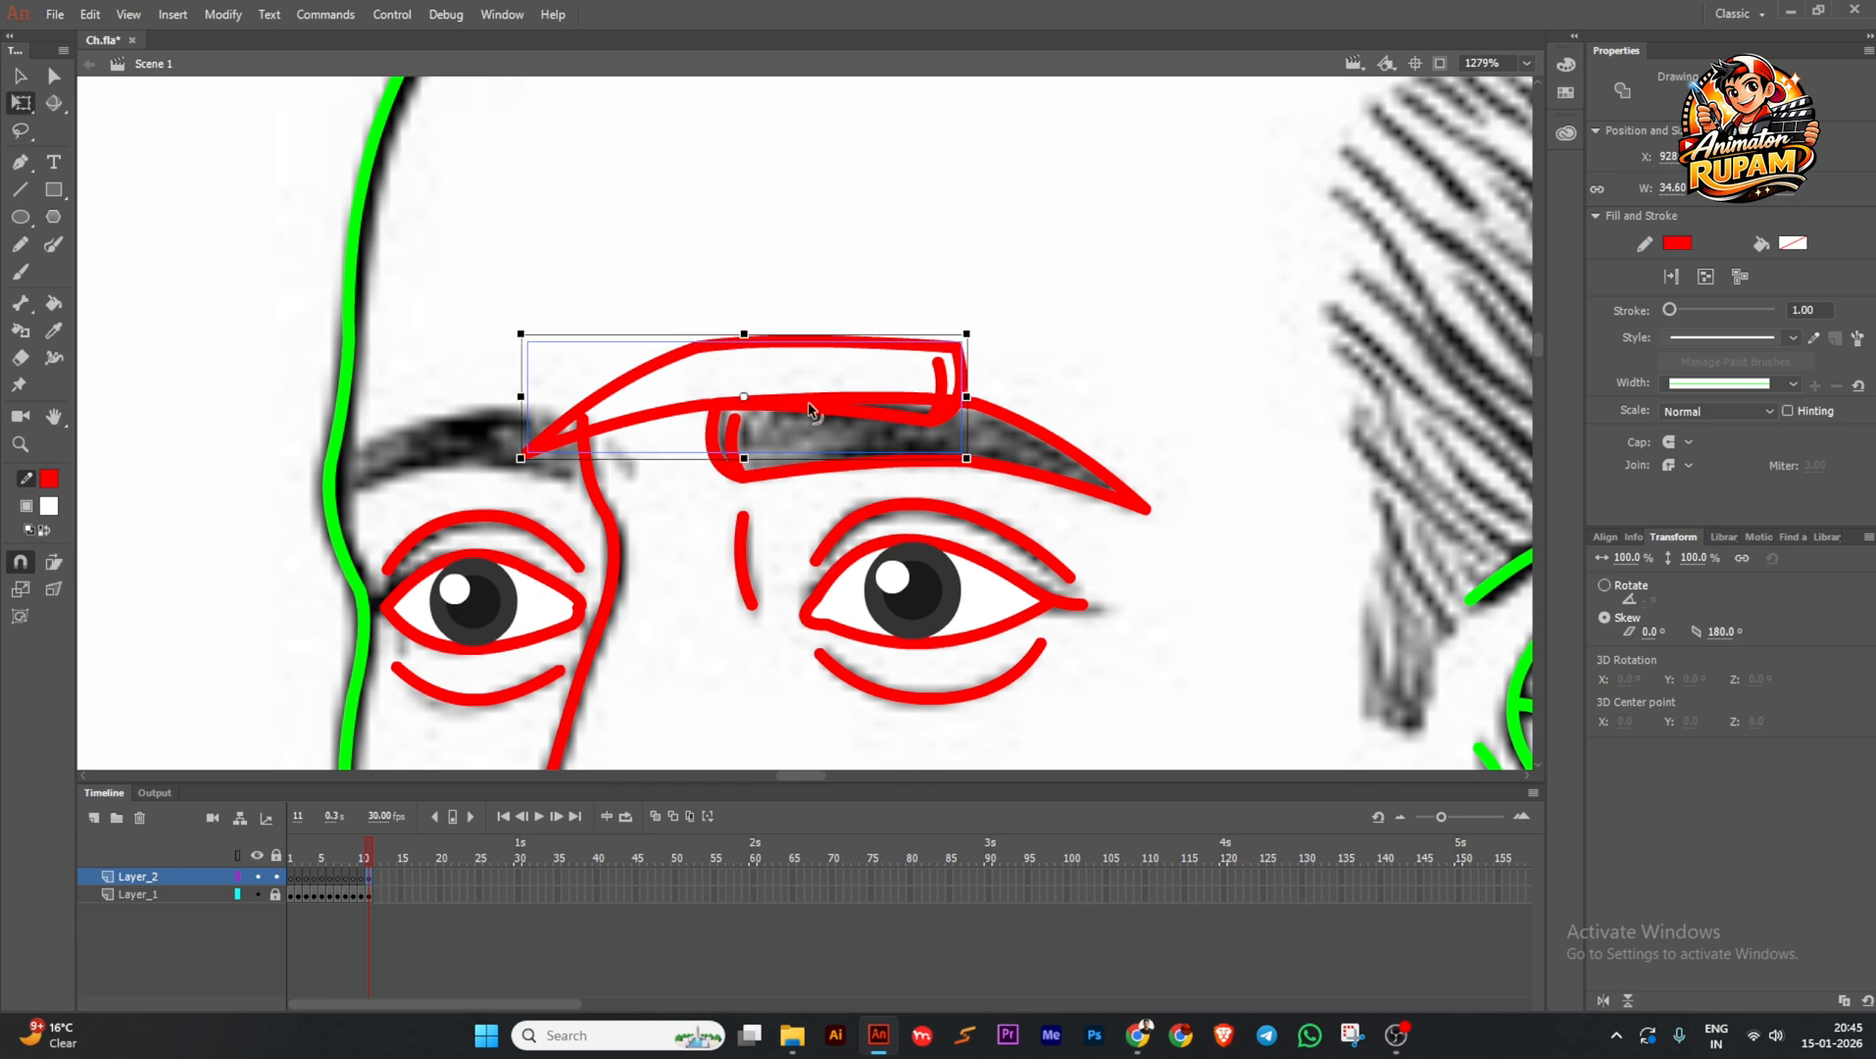
left_click_drag(806, 402, 756, 408)
key("ctrl+z")
left_click_drag(643, 429, 369, 491)
left_click_drag(688, 397, 610, 419, "shift")
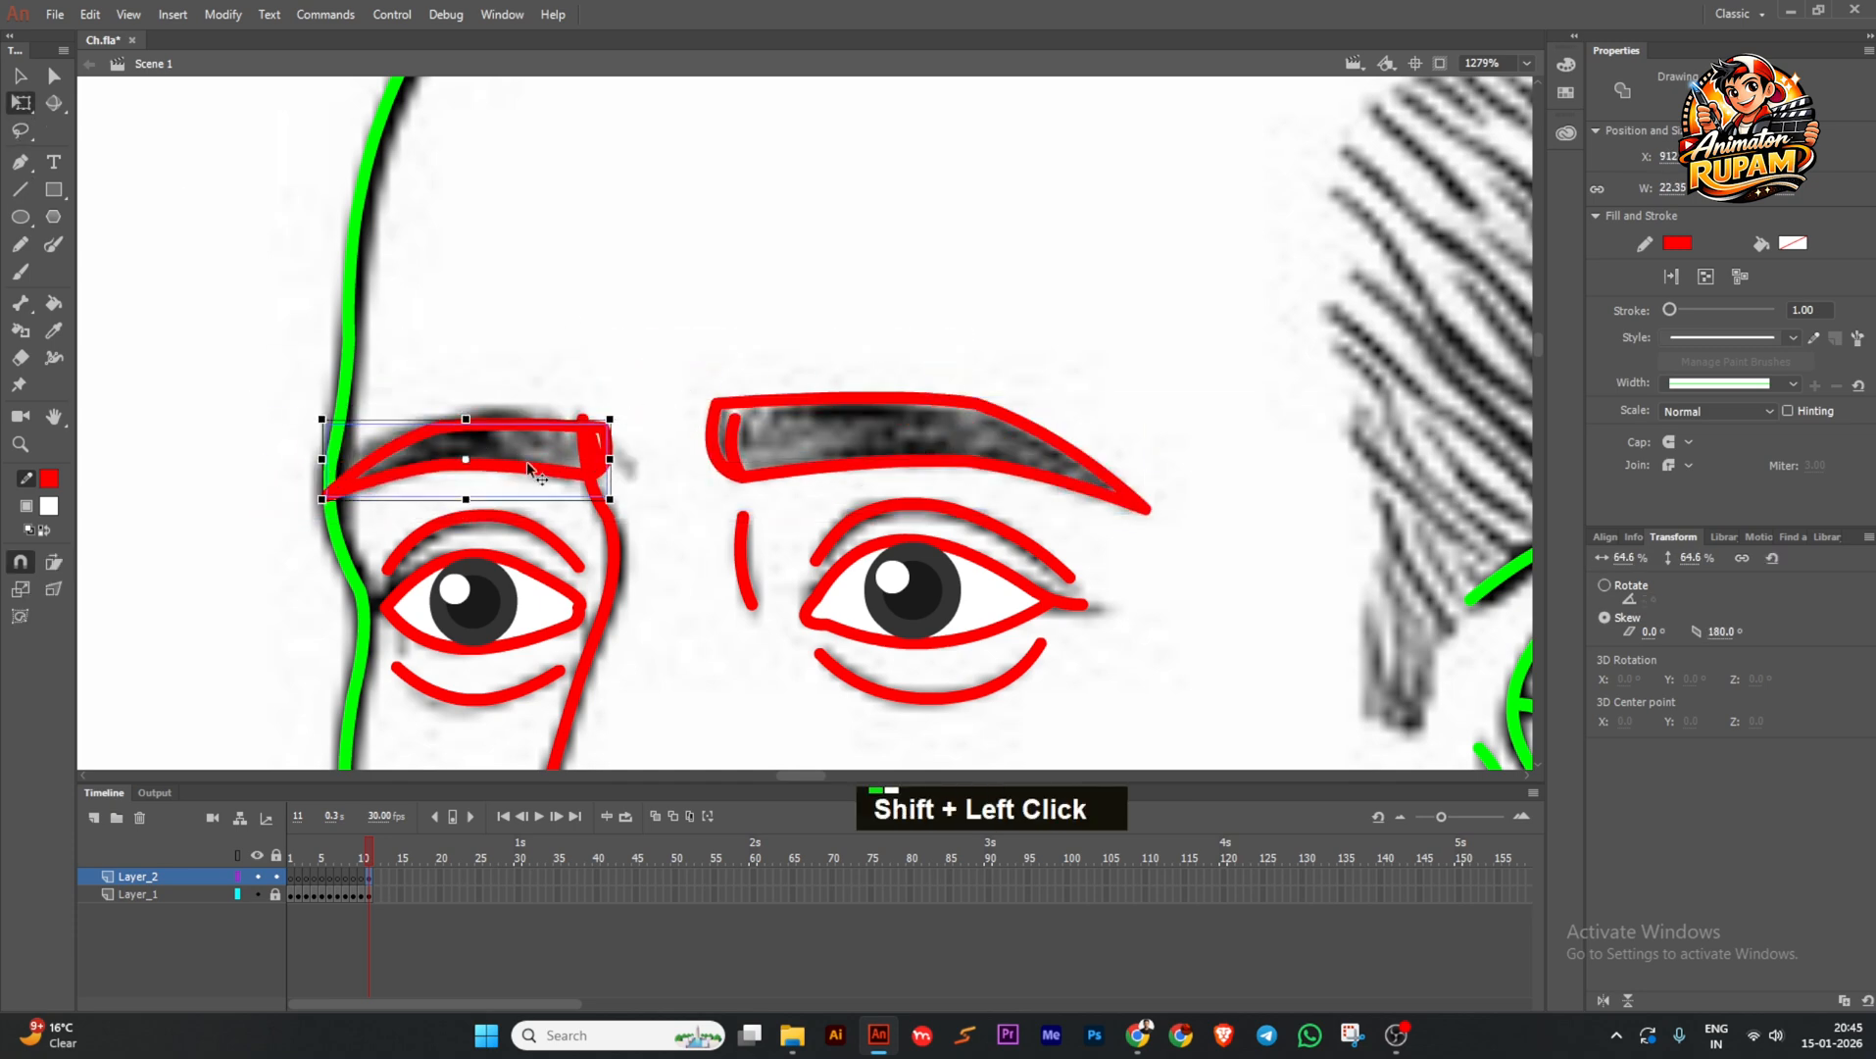
left_click_drag(526, 461, 454, 409)
left_click_drag(303, 508, 309, 526, "alt")
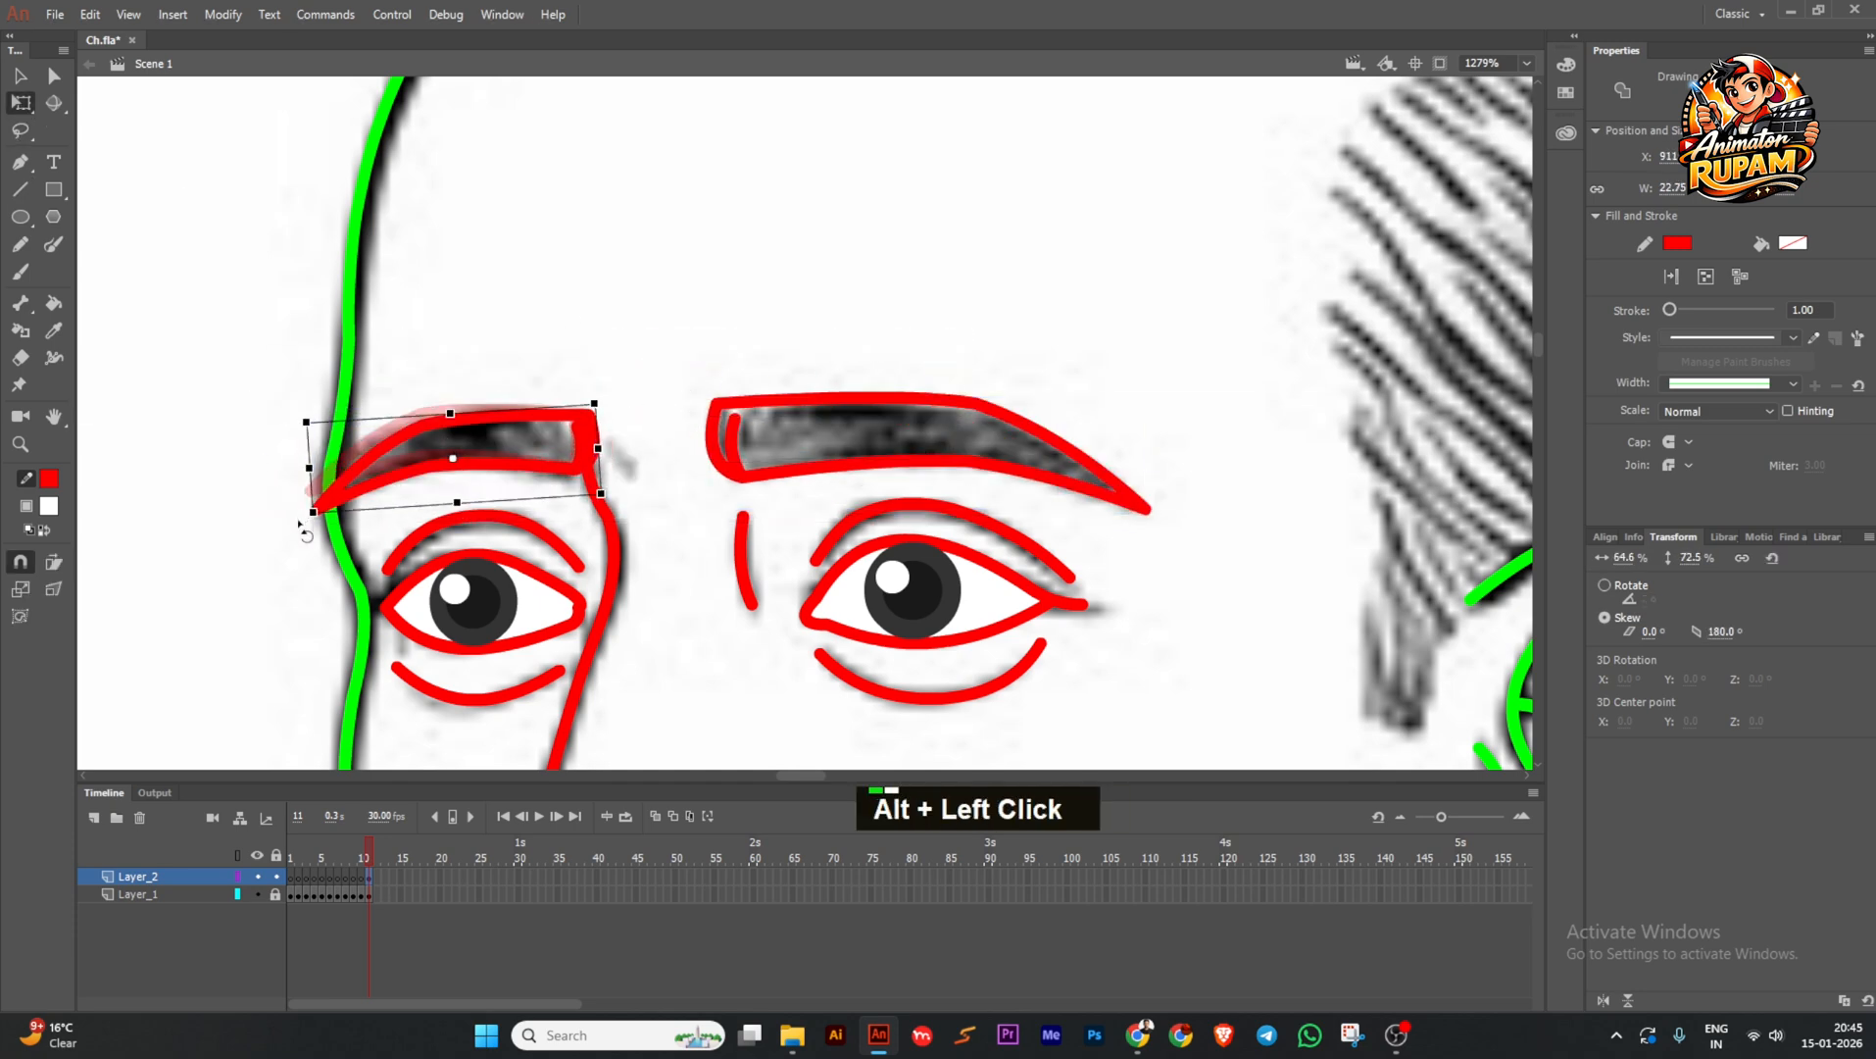
left_click(664, 427)
Check the left brow's placement and save the file.
scroll(637, 431, "down", 3, "ctrl")
left_click_drag(628, 441, 601, 366)
scroll(508, 310, "up", 2, "ctrl")
left_click(506, 314, "alt")
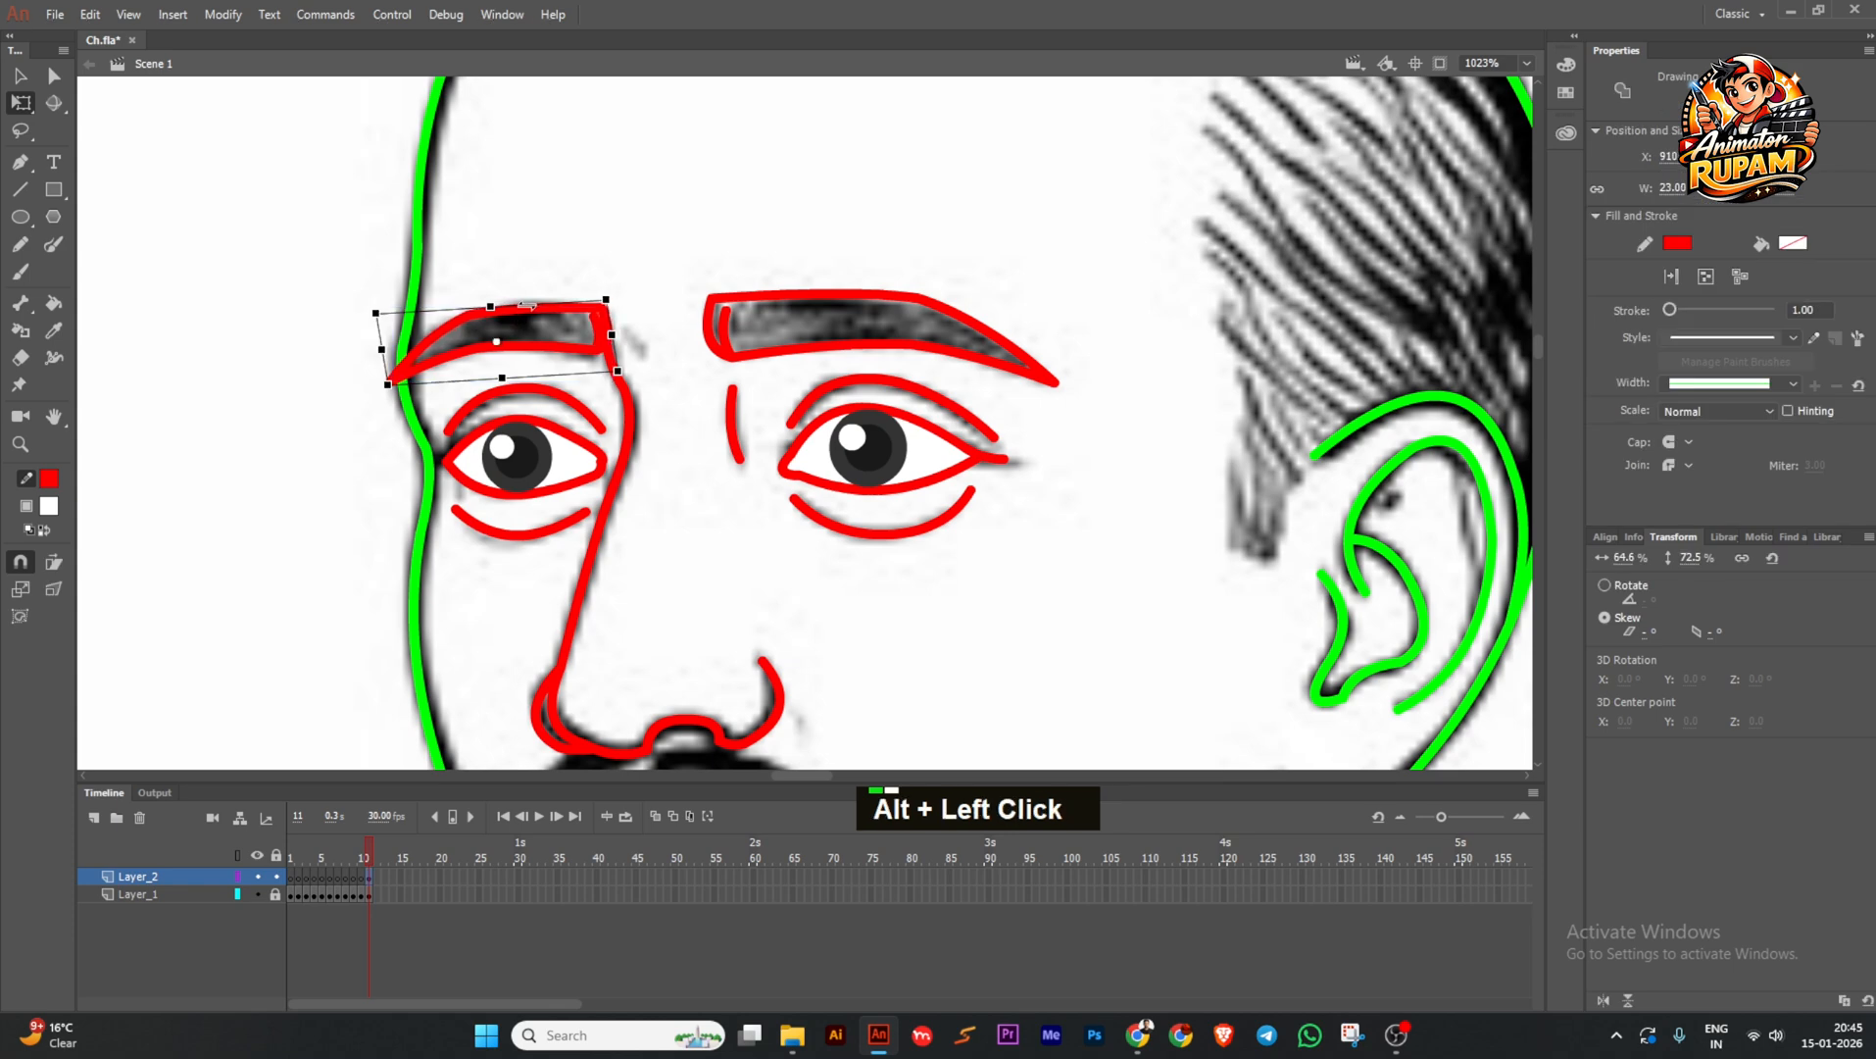
left_click(505, 314, "alt")
left_click(506, 314, "alt")
scroll(657, 404, "down", 2, "ctrl")
key("ctrl+s")
Select both eyes and the right brow together.
left_click_drag(743, 478, 733, 475)
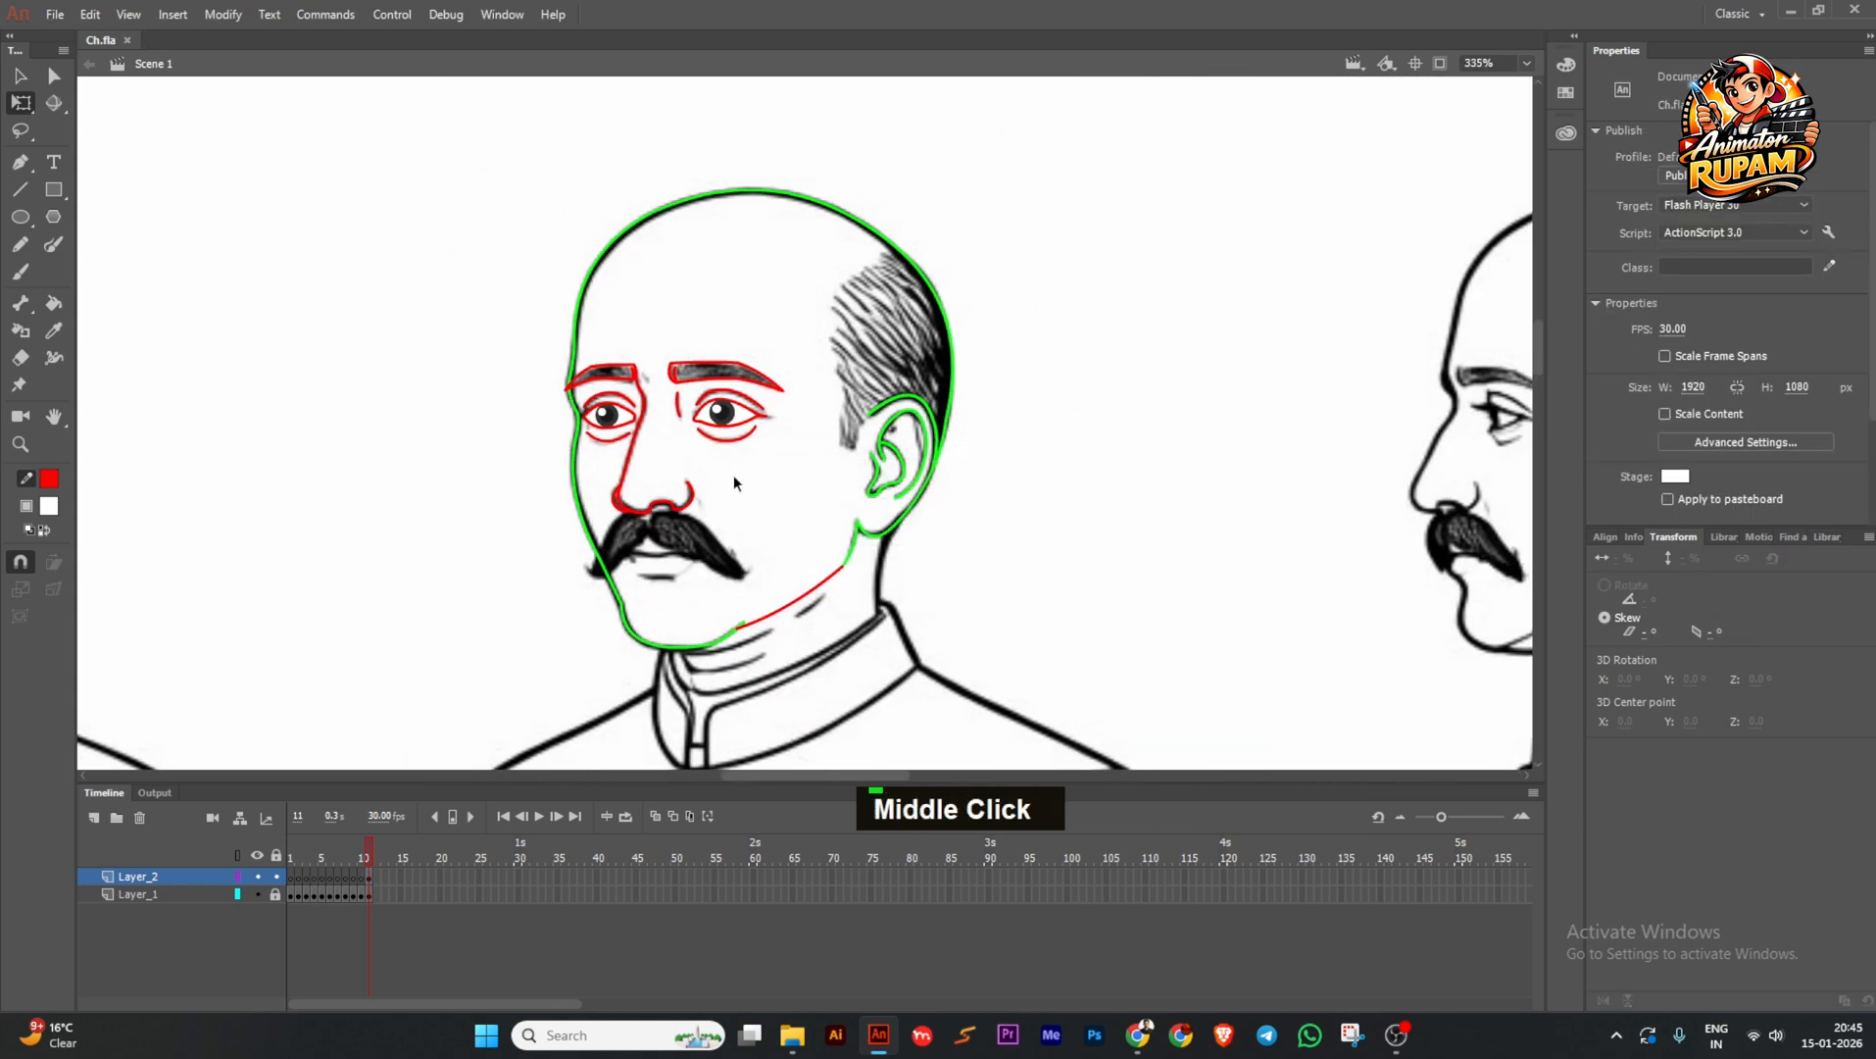
scroll(708, 400, "up", 2, "ctrl")
left_click(721, 412)
left_click(692, 414, "shift")
scroll(690, 411, "up", 2, "ctrl")
left_click(465, 414, "shift")
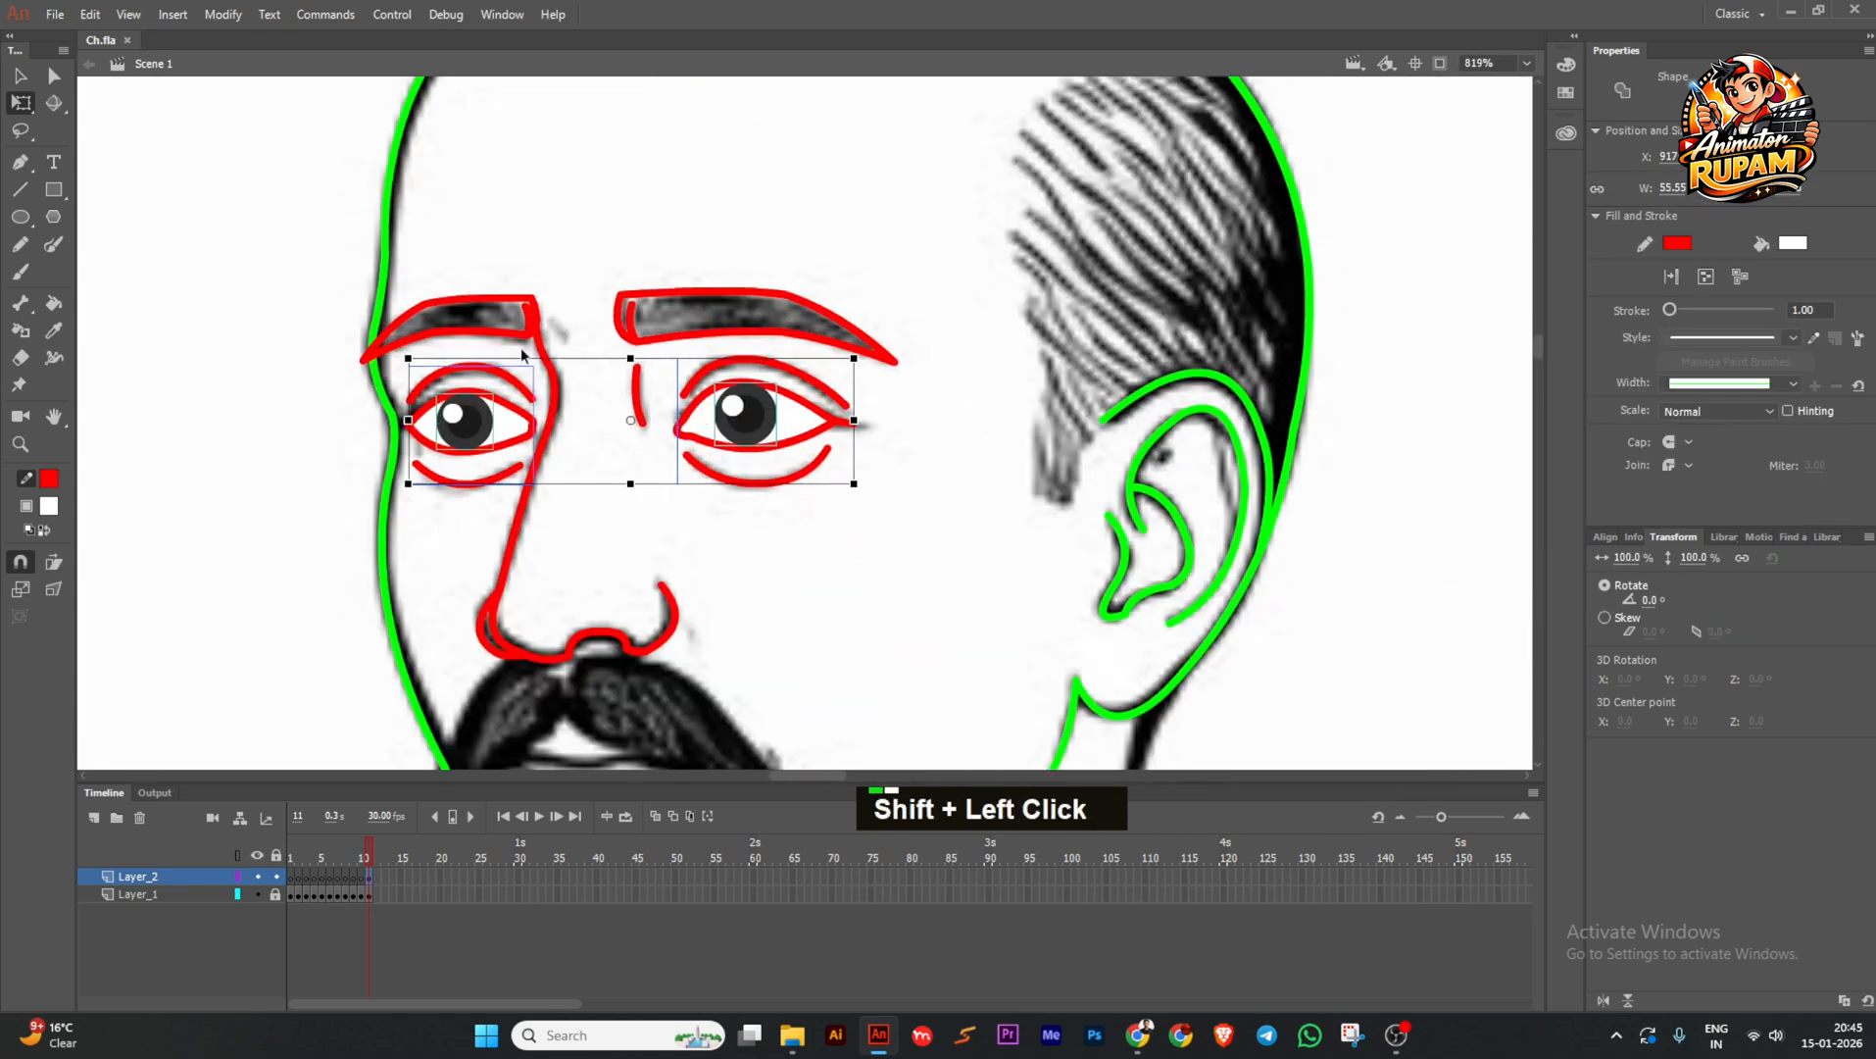
left_click(651, 349, "shift")
key("ctrl+z")
Convert the eyes and brows into graphic Symbol 2, open it, and save.
key("F8")
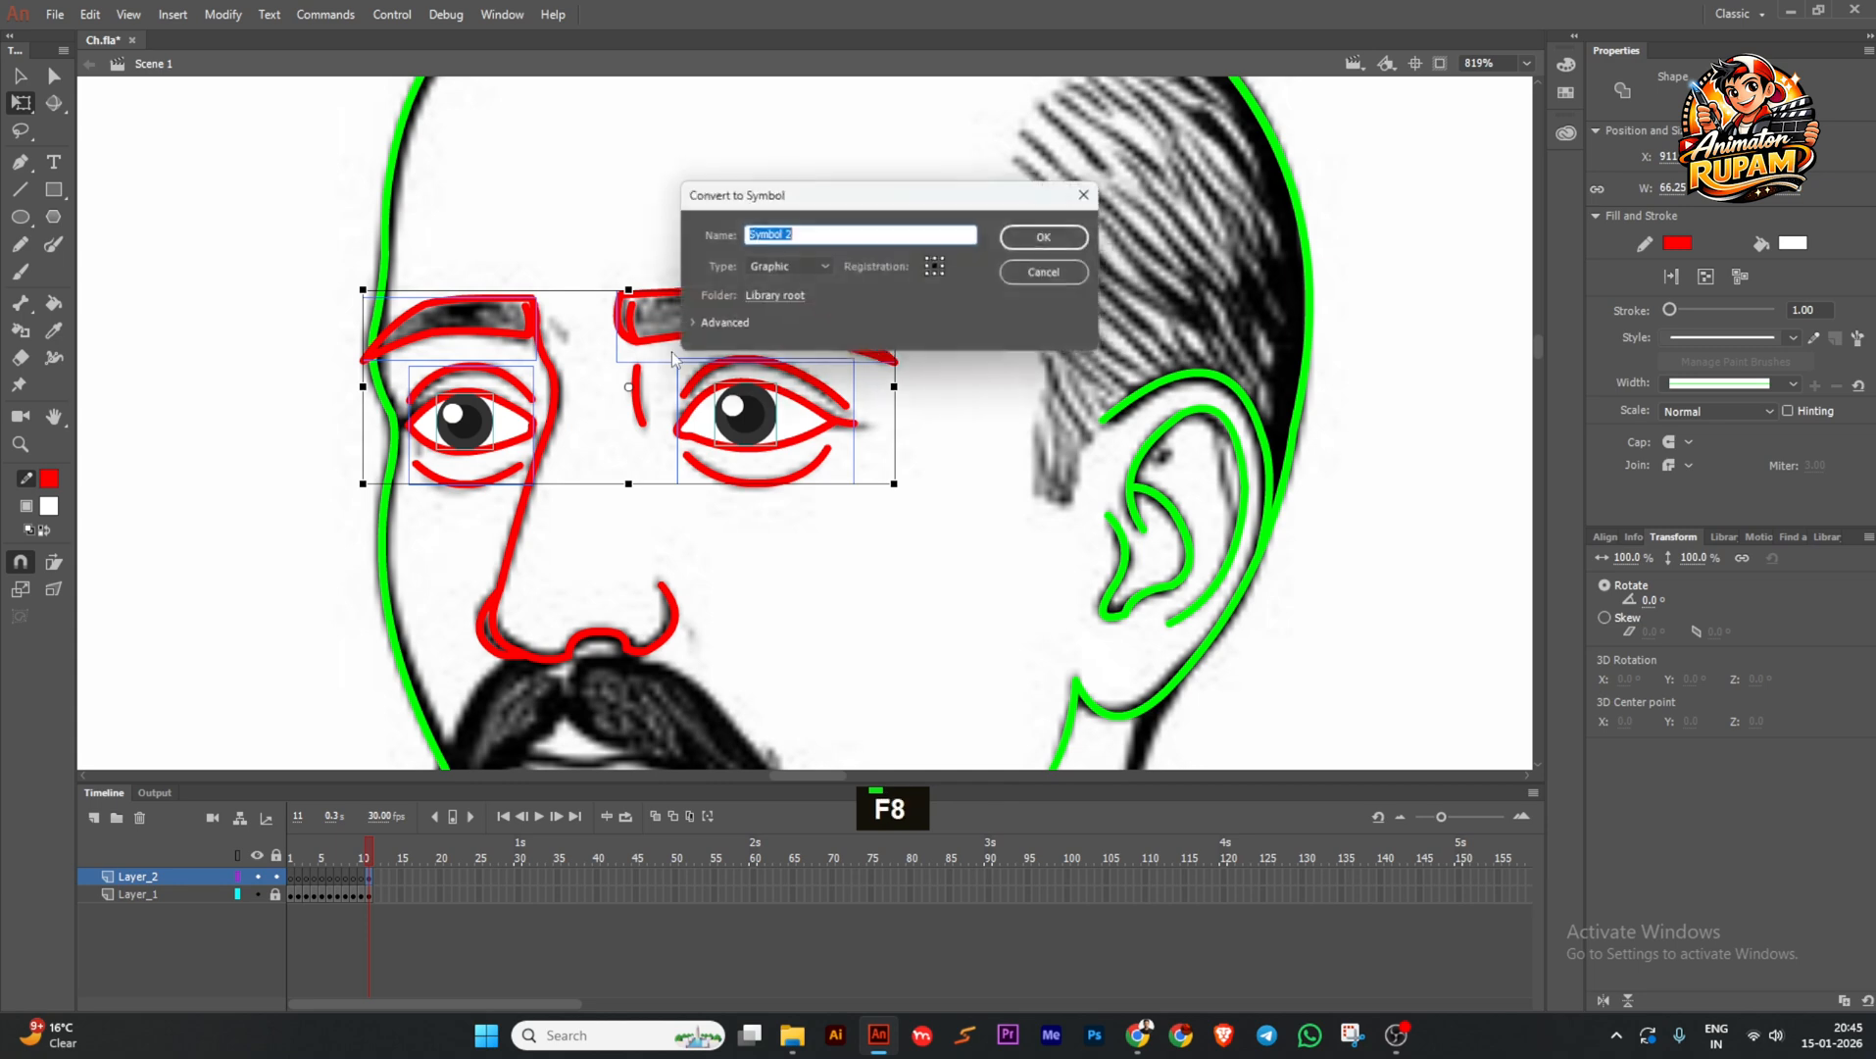
key("Return")
double_click(696, 413)
key("ctrl+s")
Delete a stray piece of the left eyebrow, then exit the brow drawings back to Scene 1.
scroll(538, 296, "up", 2, "ctrl")
double_click(519, 314)
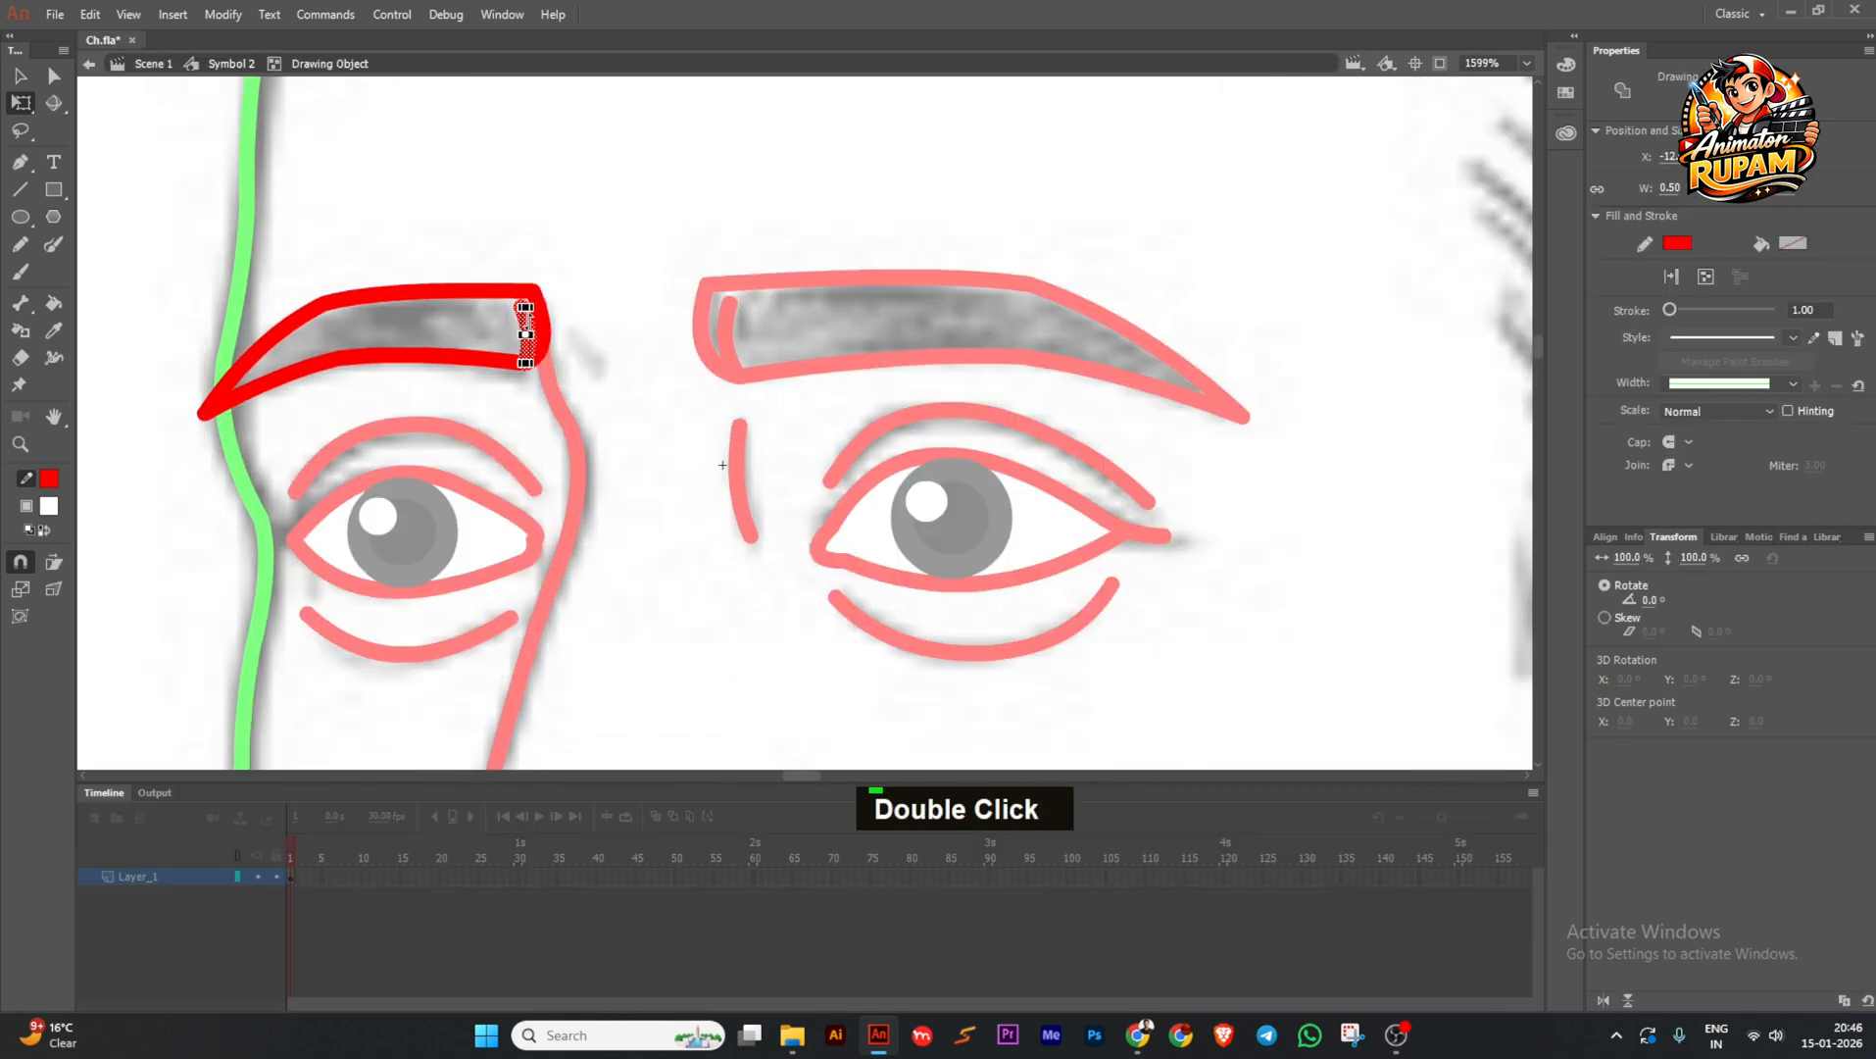
key("Delete")
double_click(603, 276)
double_click(542, 316)
scroll(545, 316, "up", 1, "ctrl")
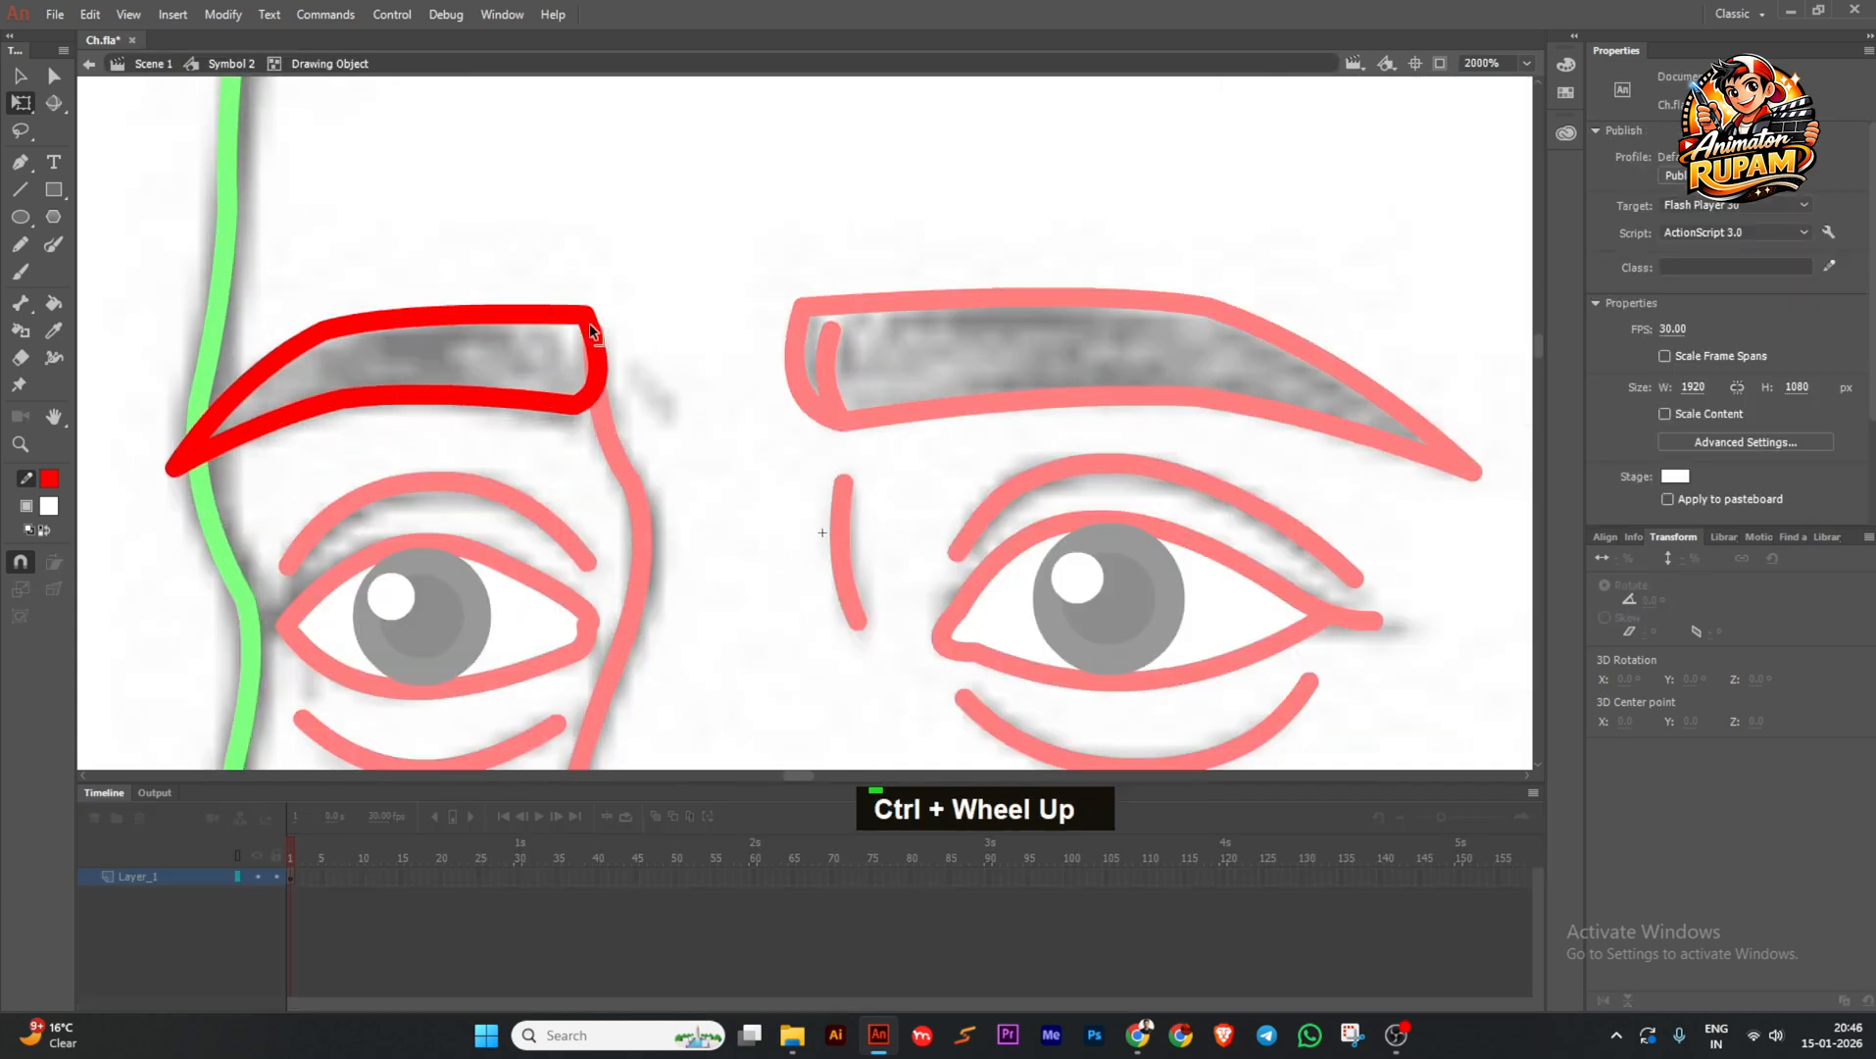
double_click(672, 347)
scroll(699, 384, "down", 3, "ctrl")
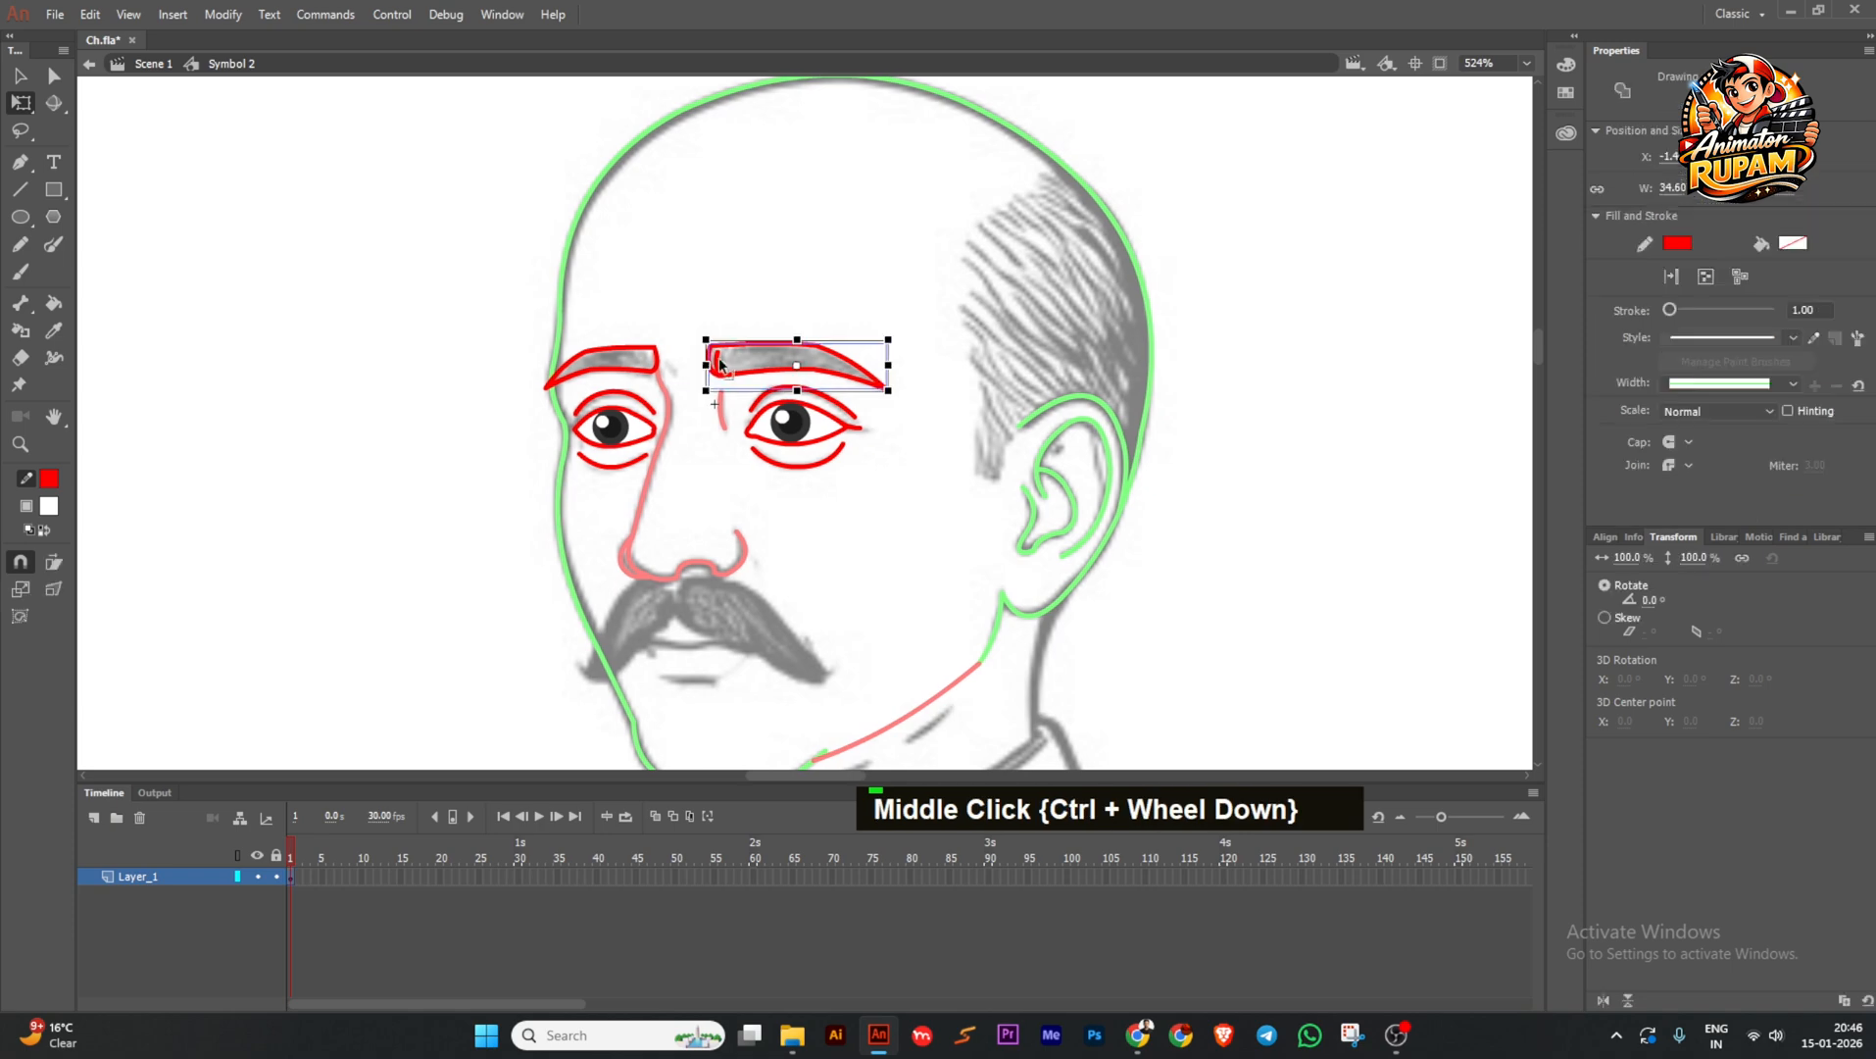
double_click(718, 361)
double_click(444, 346)
double_click(444, 346)
Recentre the face on Scene 1 and save the file.
scroll(458, 351, "down", 2, "ctrl")
key("ctrl+s")
middle_click(708, 461)
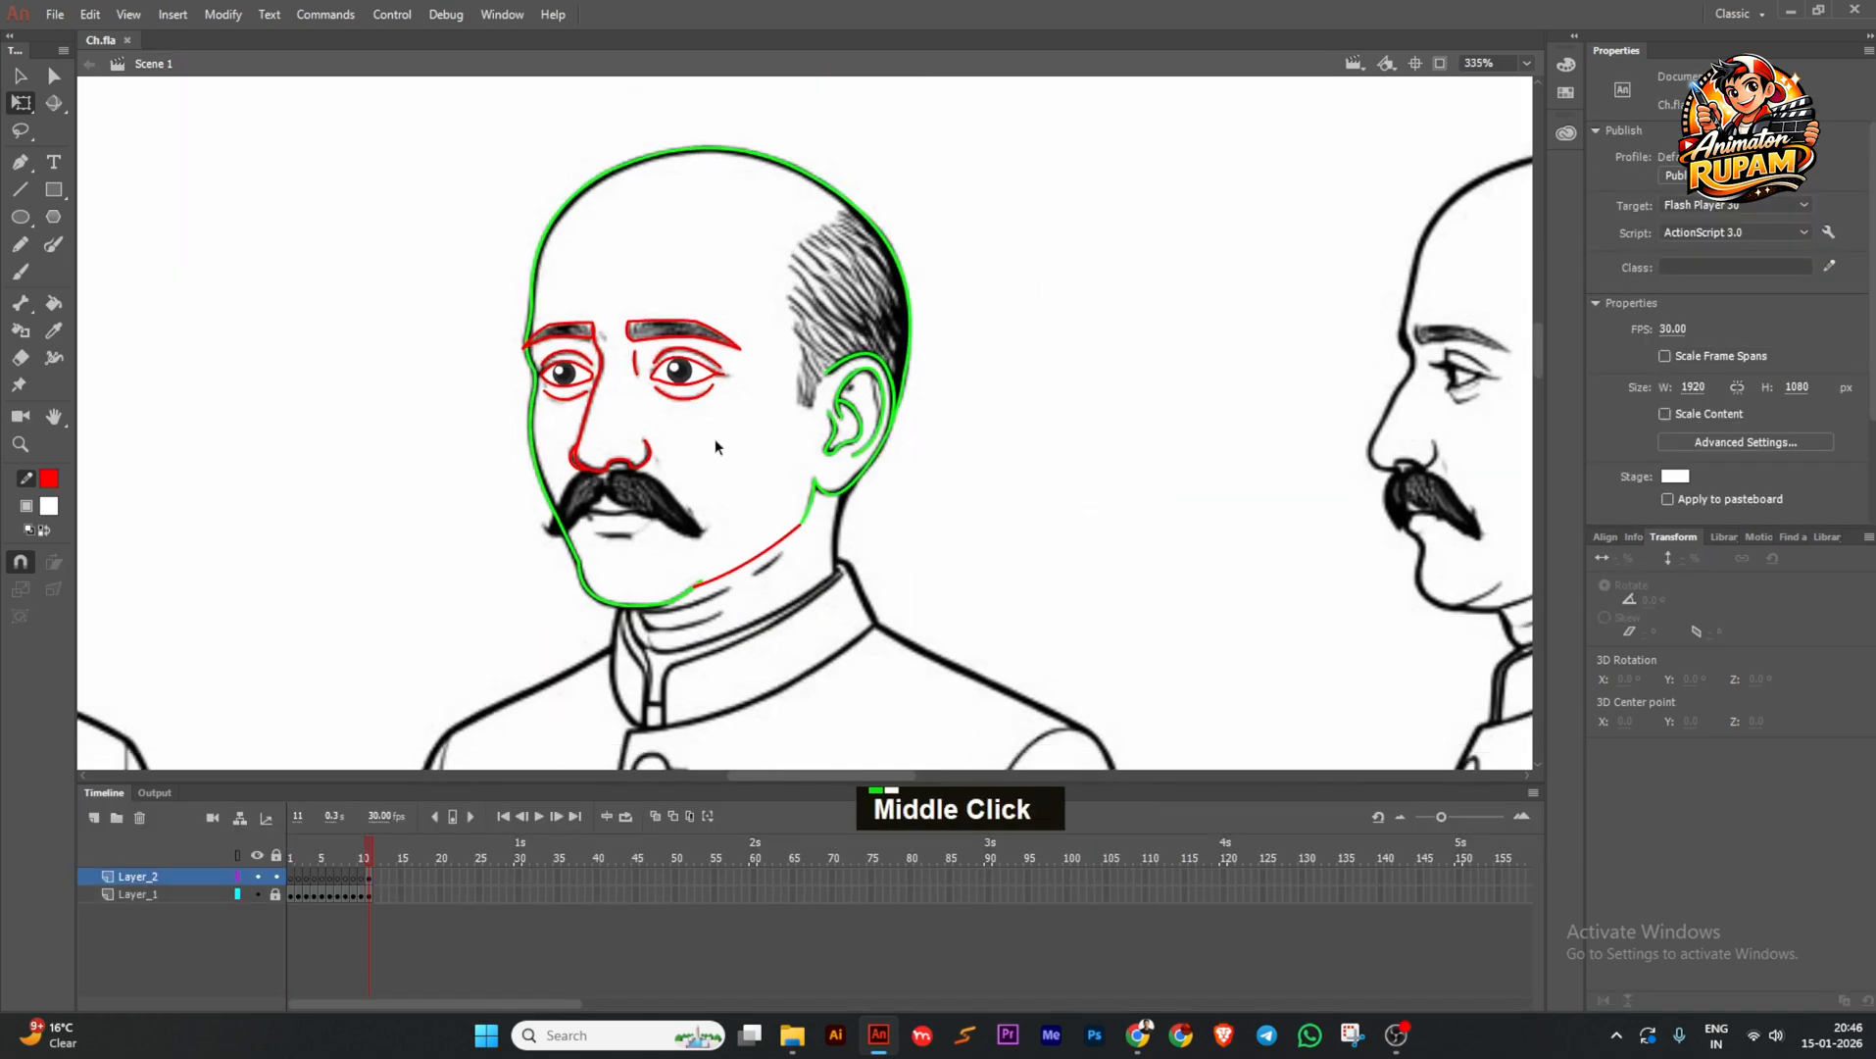
scroll(742, 439, "down", 1, "ctrl")
key("ctrl+s")
left_click_drag(742, 437, 724, 434)
key("ctrl+s")
key("ctrl+s")
scroll(652, 504, "up", 3, "ctrl")
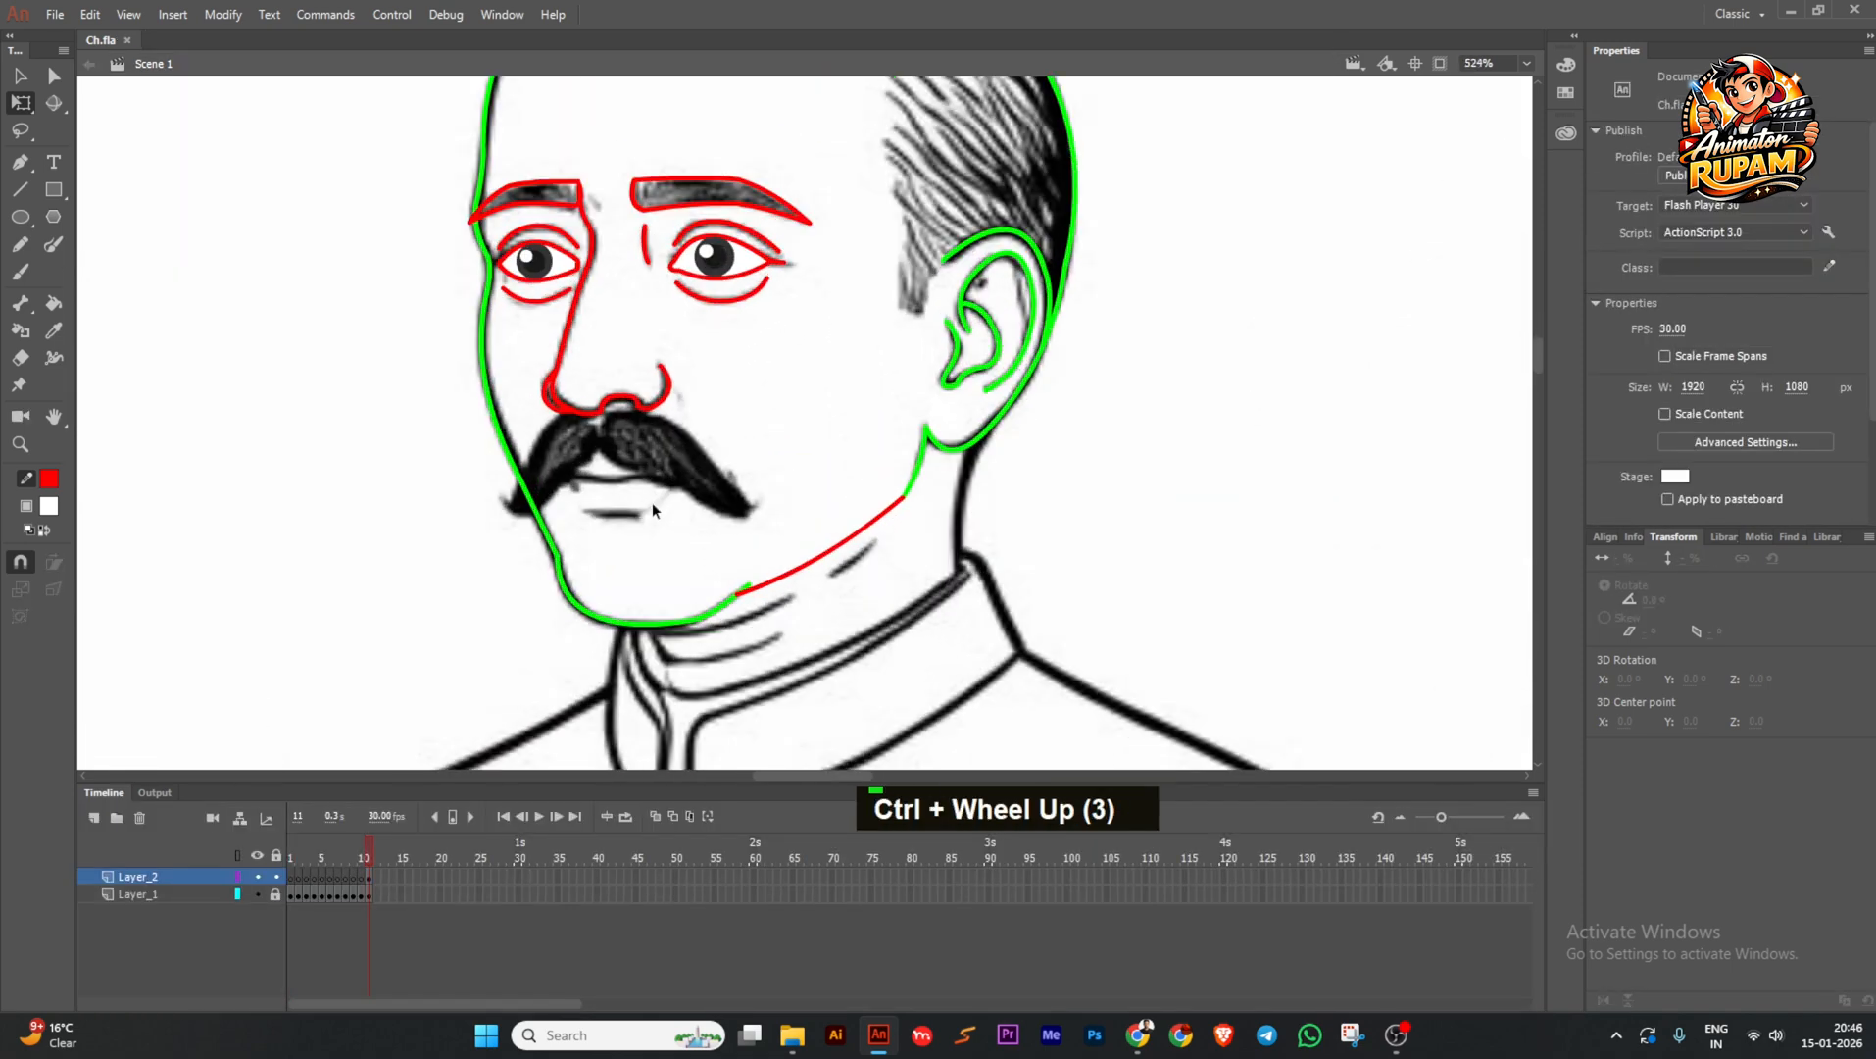
scroll(654, 502, "down", 2, "ctrl")
key("ctrl+s")
scroll(665, 501, "down", 2, "ctrl")
scroll(702, 375, "up", 1, "ctrl")
scroll(680, 370, "up", 1, "ctrl")
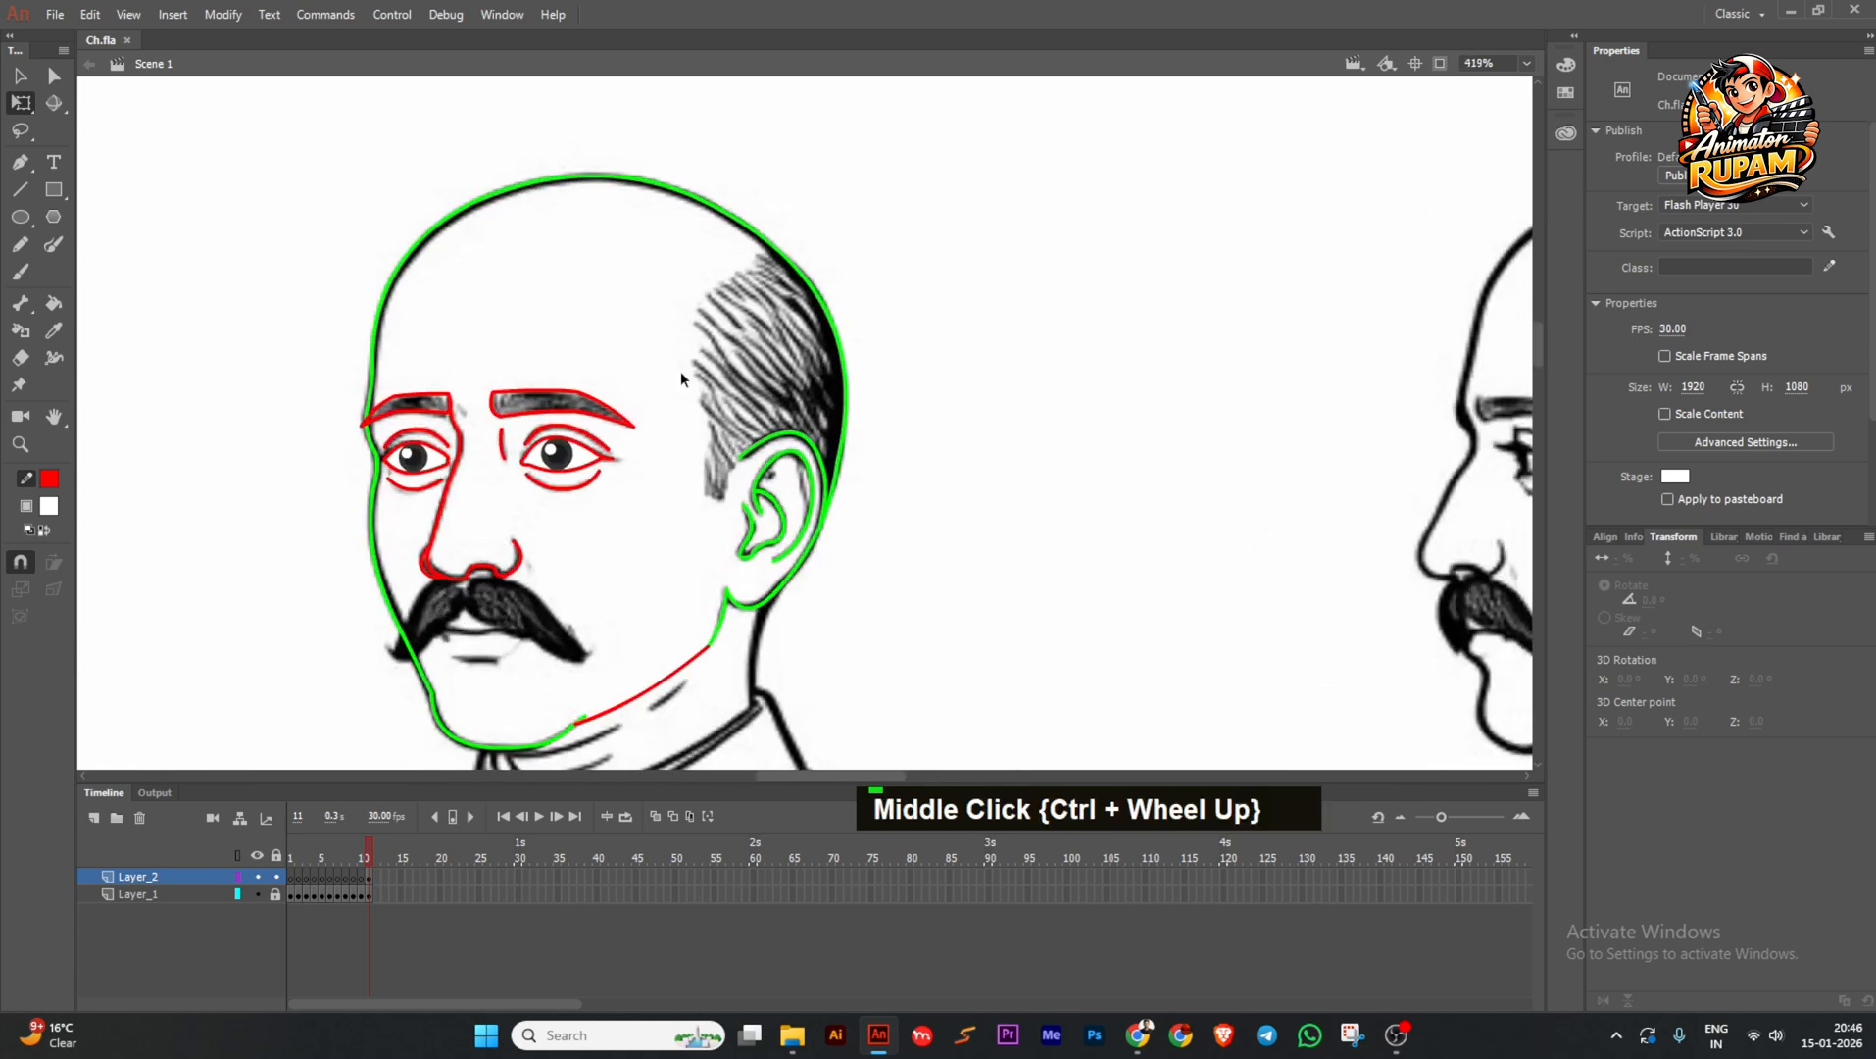
scroll(684, 415, "down", 1, "ctrl")
key("ctrl+s")
scroll(726, 481, "up", 2)
key("ctrl+s")
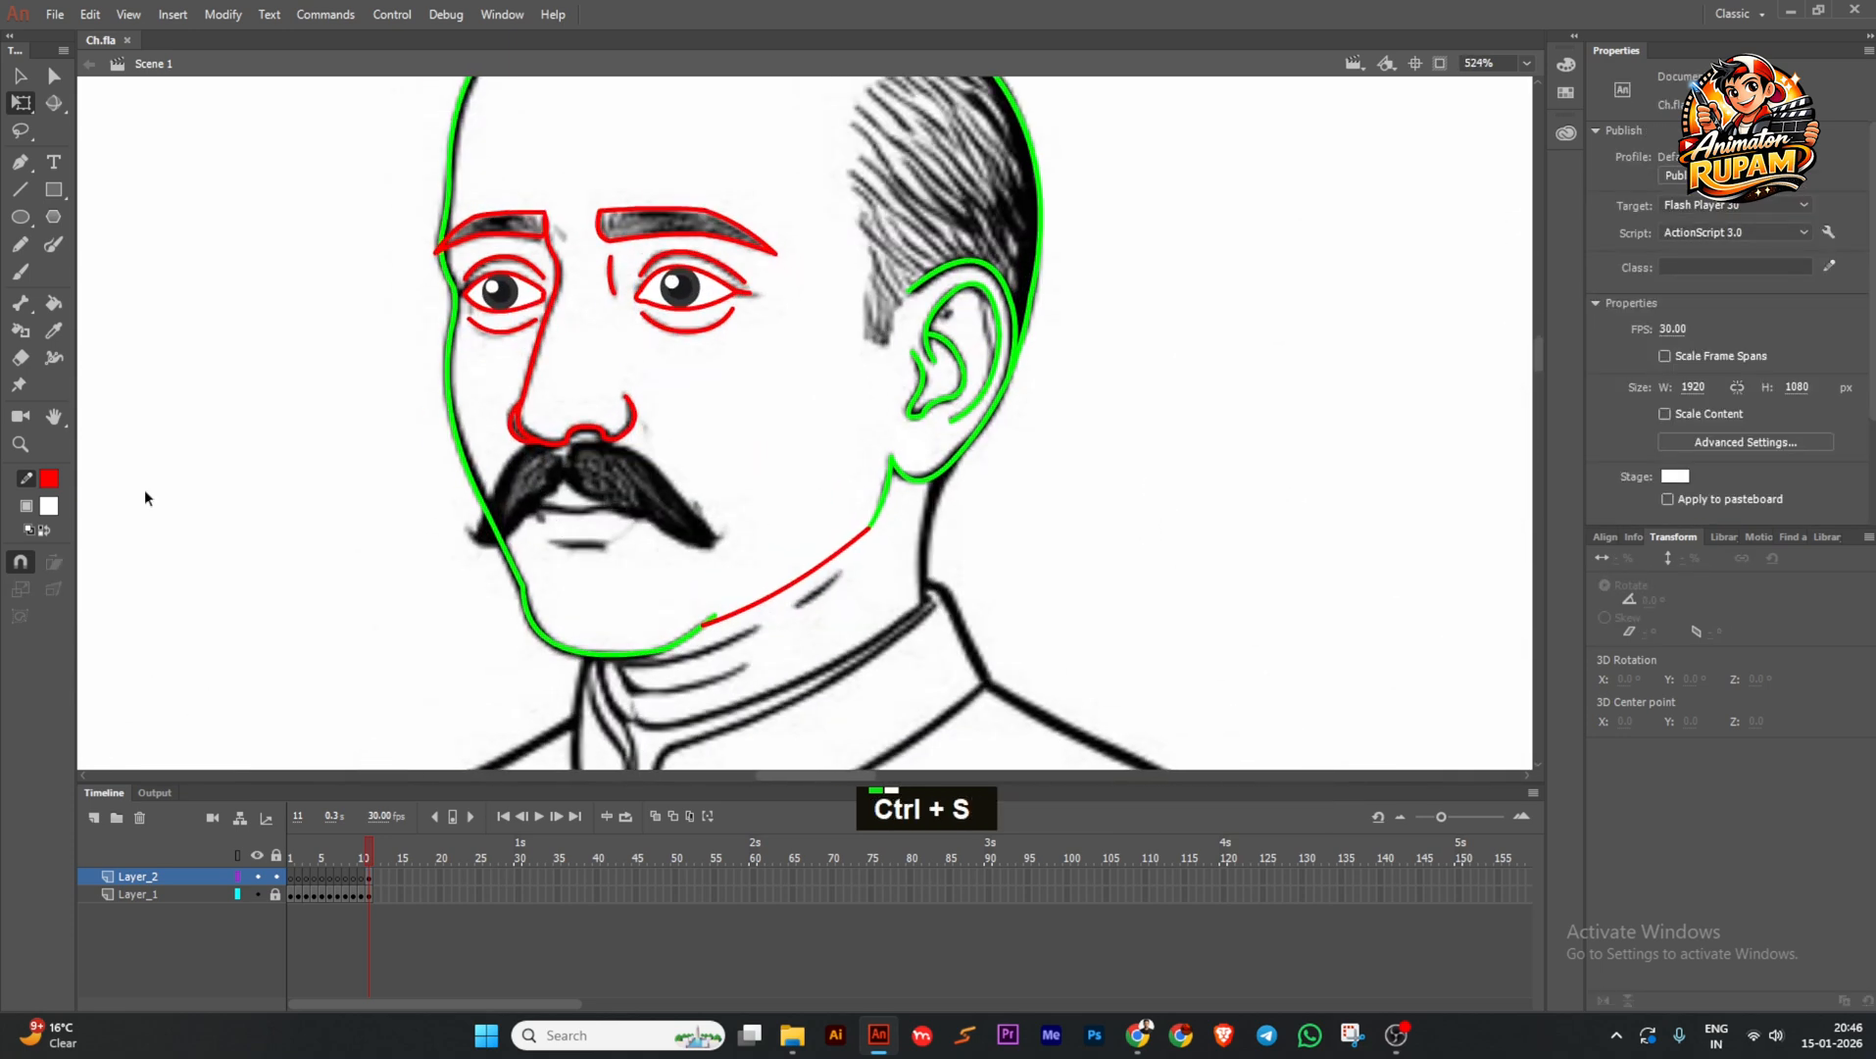
Set the stroke to green and draw Line-tool strokes along the top of one moustache half.
left_click(49, 486)
left_click(196, 504)
left_click(20, 190)
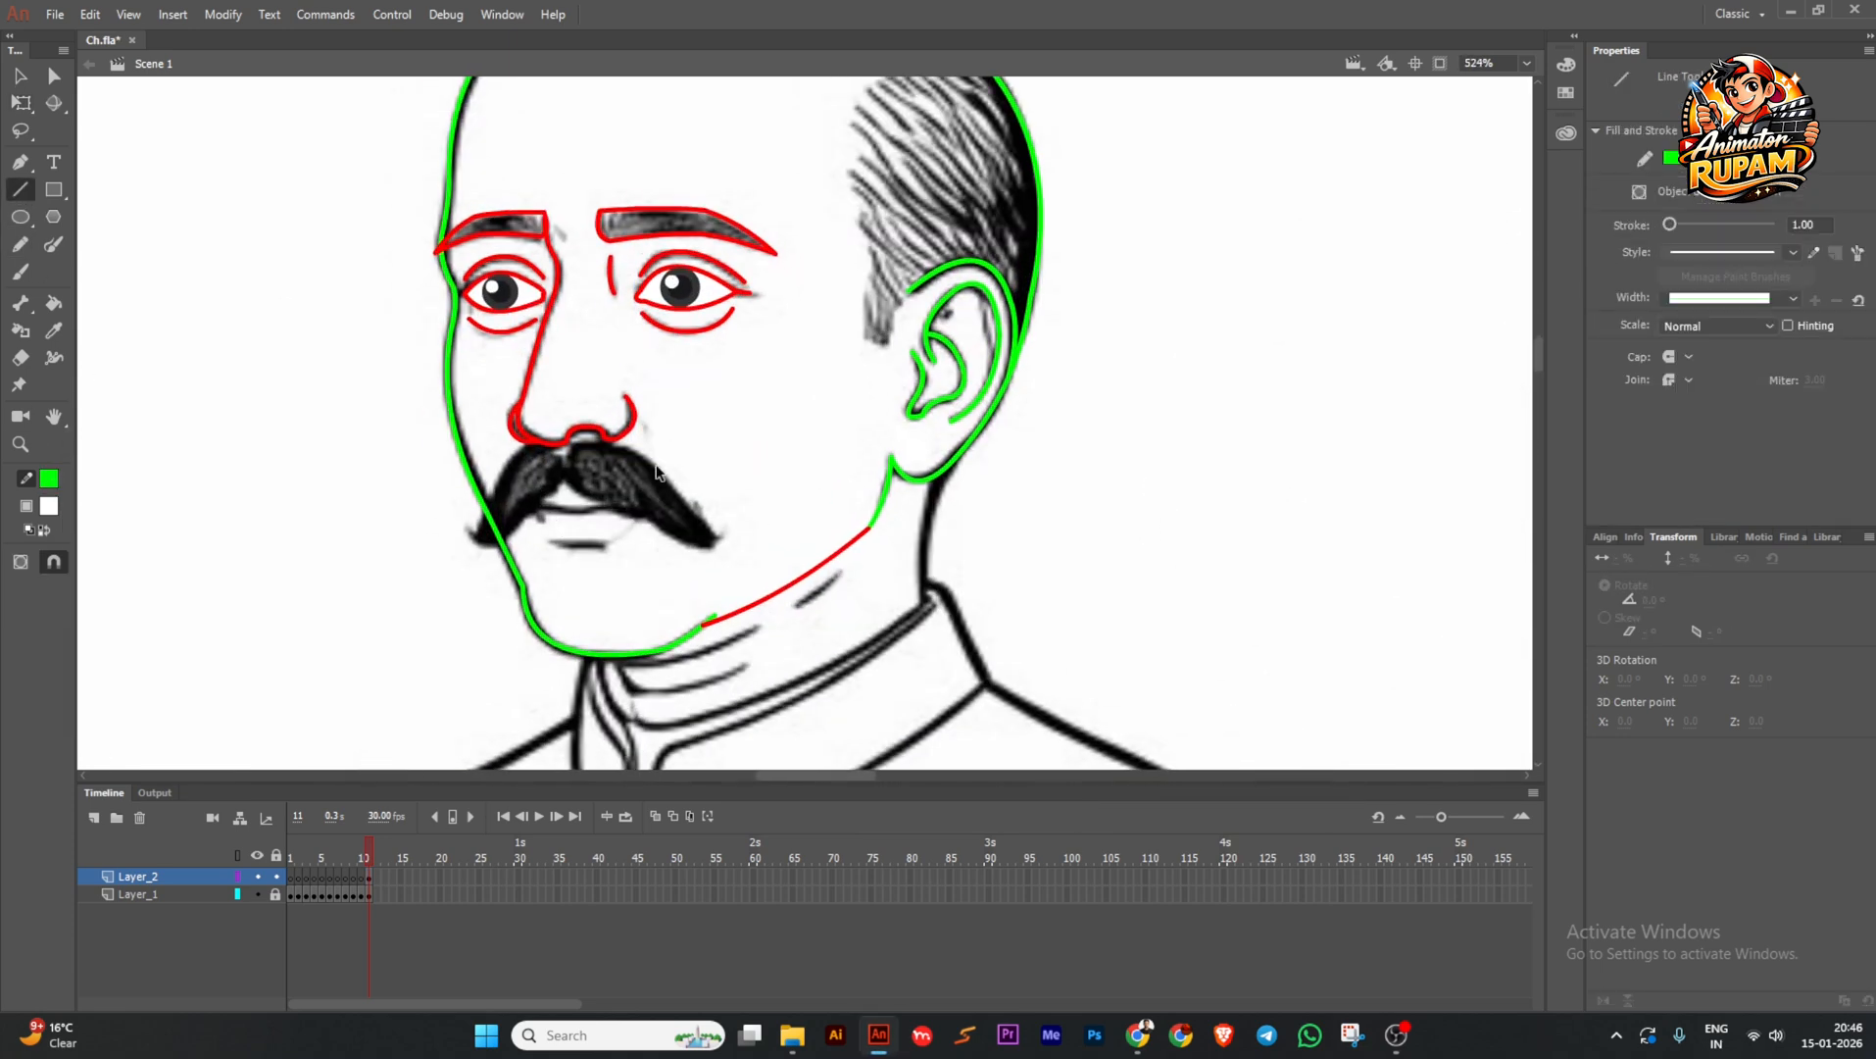
scroll(523, 422, "up", 2, "ctrl")
left_click_drag(661, 470, 682, 492)
mouse_move(591, 452)
left_mouse_down("ctrl")
mouse_move(579, 419)
mouse_move(497, 429)
left_mouse_up("ctrl")
Make the curve a drawing object and complete that moustache half's green outline.
scroll(519, 421, "up", 1, "ctrl")
left_click(518, 408, "ctrl")
left_click(1704, 279)
double_click(510, 408, "ctrl")
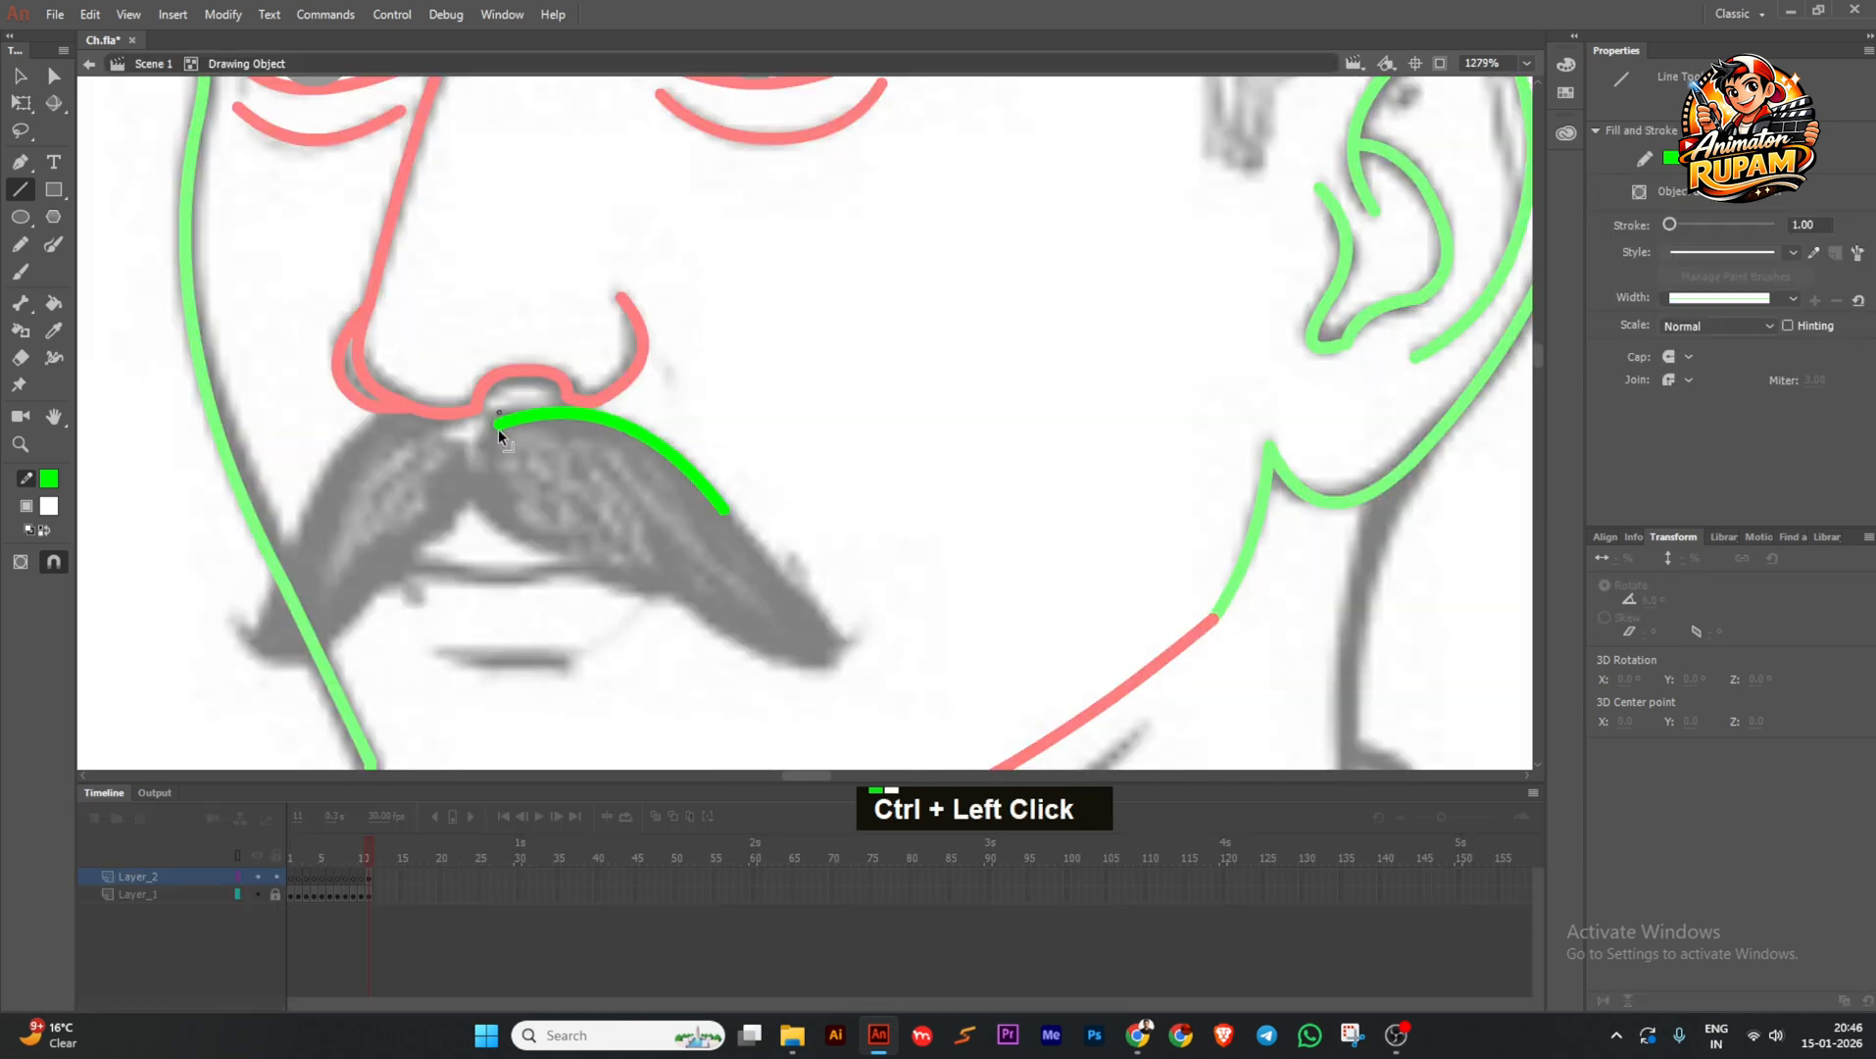
left_click_drag(616, 421, 608, 432, "ctrl")
left_click_drag(724, 510, 724, 502, "ctrl")
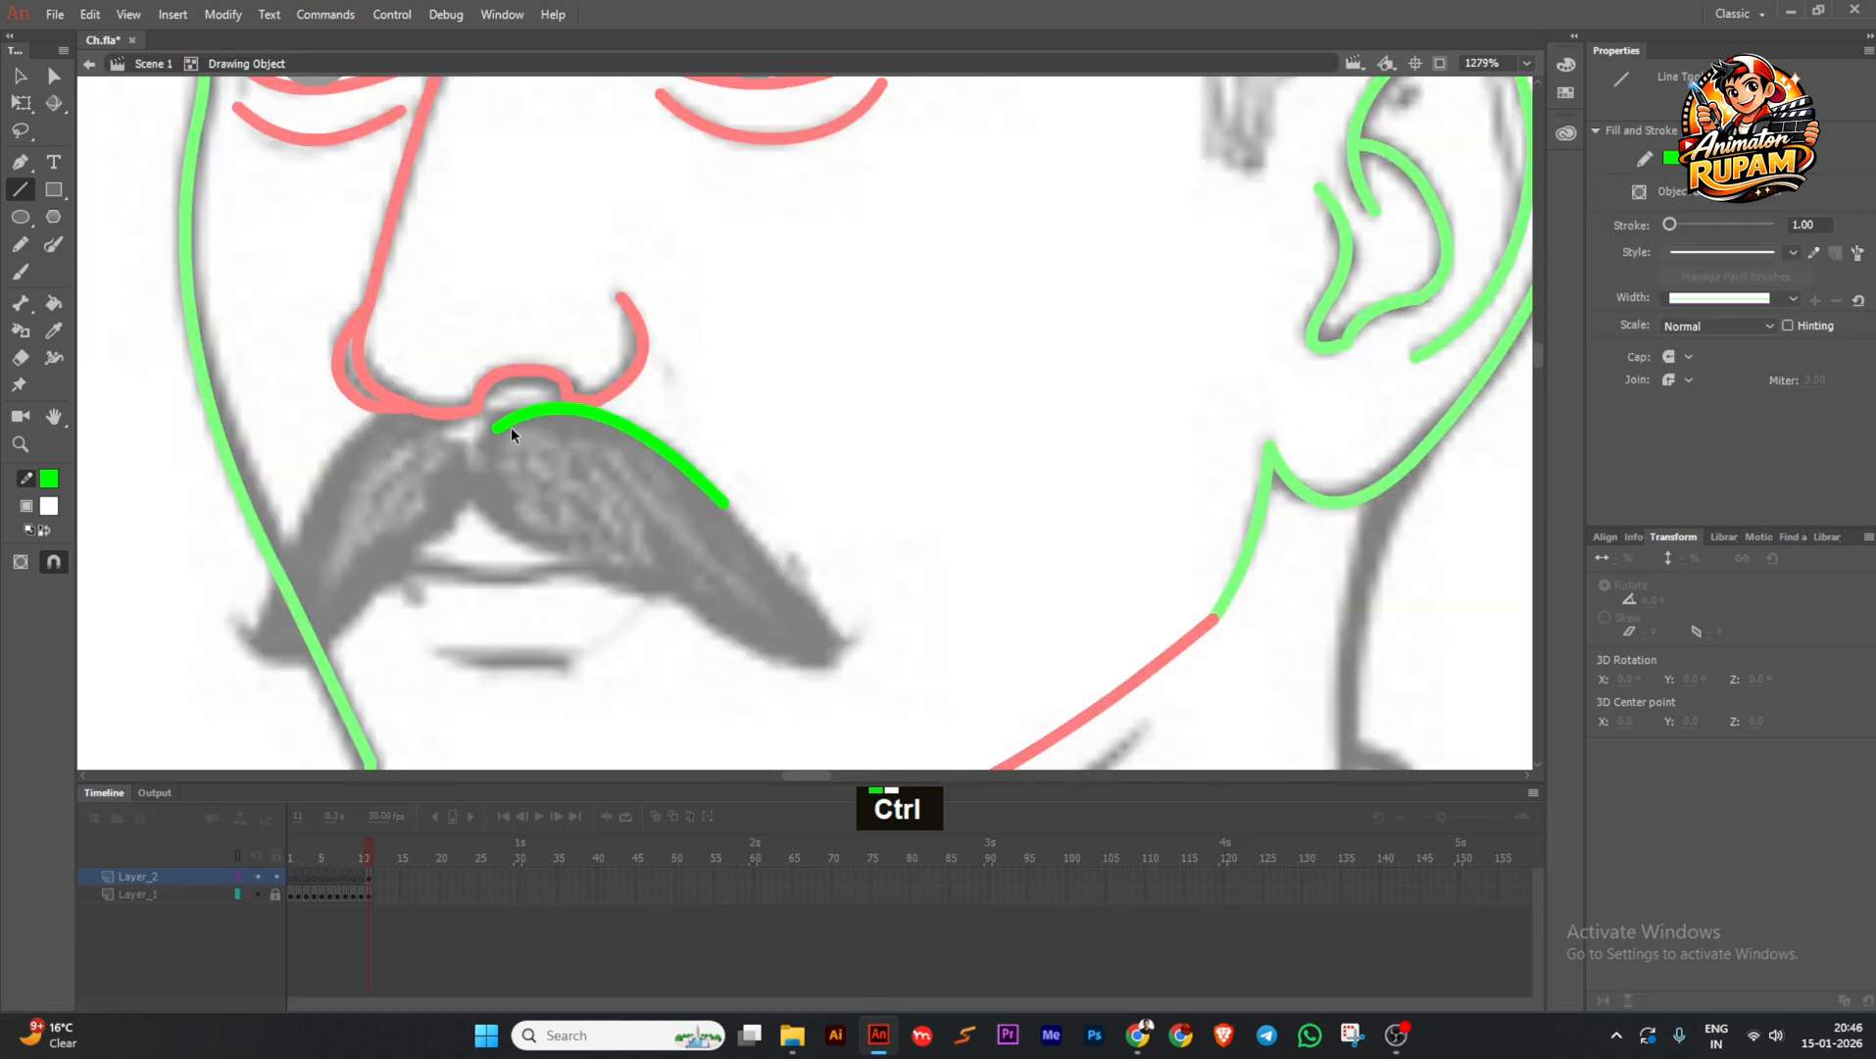
left_click_drag(498, 427, 487, 511, "ctrl")
mouse_move(493, 467)
left_mouse_down("ctrl")
mouse_move(474, 474)
mouse_move(654, 586)
mouse_move(576, 567)
mouse_move(812, 671)
left_mouse_up("ctrl")
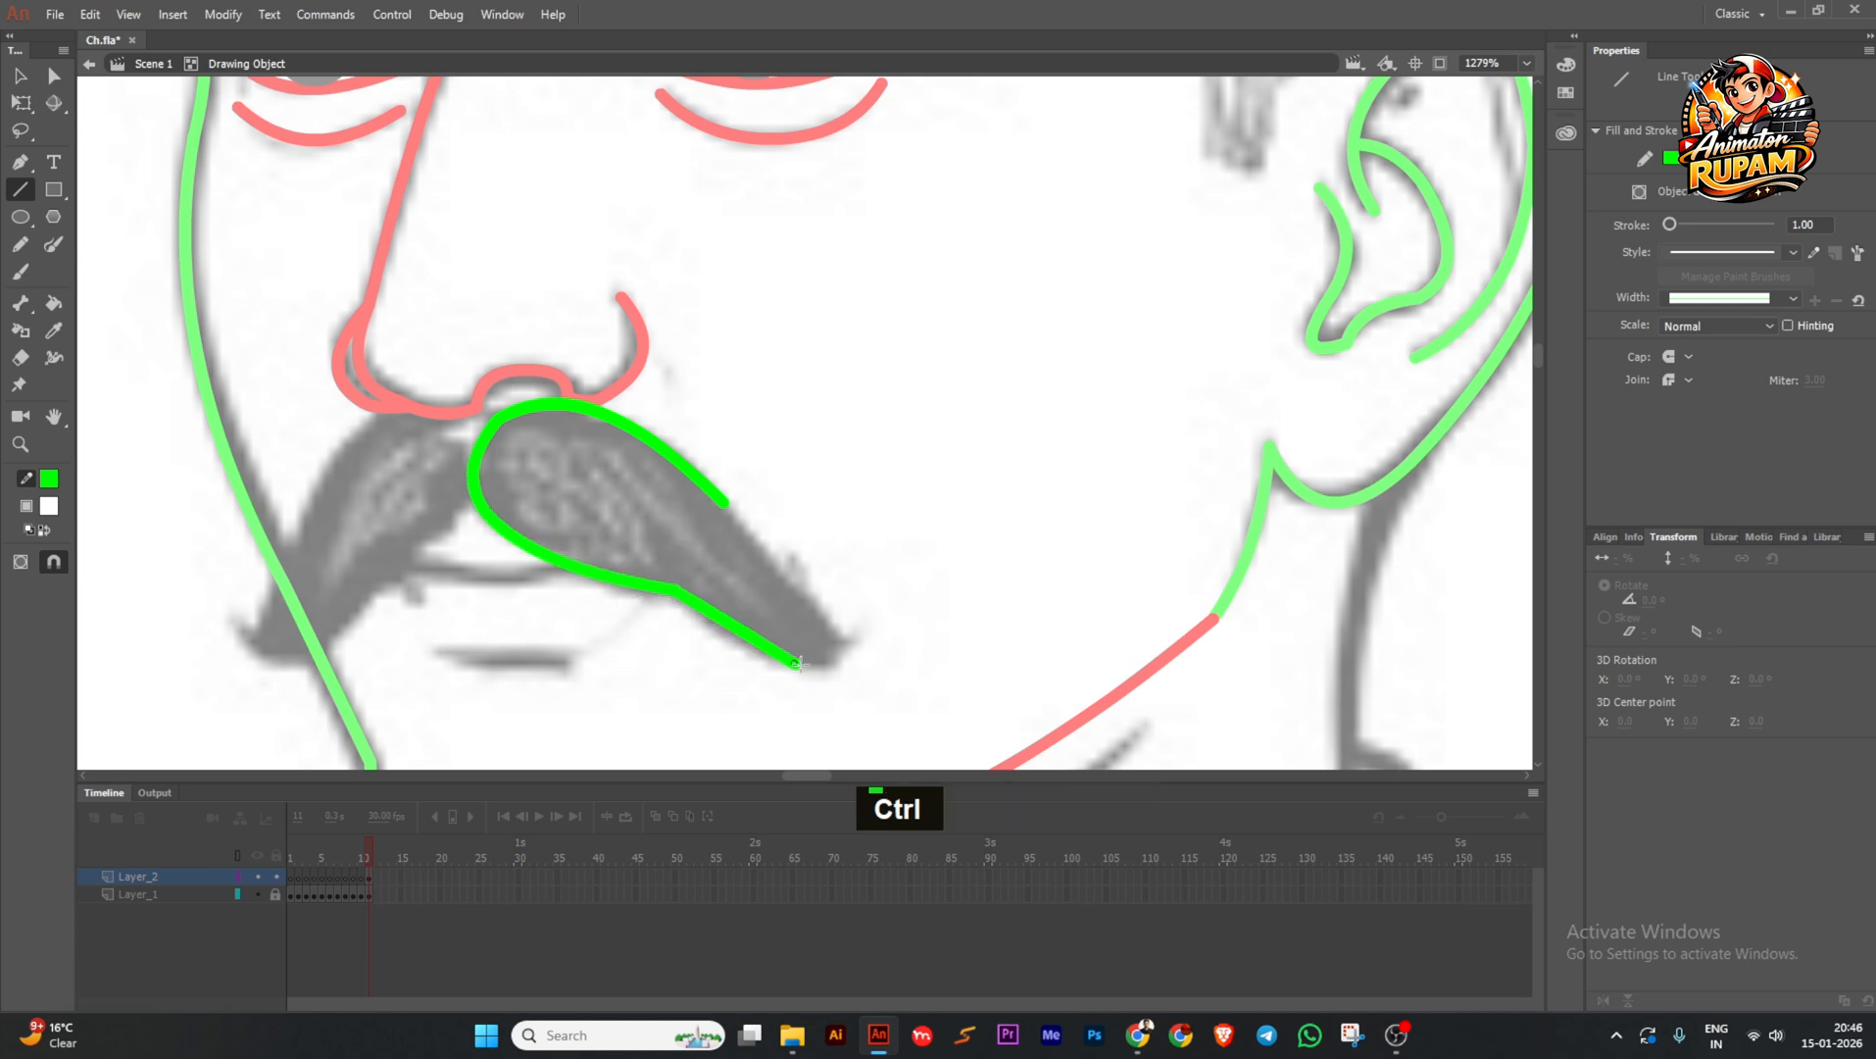
left_click_drag(731, 627, 695, 600, "ctrl")
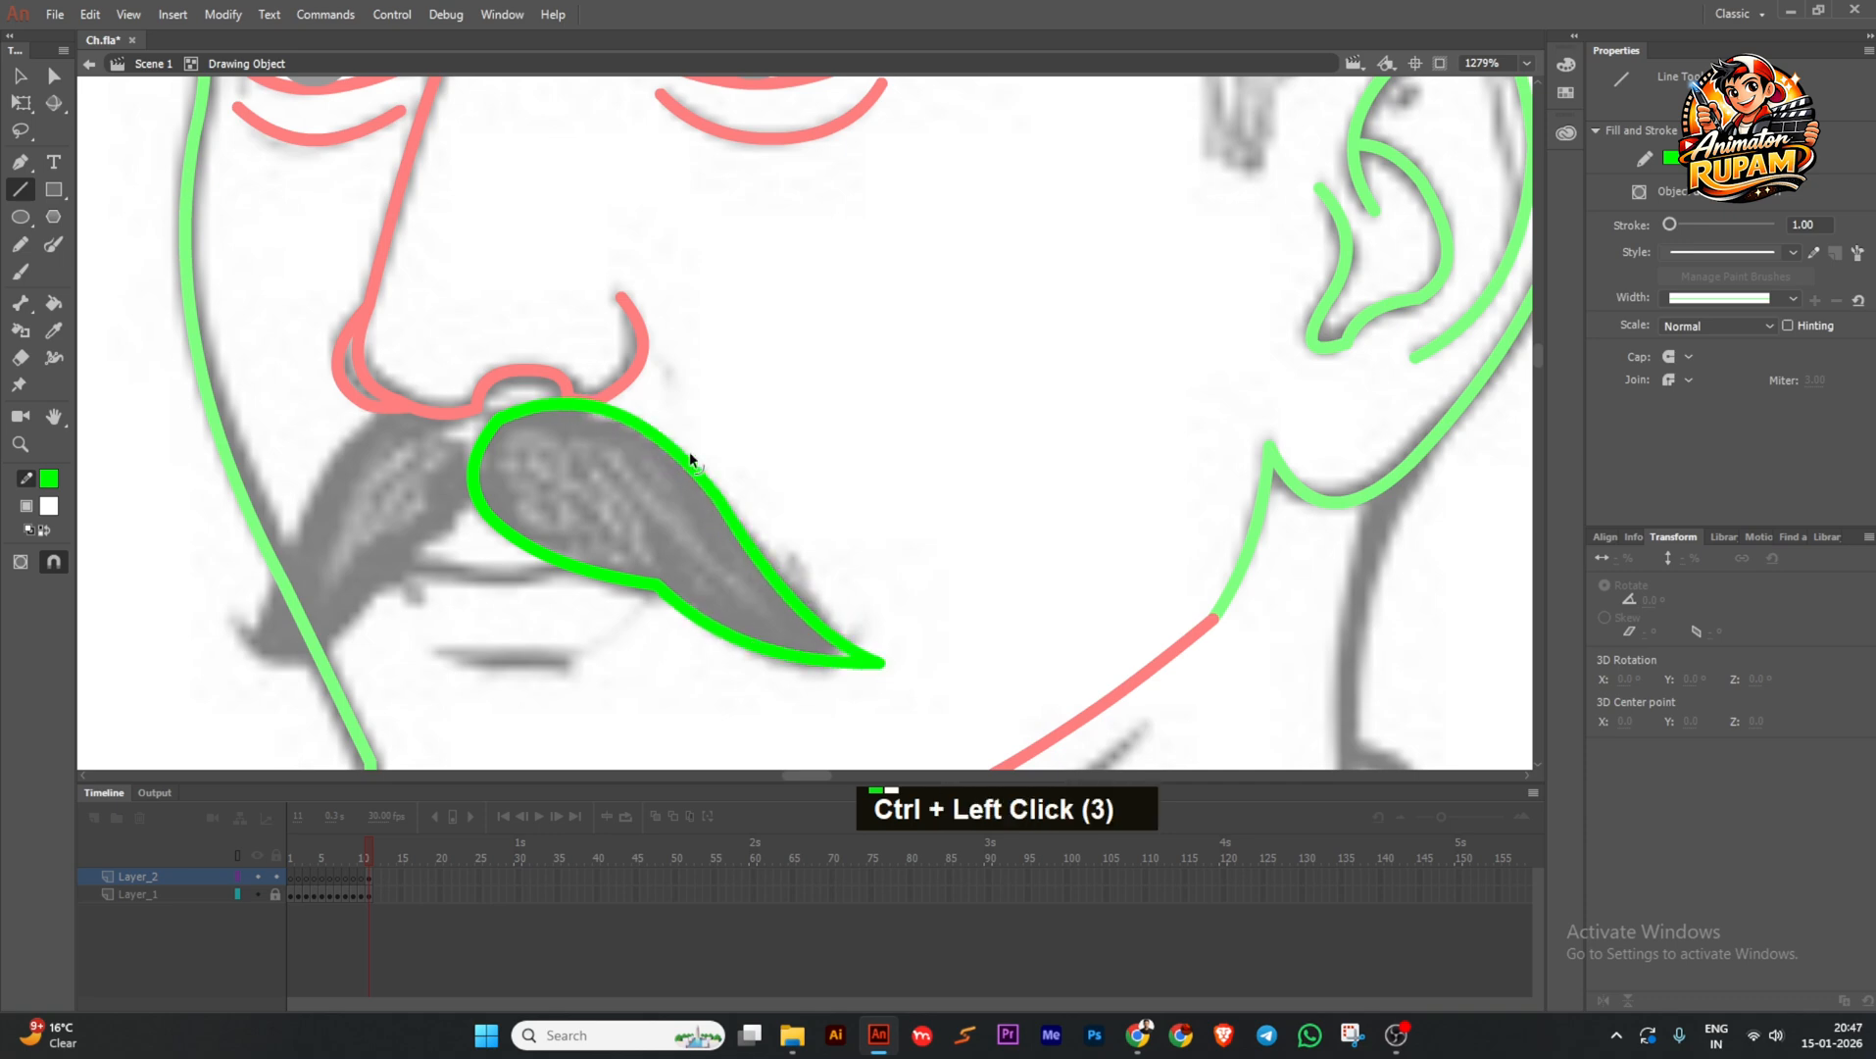
Drag a copy of the moustache outline to the left and flip it horizontally.
scroll(745, 537, "down", 2, "ctrl")
double_click(779, 534, "ctrl")
scroll(642, 563, "up", 1, "ctrl")
left_click_drag(644, 549, 492, 565, "ctrl+alt")
left_click(1602, 999)
Scale, skew and move the mirrored copy with Free Transform to fit the other moustache half.
left_click(22, 104)
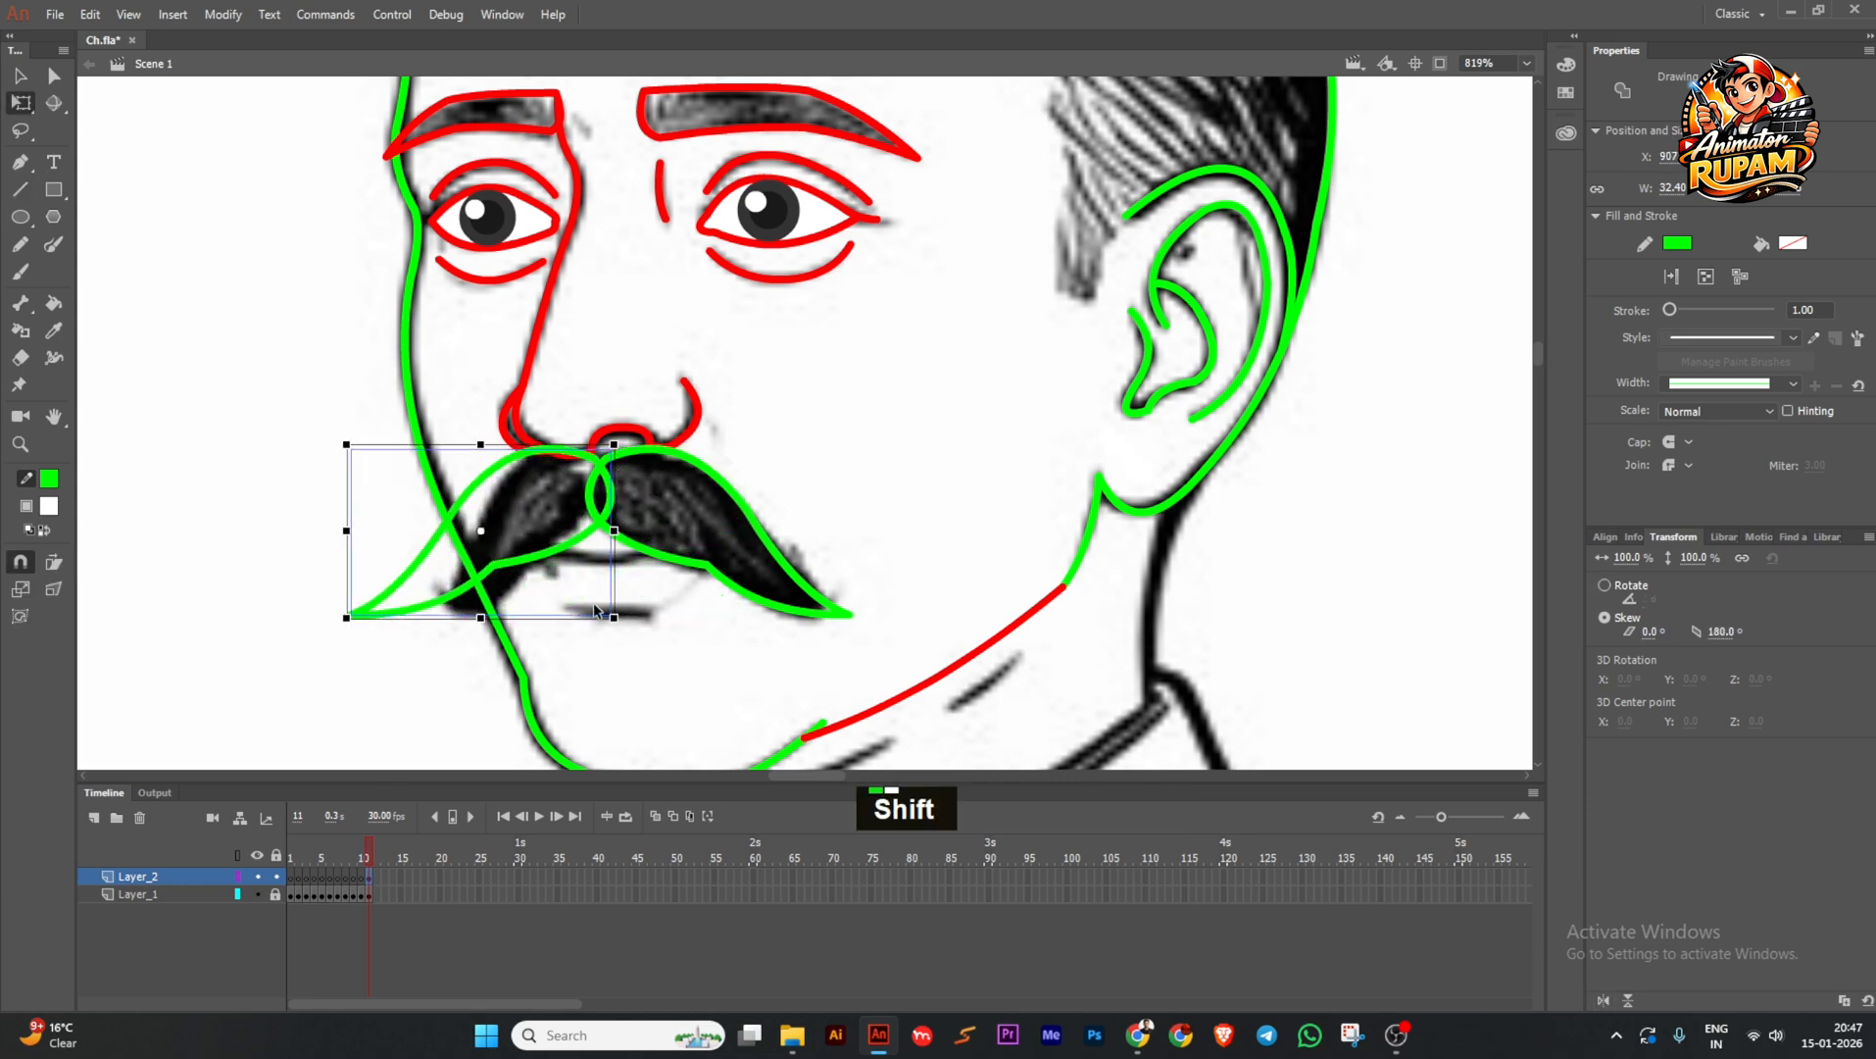
left_click_drag(615, 616, 600, 601, "shift")
left_click_drag(393, 607, 420, 609, "alt")
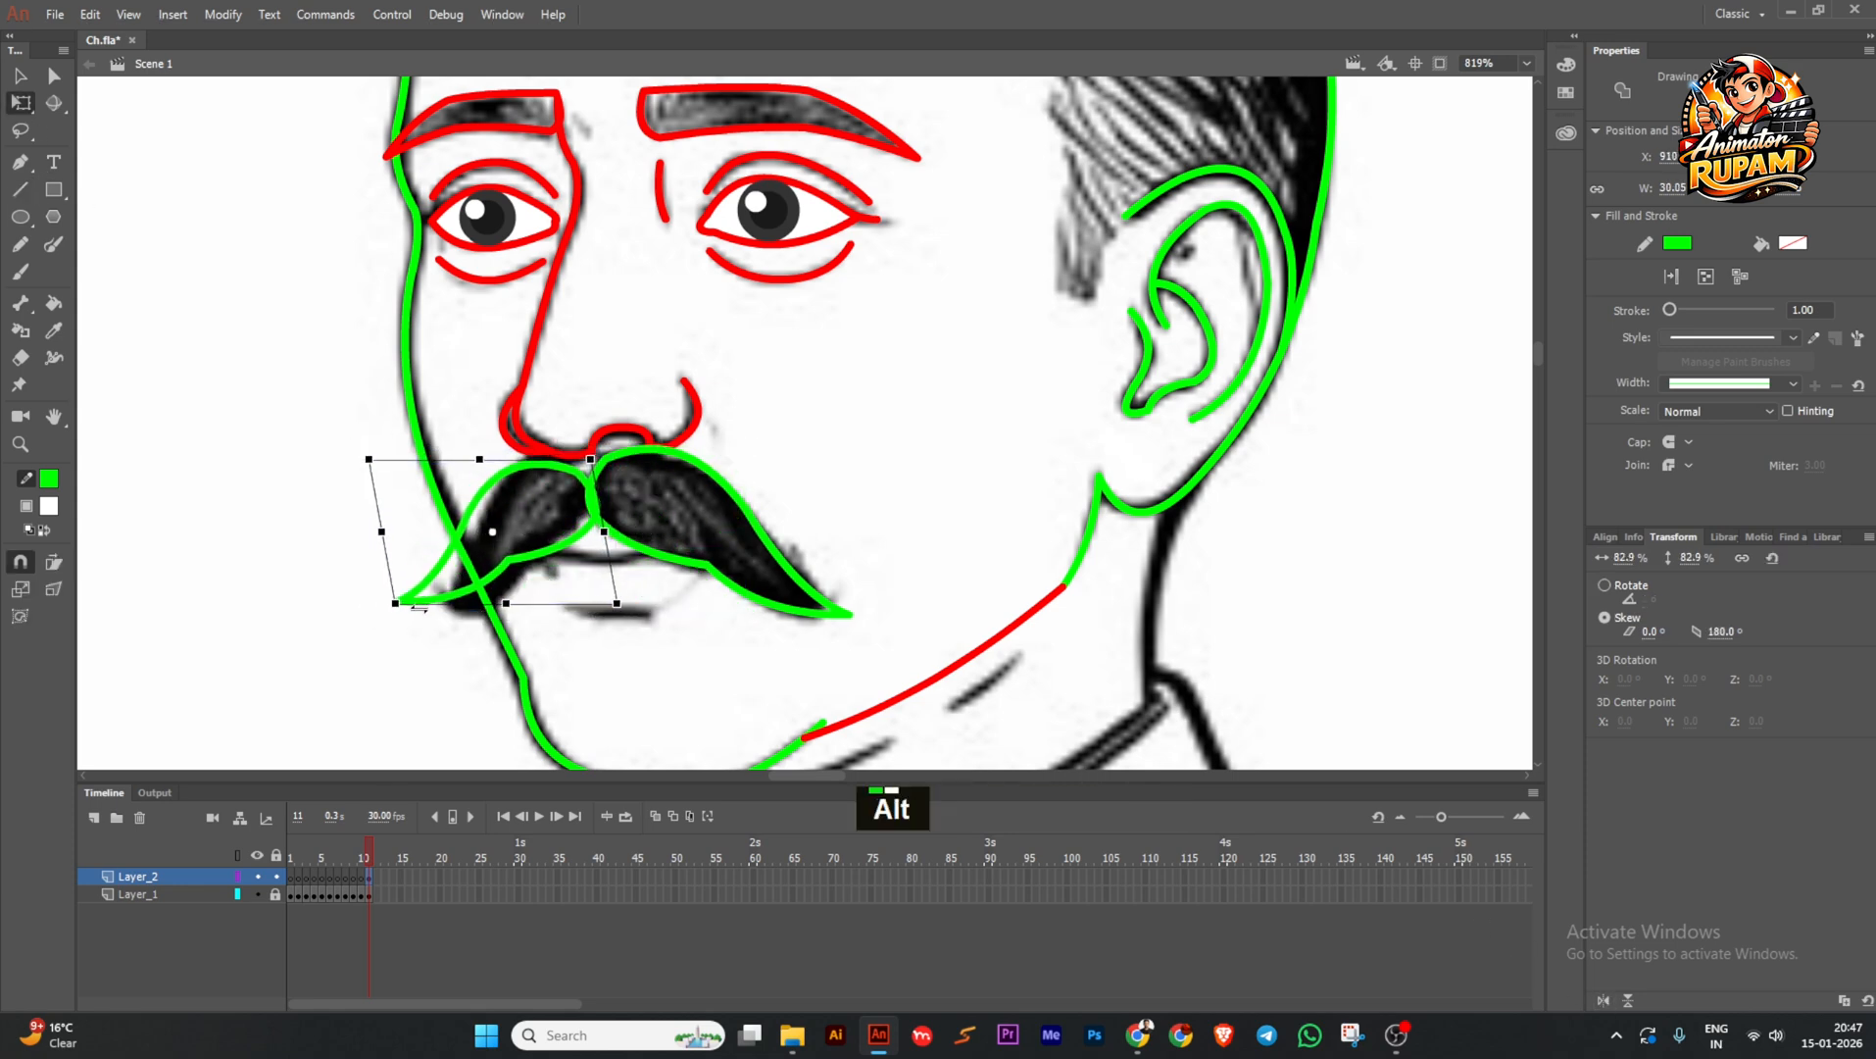
left_click_drag(529, 467, 522, 467, "alt")
left_click_drag(599, 531, 586, 579)
scroll(571, 472, "up", 3)
scroll(595, 561, "down", 3)
left_click(605, 544)
Check the finished moustache halves and save the file.
scroll(605, 544, "up", 2)
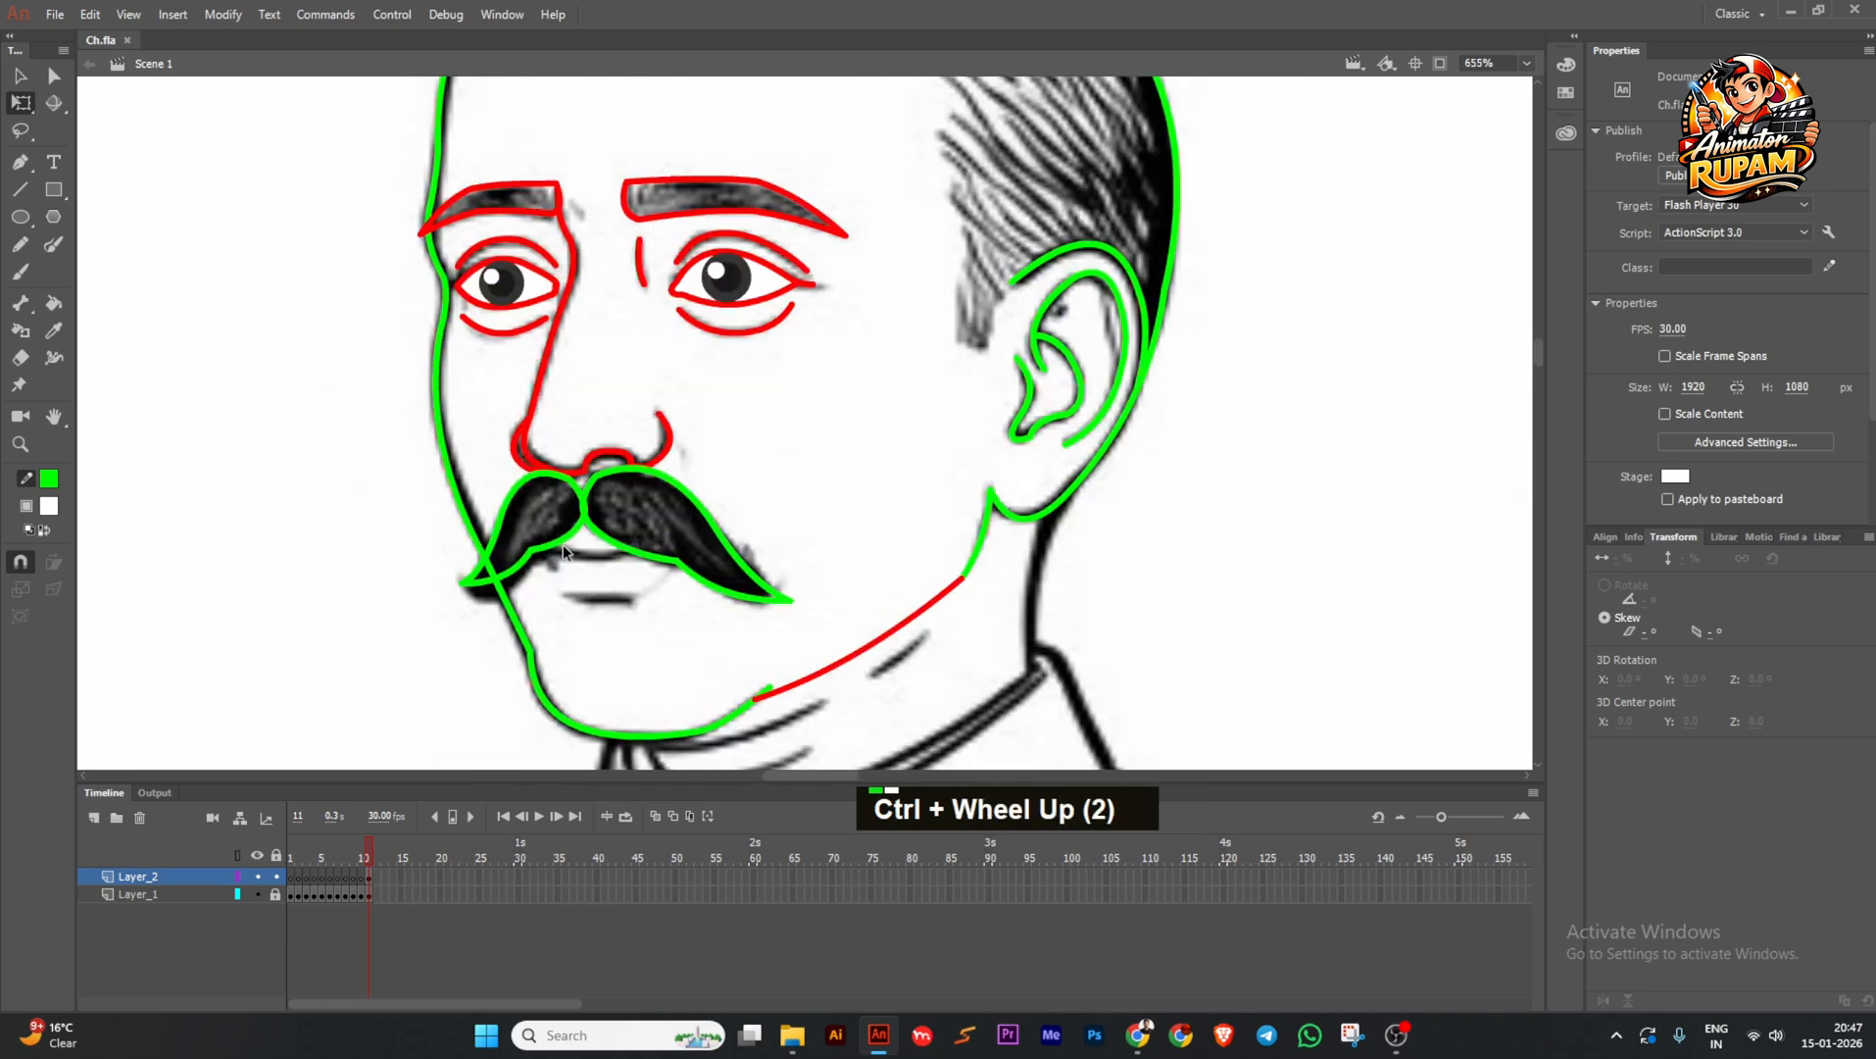
left_click(548, 529)
left_click(639, 541)
scroll(647, 539, "down", 5)
key("ctrl+s")
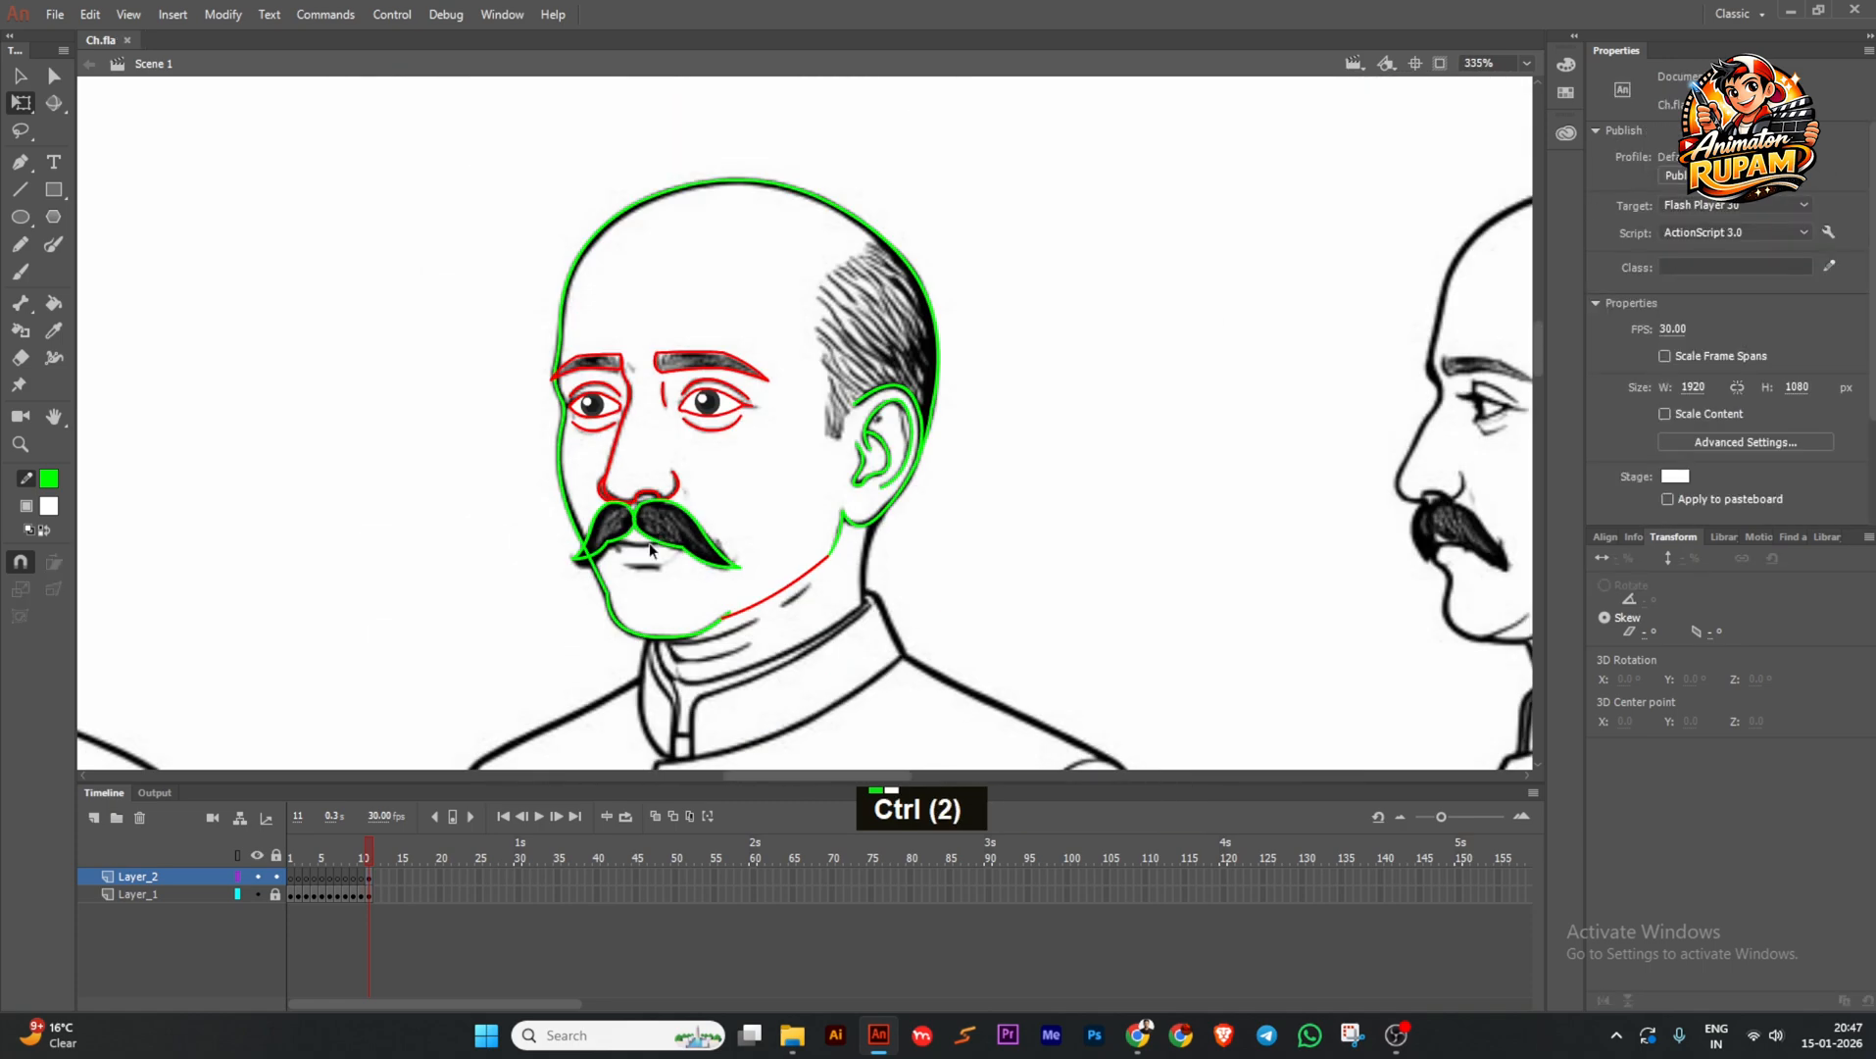
scroll(637, 544, "up", 5)
scroll(619, 539, "down", 4)
key("ctrl+s")
middle_click(628, 539)
scroll(735, 529, "down", 3)
key("ctrl+s")
scroll(804, 481, "up", 1)
scroll(771, 408, "down", 1)
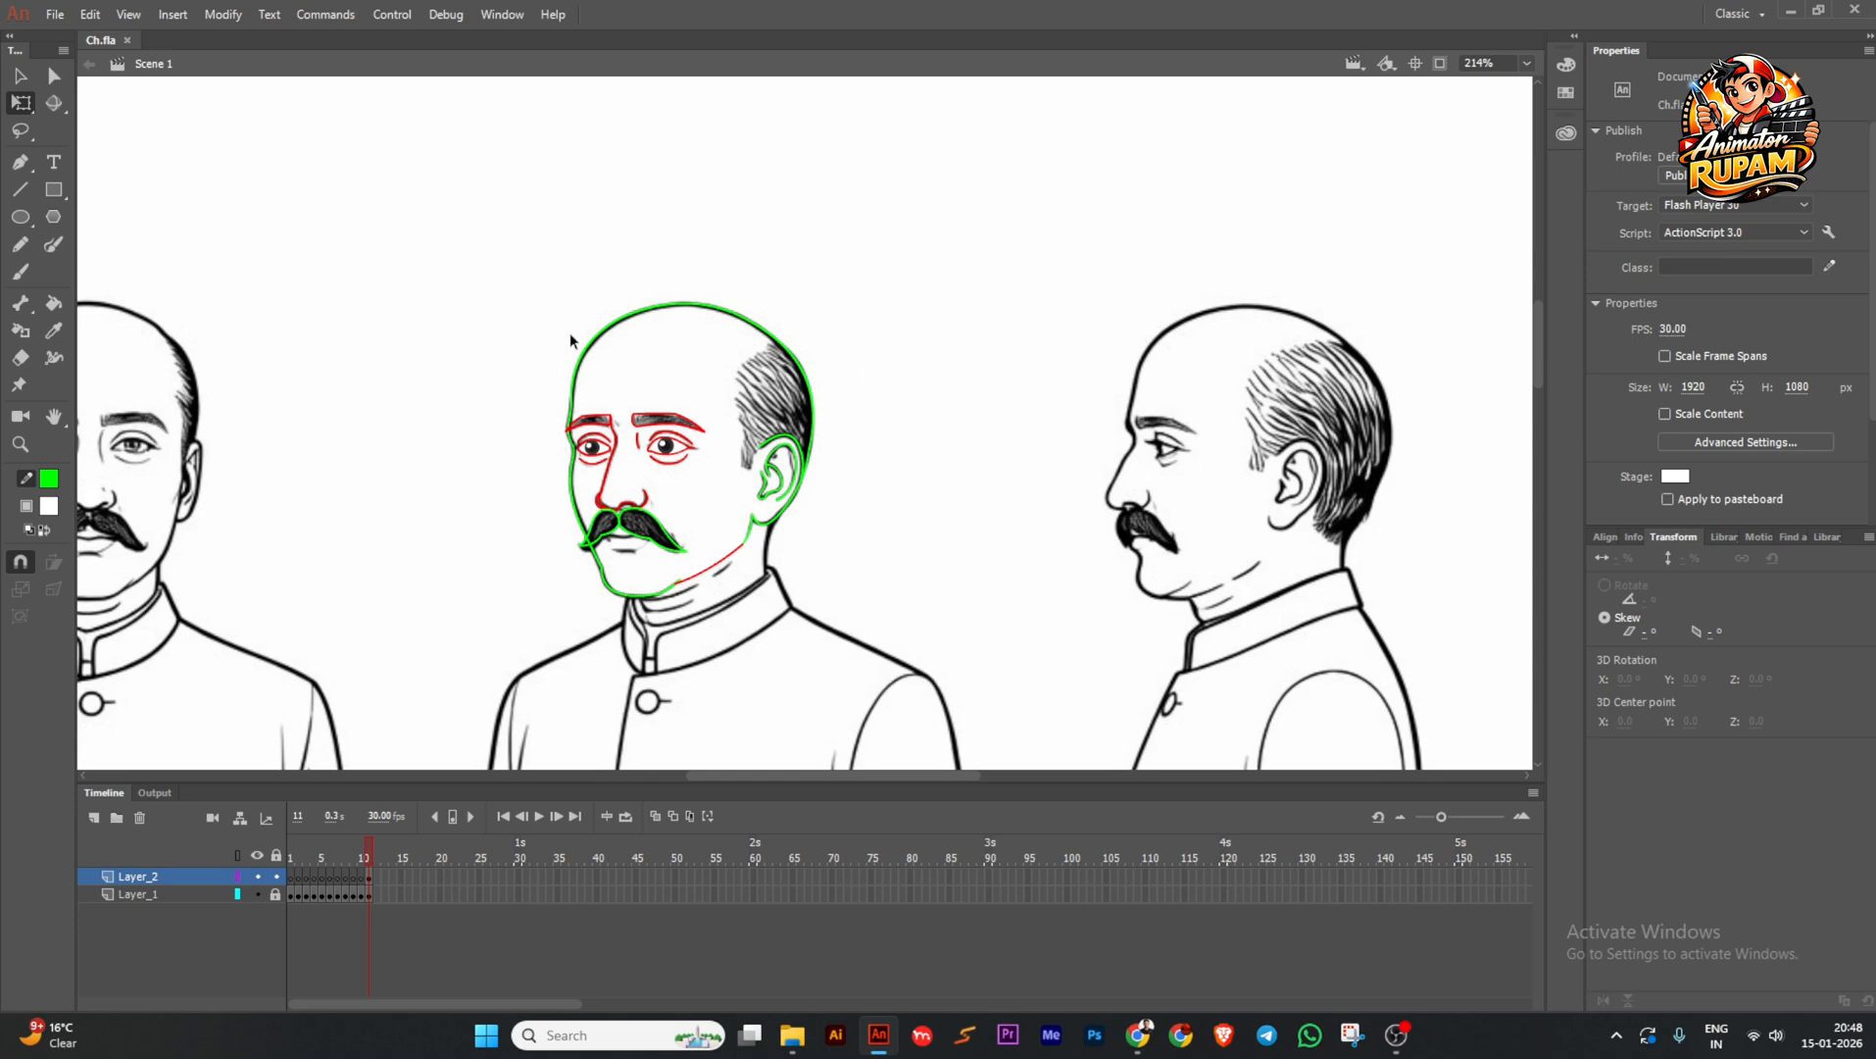
left_click_drag(698, 389, 686, 380)
left_click(56, 244)
left_click_drag(845, 266, 663, 559)
Undo a stray stroke, paint sideburn hatching, and merge the green strokes into one drawing object.
left_click_drag(772, 440, 728, 473)
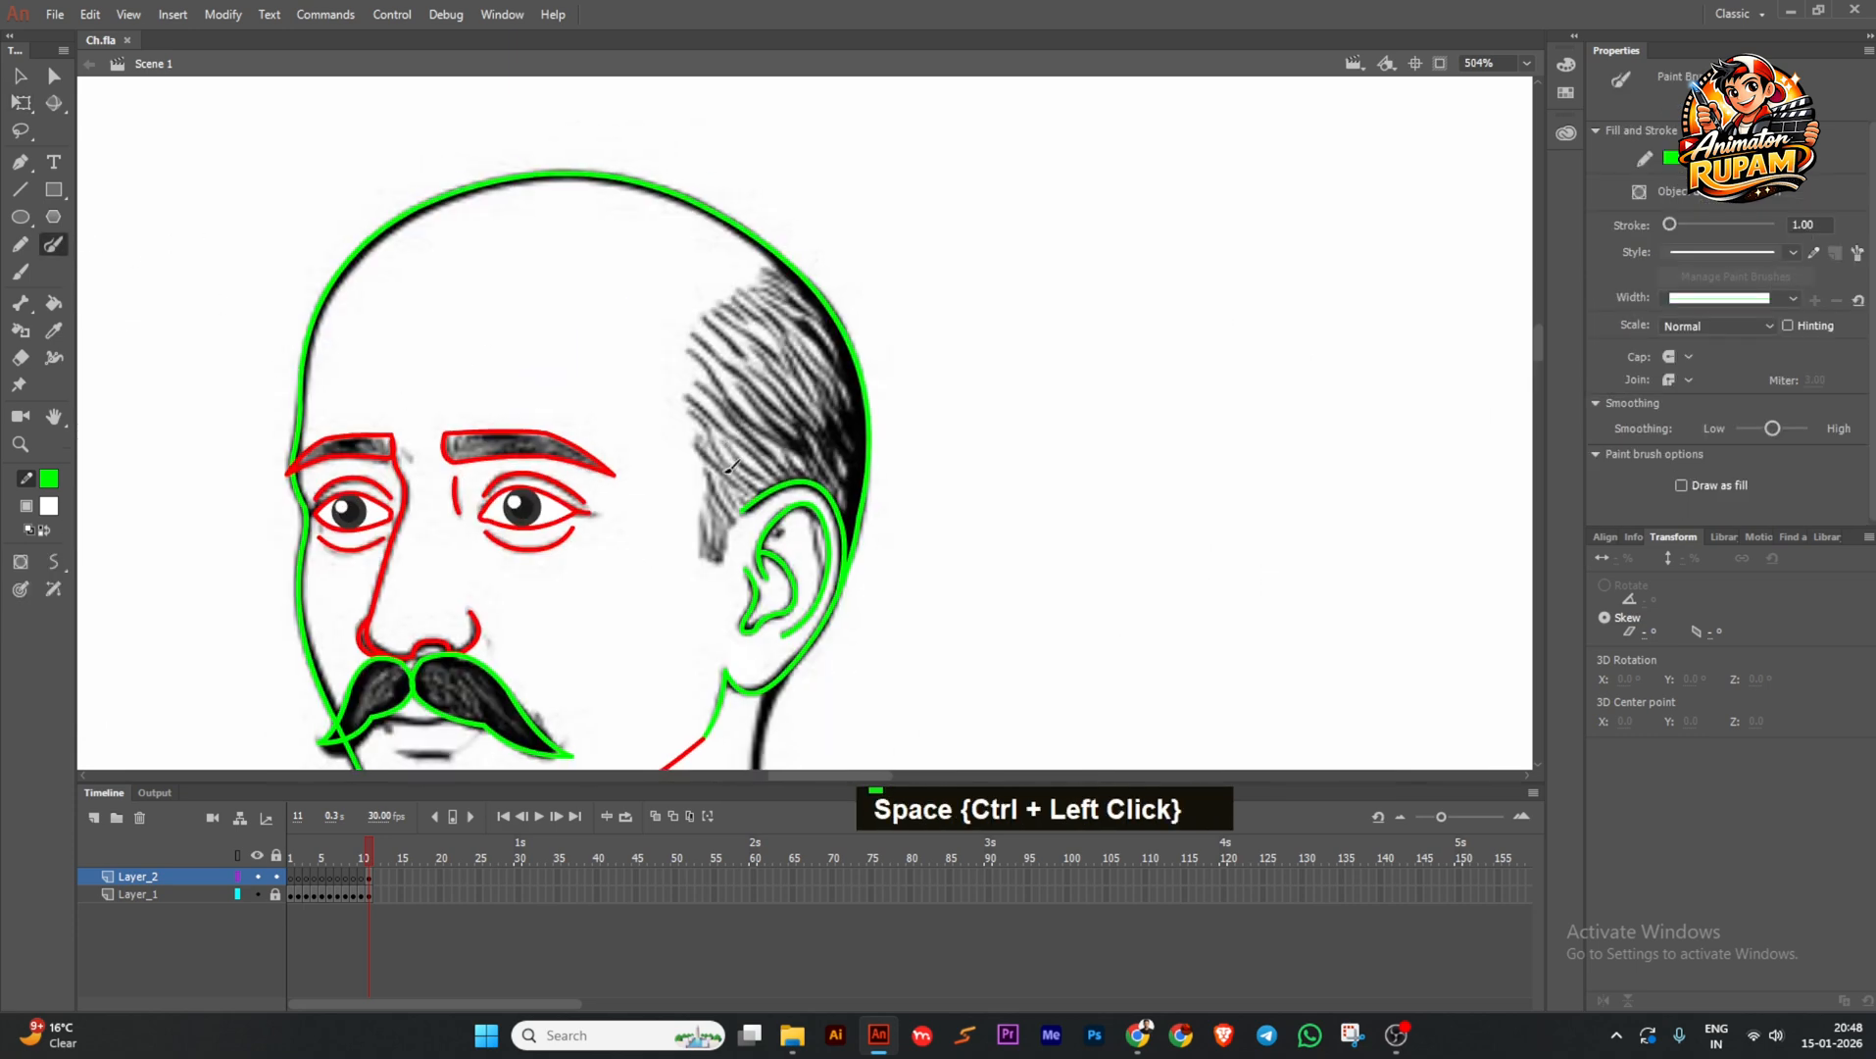
key("ctrl+z")
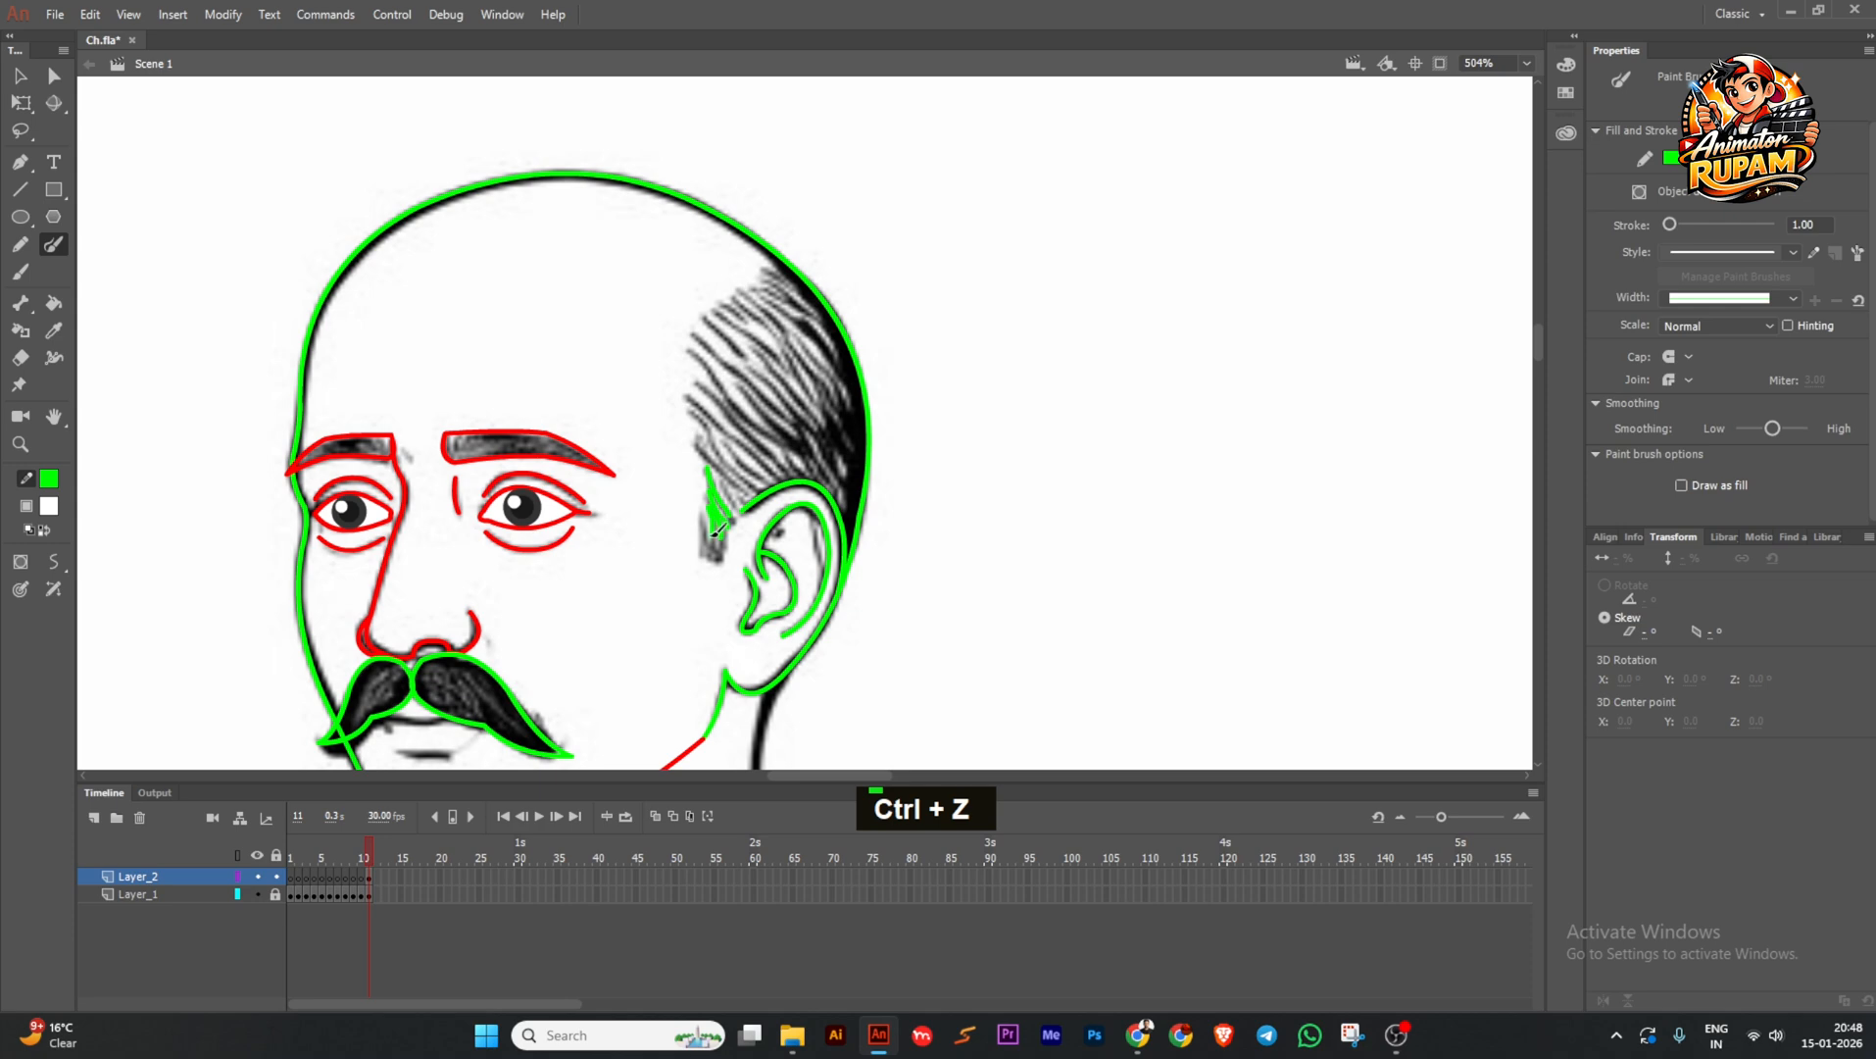
double_click(717, 530)
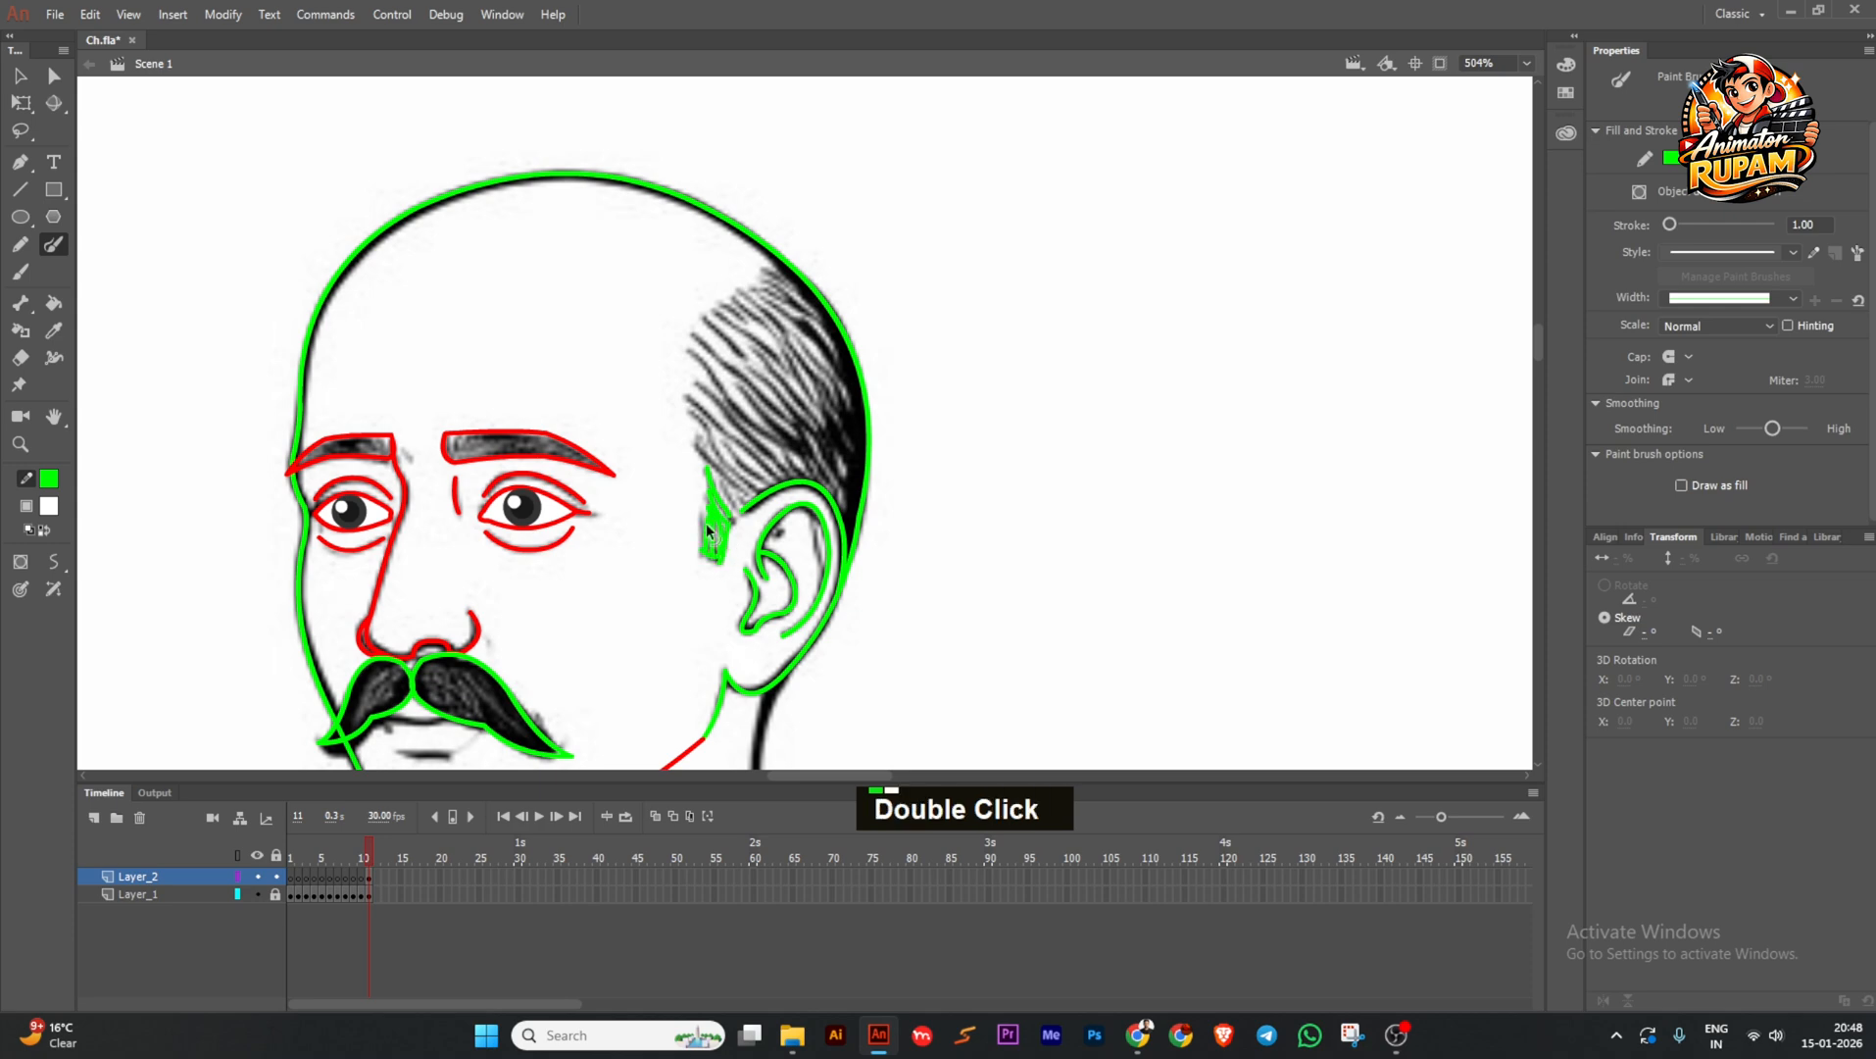
left_click_drag(671, 454, 736, 572)
left_click(1708, 278)
left_click(721, 515, "ctrl")
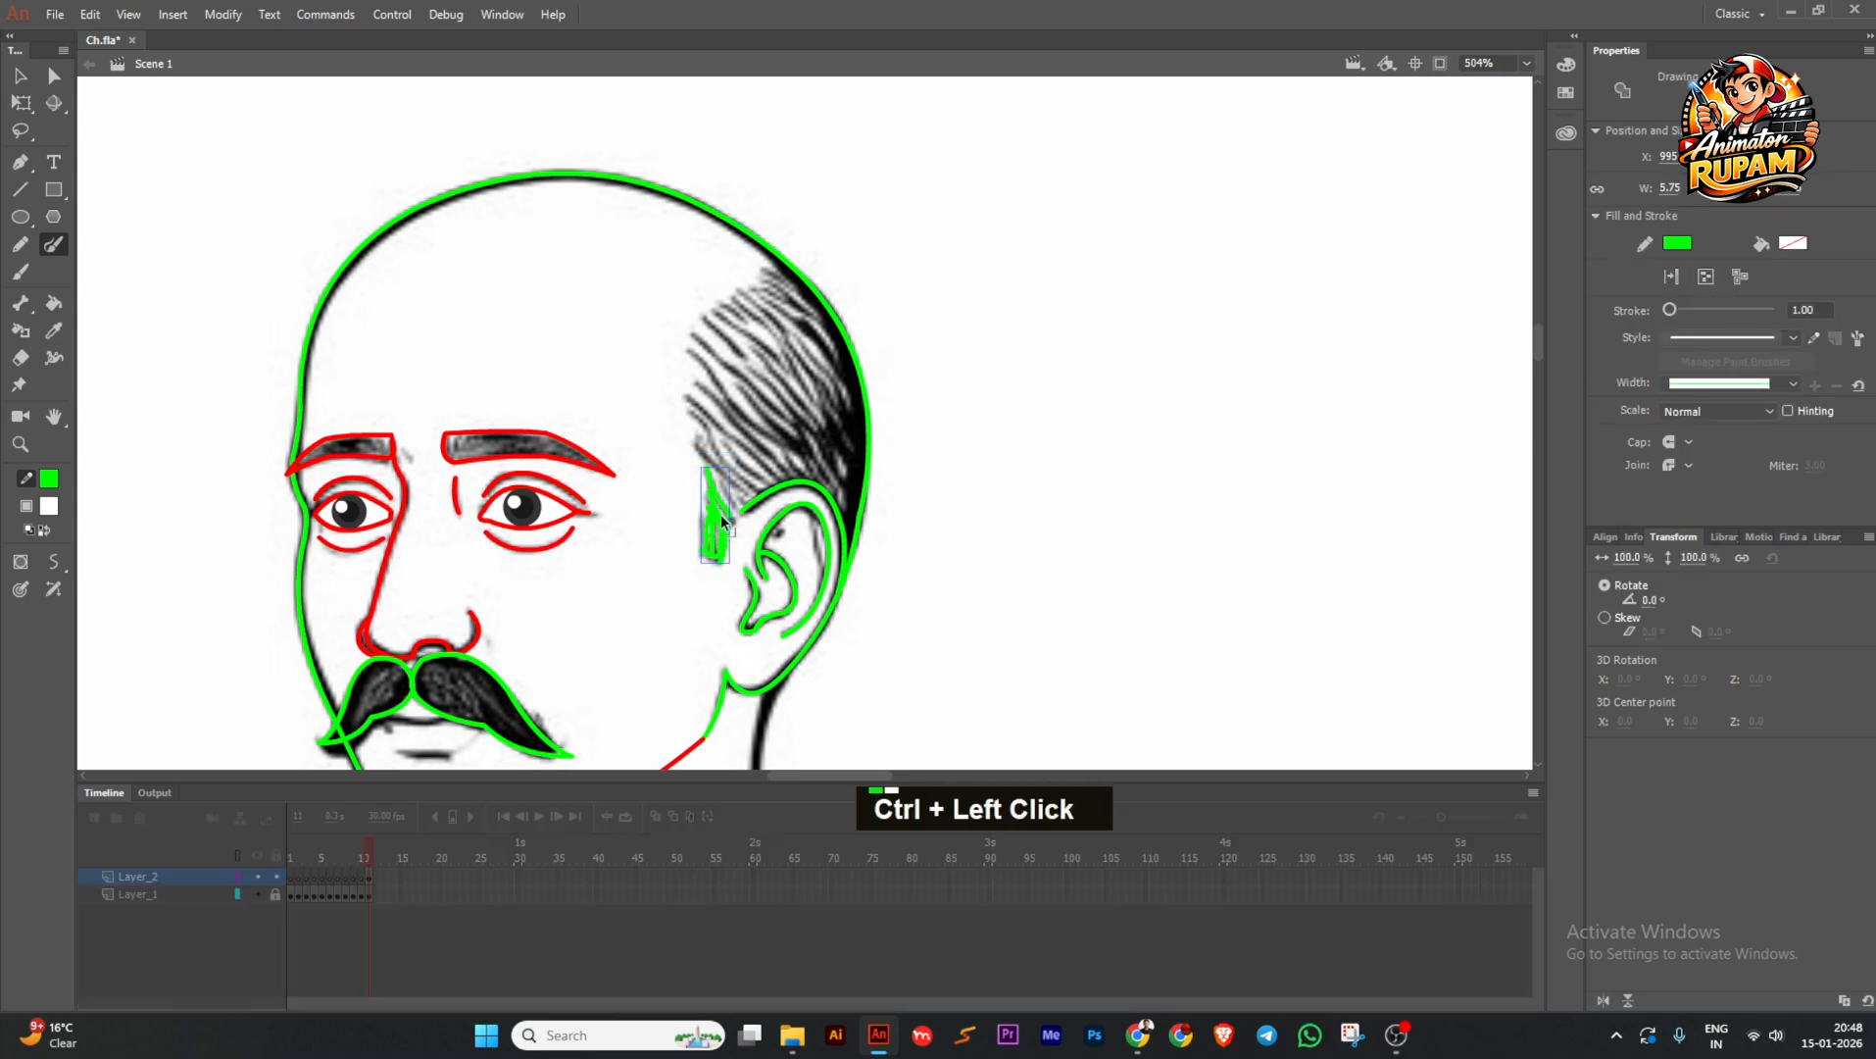
double_click(721, 515, "ctrl")
Extend the green hatching from the sideburn toward the ear and up to the hair top.
scroll(712, 508, "up", 2)
left_click_drag(742, 408, 706, 450)
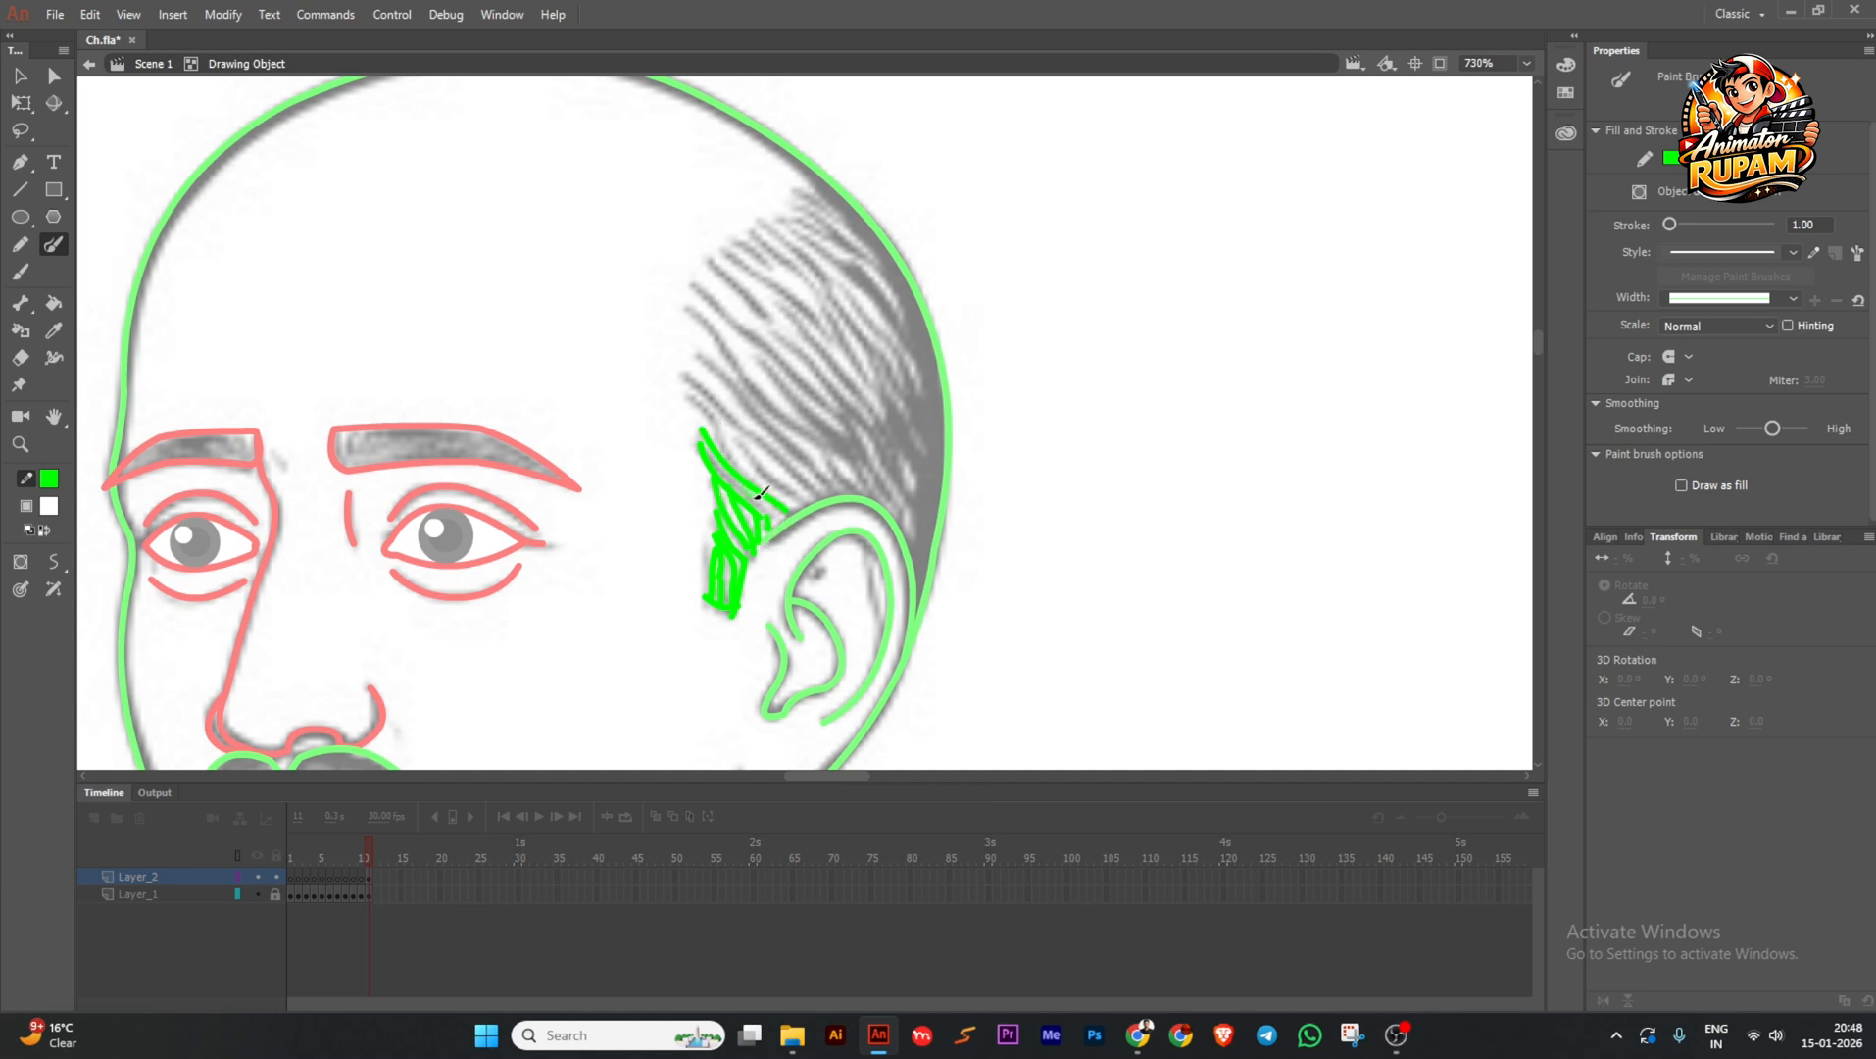
double_click(823, 493)
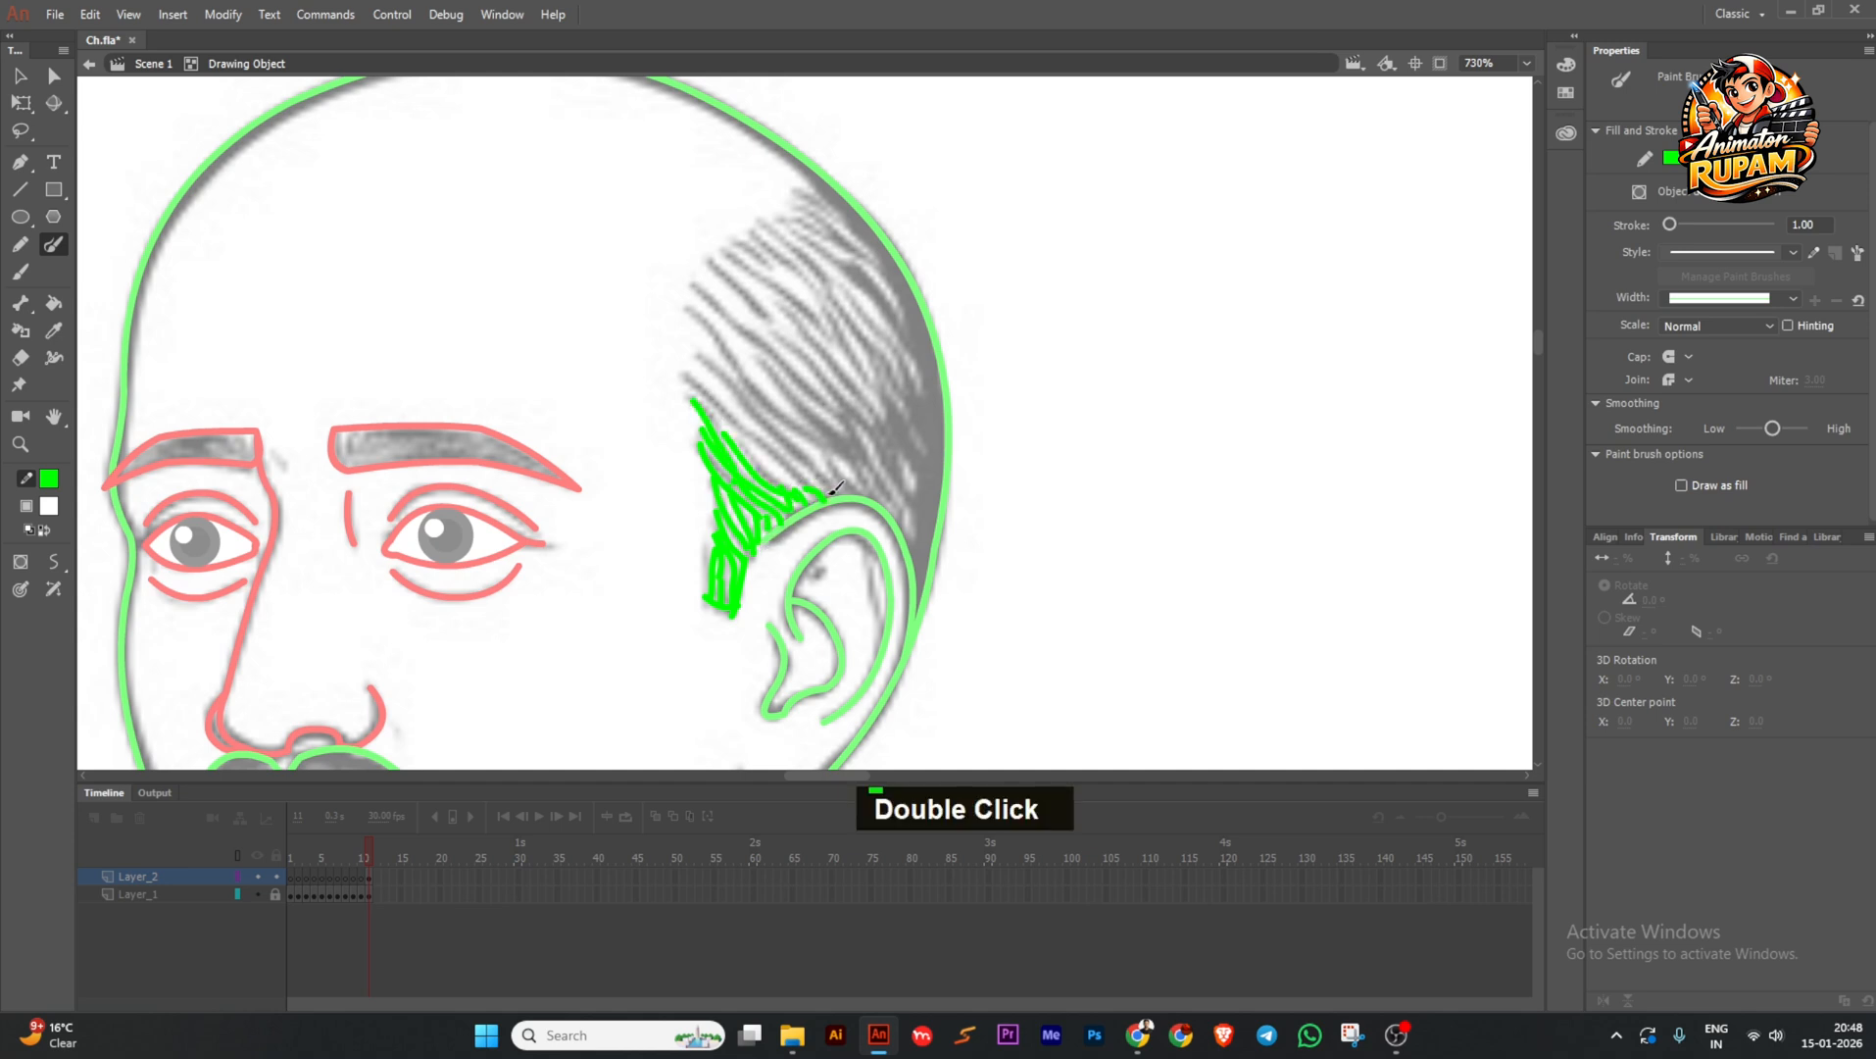
left_click_drag(713, 384, 763, 423)
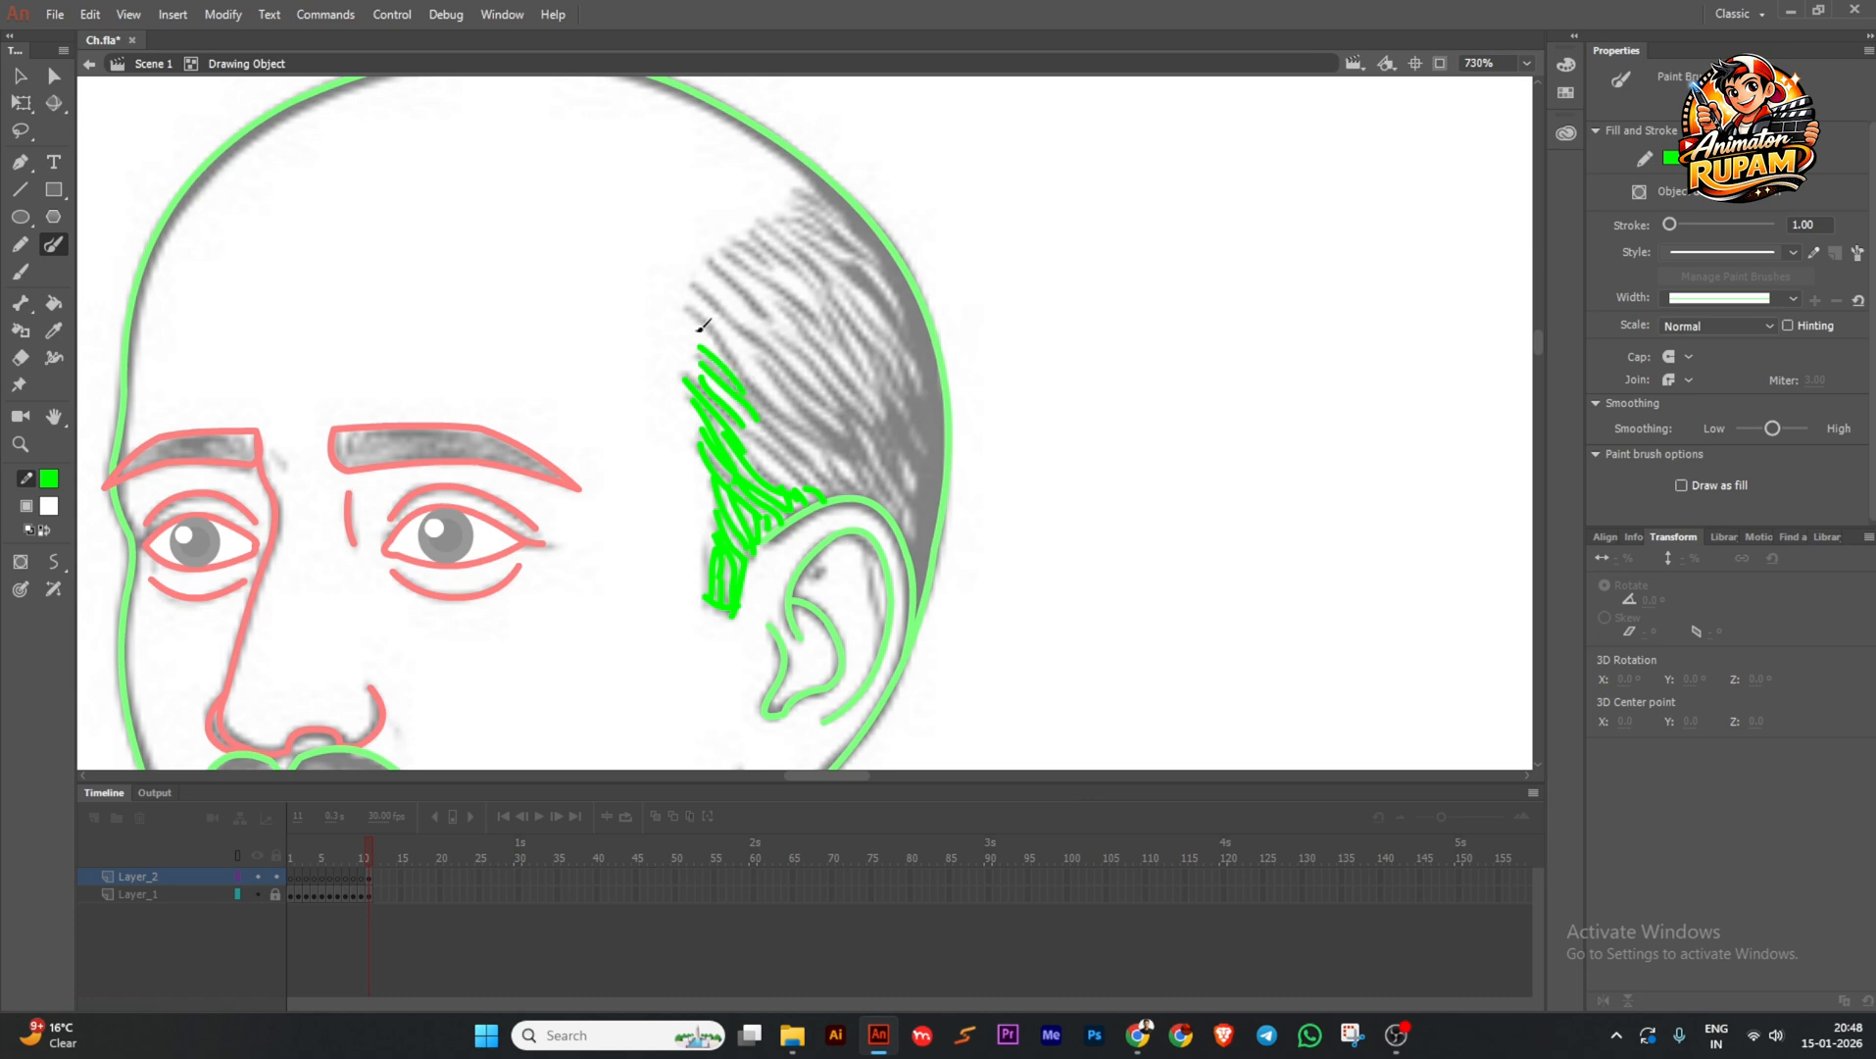
left_click_drag(728, 325, 732, 289)
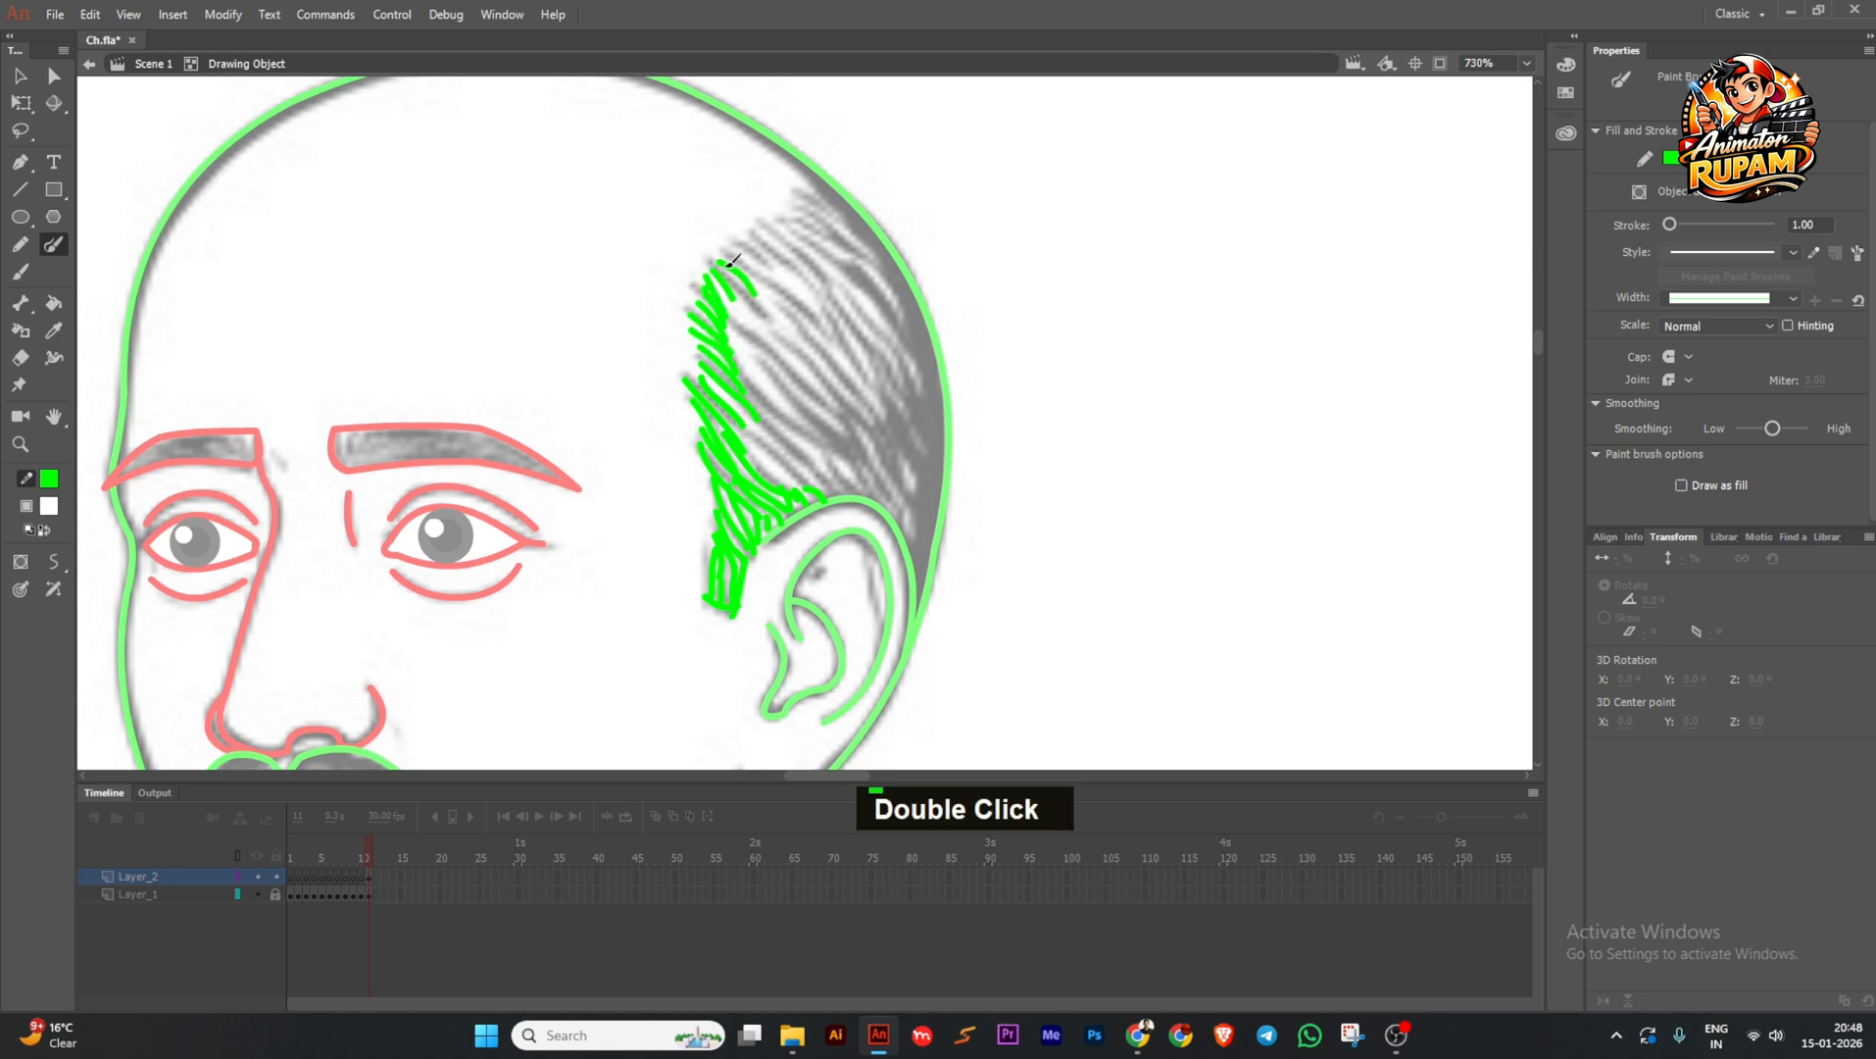
key("ctrl+z")
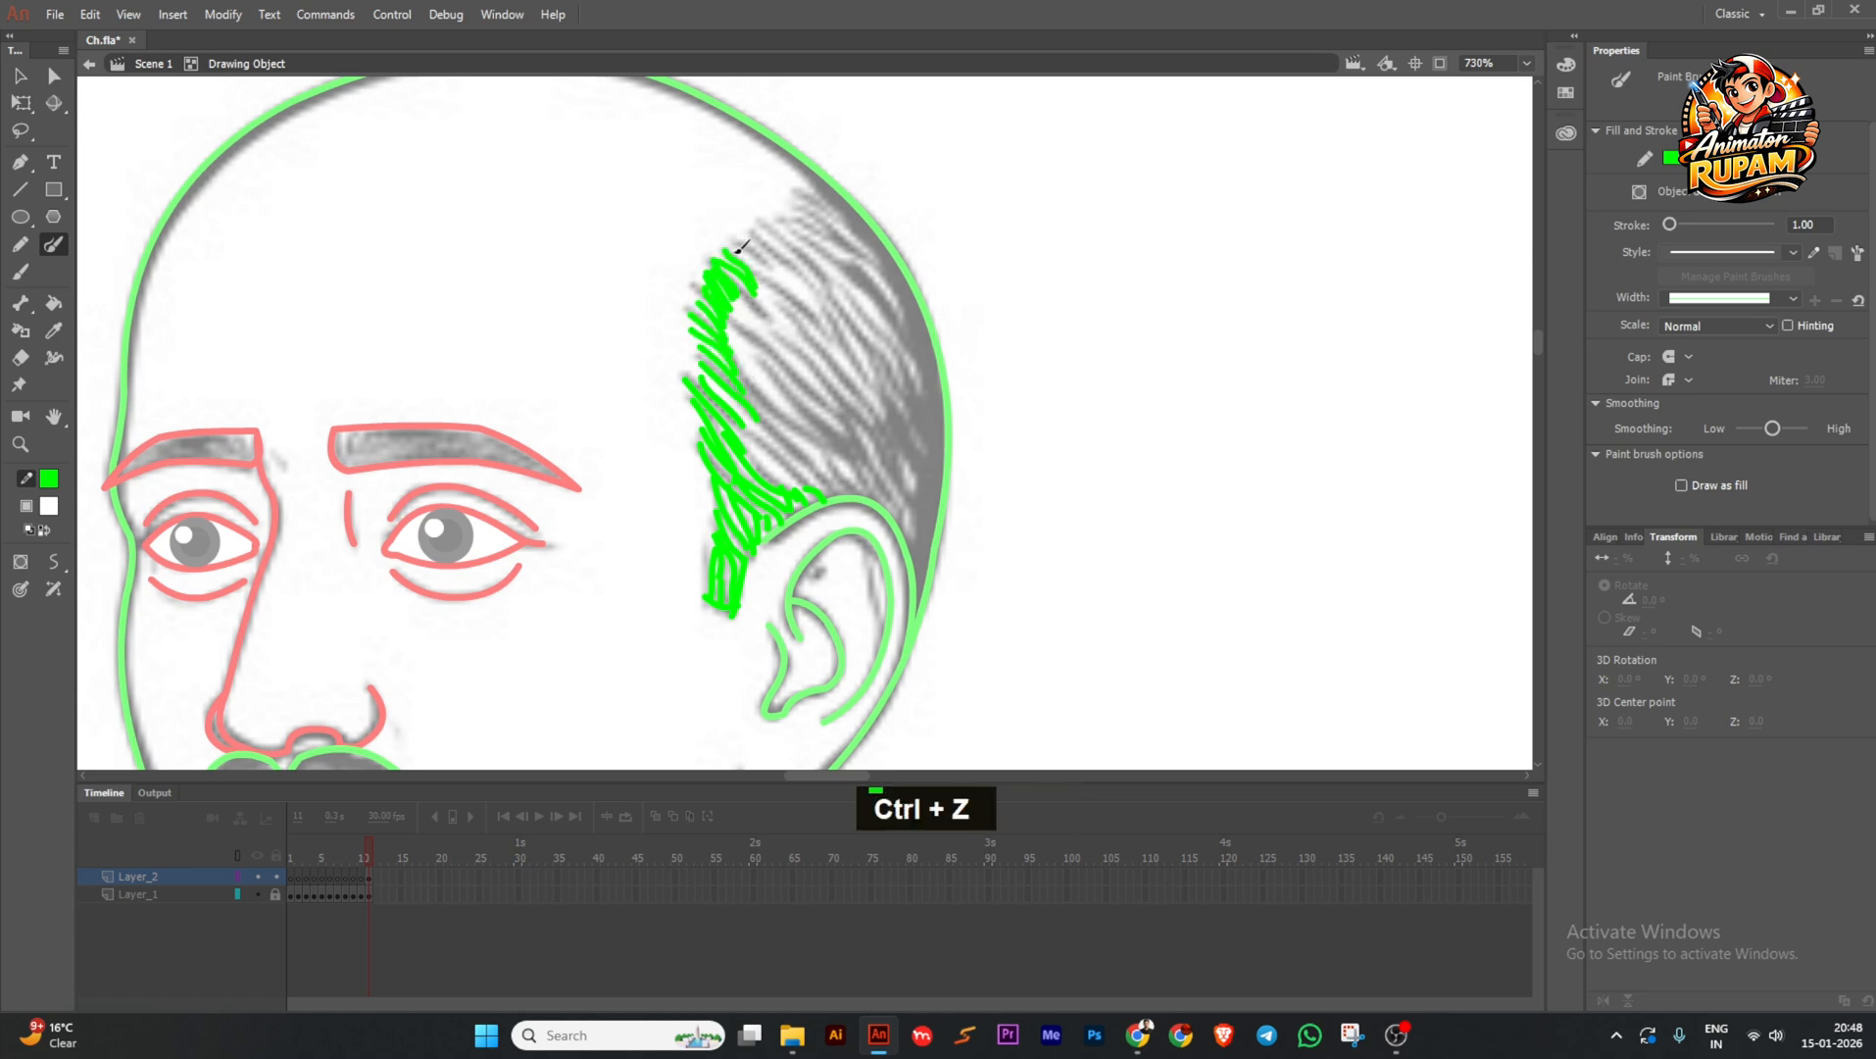
left_click_drag(740, 248, 773, 256)
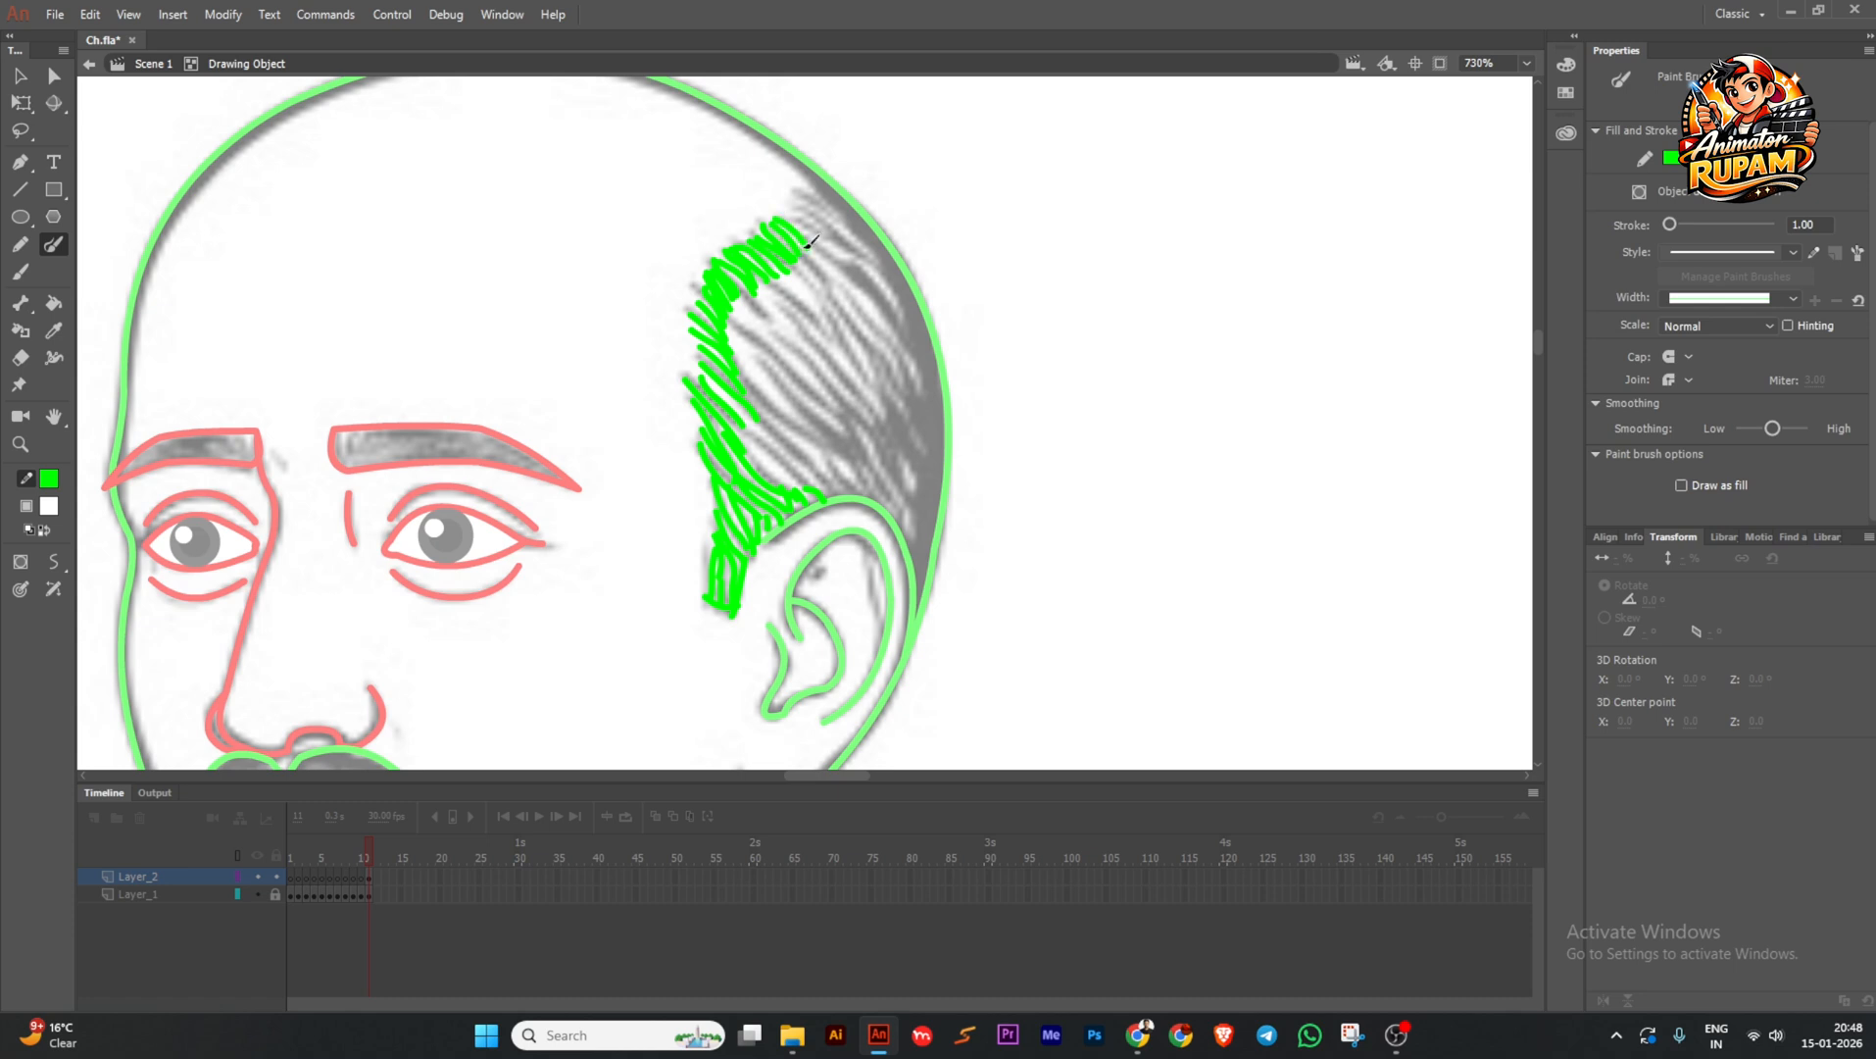
double_click(810, 194)
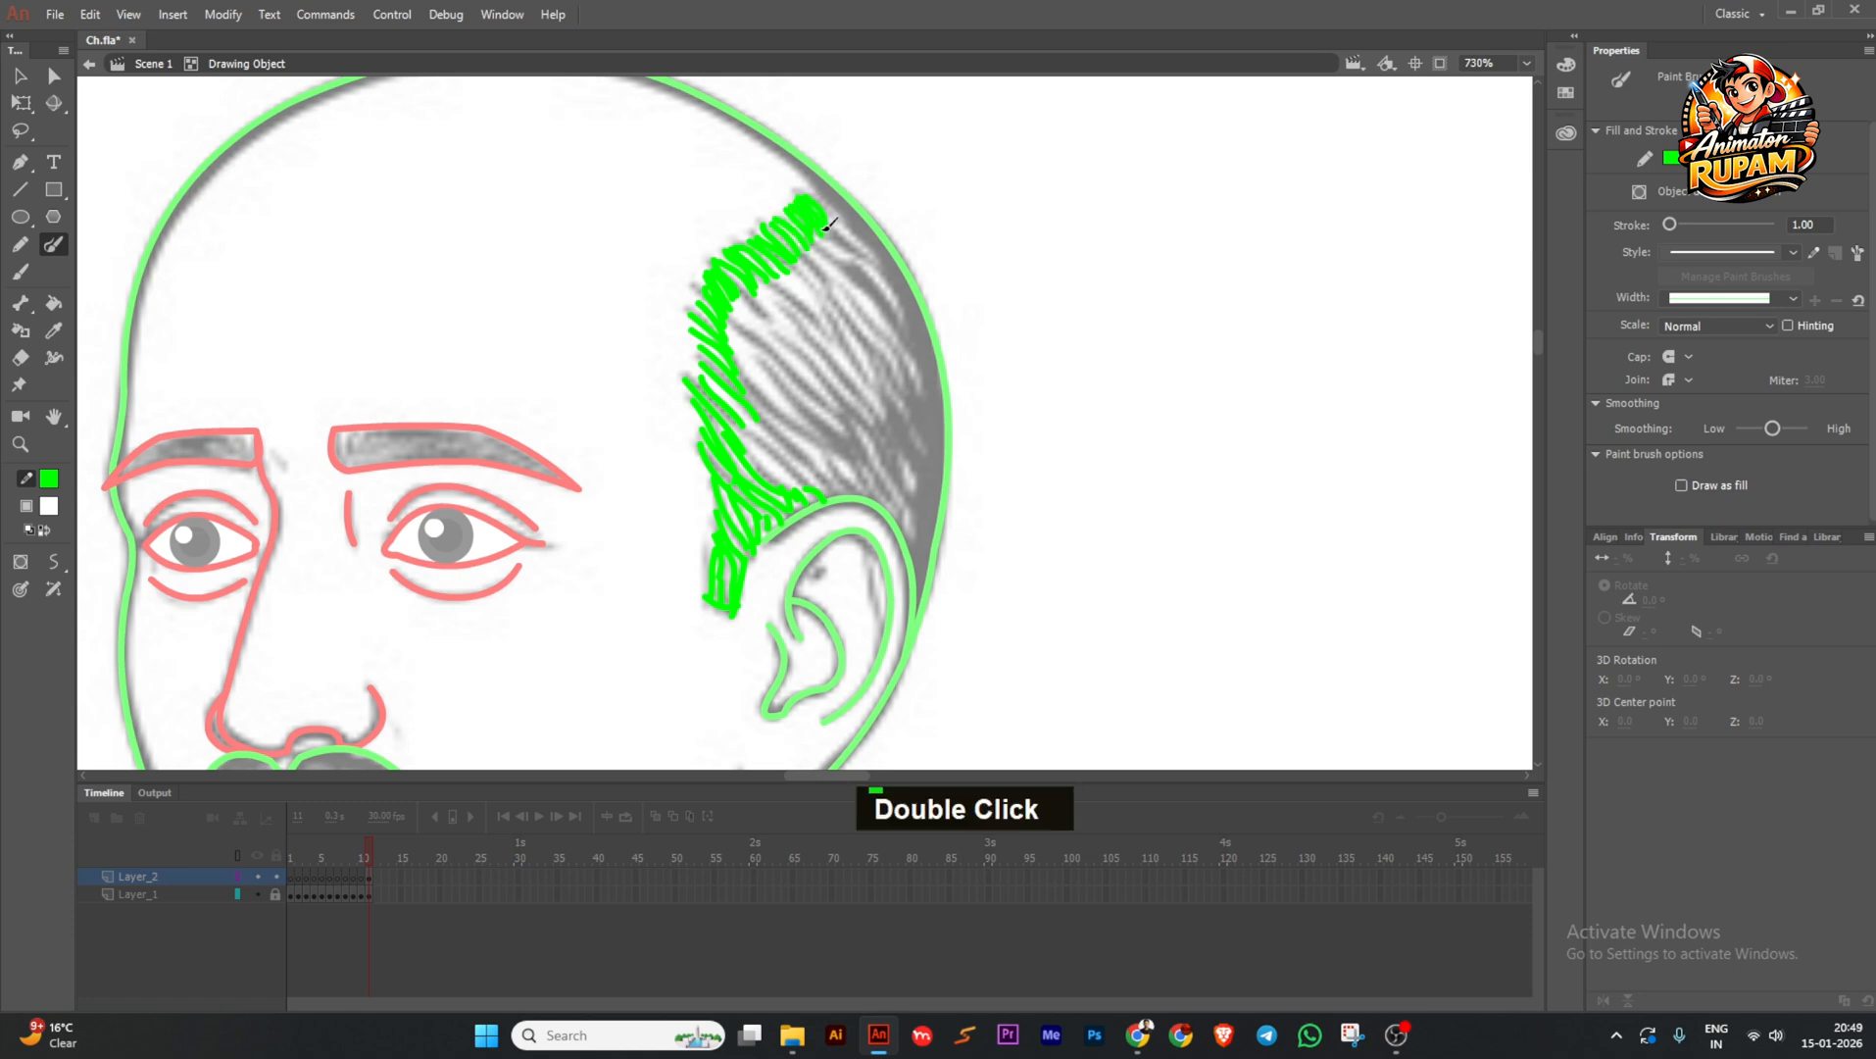
left_click_drag(828, 225, 823, 189)
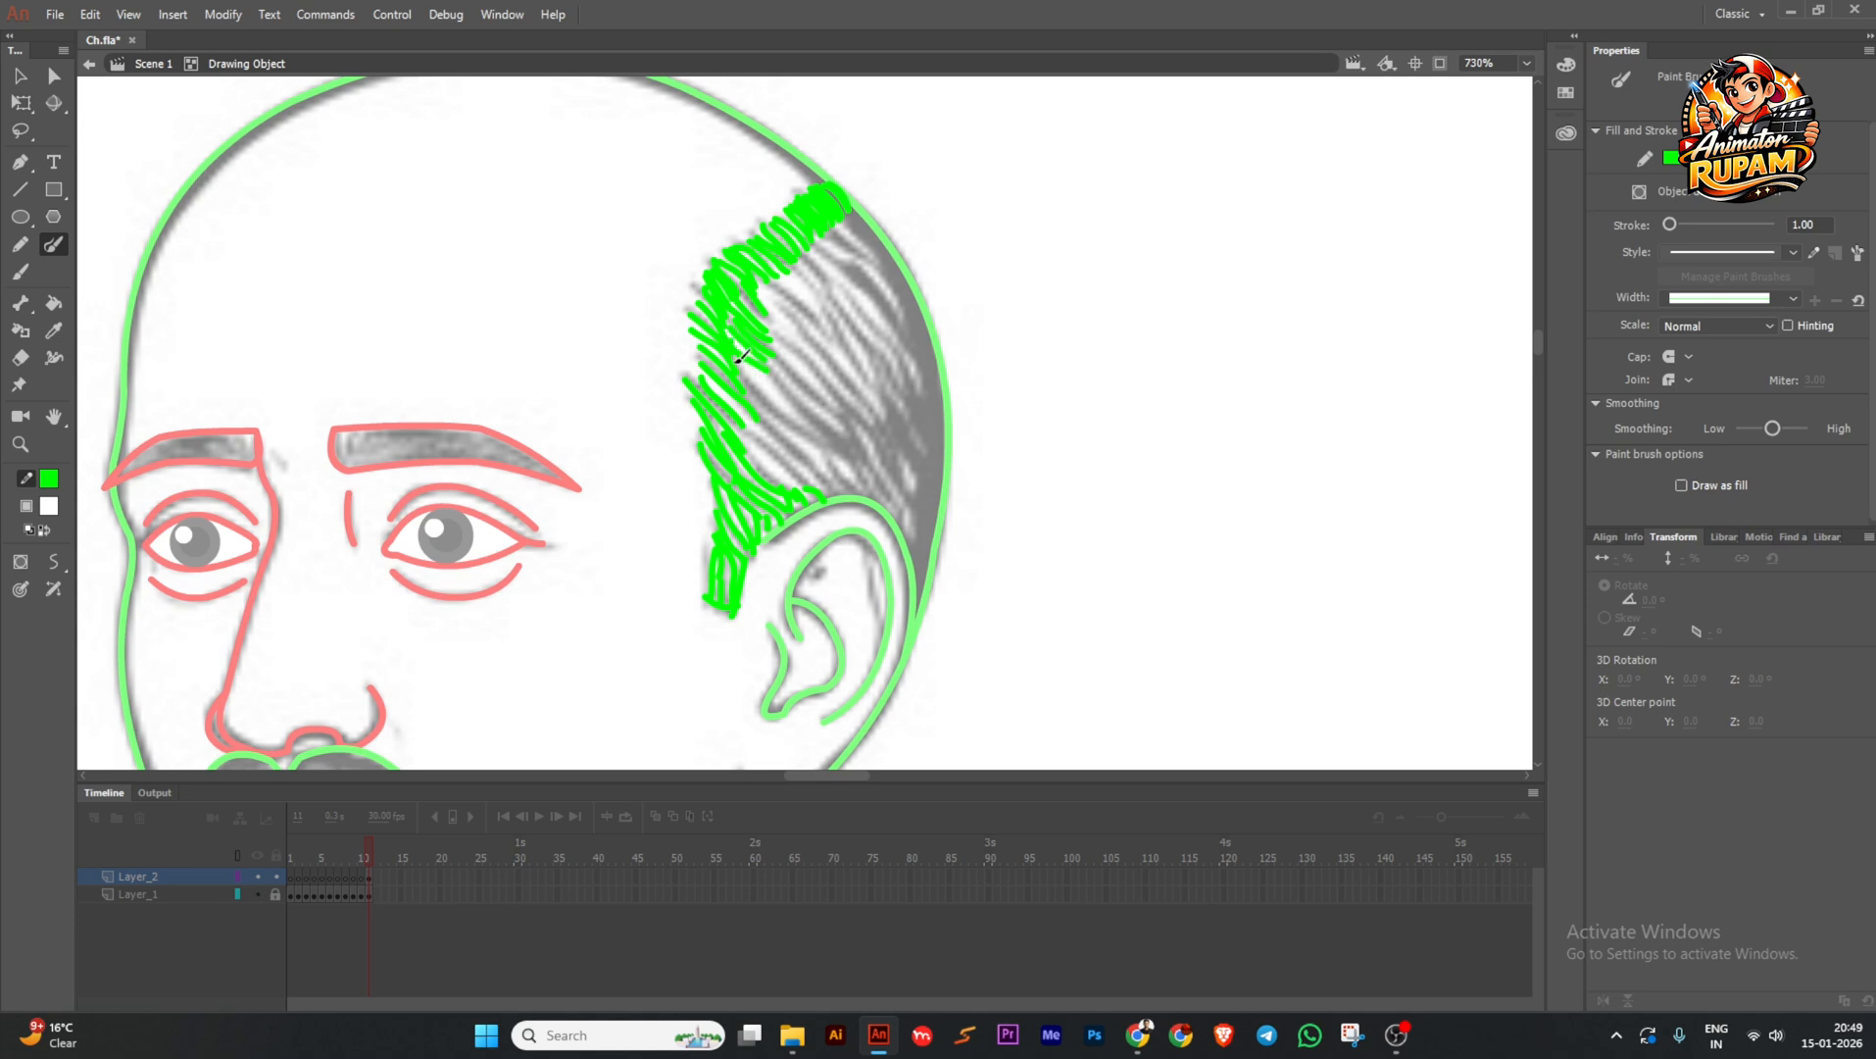
Touch up the hair with short green strokes and fill the hair tip.
double_click(781, 427)
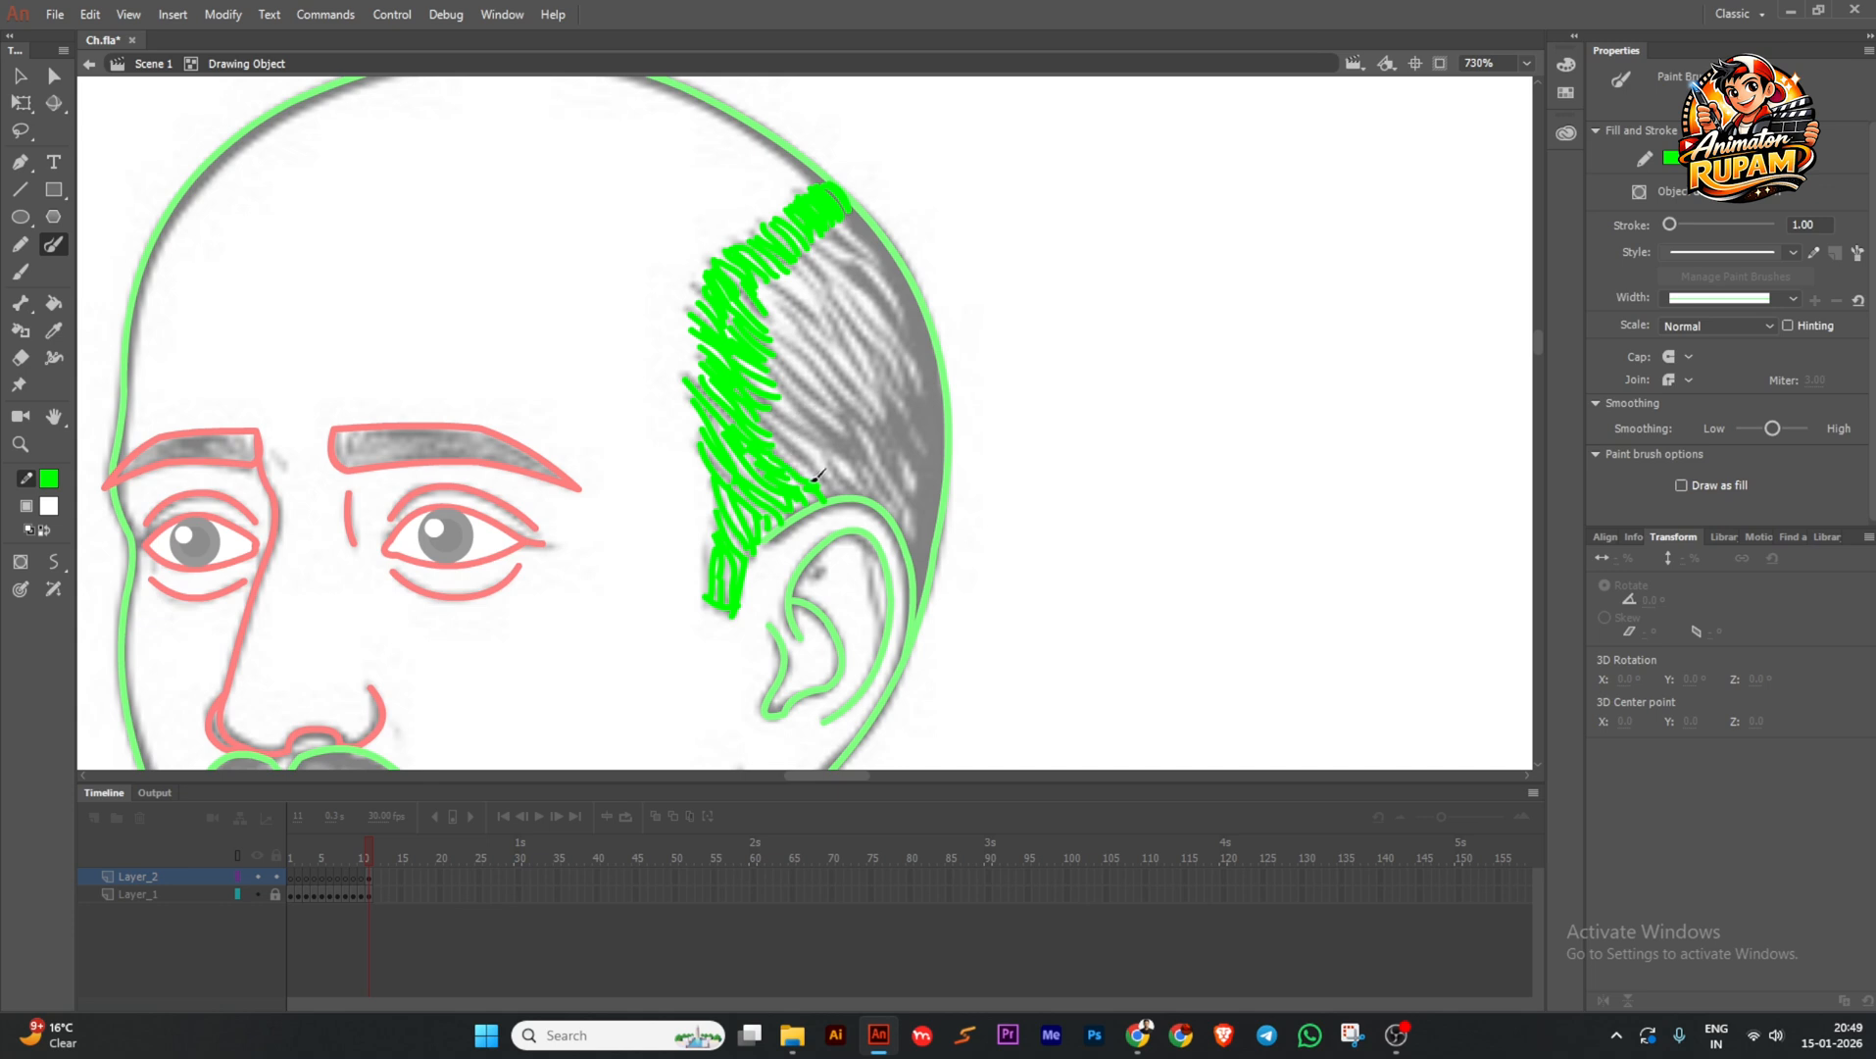
double_click(845, 471)
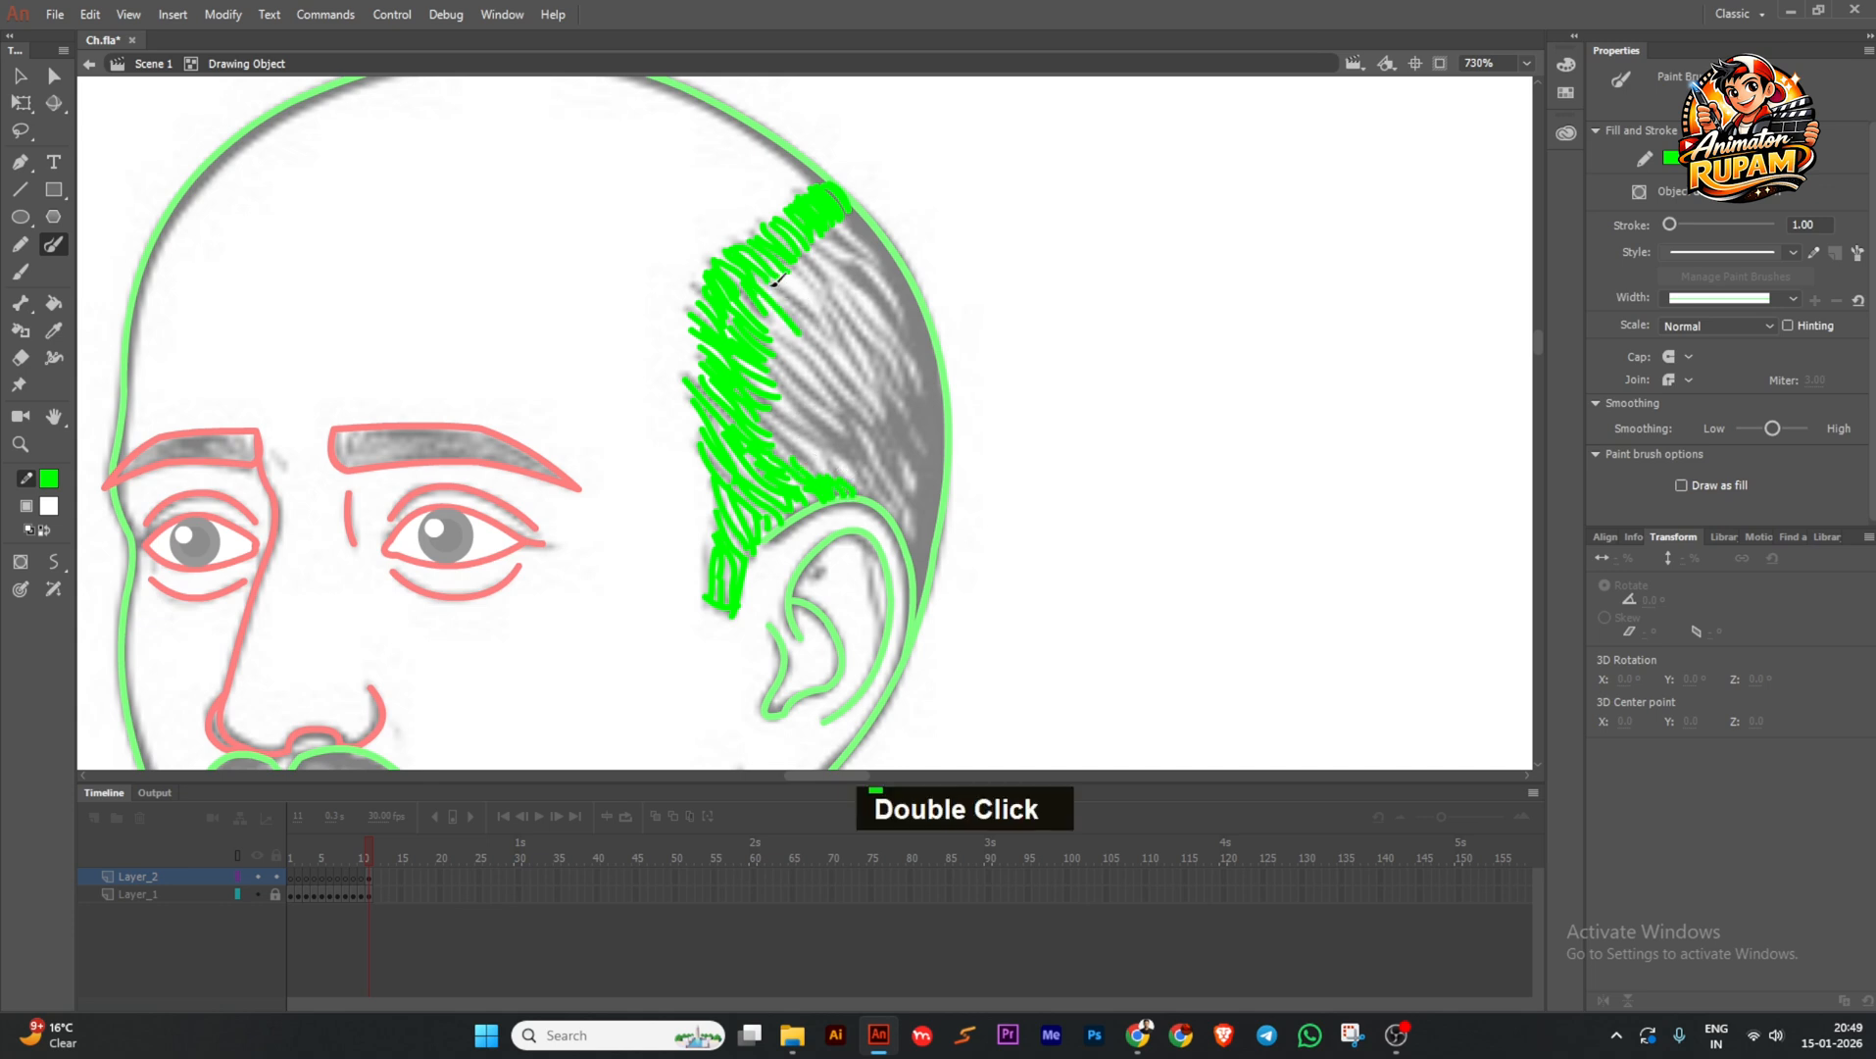
double_click(810, 276)
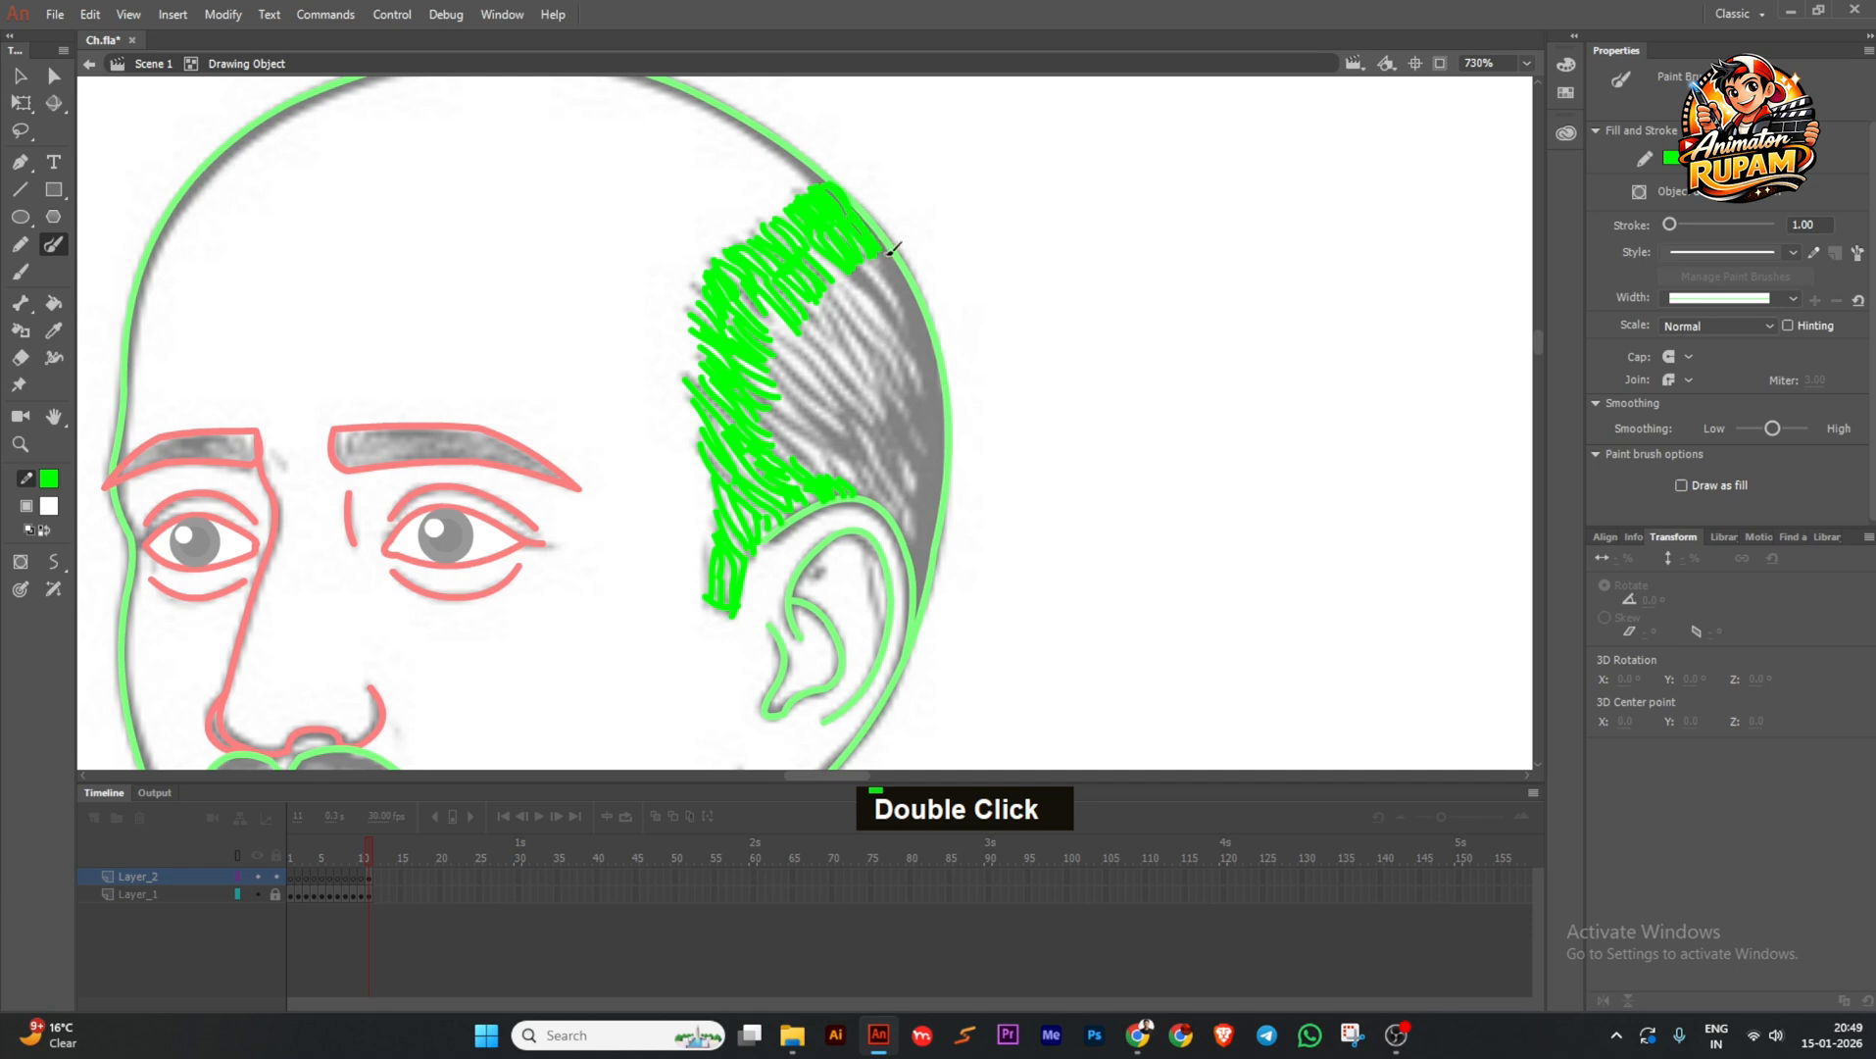
left_click_drag(895, 310, 858, 267)
double_click(830, 285)
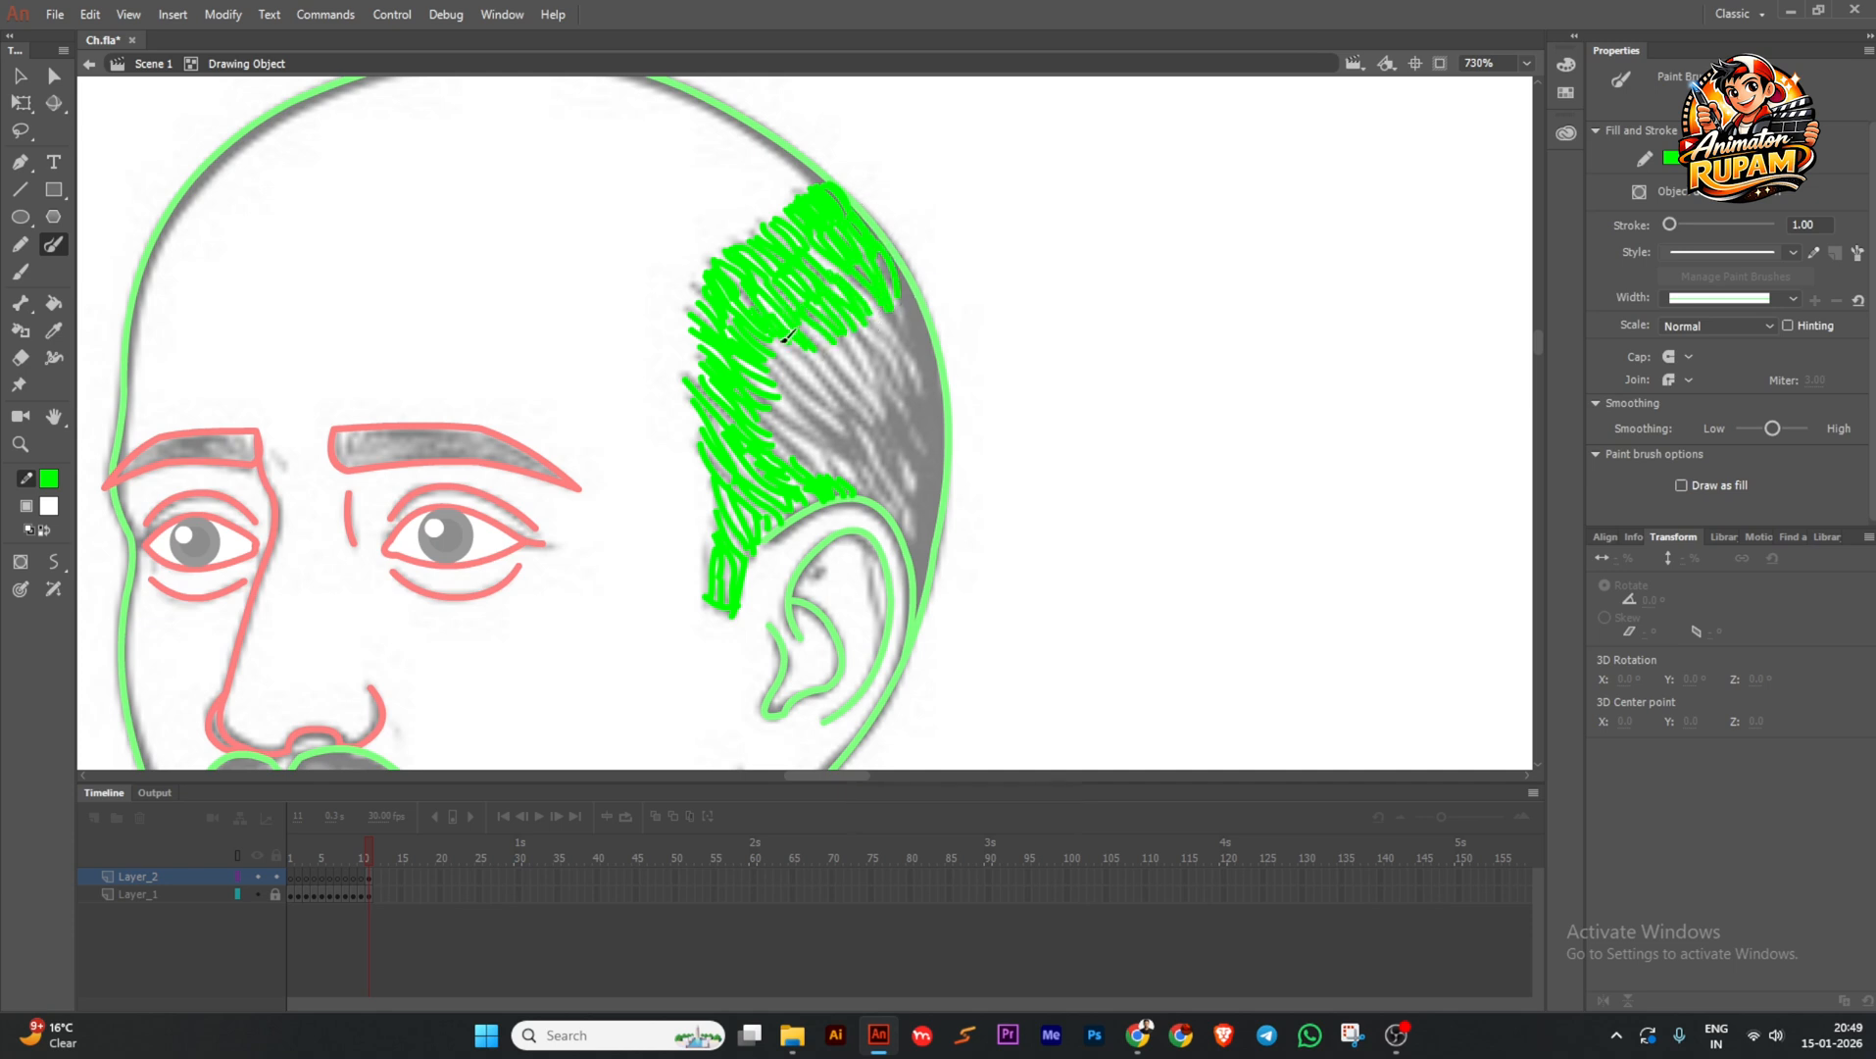
double_click(790, 376)
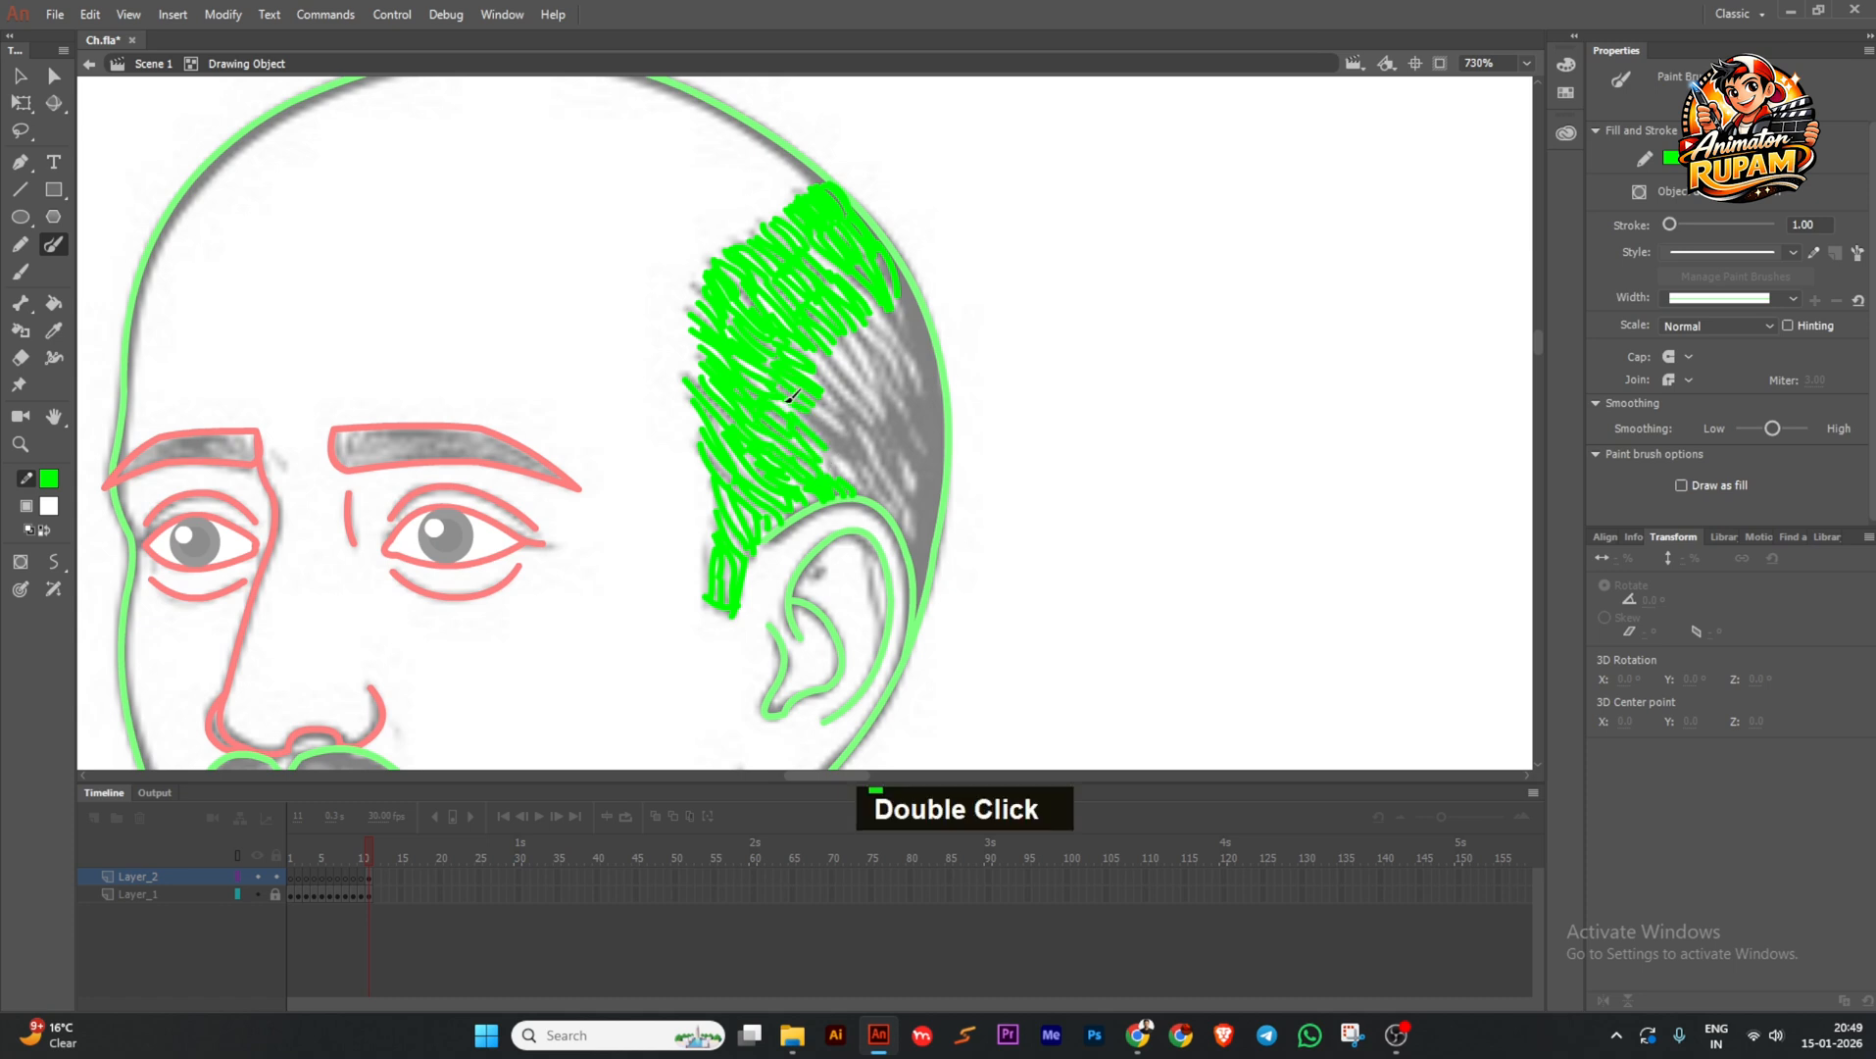
double_click(843, 382)
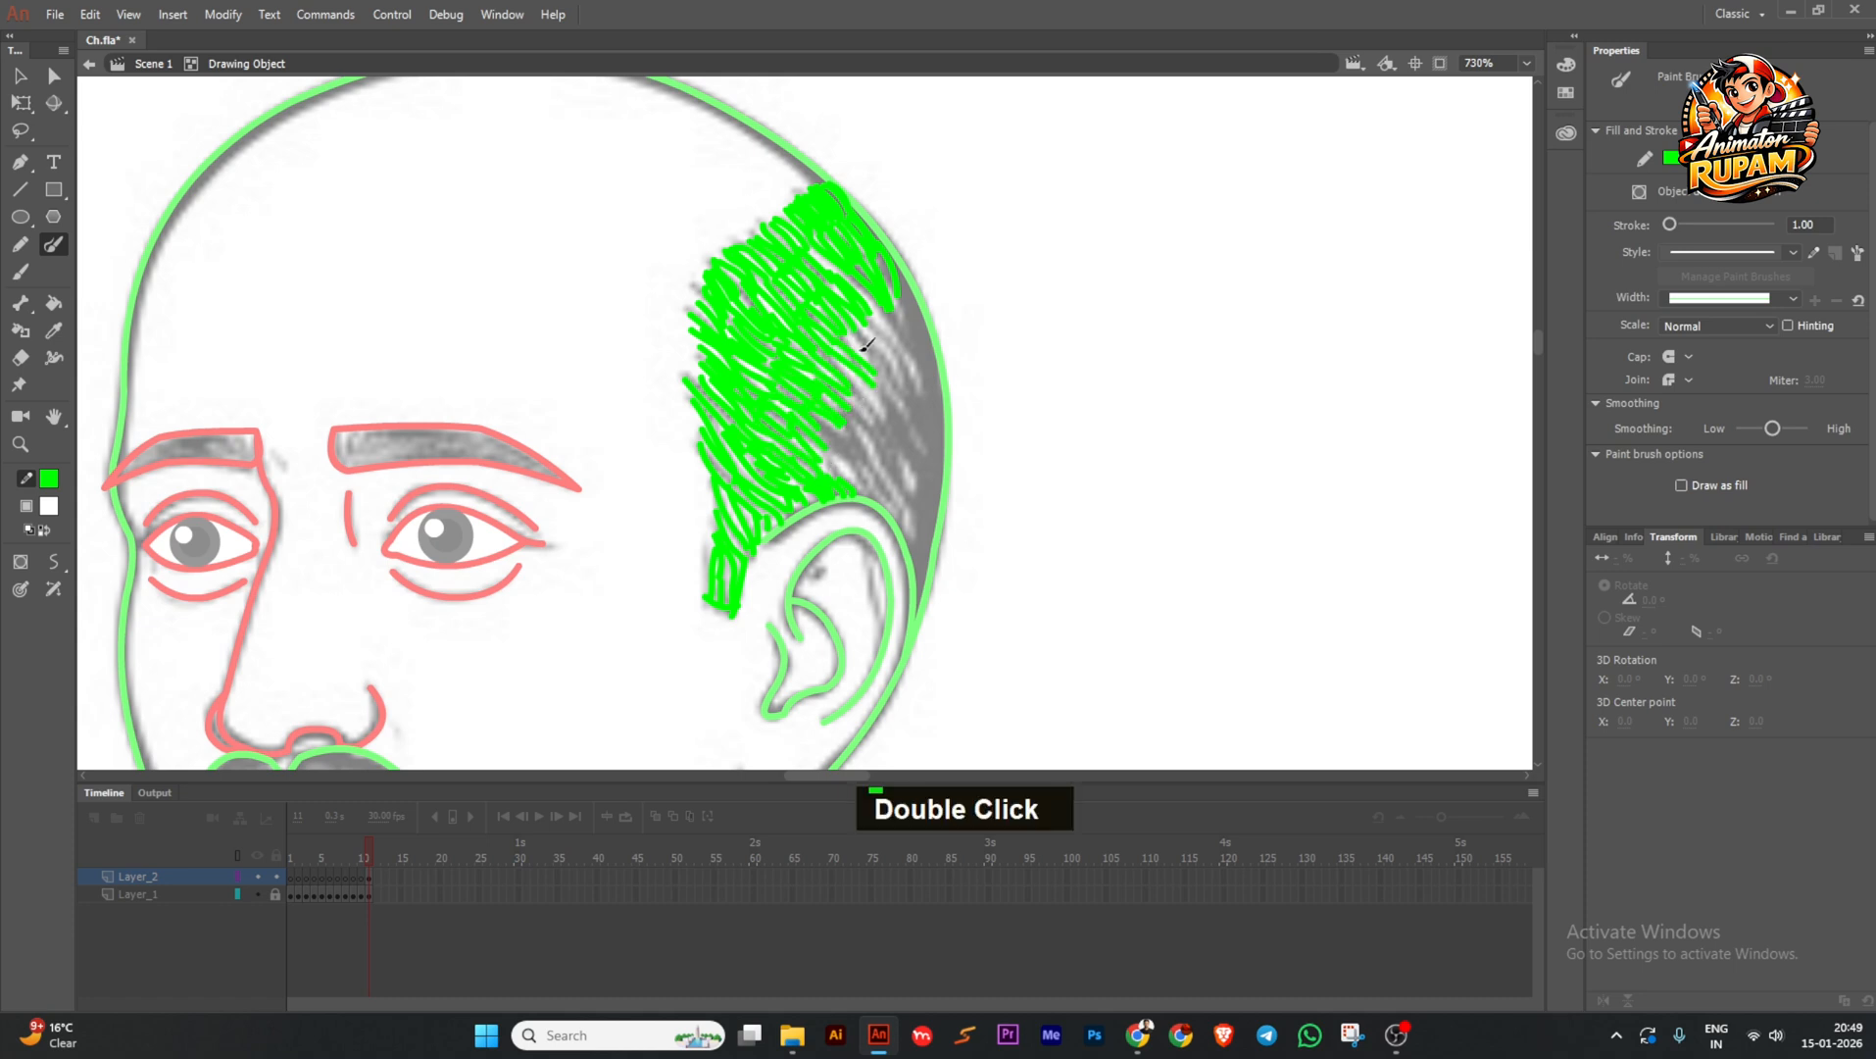
double_click(900, 359)
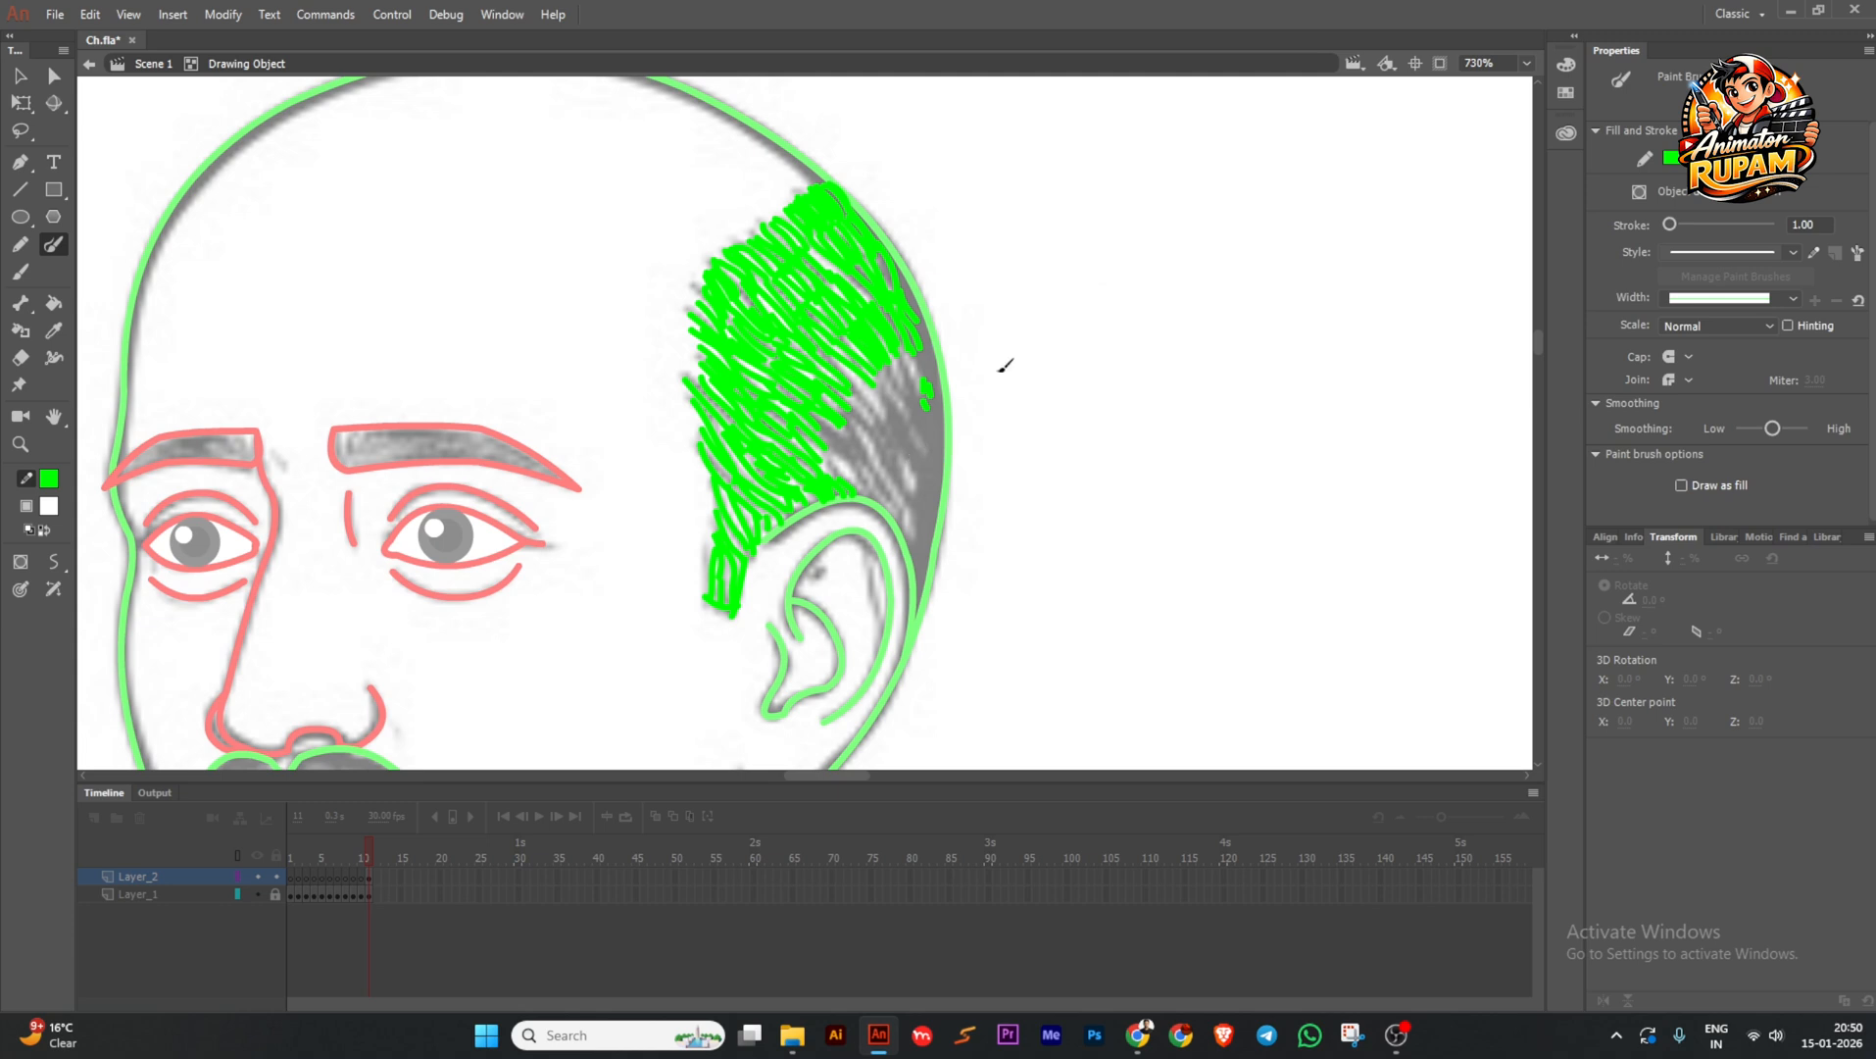
double_click(934, 421)
Cover the grey gaps along the hair edge with green, then zoom out to see the whole head.
double_click(936, 369)
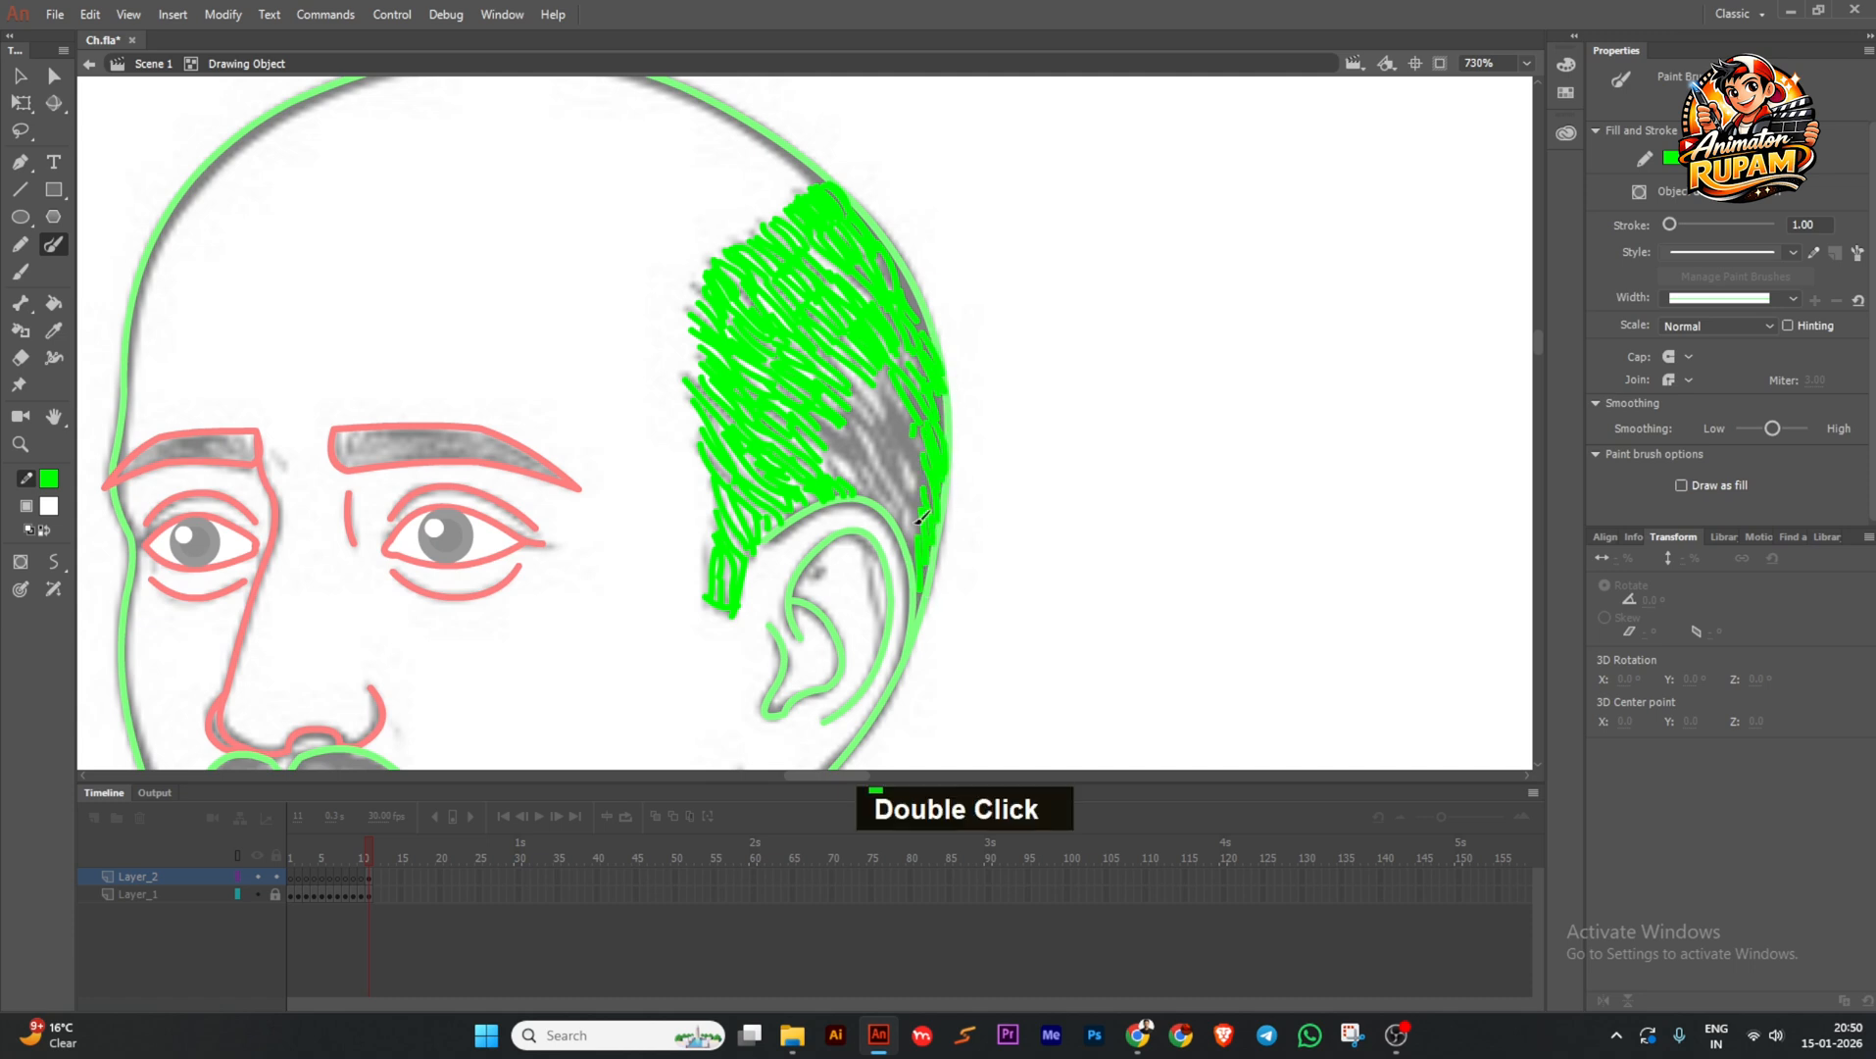
left_click_drag(919, 501, 931, 474)
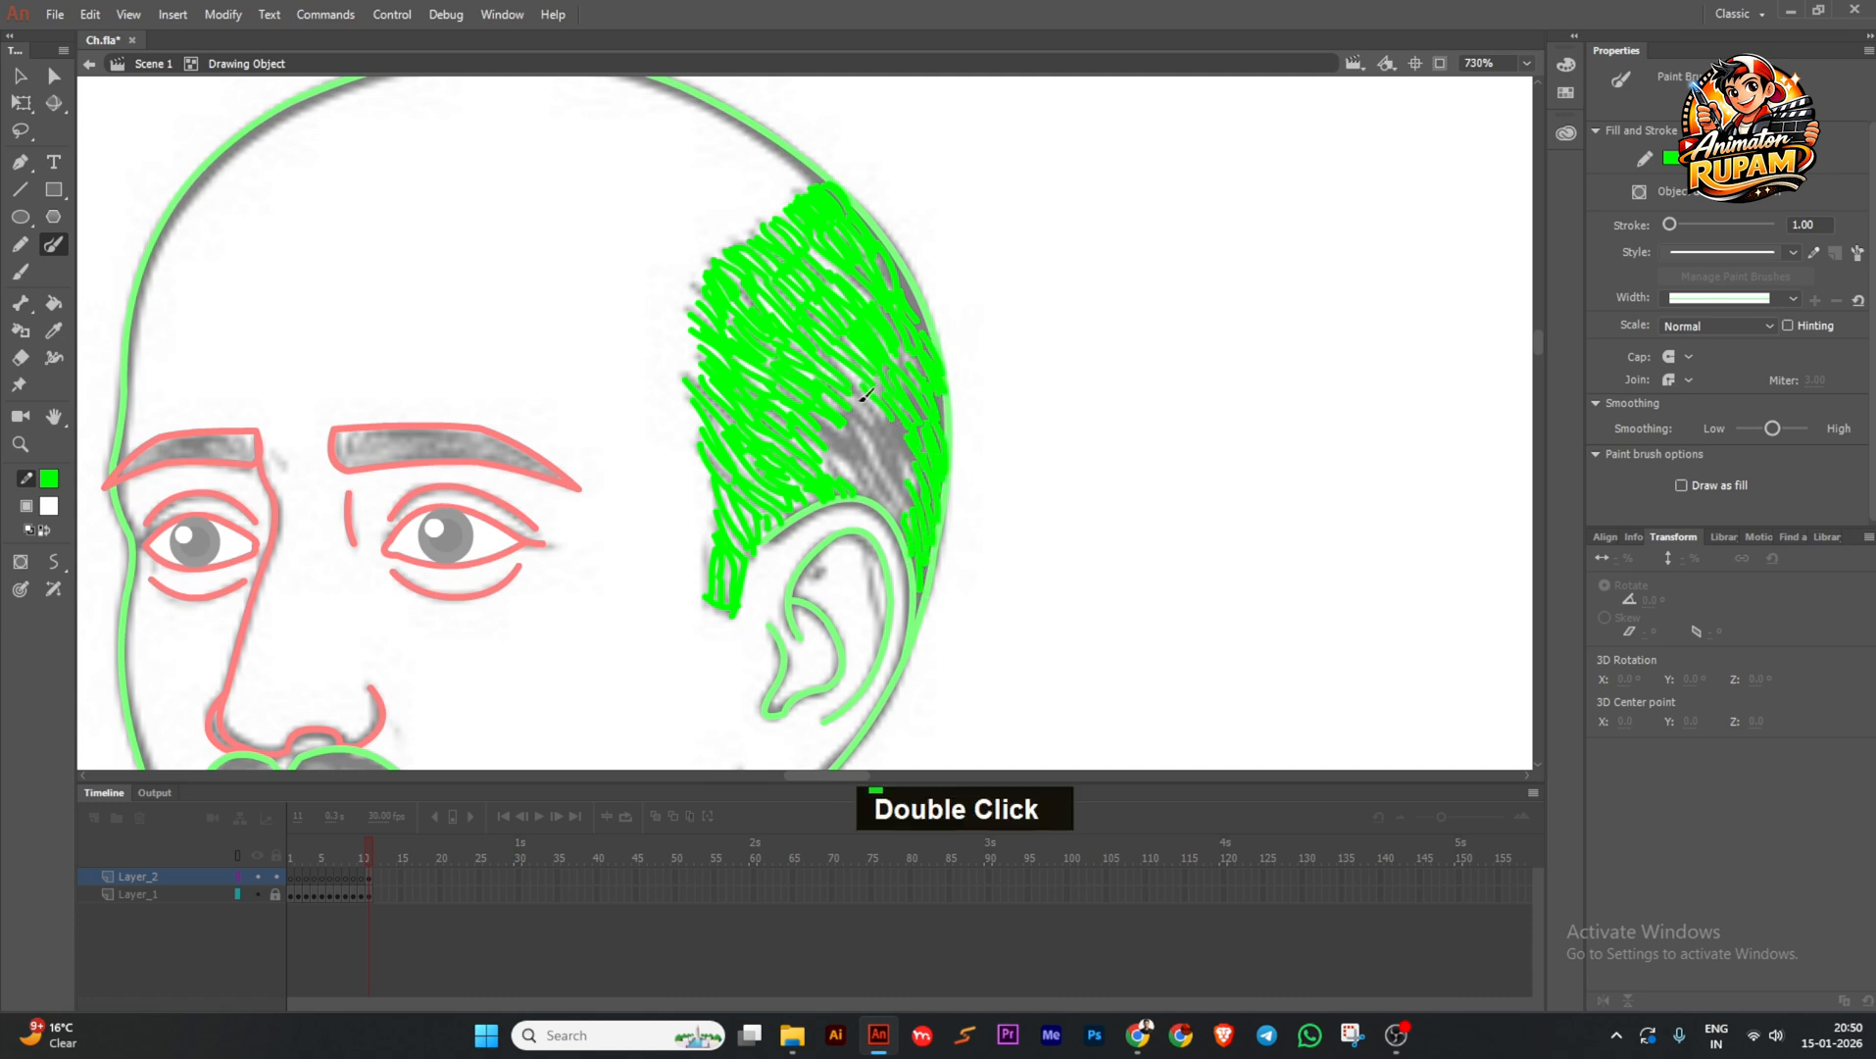
left_click_drag(865, 394, 881, 458)
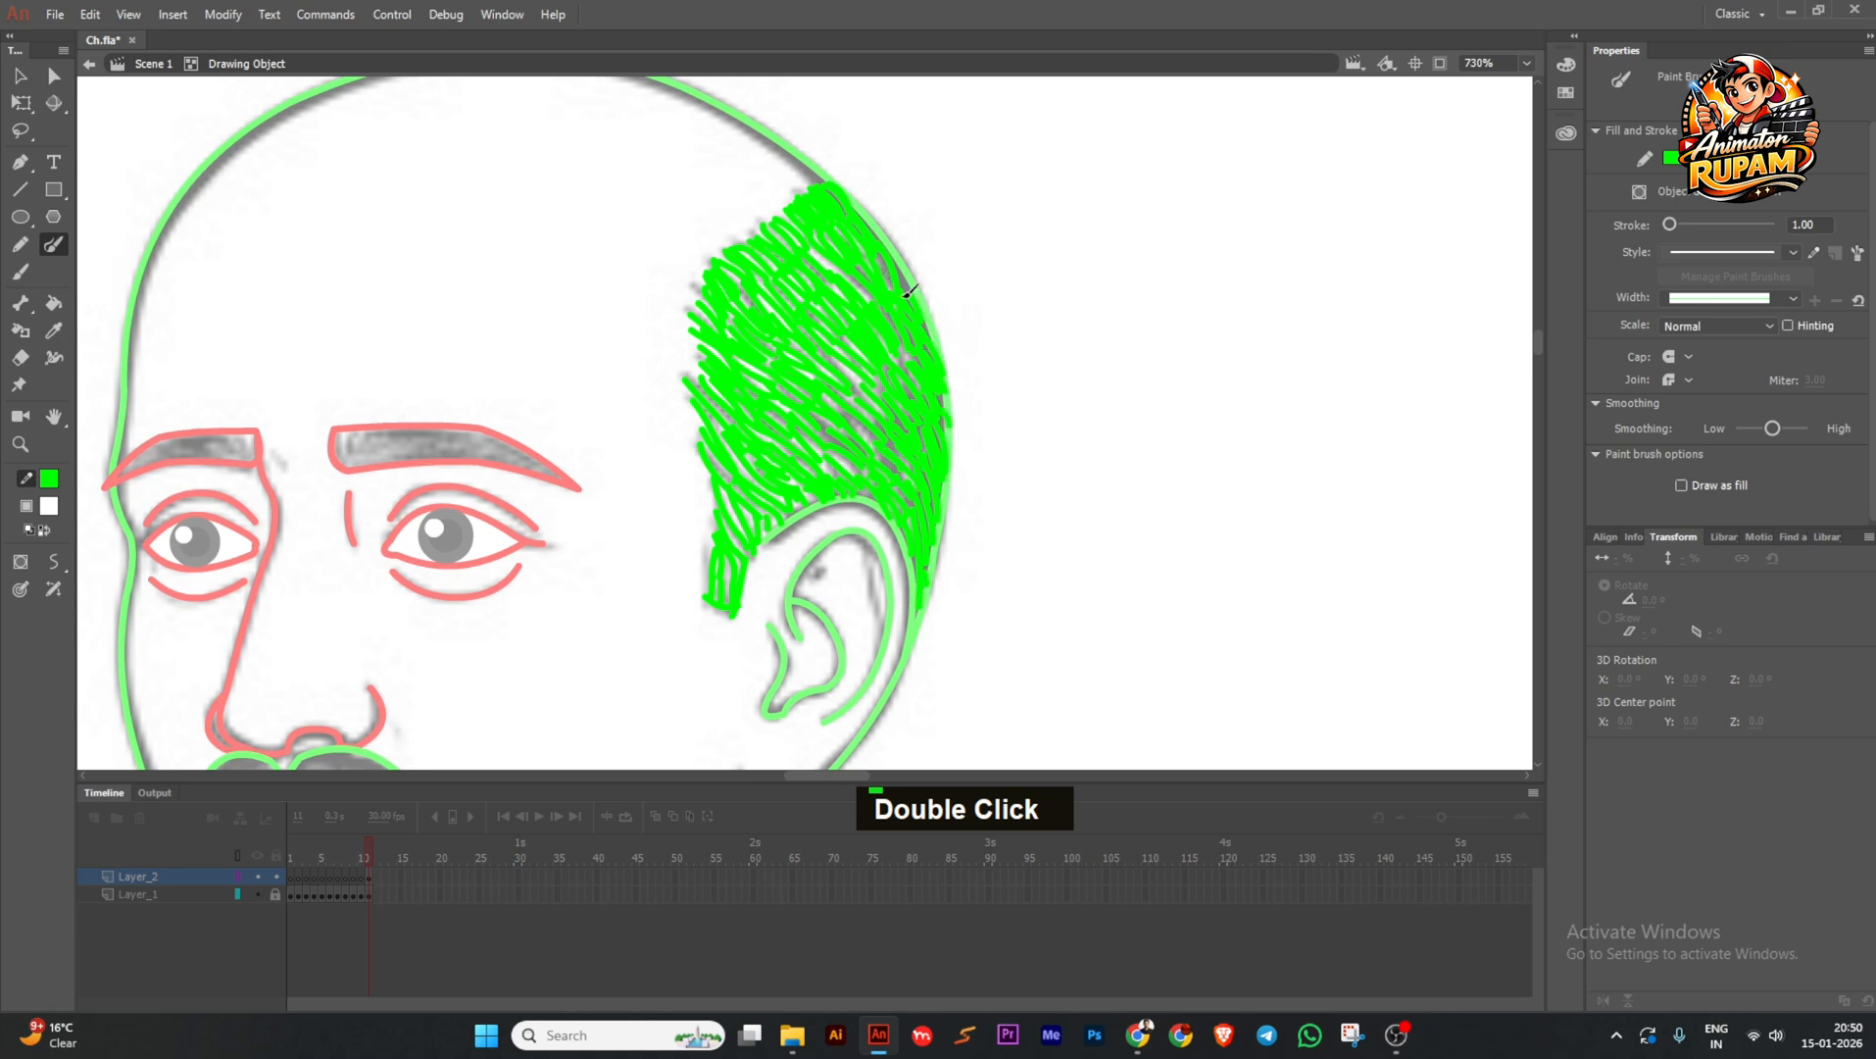
left_click_drag(994, 467, 1034, 444)
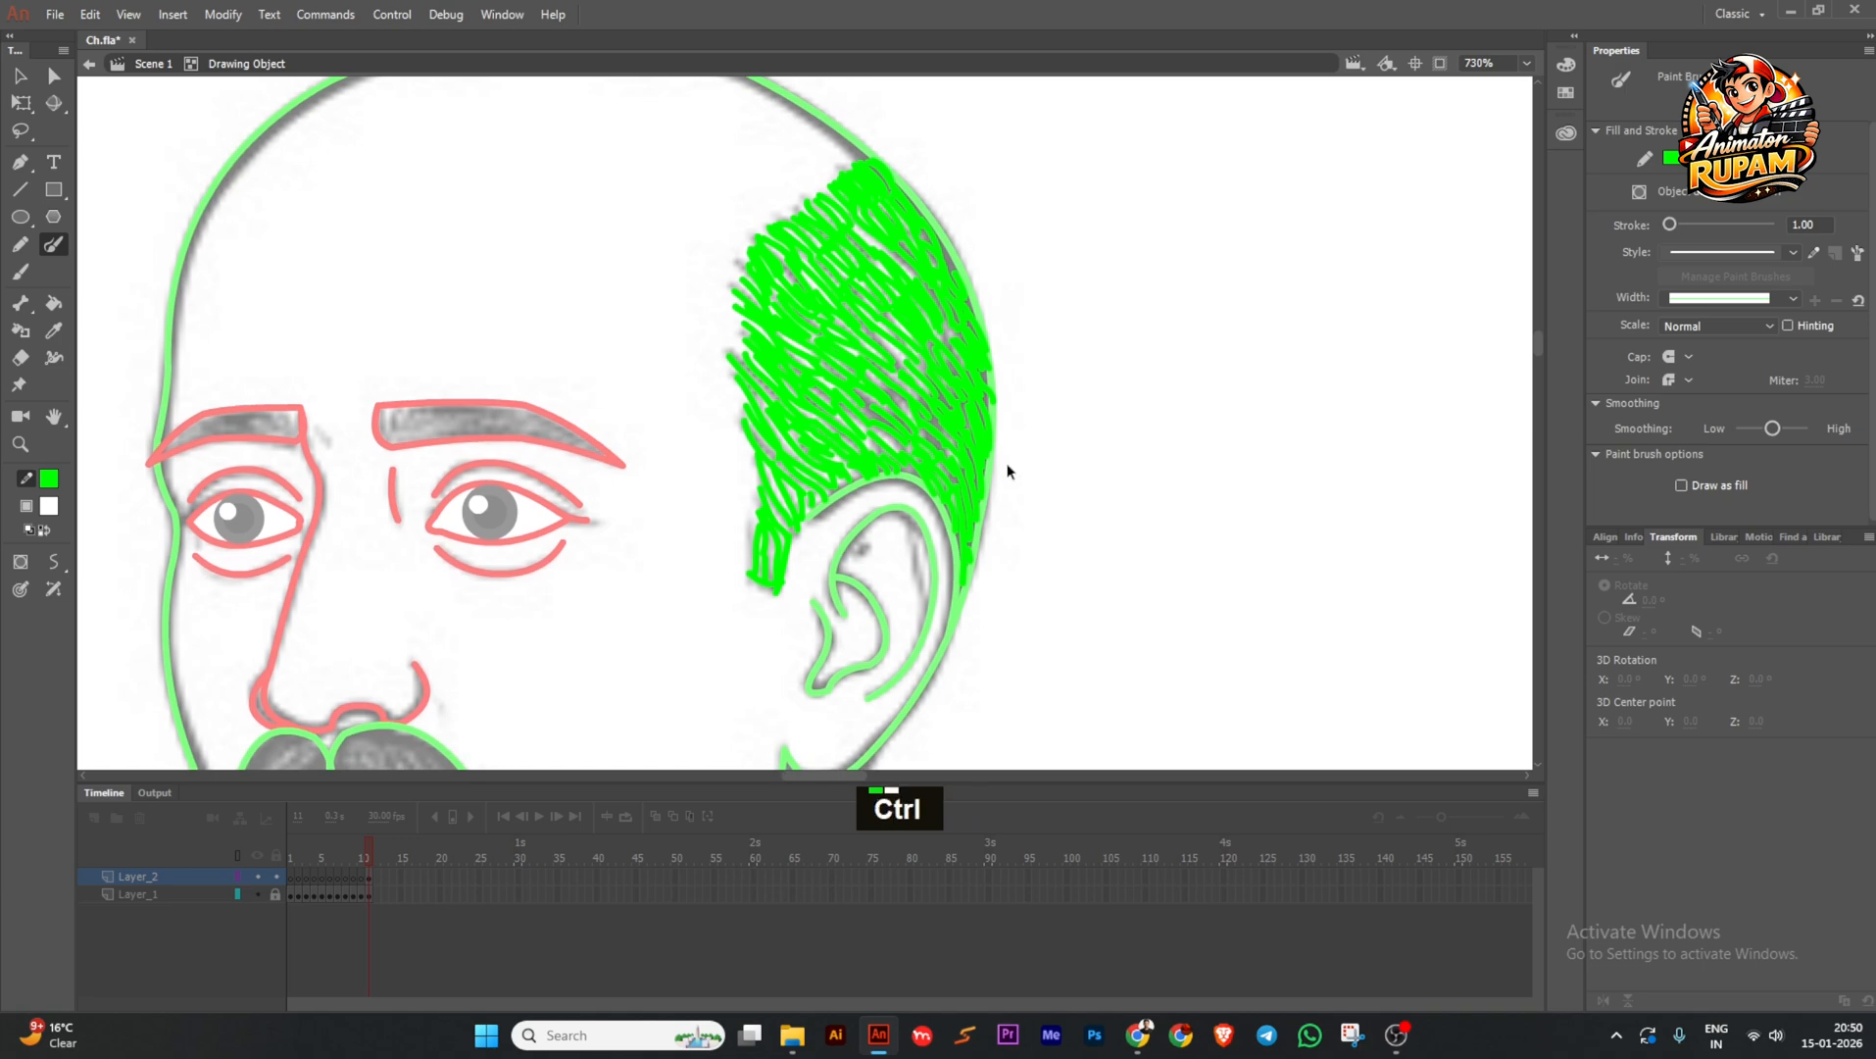
key("ctrl+minus")
Exit the hair drawing object to the main scene, recentre the face, and save Ch.fla.
left_click_drag(992, 239, 709, 584)
double_click(968, 428, "ctrl")
left_click(968, 429, "ctrl")
left_click_drag(907, 536, 1097, 448)
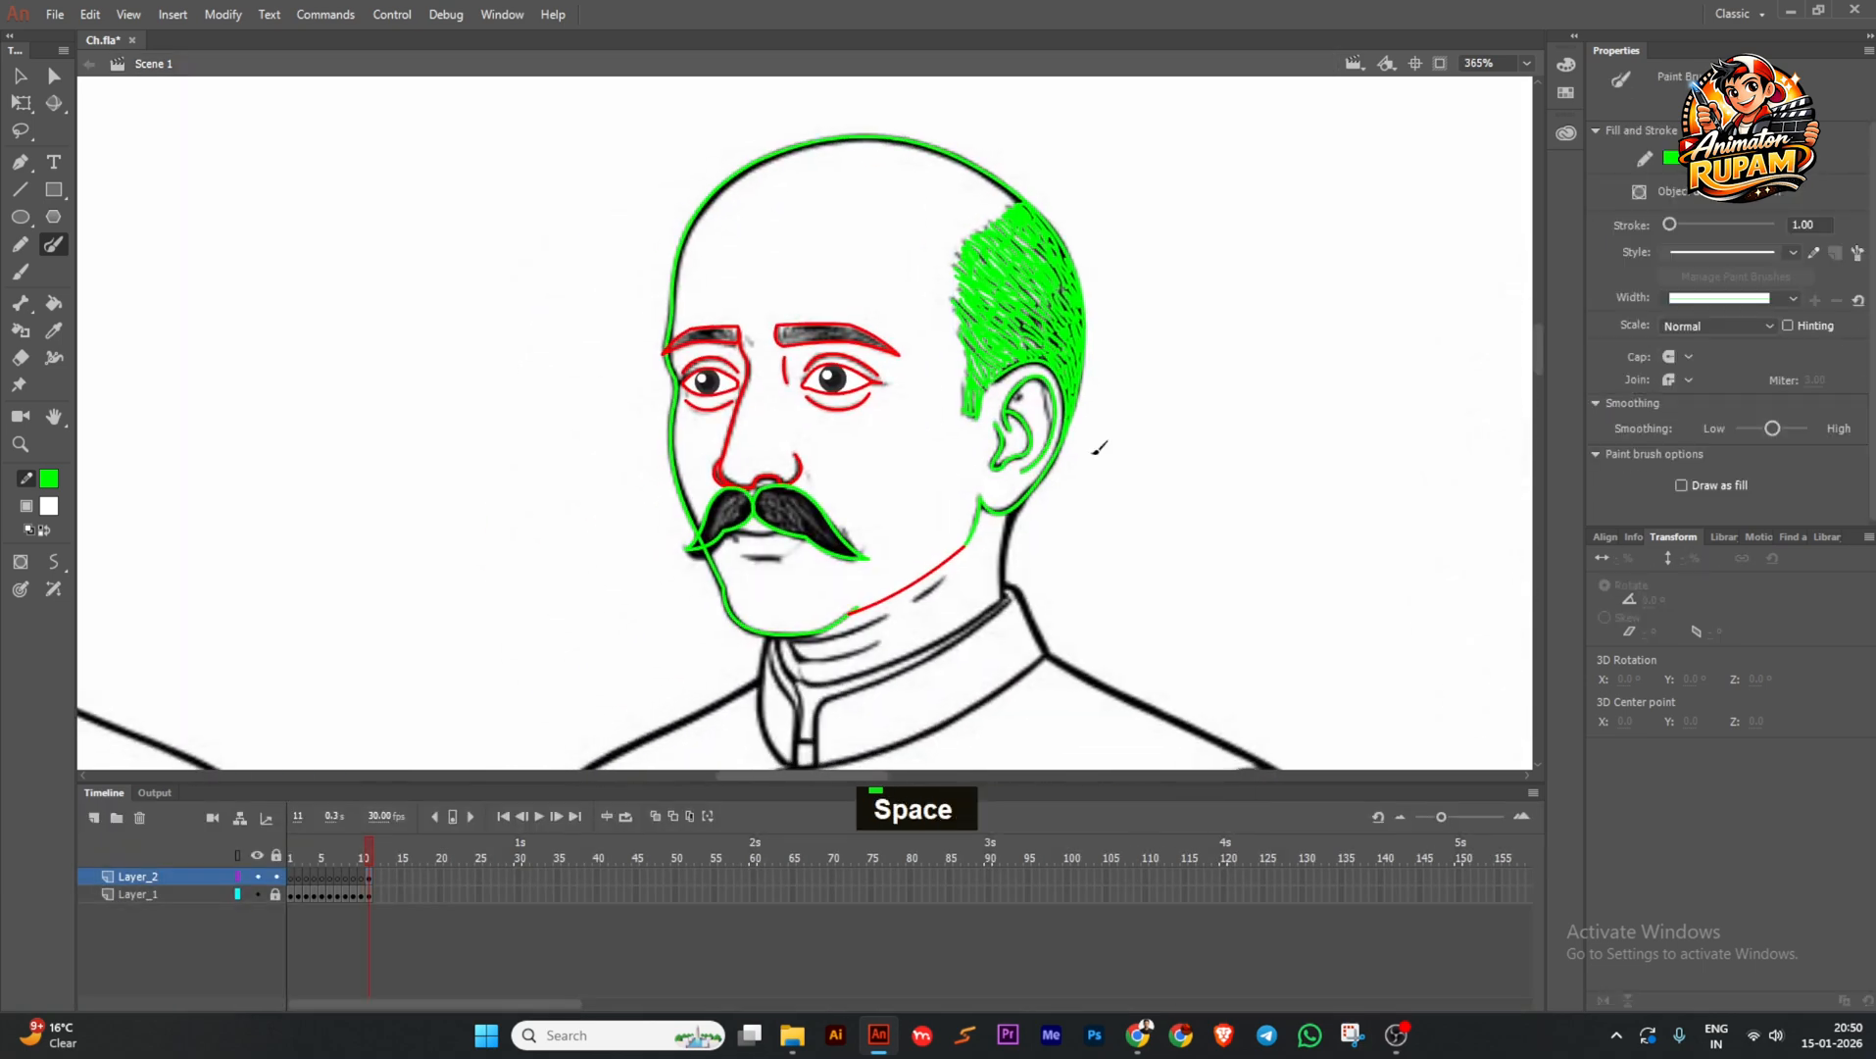
left_click_drag(953, 474, 935, 506)
key("ctrl+s")
left_click_drag(838, 556, 924, 498)
key("ctrl+s")
left_click_drag(695, 593, 650, 573)
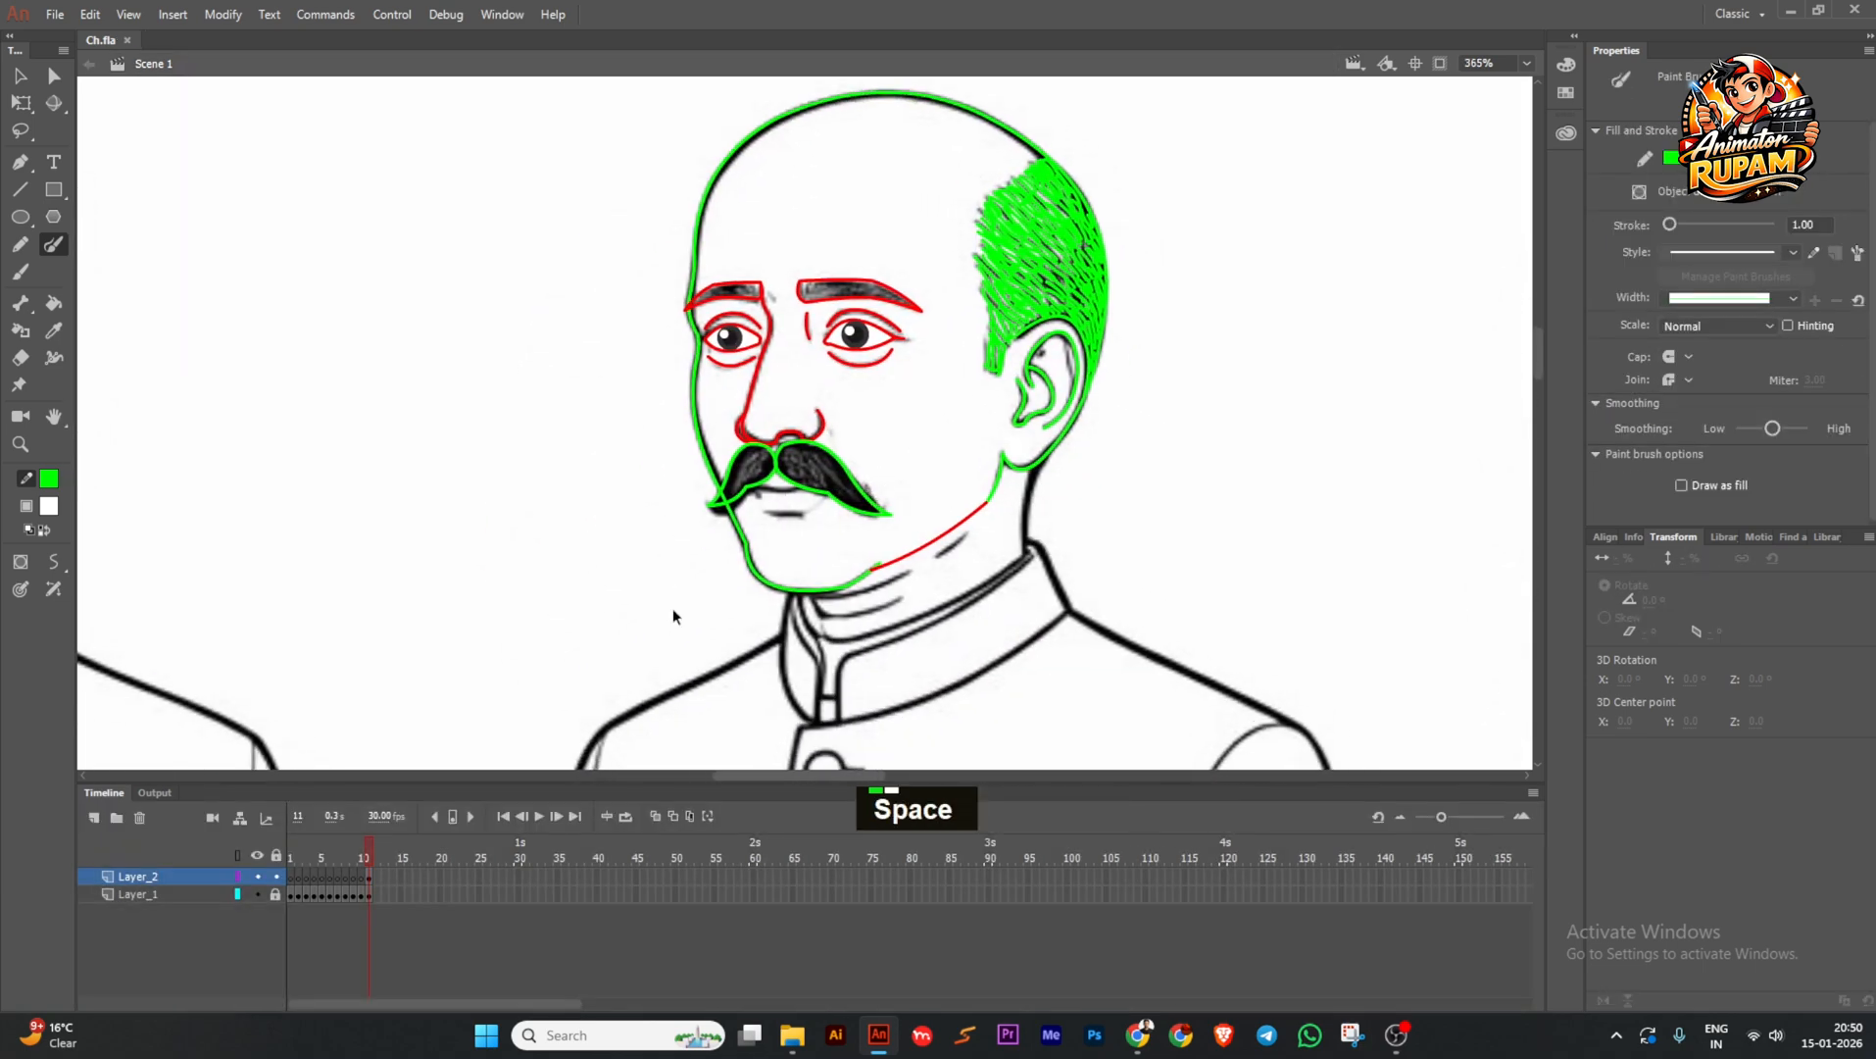
key("ctrl+s")
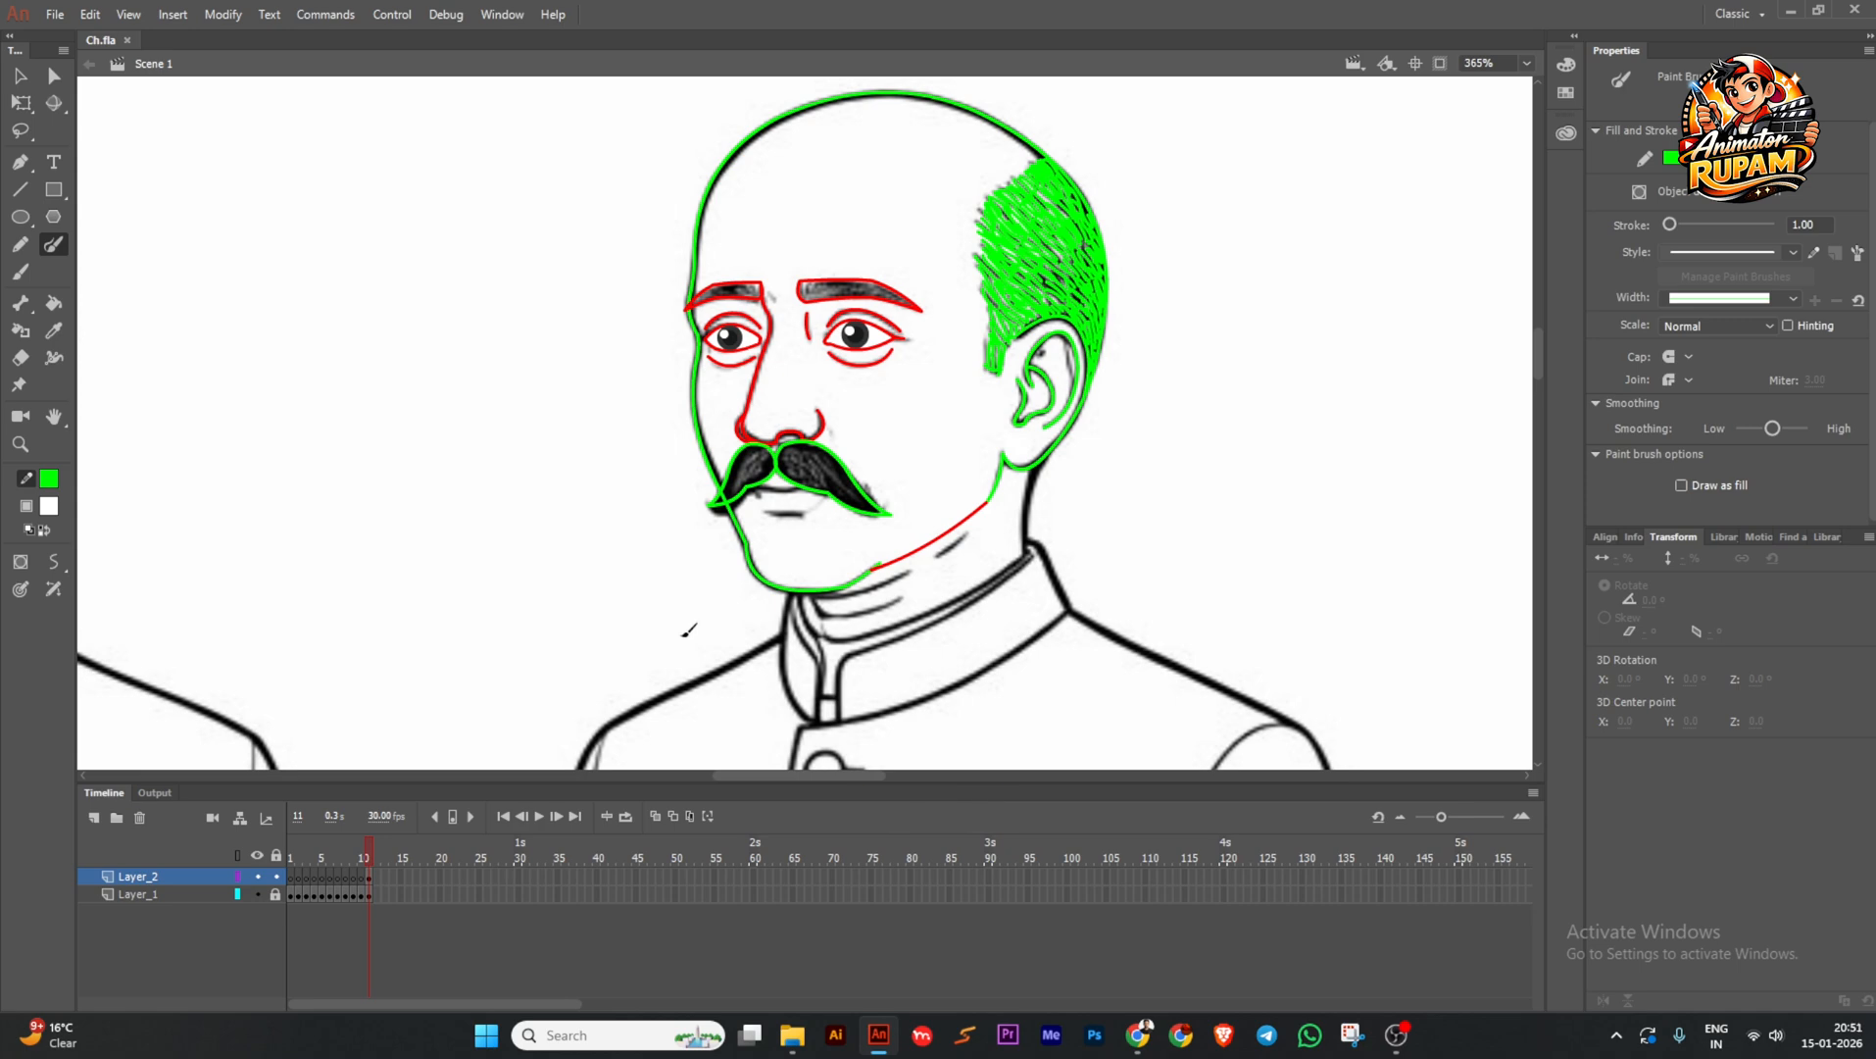
Switch to the Selection tool and zoom out to view all three figures.
key("v")
left_click_drag(632, 477, 529, 441)
key("ctrl+s")
scroll(782, 646, "down", 5)
scroll(781, 549, "down", 5)
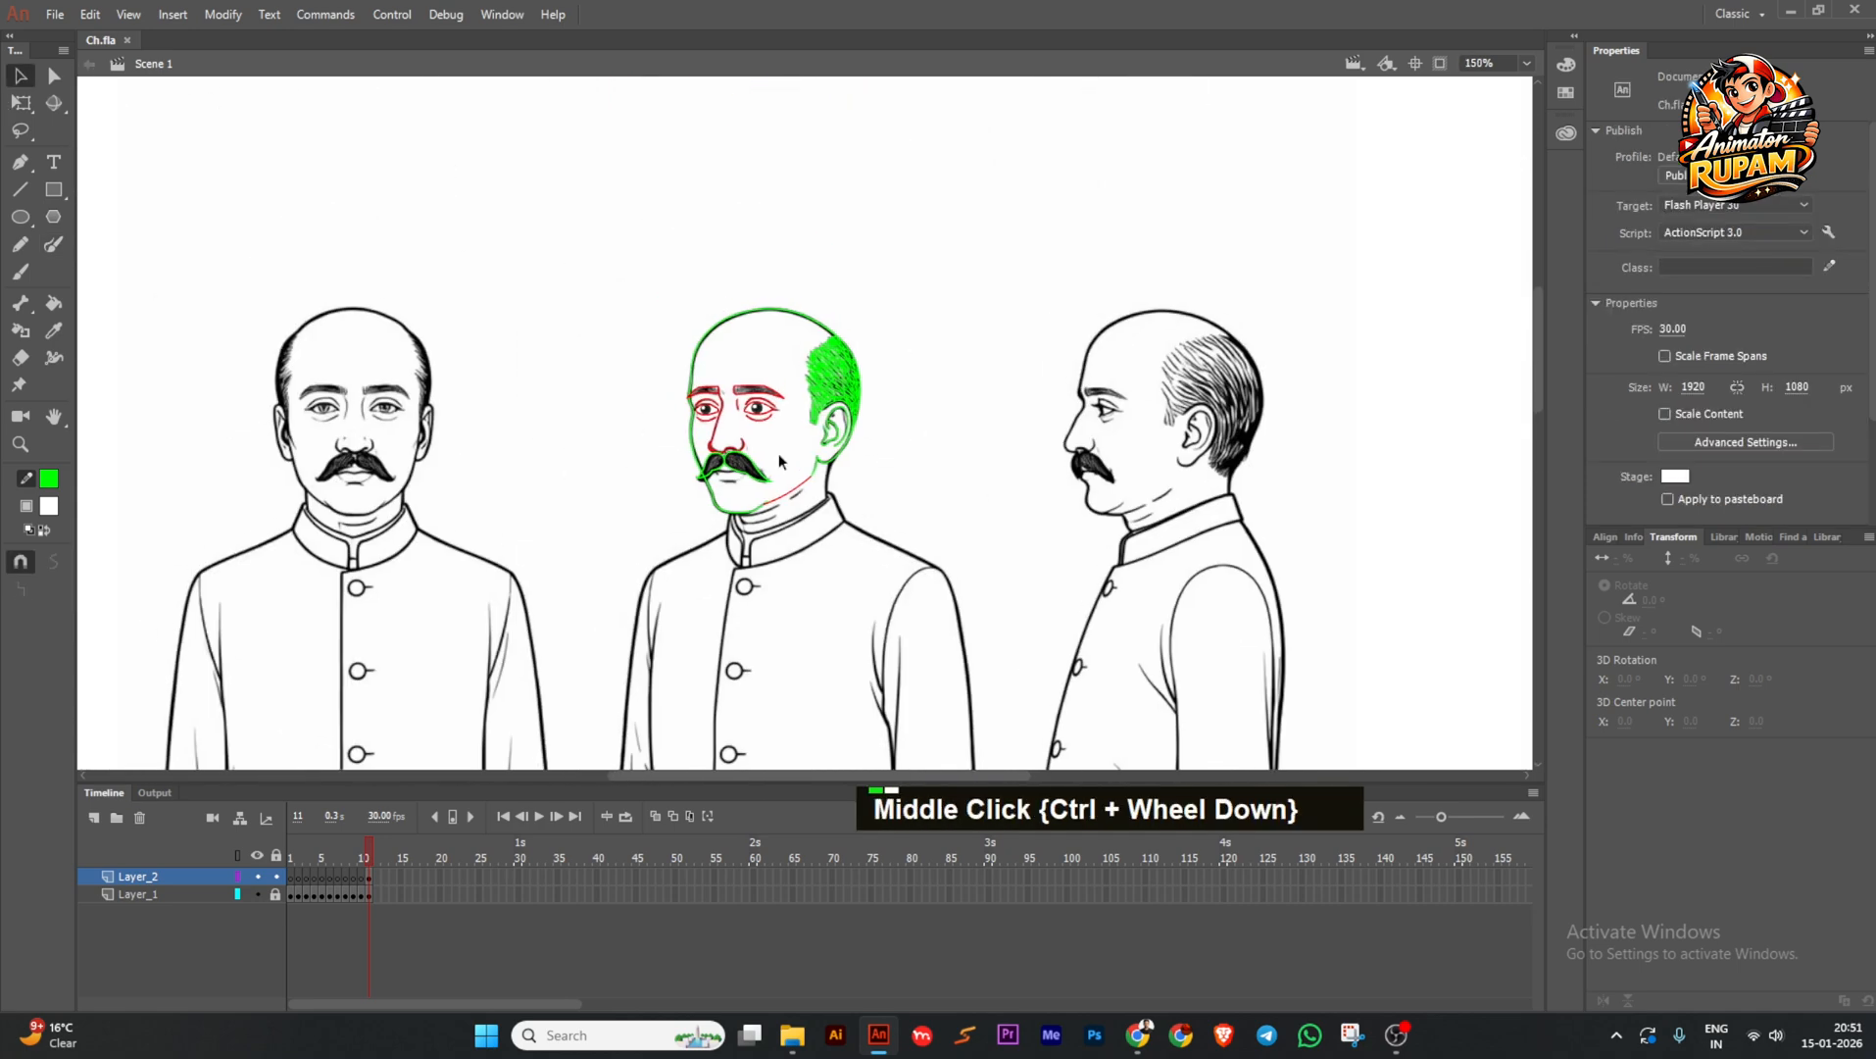
scroll(770, 441, "up", 5)
Open lips 2.0.fla from the 1 Library folder in File Explorer.
left_click(792, 1034)
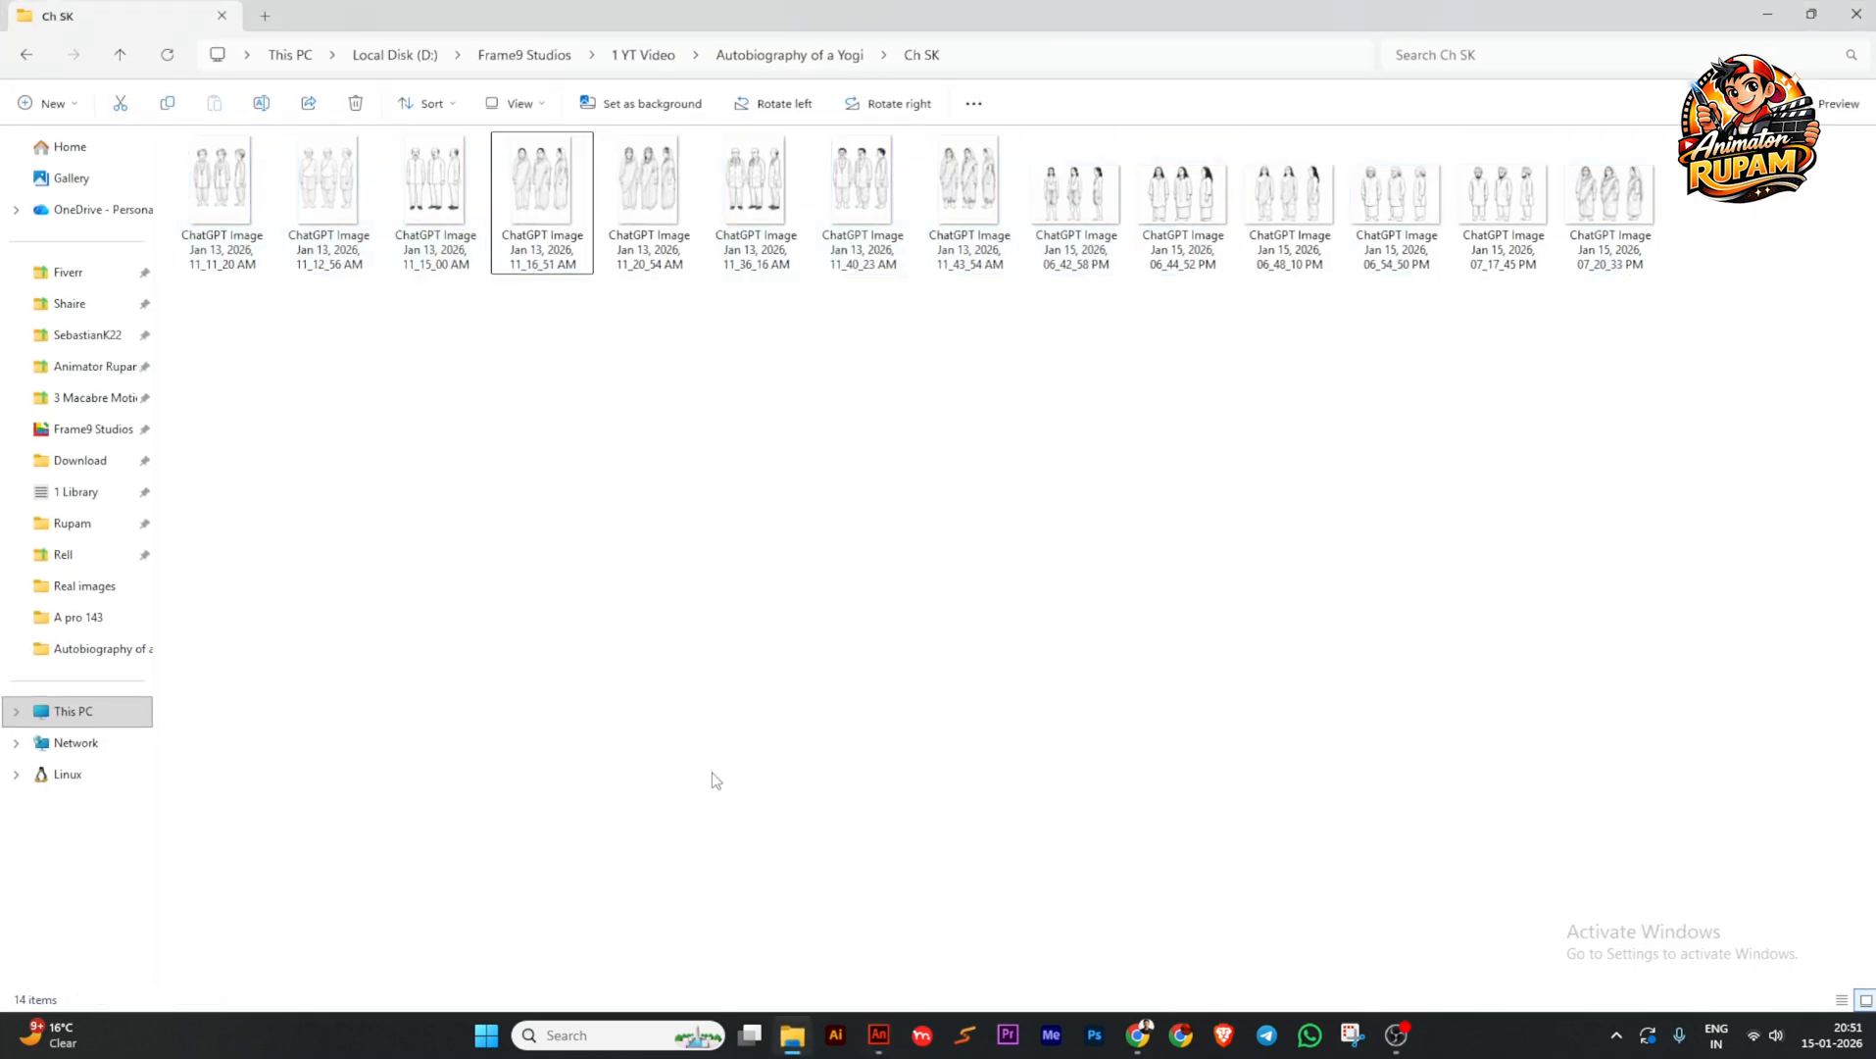
left_click(81, 491)
double_click(329, 442)
Copy the orange lips from lips 2.0.fla and paste them into Ch.fla.
scroll(769, 455, "down", 2, "ctrl")
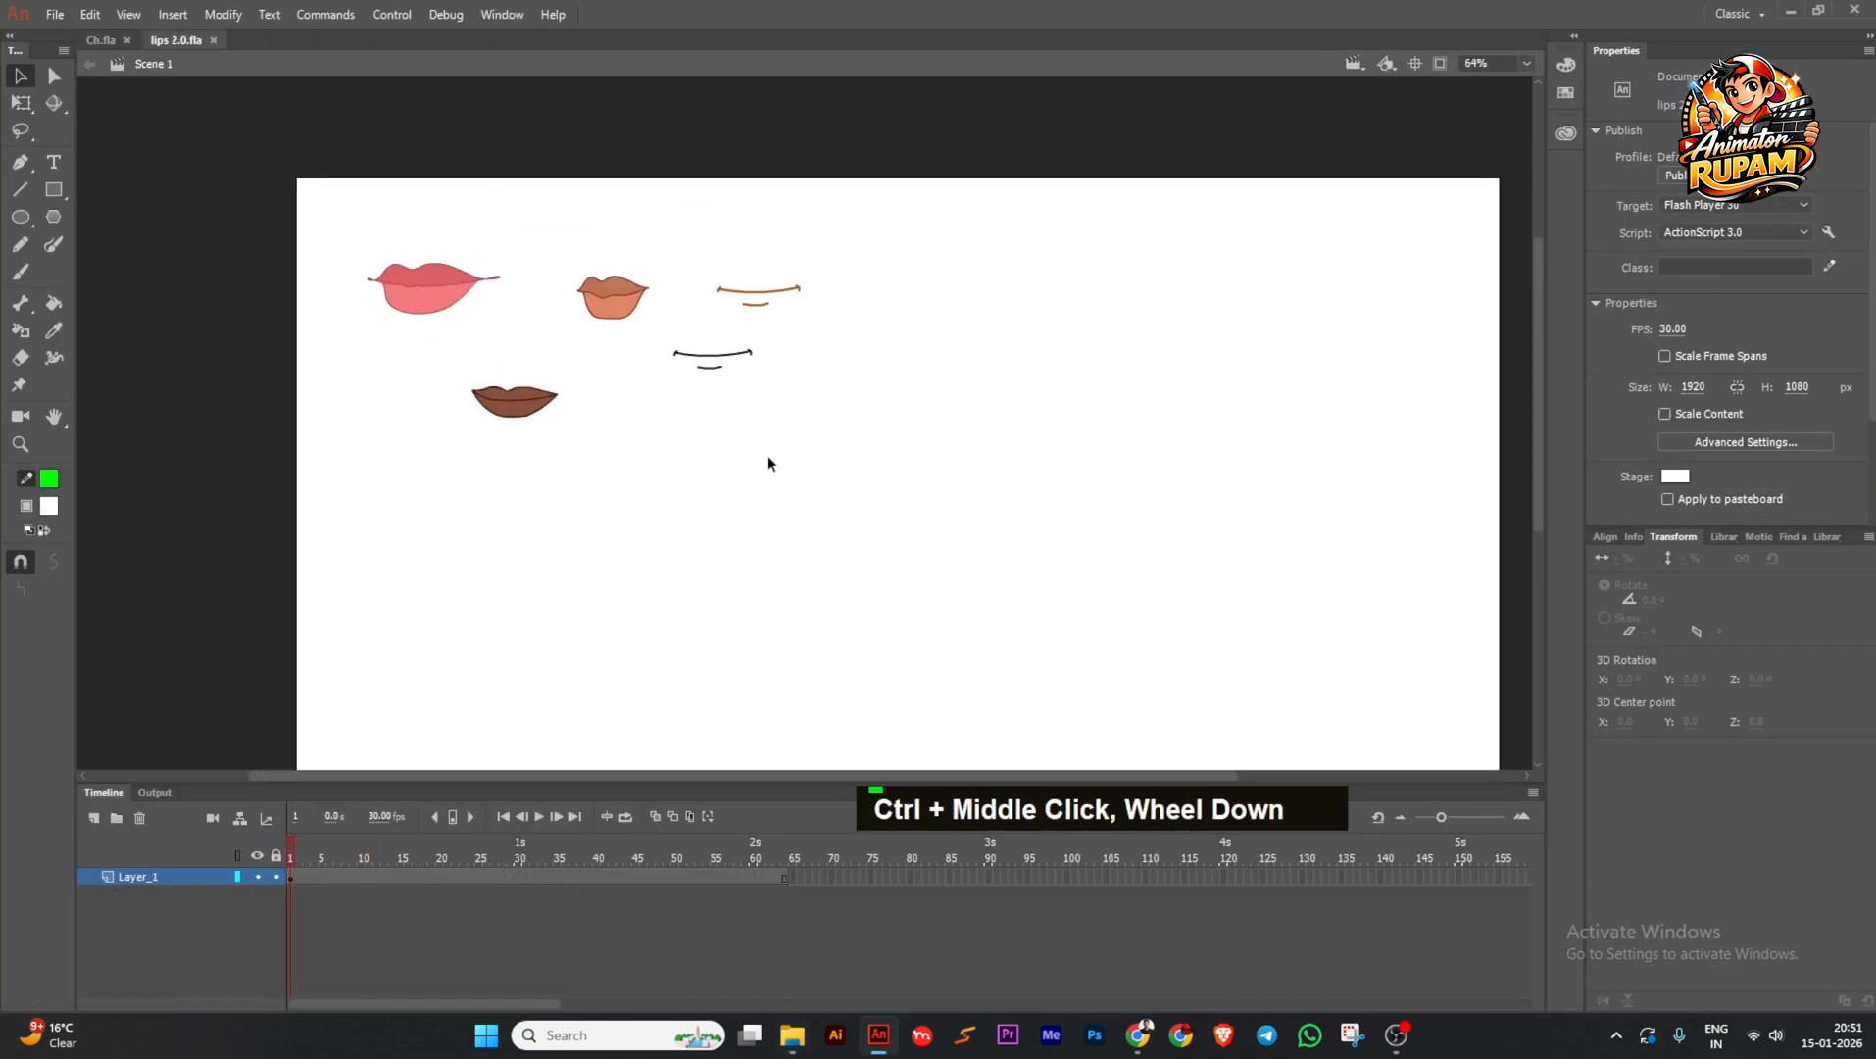
scroll(622, 311, "up", 2, "ctrl")
scroll(622, 311, "up", 2, "ctrl")
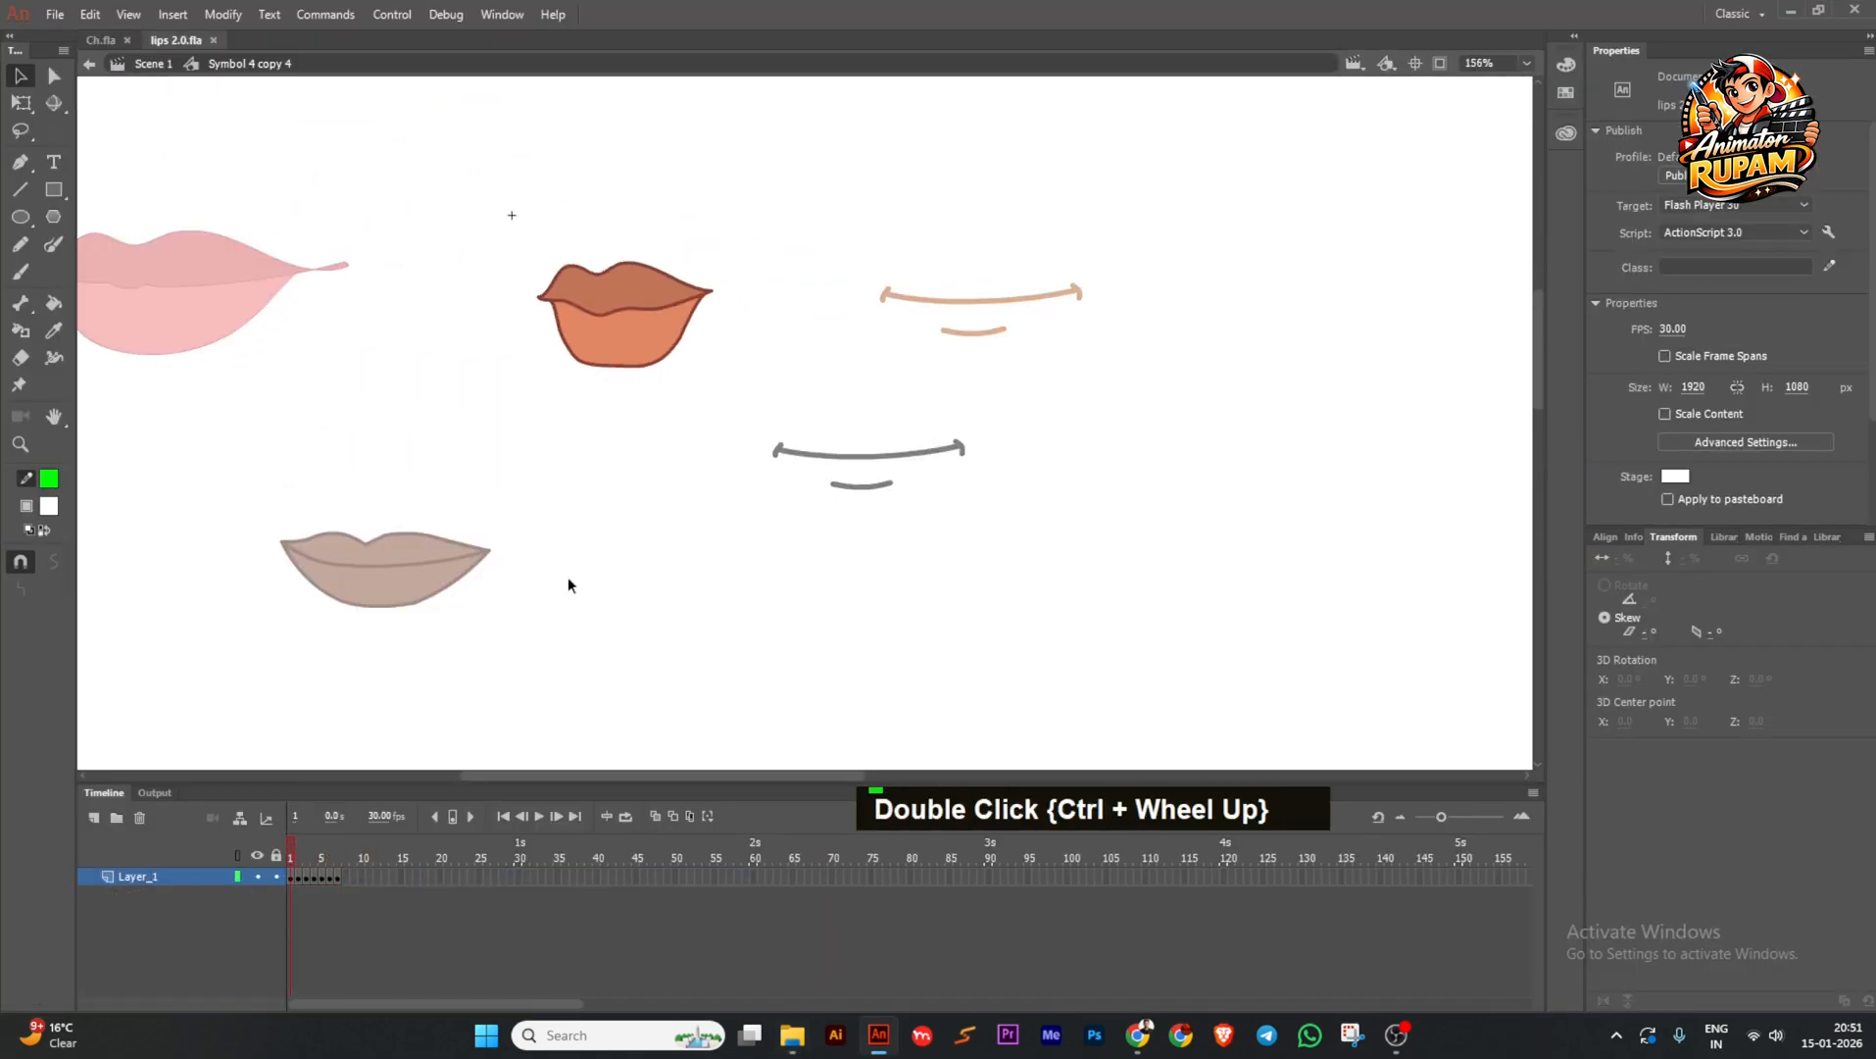
scroll(618, 335, "down", 1, "ctrl")
key("ctrl+c")
left_click(100, 39)
scroll(769, 558, "up", 3, "ctrl")
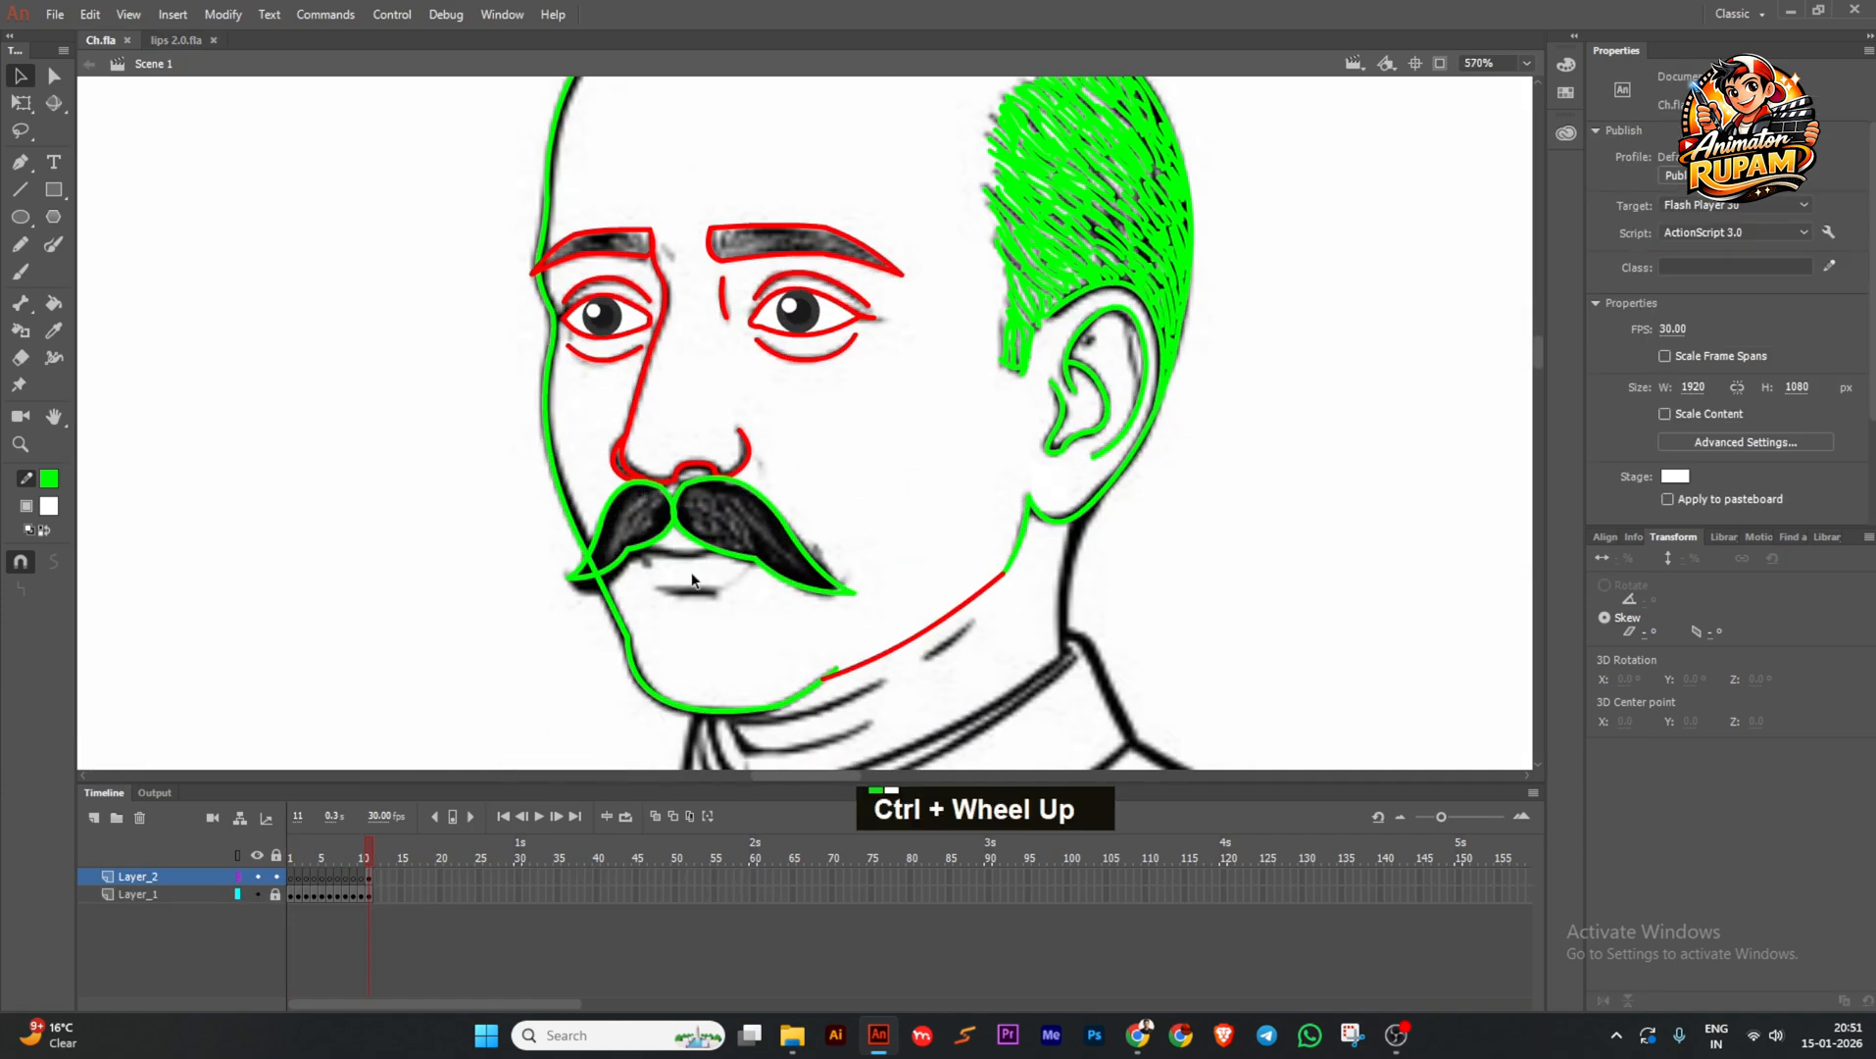
key("ctrl+v")
Shrink the pasted lips, place them under the moustache, and send them behind it.
left_click_drag(769, 558, 748, 580)
left_click(20, 103)
left_click_drag(1078, 298, 726, 551, "shift")
scroll(707, 555, "up", 1, "ctrl")
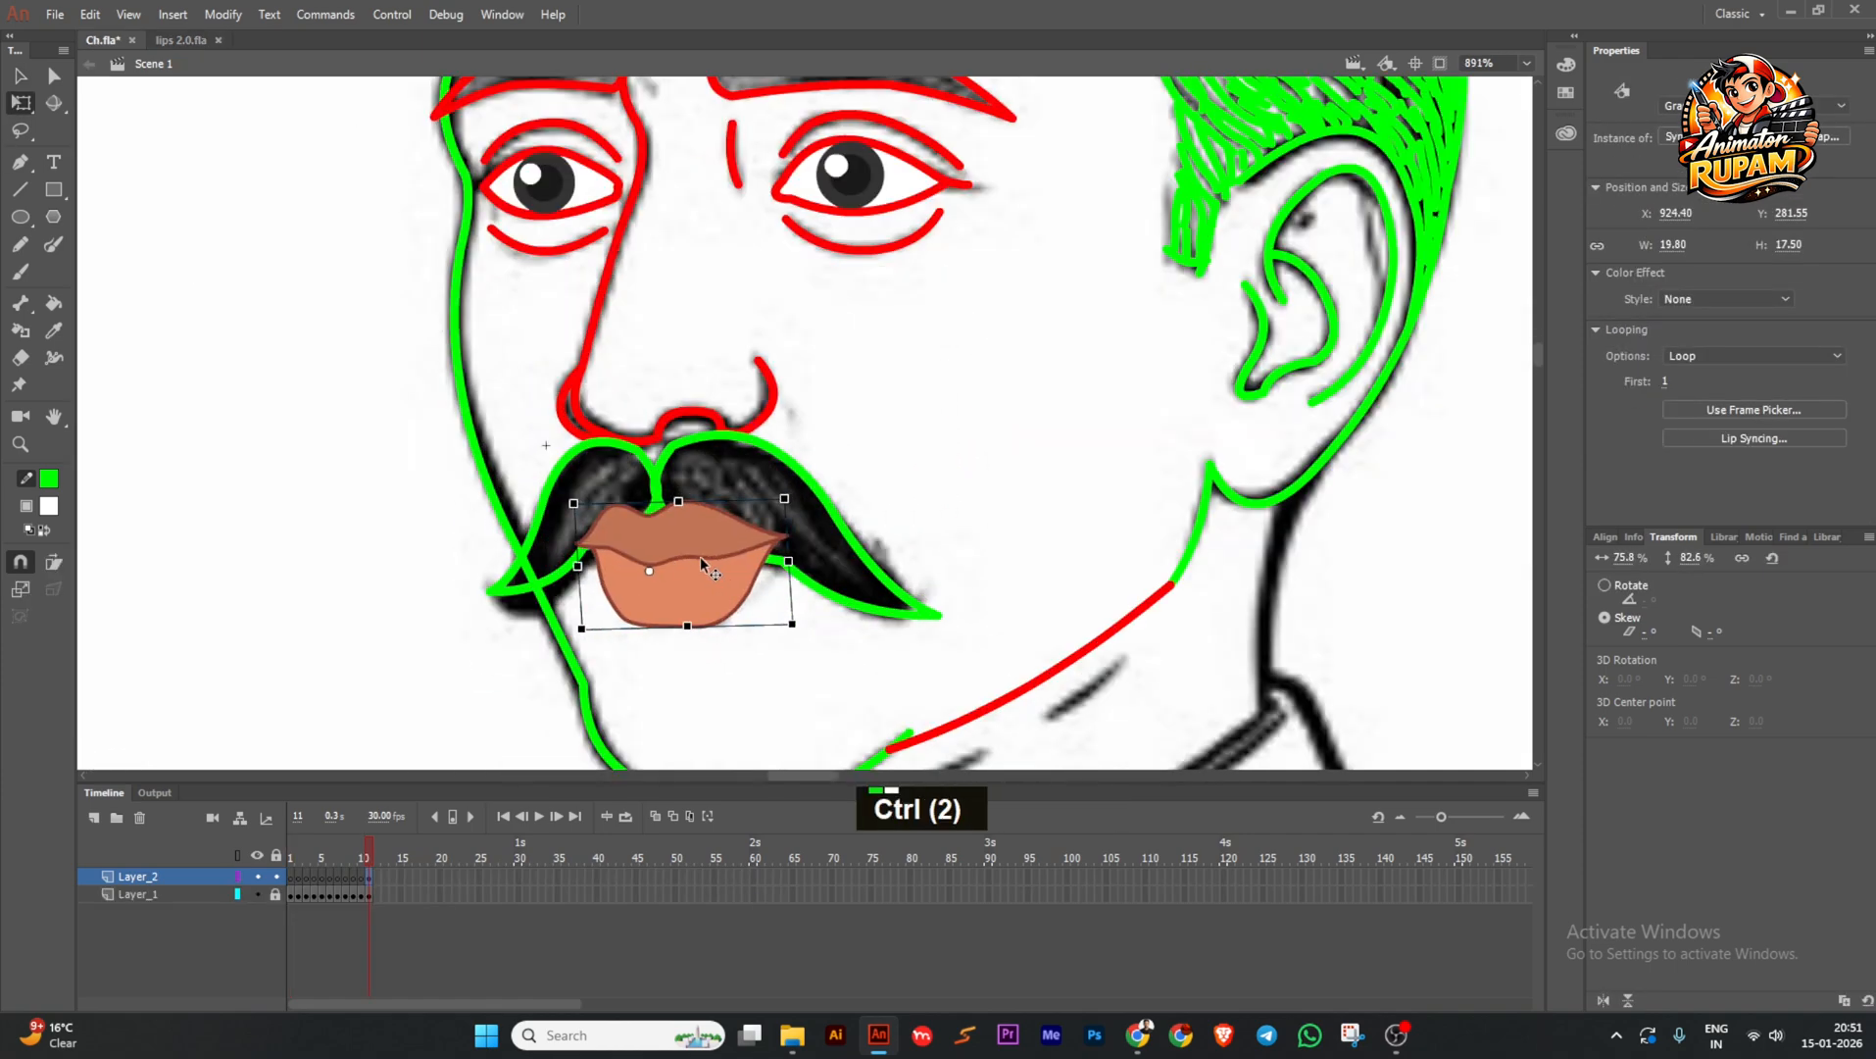
key("ctrl+Down")
key("ctrl+Down")
scroll(774, 482, "down", 7, "ctrl")
Deselect the lips and save Ch.fla.
left_click(968, 519)
left_click_drag(971, 520, 980, 493)
scroll(802, 445, "up", 2, "ctrl")
key("ctrl+s")
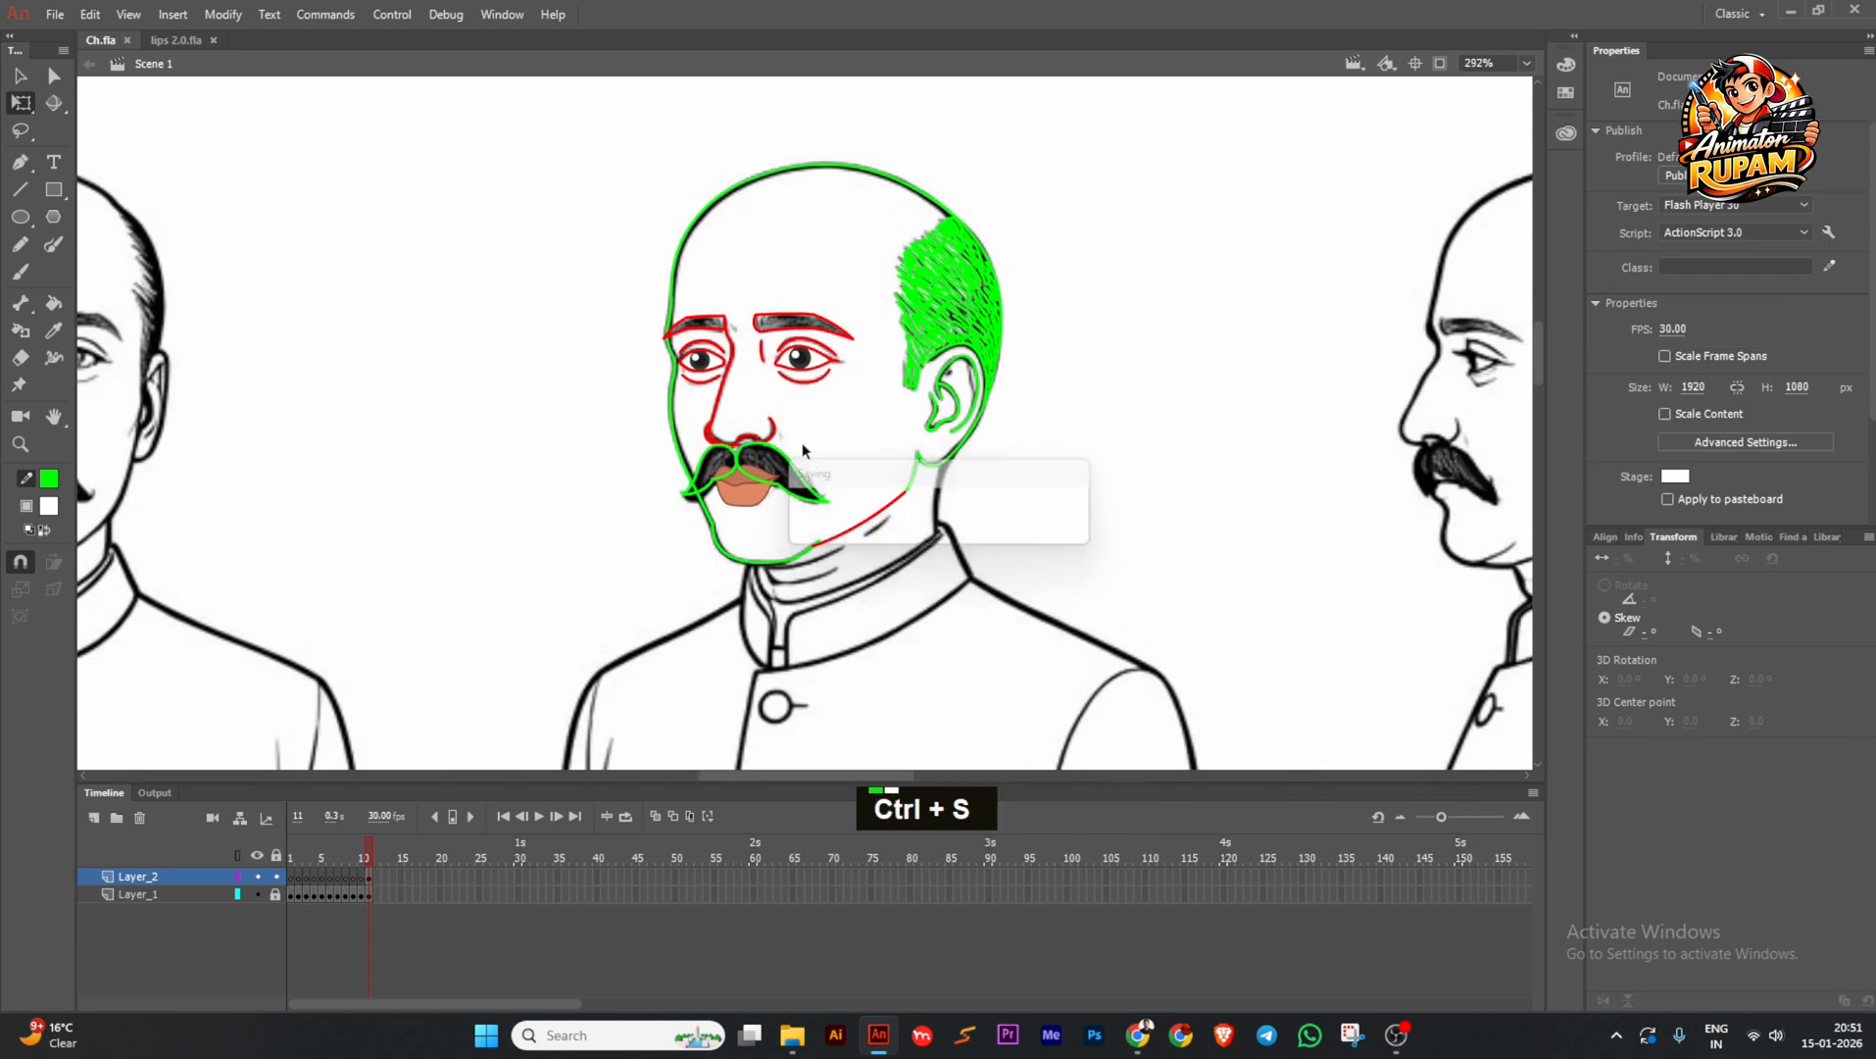
scroll(829, 448, "down", 2, "ctrl")
middle_click(512, 411)
key("ctrl+s")
Save lips 2.0.fla and return to Ch.fla.
left_click(179, 41)
scroll(693, 402, "down", 1, "ctrl")
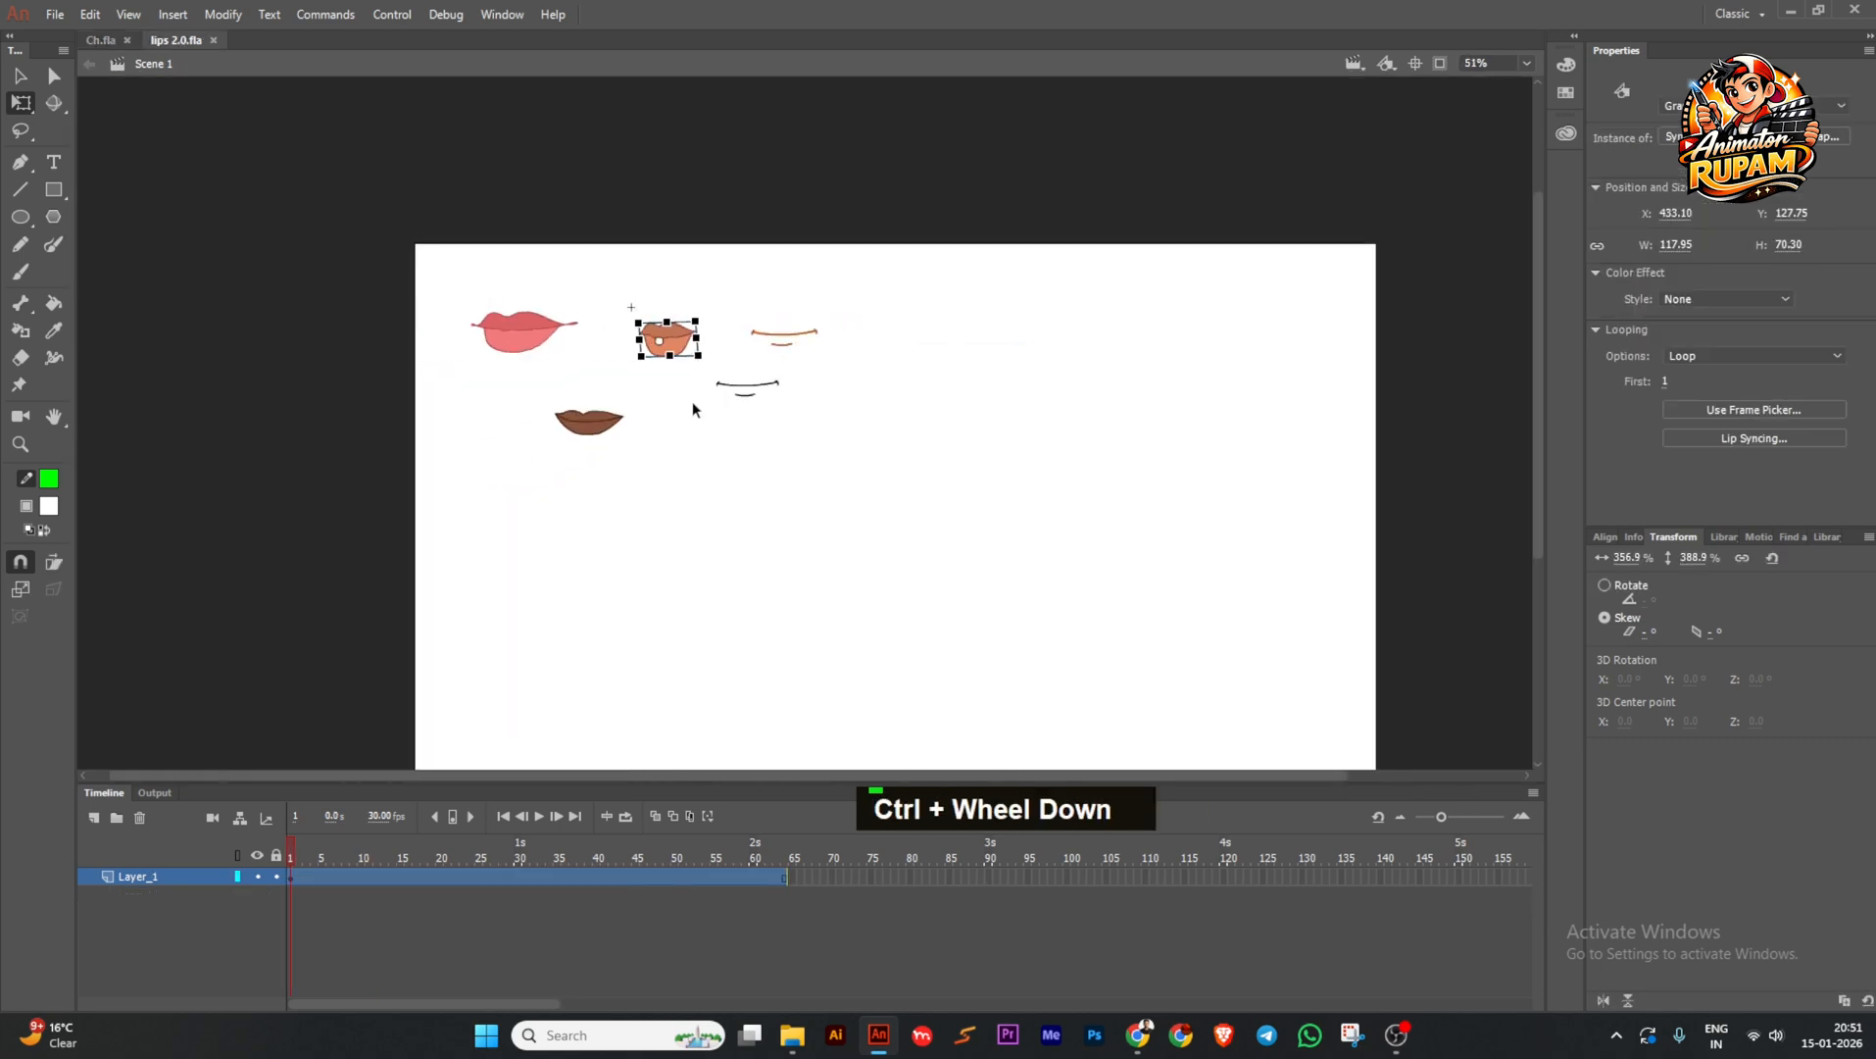
left_click_drag(693, 403, 694, 427)
key("ctrl+s")
left_click(100, 40)
Fill the middle head's face with a skin-tone colour using the Paint Bucket and save.
scroll(618, 434, "up", 1, "ctrl")
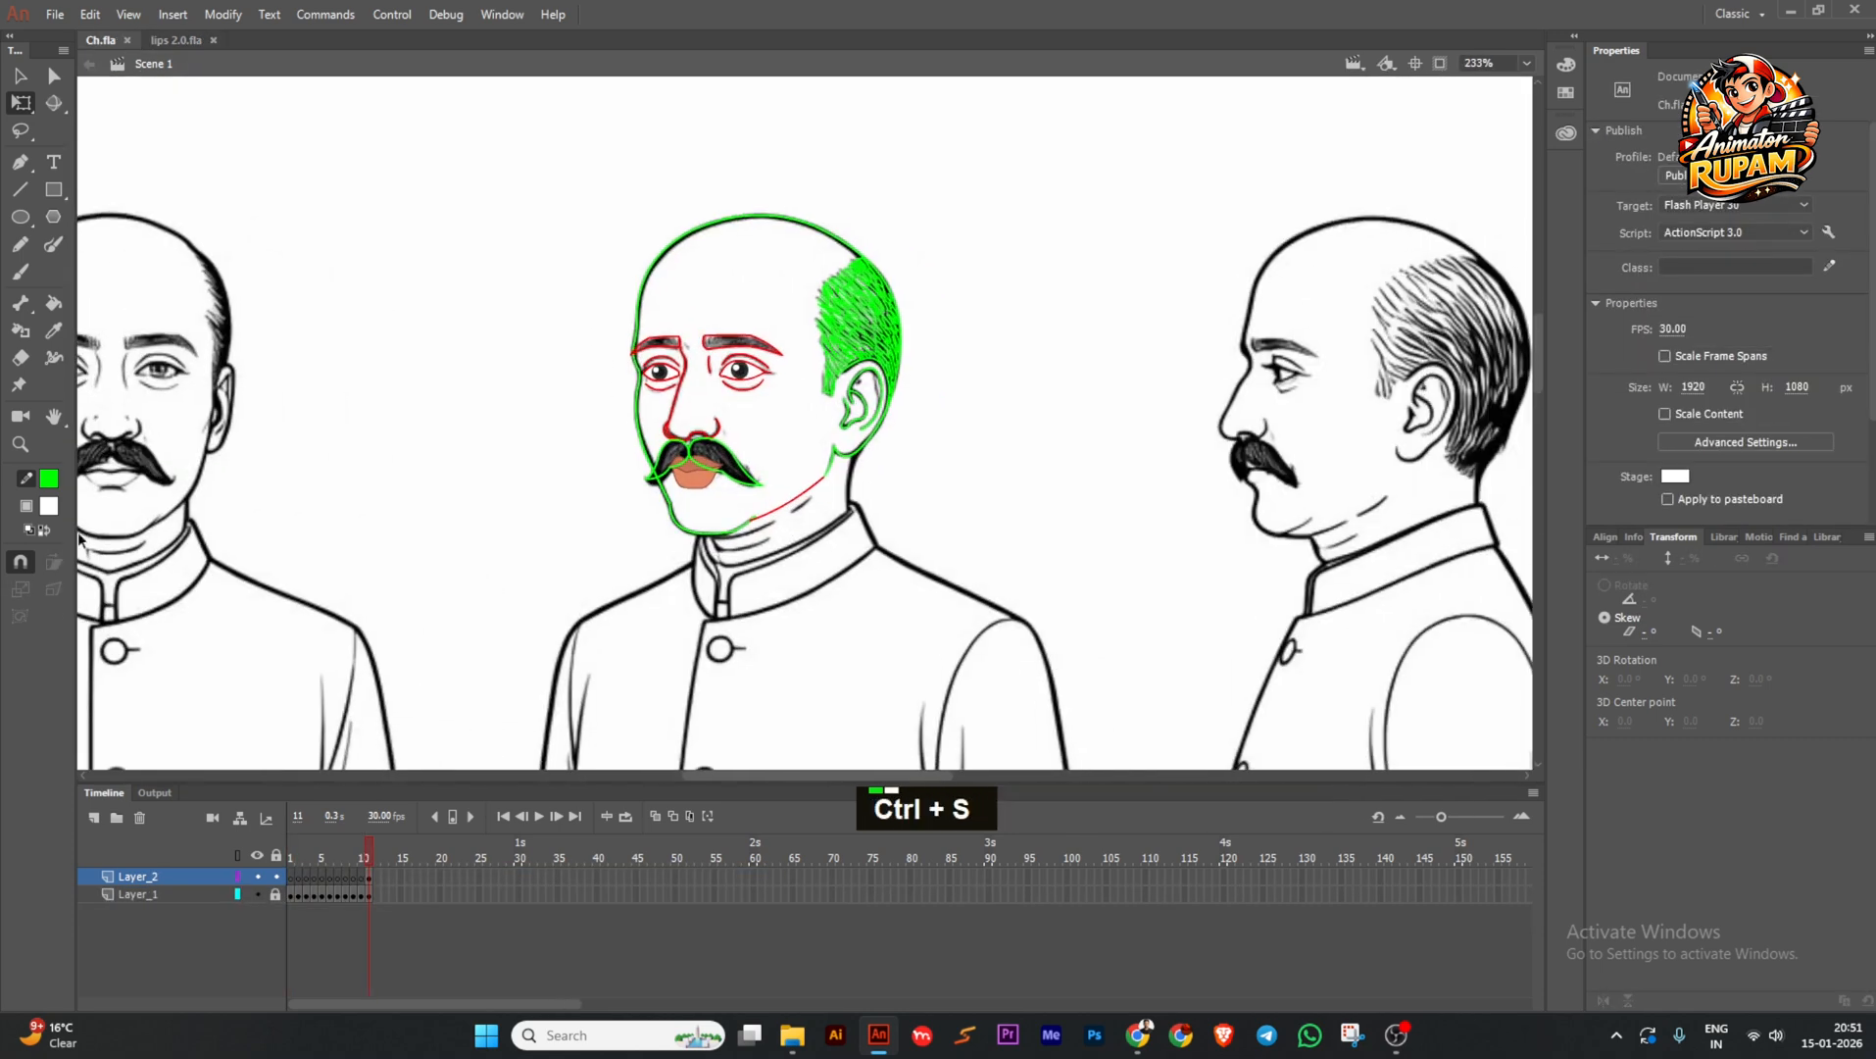
left_click(49, 507)
left_click(372, 692)
key("k")
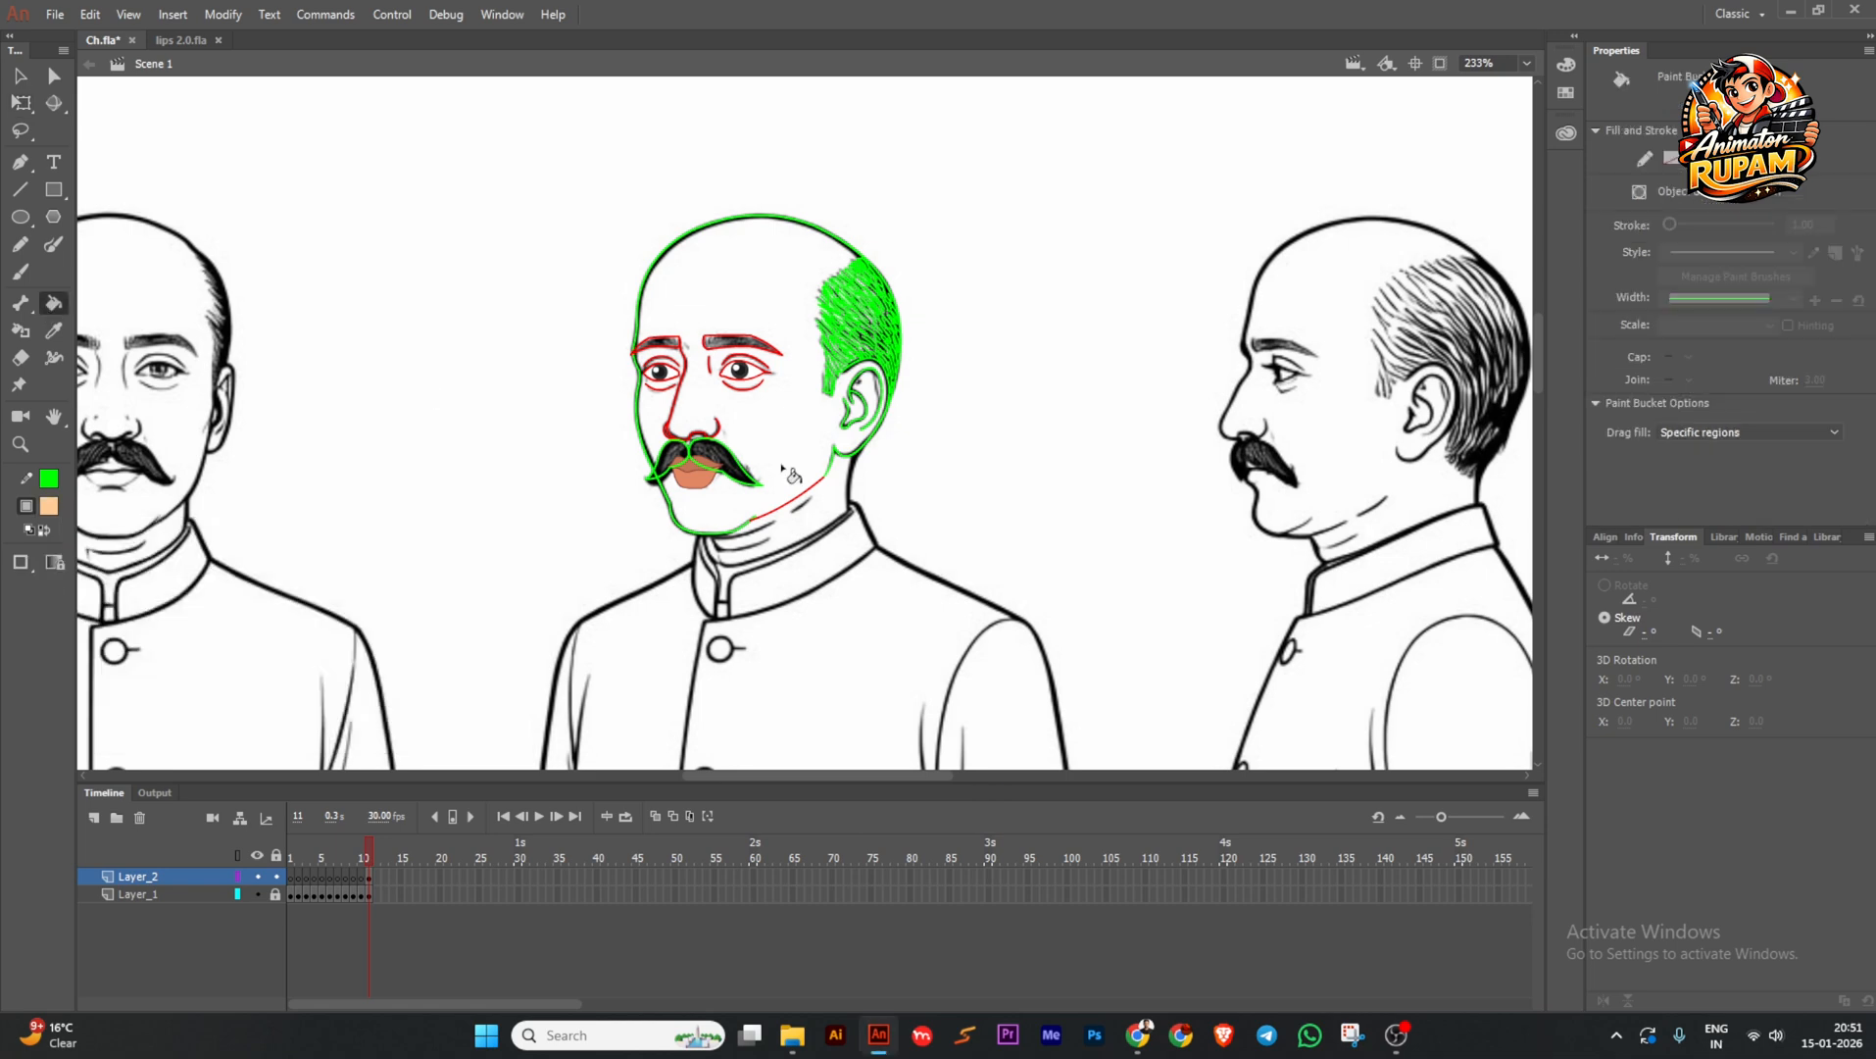
left_click(786, 472)
left_click_drag(1039, 508, 1003, 527)
key("ctrl+s")
scroll(657, 358, "up", 2, "ctrl")
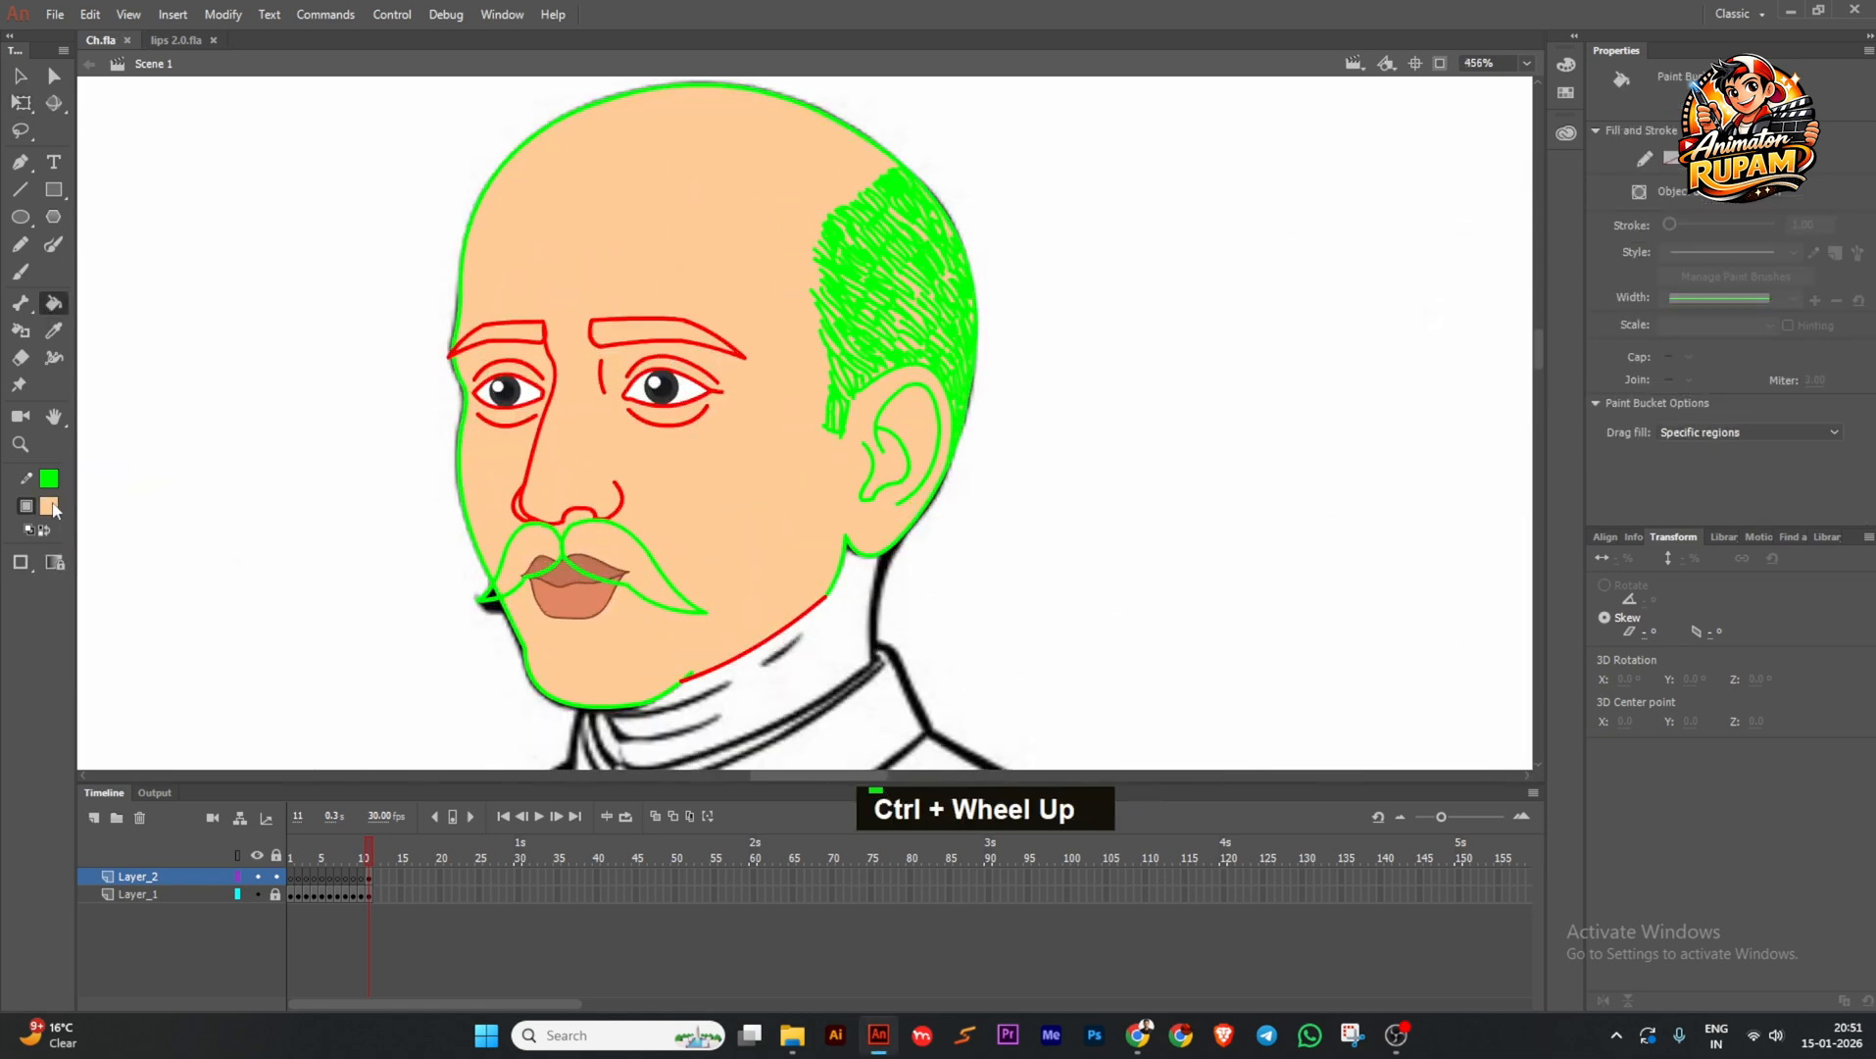
Fill both halves of the moustache dark grey.
left_click(53, 508)
left_click(122, 583)
double_click(555, 561, "ctrl")
left_click(545, 554)
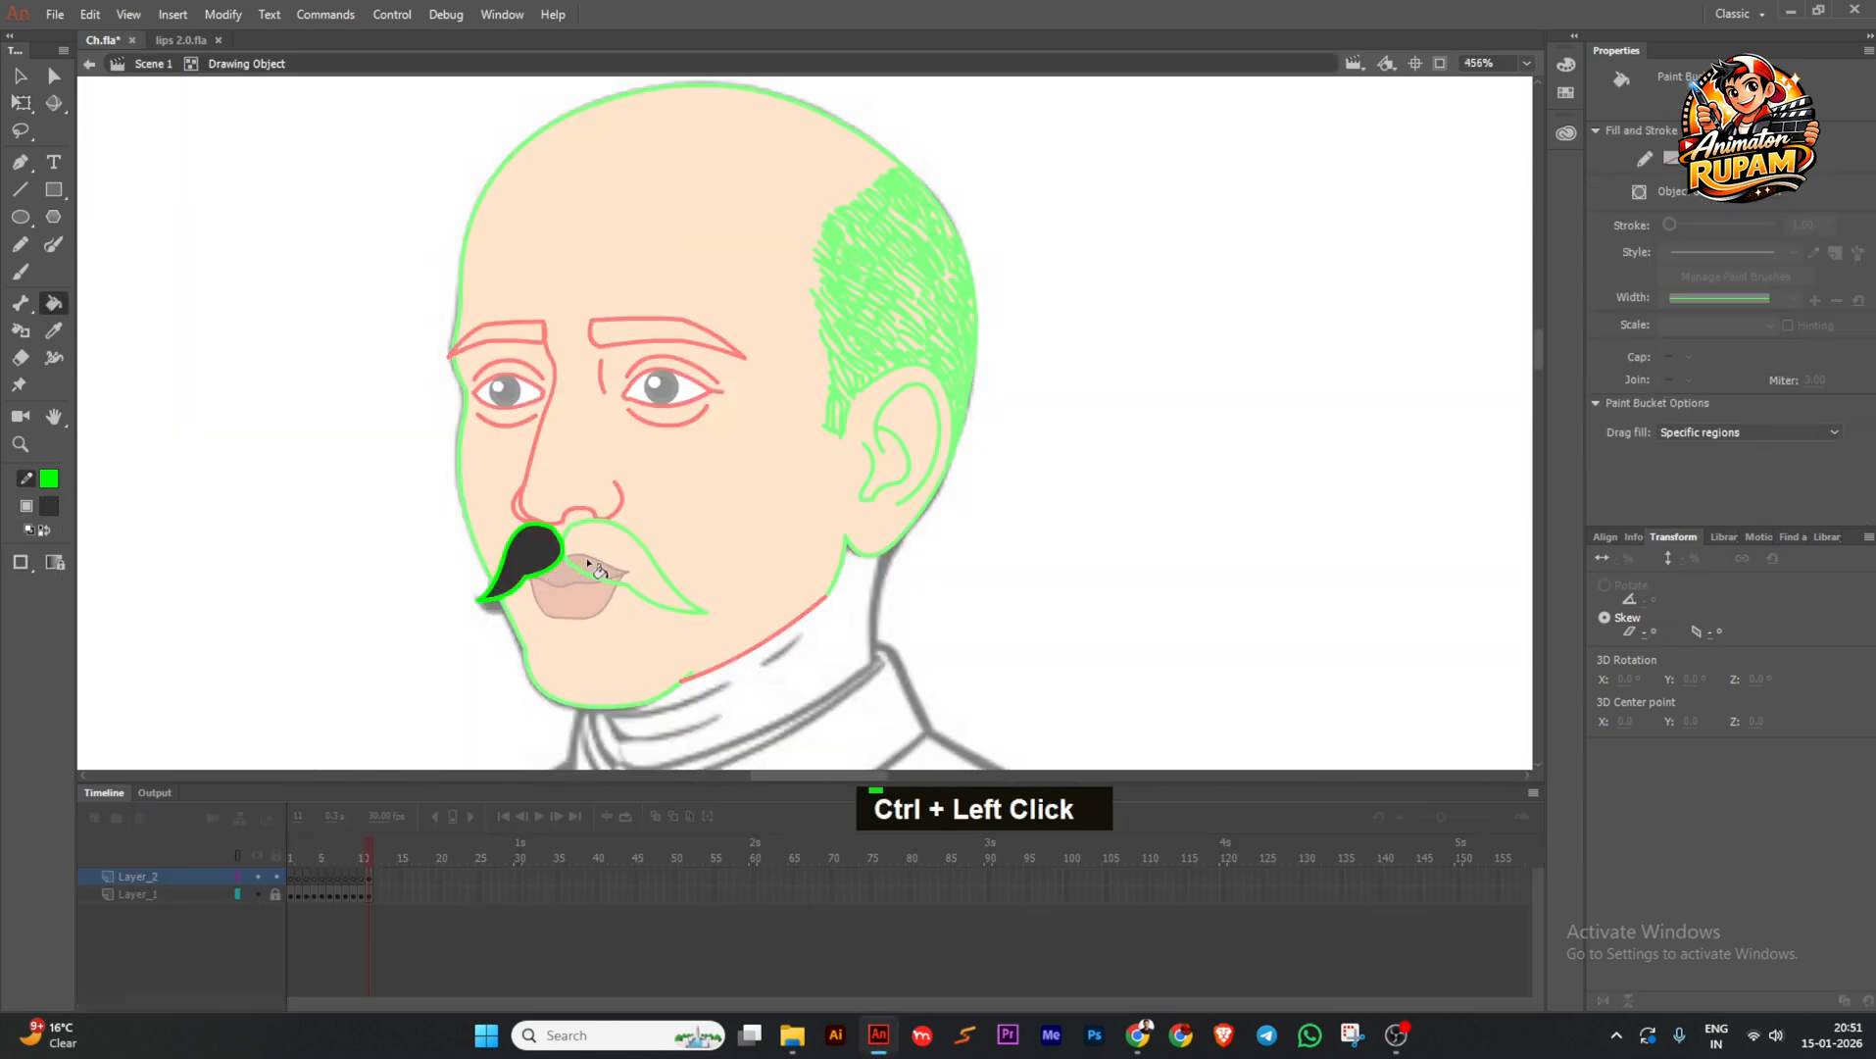
double_click(588, 566, "ctrl")
double_click(588, 570, "ctrl")
left_click(592, 560)
double_click(393, 517, "ctrl")
left_click(393, 518, "ctrl")
Make the hair strokes black.
double_click(867, 357, "ctrl")
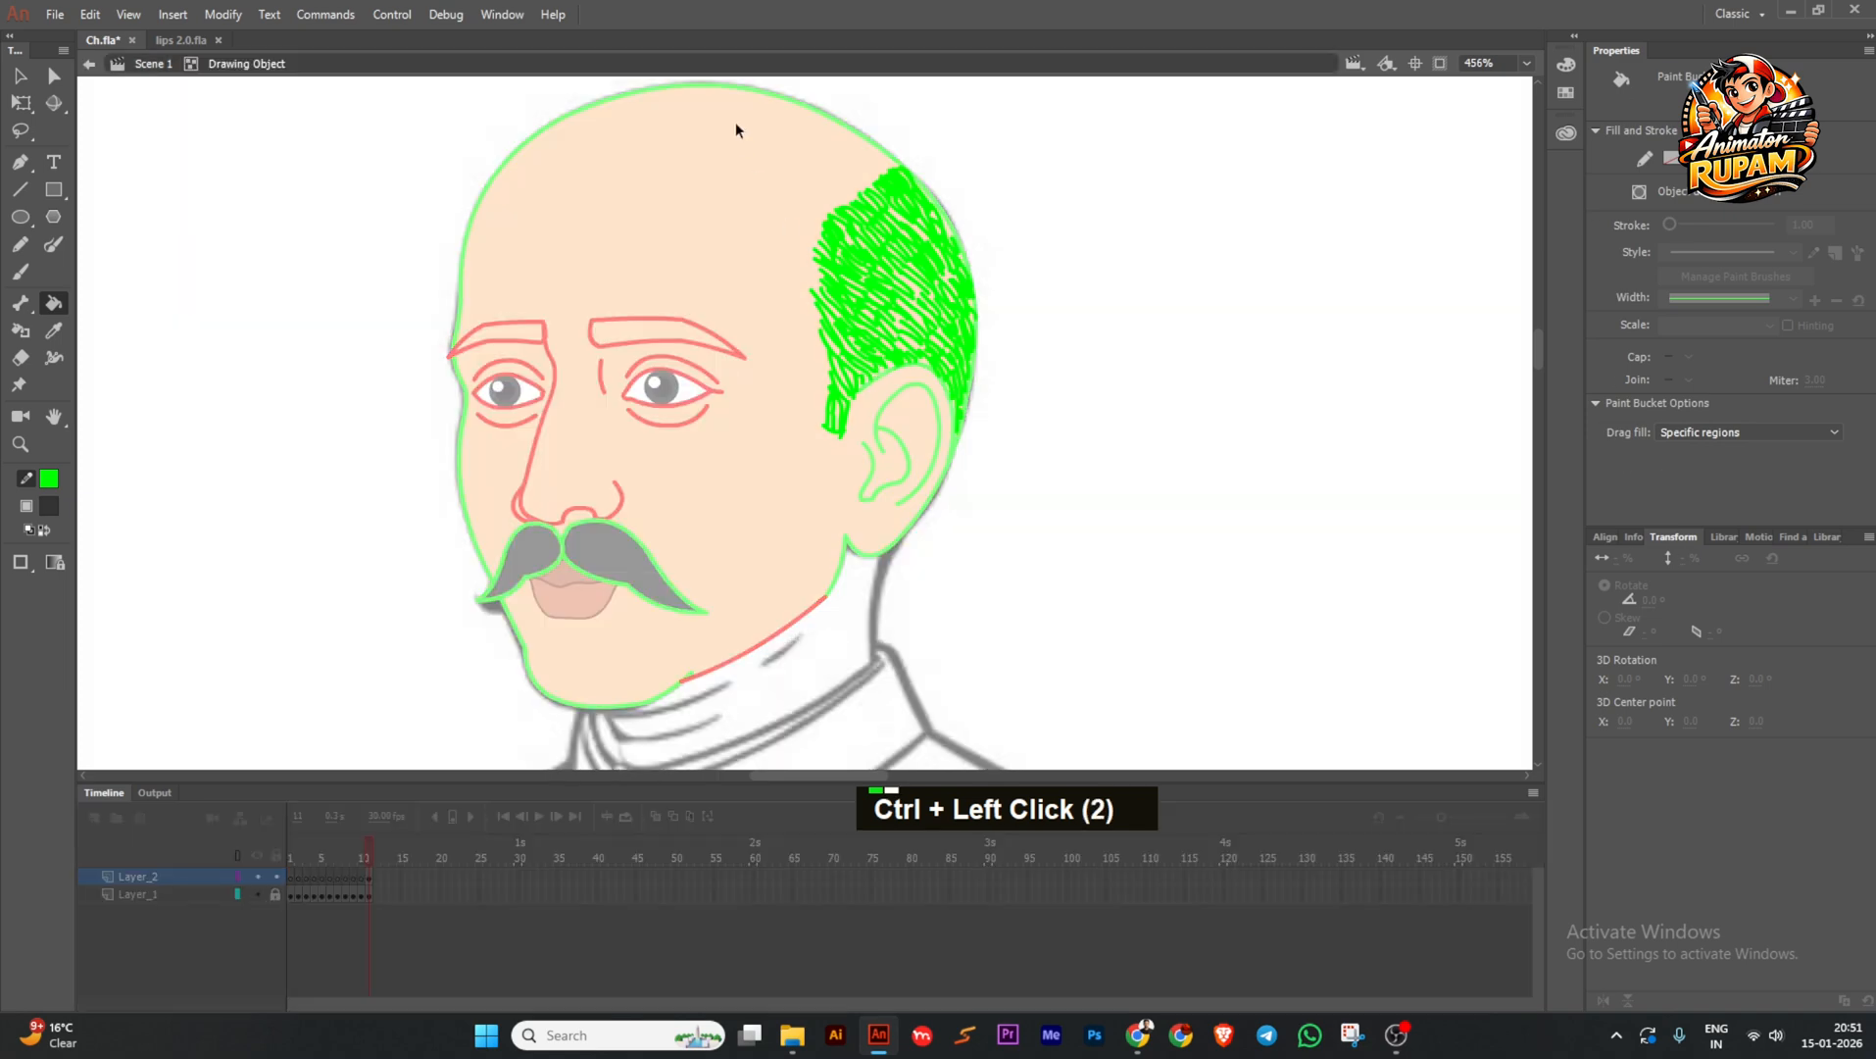
right_click(736, 124)
left_click(799, 240)
left_click(49, 479)
left_click(116, 550)
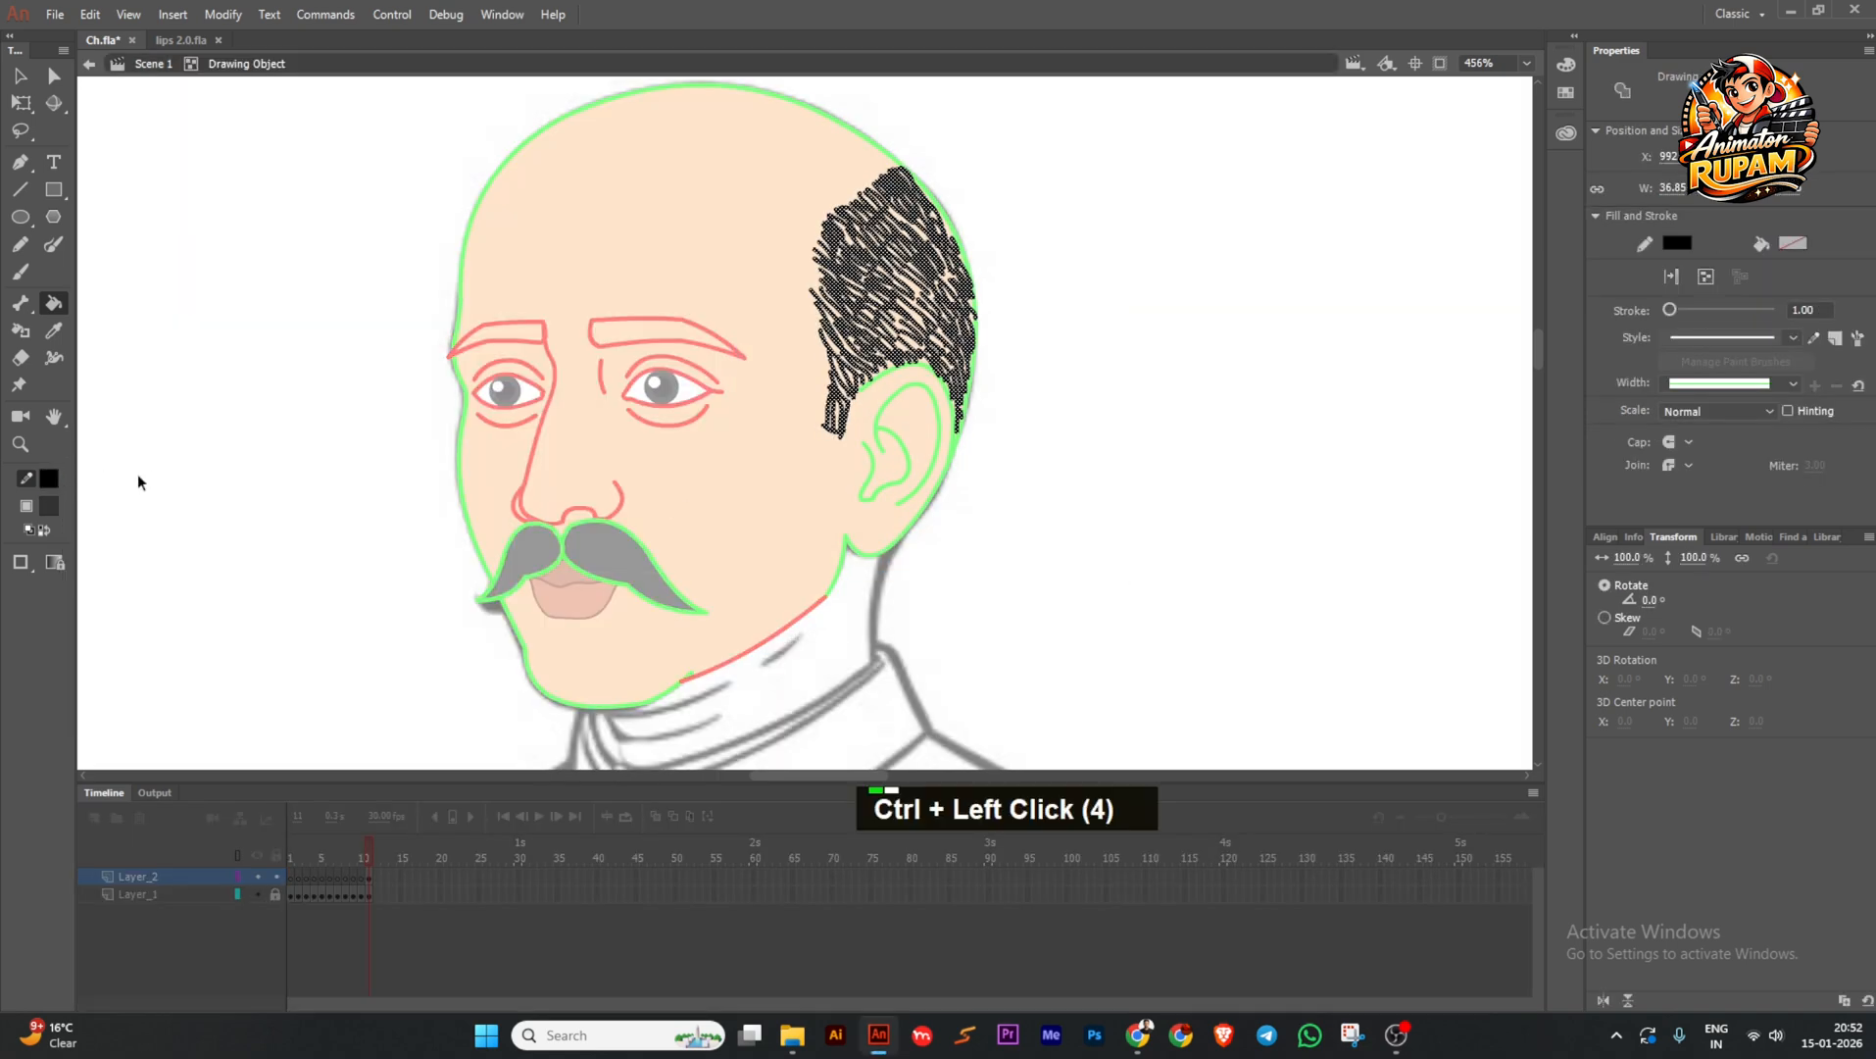
double_click(269, 362, "ctrl")
Make all the head outlines black.
scroll(711, 471, "down", 4, "ctrl")
left_click_drag(769, 261, 498, 523, "ctrl")
left_click(48, 479)
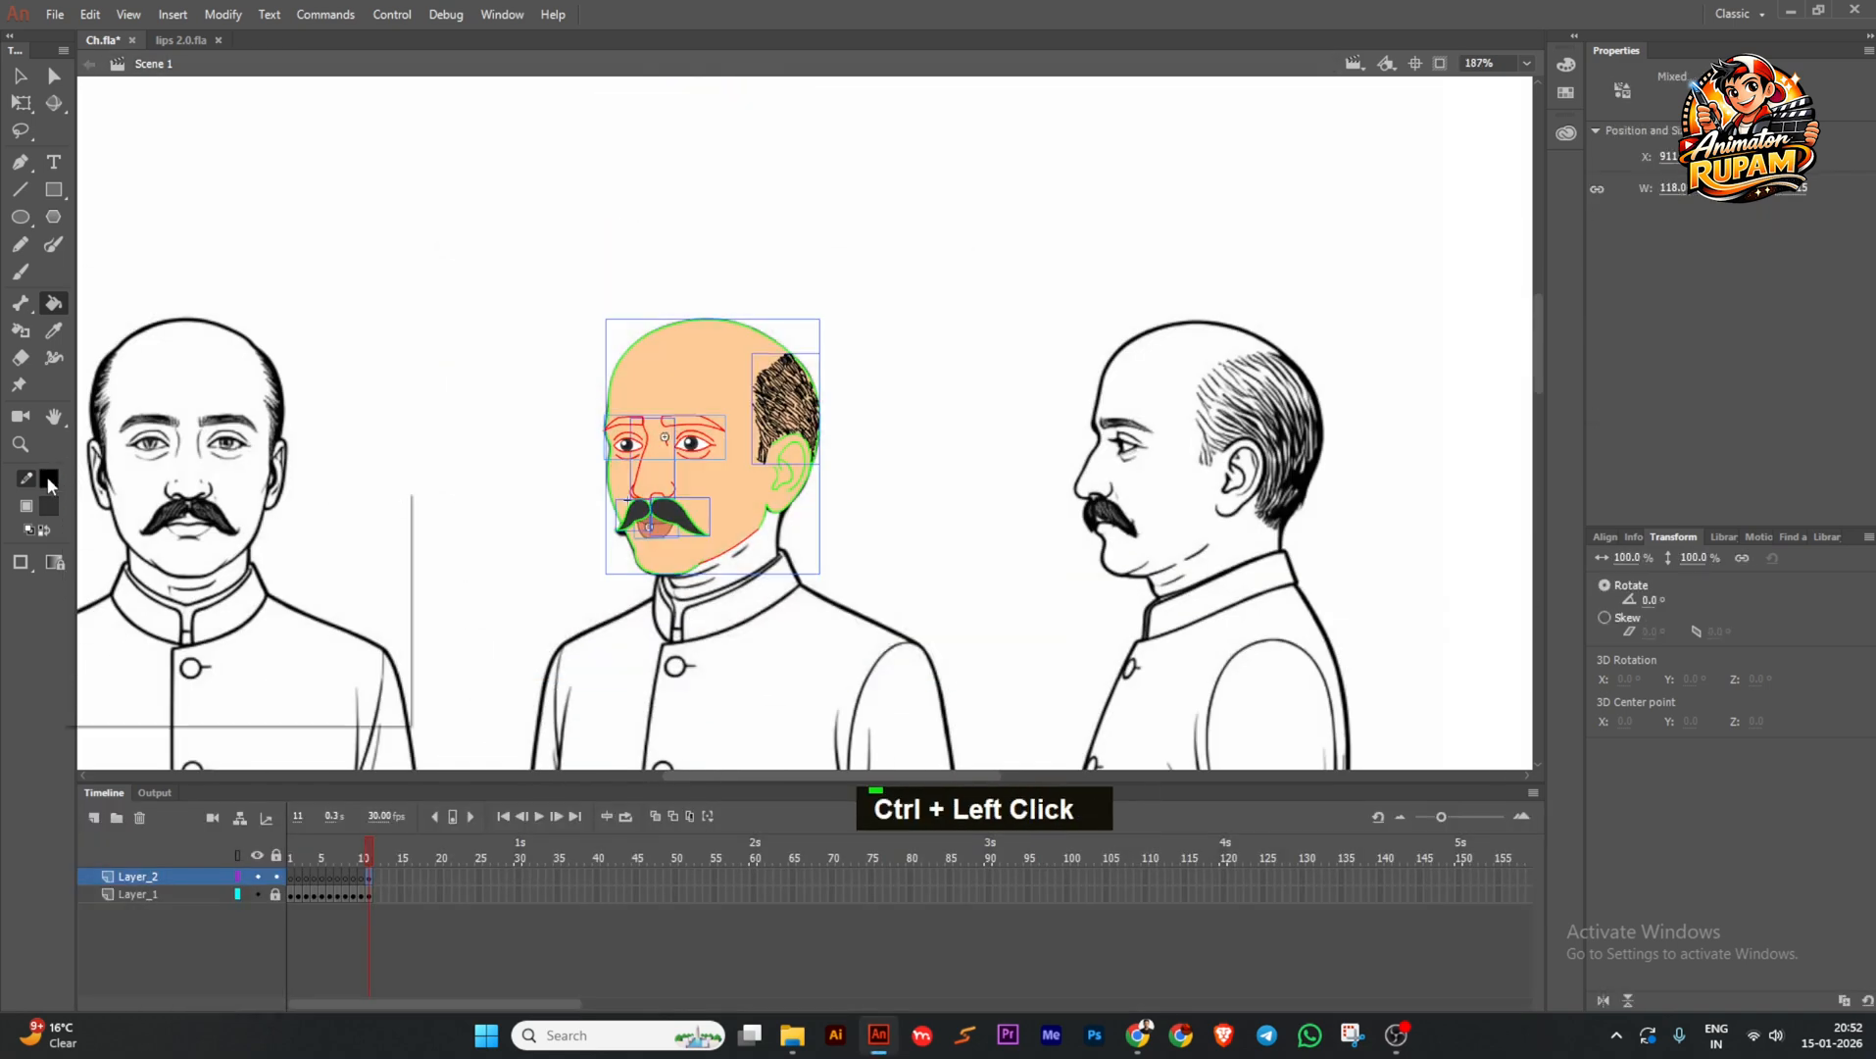
left_click(116, 550)
left_click(510, 474, "ctrl")
In the eyes symbol, make eye and brow lines black, fill both eyebrows dark, and save.
left_click(703, 448, "ctrl")
scroll(704, 448, "up", 3, "ctrl")
double_click(704, 448, "ctrl")
left_click_drag(462, 342, 837, 608, "ctrl")
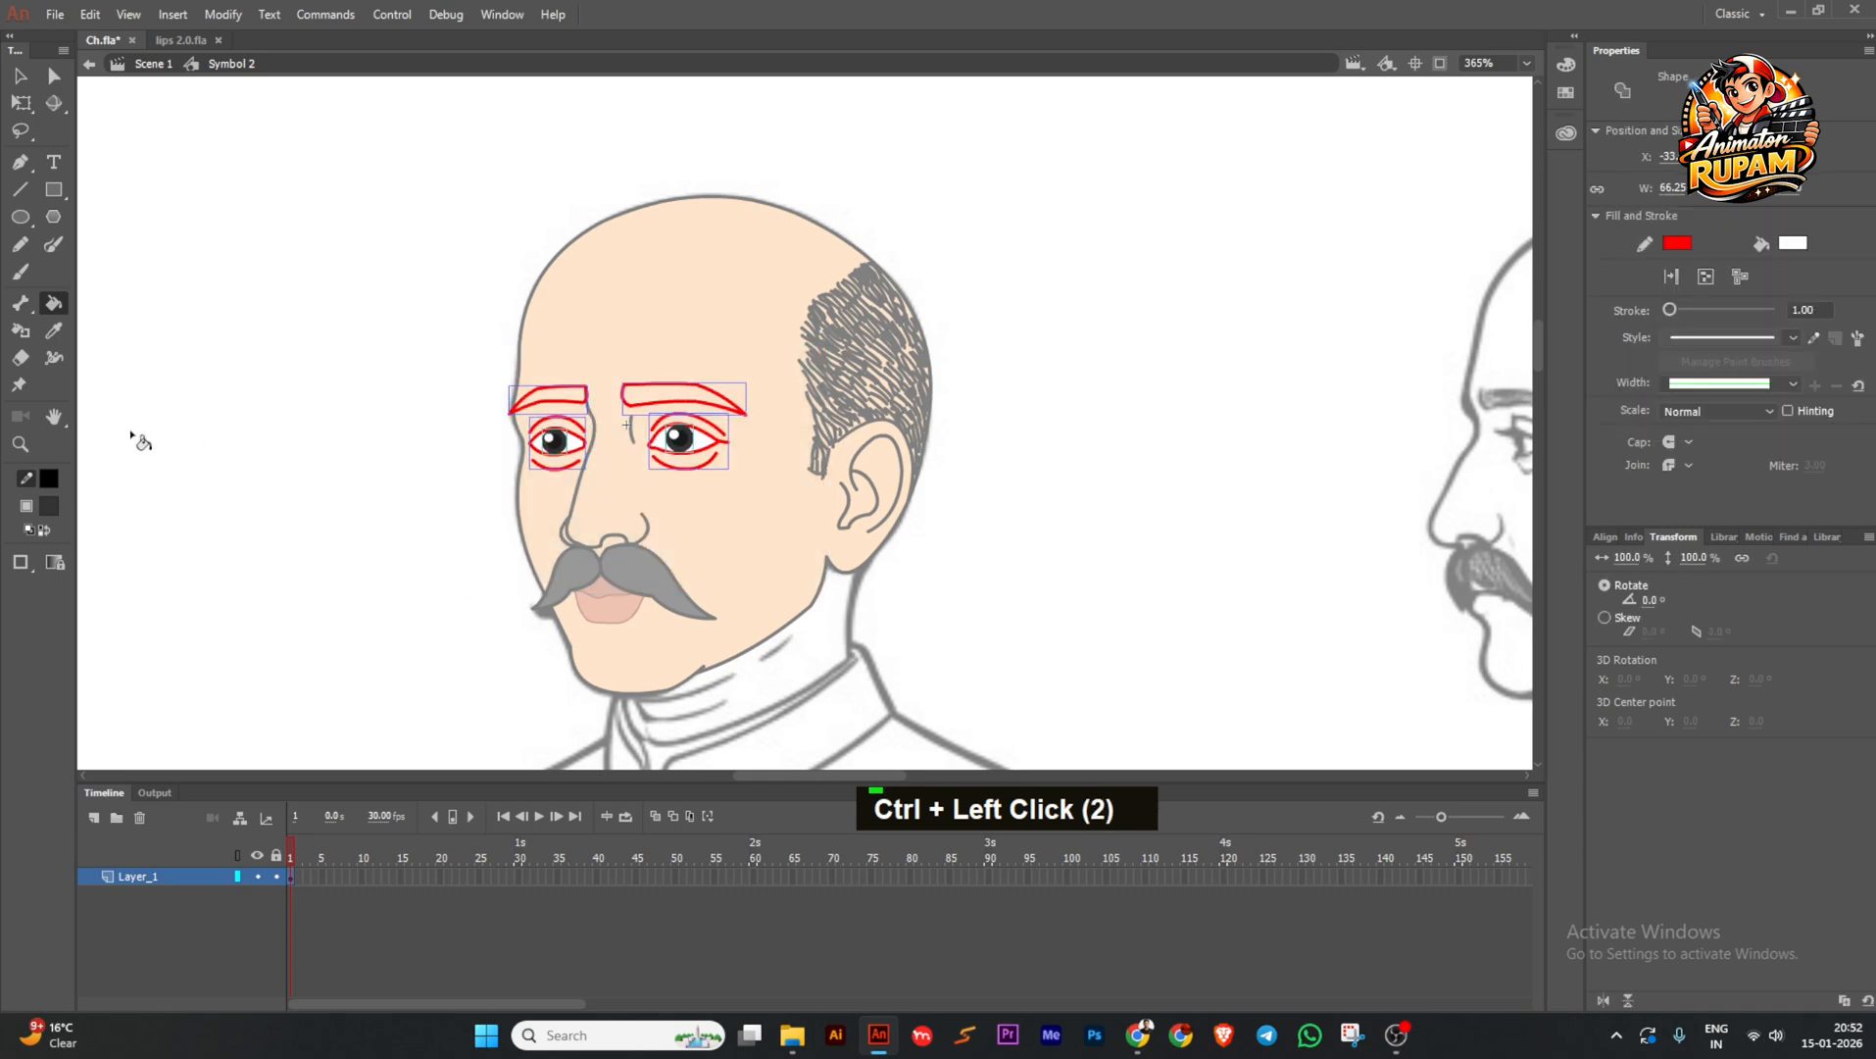
left_click(49, 479)
left_click(117, 550)
scroll(557, 406, "up", 3, "ctrl")
left_click(551, 392)
left_click(696, 392)
double_click(520, 471, "ctrl")
scroll(713, 502, "down", 3, "ctrl")
key("ctrl+s")
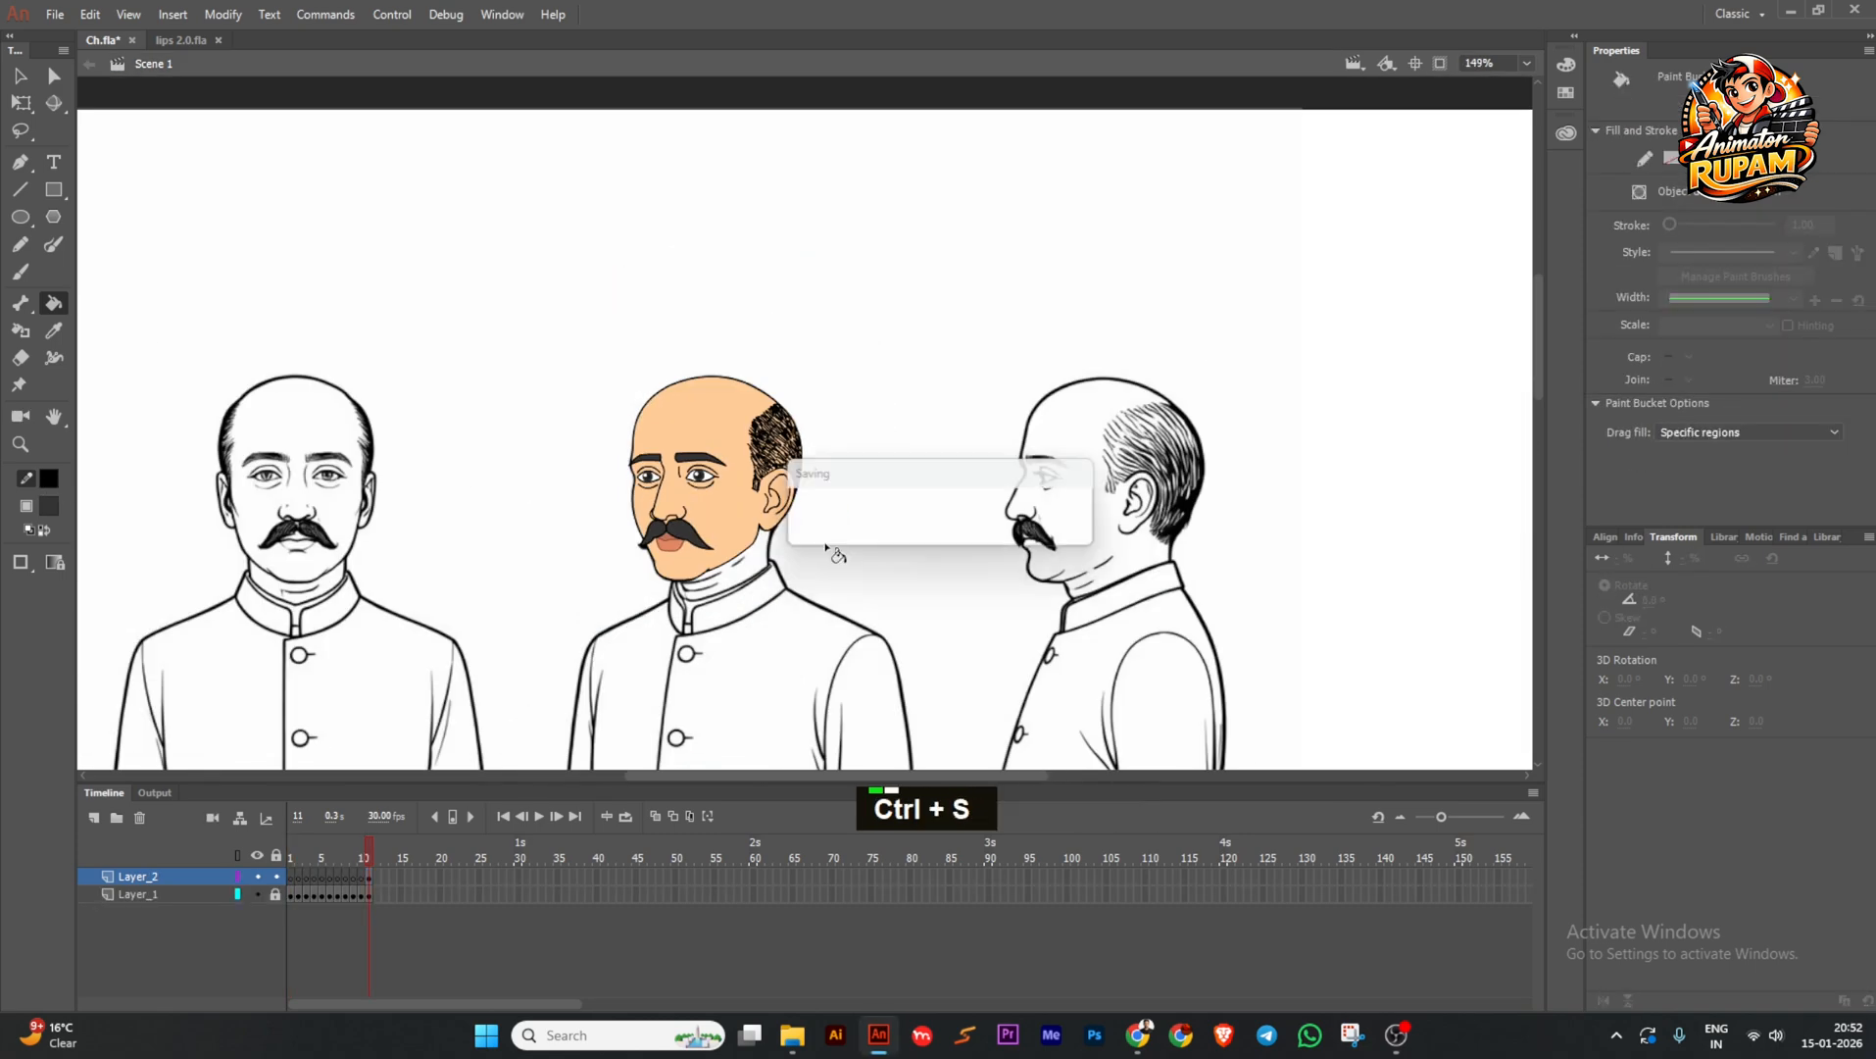
Sample the face's peach and fill the face with a slightly deeper peach.
scroll(745, 537, "up", 2, "ctrl")
left_click(48, 506)
left_click(725, 502)
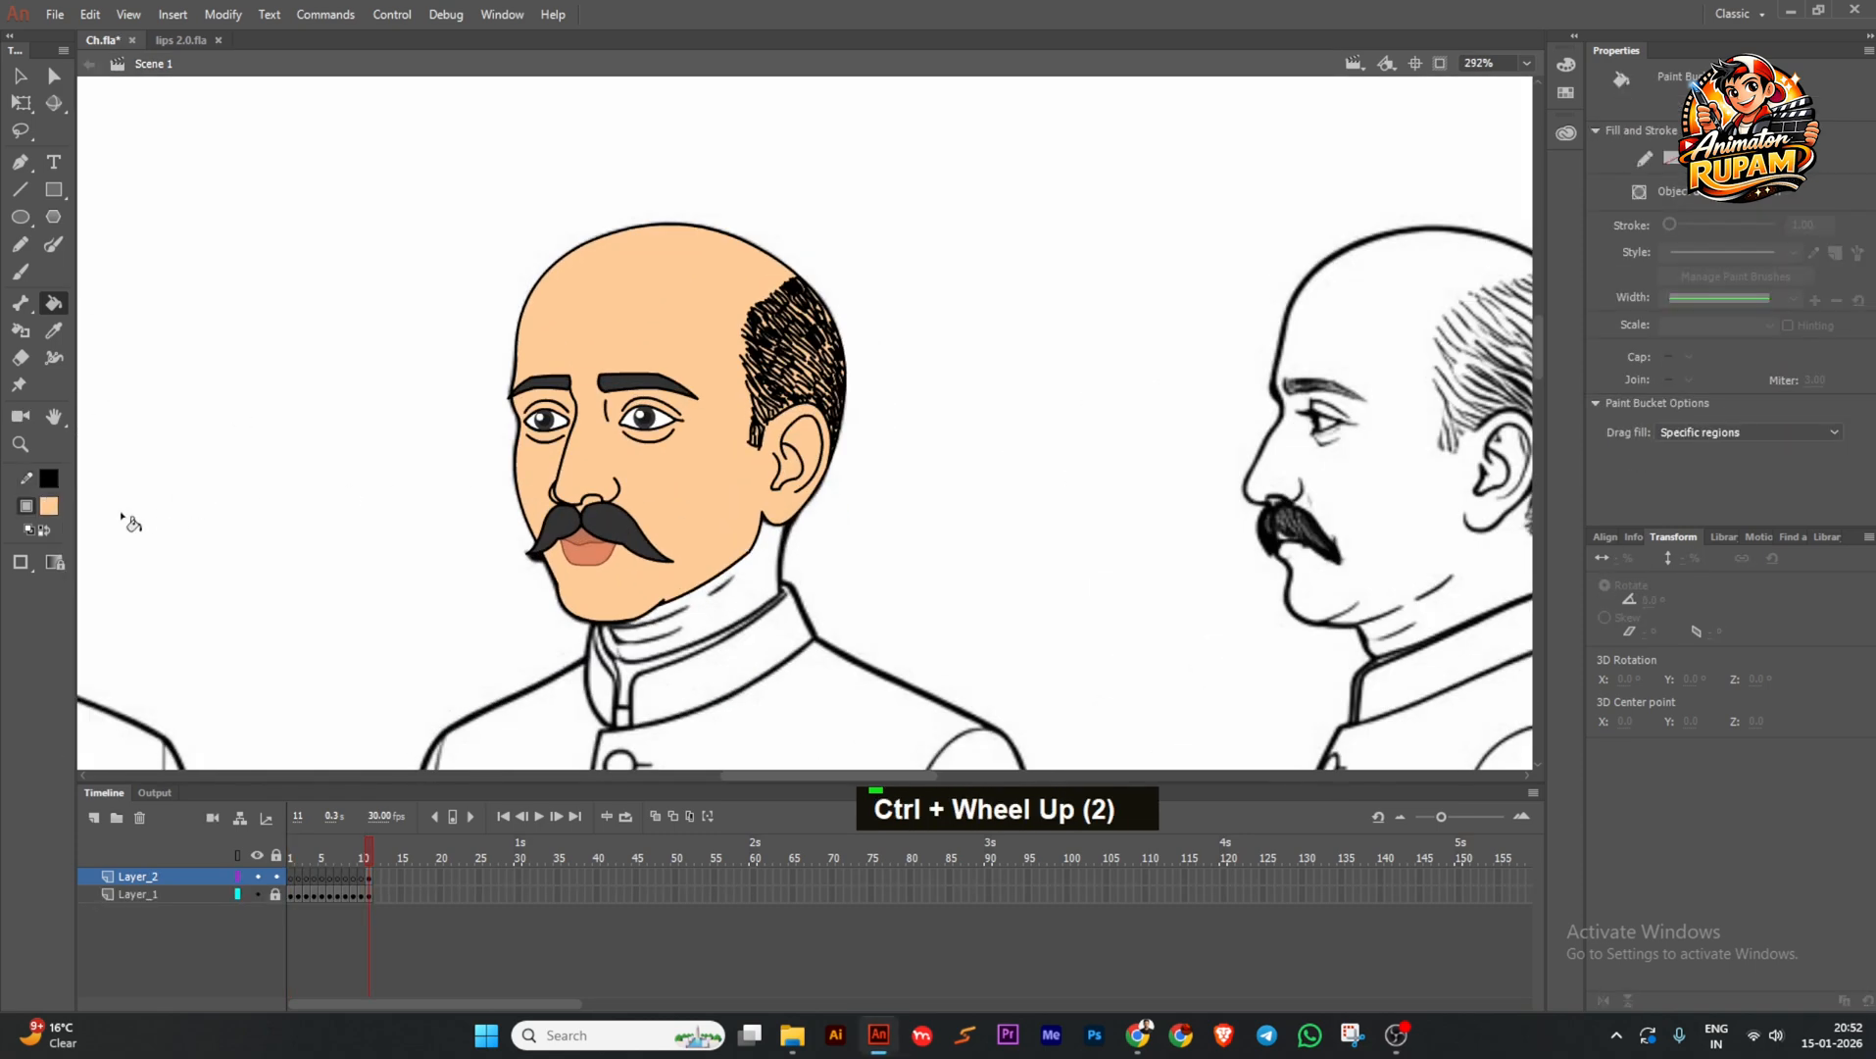
left_click(49, 506)
left_click(404, 522)
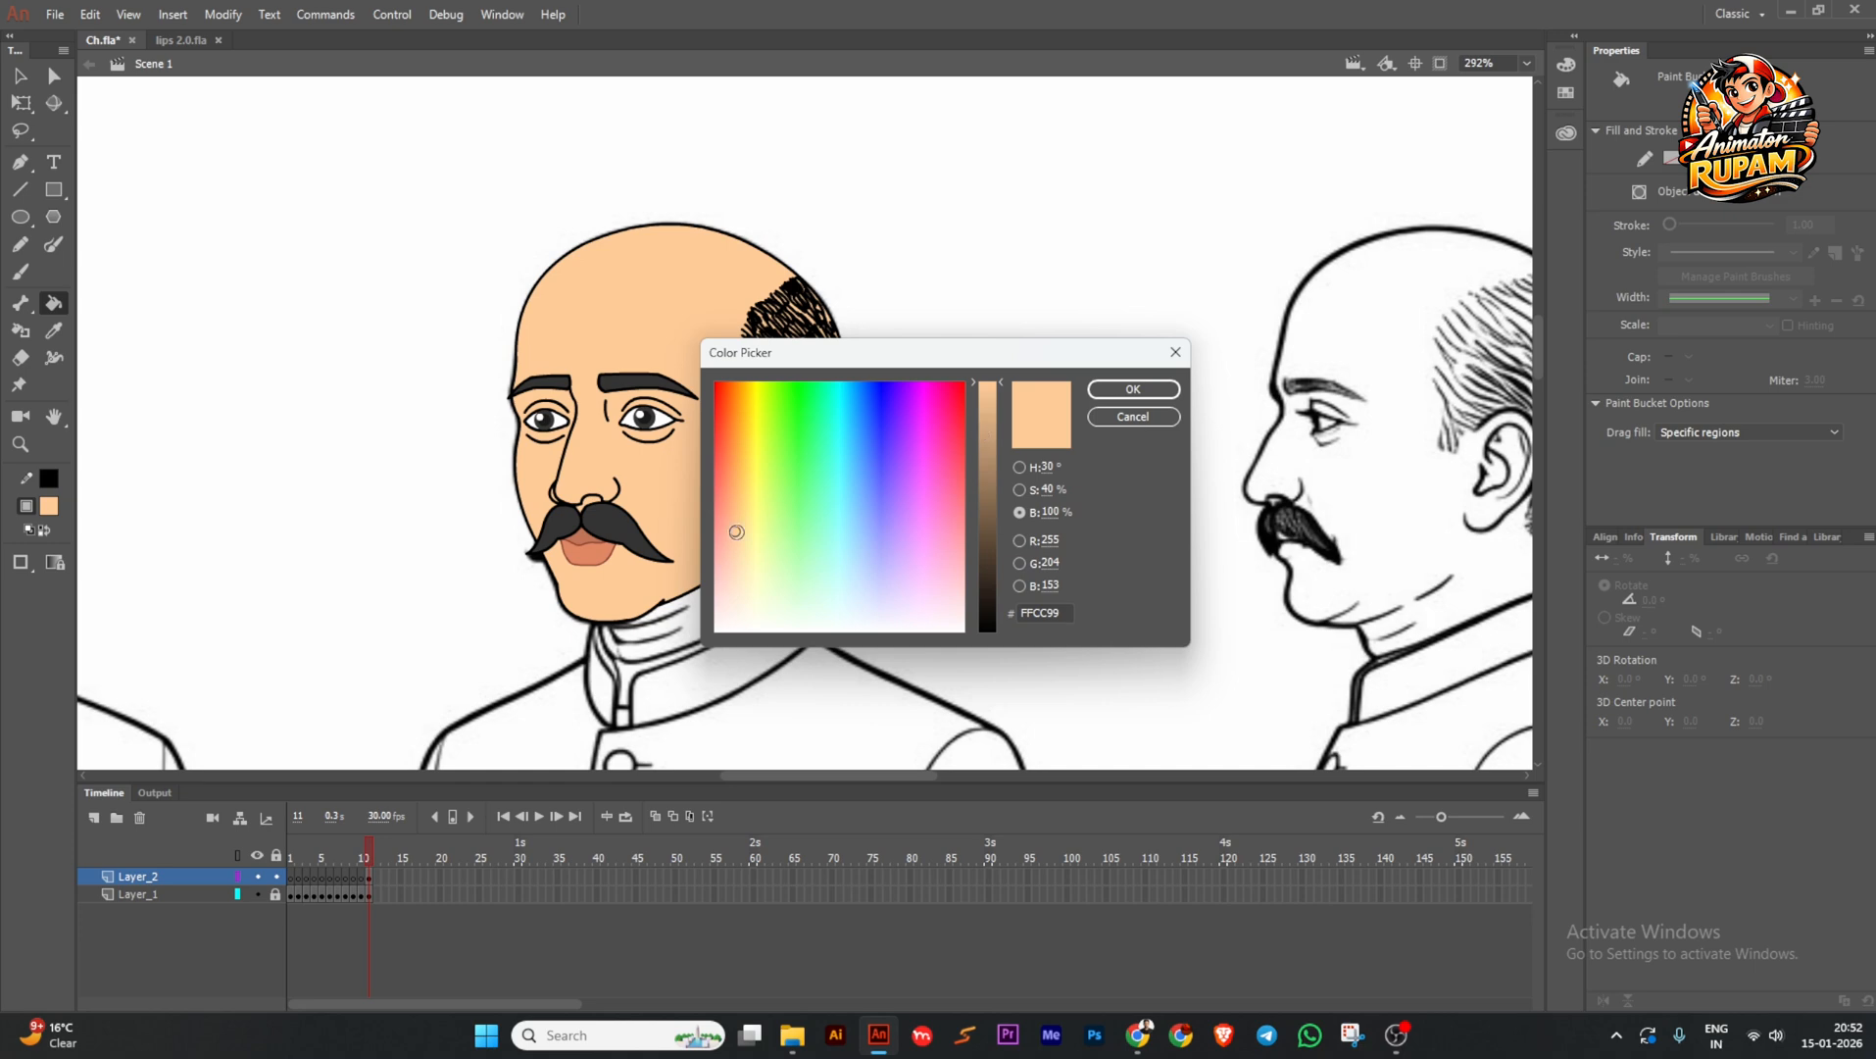
left_click(731, 526)
left_click(1125, 392)
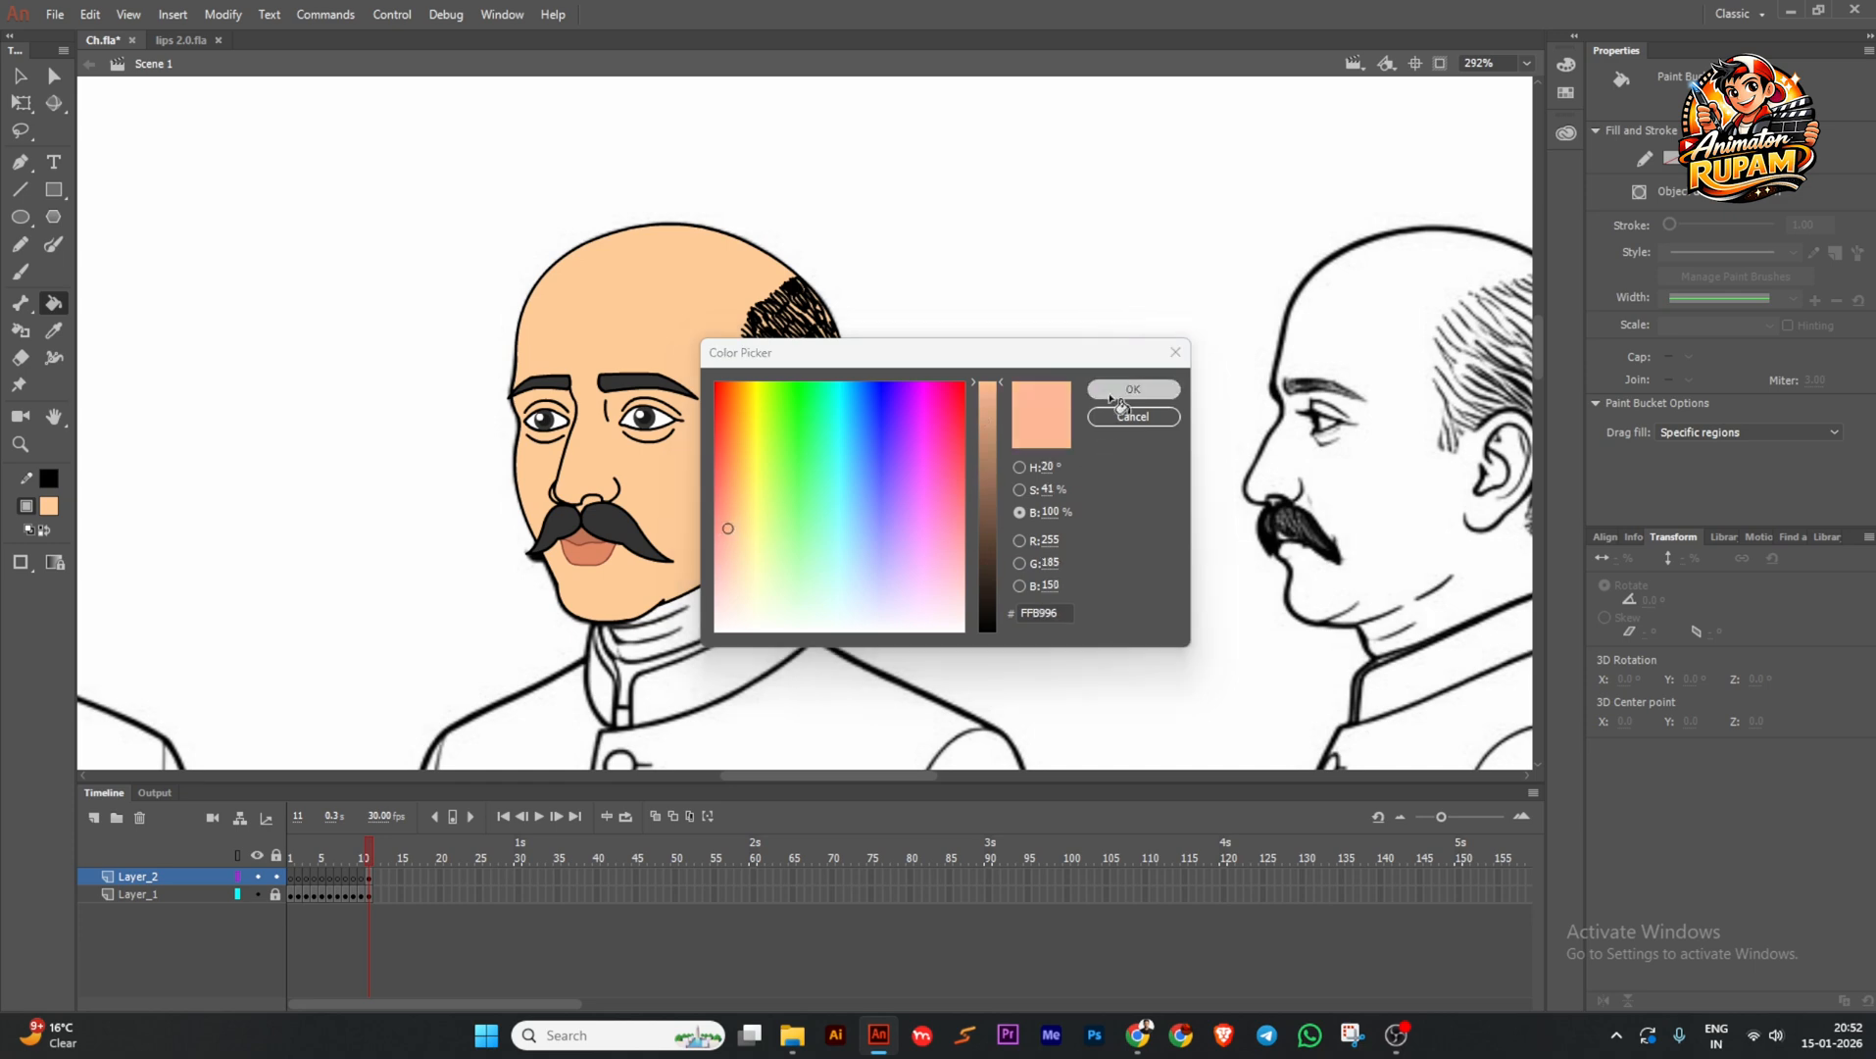
left_click(656, 494)
Undo the pinker face fill and save.
scroll(839, 525, "down", 3, "ctrl")
key("ctrl+z")
scroll(680, 471, "up", 3, "ctrl")
key("ctrl+s")
scroll(681, 478, "down", 2, "ctrl")
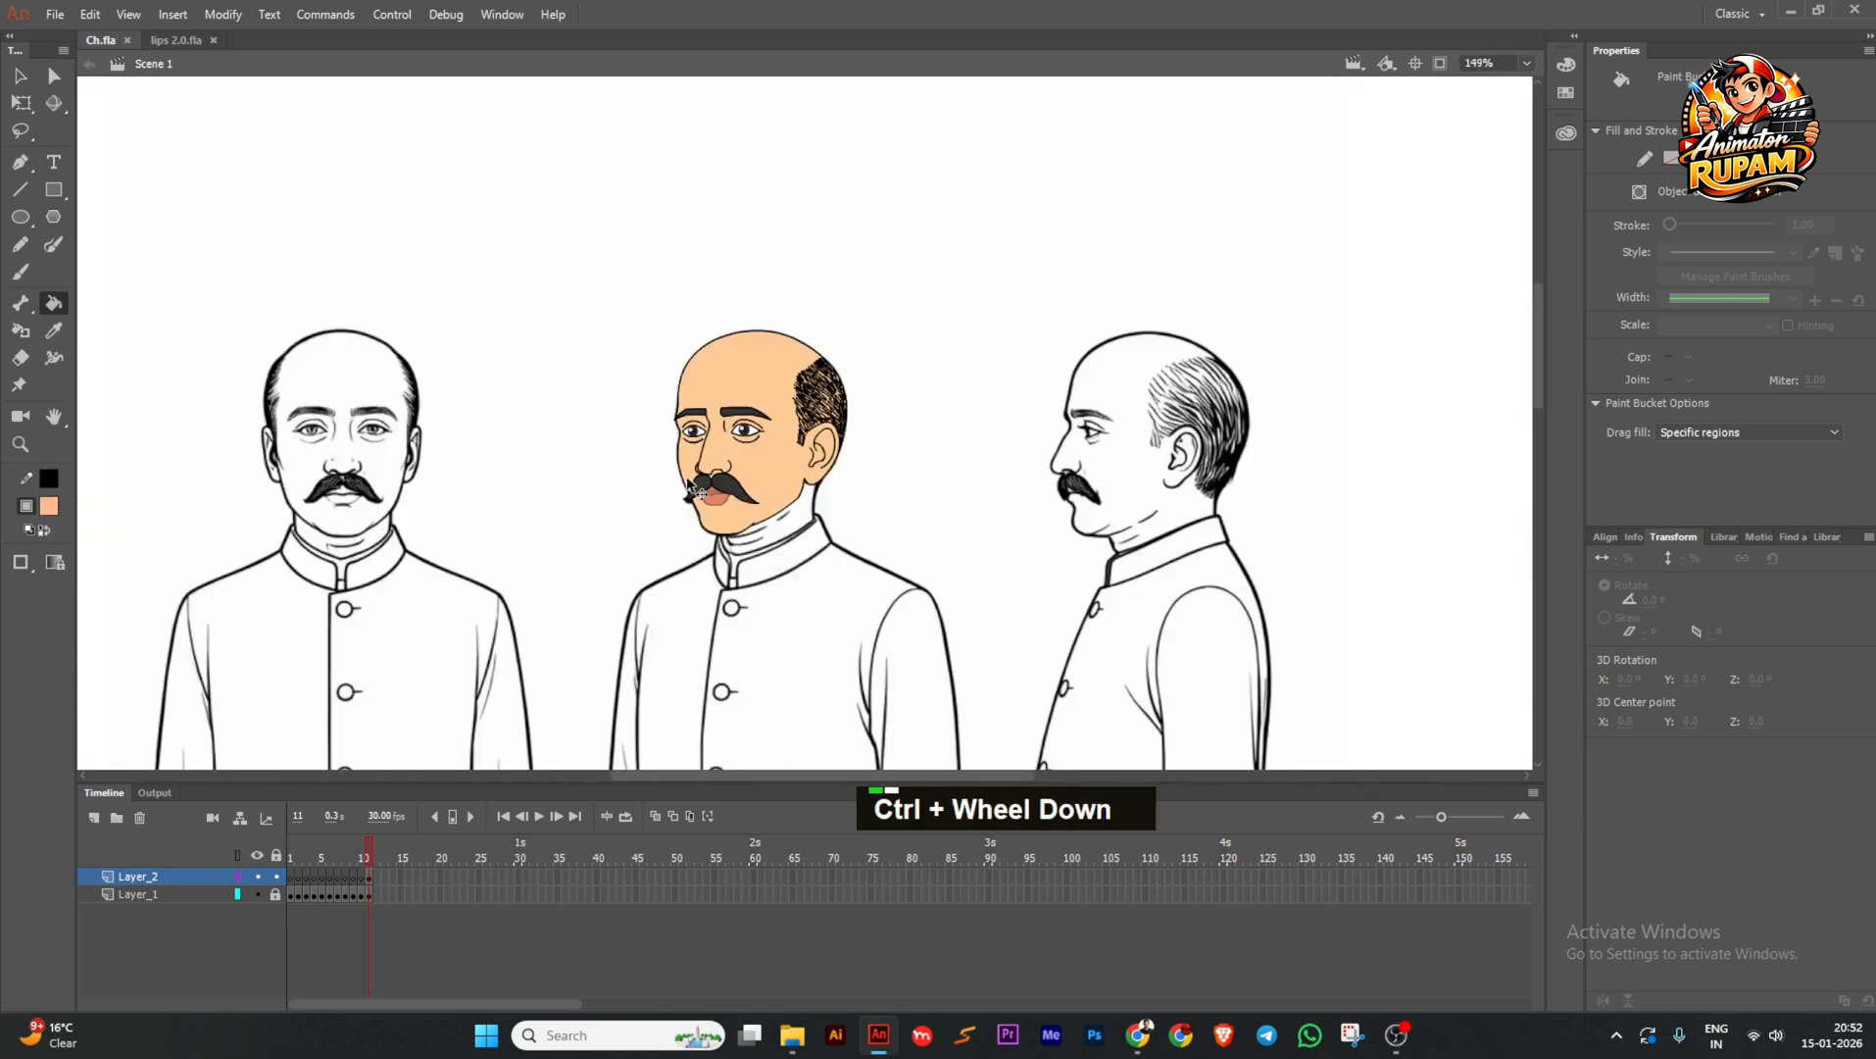
key("ctrl+s")
Pick light peach FFCC99 and browse the Color Picker's hue, saturation, brightness and RGB views.
left_click(49, 506)
left_click(708, 465)
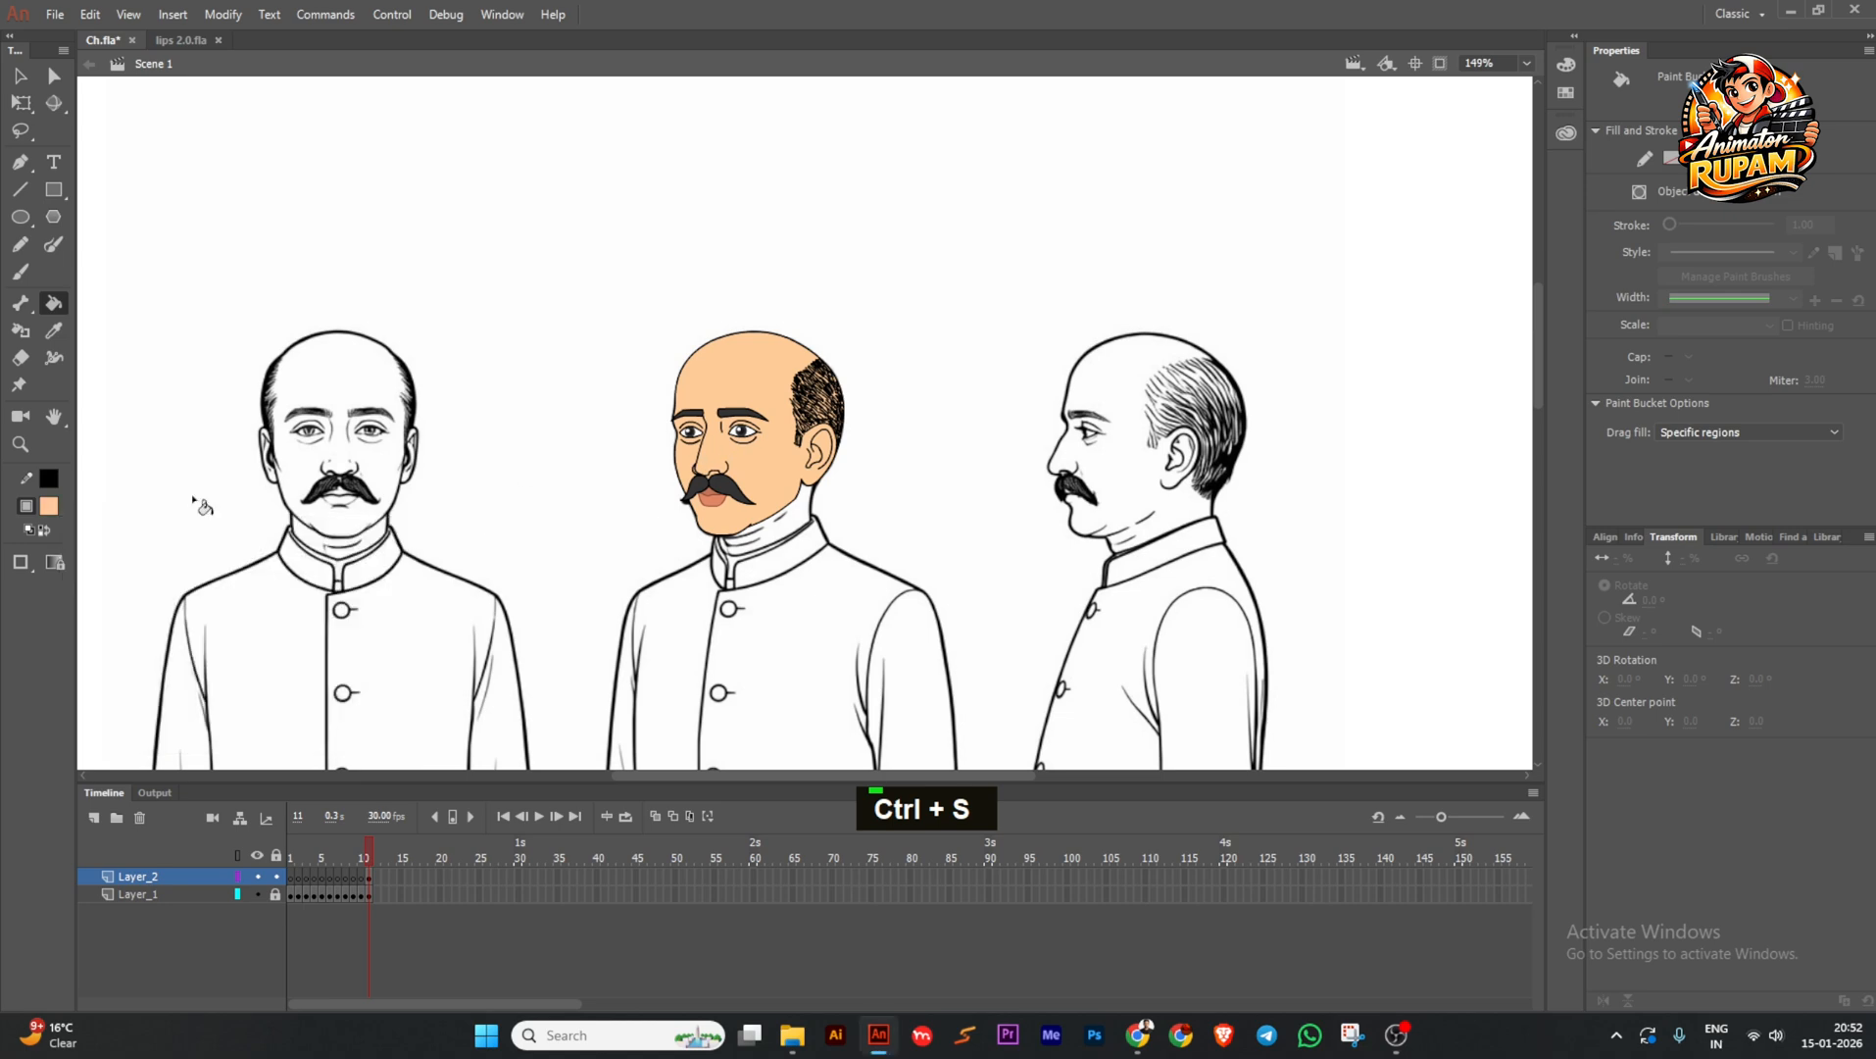
left_click(49, 506)
left_click(397, 530)
left_click(1020, 489)
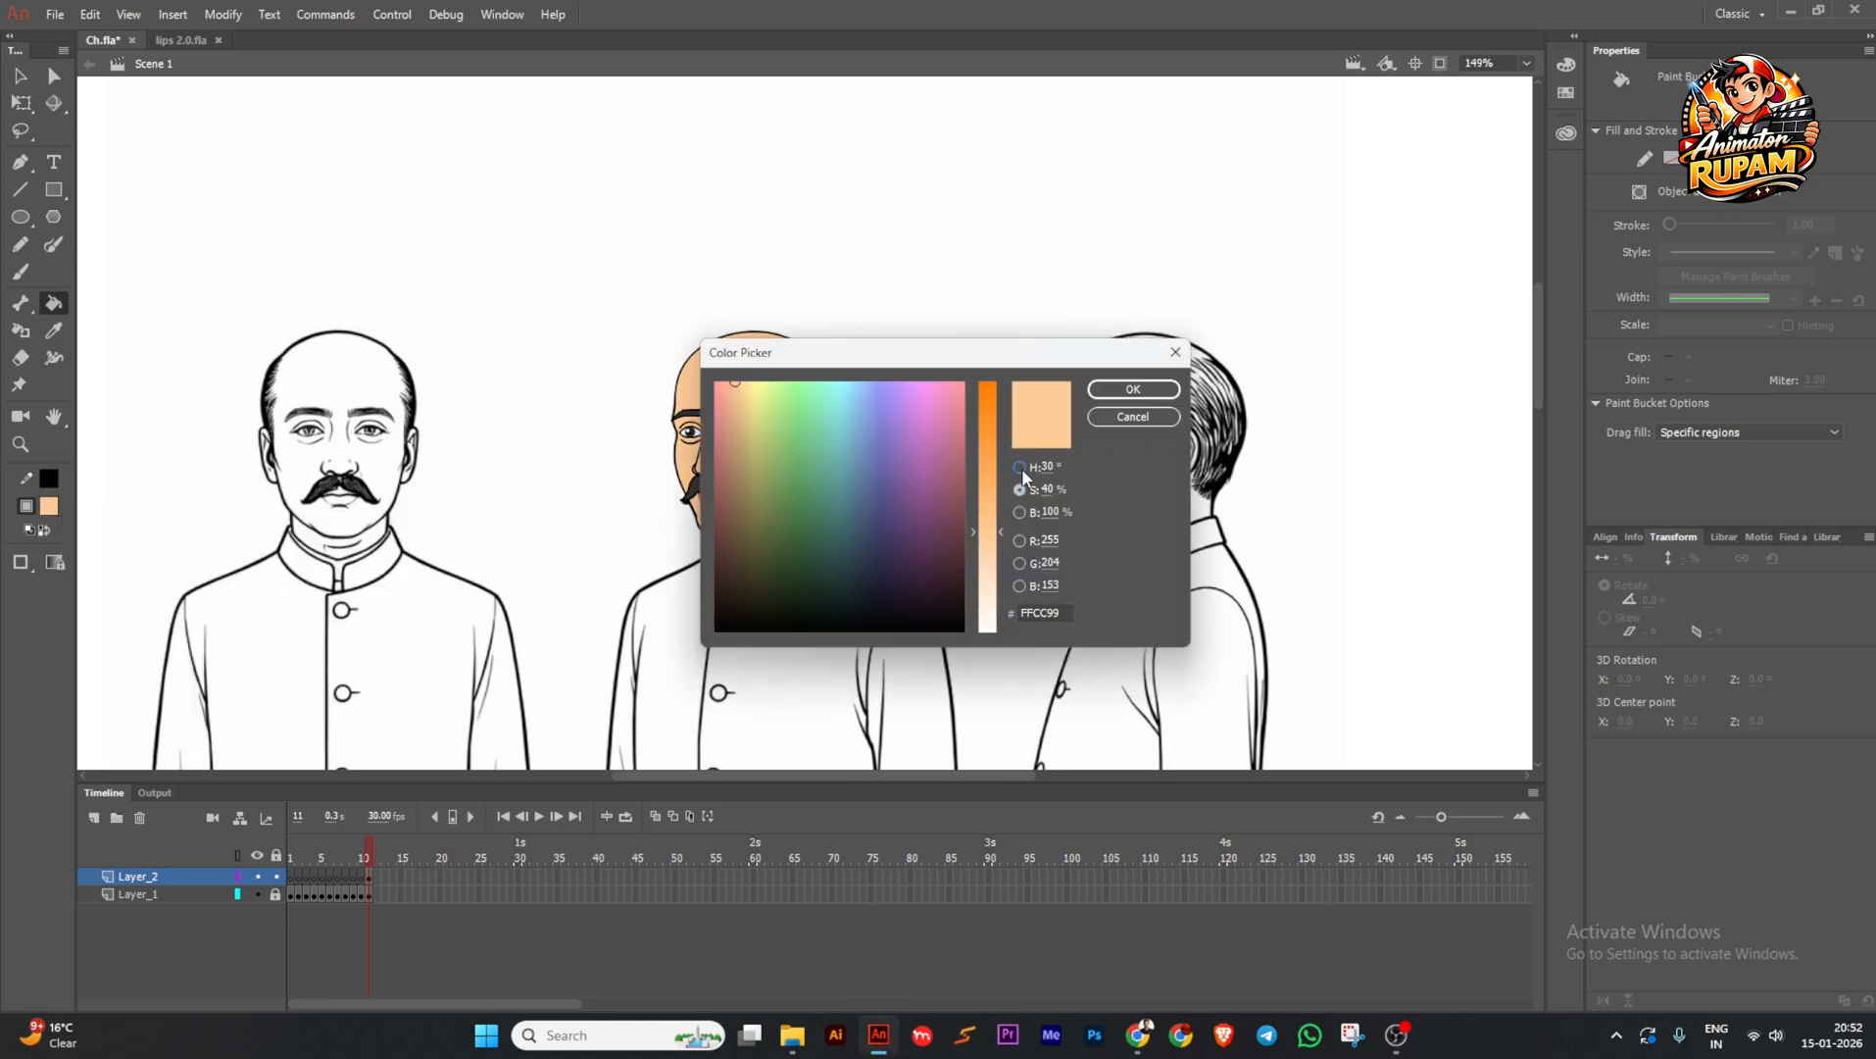
left_click(1021, 468)
left_click(1018, 510)
left_click(1020, 540)
left_click(1020, 563)
left_click(1019, 586)
Lower the brightness slightly, refill the face with the darker tan, and save.
left_click(1020, 514)
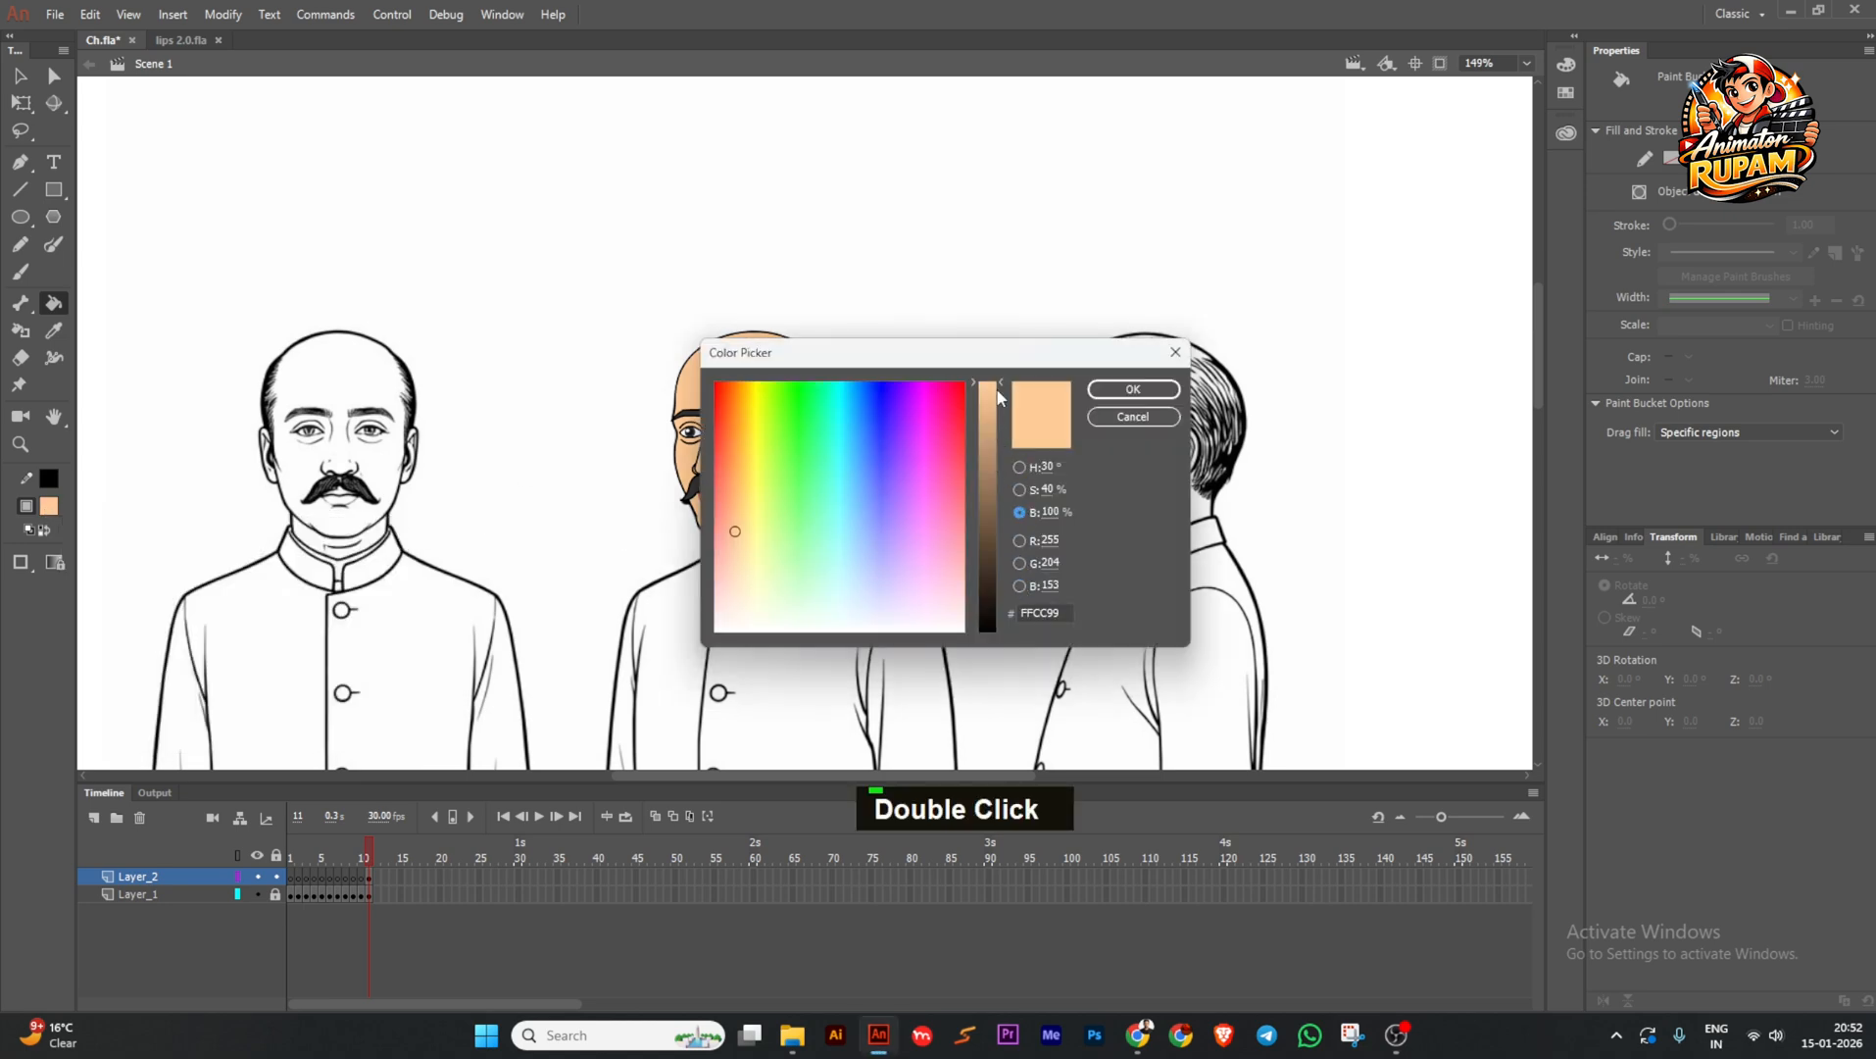
left_click_drag(998, 391, 997, 406)
left_click(1100, 394)
left_click(775, 470)
scroll(797, 498, "up", 2, "ctrl")
key("ctrl+s")
scroll(851, 487, "down", 2, "ctrl")
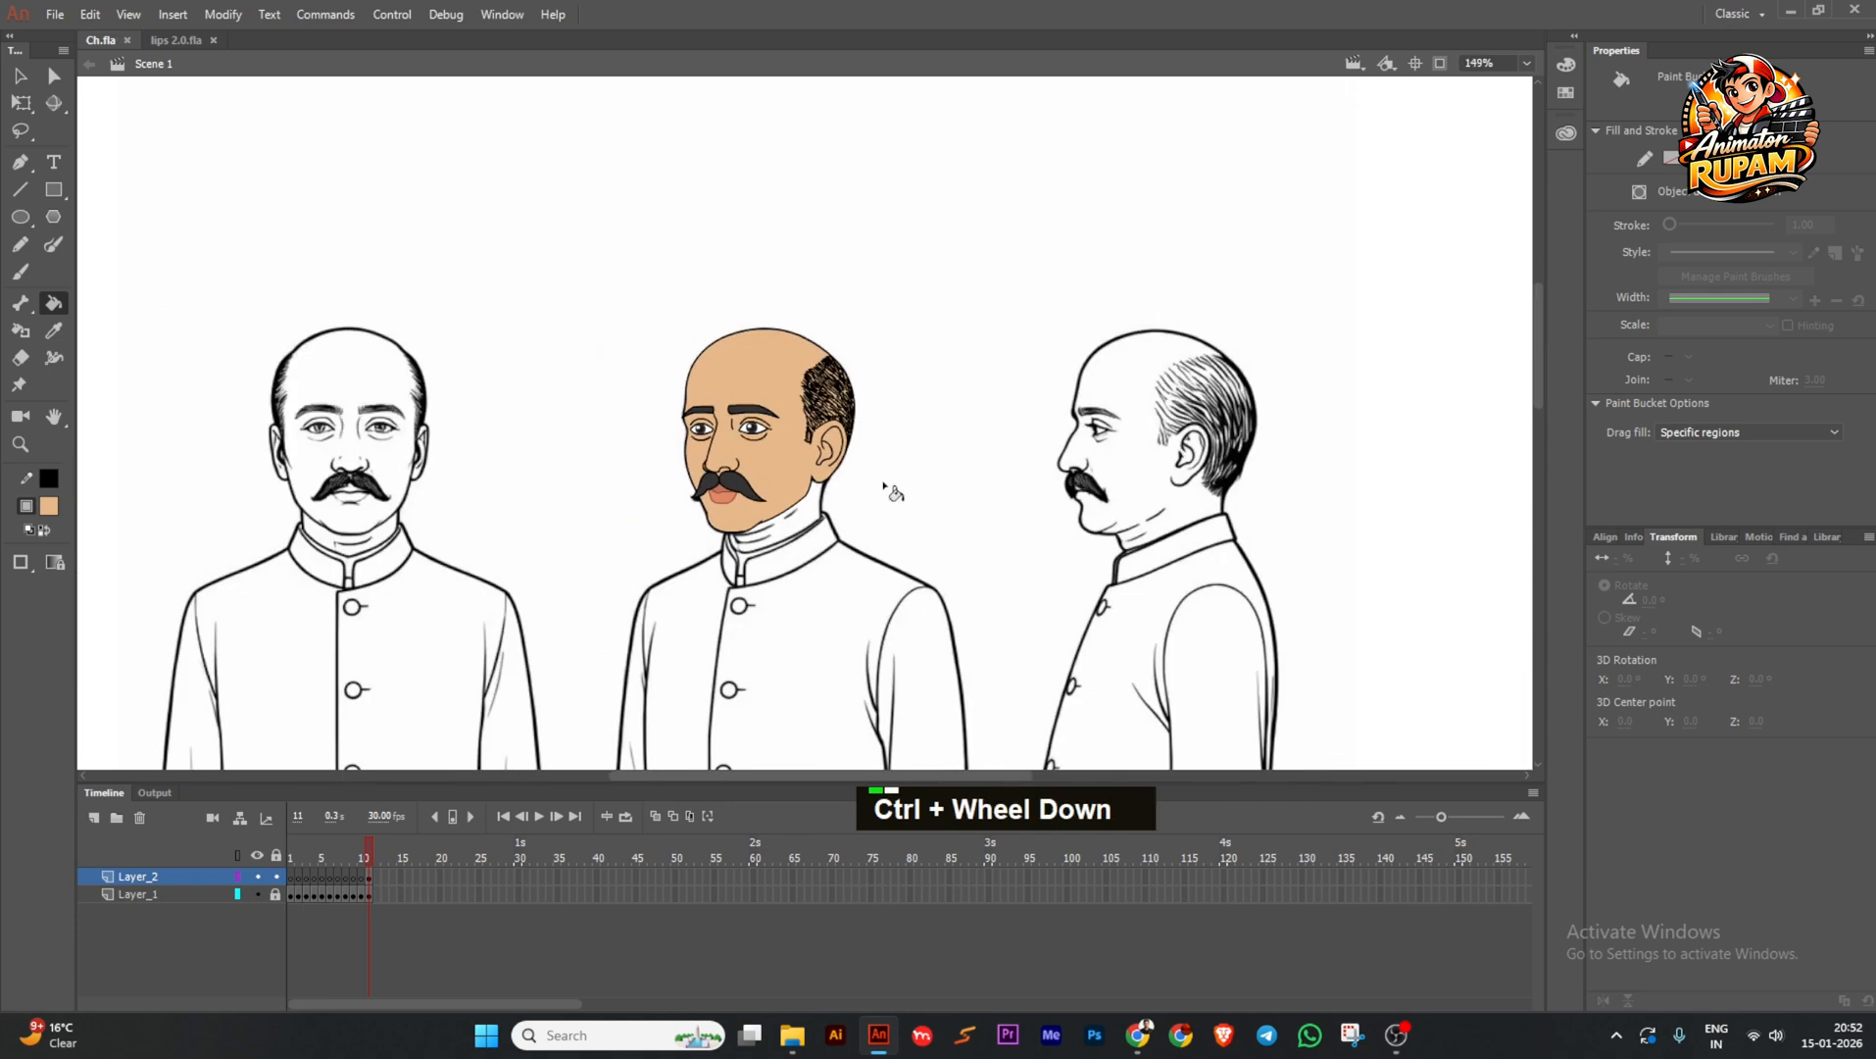
middle_click(887, 490)
Open the eyes symbol for editing.
double_click(21, 76)
scroll(813, 421, "up", 2, "ctrl")
key("ctrl+s")
left_click(785, 475)
scroll(748, 452, "up", 2, "ctrl")
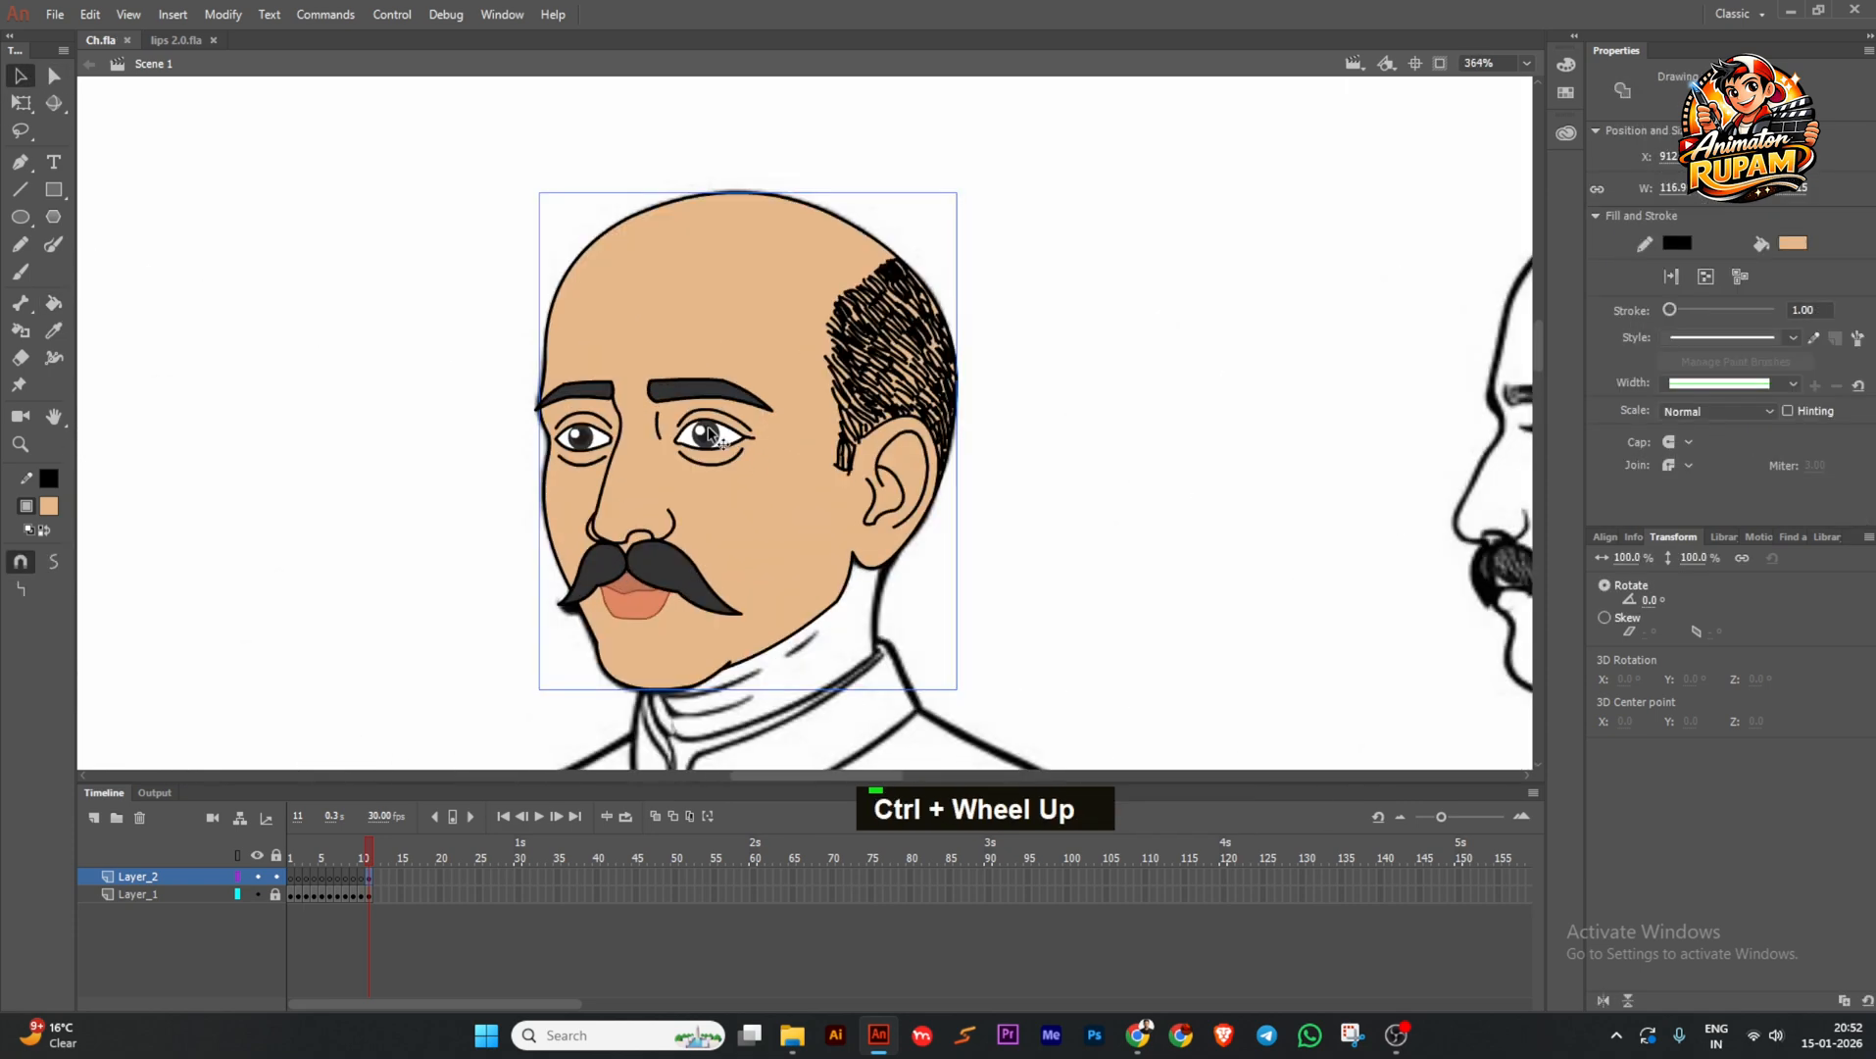
double_click(699, 431)
scroll(668, 427, "up", 2, "ctrl")
middle_click(667, 426)
scroll(613, 419, "up", 1, "ctrl")
Distribute both eyebrows and eyes to their own layers, extended to frame 30.
left_click_drag(387, 276, 955, 534)
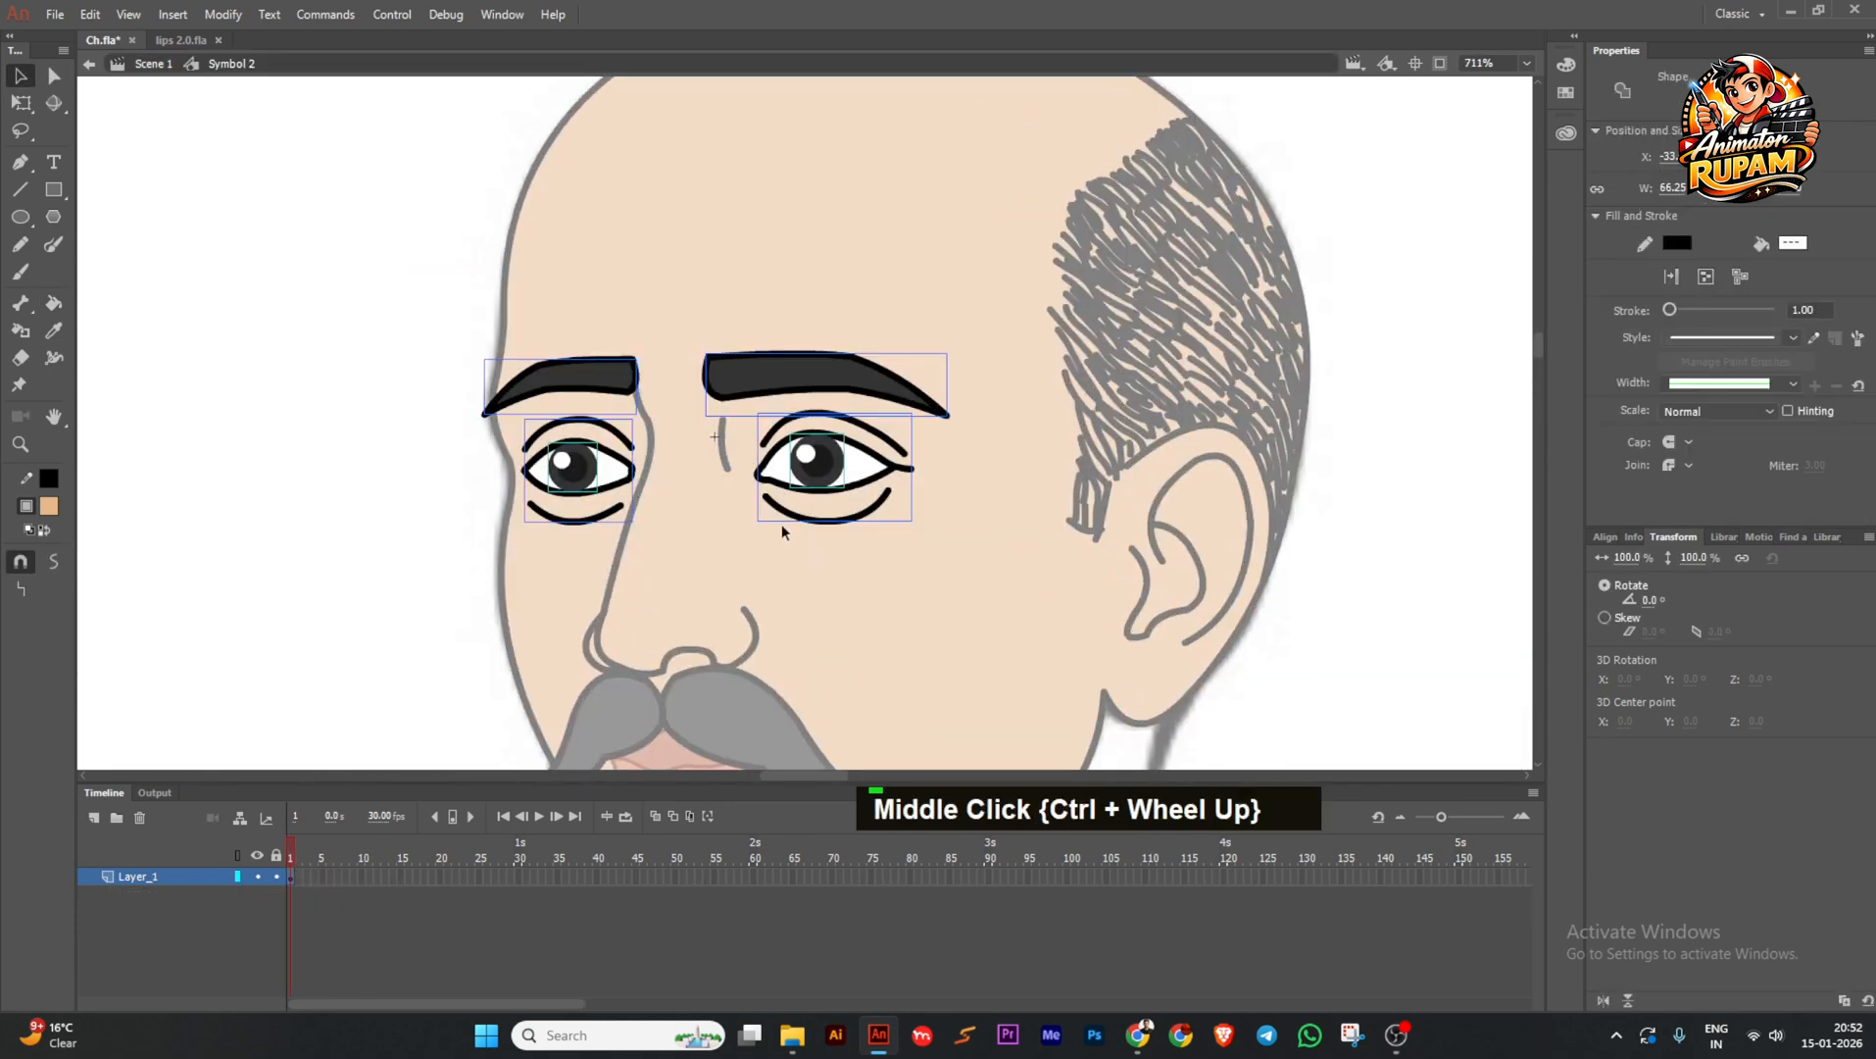
key("ctrl+shift+d")
left_click_drag(541, 782, 518, 849)
key("F5")
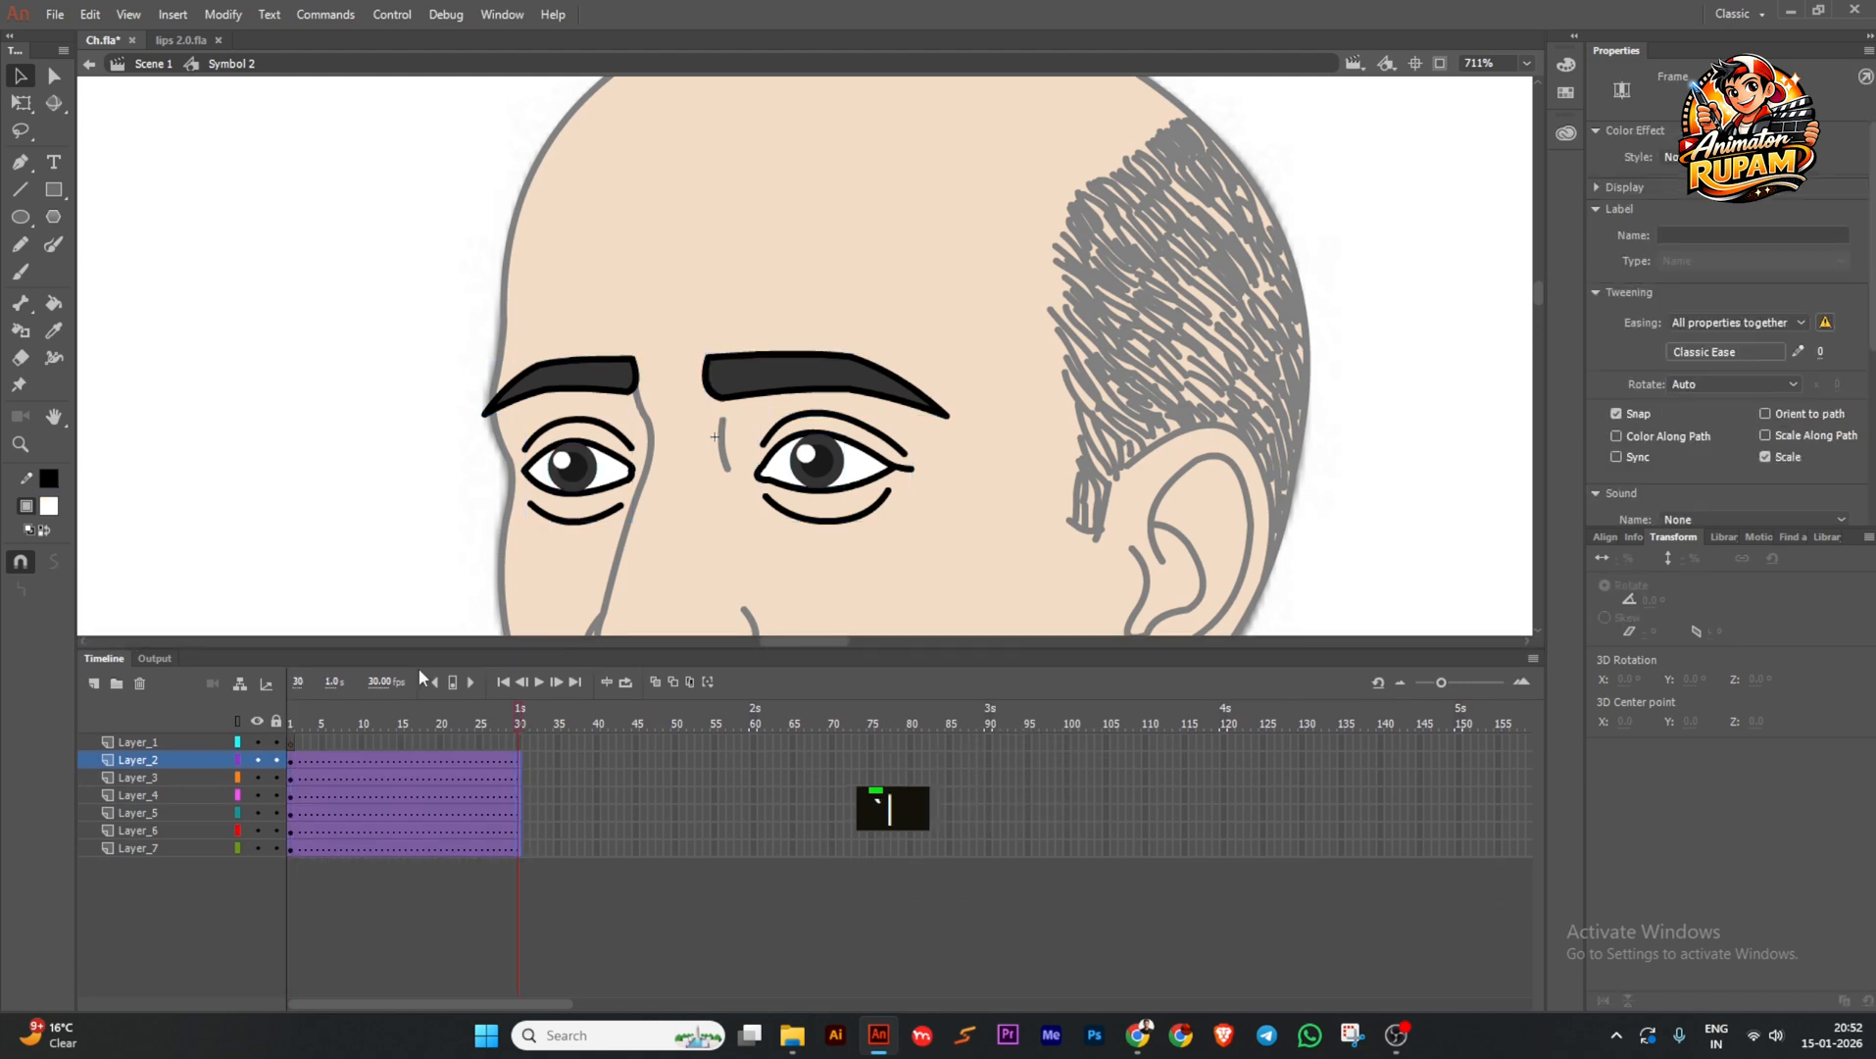
left_click(397, 588)
left_click_drag(521, 725, 292, 725)
Delete the empty Layer_1 and save.
left_click(168, 742)
left_click(139, 683)
middle_click(690, 506)
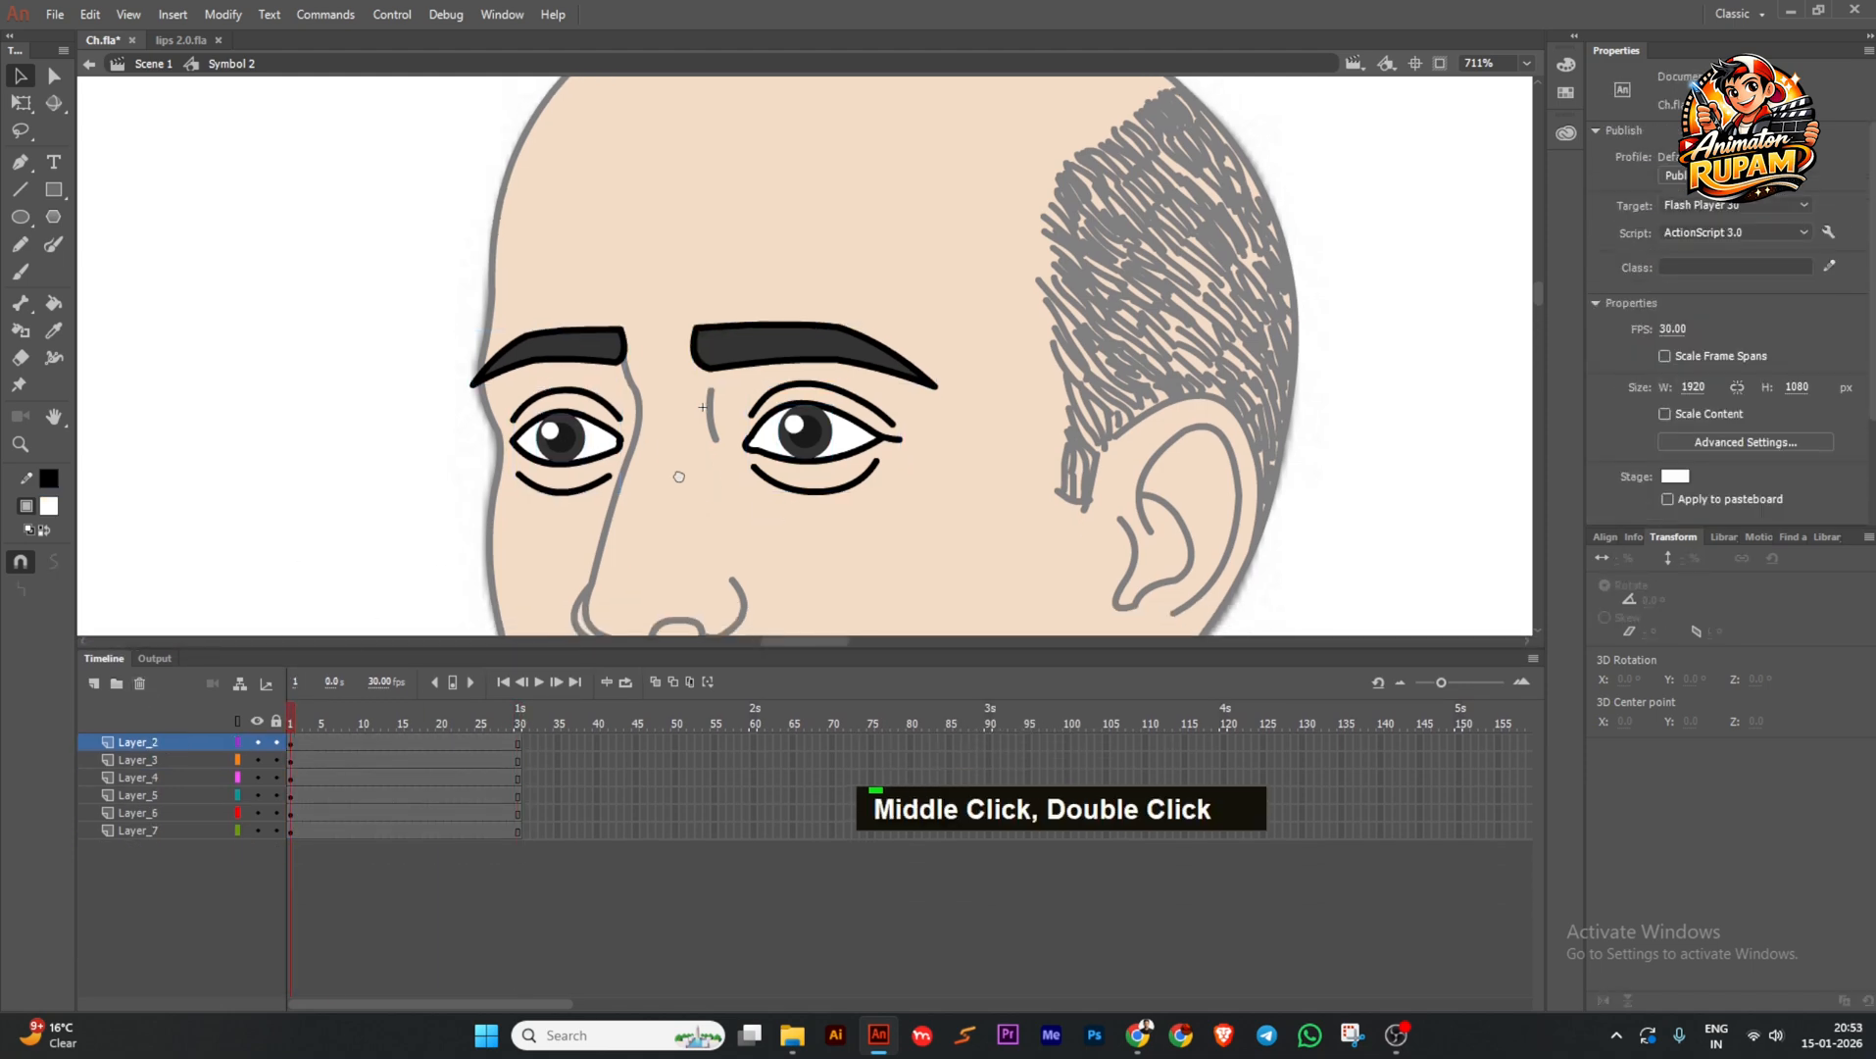
scroll(715, 489, "up", 1, "ctrl")
key("ctrl+s")
scroll(692, 429, "up", 2, "ctrl")
middle_click(692, 429, "ctrl")
key("ctrl+s")
Select the pupils and eyebrows, then lock both eyebrow layers.
left_click(448, 433)
left_click(943, 424, "shift")
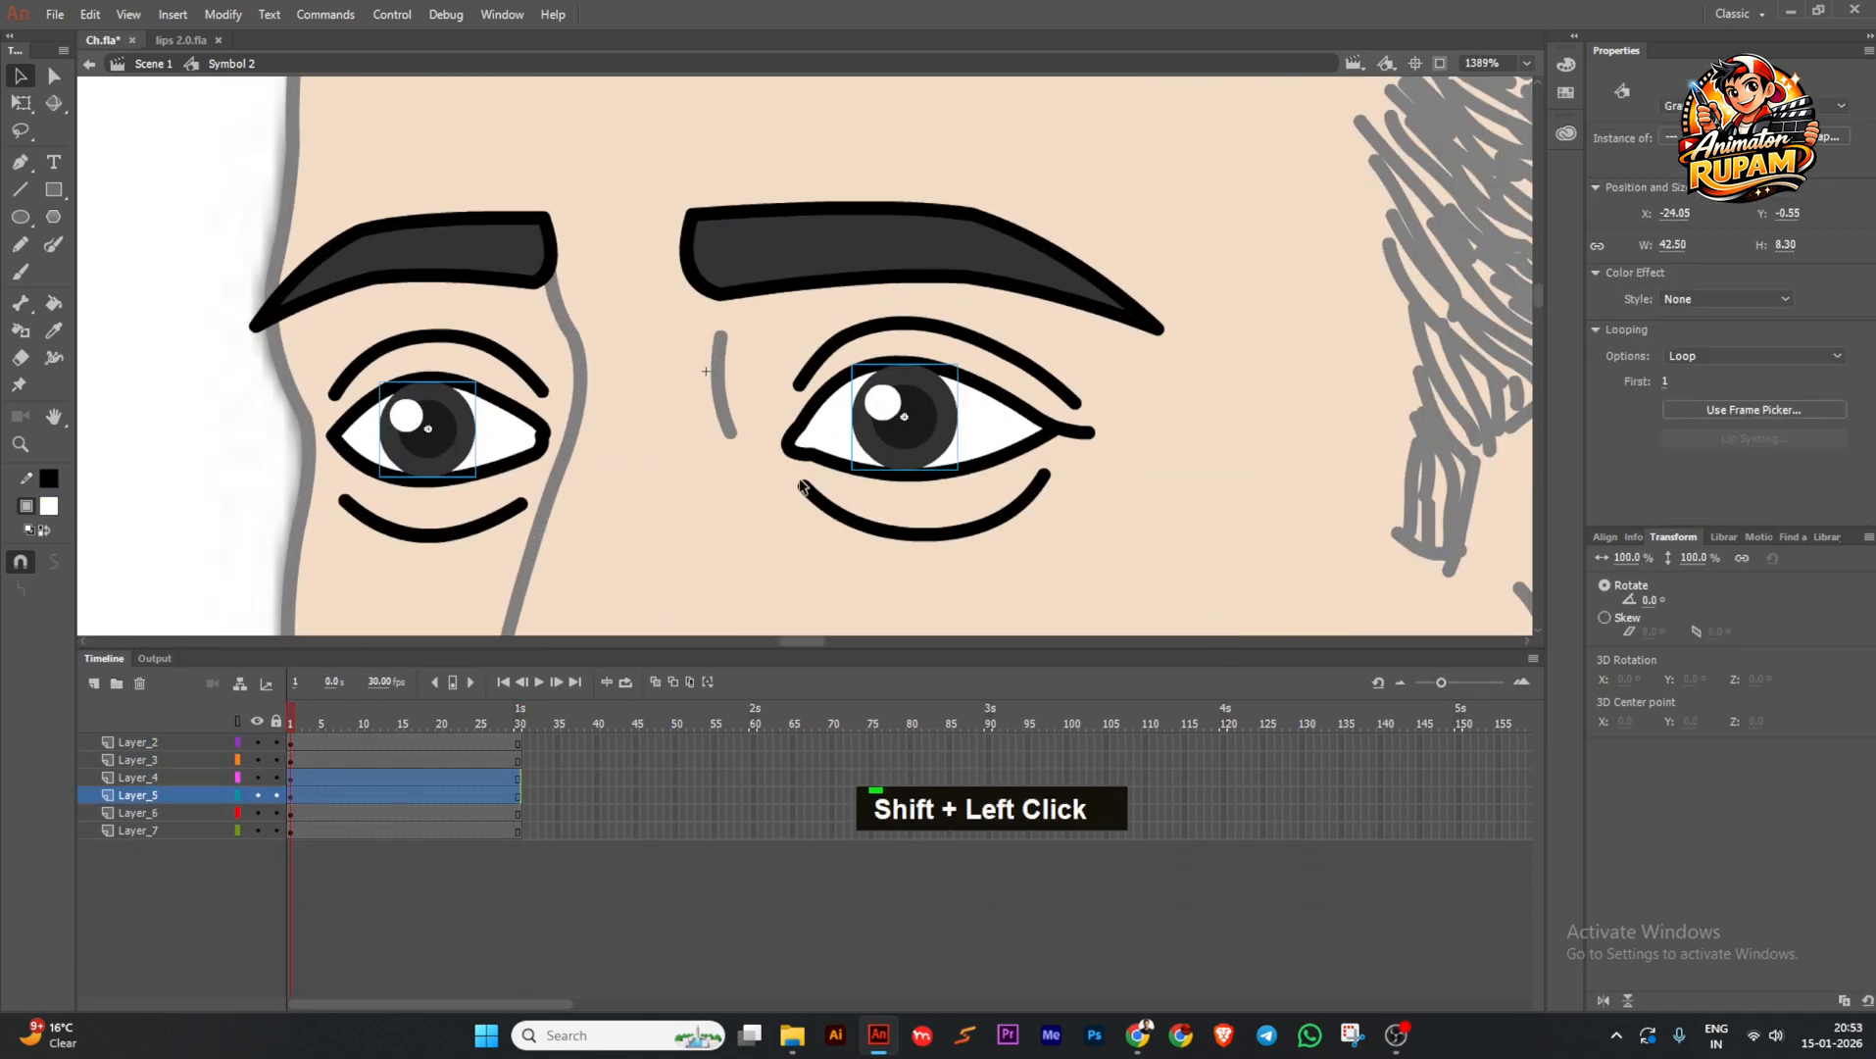
left_click(661, 500)
key("ctrl+s")
scroll(661, 500, "down", 1, "ctrl")
left_click(545, 305)
left_click(692, 307, "shift")
left_click_drag(275, 742, 275, 760)
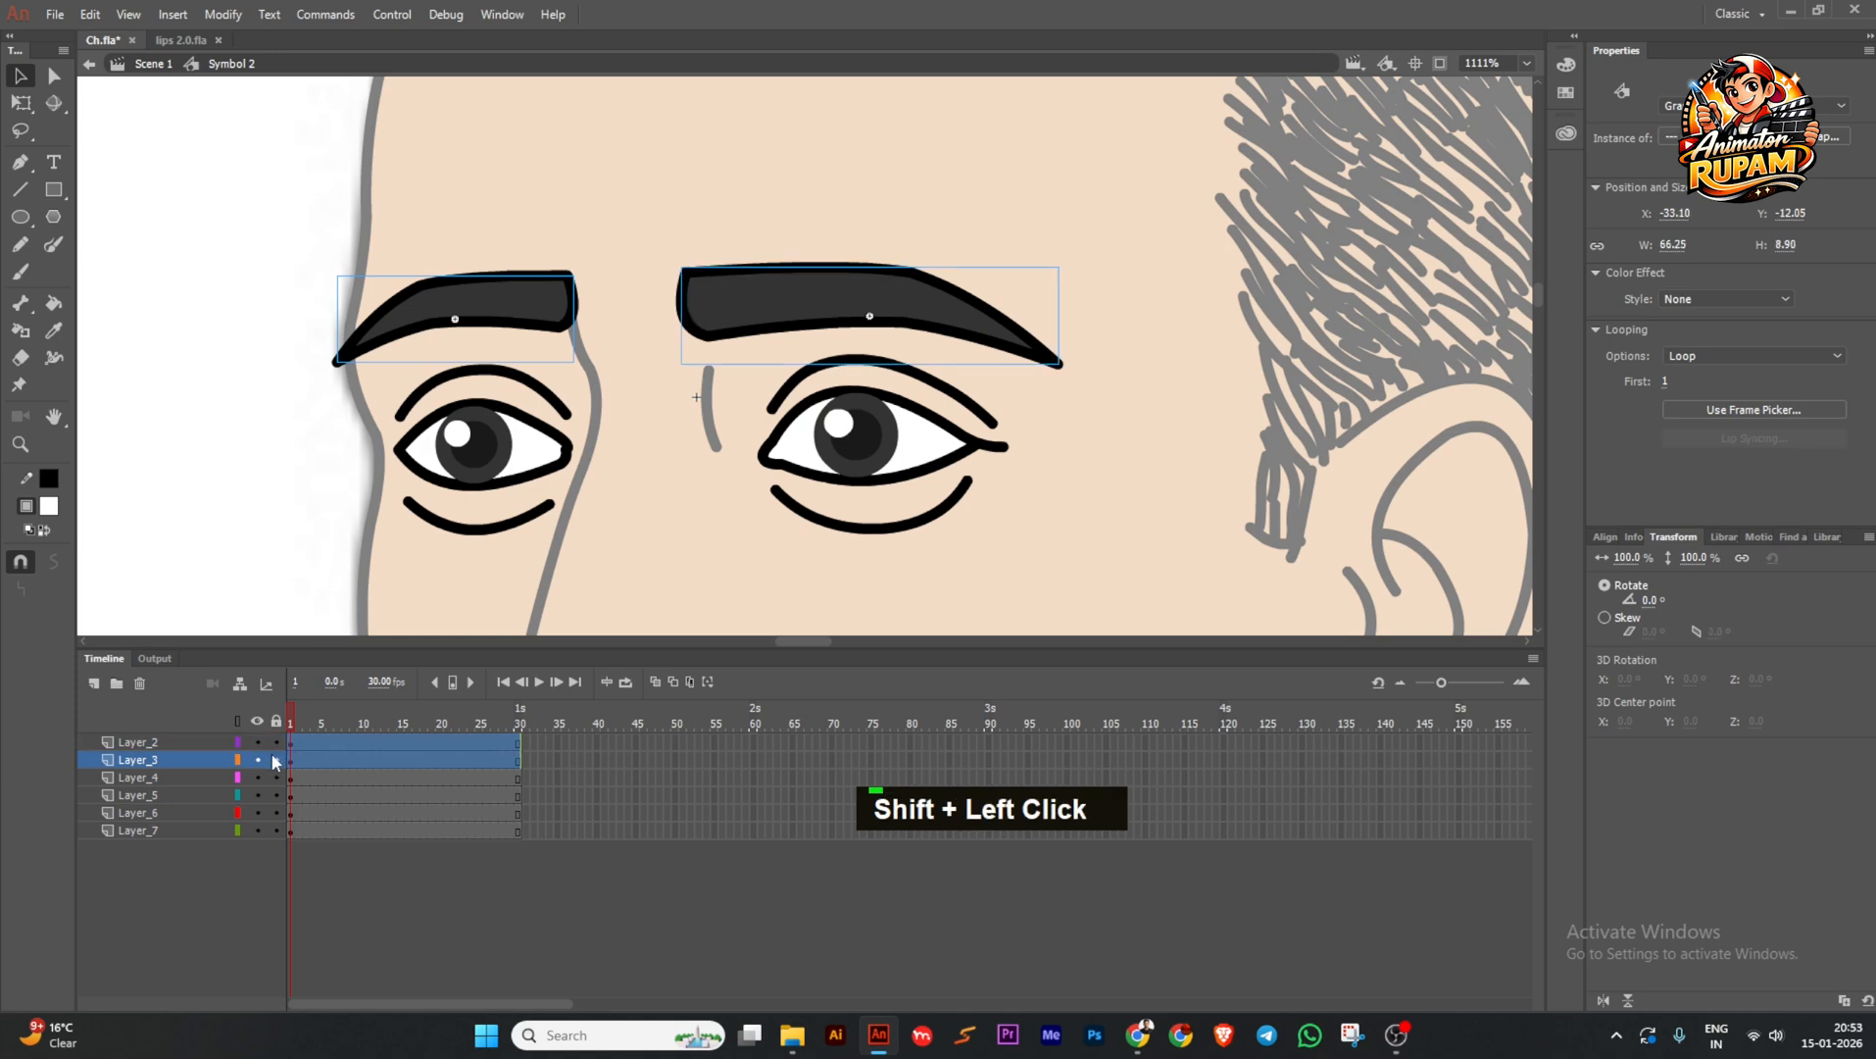
Add three new layers above the left pupil's layer and save.
left_click(208, 777)
triple_click(95, 684)
left_click(292, 812)
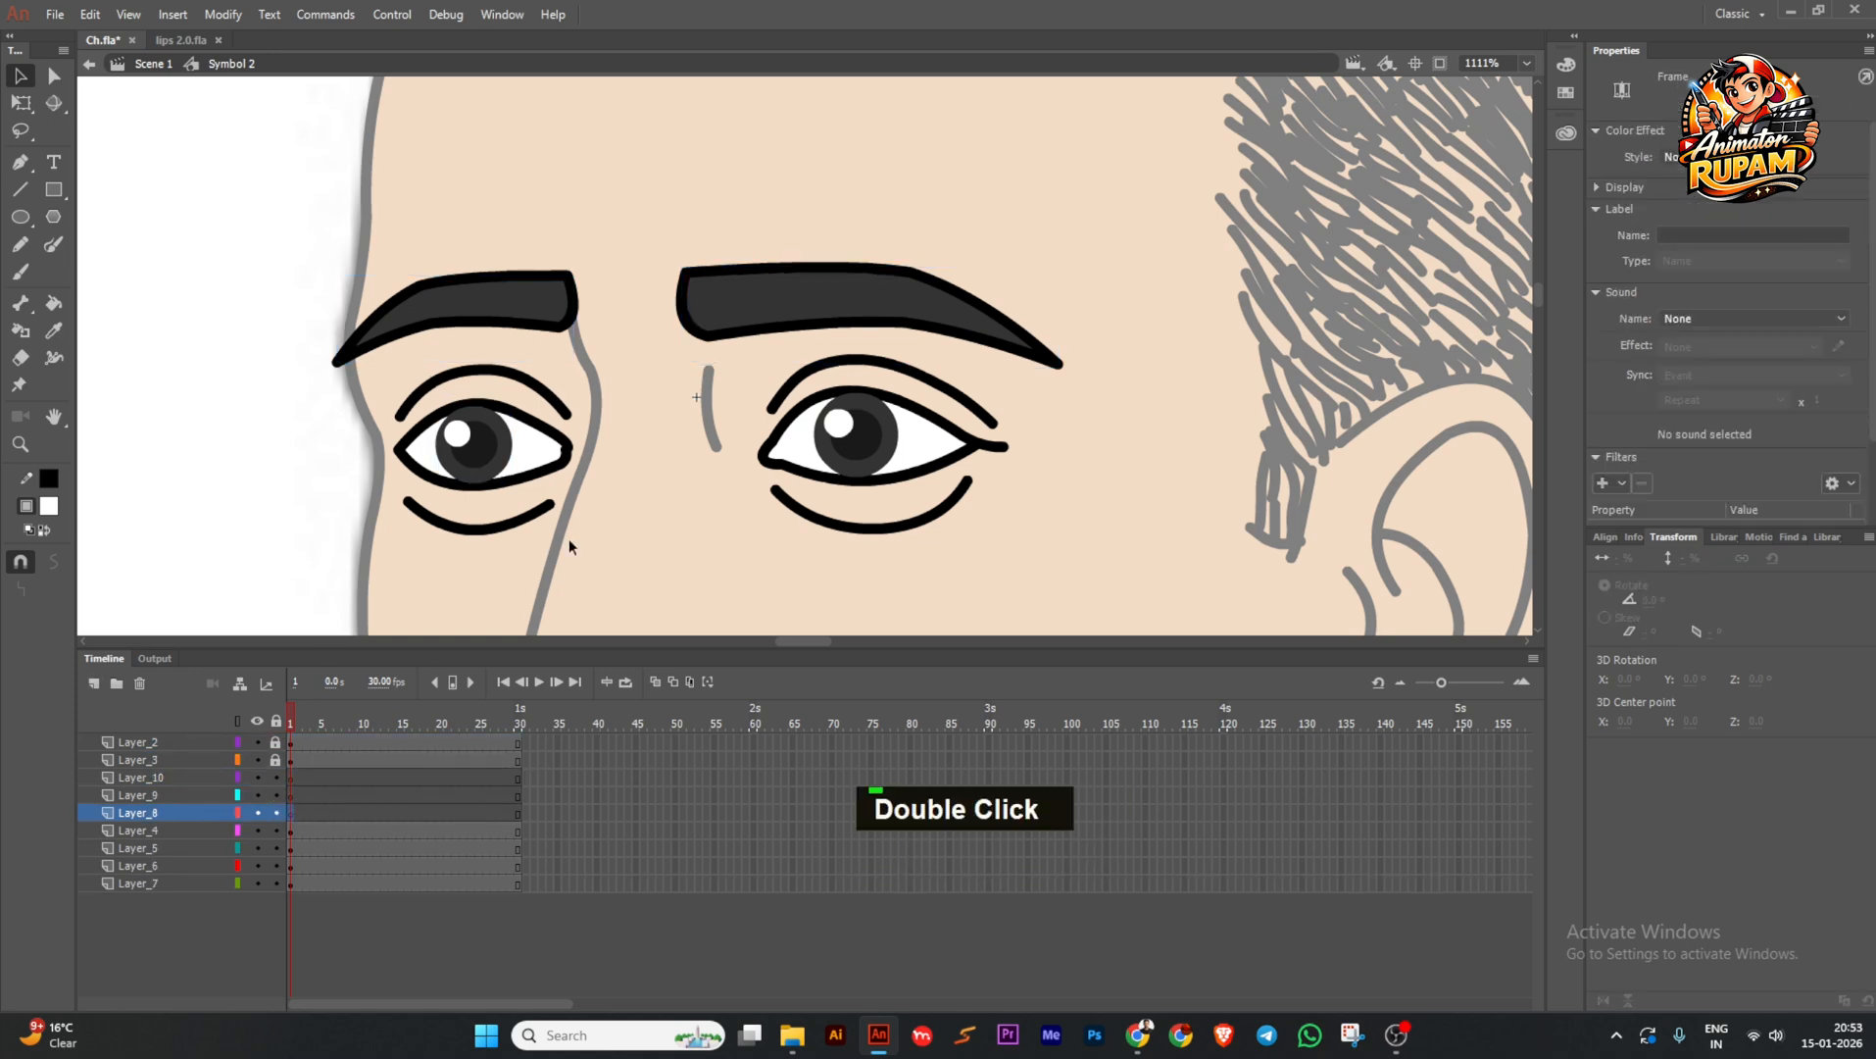
scroll(571, 541, "down", 1, "ctrl")
key("ctrl+s")
Draw a white box over the left eyebrow and bend its bottom edge into a gentle arc.
left_click(53, 190)
mouse_move(380, 263)
left_mouse_down()
mouse_move(553, 389)
mouse_move(628, 409)
left_mouse_up()
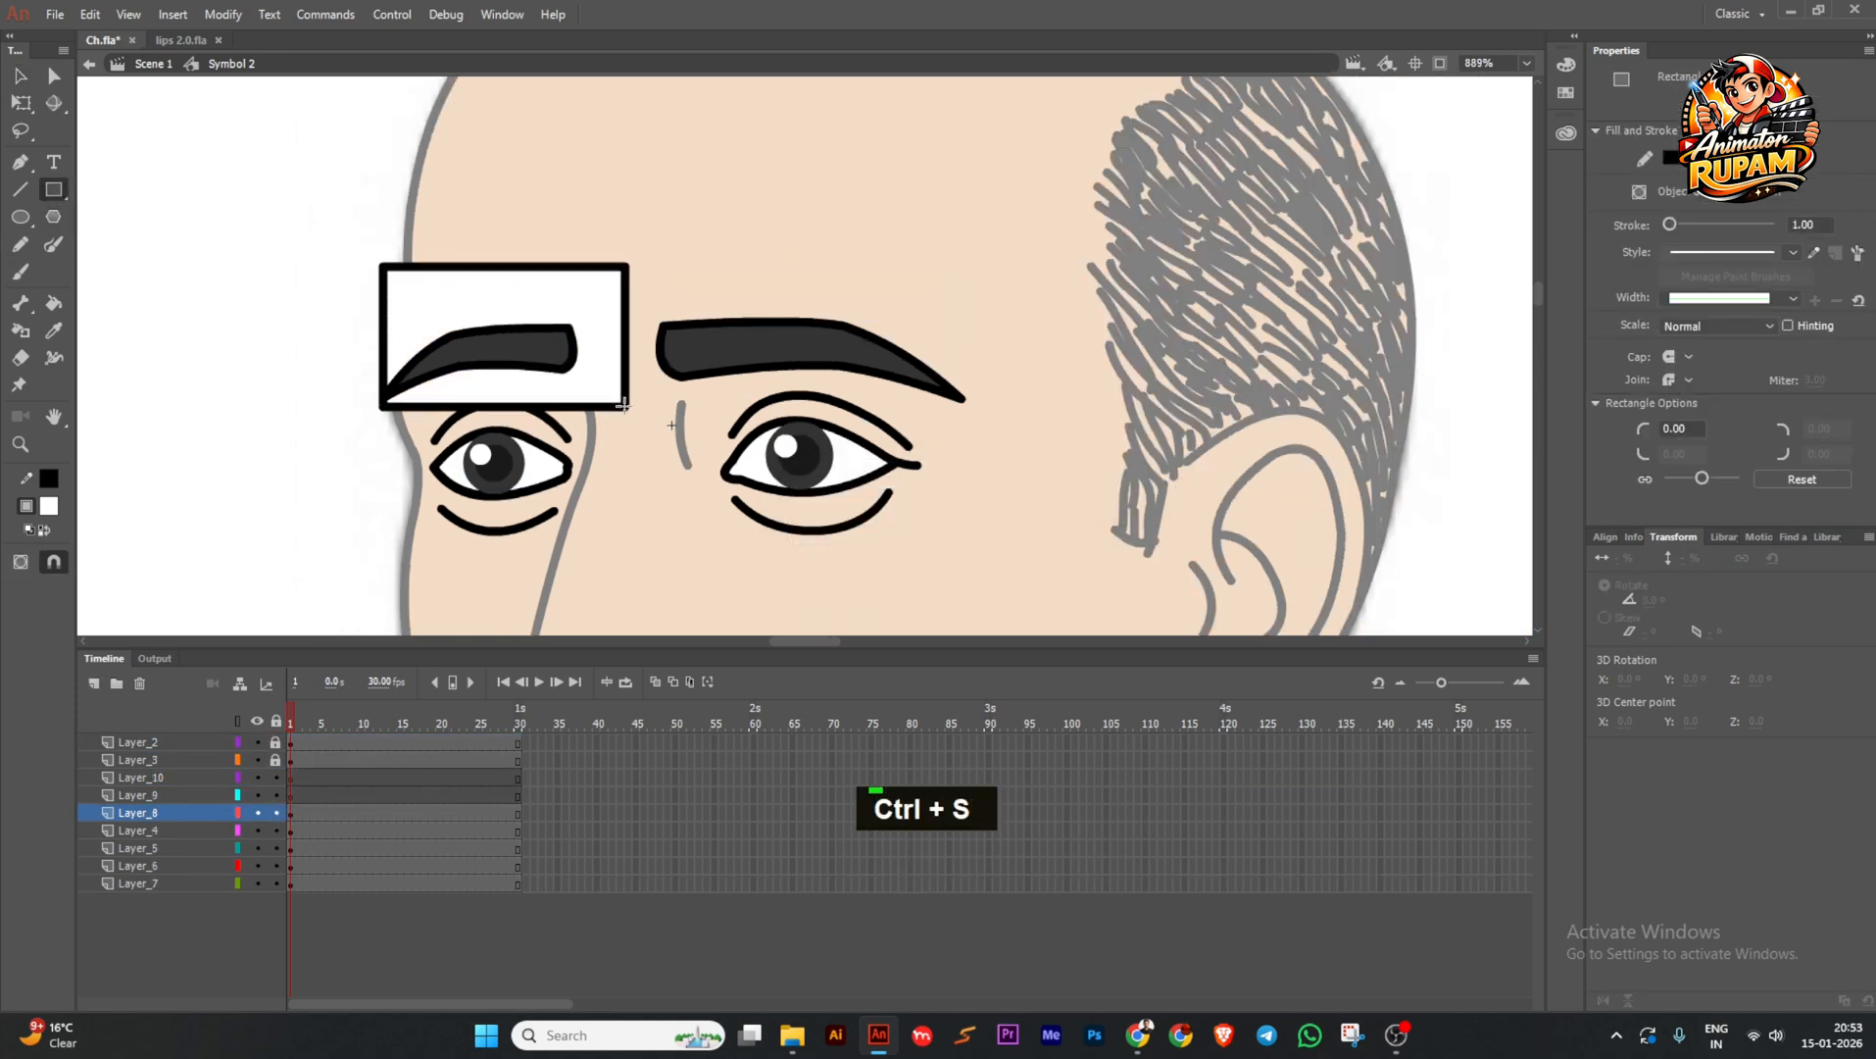
left_click(605, 382, "ctrl")
left_click(19, 76)
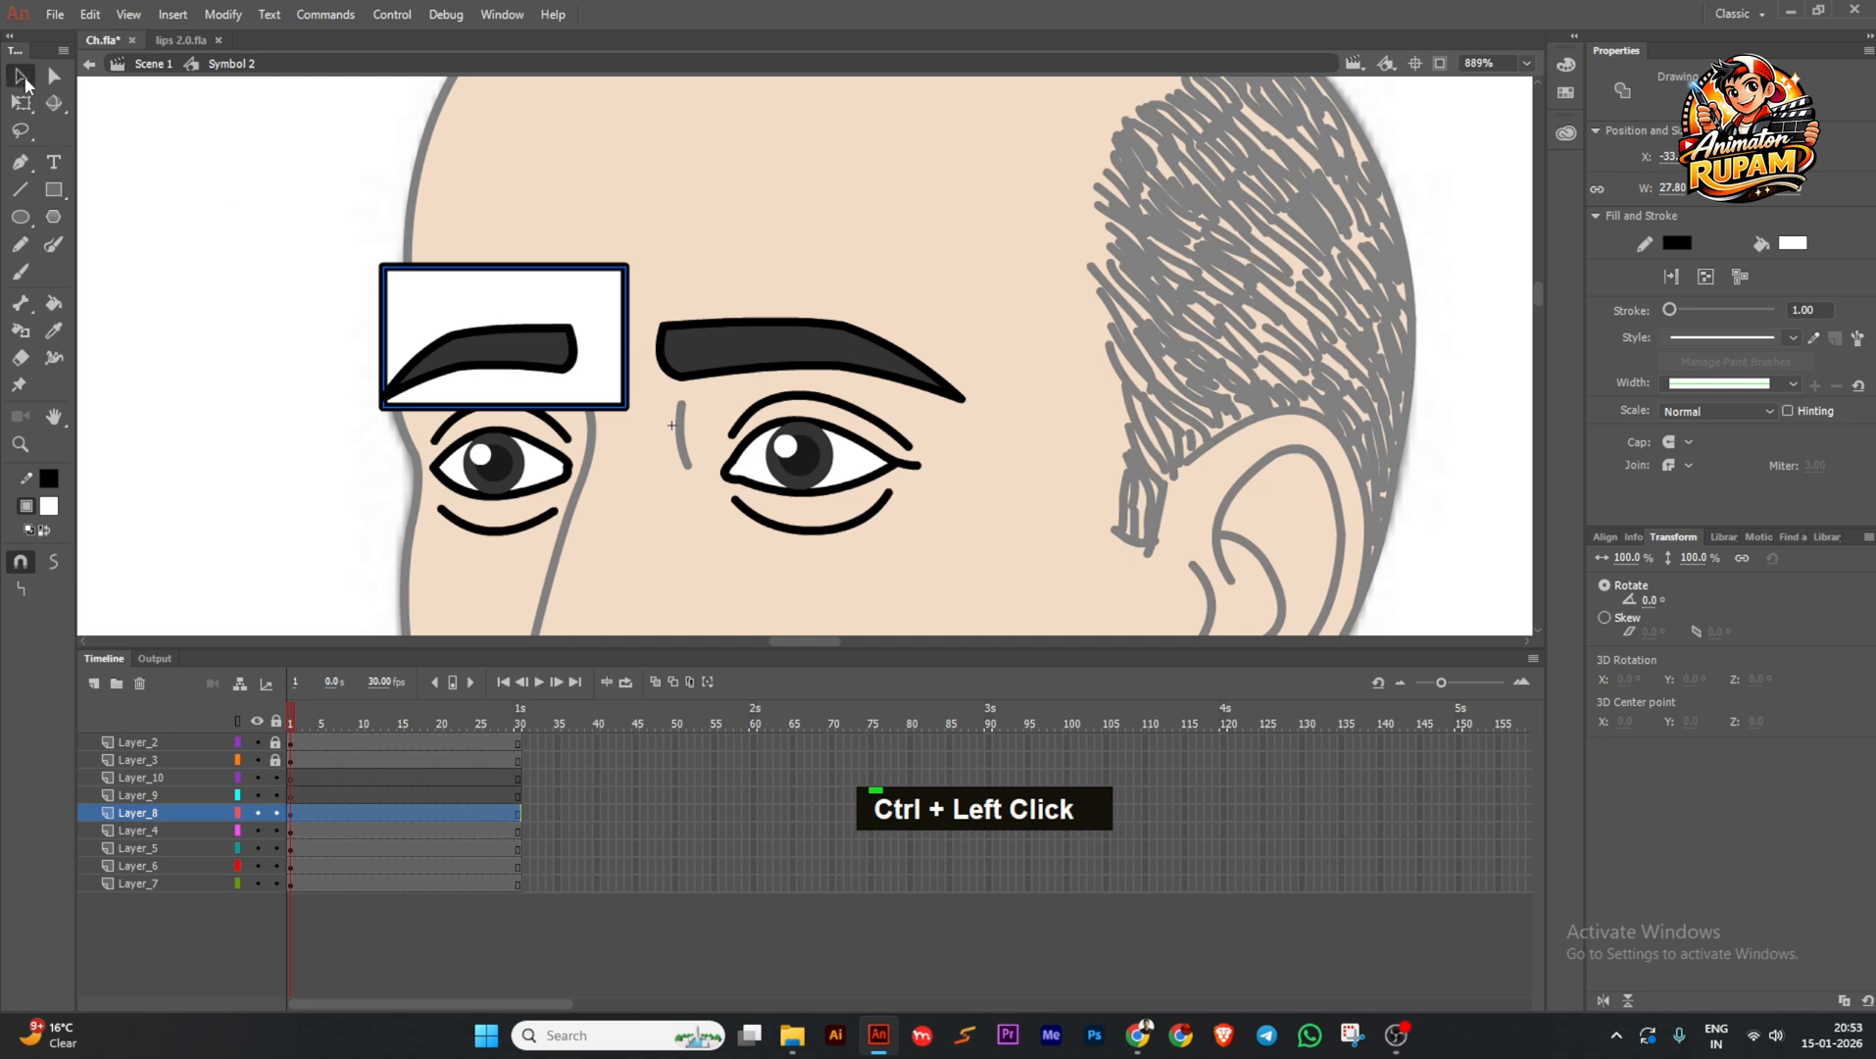
double_click(519, 405)
left_click_drag(500, 408, 495, 392)
left_click_drag(624, 408, 615, 415)
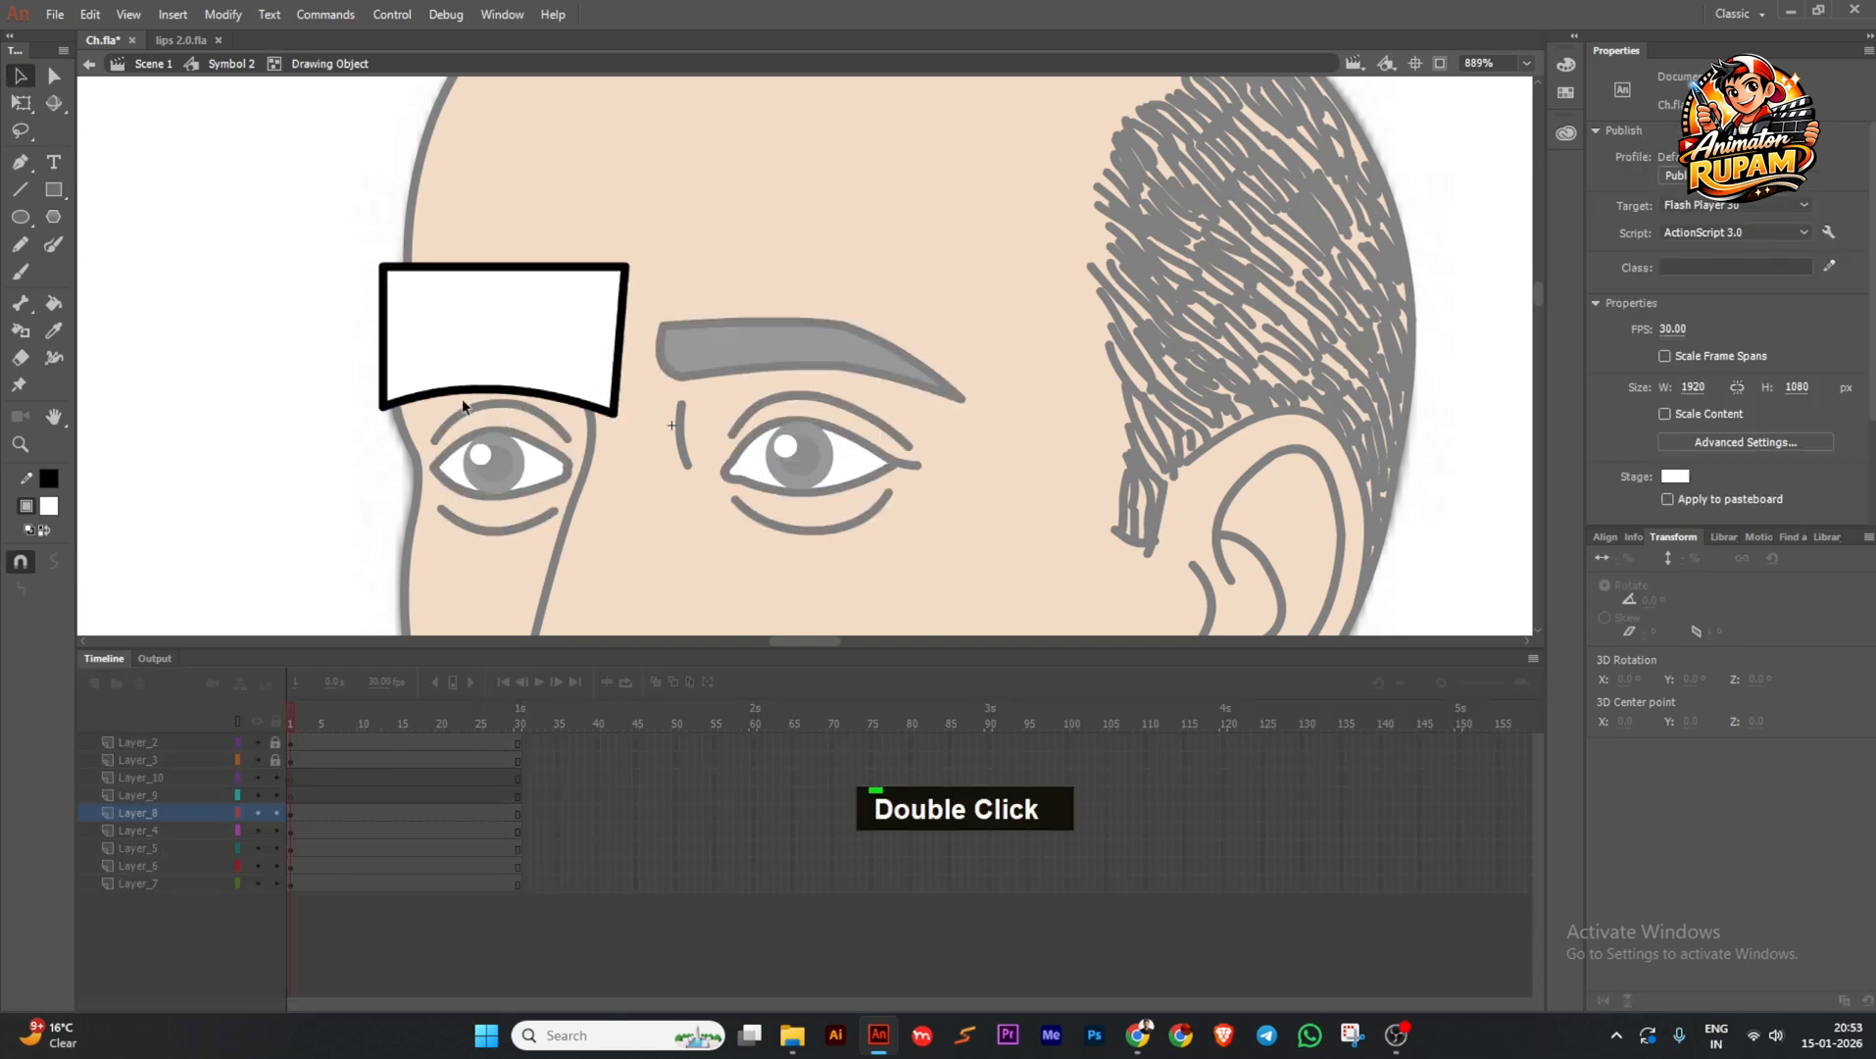
left_click_drag(383, 406, 383, 416)
left_click_drag(498, 397, 498, 391)
left_click_drag(615, 414, 625, 415)
double_click(601, 444)
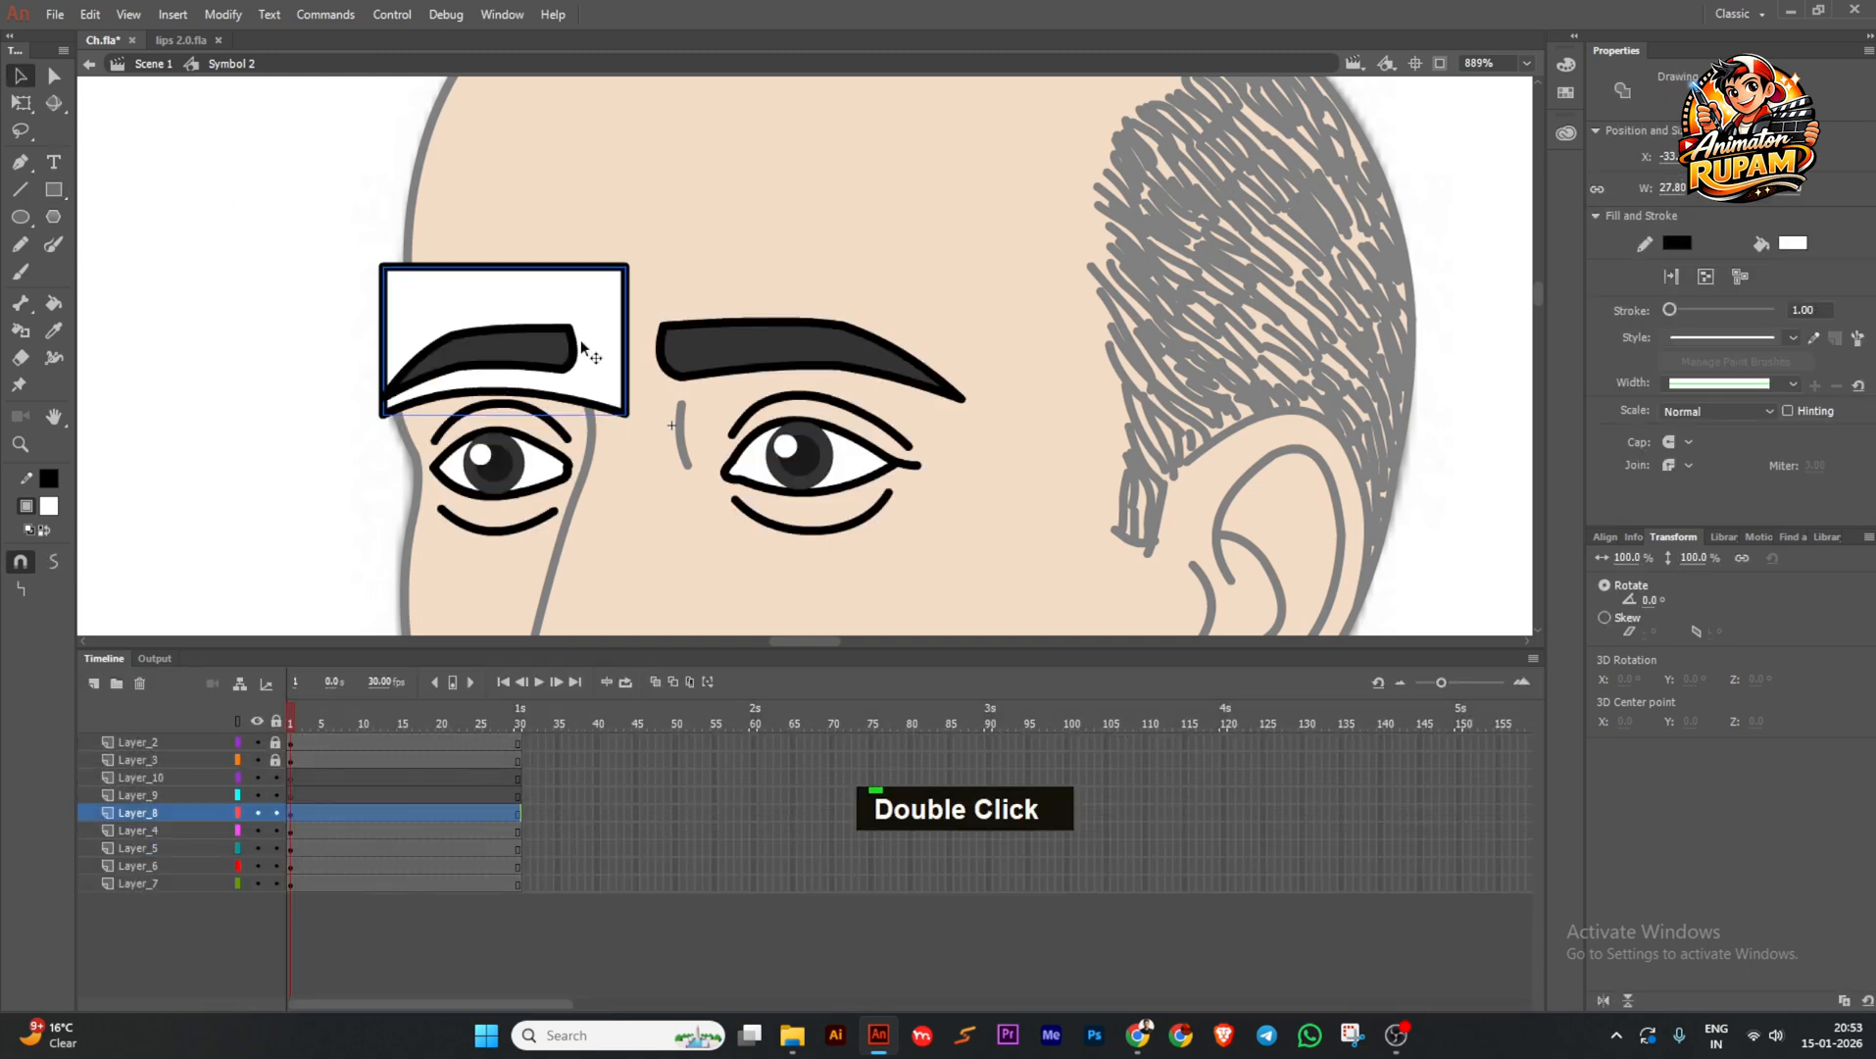
Raise both top corners of the left eyelid box.
double_click(579, 285)
left_click_drag(626, 266, 626, 253)
left_click_drag(384, 265, 383, 253)
double_click(316, 276)
Copy the box over the right eyebrow, make both boxes one graphic symbol, and save.
mouse_move(572, 295)
left_mouse_down()
mouse_move(912, 306)
mouse_move(882, 296)
left_mouse_up()
key("q")
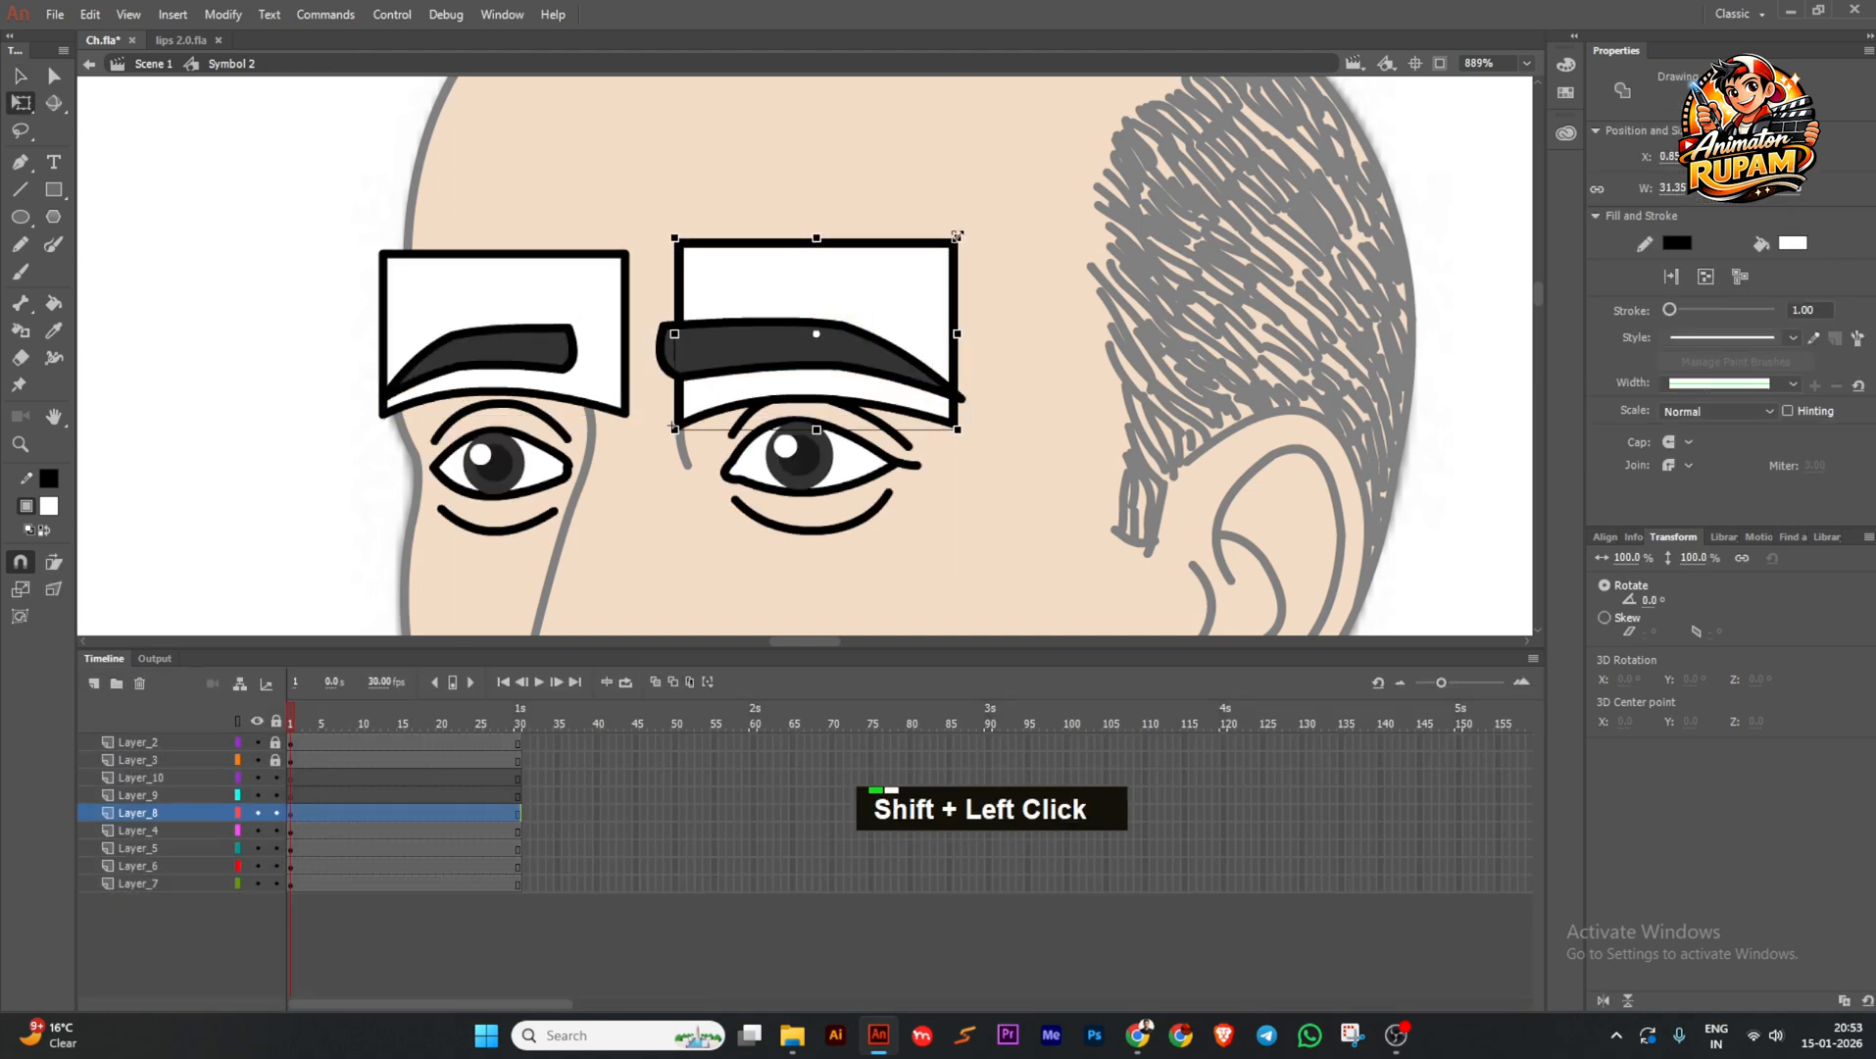
left_click(608, 294, "shift")
scroll(755, 287, "down", 1)
key("F8")
key("Return")
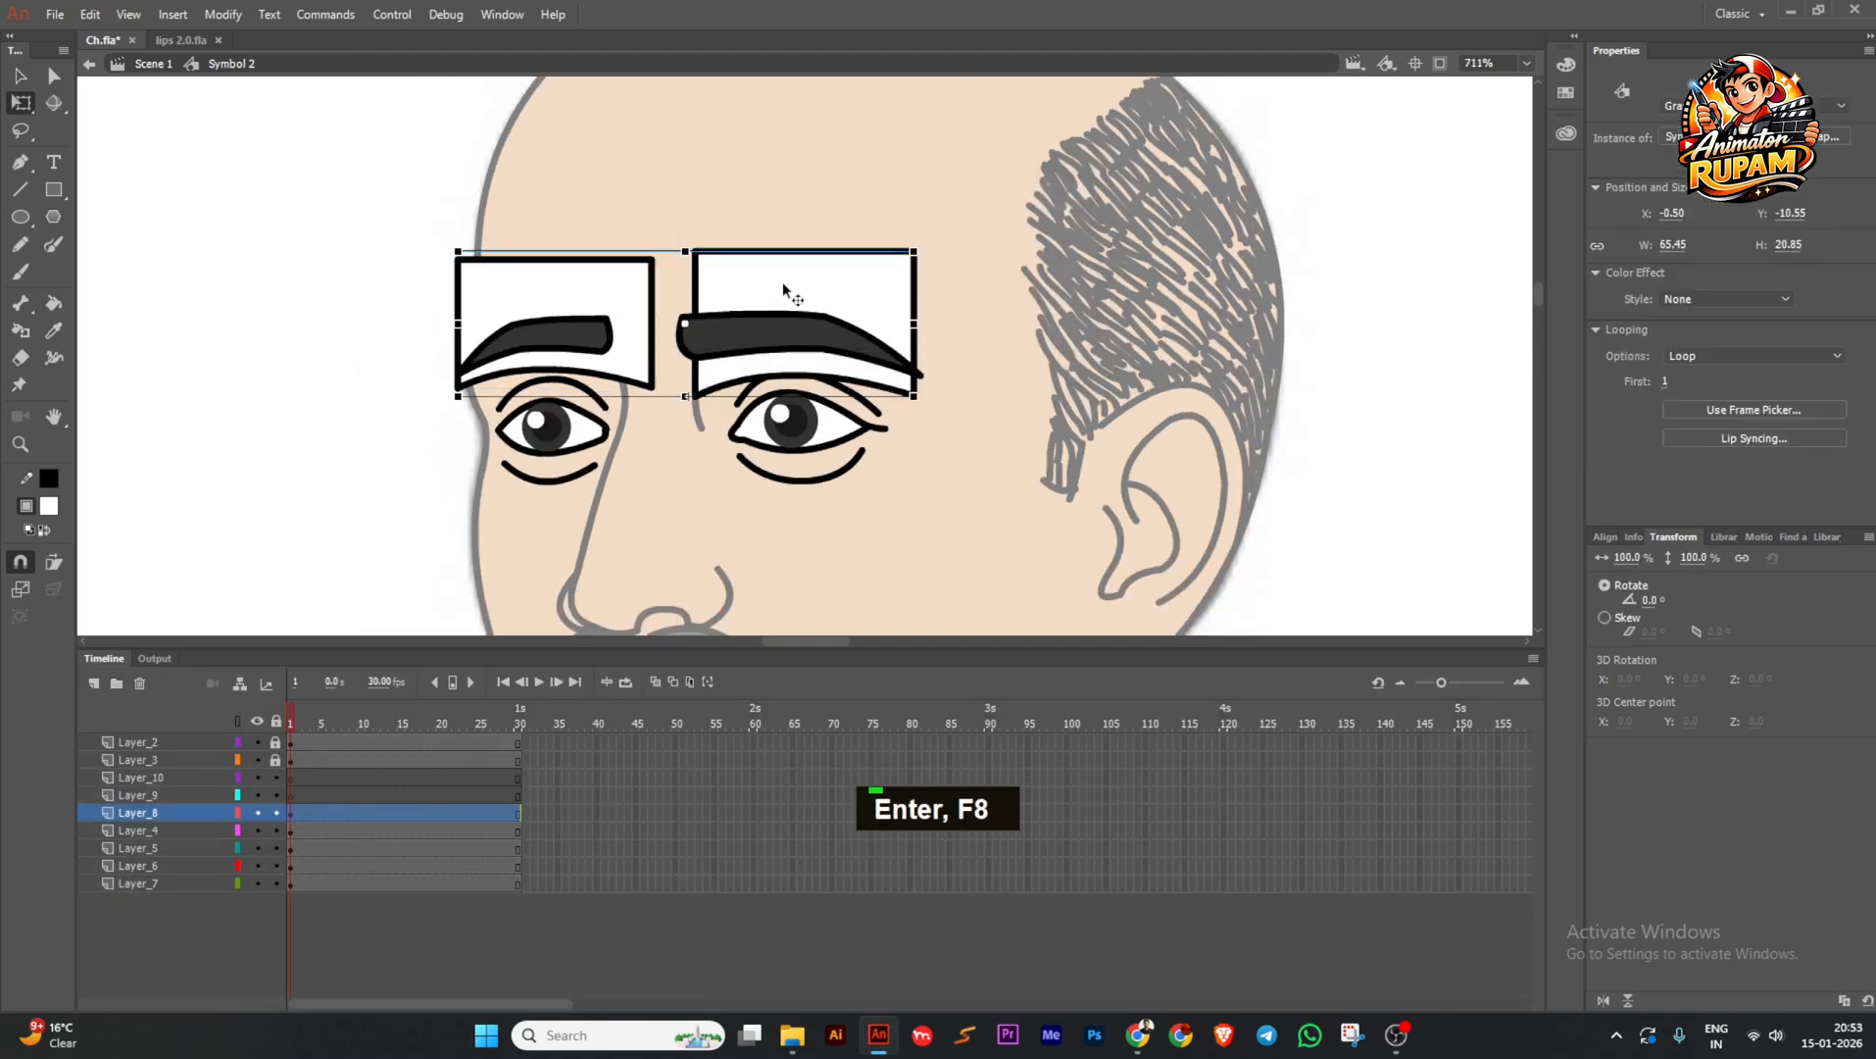
key("ctrl+s")
Extend every layer to frame 60 and add two eyelid keyframes on Layer_8.
left_click_drag(757, 745, 753, 882)
key("F5")
left_click(416, 724)
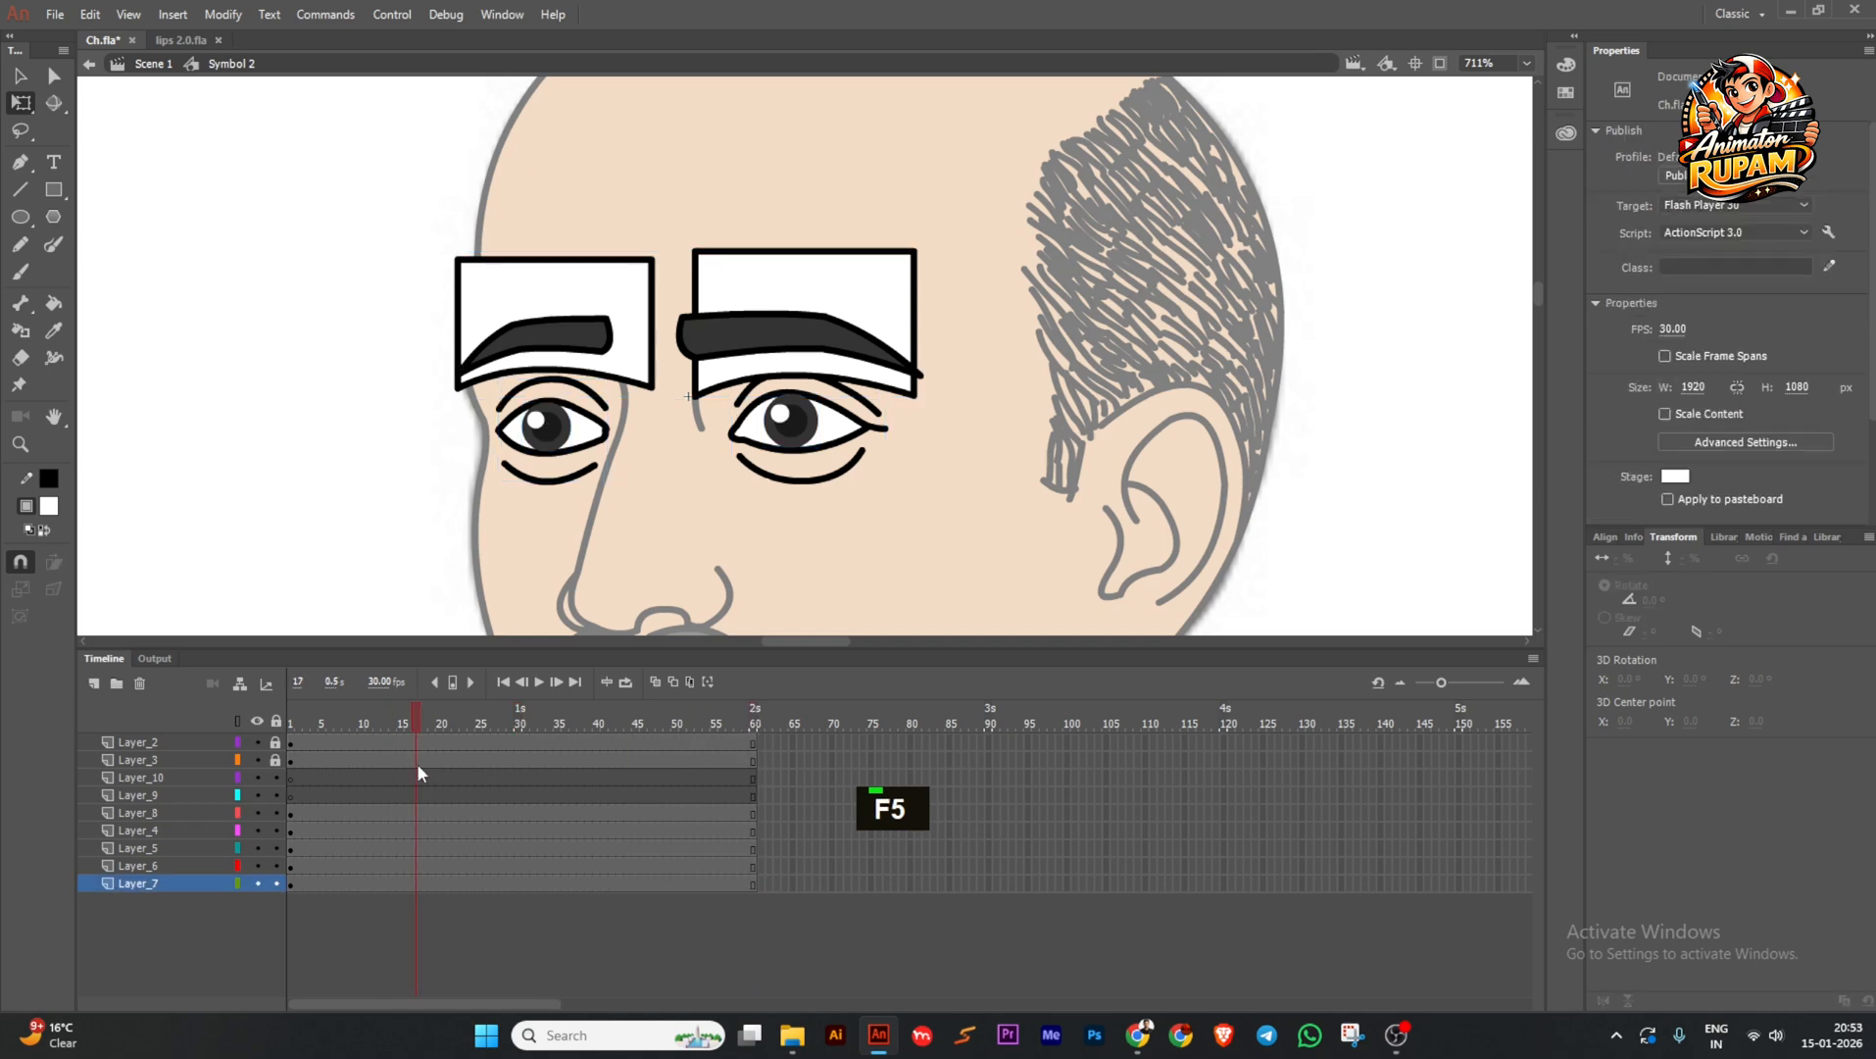
left_click(415, 813)
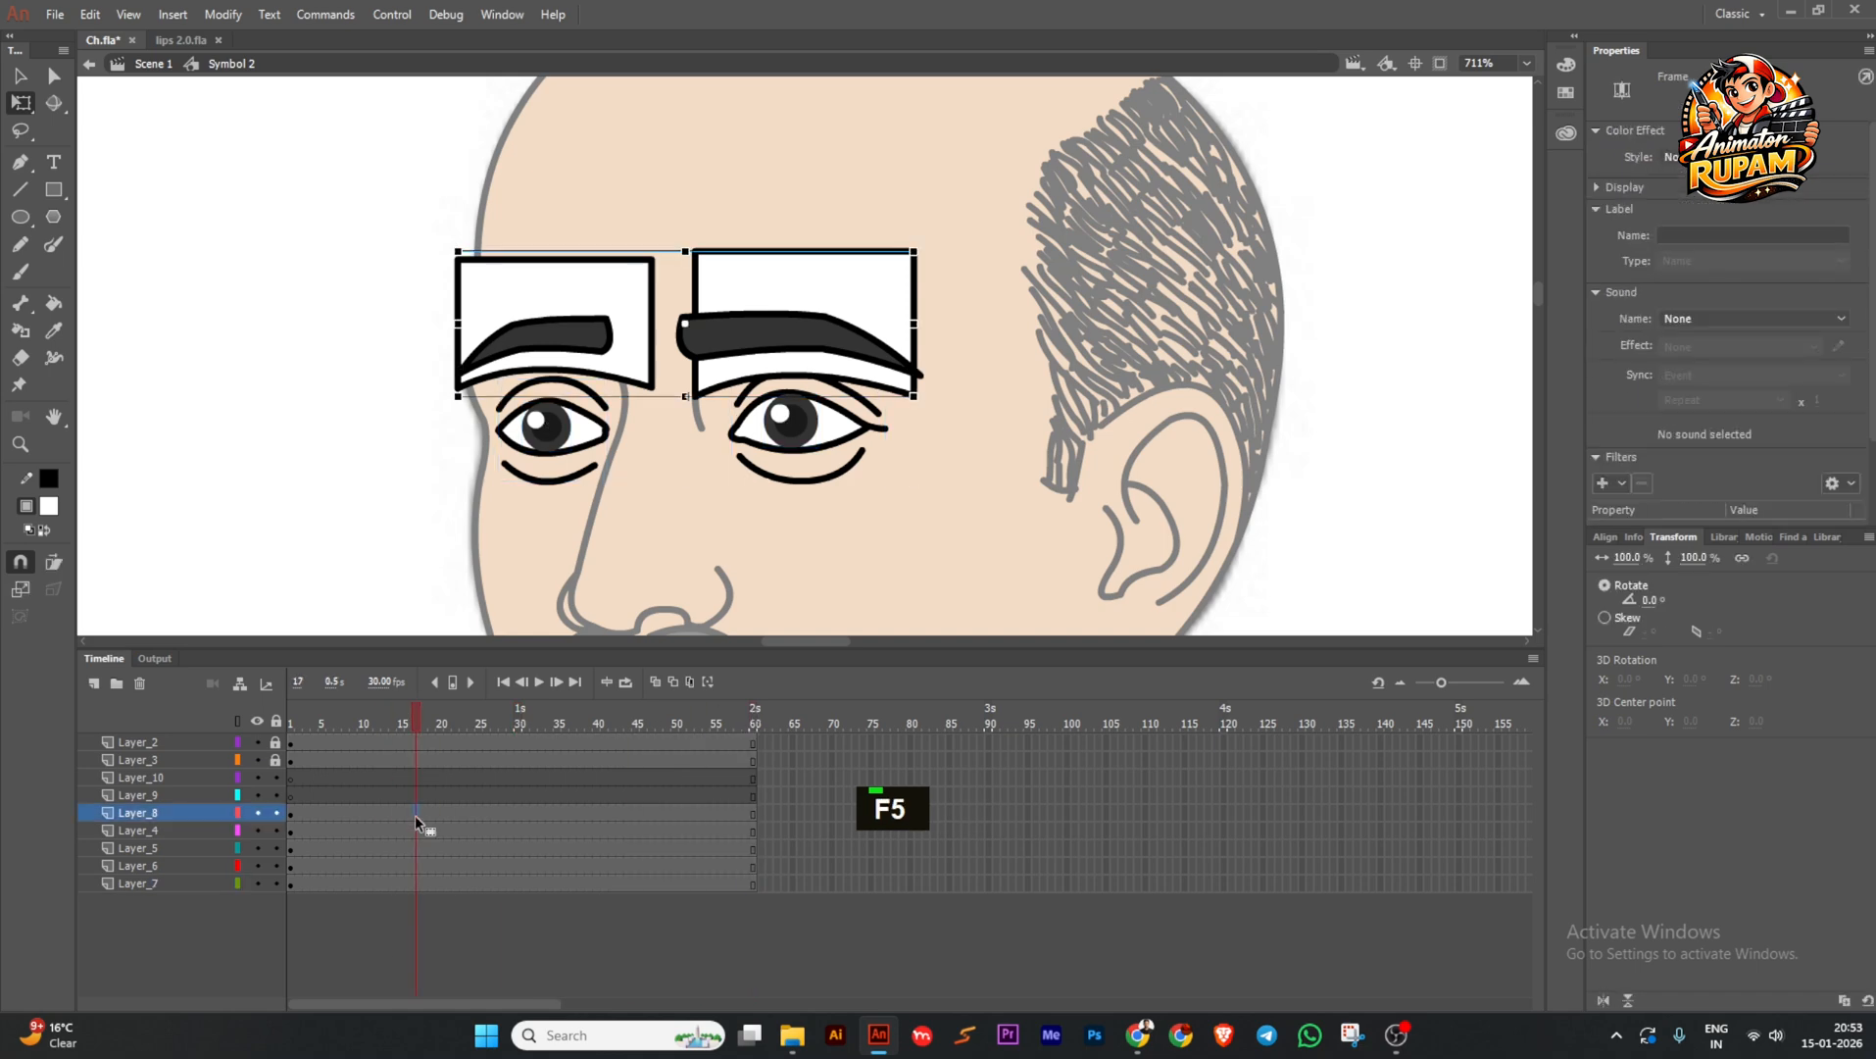
left_click(505, 813)
key("F6")
left_click(600, 813)
key("F6")
Move the eyelids straight down over the eyes at frame 29 and add classic tweens between the keyframes.
left_click(507, 733)
left_click(636, 301)
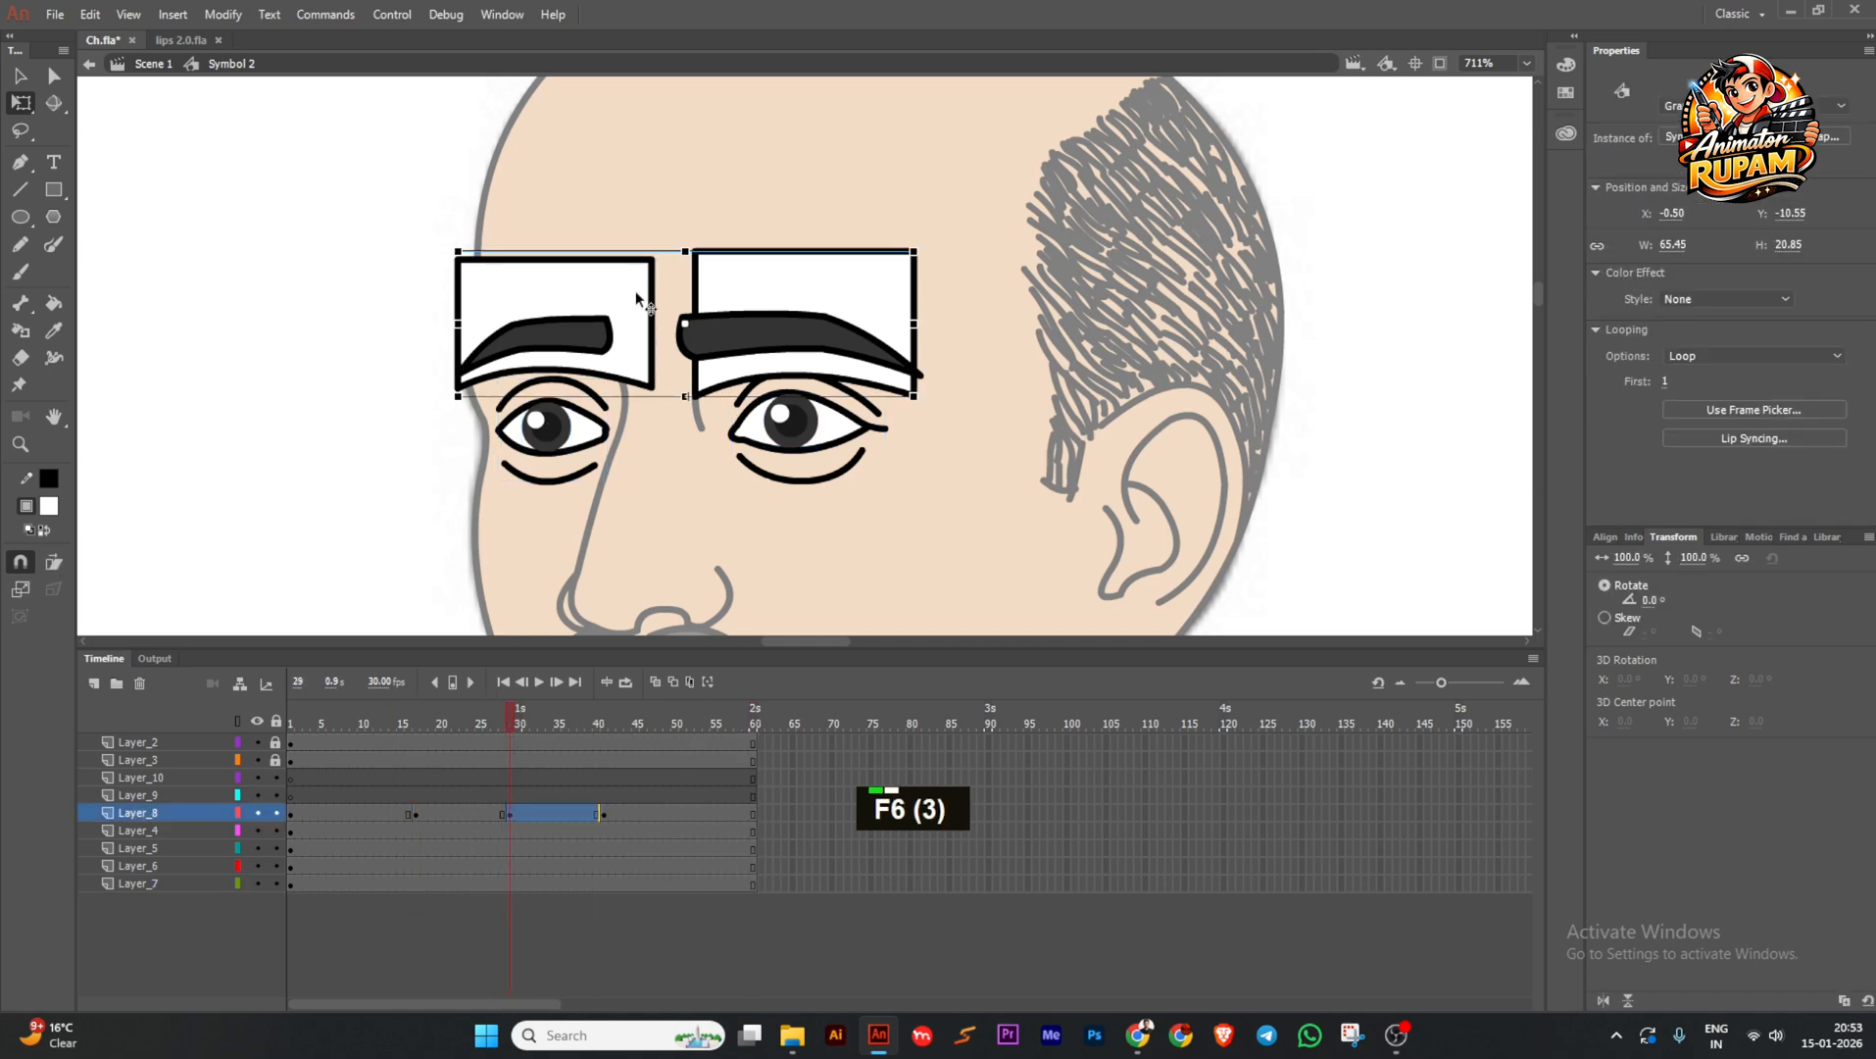
left_click_drag(636, 300, 636, 385)
left_click_drag(493, 813, 523, 814)
key("grave")
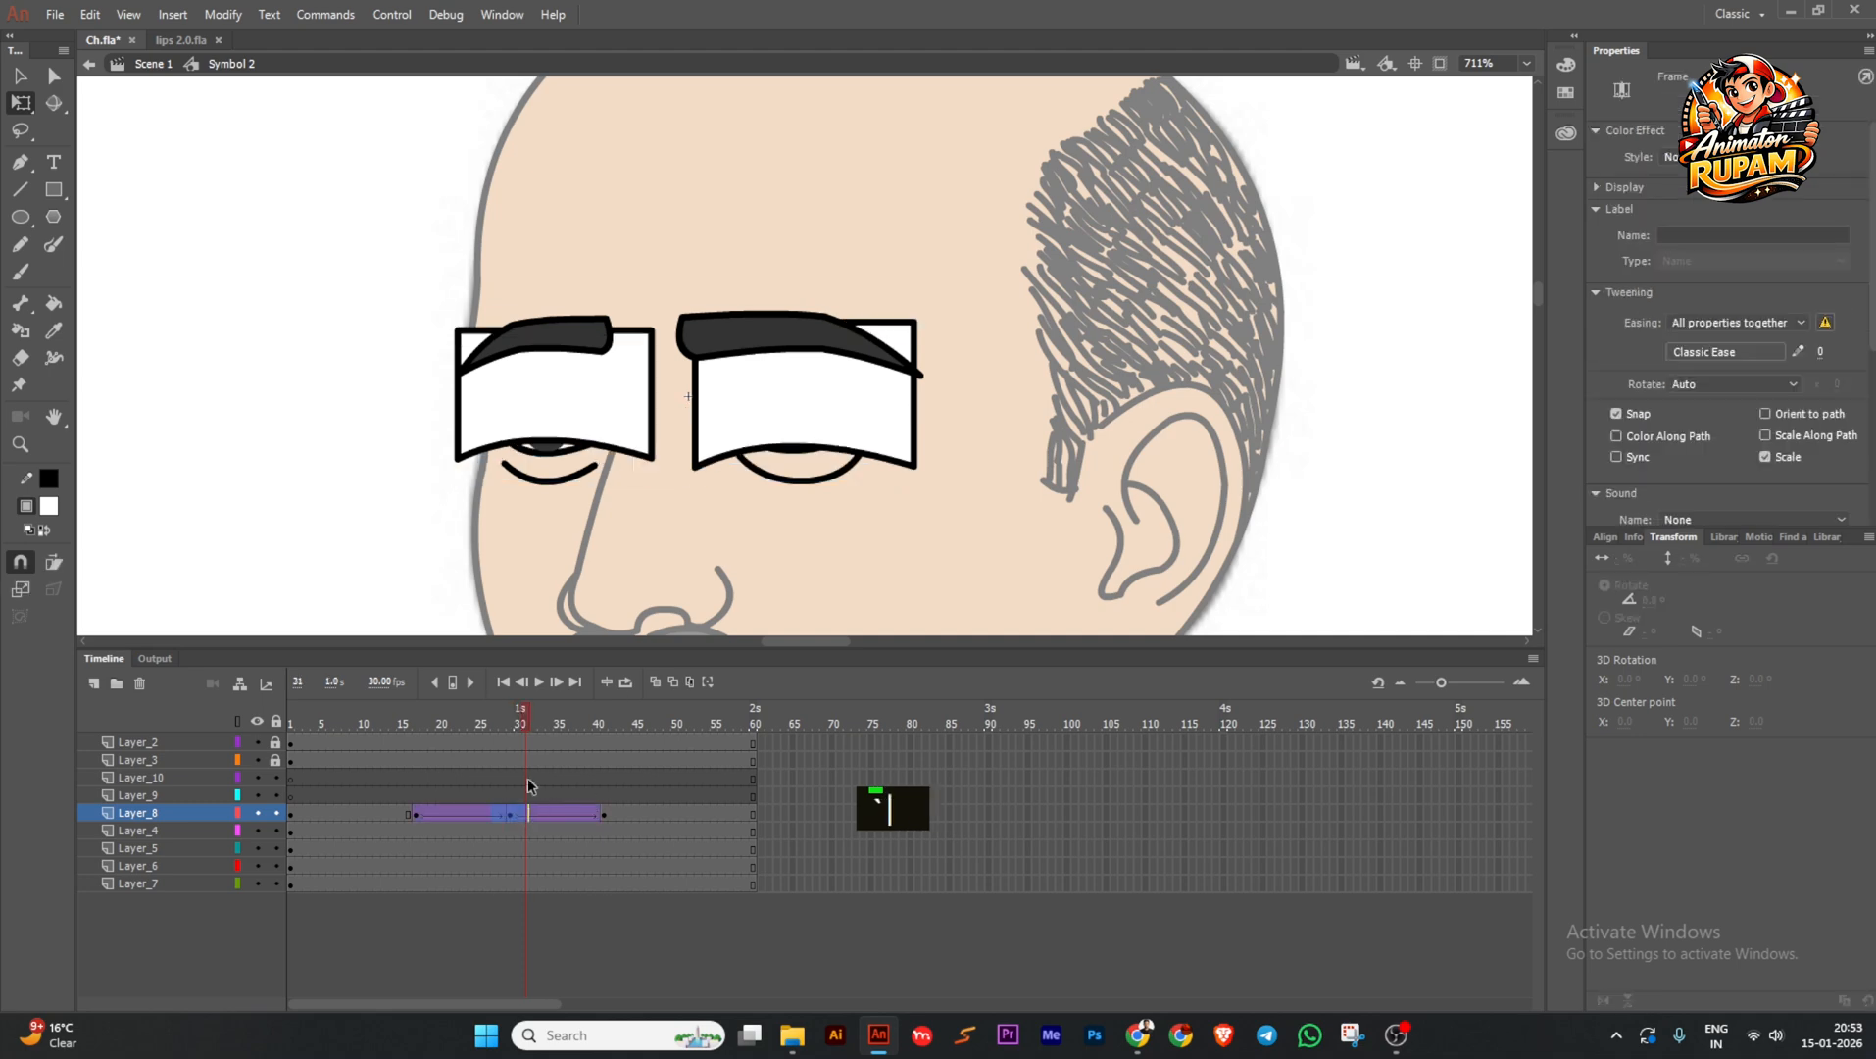
mouse_move(512, 730)
left_mouse_down()
mouse_move(422, 723)
mouse_move(509, 733)
left_mouse_up()
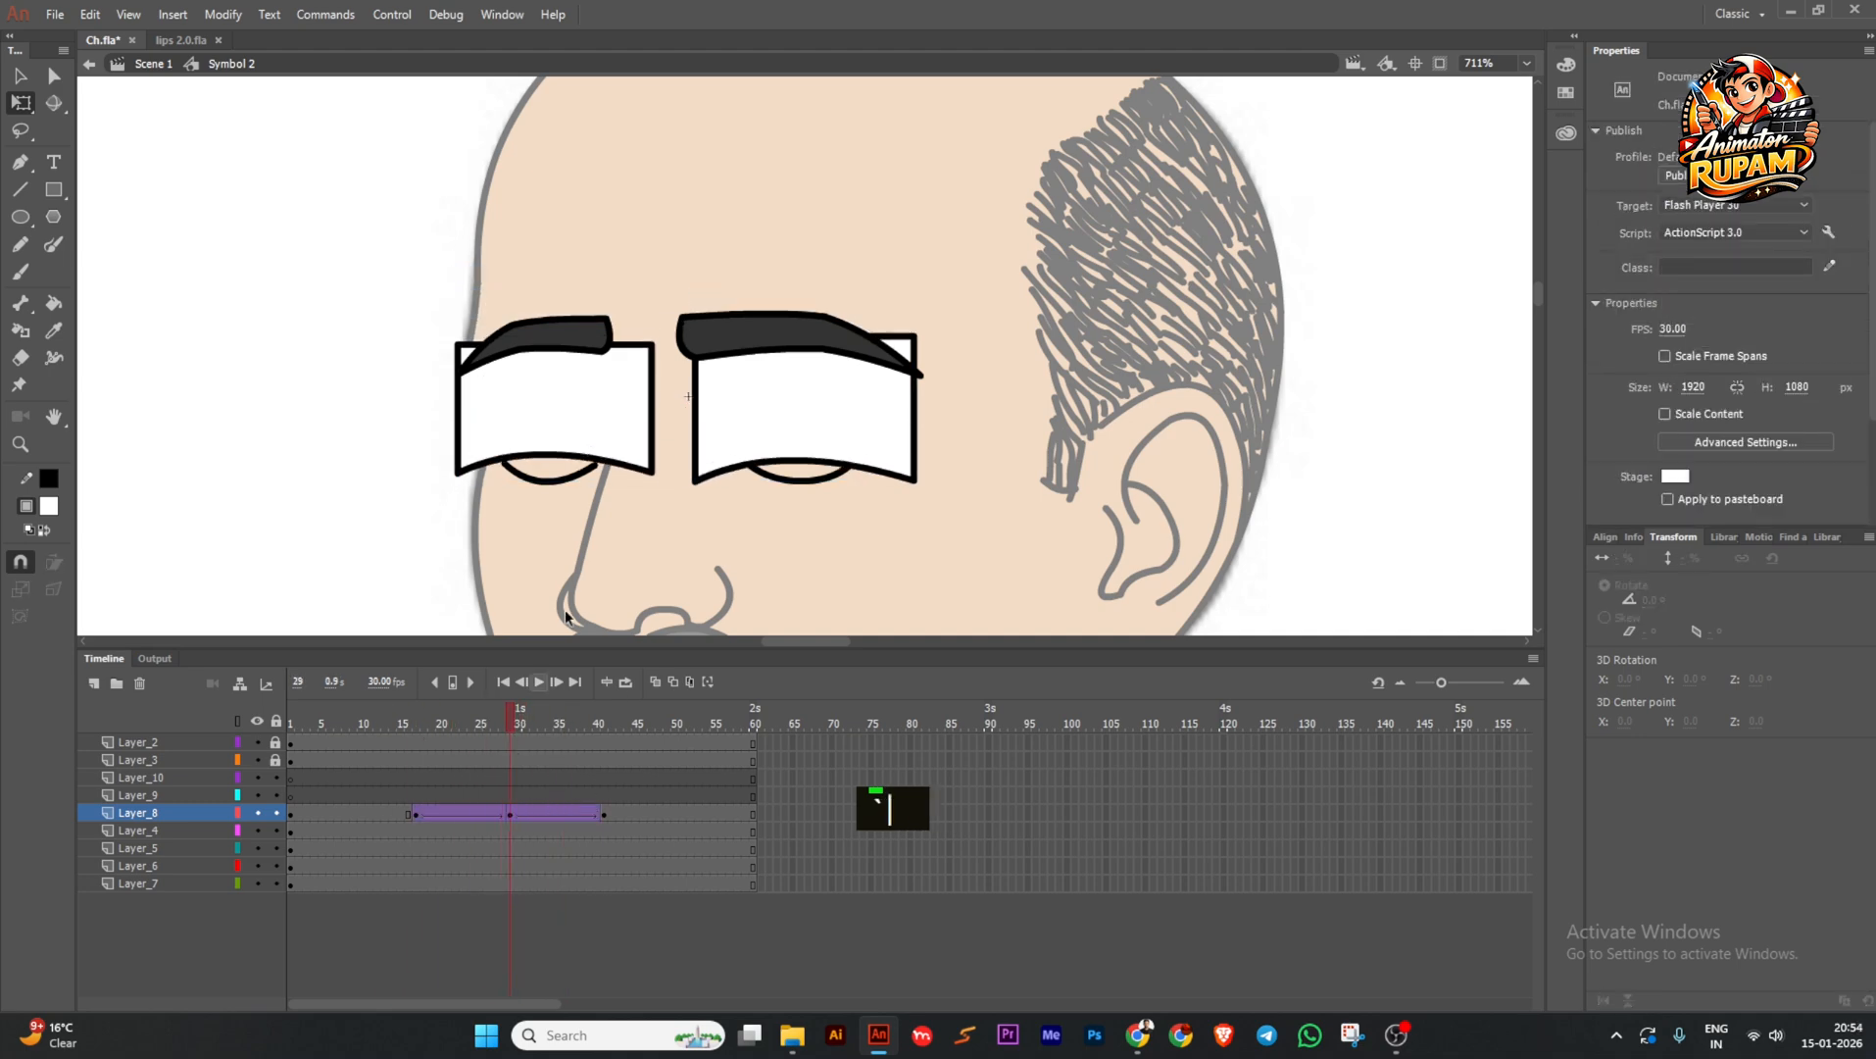
Give the closing motion a Quad ease-out and the reopening a Quad ease-in, then preview the blink.
left_click(481, 816)
left_click(1701, 355)
mouse_move(1342, 447)
double_click(1476, 384)
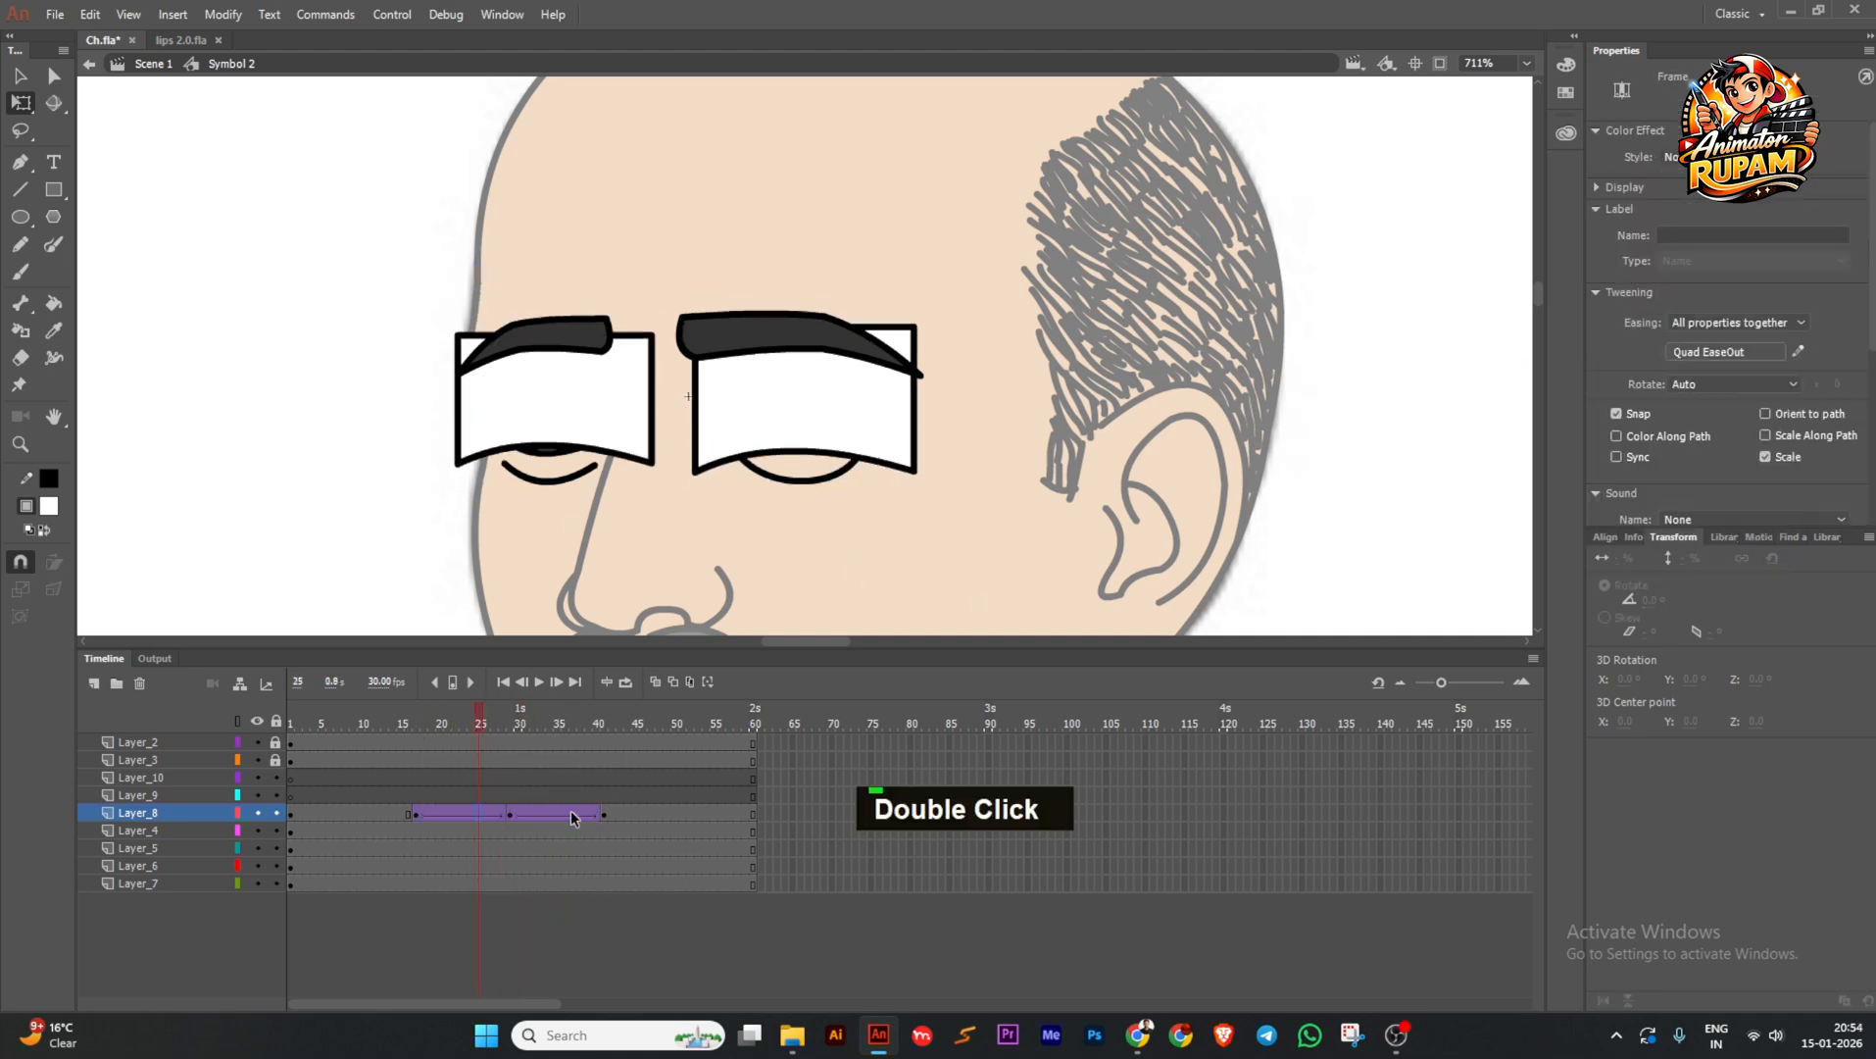
left_click(575, 816)
left_click(1700, 356)
double_click(1472, 384)
left_click_drag(574, 742, 424, 737)
Sample the face's skin colour and fill both eyelids with it.
double_click(334, 466)
key("i")
left_click(694, 518)
double_click(644, 376, "ctrl")
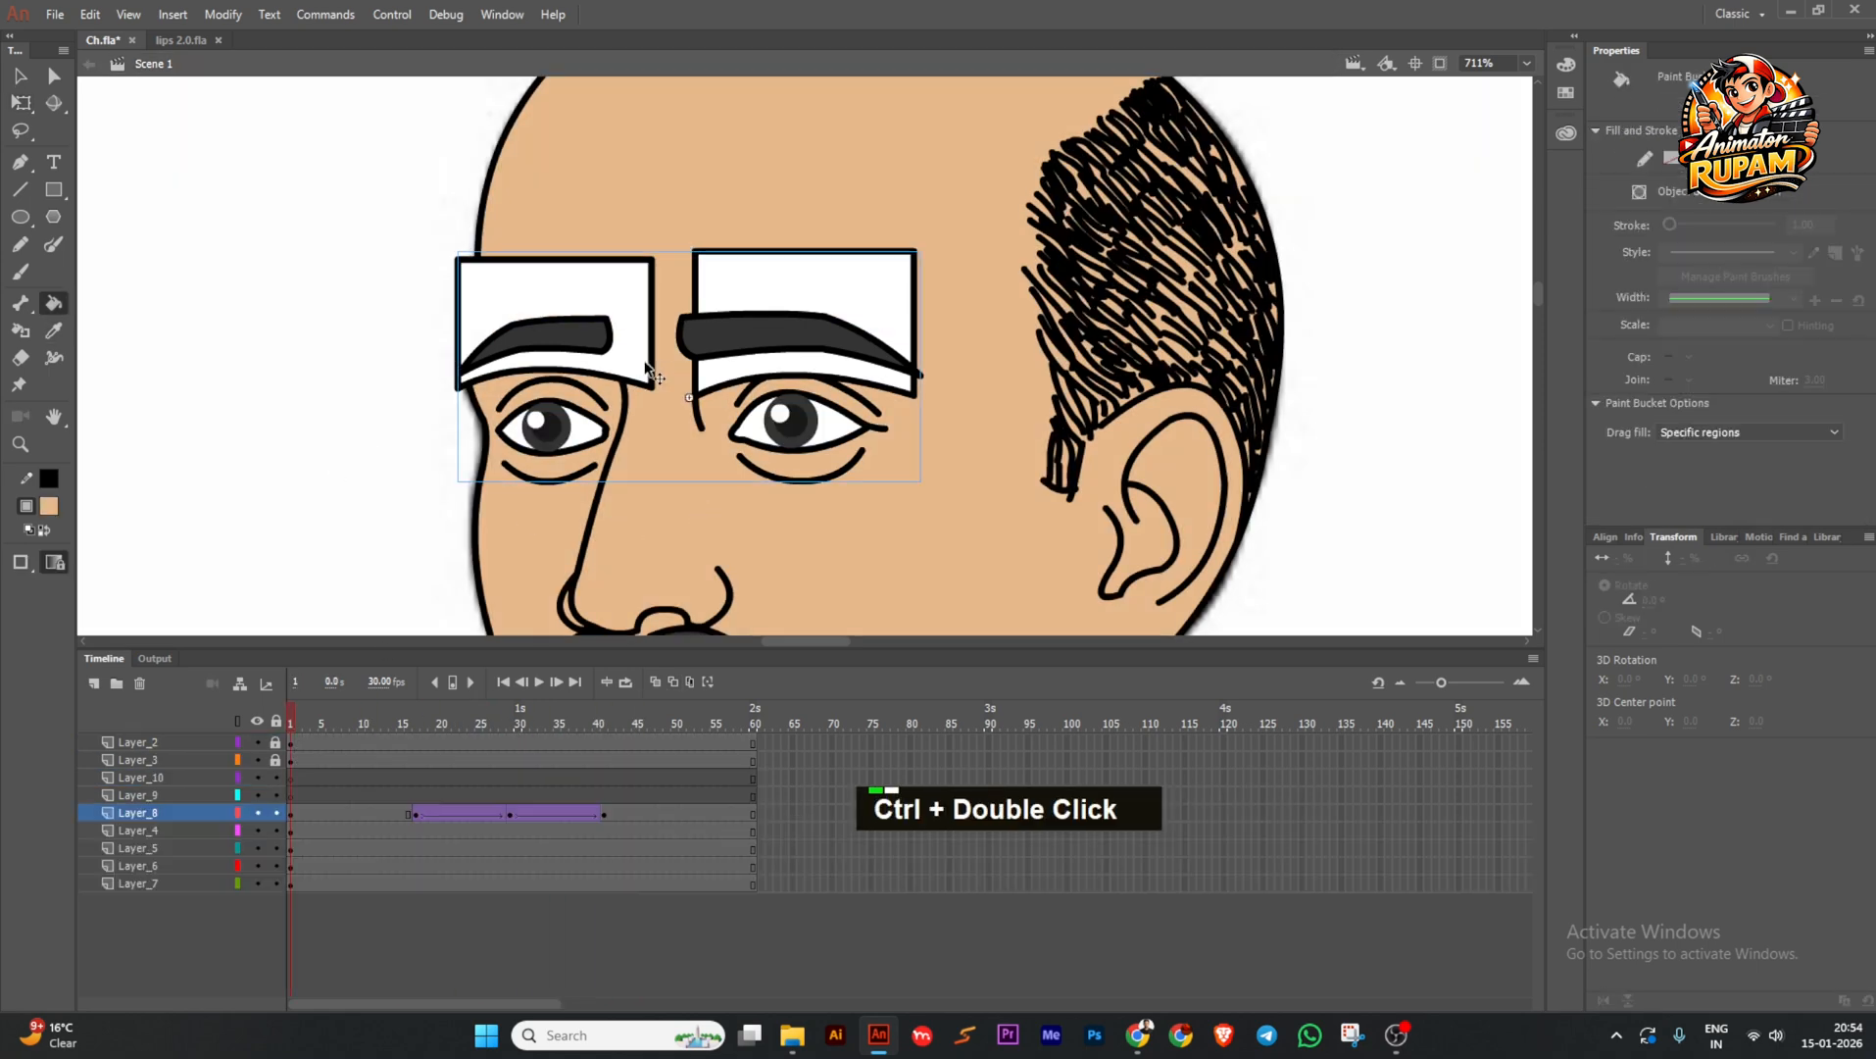
double_click(635, 370, "ctrl")
left_click(625, 350)
left_click(769, 347)
Darken the eyelid fill in the Color Picker and return to the main scene.
left_click(50, 509)
left_click(397, 529)
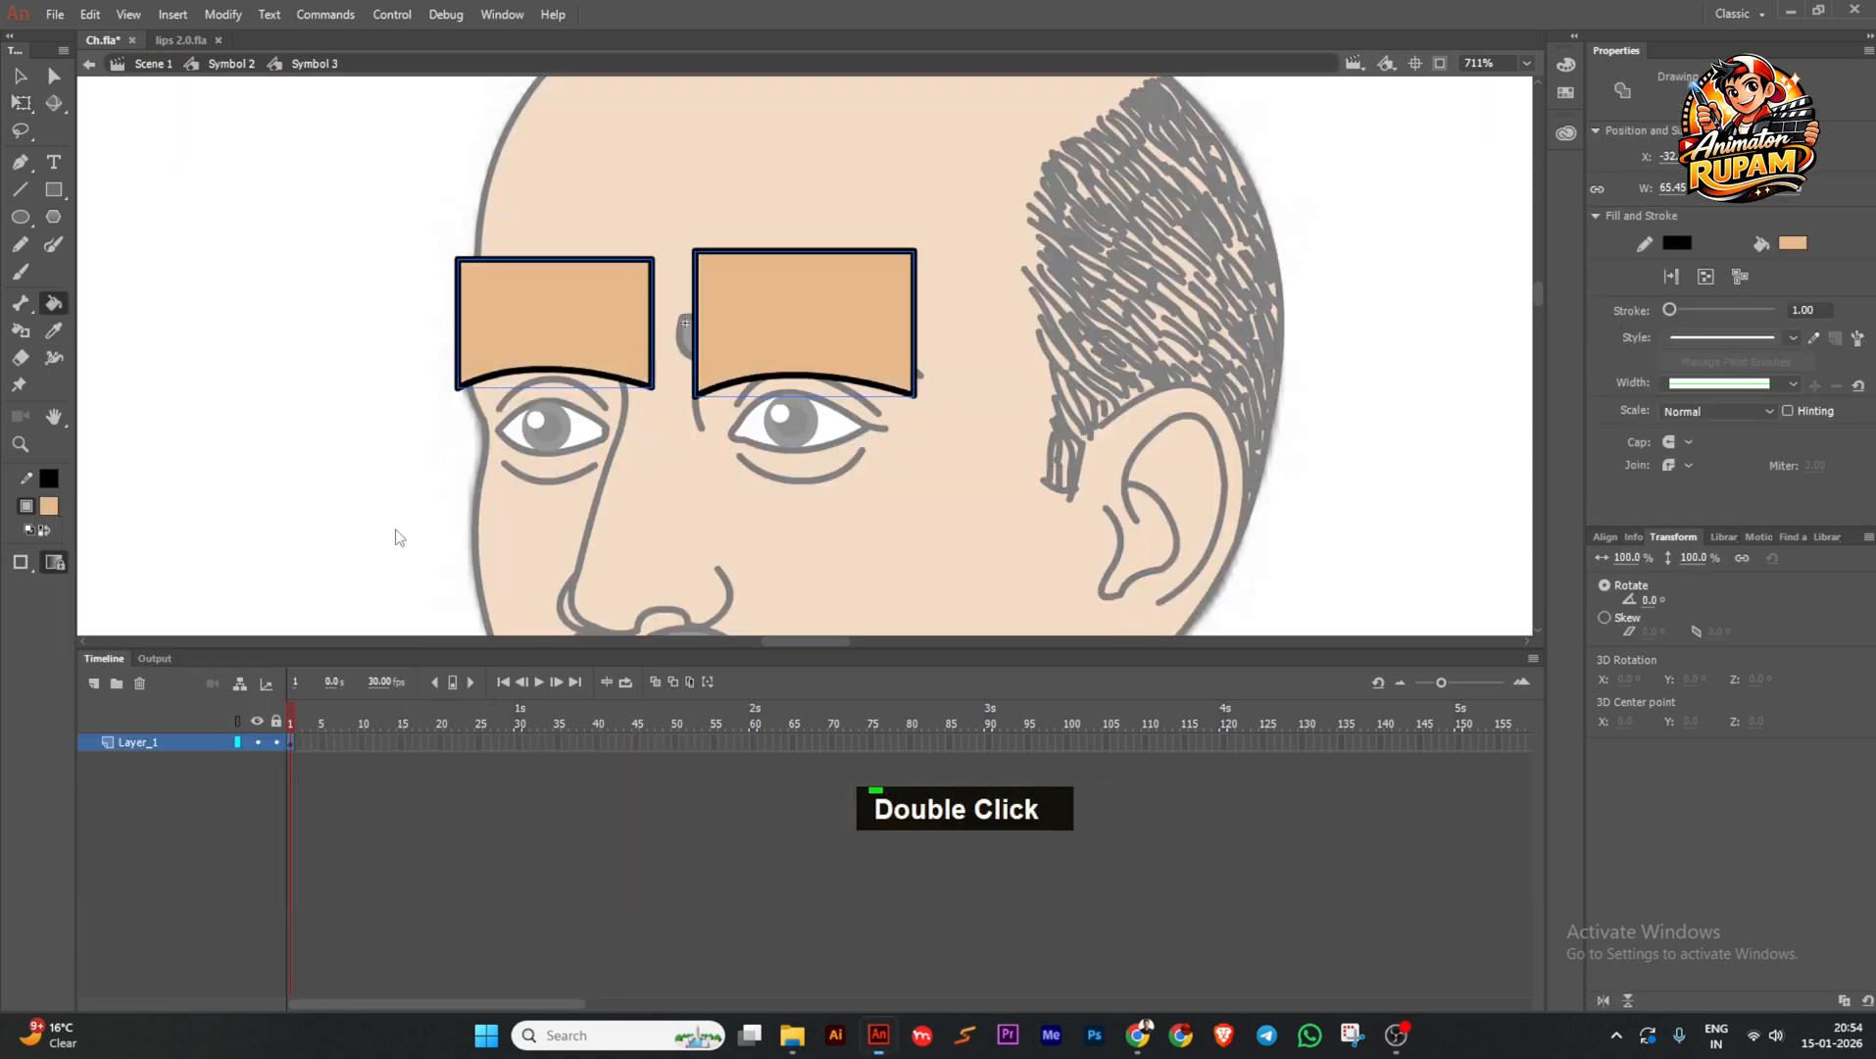
left_click(990, 425)
left_click(1130, 391)
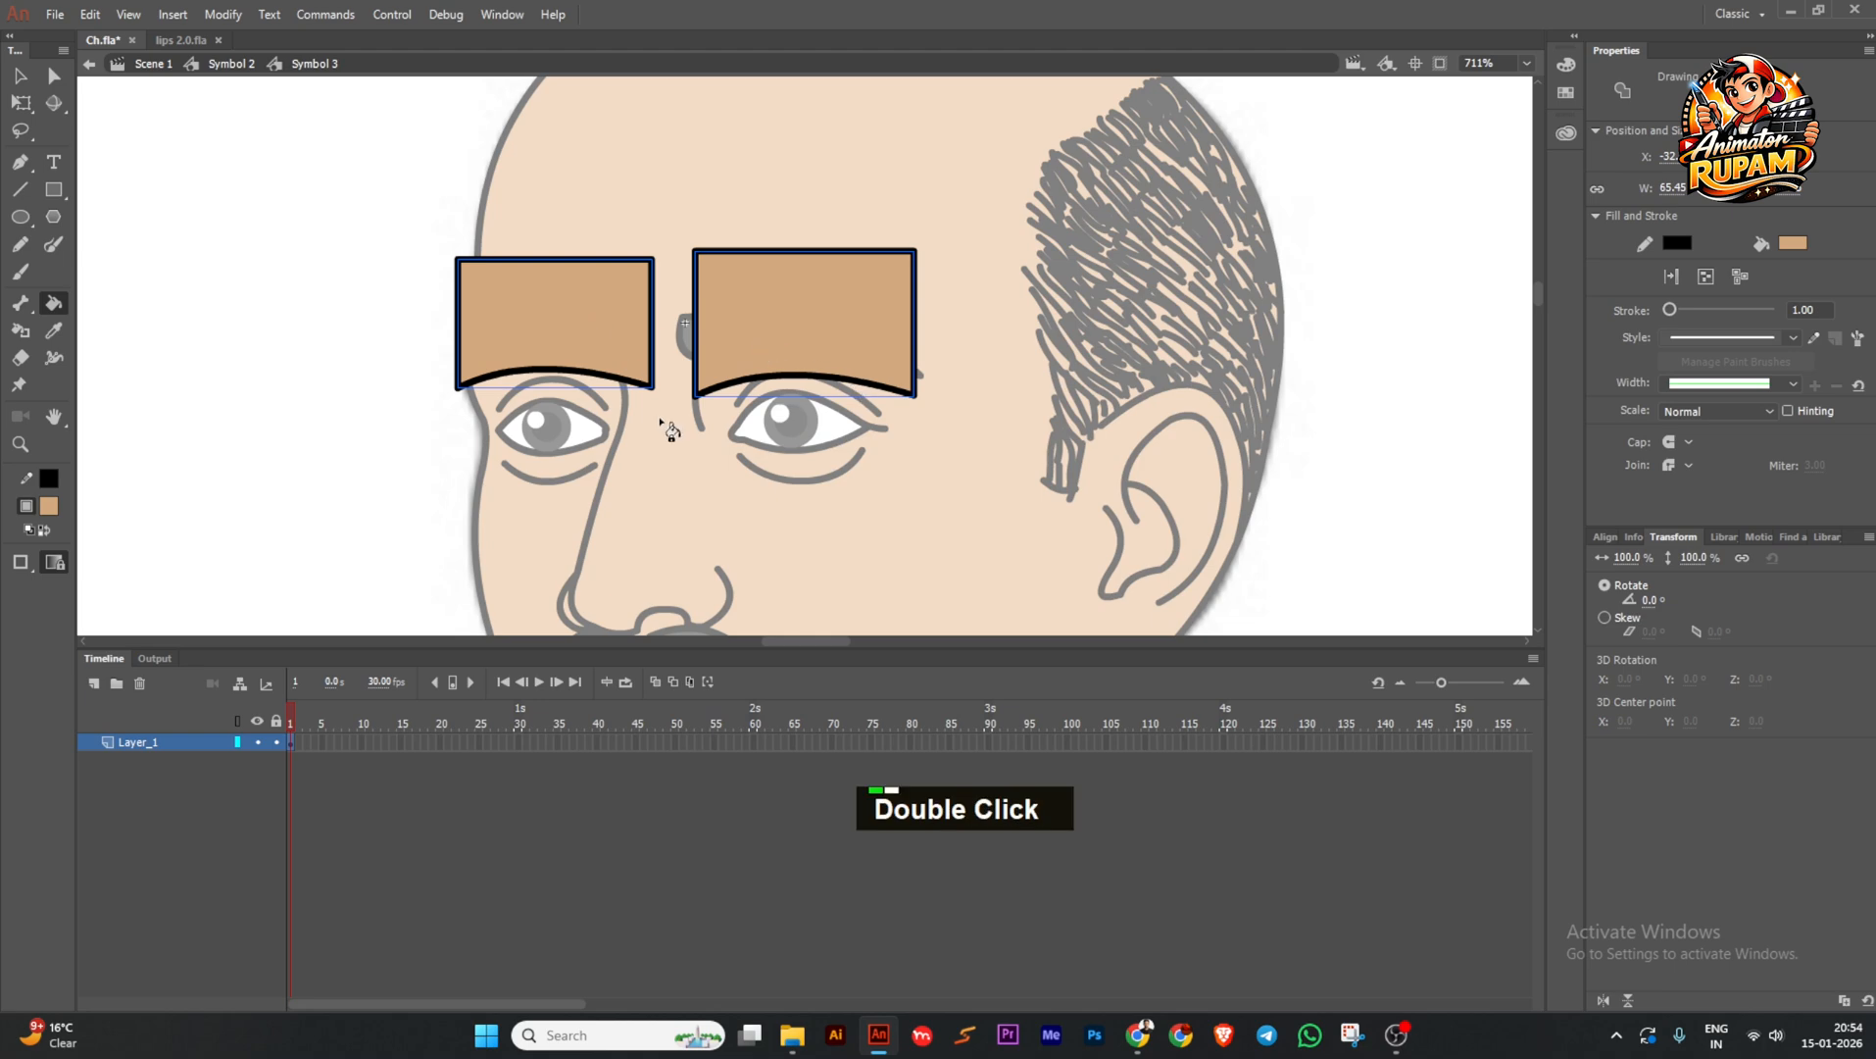
double_click(304, 358, "ctrl")
double_click(379, 426, "ctrl")
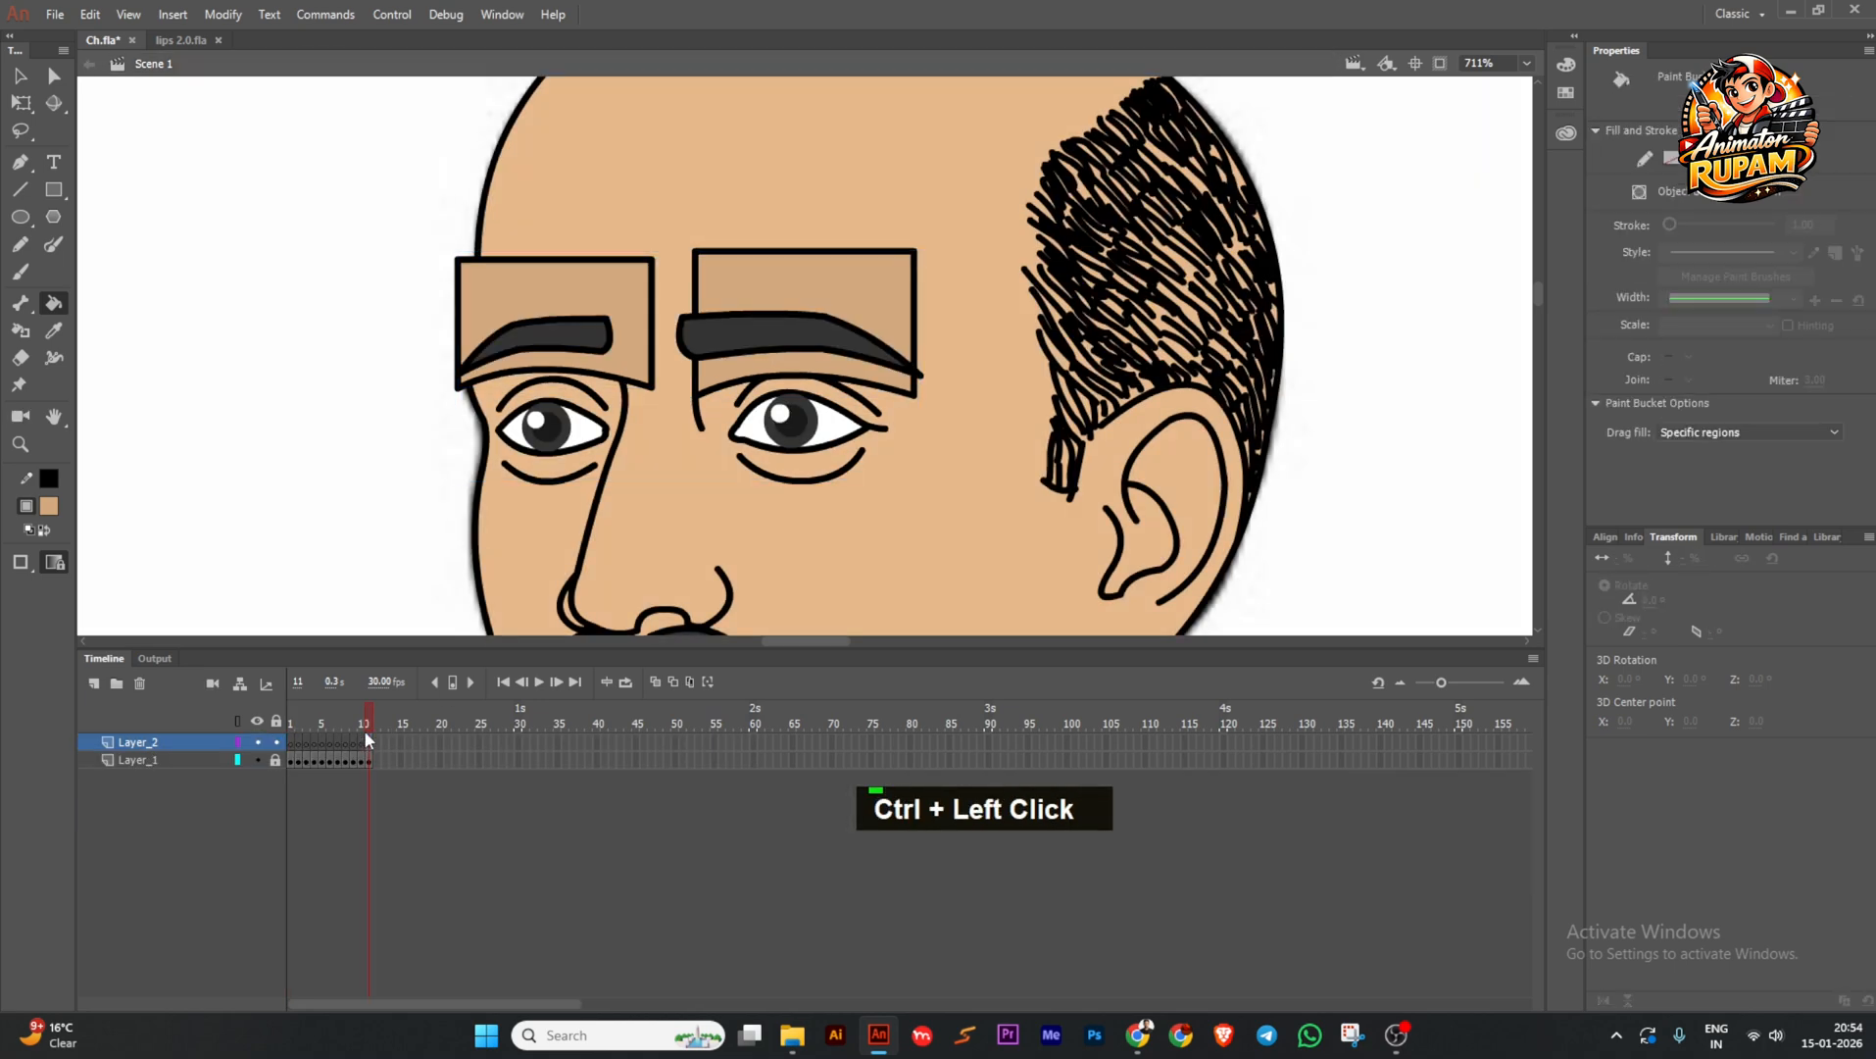
double_click(599, 367, "ctrl")
left_click(624, 369, "ctrl")
double_click(389, 404, "ctrl")
Enter the head drawing and set the Paint Brush stroke to bright green.
scroll(776, 420, "down", 3, "ctrl")
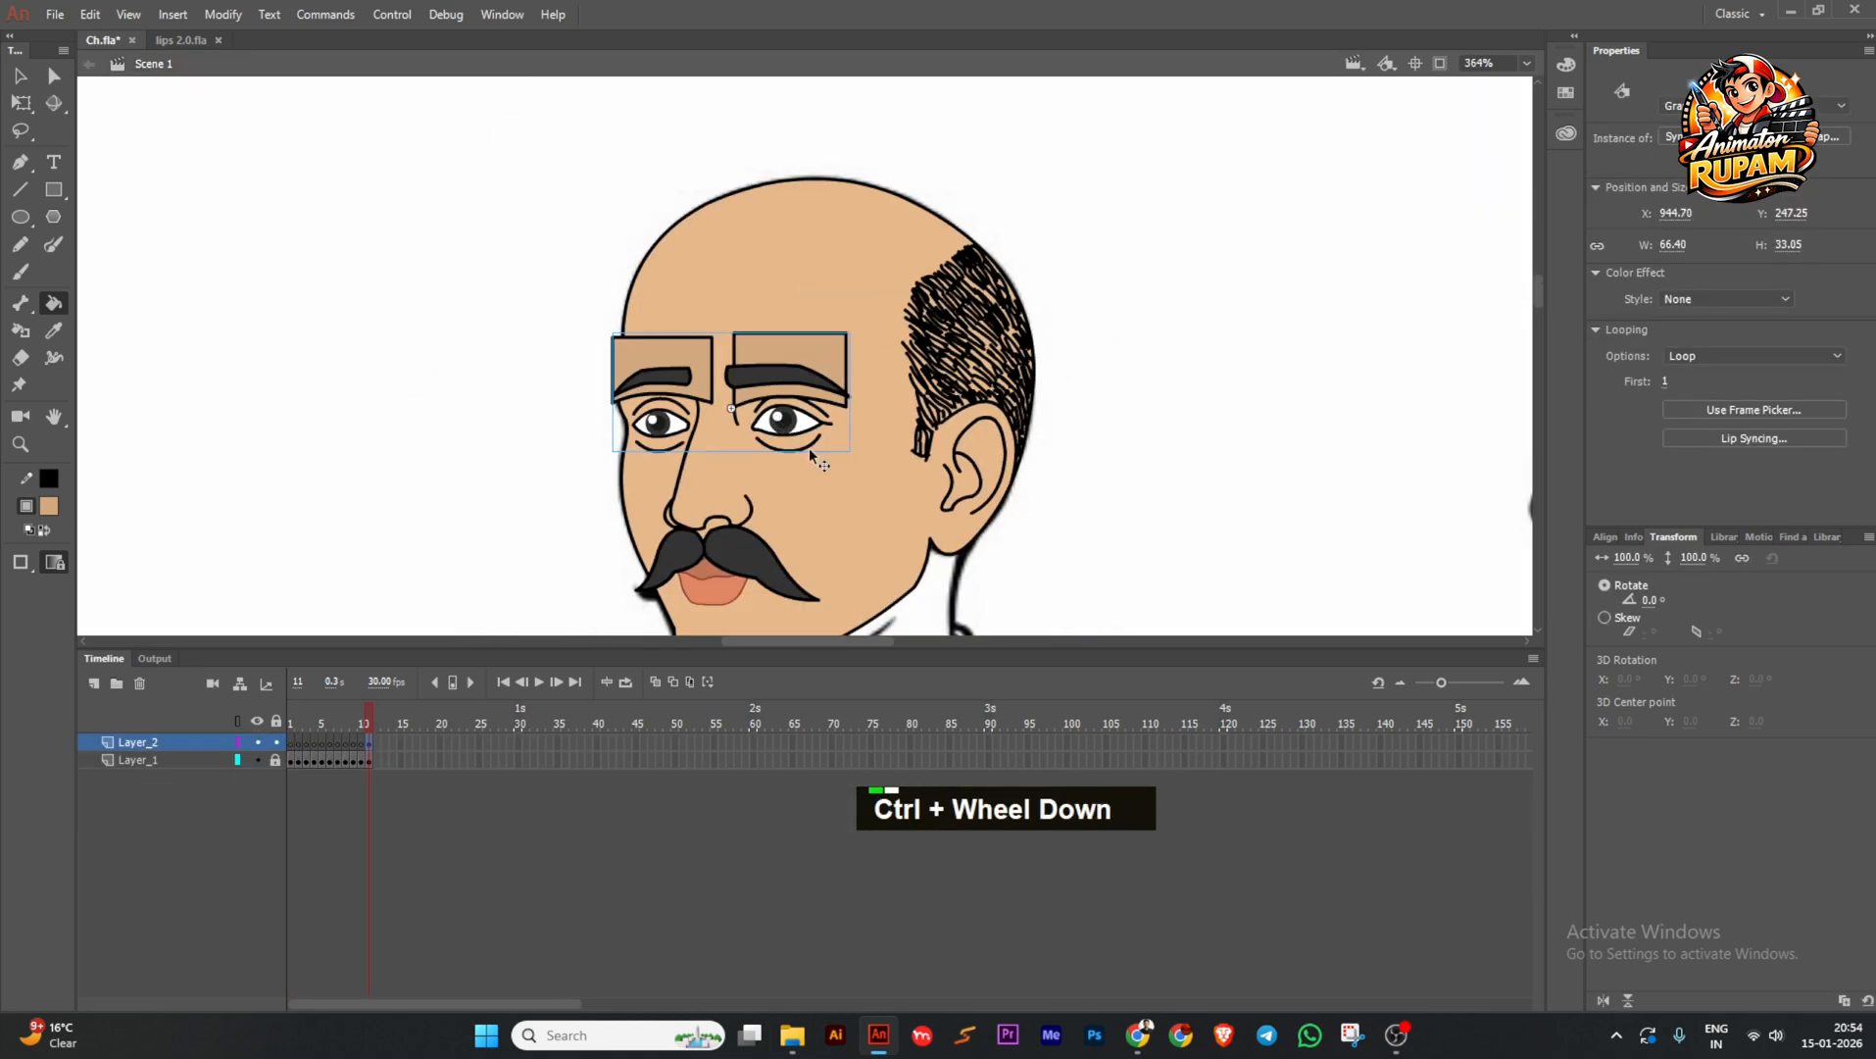
double_click(854, 479, "ctrl")
left_click_drag(1009, 519, 899, 486)
scroll(899, 486, "down", 1, "ctrl")
left_click(53, 245)
left_click(49, 478)
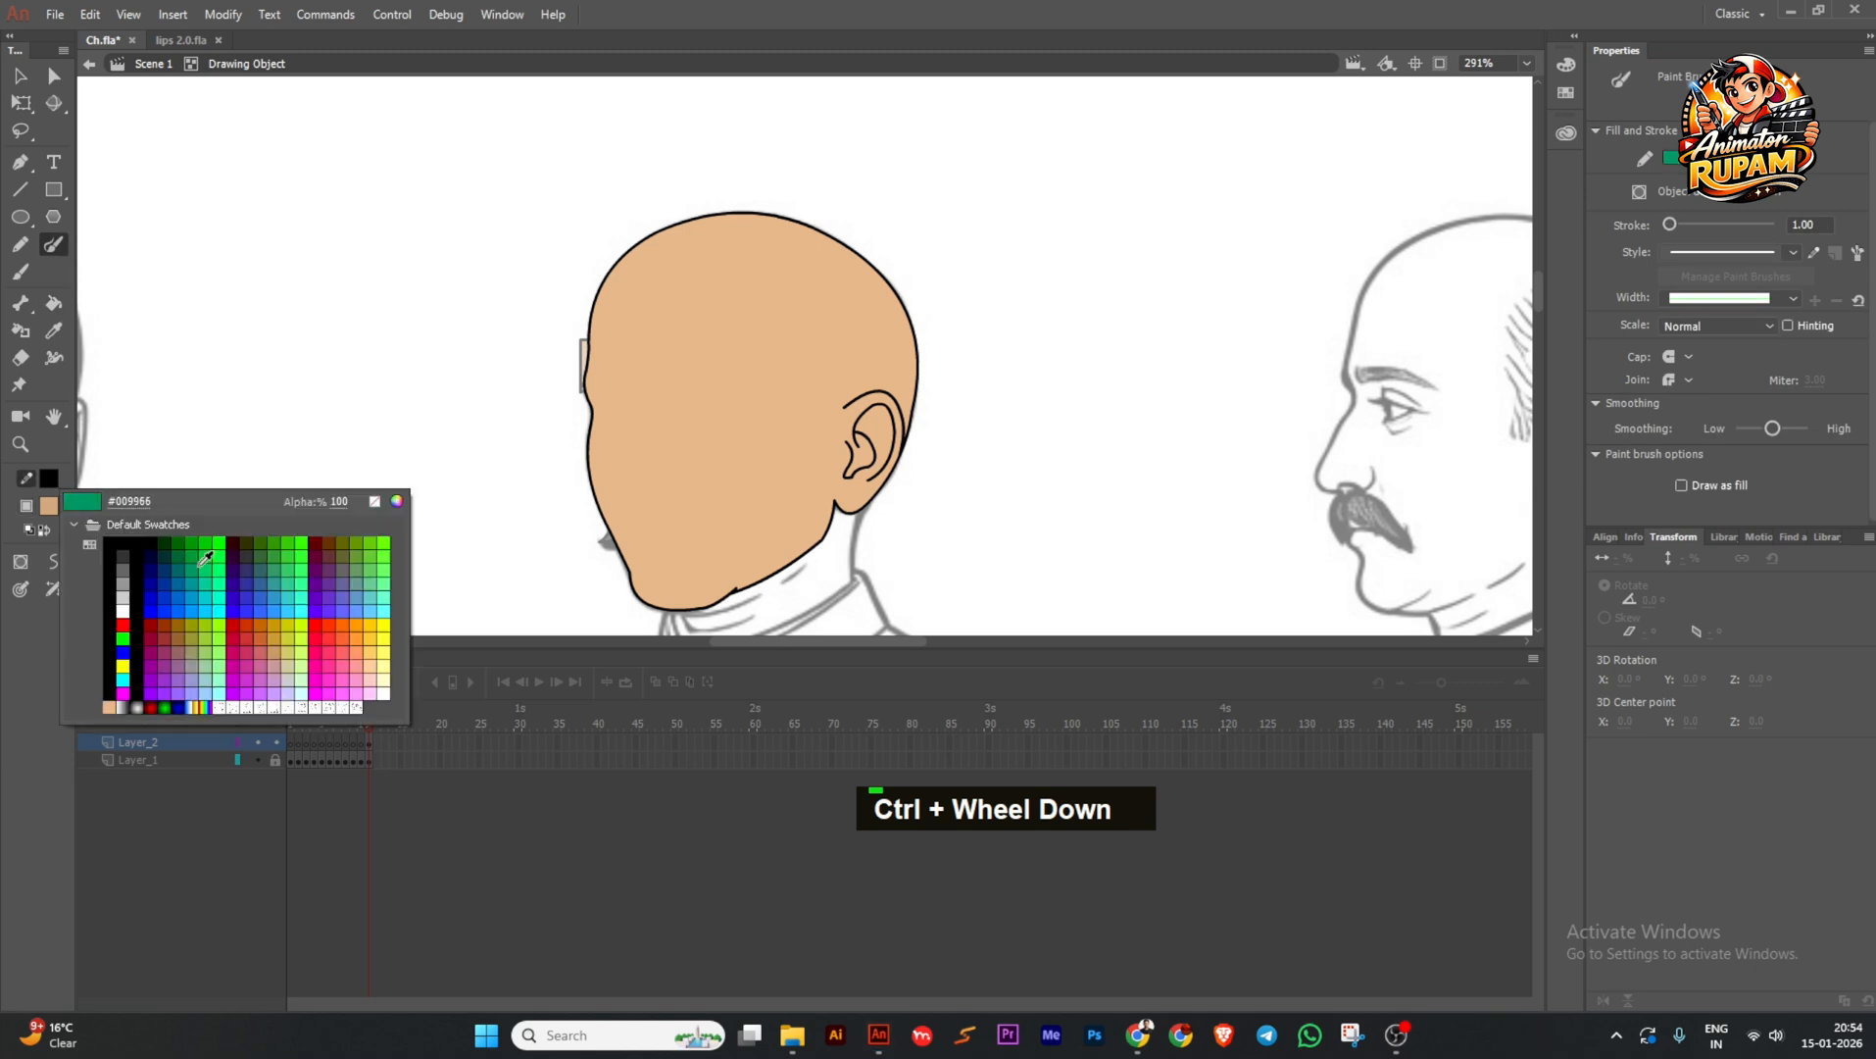
double_click(204, 558)
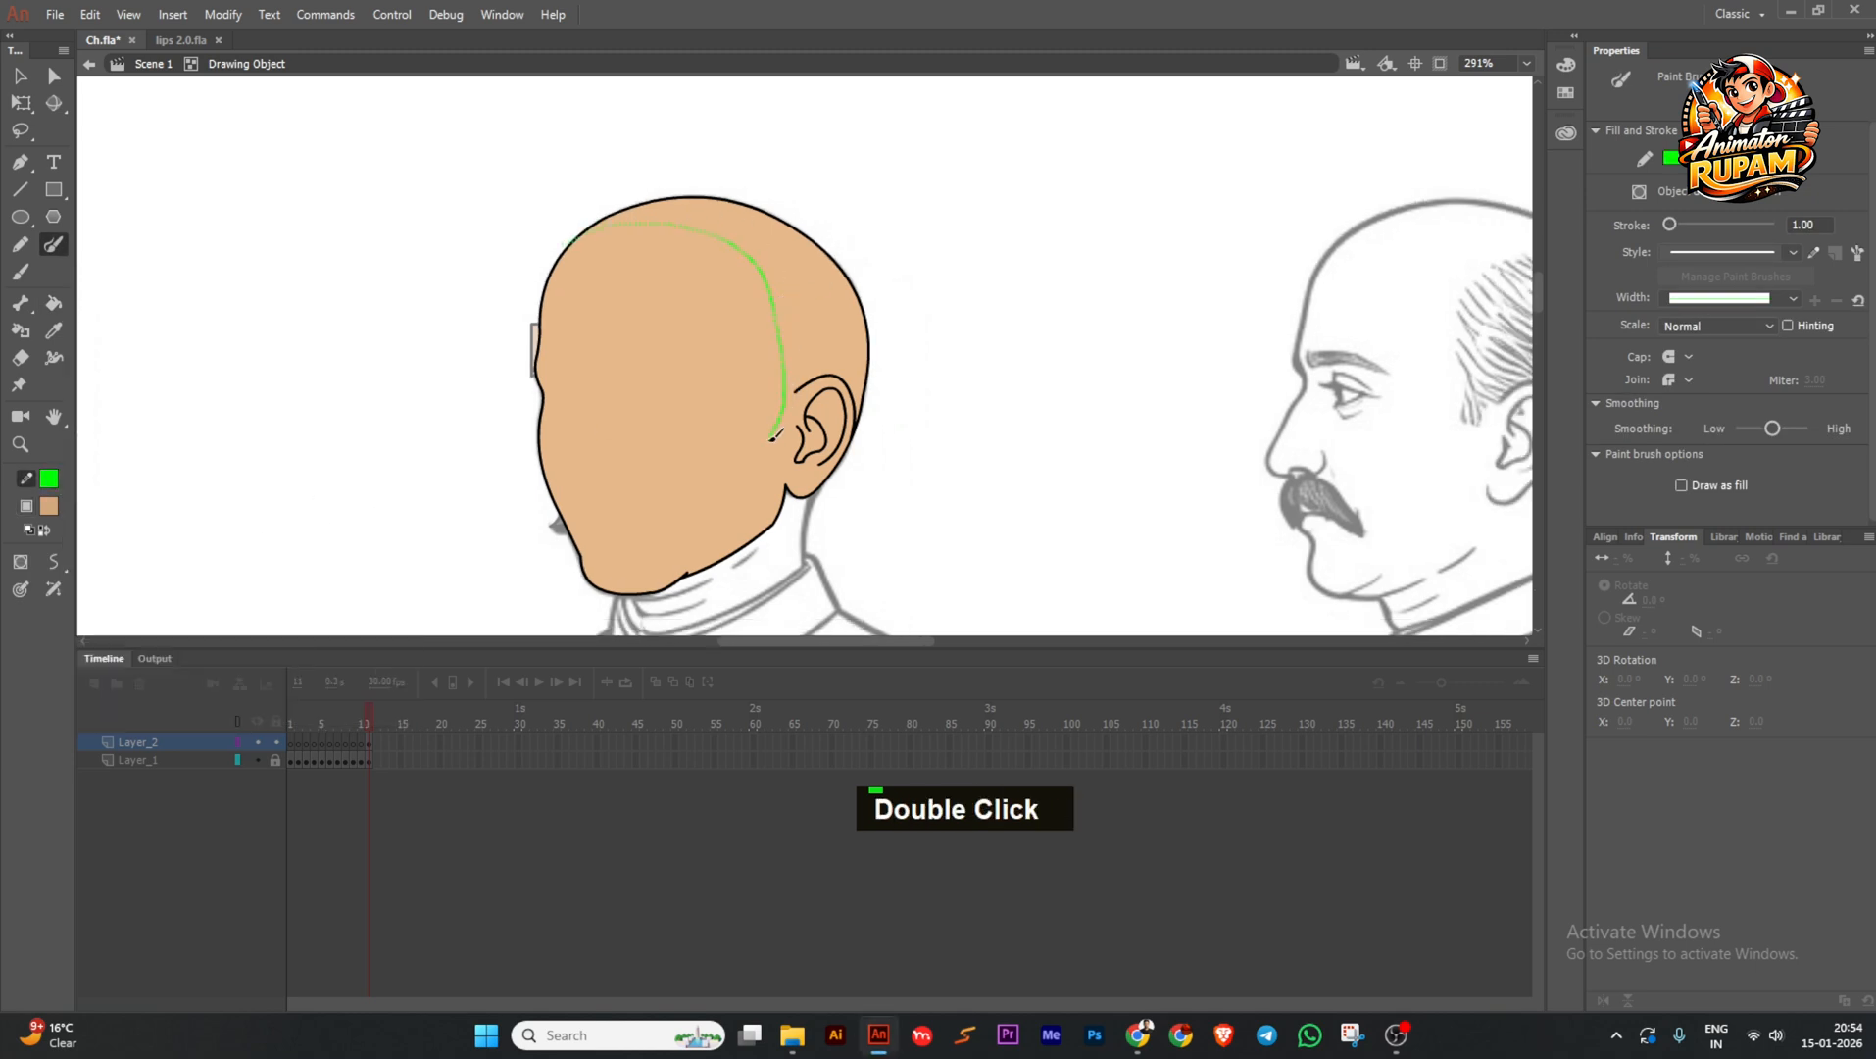
Reshape the green guide curve into a smooth jaw line.
double_click(511, 555, "ctrl")
double_click(720, 489, "ctrl")
scroll(667, 557, "up", 2, "ctrl")
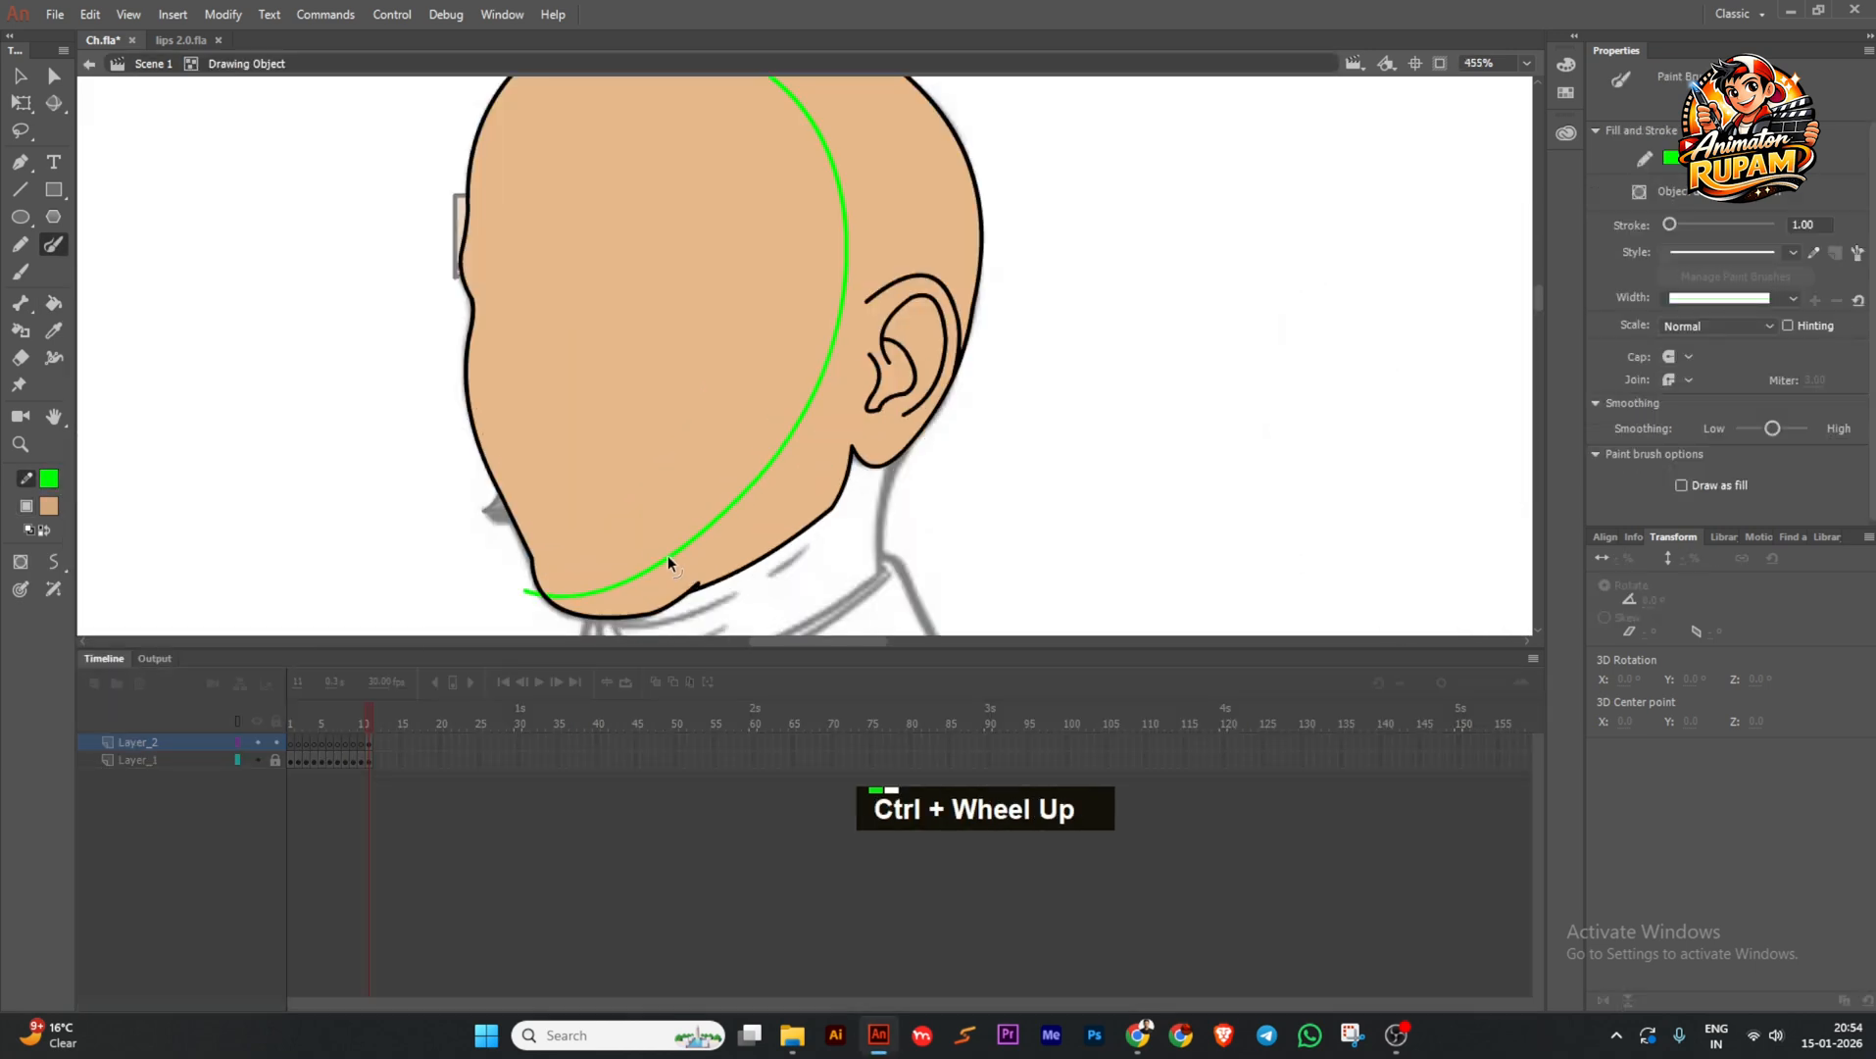
mouse_move(668, 557)
left_mouse_down("ctrl")
mouse_move(653, 577)
mouse_move(710, 535)
left_mouse_up("ctrl")
mouse_move(783, 448)
left_mouse_down("ctrl+alt")
mouse_move(822, 412)
mouse_move(764, 477)
left_mouse_up("ctrl+alt")
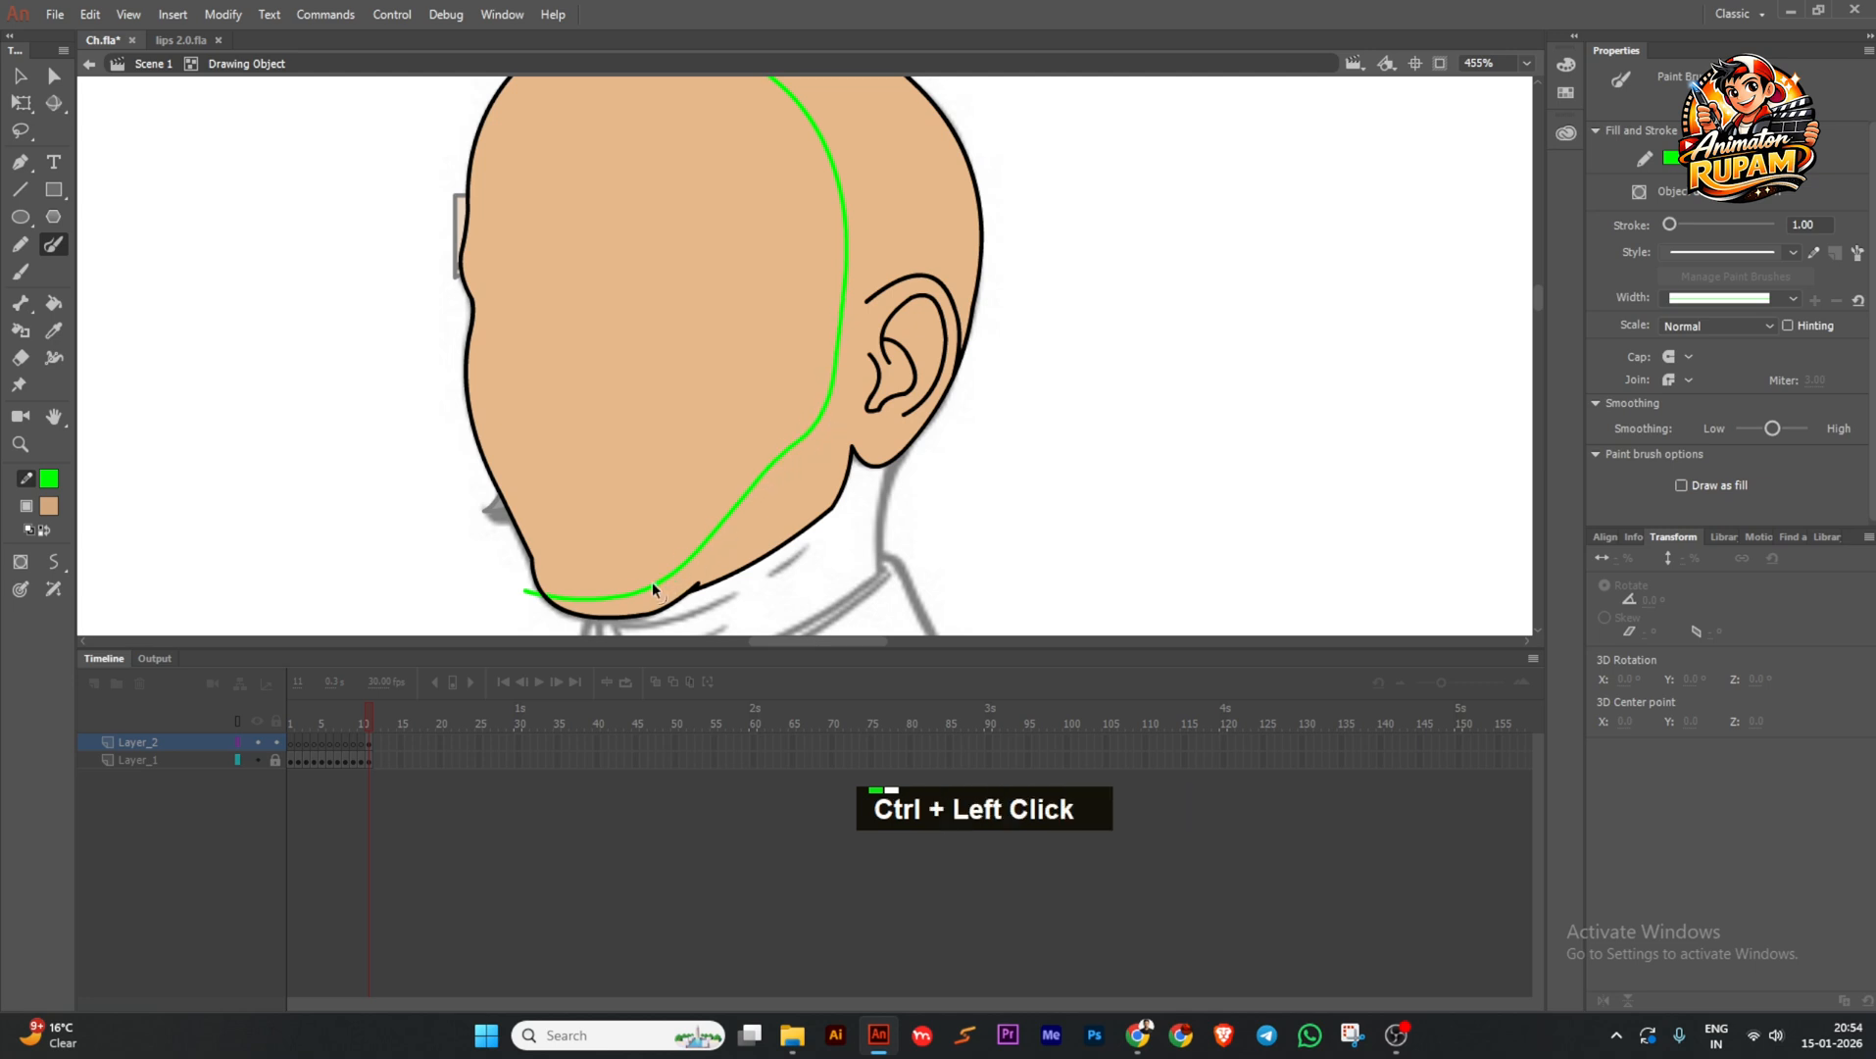
left_click_drag(652, 583, 655, 577, "ctrl")
left_click_drag(773, 473, 743, 512, "ctrl")
Fill the back of the head with the darker tone, delete the green guide, and exit.
scroll(782, 489, "down", 2)
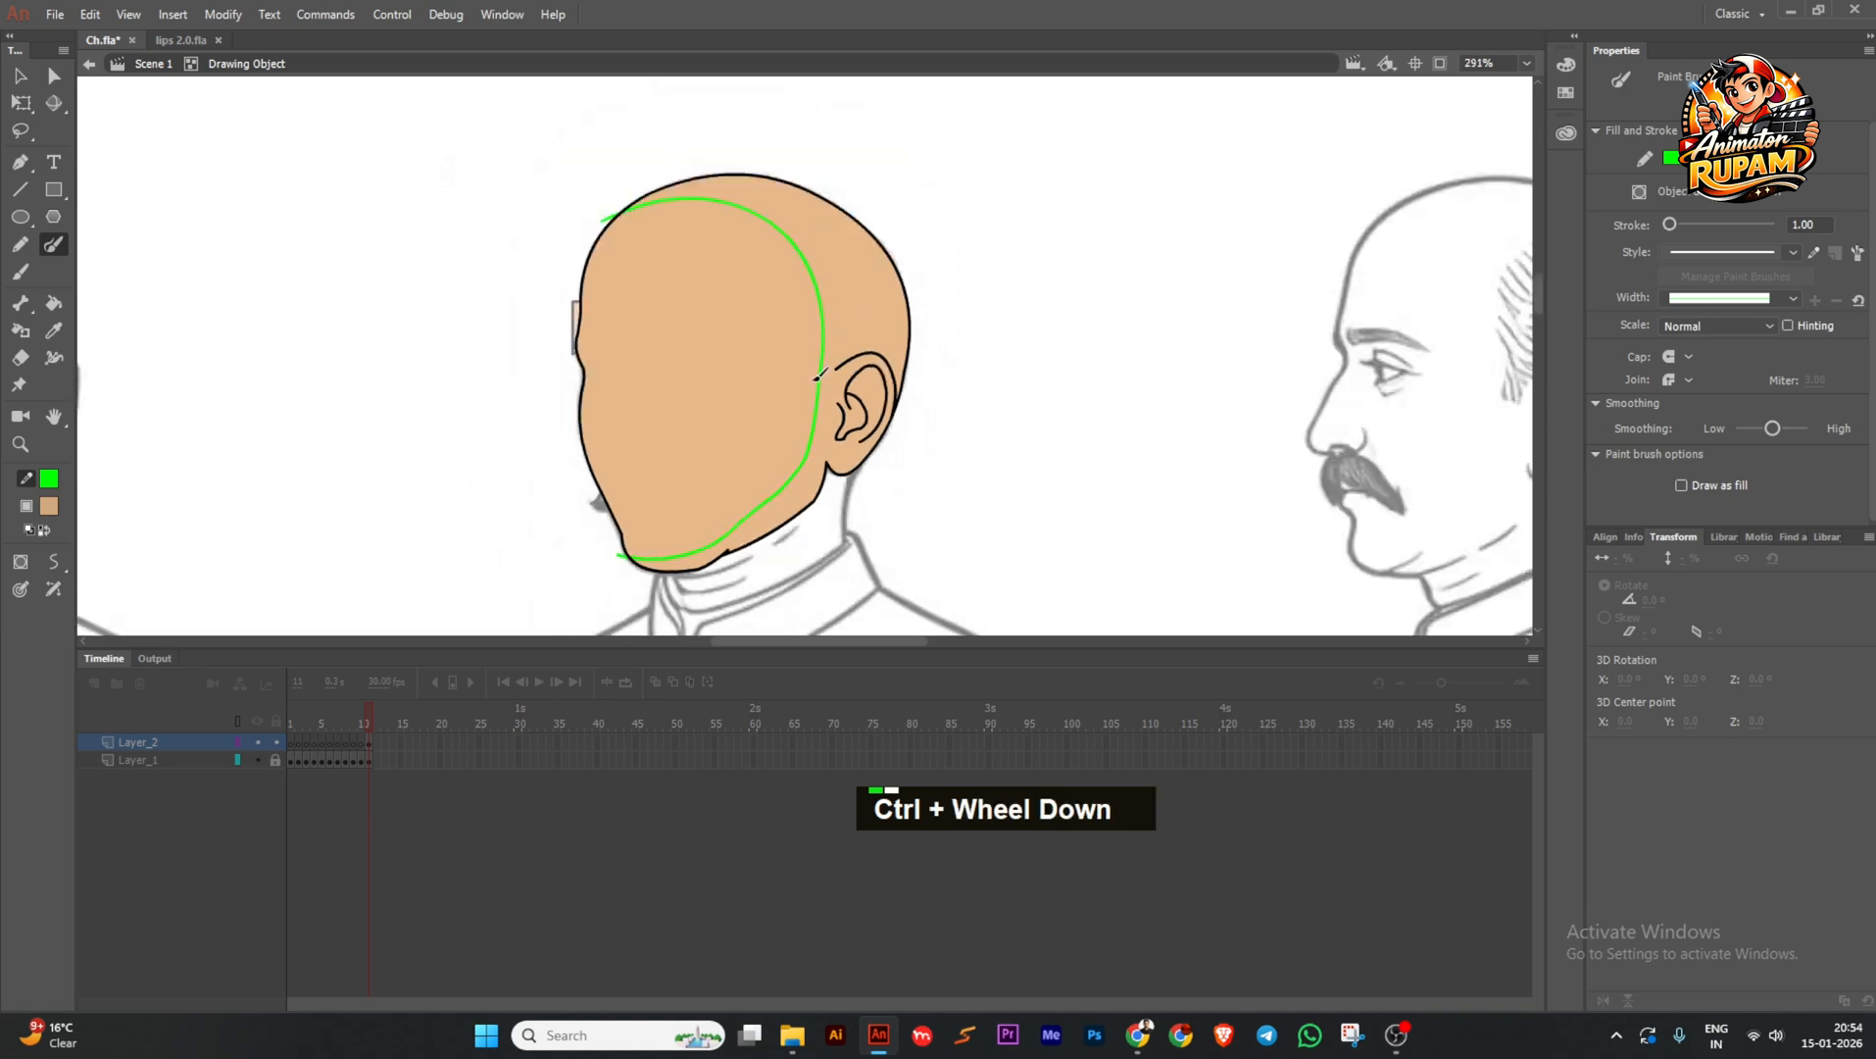
key("k")
left_click(840, 341)
double_click(822, 340, "ctrl")
key("Delete")
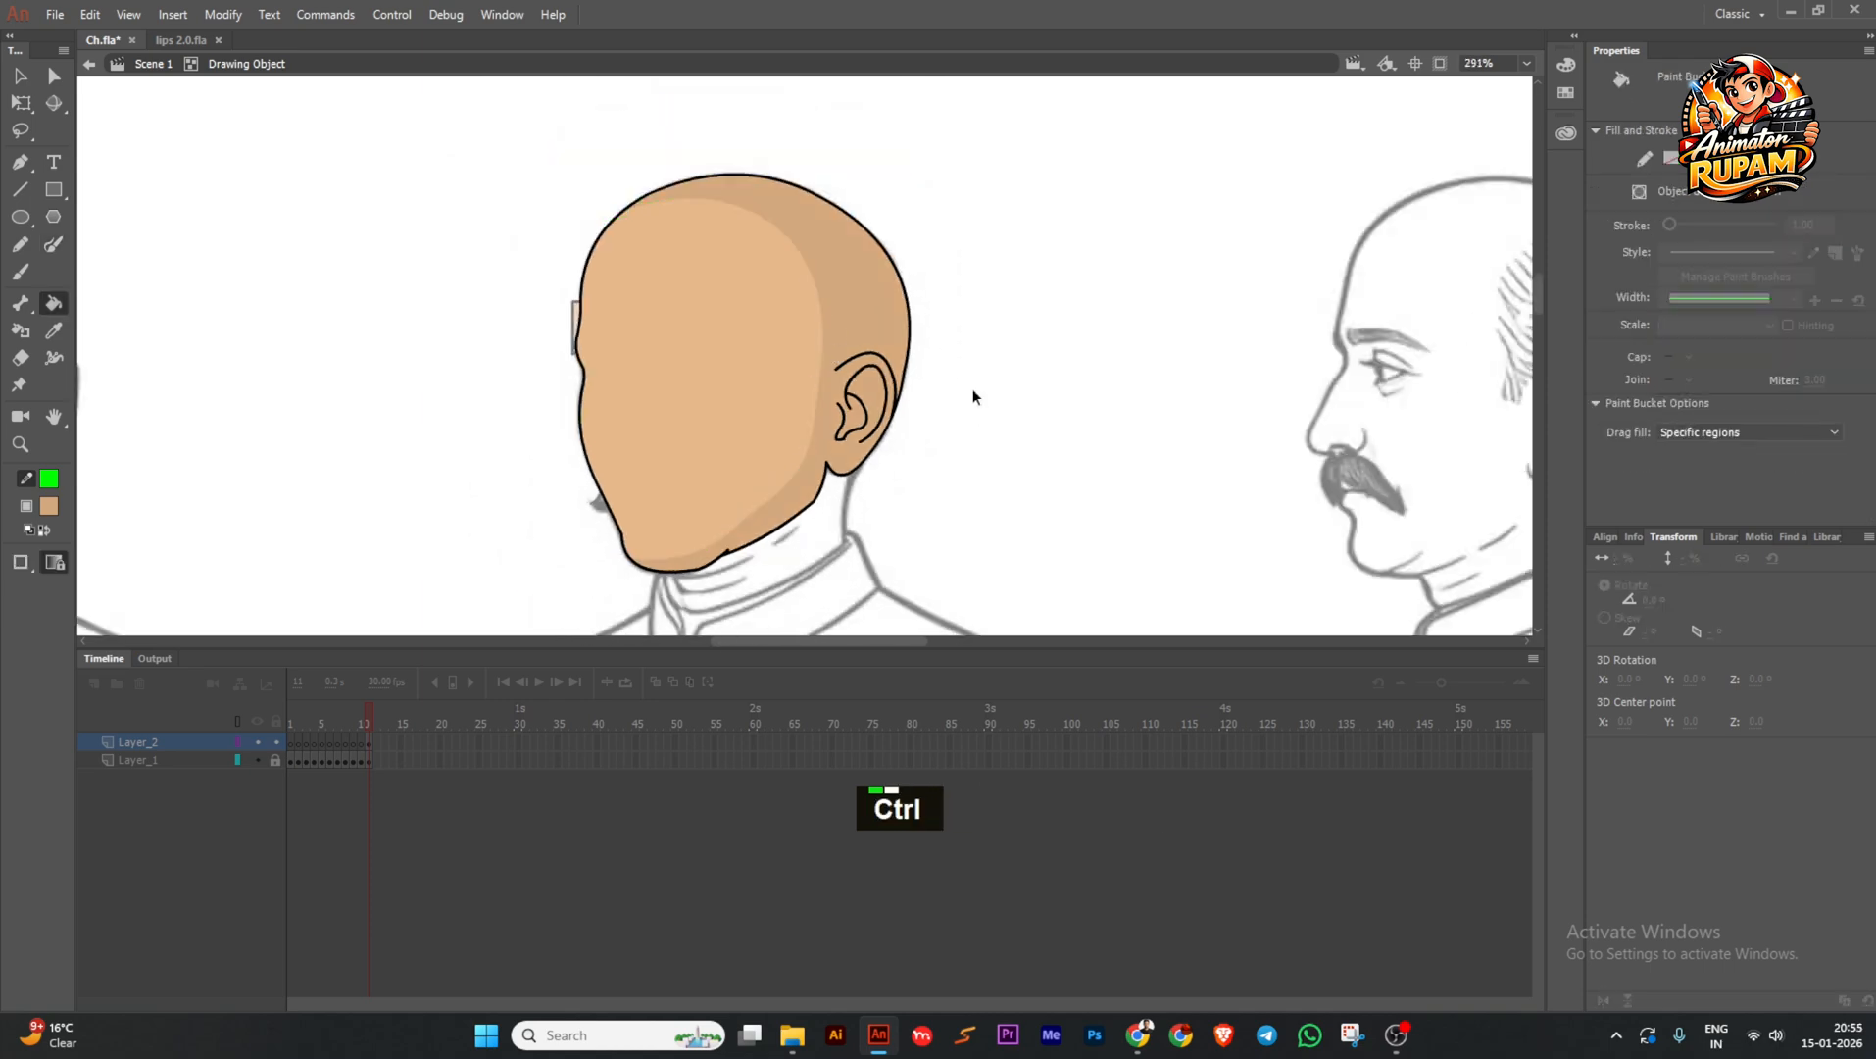
double_click(973, 392, "ctrl")
Inside the eyelid symbol, nudge the left tan box's top corner.
double_click(693, 332, "ctrl")
scroll(693, 331, "up", 3)
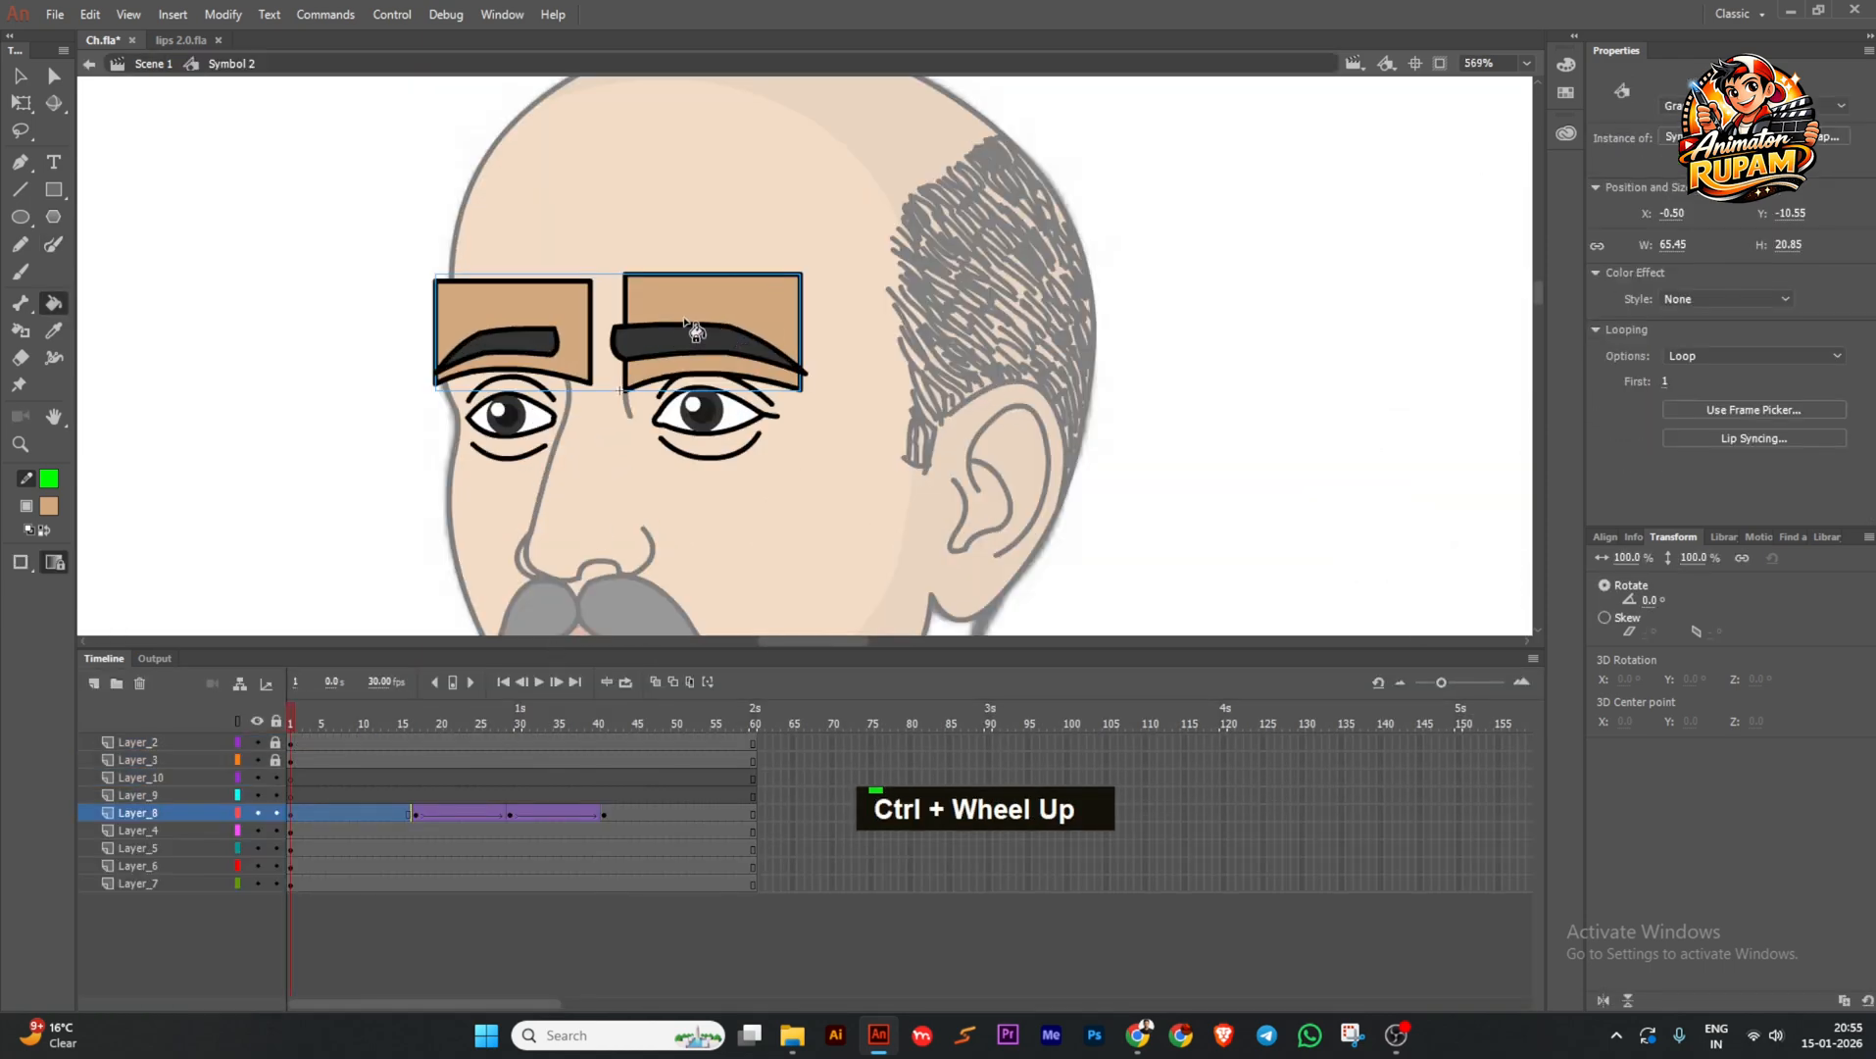
double_click(701, 292, "ctrl")
key("ctrl+s")
left_click(564, 286, "ctrl")
scroll(566, 286, "up", 3)
double_click(608, 286, "ctrl")
left_click_drag(611, 278, 614, 275, "ctrl")
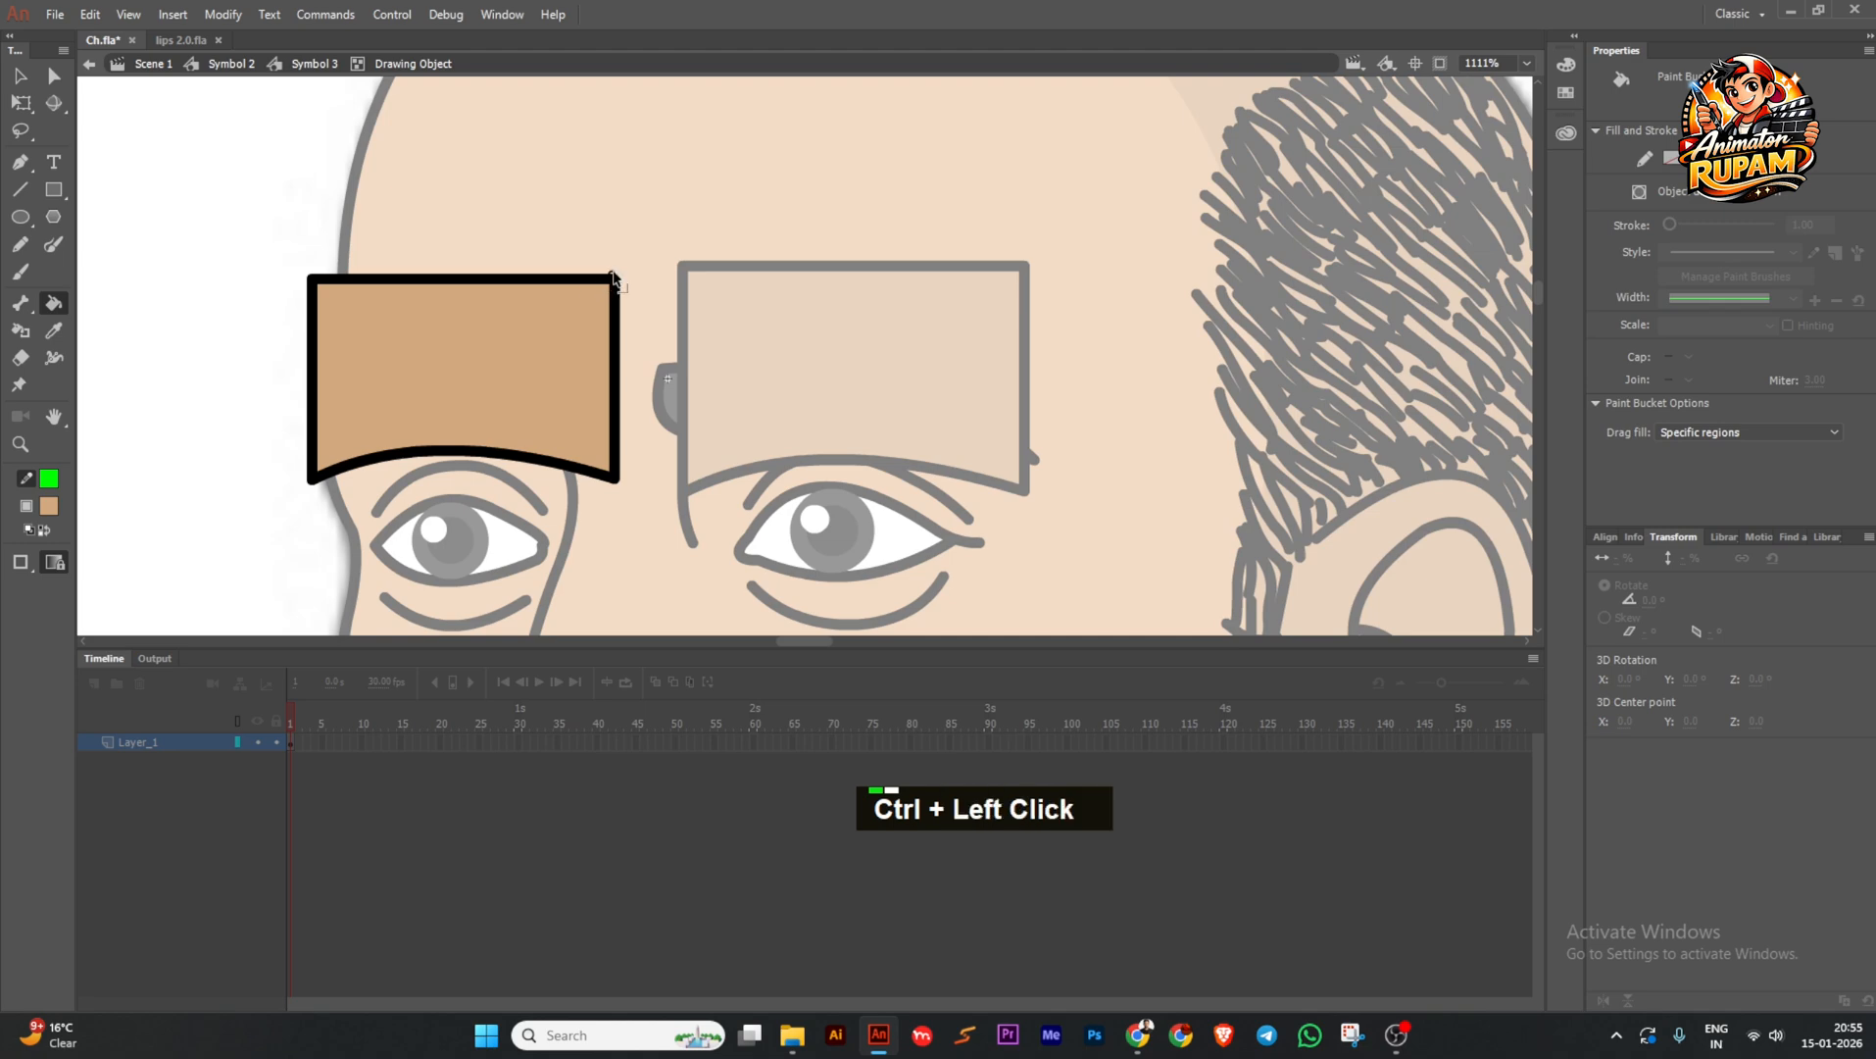
left_click(307, 274, "ctrl")
double_click(235, 322, "ctrl")
Return to the face symbol, scrub the eyebrow tween, and save Ch.fla.
scroll(260, 282, "down", 3)
key("ctrl+s")
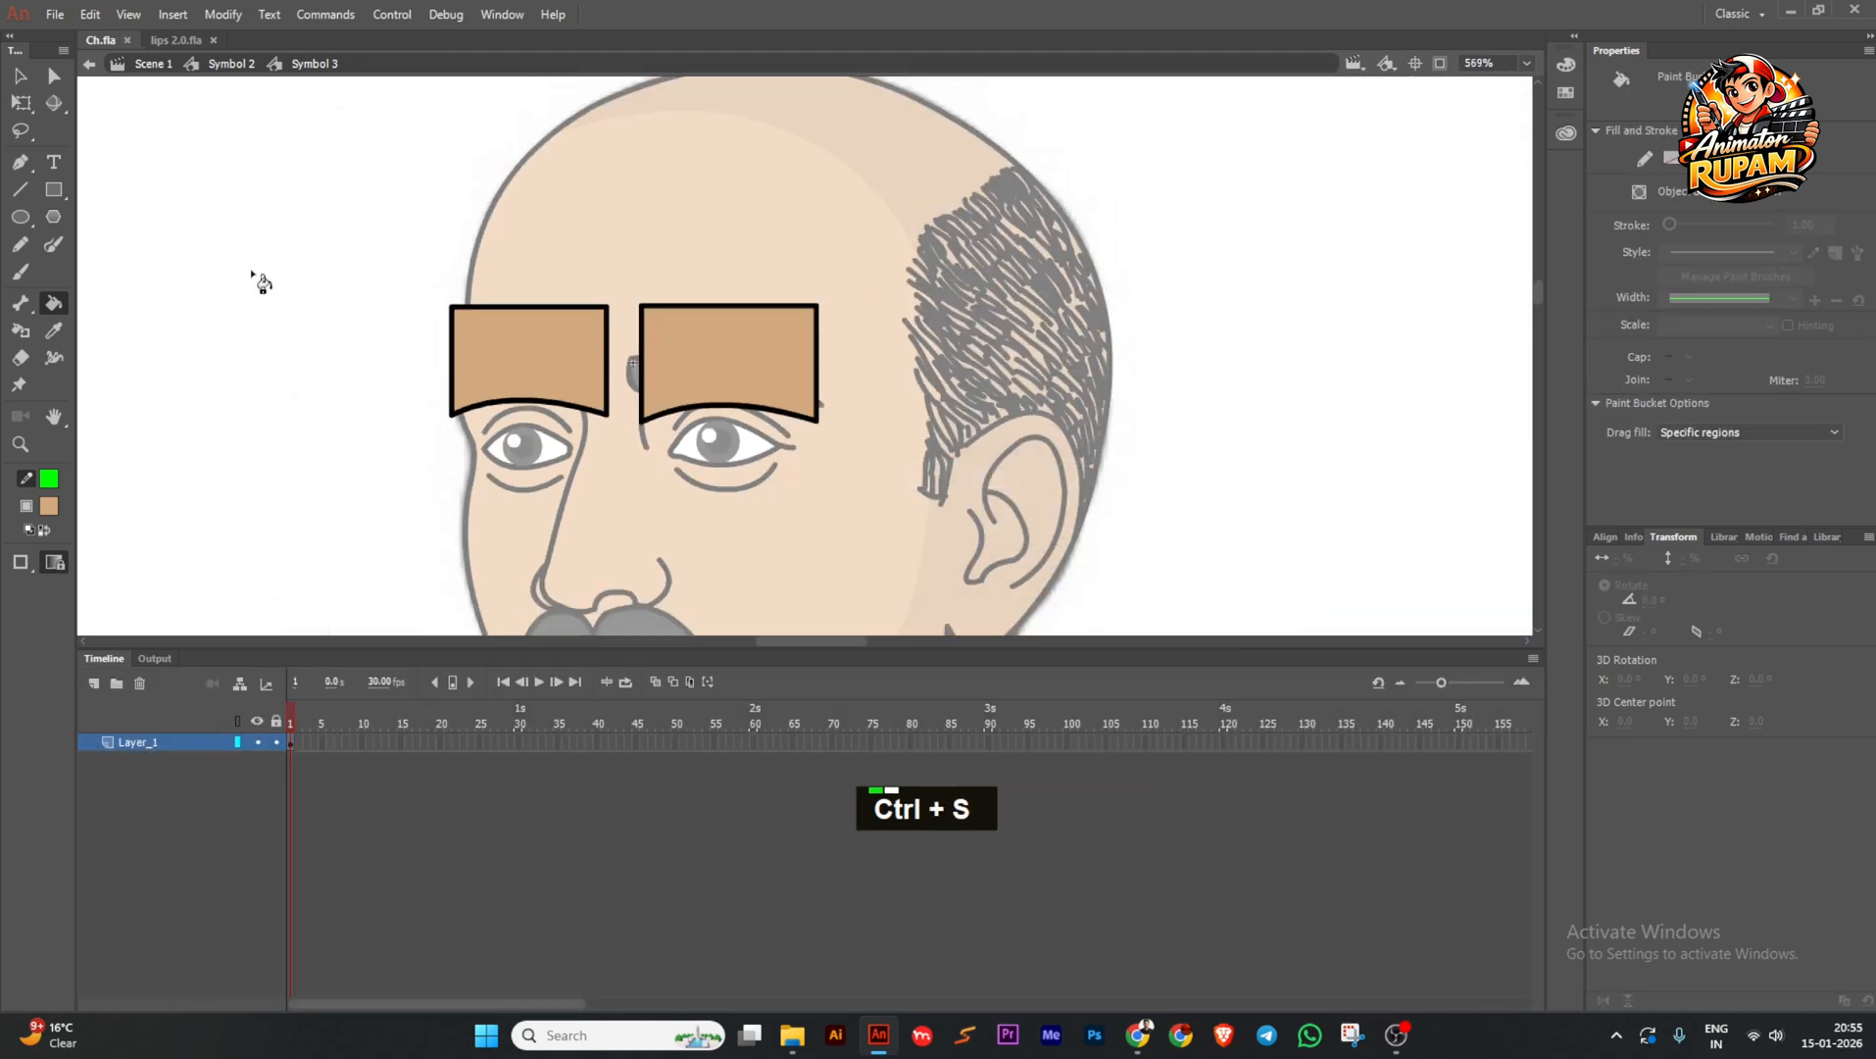
double_click(329, 380, "ctrl")
key("ctrl+s")
scroll(600, 304, "up", 1)
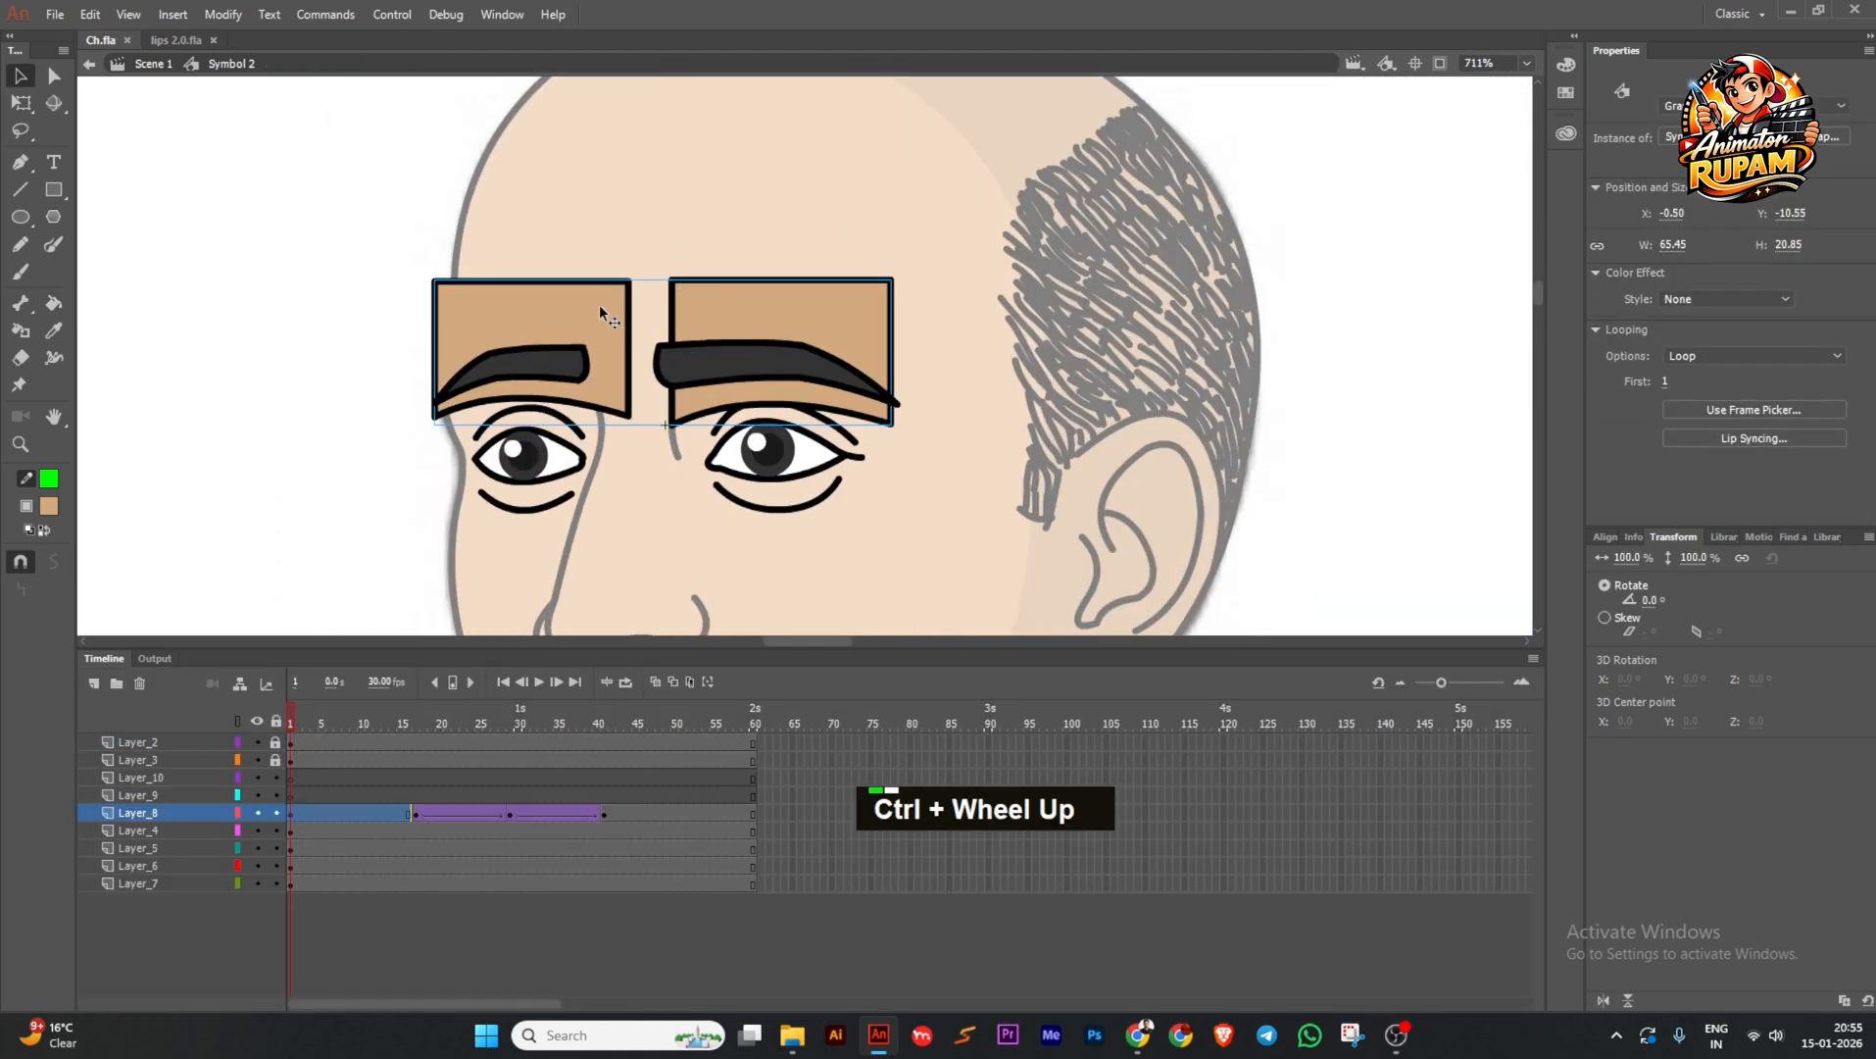
scroll(599, 304, "down", 2)
left_click_drag(304, 715, 376, 748)
key("ctrl+s")
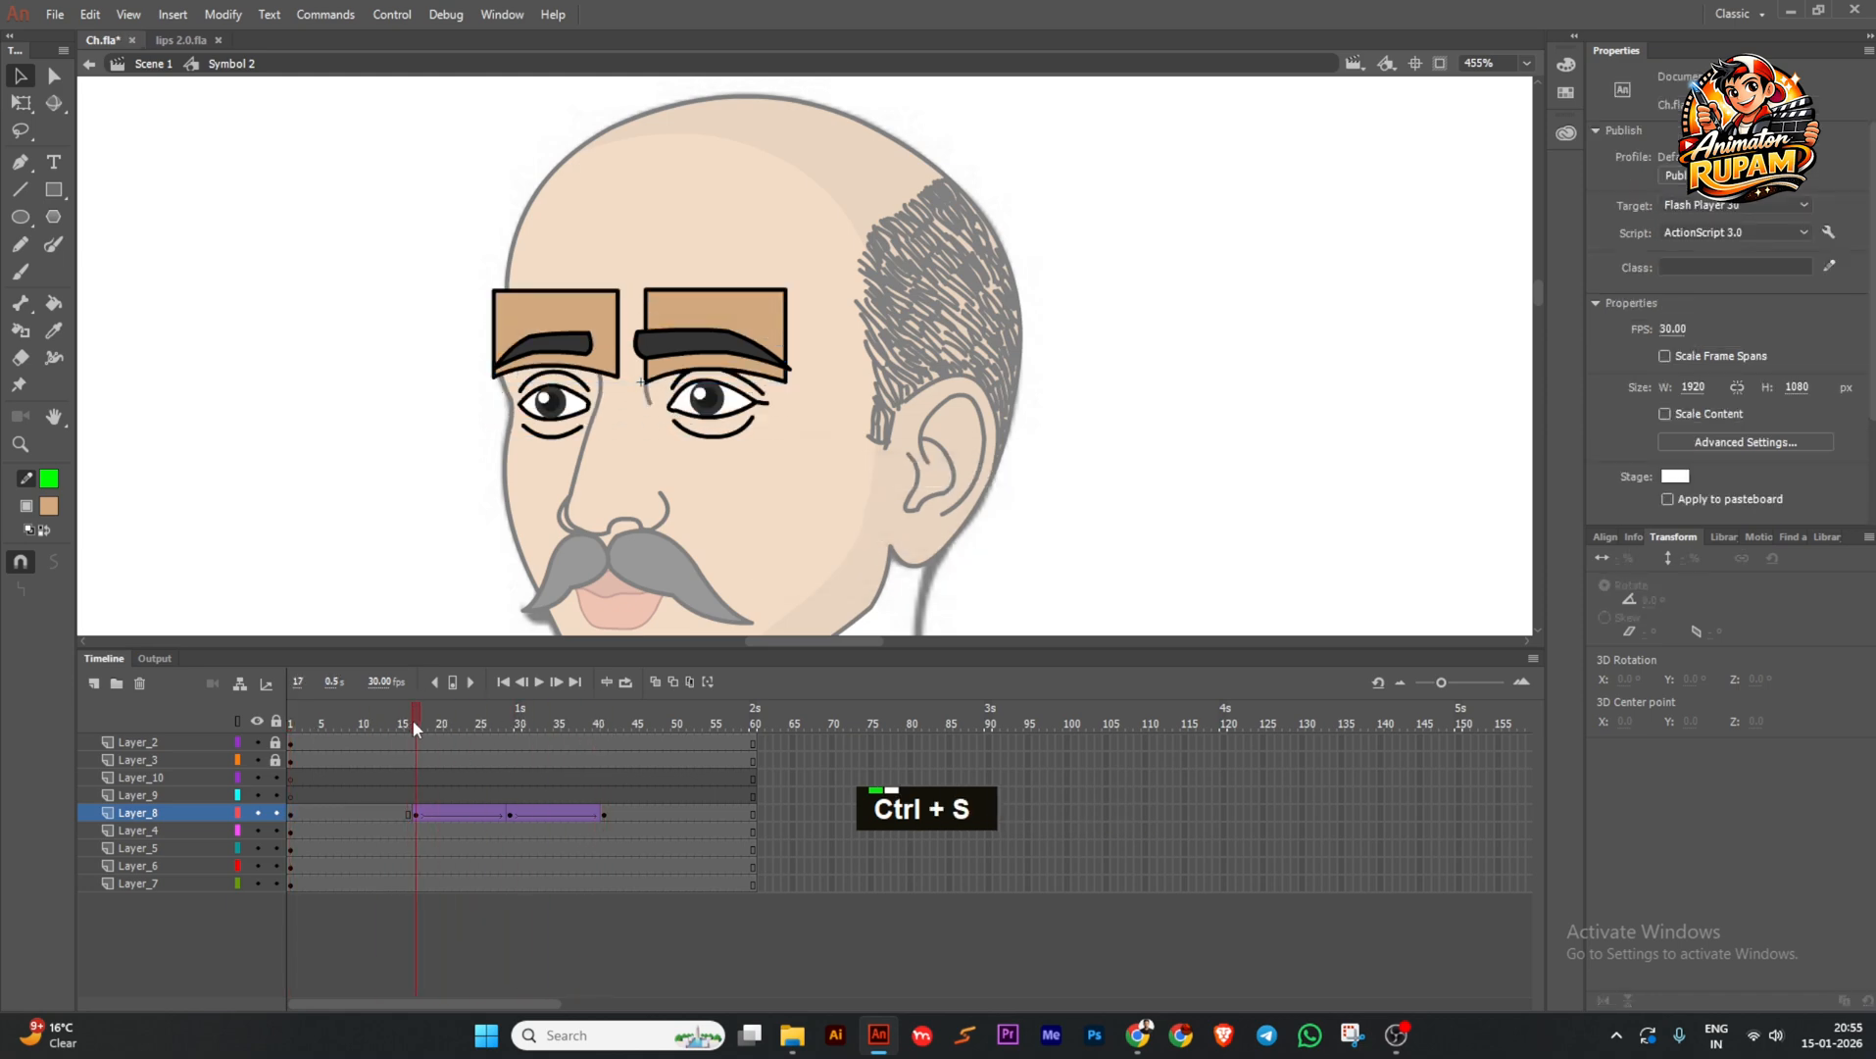
Paste both eyes in place on Layer_9 frame 1 and break them into plain shapes.
key("ctrl+s")
left_click(568, 407)
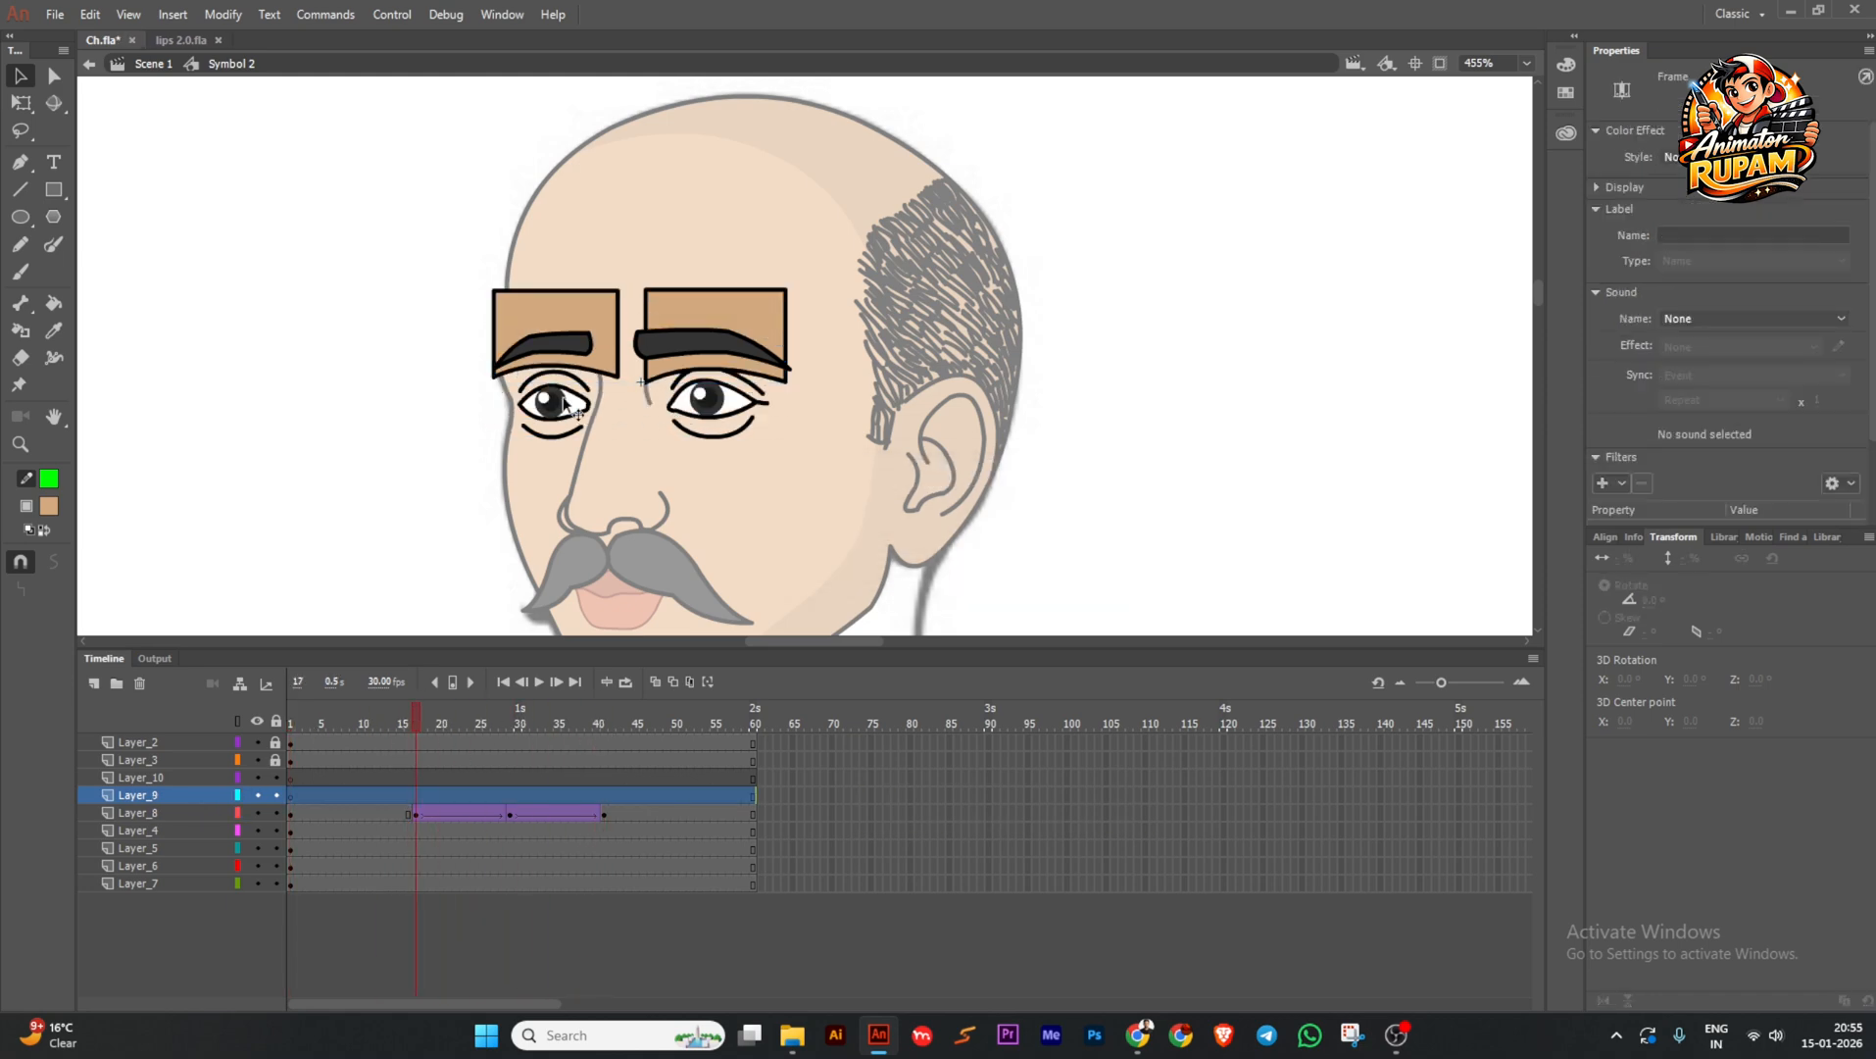
left_click(679, 417, "shift")
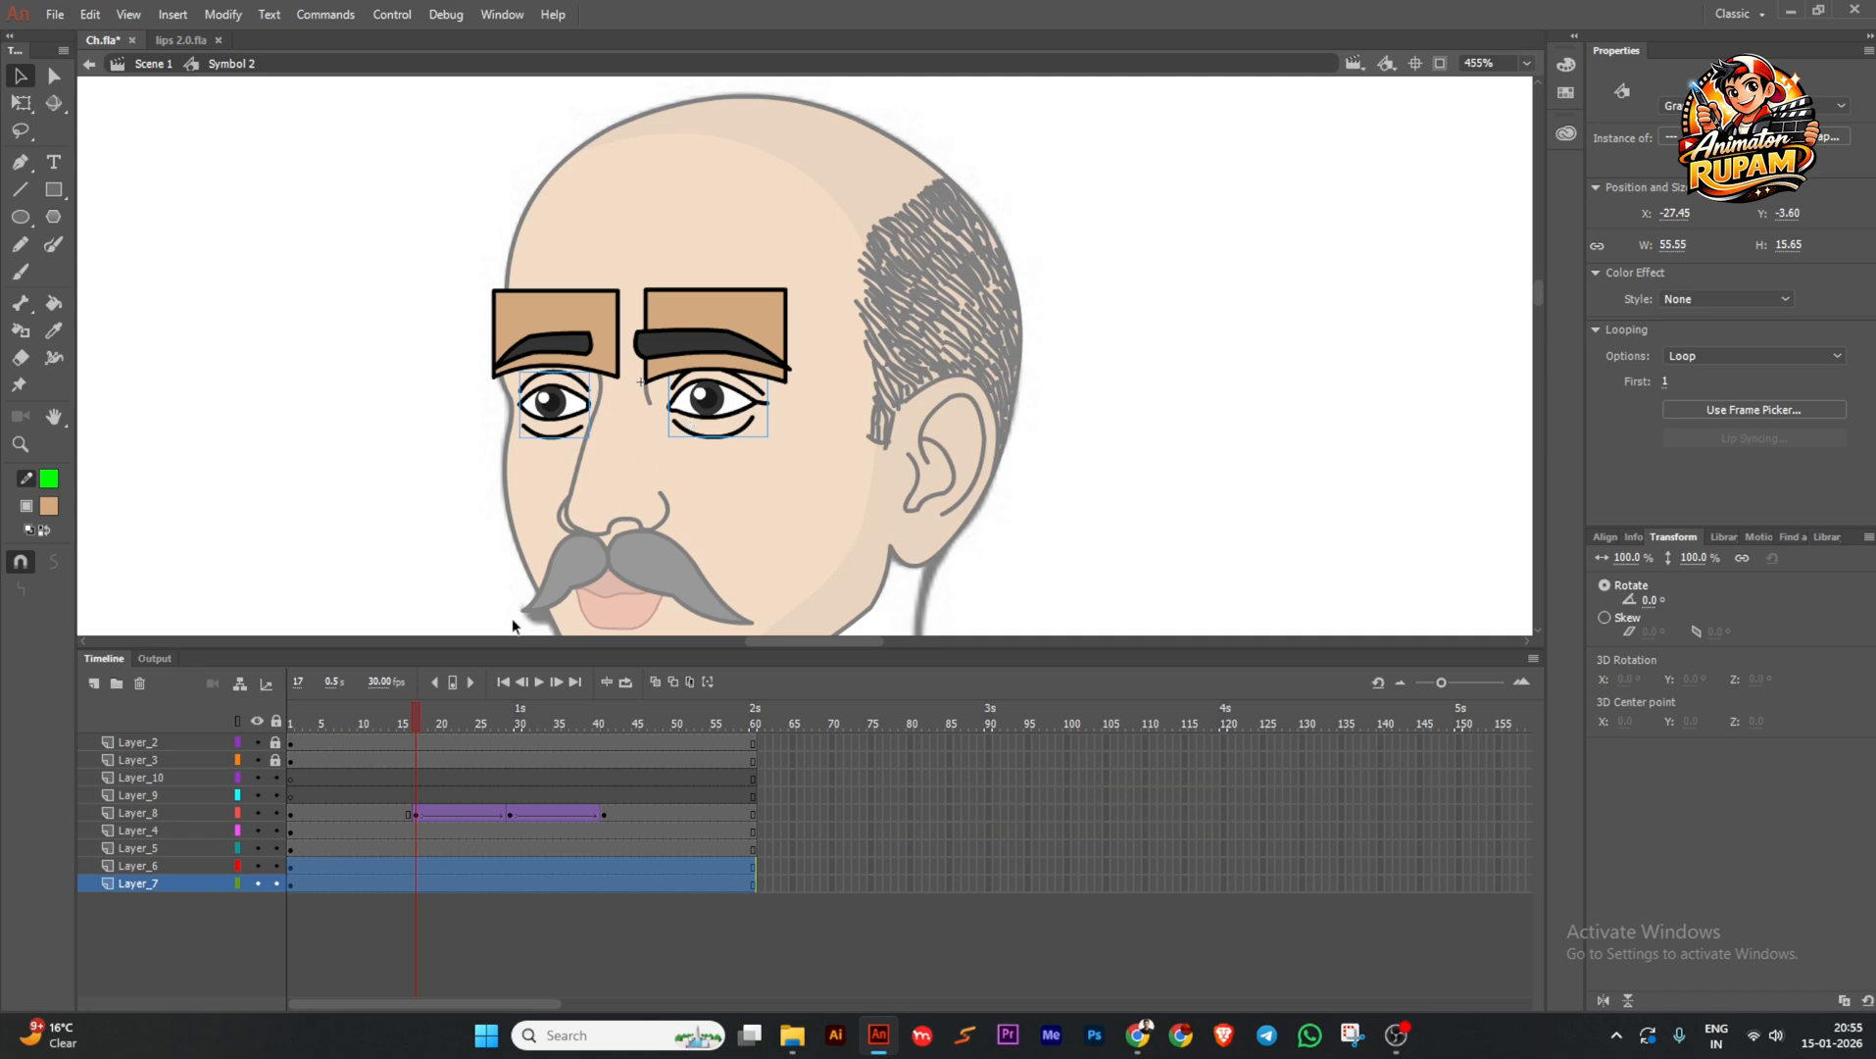
left_click(308, 795)
key("ctrl+shift+v")
scroll(574, 405, "up", 2)
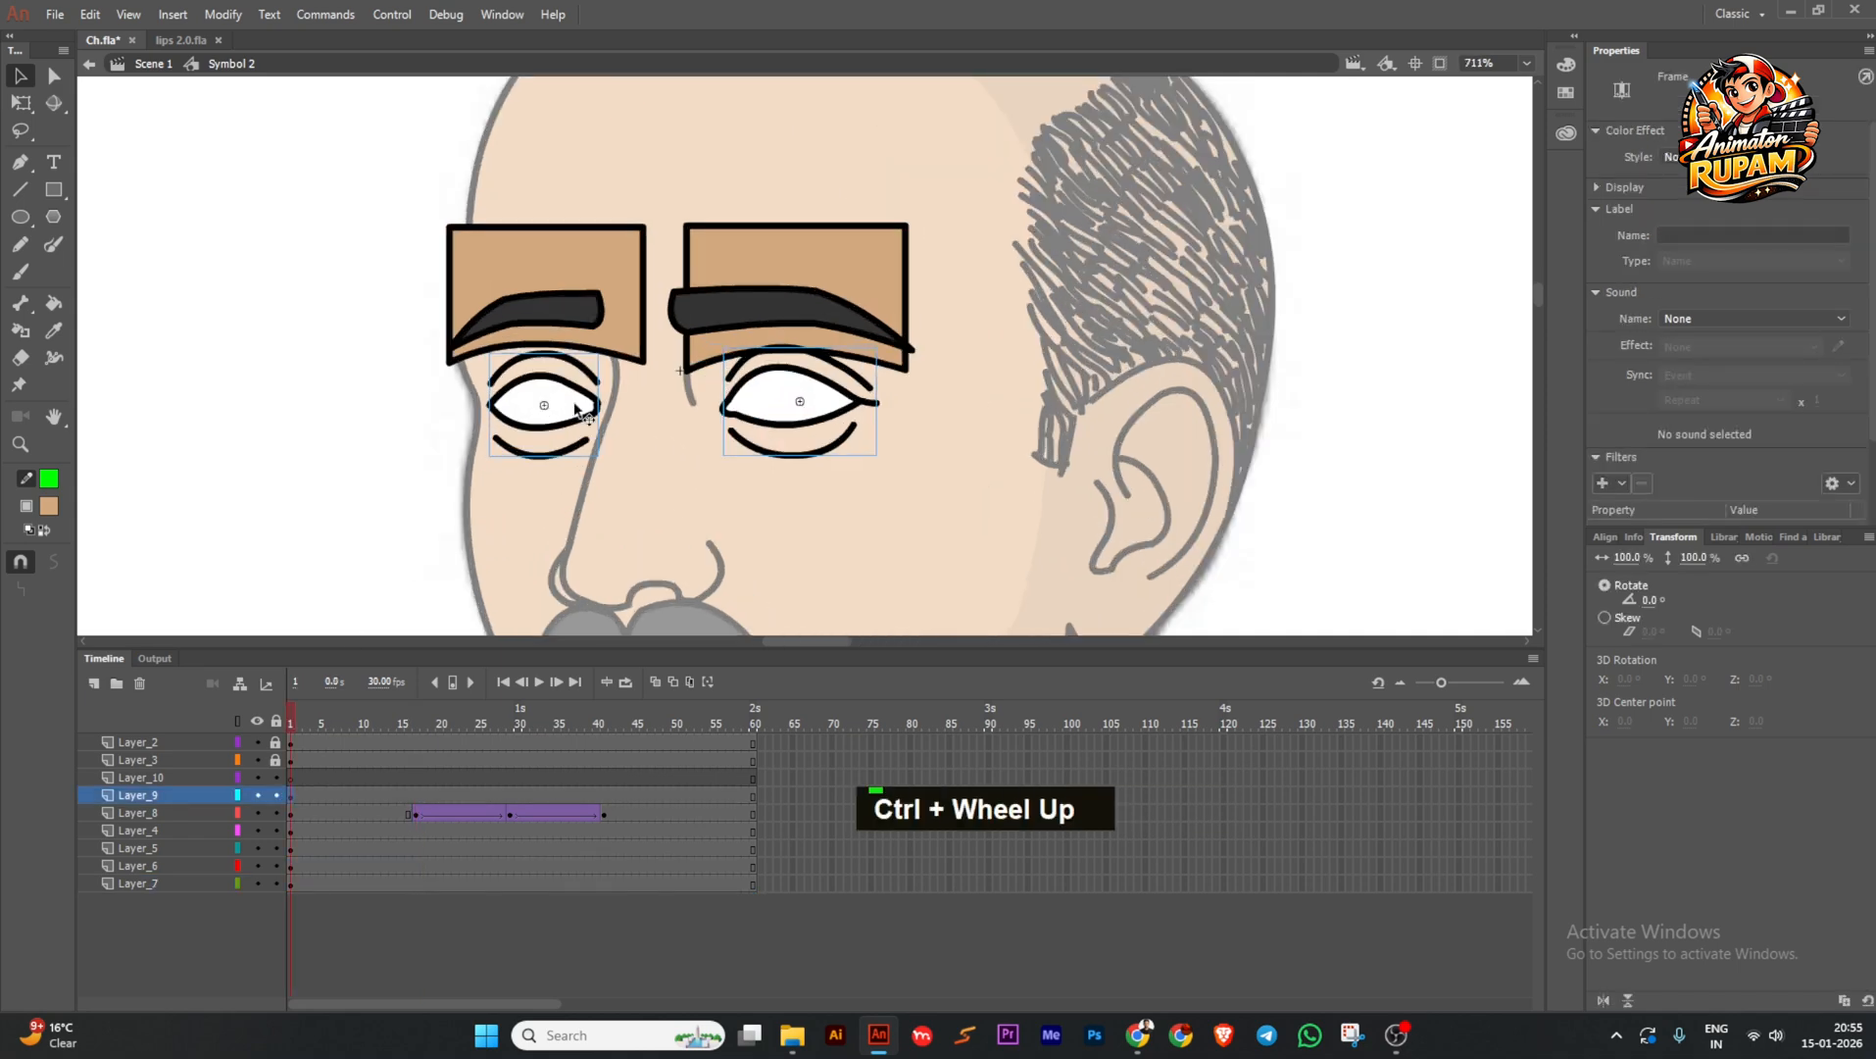
key("ctrl+b")
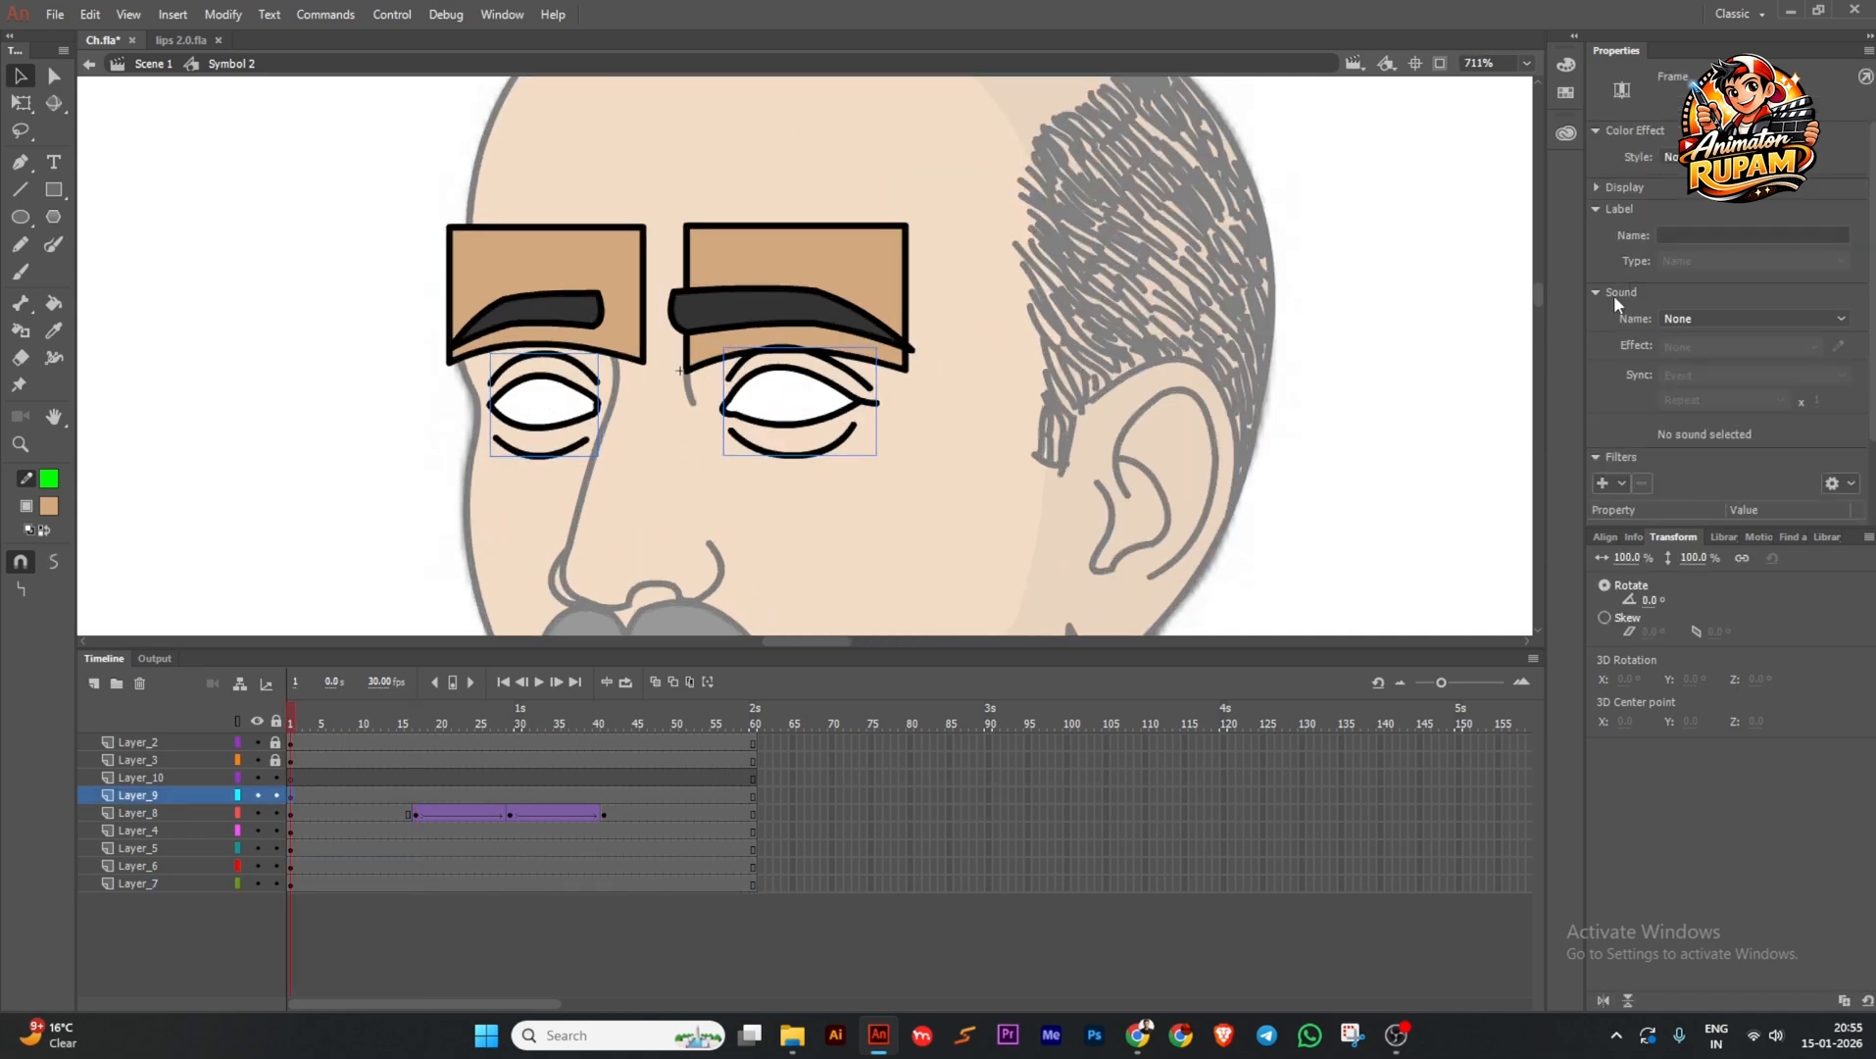
key("ctrl+b")
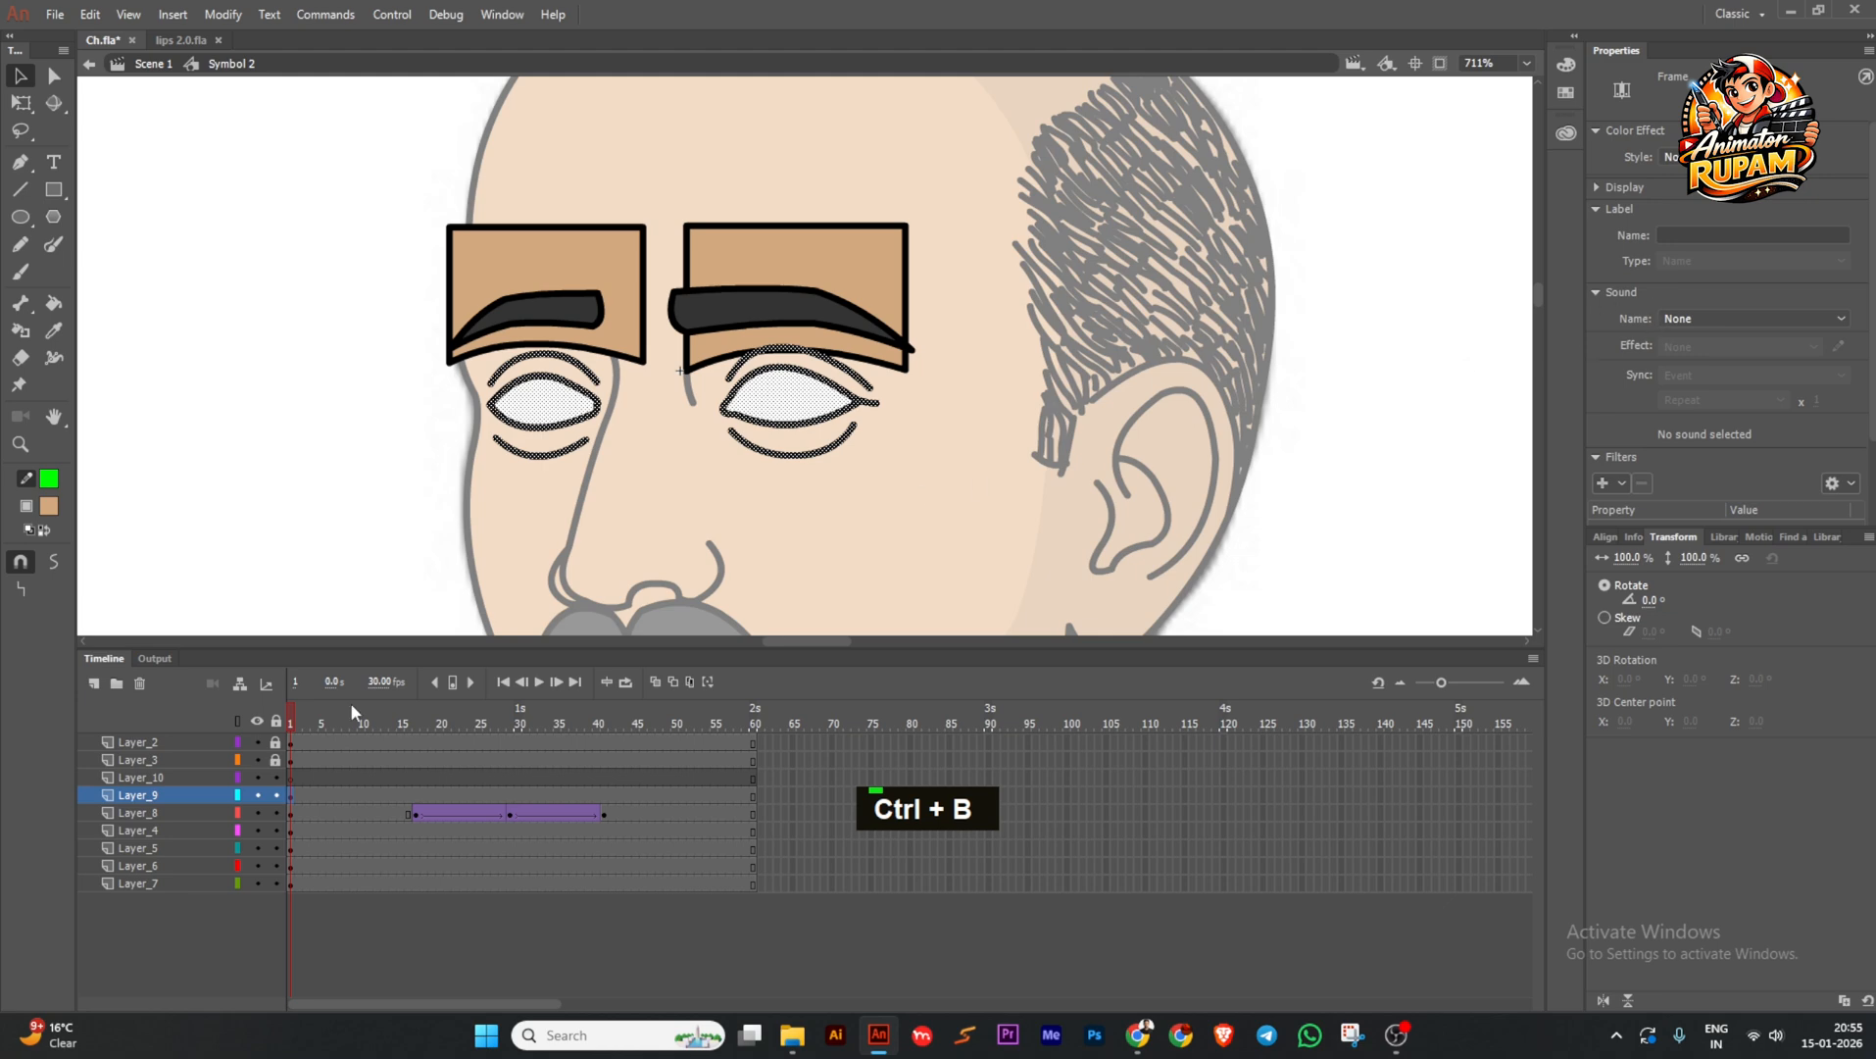
Hide the other layers and delete the right eye's stray lower line and tail stroke.
left_click_drag(258, 812, 258, 883)
left_click(358, 582)
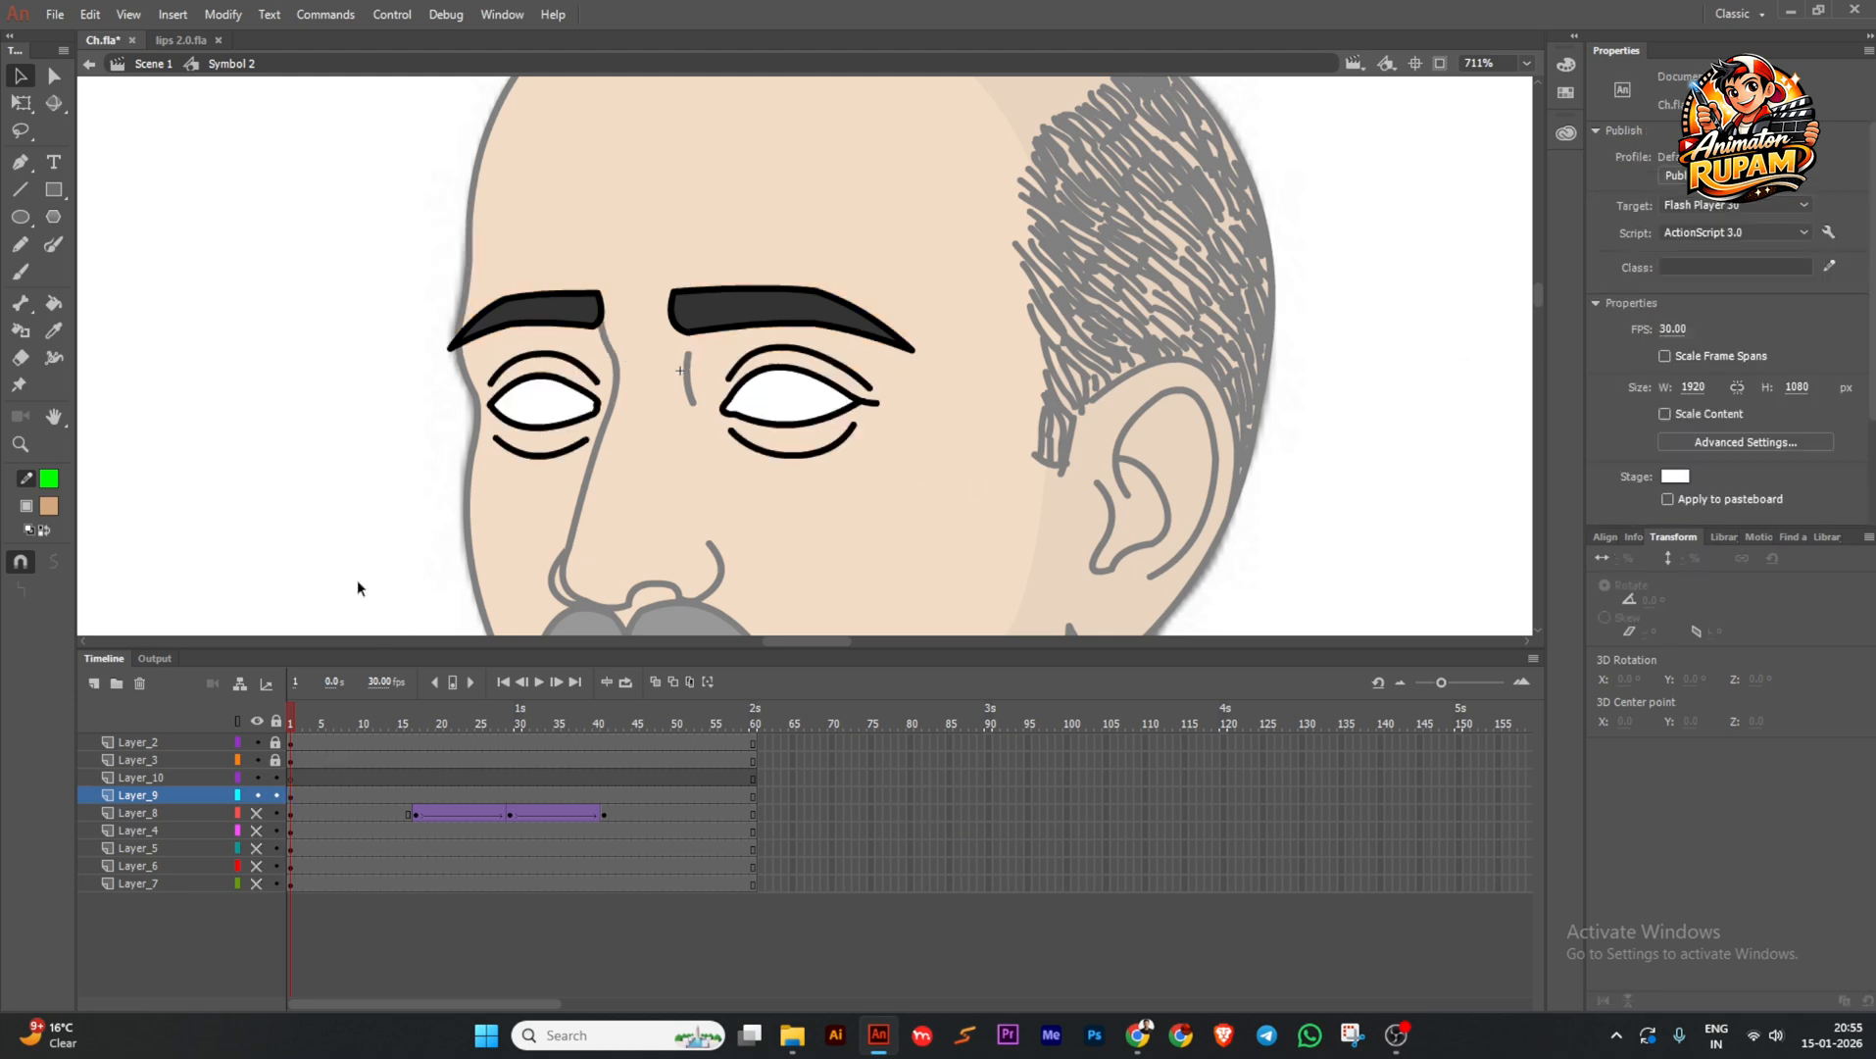
left_click_drag(346, 305, 916, 480)
left_click(796, 476)
double_click(804, 458)
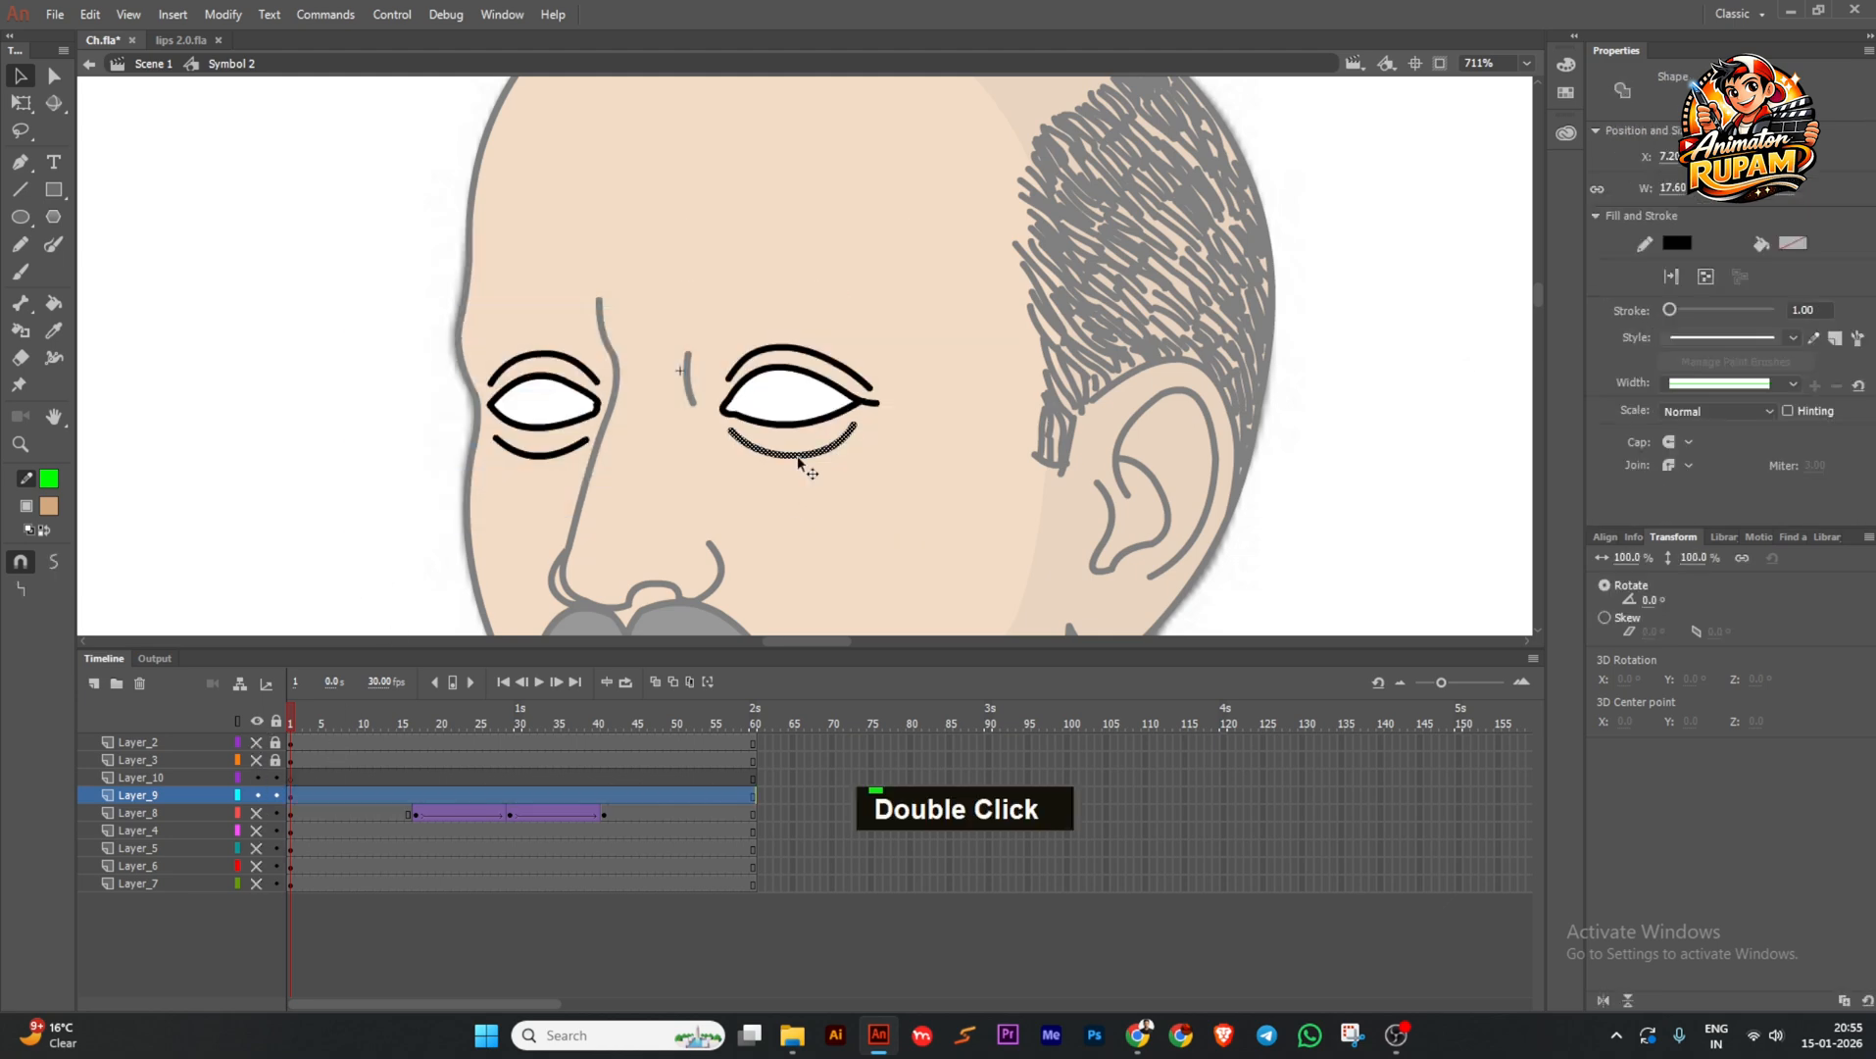
key("Delete")
key("Delete")
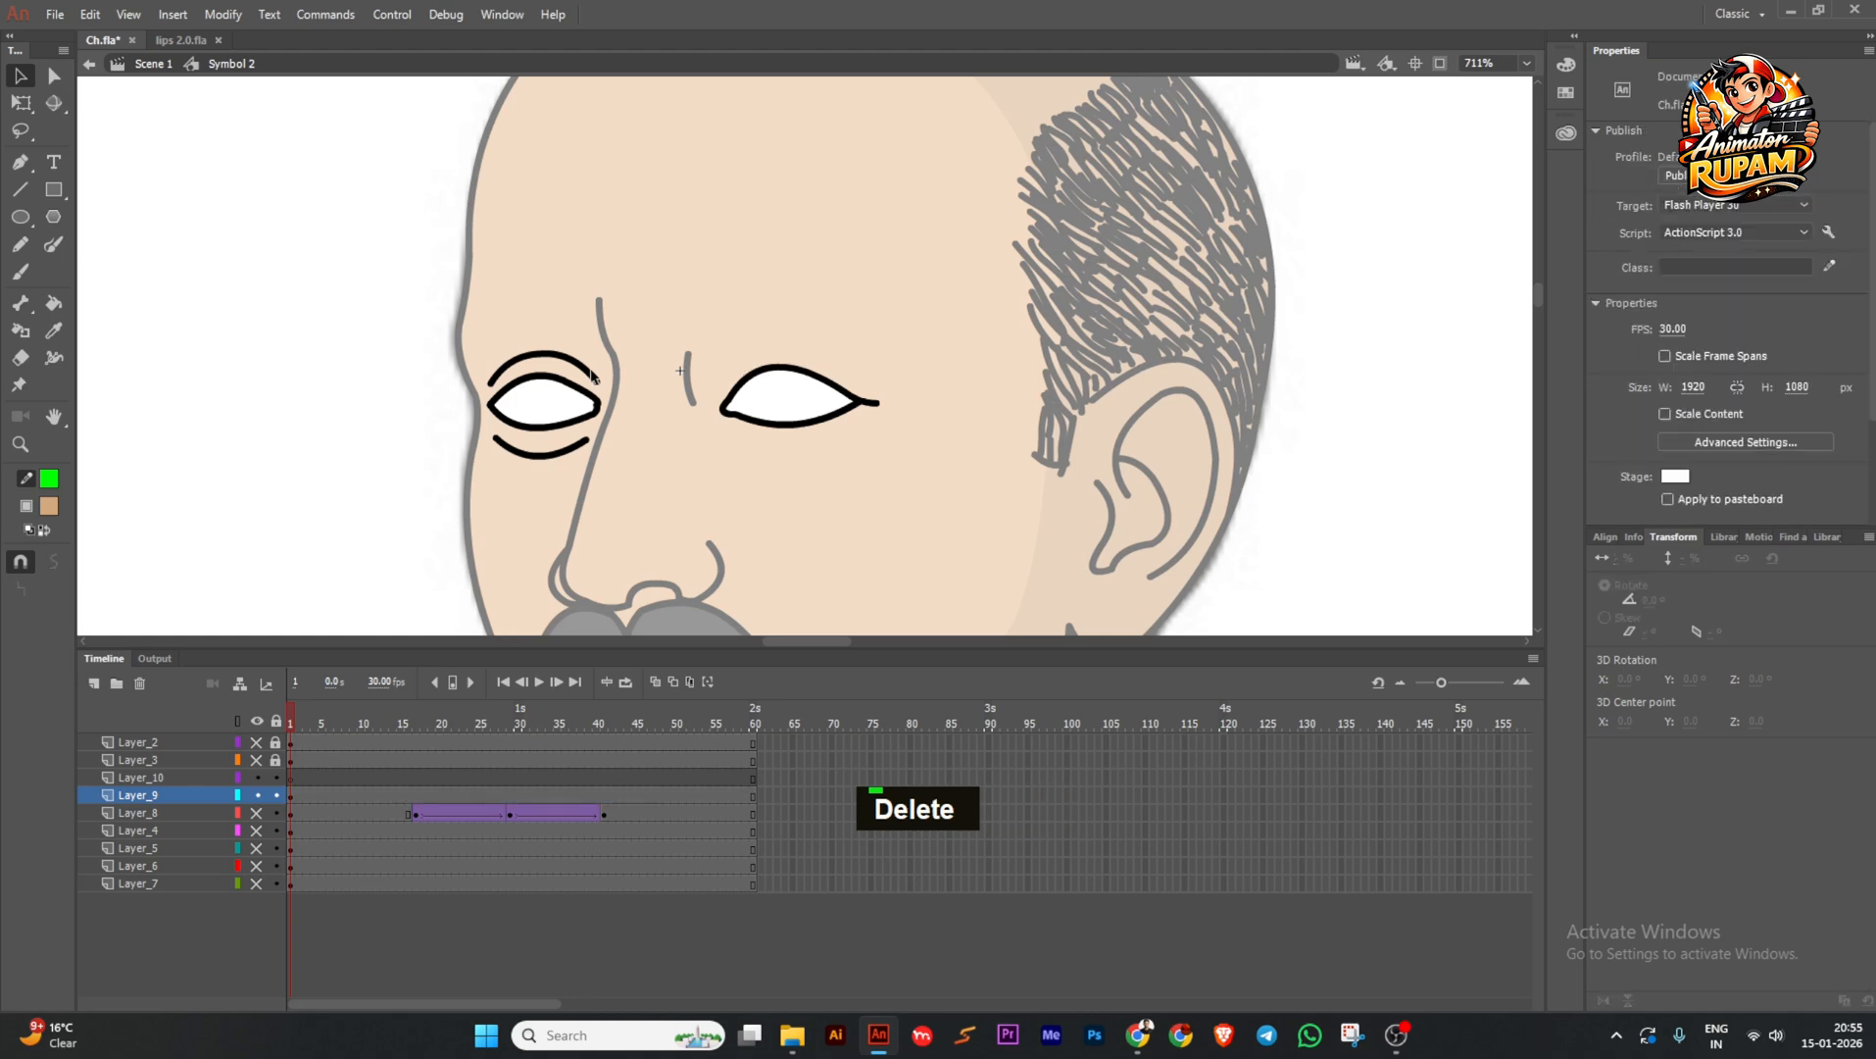
double_click(591, 375)
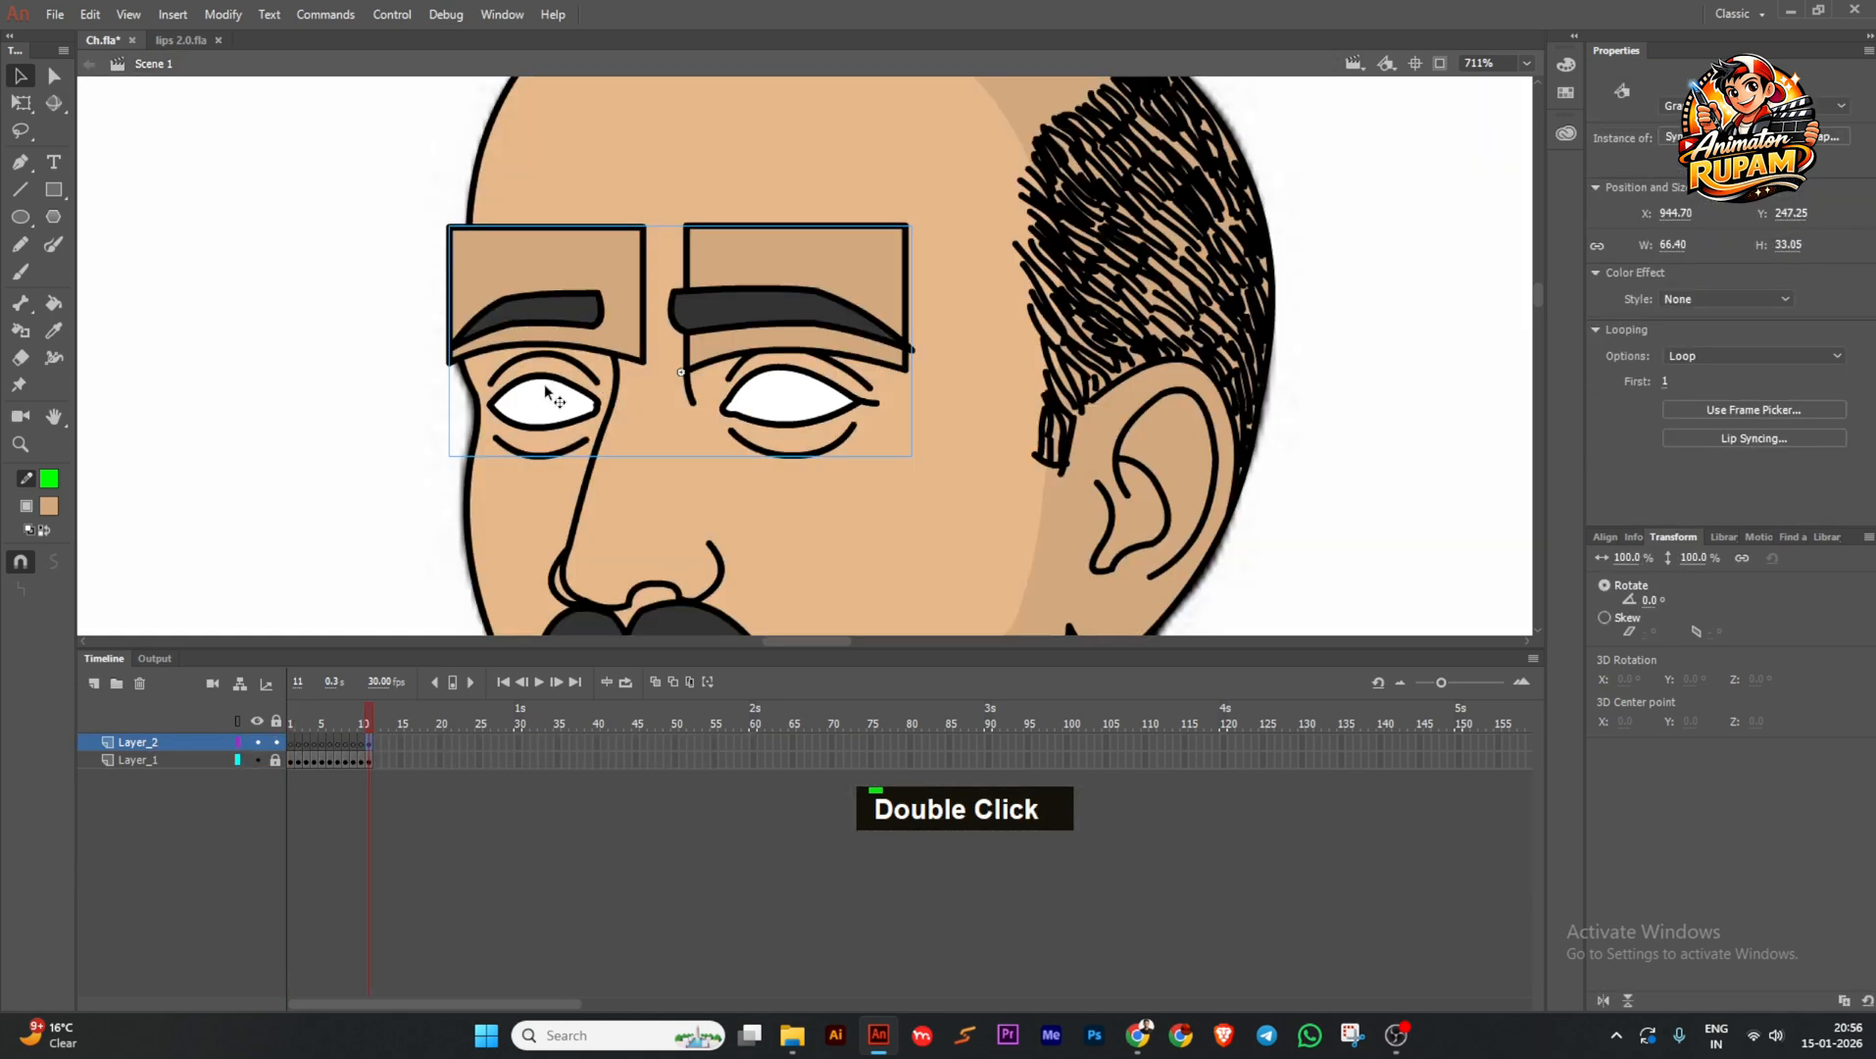
double_click(546, 389)
left_click_drag(361, 290, 926, 534)
left_click(882, 432)
left_click(875, 403)
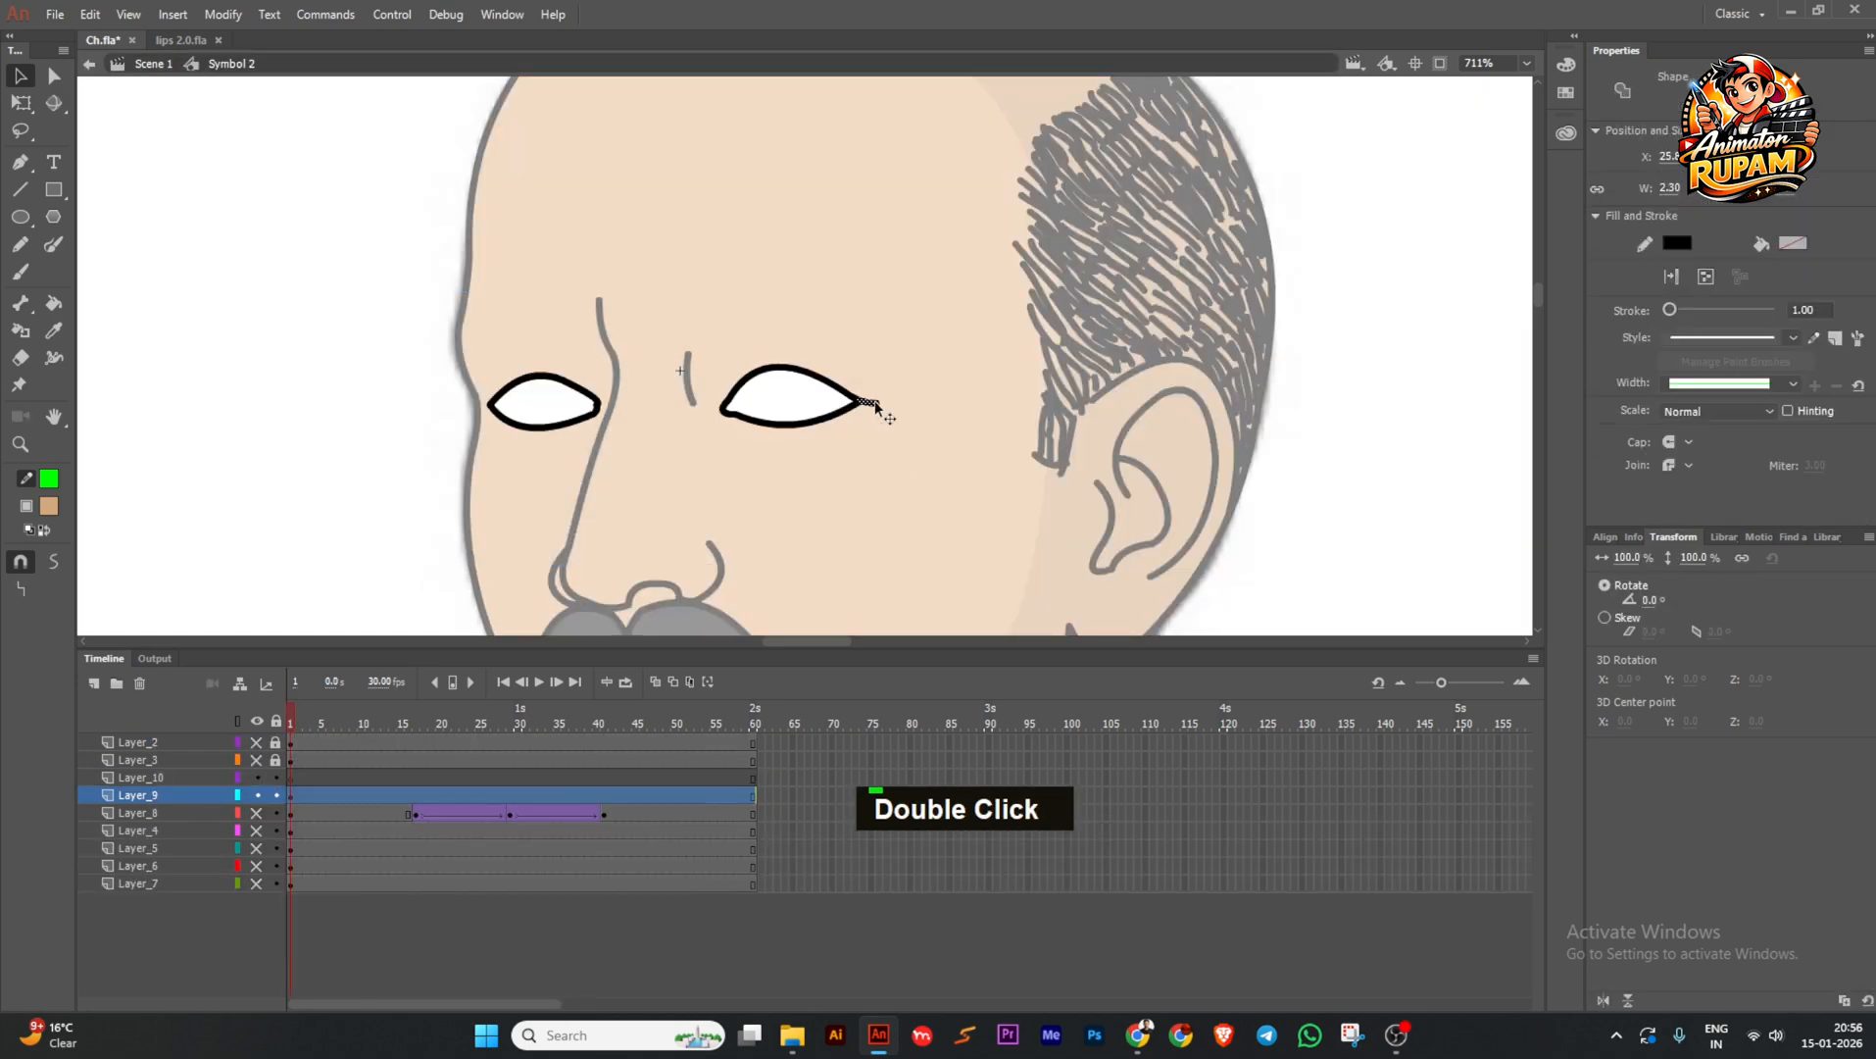
key("Delete")
Fill both eye shapes white, make Layer_9 a mask over the eyelids, and preview.
left_click_drag(367, 282, 894, 497)
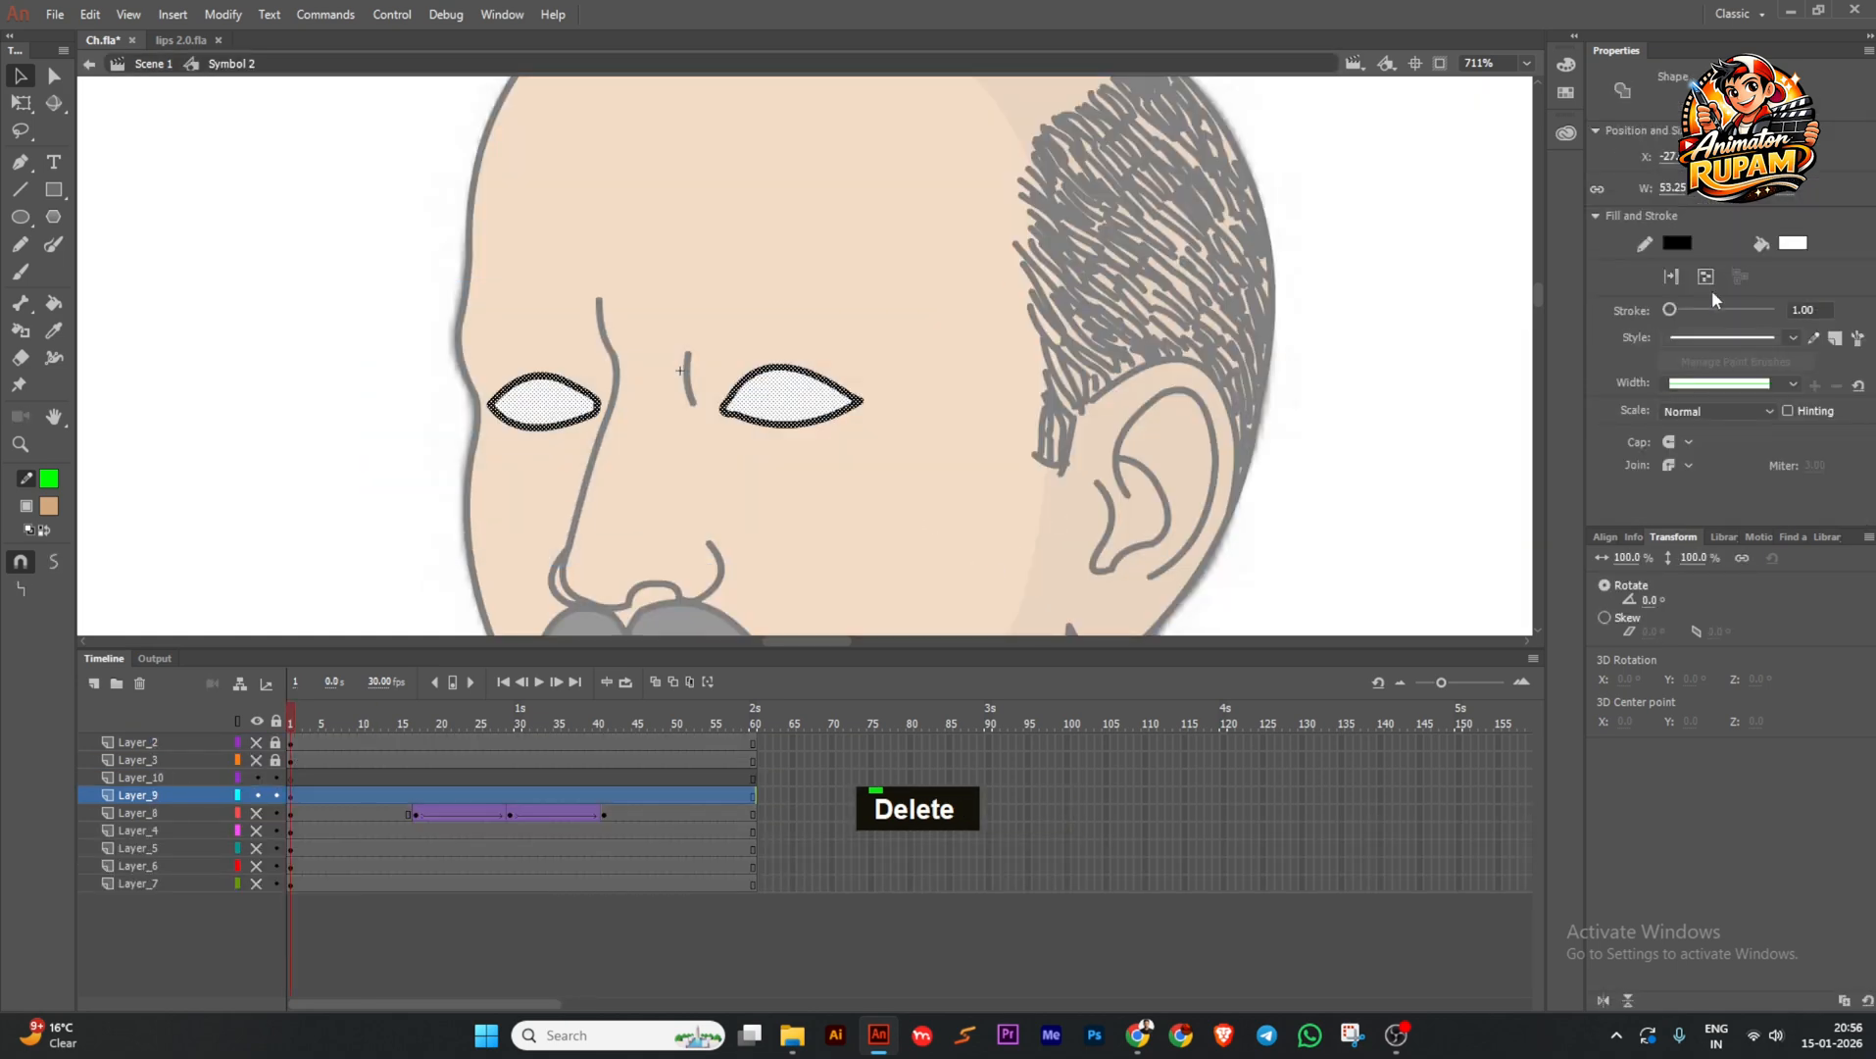
left_click(48, 506)
left_click(122, 639)
left_click(239, 462)
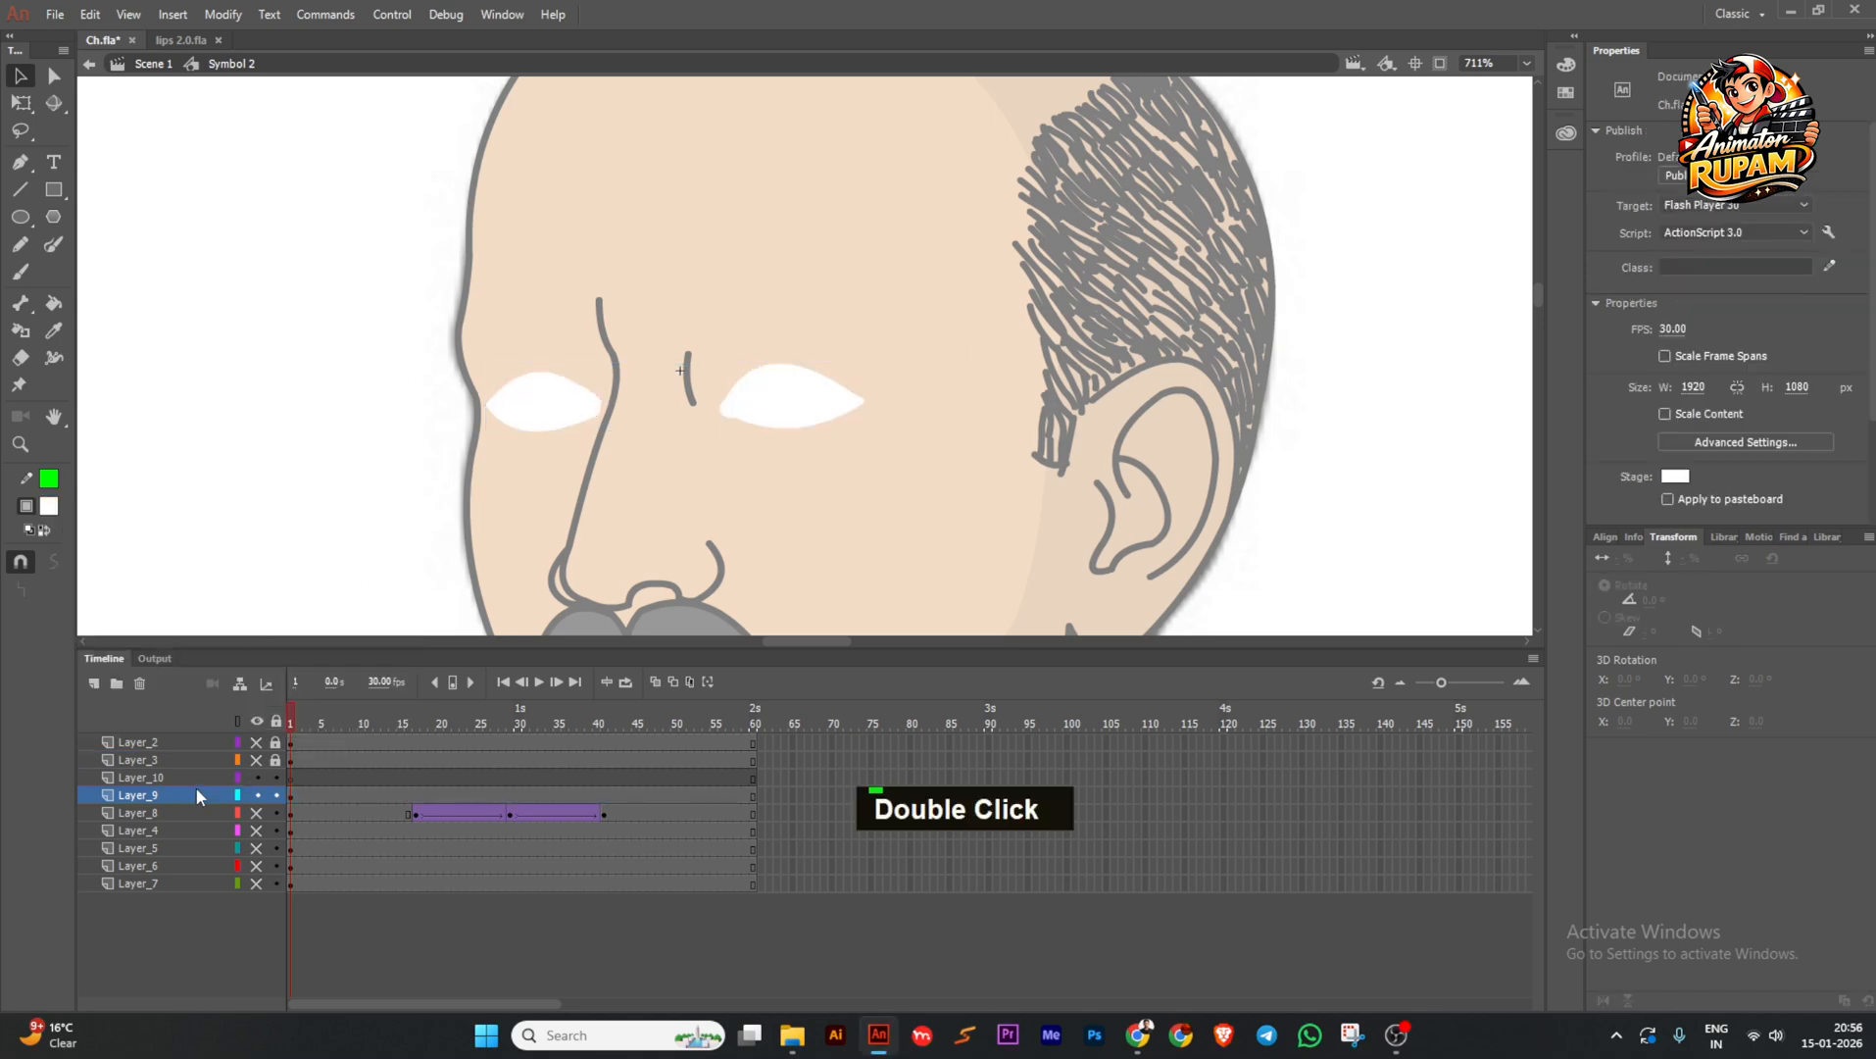
right_click(196, 794)
left_click(262, 587)
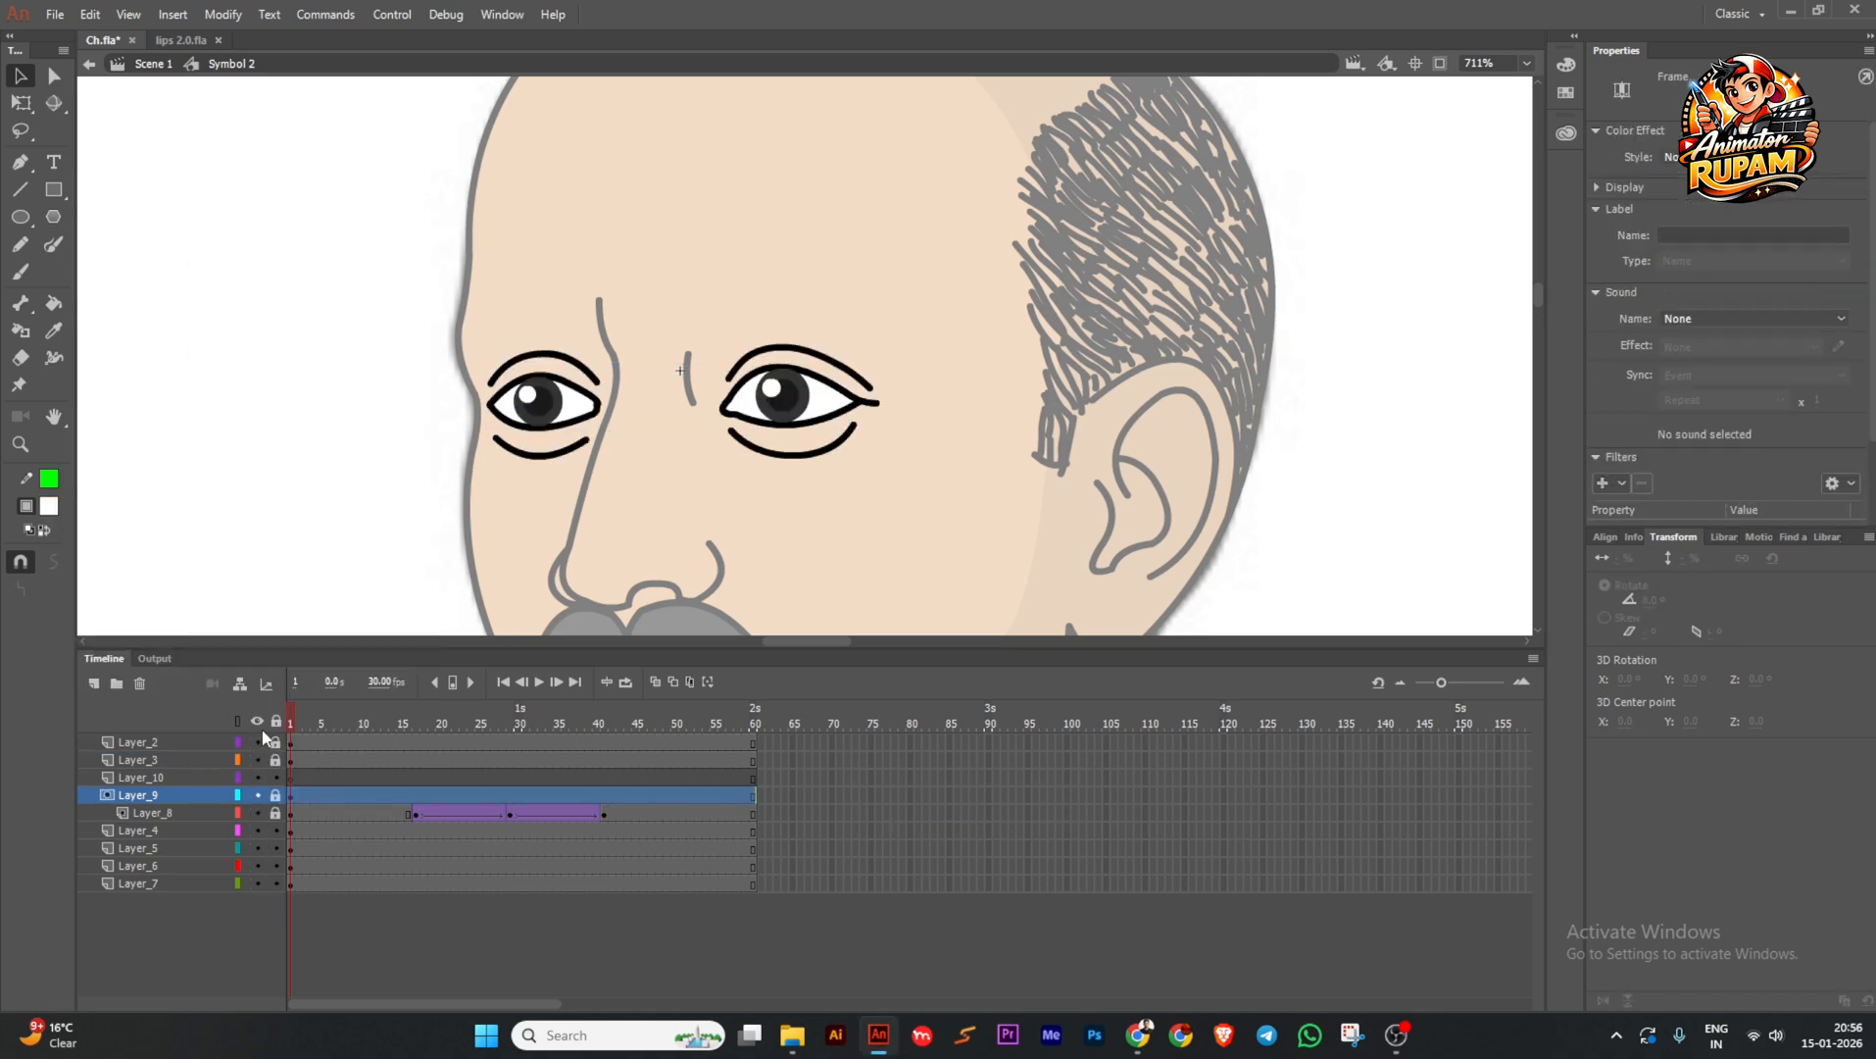
left_click_drag(323, 723, 505, 752)
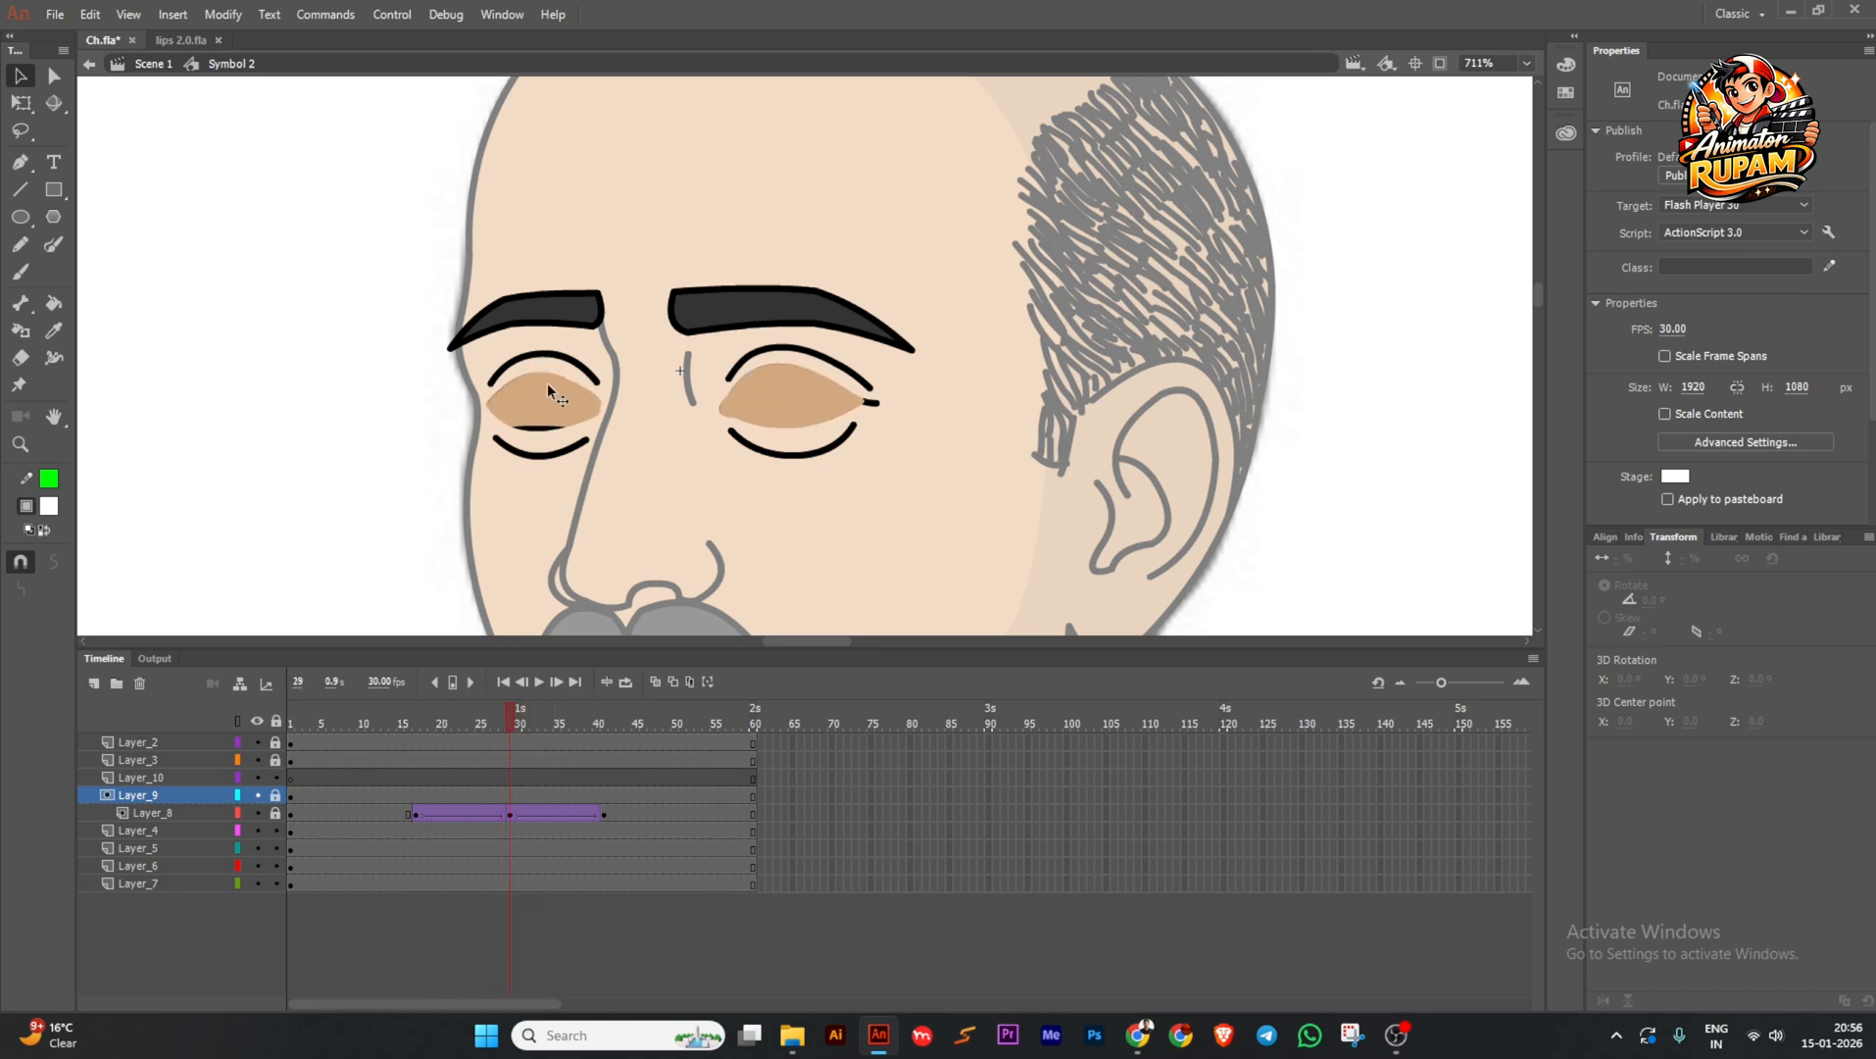
Lock the mask and eyelid layers, then unlock the eyebrow layers and select their frames.
double_click(521, 437)
scroll(520, 437, "up", 2, "ctrl")
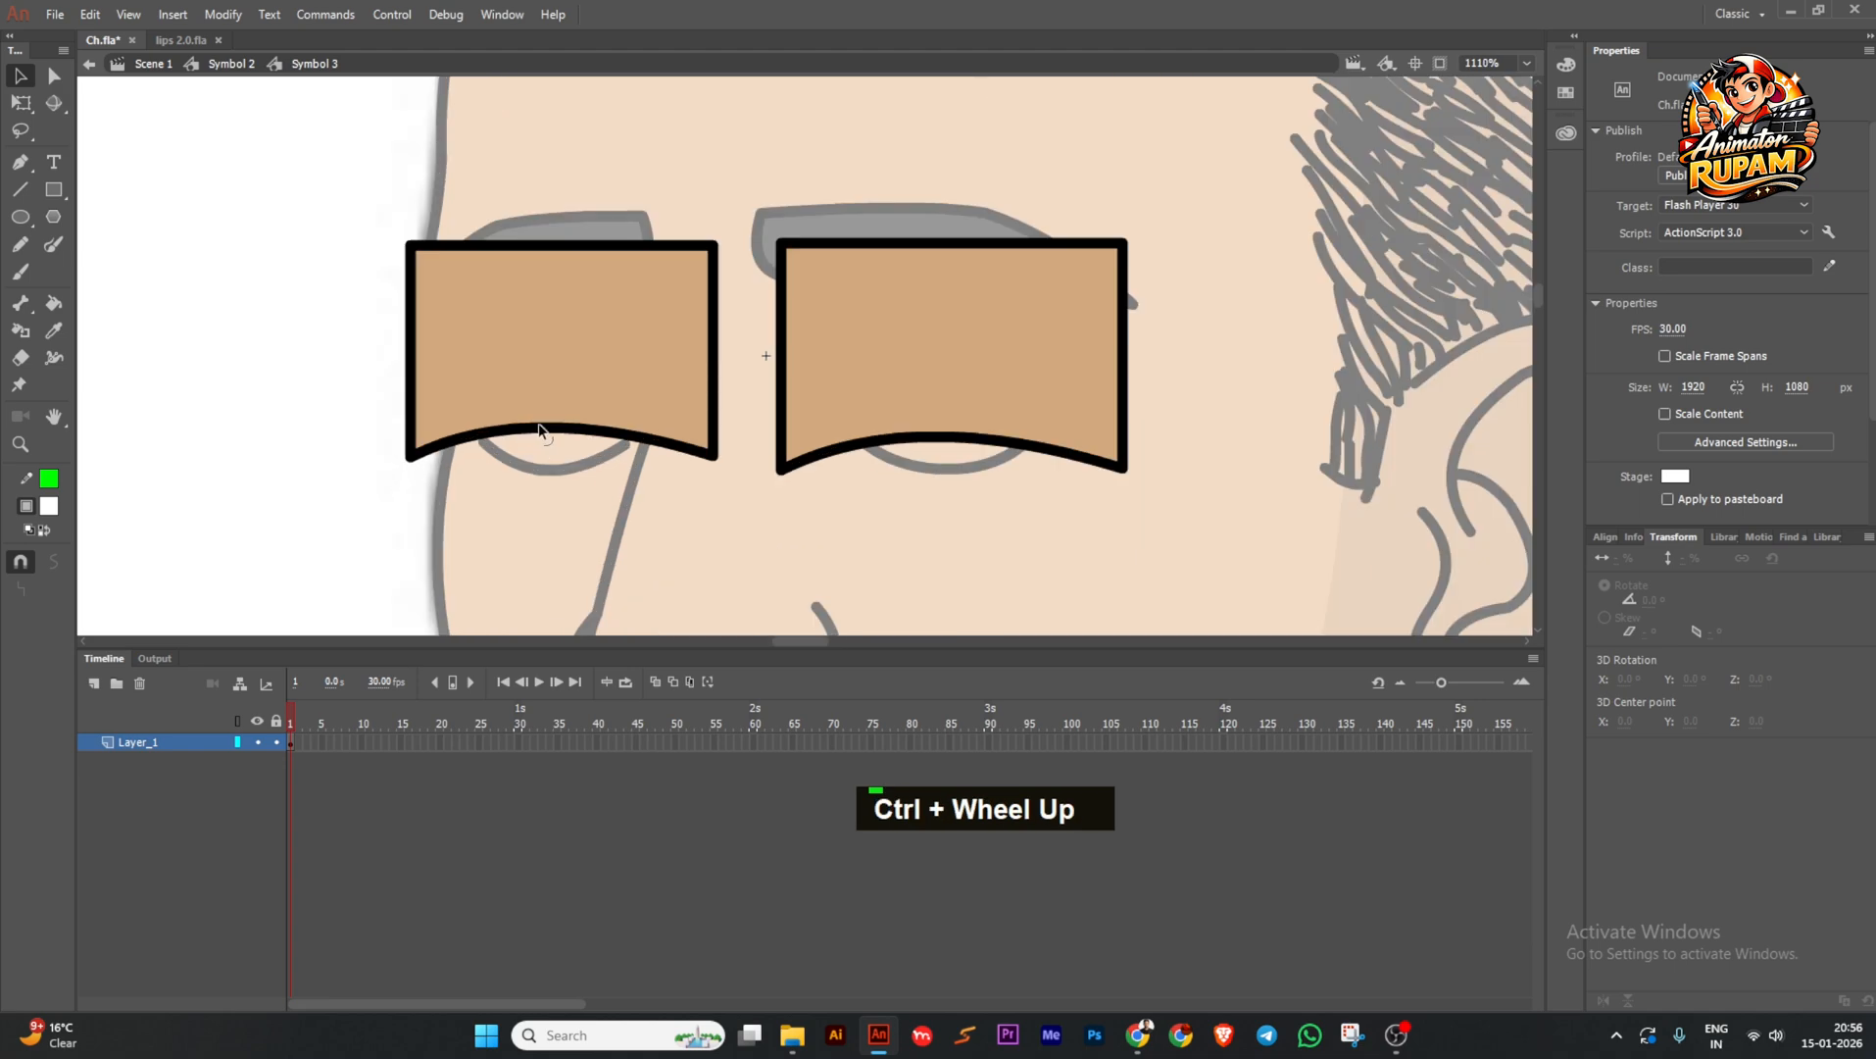
double_click(302, 468)
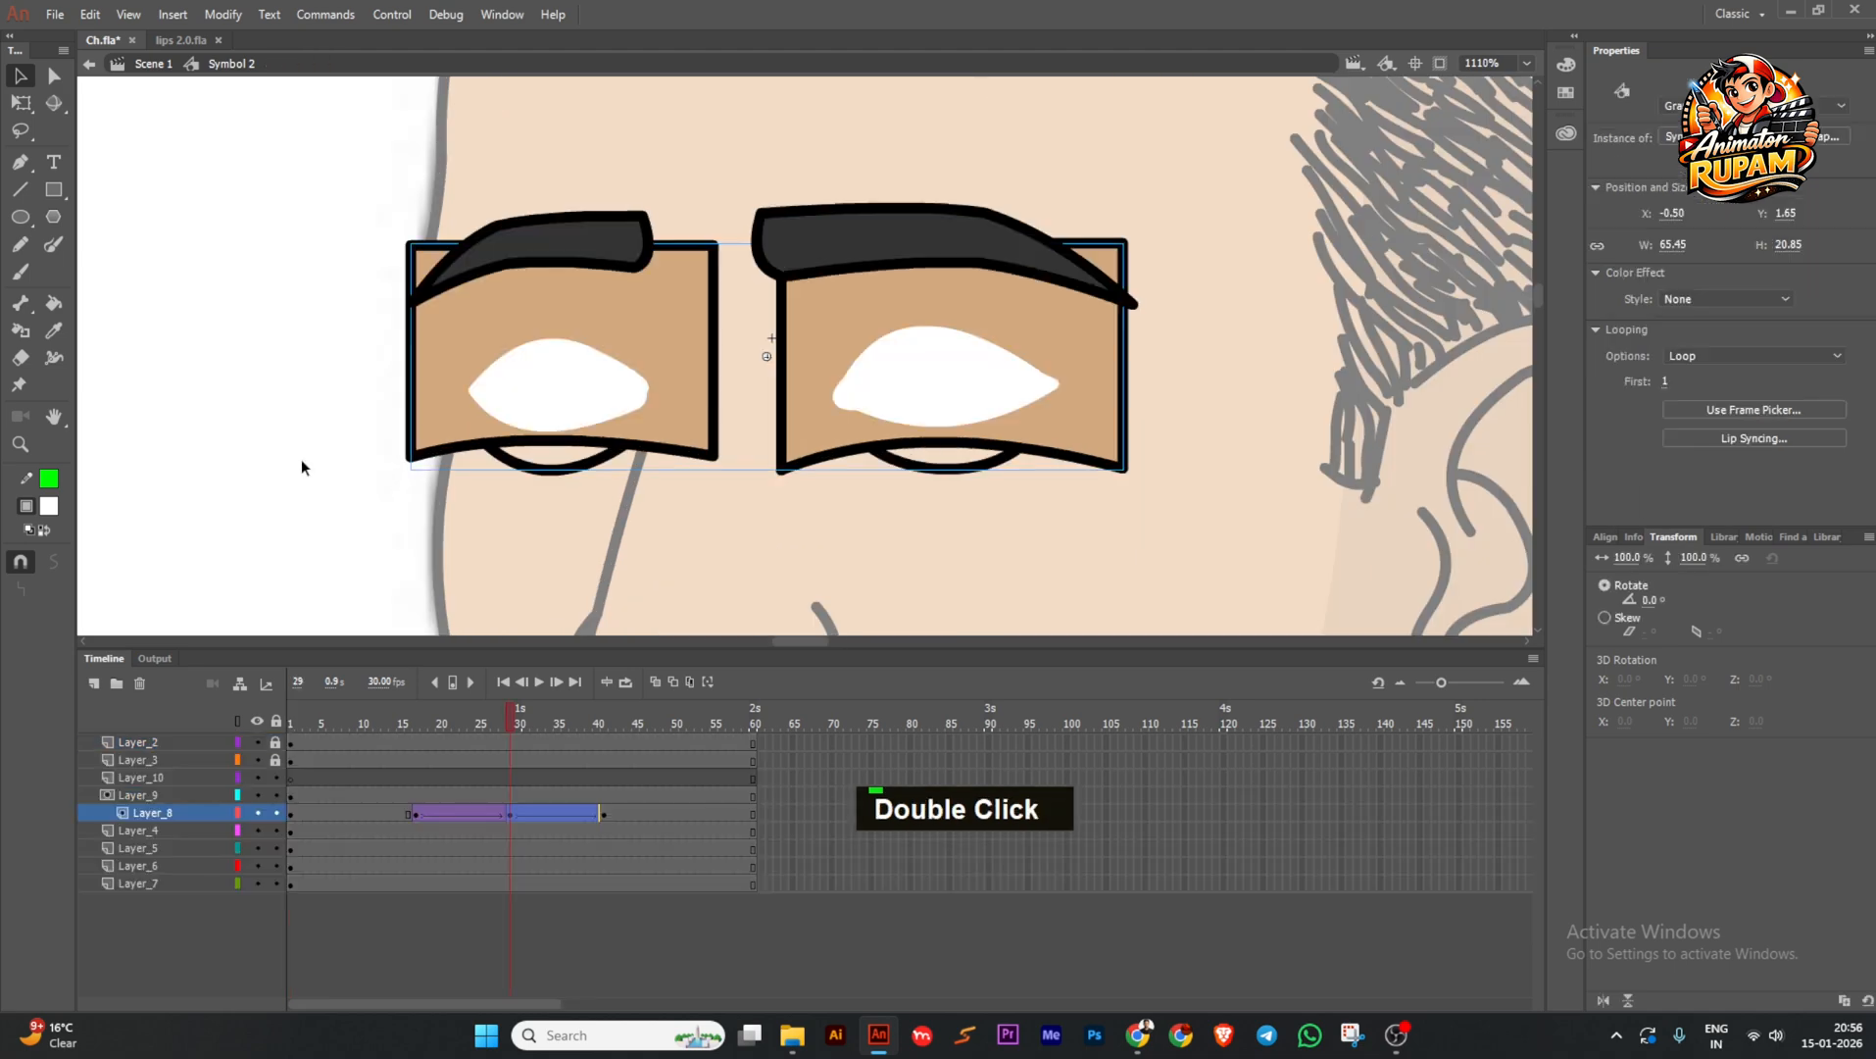
scroll(566, 500, "down", 2)
left_click_drag(278, 797, 277, 812)
left_click_drag(503, 718, 399, 740)
left_click_drag(275, 743, 275, 760)
left_click_drag(413, 760, 400, 743)
Select the left and right eyebrows on the face, dropping an unwanted tween.
key("[")
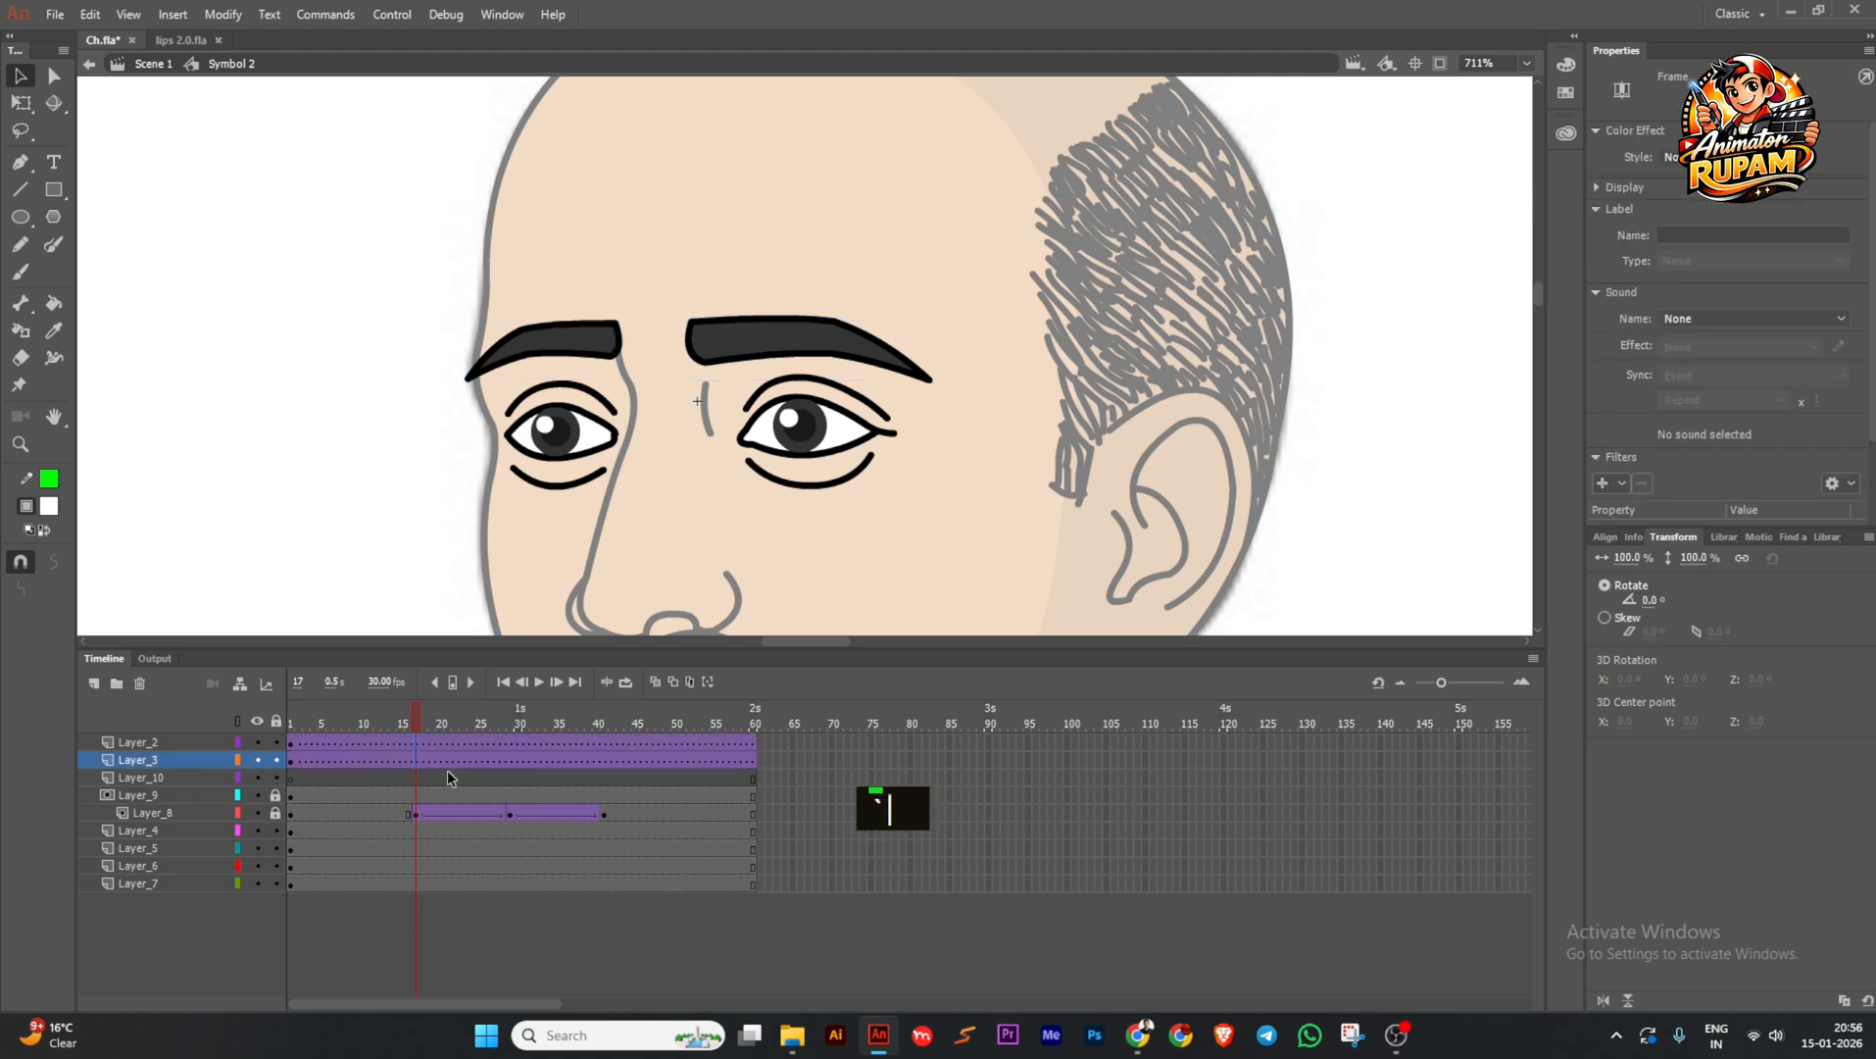
key("]")
left_click(573, 361)
left_click(576, 333)
scroll(577, 333, "up", 2)
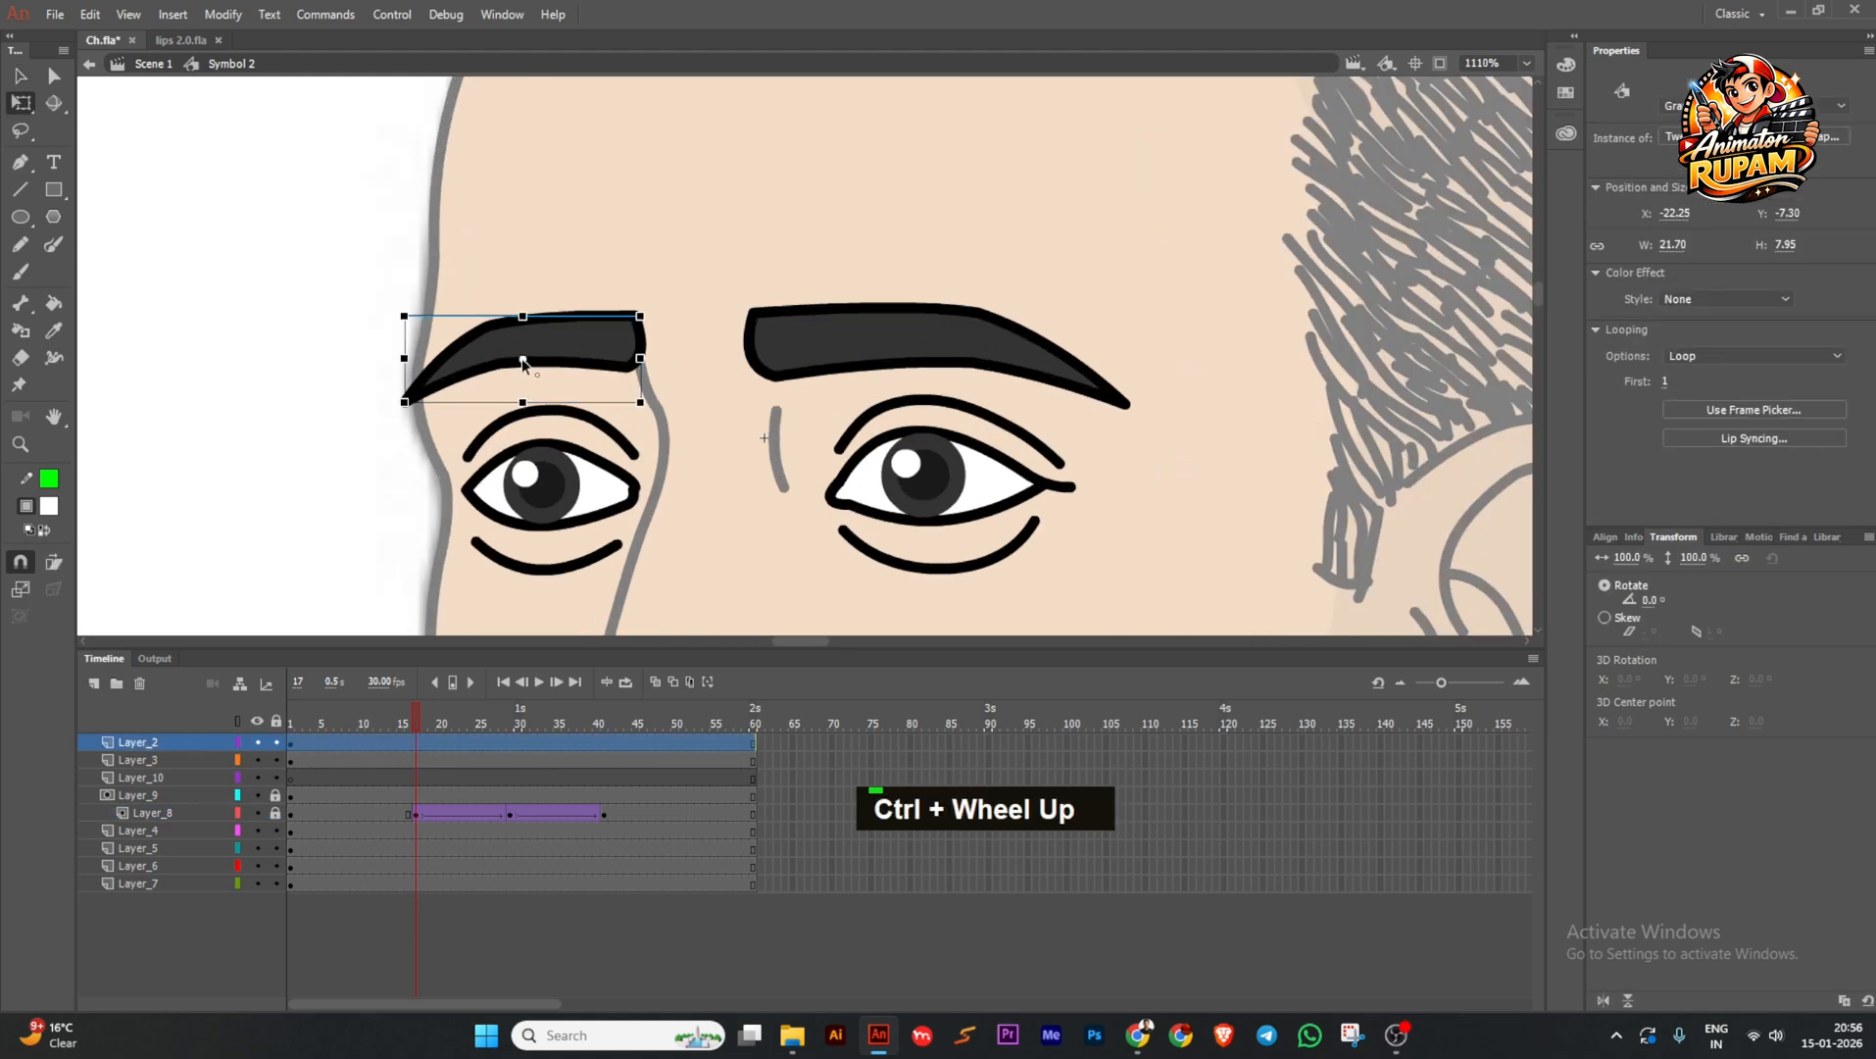
left_click(927, 360)
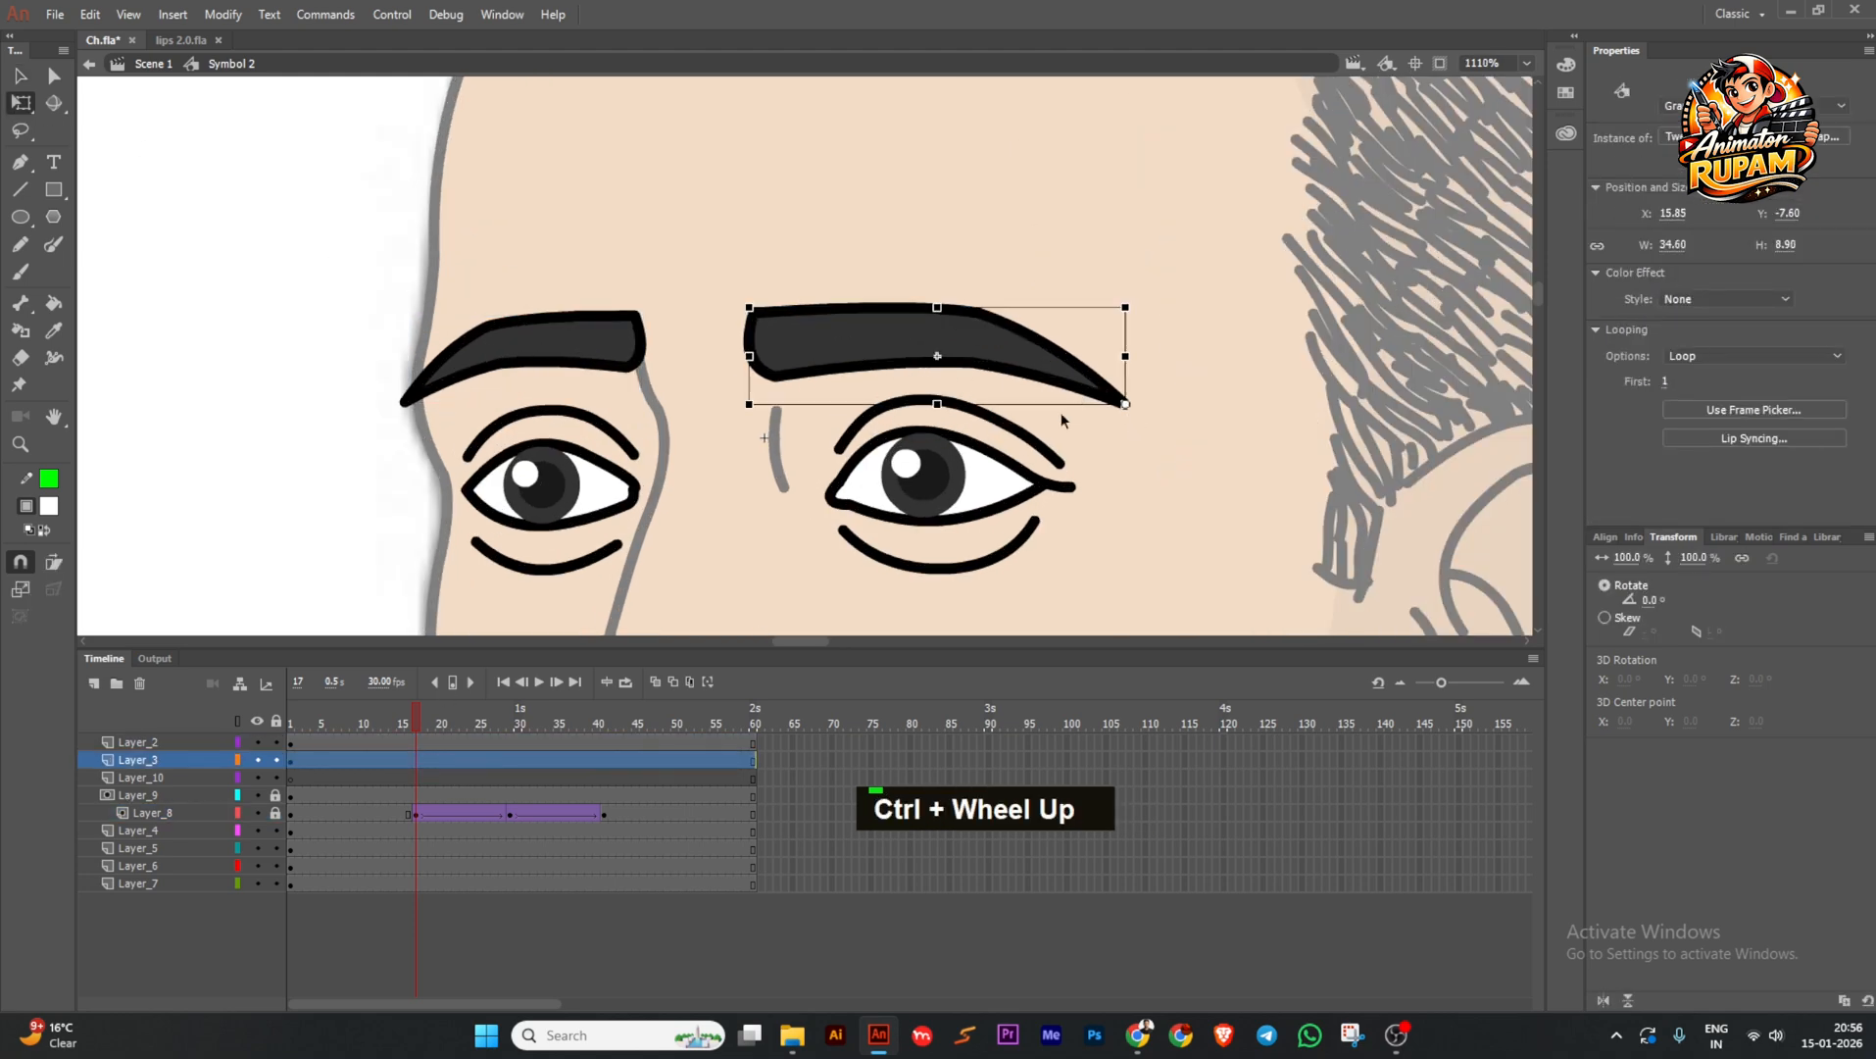
Add keyframes at frames 17, 29 and 40 on the right eyebrow layer.
left_click(417, 762)
key("F6")
left_click_drag(418, 729, 507, 734)
key("F6")
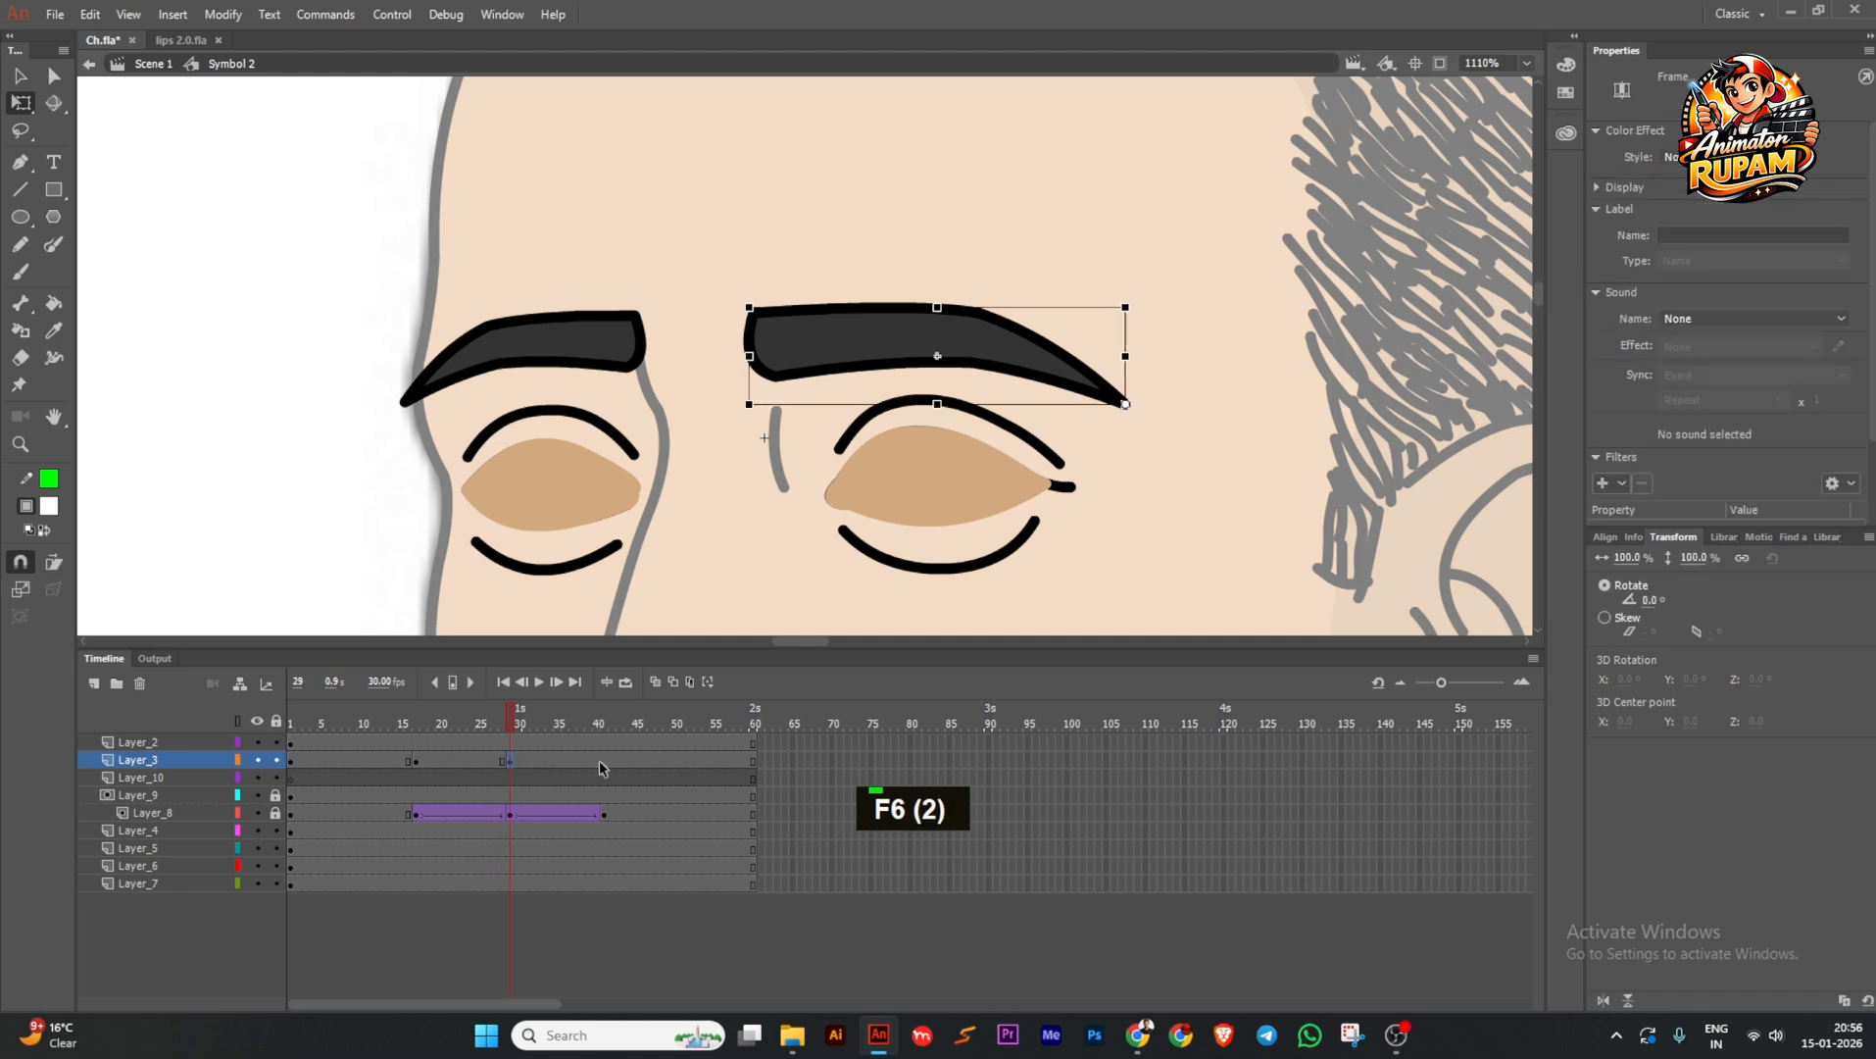
left_click(599, 761)
key("F6")
left_click(508, 727)
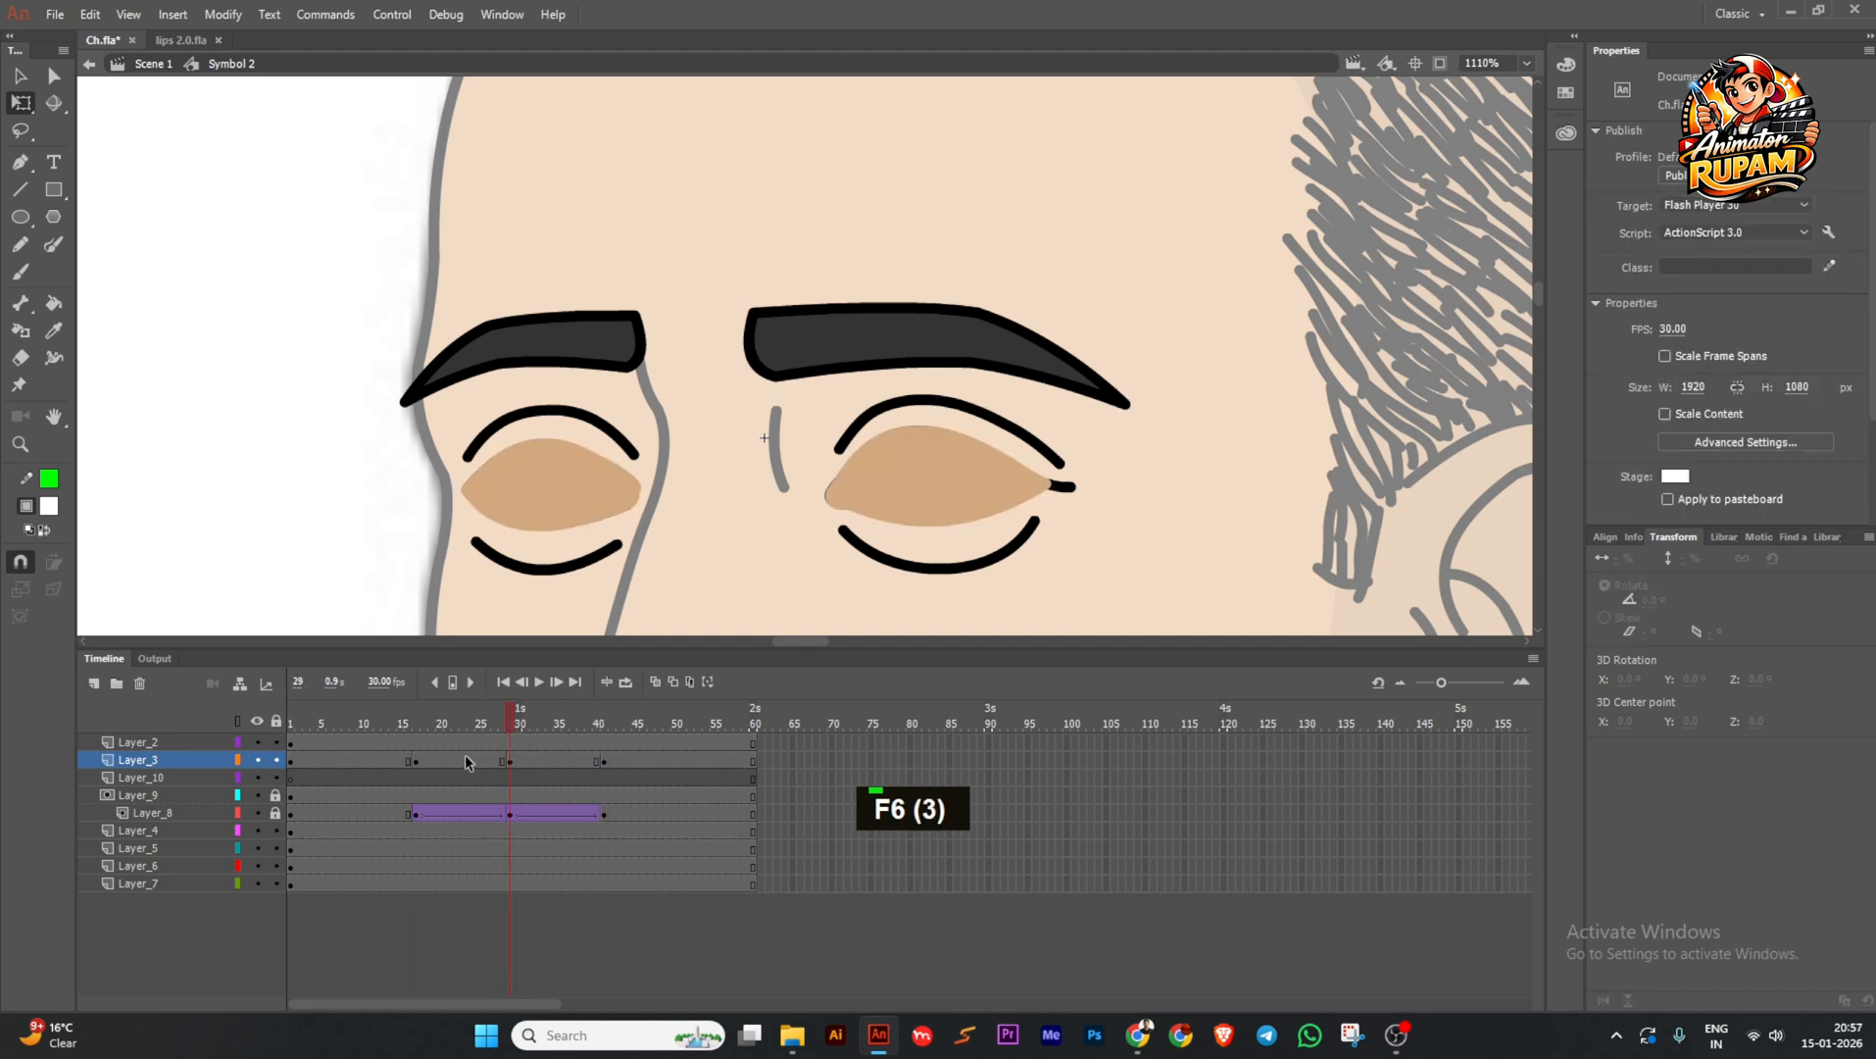
Add keyframes at frames 17, 29 and 40 on the left eyebrow layer, removing a stray frame-16 keyframe.
left_click(410, 745)
key("F6")
left_click(510, 745)
left_click(409, 745)
key("shift+F6")
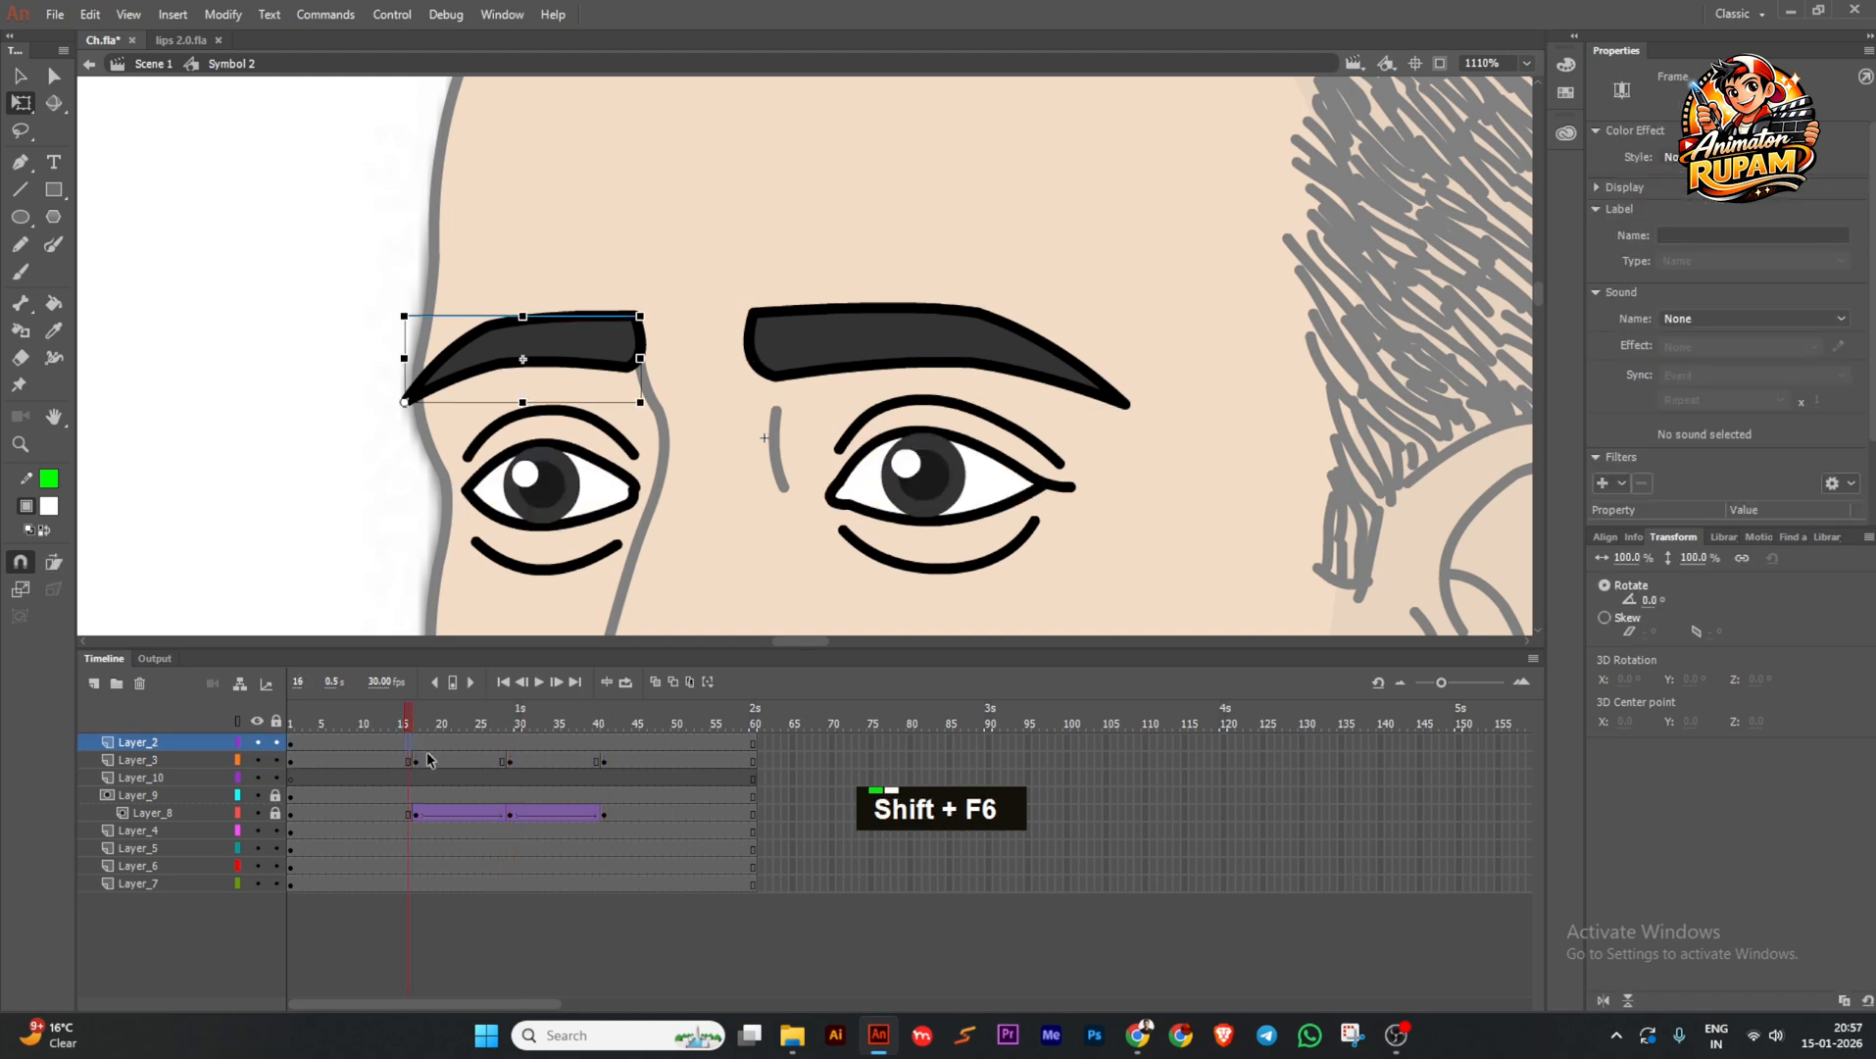
left_click(415, 745)
key("F6")
left_click(508, 745)
key("F6")
left_click(598, 745)
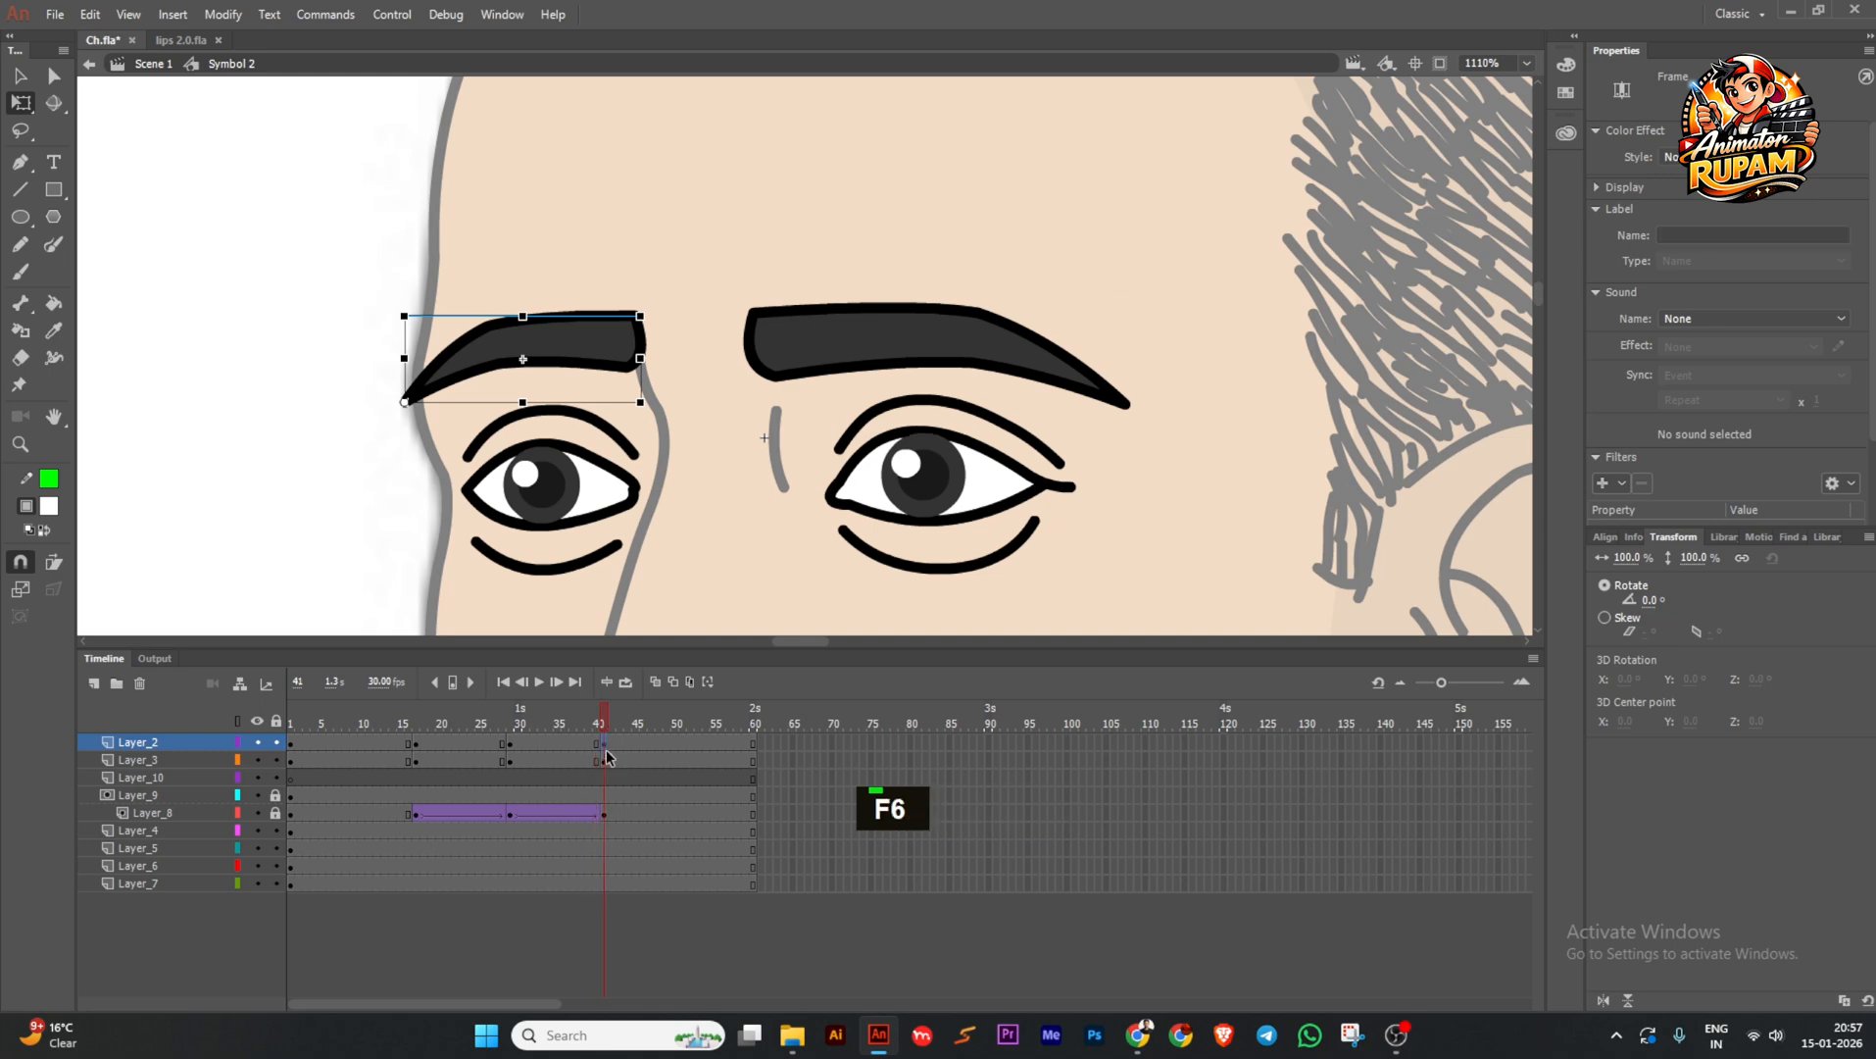
At frame 29, rotate both eyebrows downward to match the closed eyes.
left_click(510, 726)
left_click(623, 357)
left_click_drag(659, 324, 733, 351)
left_click(782, 353)
left_click_drag(487, 743, 559, 762)
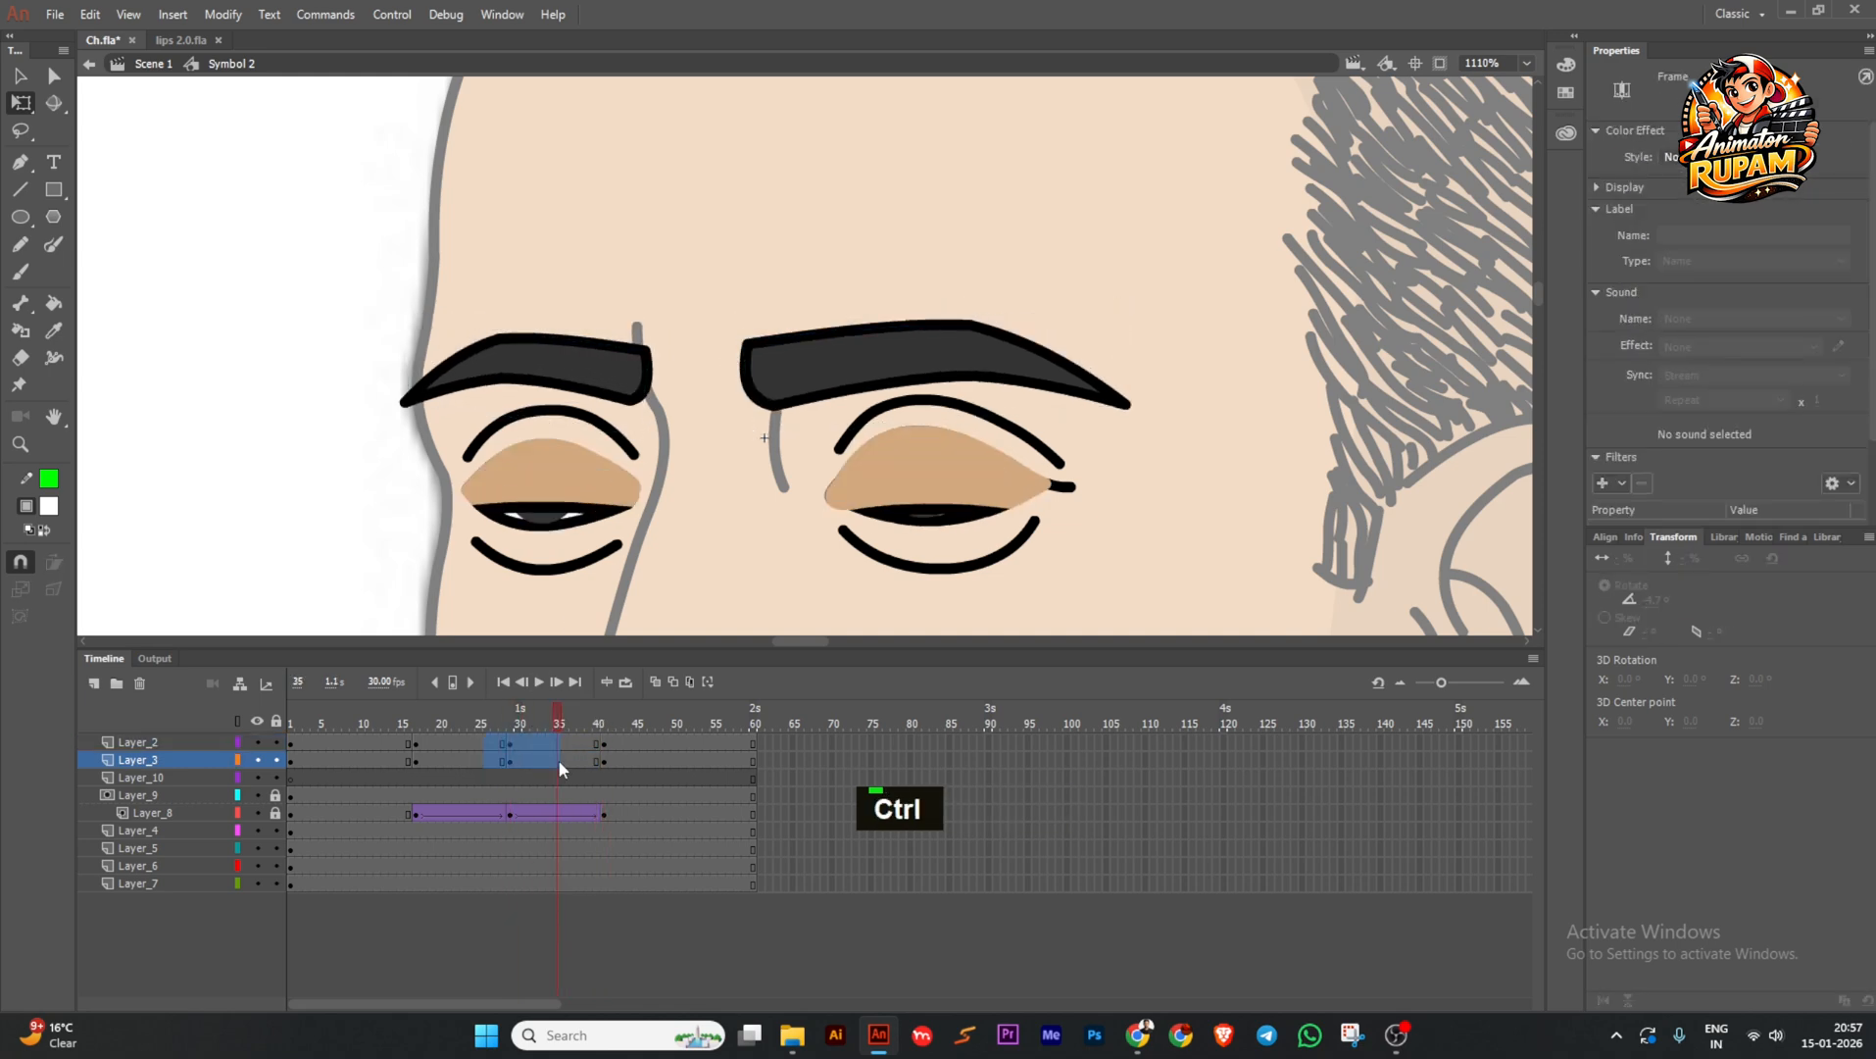
Add classic tweens on both eyebrow layers with Ease Out Quad down and Ease In Quad back, then preview.
key("grave")
left_click_drag(361, 724, 550, 761)
left_click(1687, 353)
left_click(1345, 440)
double_click(1472, 386)
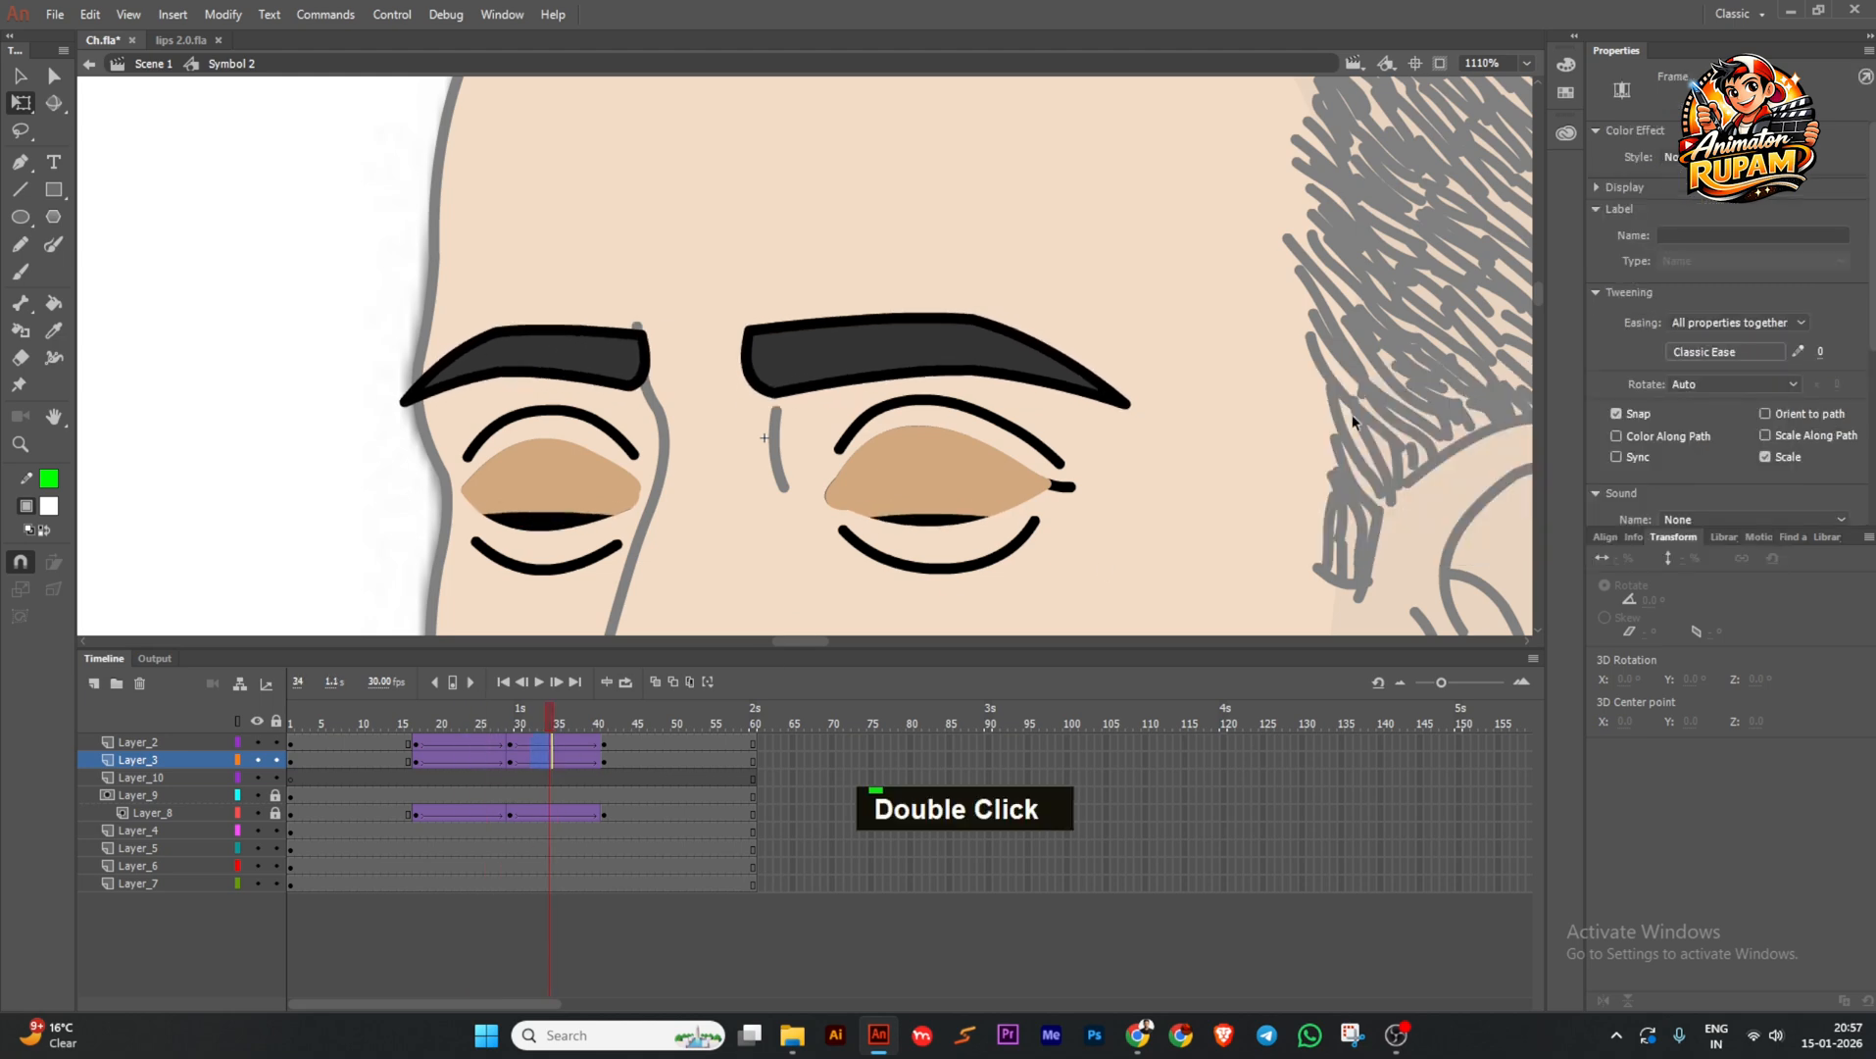
left_click(1705, 351)
left_click(1345, 418)
double_click(1473, 386)
left_click(431, 722)
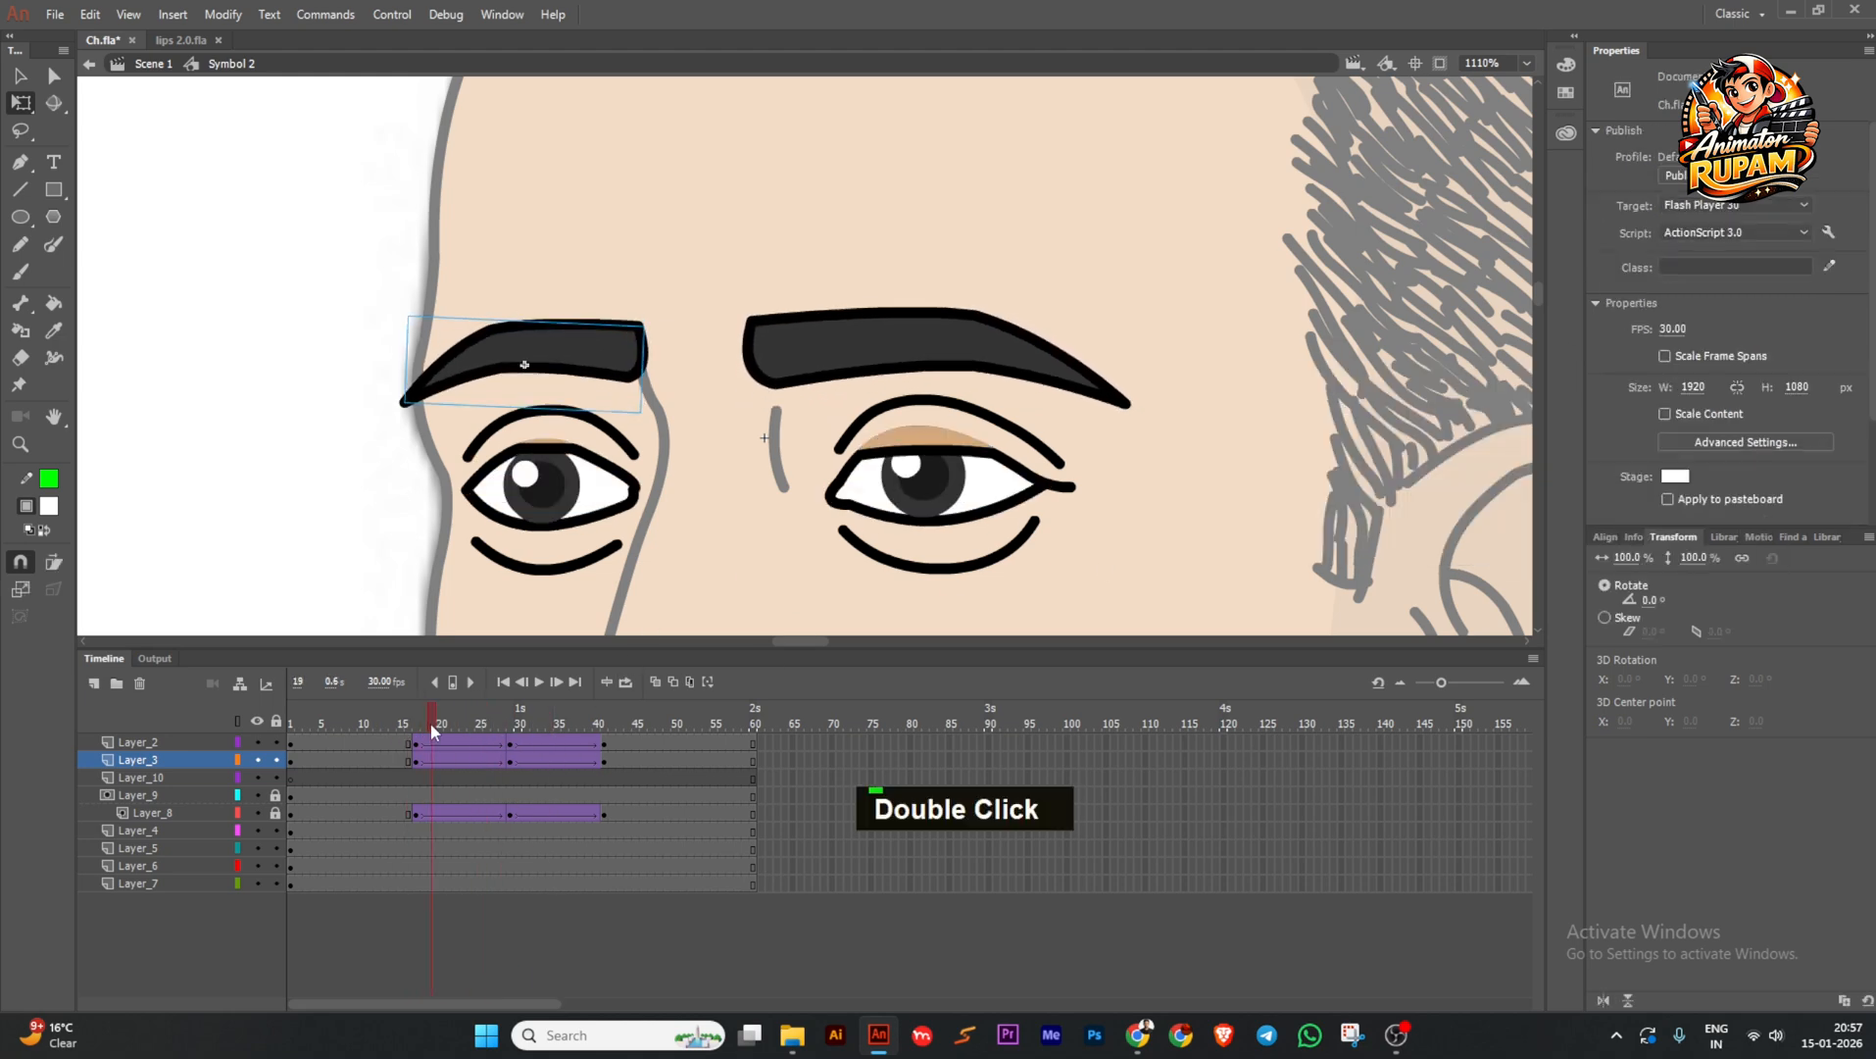
left_click_drag(431, 722, 355, 725)
Break both eye symbols apart into drawings with Ctrl+B and save the file.
double_click(598, 507)
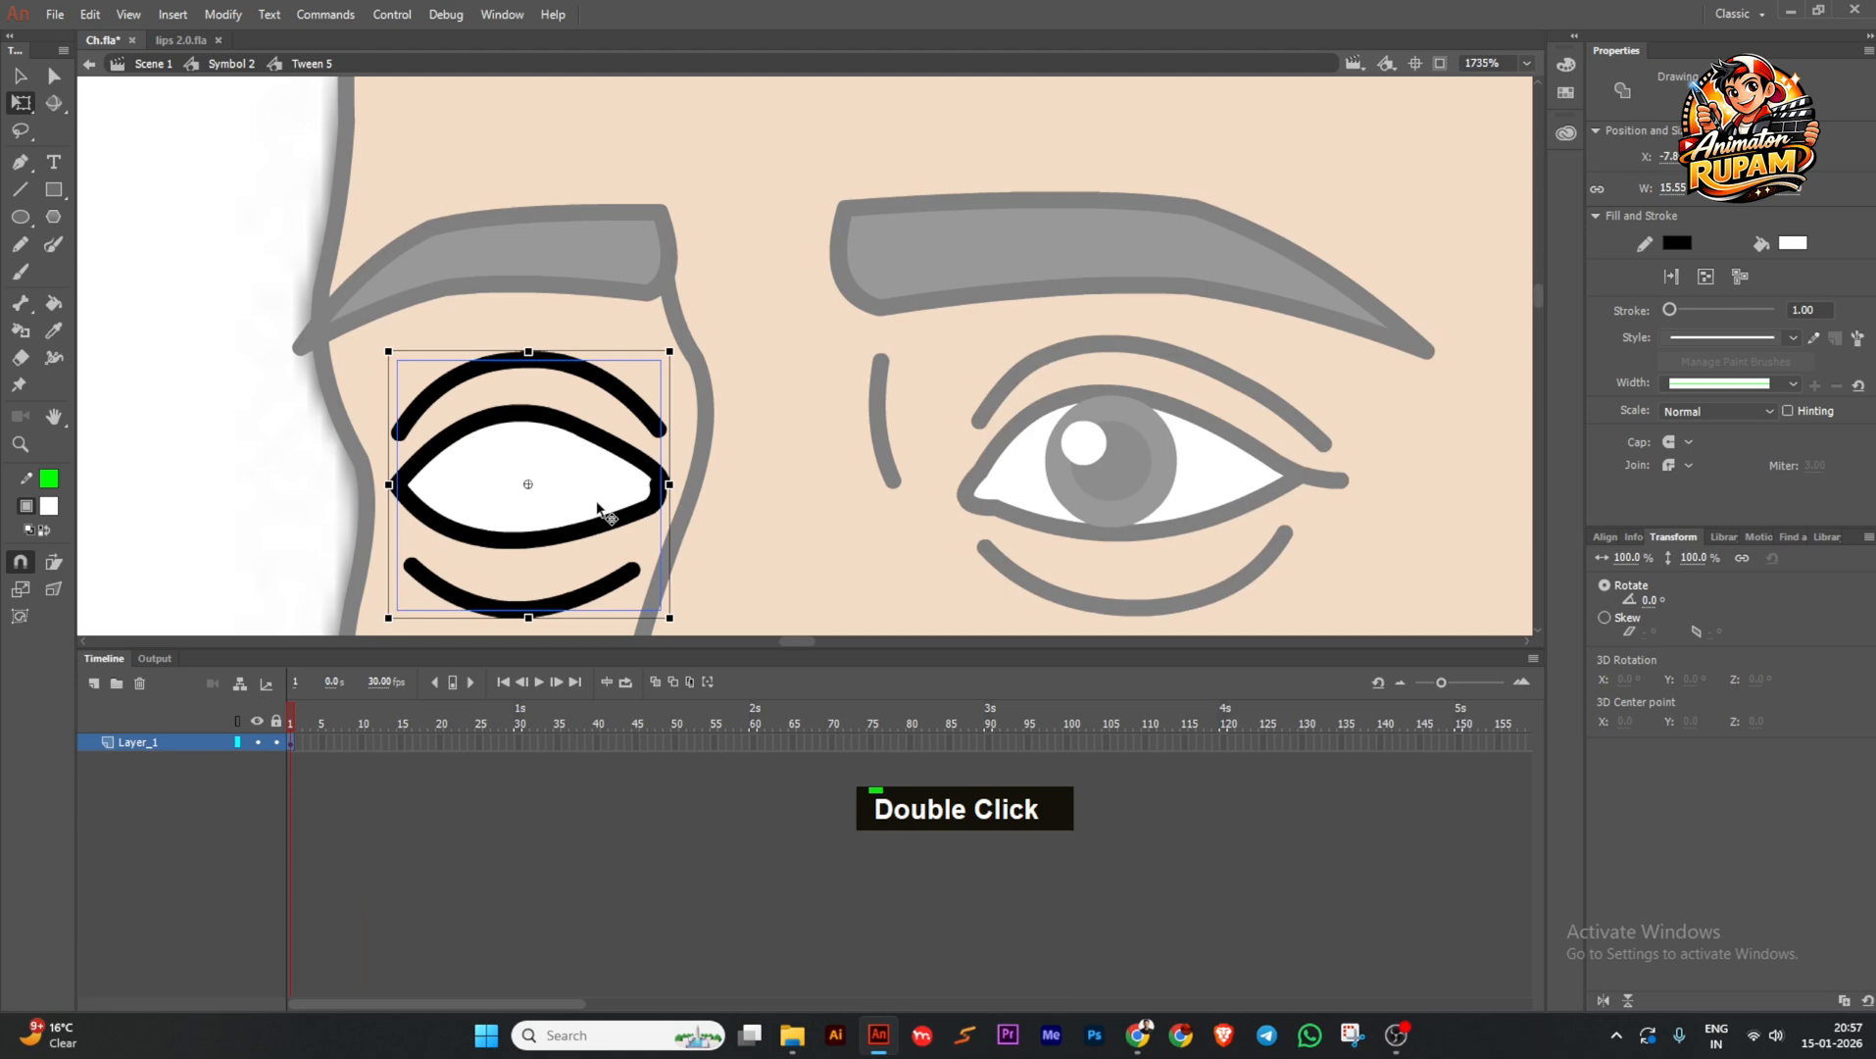
double_click(225, 489)
scroll(656, 507, "down", 3)
left_click(840, 497, "shift")
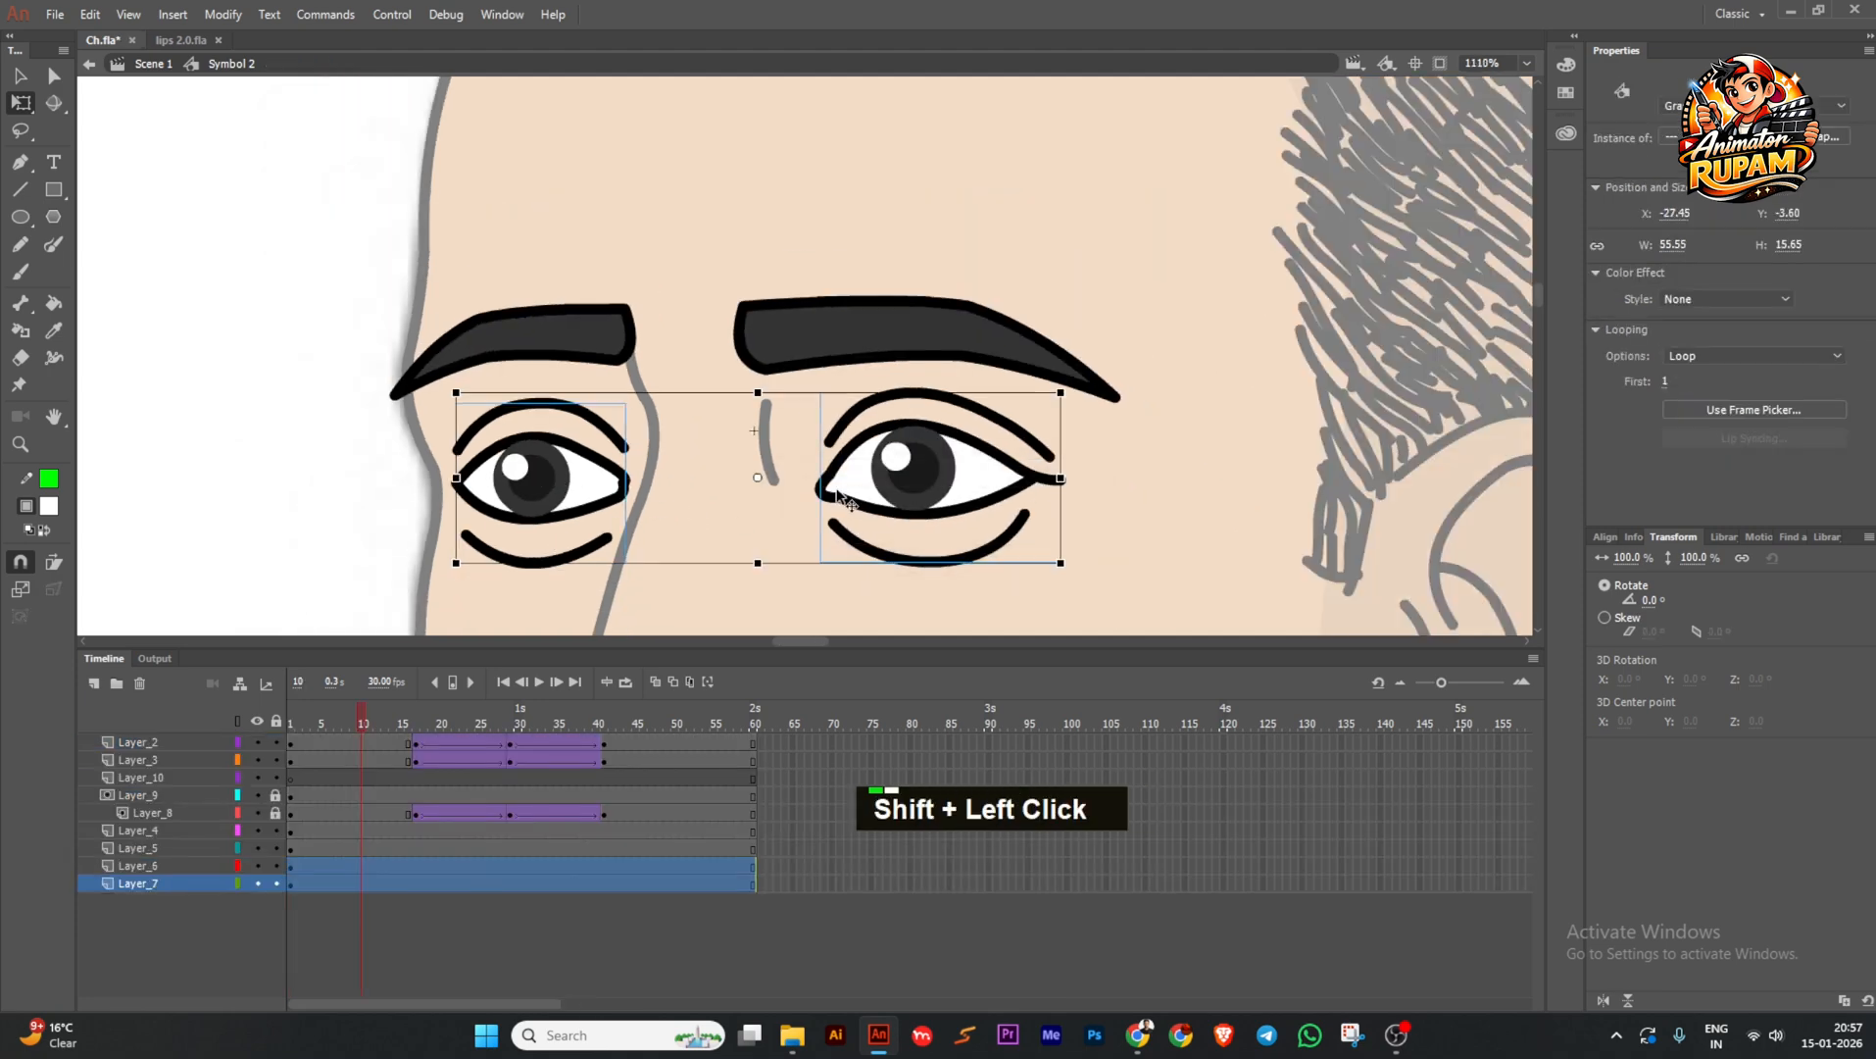
key("ctrl+b")
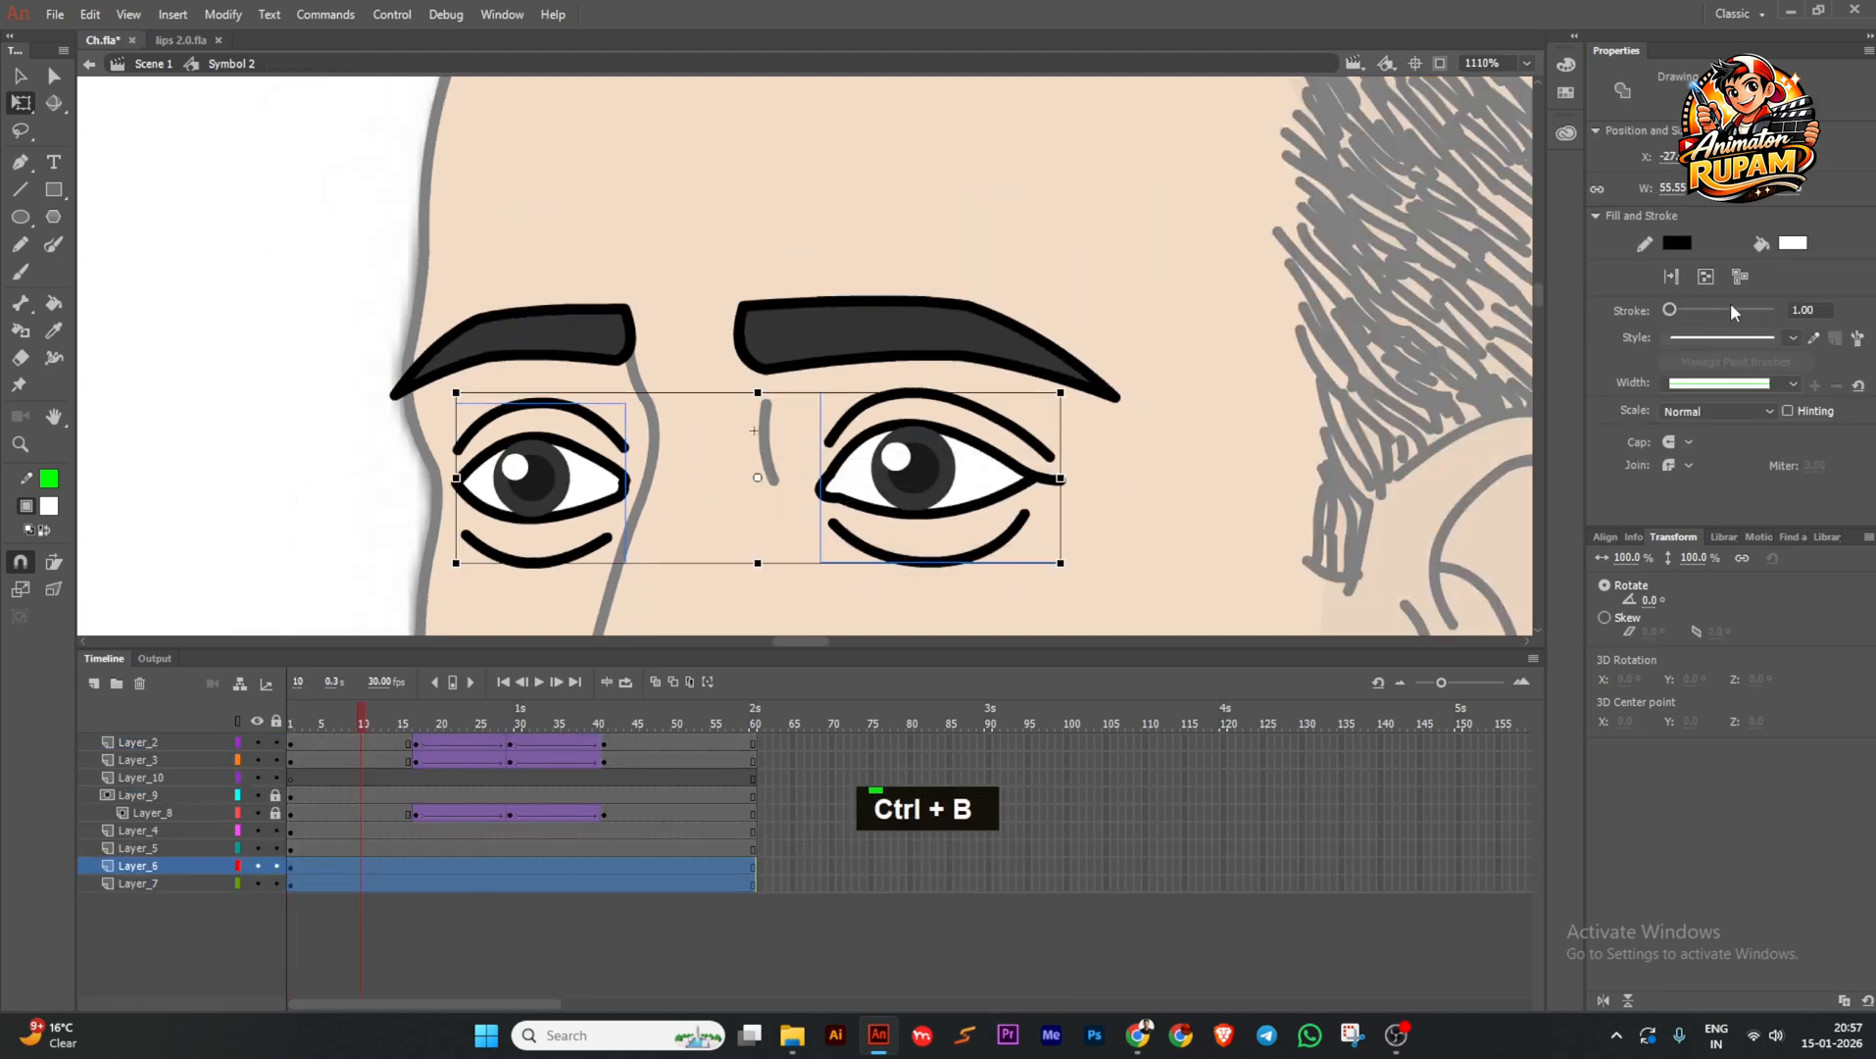
double_click(819, 490)
scroll(819, 490, "up", 1)
key("ctrl+s")
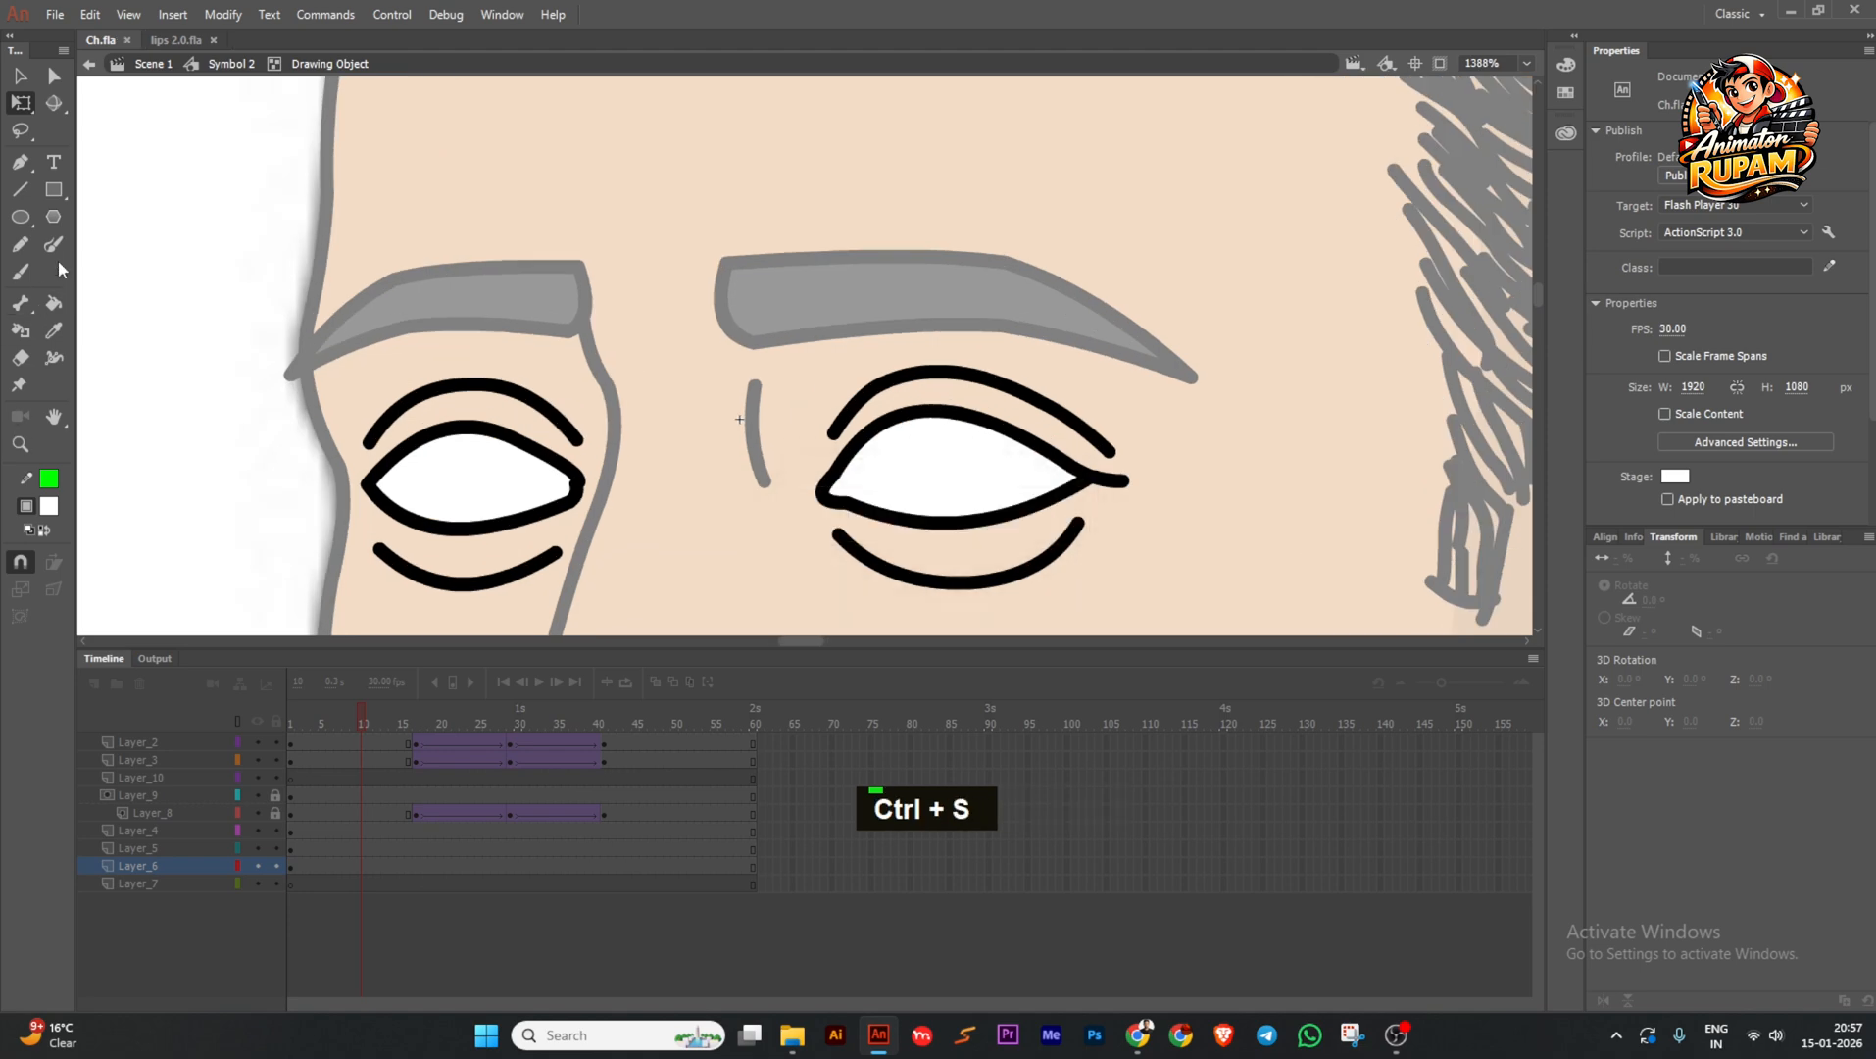
Paint curved green guide lines across the upper part of both eye whites.
left_click(54, 244)
double_click(380, 483)
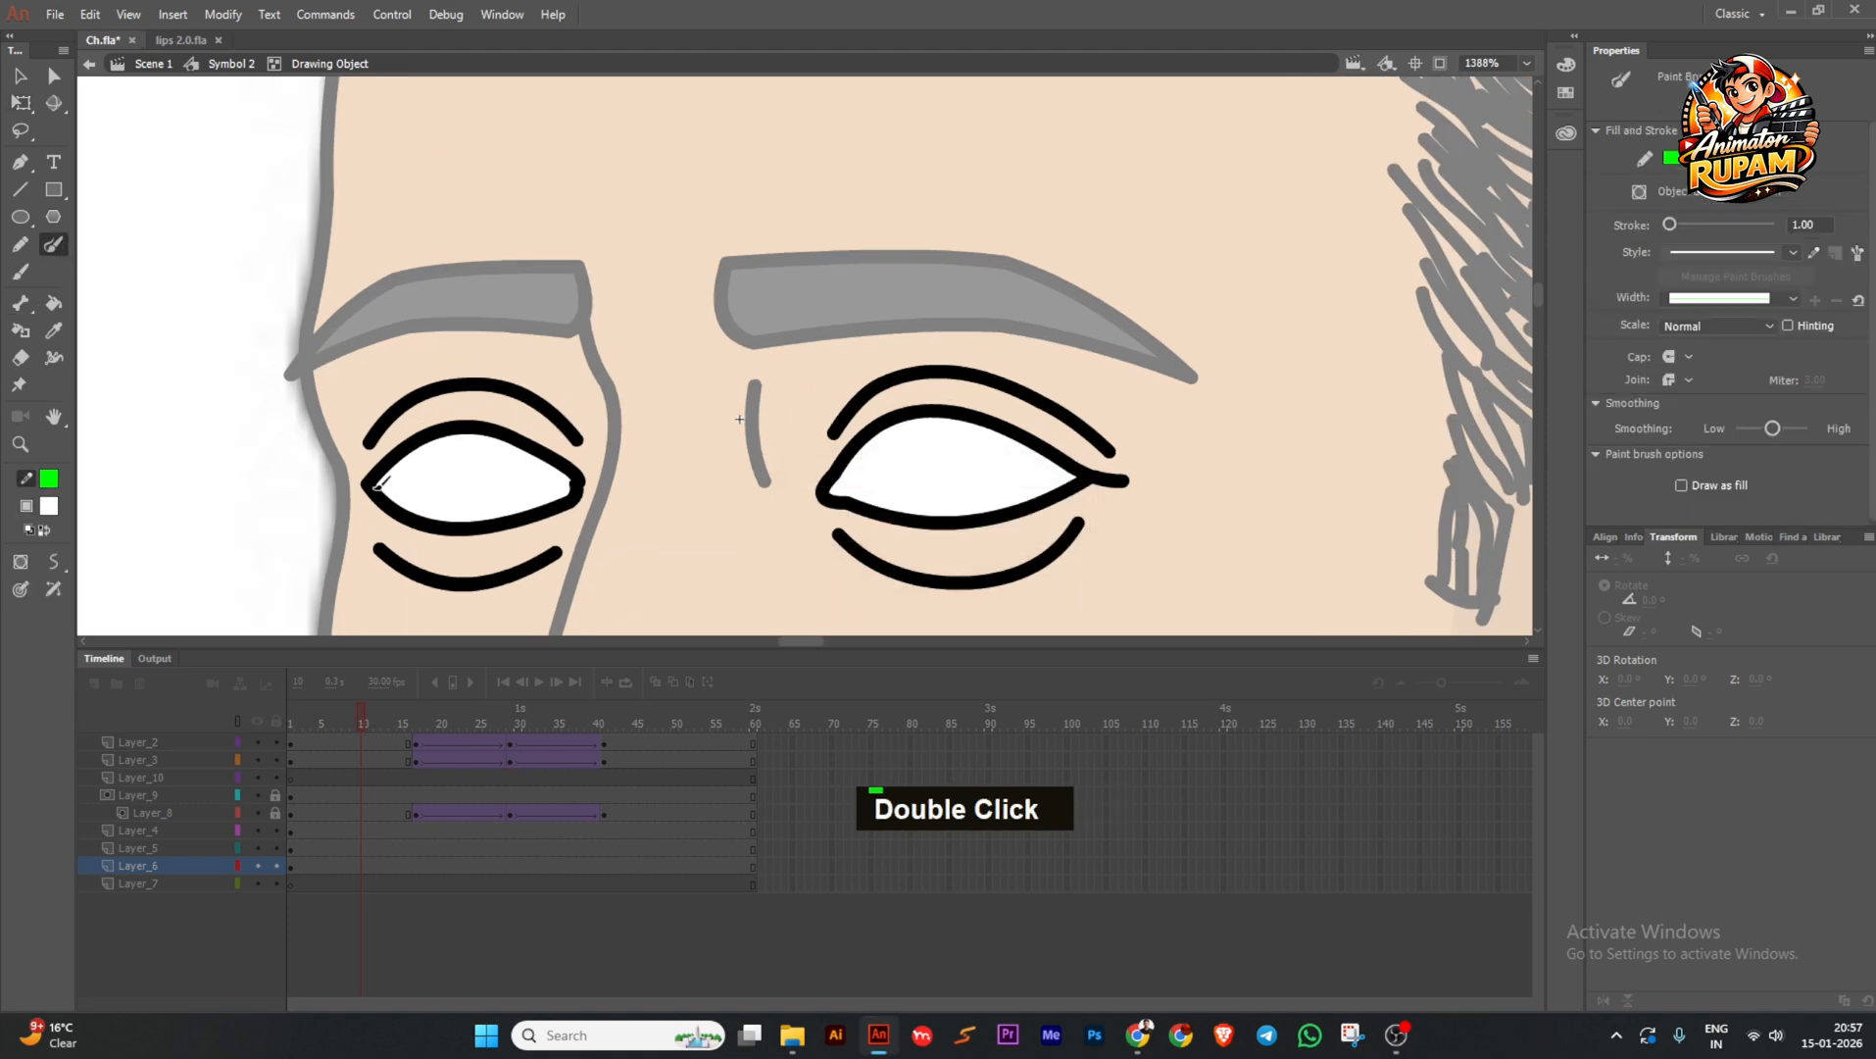
key("ctrl+z")
left_click_drag(543, 478, 600, 515)
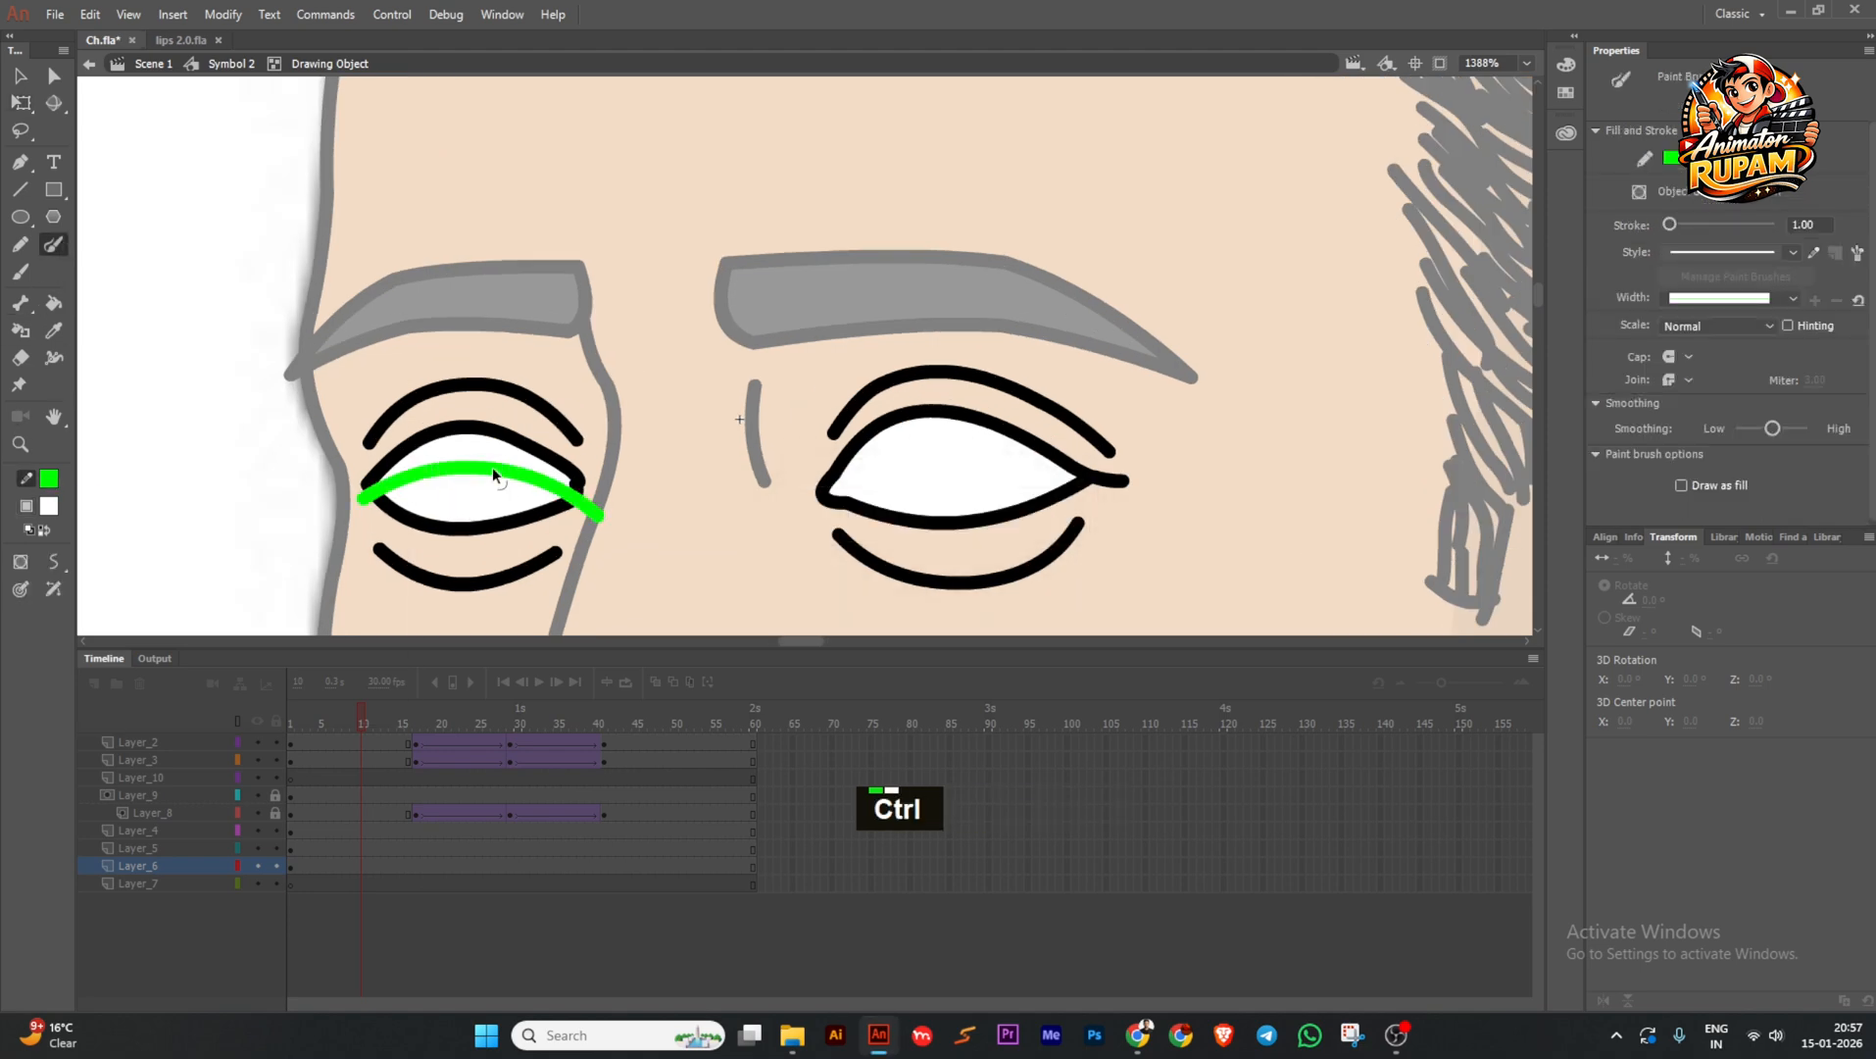
left_click_drag(403, 474, 439, 466)
left_click_drag(470, 463, 471, 458)
left_click_drag(821, 497, 643, 523)
left_click_drag(877, 501, 919, 535)
mouse_move(857, 499)
left_mouse_down()
mouse_move(767, 475)
mouse_move(827, 486)
left_mouse_up()
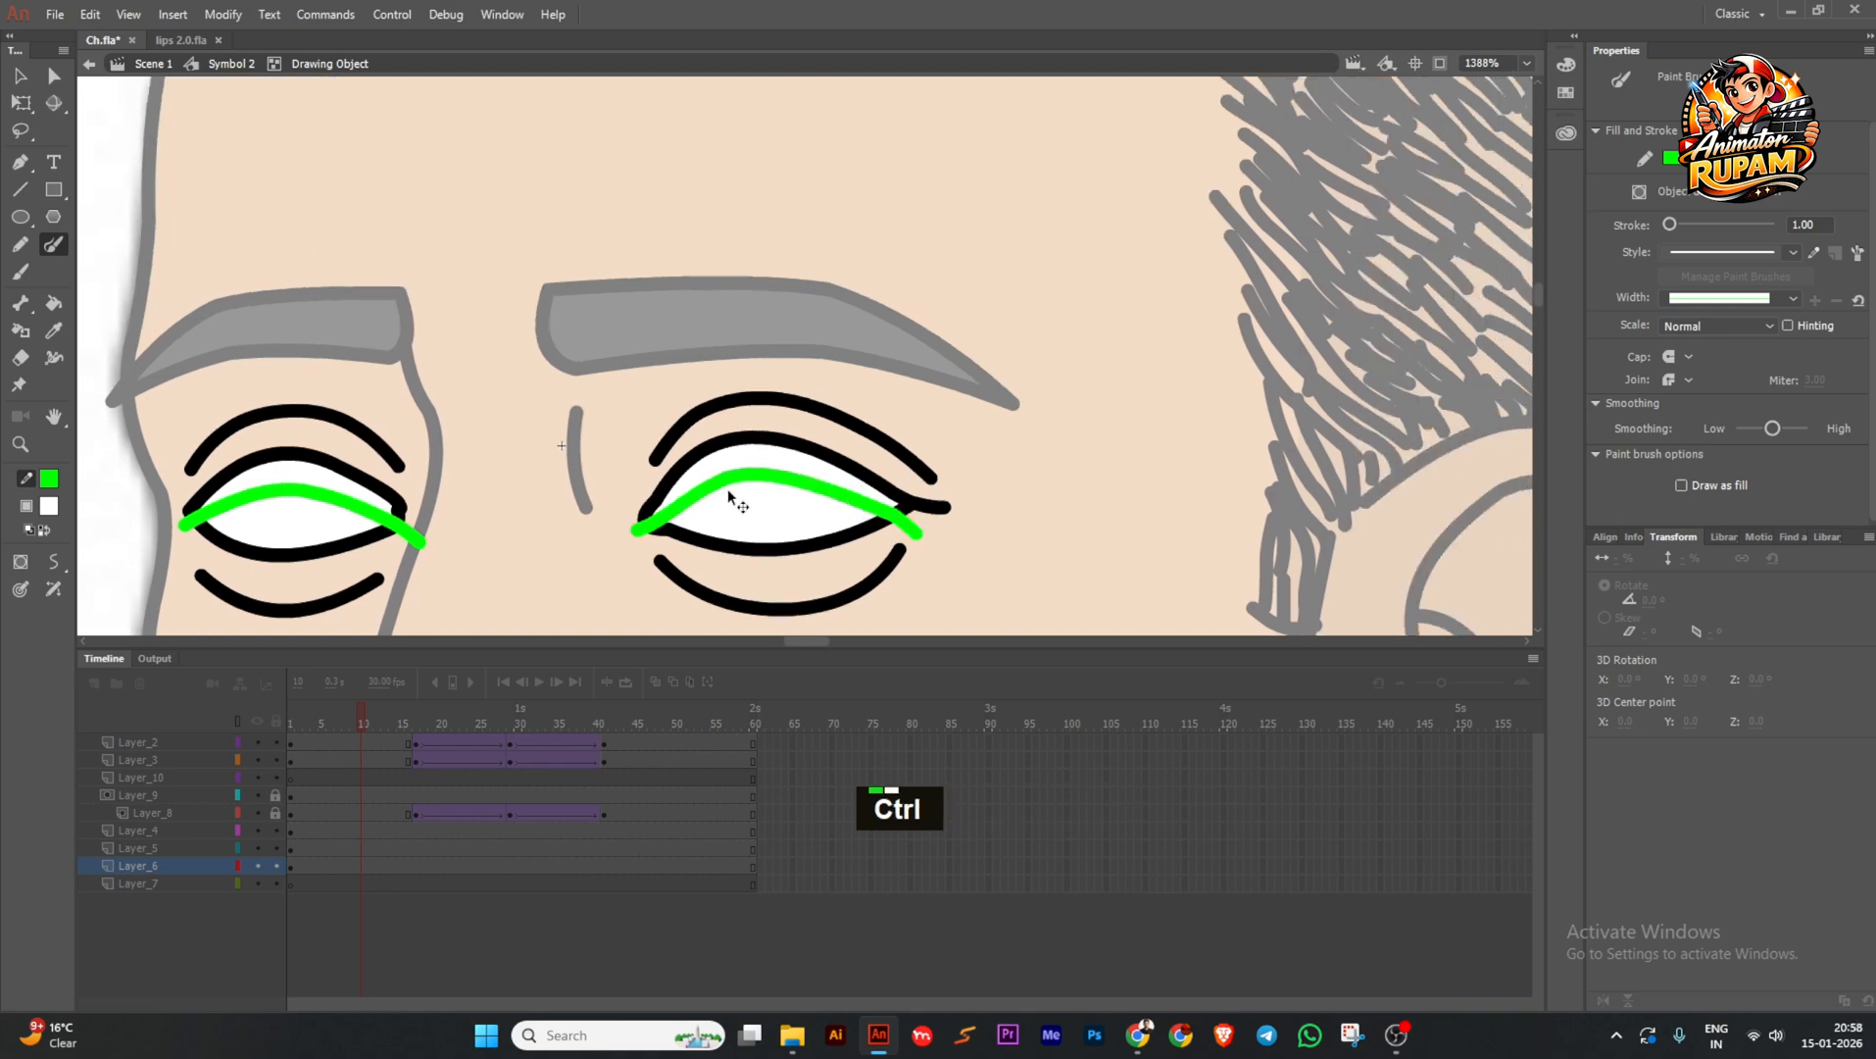
left_click_drag(706, 493, 703, 487)
left_click_drag(752, 478, 751, 475)
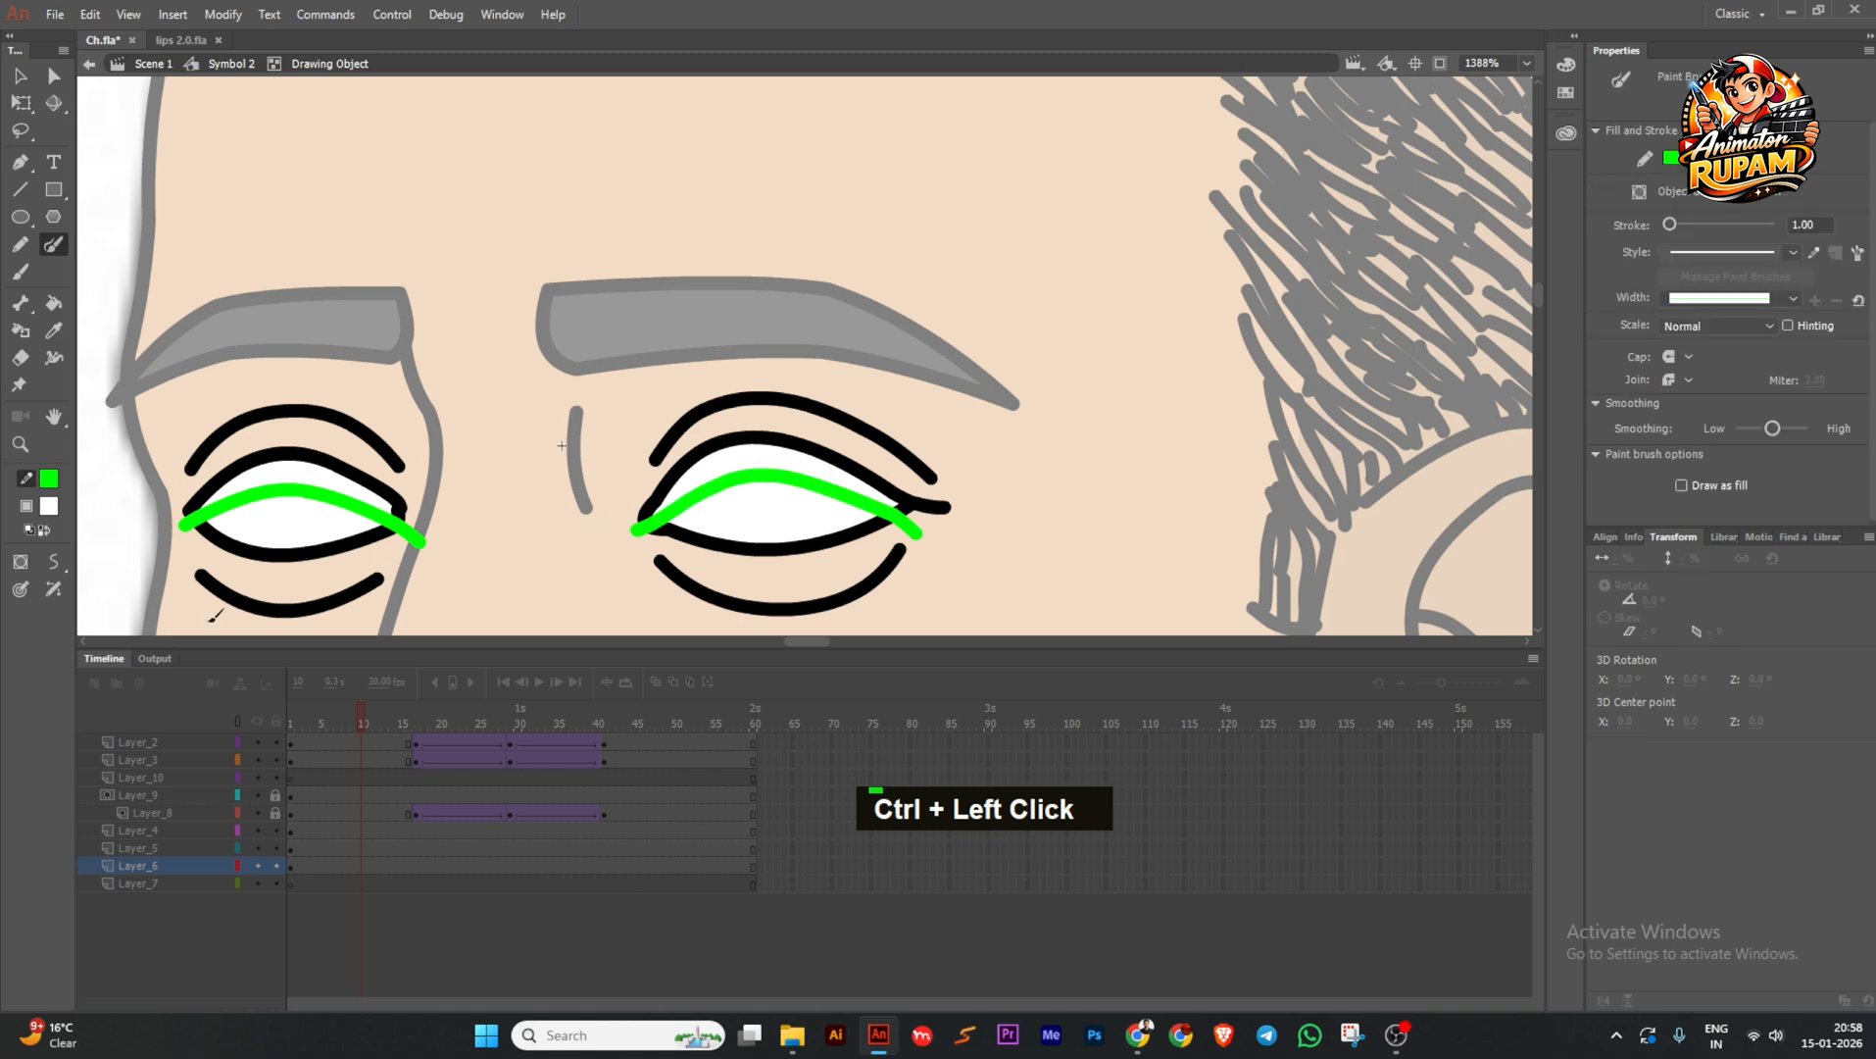
Set the fill colour to light grey EFEFEF.
left_click(49, 506)
left_click(277, 502)
left_click(49, 506)
left_click(400, 533)
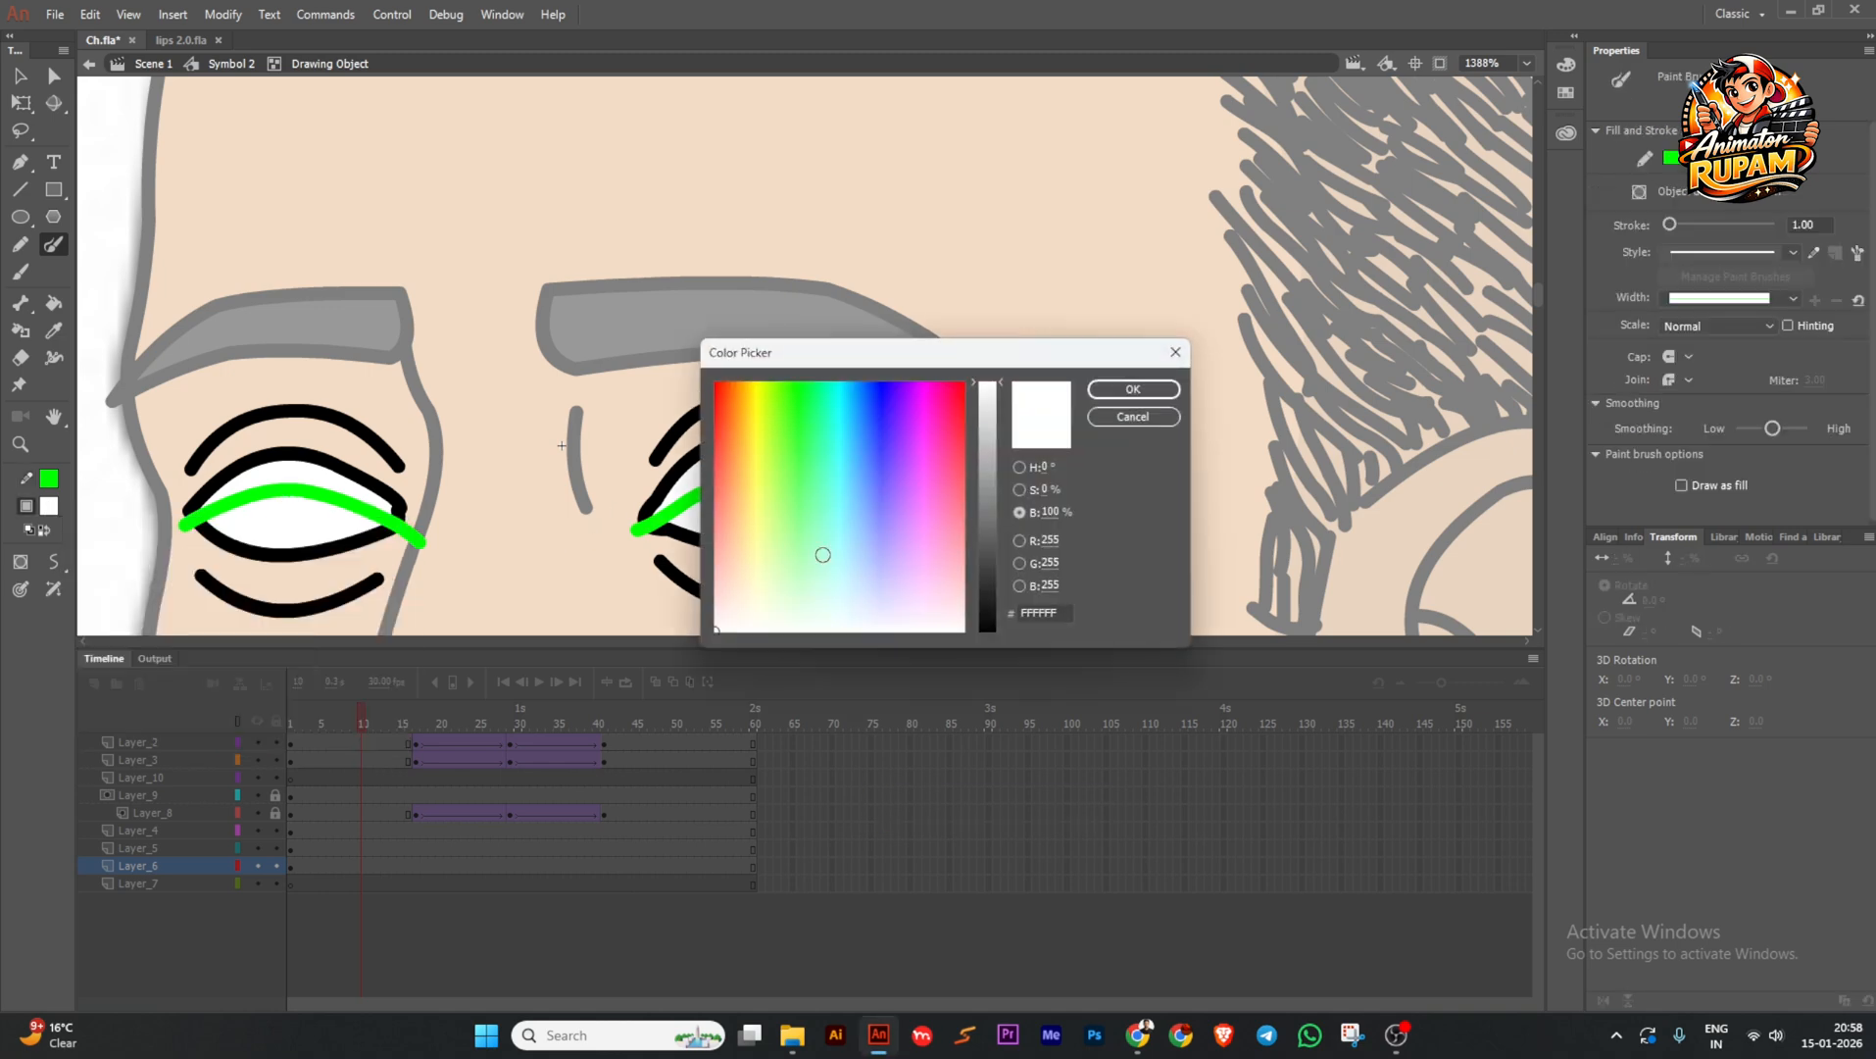
left_click(993, 399)
left_click(1132, 389)
Paint Bucket the upper eye whites light grey, then delete both green guide lines.
key("k")
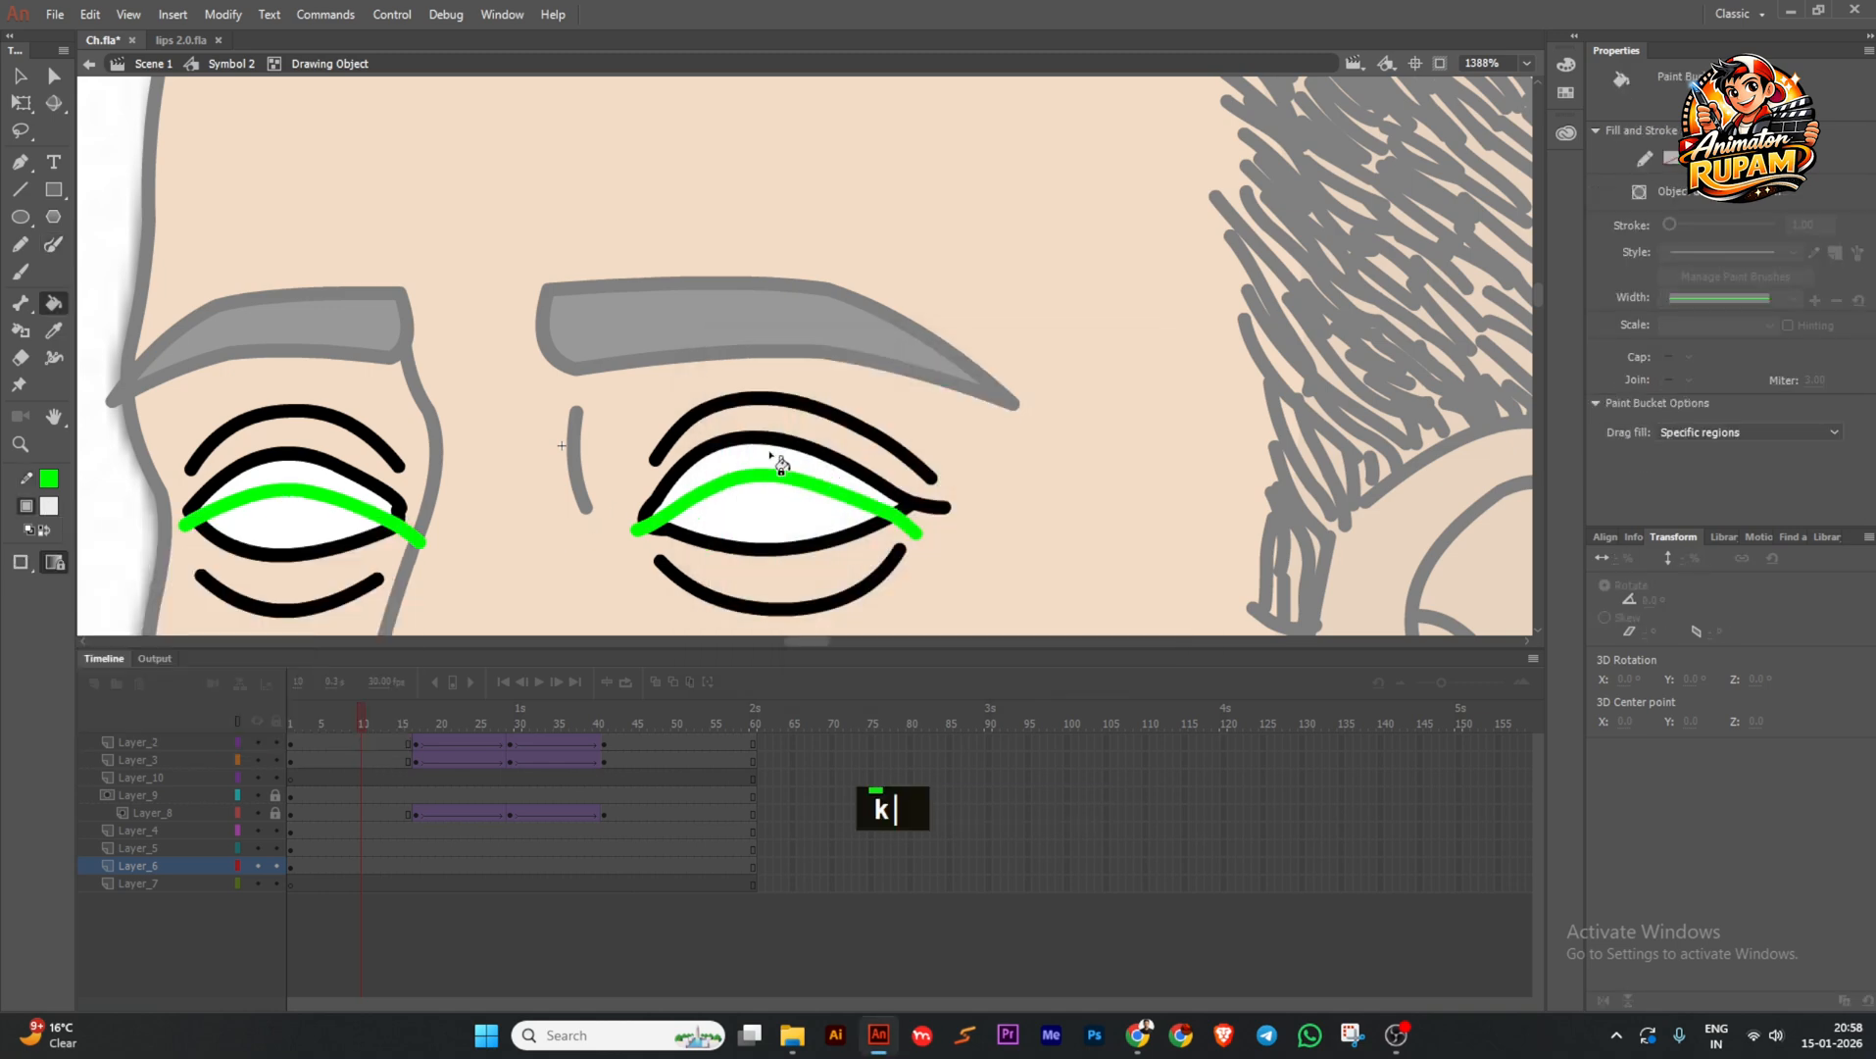
left_click(779, 461)
left_click(326, 479)
left_click(377, 517, "ctrl")
left_click(693, 498, "ctrl+shift")
key("Delete")
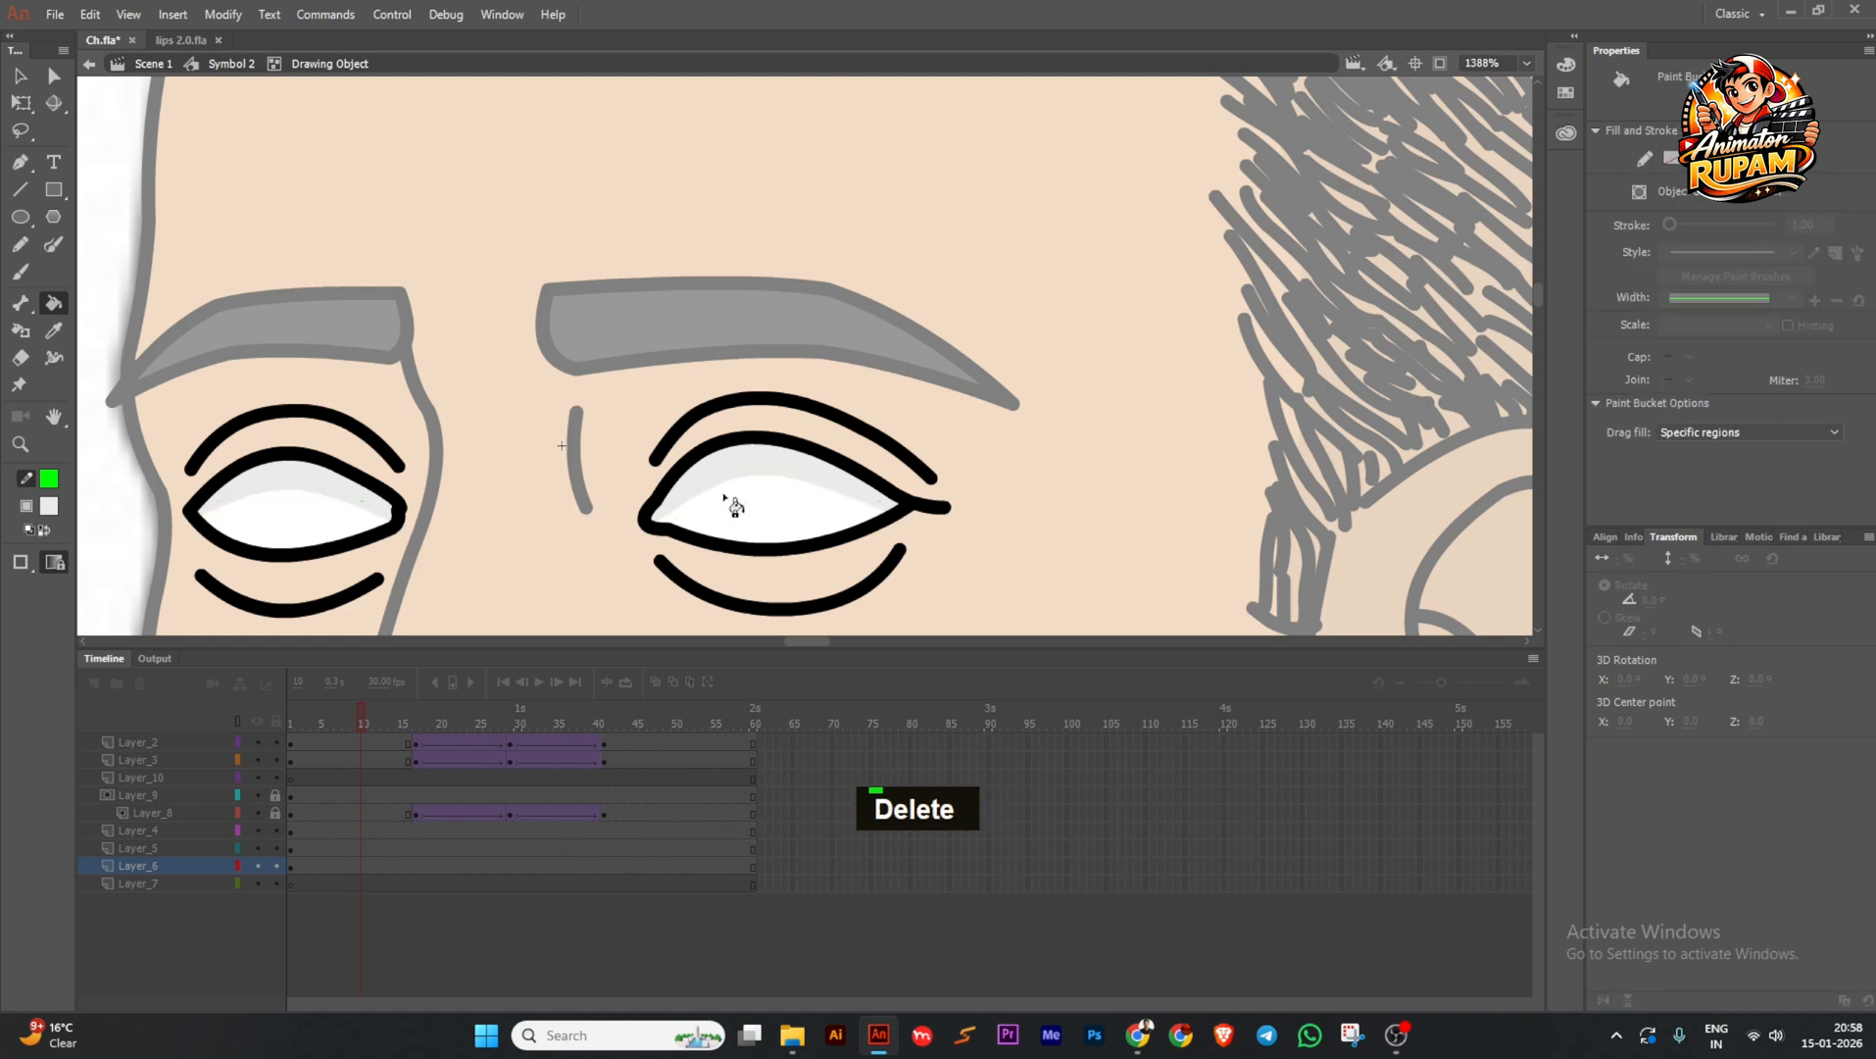
left_click(613, 485, "ctrl")
scroll(268, 481, "down", 2)
scroll(269, 480, "down", 2)
middle_click(389, 449)
Open the right eyebrow and choose a slightly darker grey fill colour.
scroll(634, 388, "up", 2)
double_click(634, 388, "ctrl")
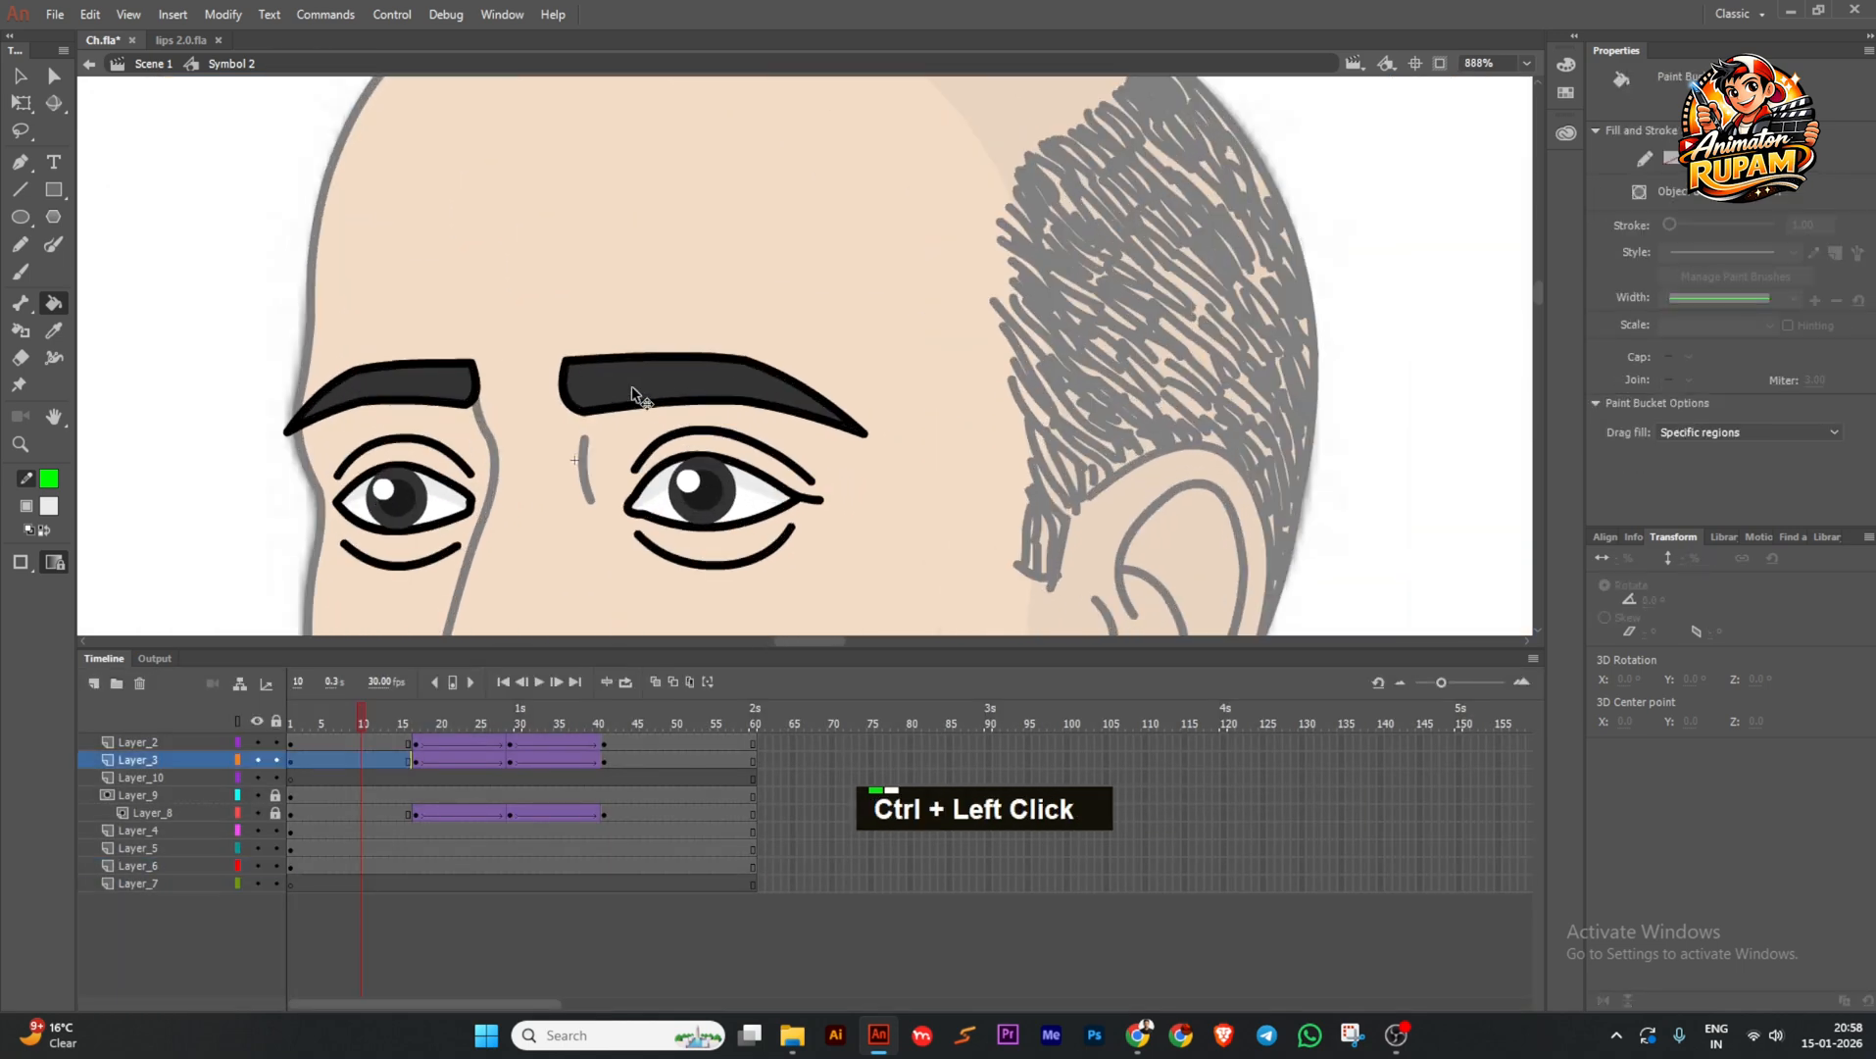
key("space")
left_click_drag(544, 339, 517, 362)
scroll(420, 401, "up", 1)
left_click(50, 506)
left_click(610, 409)
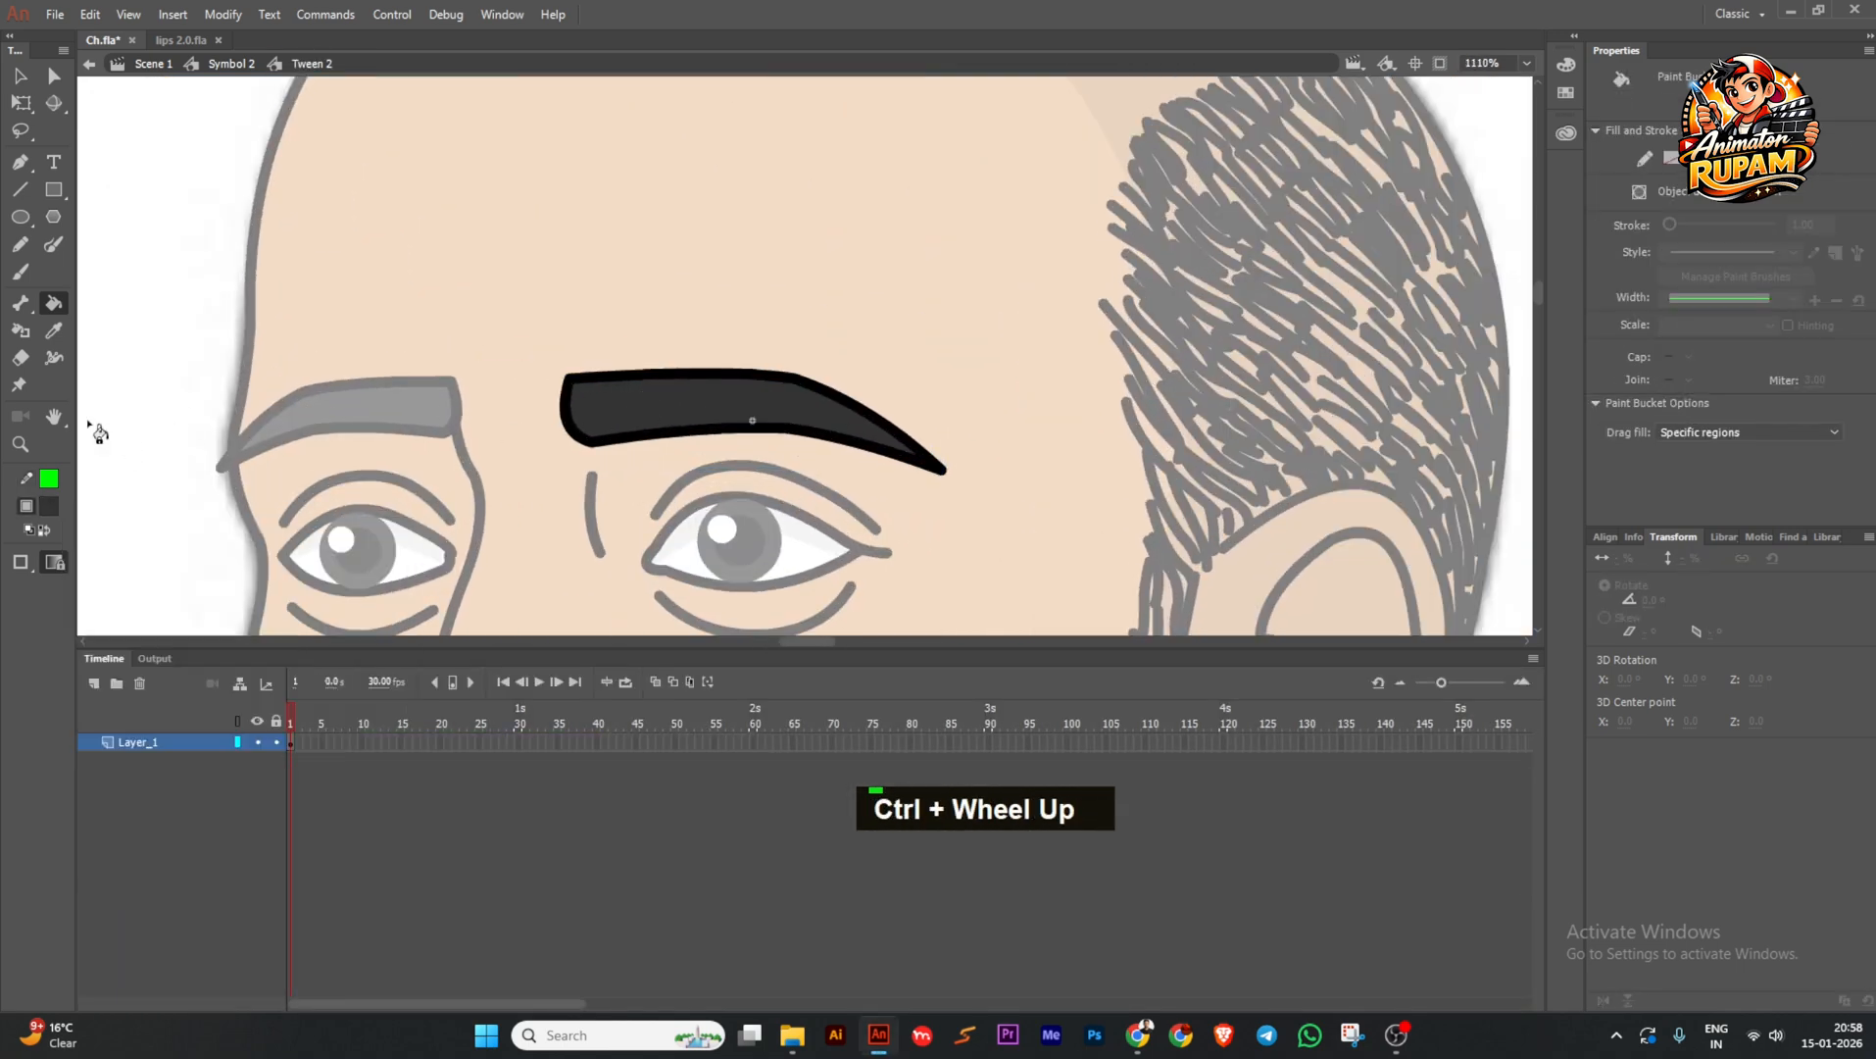
left_click(49, 506)
left_click(398, 529)
left_click_drag(986, 582, 986, 588)
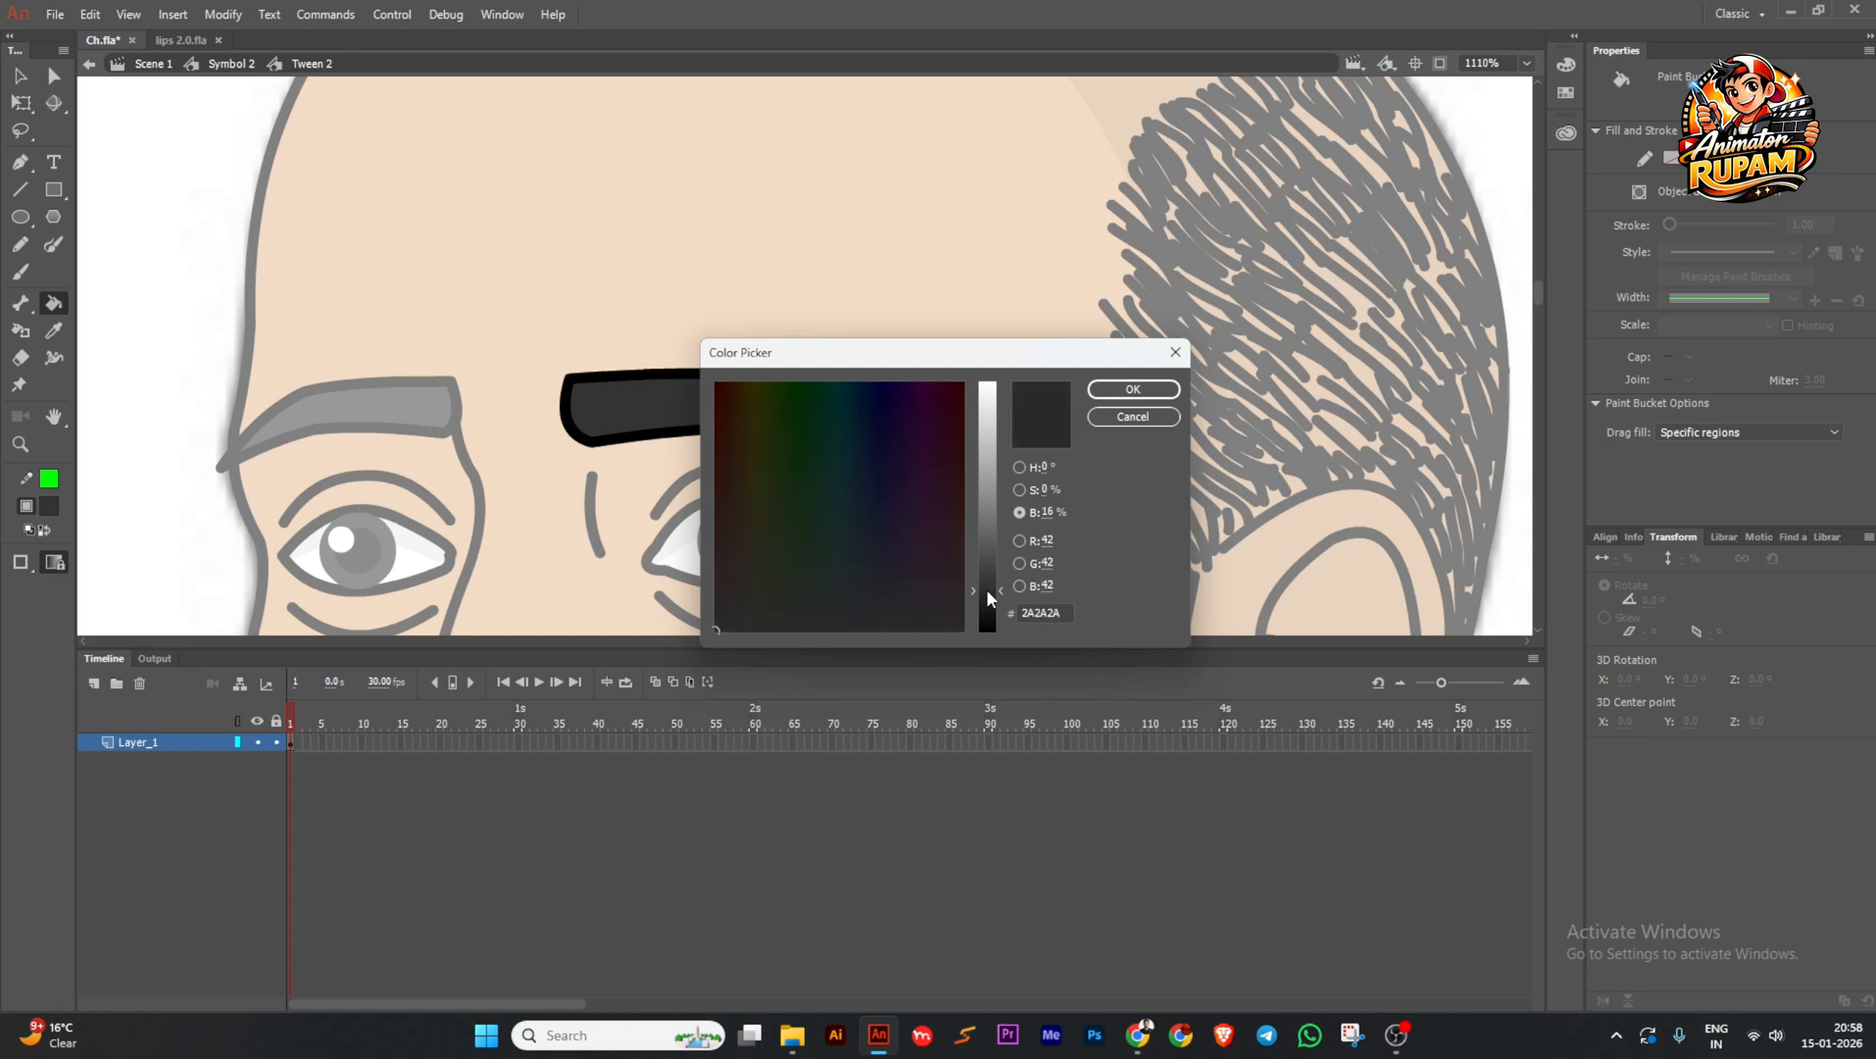
left_click(1132, 389)
Brush a green guide line through the right eyebrow, ending at its tip.
key("y")
left_click_drag(730, 389, 915, 469)
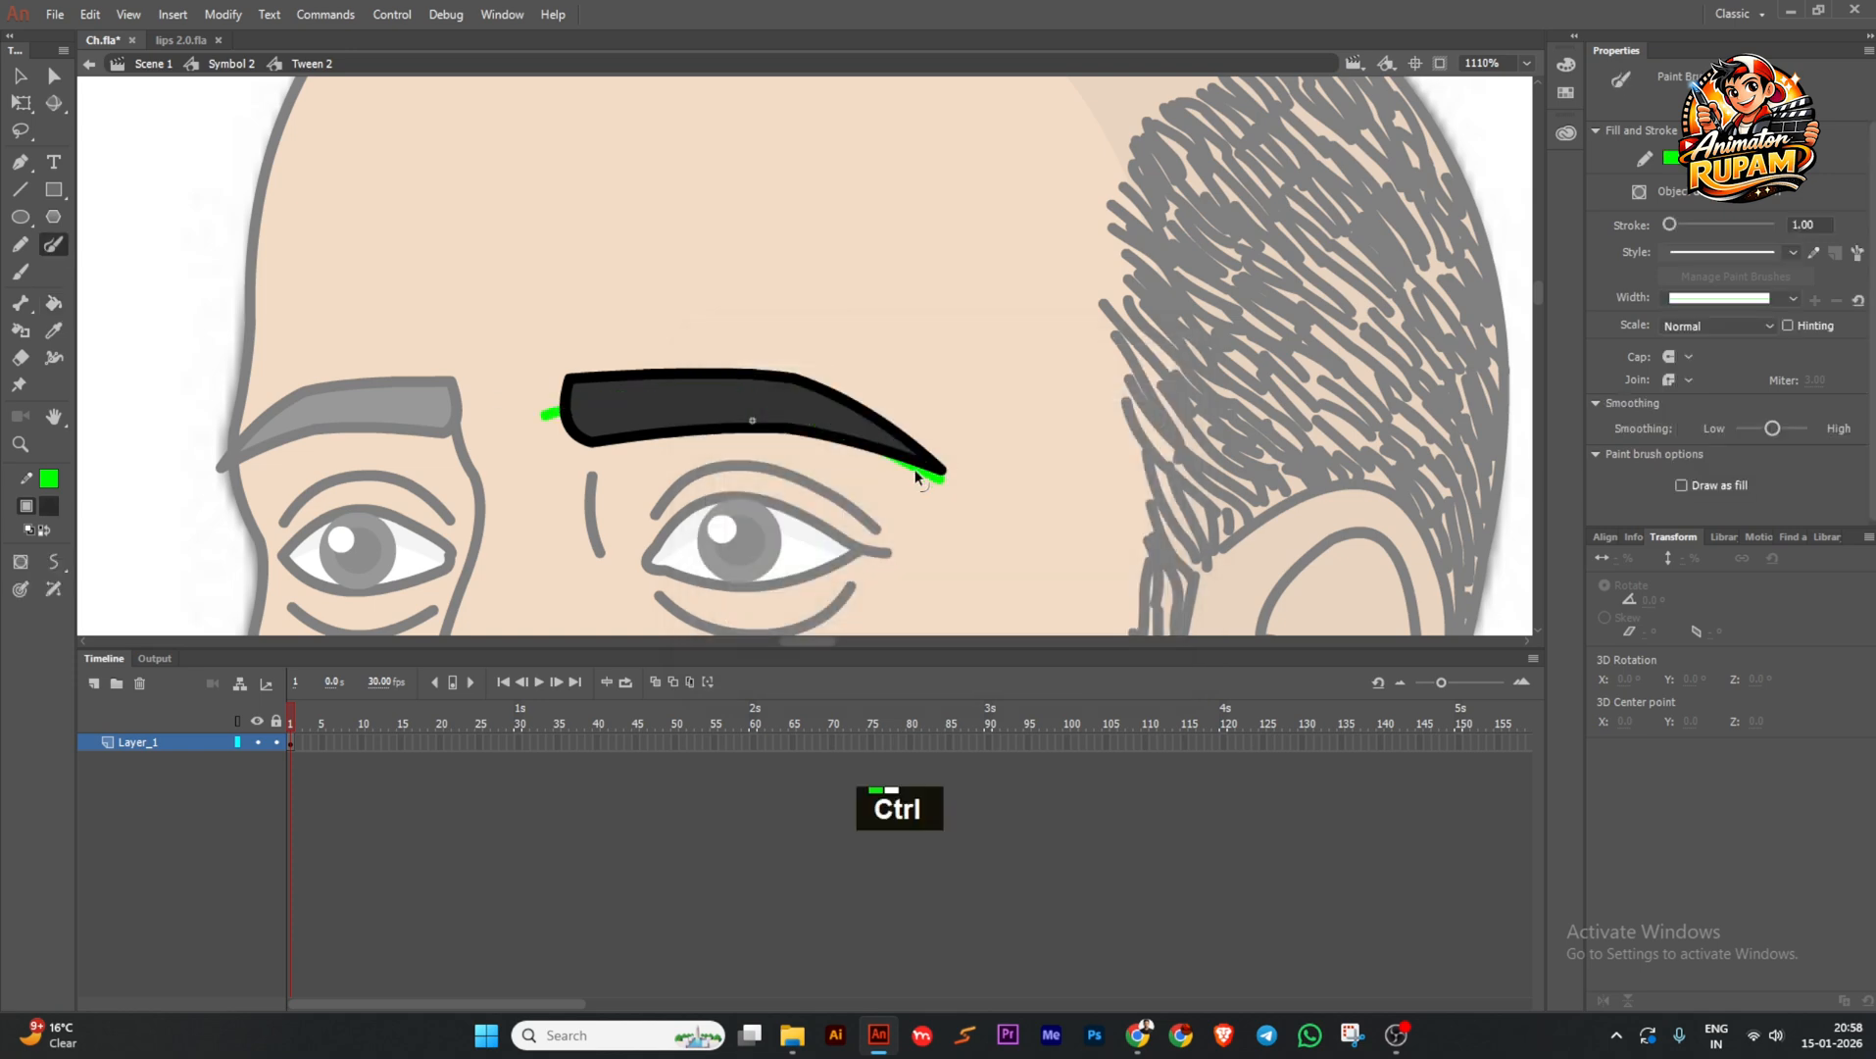
scroll(623, 404, "up", 1)
key("ctrl+z")
double_click(559, 407, "ctrl")
mouse_move(495, 410)
left_mouse_down()
mouse_move(744, 391)
mouse_move(856, 416)
mouse_move(826, 395)
mouse_move(873, 395)
mouse_move(952, 442)
mouse_move(875, 417)
mouse_move(1022, 484)
left_mouse_up()
key("ctrl+z")
mouse_move(821, 414)
left_mouse_down()
mouse_move(807, 395)
mouse_move(713, 396)
left_mouse_up()
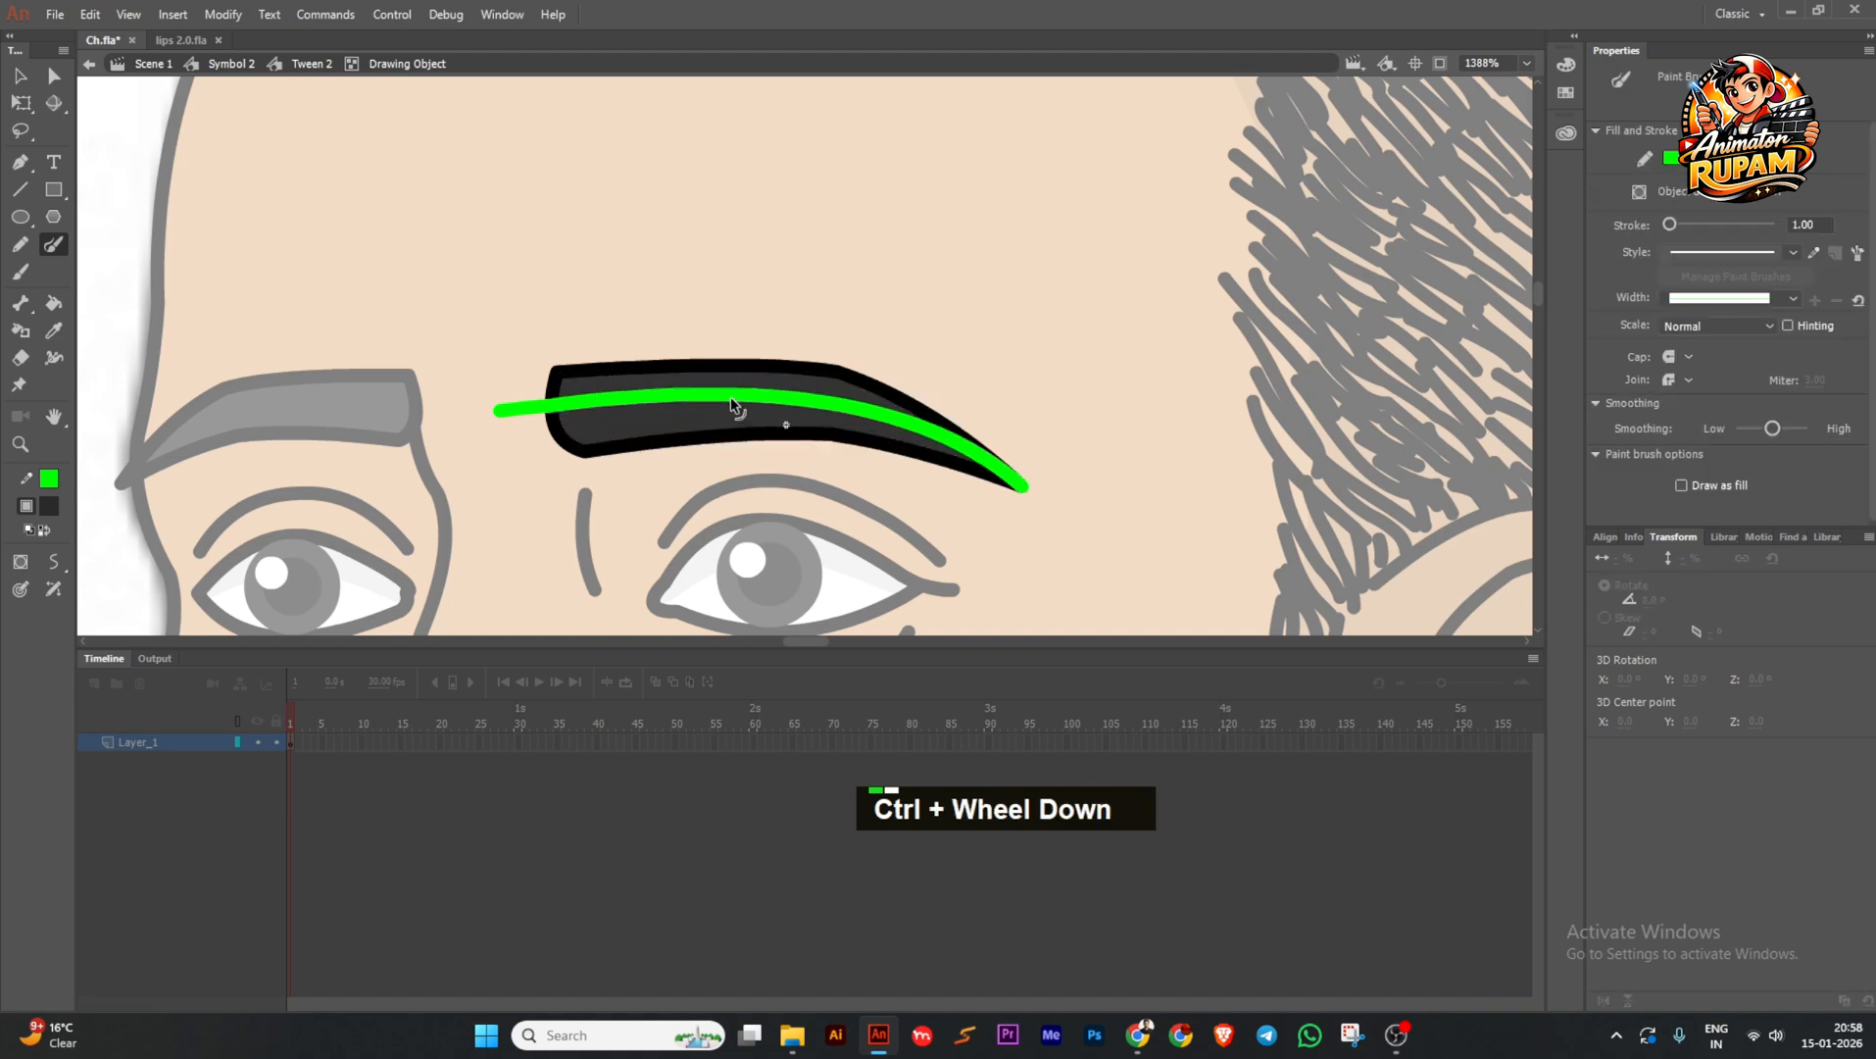
scroll(735, 400, "down", 2)
left_click(618, 412, "ctrl")
scroll(692, 408, "up", 2)
Fill the right eyebrow's lower half with the darker grey and delete the guide line.
key("k")
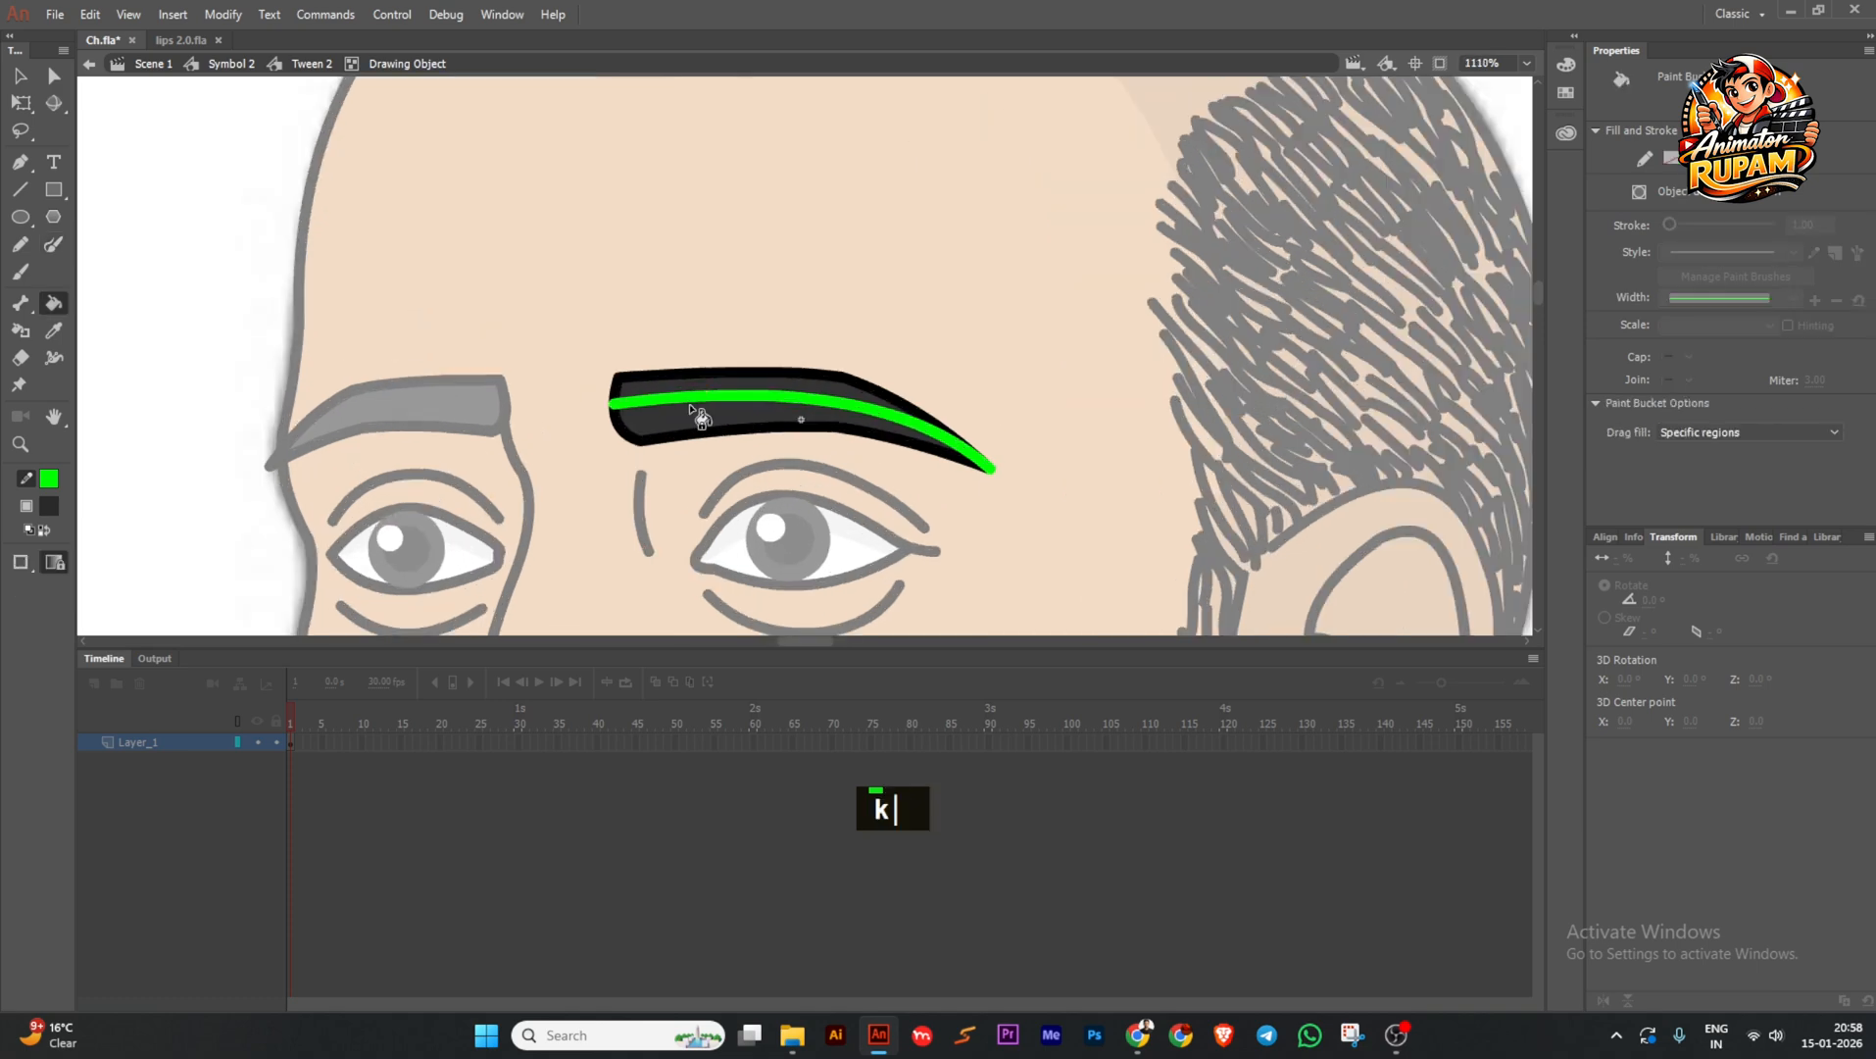
left_click(686, 427)
left_click(633, 403, "ctrl")
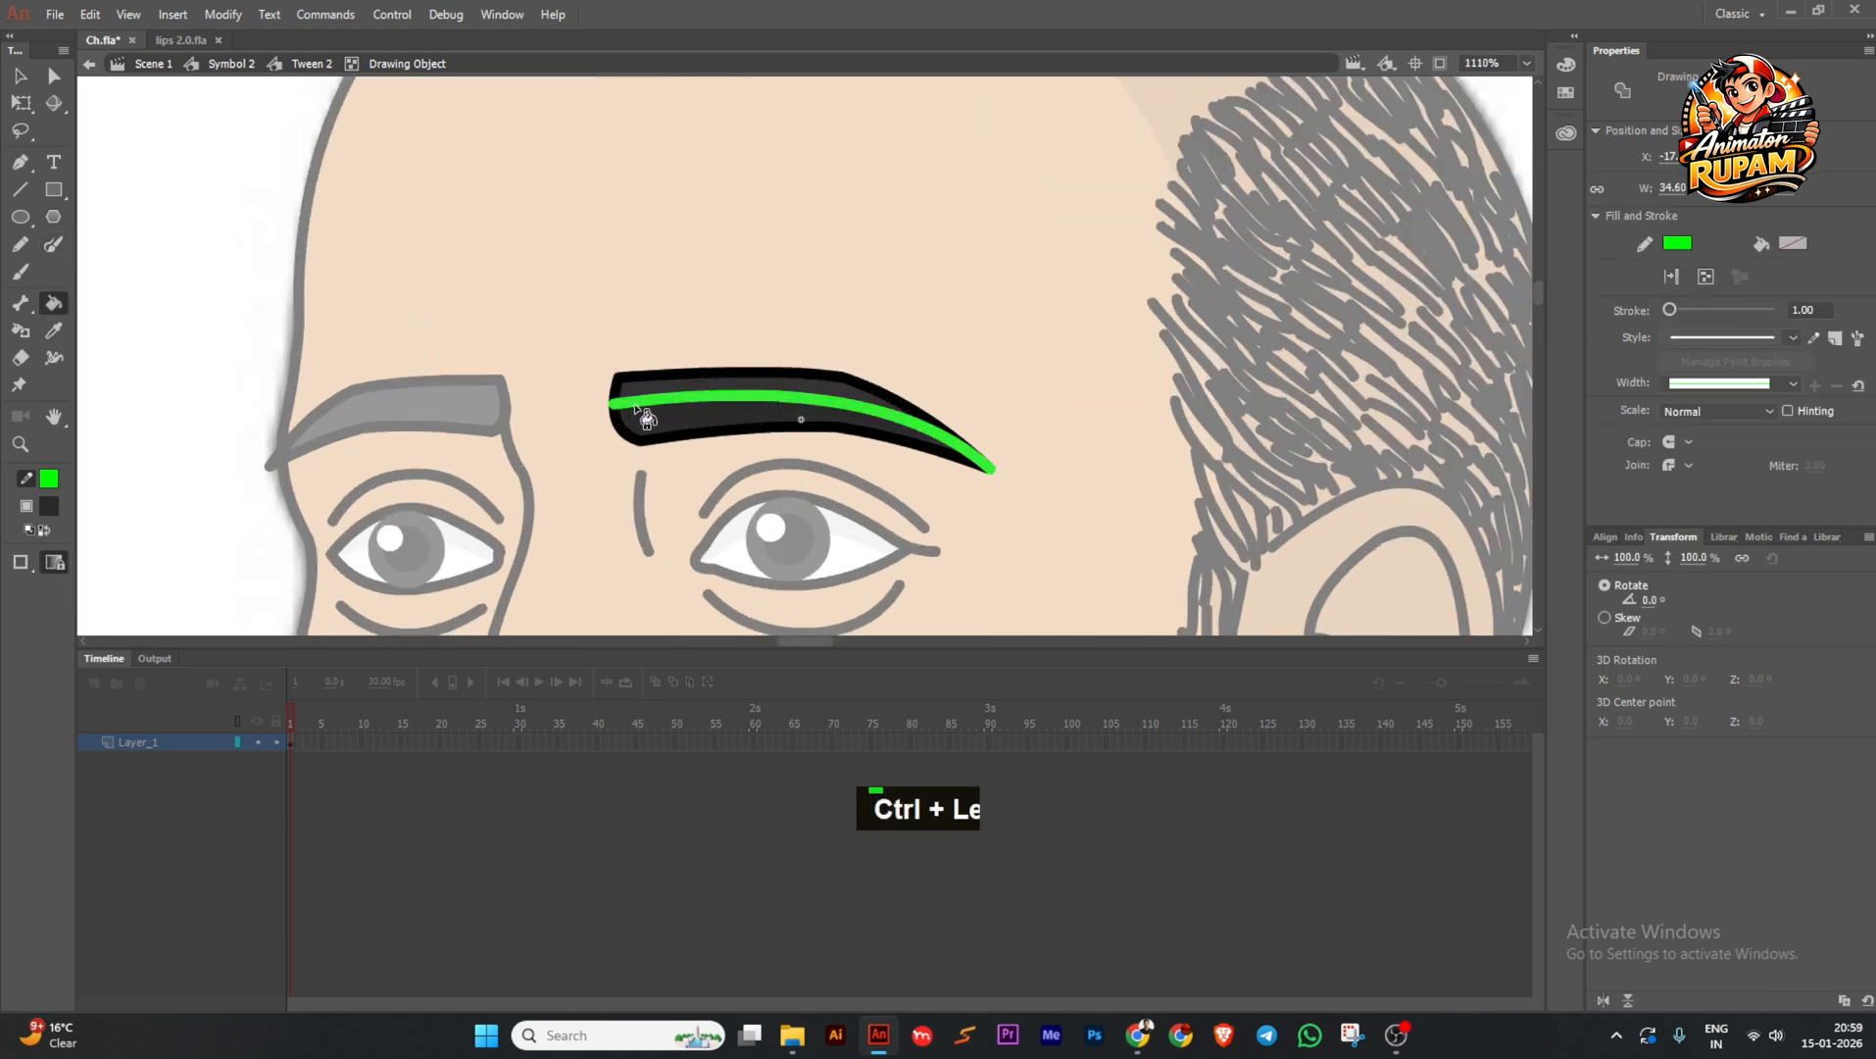
key("Delete")
double_click(527, 366, "ctrl")
scroll(579, 403, "down", 3)
scroll(524, 412, "up", 3)
Open the left eyebrow and brush a green guide line to its right end.
double_click(517, 409, "ctrl")
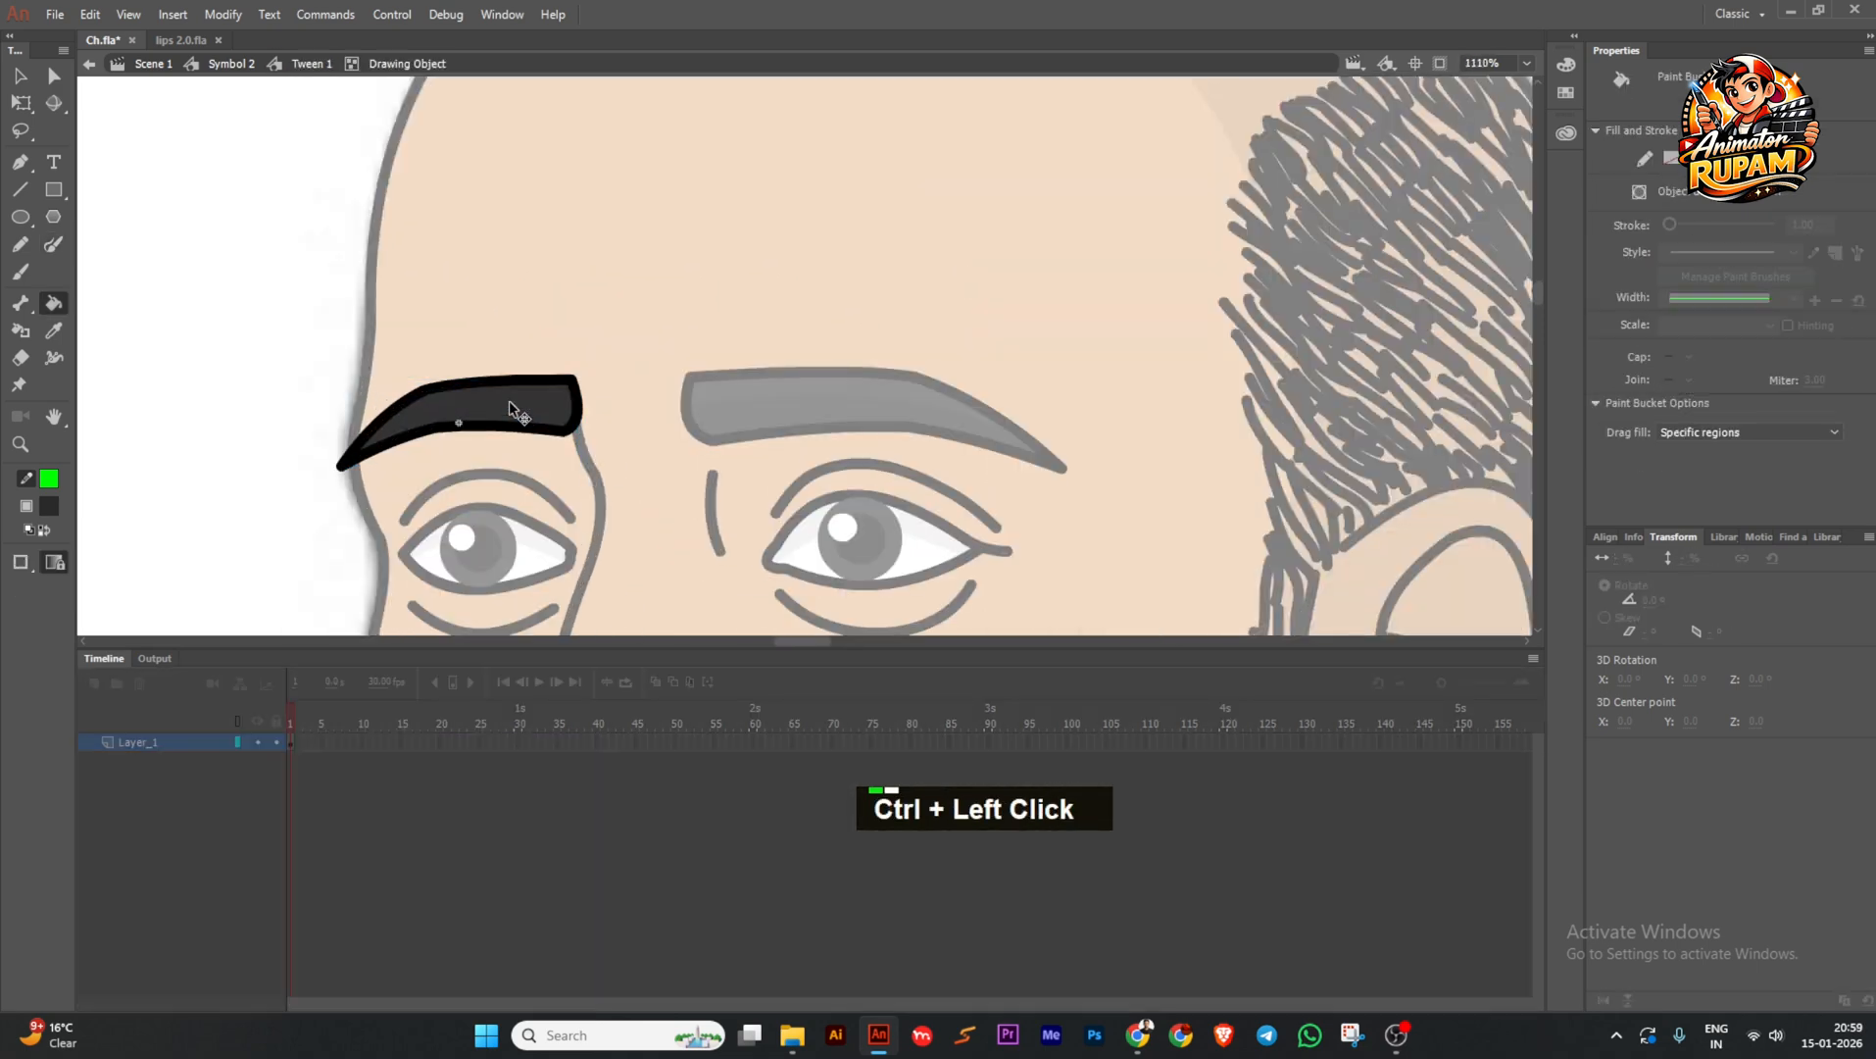
left_click(54, 245)
scroll(330, 449, "up", 2)
key("ctrl+z")
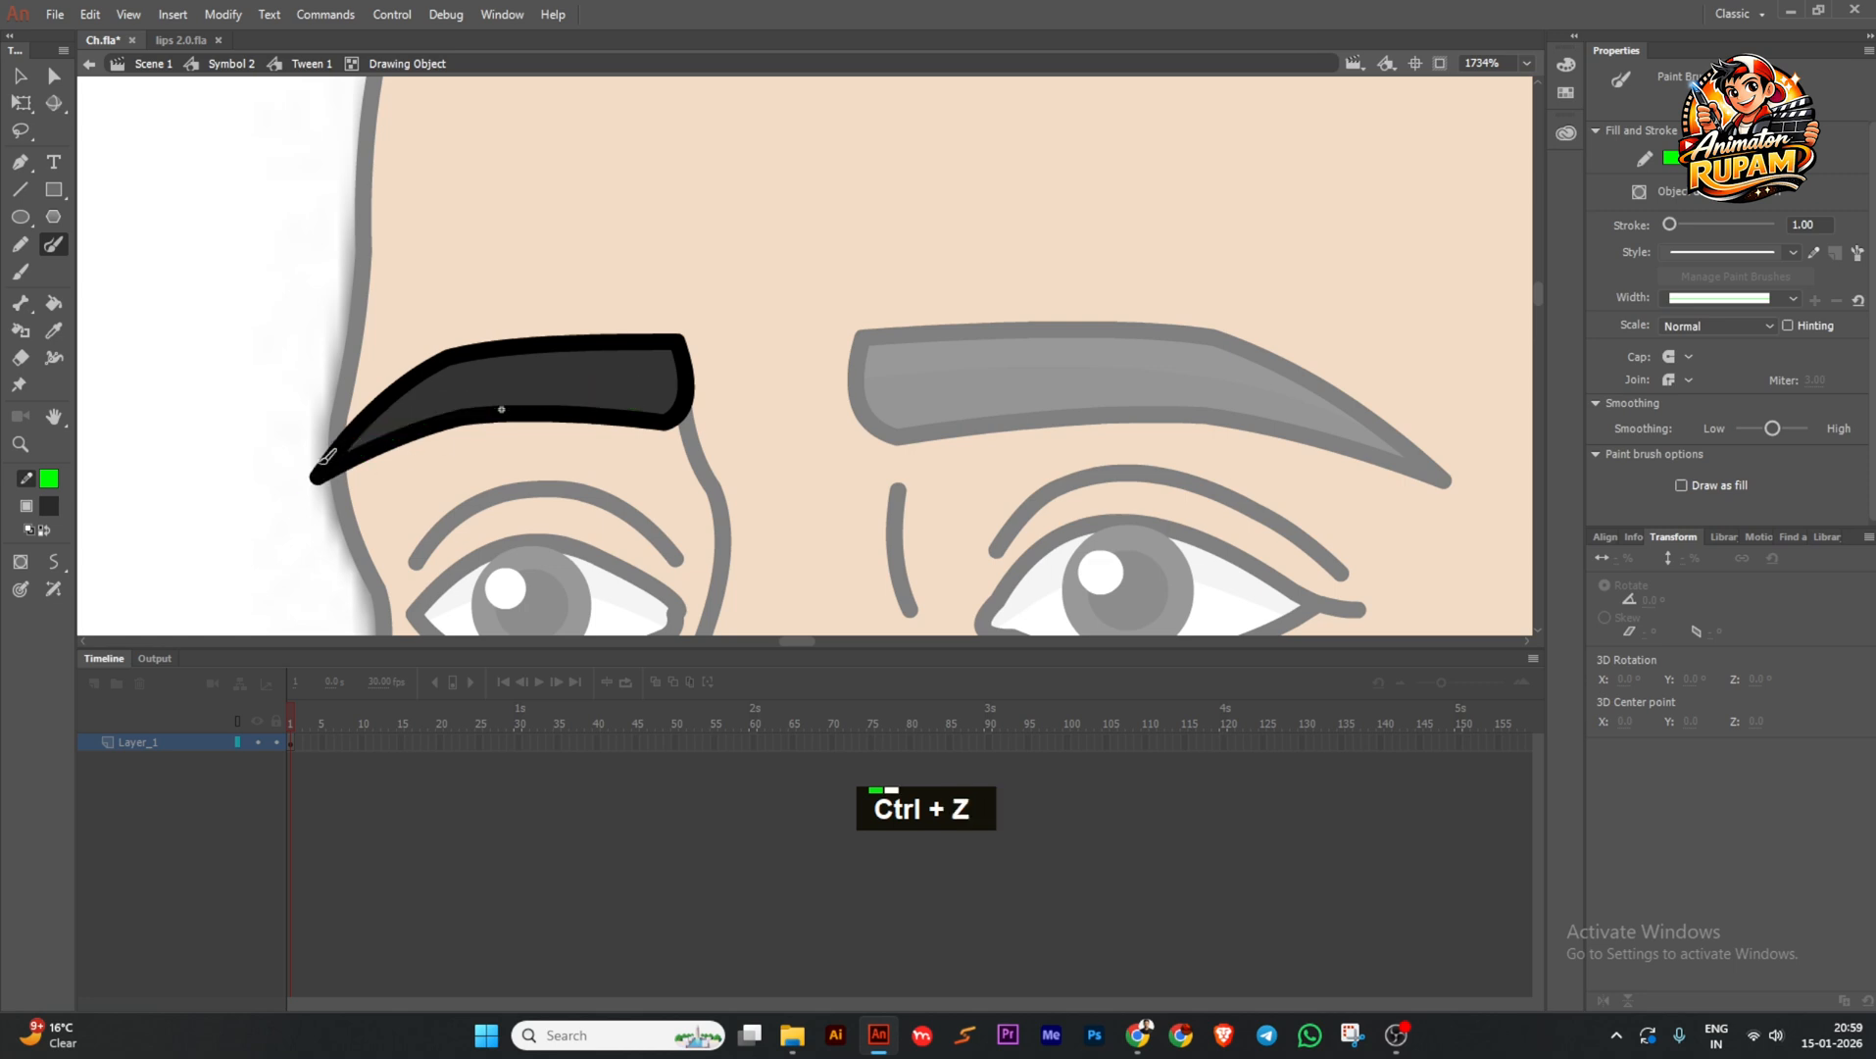
left_click_drag(547, 376, 702, 378)
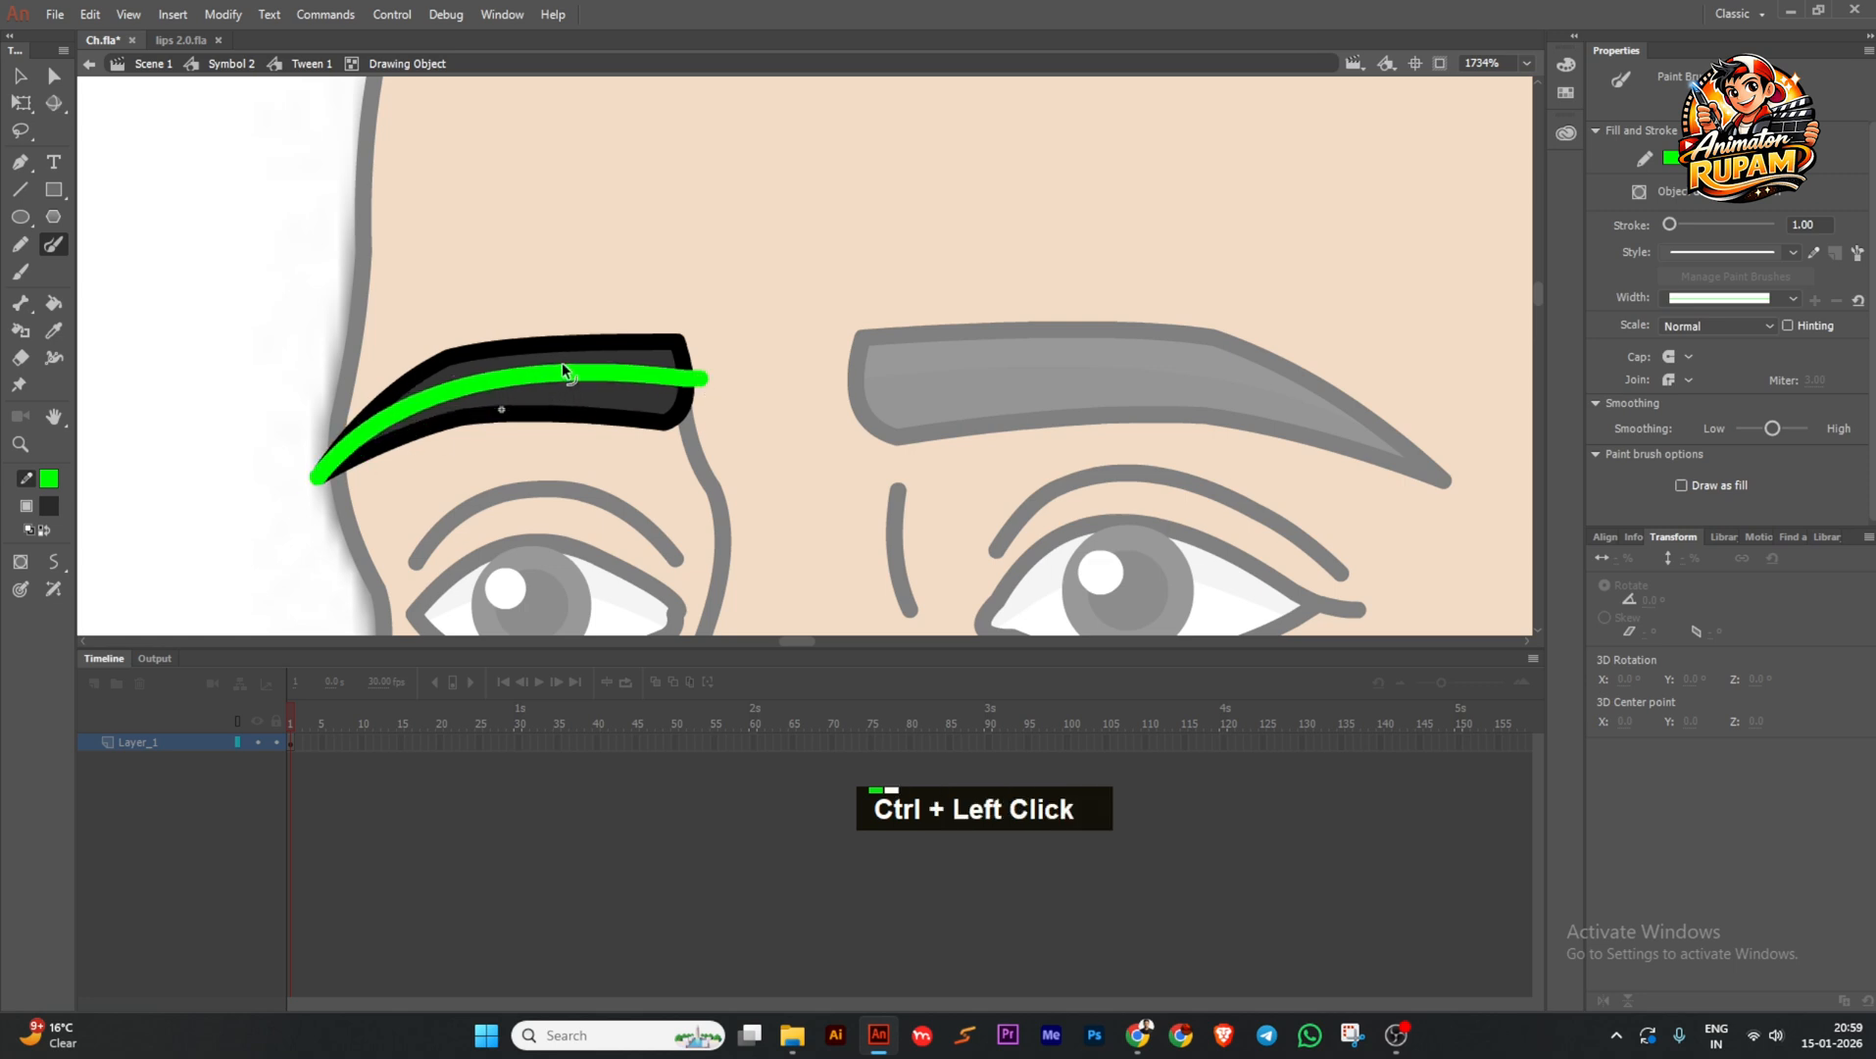
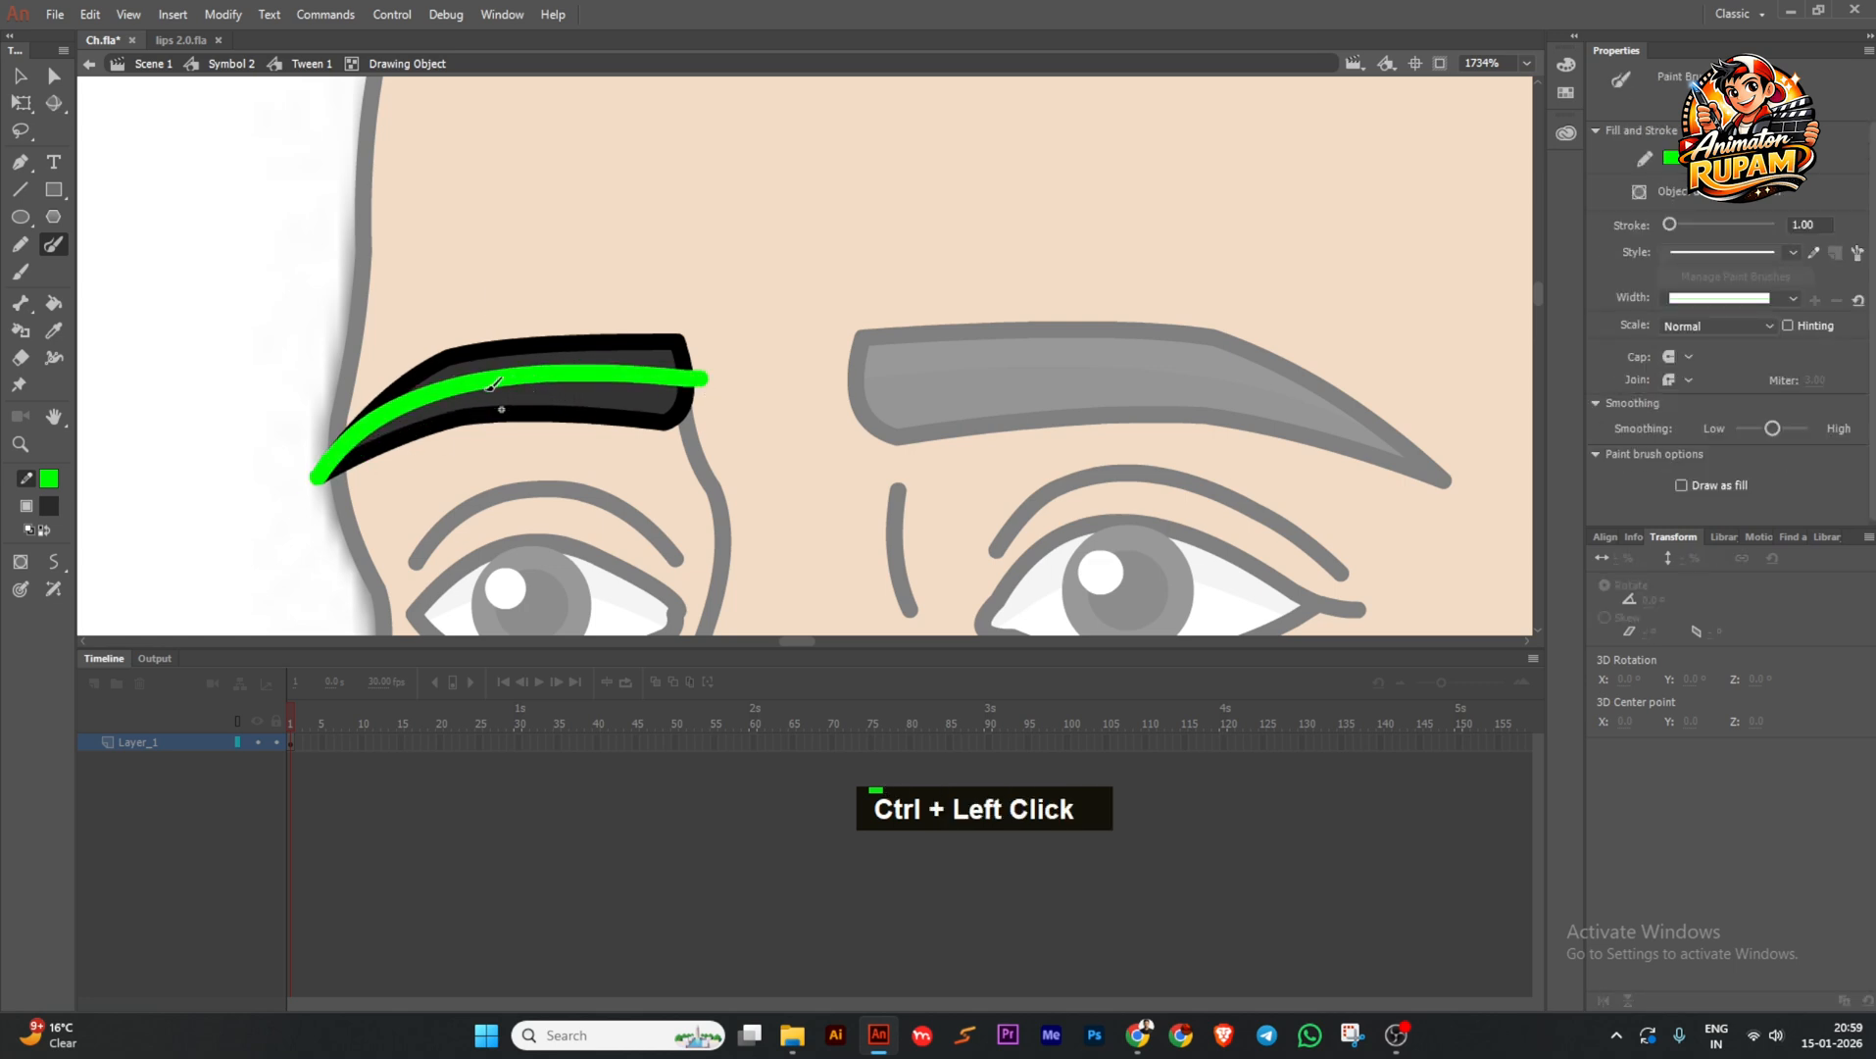
Delete the green guide stroke from the left eyebrow and exit the eyebrow drawing.
key("k")
double_click(556, 382, "ctrl")
key("Delete")
left_click(316, 480, "ctrl")
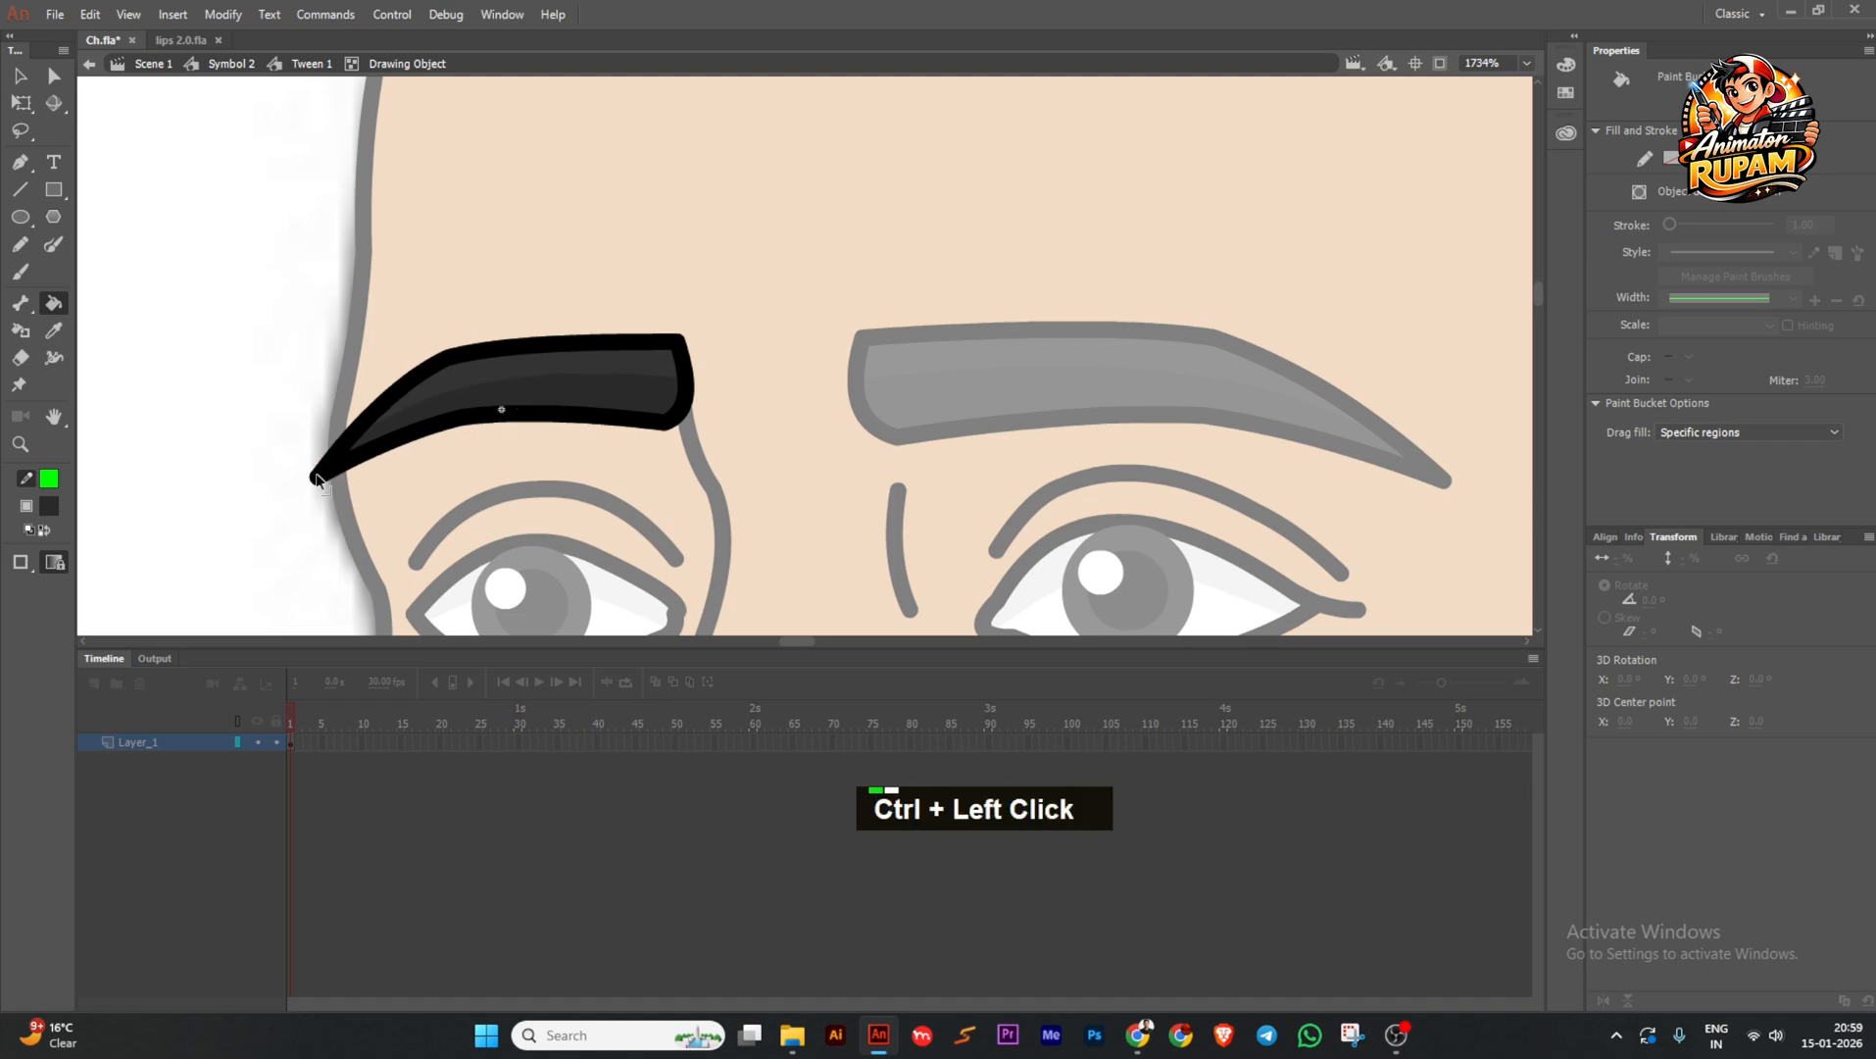
double_click(269, 408, "ctrl")
double_click(266, 411, "ctrl")
Save and return from the face symbol to the main scene.
left_click(265, 411, "ctrl")
scroll(642, 407, "down", 6, "ctrl")
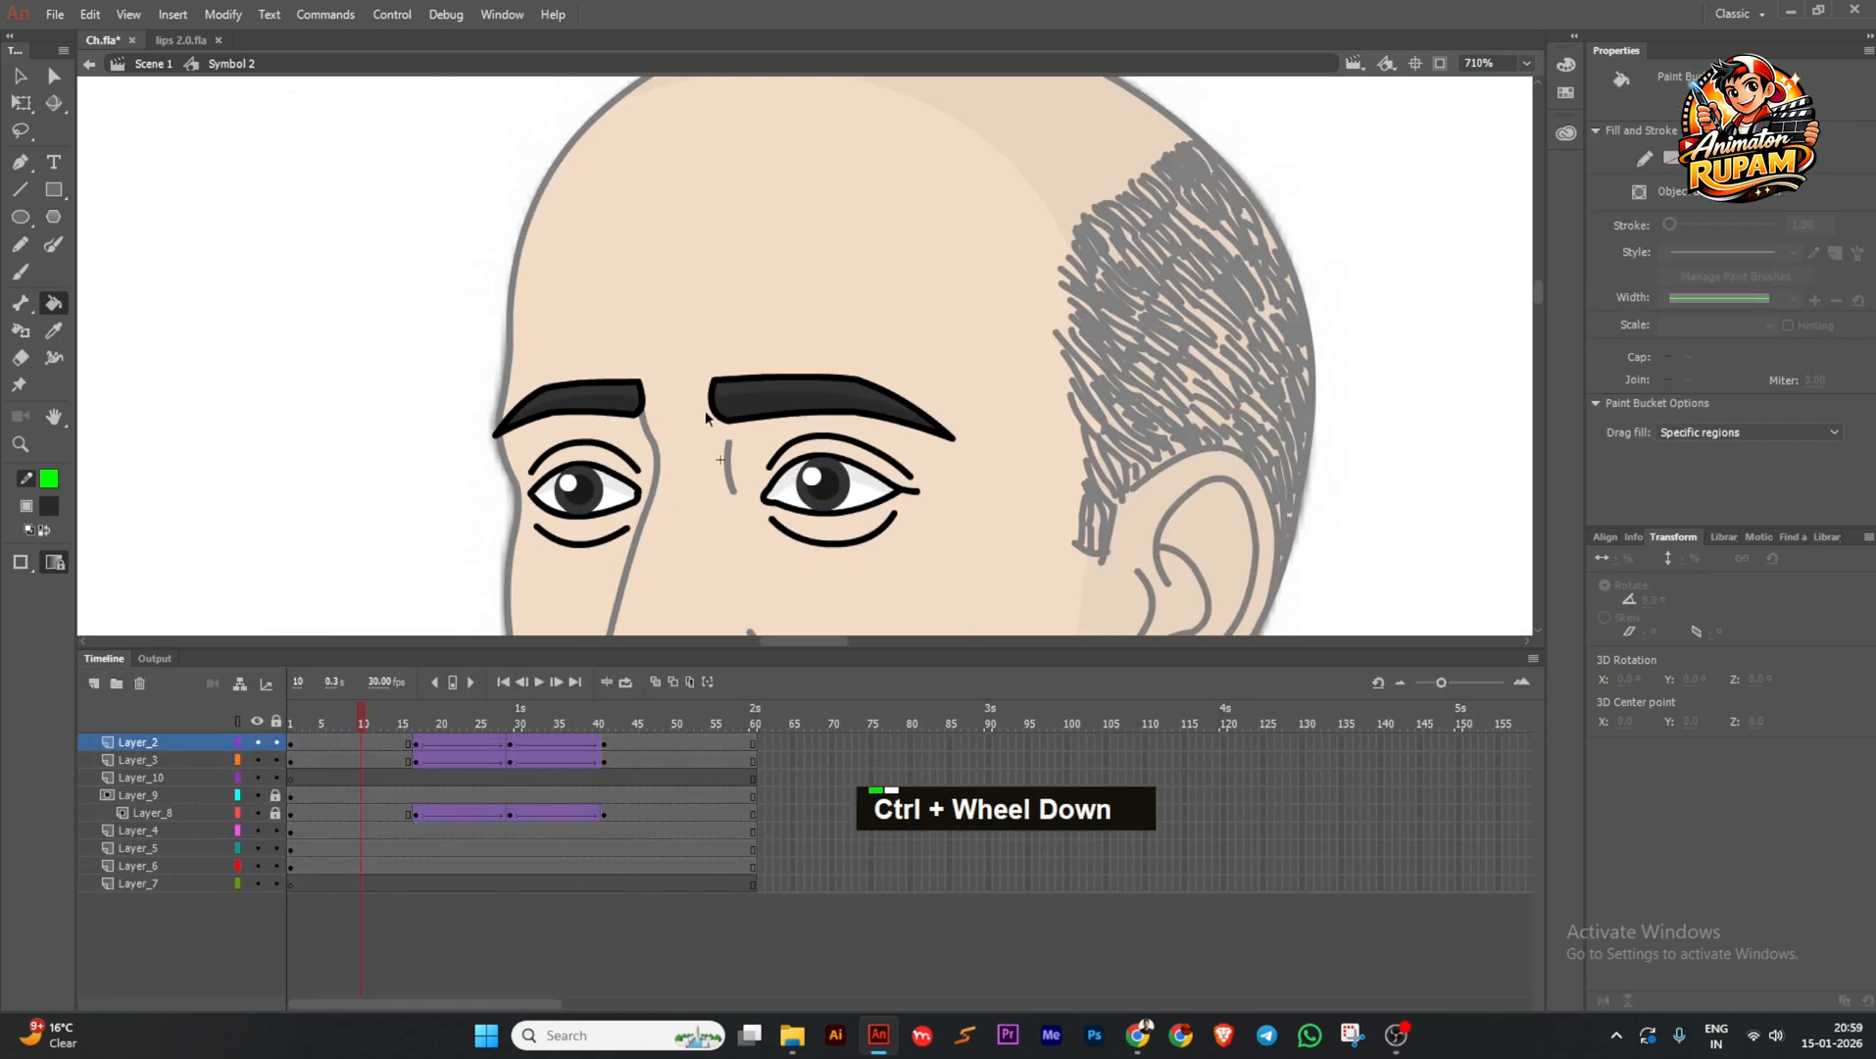
key("ctrl+s")
left_click(20, 76)
double_click(350, 369)
key("ctrl+s")
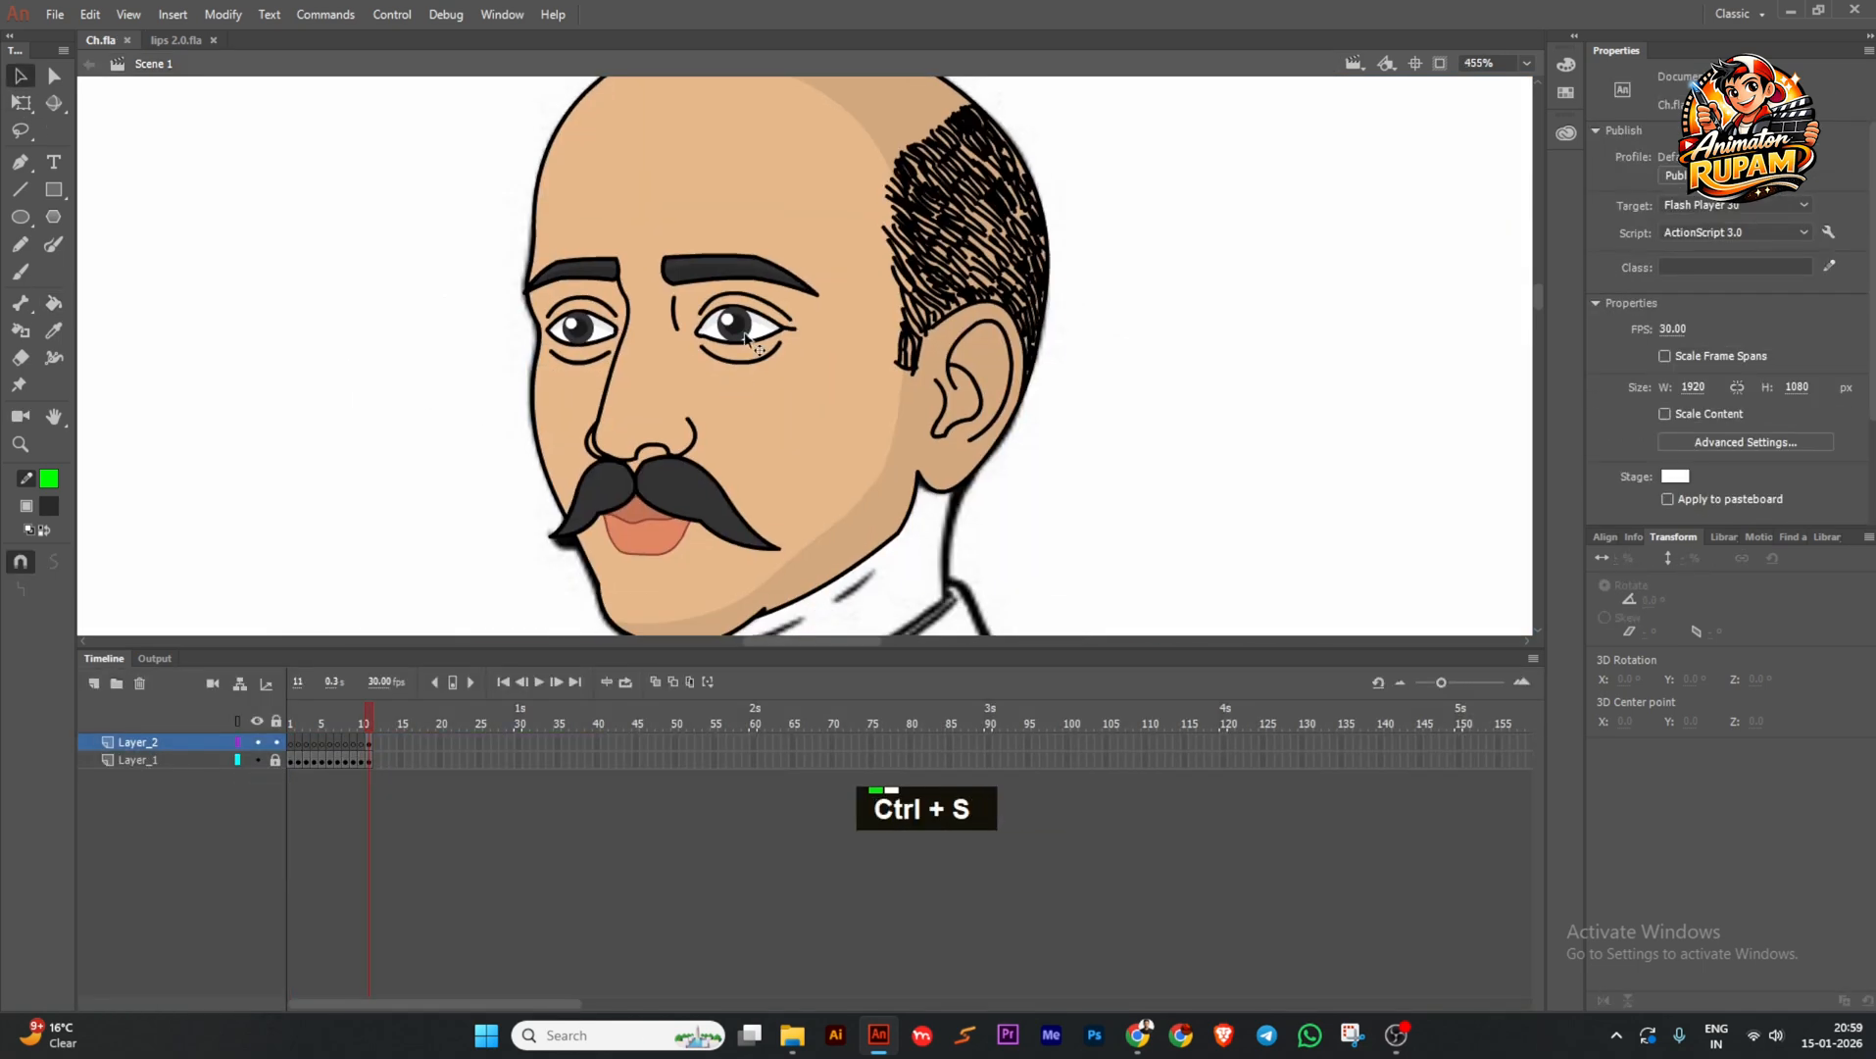
scroll(712, 359, "down", 3, "ctrl")
key("ctrl+s")
Convert both moustache halves together into a single new symbol.
left_click(672, 473)
scroll(672, 470, "up", 3, "ctrl")
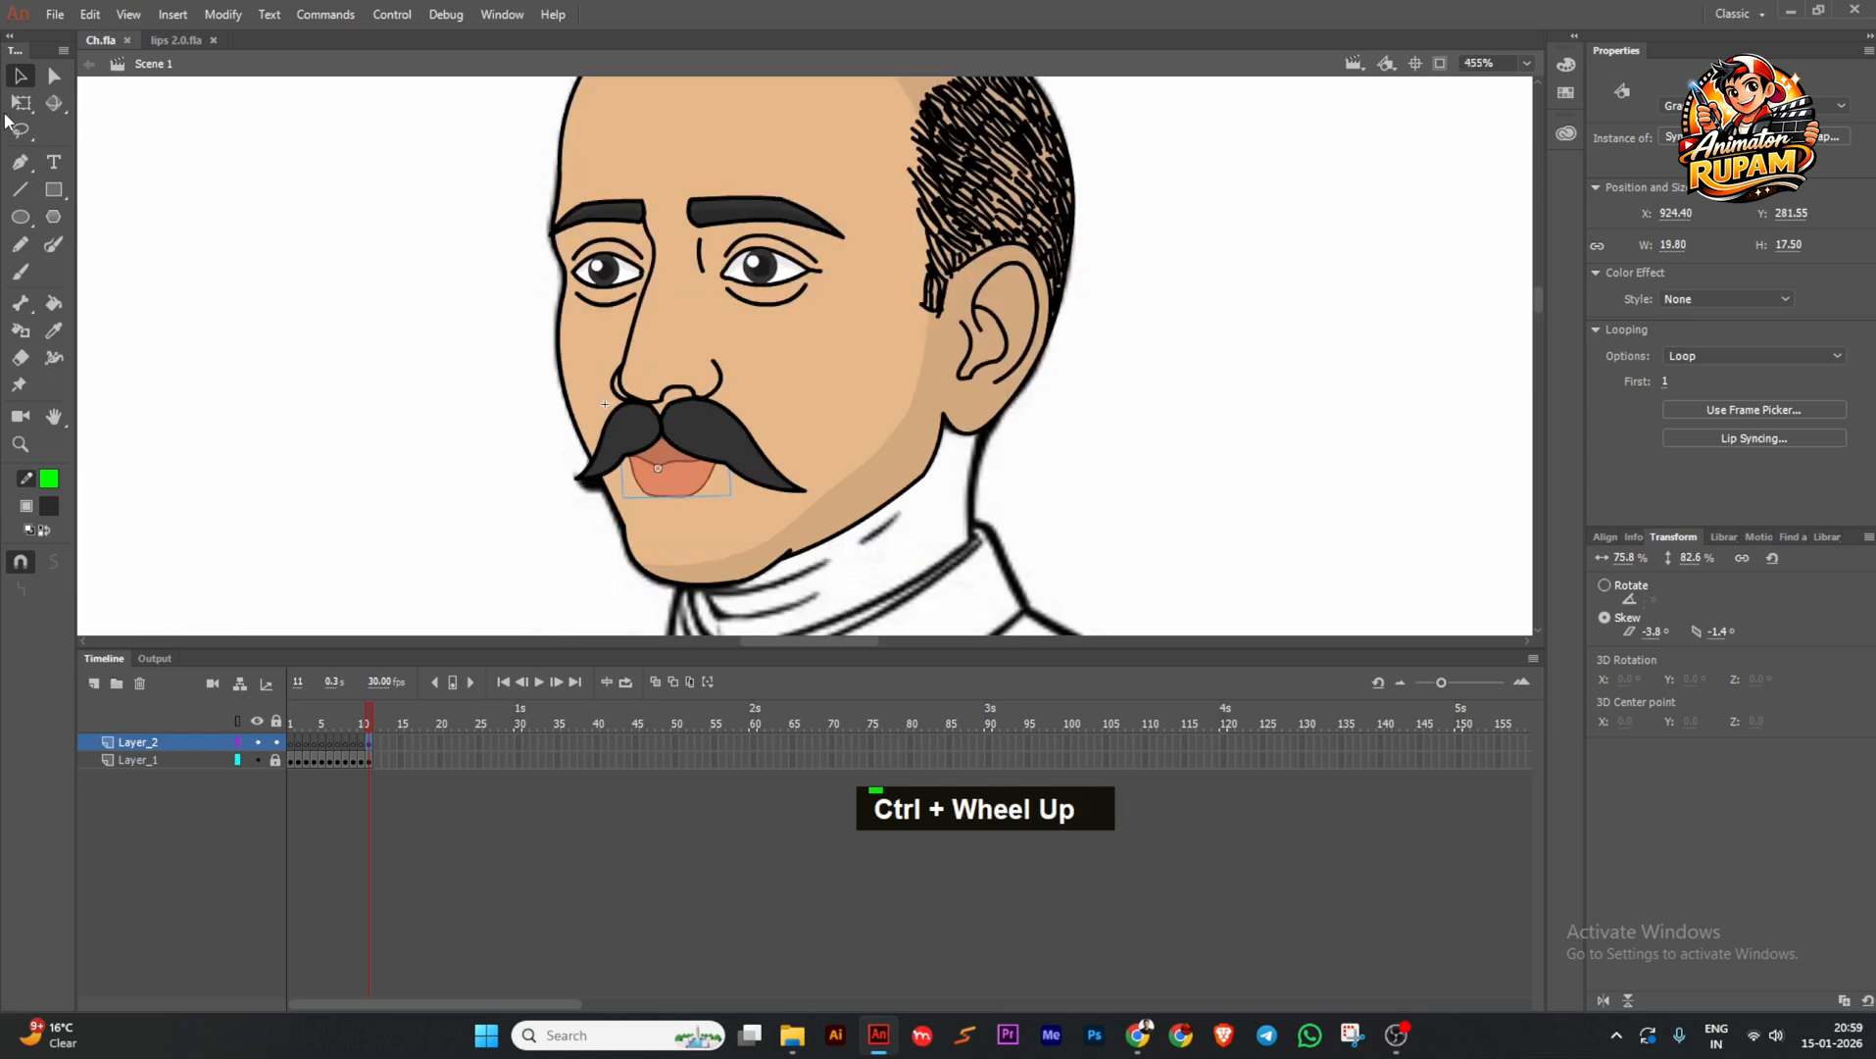
key("q")
left_click(509, 384)
scroll(612, 423, "down", 2, "ctrl")
left_click(665, 420)
scroll(666, 421, "up", 2, "ctrl")
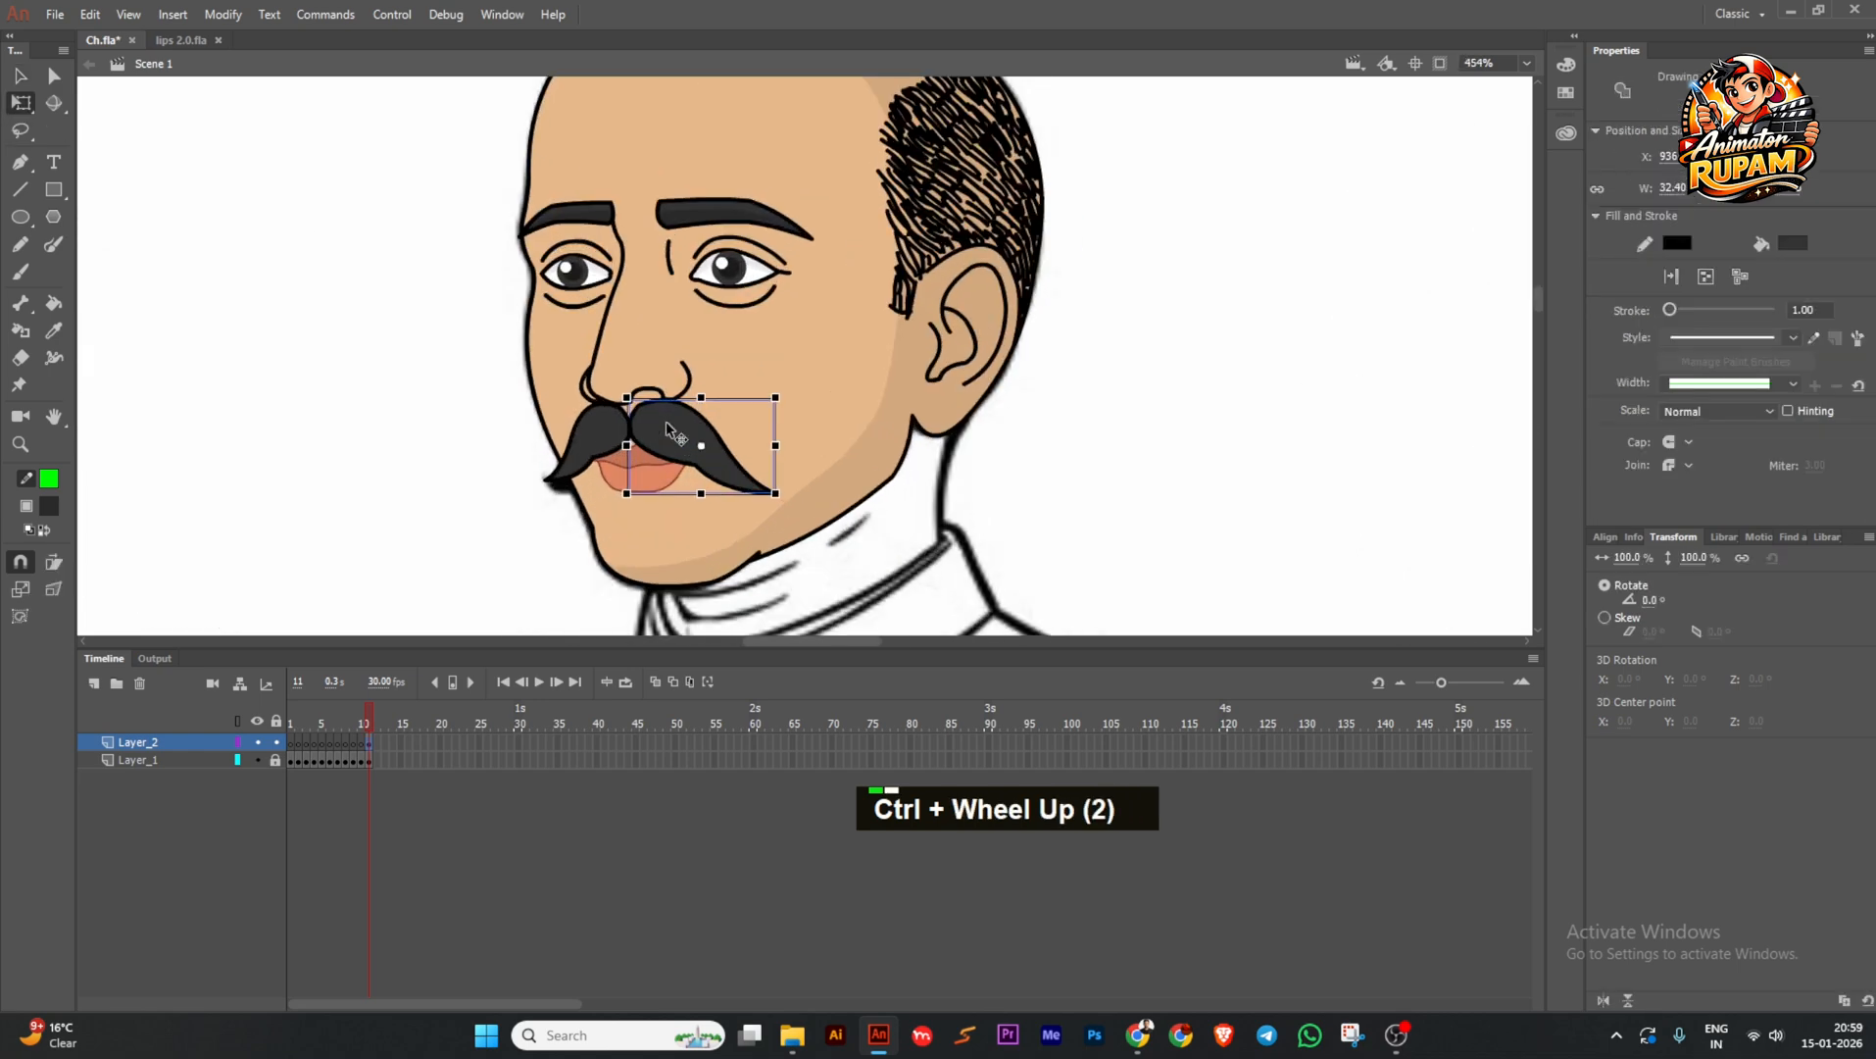
key("ctrl+s")
left_click(574, 446, "shift")
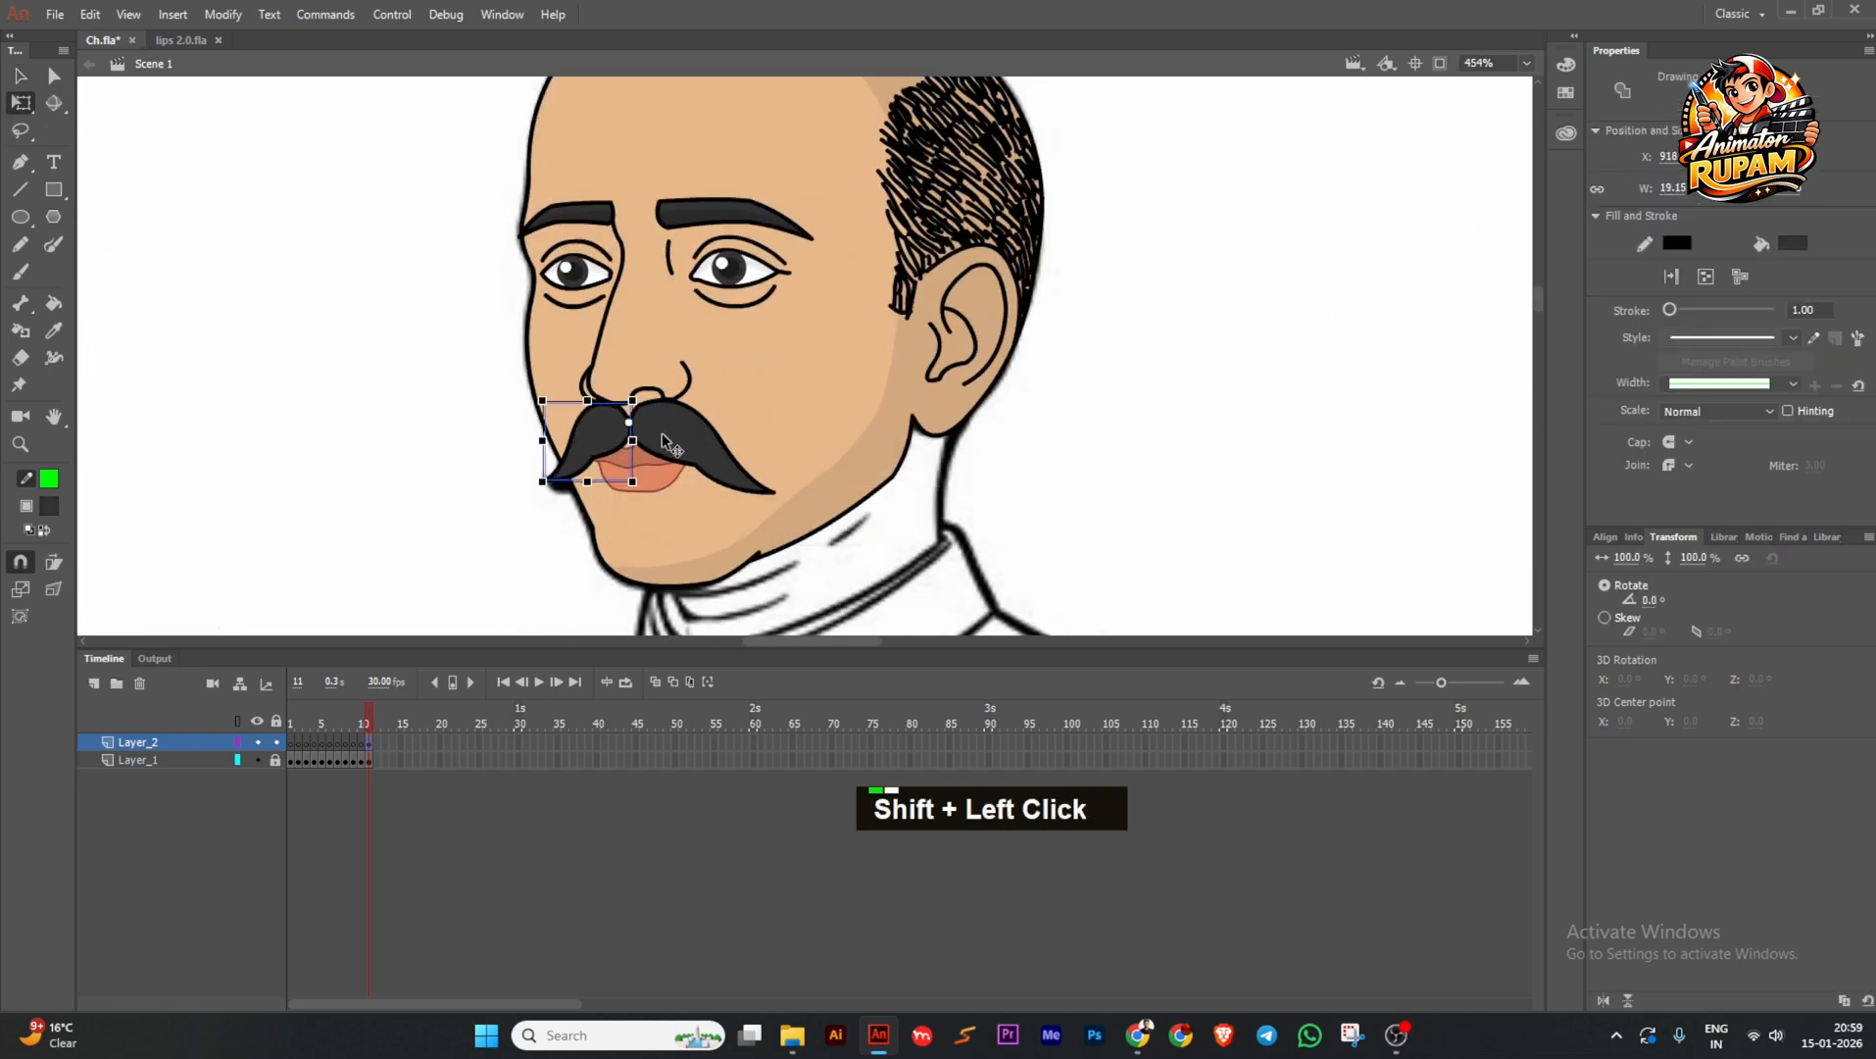
key("F8")
key("Return")
Go back into the face symbol and preview the blink across frames 1 to 26.
scroll(770, 436, "down", 3, "ctrl")
left_click(751, 382)
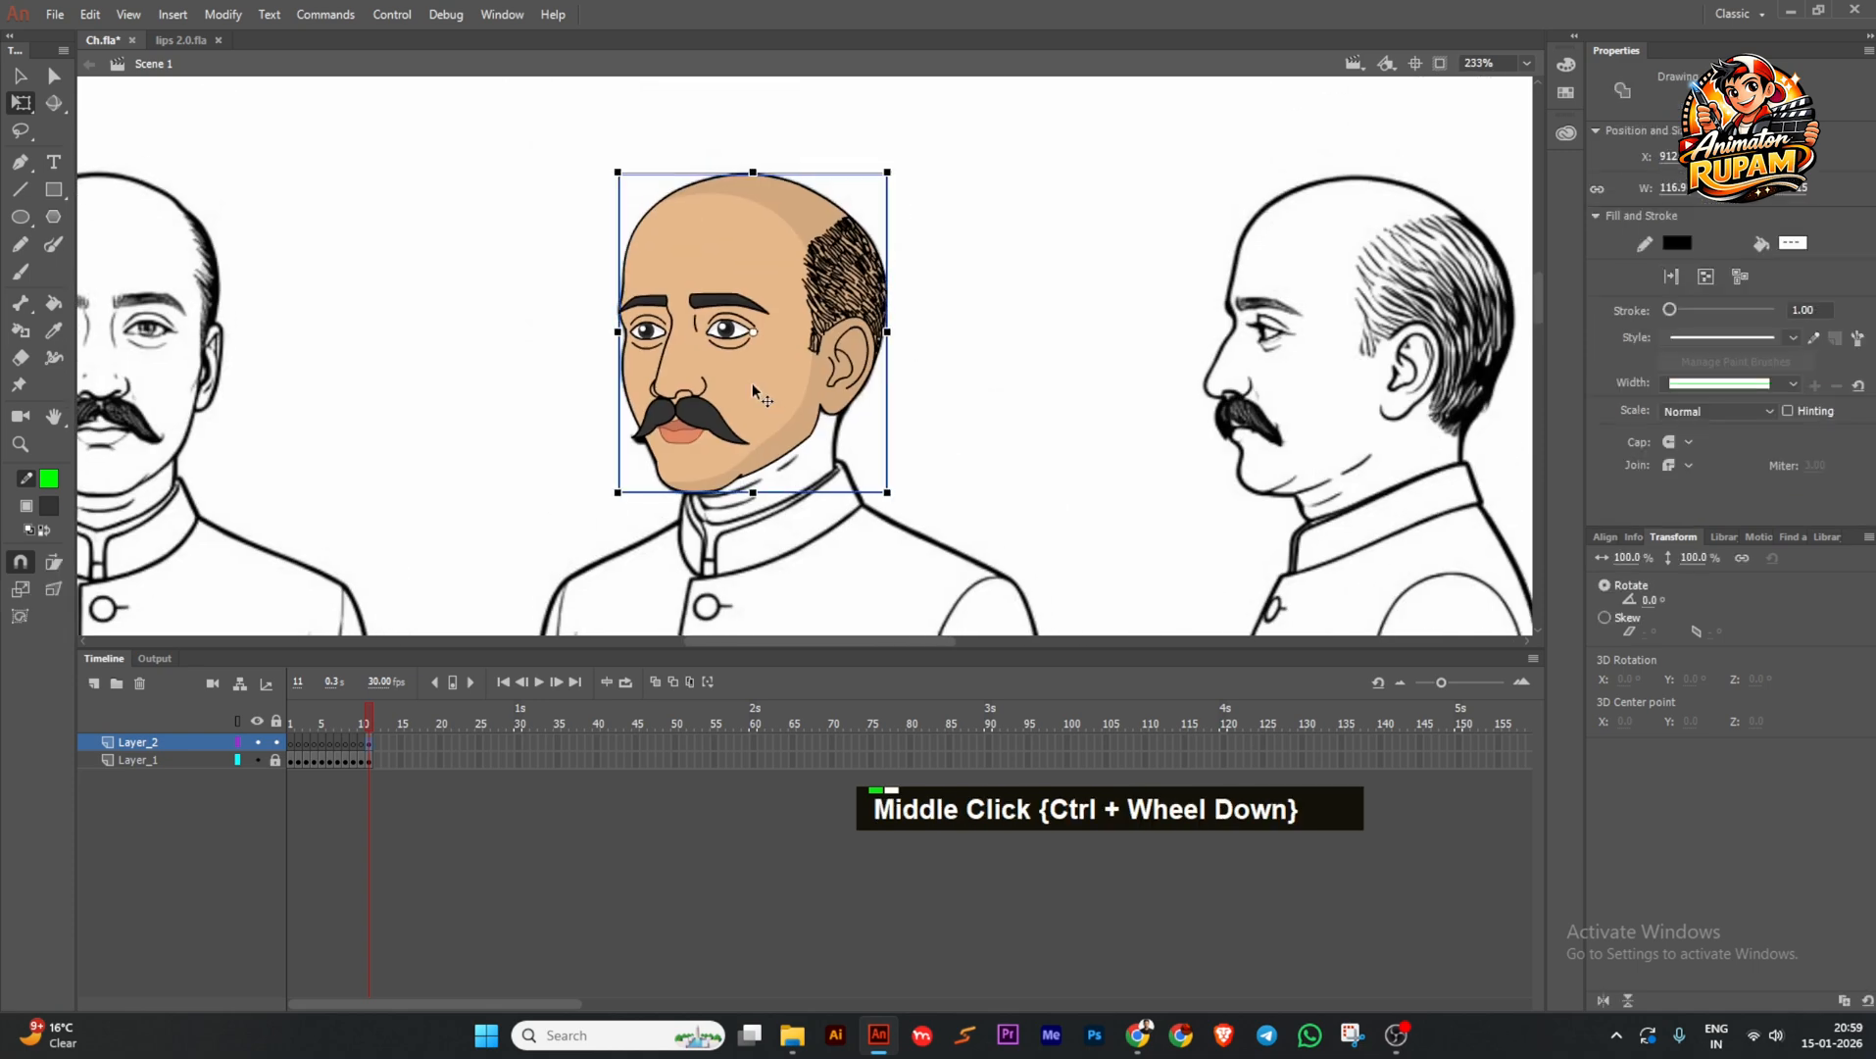
scroll(742, 390, "up", 2, "ctrl")
double_click(742, 390)
double_click(512, 482)
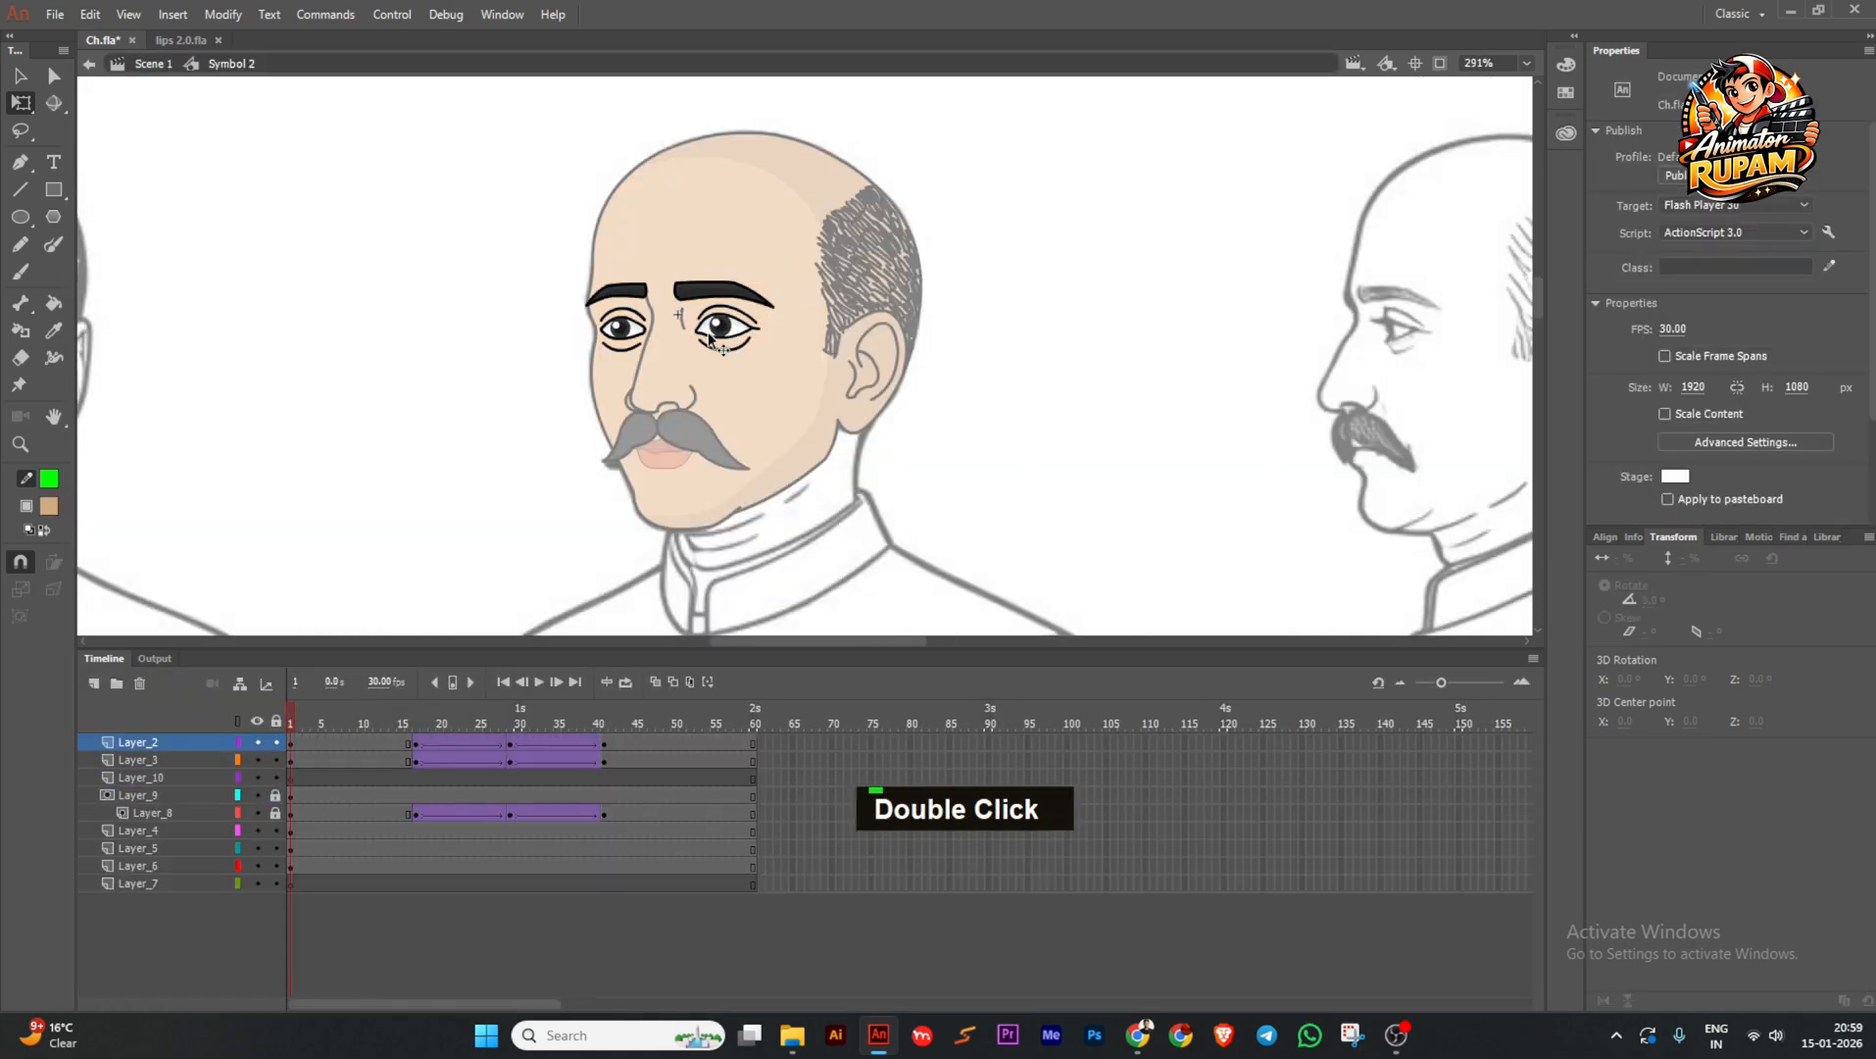
left_click_drag(315, 714, 509, 725)
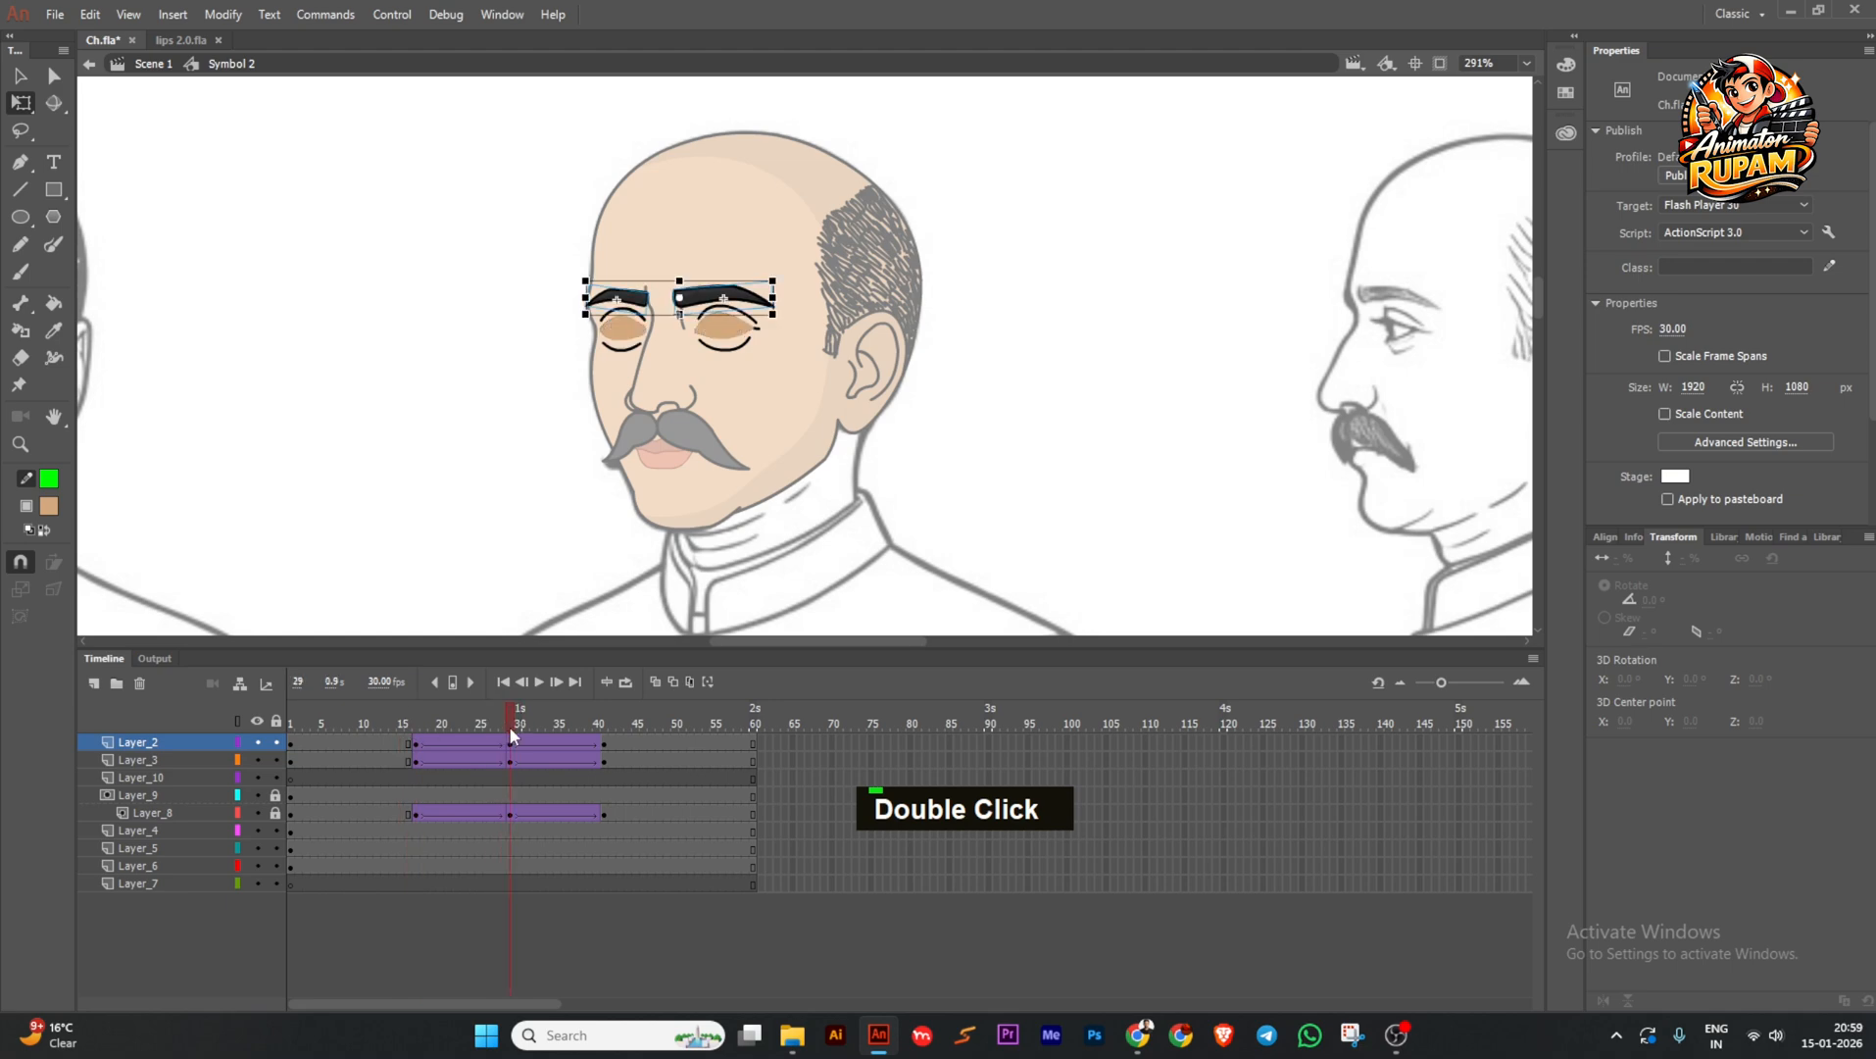
key("ctrl+s")
Unlock the eye mask layers Layer_8 and Layer_9 and hide the mask to show the eye whites.
left_click(275, 809)
left_click(271, 798)
left_click(271, 799)
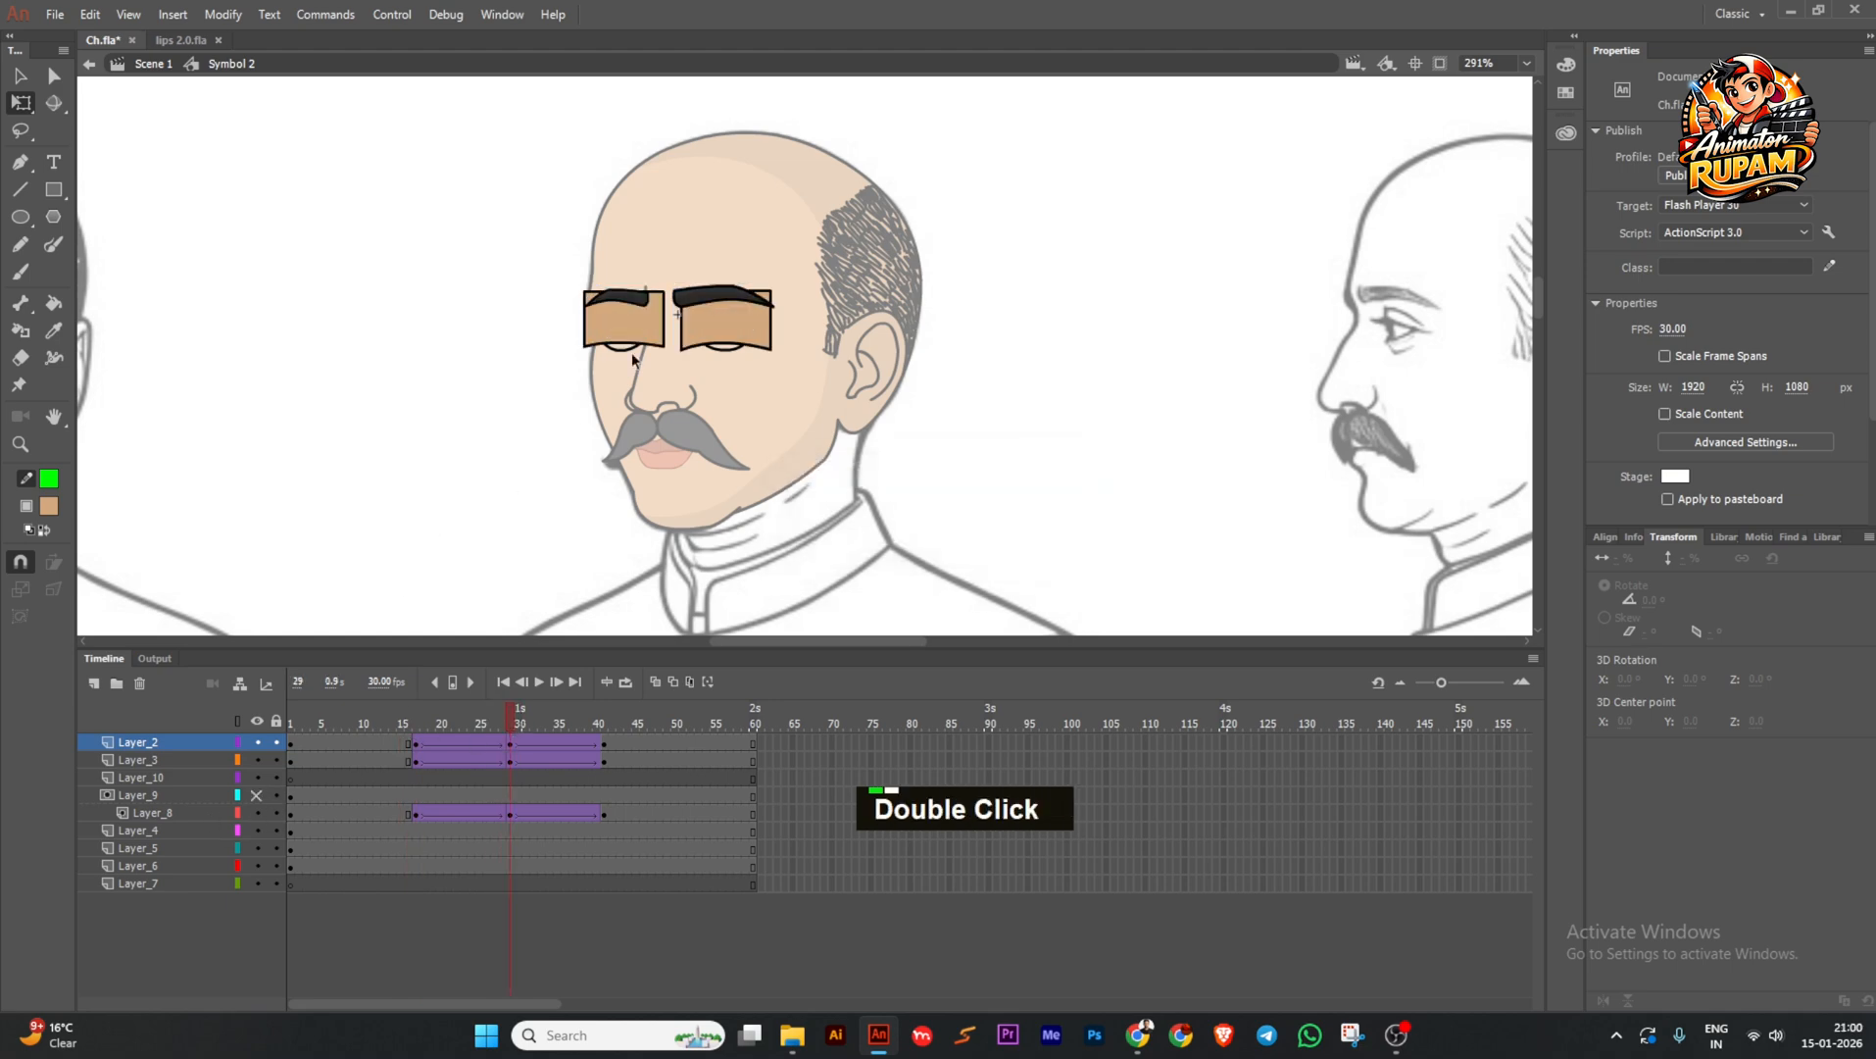
scroll(632, 358, "up", 3)
left_click(269, 799)
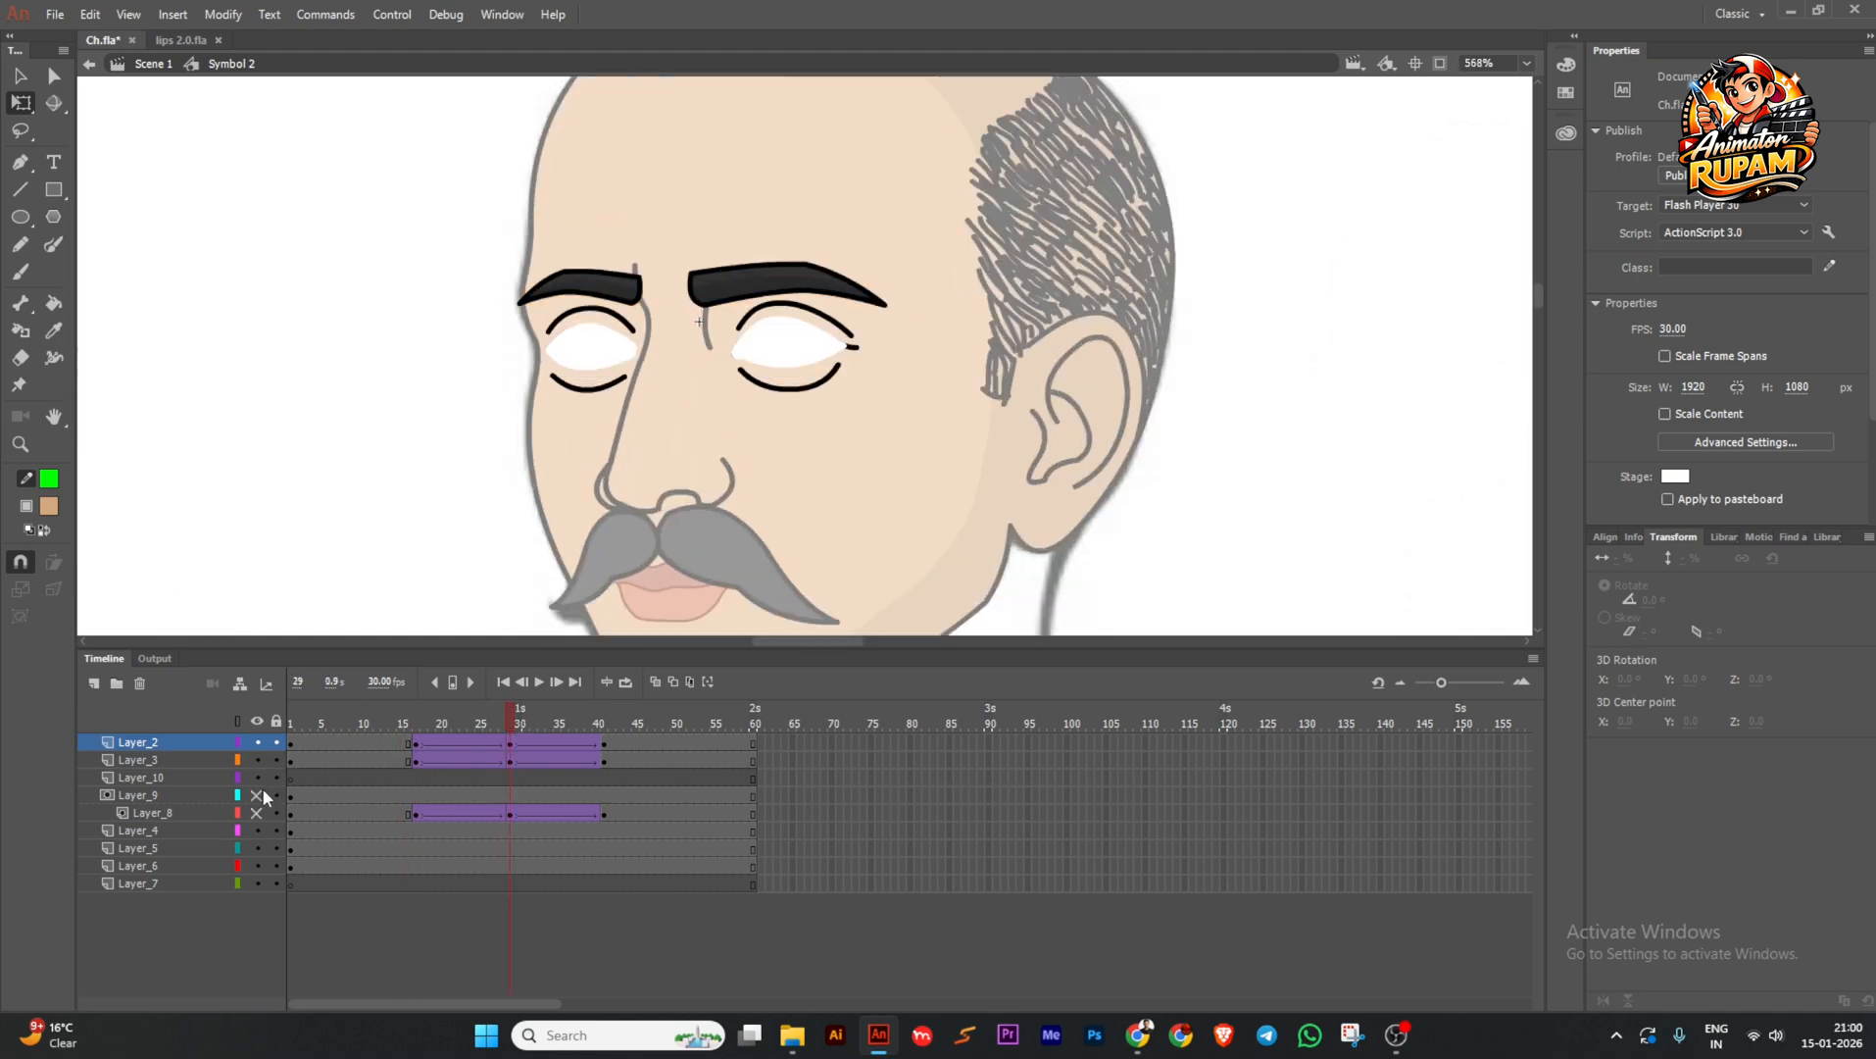
Select both pupils and add keyframes at frames 17, 29 and 40.
left_click(258, 795)
scroll(594, 344, "up", 3)
left_click(594, 348)
left_click(942, 357, "shift")
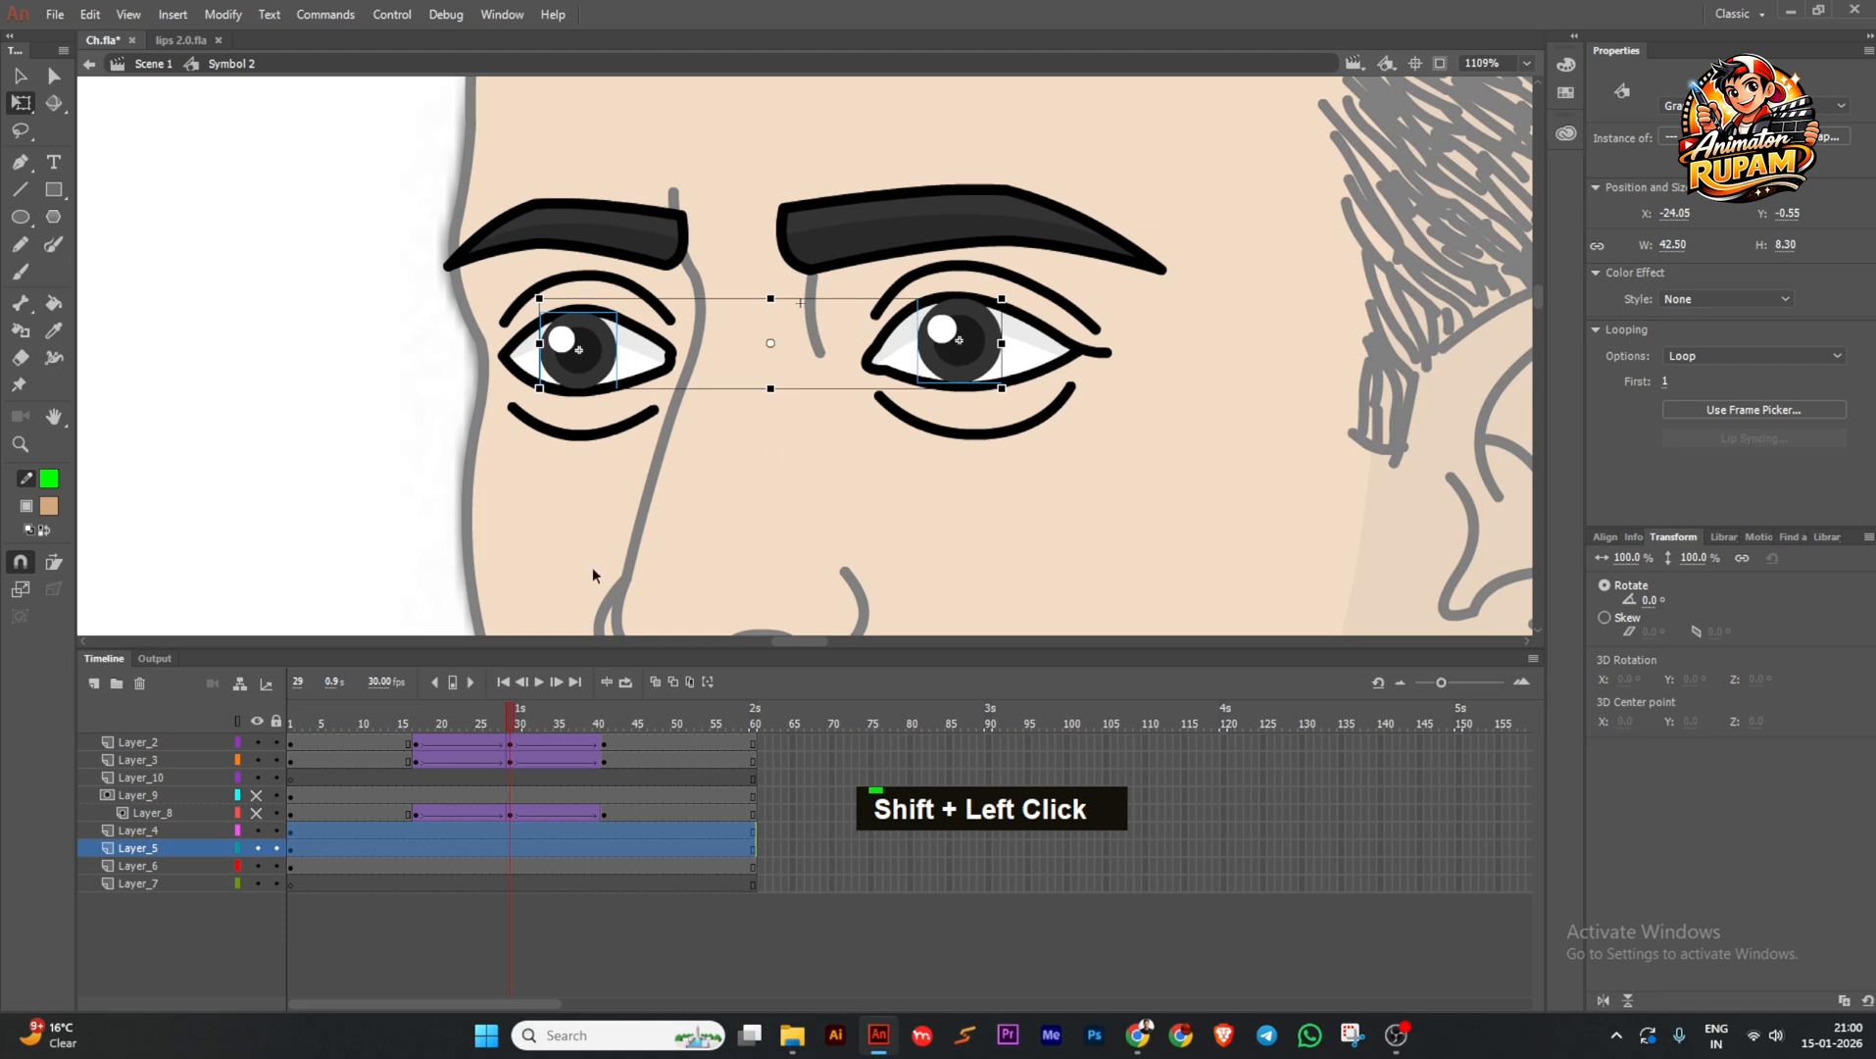
left_click(509, 829)
key("F6")
left_click_drag(417, 833, 598, 849)
key("F6")
key("F6")
Nudge both irises sideways and create classic tweens between the pupil keyframes.
scroll(956, 365, "up", 2, "ctrl")
scroll(955, 366, "up", 2, "ctrl")
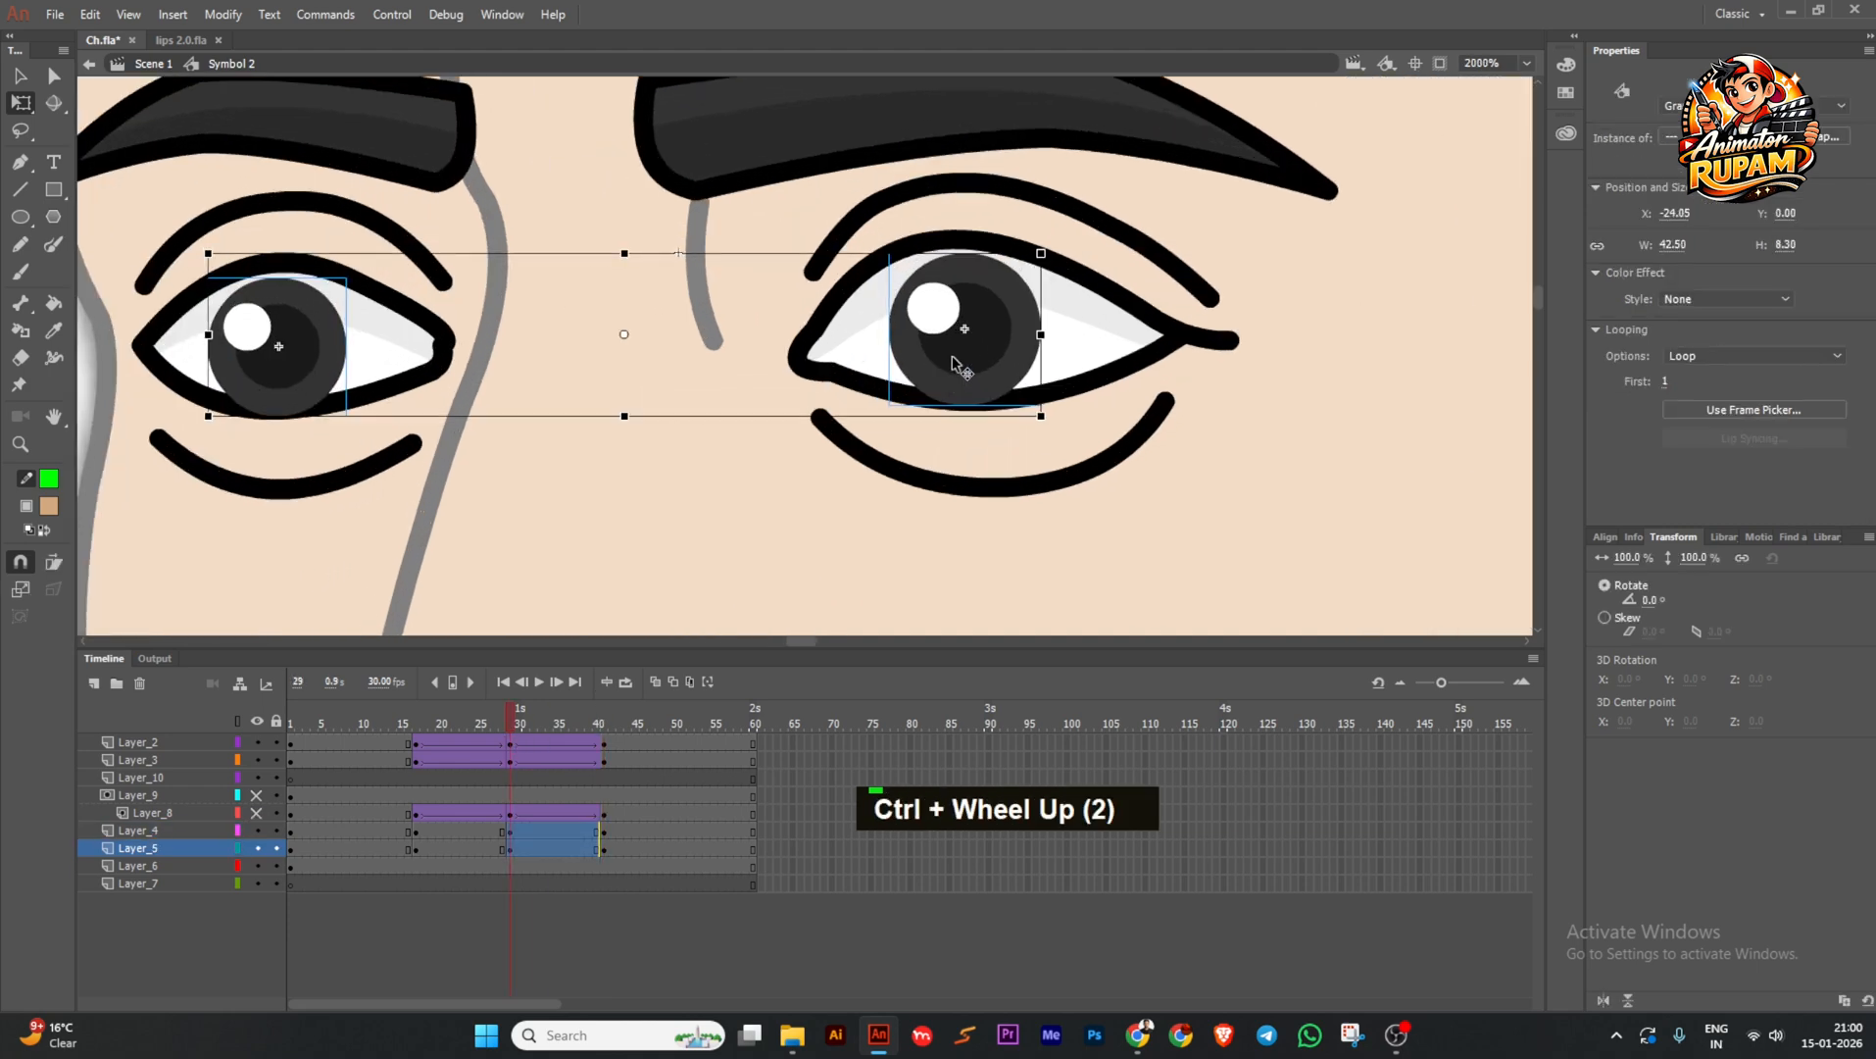
left_click_drag(952, 357, 955, 360)
scroll(955, 361, "down", 1, "ctrl")
left_click_drag(495, 831, 535, 849)
key("grave")
Apply Ease In to both pupil tweens and preview the eased motion.
left_click_drag(538, 725, 487, 754)
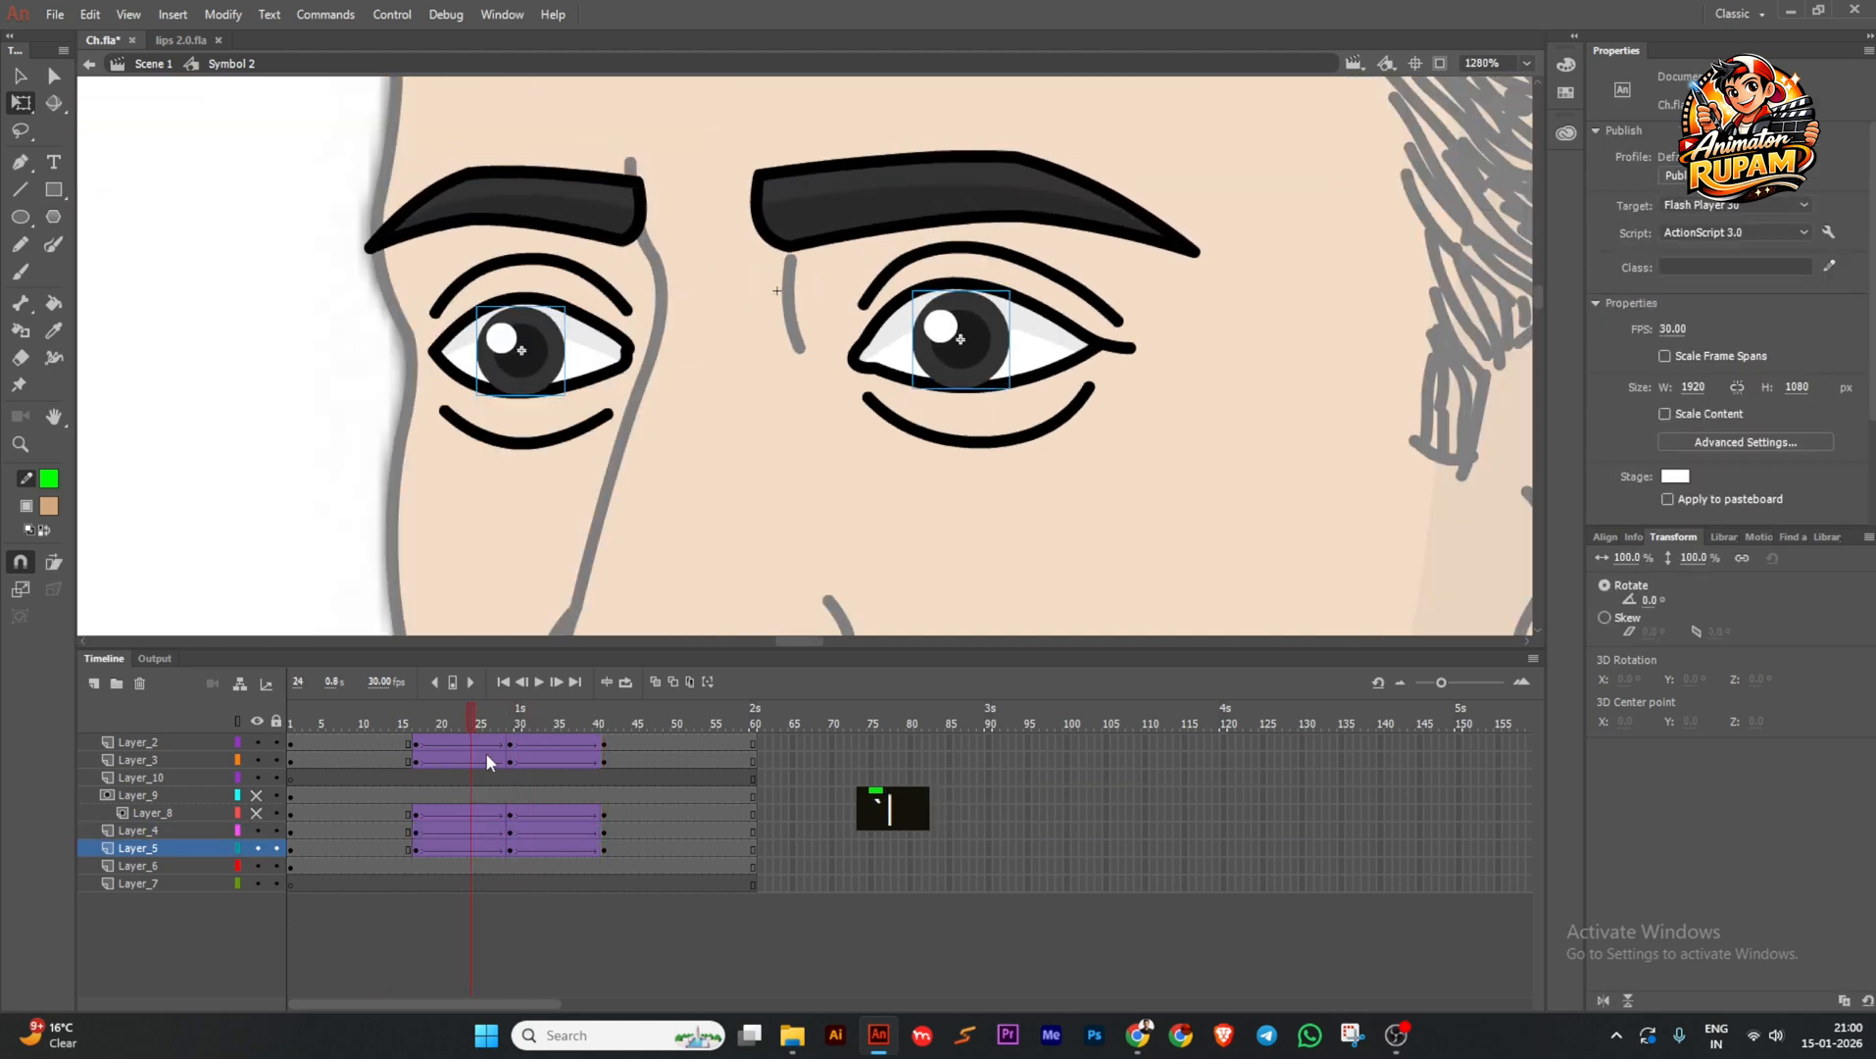
left_click_drag(464, 848, 558, 833)
left_click(1686, 351)
double_click(1347, 446)
left_click(1710, 351)
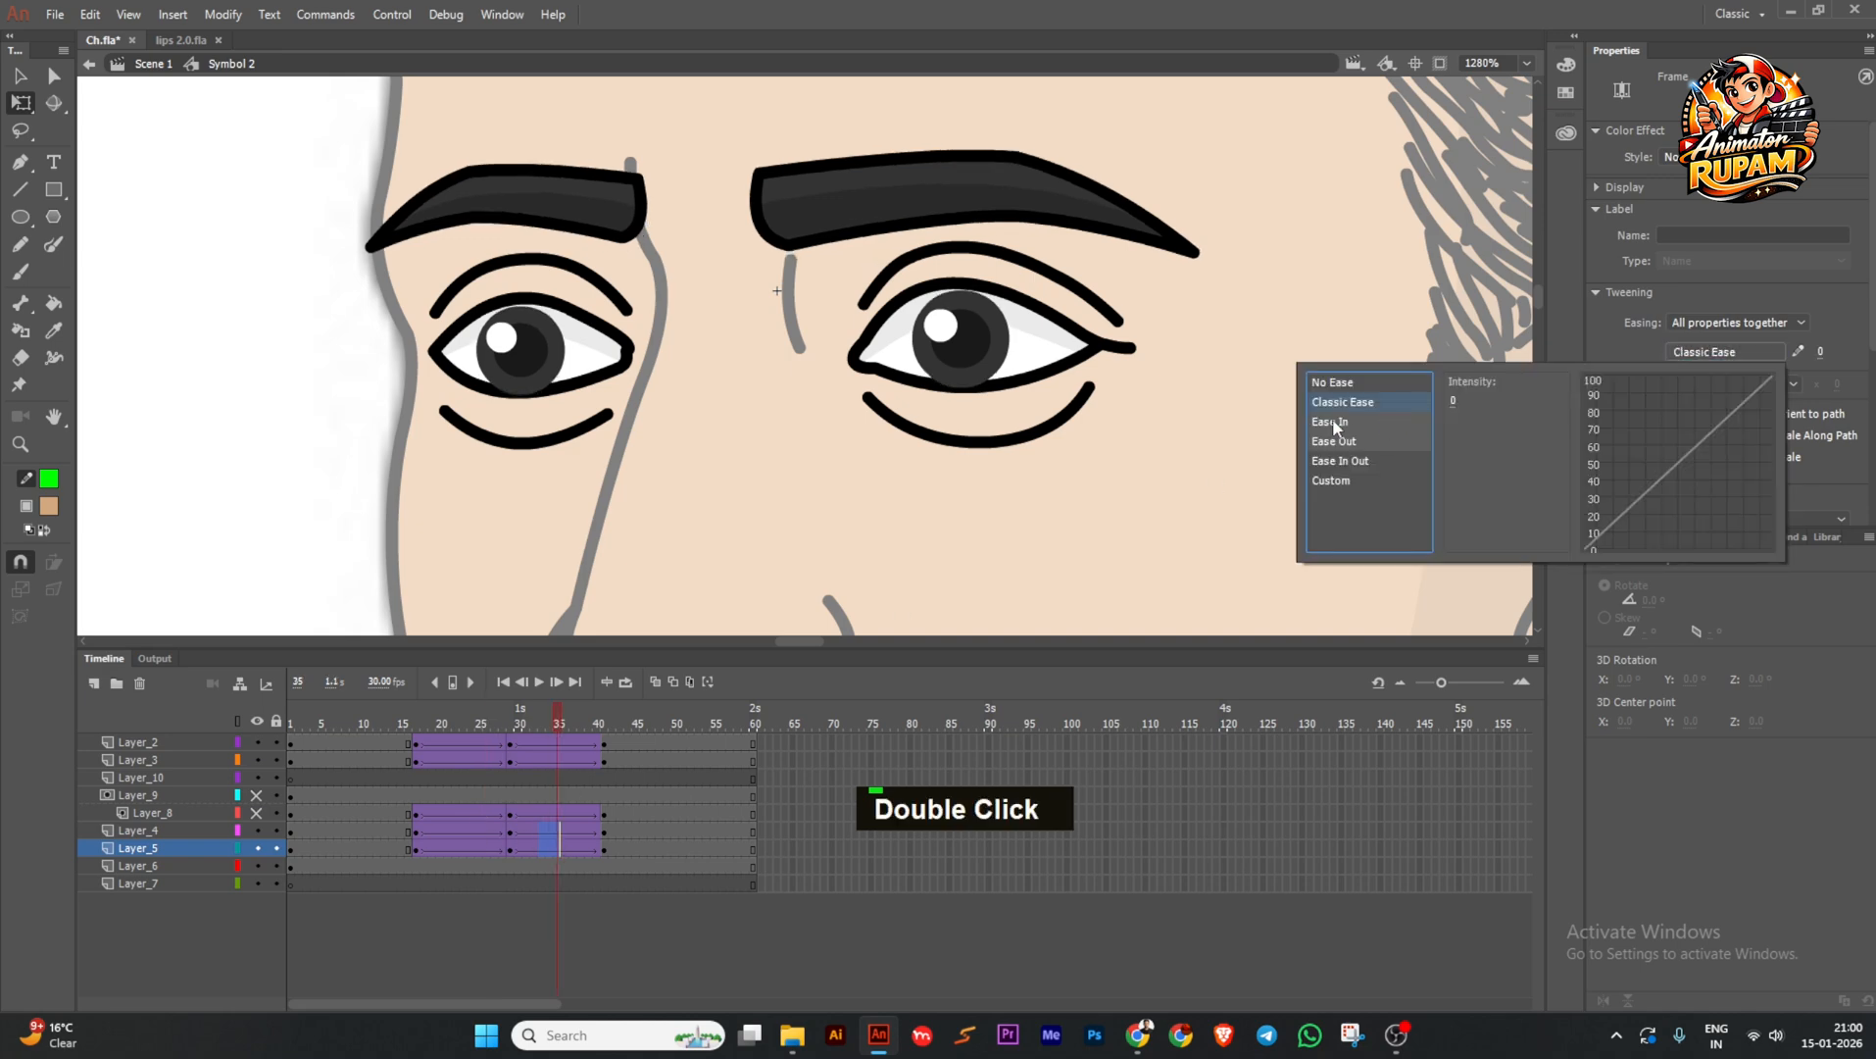
double_click(1332, 426)
left_click_drag(471, 723, 354, 724)
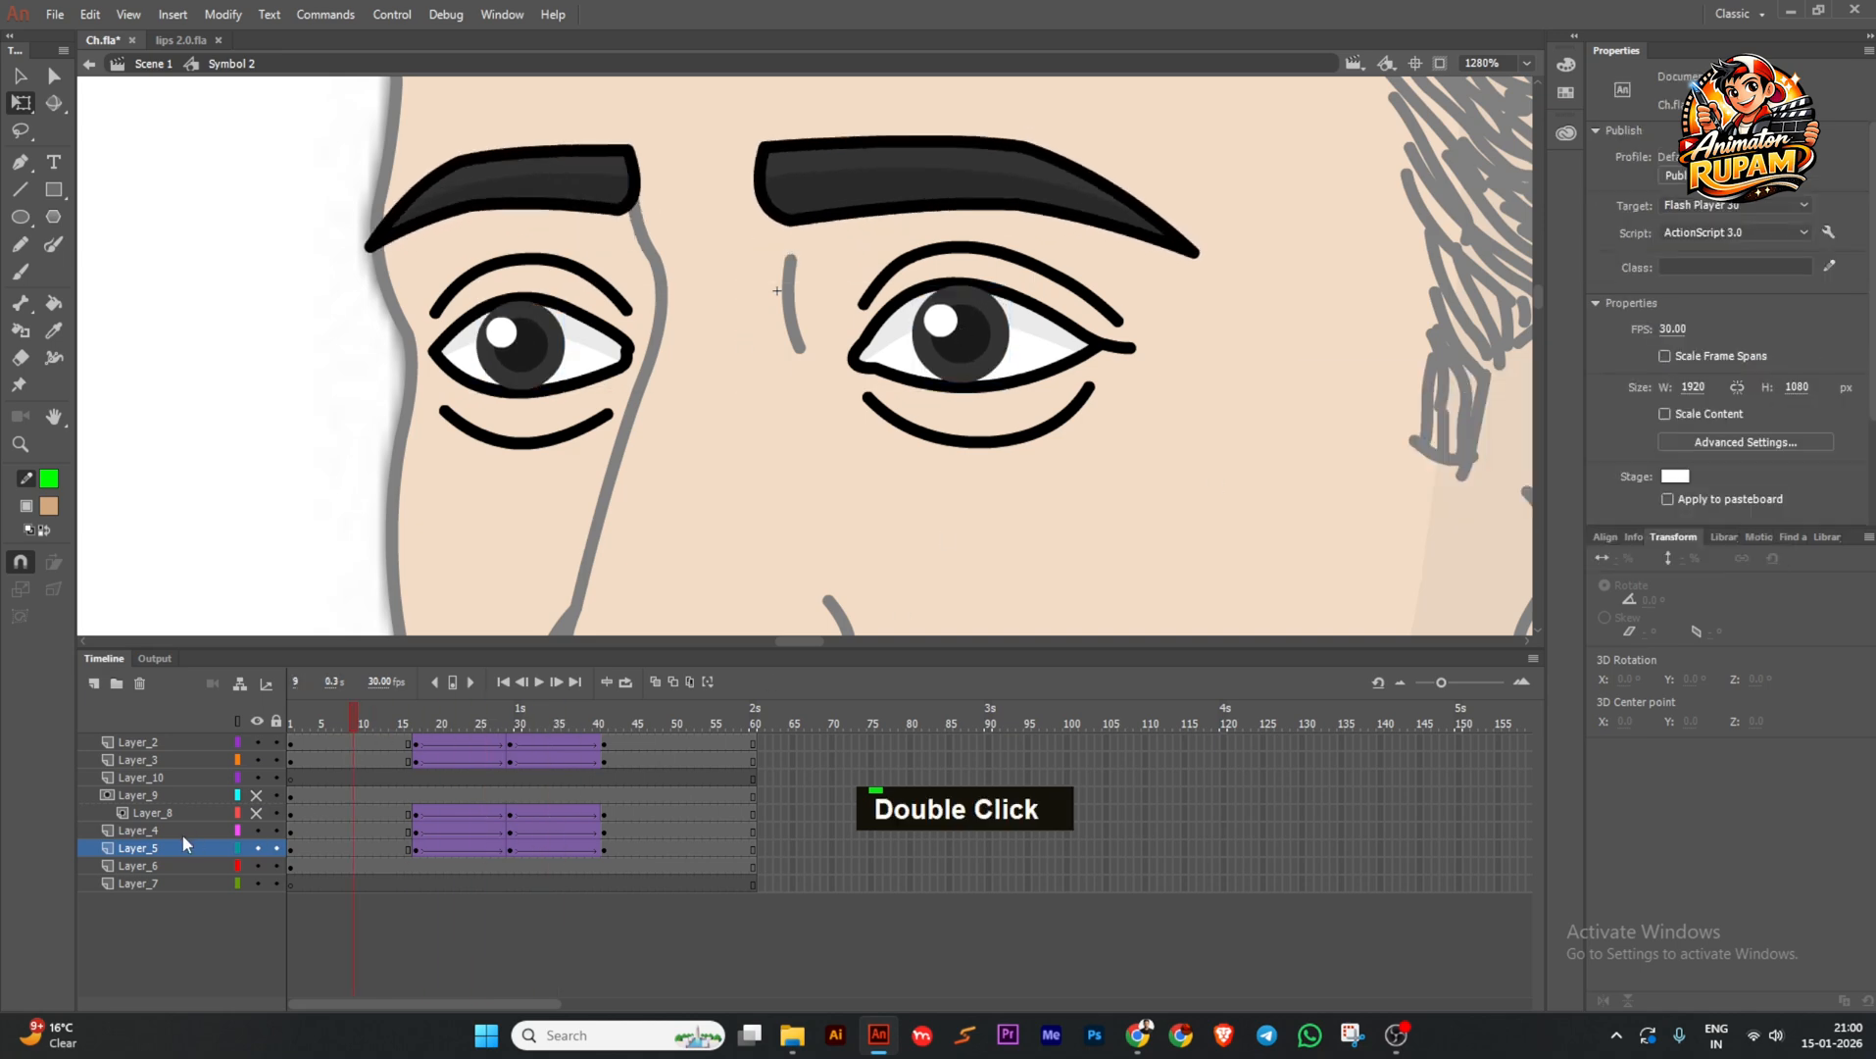
Move pupil layers Layer_4 and Layer_5 under the Layer_9 mask and relock the mask layers.
left_click(178, 829, "shift")
left_click_drag(180, 847, 257, 795)
left_click_drag(276, 795, 276, 814)
scroll(670, 594, "down", 4)
left_click_drag(432, 723, 368, 708)
Check the masked pupil animation, return to the main scene and save.
key("space")
left_click_drag(484, 542, 427, 422)
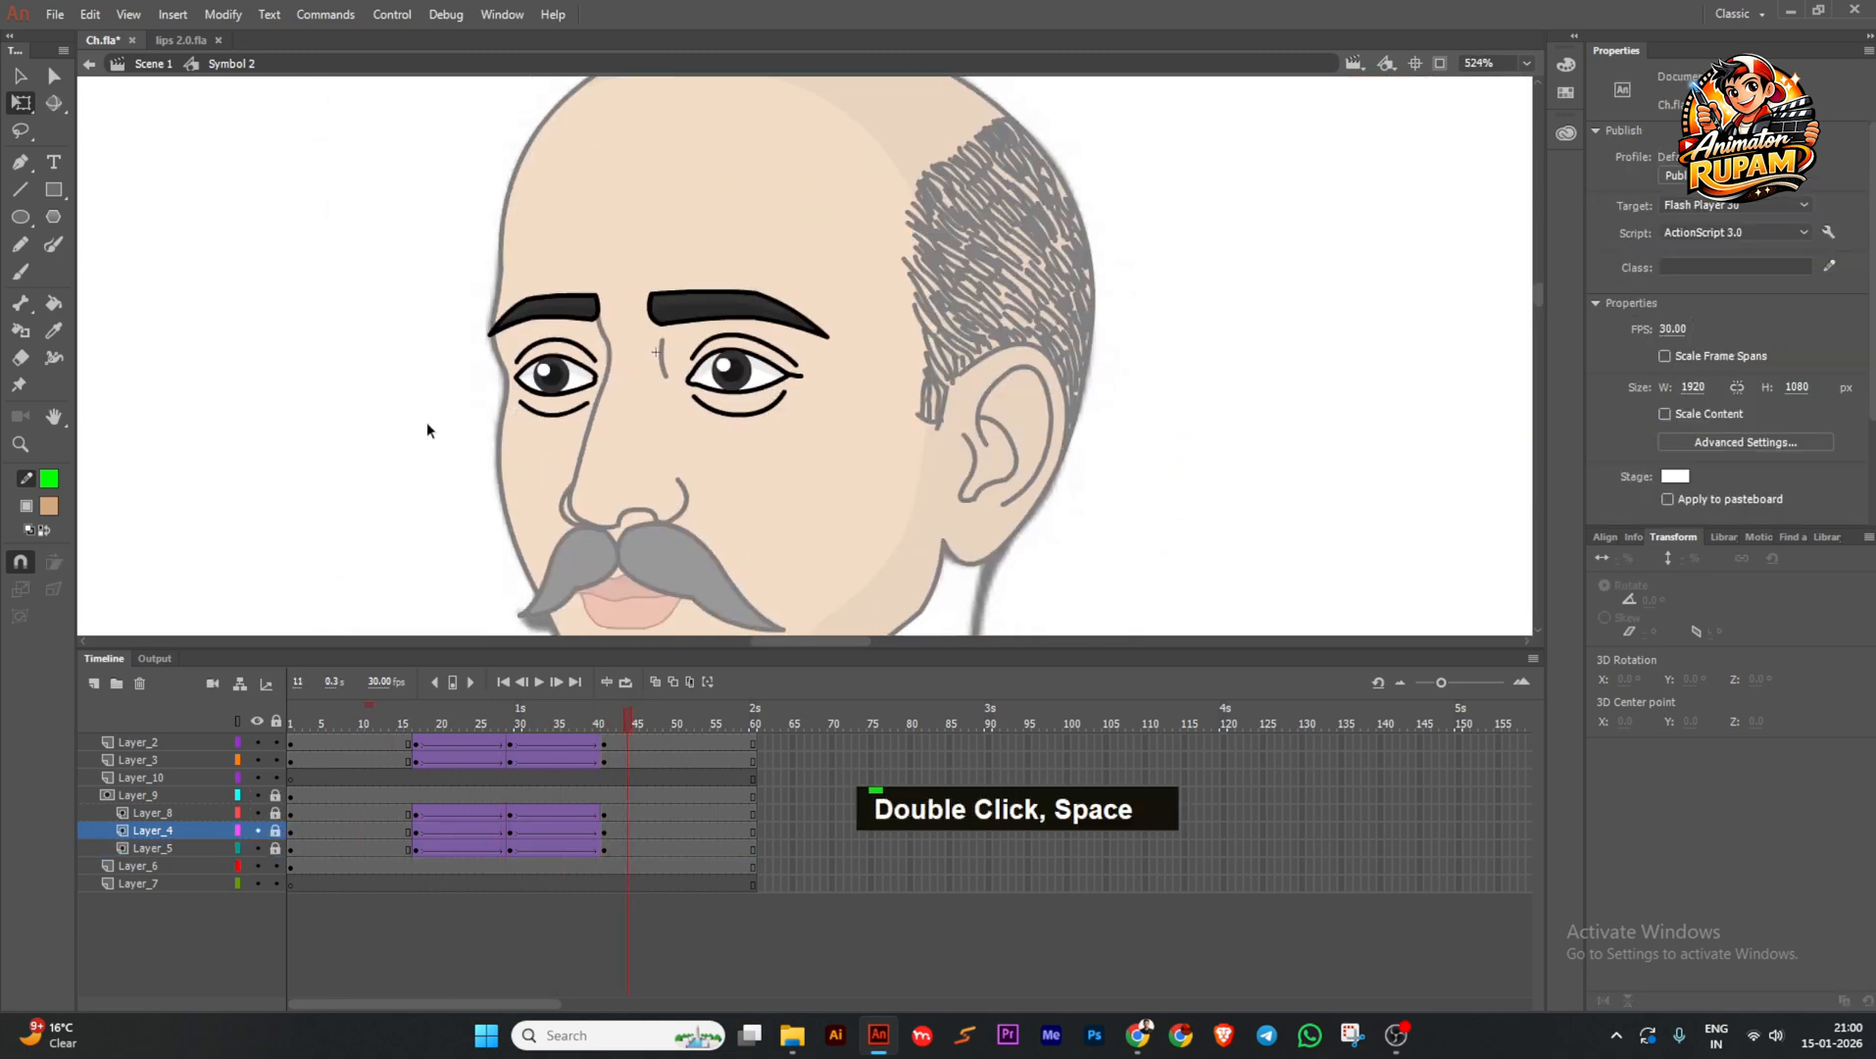
double_click(426, 422)
key("ctrl+s")
scroll(702, 423, "down", 2)
Convert all parts of the coloured head into one new symbol, Symbol 5.
left_click_drag(530, 204, 890, 575)
scroll(696, 423, "up", 1)
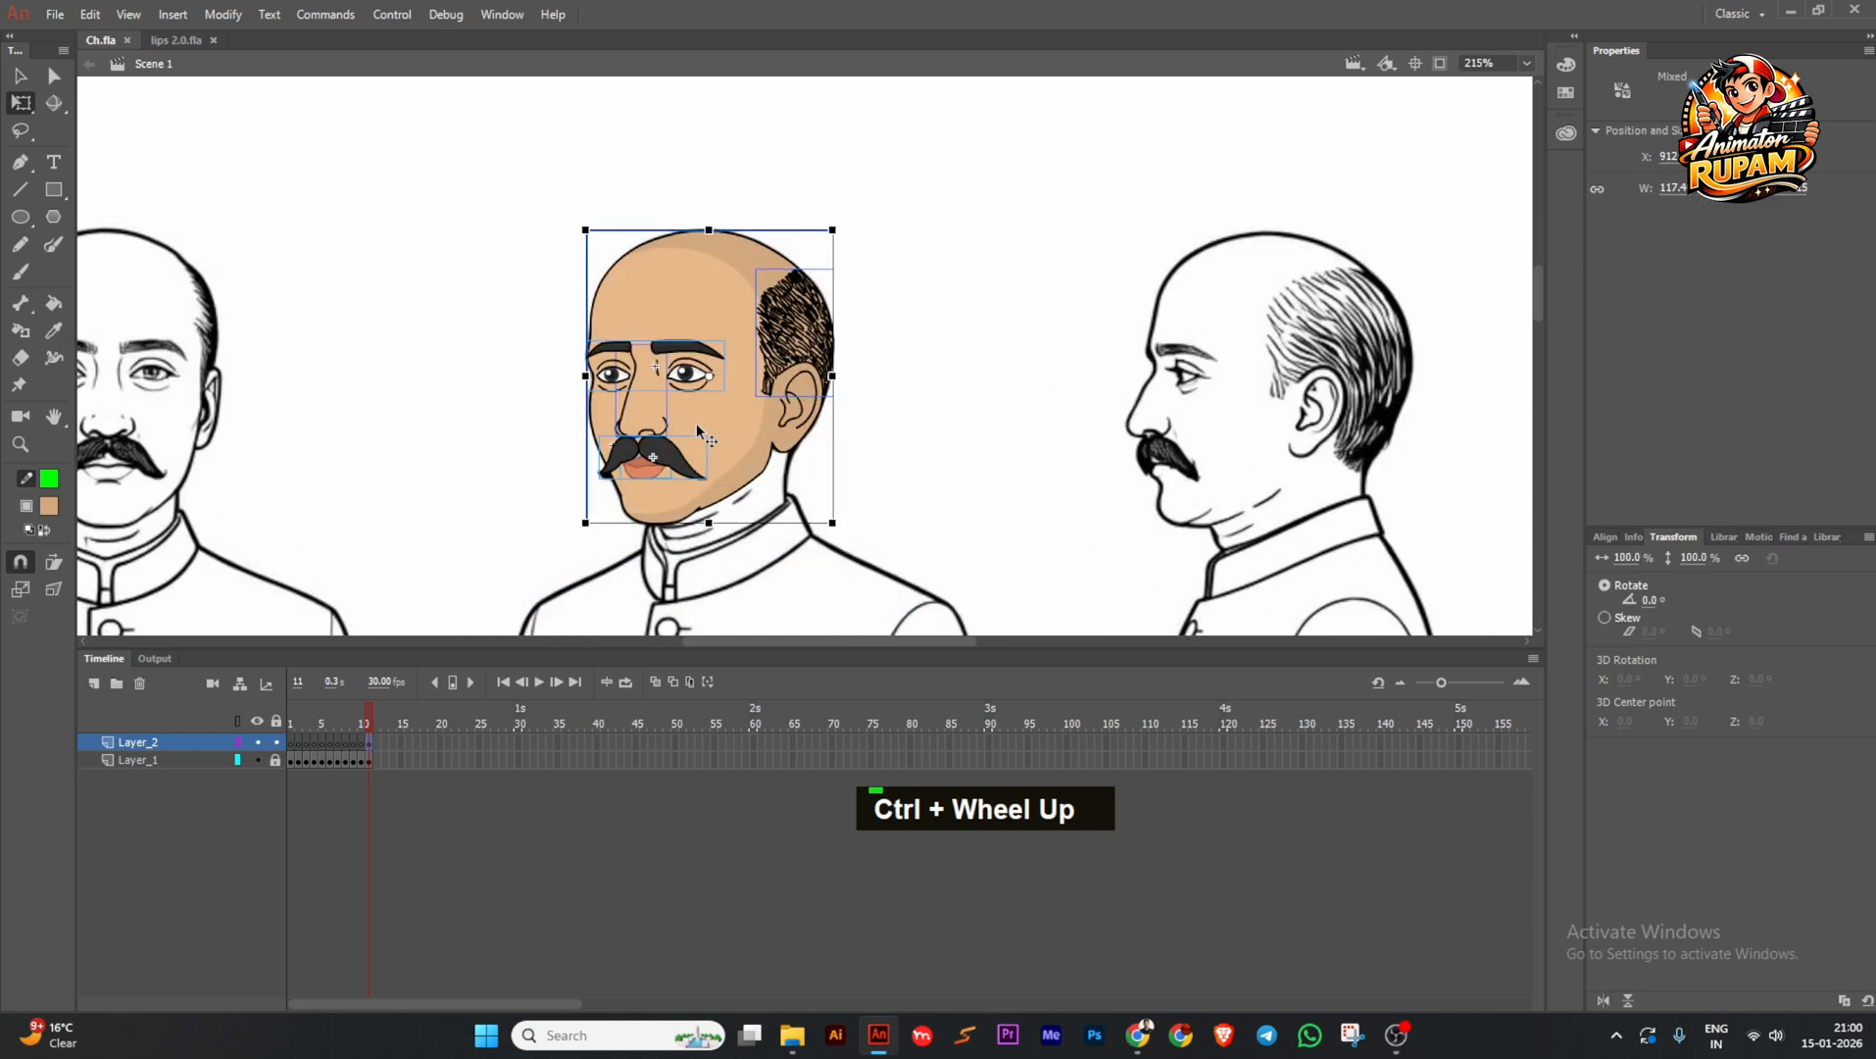
key("F8")
key("Return")
key("ctrl+s")
key("space")
left_click_drag(826, 443, 895, 405)
Inside the head symbol, distribute the face shape to its own layer.
double_click(766, 403)
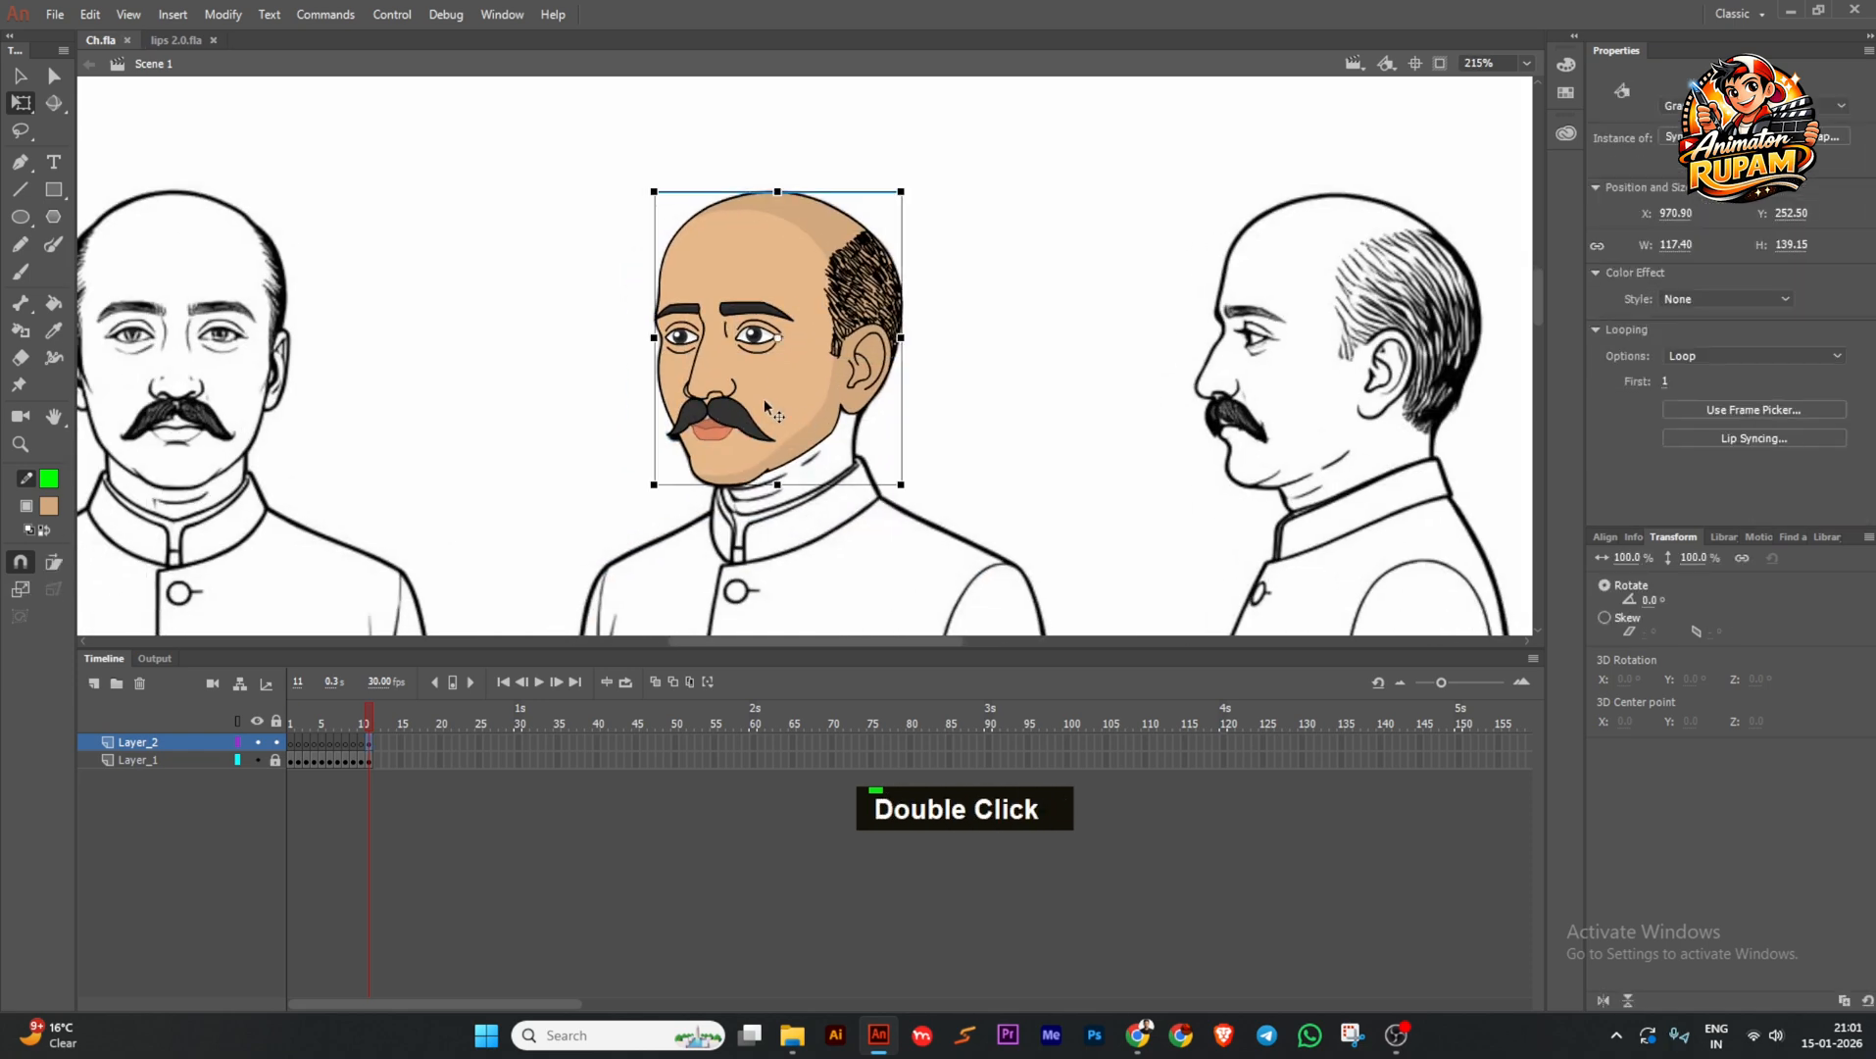
left_click(905, 412)
left_click(781, 412)
key("ctrl+shift+d")
left_click(917, 420)
key("ctrl+s")
scroll(777, 429, "up", 2)
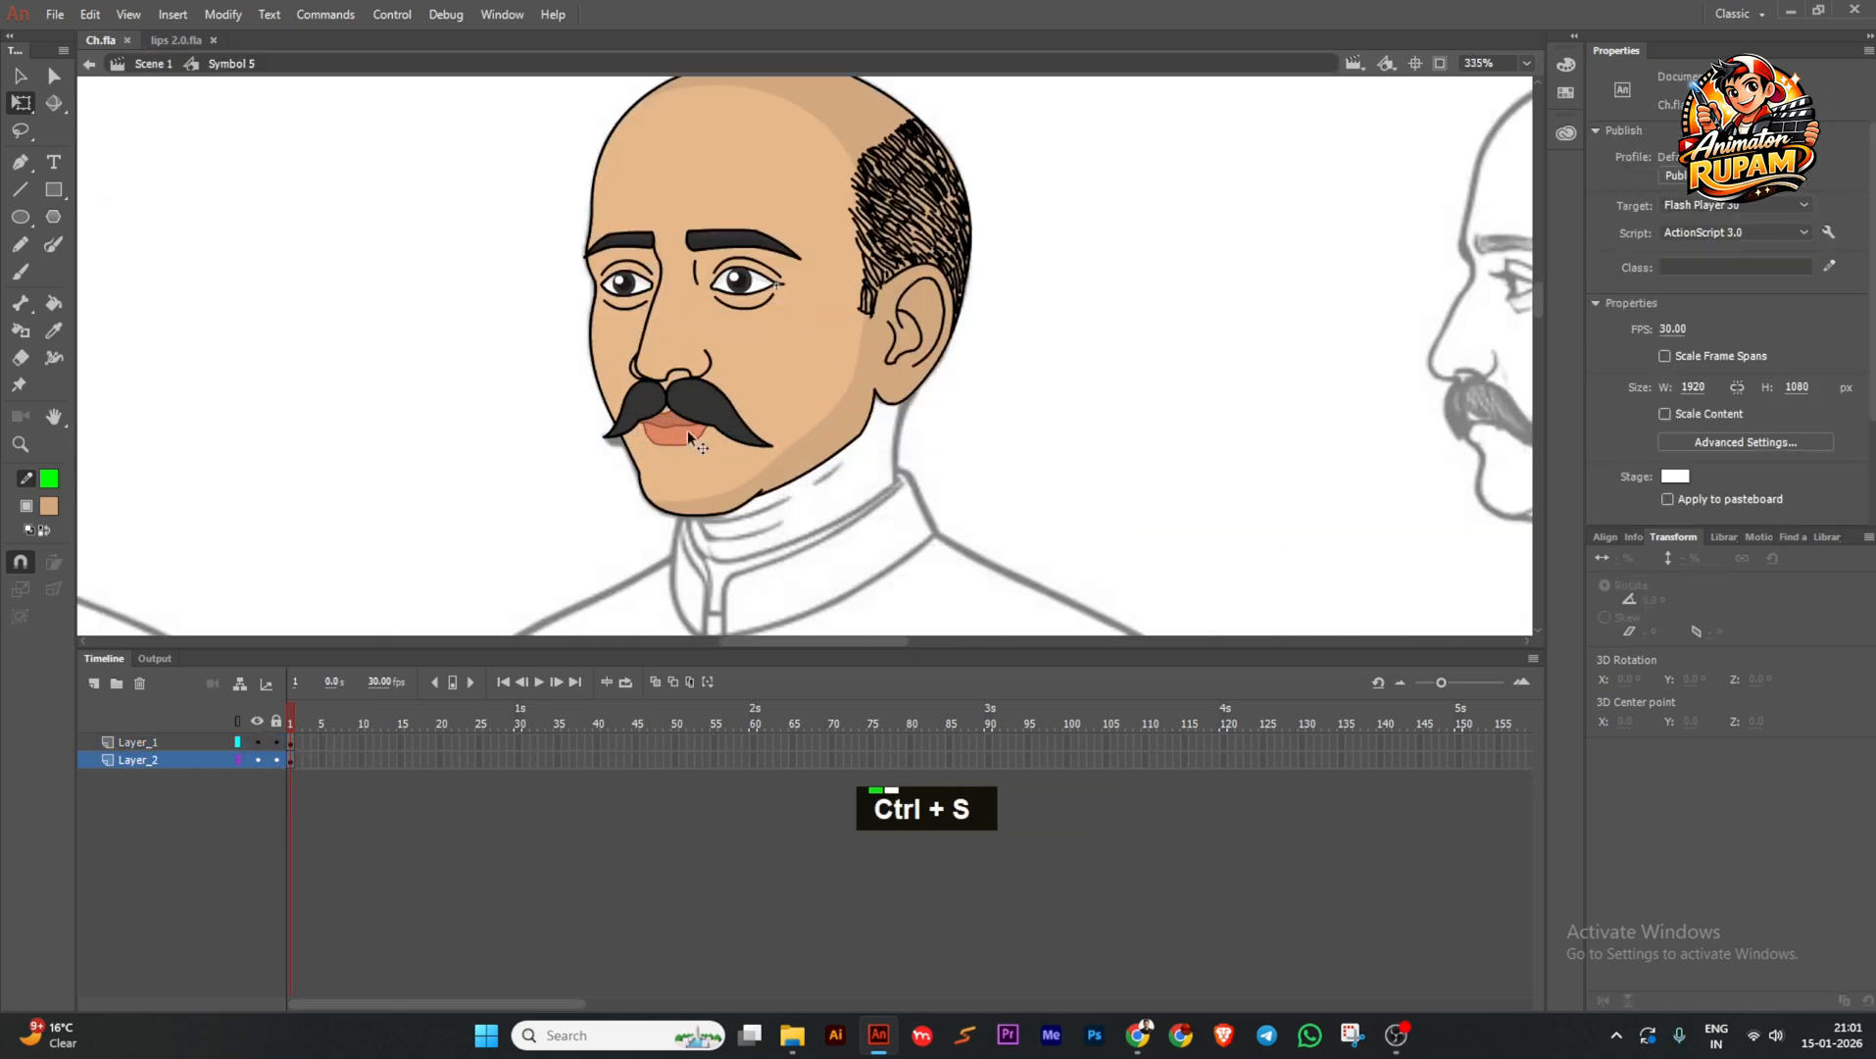
In the lips symbol, hold each mouth shape longer at frames 1, 4, 7, 10, 13, 16 and 19.
left_click(687, 432)
scroll(687, 431, "up", 2)
double_click(687, 431)
key("F5")
key("F5")
left_click(313, 748)
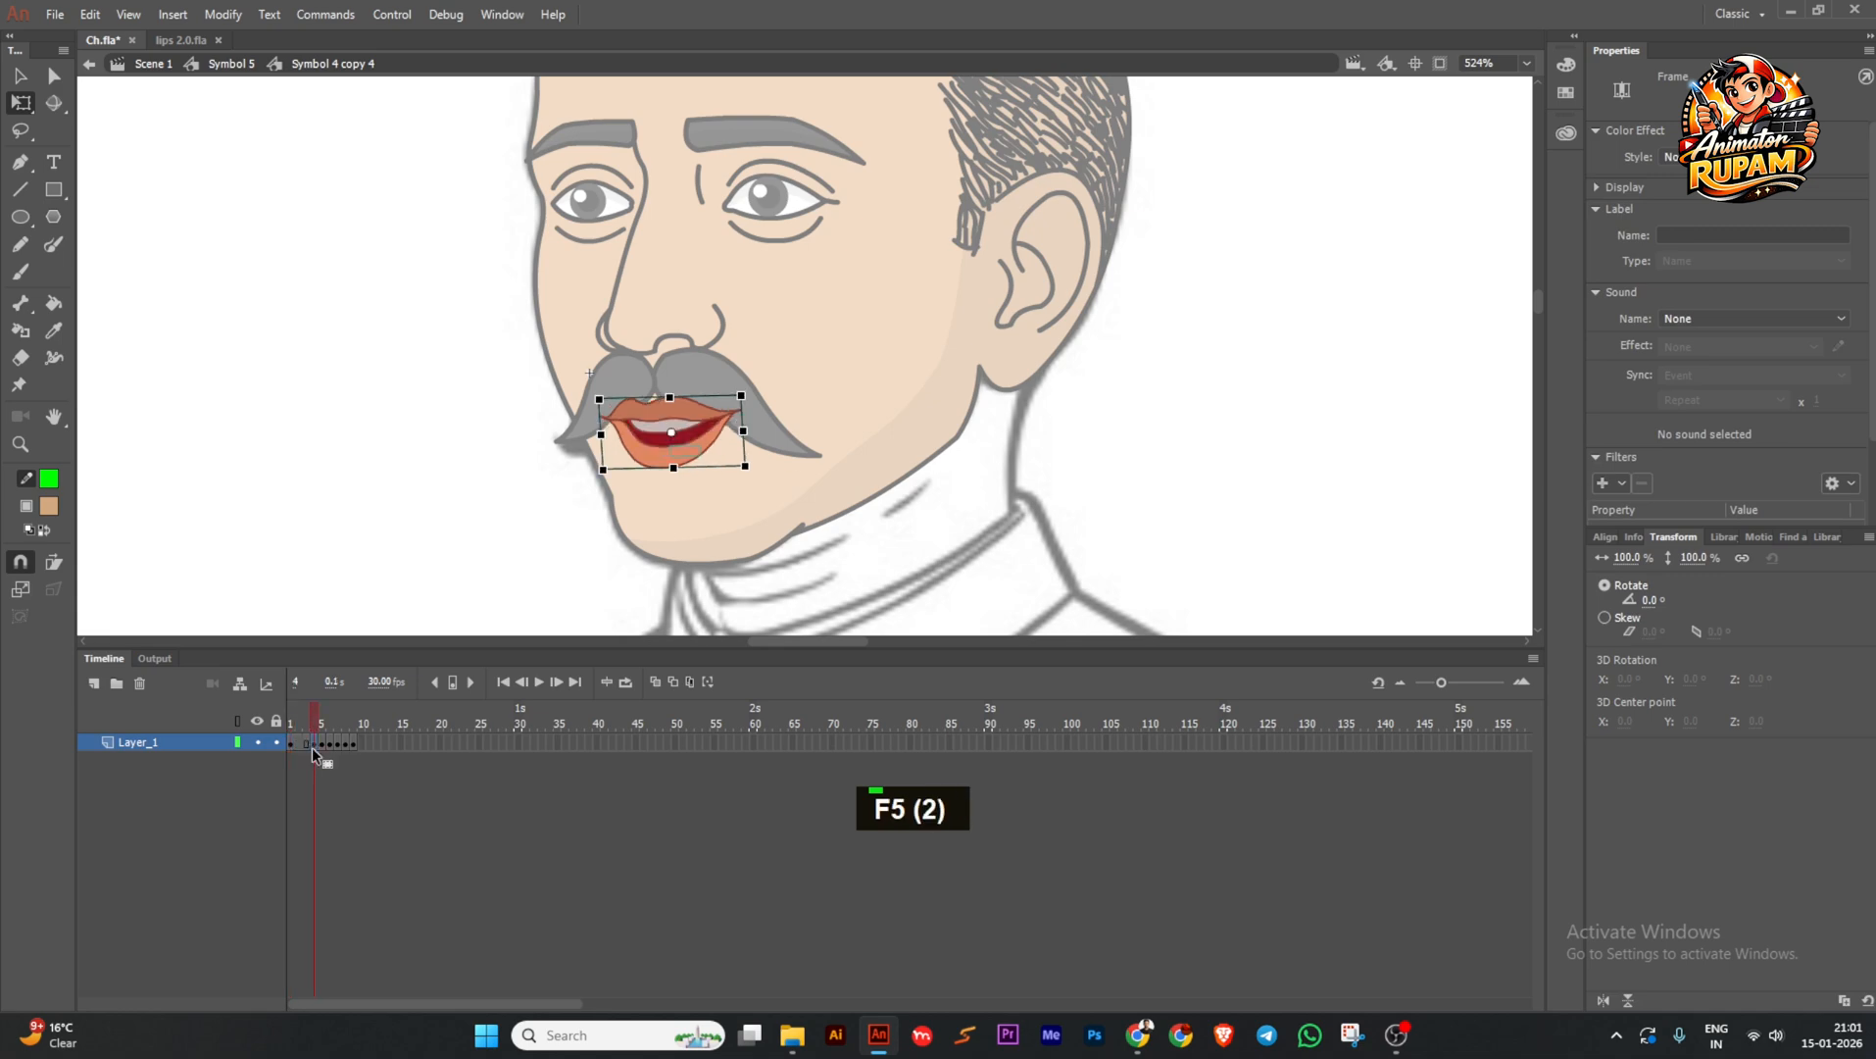
key("F5")
key("F5")
left_click(337, 745)
key("F5")
key("F5")
left_click(363, 743)
key("F5")
key("F5")
left_click(385, 743)
key("F5")
key("F5")
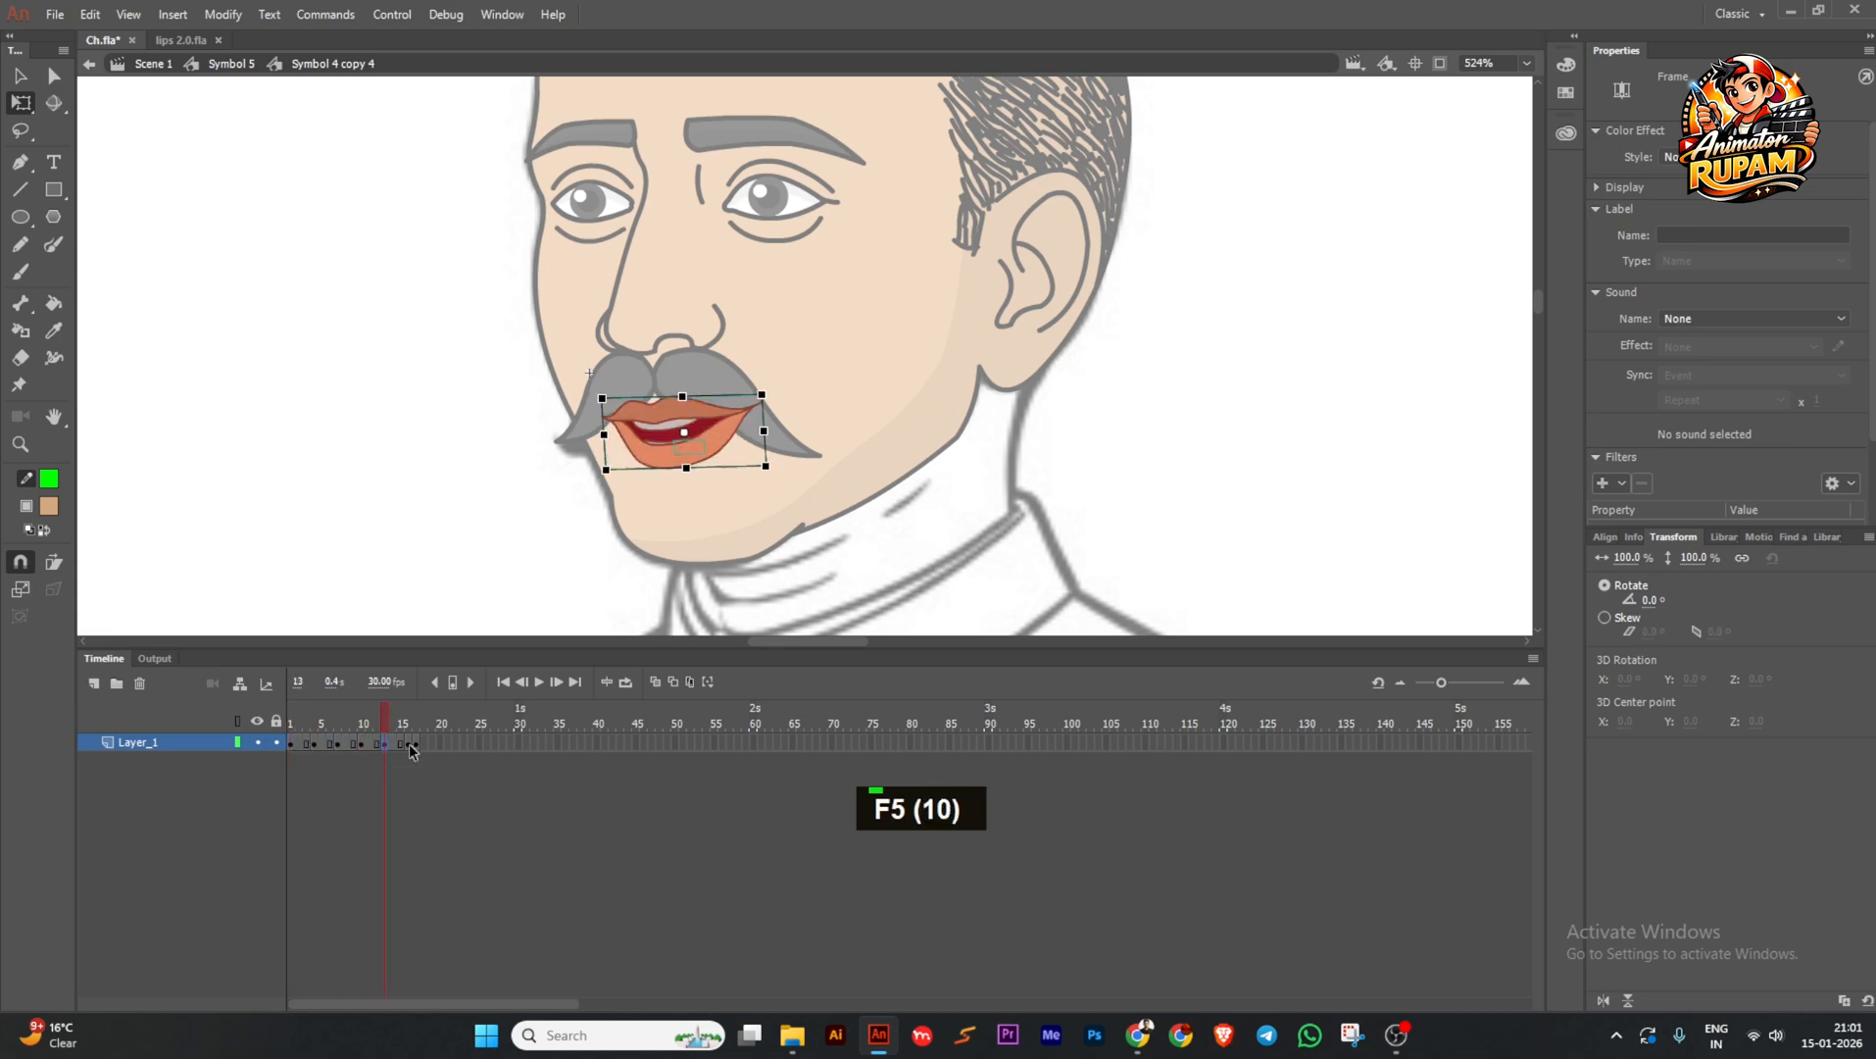
left_click(409, 743)
key("F5")
key("F5")
left_click(433, 743)
key("F5")
key("F5")
Extend both head symbol layers to frame 30, then return to frame 1.
double_click(458, 504)
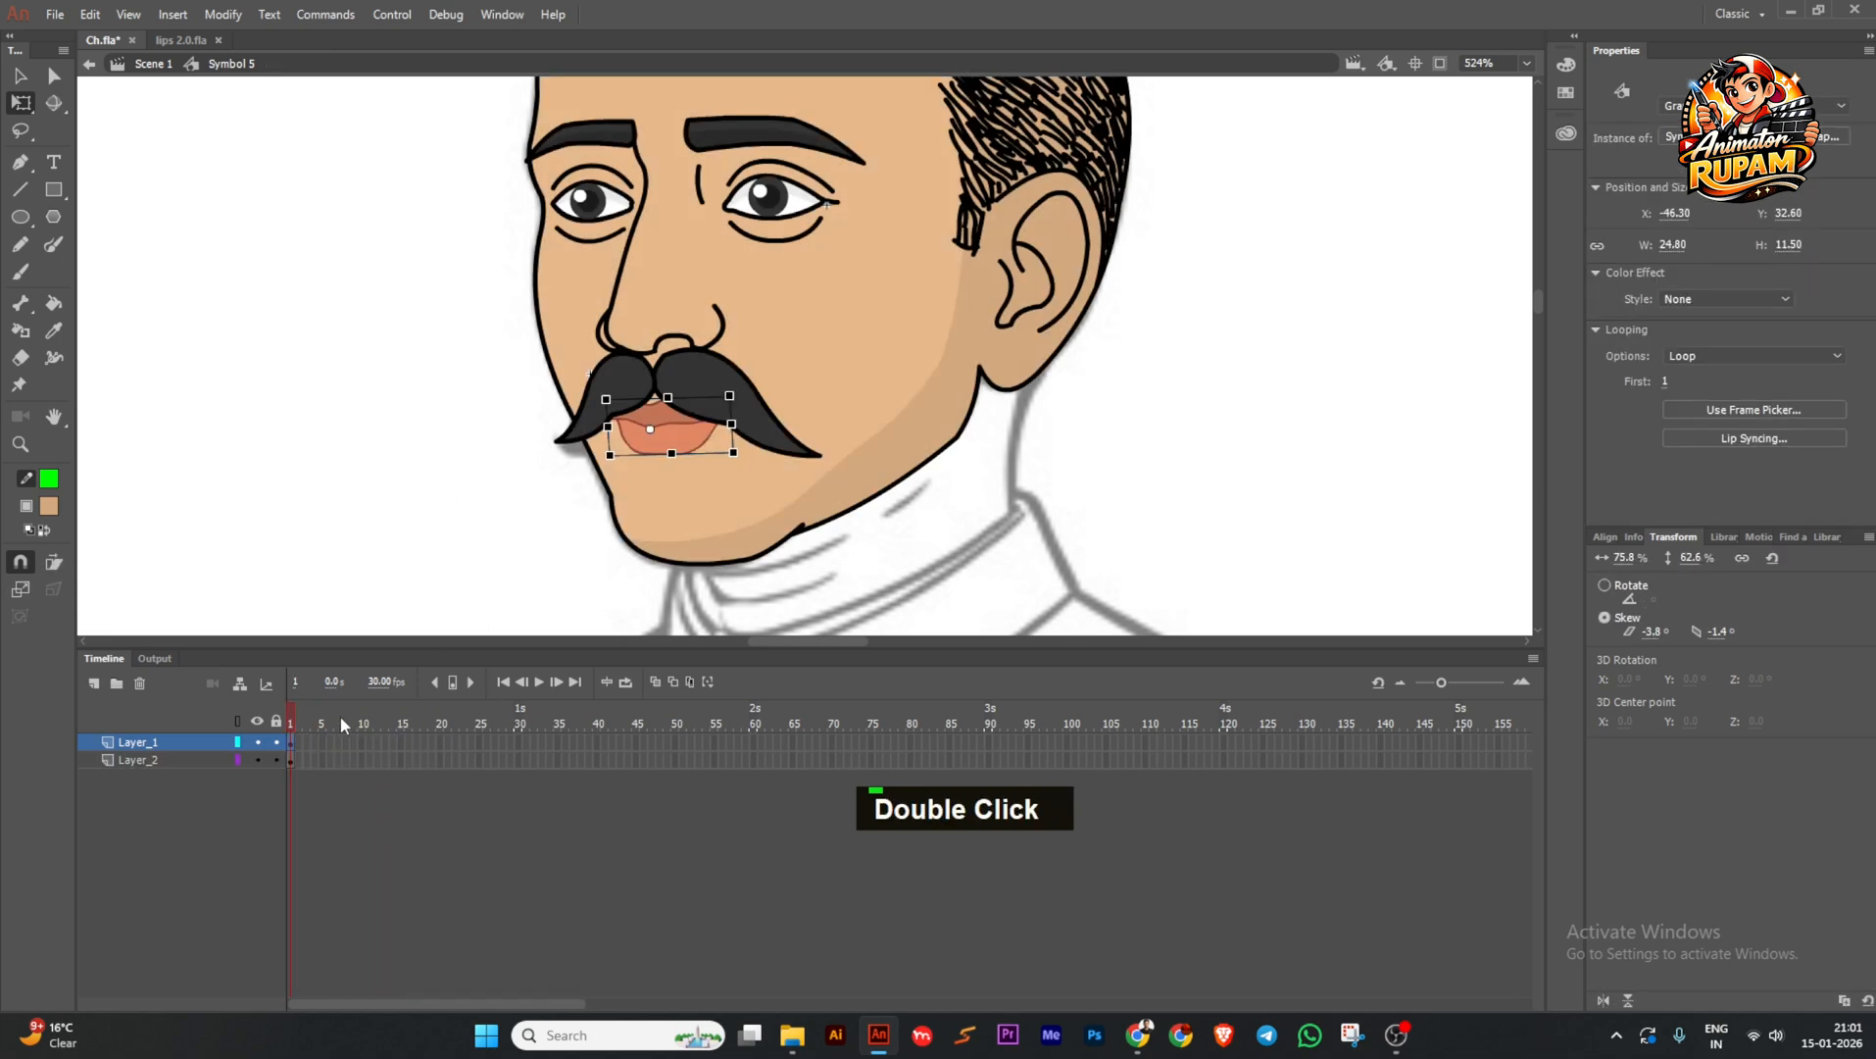
left_click_drag(517, 742, 517, 760)
key("F5")
mouse_move(455, 722)
left_mouse_down()
mouse_move(243, 716)
mouse_move(482, 723)
left_mouse_up()
scroll(592, 529, "down", 5)
scroll(657, 408, "up", 2)
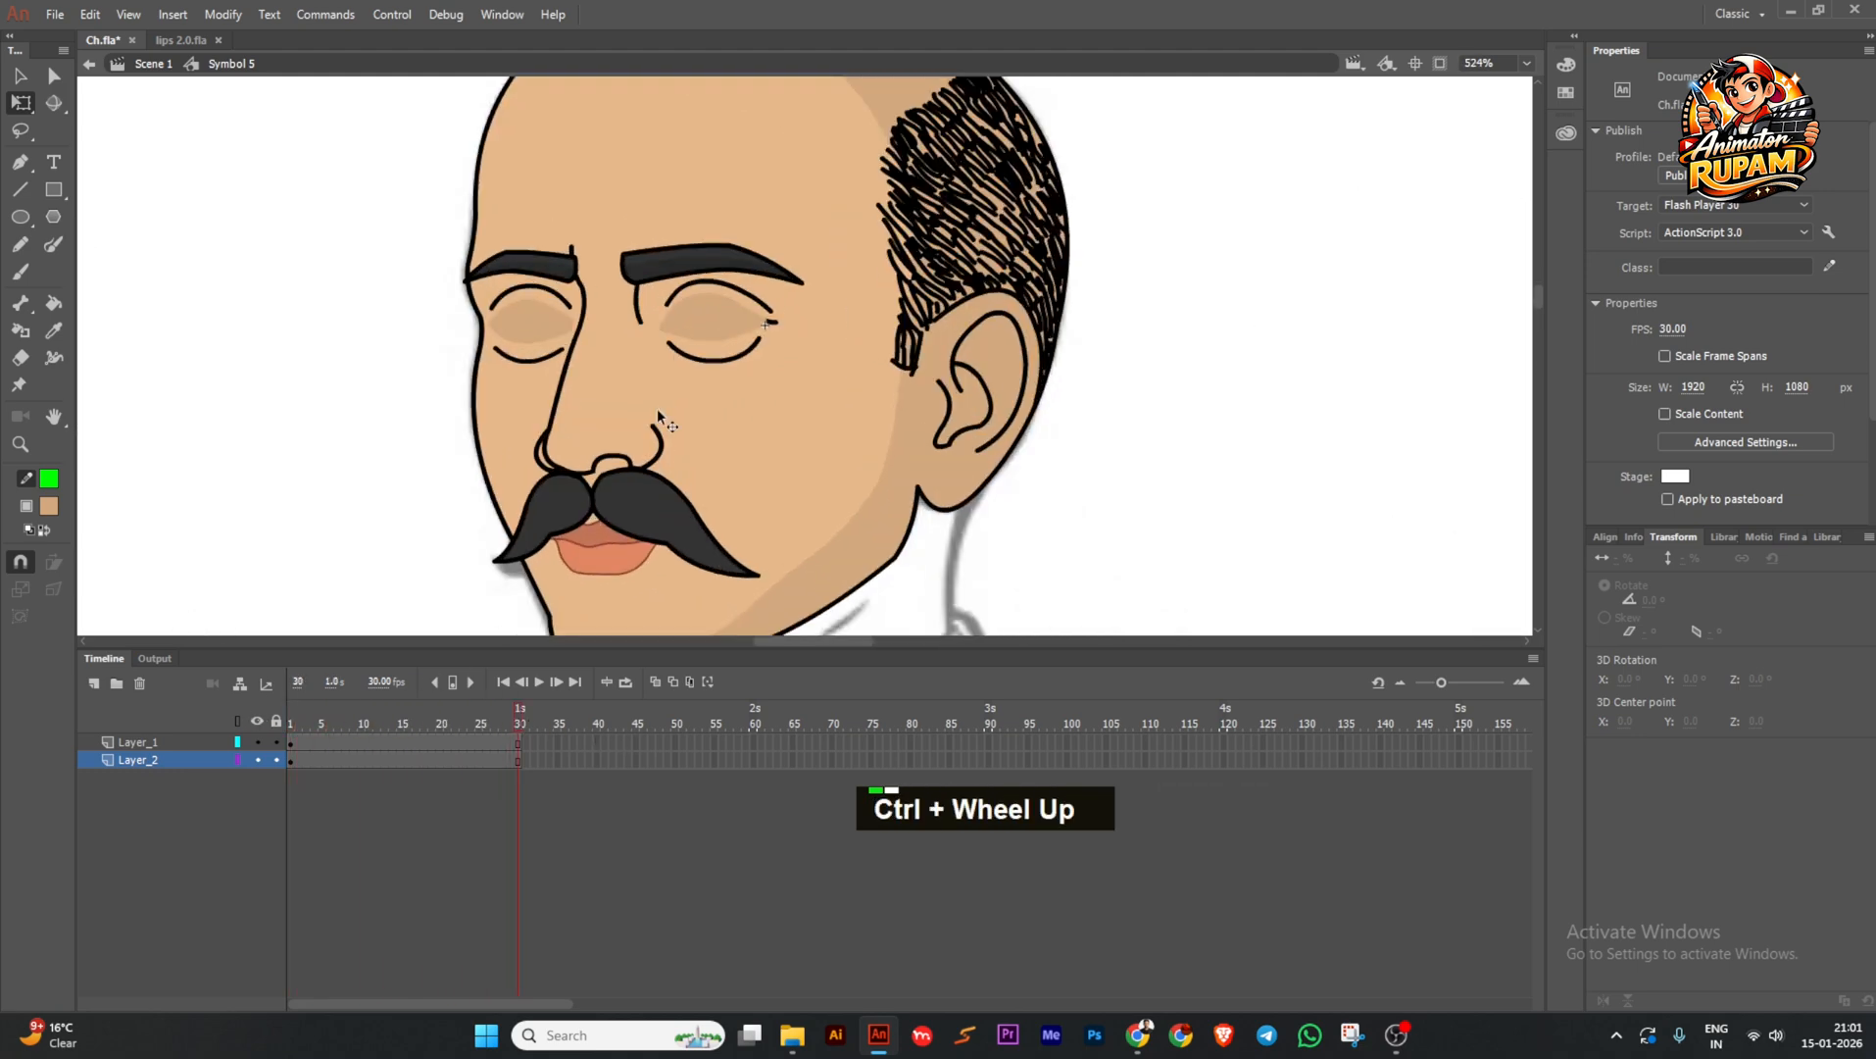
scroll(657, 407, "down", 2)
scroll(683, 287, "up", 3)
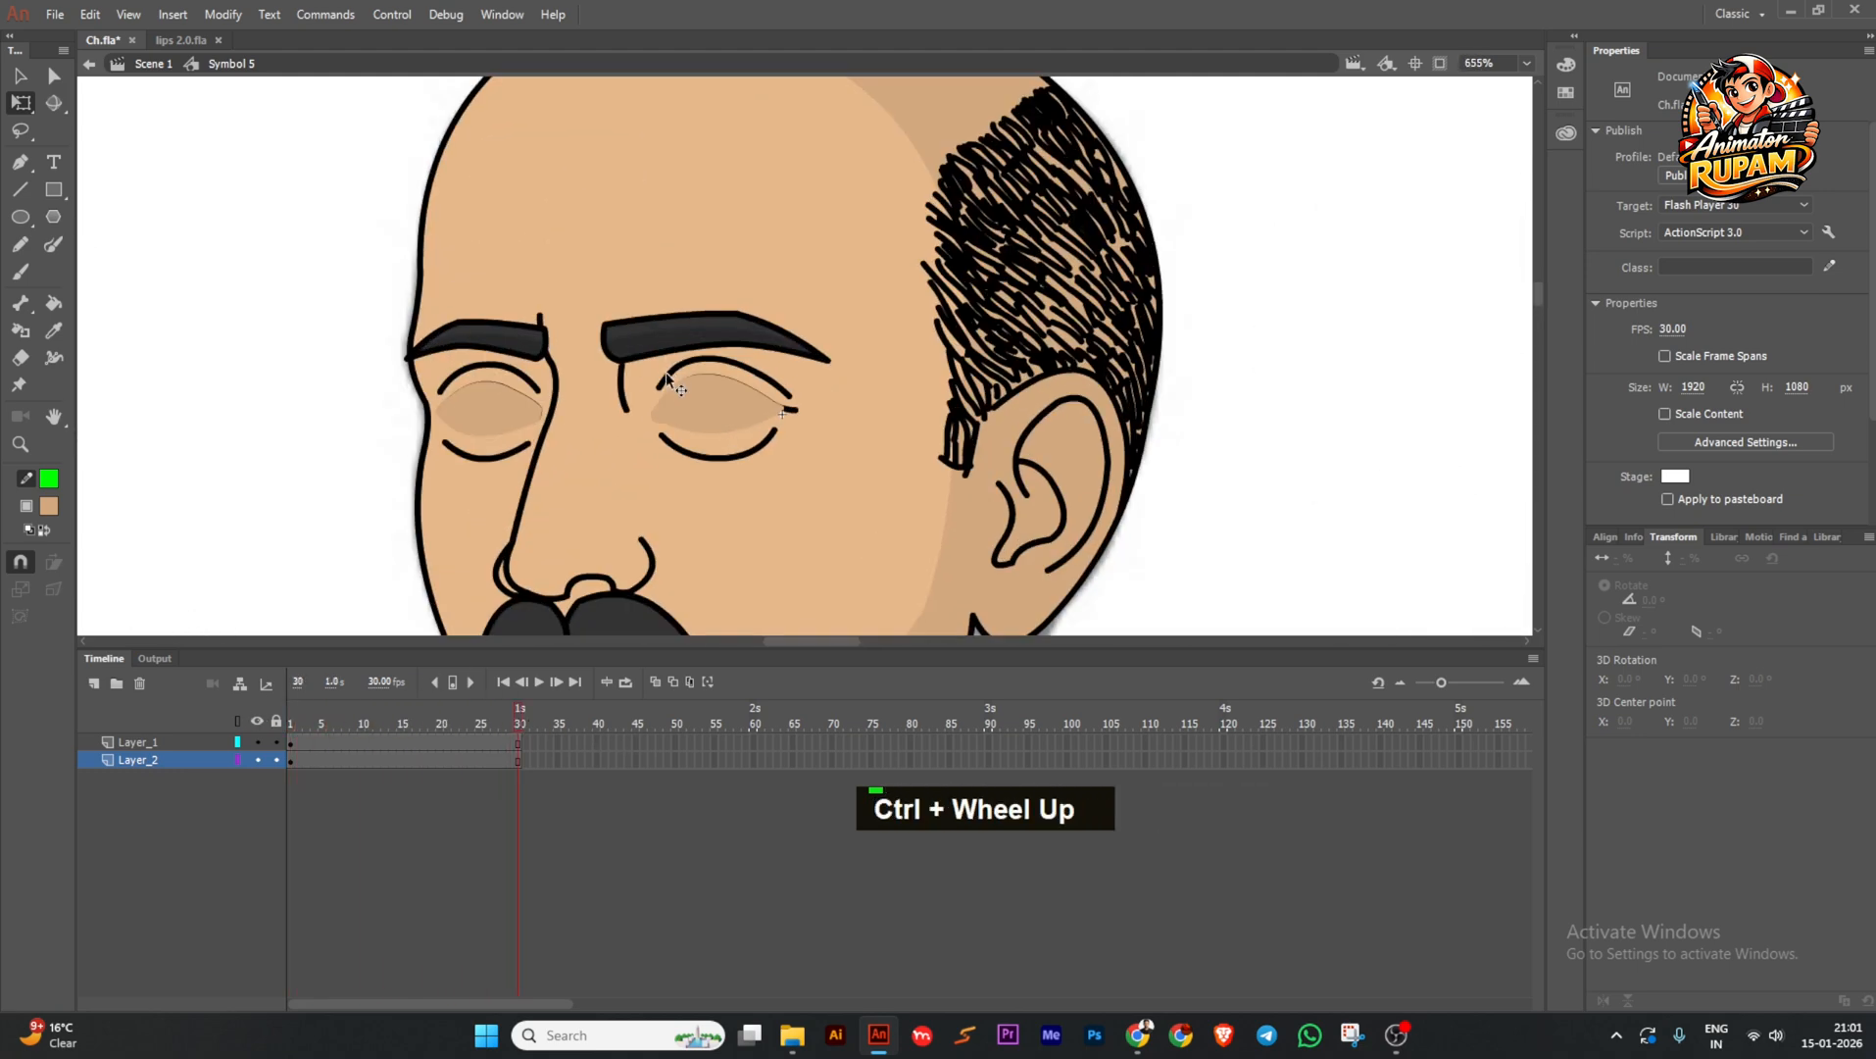
left_click_drag(519, 715, 262, 732)
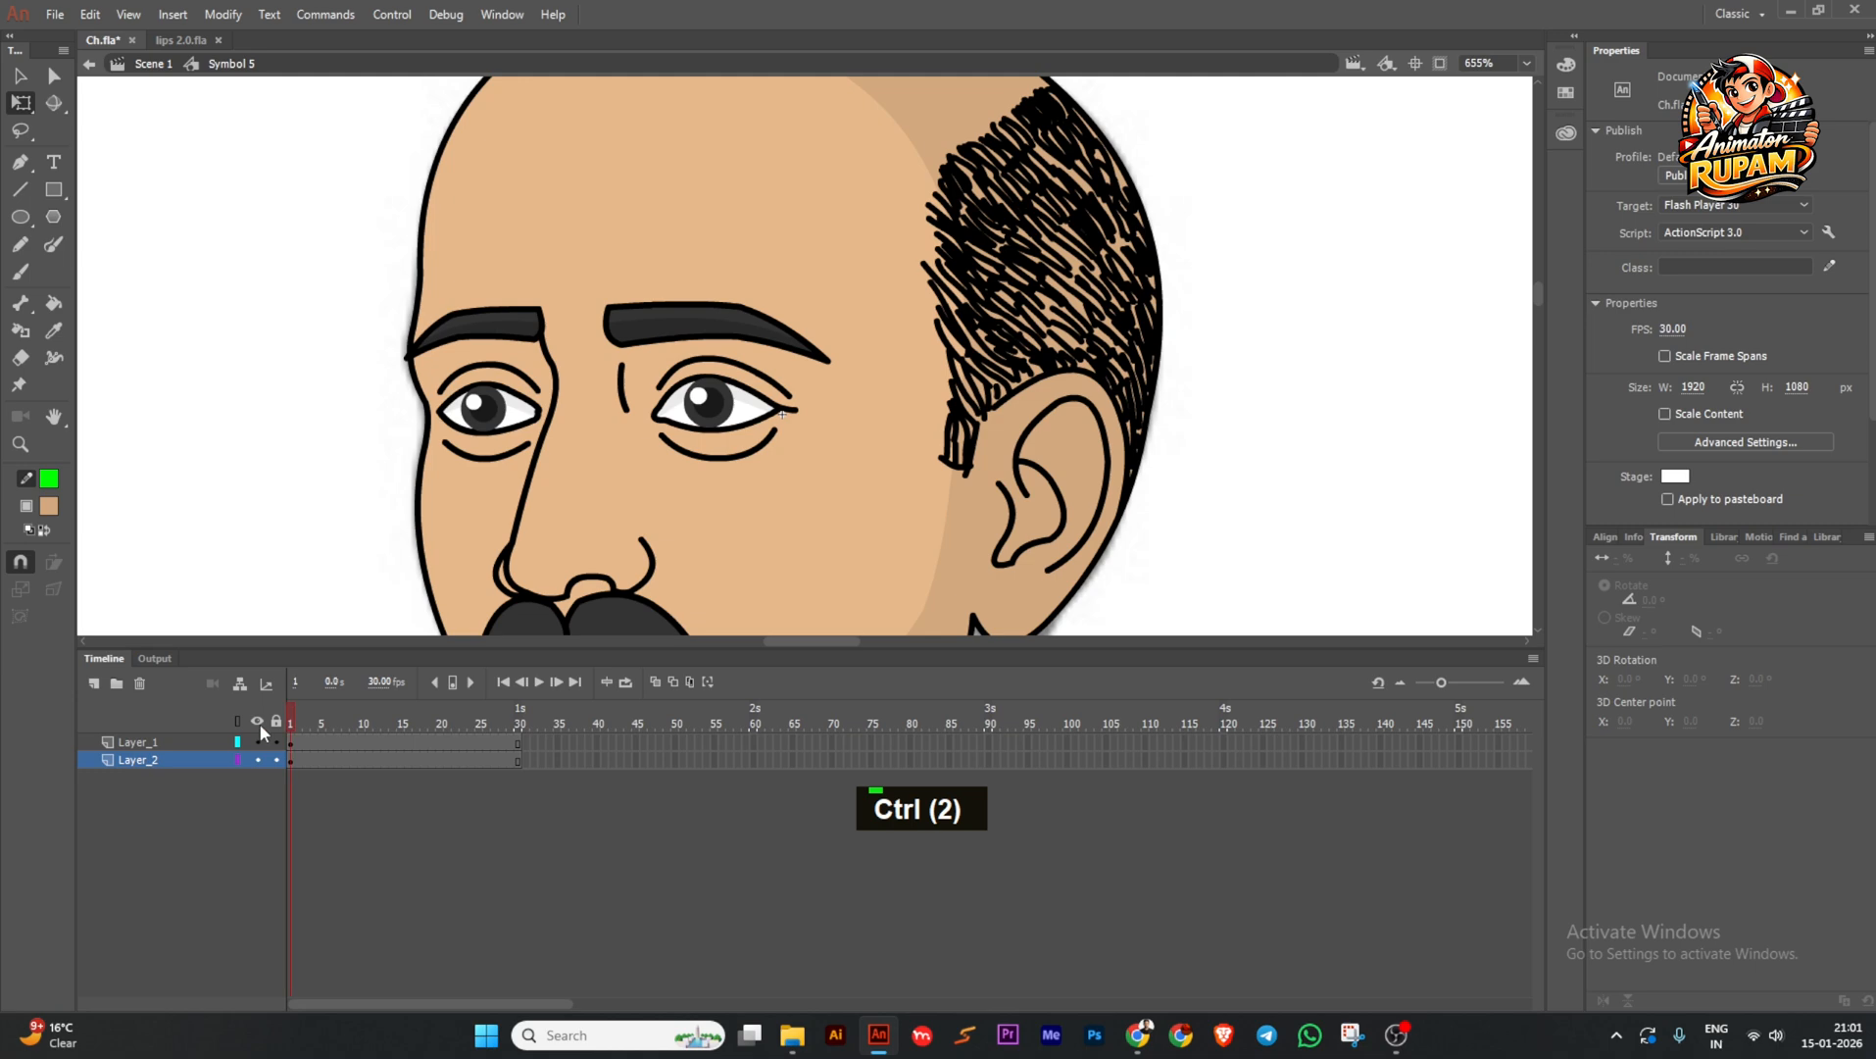
left_click(480, 383)
left_click(339, 406)
Inside the eye drawing, draw a green guide curve enclosing the band above the left eyelid.
key("k")
double_click(747, 370, "ctrl")
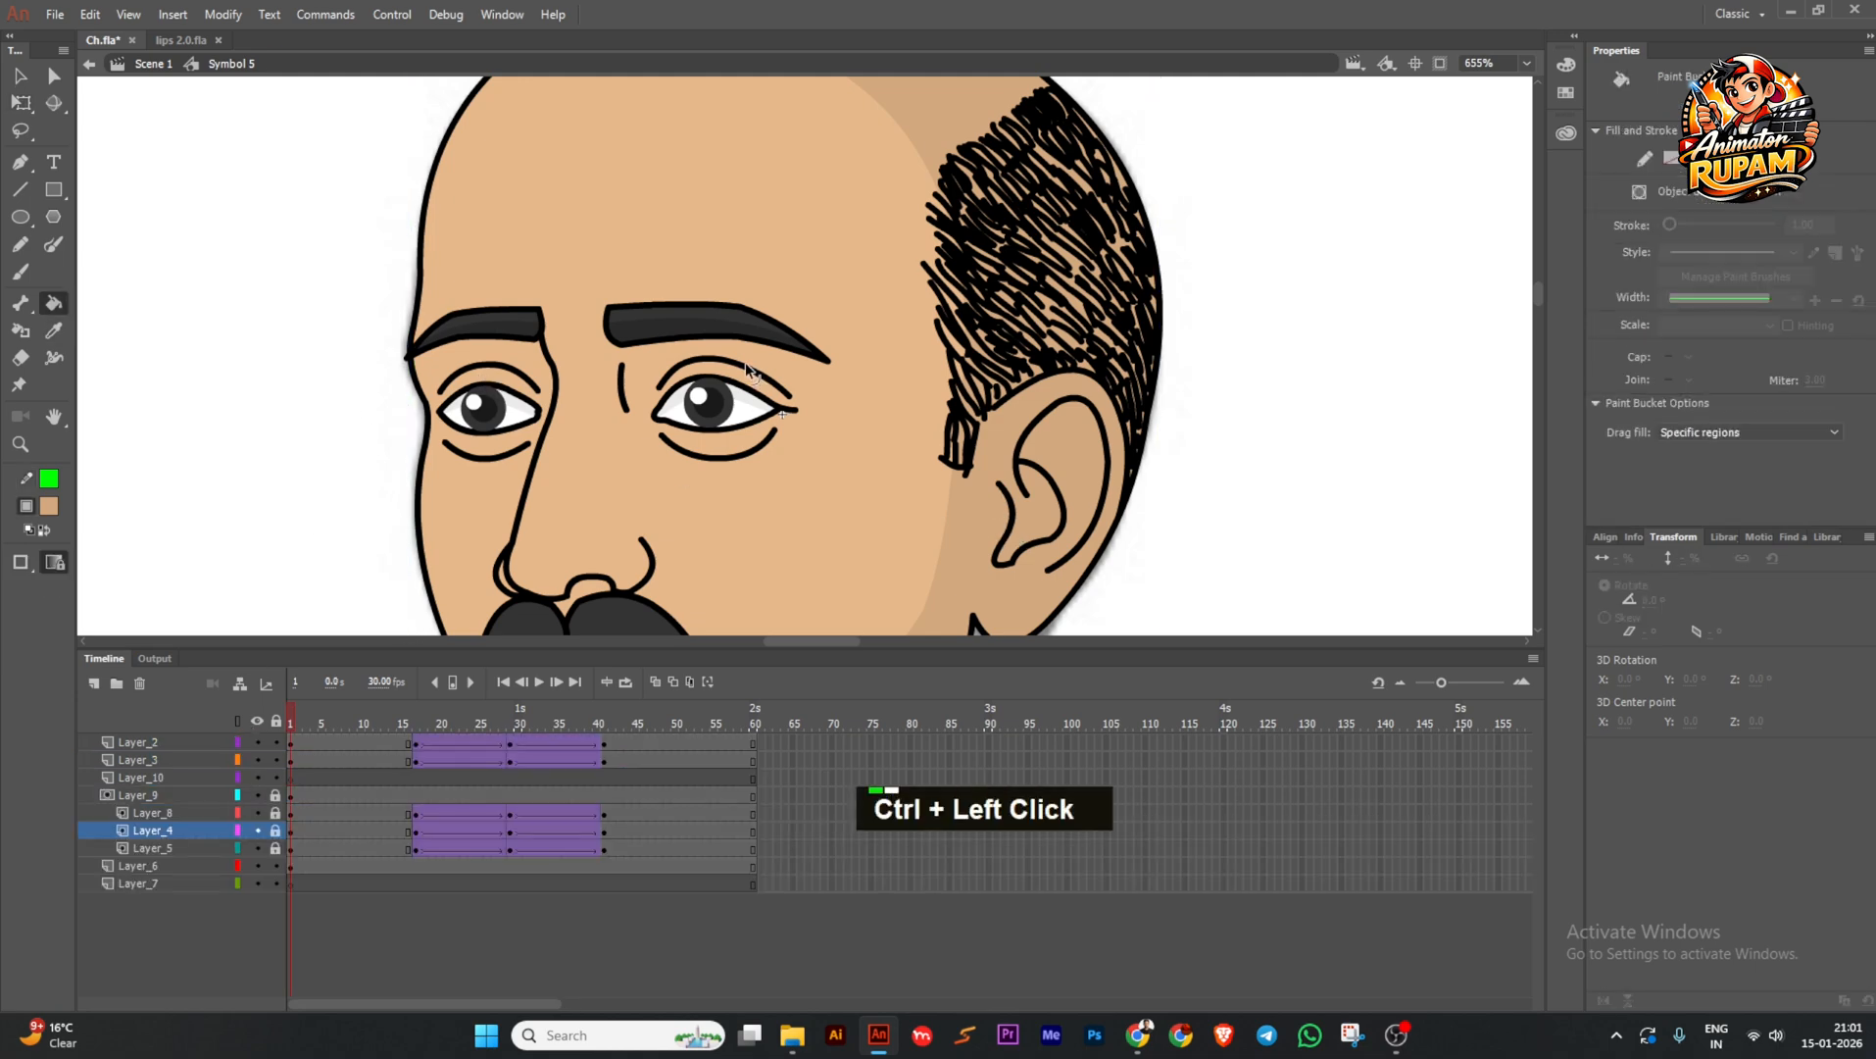
double_click(747, 371, "ctrl")
scroll(747, 368, "up", 3)
left_click(747, 370, "ctrl")
left_click_drag(460, 343, 482, 343)
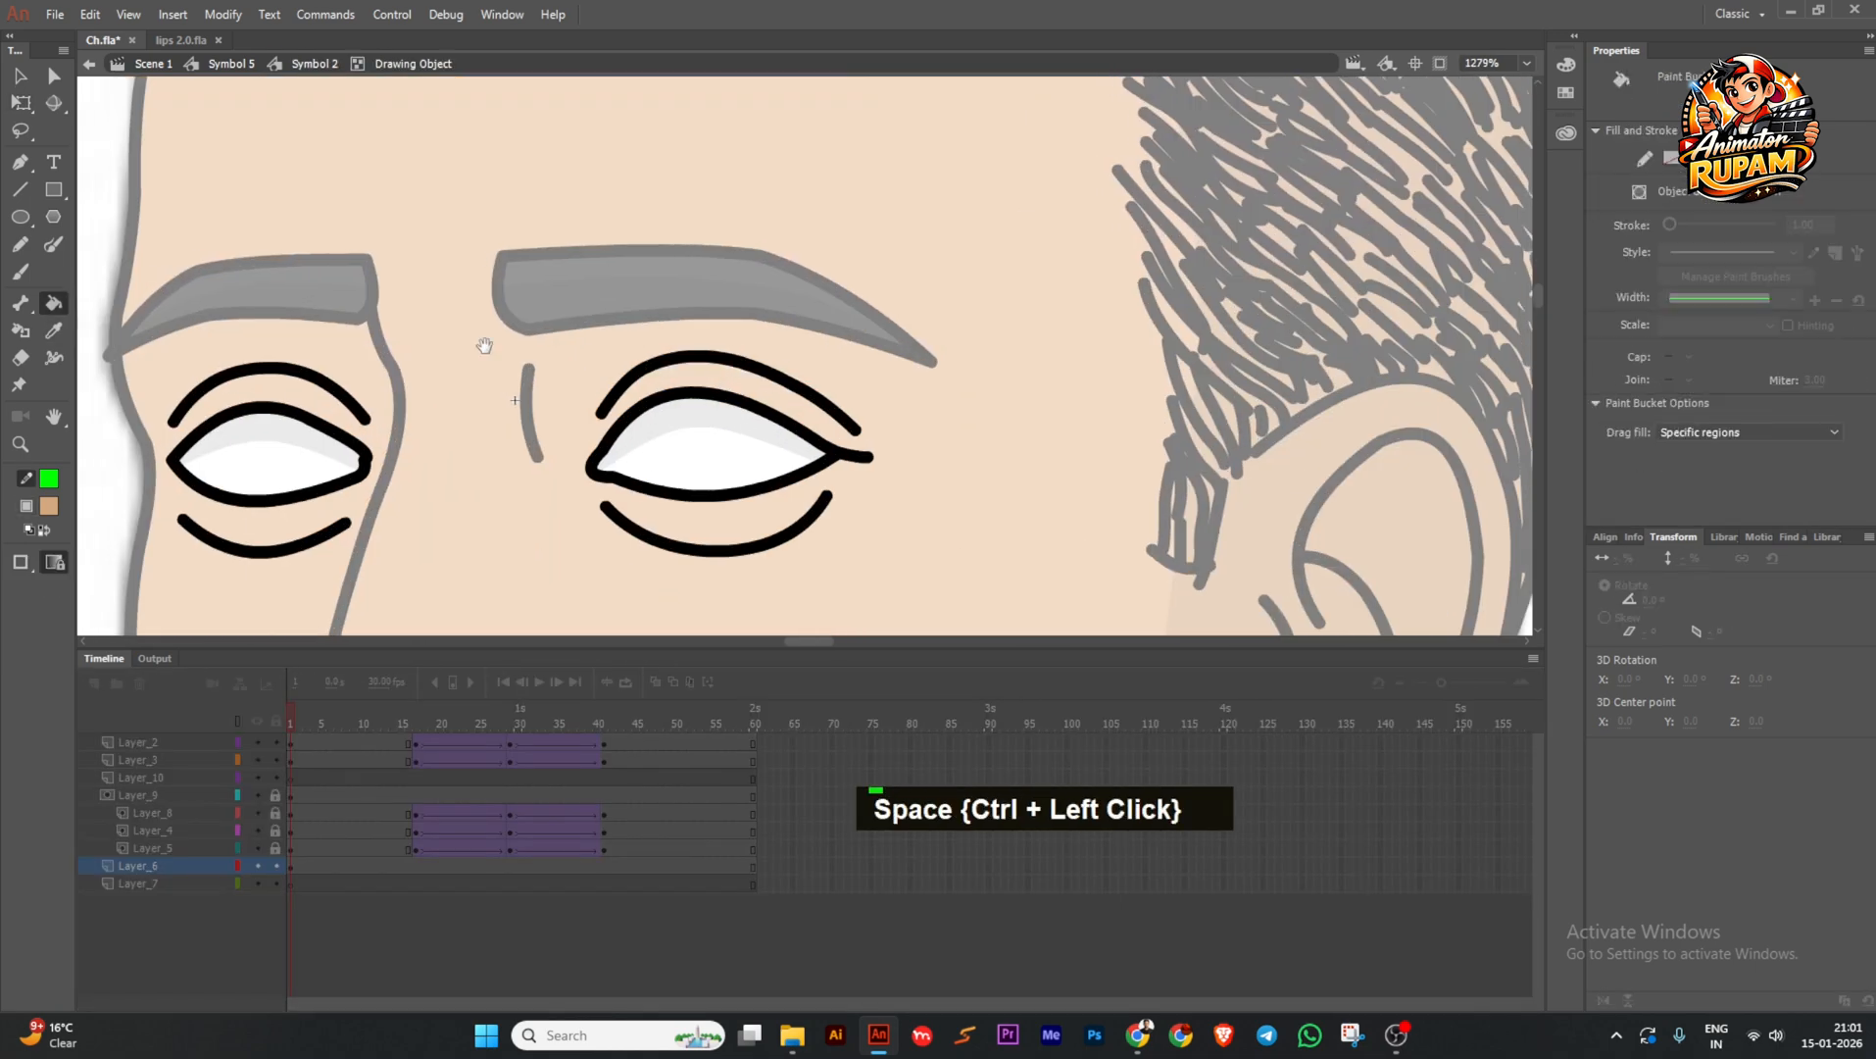
double_click(19, 188)
left_click_drag(177, 372, 174, 371)
left_click_drag(175, 394, 163, 394, "ctrl")
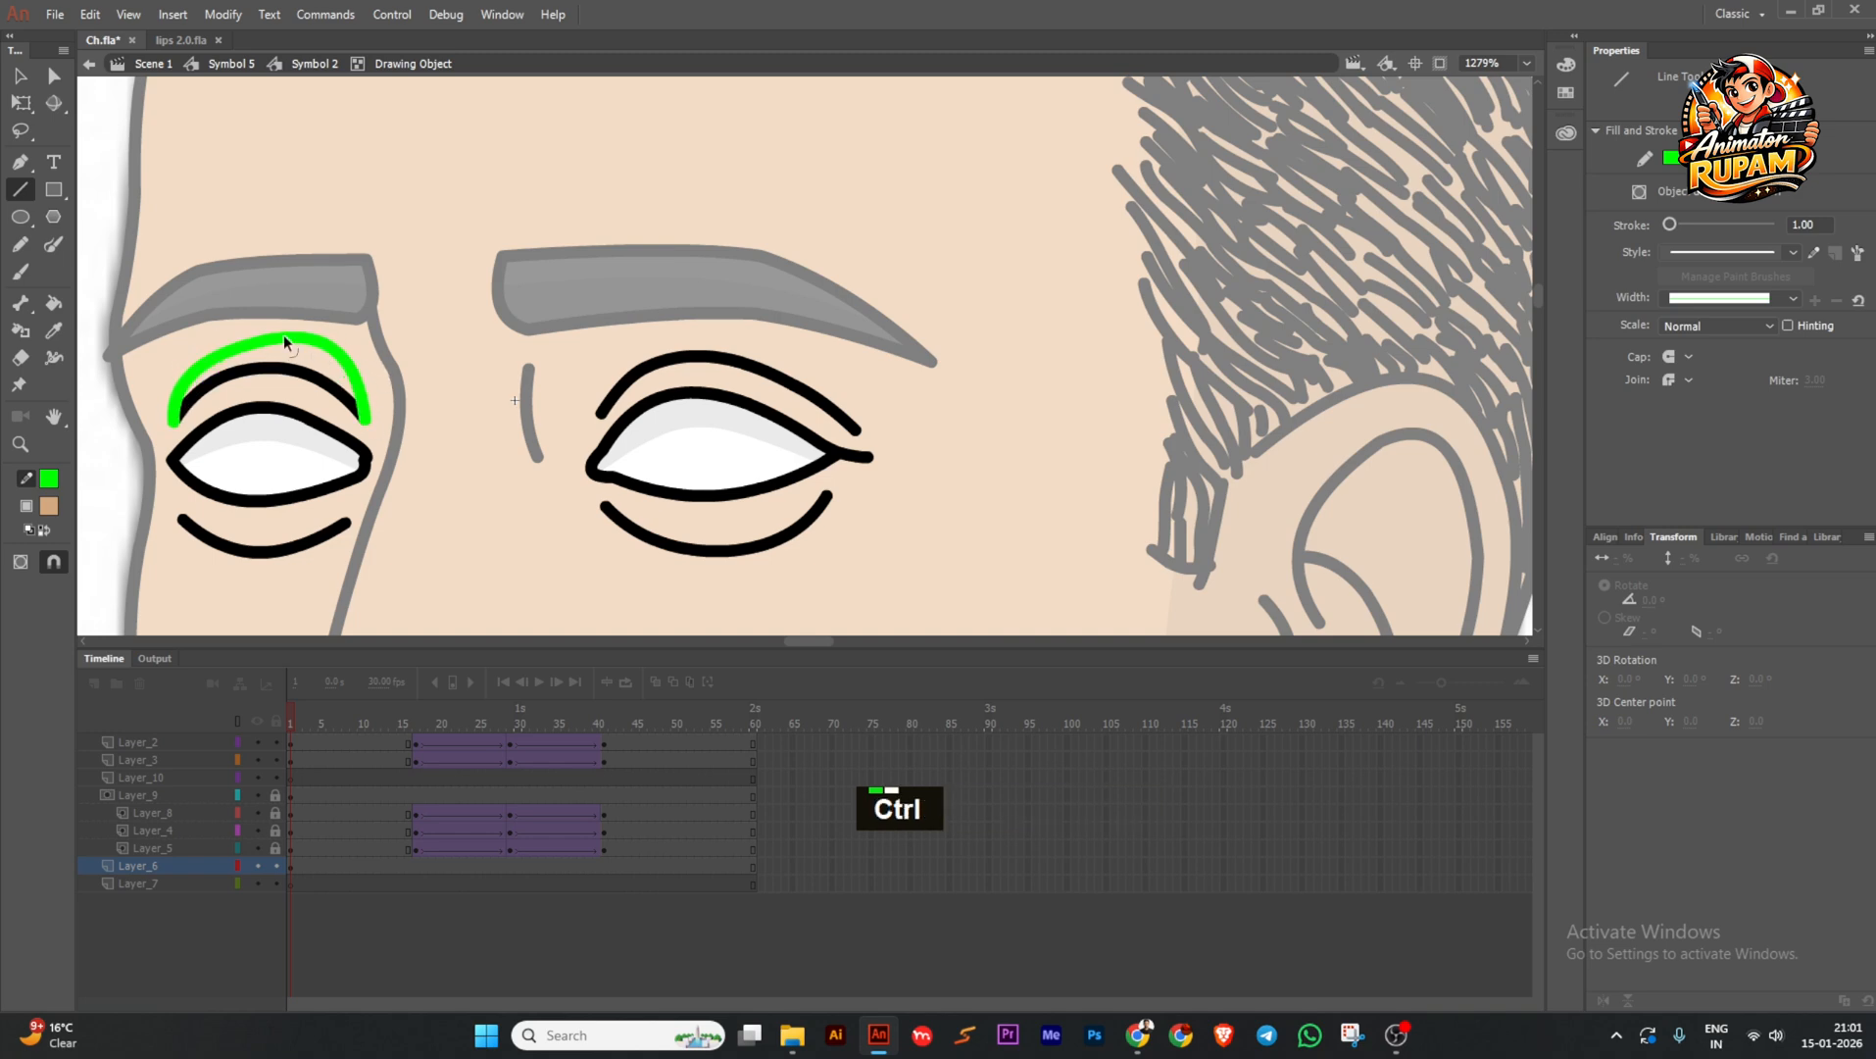
left_click_drag(284, 337, 351, 357, "ctrl")
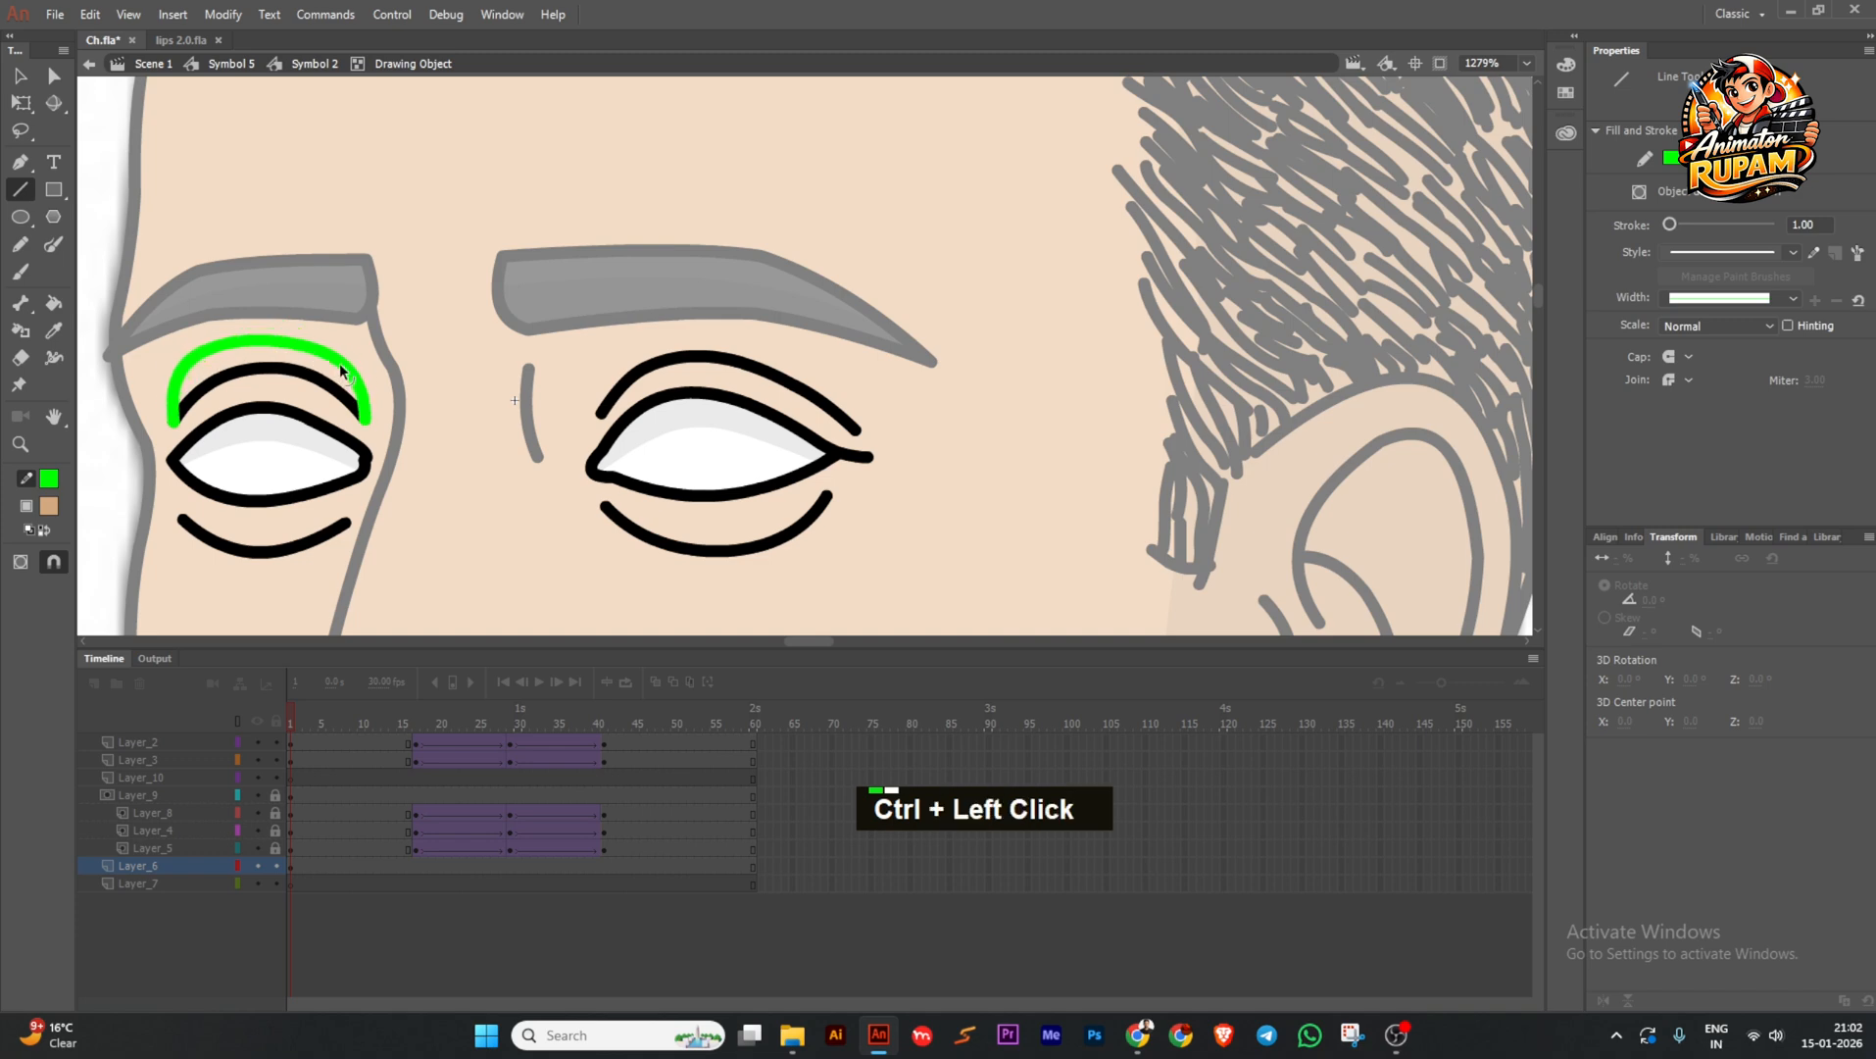
left_click_drag(174, 421, 217, 421, "ctrl")
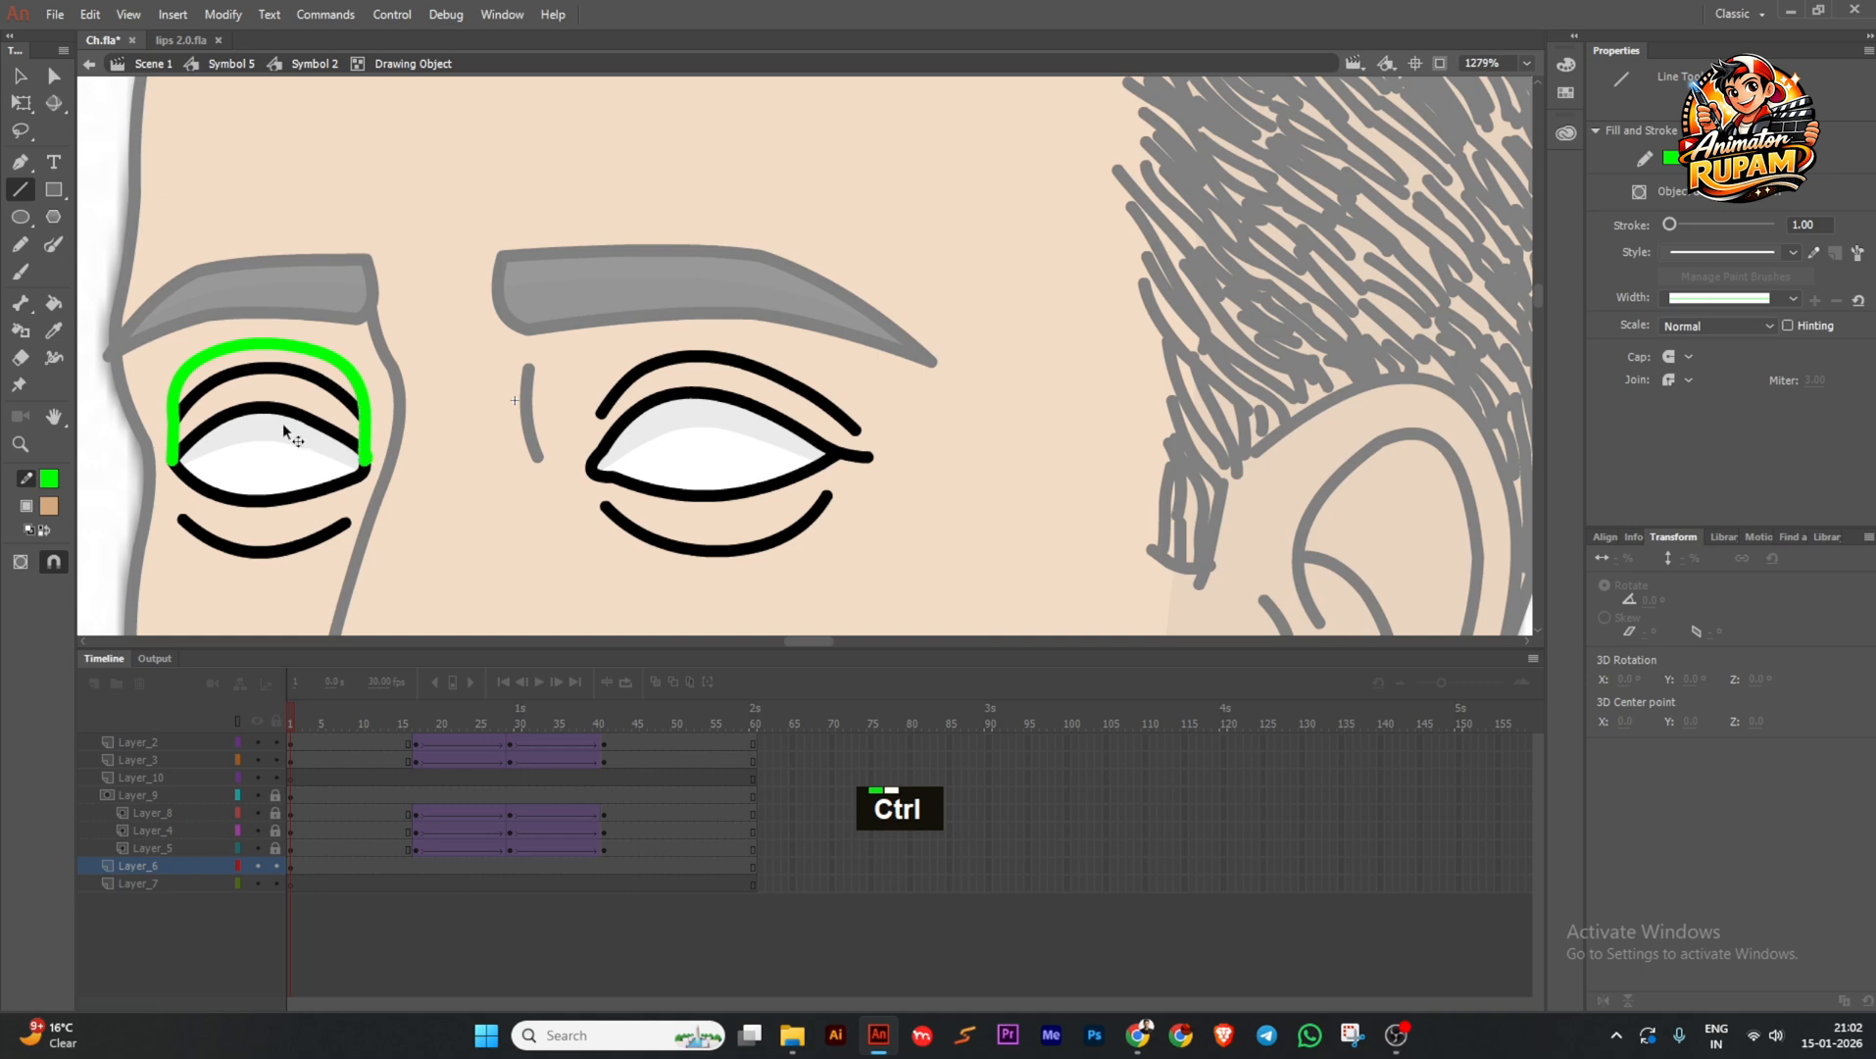
scroll(283, 423, "up", 1, "ctrl")
Fill the band above the left eyelid with tan and delete the green guide stroke.
key("k")
left_click(306, 371)
key("Delete")
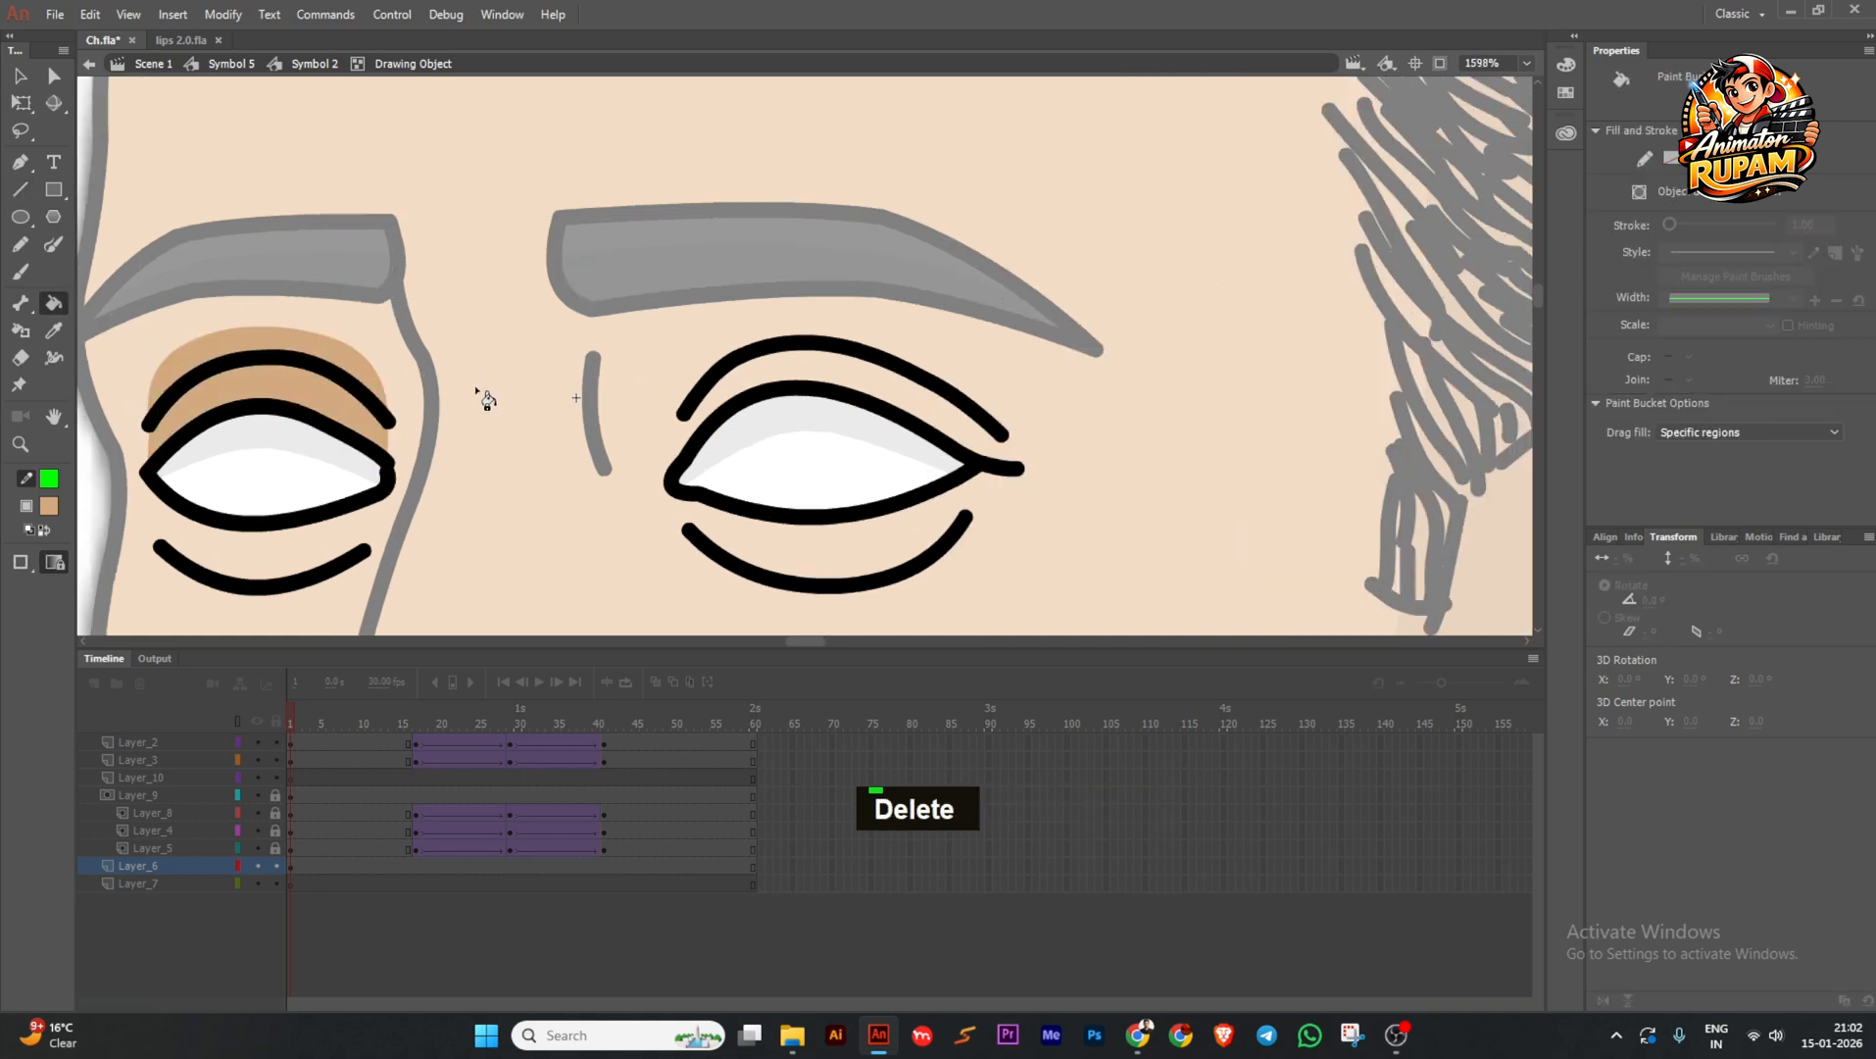
double_click(489, 355, "ctrl")
Step back out to the face symbol and preview frames 1 to 20.
scroll(310, 417, "down", 3)
double_click(310, 416, "ctrl")
scroll(382, 483, "up", 2)
mouse_move(323, 713)
left_mouse_down()
mouse_move(476, 698)
mouse_move(287, 704)
left_mouse_up()
scroll(601, 380, "up", 2, "ctrl")
double_click(601, 358, "ctrl")
Inside the eyes' drawing object, try copying the left eye's tan lid fill to the right eye, then undo.
scroll(588, 353, "up", 2, "ctrl")
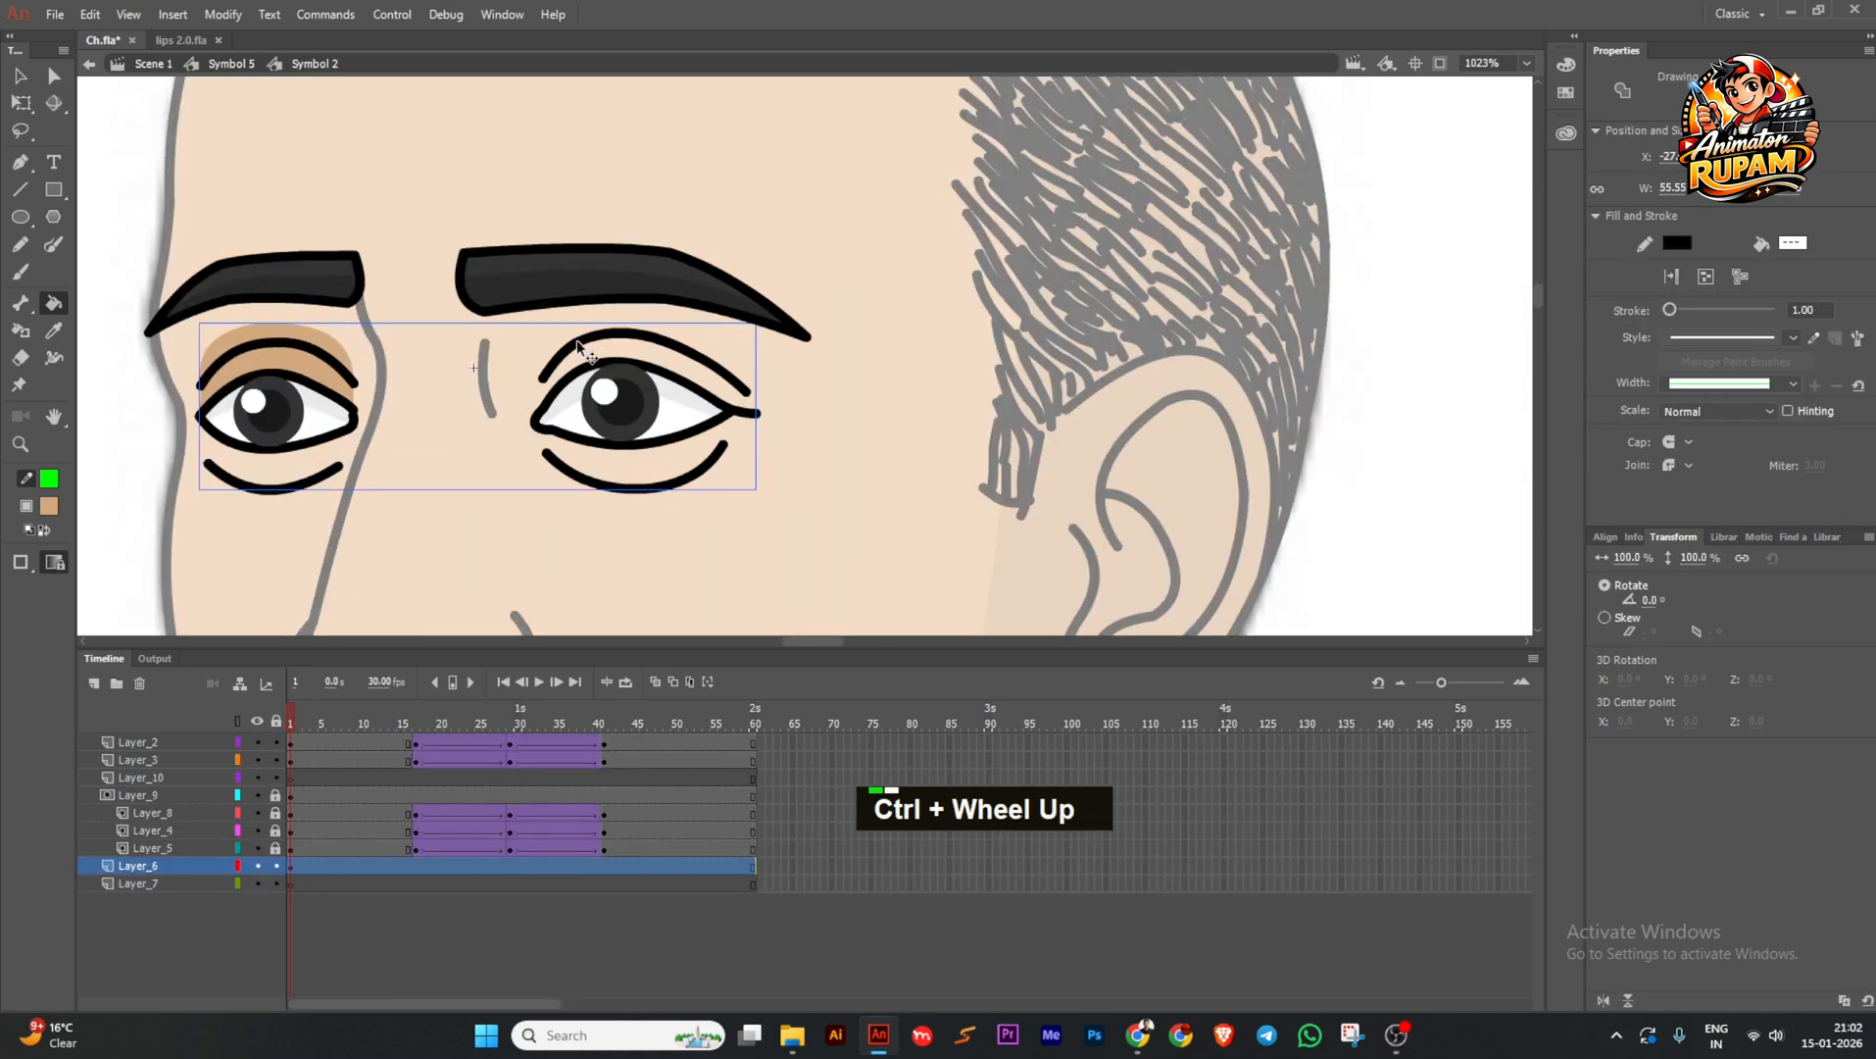
double_click(584, 353, "ctrl")
left_click(302, 364, "ctrl+shift")
left_click_drag(302, 364, 644, 358, "ctrl+alt")
key("ctrl+z")
left_click(565, 341, "ctrl")
scroll(551, 340, "up", 2, "ctrl")
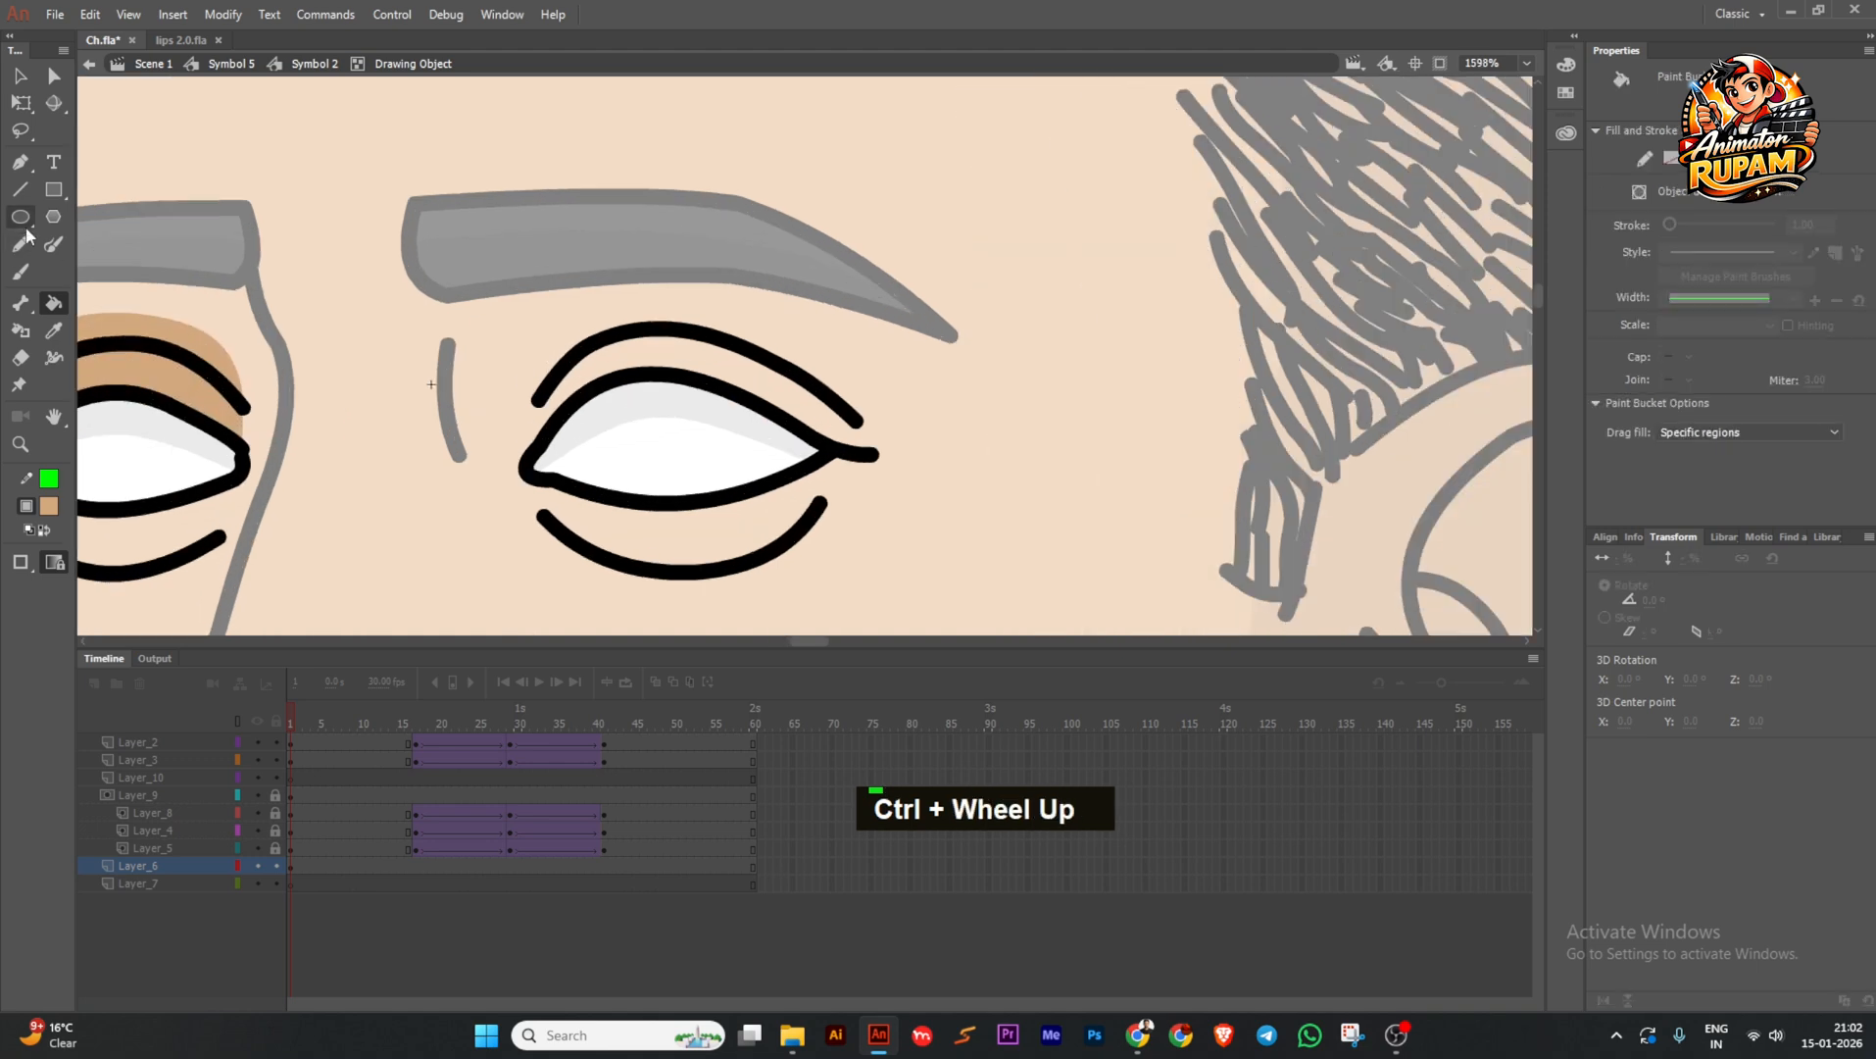
Outline the area above the right eyelid with Line-tool guides and bend them into a smooth curve.
key("n")
left_click_drag(541, 397, 524, 465)
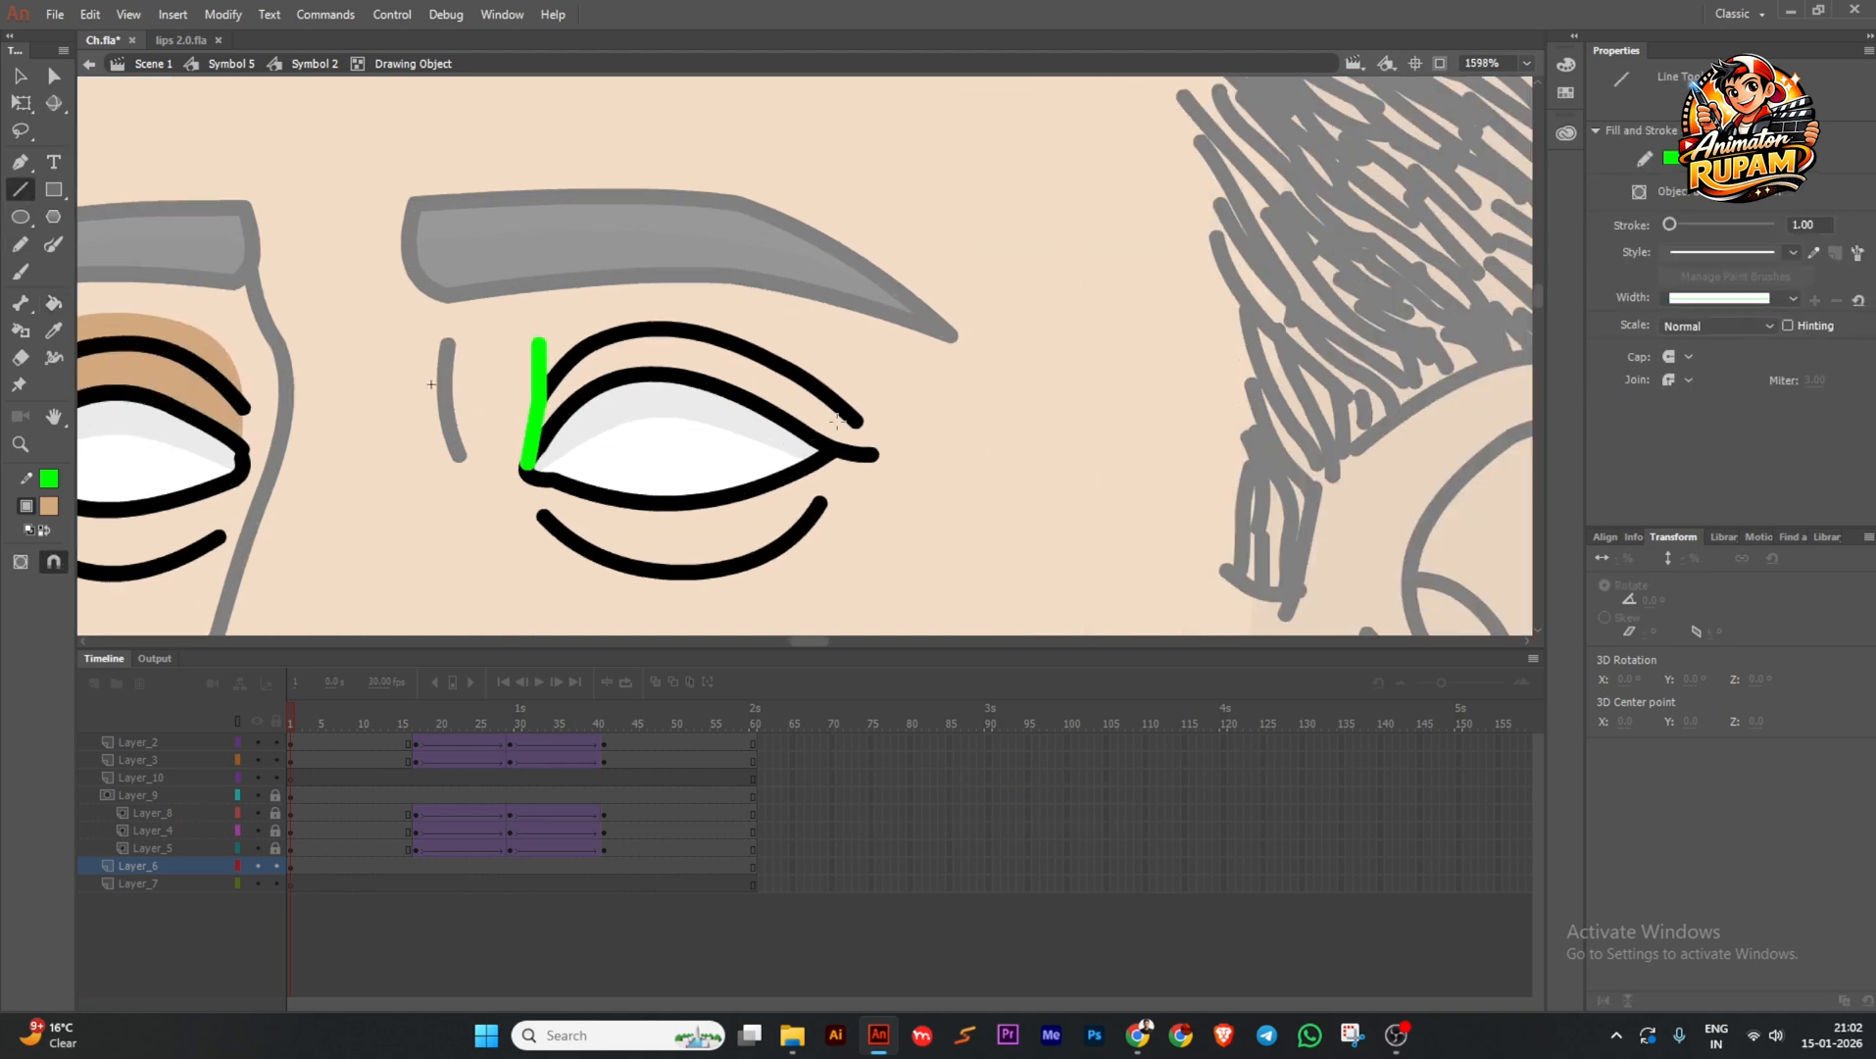
left_click_drag(540, 341, 628, 291, "ctrl")
left_click_drag(698, 302, 821, 342, "ctrl")
left_click_drag(764, 326, 778, 299, "ctrl")
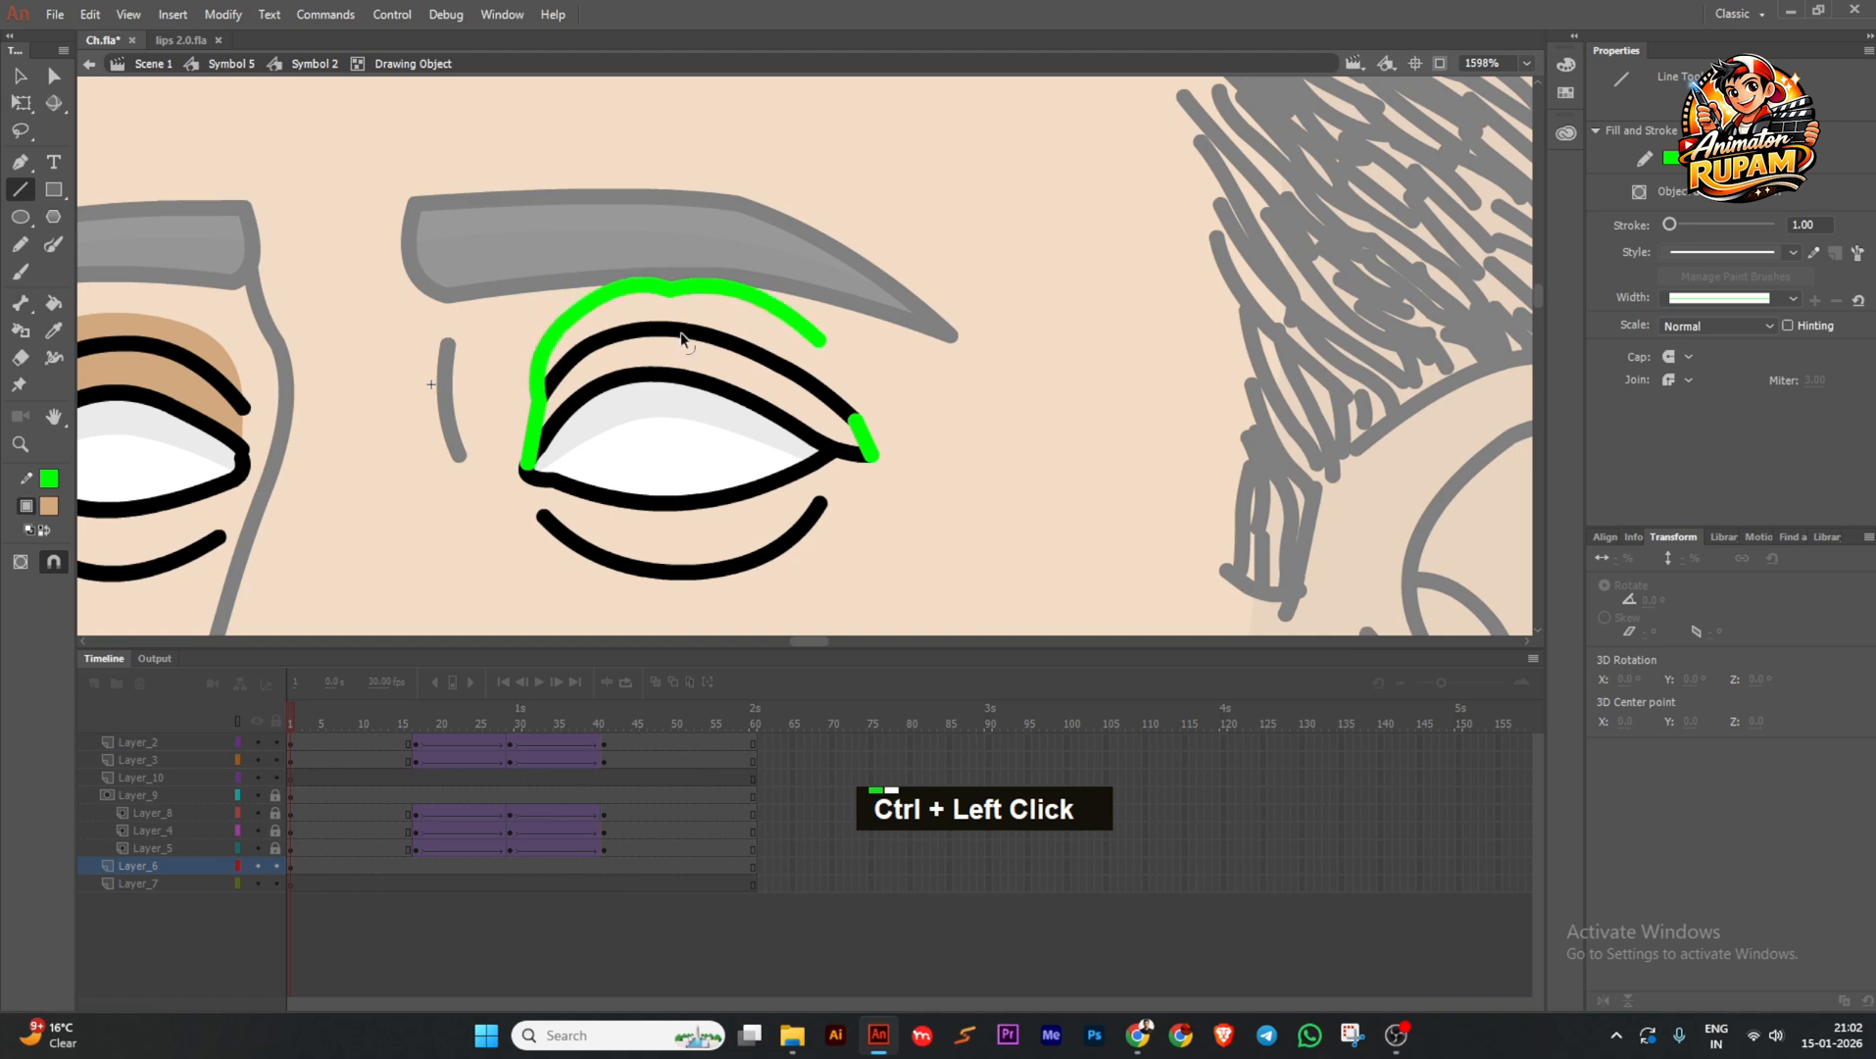
left_click_drag(670, 290, 671, 281, "ctrl")
left_click_drag(864, 361, 855, 419, "ctrl")
left_click_drag(630, 291, 677, 285, "ctrl")
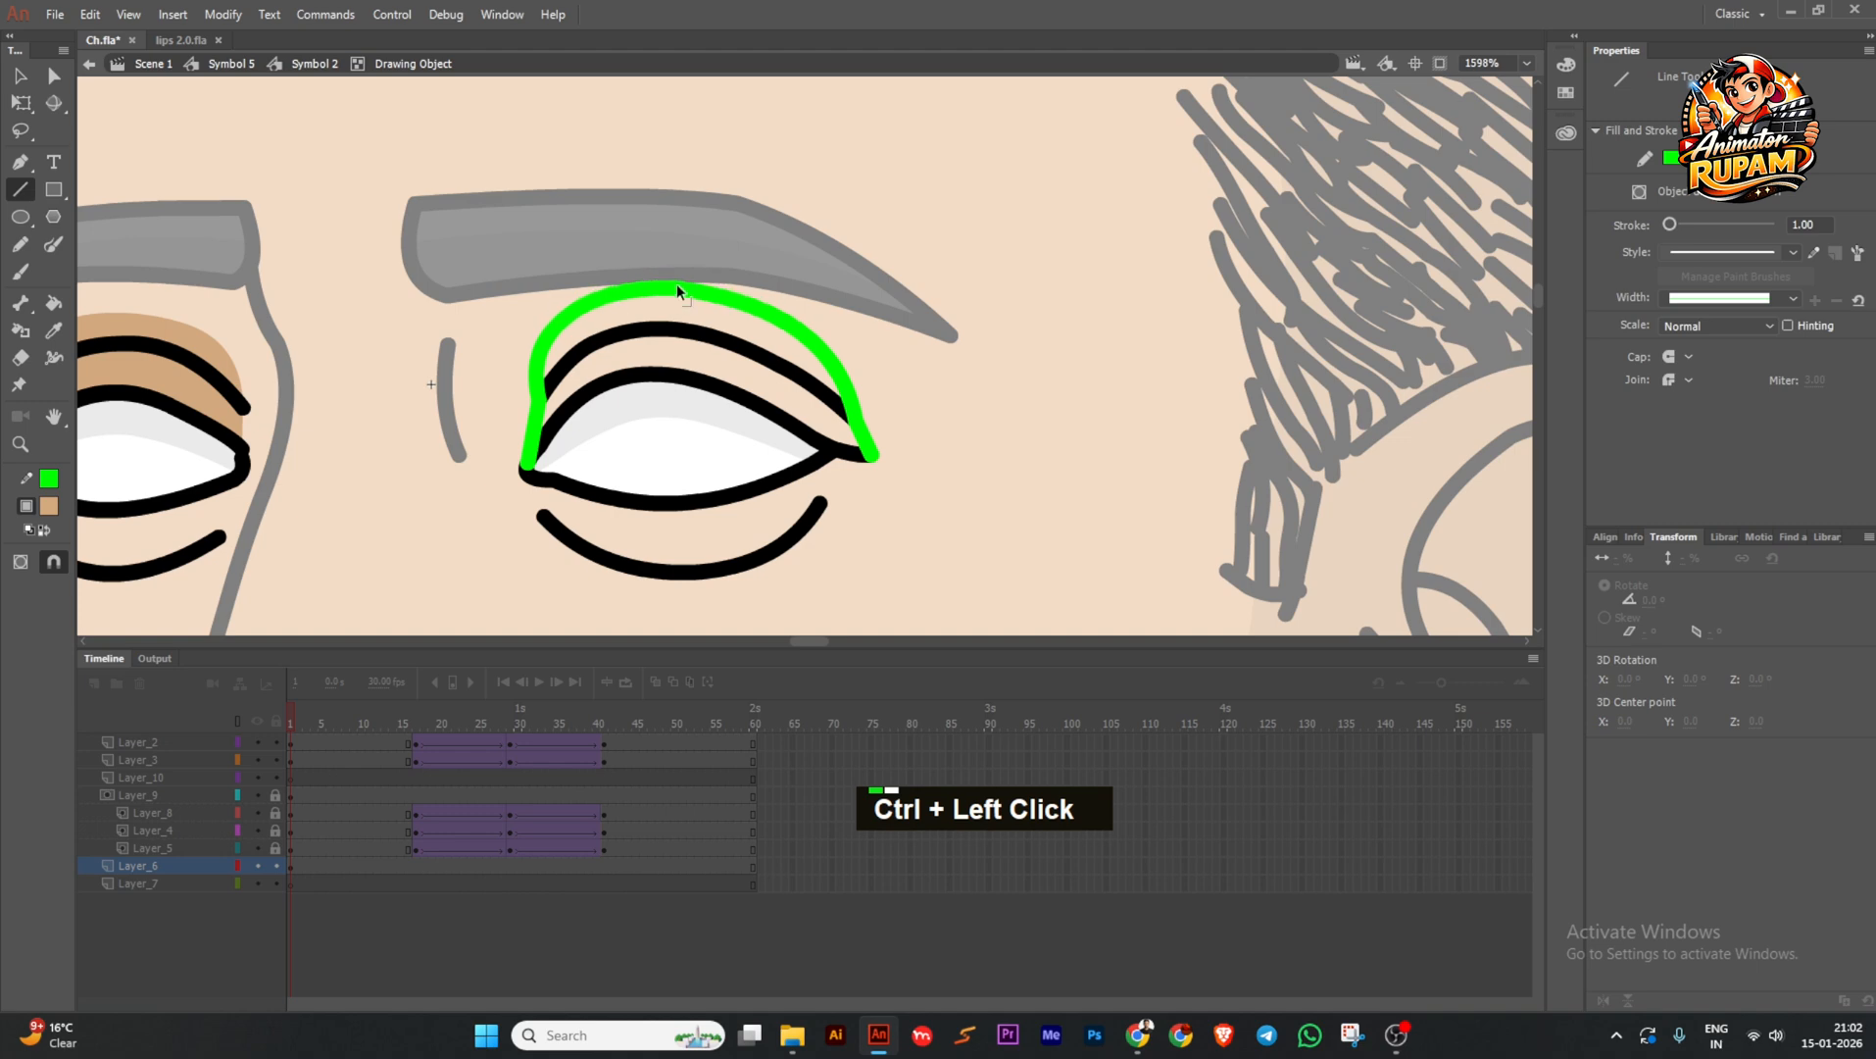
left_click_drag(543, 364, 540, 350, "ctrl")
Fill the outlined band above the right eye with tan, delete the green guide, and return to the face symbol.
key("k")
double_click(781, 350)
double_click(837, 364, "ctrl")
key("Delete")
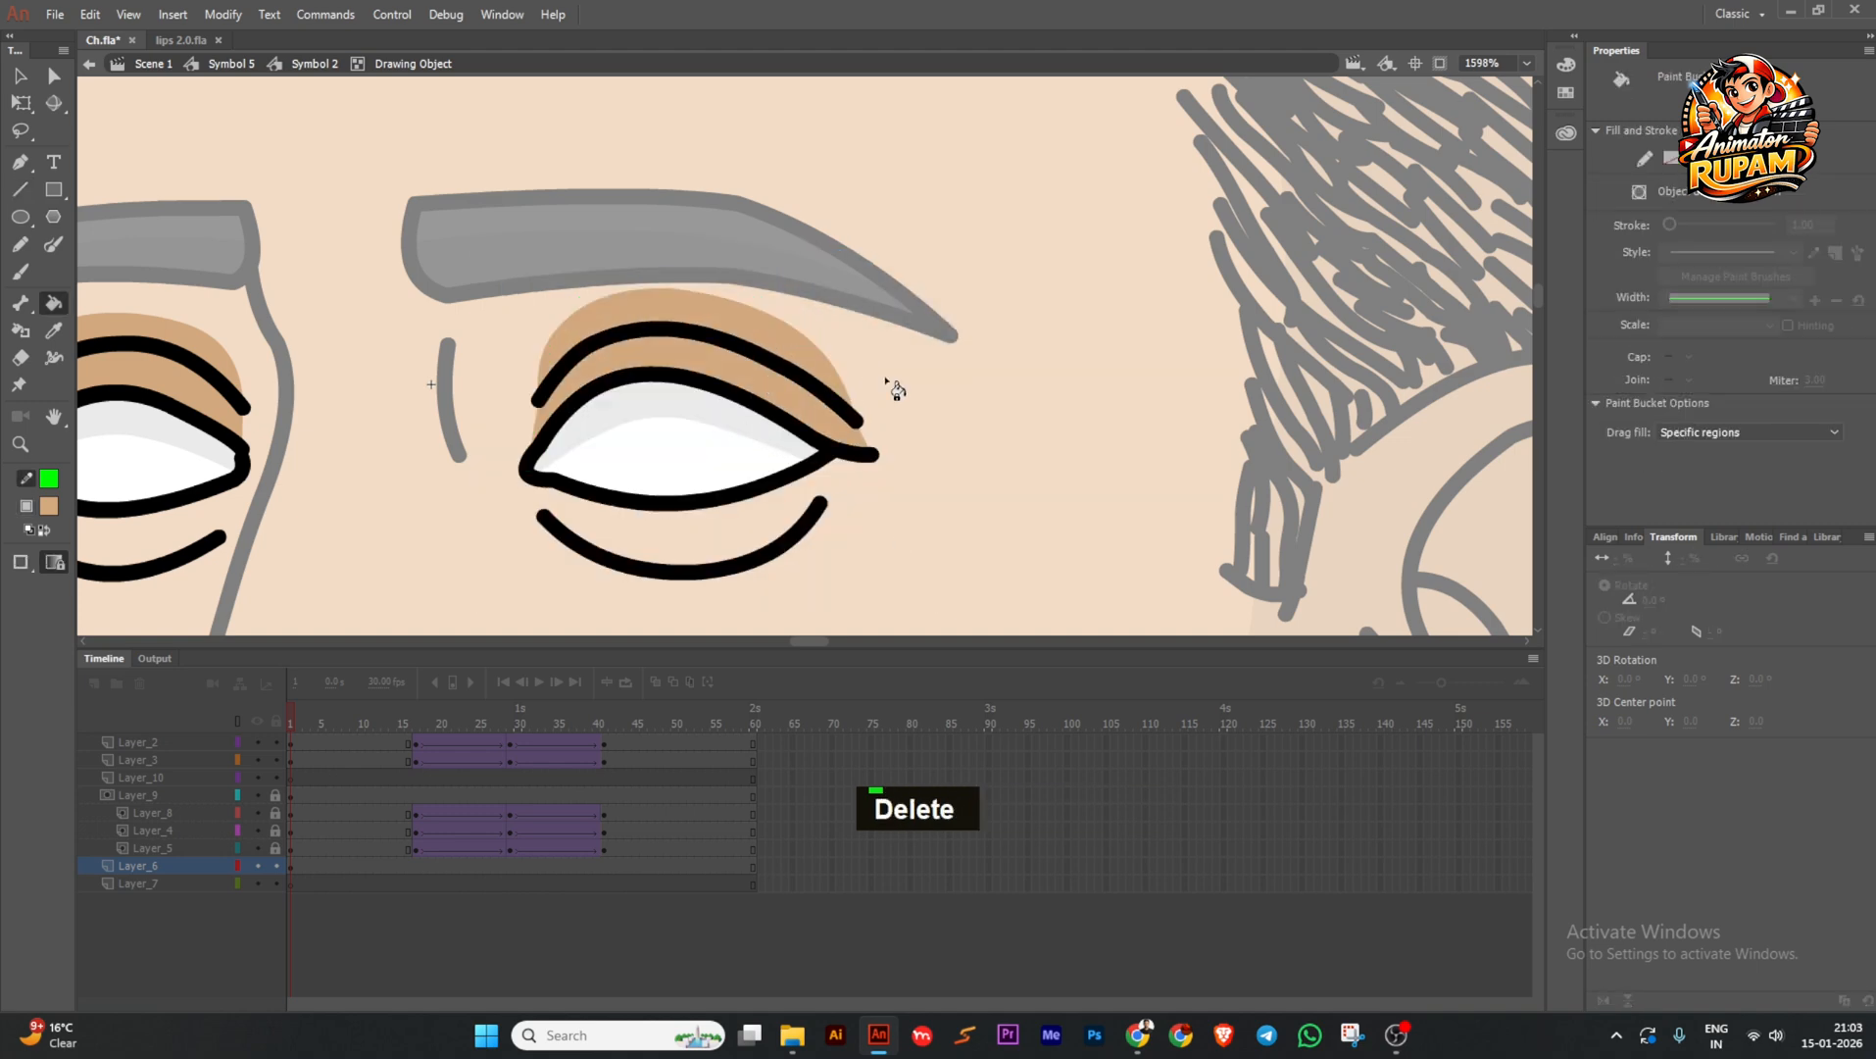
double_click(885, 374, "ctrl")
scroll(885, 374, "down", 5)
double_click(537, 373, "ctrl")
Open the nose line's drawing object and save the file.
scroll(643, 347, "up", 3)
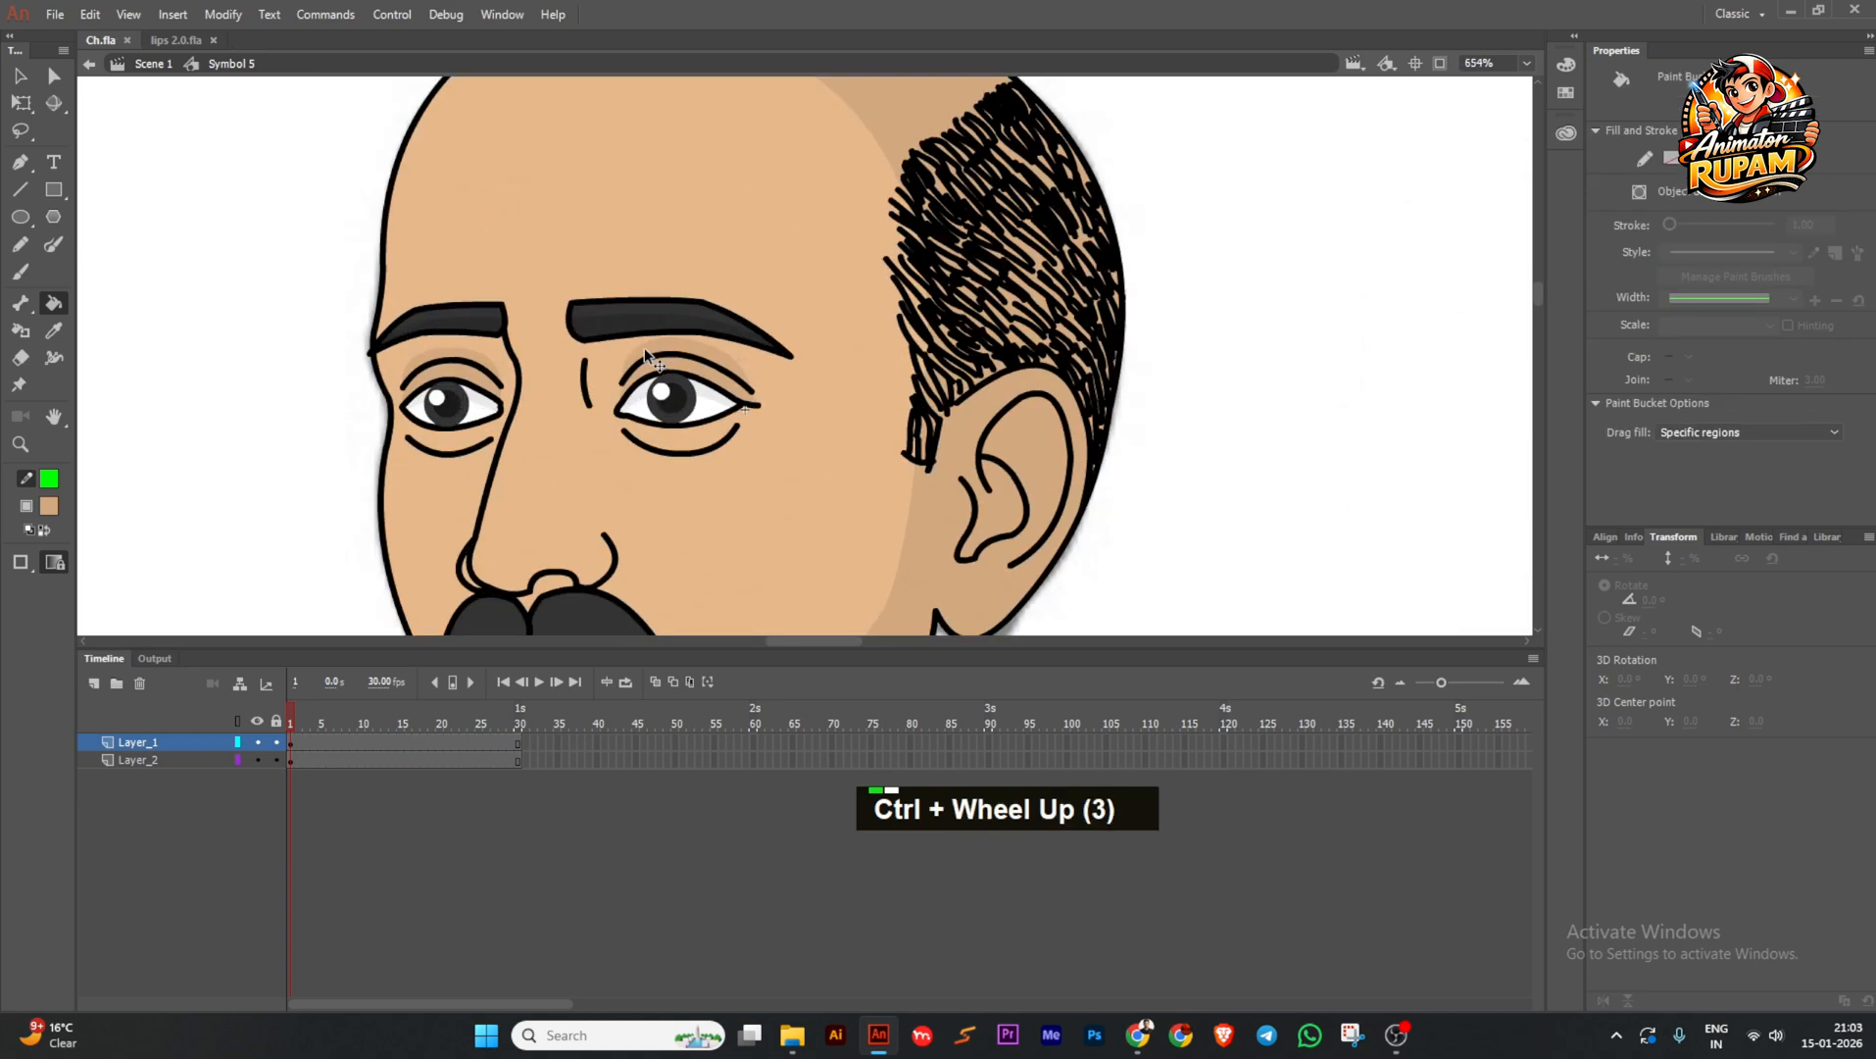
scroll(589, 411, "down", 4)
scroll(589, 410, "up", 3)
double_click(586, 382, "ctrl")
scroll(585, 382, "down", 3)
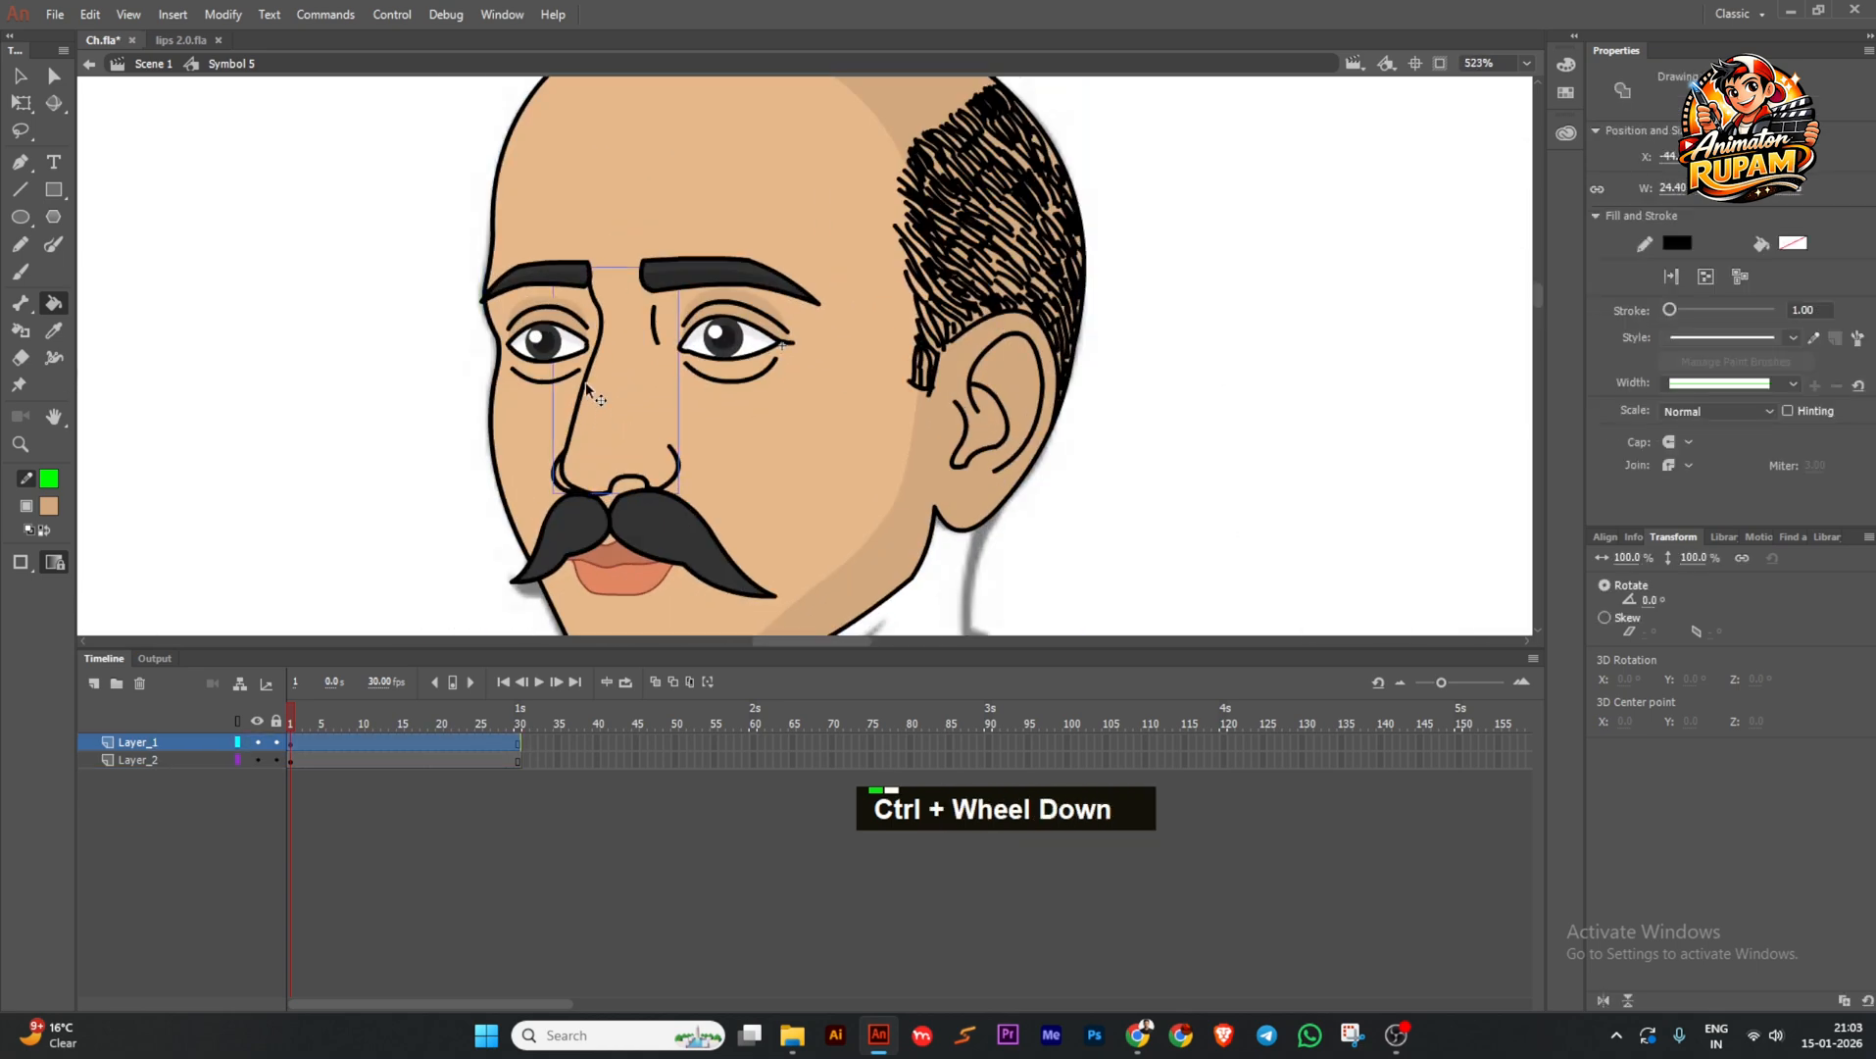
scroll(586, 386, "up", 2)
key("ctrl+s")
Brush a green guide stroke down along the nose bridge and reshape its upper bend.
left_click(54, 244)
scroll(480, 404, "up", 1)
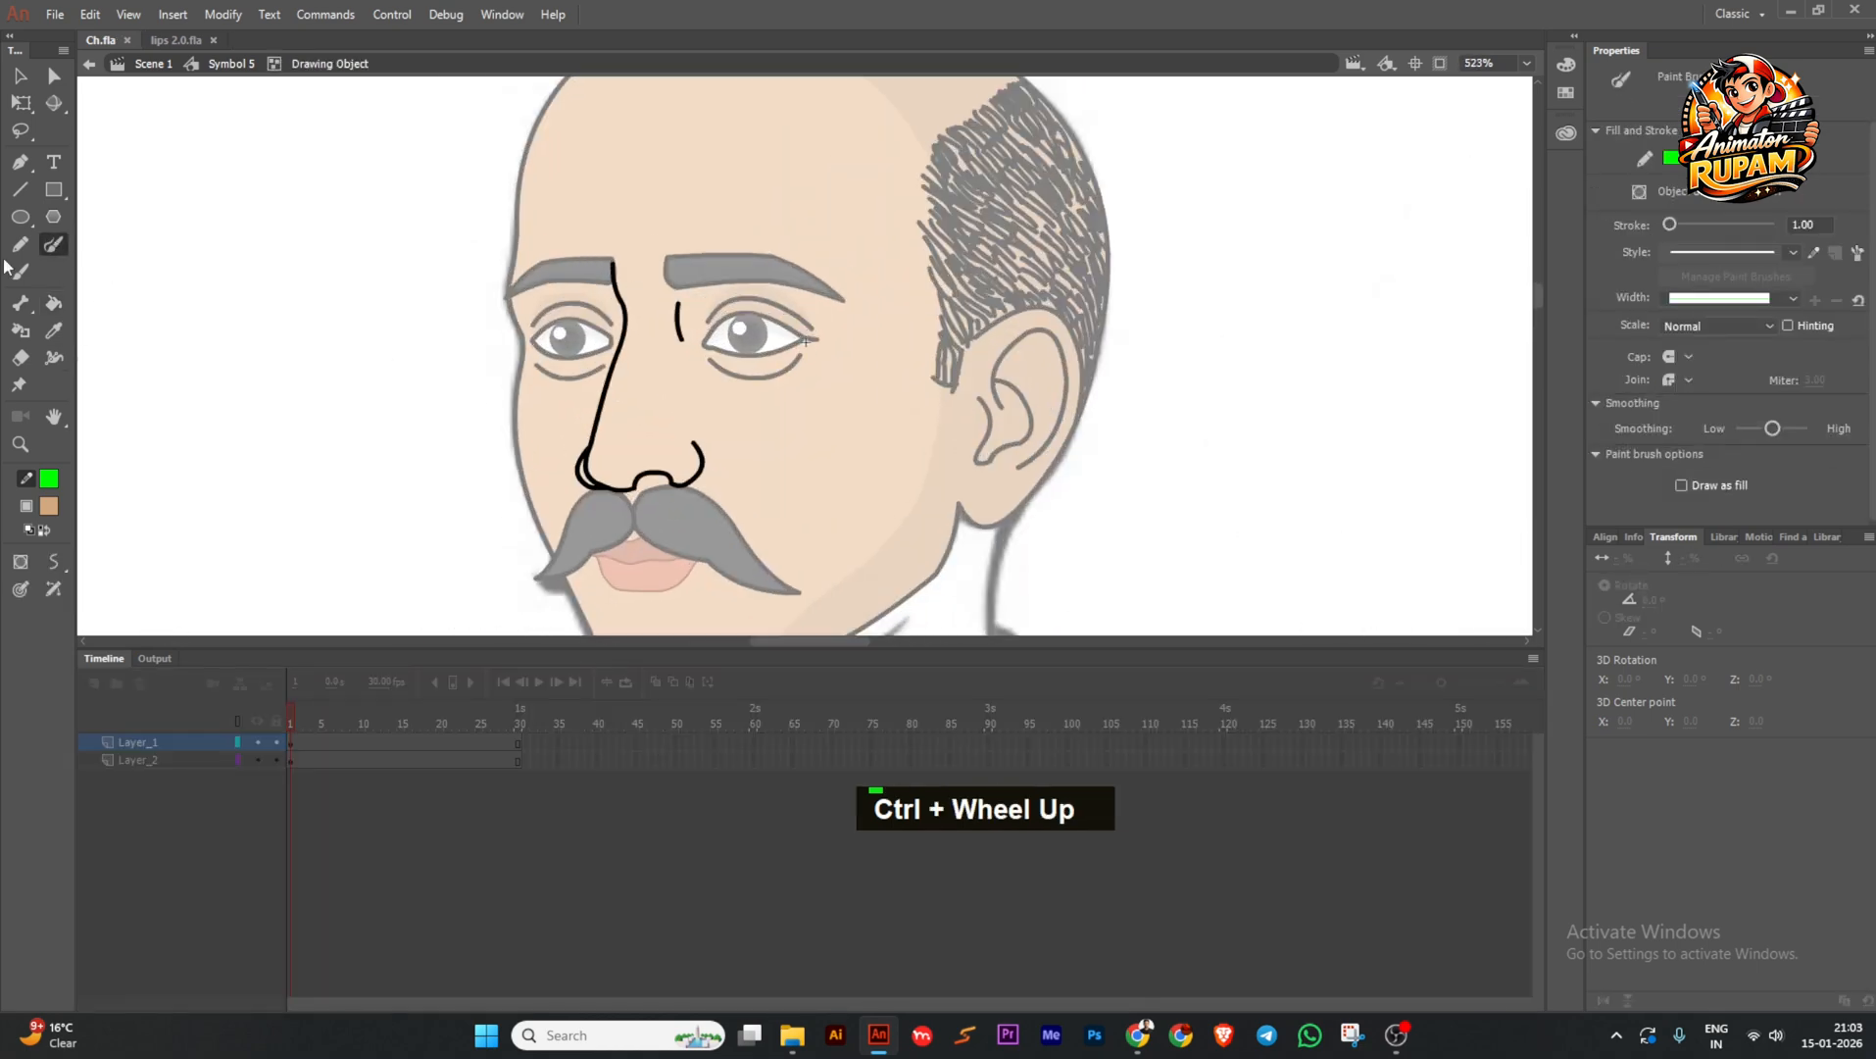
double_click(681, 275)
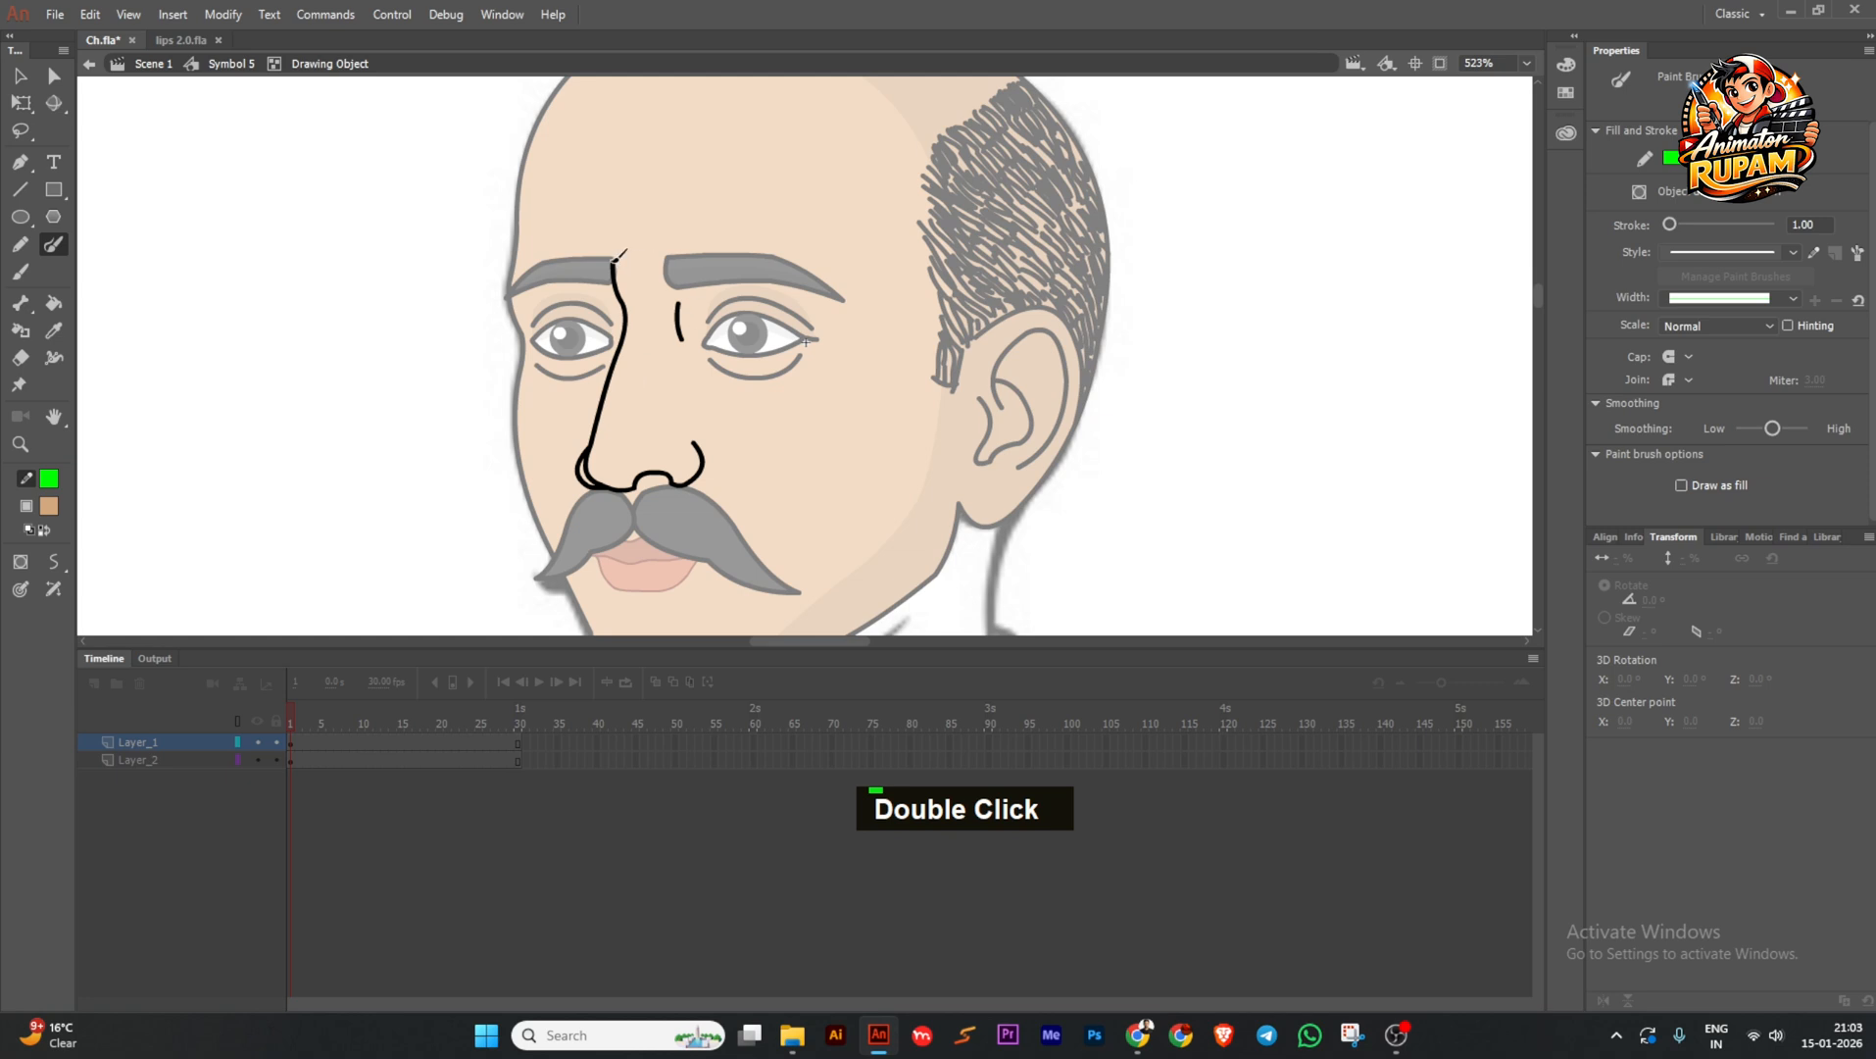
left_click_drag(622, 480, 633, 490)
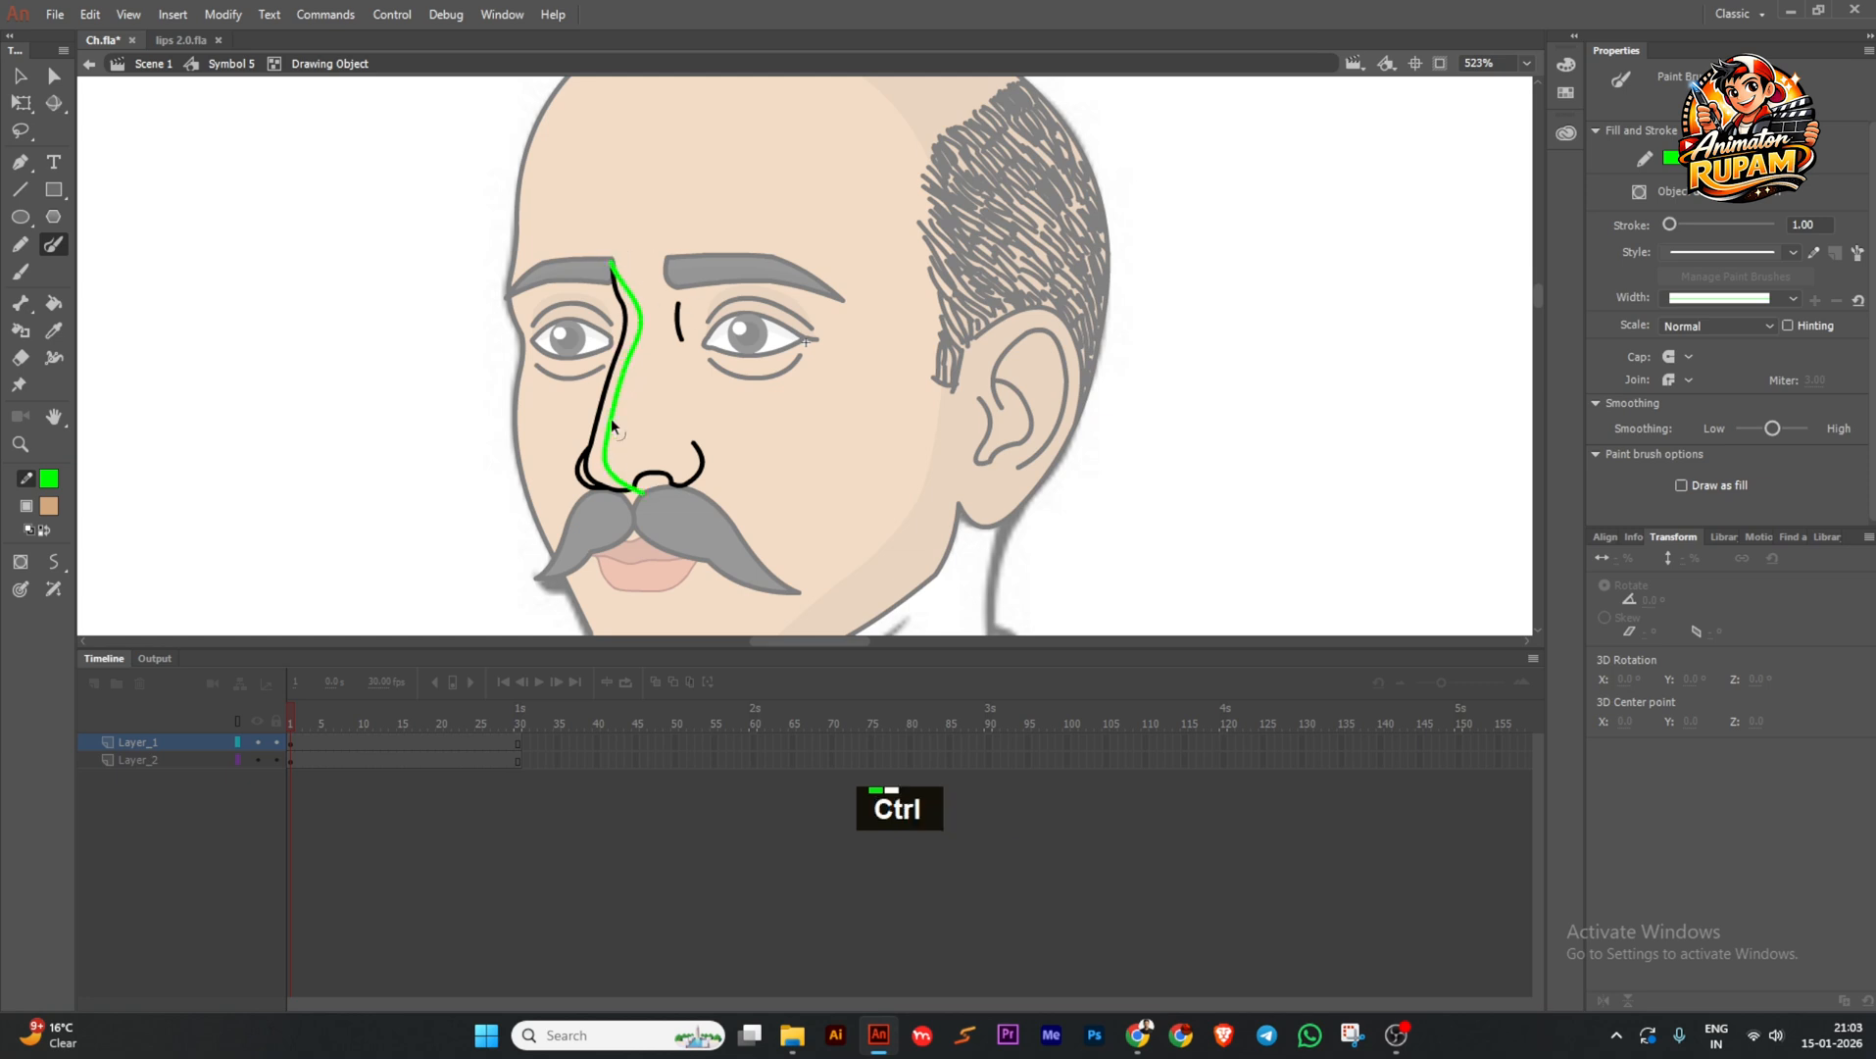
left_click_drag(642, 326, 637, 327)
scroll(628, 279, "up", 3)
left_click(600, 246, "ctrl")
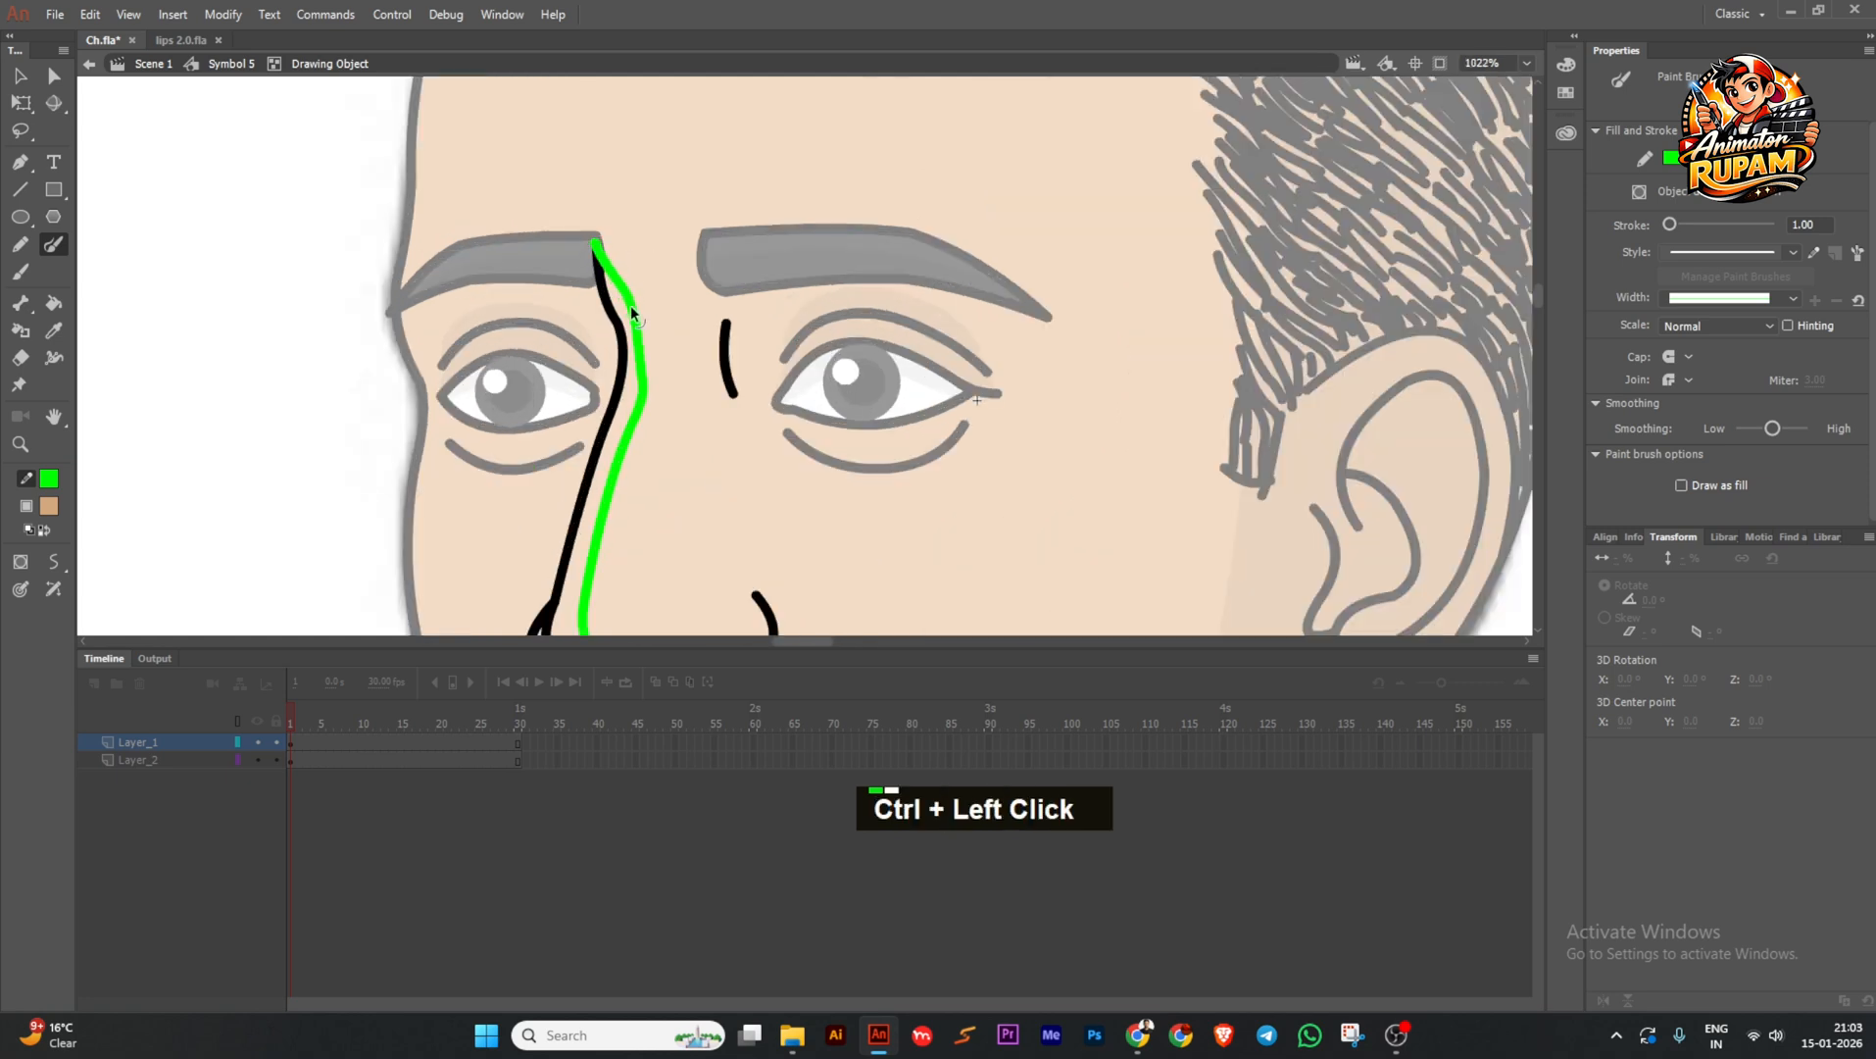
left_click(636, 394, "ctrl")
scroll(637, 394, "down", 3)
scroll(672, 467, "up", 3)
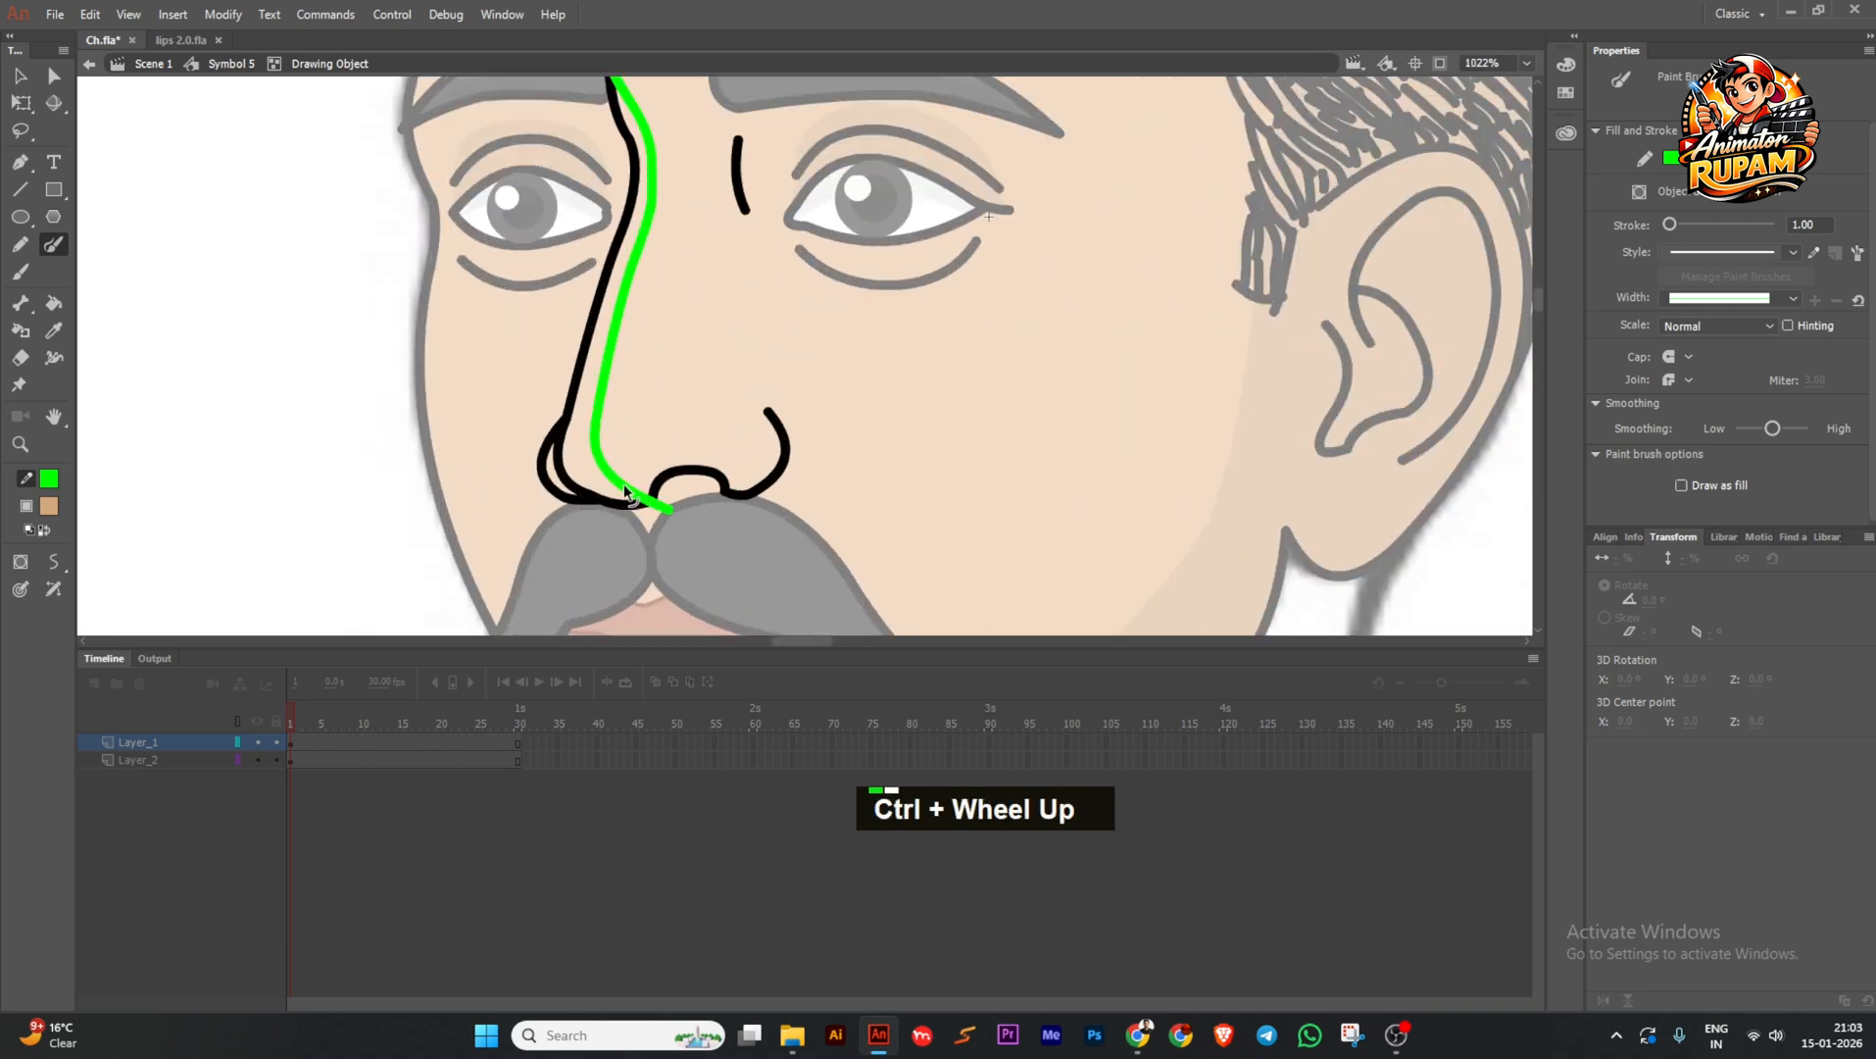
scroll(722, 449, "down", 2)
scroll(715, 434, "up", 1)
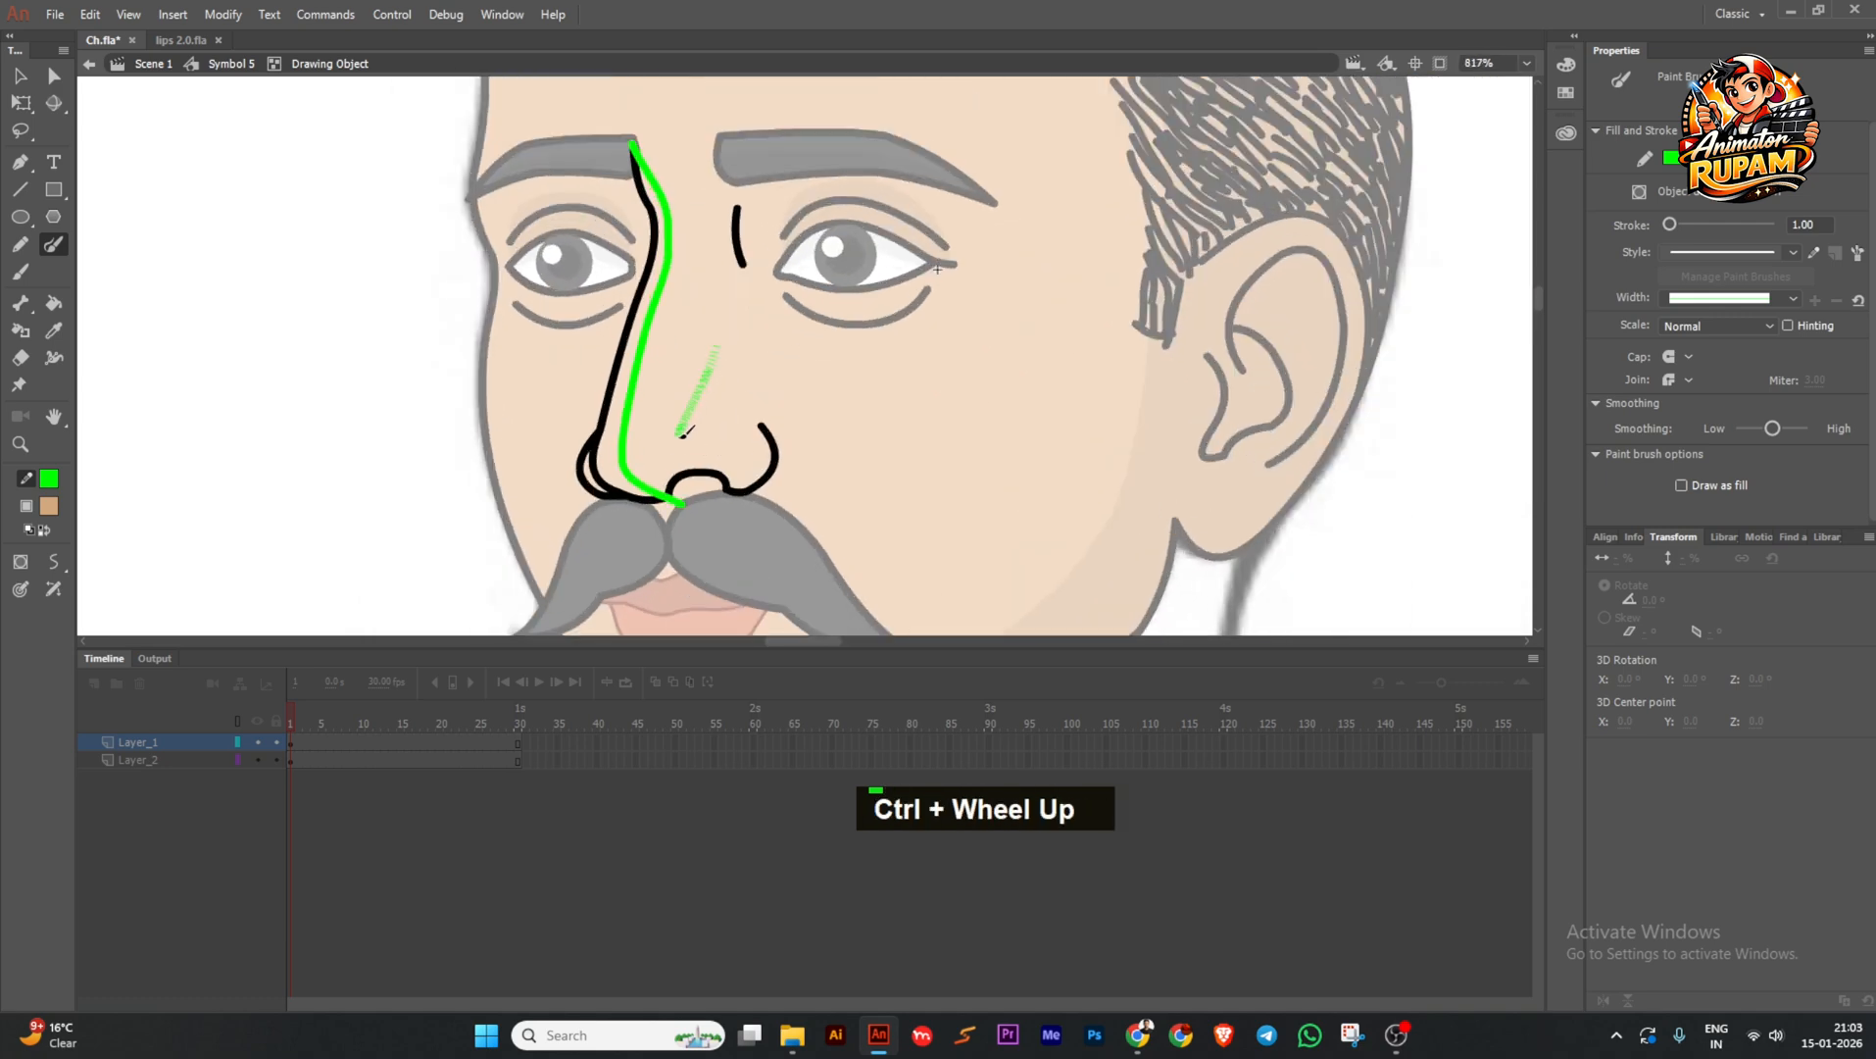
Try extending the guide toward the nostril, undo it, leave the nose object, and save.
left_click_drag(684, 433, 775, 443)
left_click(712, 393, "ctrl")
key("ctrl+z")
key("ctrl+z")
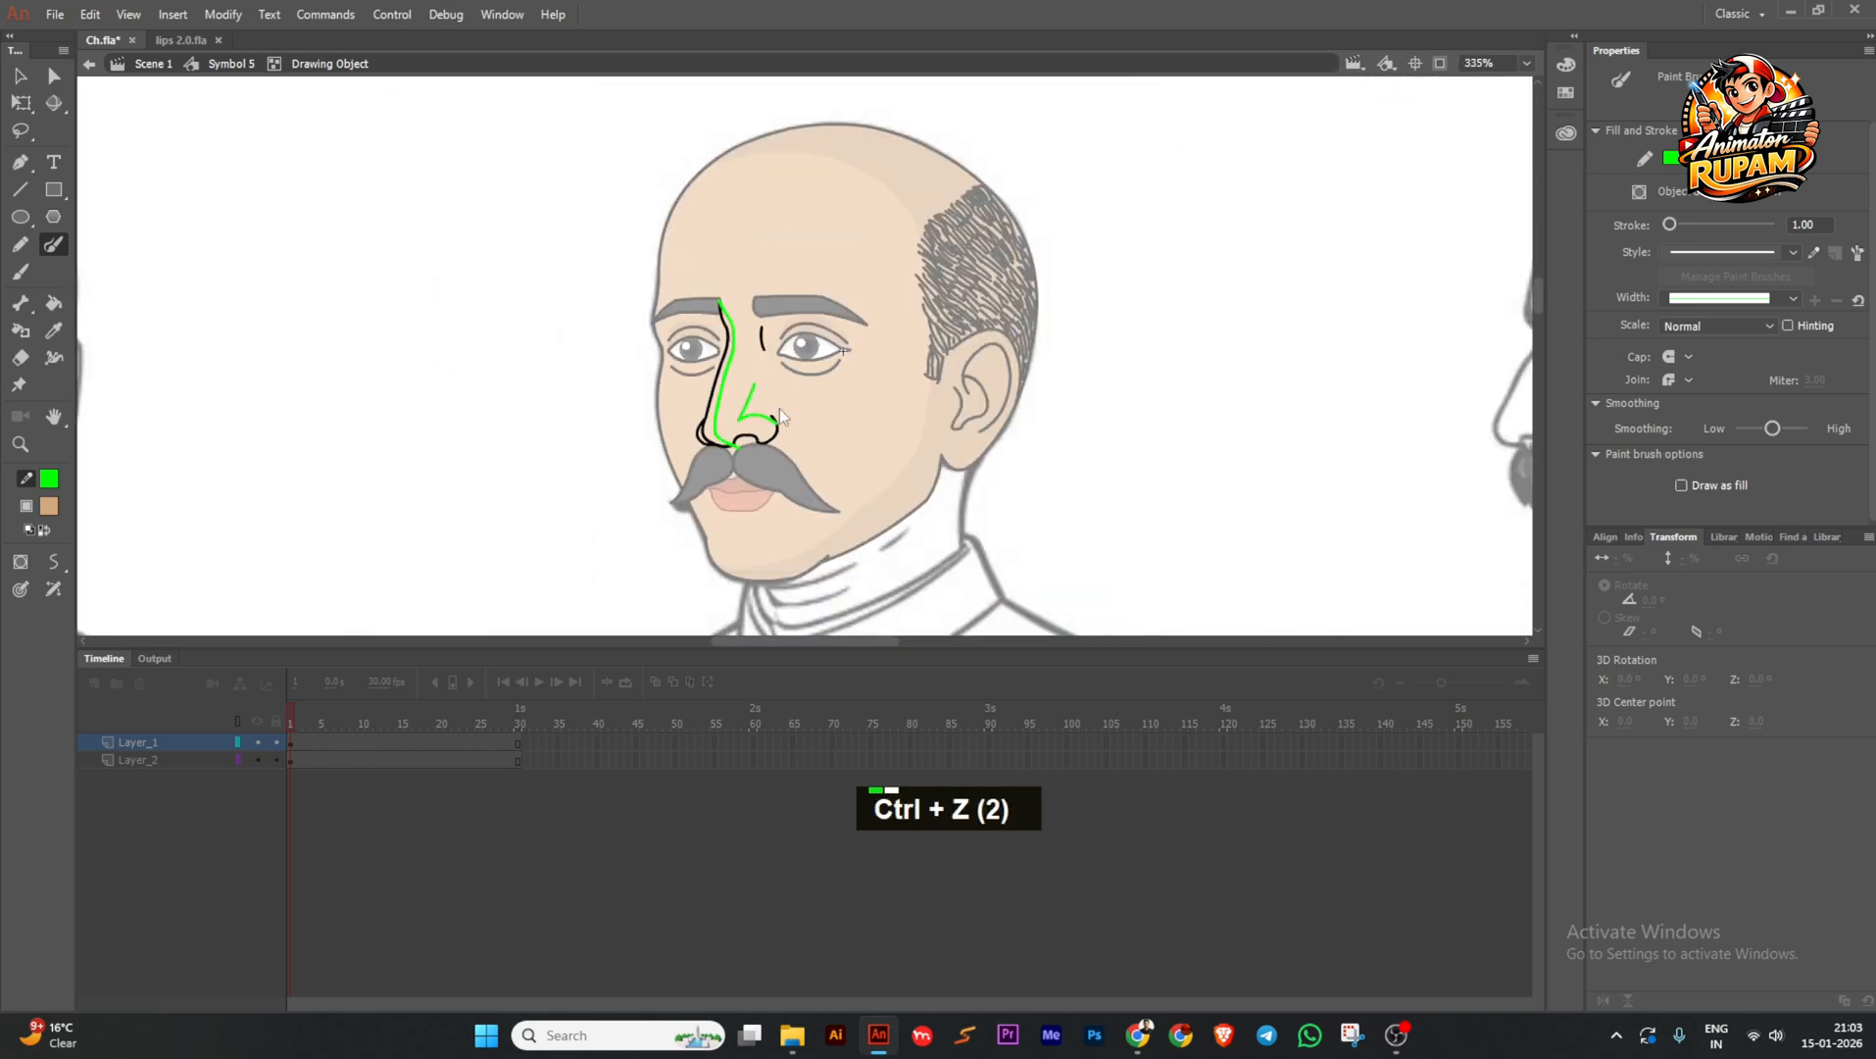
scroll(780, 408, "up", 3)
double_click(616, 396, "ctrl")
scroll(648, 350, "down", 1)
key("ctrl+s")
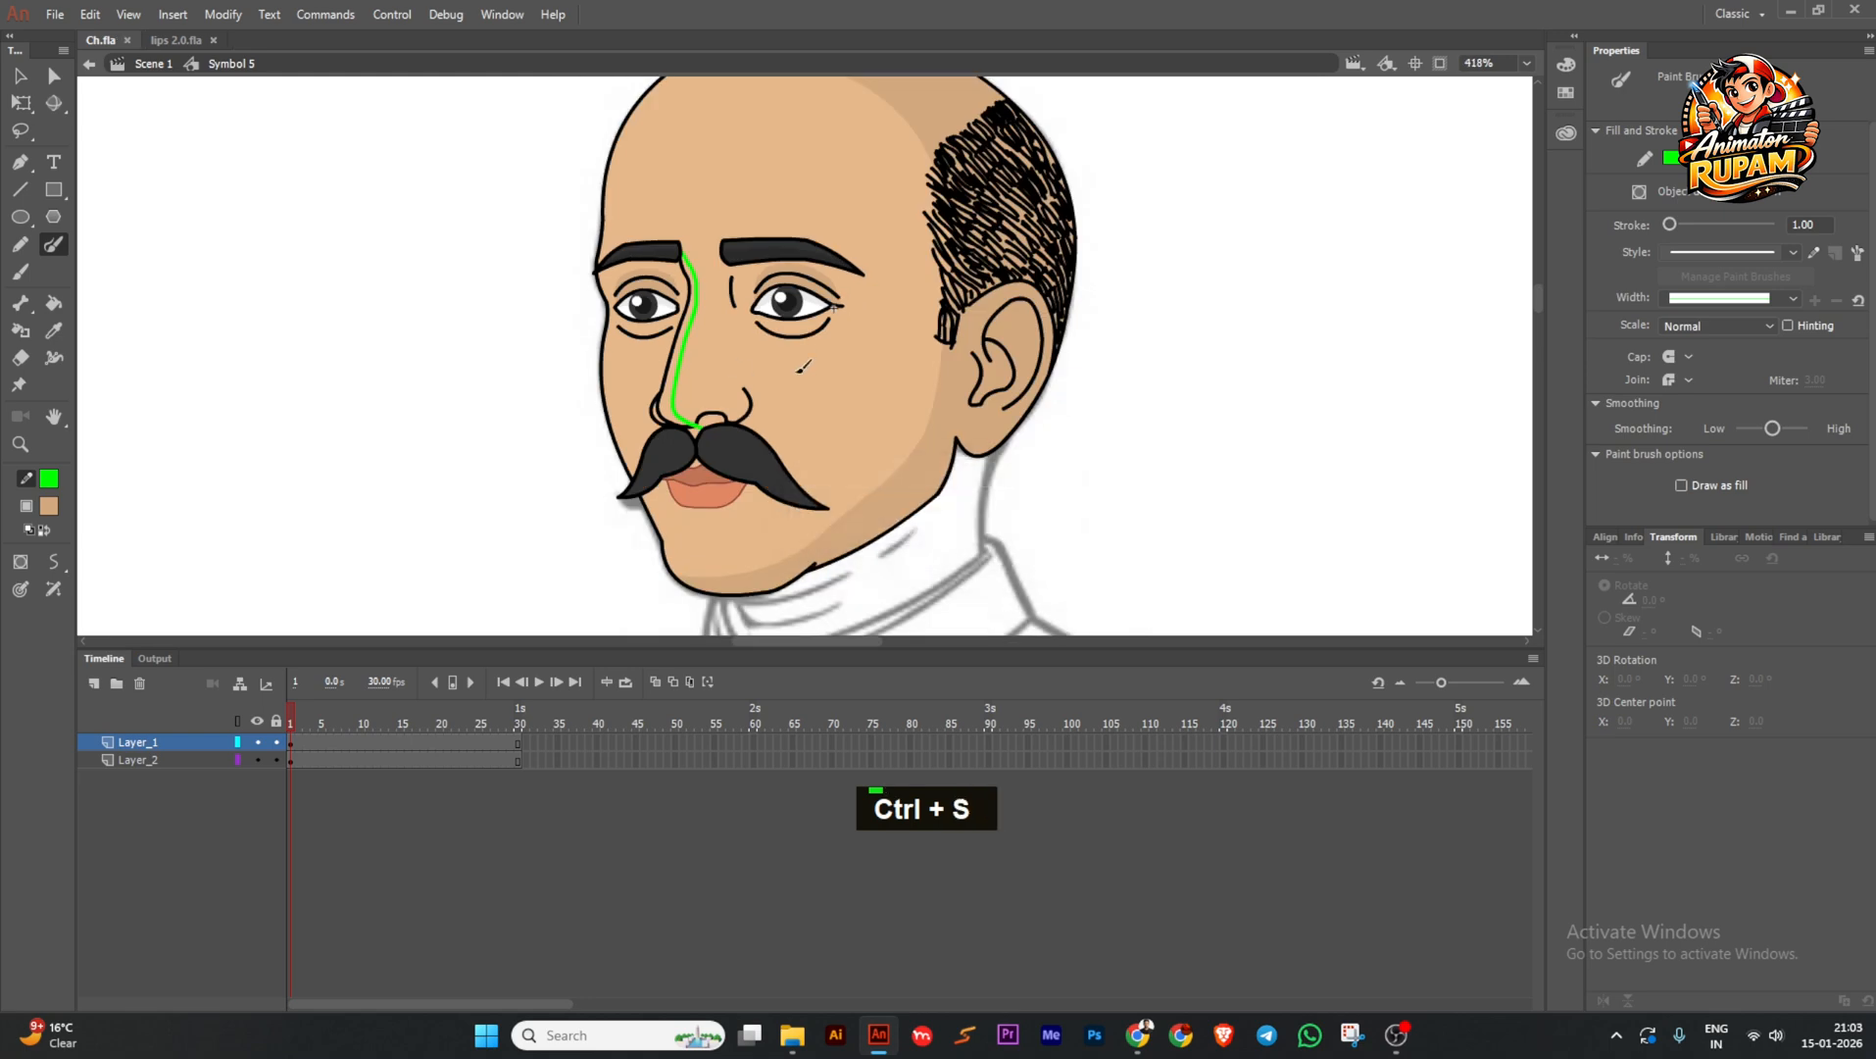
Set the Paint Bucket fill colour to the peach tone E7B98B in the Color Picker.
key("k")
scroll(683, 412, "up", 1)
double_click(47, 505)
left_click(394, 540)
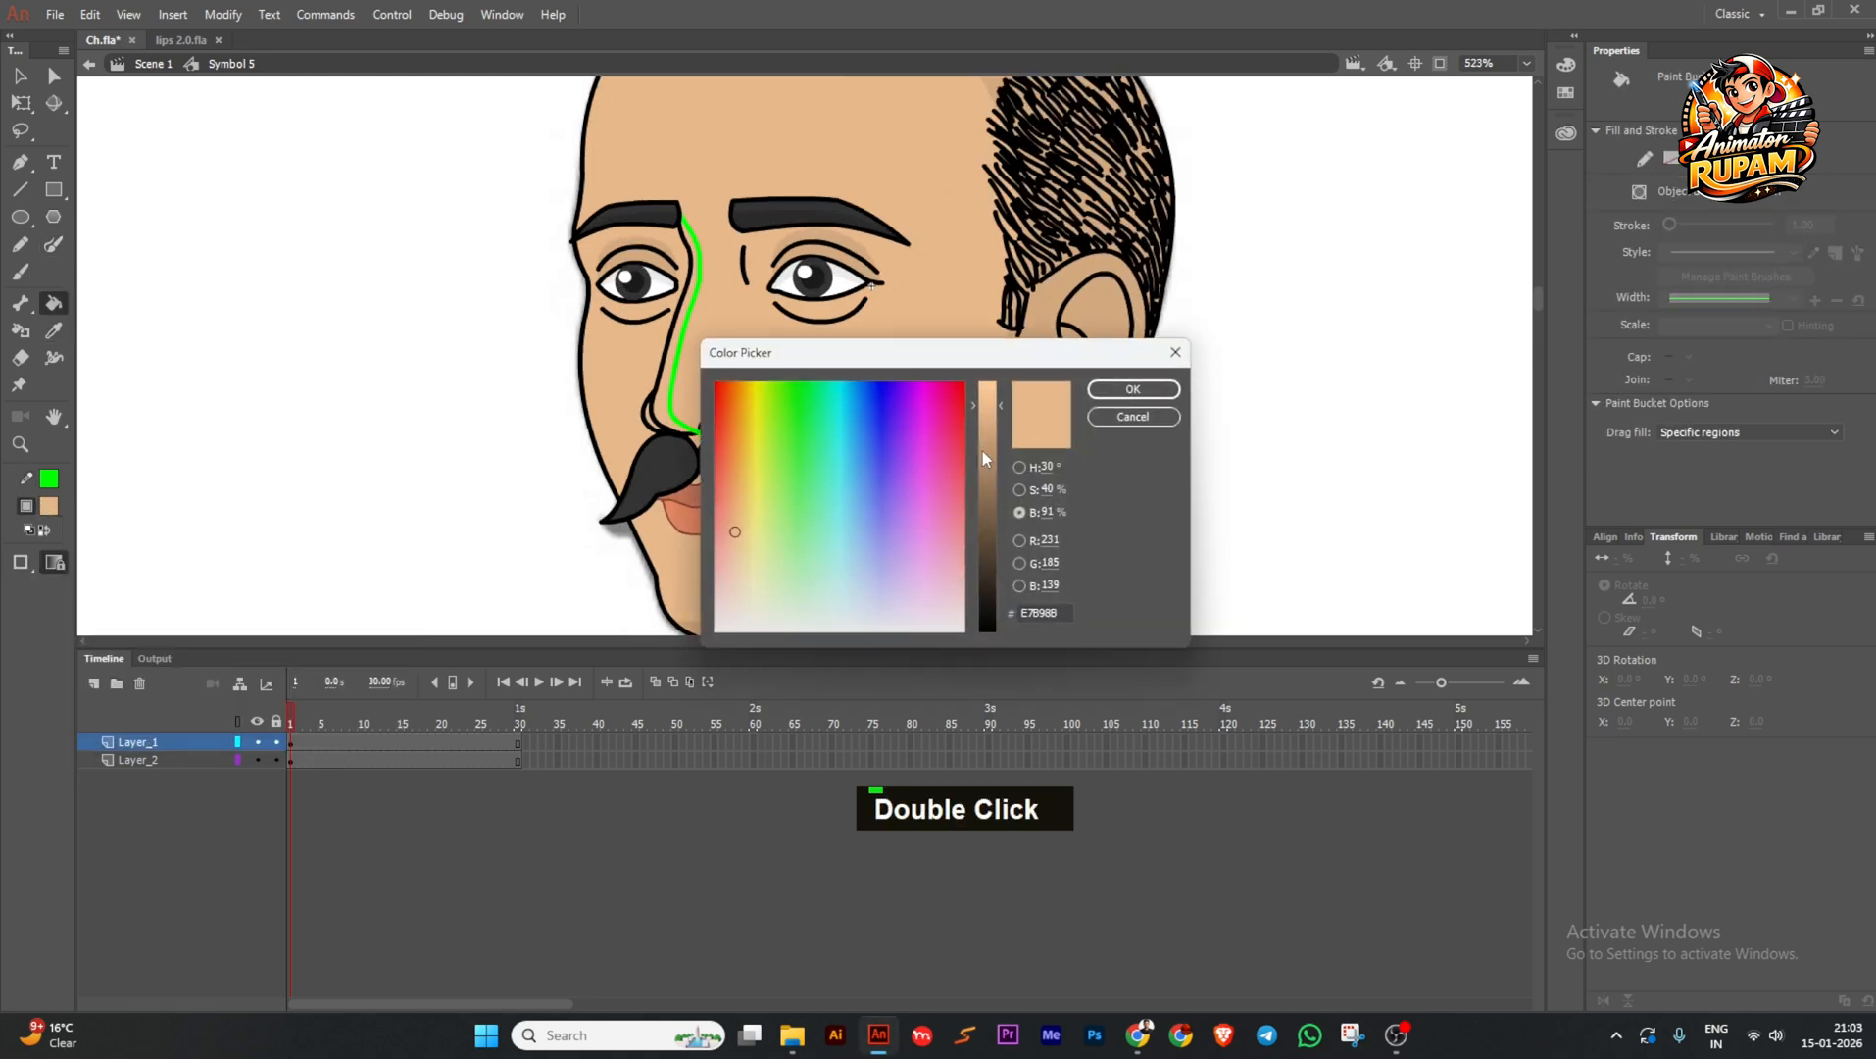
left_click(1130, 387)
Fill the strip beside the nose guide with peach and delete the green nose guide.
double_click(668, 377, "ctrl")
double_click(571, 392, "ctrl")
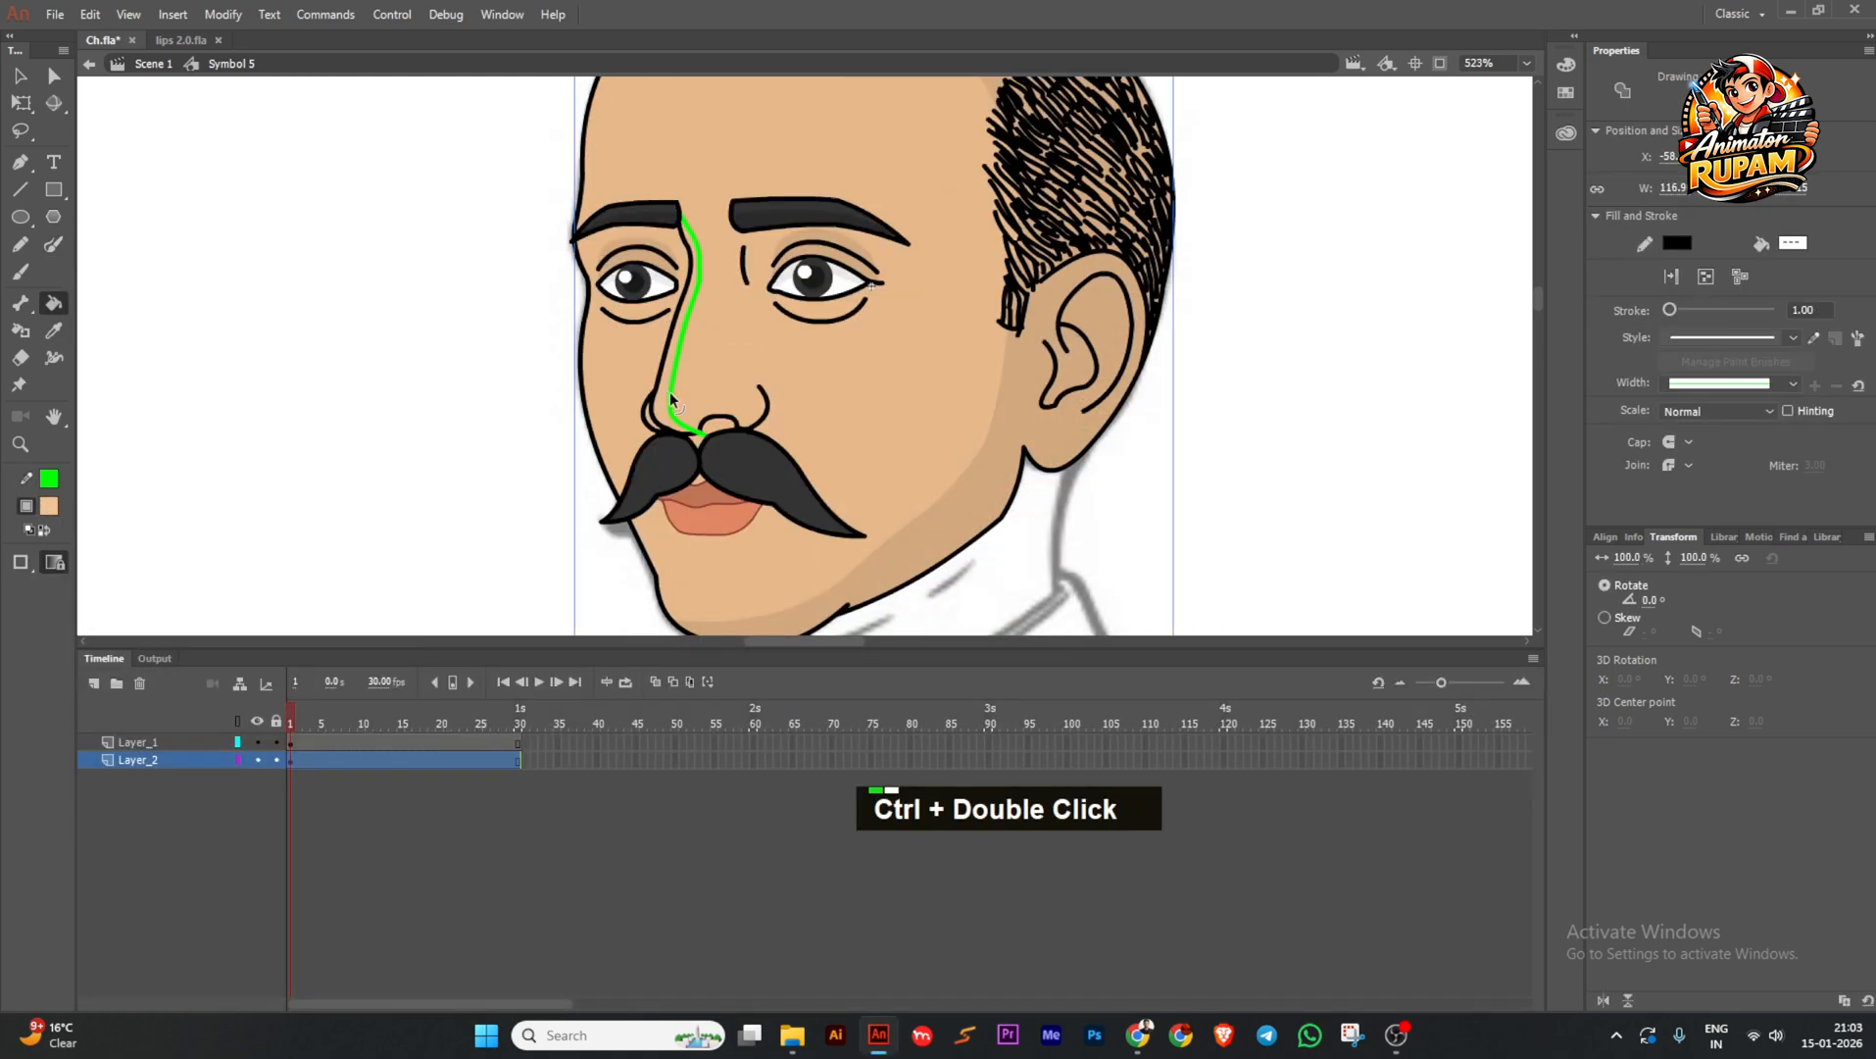
double_click(671, 391, "ctrl")
left_click(666, 385)
left_click(672, 388, "ctrl")
key("Delete")
Delete the remaining nose guide stroke, return to the face symbol, and save.
double_click(420, 377, "ctrl")
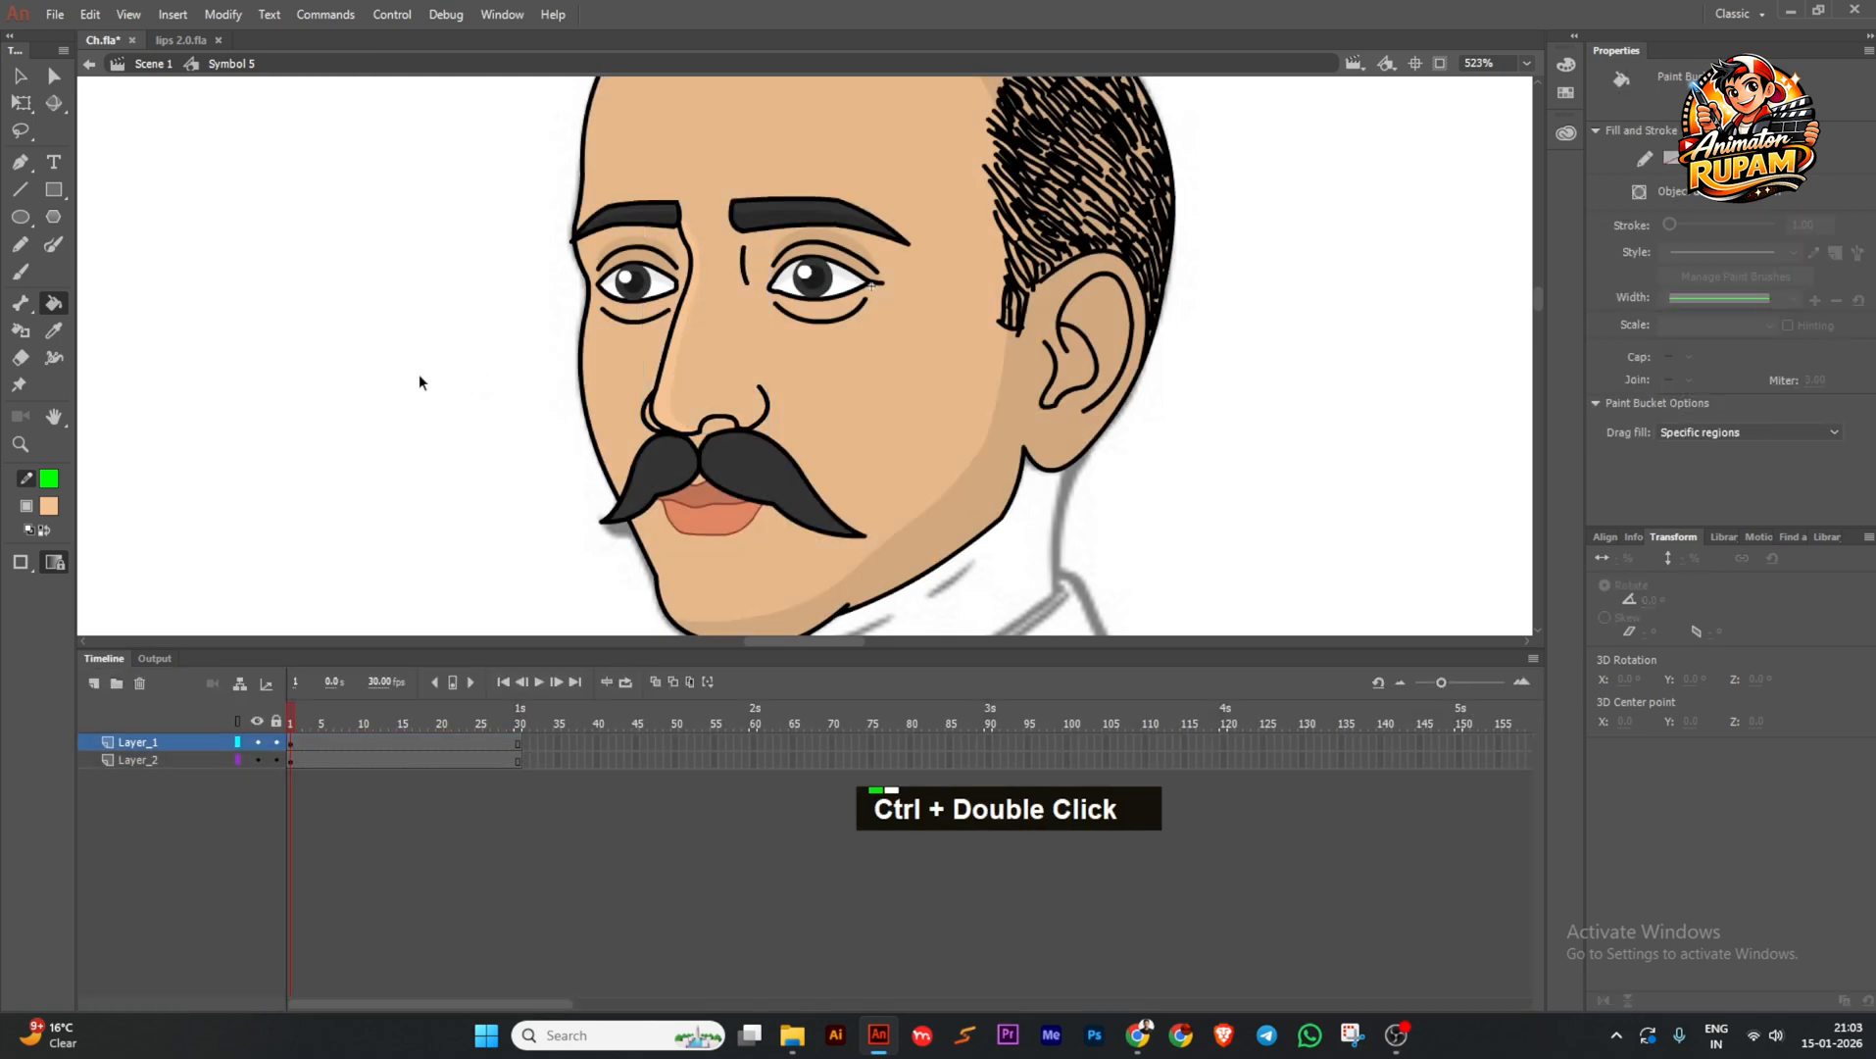
double_click(667, 370, "ctrl")
scroll(686, 221, "up", 3)
scroll(698, 256, "down", 3)
key("Delete")
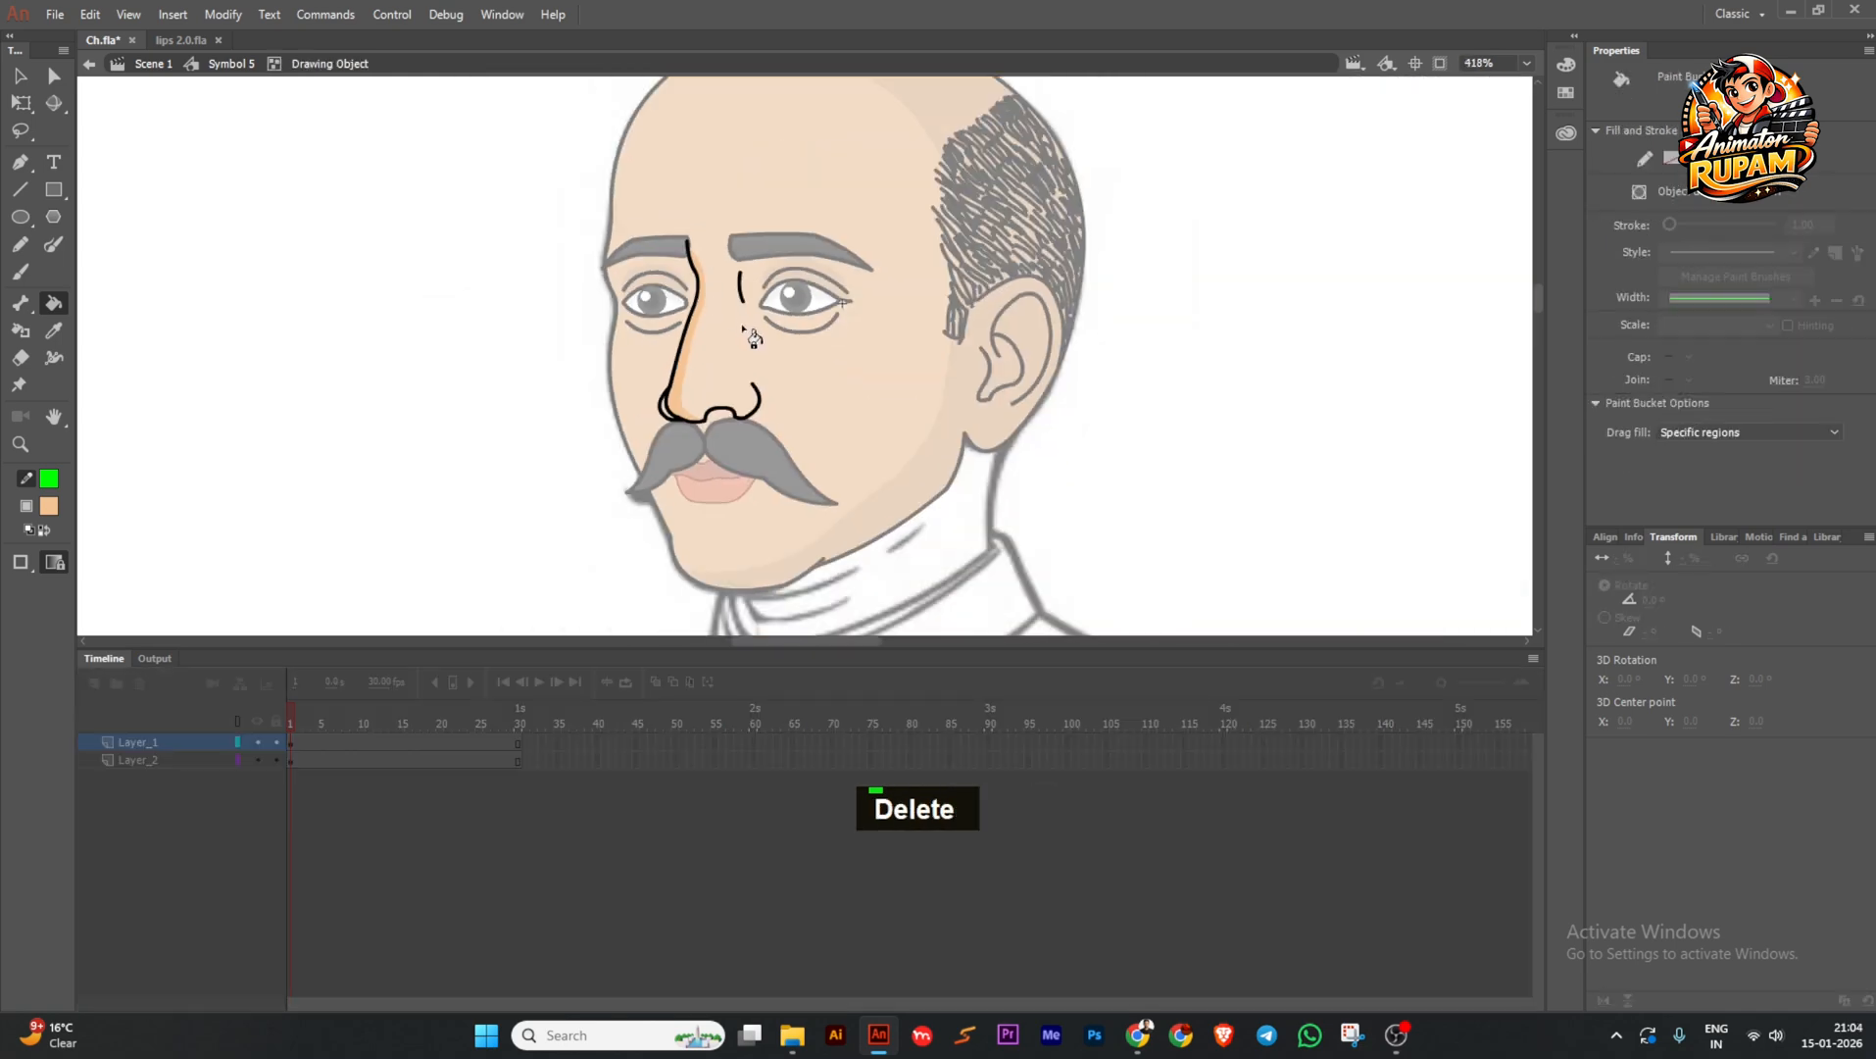
double_click(1122, 419, "ctrl")
scroll(863, 370, "down", 2)
key("ctrl+s")
scroll(863, 371, "up", 3)
Inside the face fill's drawing object, brush a green guide along the face's left edge.
double_click(710, 345, "ctrl")
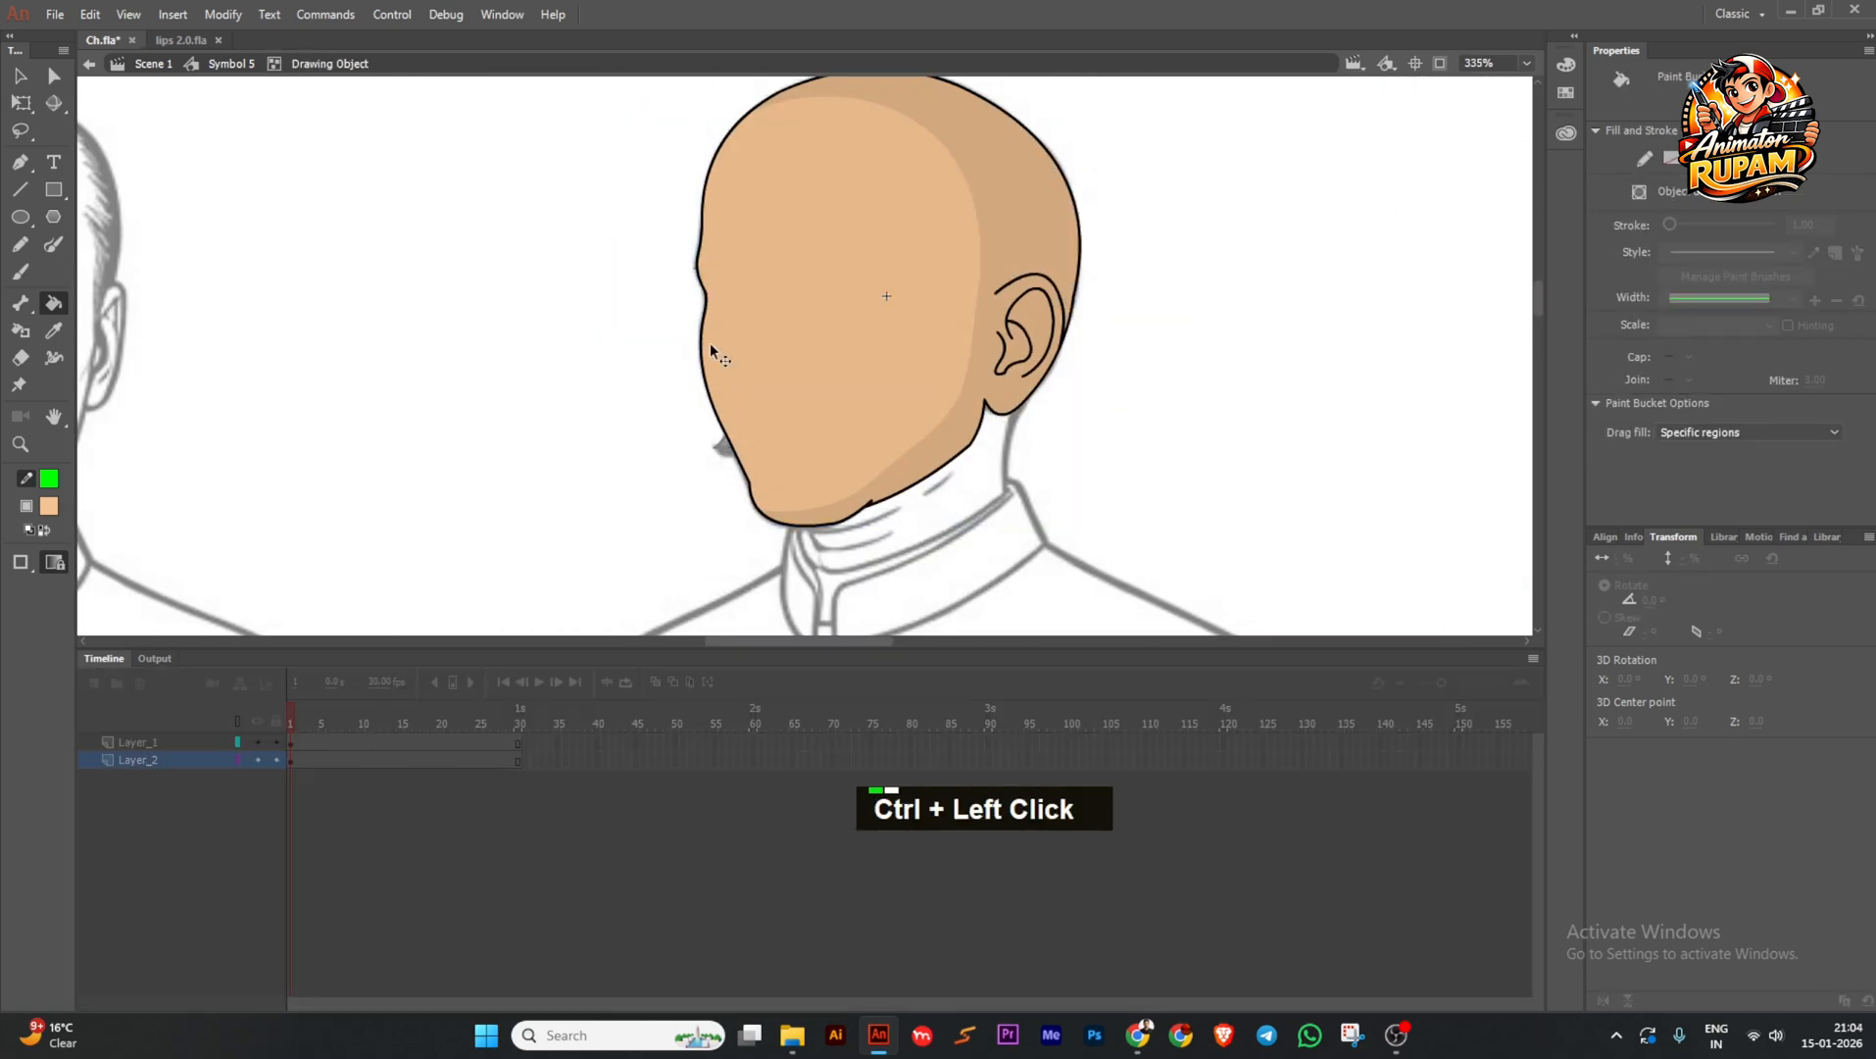
left_click(54, 244)
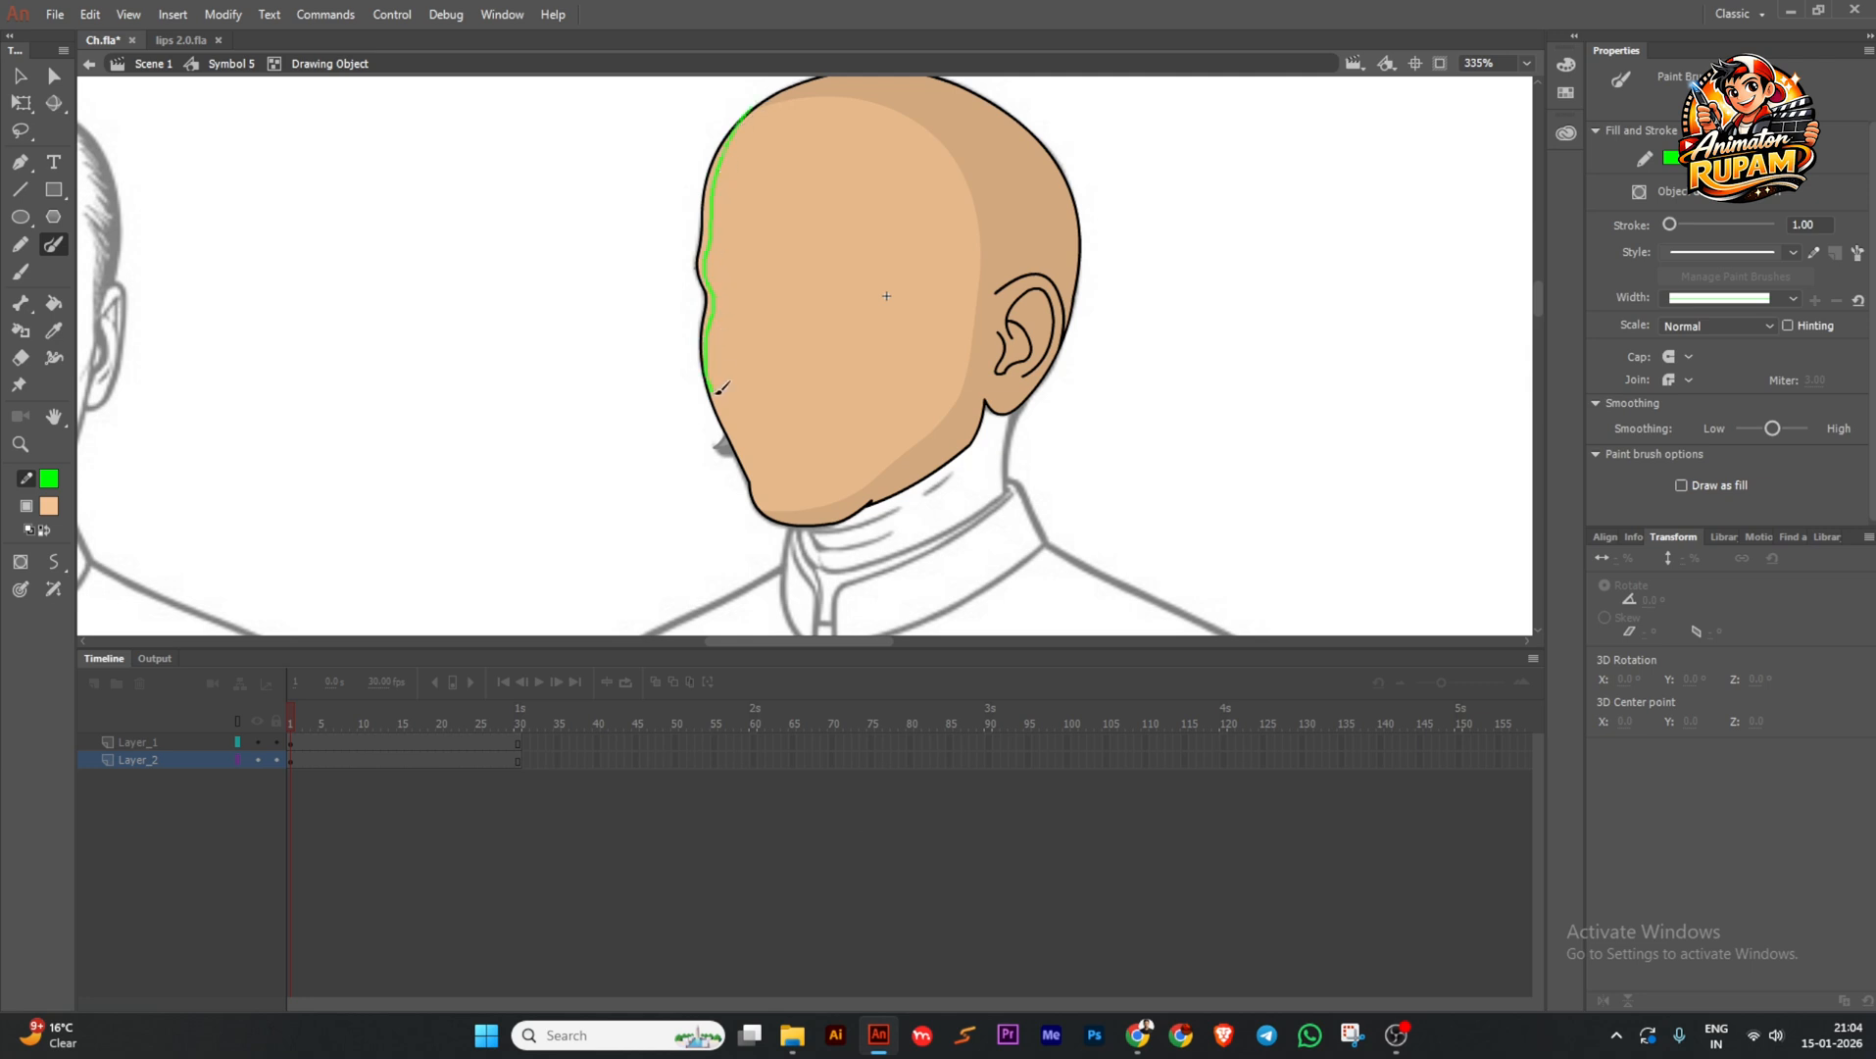
scroll(710, 344, "up", 1, "ctrl")
left_click(710, 343, "ctrl")
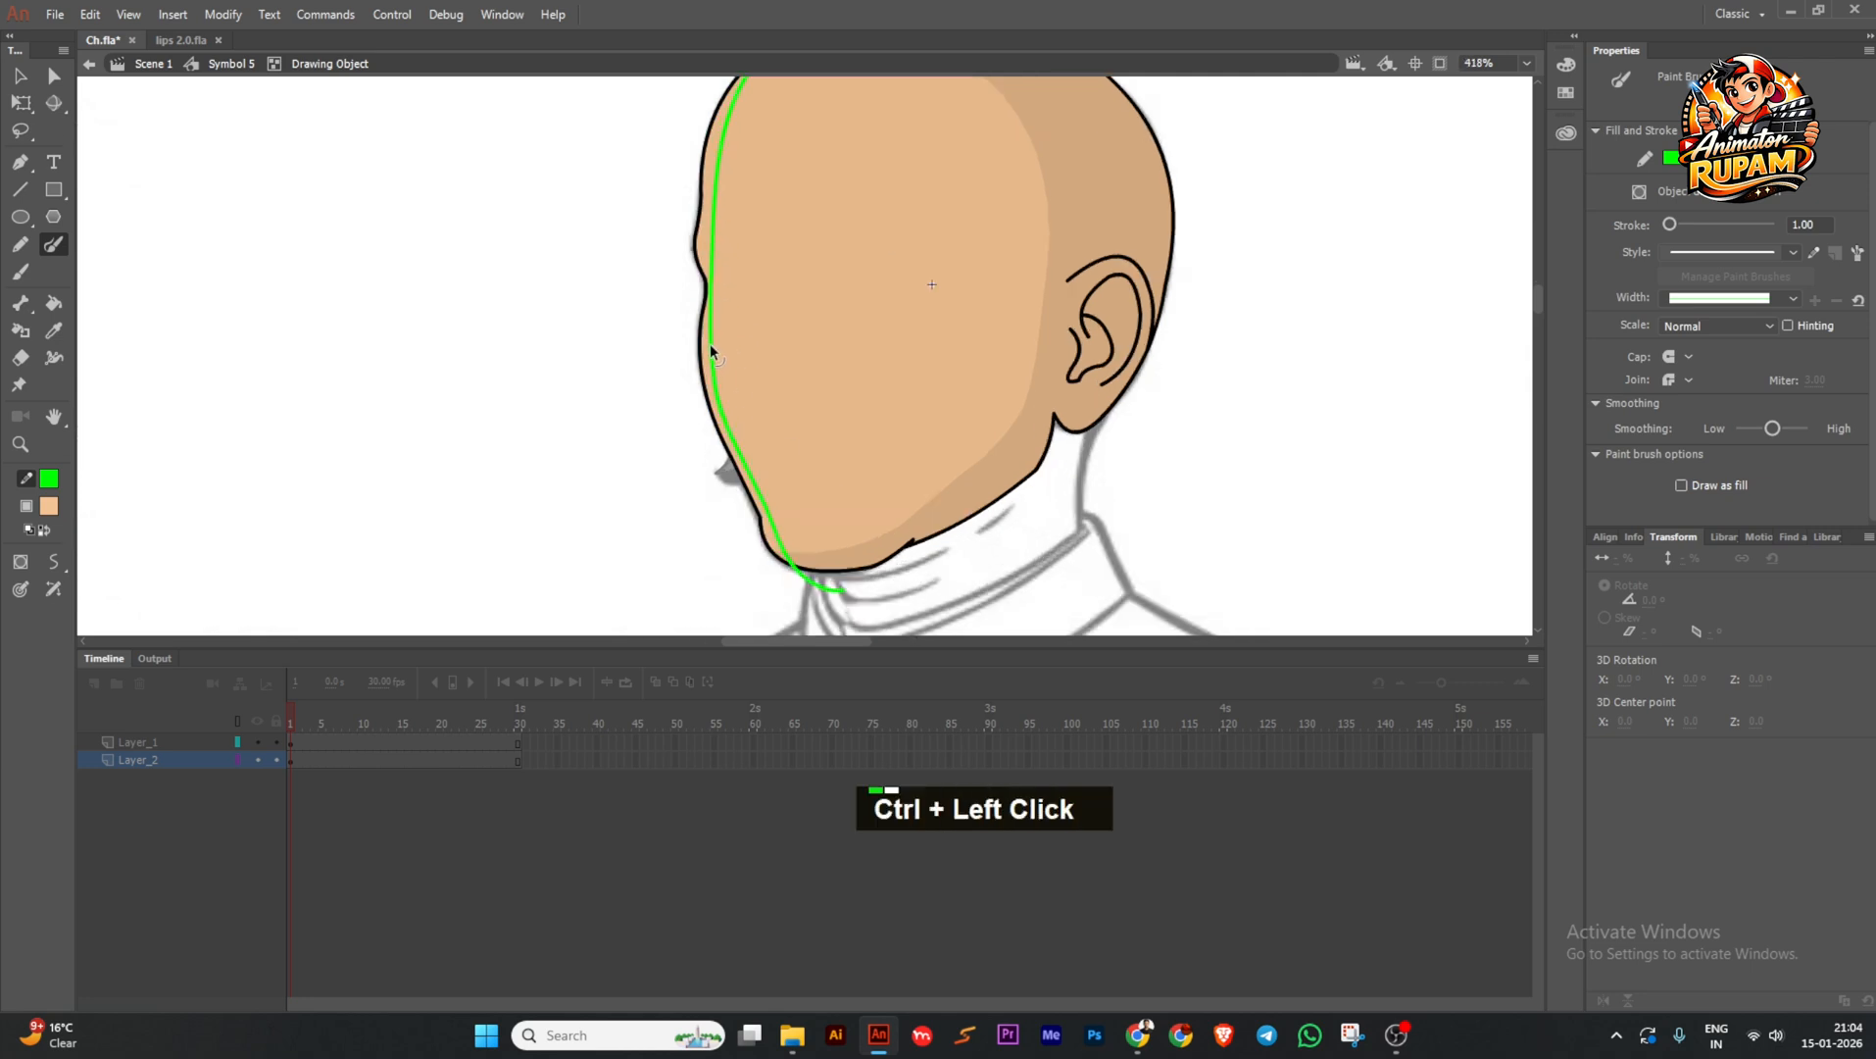
scroll(708, 350, "up", 3, "ctrl")
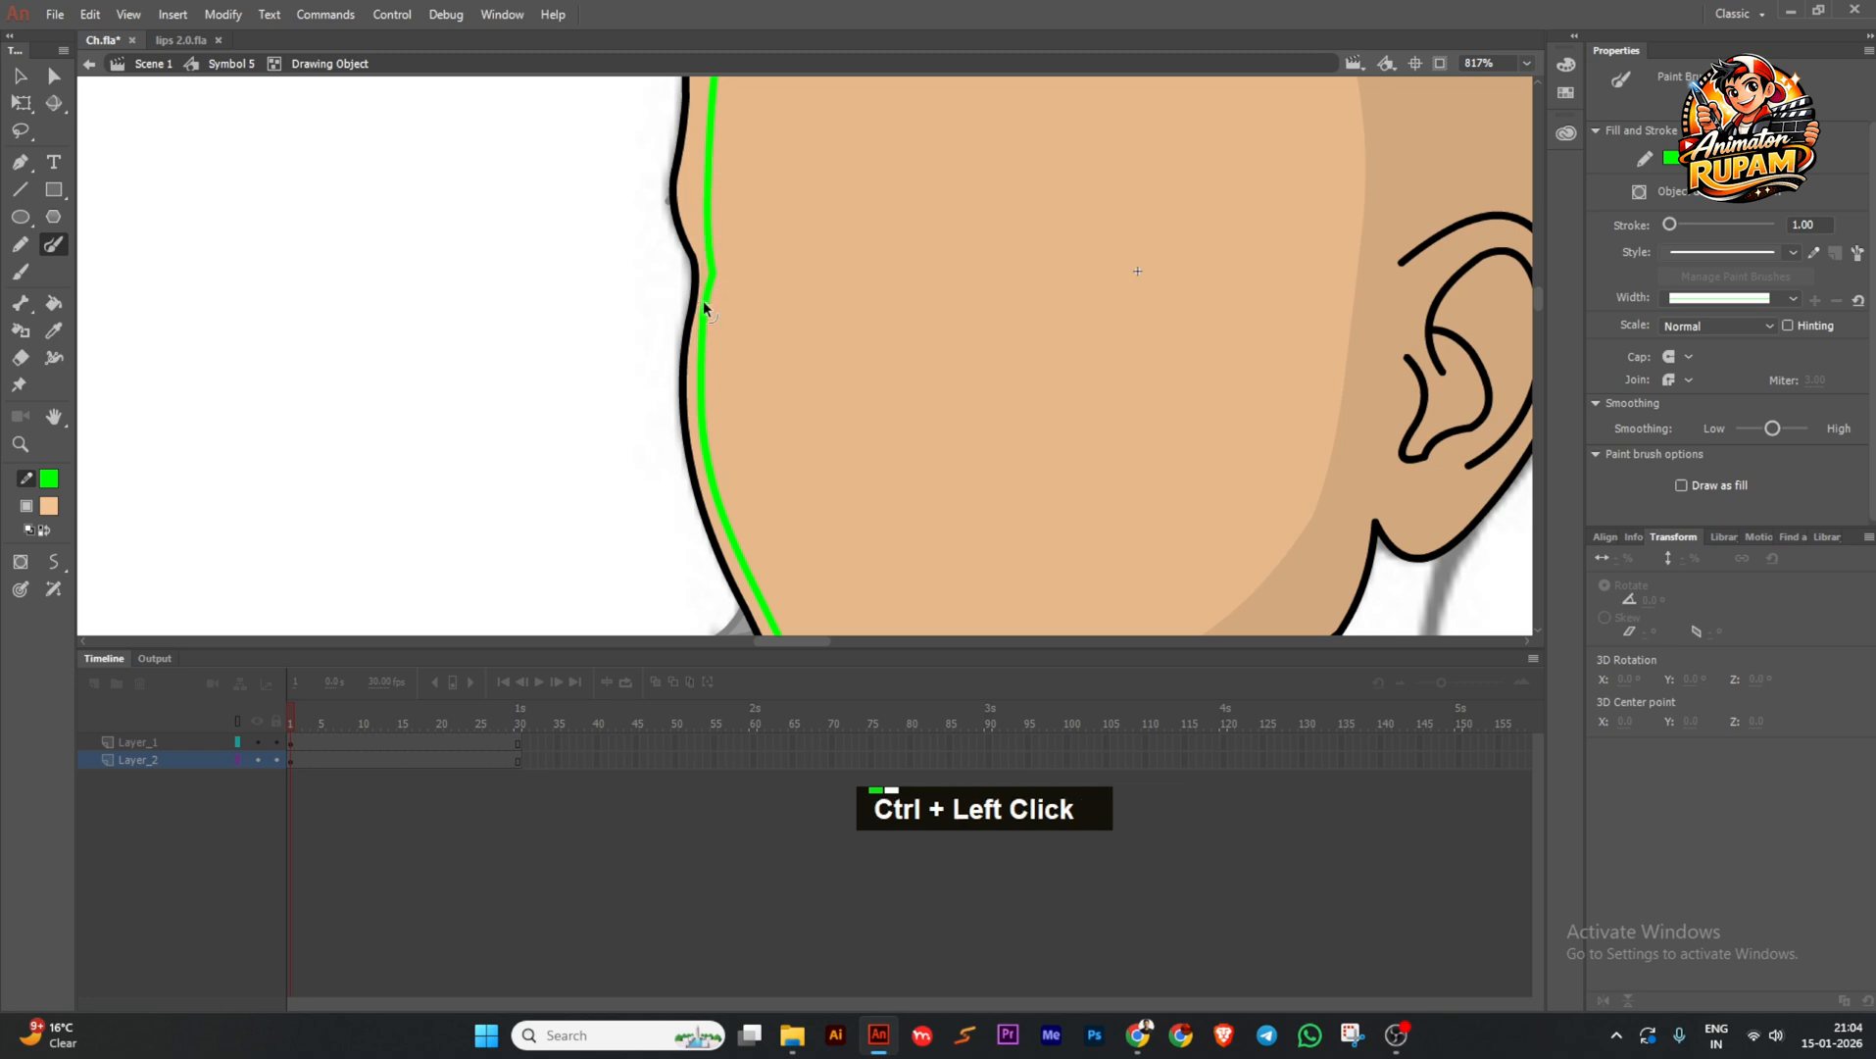
scroll(724, 316, "down", 3, "ctrl")
scroll(725, 220, "up", 2, "ctrl")
left_click_drag(709, 283, 687, 225, "ctrl")
key("ctrl+z")
Select the shapes over the head, then delete the green guide line on the face.
scroll(698, 295, "down", 3, "ctrl")
scroll(742, 127, "up", 2, "ctrl")
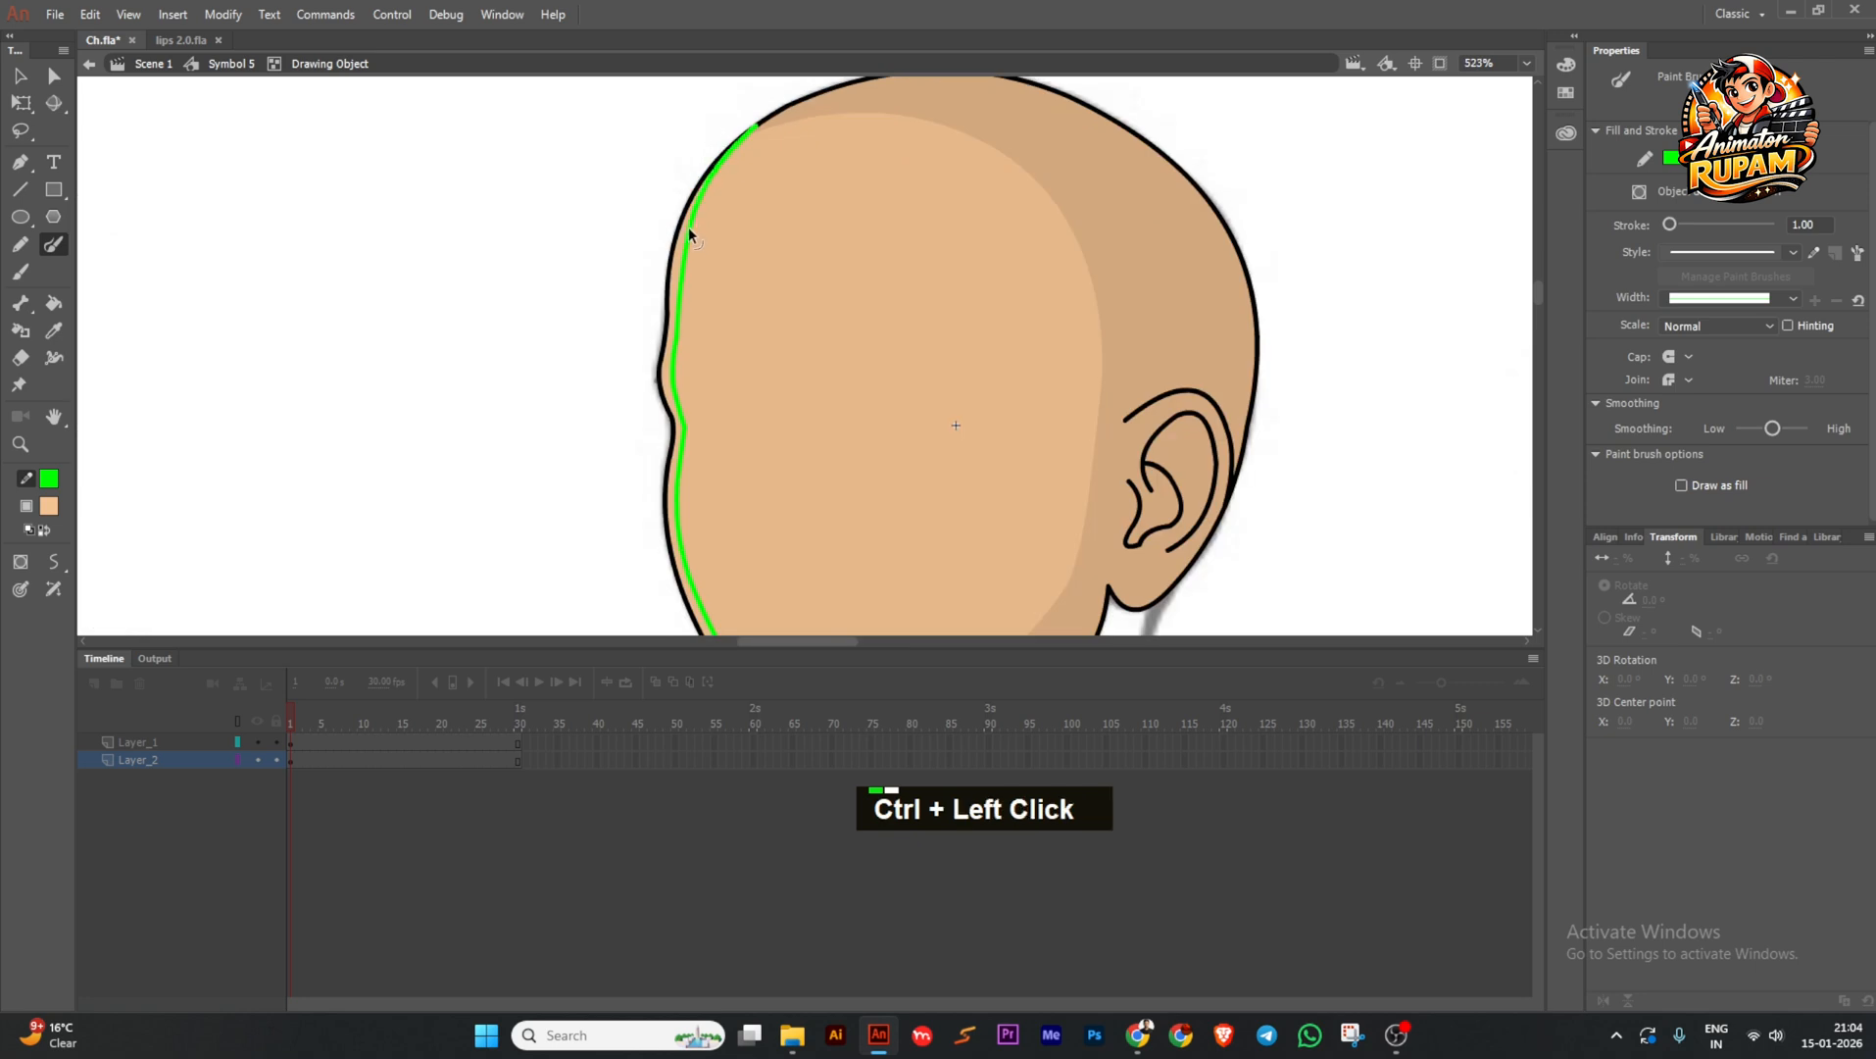
scroll(676, 245, "down", 5, "ctrl")
left_click_drag(633, 110, 809, 498, "ctrl")
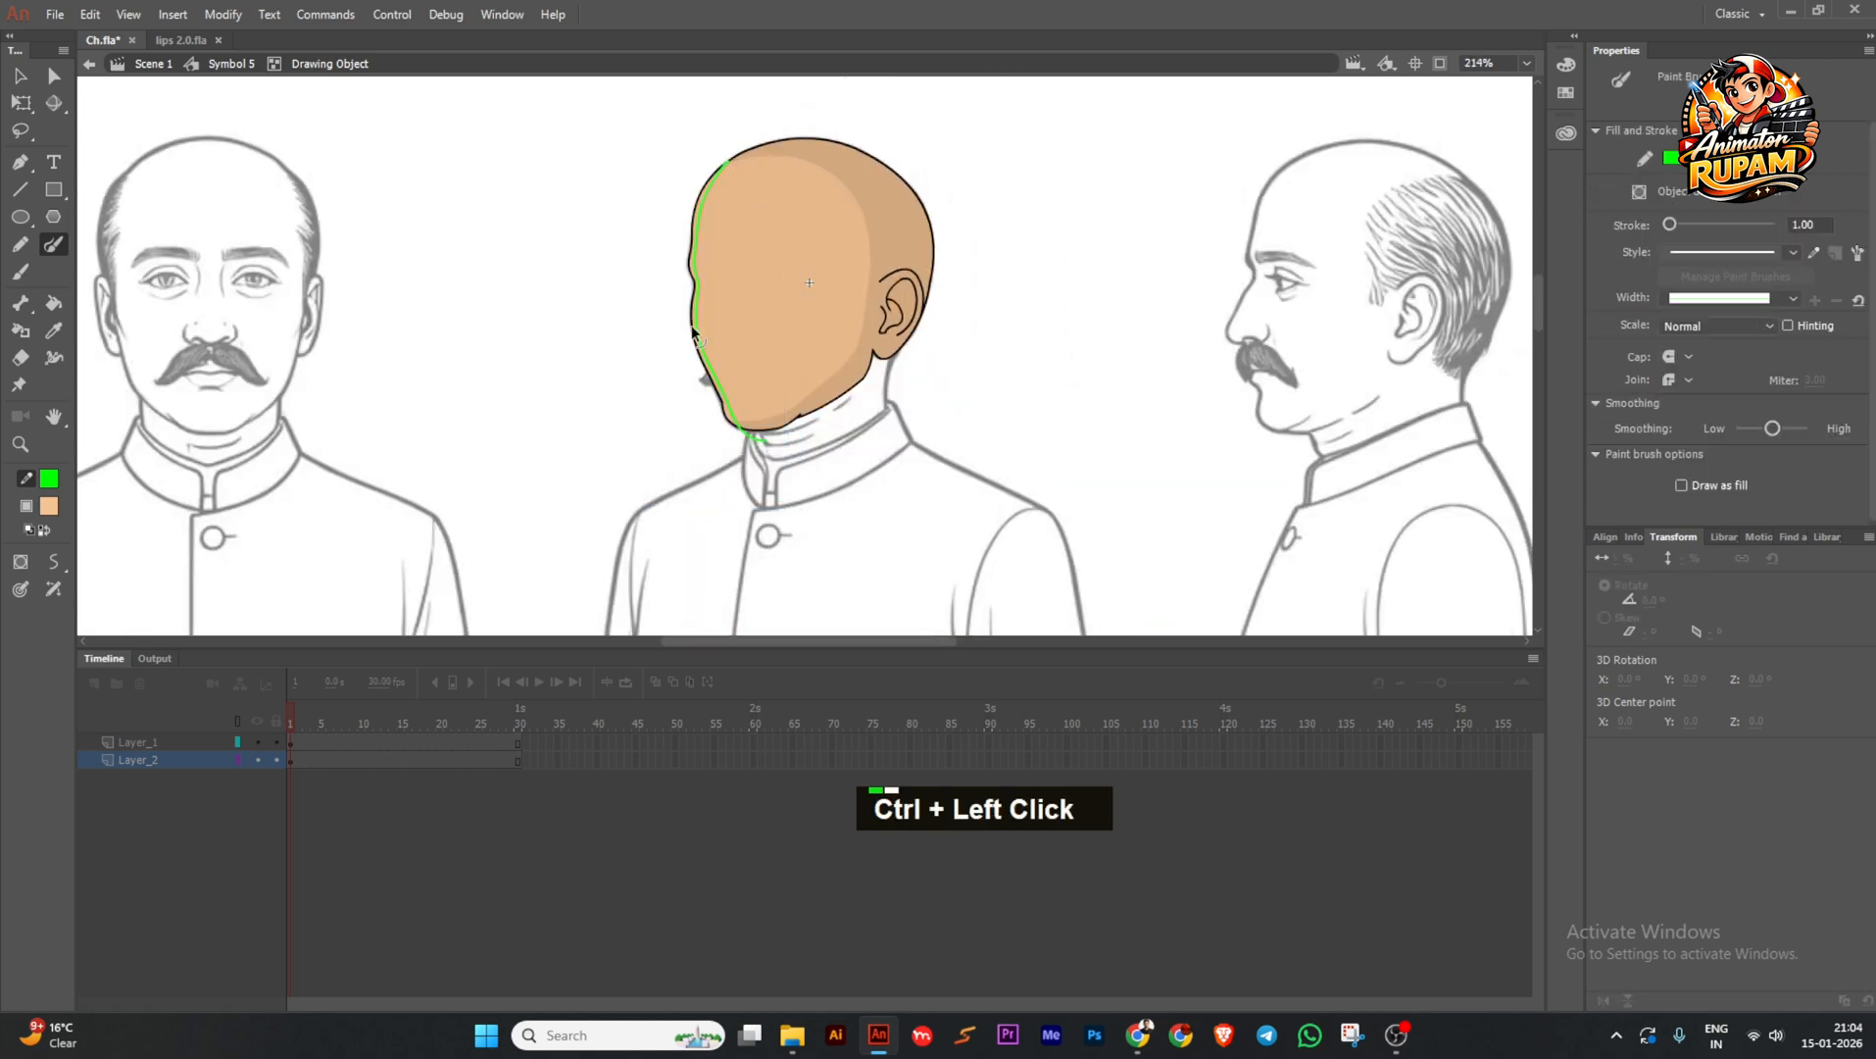
scroll(702, 283, "up", 4, "ctrl")
key("k")
left_click(697, 299, "ctrl")
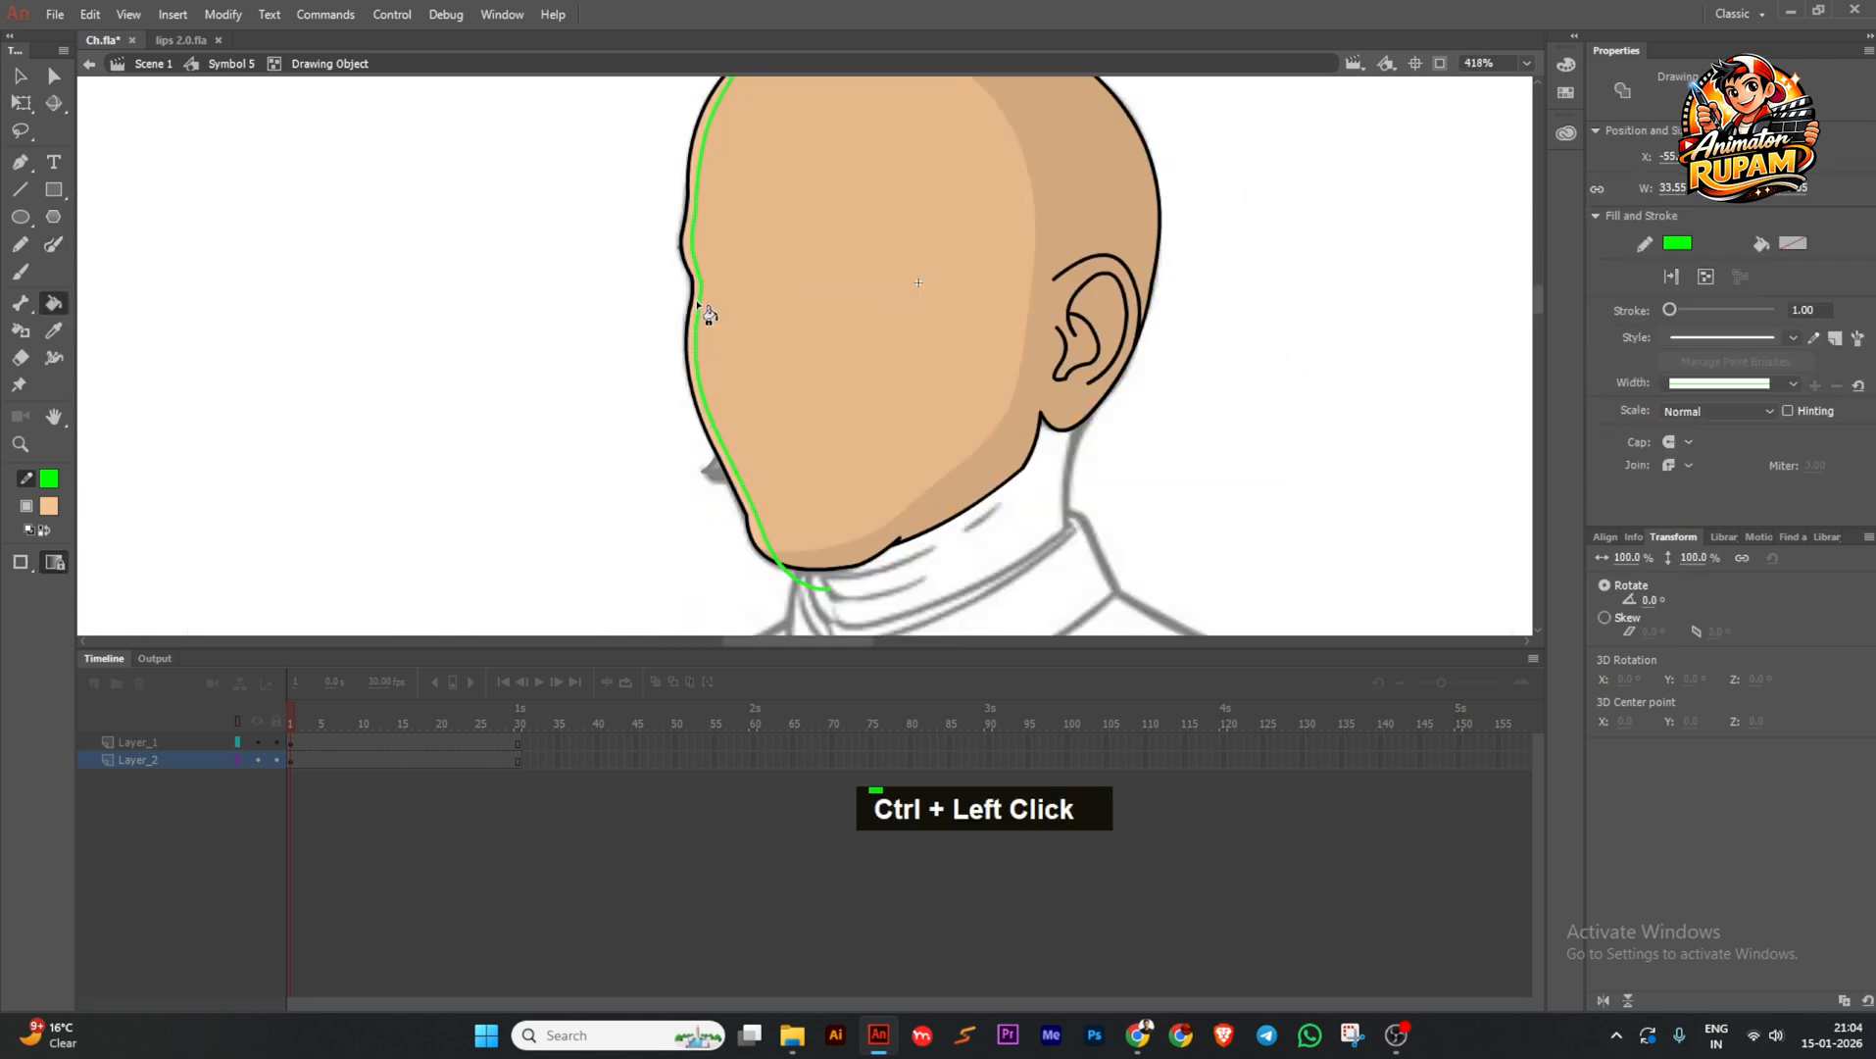
key("Delete")
Reshape the highlight and shadow edges near the chin, leave the face object, and save.
scroll(742, 530, "up", 3, "ctrl")
left_click(734, 527, "ctrl")
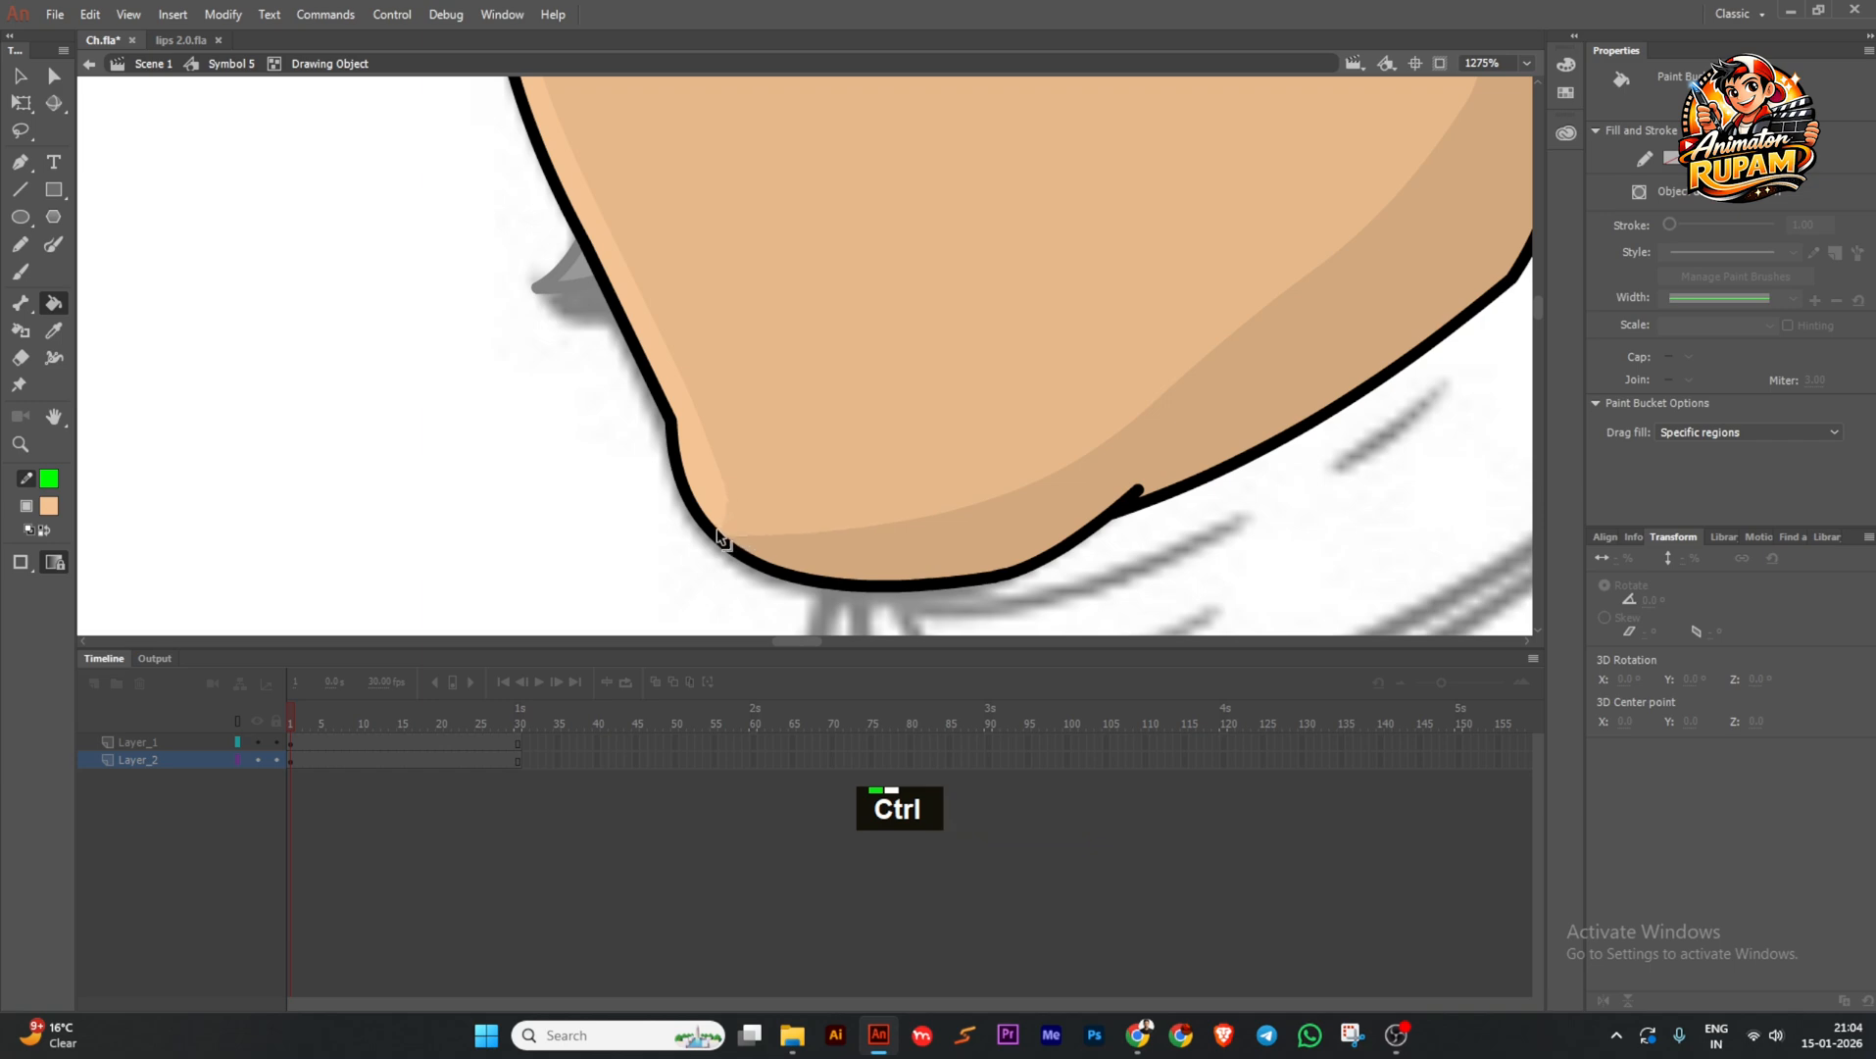
left_click_drag(722, 485, 740, 545, "ctrl")
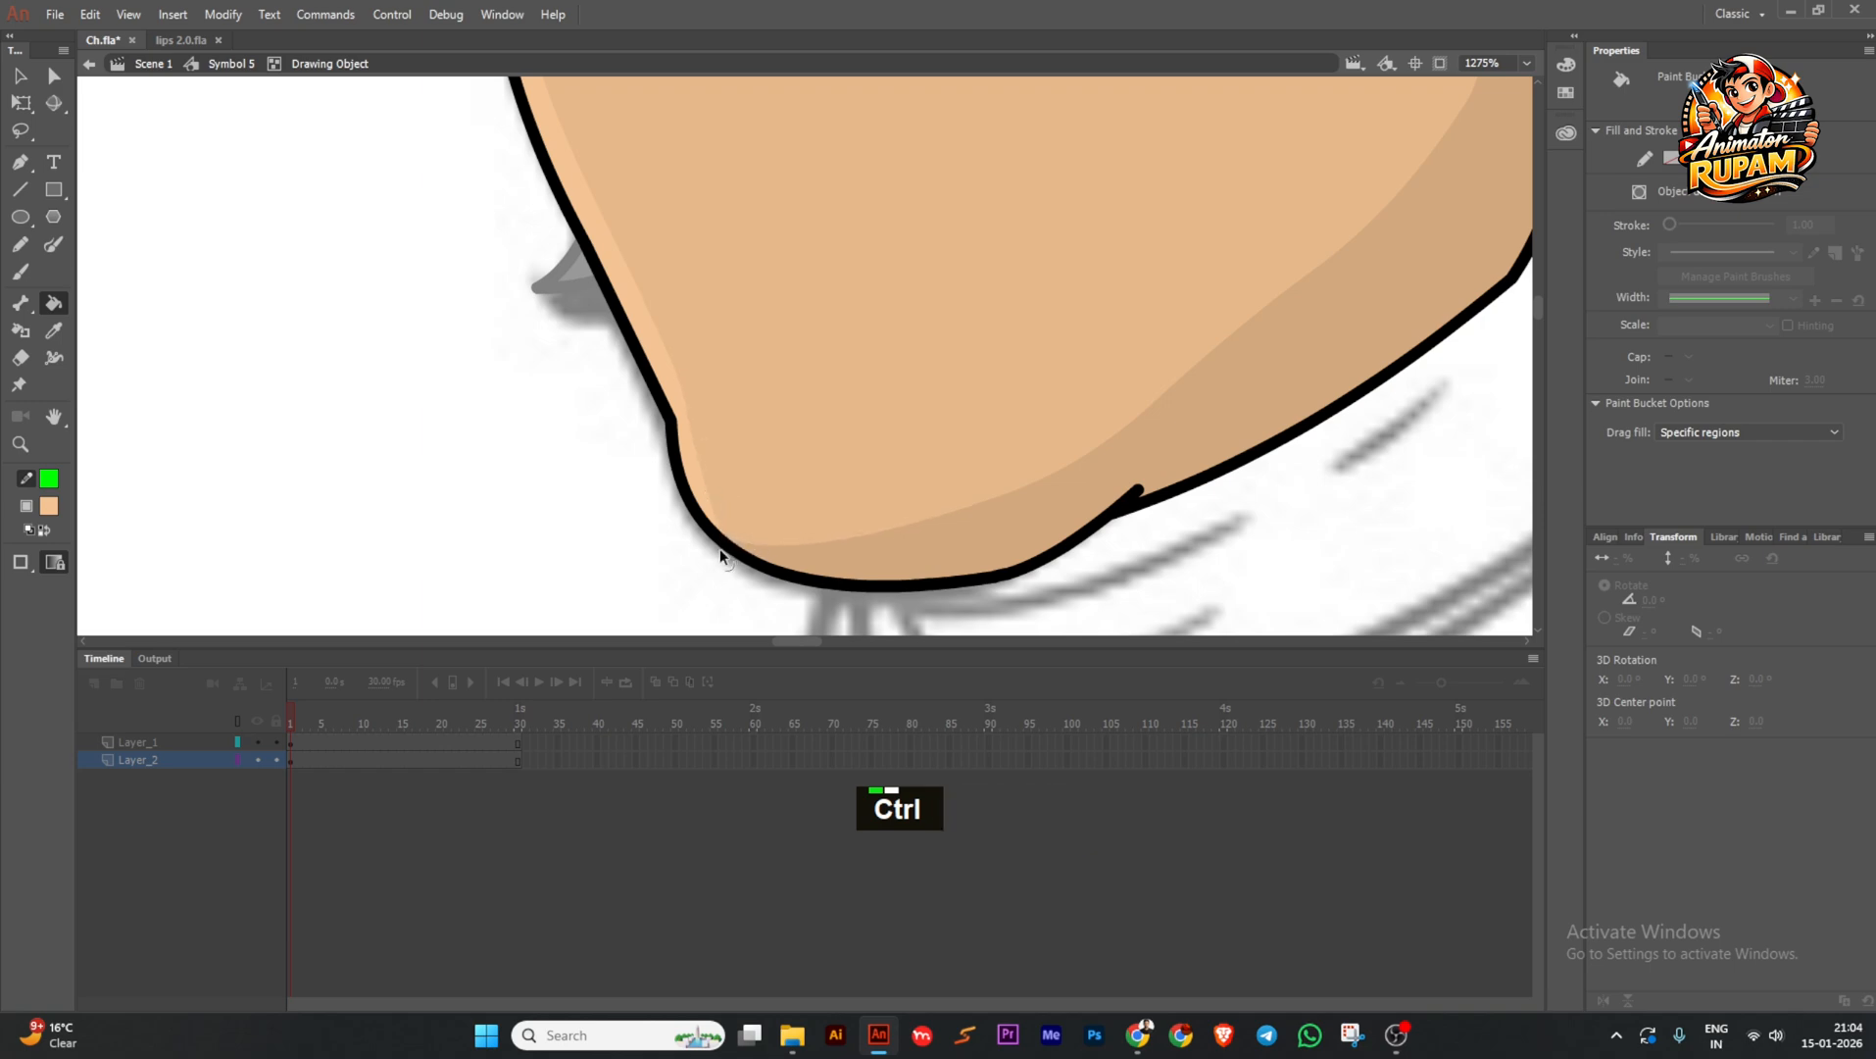
scroll(780, 481, "down", 5, "ctrl")
left_click(649, 381, "ctrl")
scroll(760, 510, "up", 2, "ctrl")
key("ctrl+s")
scroll(947, 479, "down", 1, "ctrl")
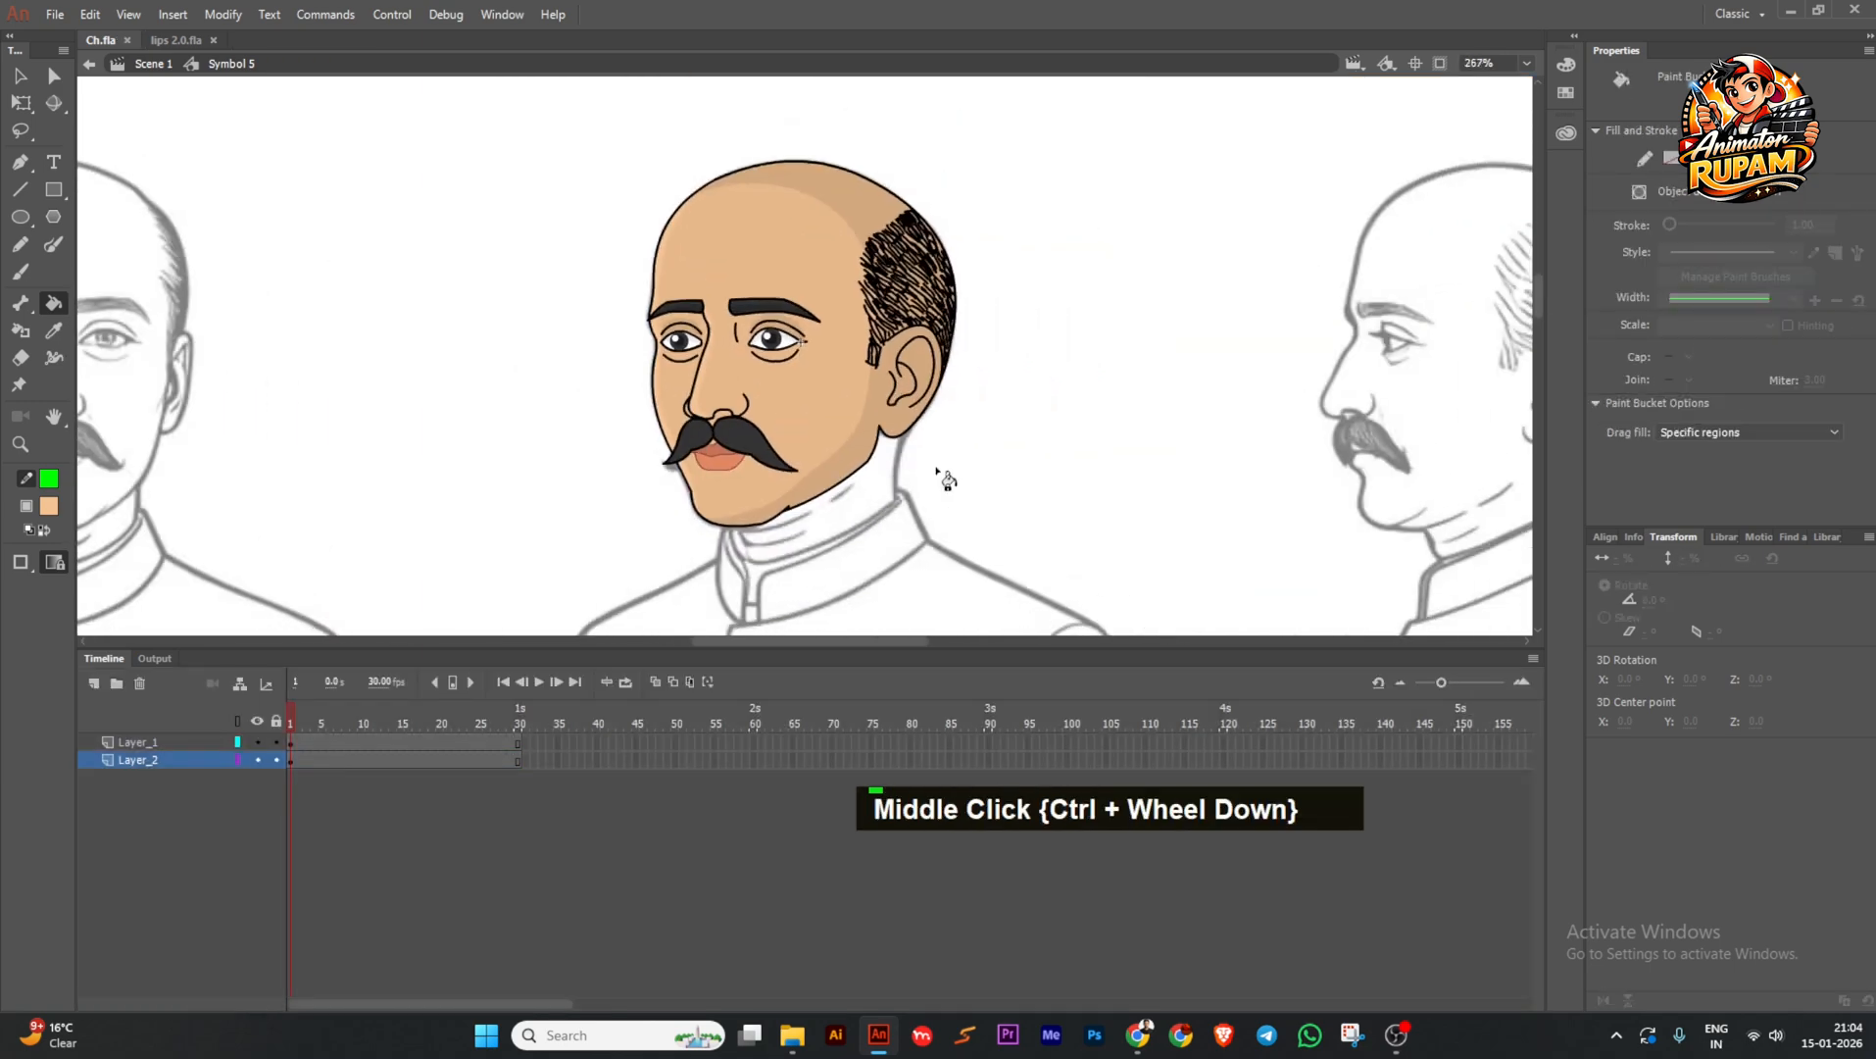
scroll(713, 422, "up", 2, "ctrl")
Sample the eyebrow's dark colour, open the moustache shape inside Symbol 4, and save.
middle_click(712, 422)
key("i")
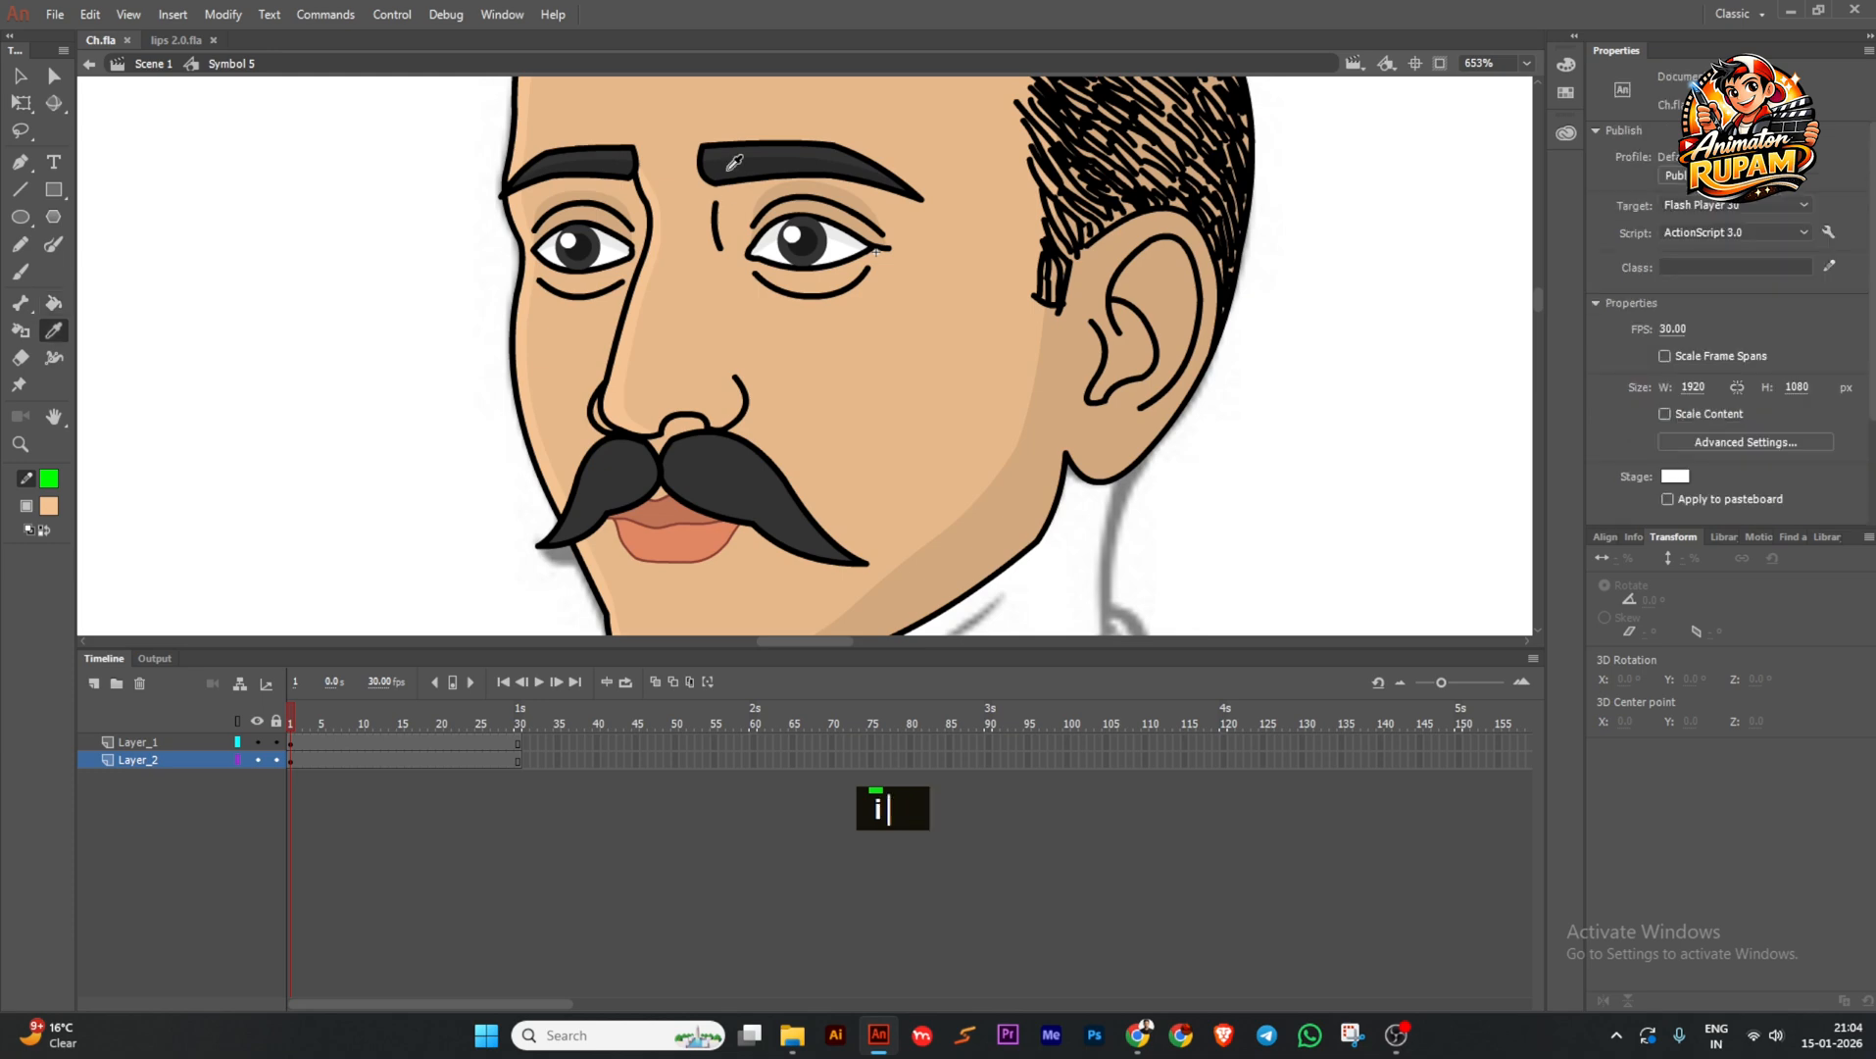
left_click(728, 170)
scroll(729, 170, "down", 2, "ctrl")
left_click(725, 355, "ctrl")
scroll(723, 363, "up", 2, "ctrl")
double_click(722, 370, "ctrl")
double_click(722, 369, "ctrl")
scroll(753, 411, "up", 2, "ctrl")
key("ctrl+s")
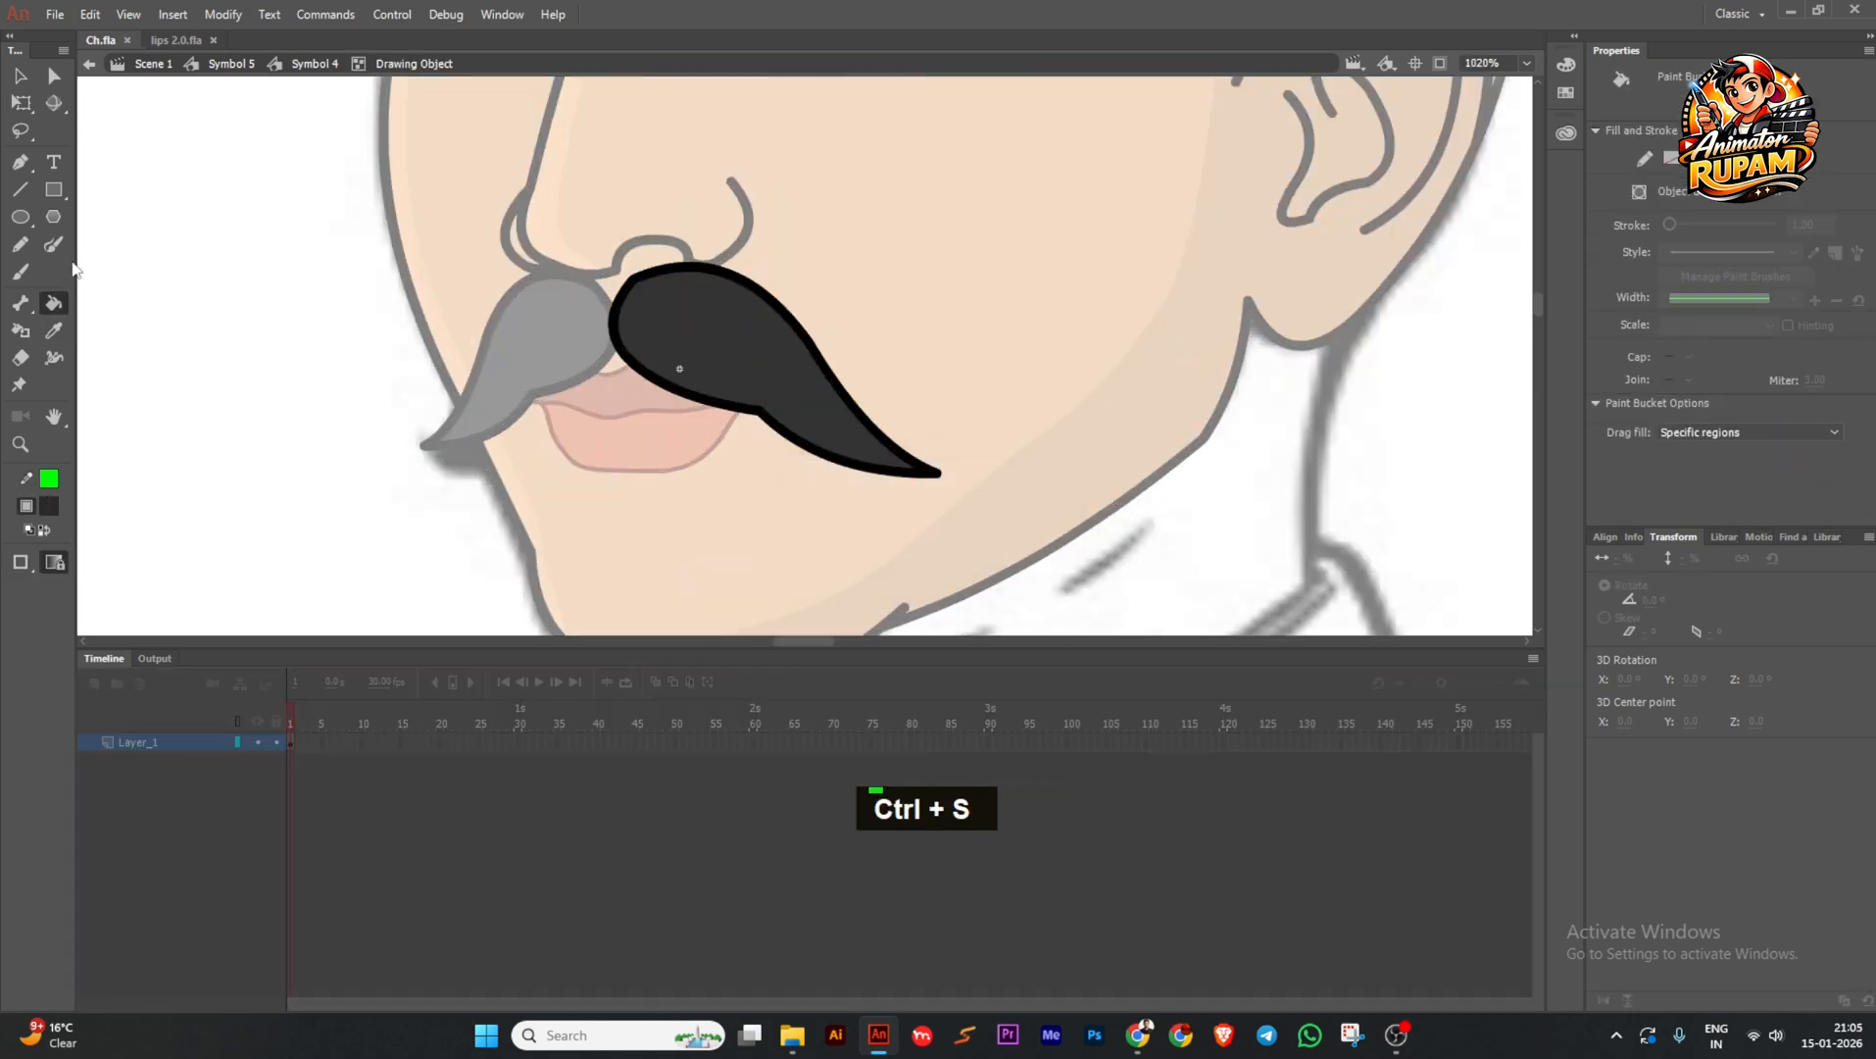
Brush a green guide line across the top of the right moustache half.
key("b")
double_click(49, 479)
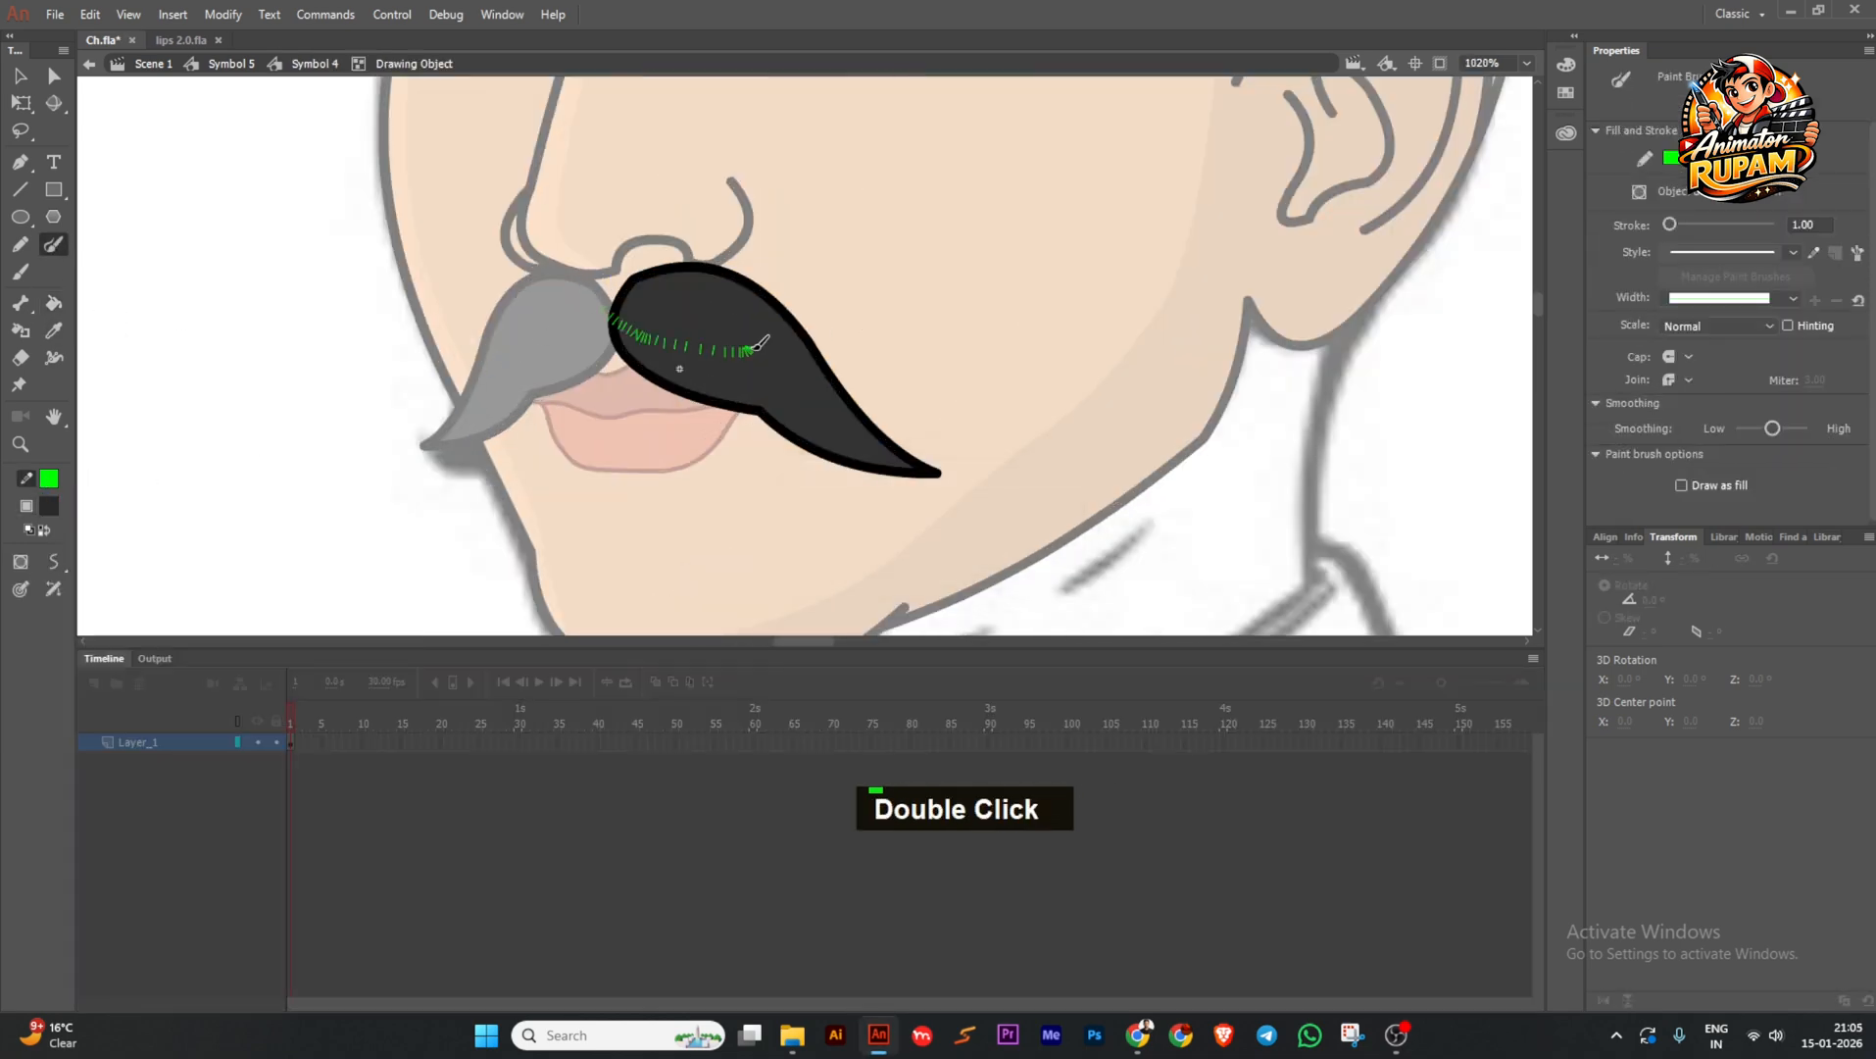
left_click_drag(779, 394, 1137, 535)
key("ctrl+z")
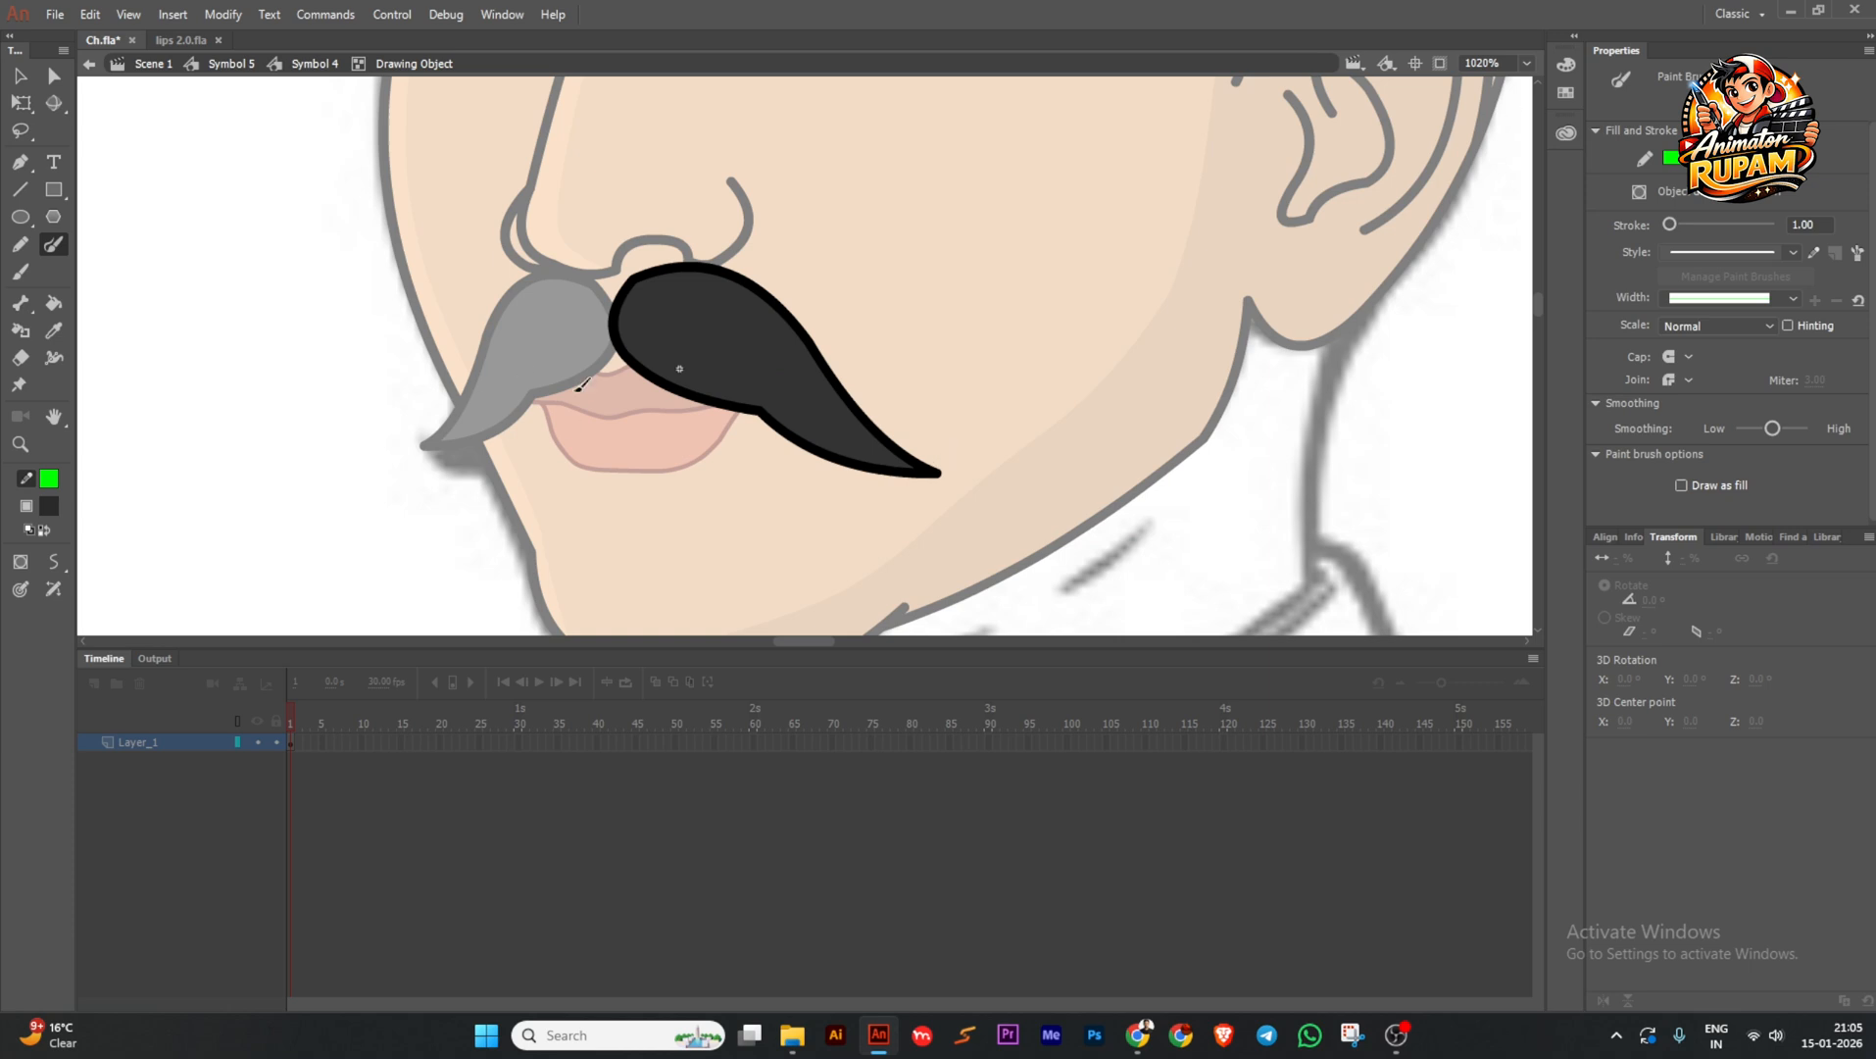
left_click_drag(796, 394, 726, 334)
key("ctrl+z")
left_click_drag(632, 271, 675, 316)
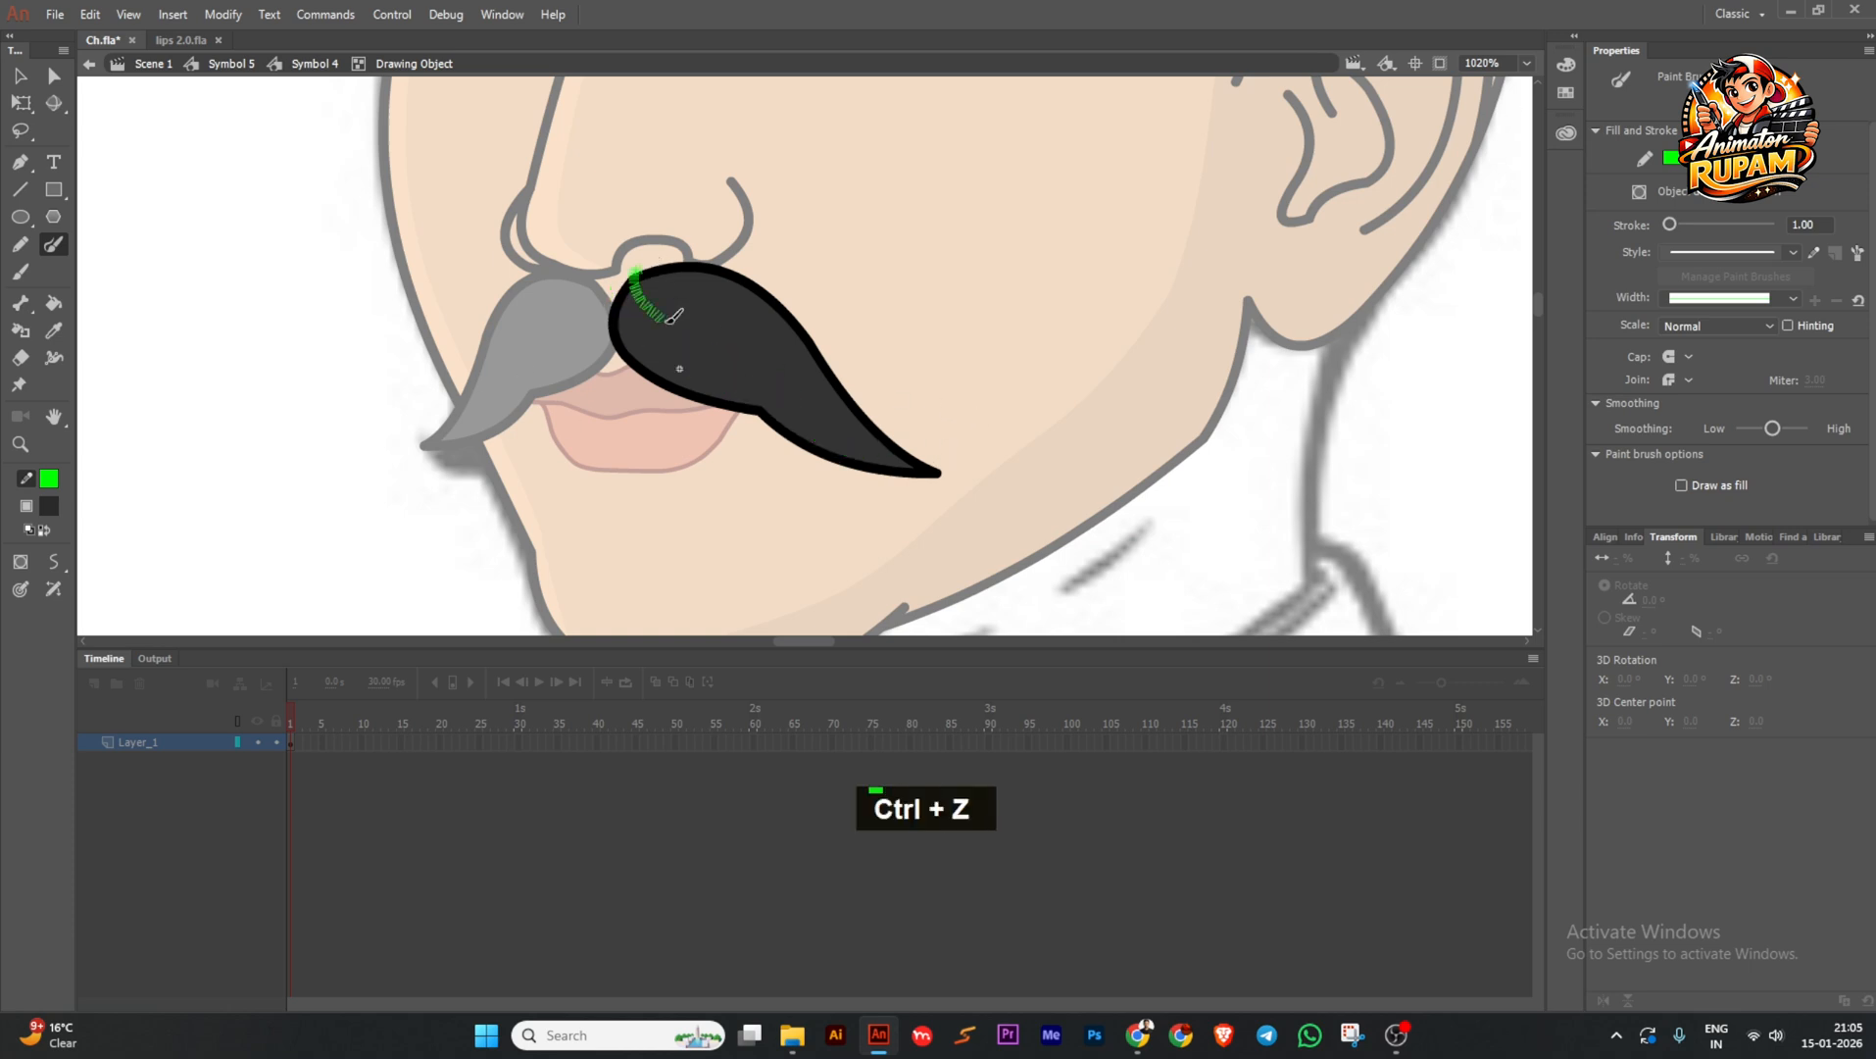
Redraw the green zigzag guide toward the moustache tip and bend its lower segment downward.
left_click_drag(821, 382, 926, 434)
key("ctrl+z")
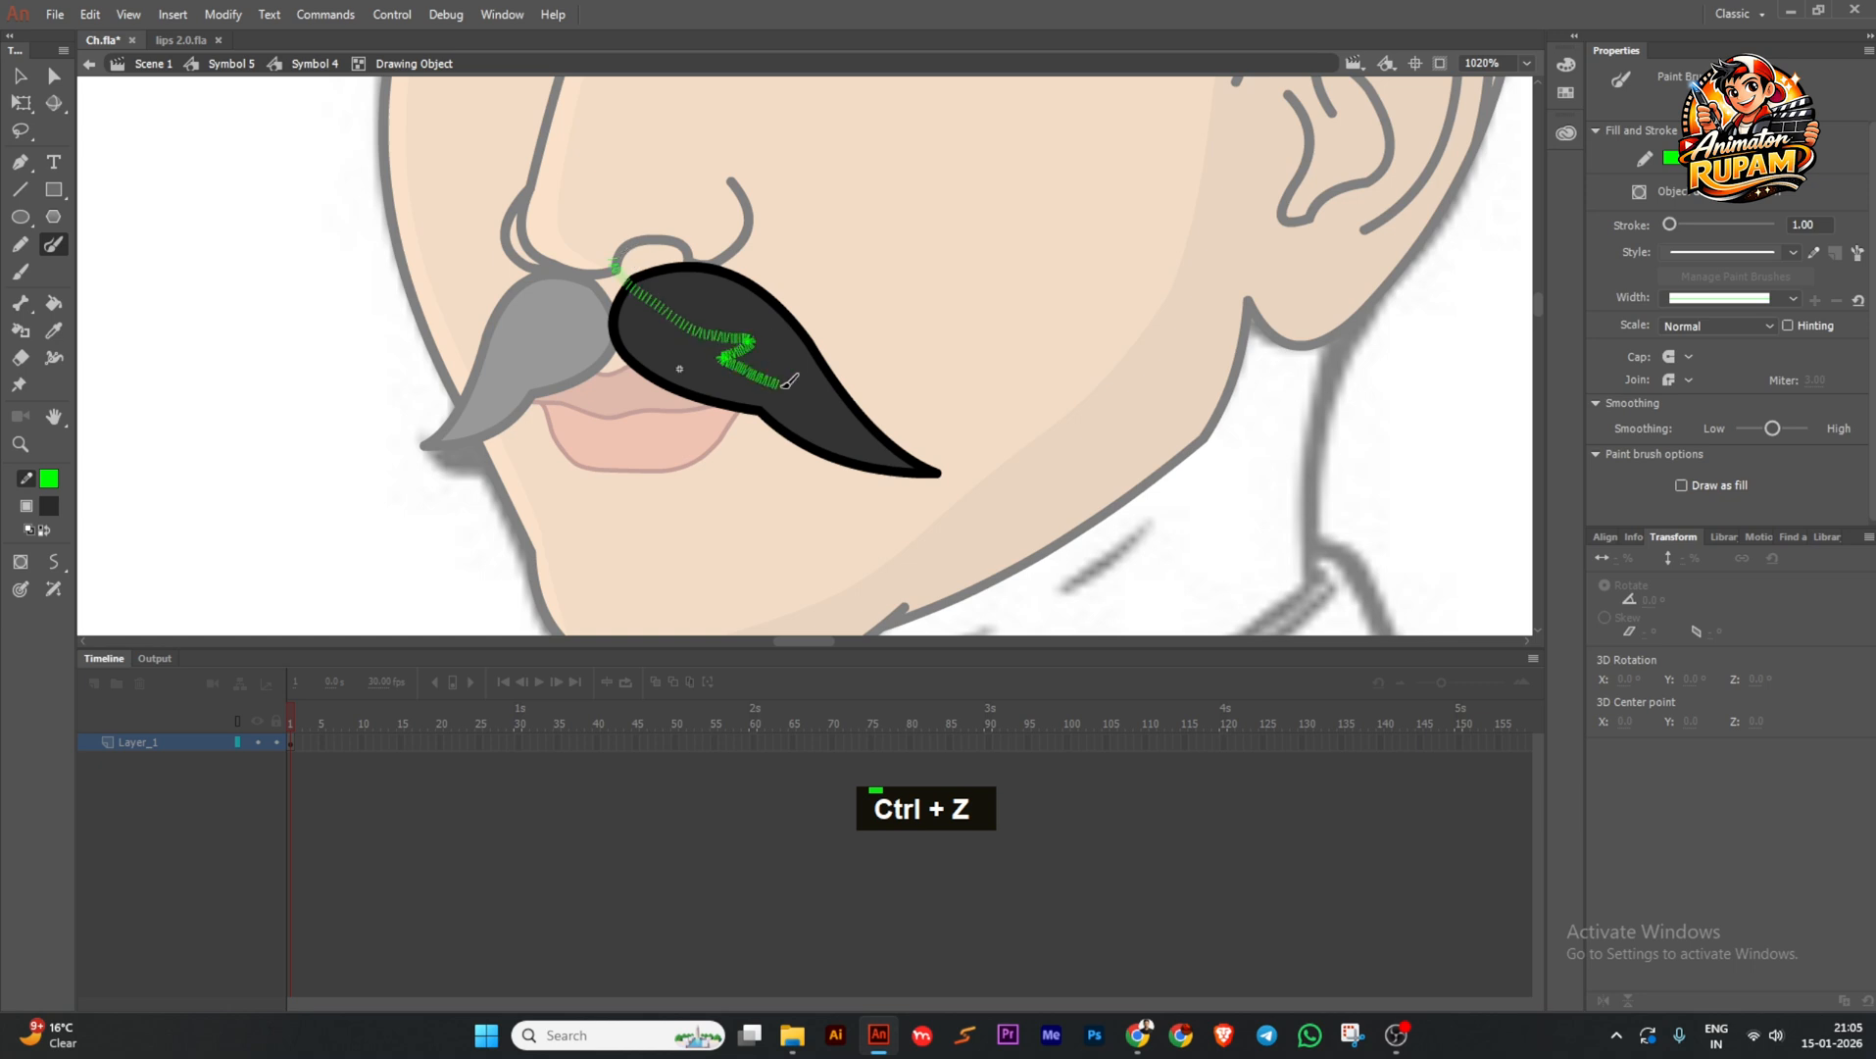
left_click_drag(789, 380, 946, 475)
key("ctrl+z")
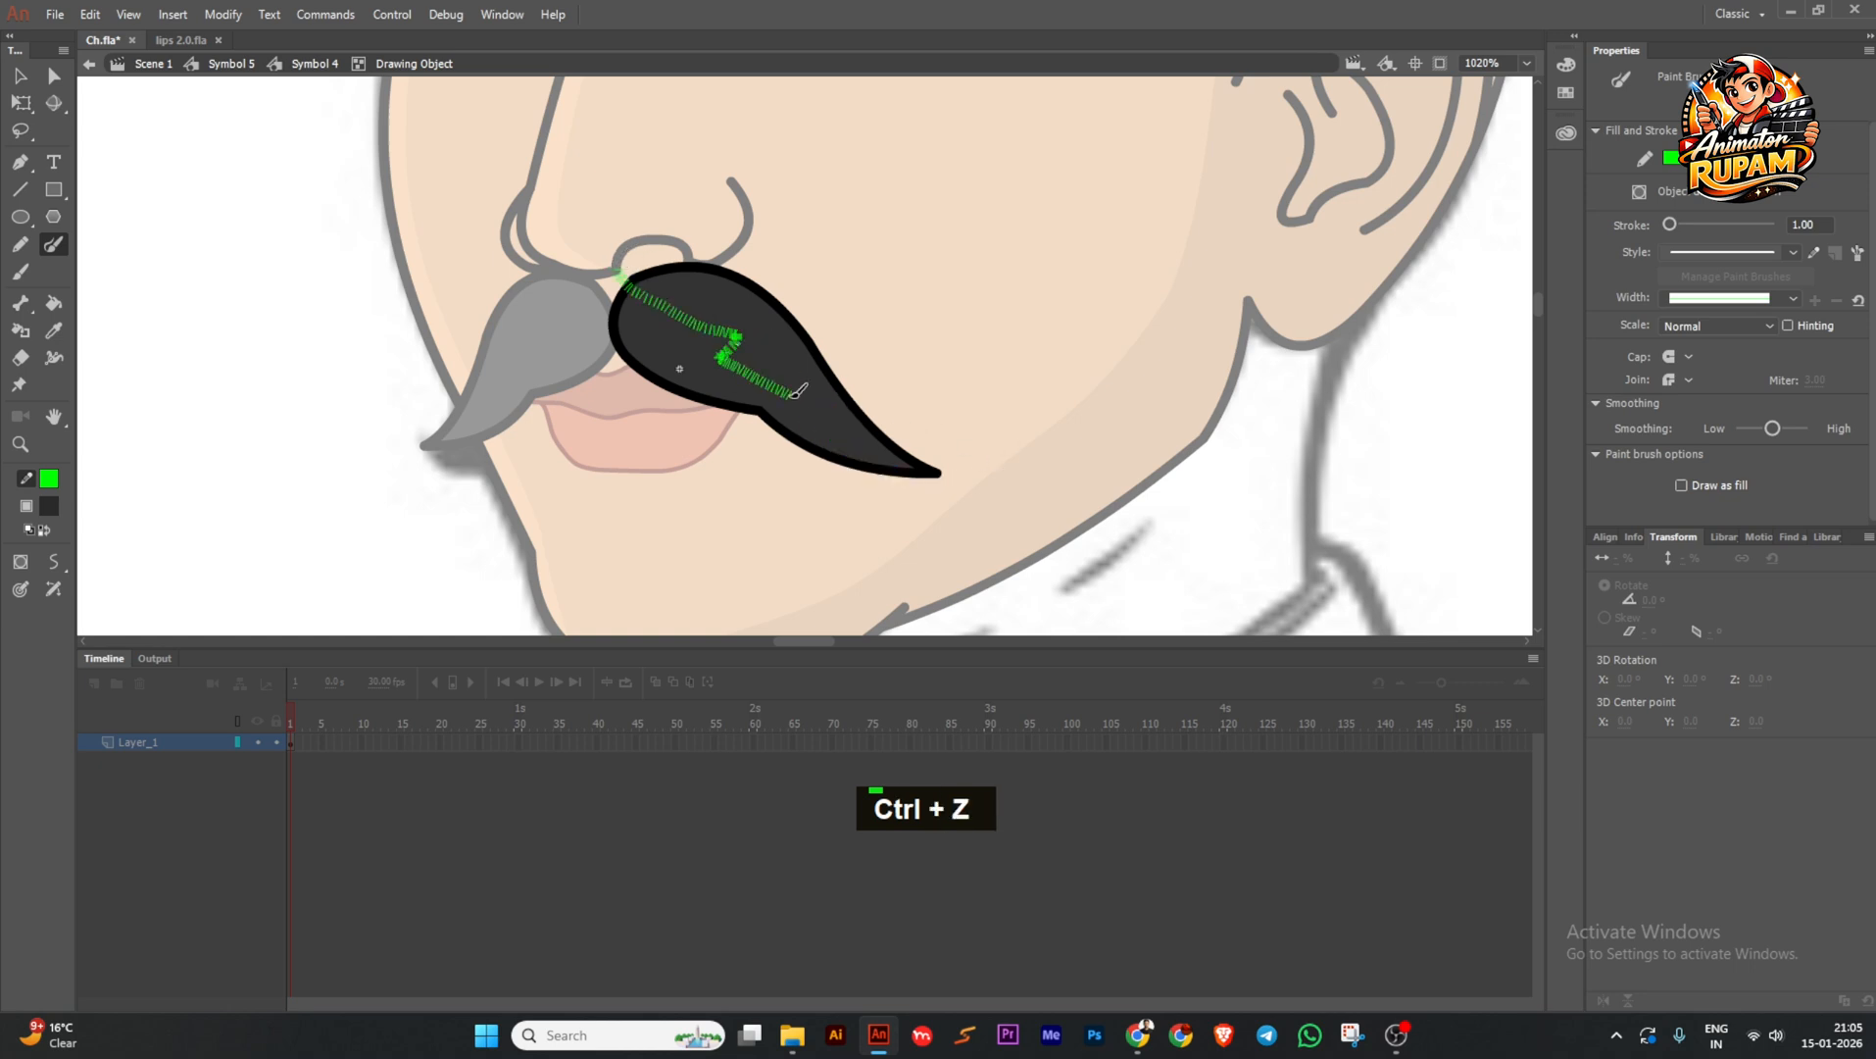
mouse_move(797, 392)
left_mouse_down()
mouse_move(829, 429)
mouse_move(745, 342)
mouse_move(743, 364)
mouse_move(939, 473)
left_mouse_up()
key("ctrl+z")
left_click(849, 419, "ctrl")
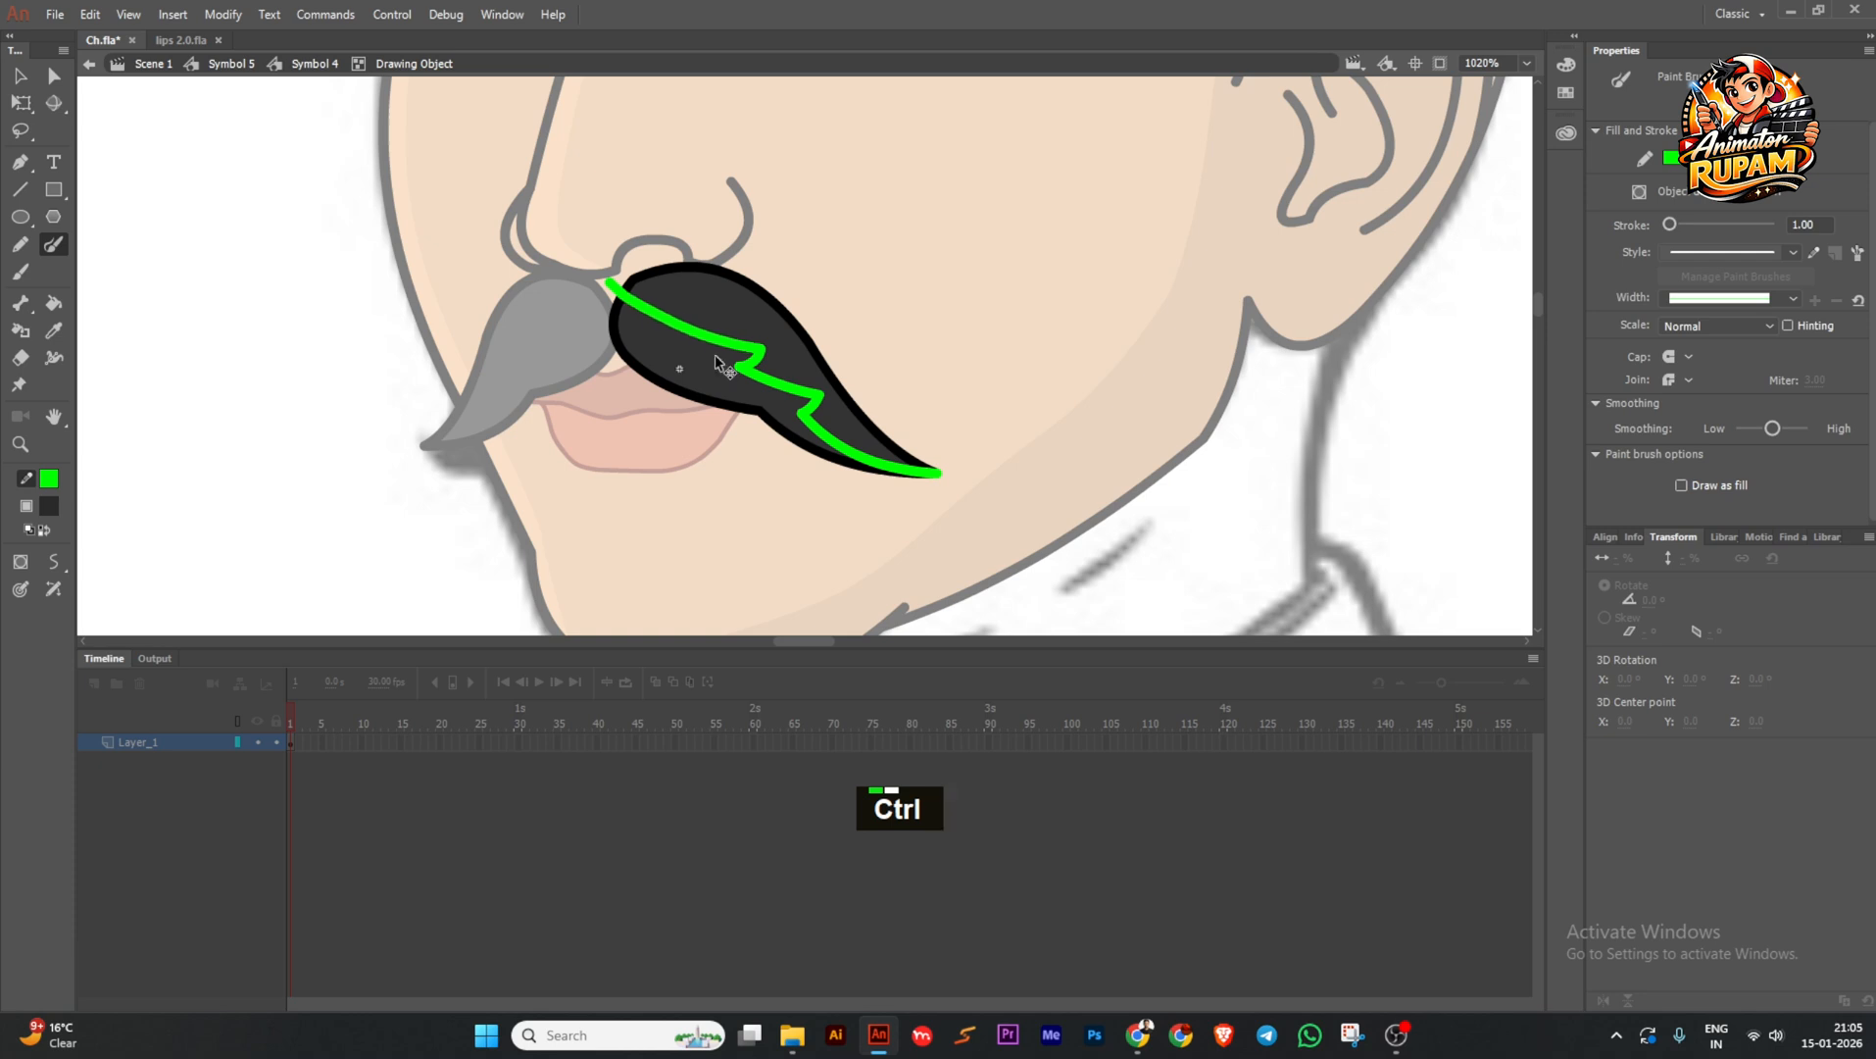
mouse_move(737, 366)
left_mouse_down()
mouse_move(721, 371)
mouse_move(827, 440)
mouse_move(794, 414)
left_mouse_up()
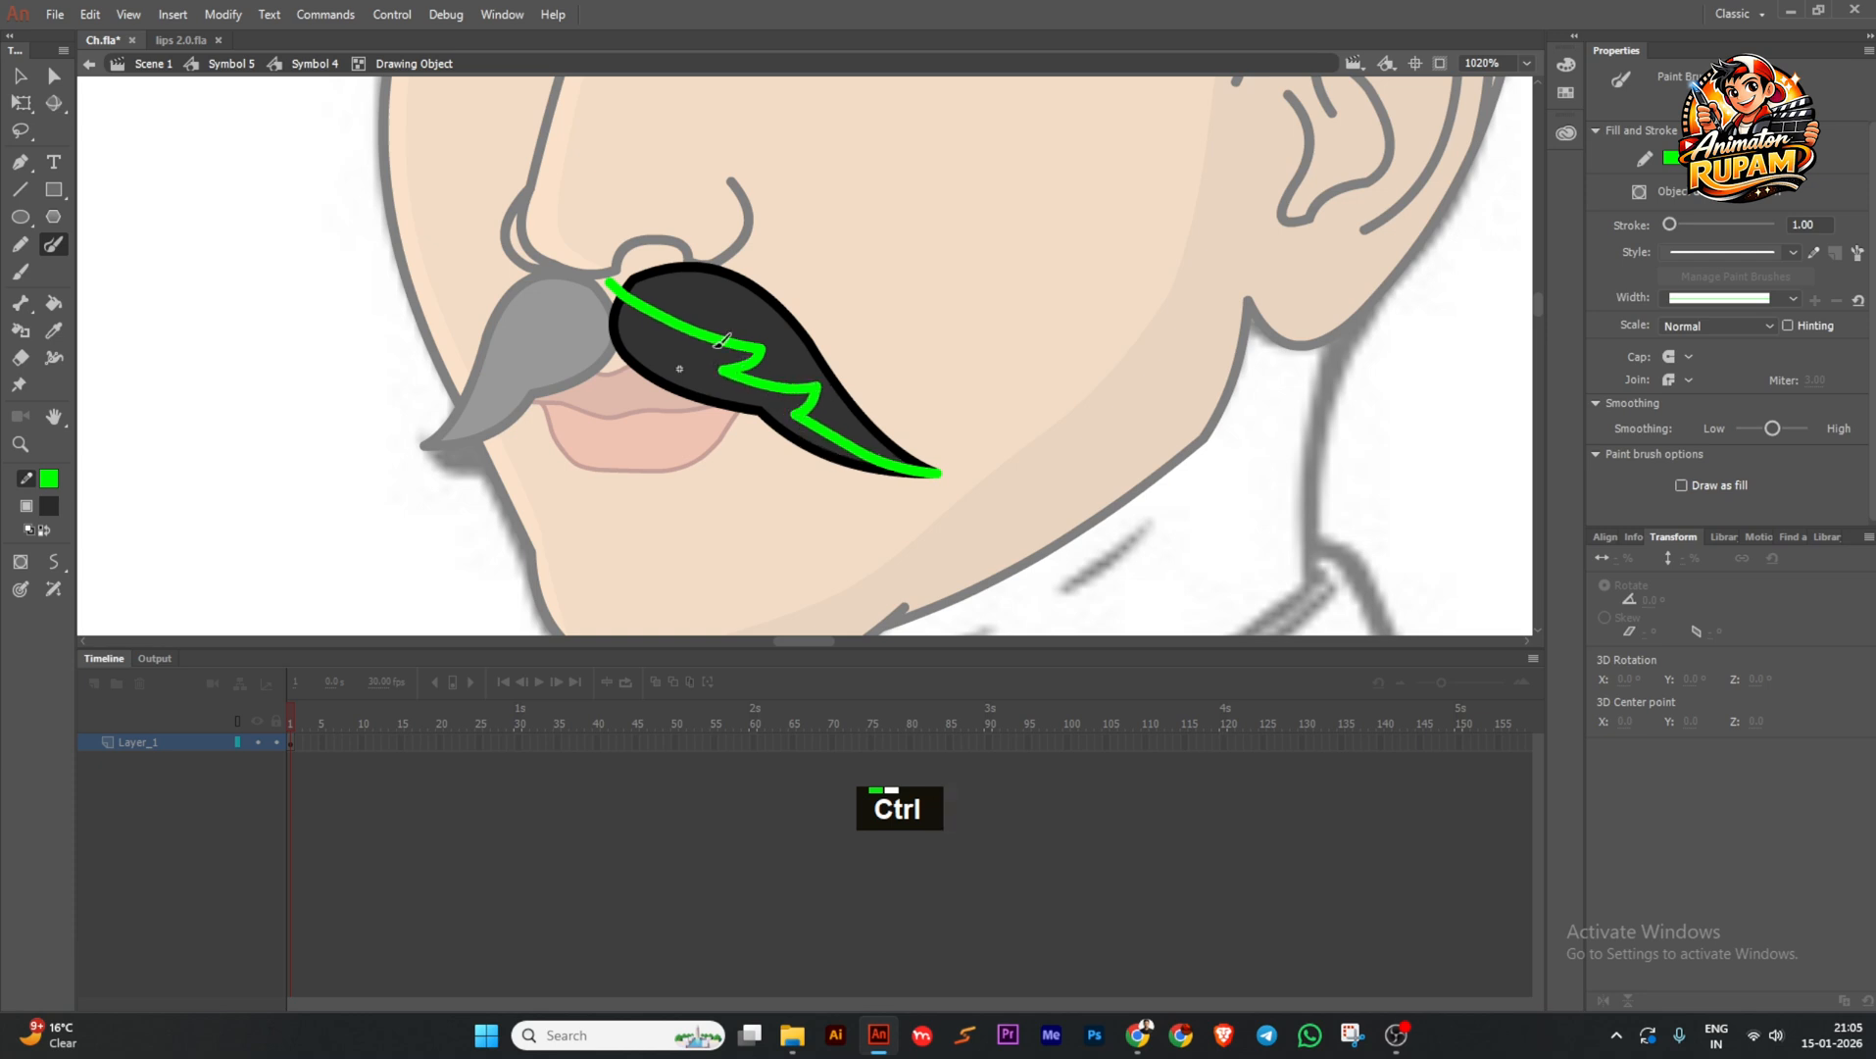
With object drawing off, shade the right moustache half and delete its green guide.
key("j")
key("k")
left_click(726, 344, "ctrl")
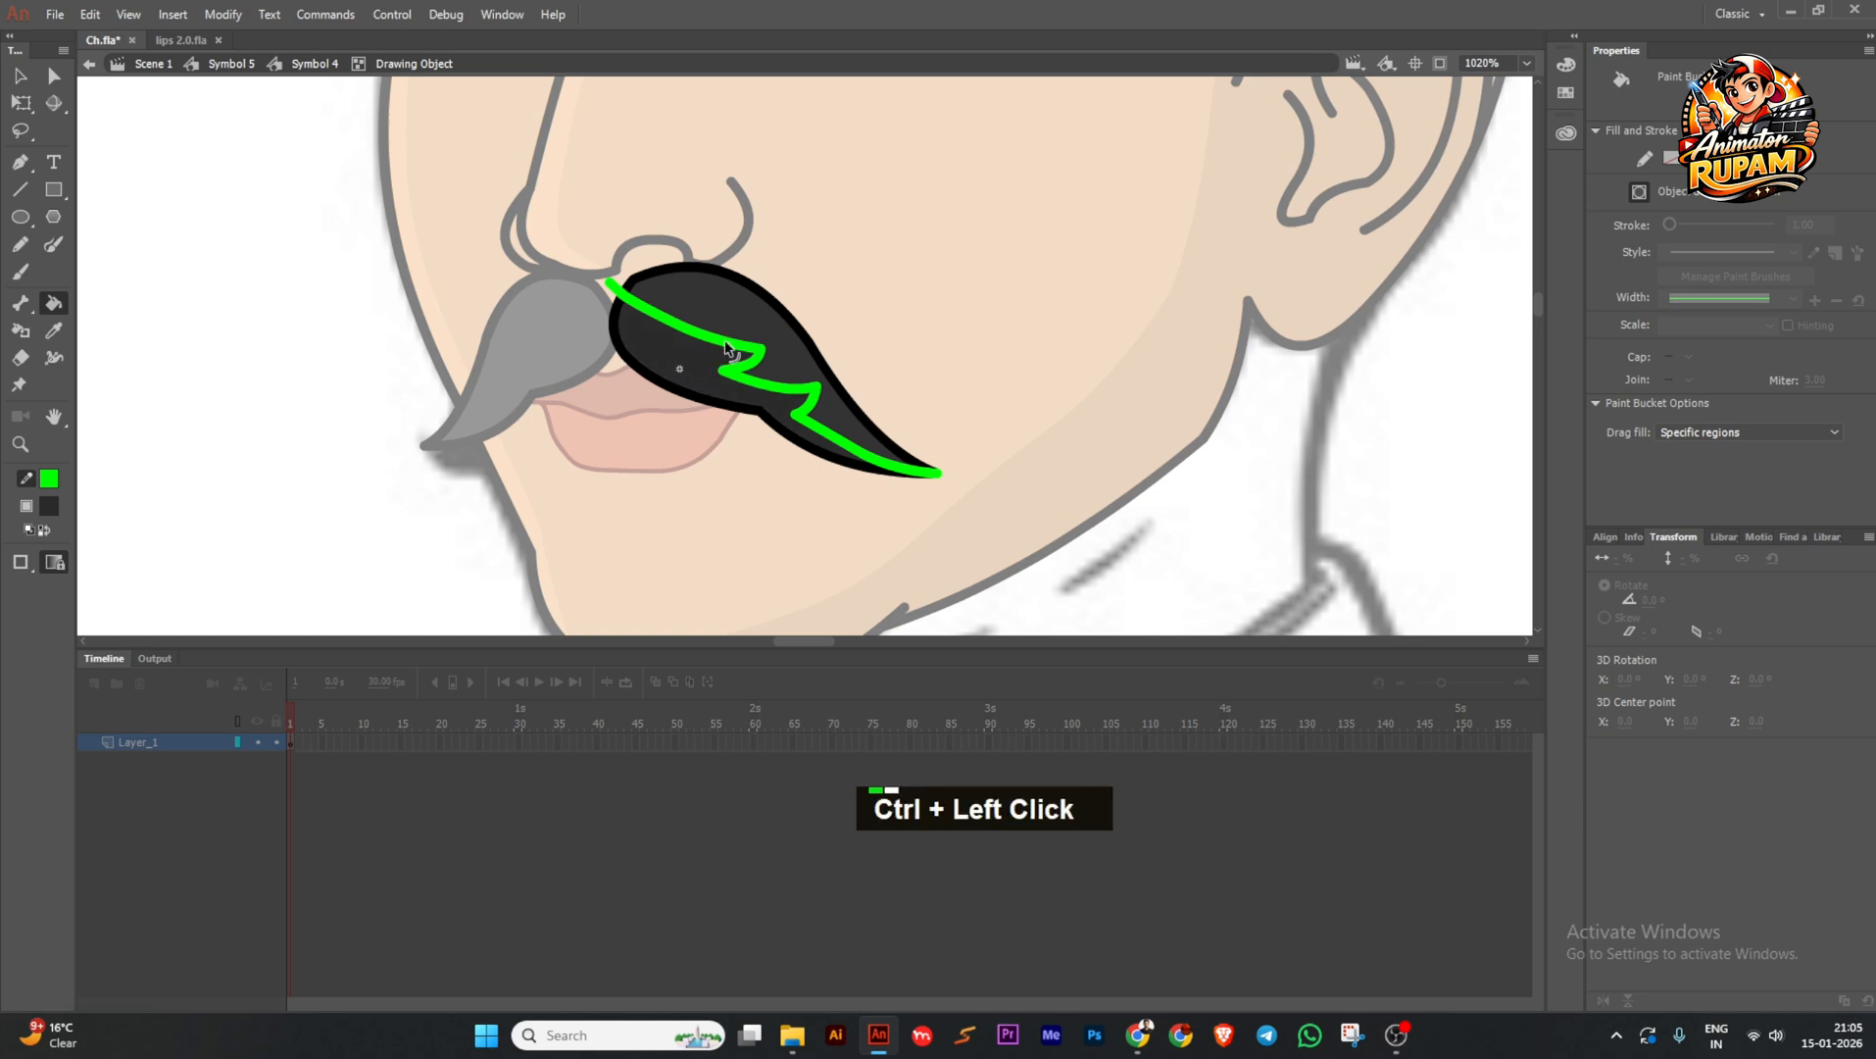
key("Delete")
double_click(865, 340, "ctrl")
Open the left moustache half and brush a green zigzag guide down it.
left_click_drag(677, 390, 766, 432)
double_click(670, 400, "ctrl")
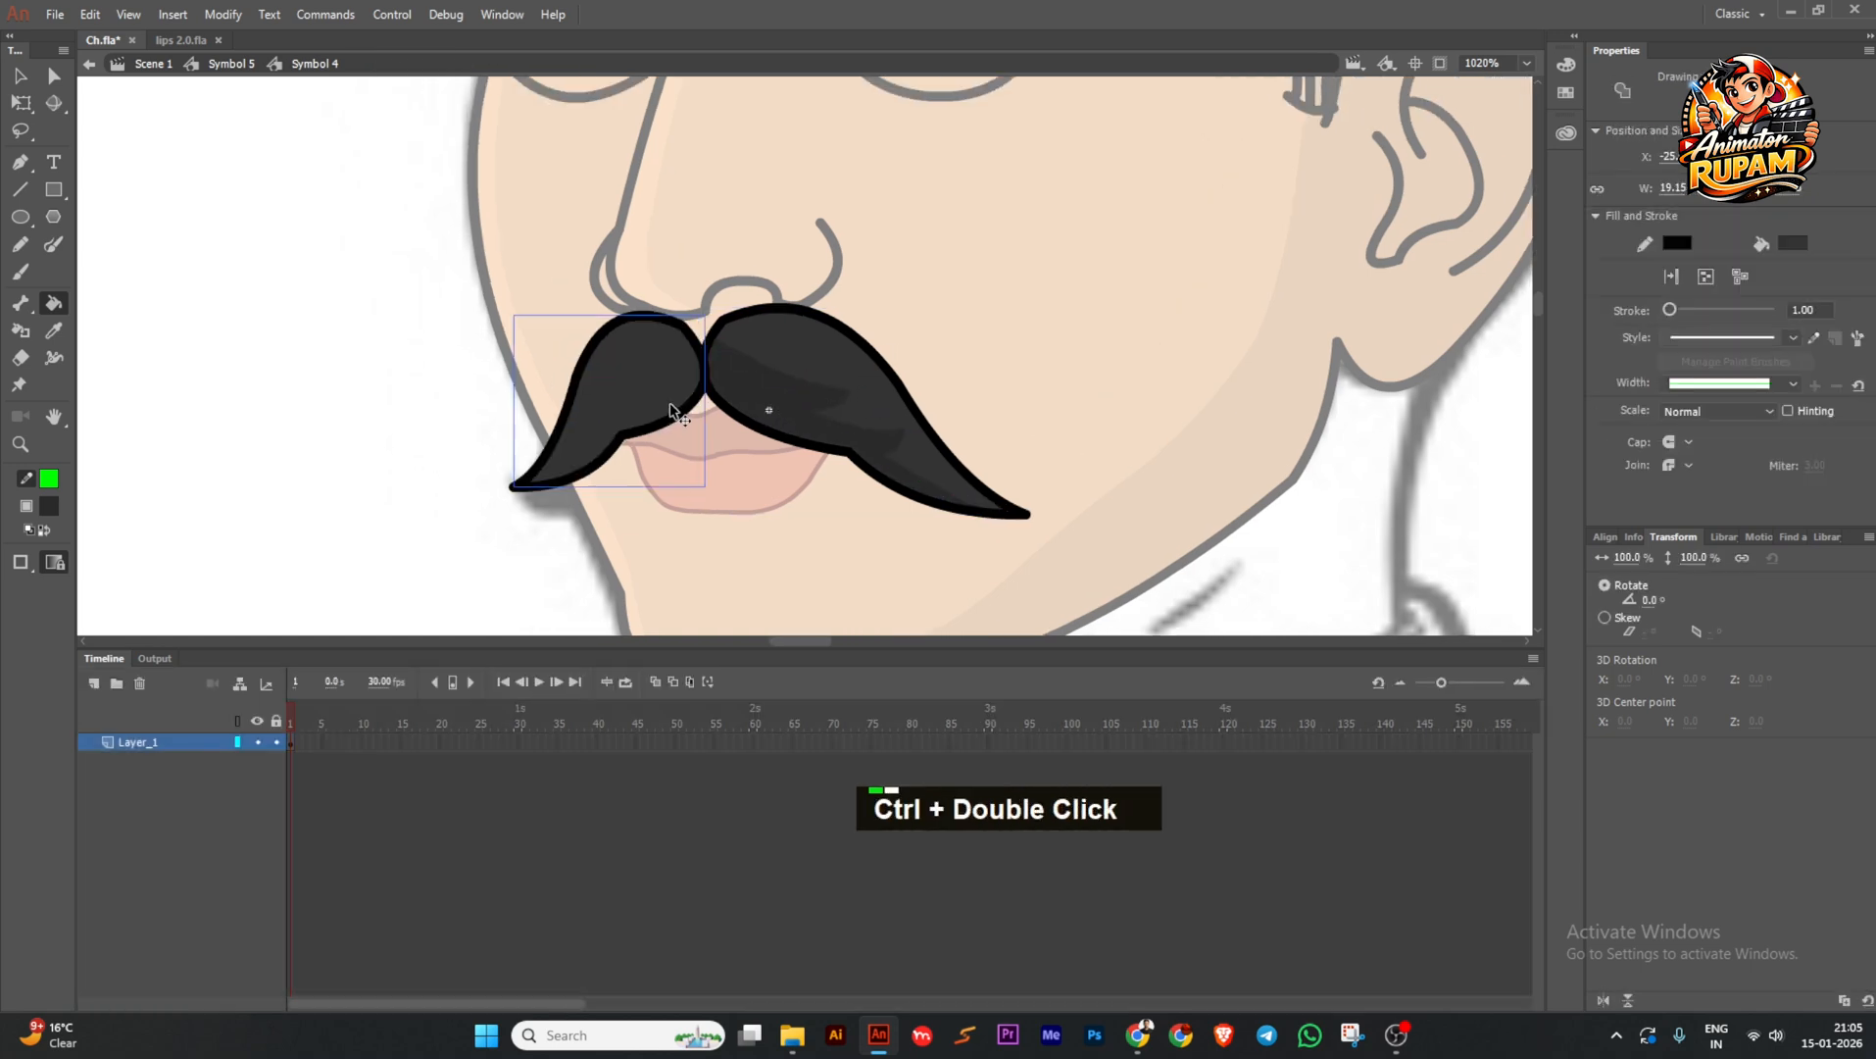
key("b")
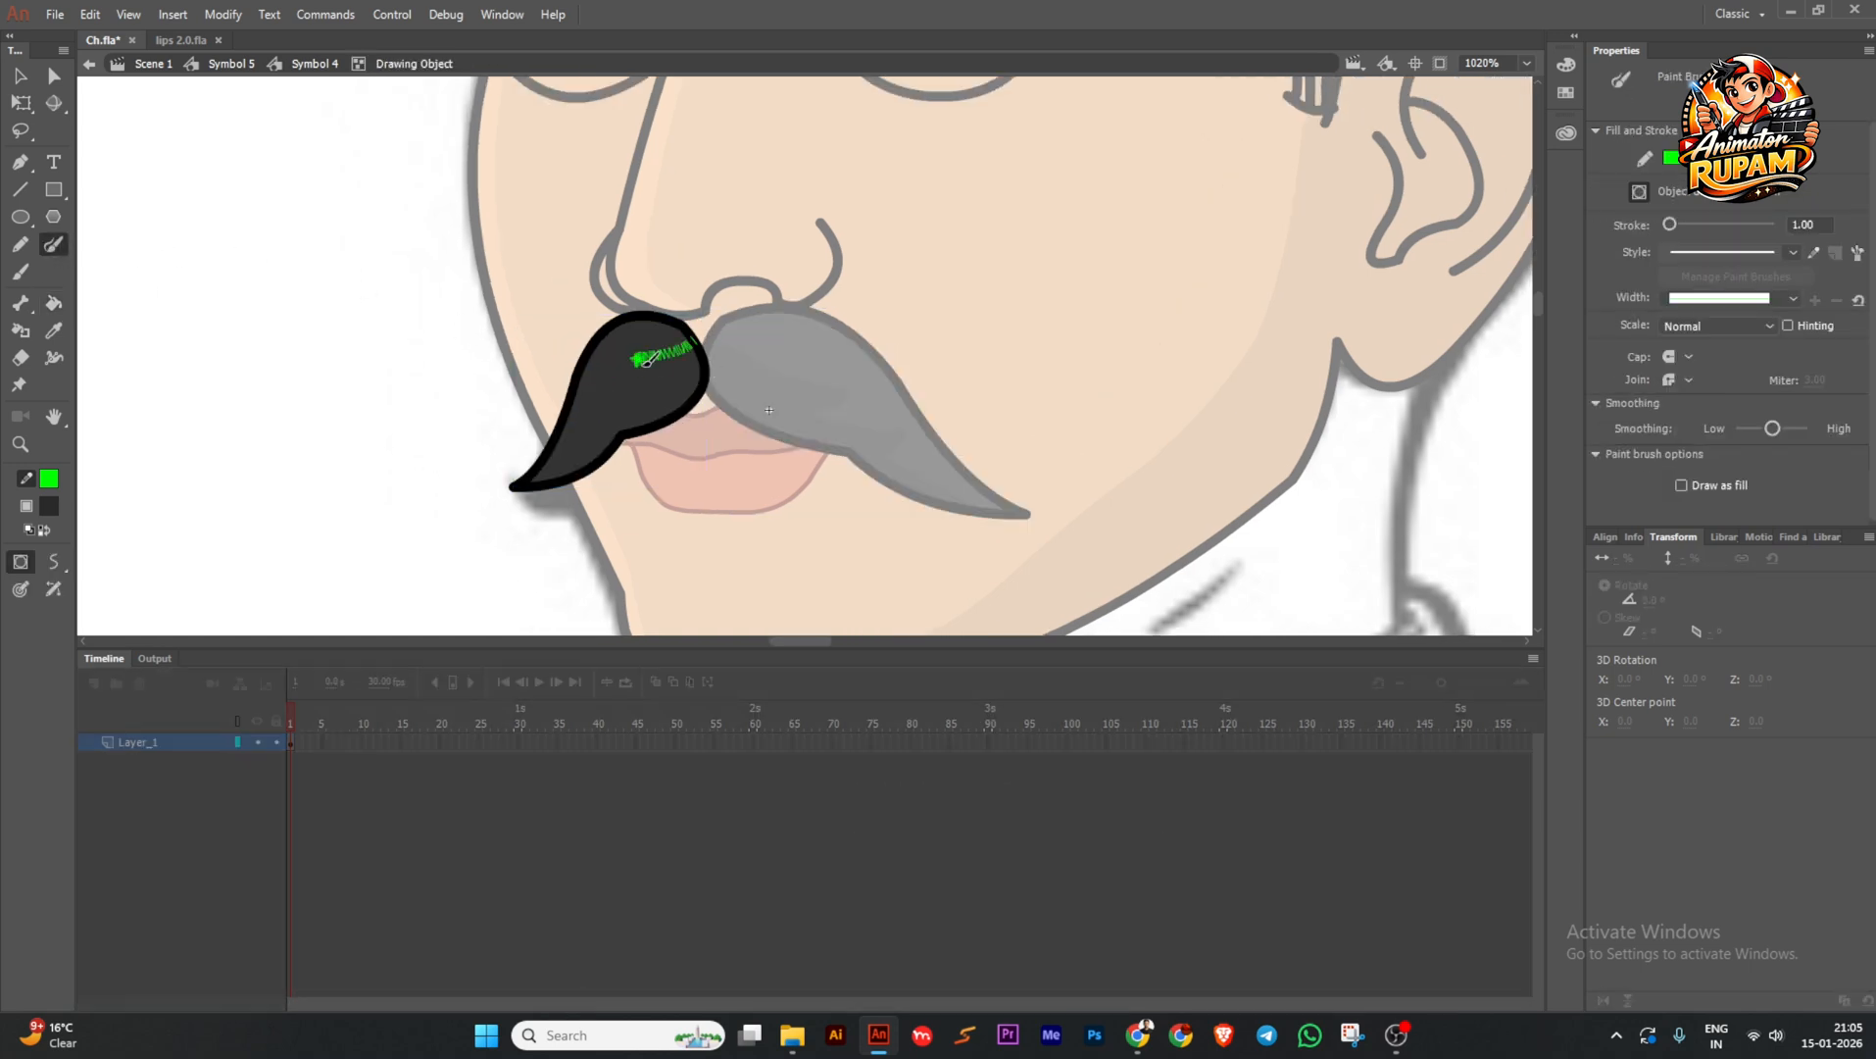
left_click_drag(632, 406, 537, 480)
left_click(537, 480, "ctrl")
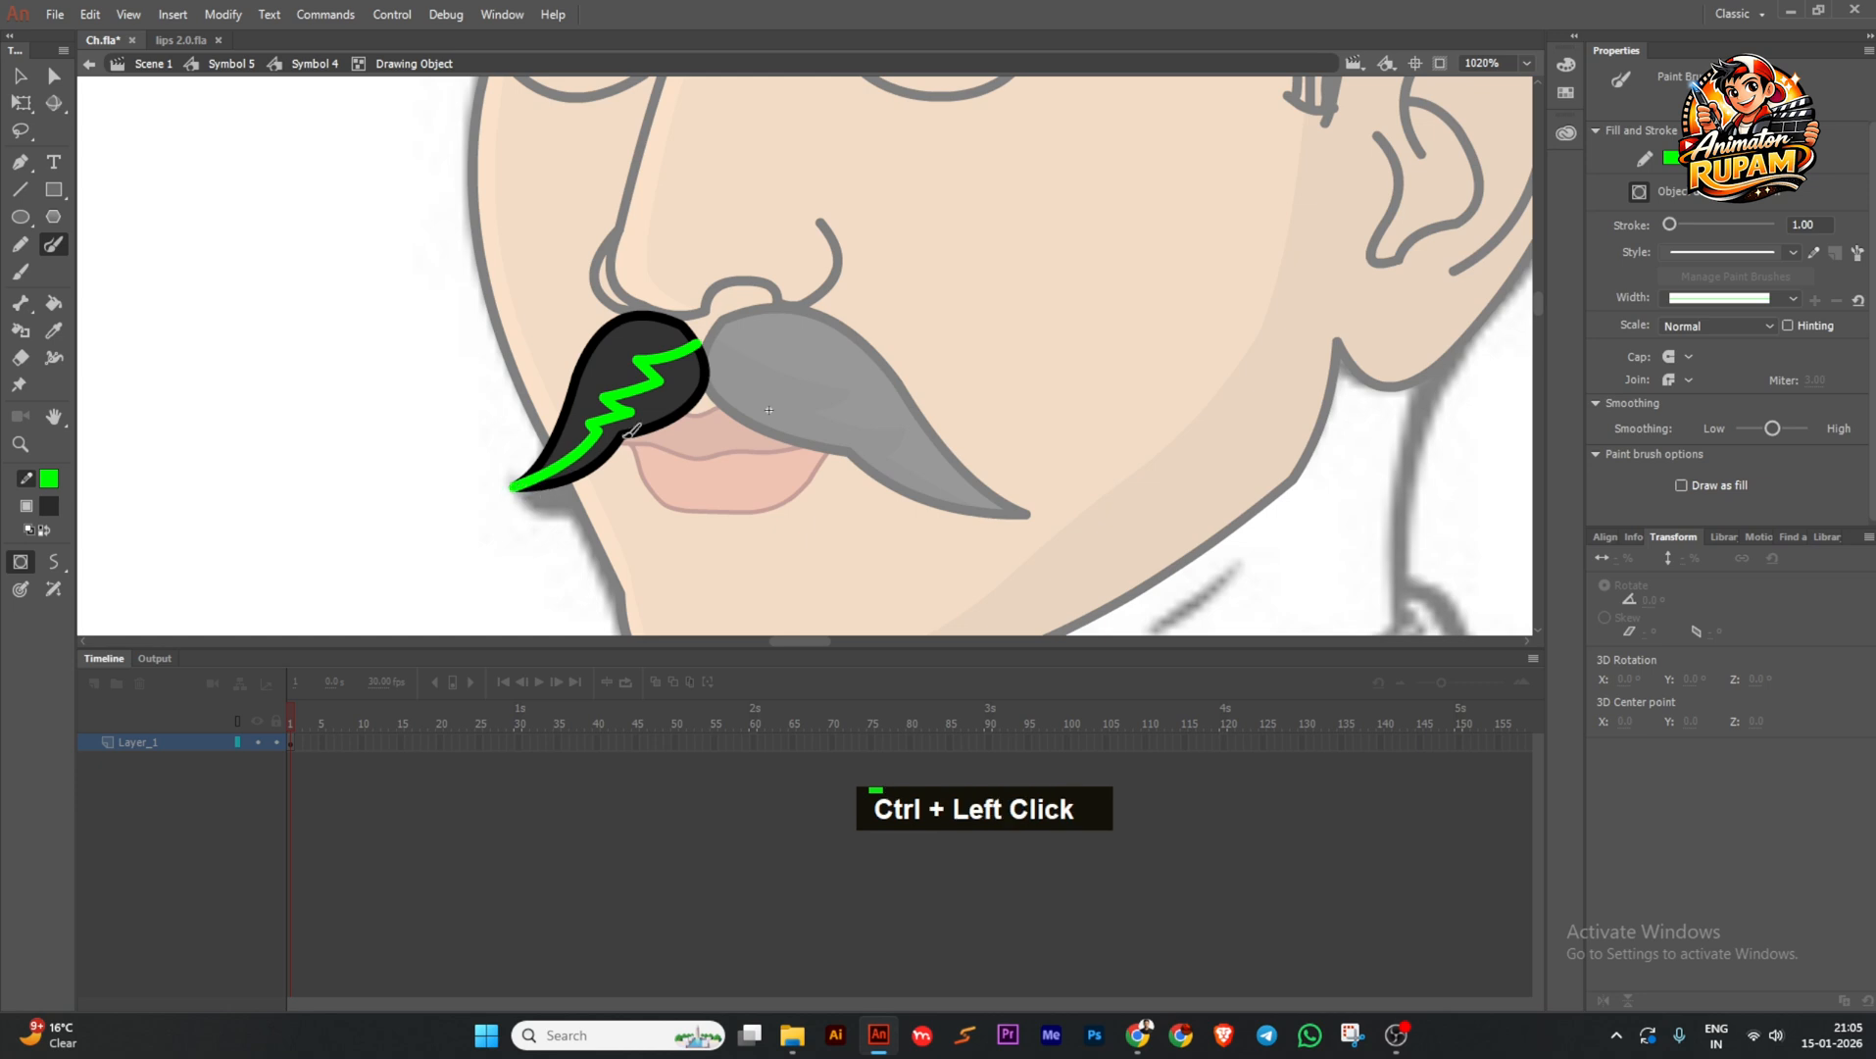
Break apart the left moustache shape, delete its green guide, save, and return to the full face.
key("k")
left_click(656, 387, "ctrl")
key("ctrl+b")
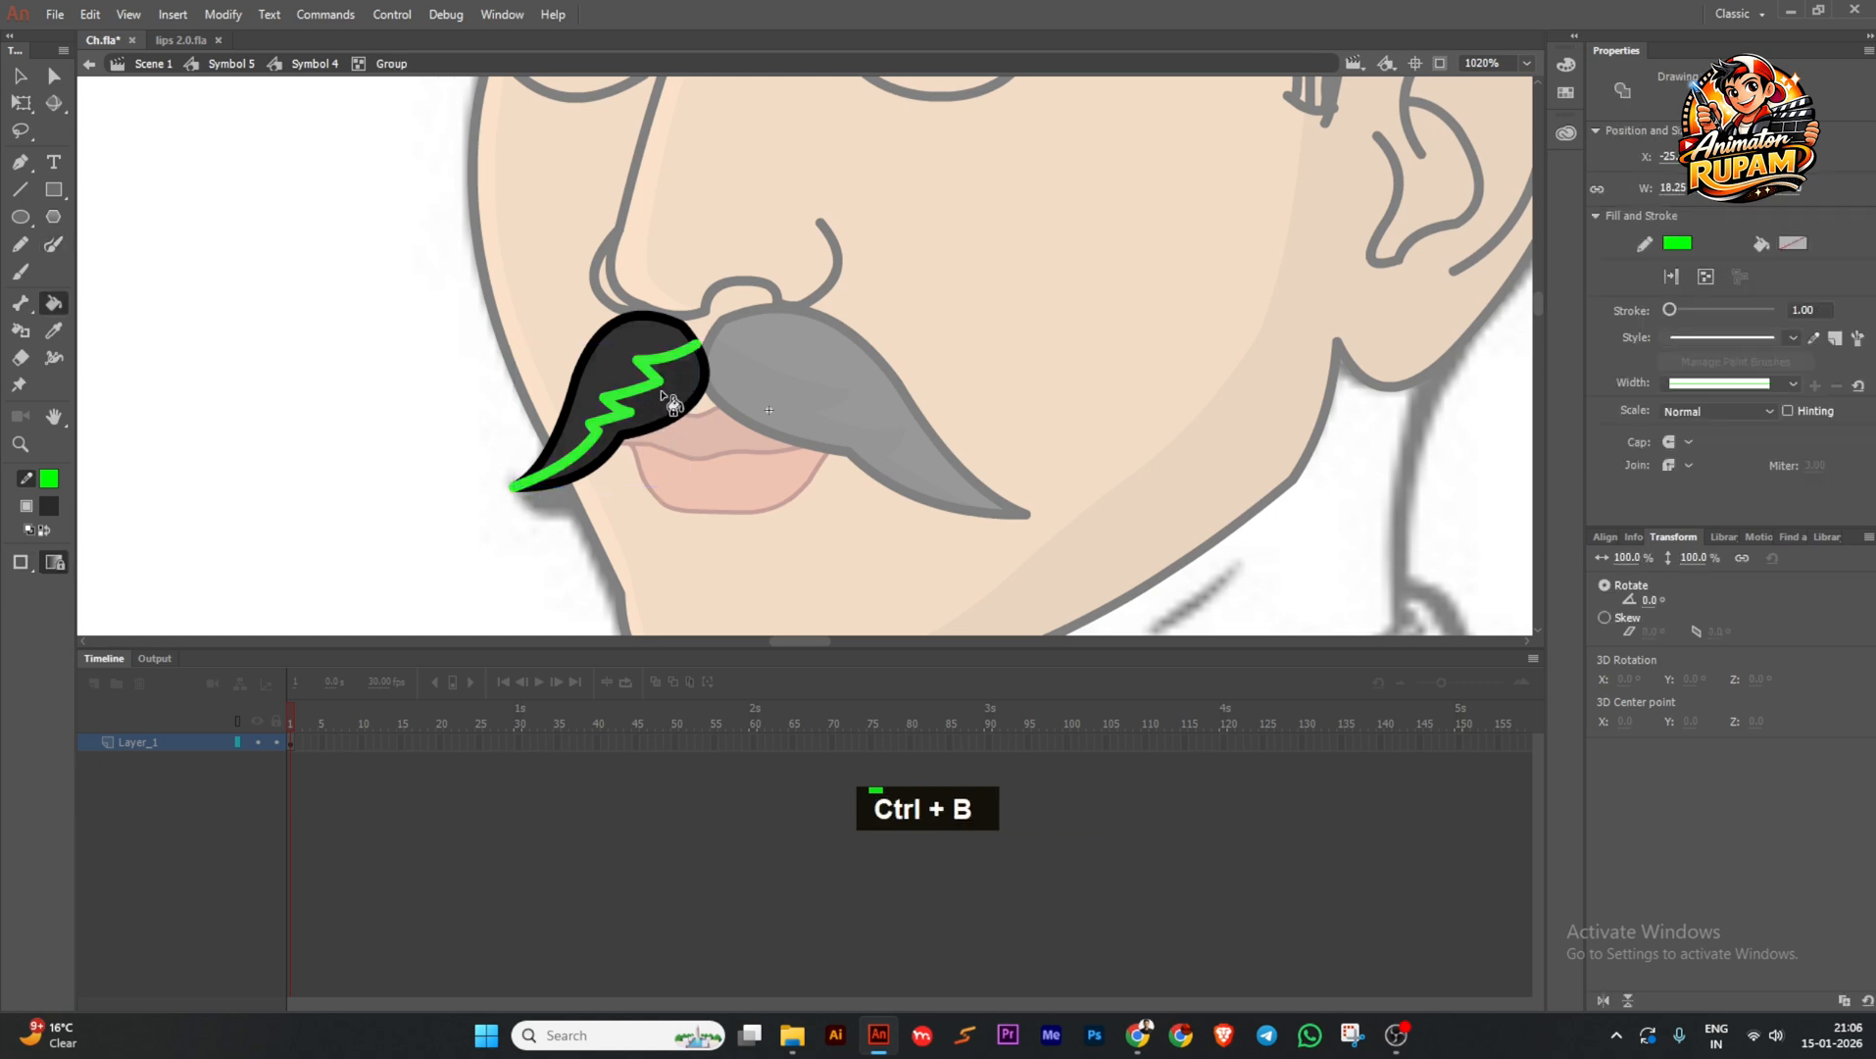
key("Delete")
double_click(419, 446, "ctrl")
key("ctrl+s")
key("ctrl+minus")
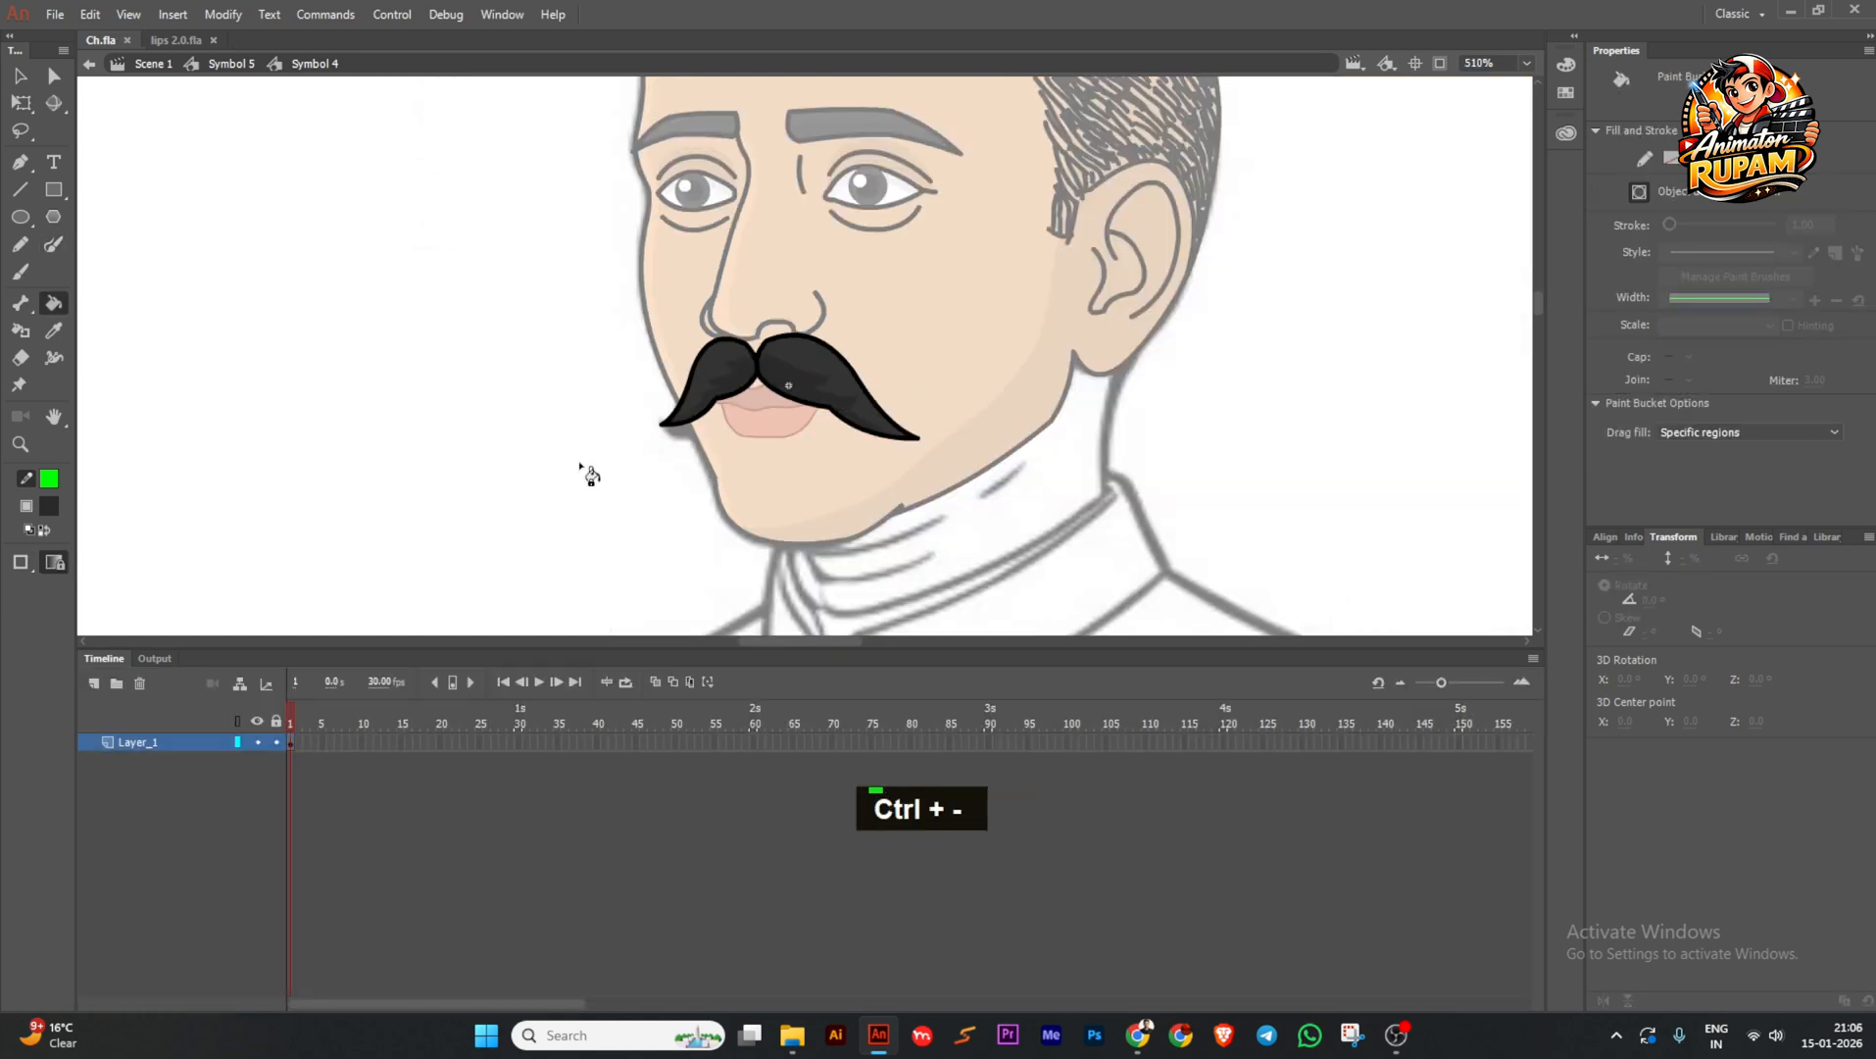
double_click(583, 451, "ctrl")
Zoom out, select every piece of the coloured face and save the document.
key("ctrl+minus")
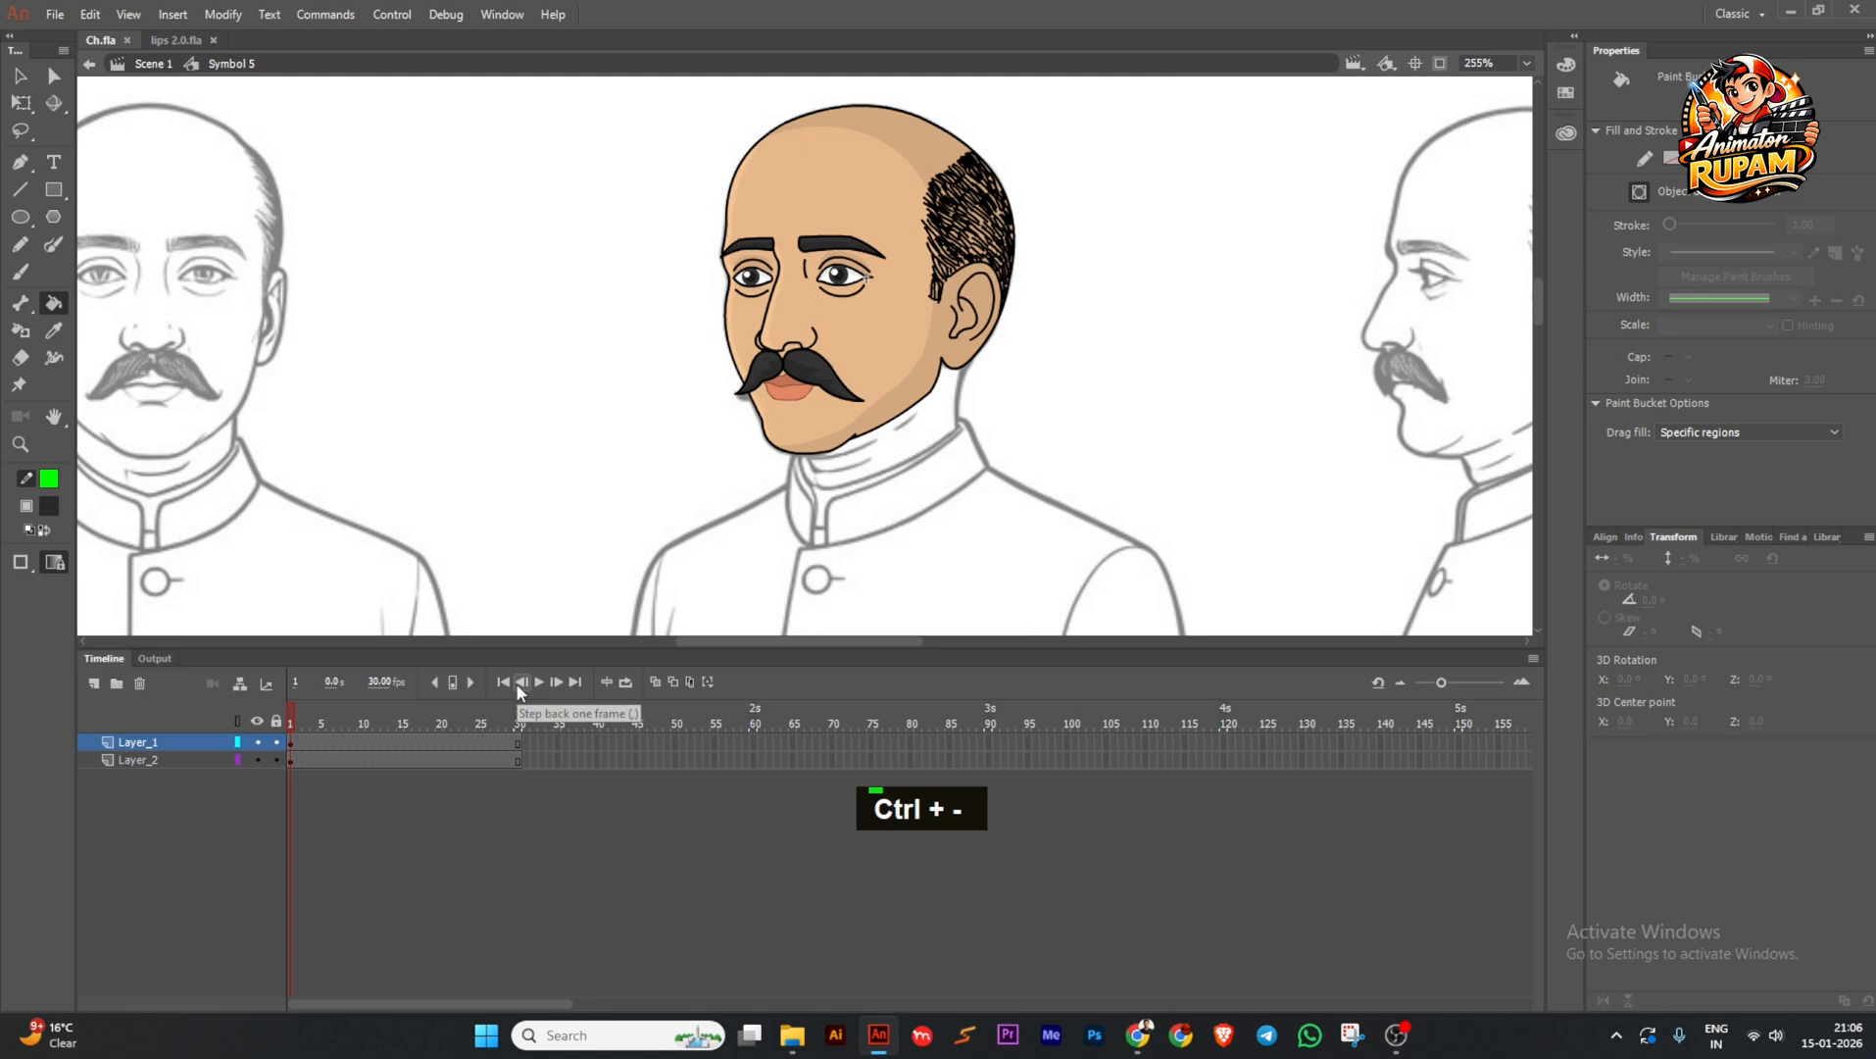
key("ctrl+s")
scroll(957, 493, "down", 2)
left_click(21, 79)
left_click_drag(692, 378, 664, 365)
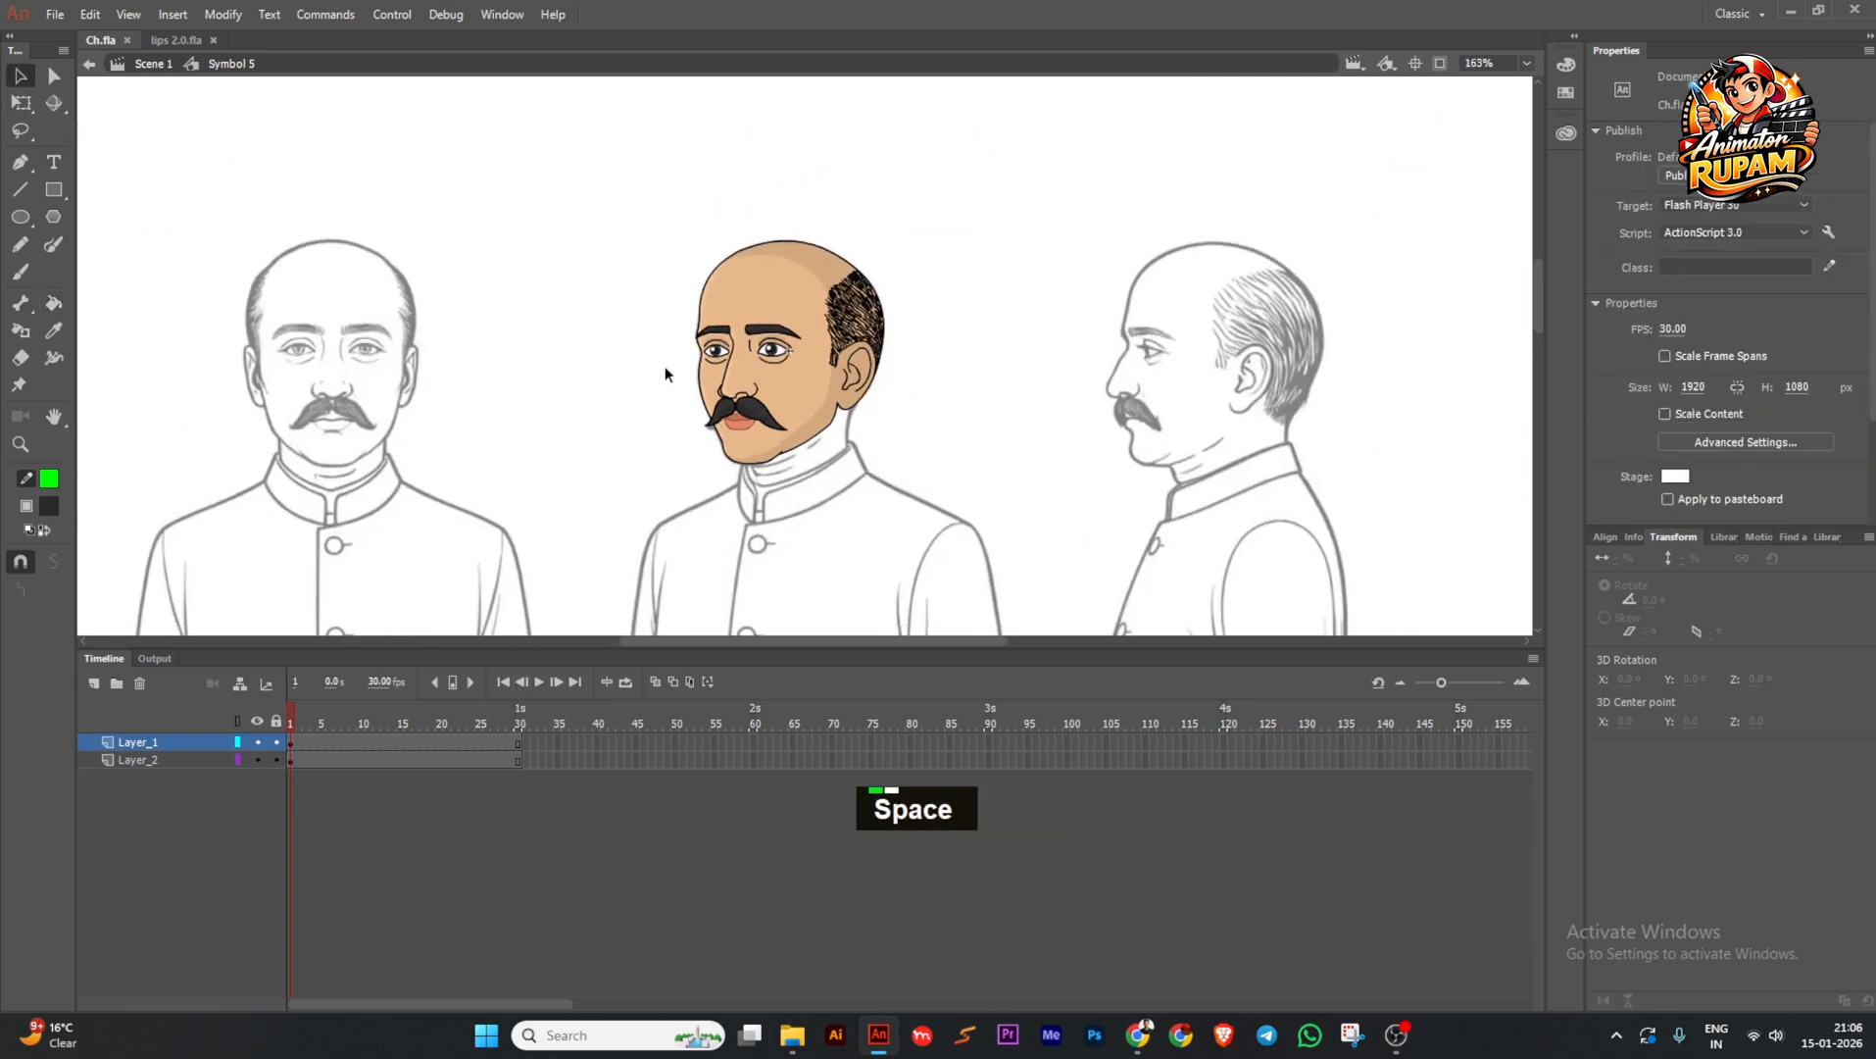
scroll(677, 371, "down", 2)
scroll(785, 397, "up", 2)
left_click_drag(814, 437, 678, 292)
scroll(735, 350, "up", 2)
key("ctrl+s")
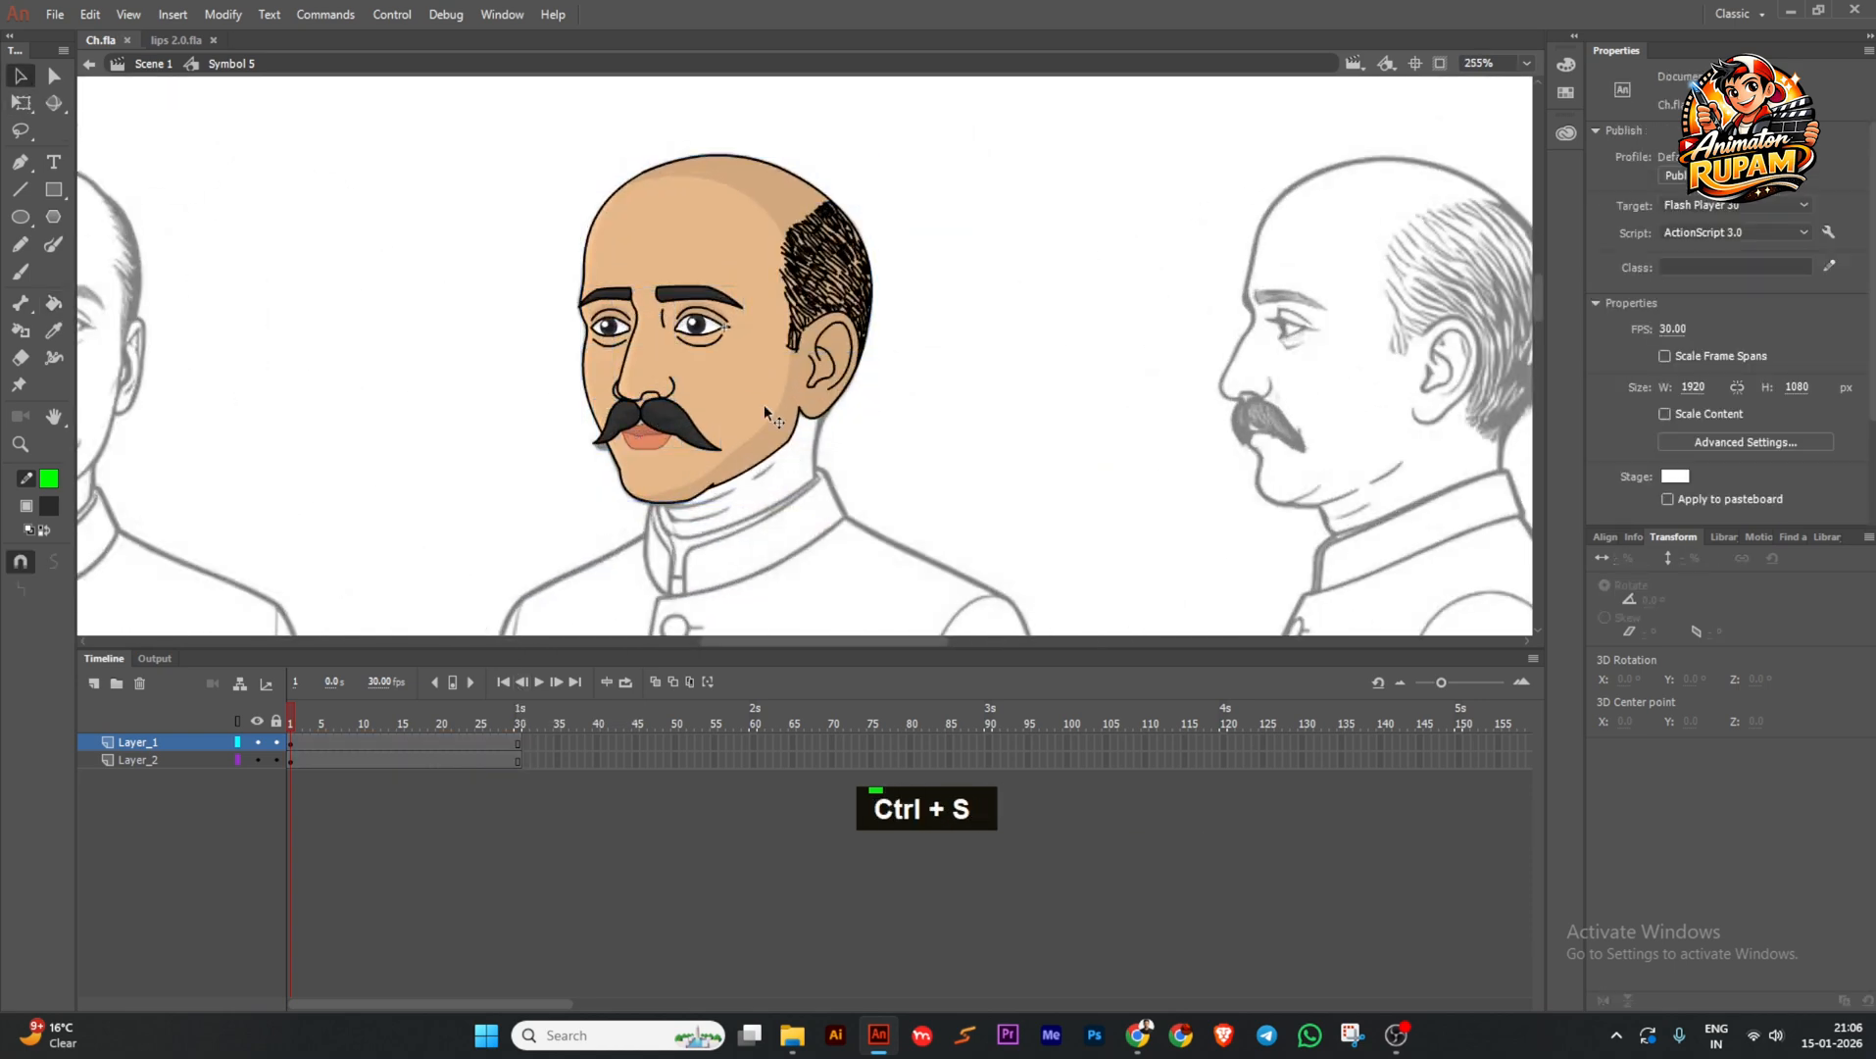
Extend both layers to about frame 57 with F5 and scrub through the new frames.
left_click(293, 759)
left_click_drag(313, 716, 756, 788)
key("F5")
left_click(429, 728)
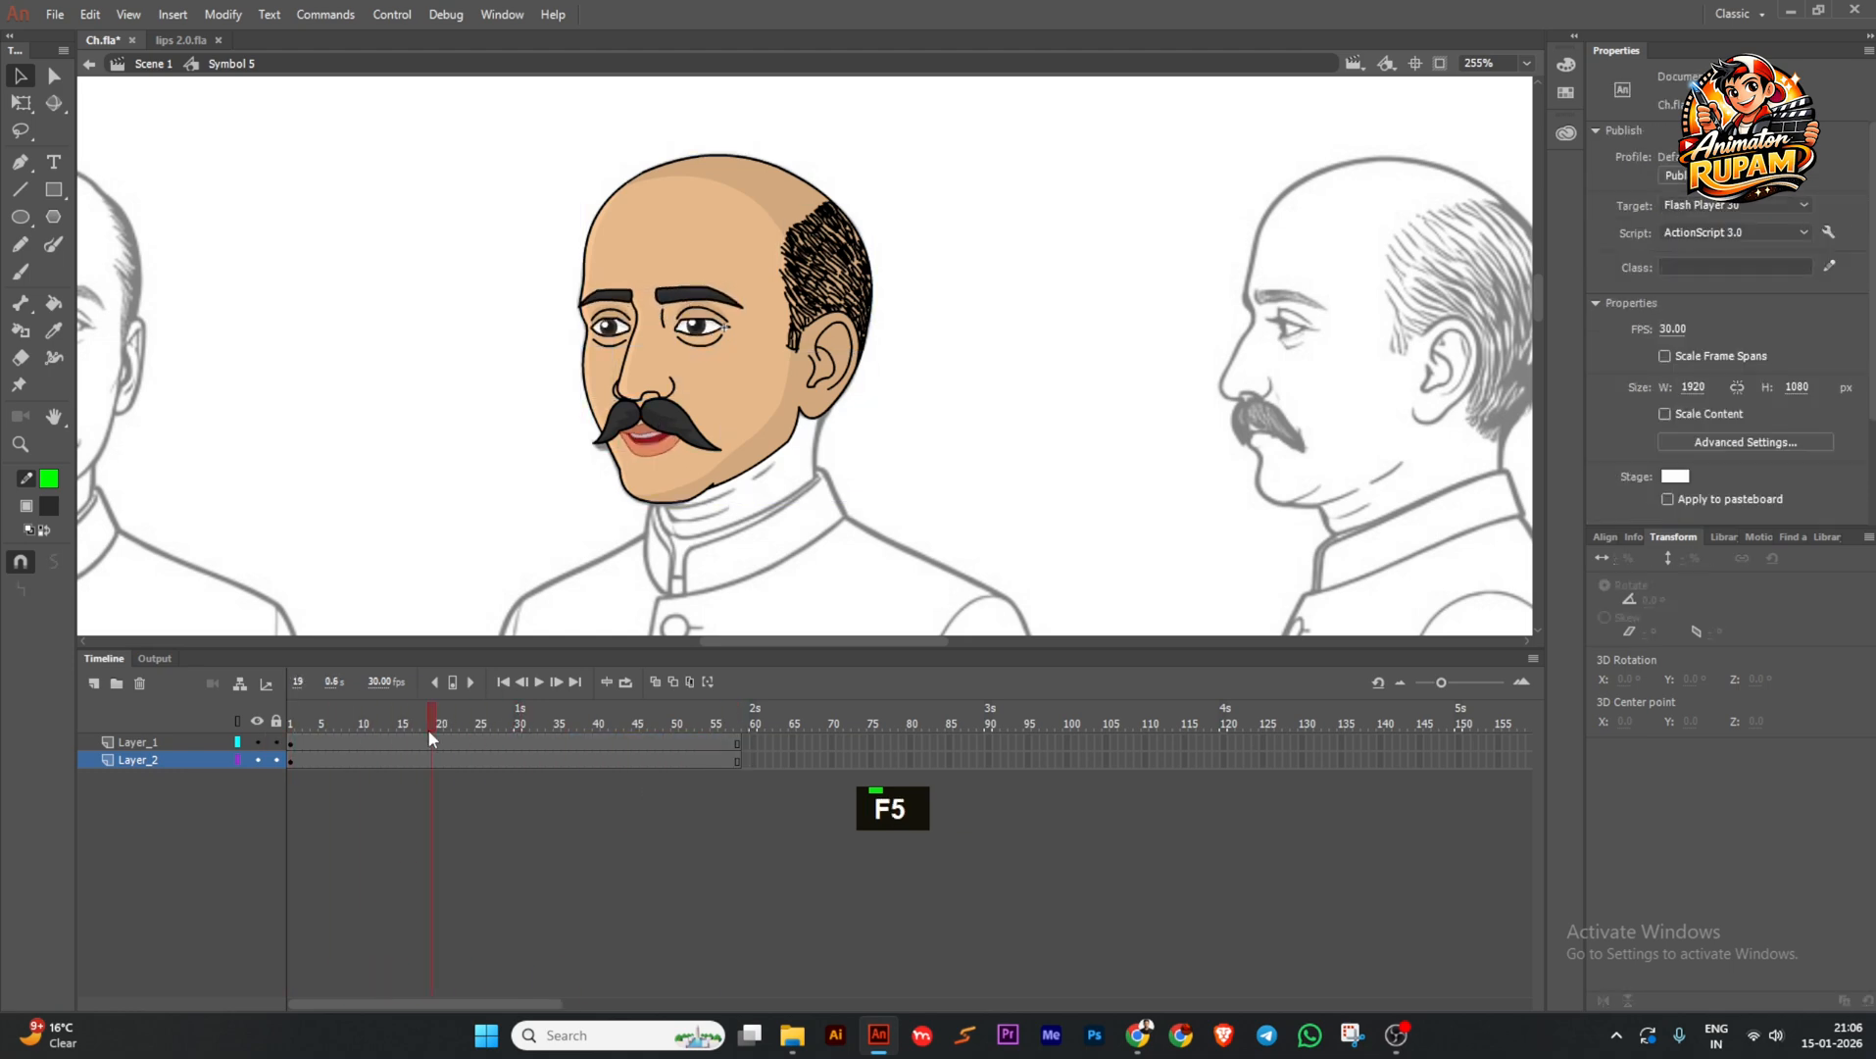
left_click_drag(428, 728, 618, 718)
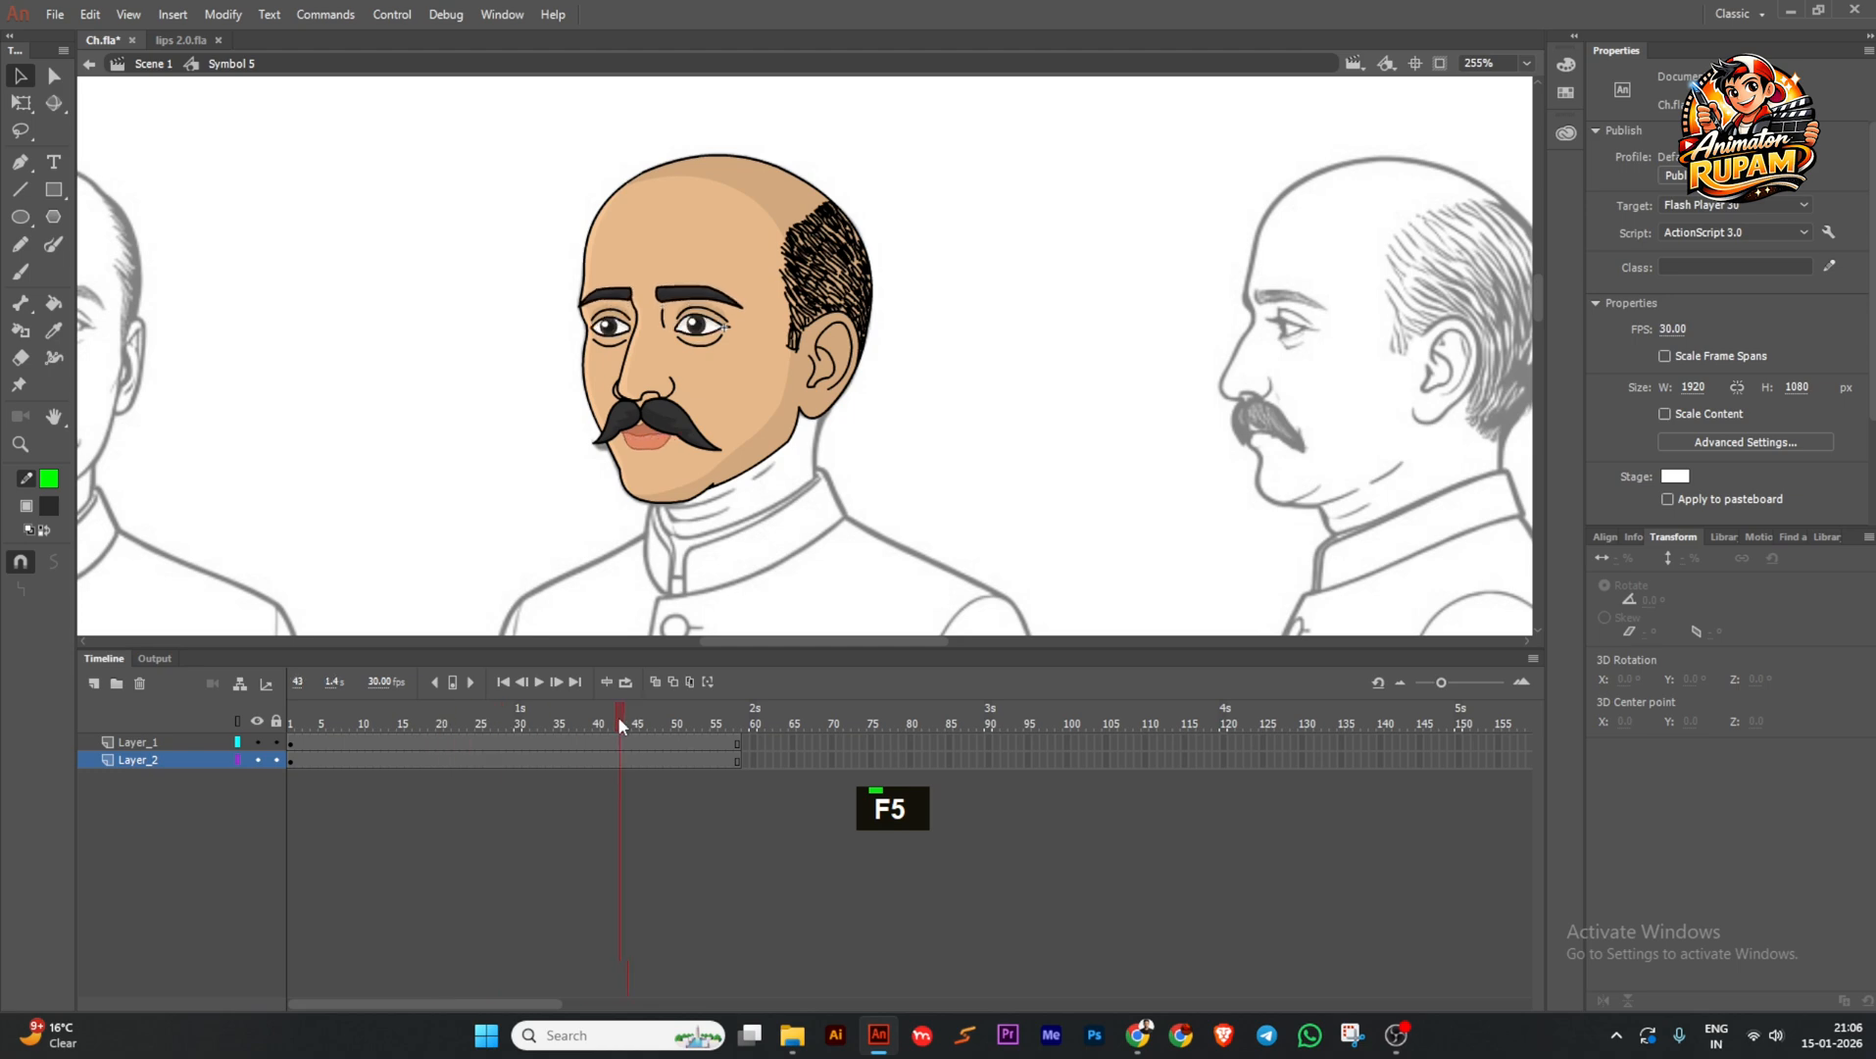
left_click_drag(417, 745, 529, 730)
scroll(624, 361, "up", 4, "ctrl")
Delete the stray line above the eyebrow and select the face artwork on Layer_2.
double_click(600, 345)
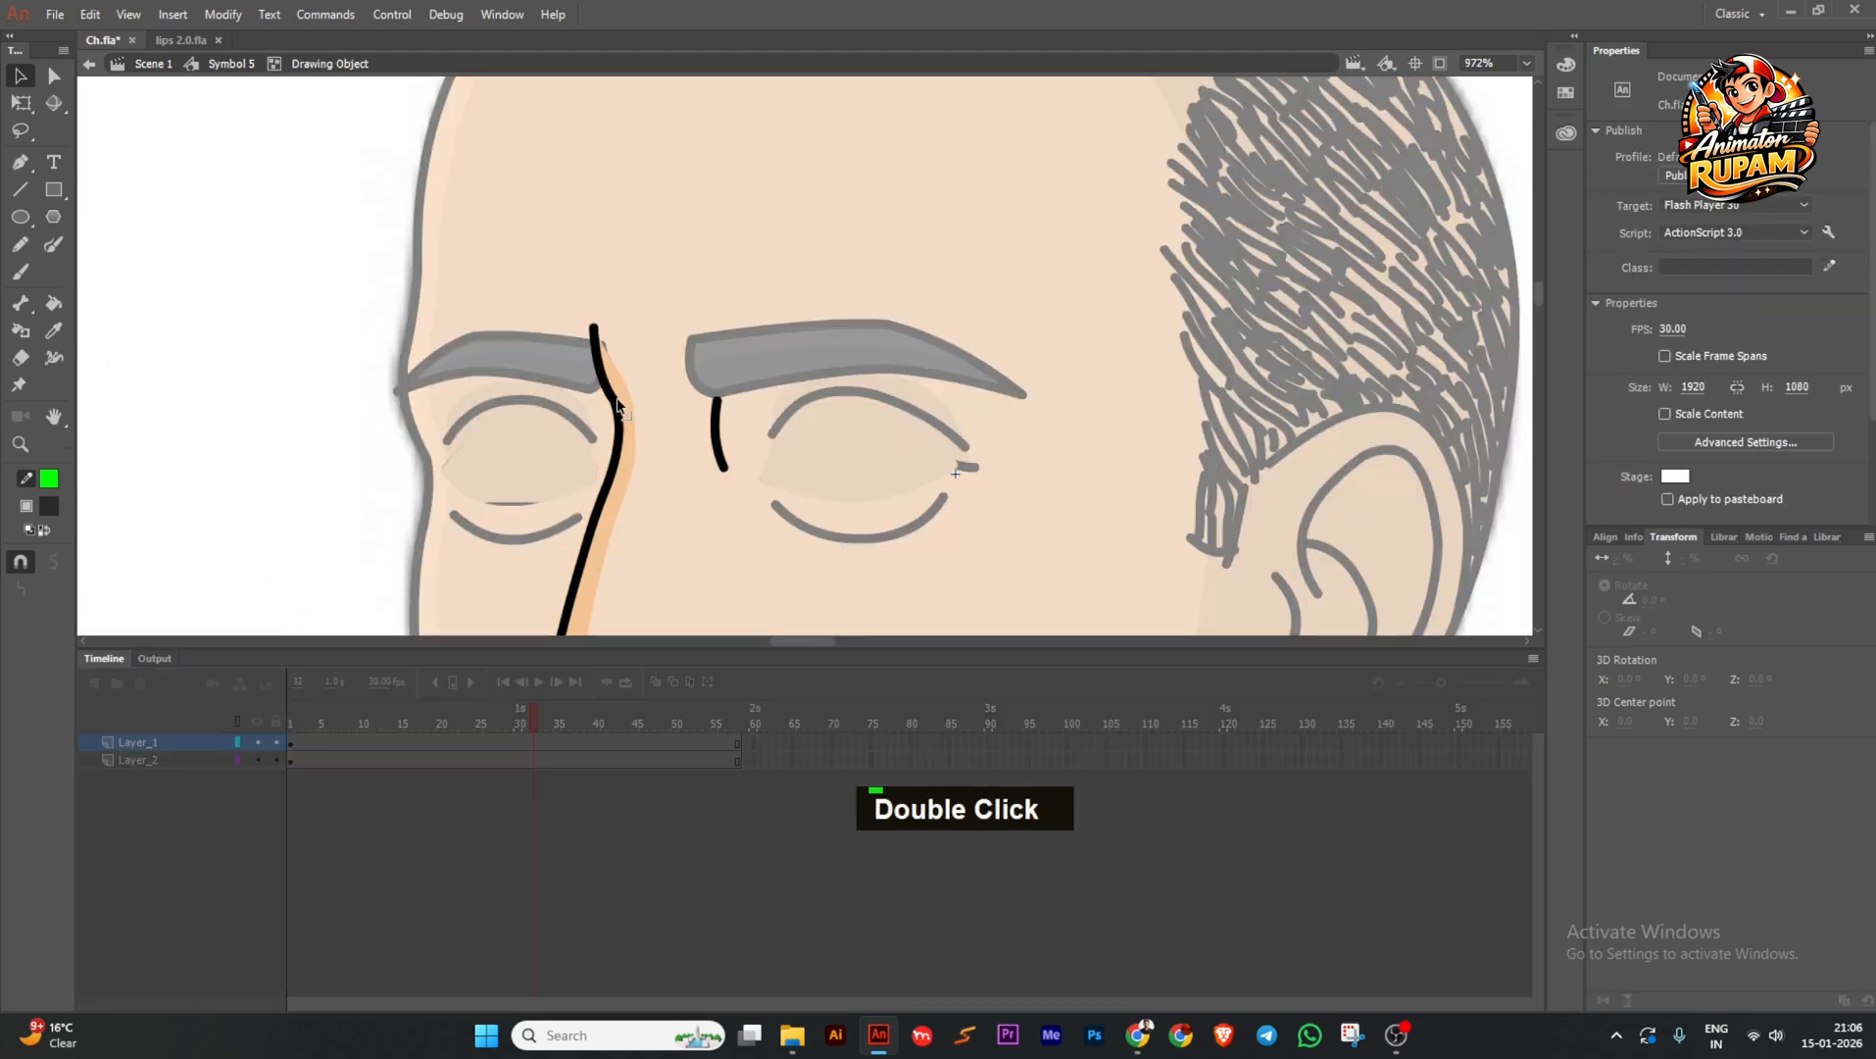
key("Delete")
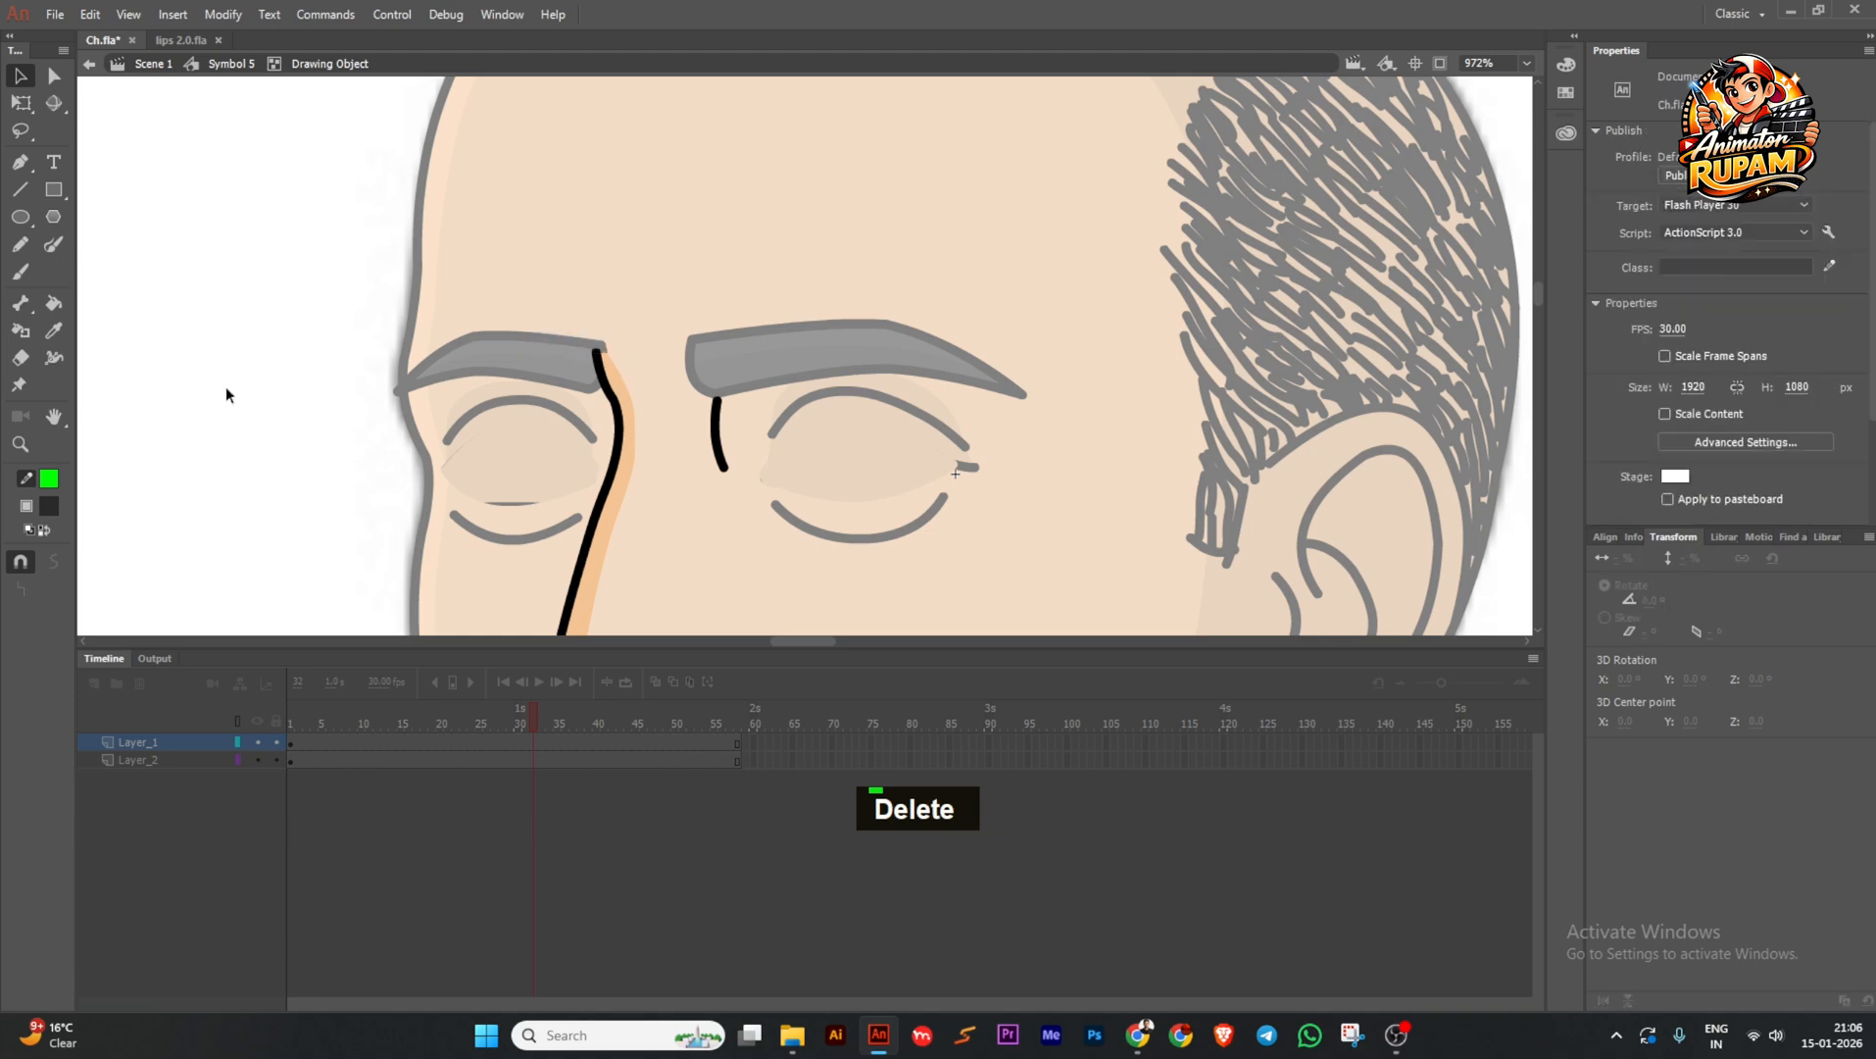
scroll(513, 245, "down", 3, "ctrl")
scroll(512, 245, "down", 1, "ctrl")
left_click_drag(431, 731, 659, 718)
scroll(778, 471, "down", 2, "ctrl")
middle_click(777, 472)
scroll(740, 470, "up", 2, "ctrl")
left_click(740, 470)
scroll(742, 474, "down", 1, "ctrl")
Convert the face artwork into the graphic Symbol 6 and save.
key("F8")
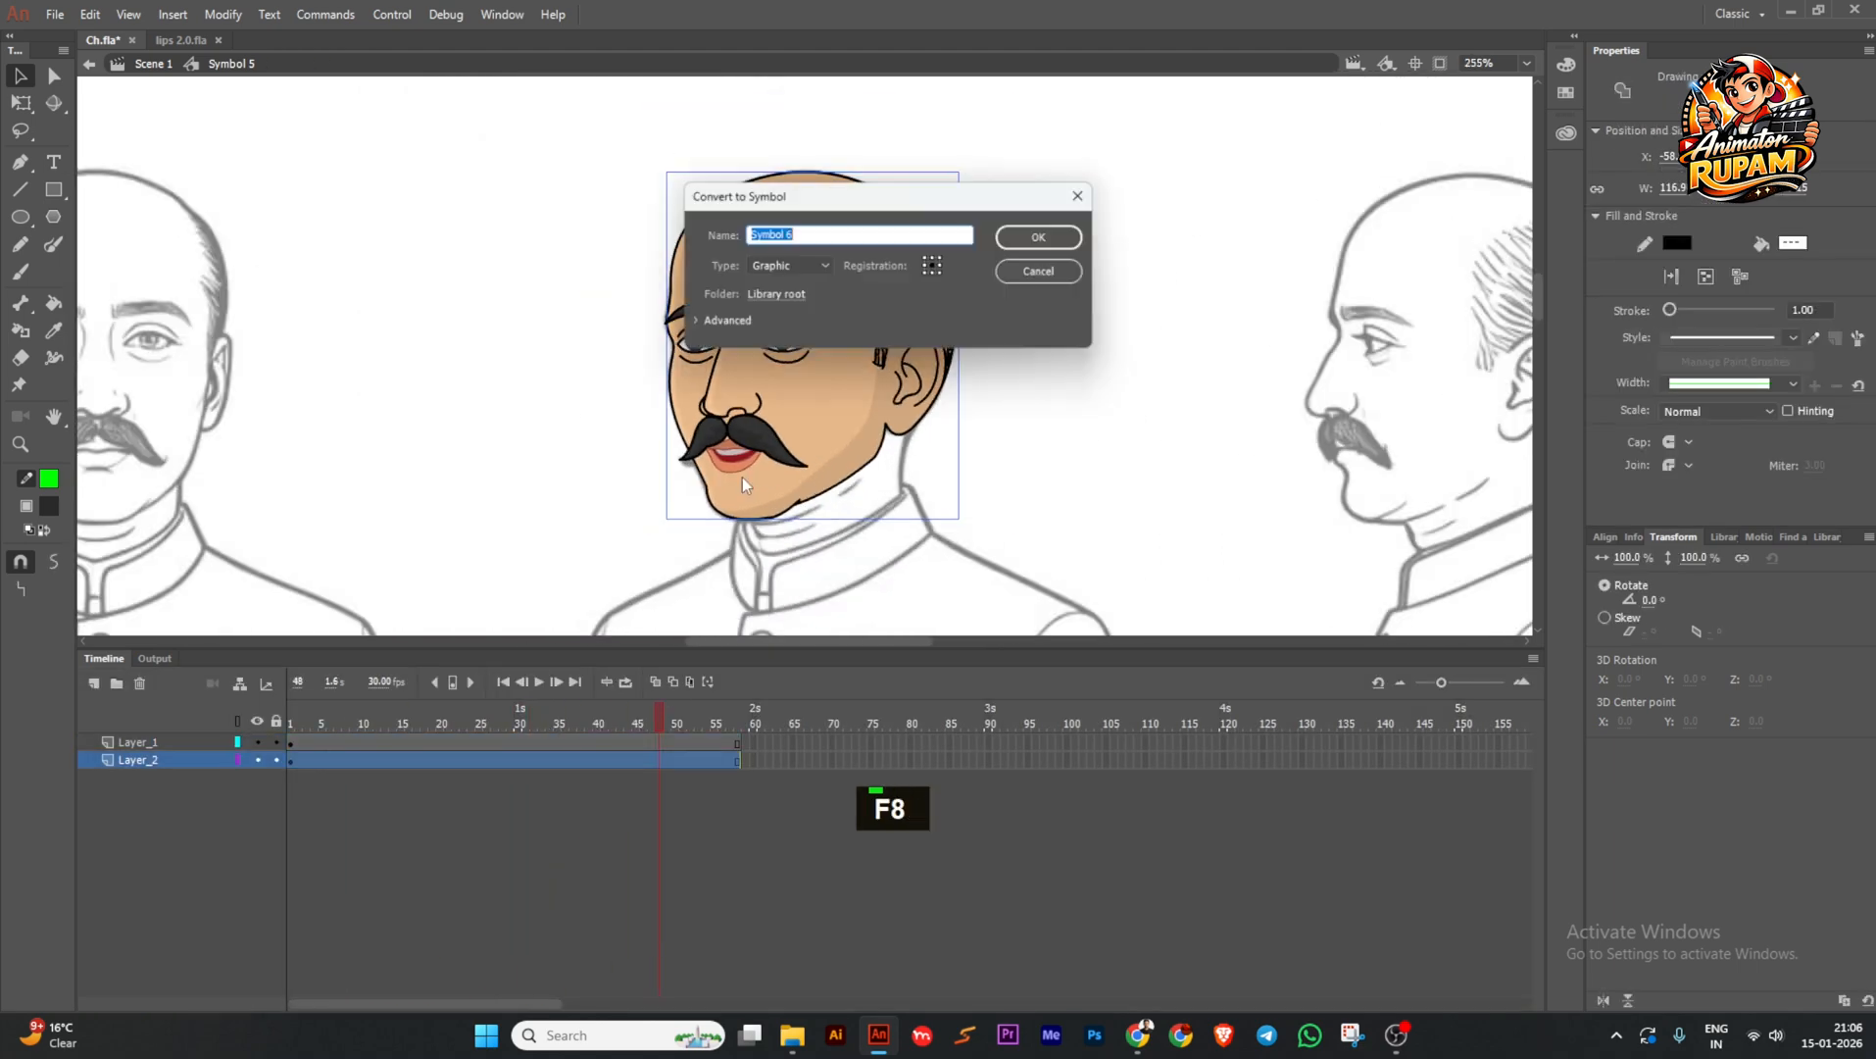
key("Return")
double_click(762, 500)
scroll(723, 501, "up", 1, "ctrl")
double_click(620, 506)
key("ctrl+s")
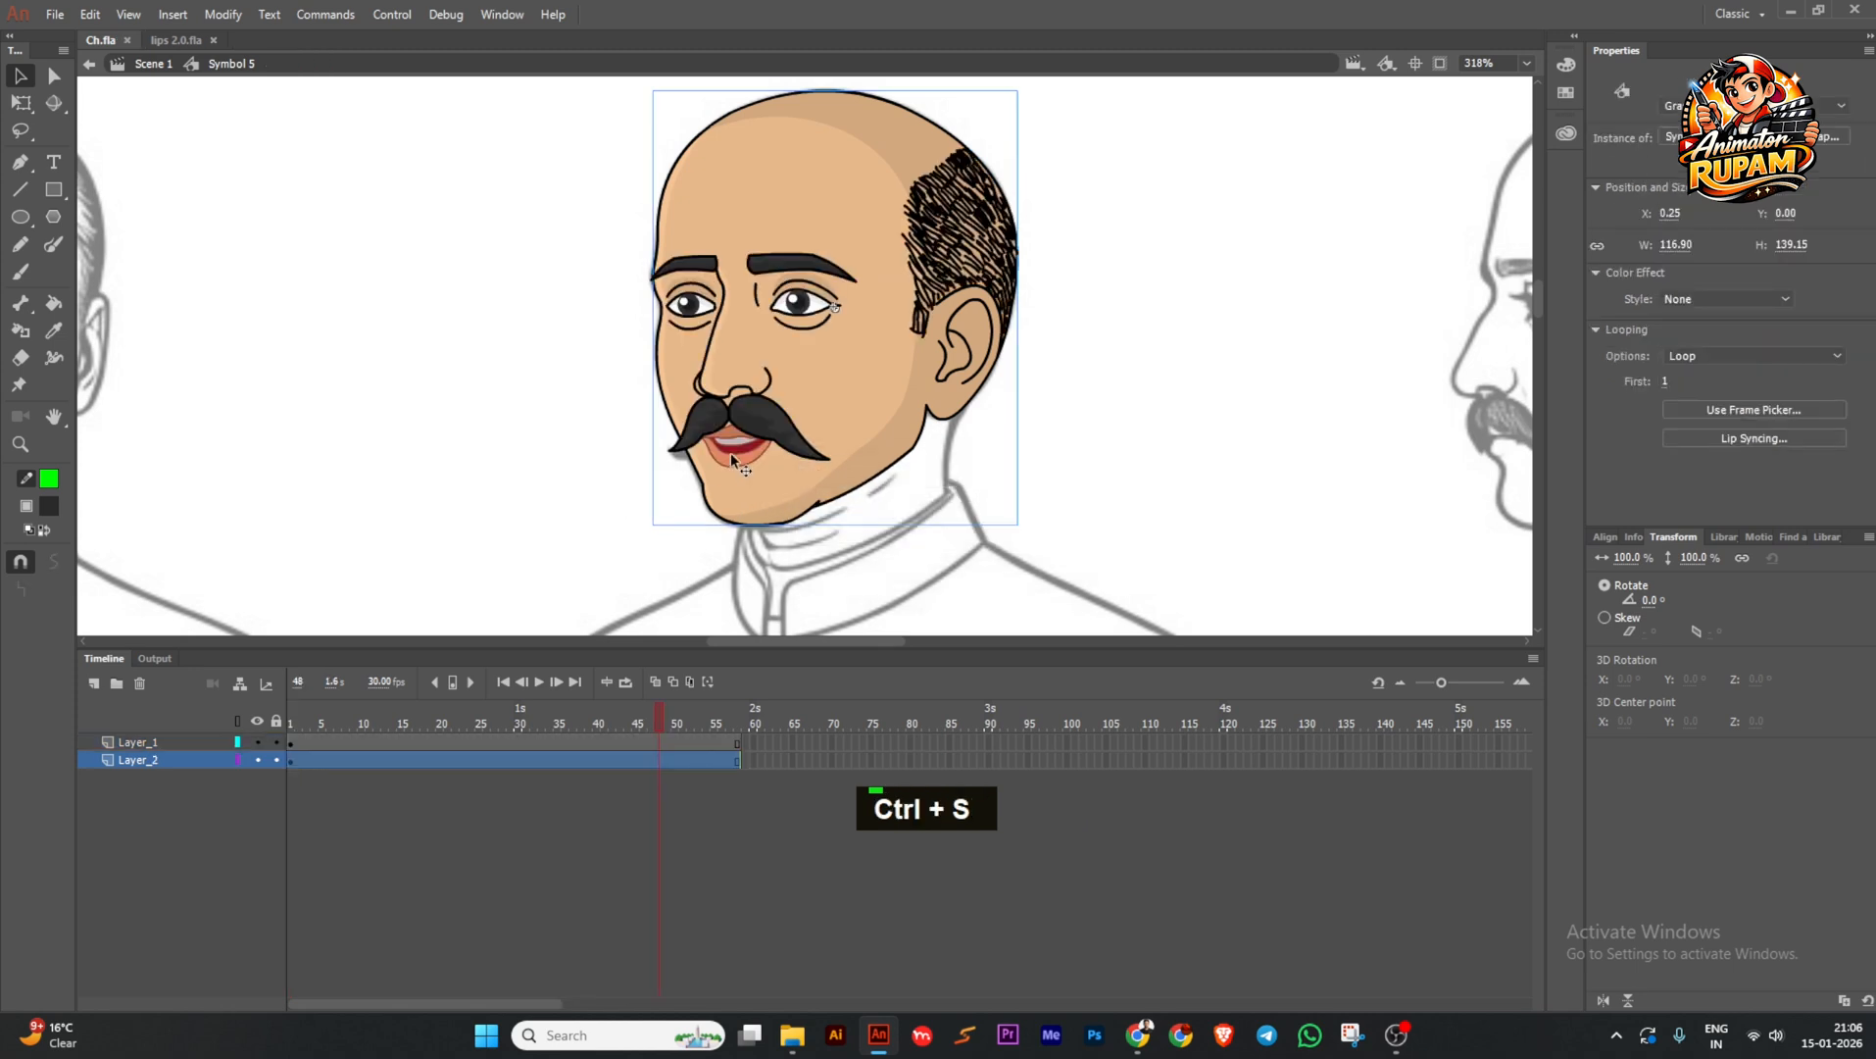
Move the nose, moustache and lips onto a new Layer_3 with Cut and Paste in Place.
left_click(742, 460)
left_click(716, 402, "shift")
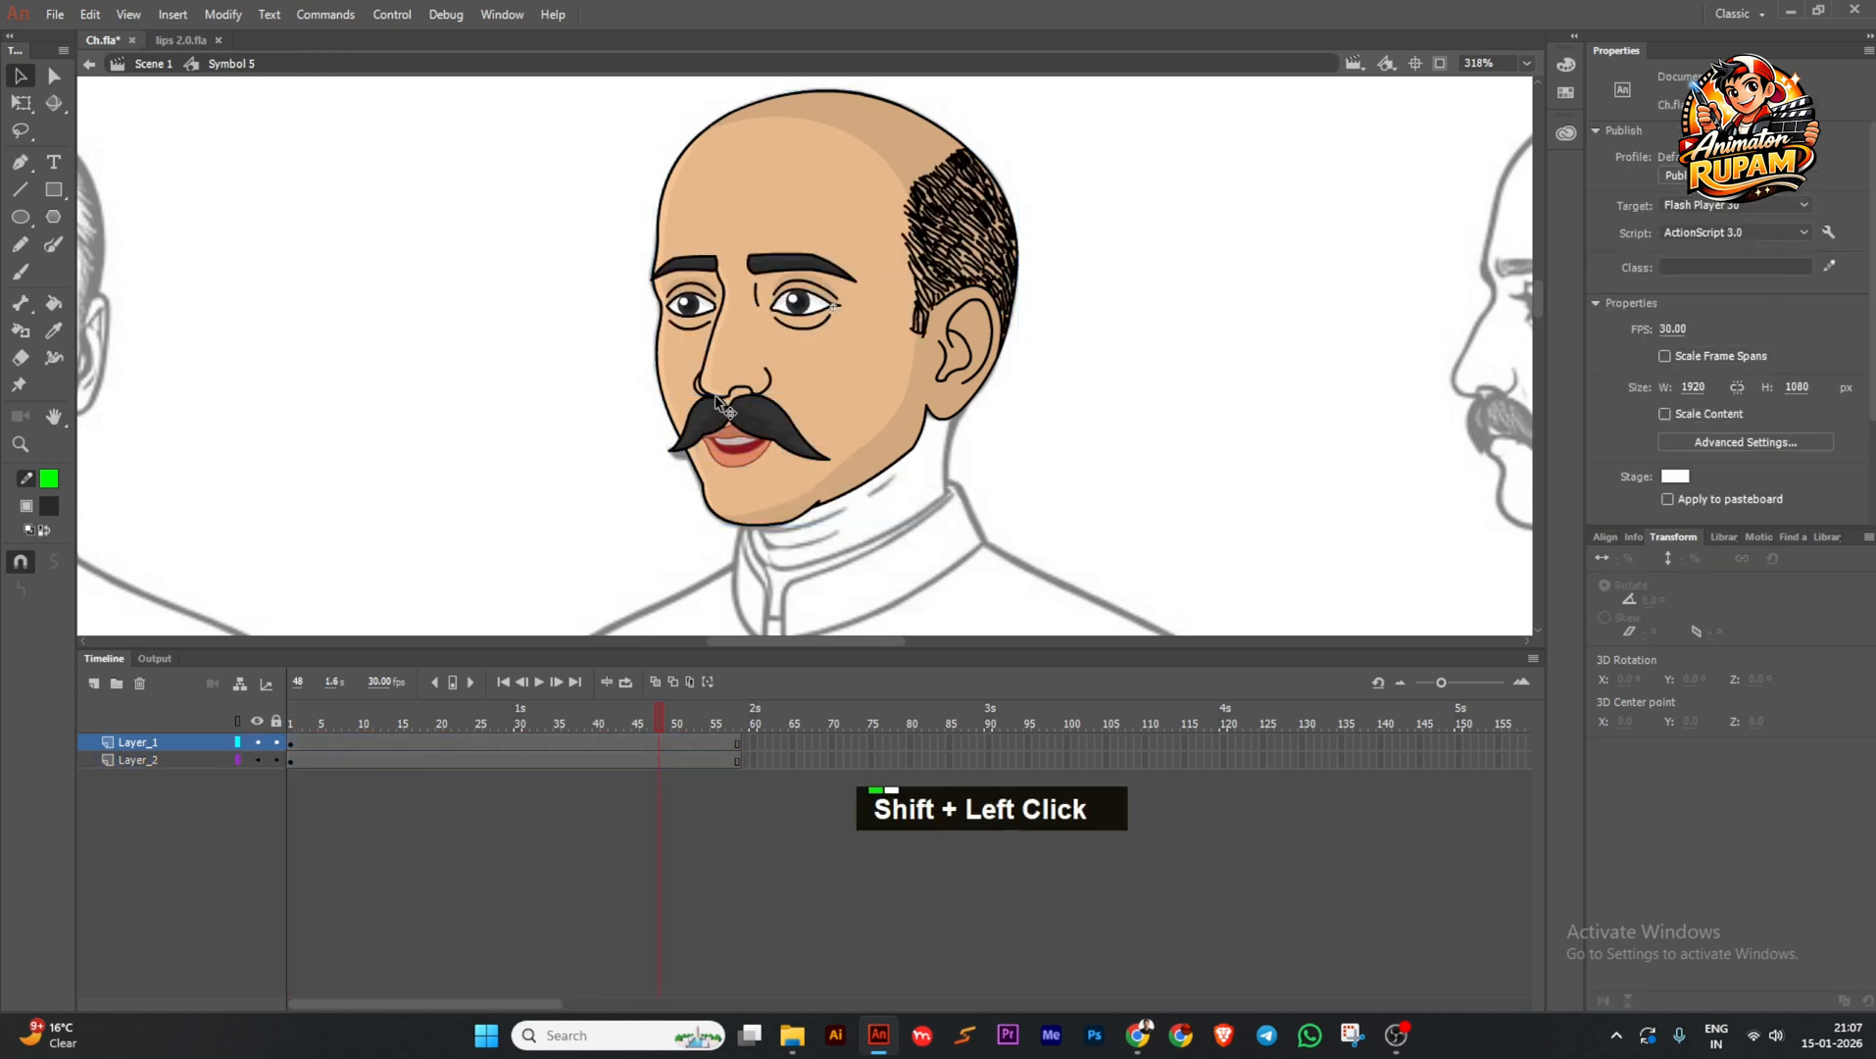
left_click(716, 423, "shift")
key("ctrl+x")
left_click(94, 683)
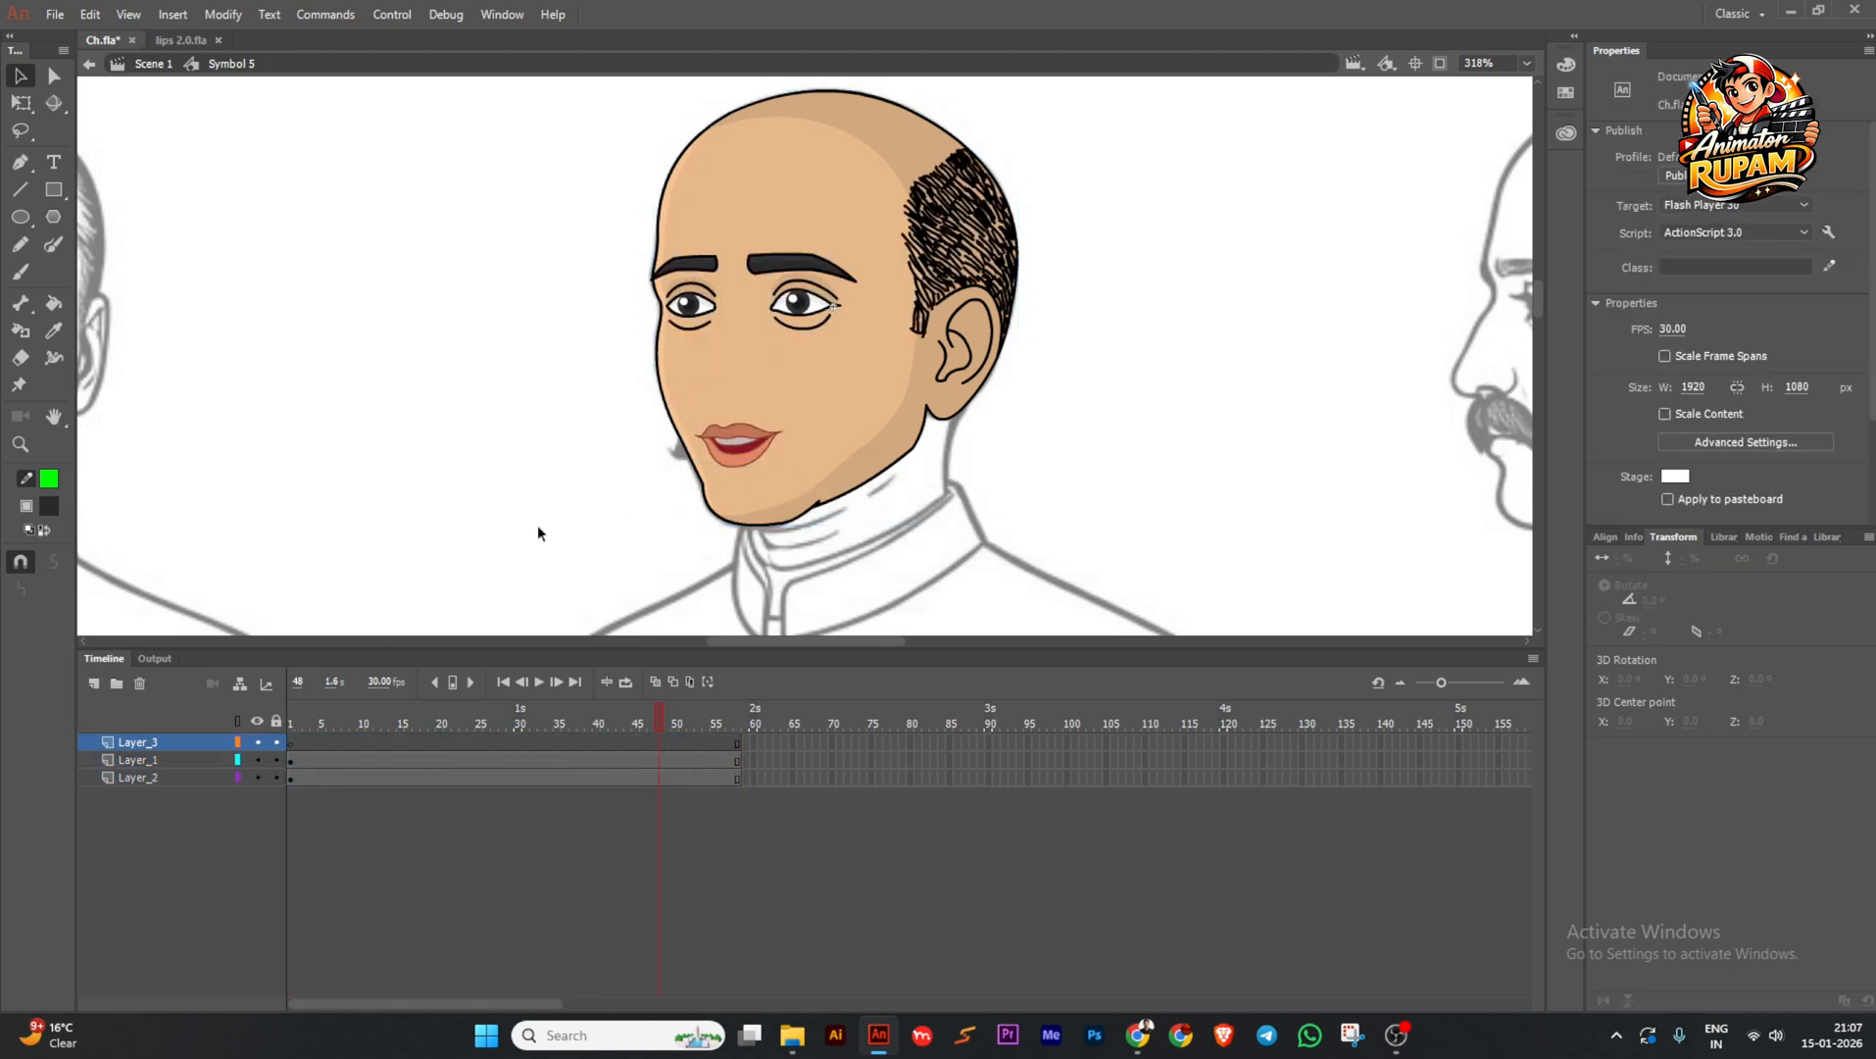
key("ctrl+shift+v")
scroll(725, 464, "up", 3, "ctrl")
Check the lips symbol at frame 43, save, and open the face symbol for editing.
left_click(726, 464, "ctrl")
double_click(724, 478)
left_click(337, 720)
double_click(710, 522)
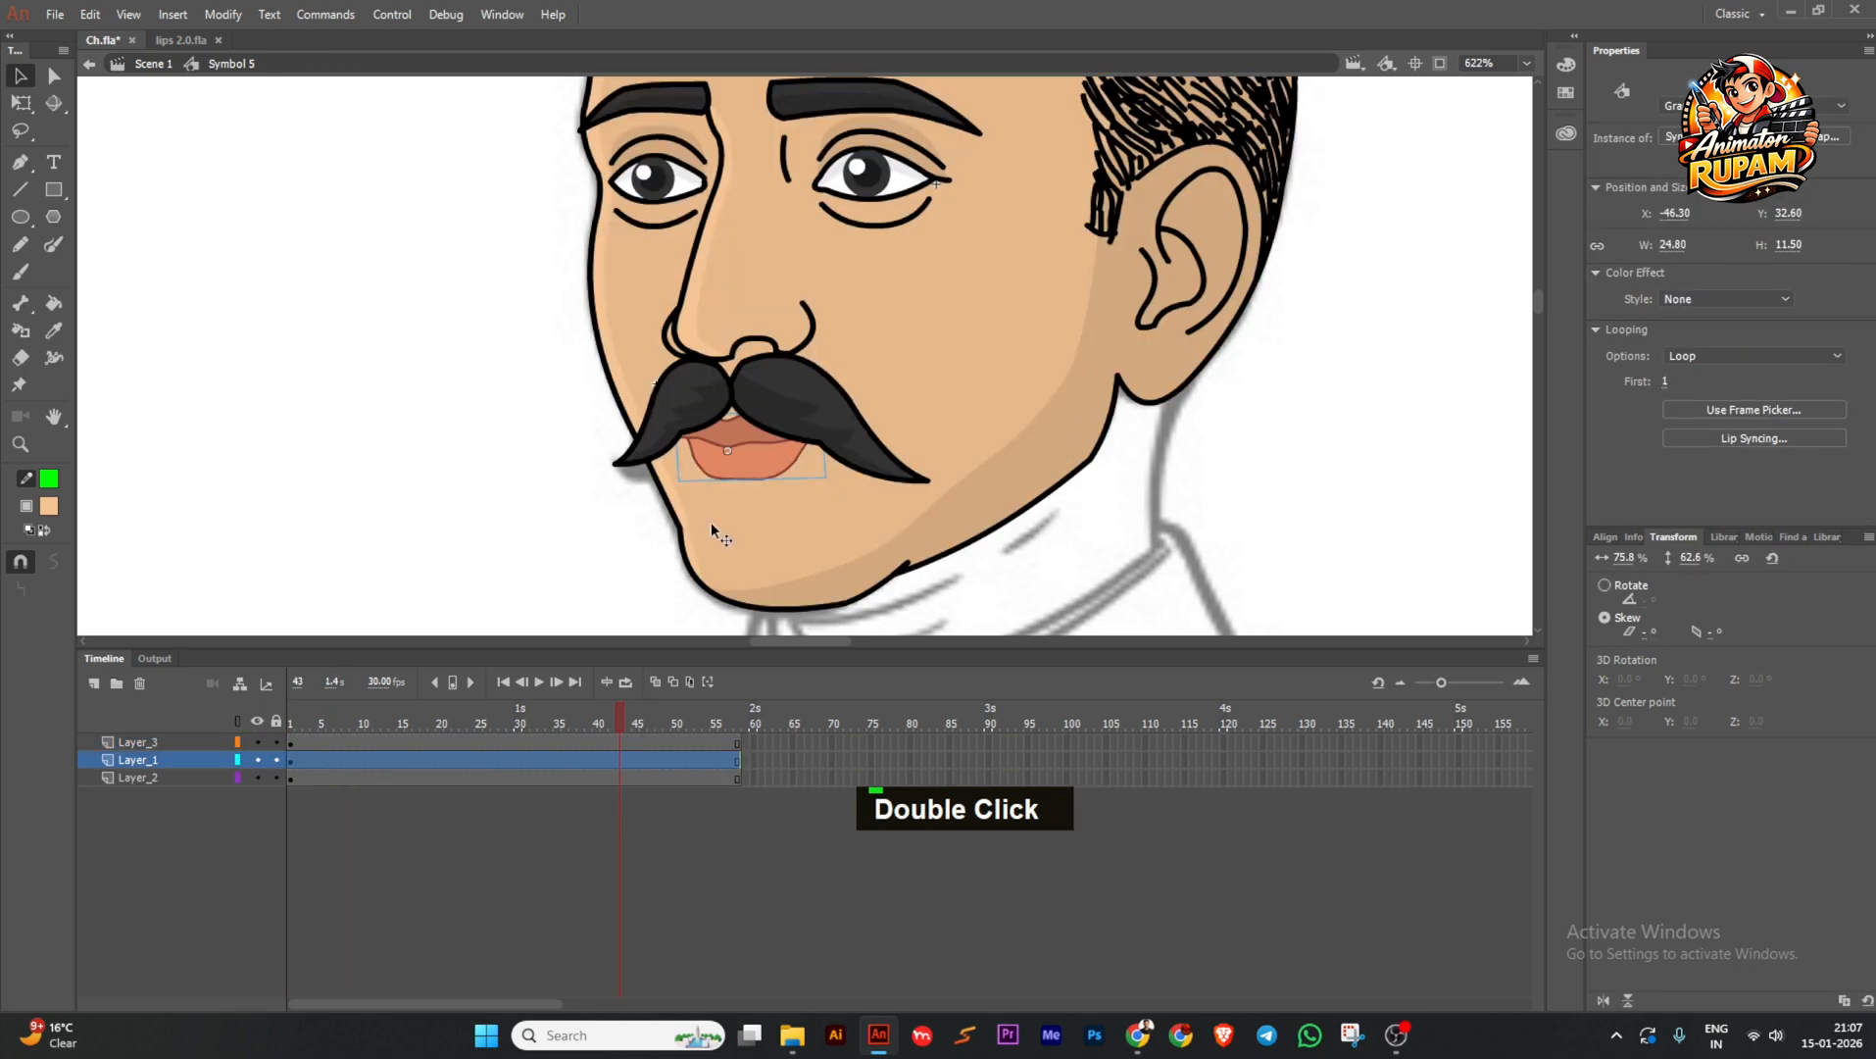
left_click(724, 523)
scroll(724, 523, "down", 2, "ctrl")
key("ctrl+s")
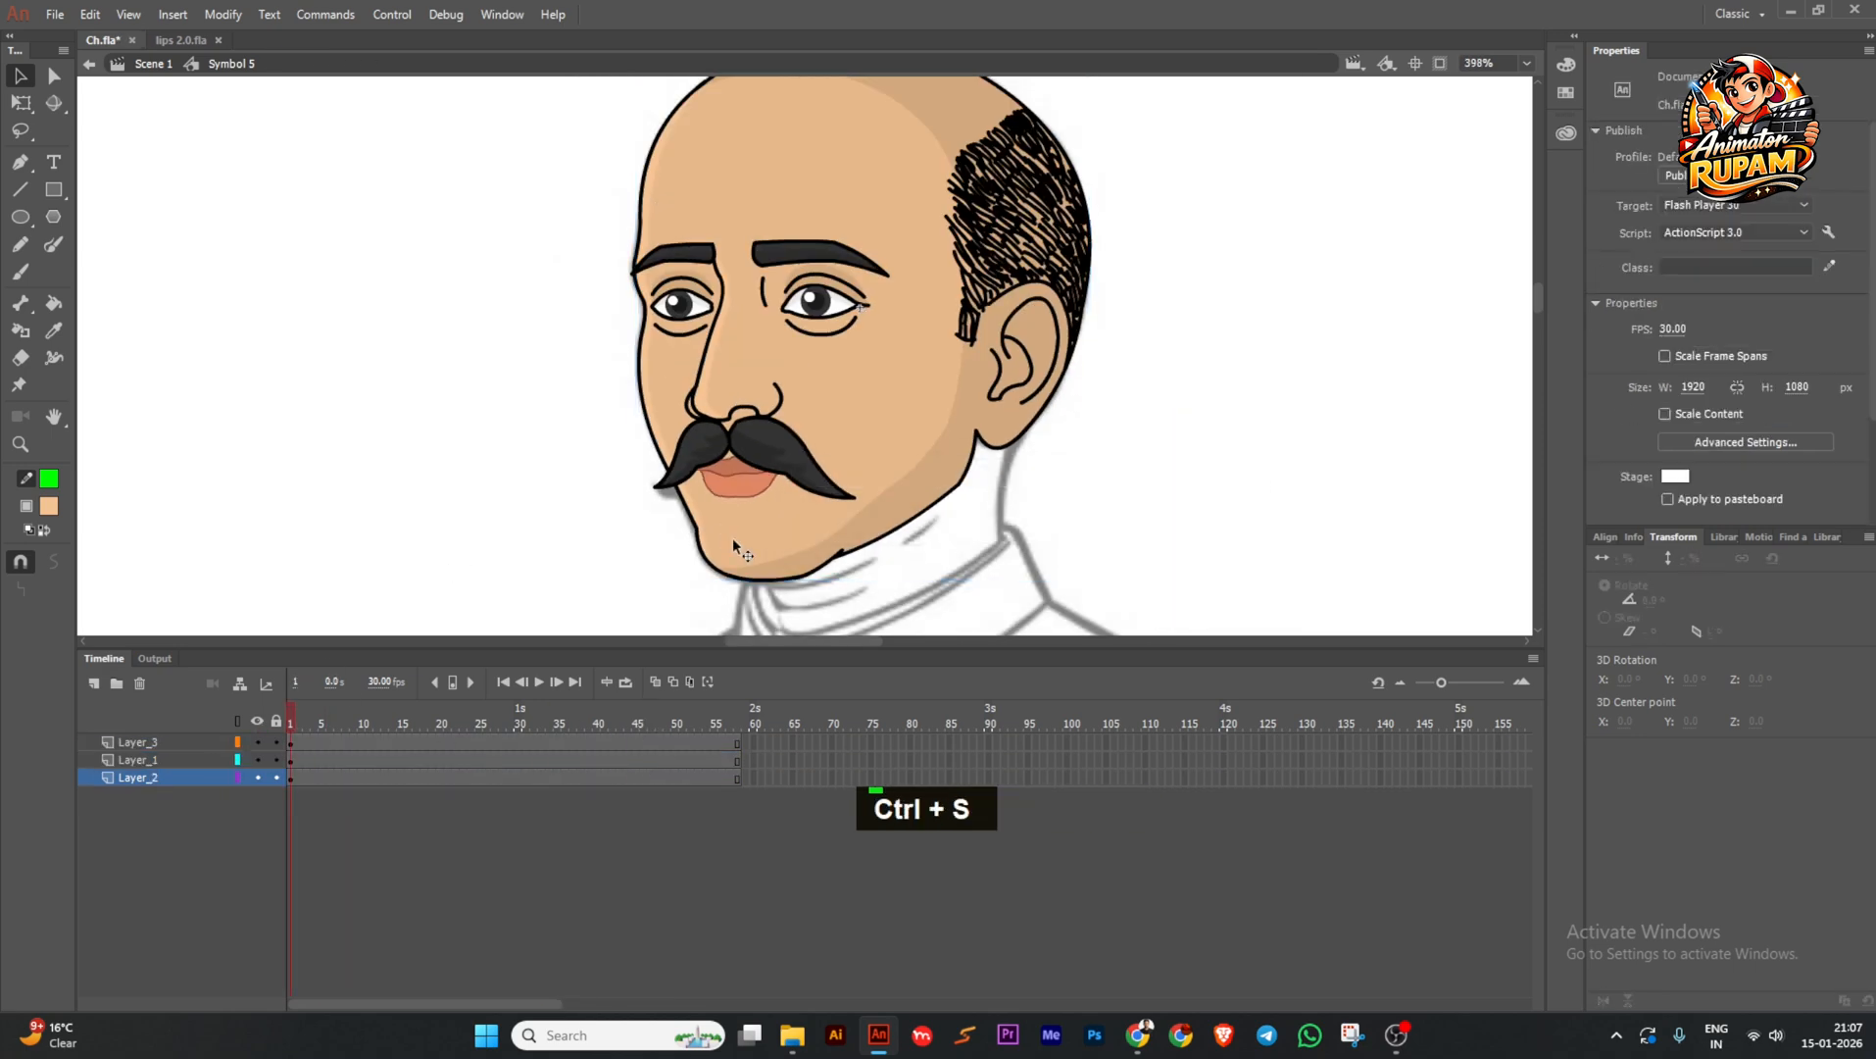
double_click(733, 537)
Extend the face symbol's frames and check the lips symbol at frame 18.
left_click(458, 742)
key("F5")
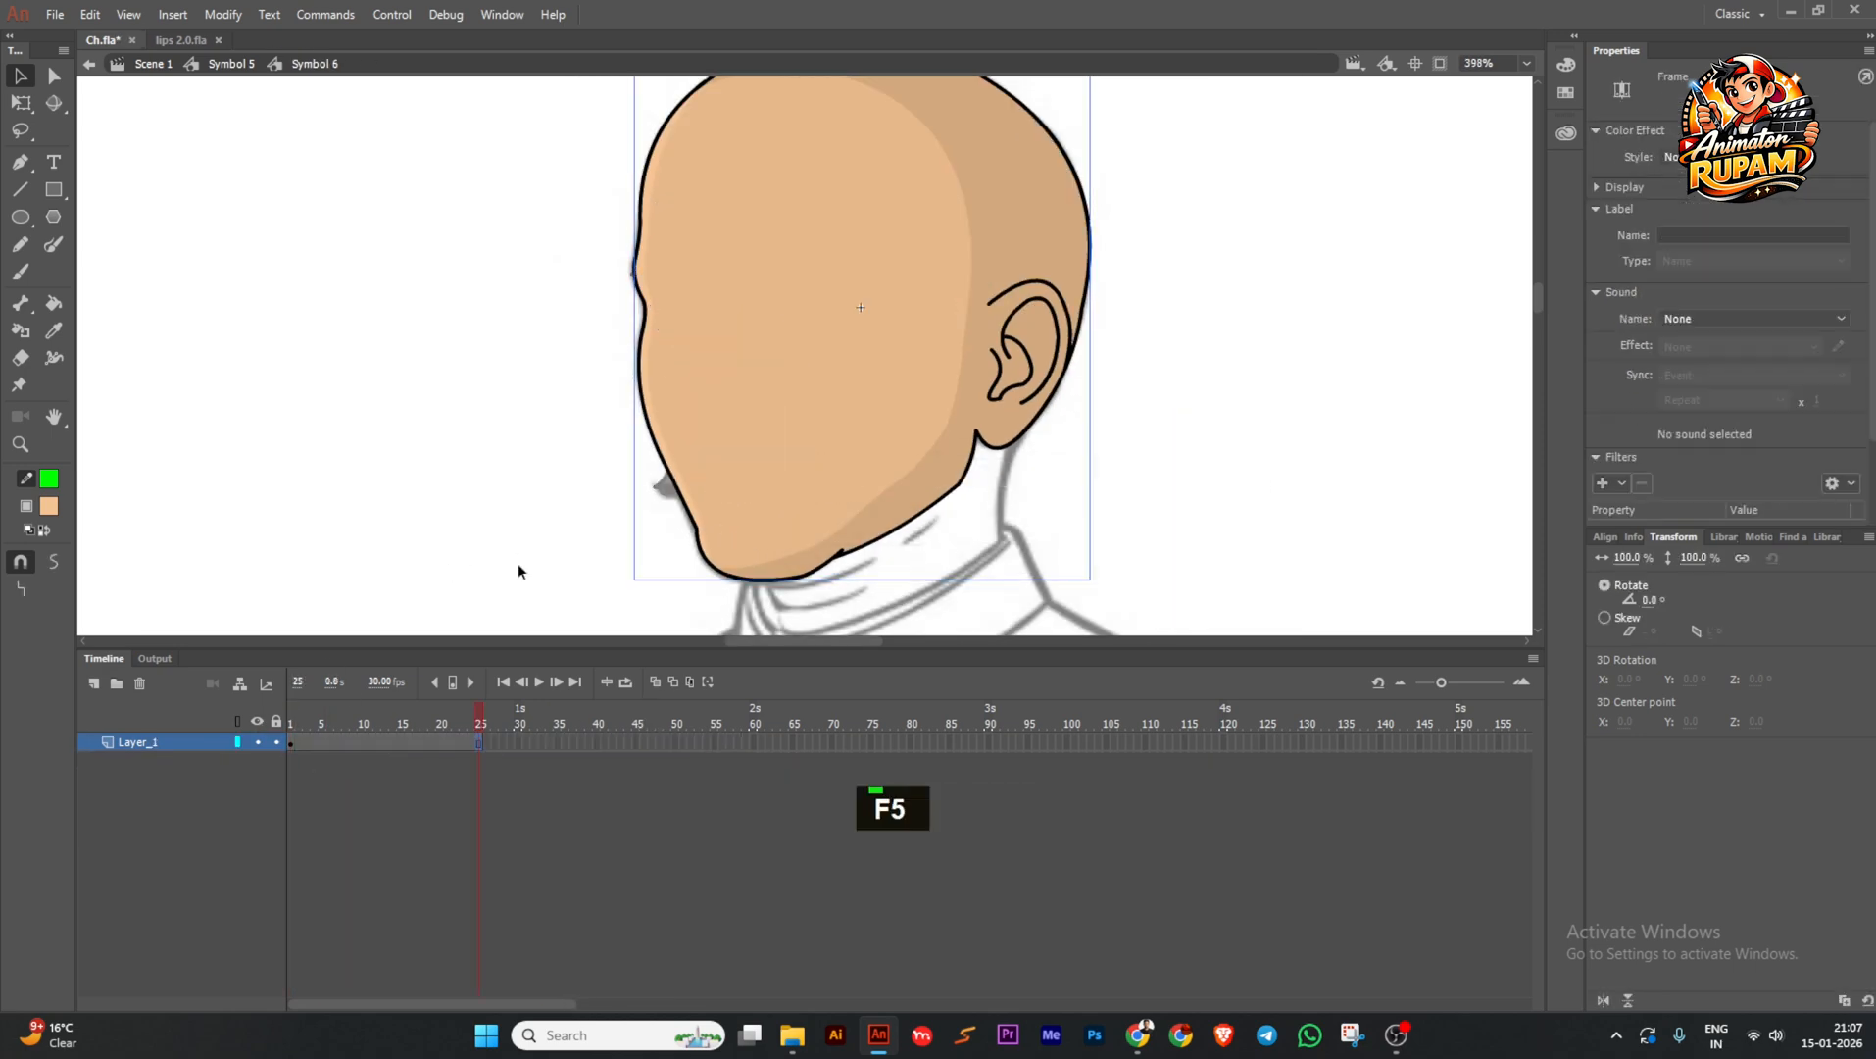
double_click(766, 559)
double_click(732, 497)
left_click(426, 715)
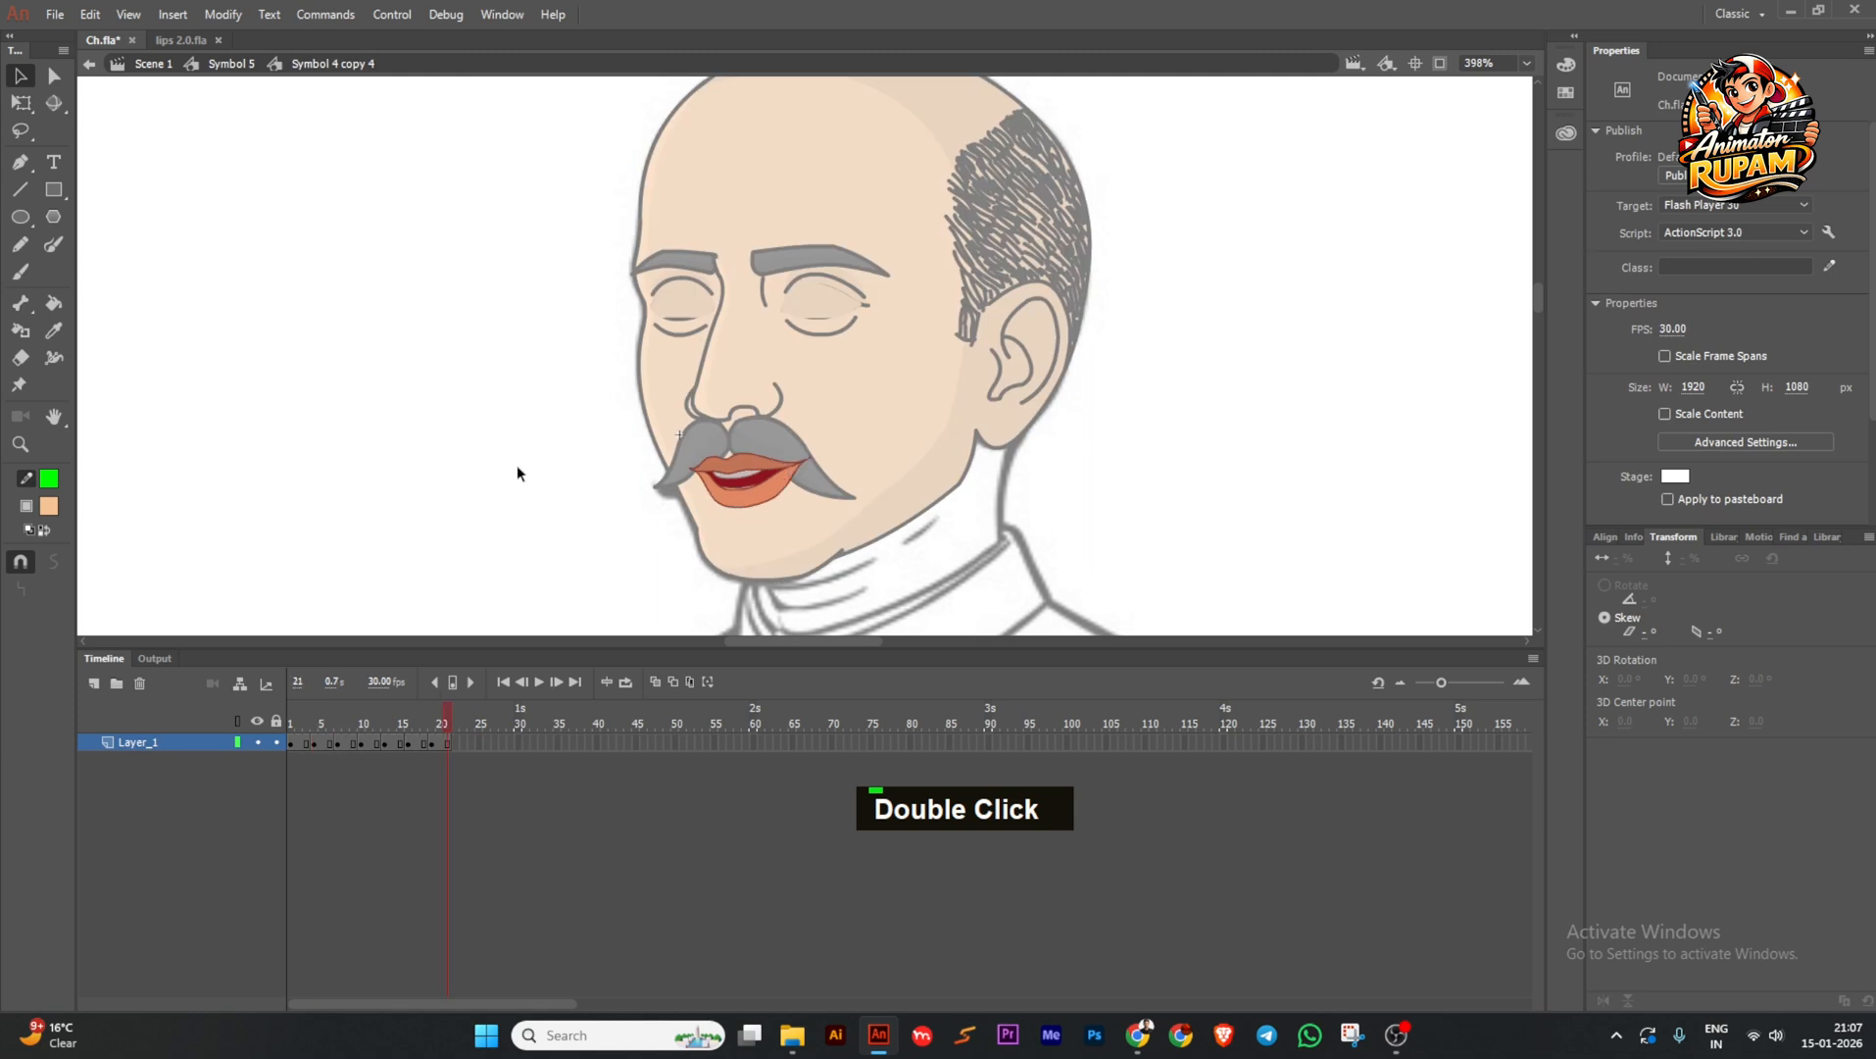
double_click(519, 473)
double_click(746, 533)
Remove frames 21–25 from the face timeline and add a keyframe at frame 4.
left_click(446, 742)
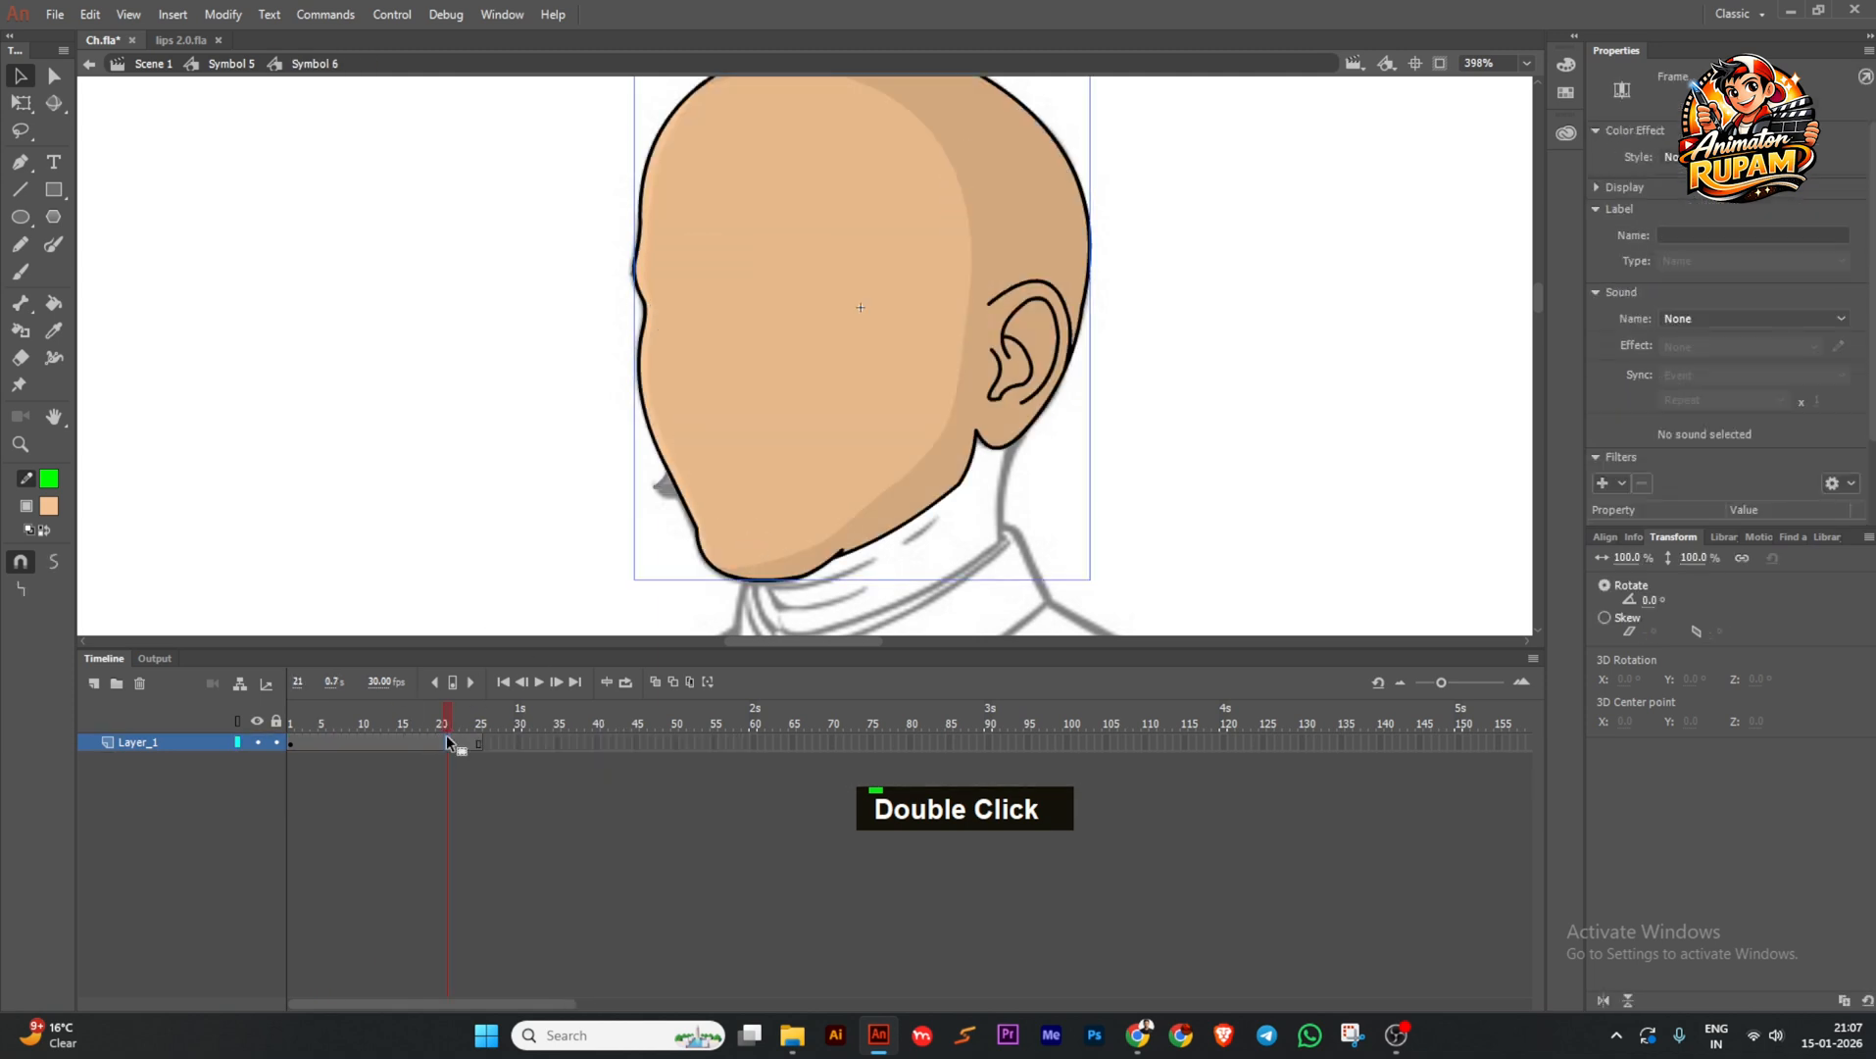
left_click(484, 746, "shift")
key("shift+F5")
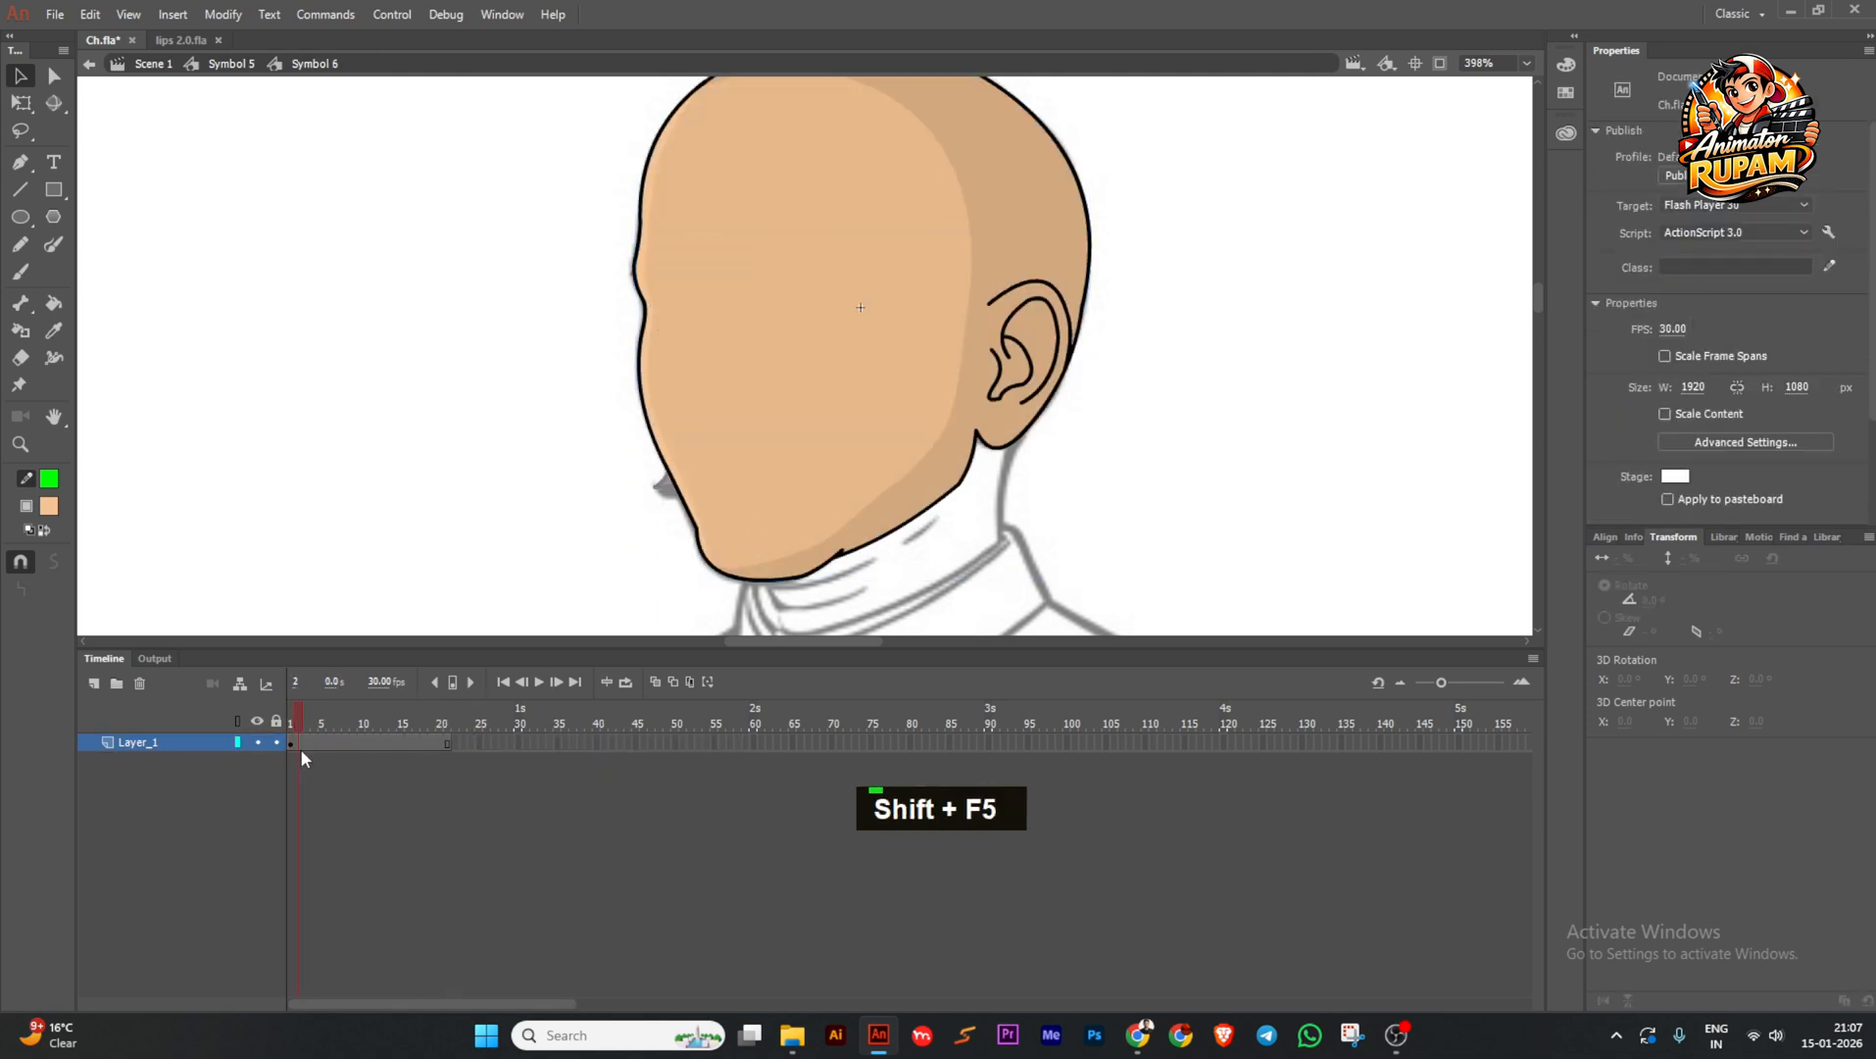
left_click(301, 748)
double_click(313, 745)
key("F6")
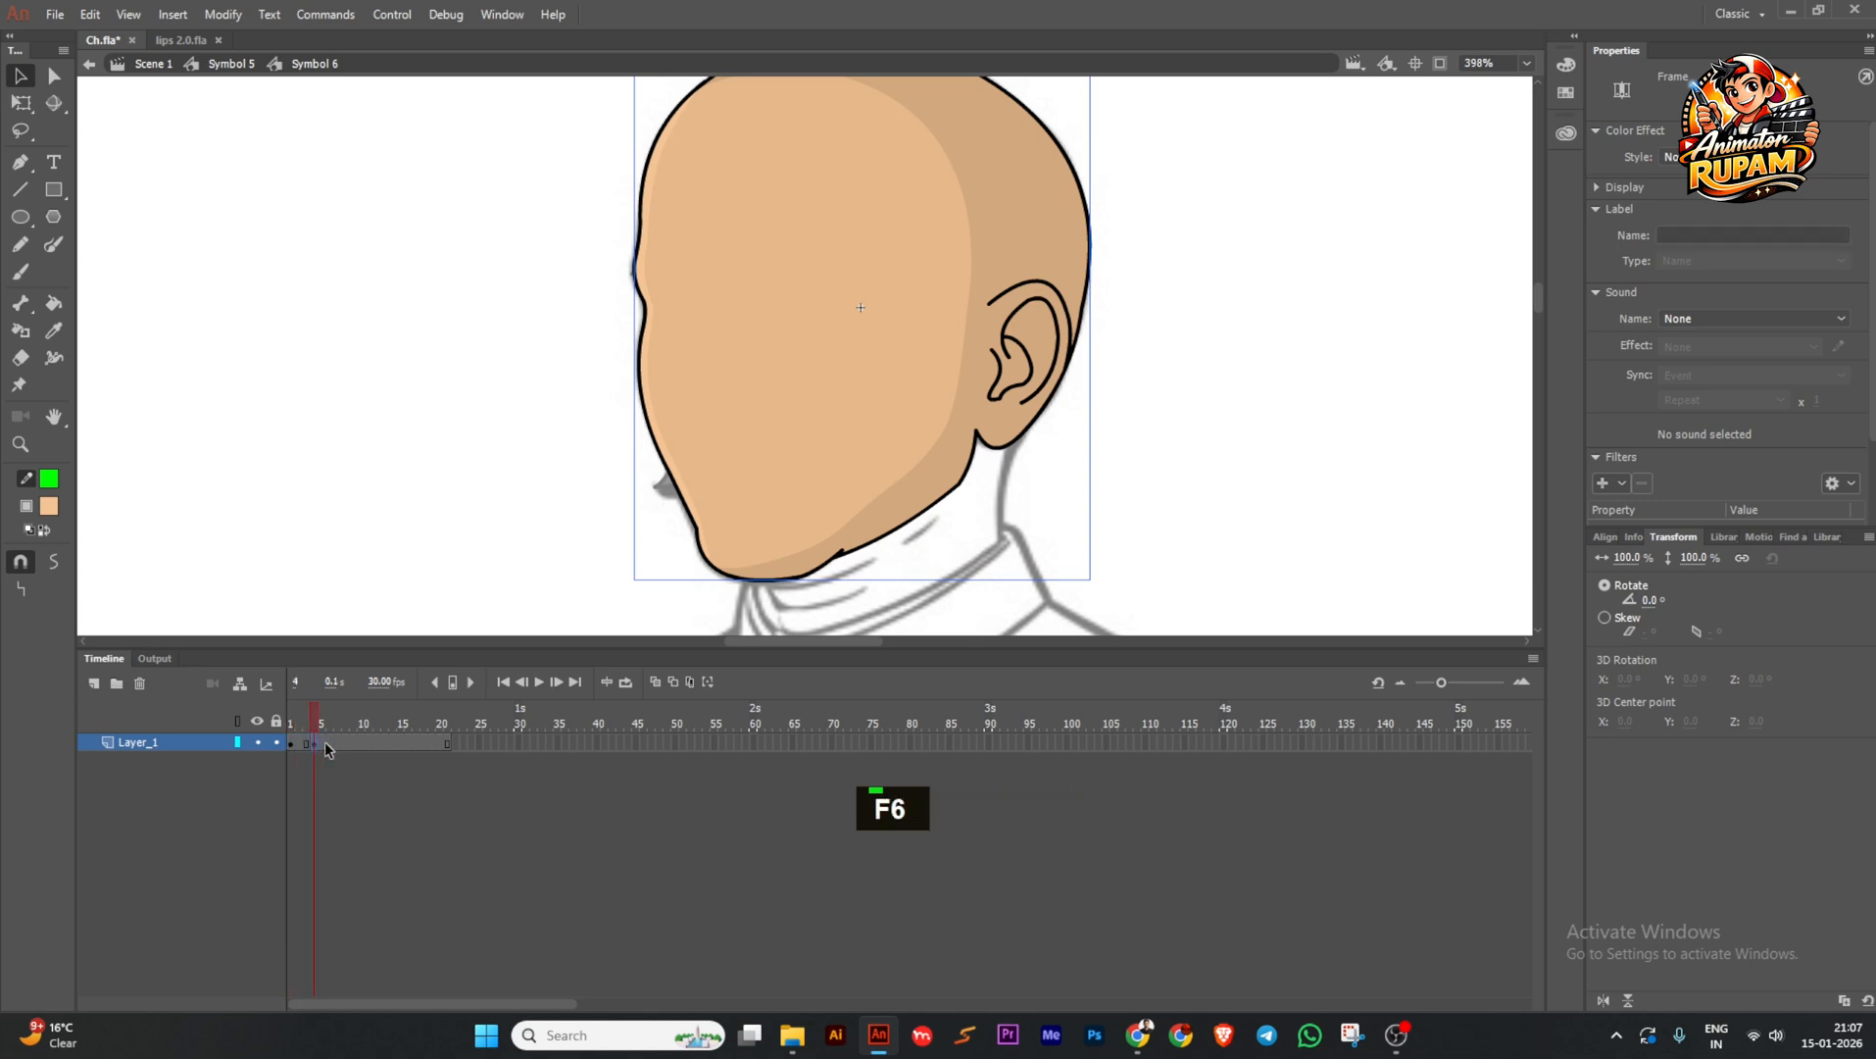
Insert keyframes at frames 7, 10 and 14 of the head timeline.
left_click(341, 746)
key("F6")
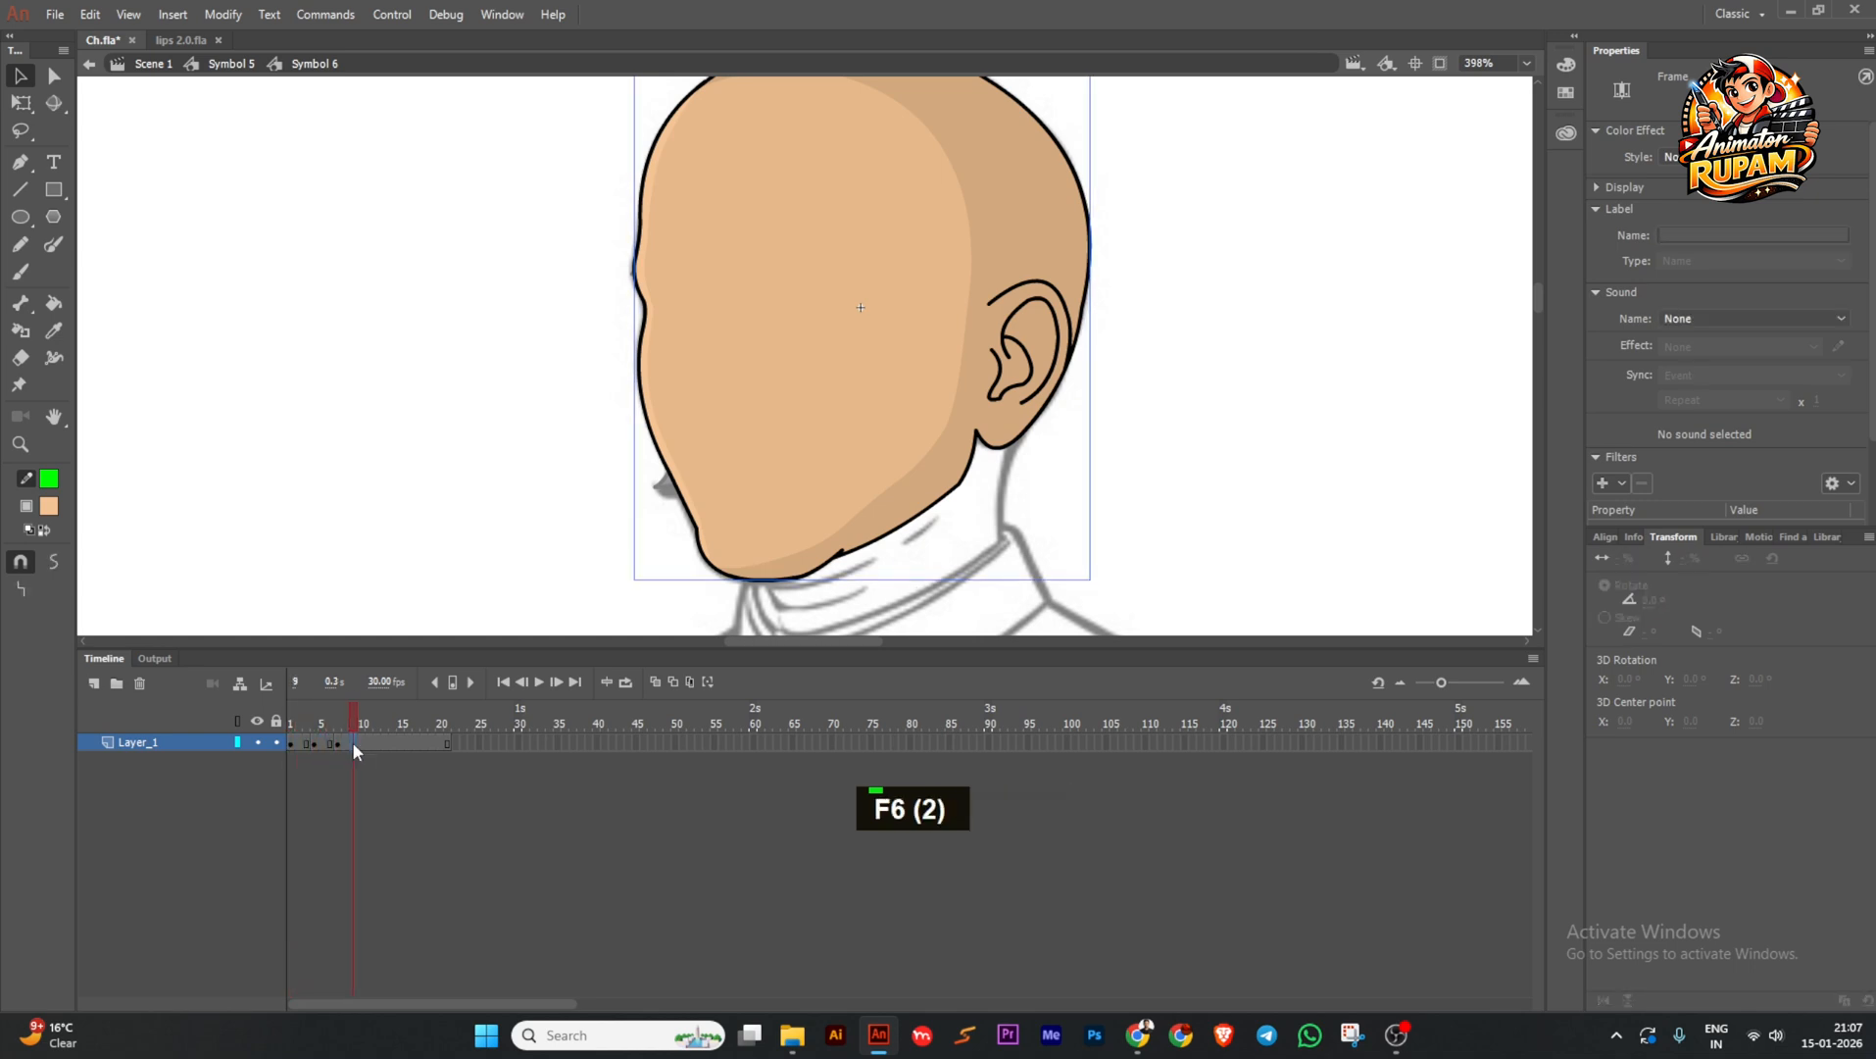
left_click(363, 745)
key("F6")
left_click(396, 745)
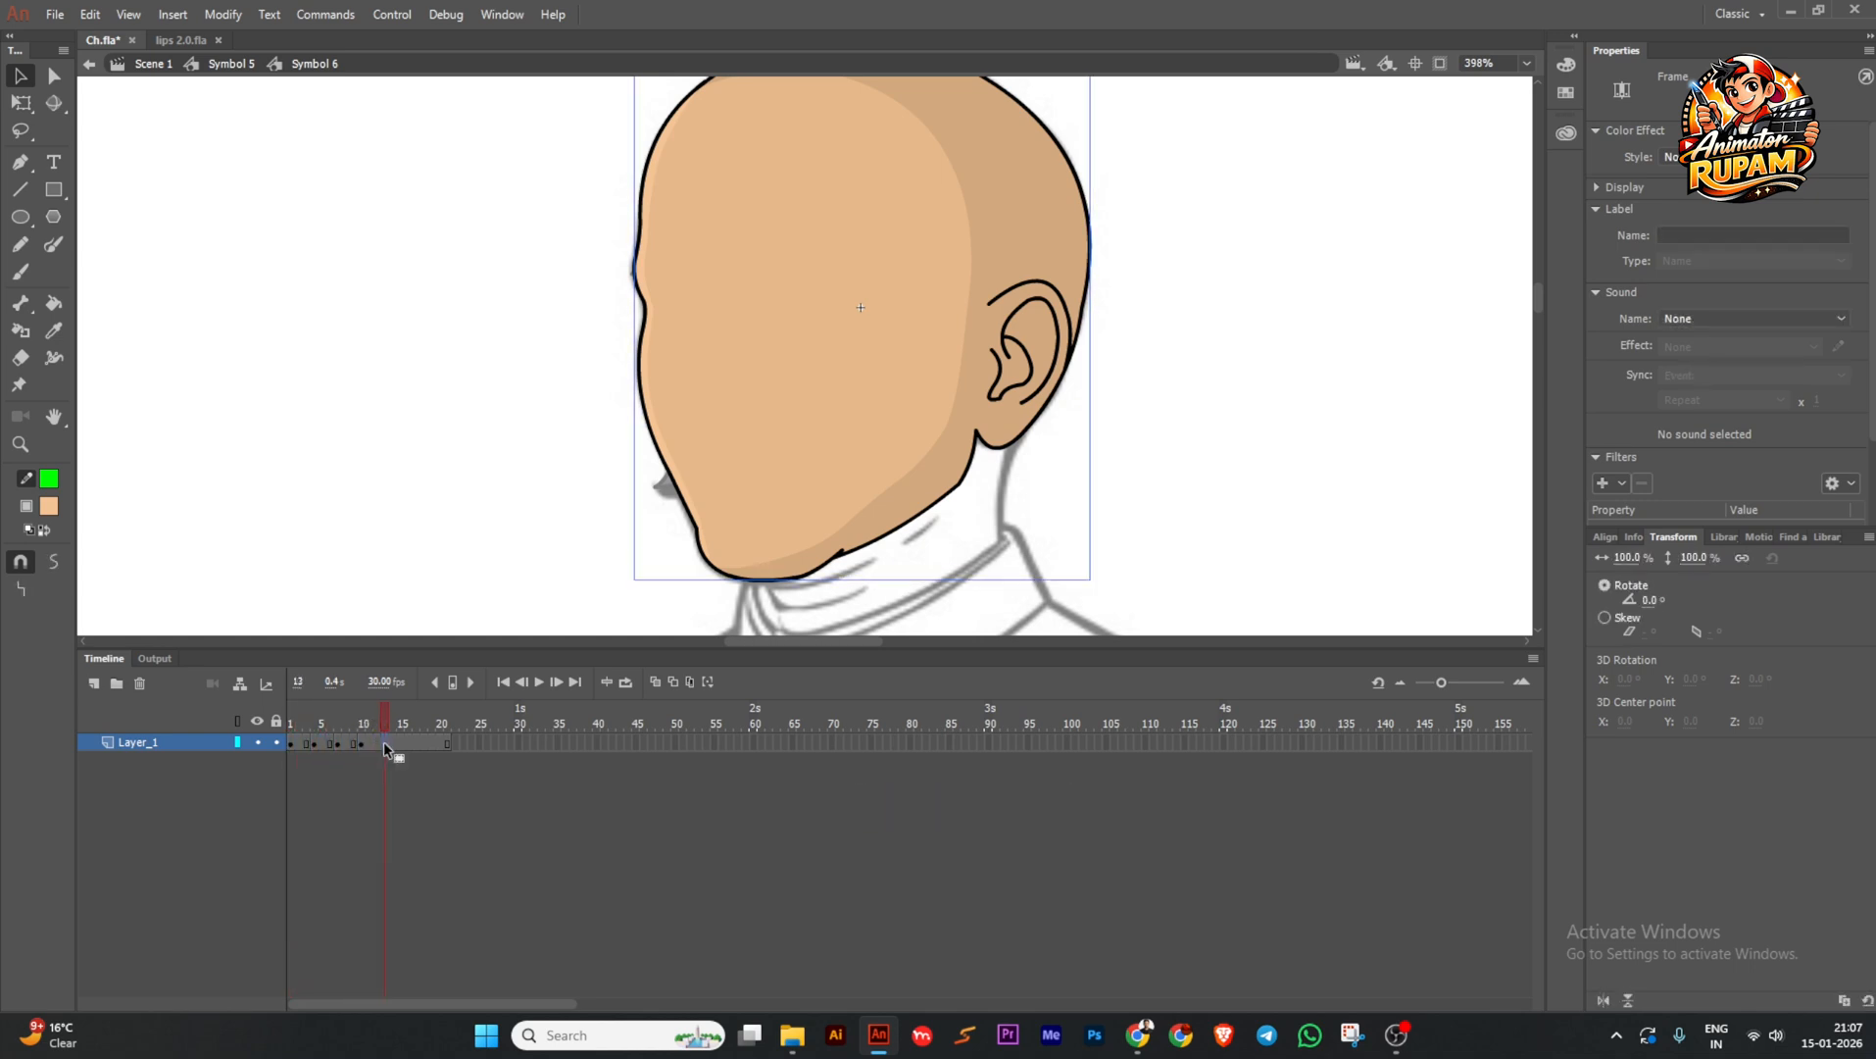
key("F6")
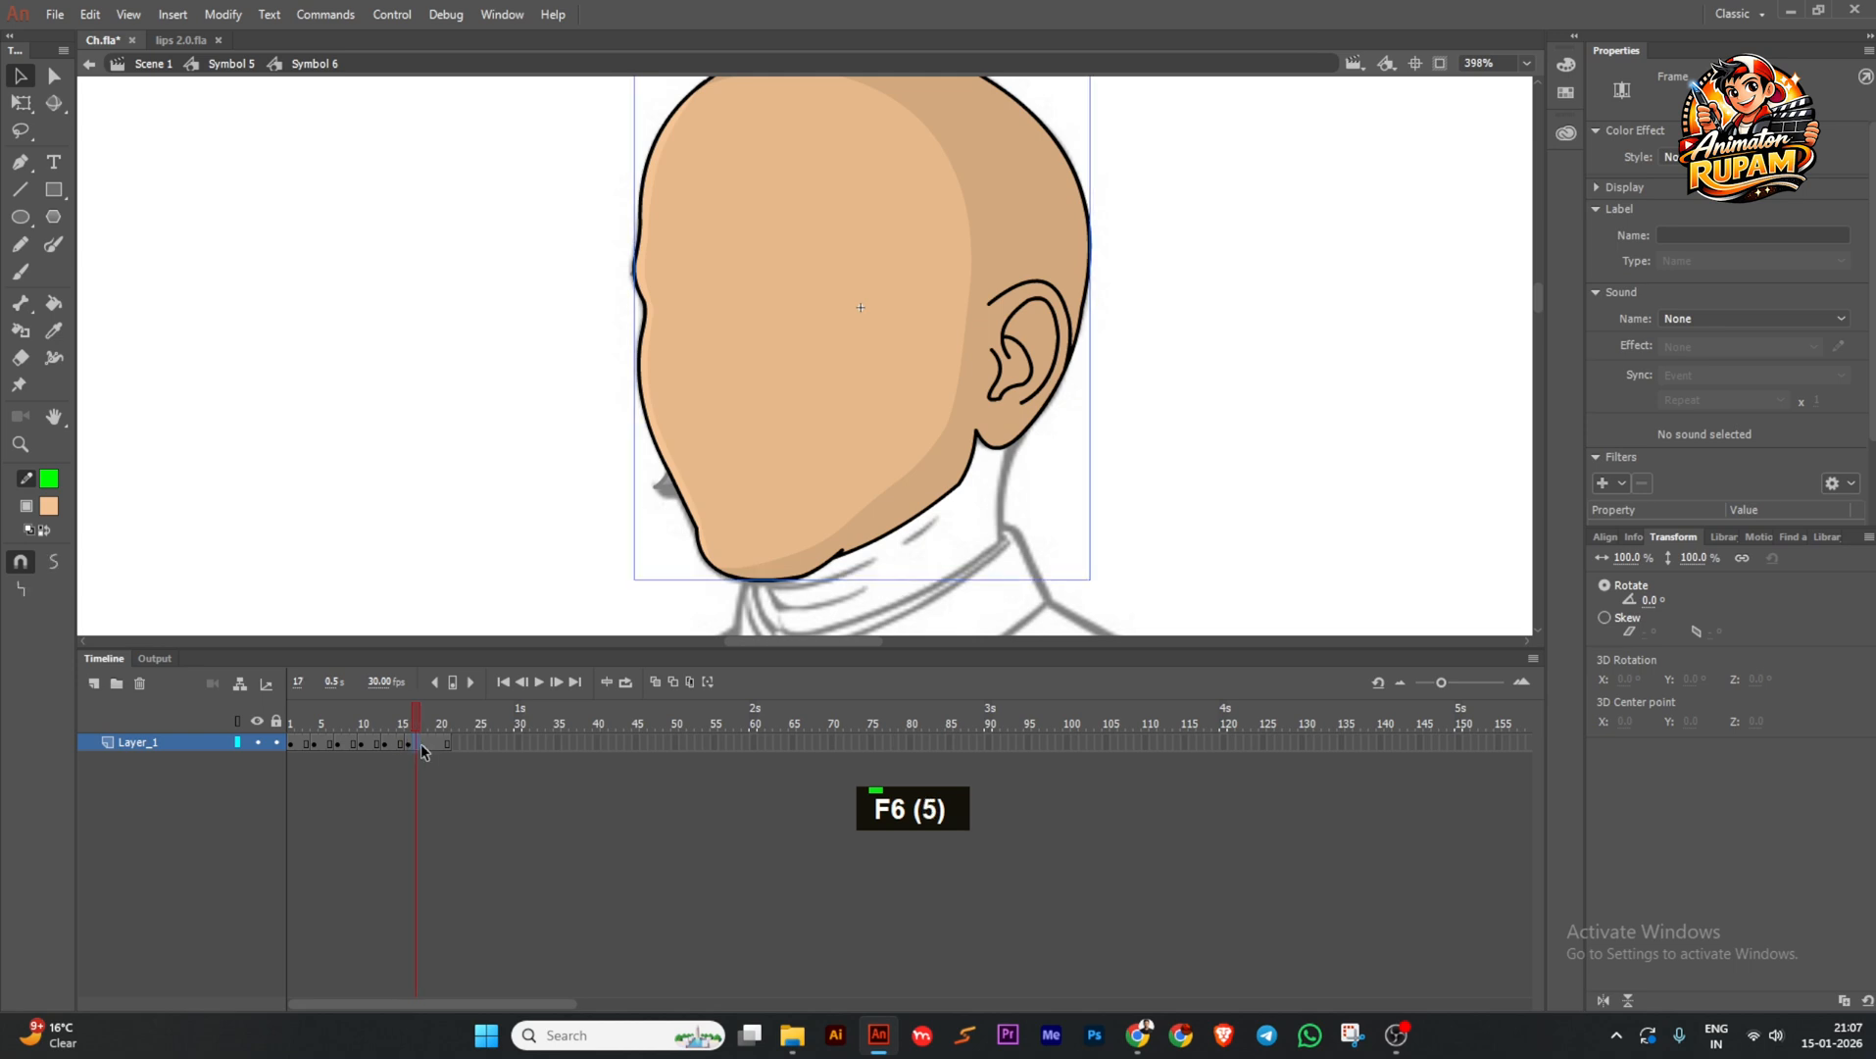
left_click(428, 746)
Scrub the face animation back to frame 1, then play the bald head animation.
double_click(523, 515)
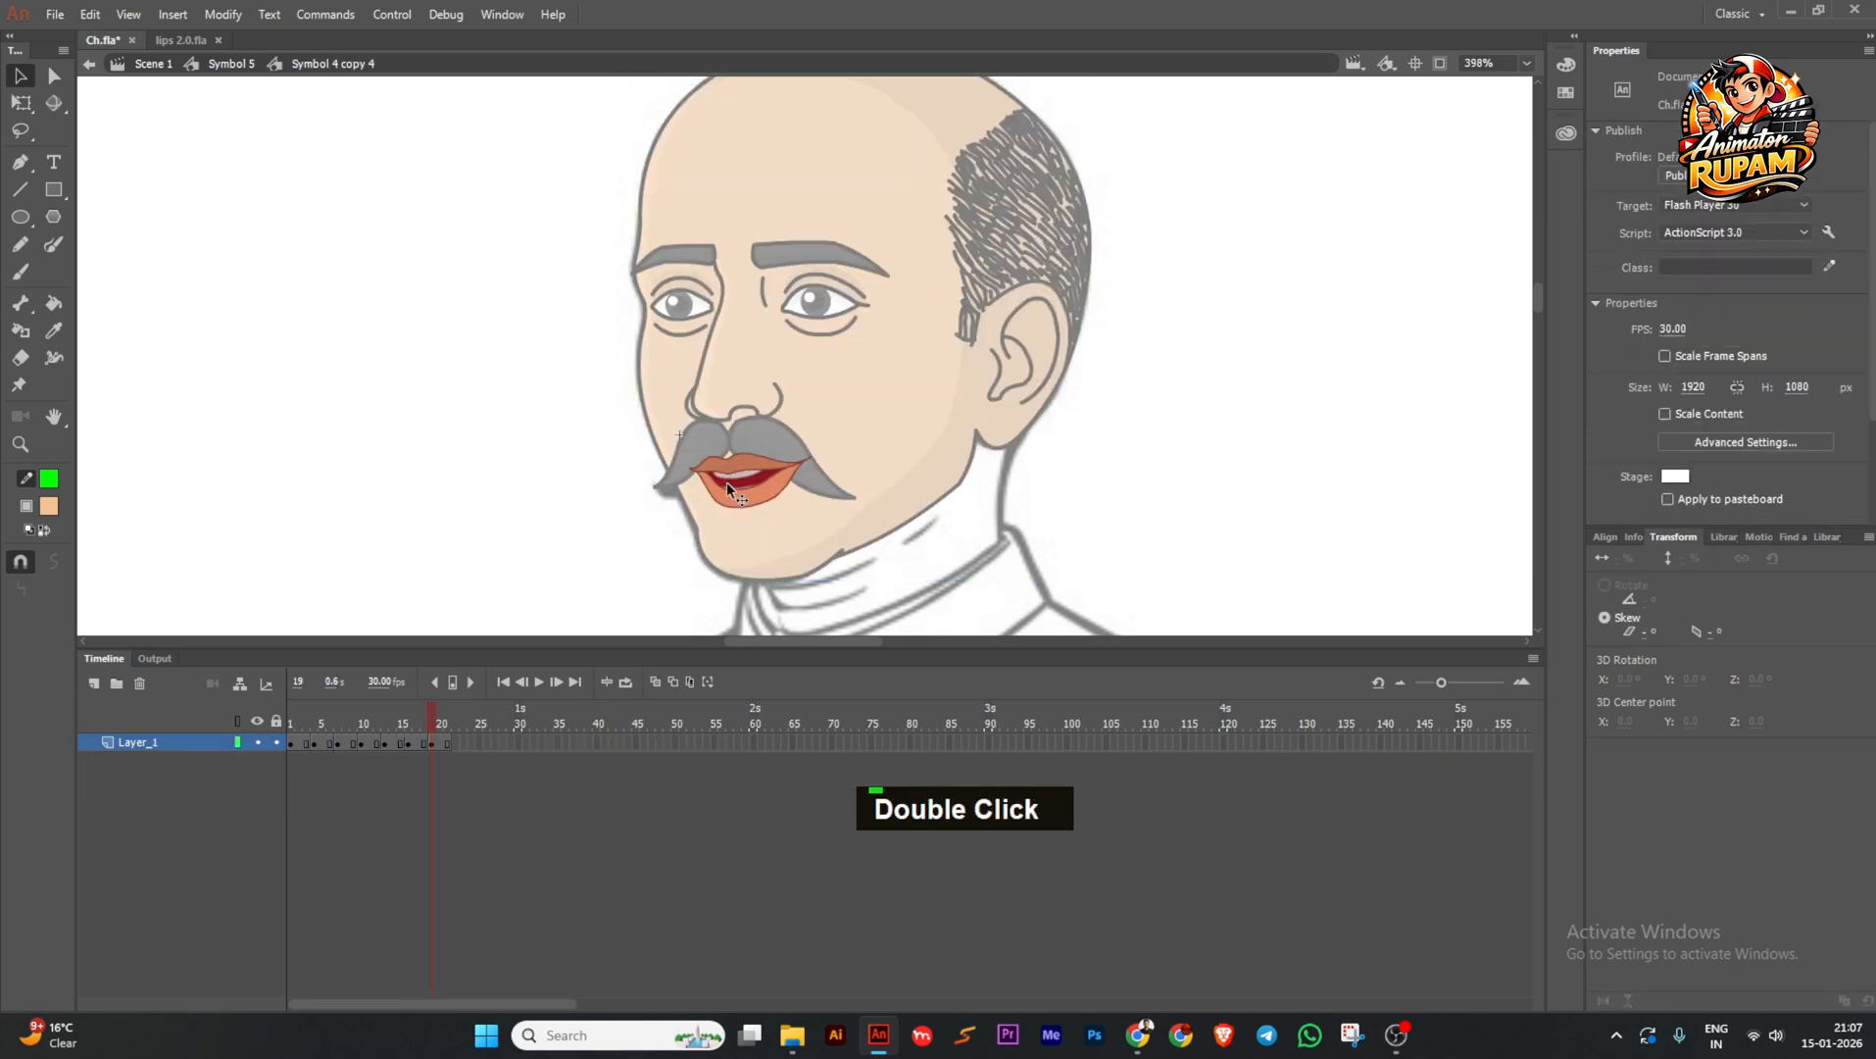
left_click(438, 726)
left_click_drag(439, 726, 291, 723)
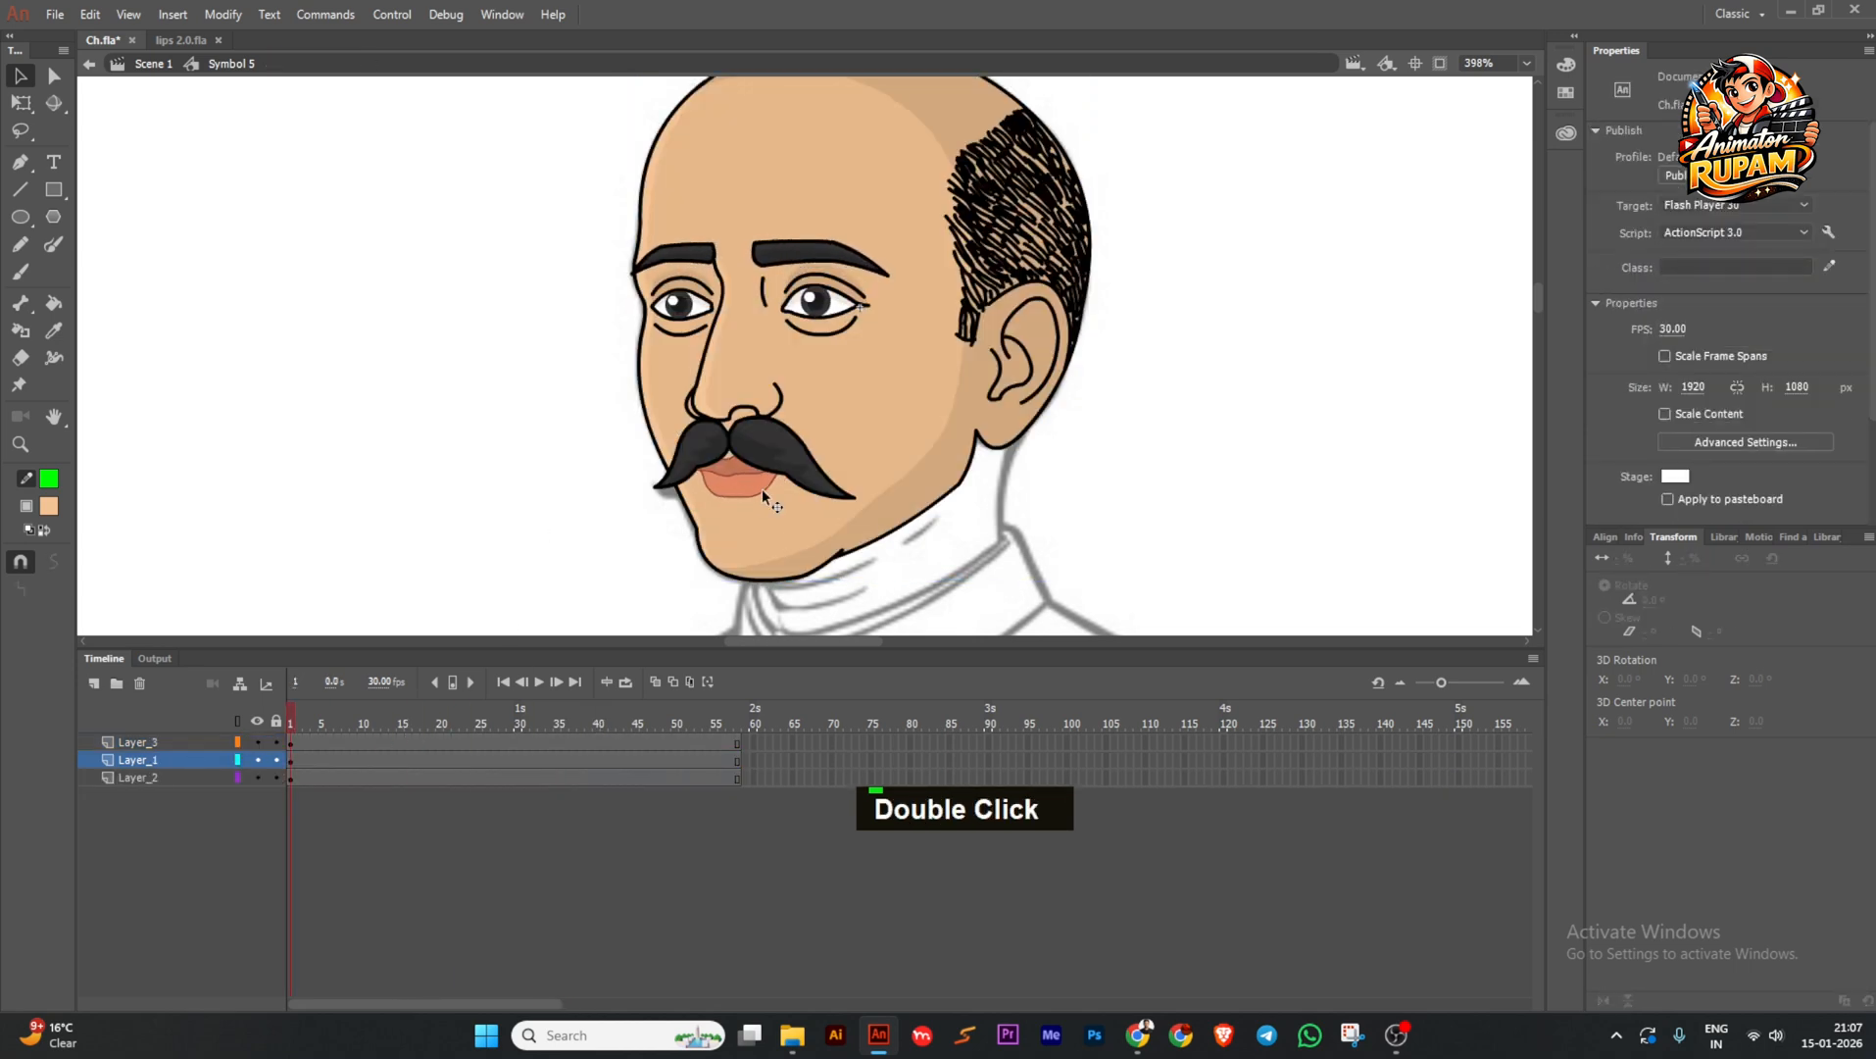
double_click(745, 559)
key("space")
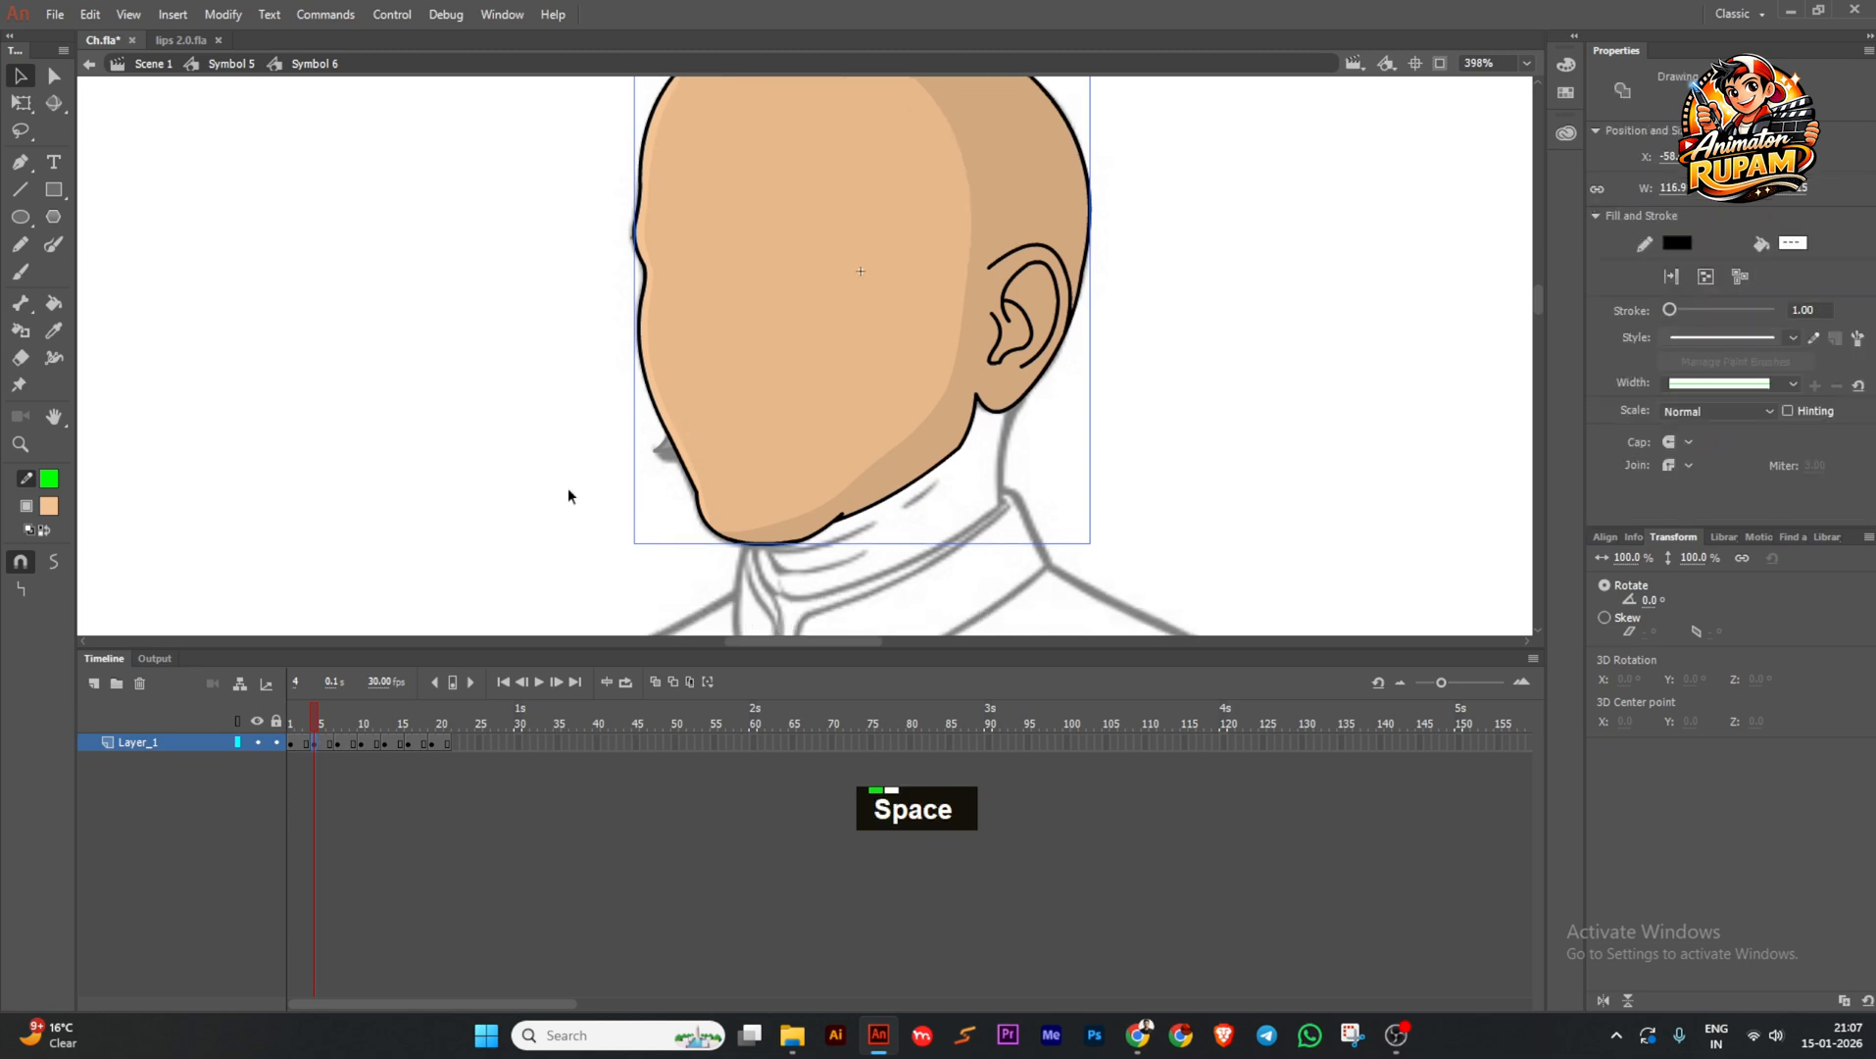
Split the bald head into separate jaw and upper-head drawing objects.
mouse_move(975, 577)
left_mouse_down()
mouse_move(598, 423)
mouse_move(586, 398)
left_mouse_up()
scroll(958, 392, "up", 4, "ctrl")
left_click(959, 423, "shift")
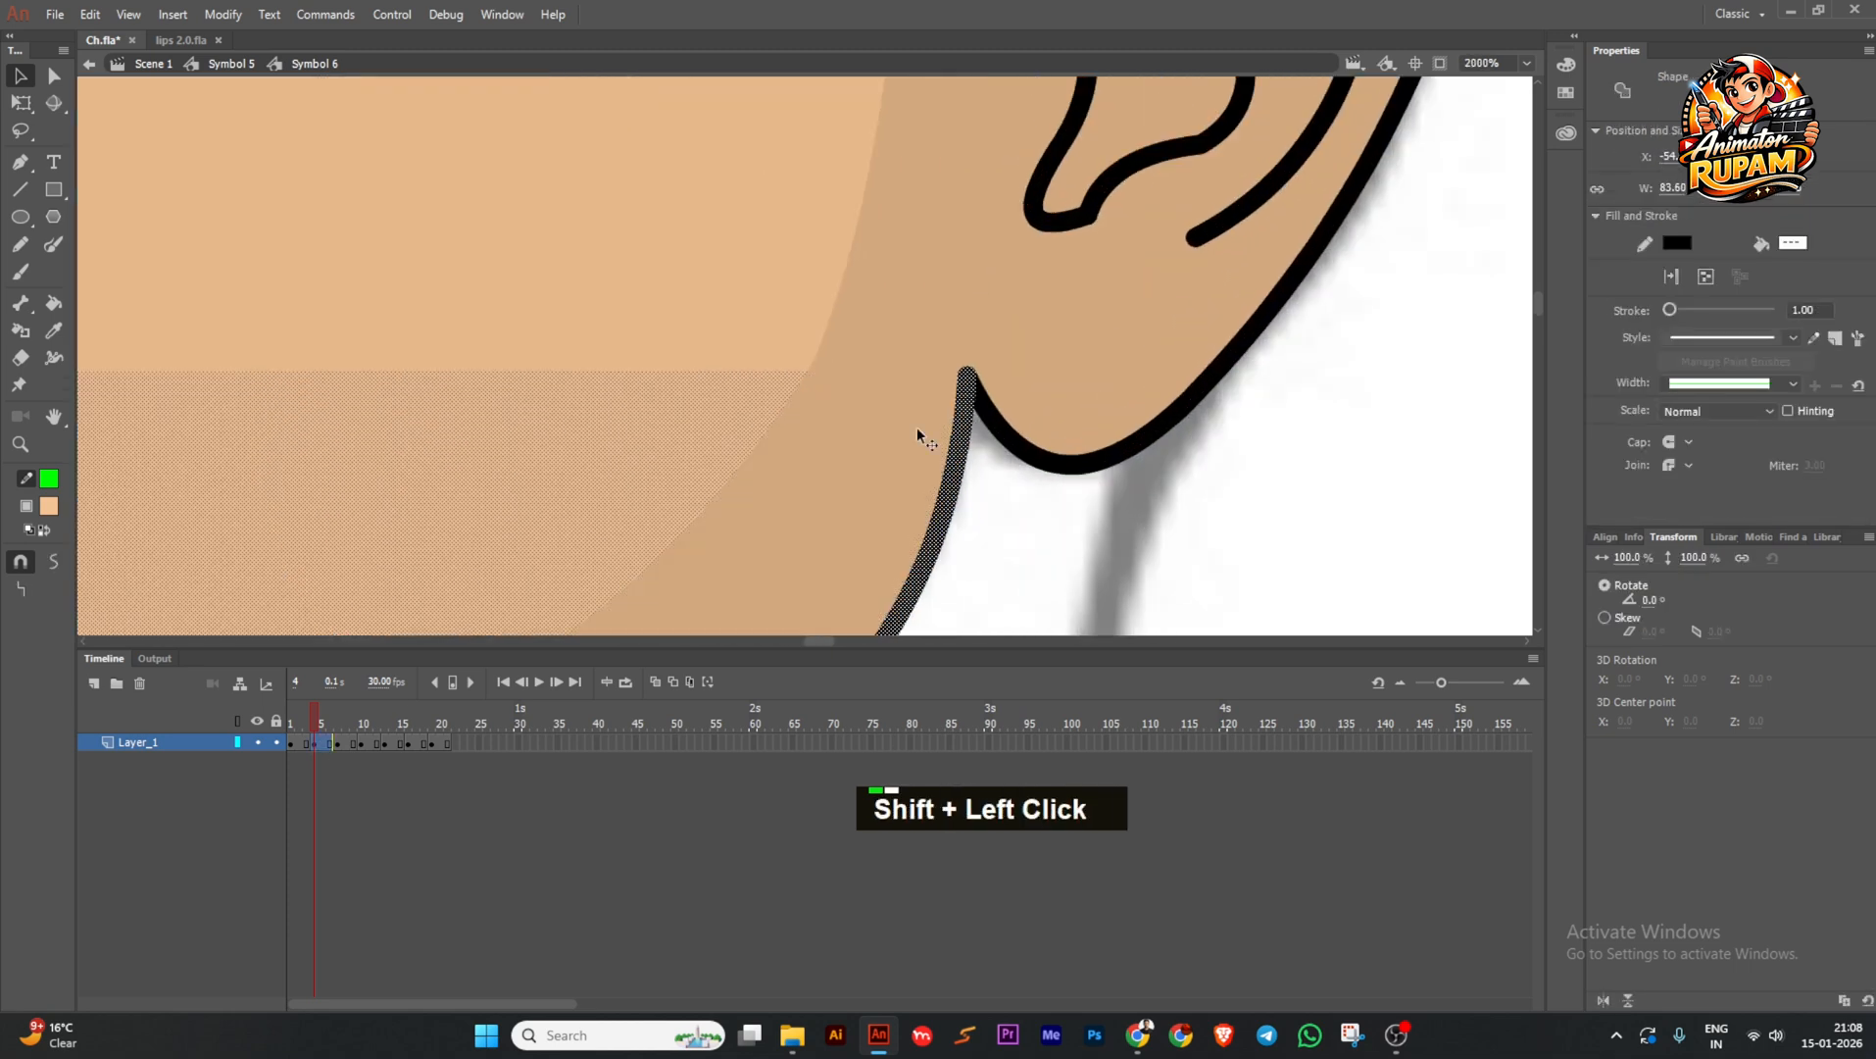
key("ctrl+z")
key("ctrl+z")
scroll(887, 435, "down", 5, "ctrl")
key("ctrl+z")
scroll(824, 439, "down", 2, "ctrl")
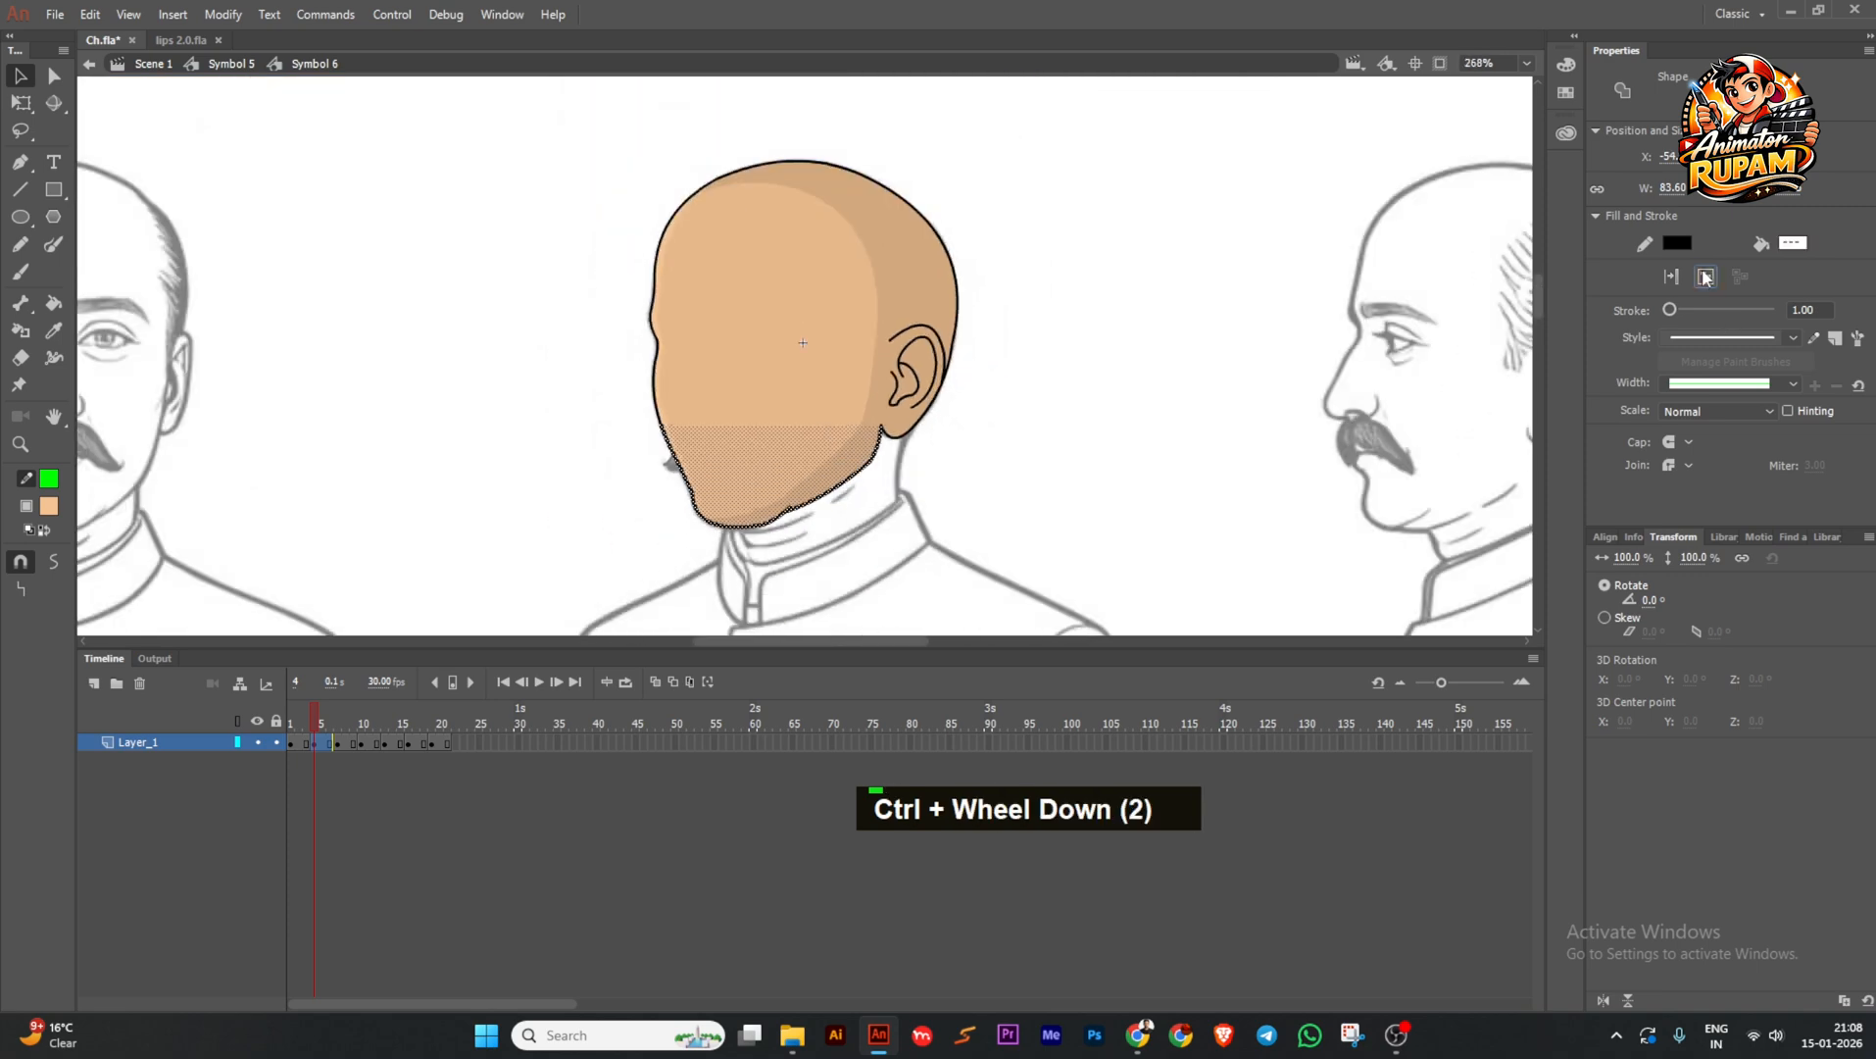
left_click(1706, 278)
scroll(737, 384, "up", 1, "ctrl")
left_click(741, 396, "shift")
left_click(1671, 278)
left_click(1195, 392)
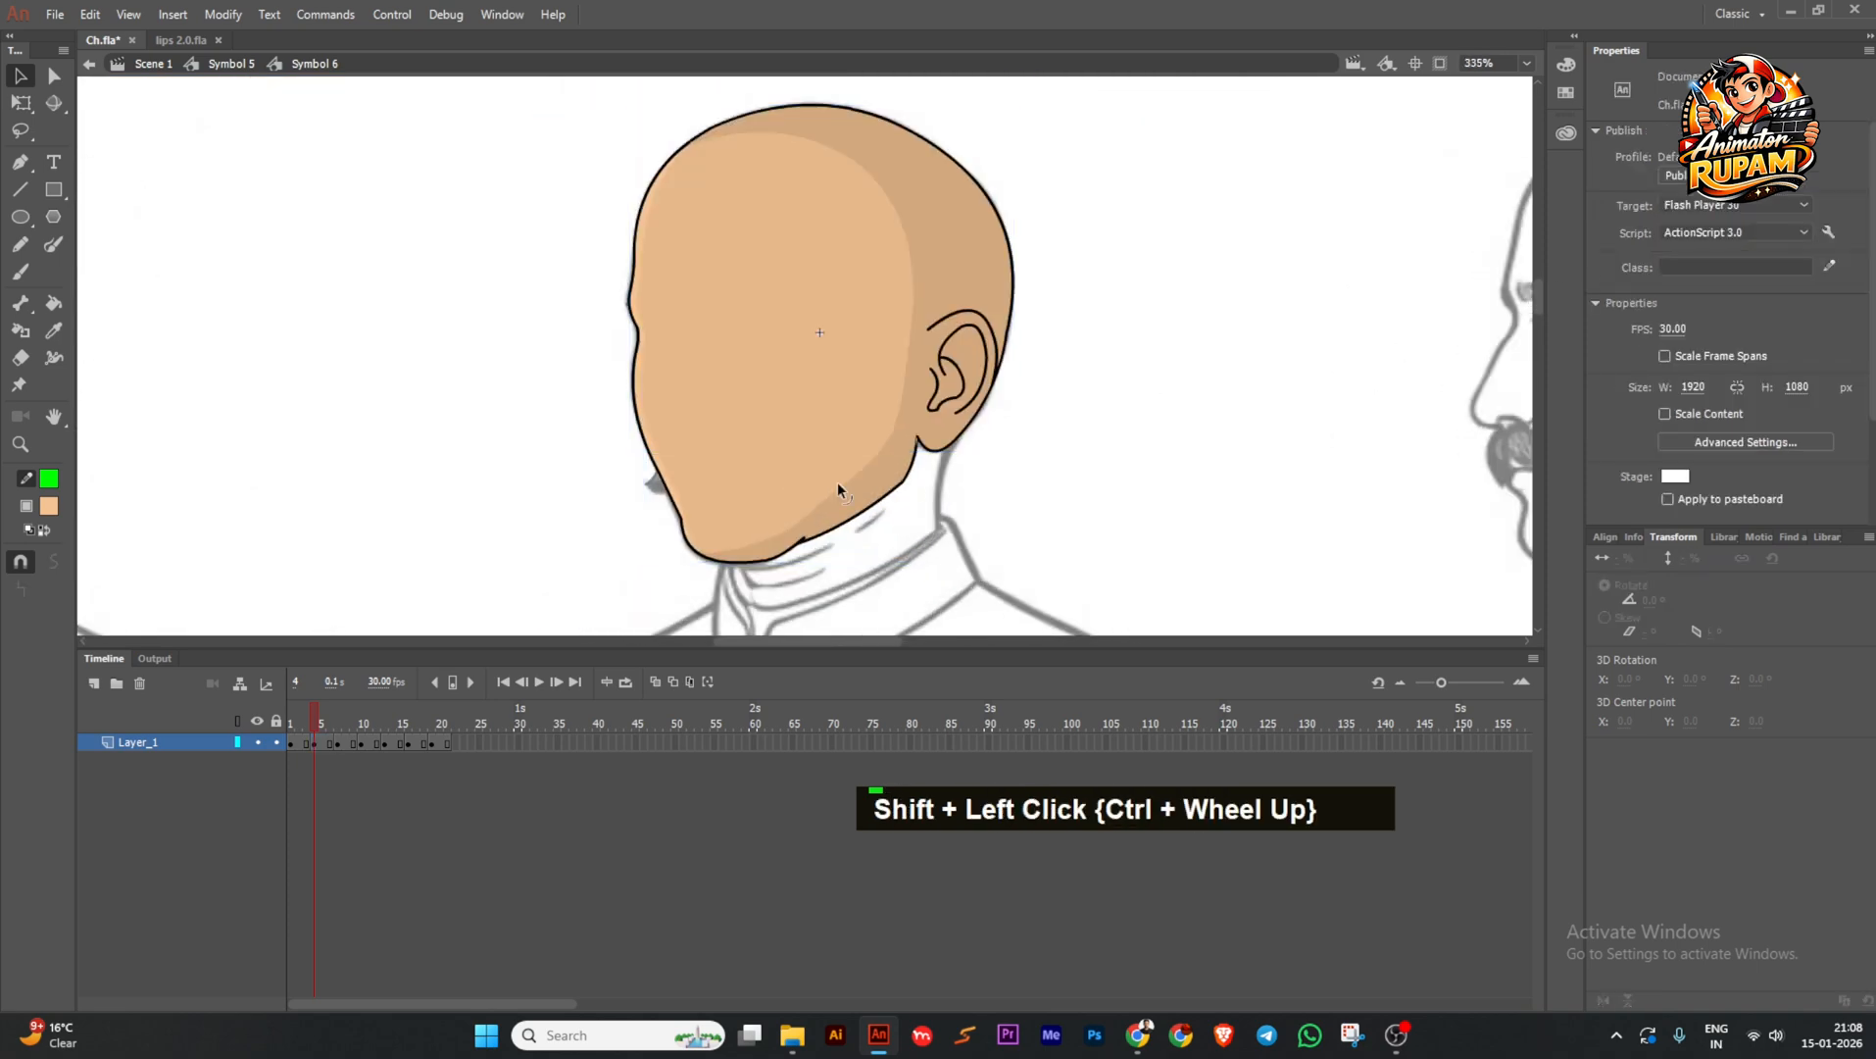
scroll(838, 480, "up", 1)
Reshape the upper head, bulging its lower edge and pulling out a jaw-line corner.
key("q")
left_click(754, 504)
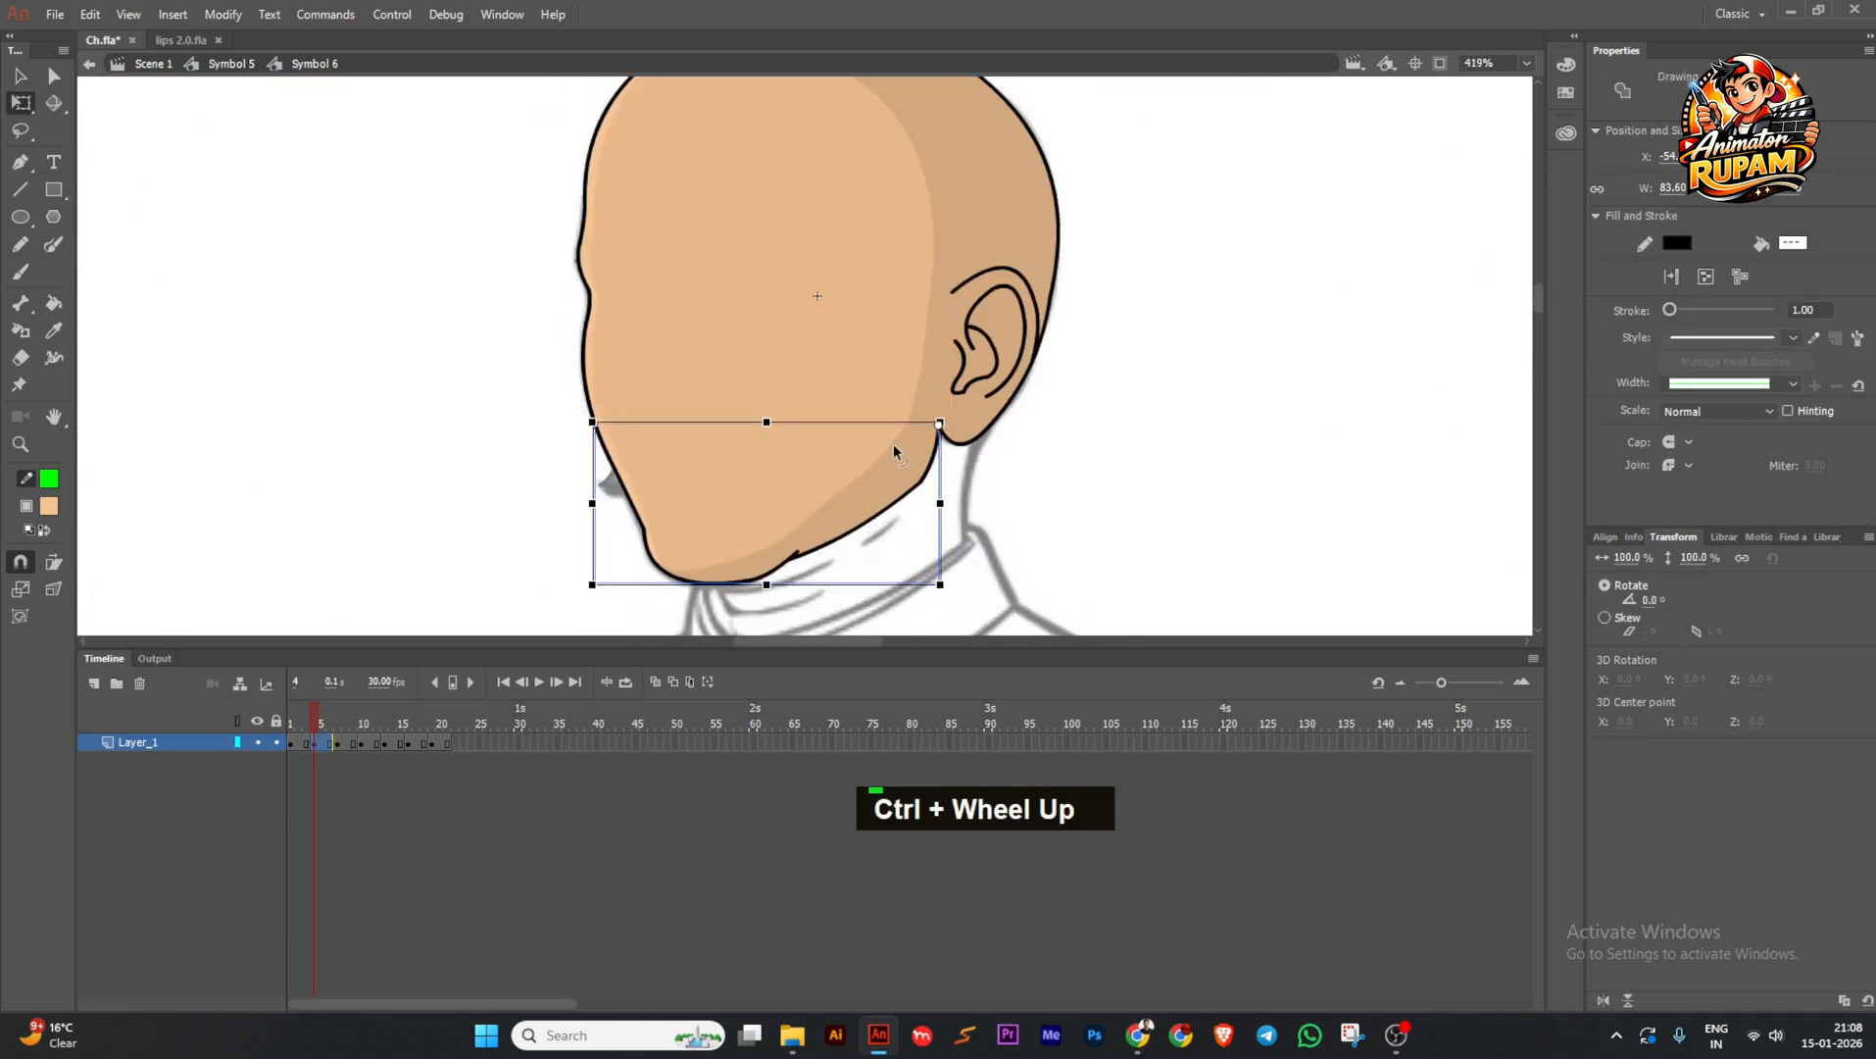
key("ctrl+z")
double_click(670, 387)
scroll(647, 397, "up", 3)
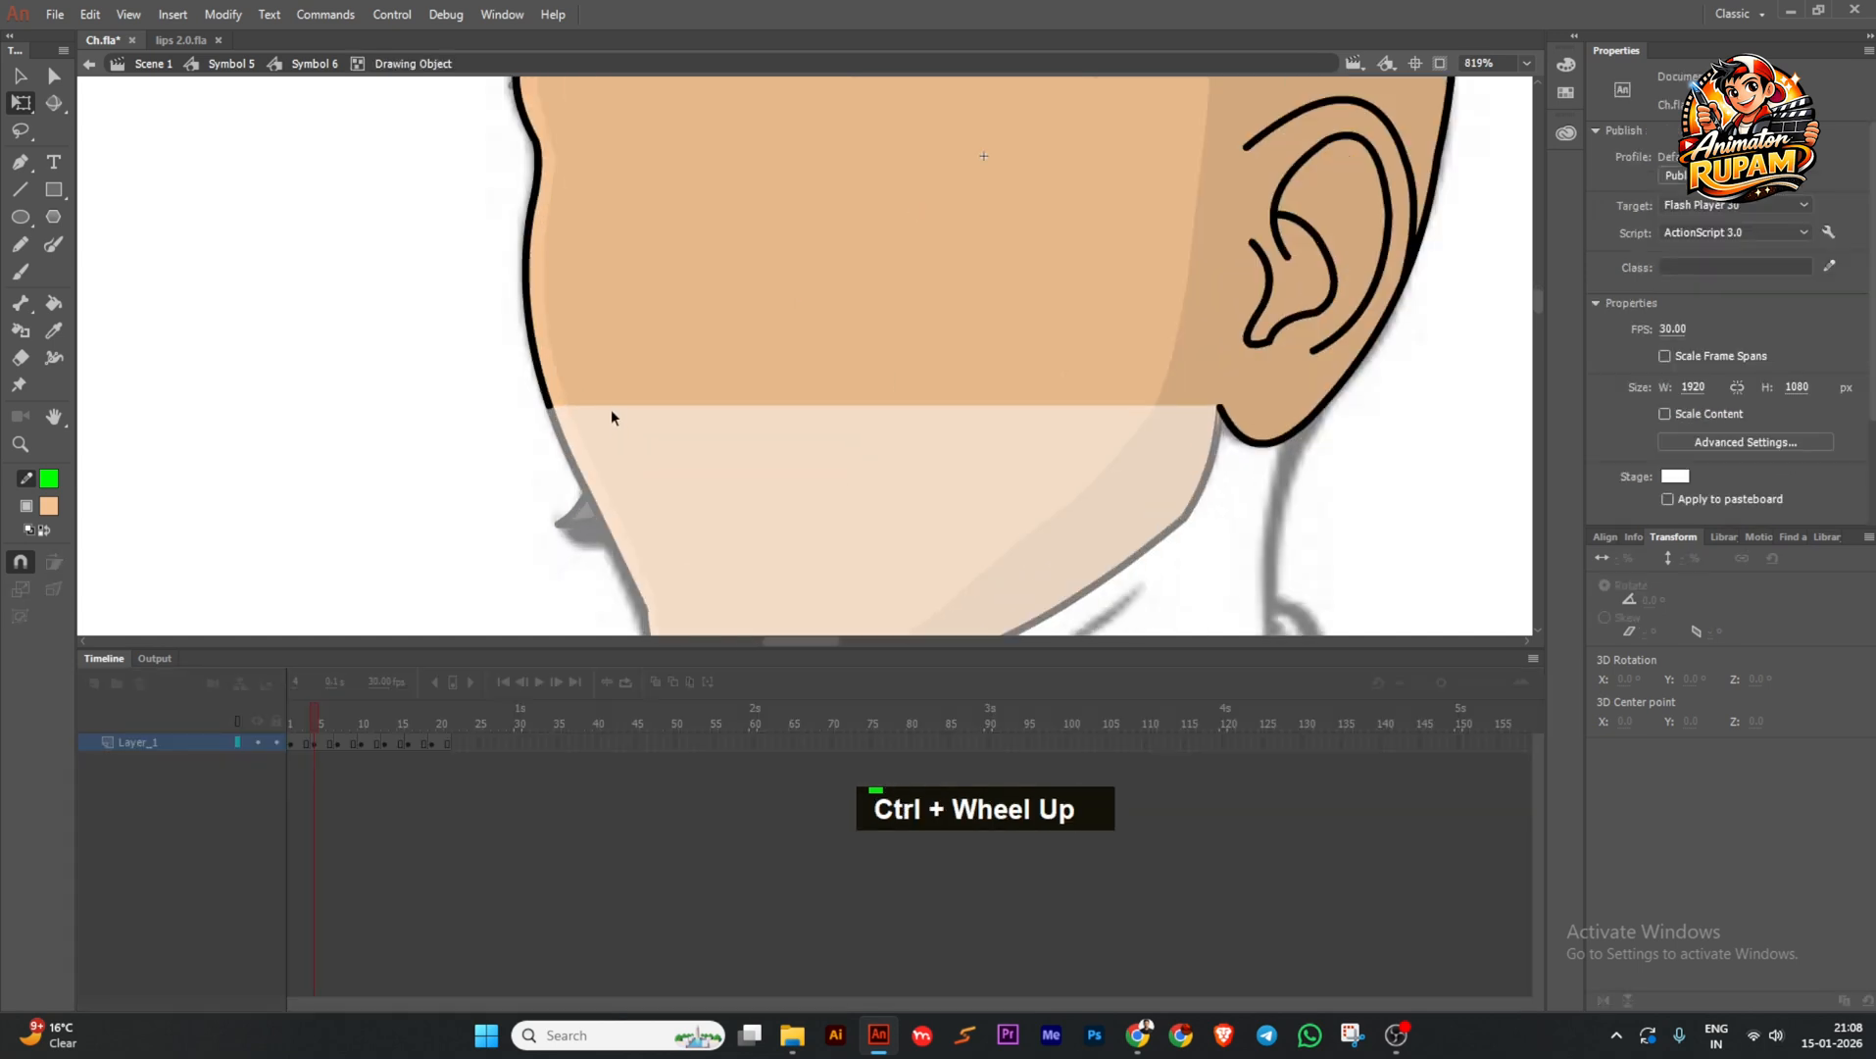
left_click_drag(498, 467, 627, 449)
mouse_move(1040, 434)
left_mouse_down()
mouse_move(1100, 436)
mouse_move(1057, 450)
left_mouse_up()
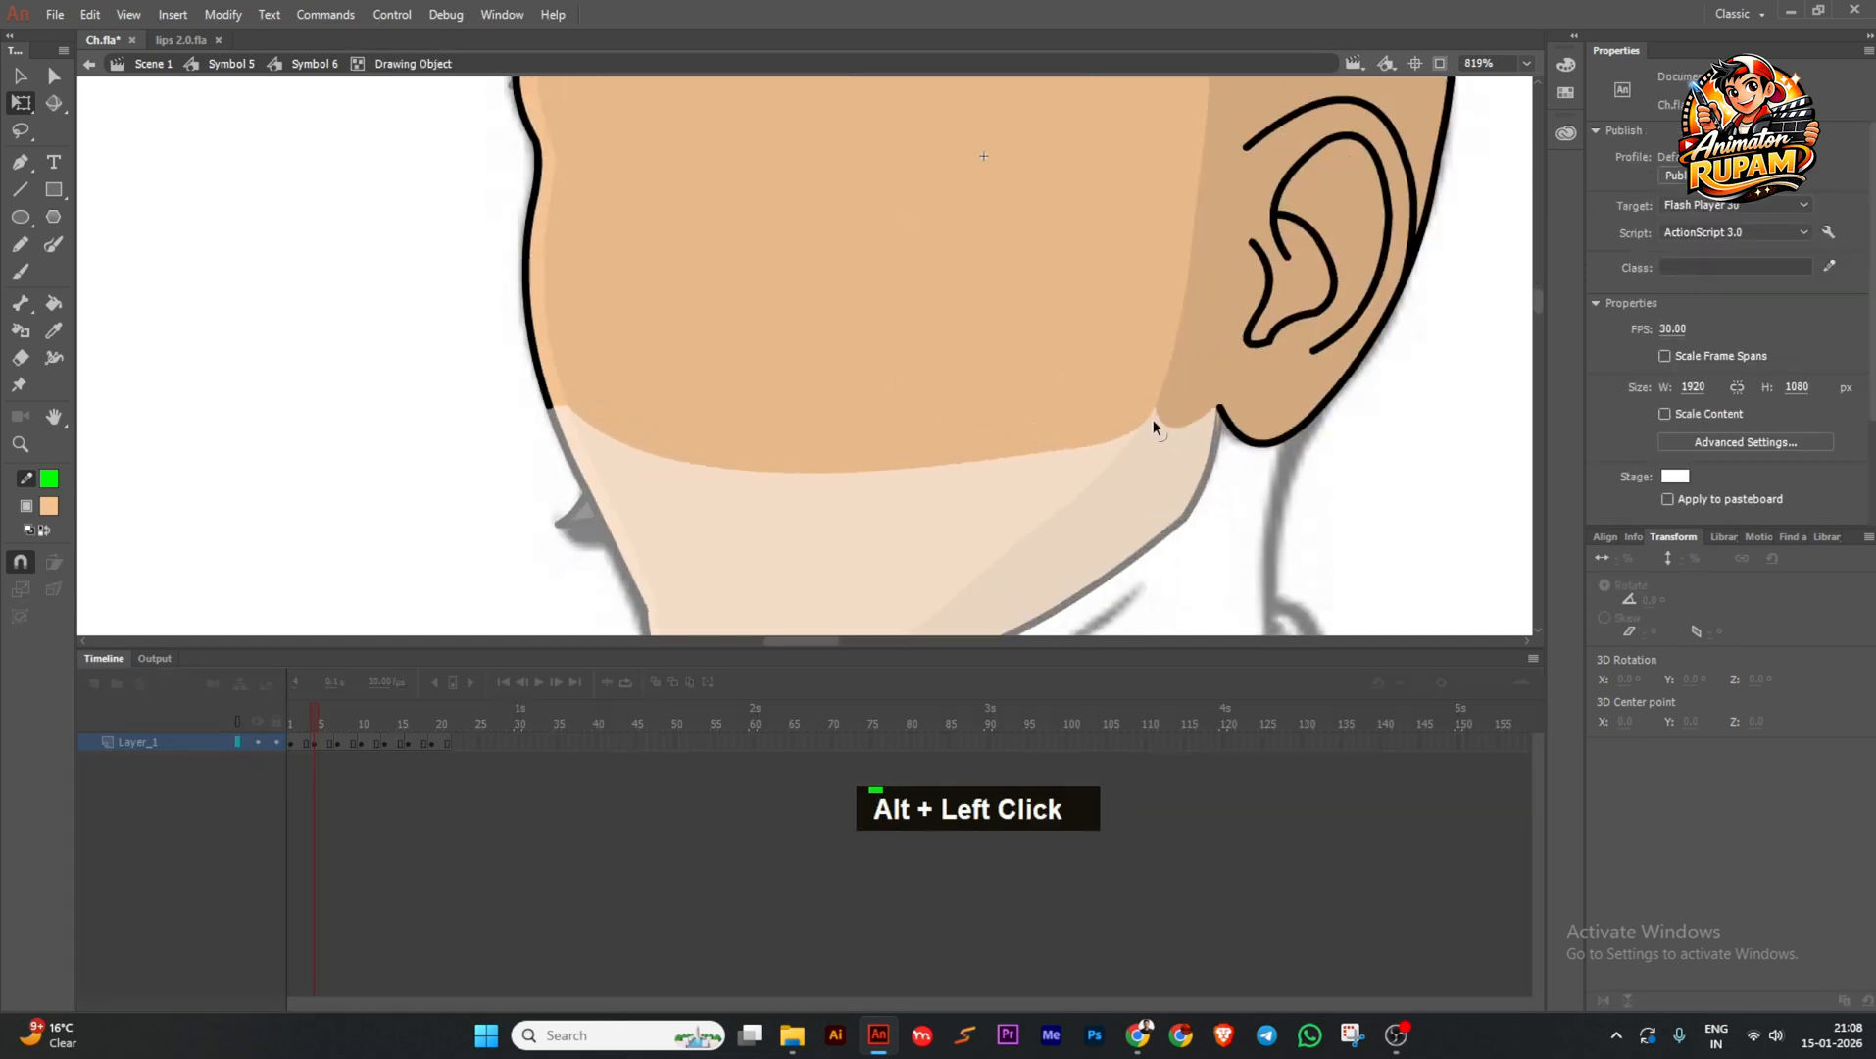
scroll(513, 399, "up", 3)
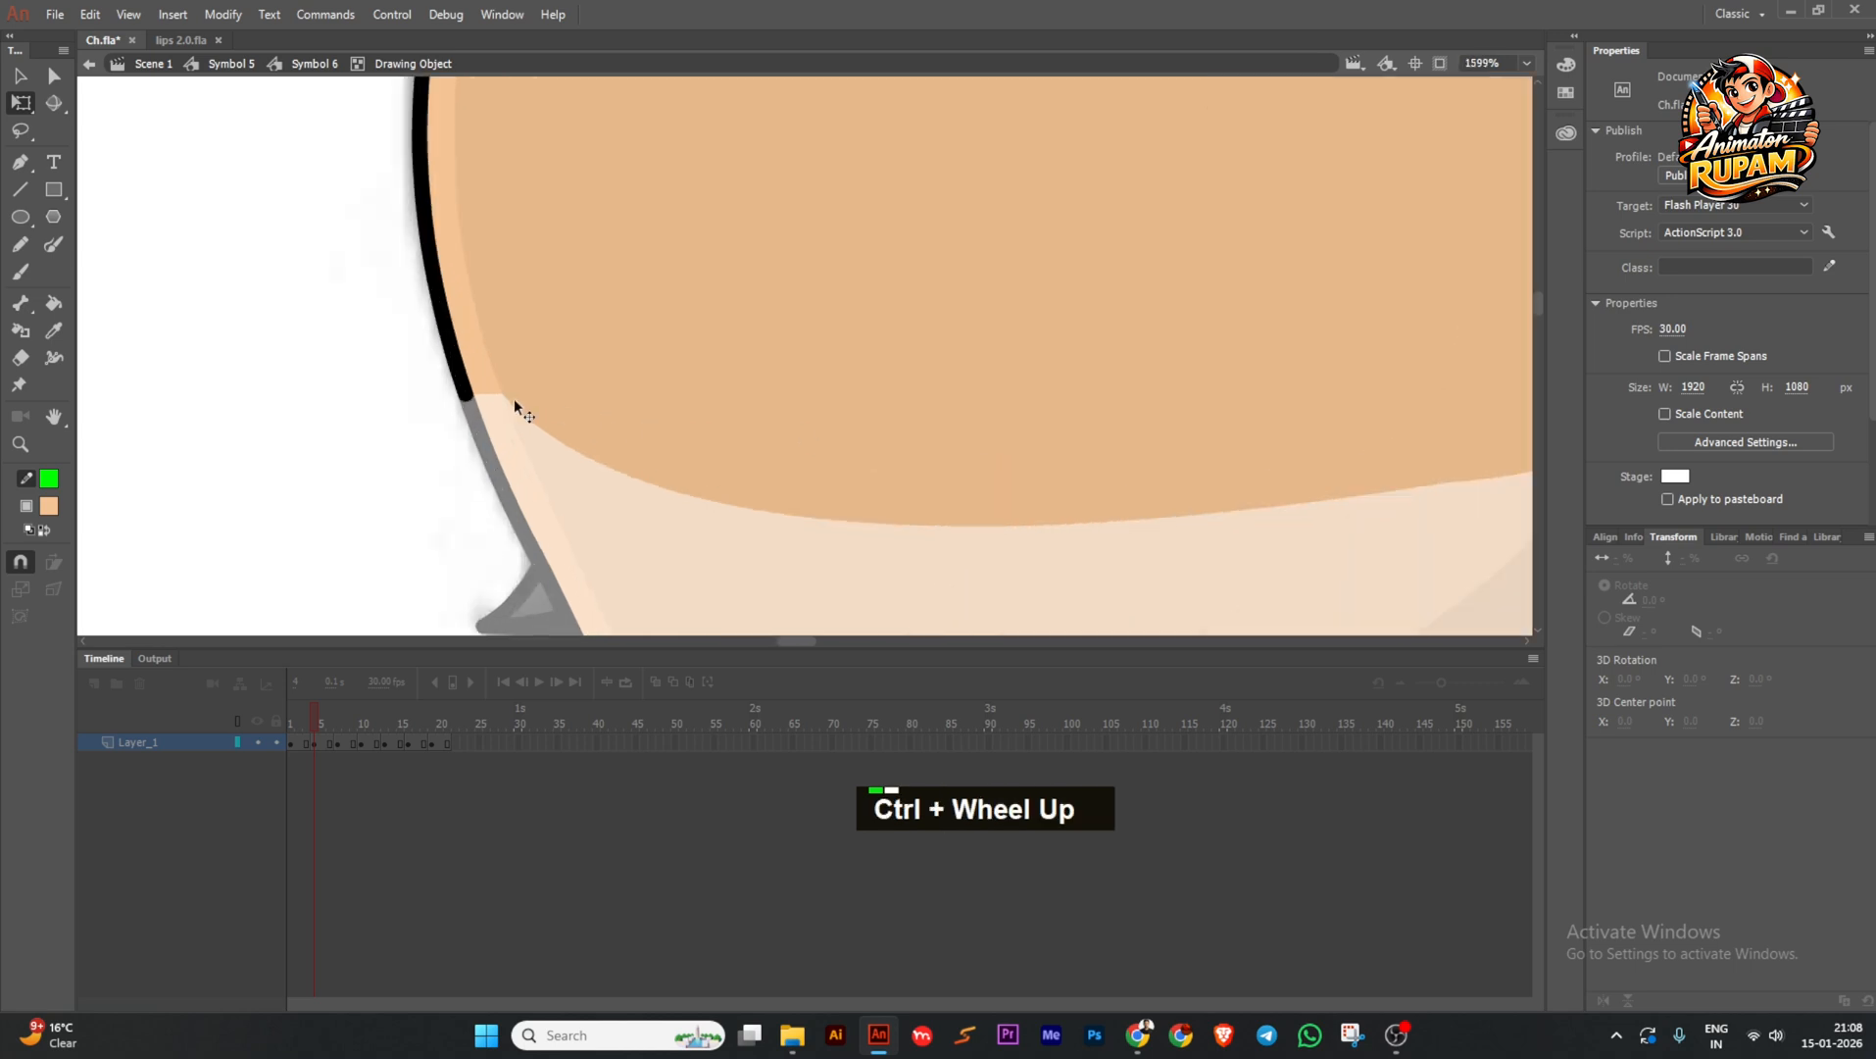
scroll(595, 470, "down", 6)
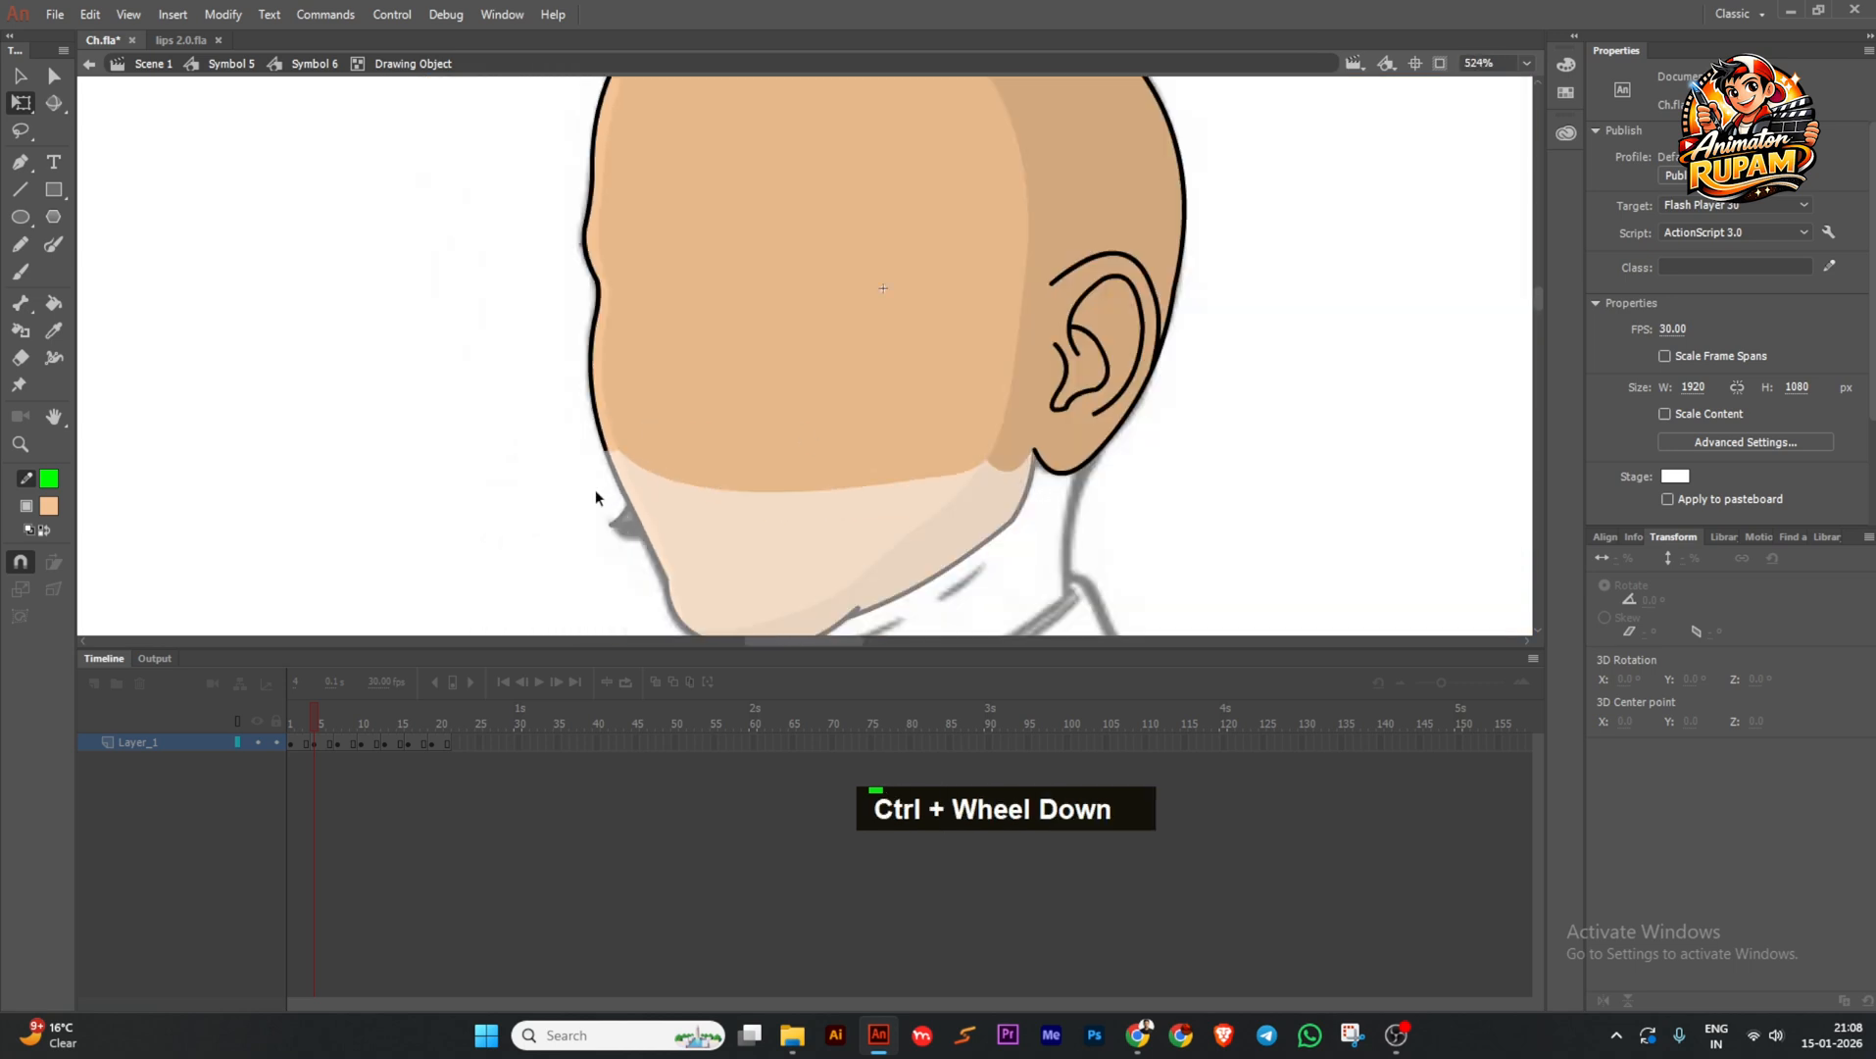
double_click(593, 491)
key("space")
Save the document and reopen the bald head symbol to inspect the jaw drawing.
left_click_drag(557, 540, 545, 446)
double_click(536, 473)
key("ctrl+s")
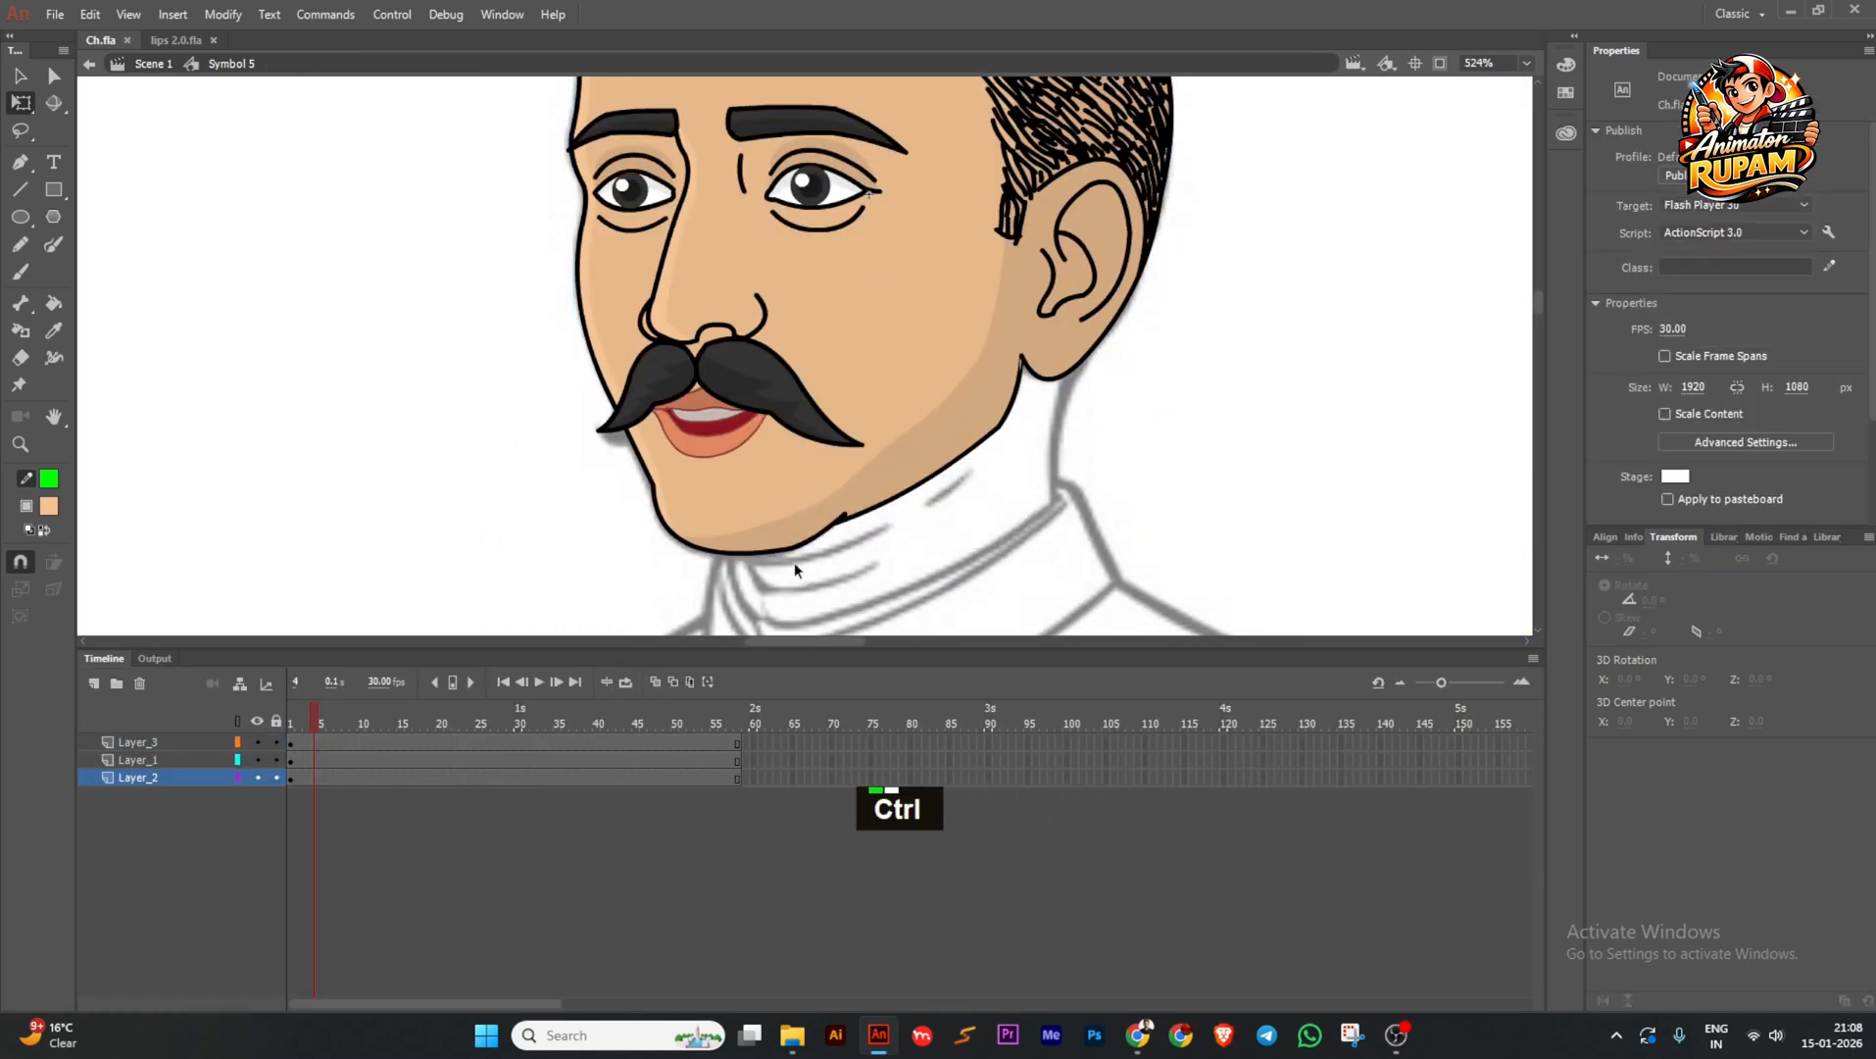
scroll(794, 561, "up", 1)
double_click(774, 524)
double_click(767, 528)
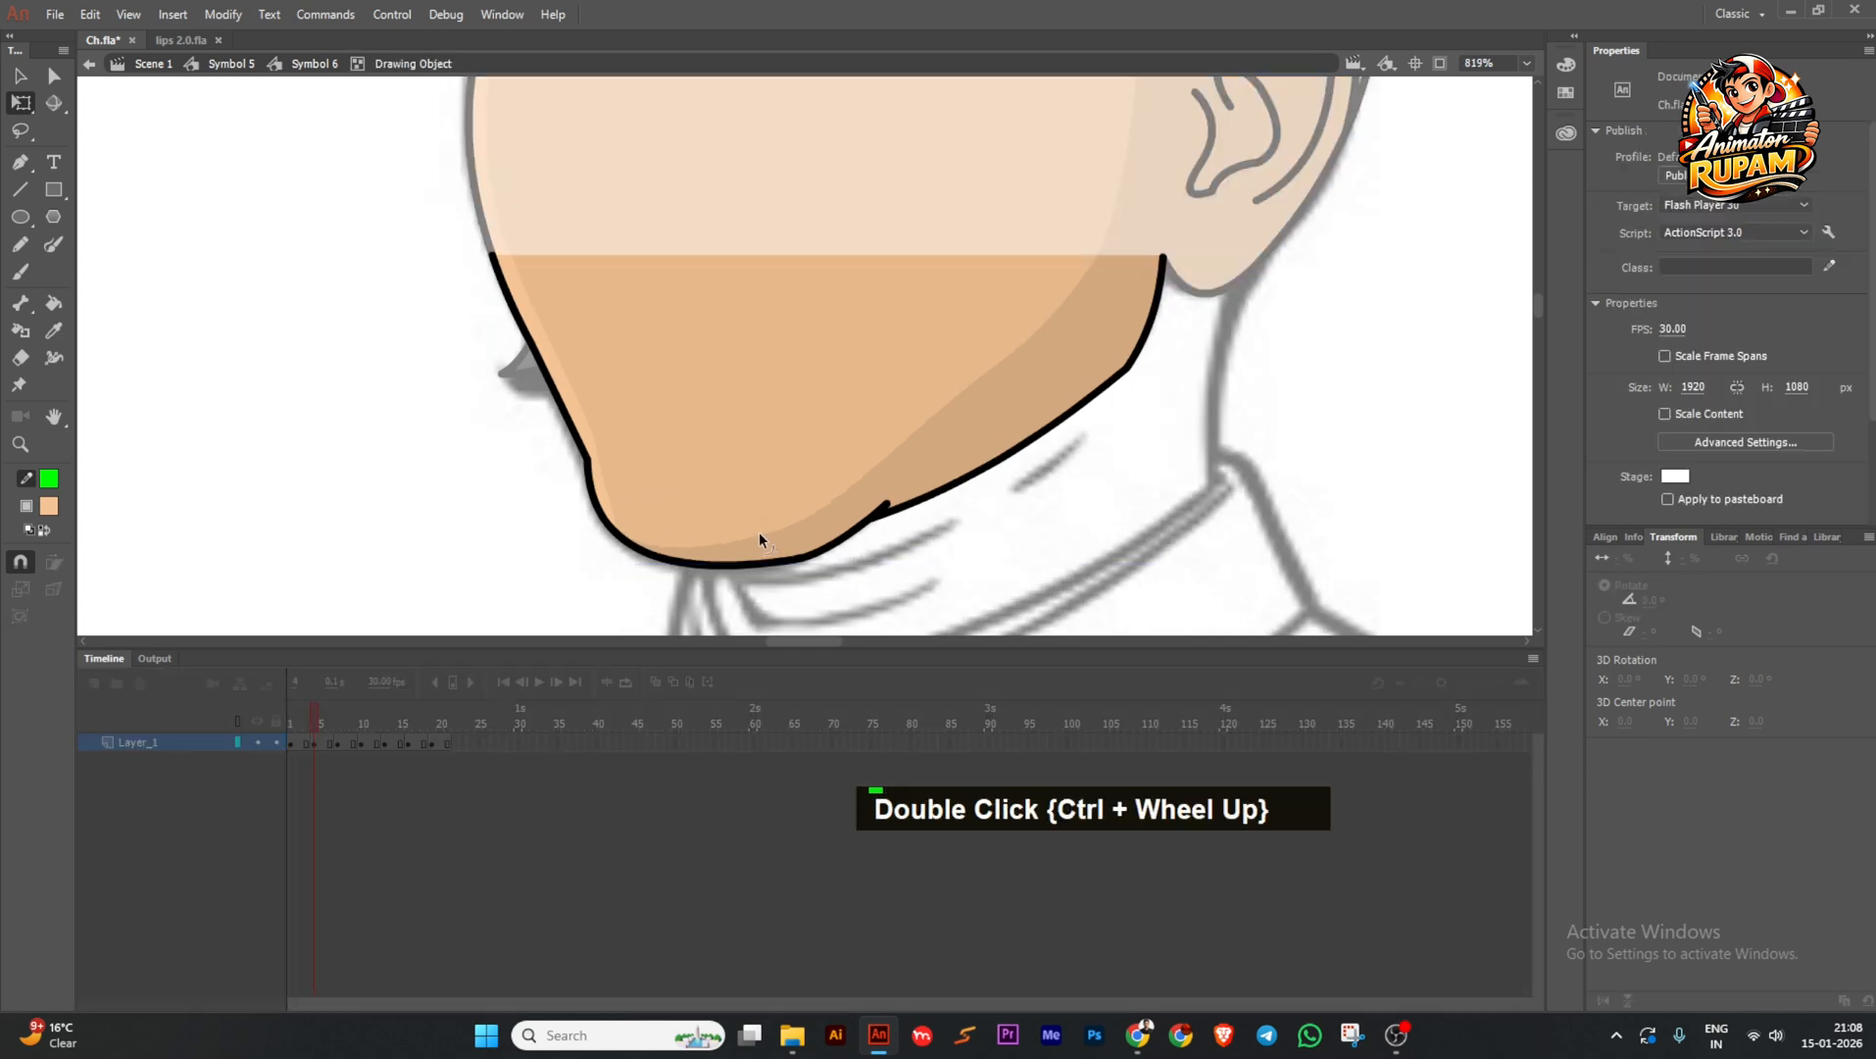
scroll(708, 522, "down", 2)
double_click(629, 534)
scroll(628, 536, "up", 1)
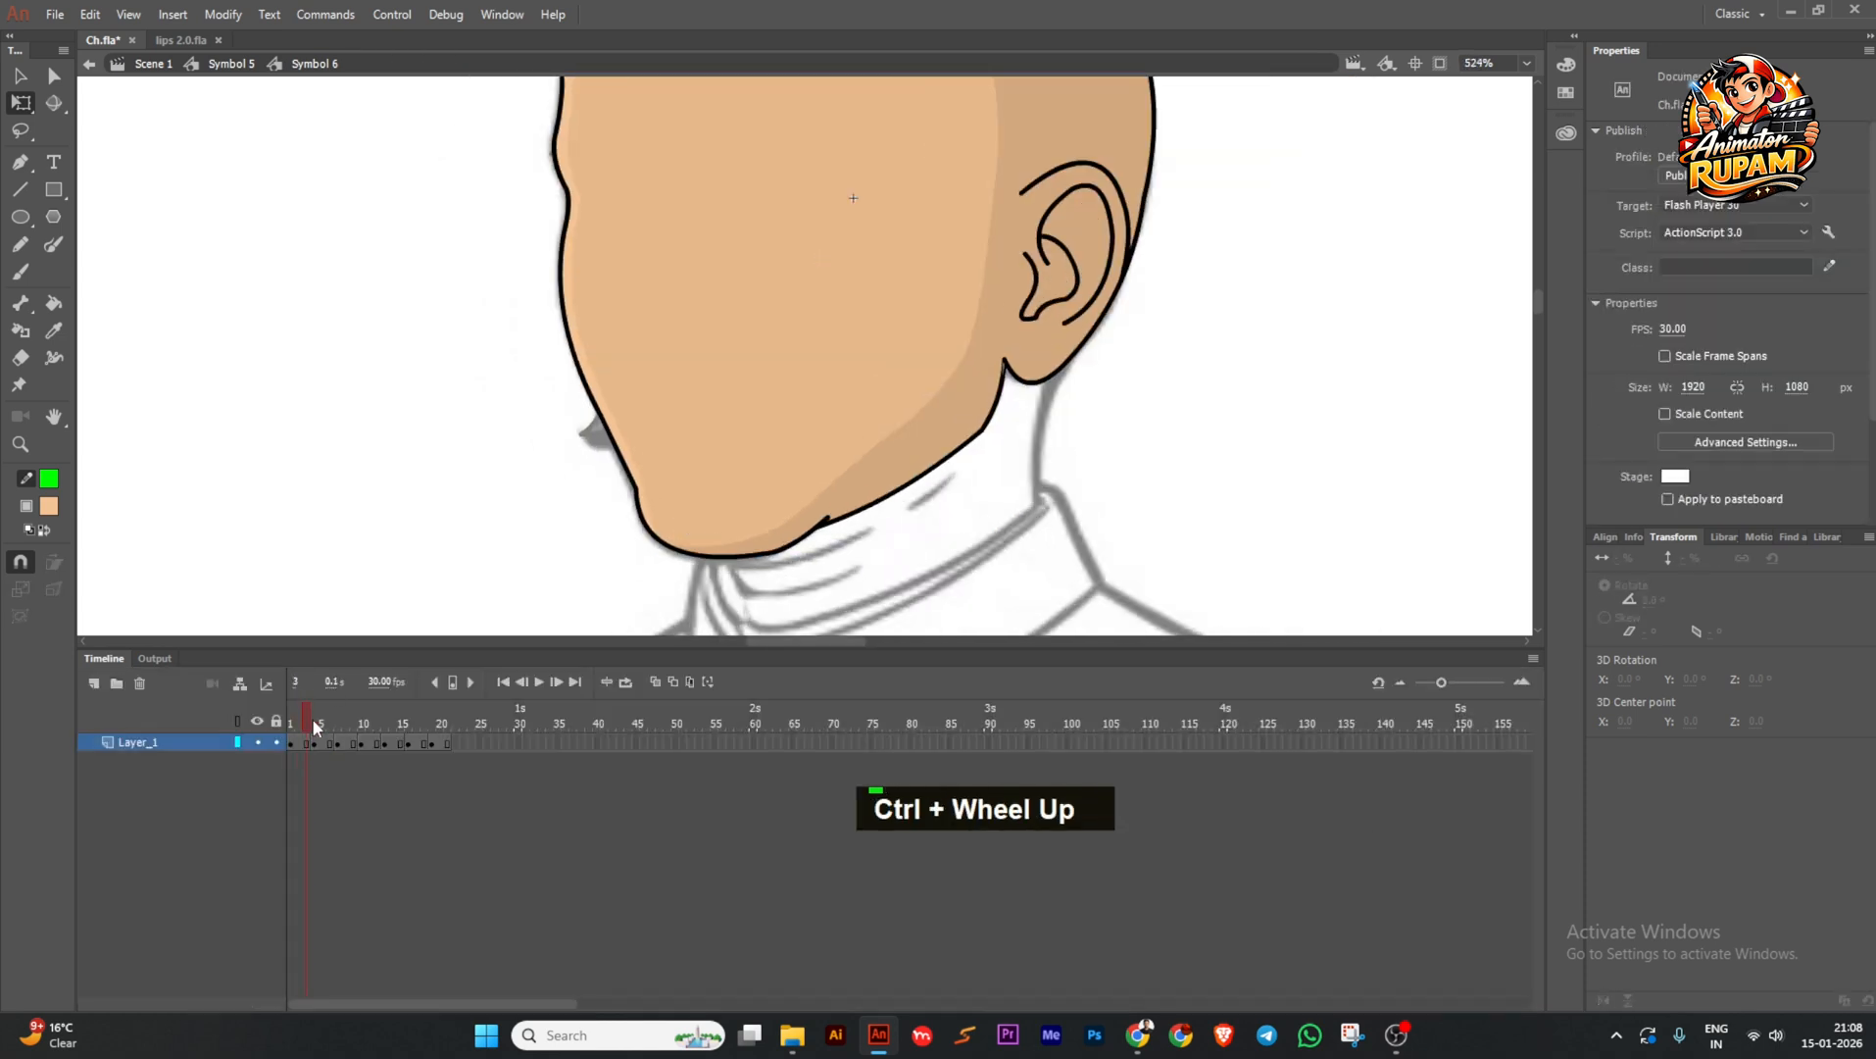
Copy the first head keyframe onto frames 7, 10 and 19.
left_click(290, 743, "alt")
left_click_drag(336, 746, 337, 745)
left_click_drag(337, 745, 431, 745)
left_click(385, 743, "alt")
left_click(362, 745, "alt")
left_click_drag(428, 723, 270, 745)
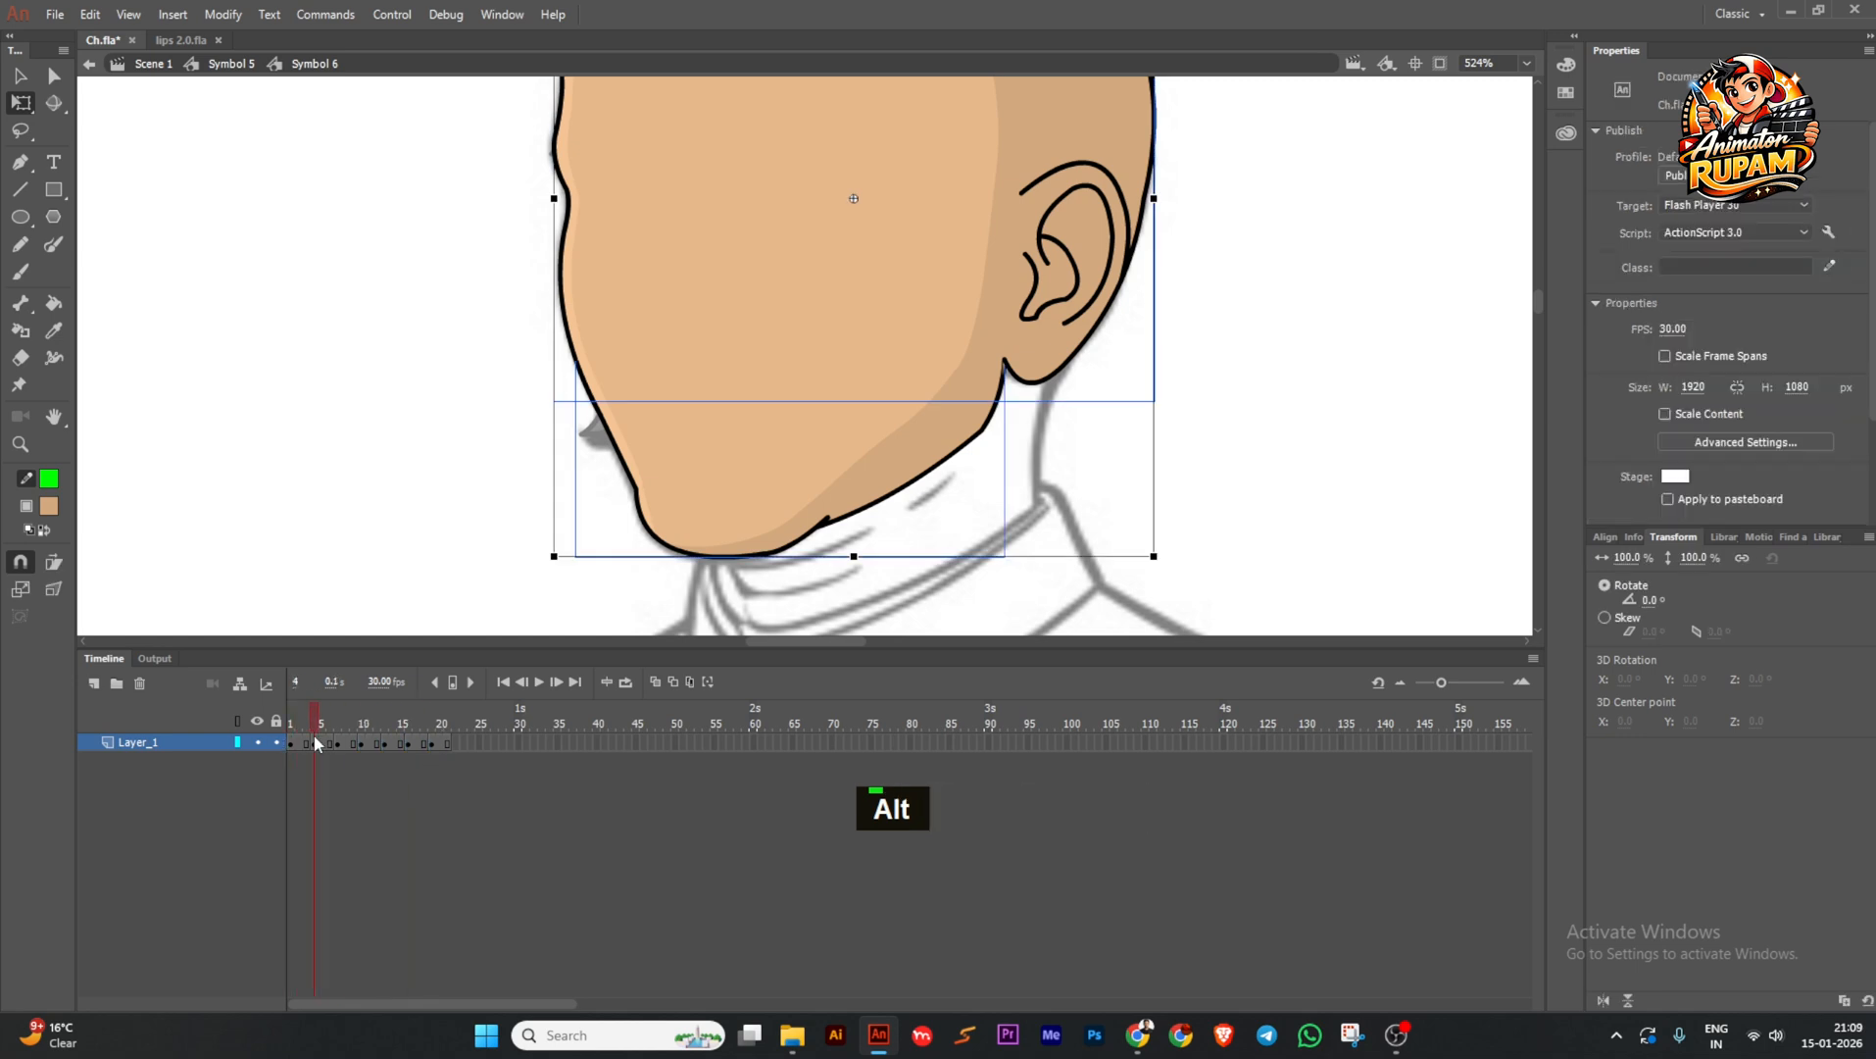
left_click(522, 517)
Rotate the jaw slightly about its right side, then return to the full face.
left_click(642, 492)
left_click_drag(569, 373, 570, 384)
scroll(601, 354, "up", 3)
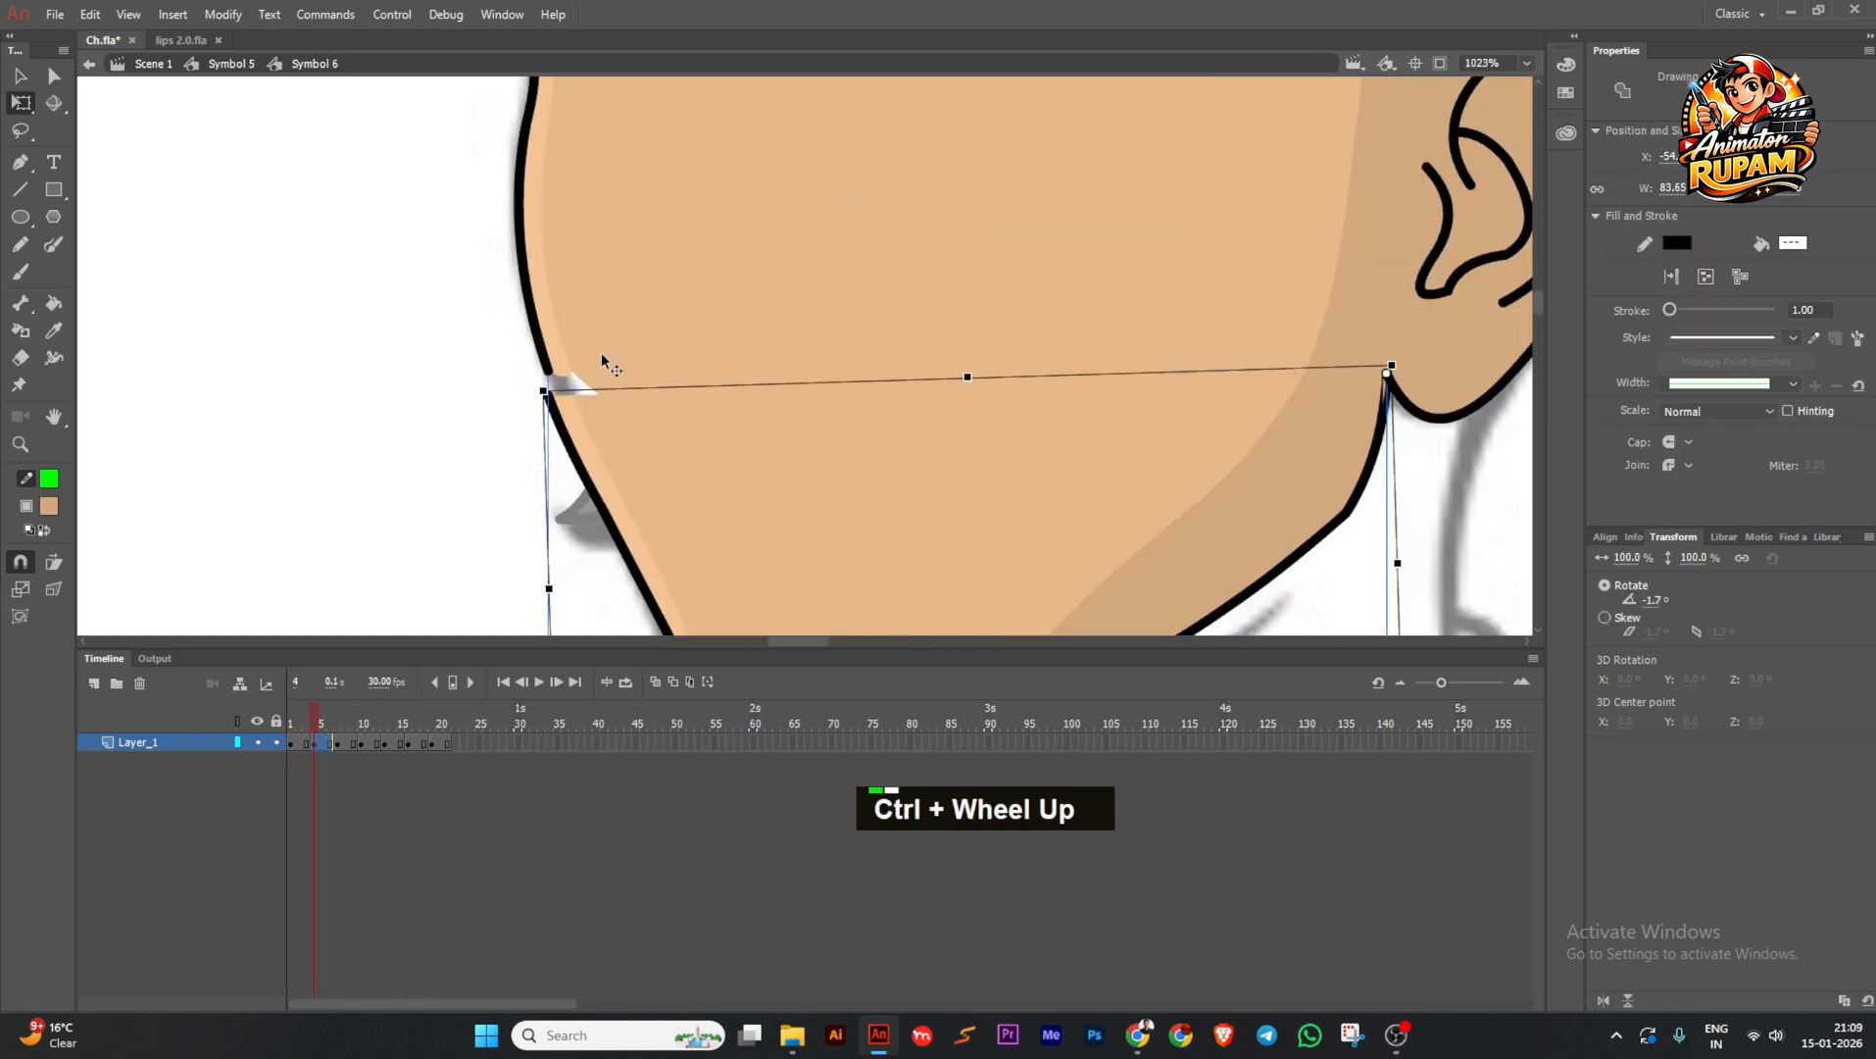
scroll(601, 352, "up", 2)
double_click(553, 405)
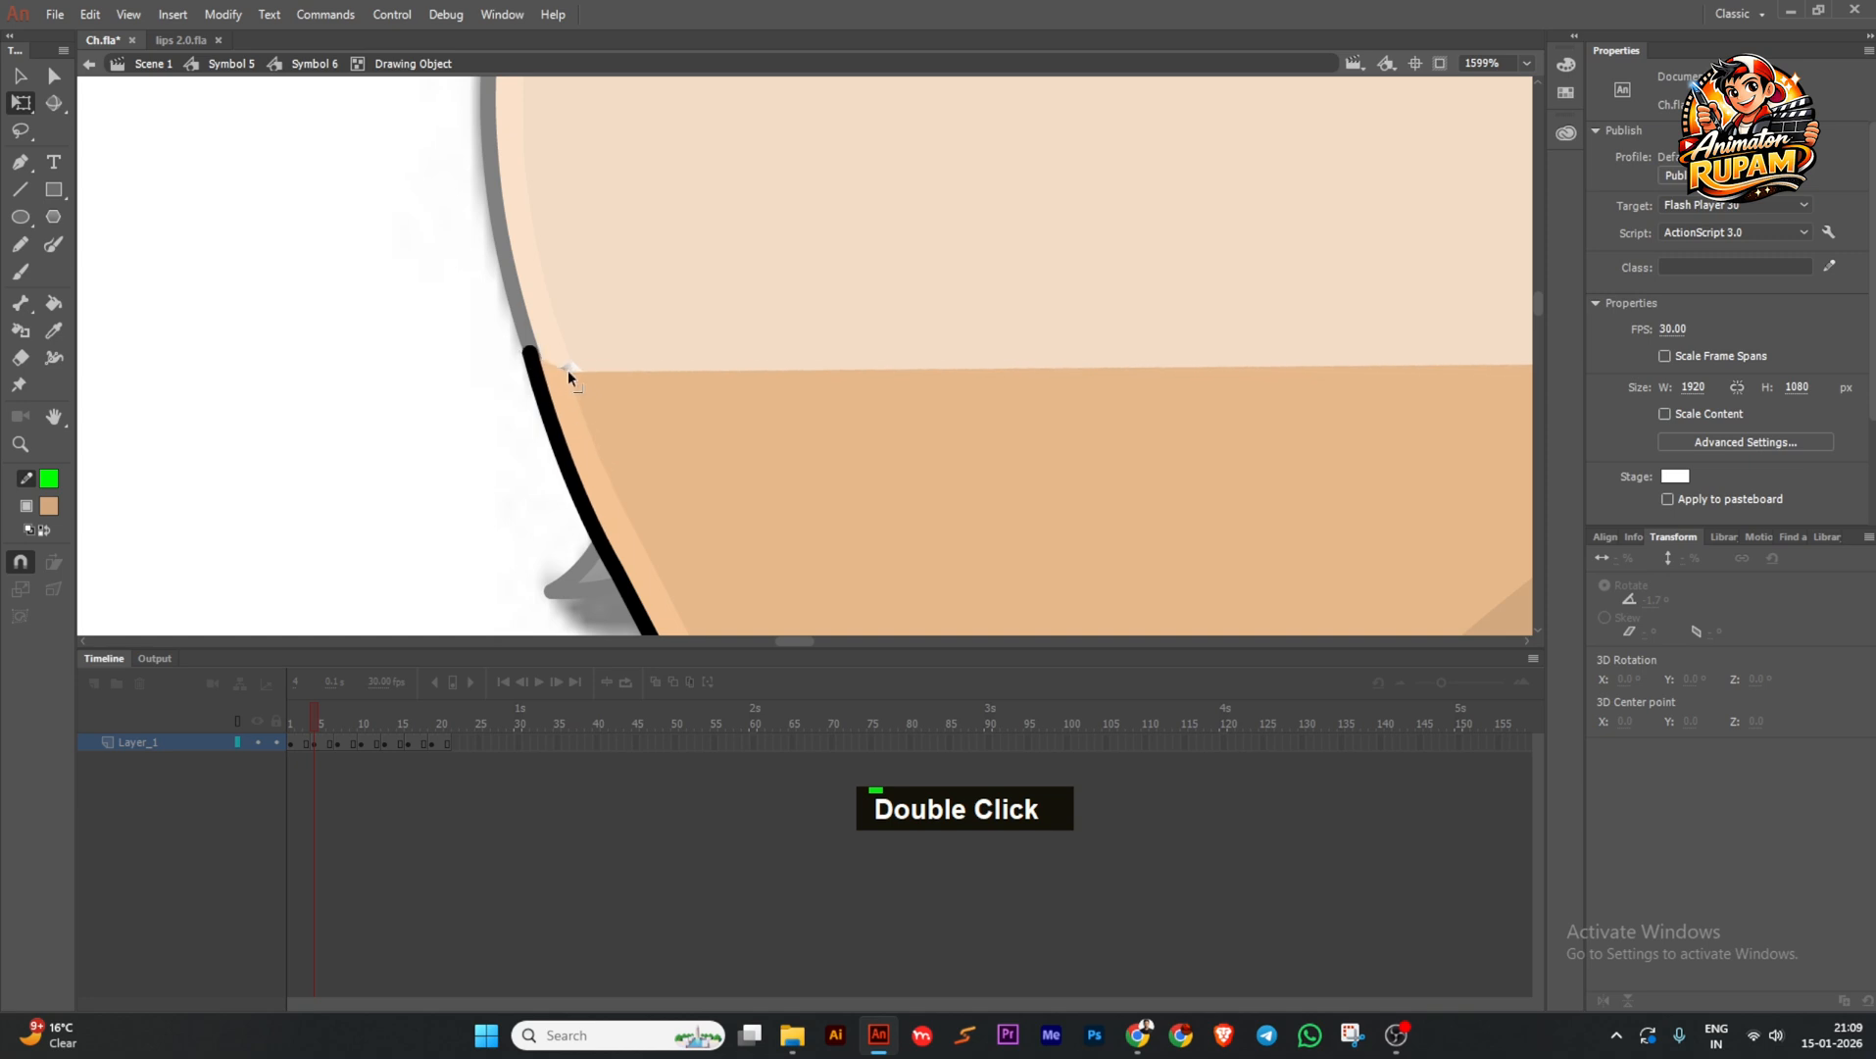
scroll(509, 393, "down", 2)
double_click(461, 422)
scroll(376, 510, "down", 2)
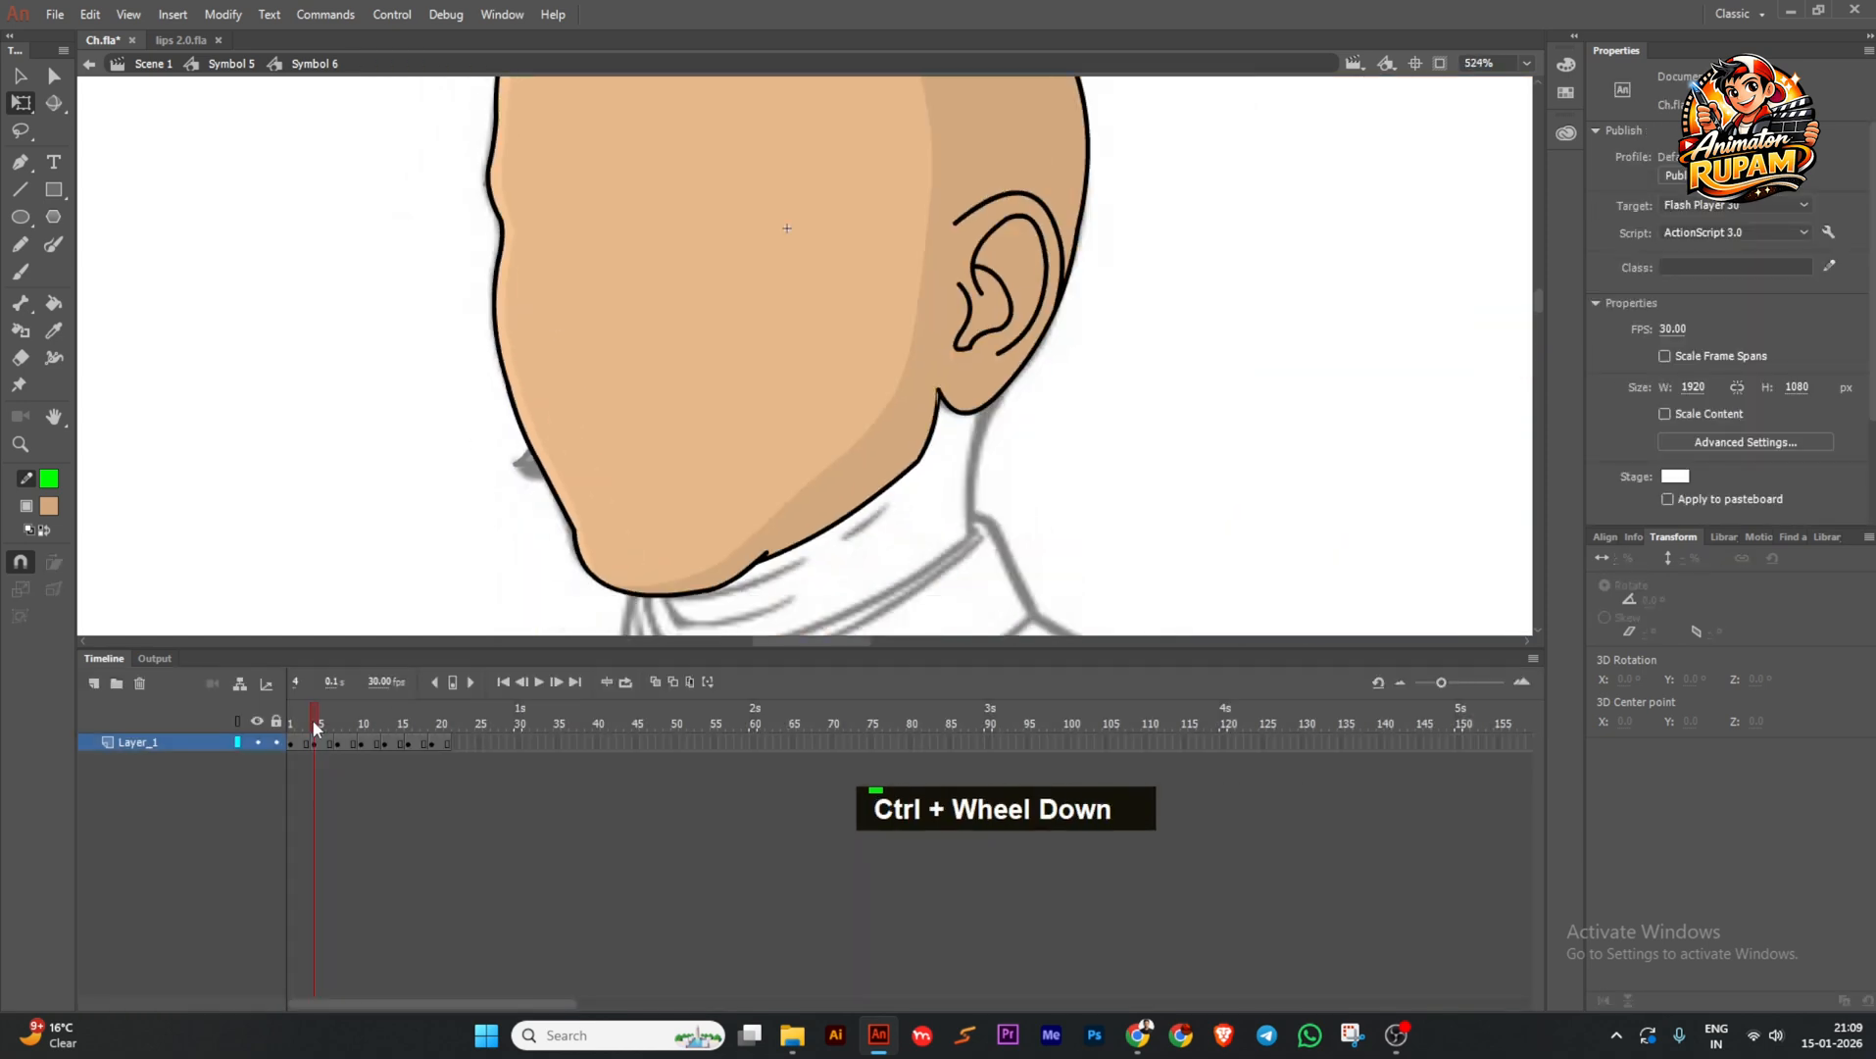
double_click(376, 510)
scroll(529, 506, "down", 2)
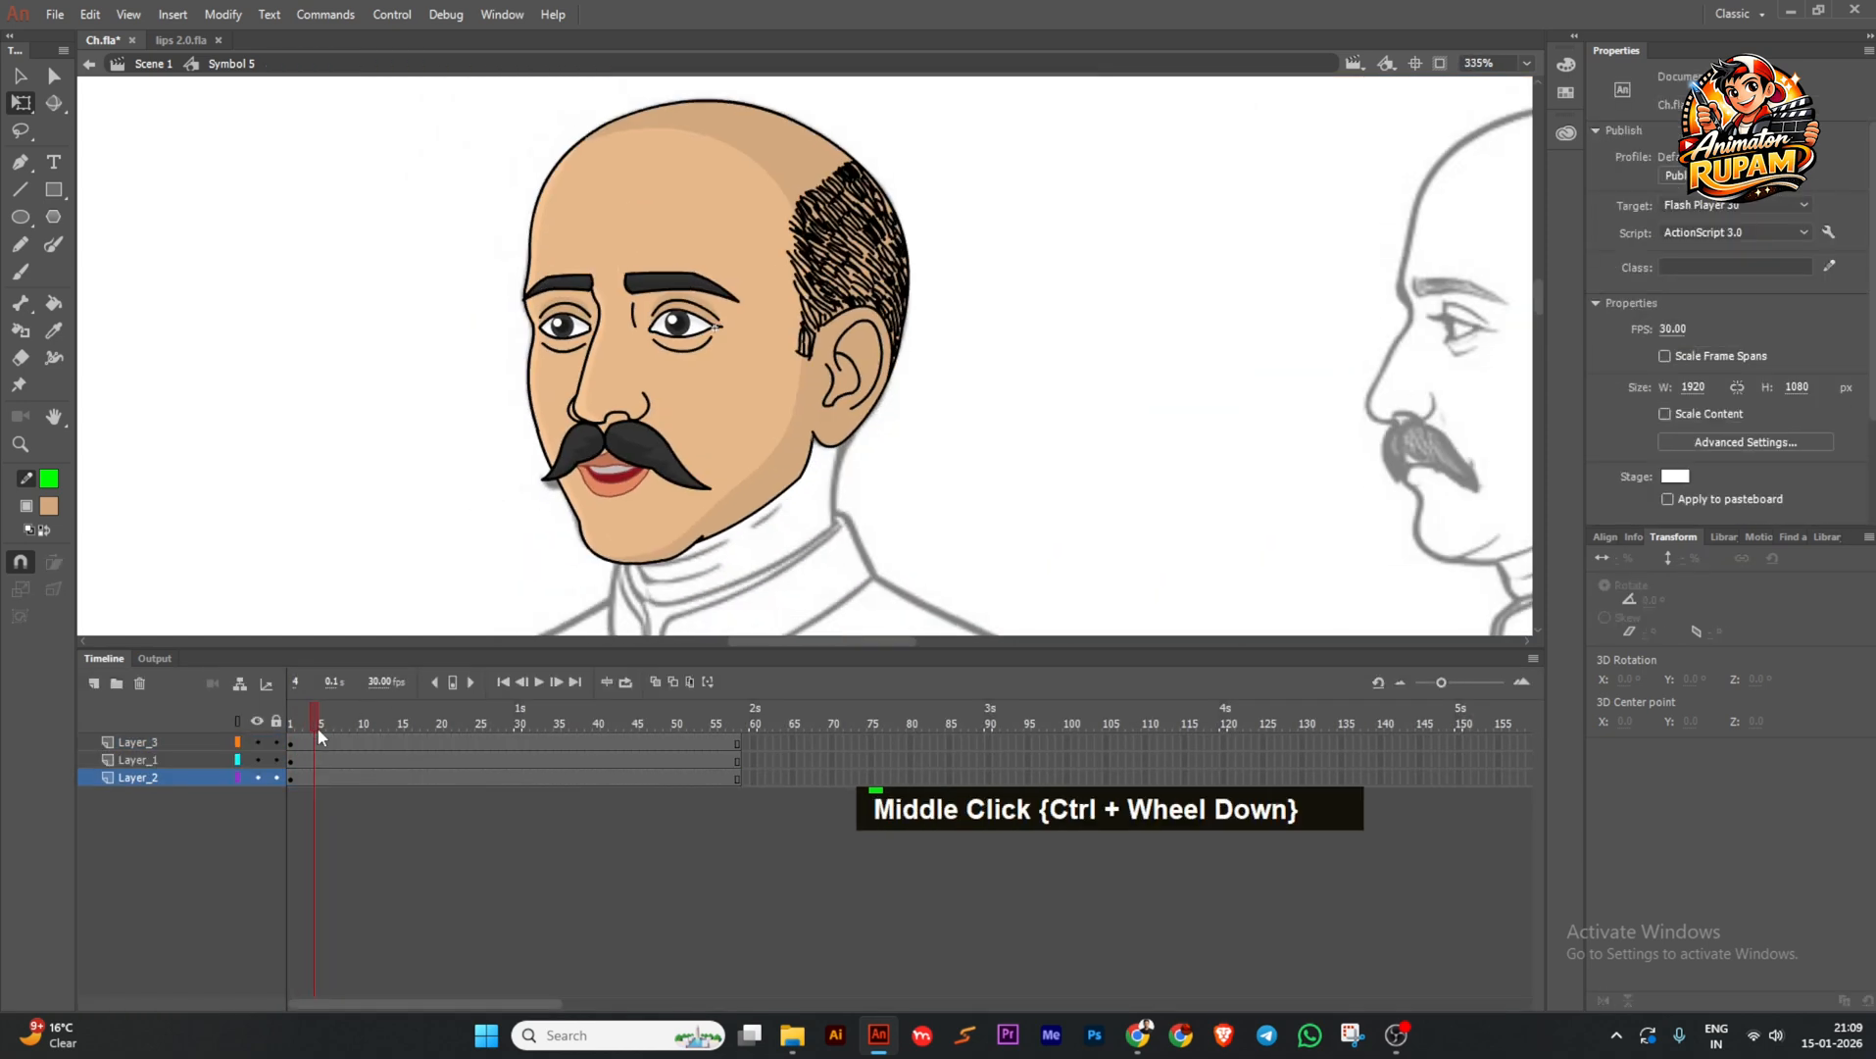
Inside the bald head symbol, copy frame 4's keyframe onto frame 10.
scroll(567, 517, "up", 2)
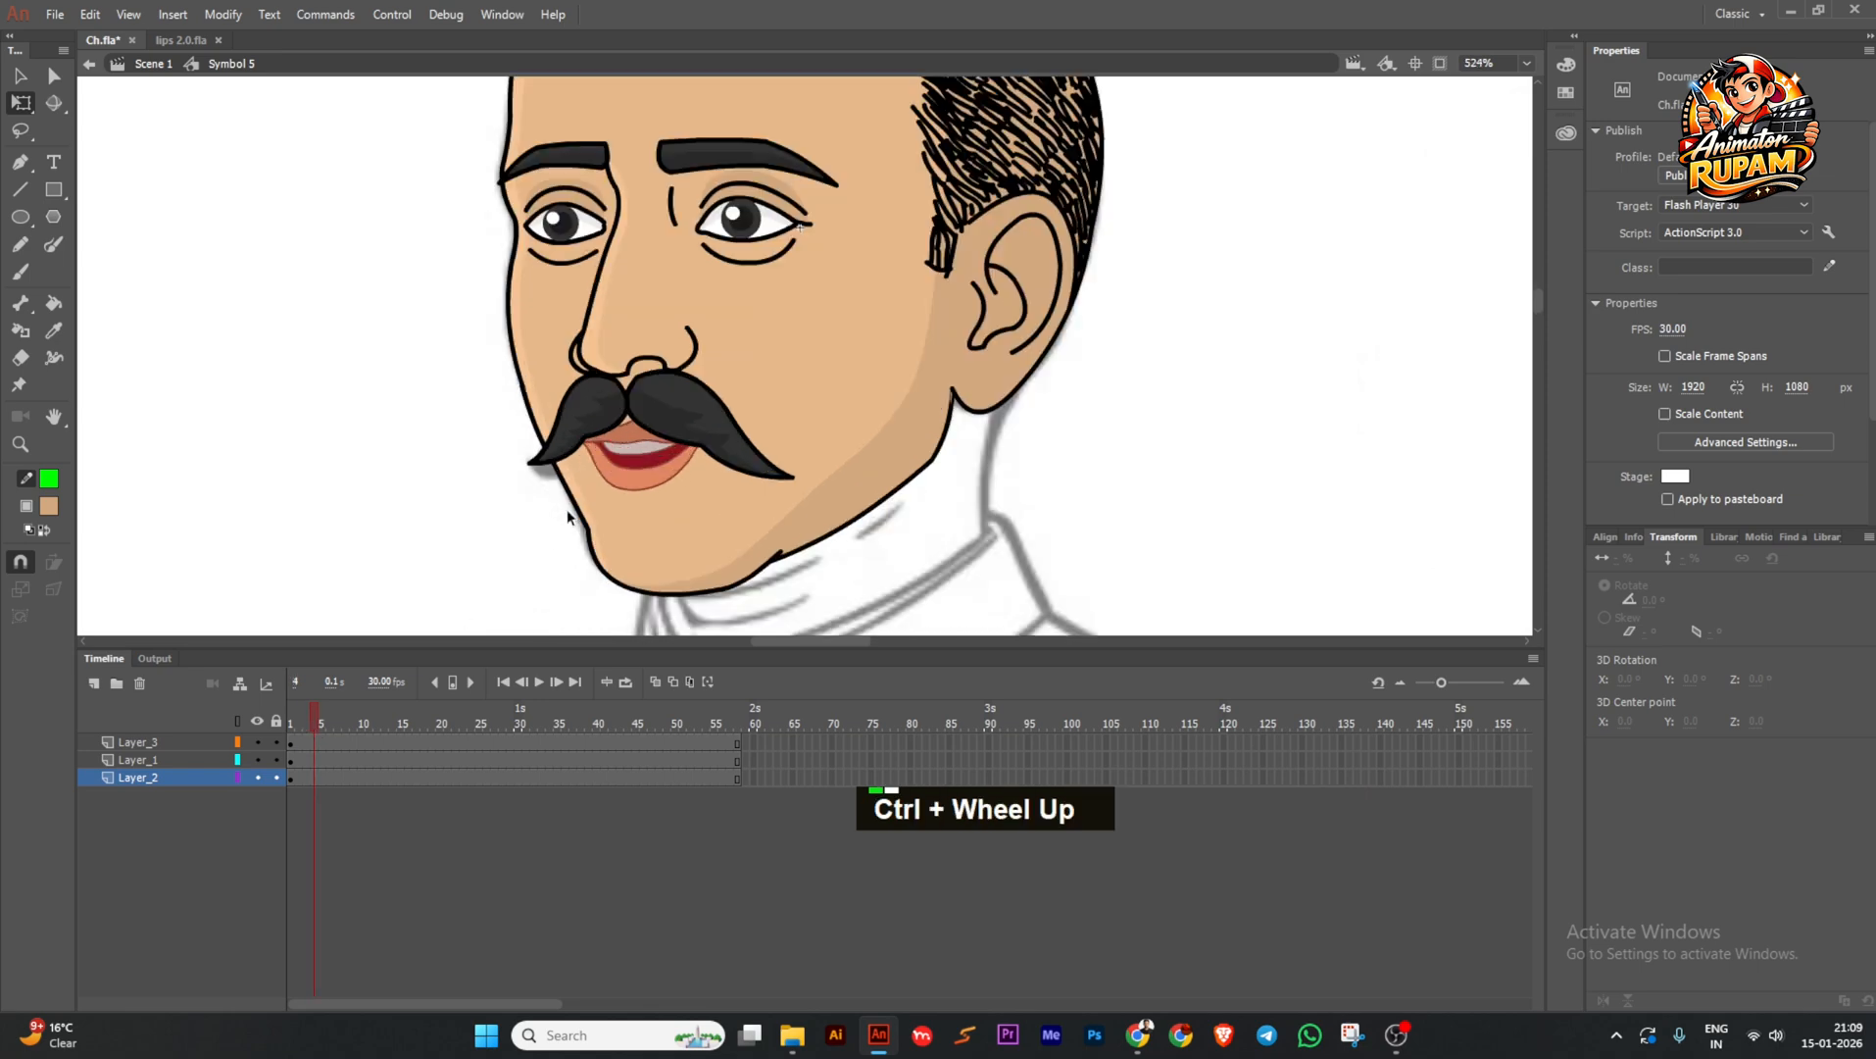
left_click_drag(326, 713, 364, 724)
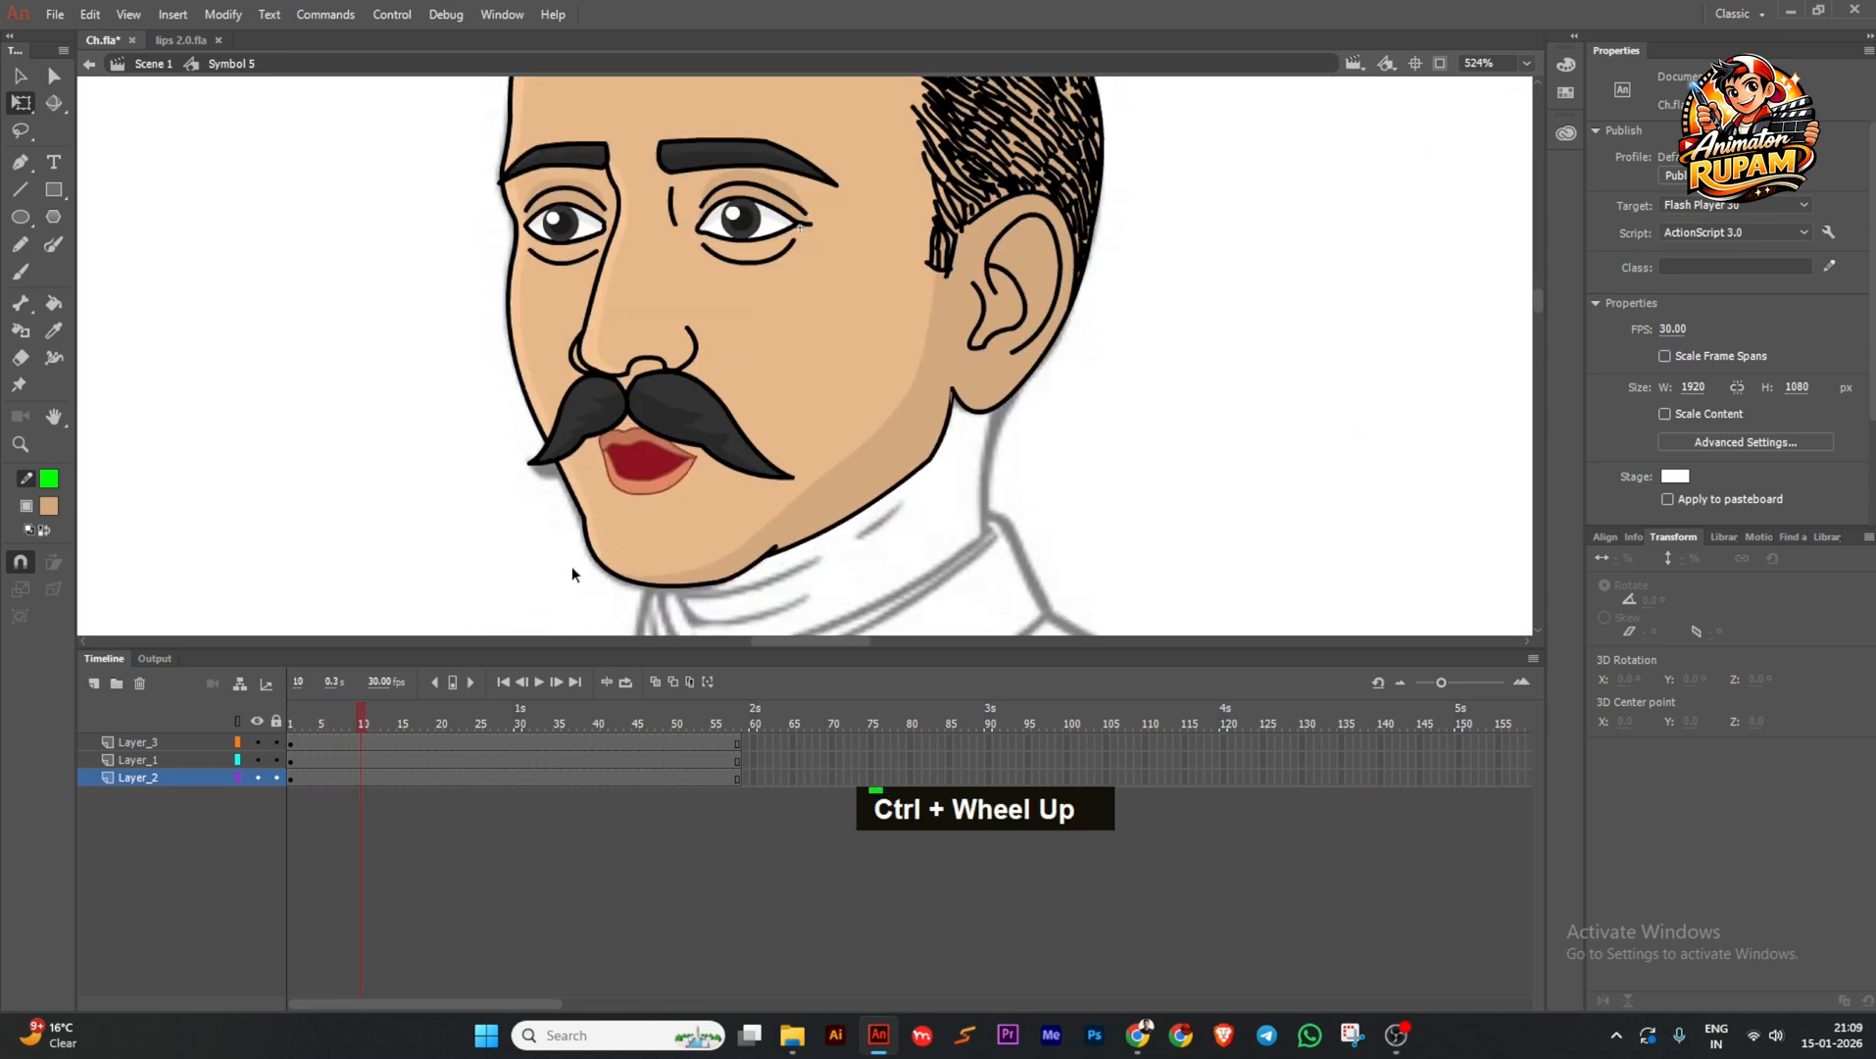
double_click(614, 536)
left_click(316, 743)
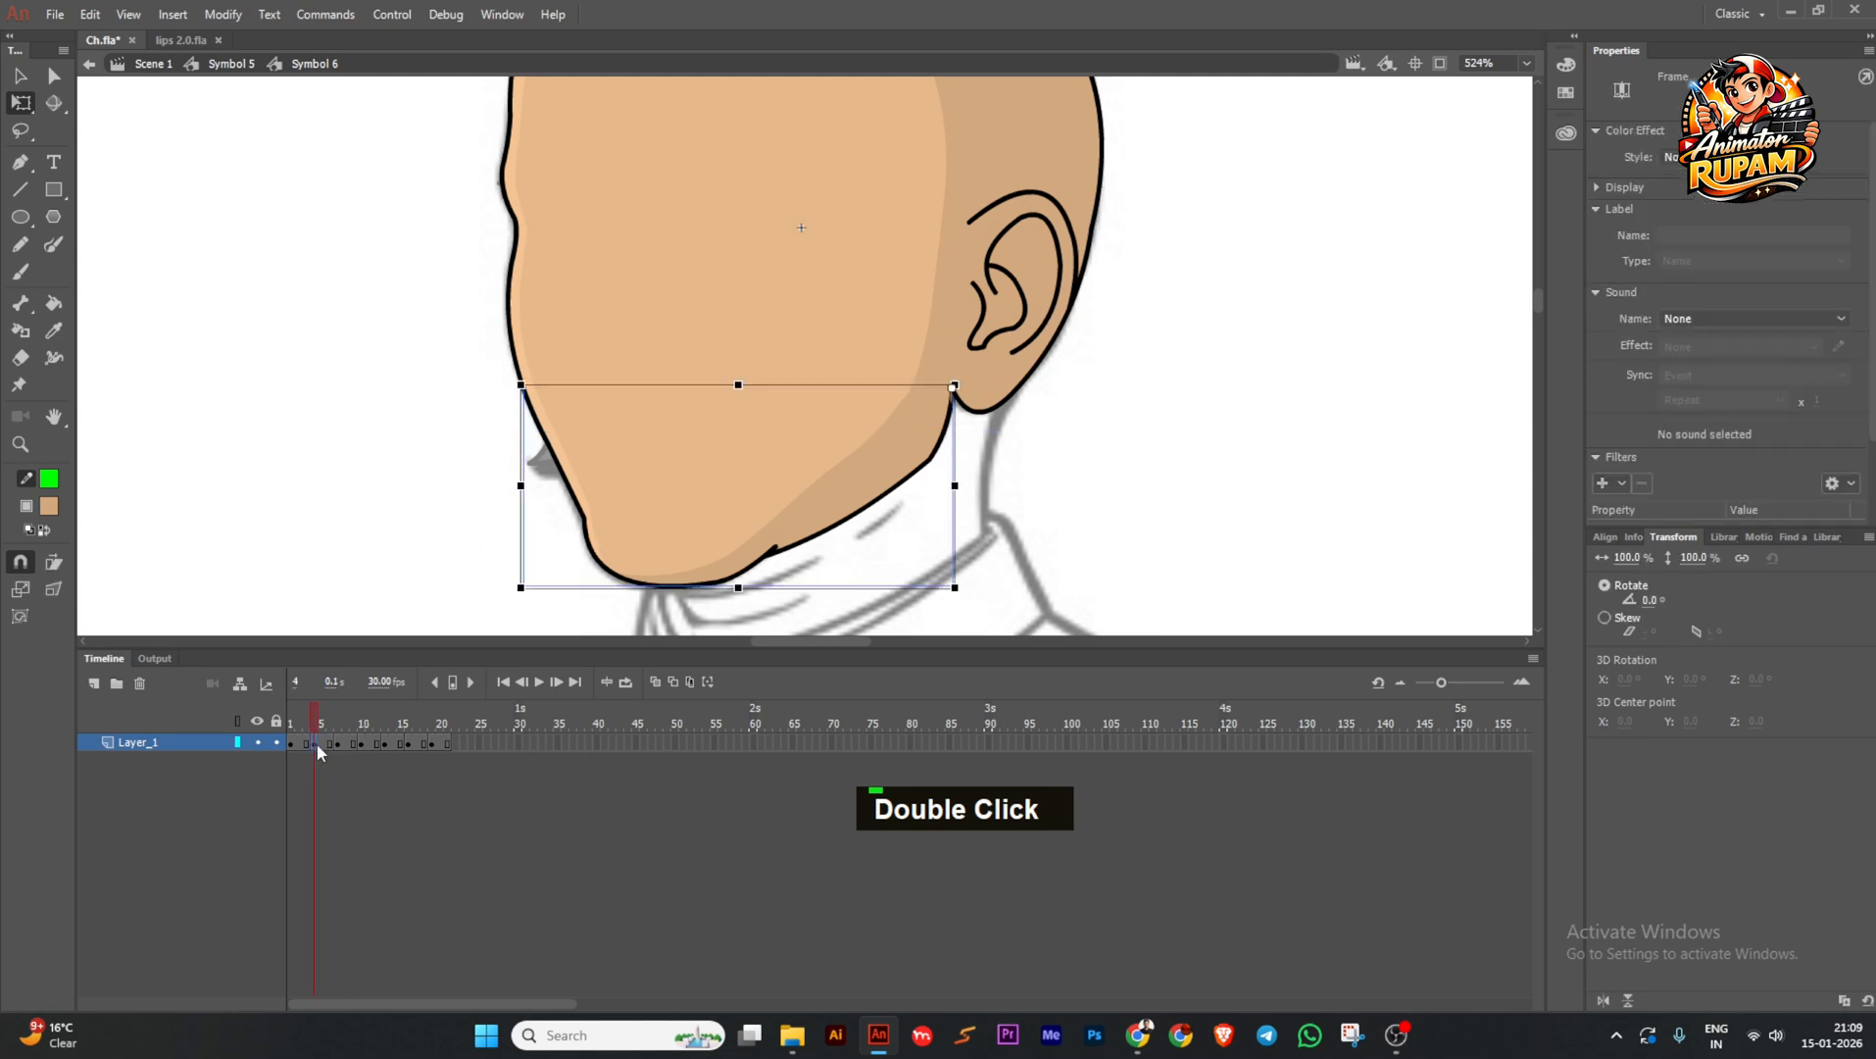
left_click_drag(317, 745, 412, 725)
Step between the face and nested head symbols, checking the face at frame 12.
double_click(456, 608)
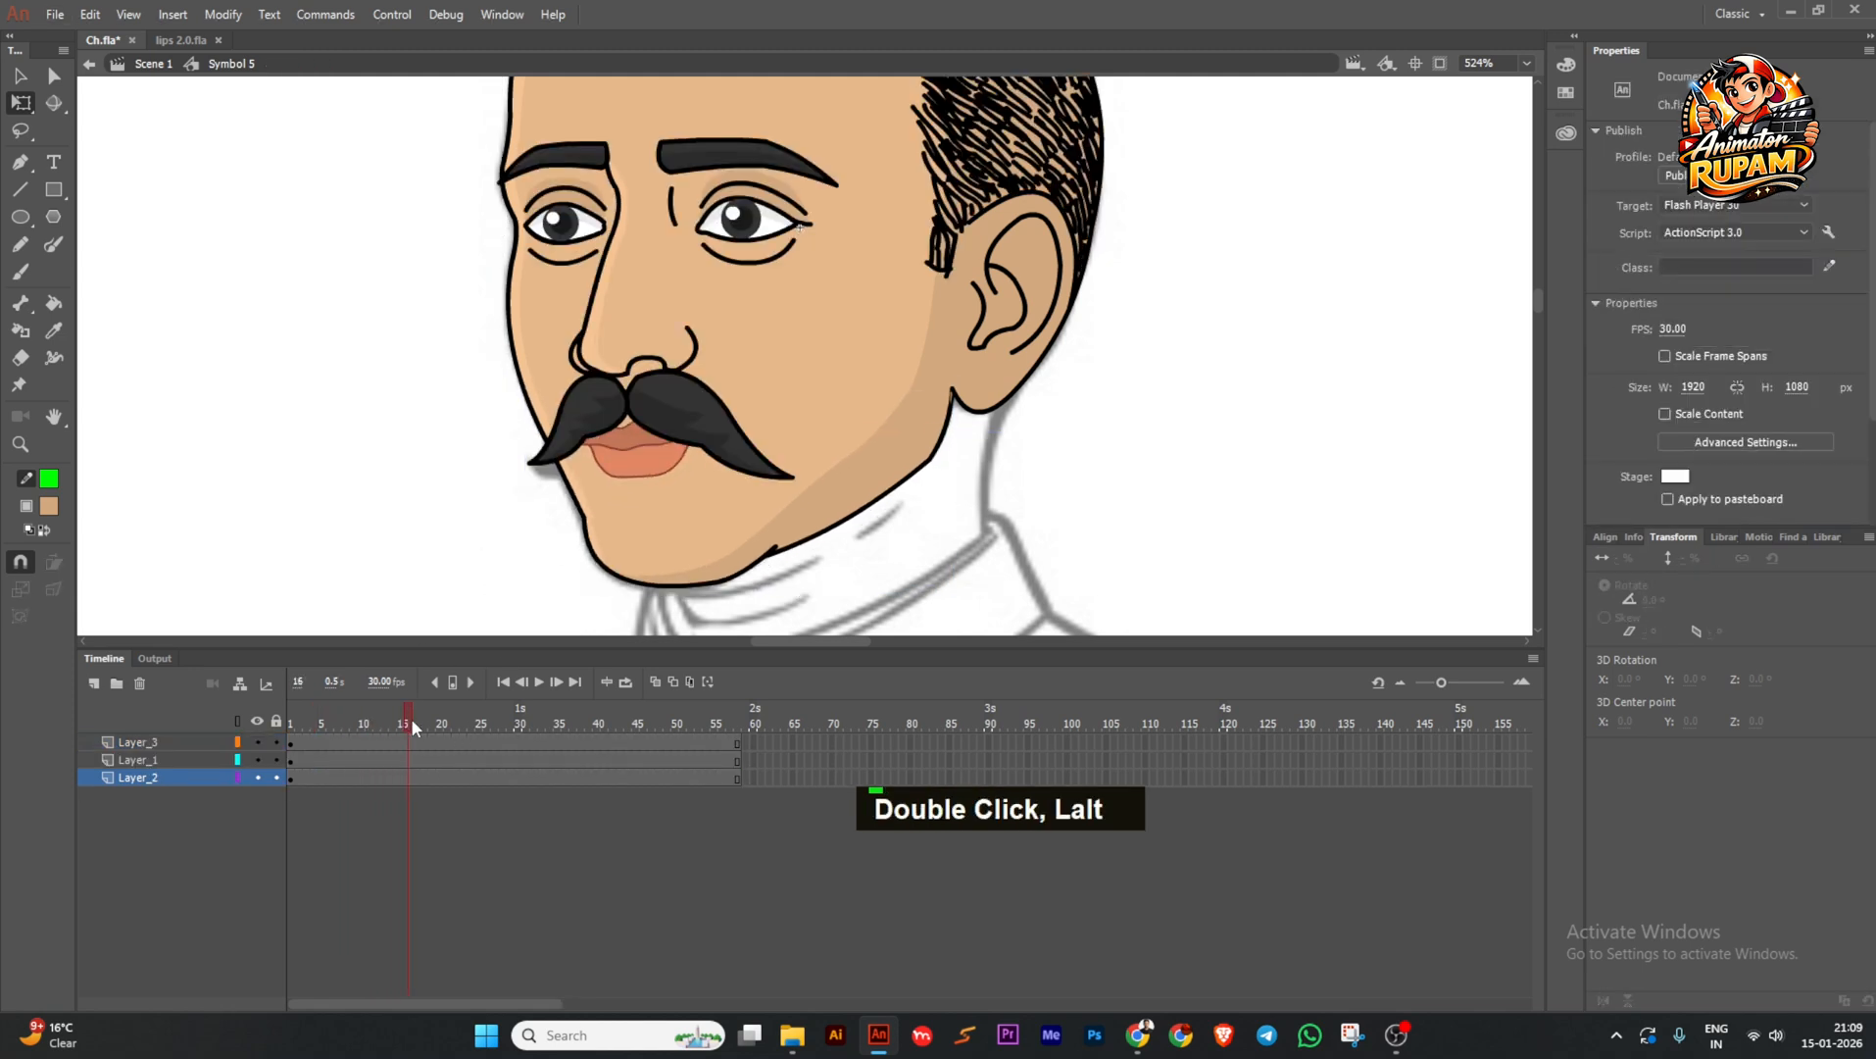
double_click(496, 582)
double_click(593, 519)
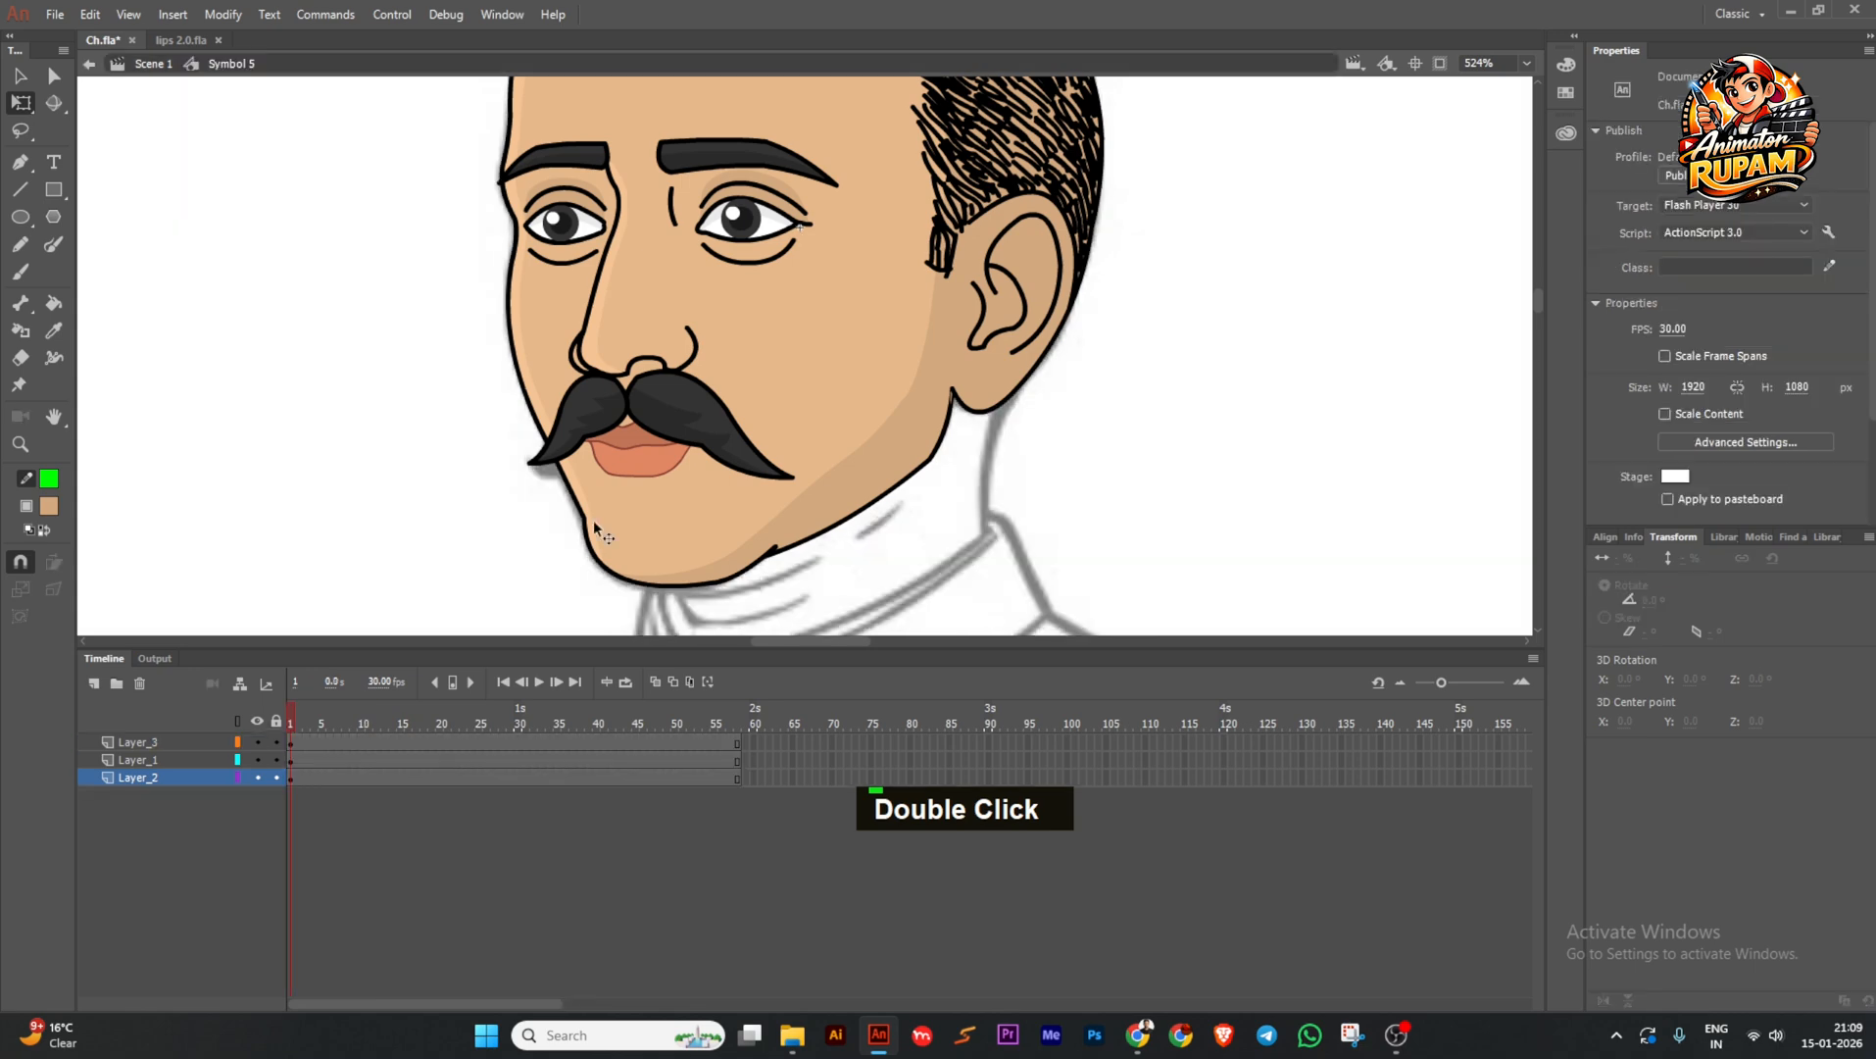
double_click(594, 519)
double_click(428, 538)
left_click_drag(331, 723, 409, 723)
double_click(585, 475)
double_click(443, 560)
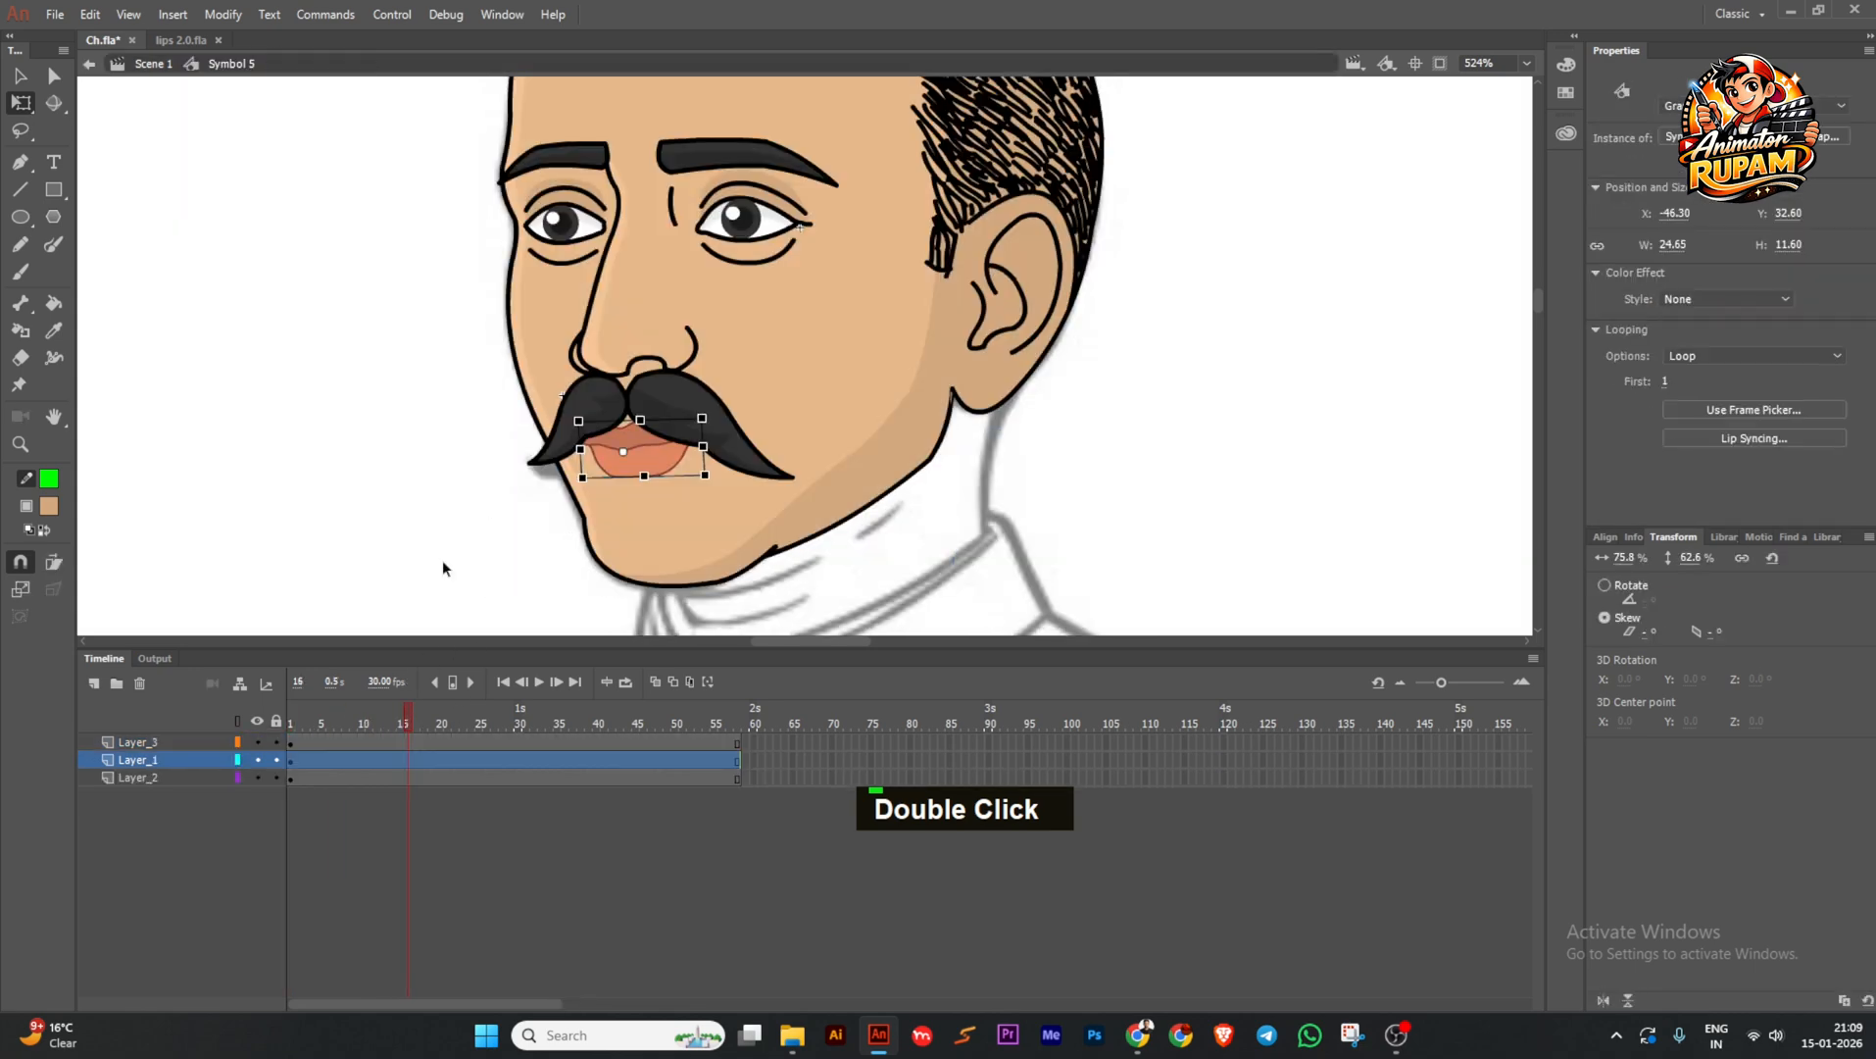
In the bald head symbol, rotate the jaw drawing slightly clockwise.
double_click(599, 522)
left_click(541, 538)
scroll(541, 538, "up", 1)
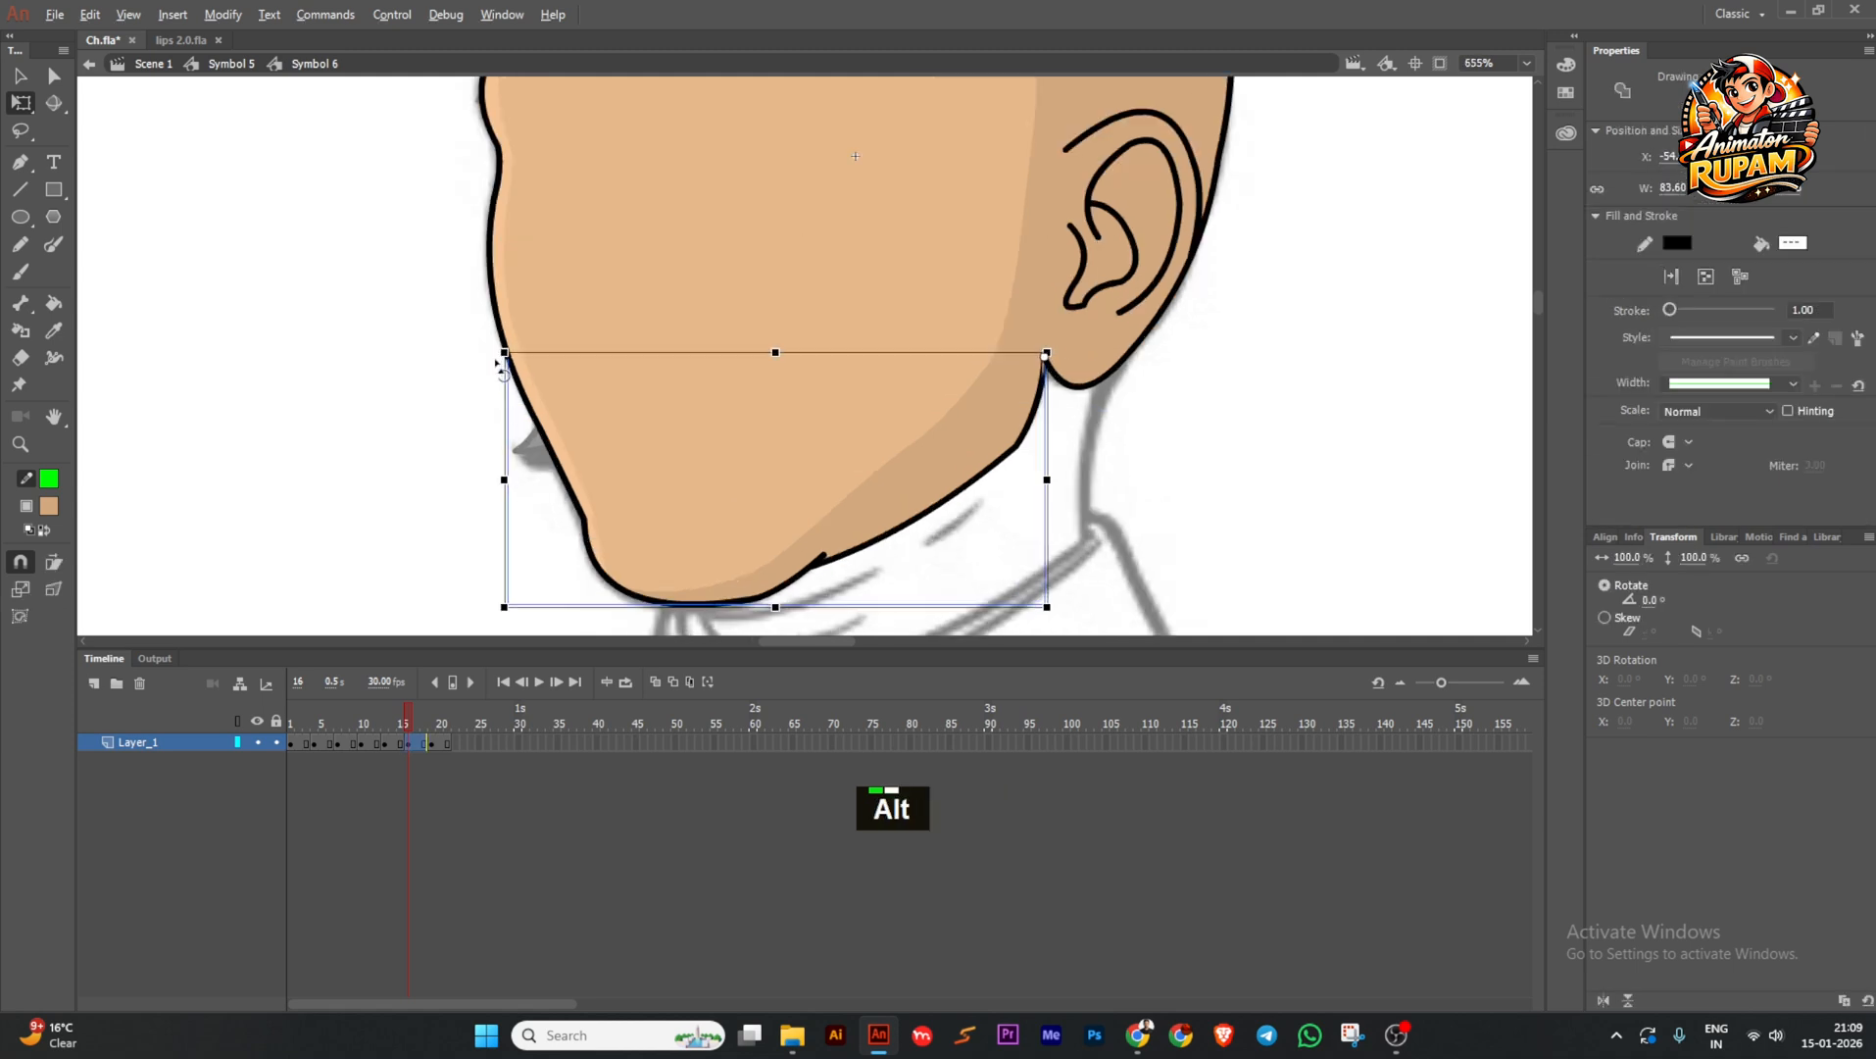
left_click(521, 385, "alt")
left_click_drag(500, 357, 566, 335)
scroll(497, 352, "up", 4)
Bend the straight jaw outline into a curve.
double_click(576, 428)
scroll(579, 337, "up", 1)
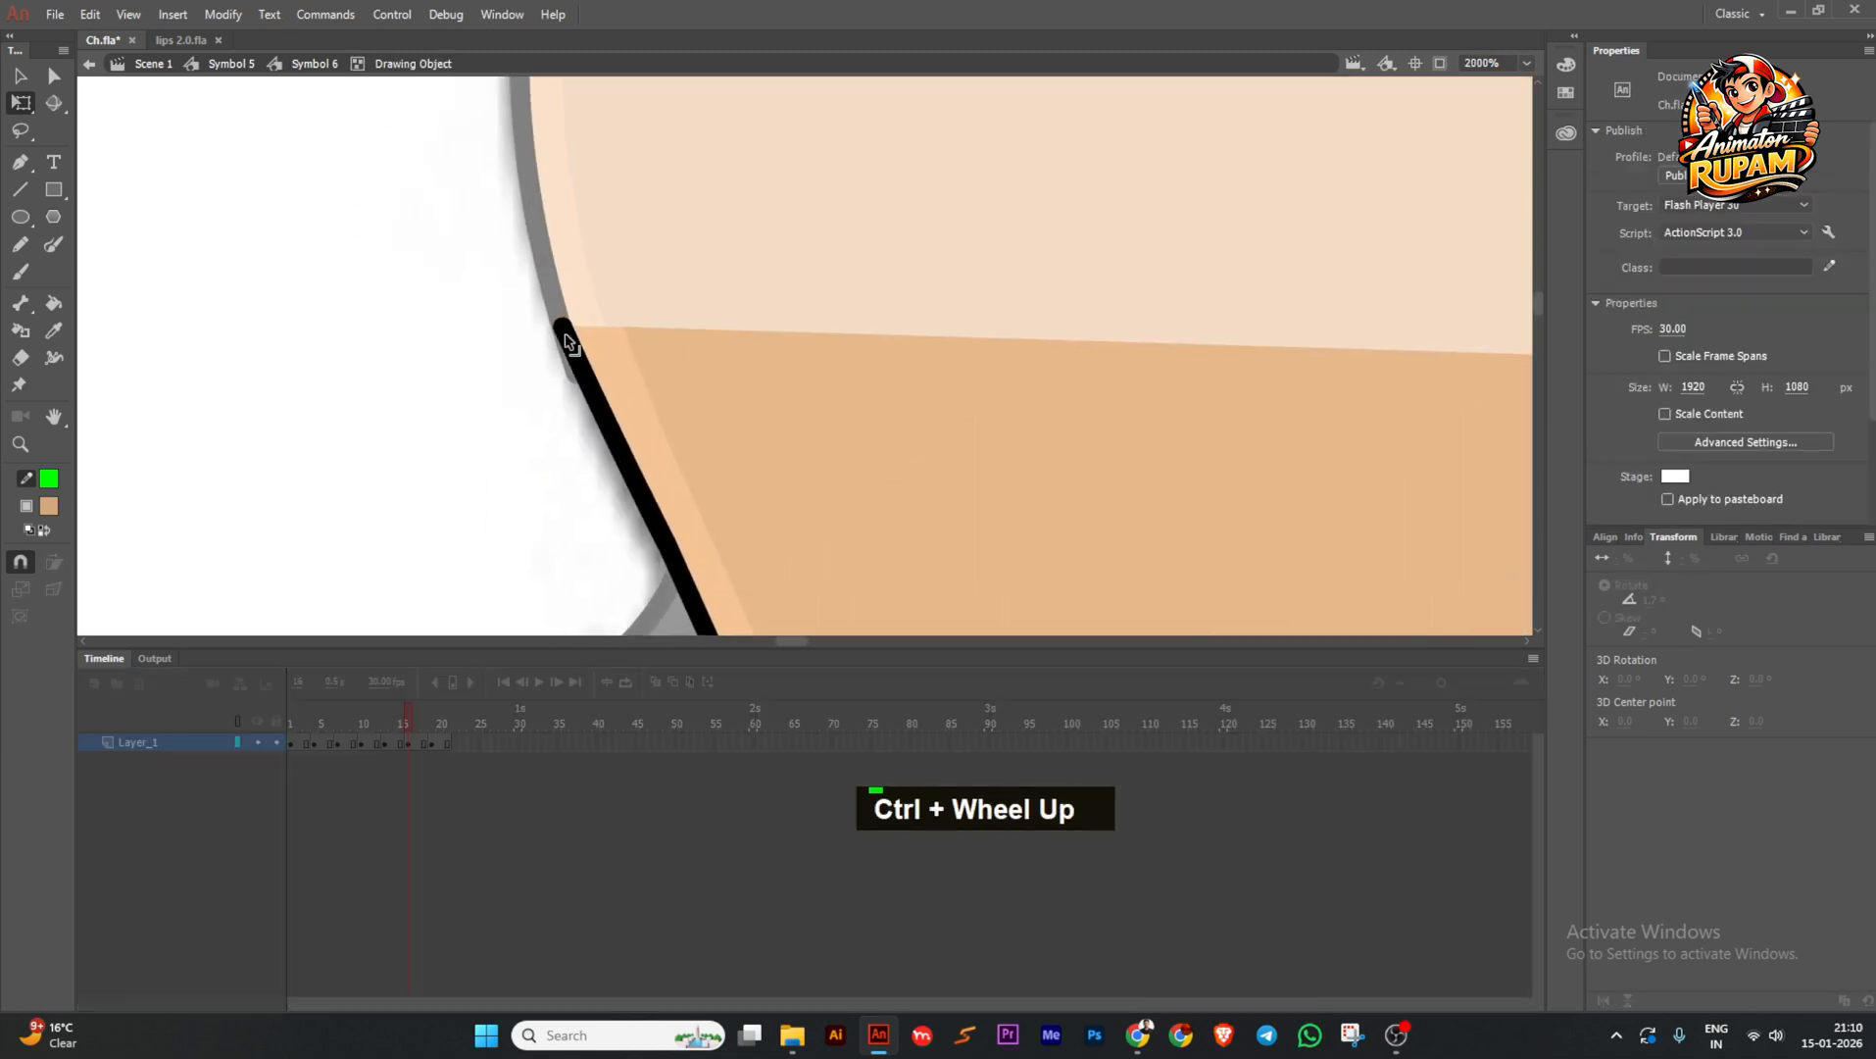
left_click_drag(610, 418, 590, 422)
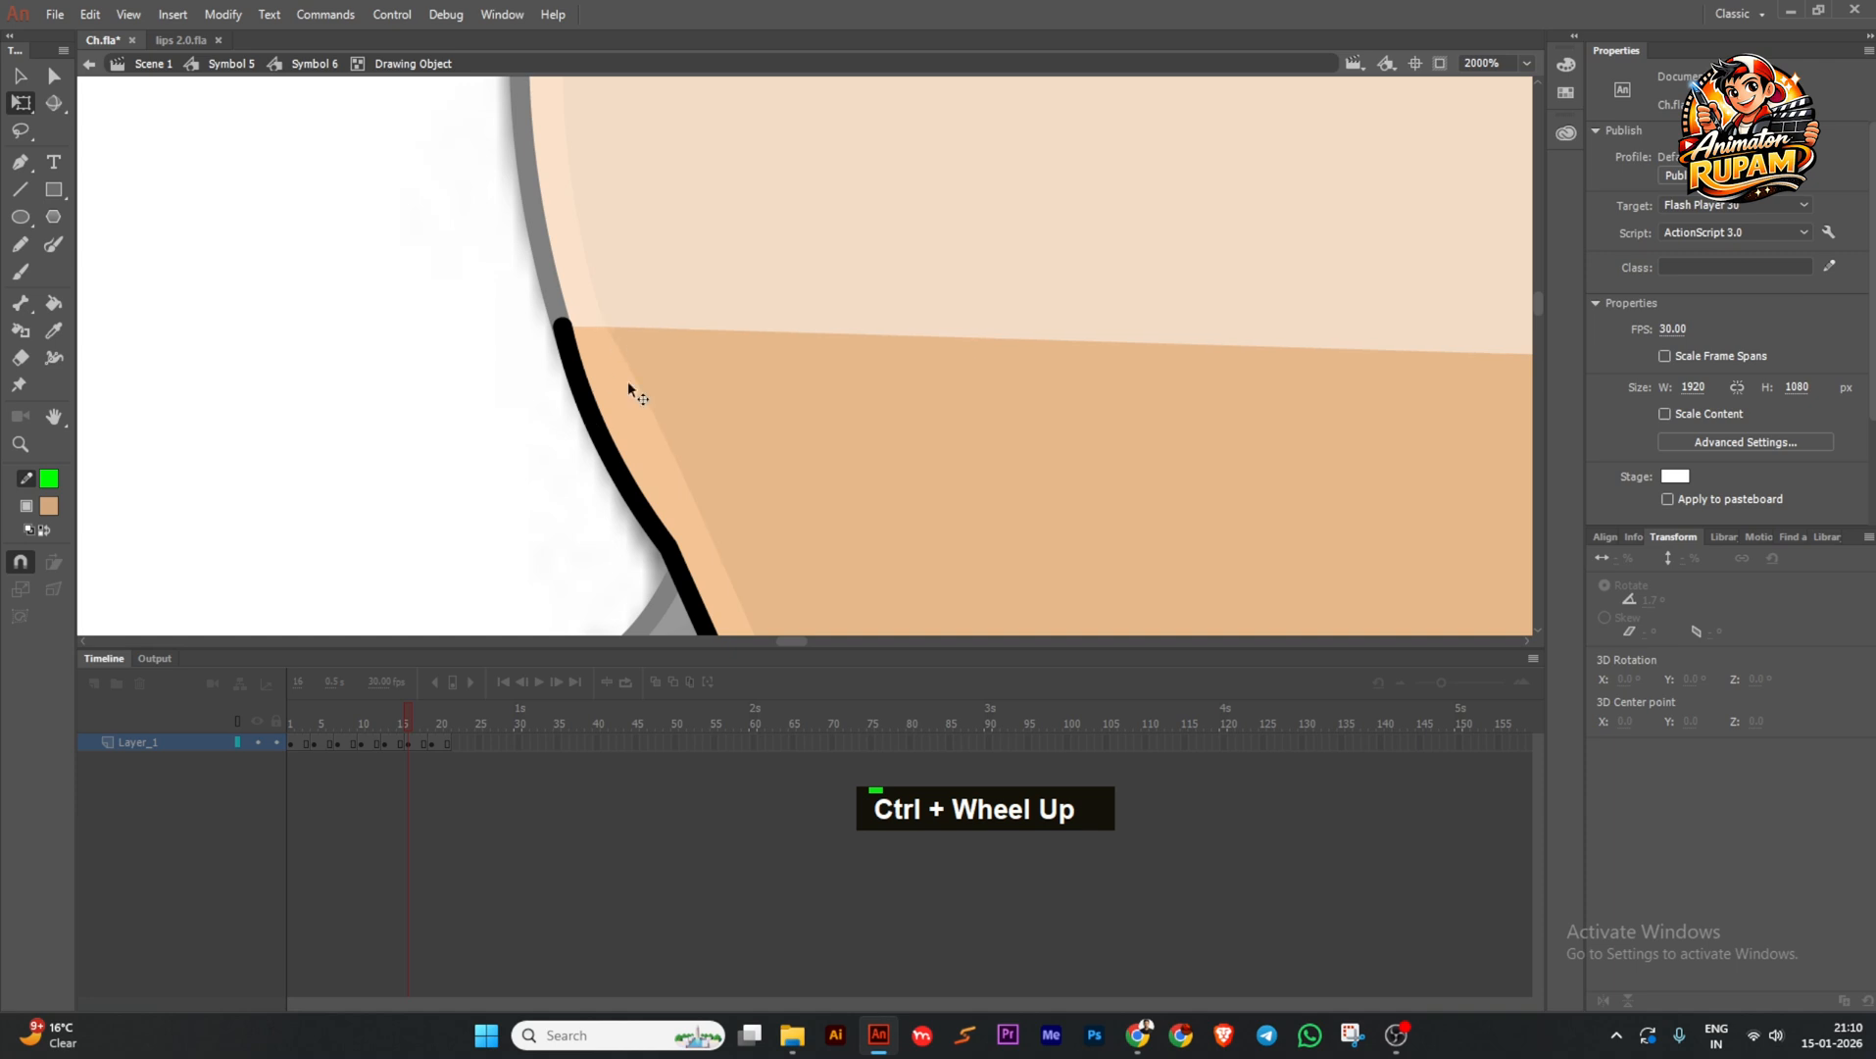
scroll(655, 434, "up", 1)
scroll(686, 470, "down", 1)
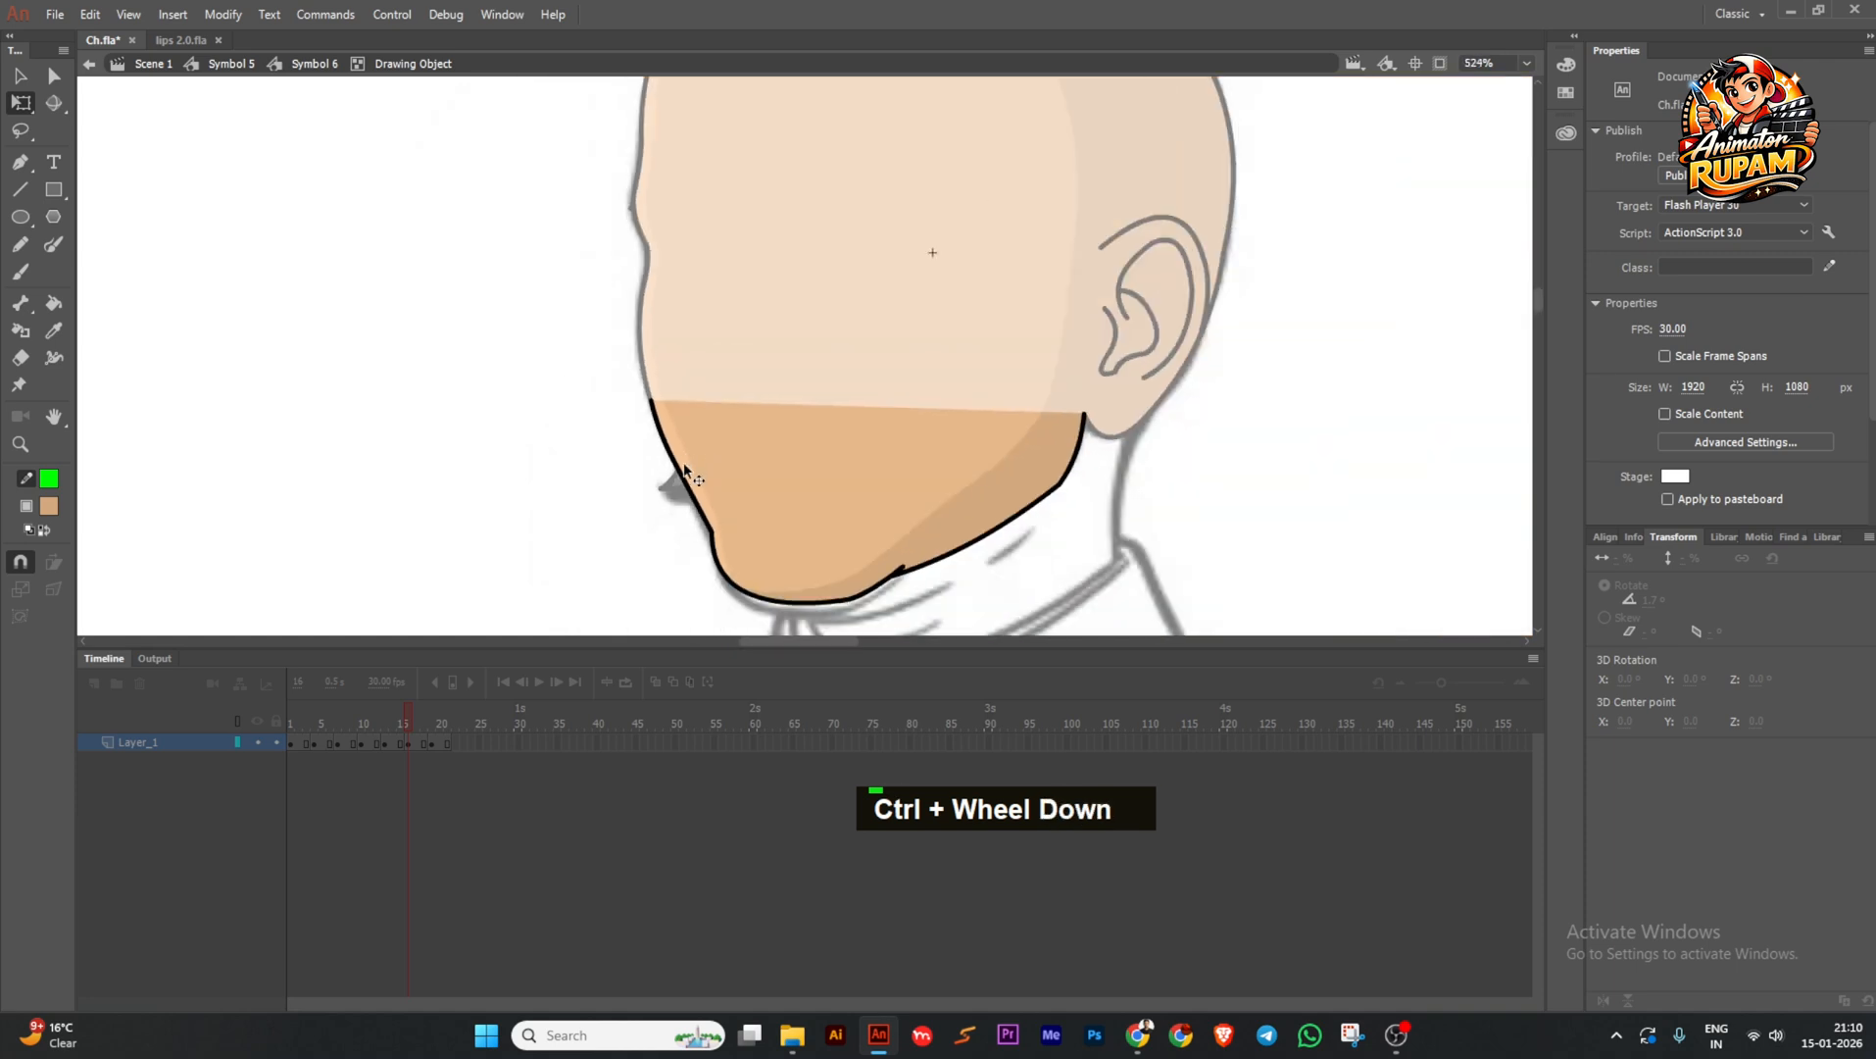
scroll(700, 460, "up", 3)
double_click(607, 503)
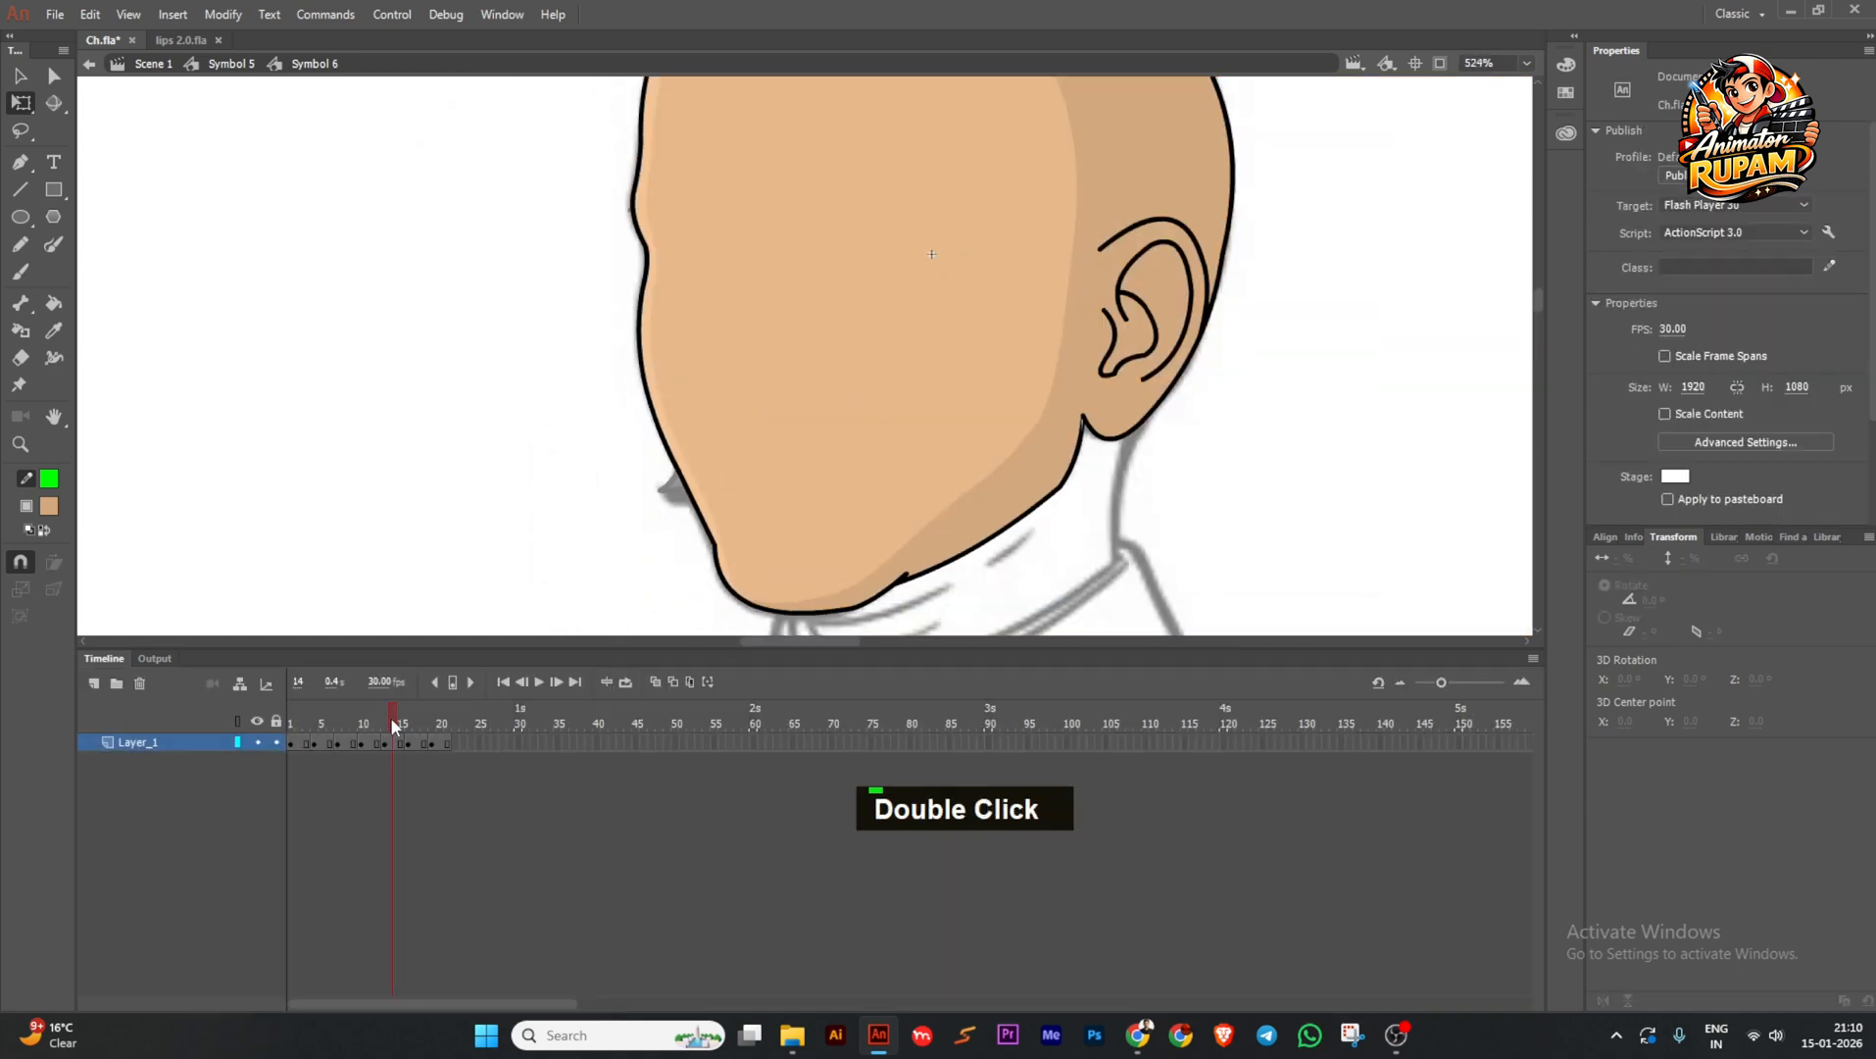
Preview the face and lip shapes from around frame 16 to frame 42.
double_click(479, 586)
left_click_drag(409, 717, 459, 723)
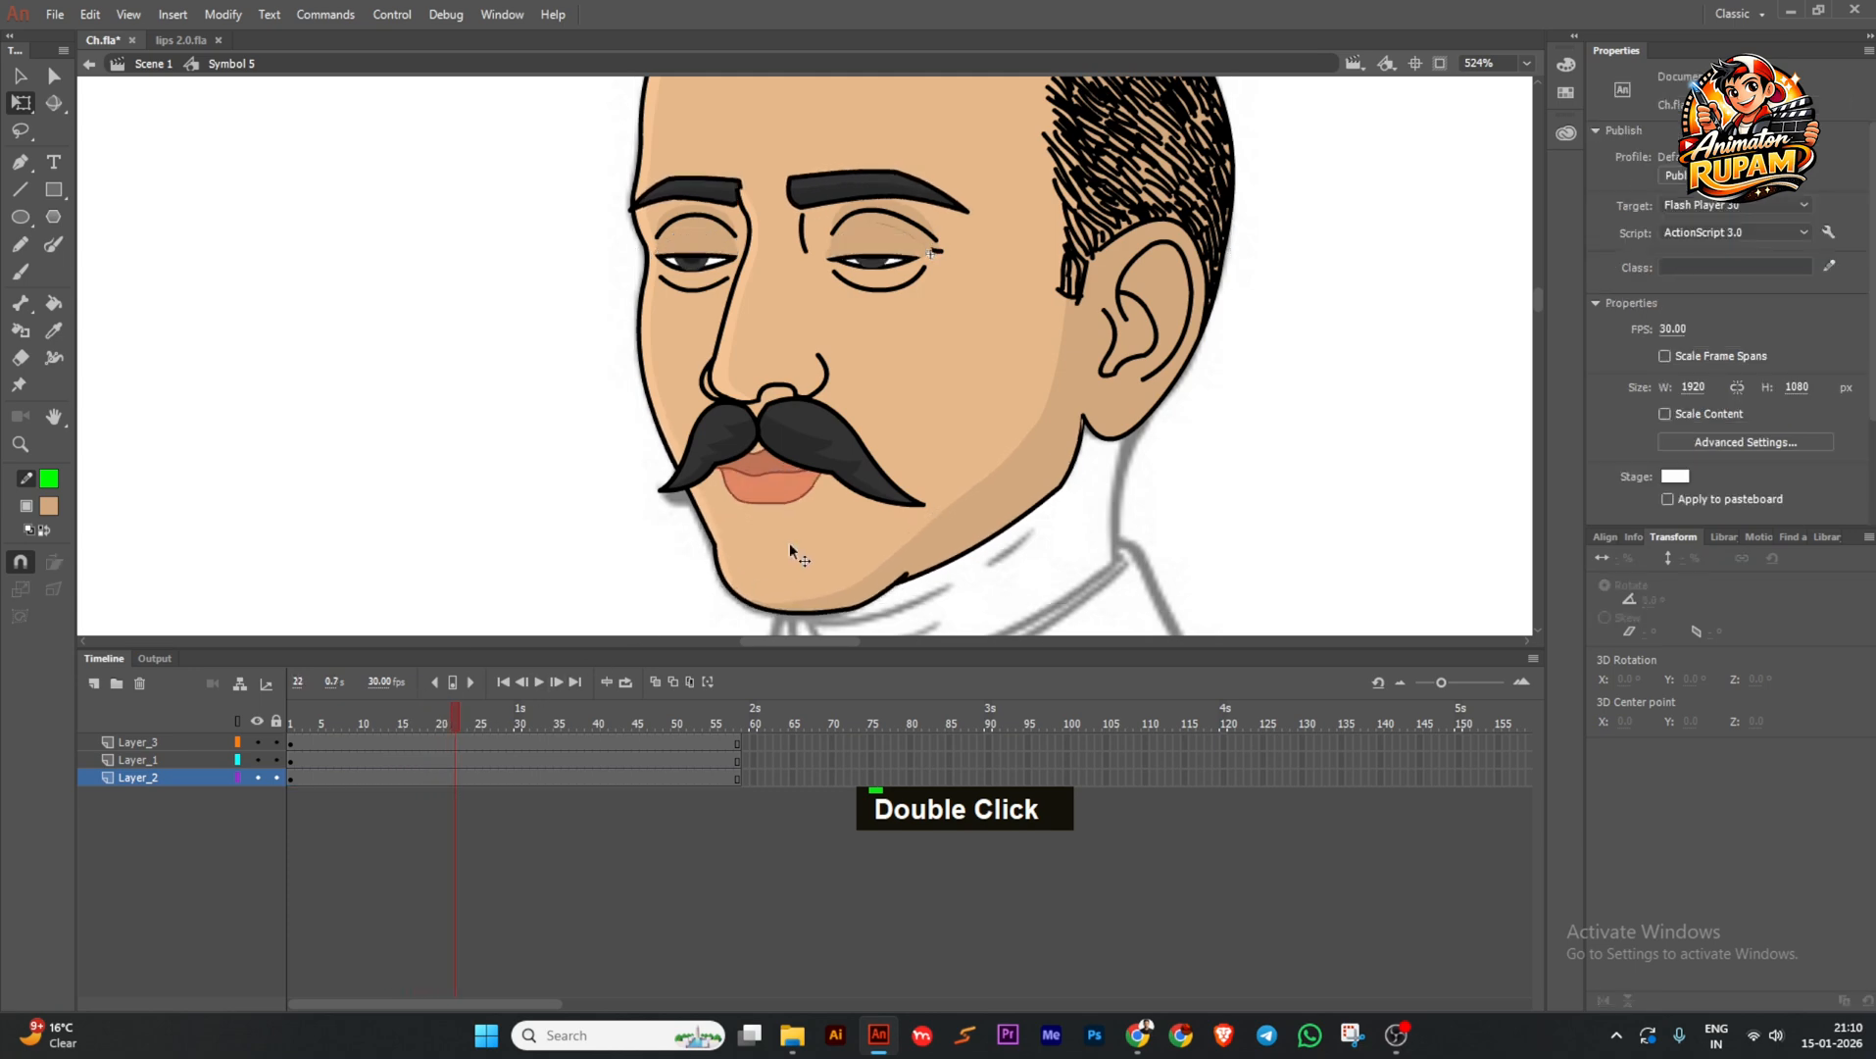
double_click(765, 479)
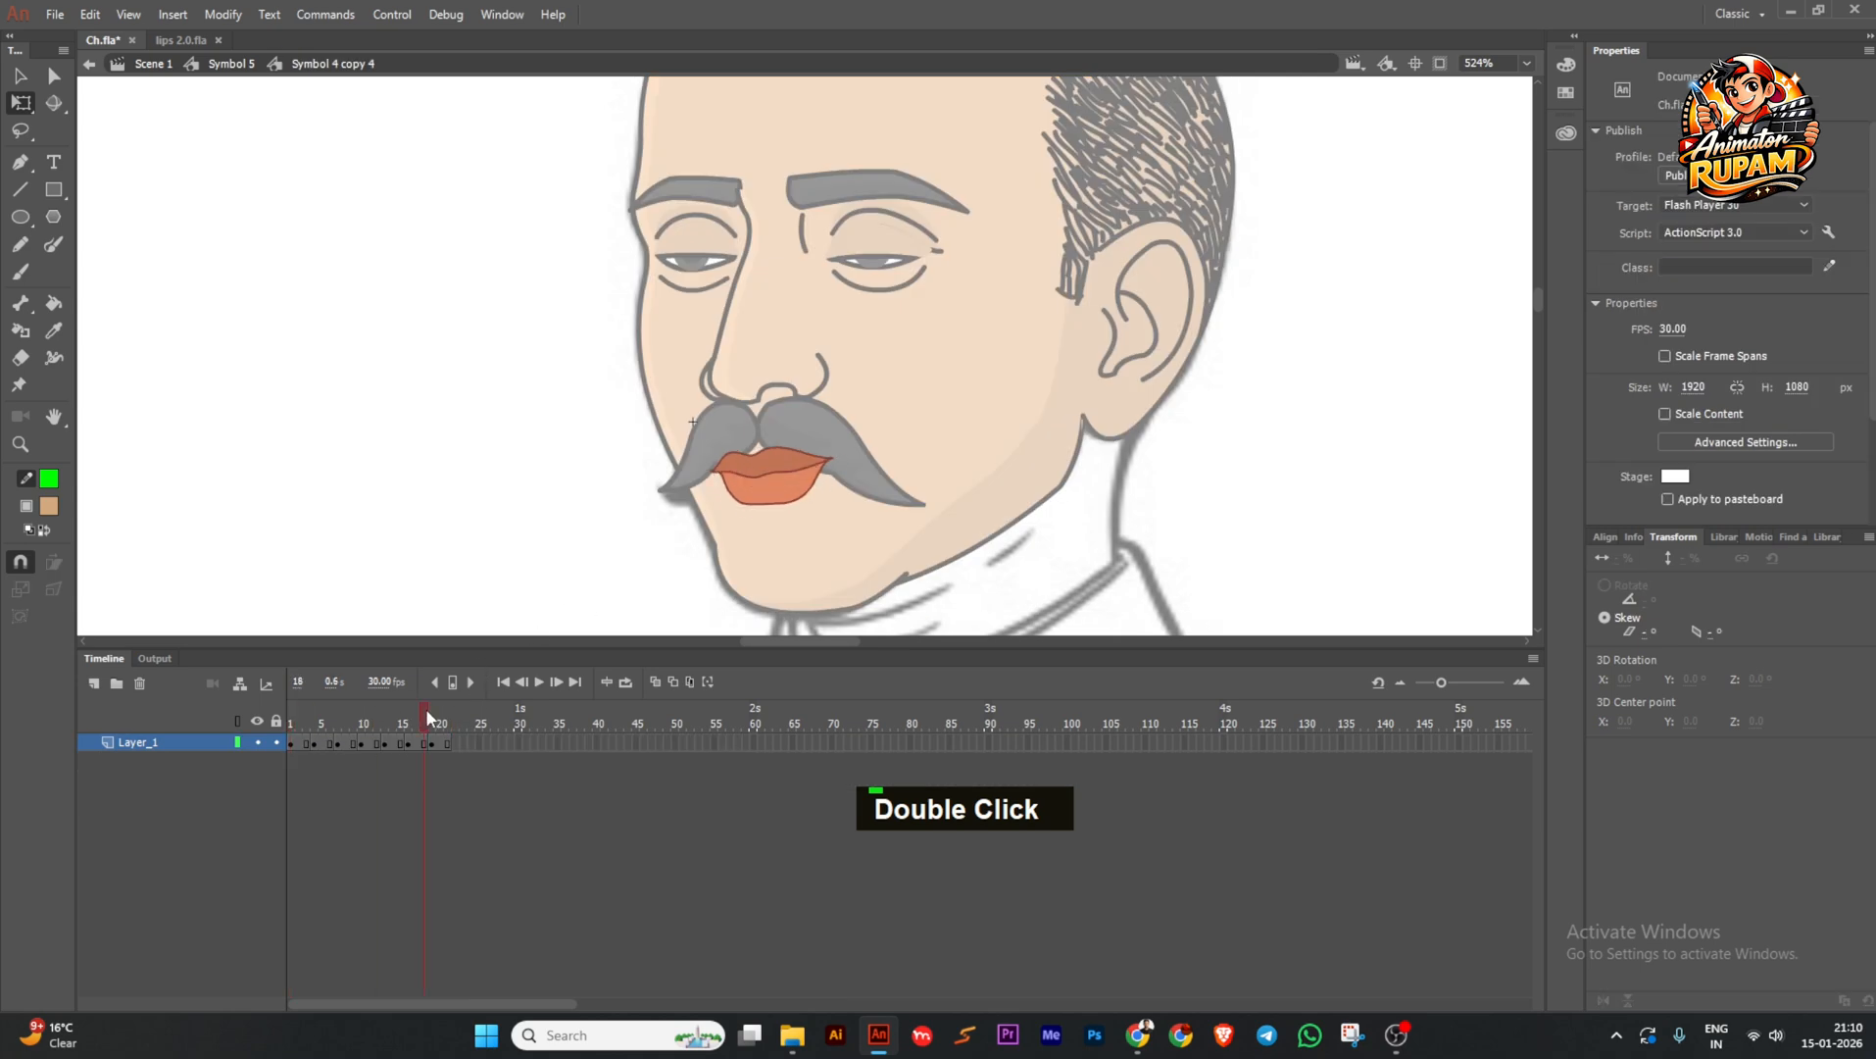
left_click_drag(426, 713, 430, 713)
double_click(495, 583)
left_click_drag(590, 714, 619, 714)
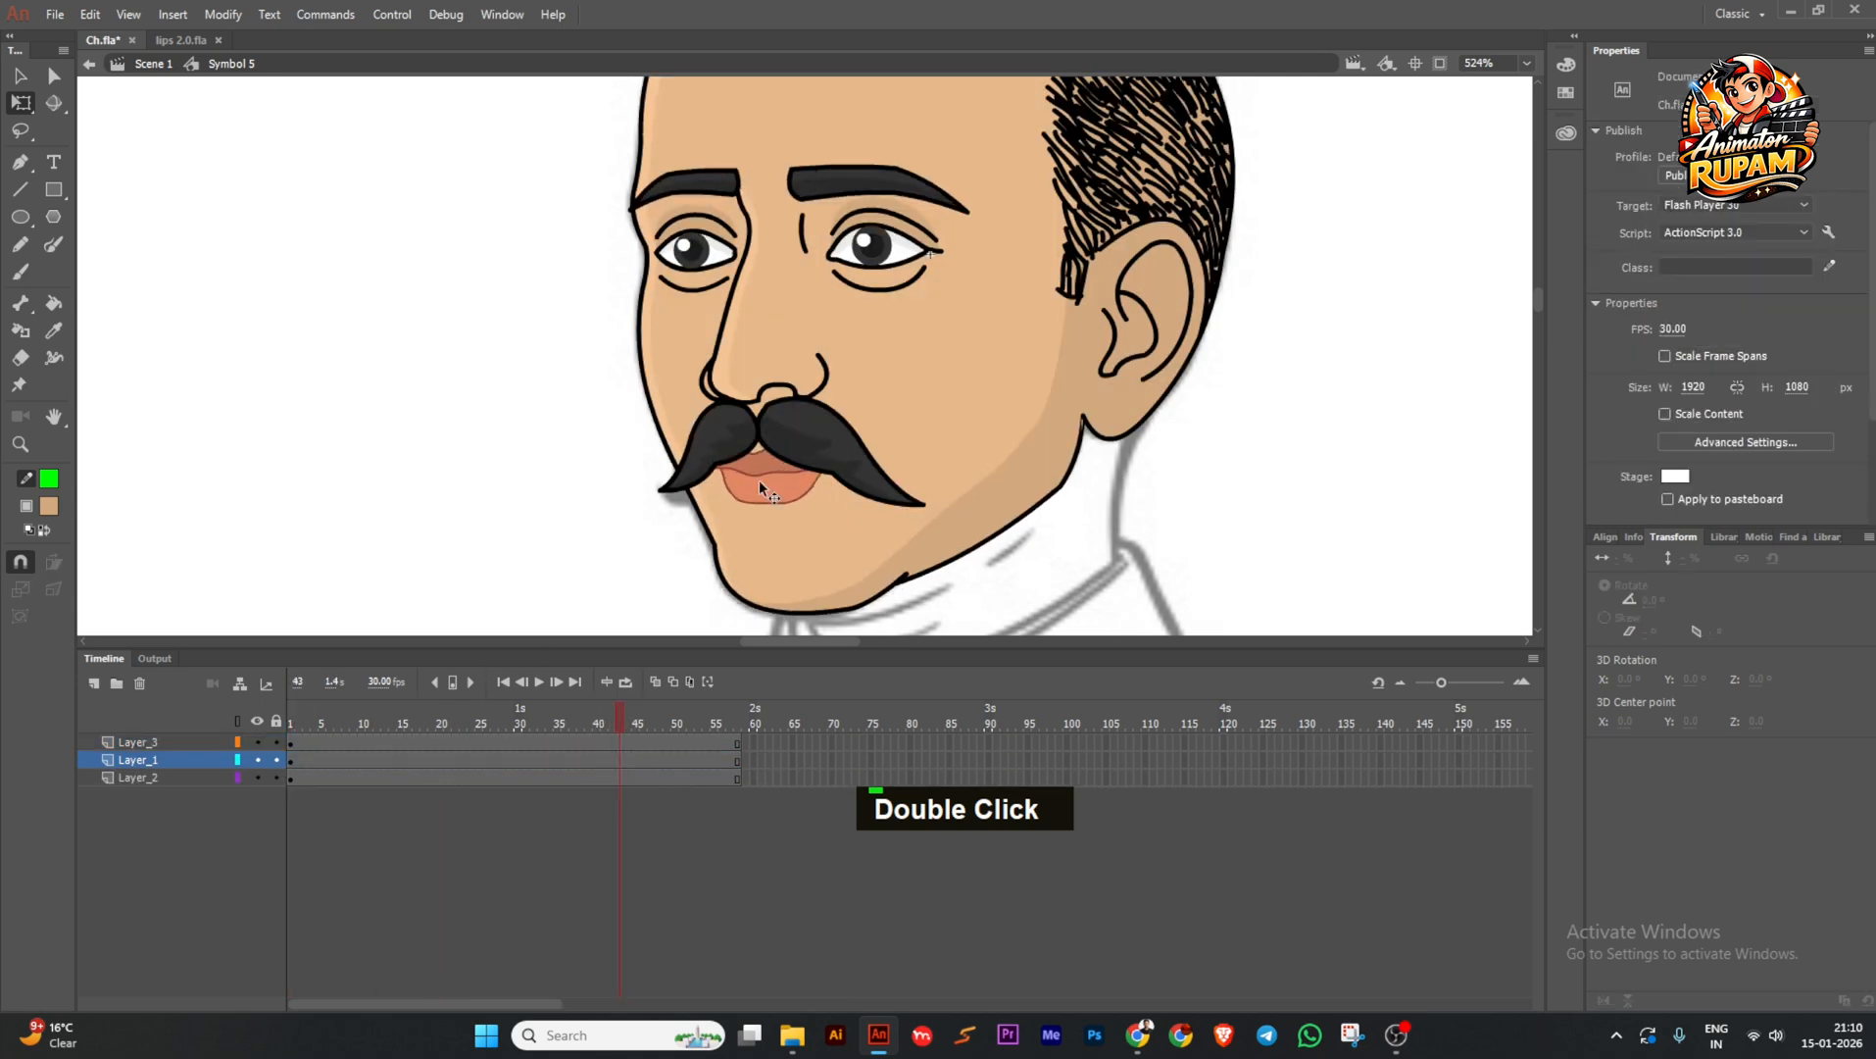
double_click(760, 479)
double_click(572, 535)
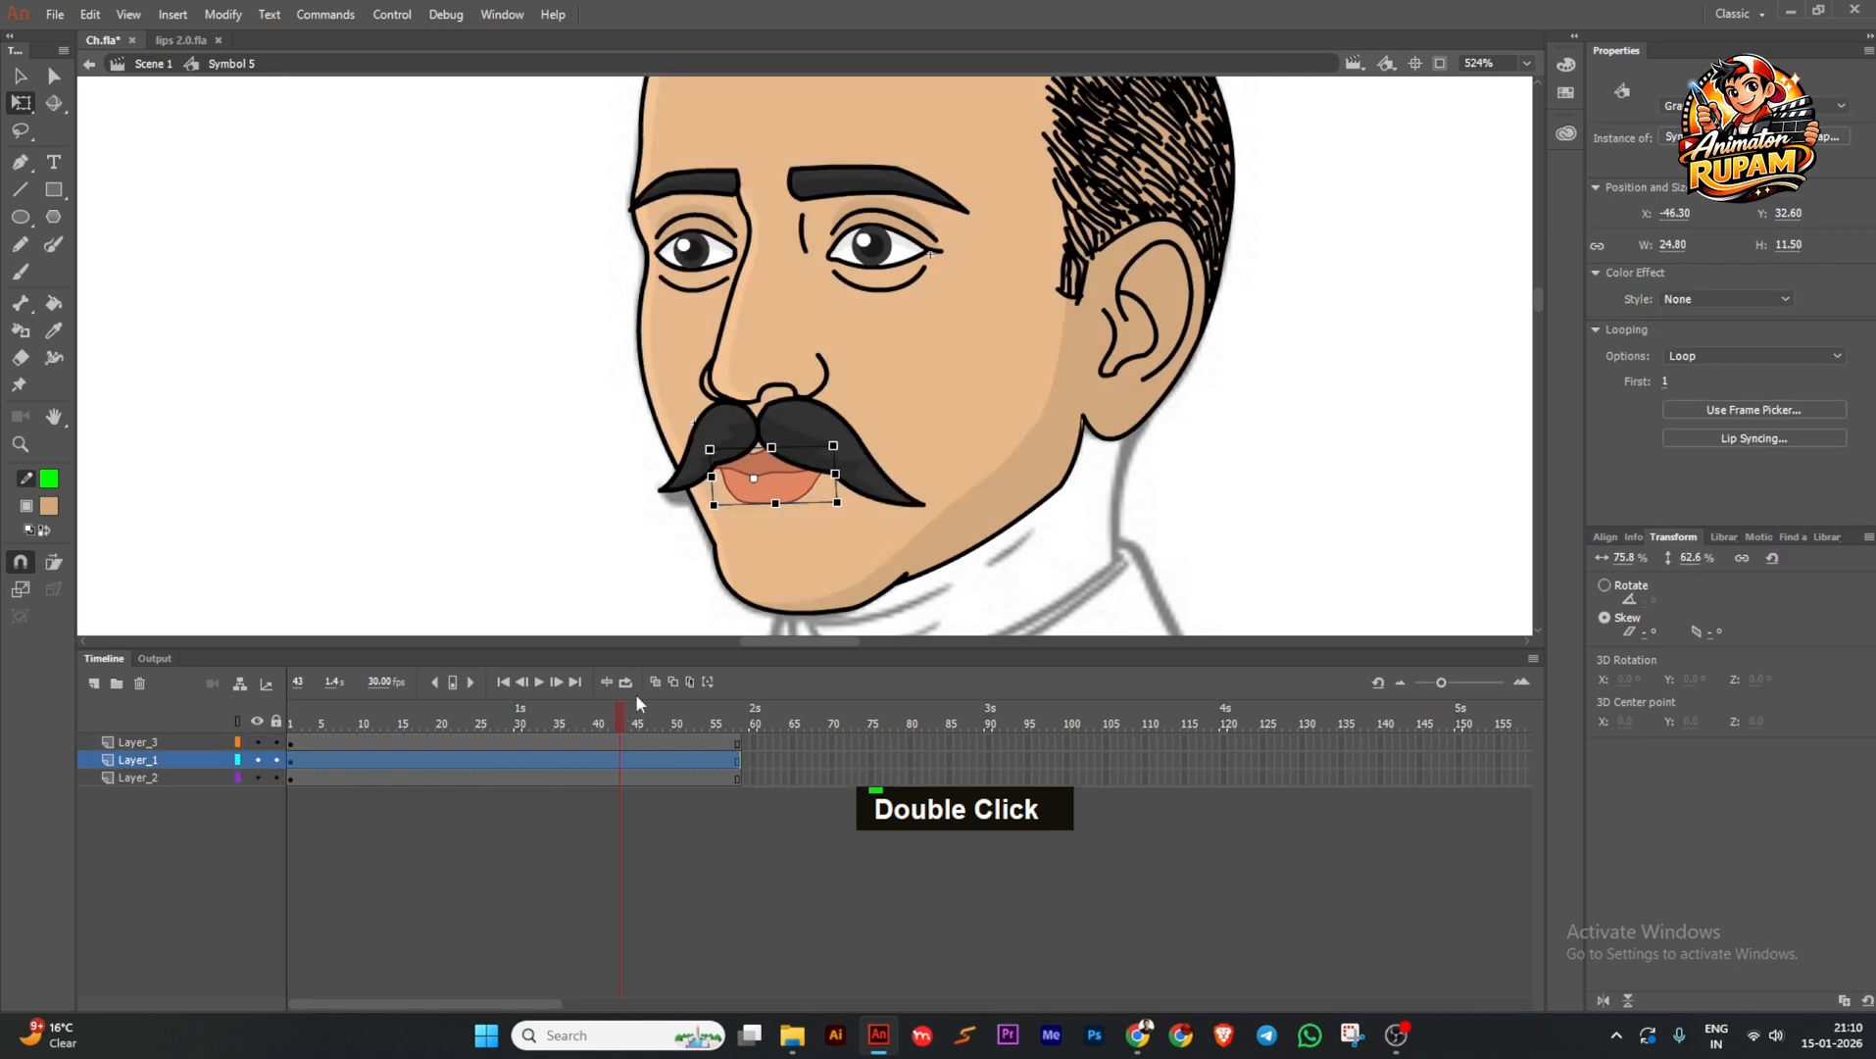
Alt-drag the face shape's frame-17 jaw pose onto frame 1, then save with Ctrl+S.
double_click(739, 589)
left_click(716, 551)
key("alt")
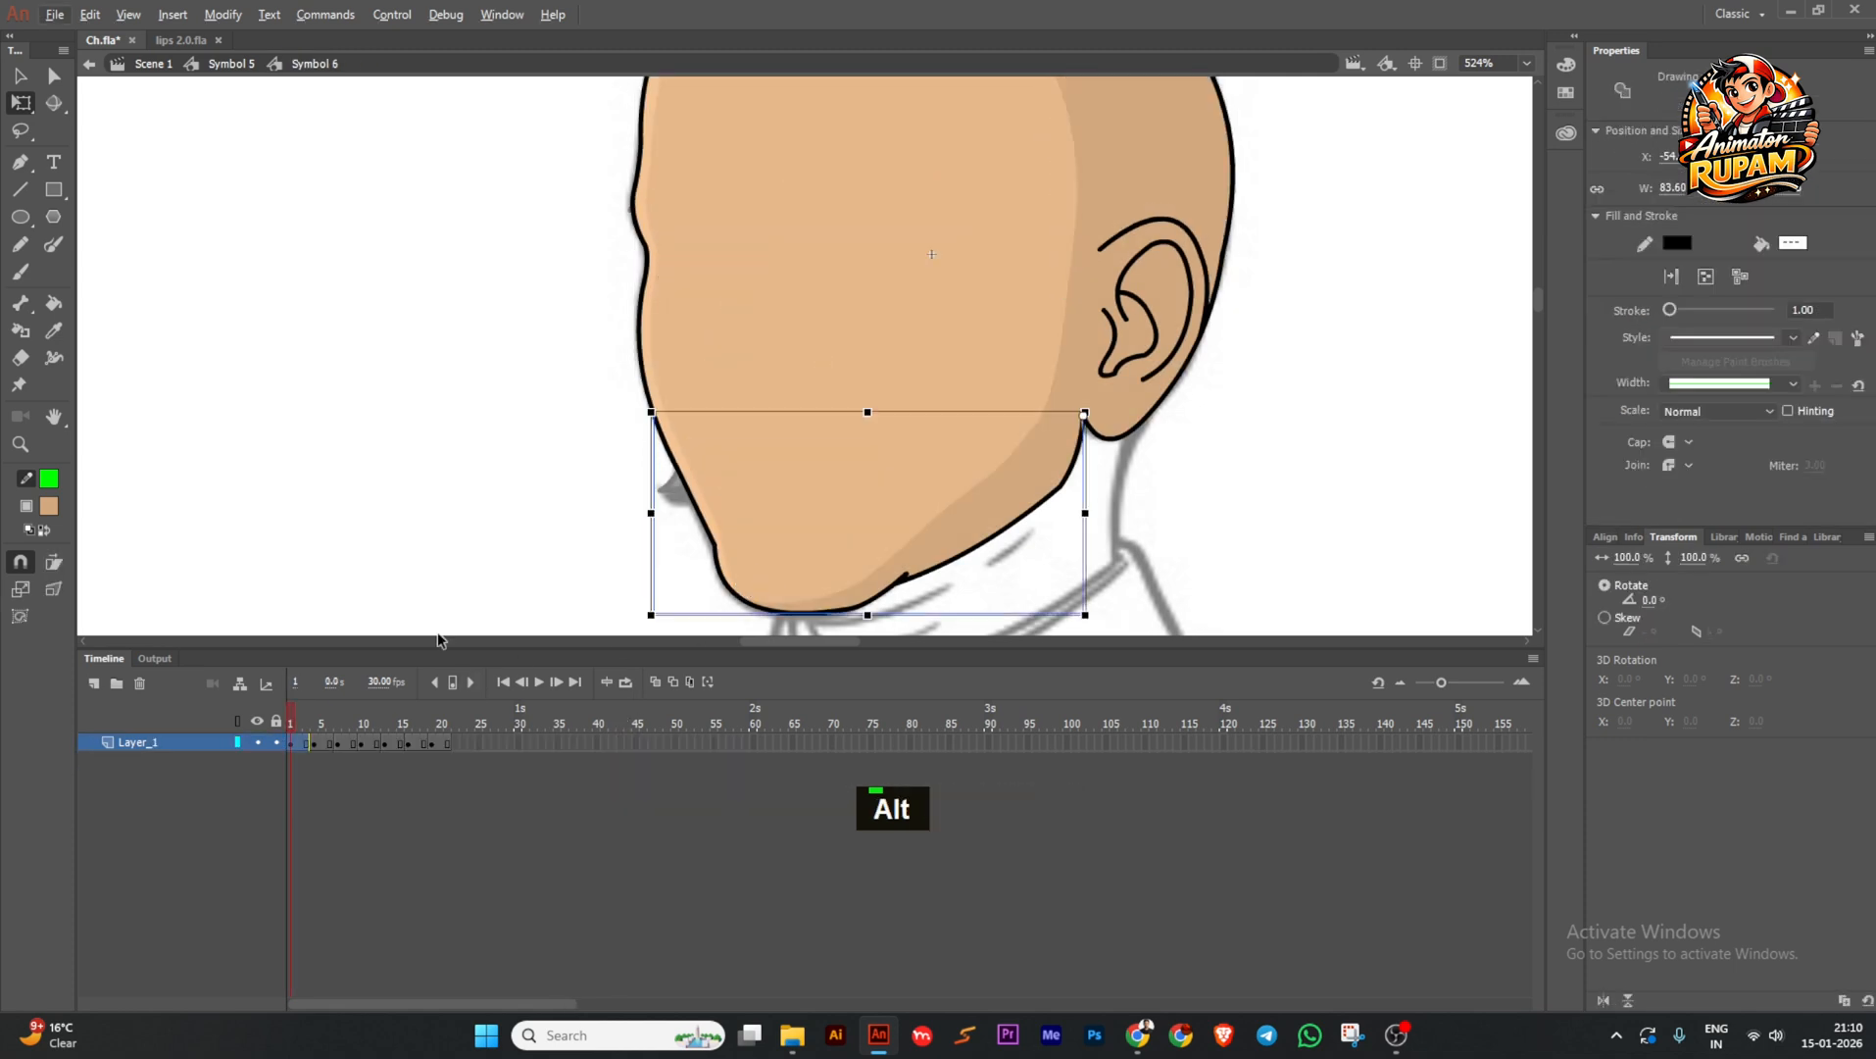
mouse_move(346, 711)
left_mouse_down()
mouse_move(422, 706)
mouse_move(414, 743)
mouse_move(295, 753)
left_mouse_up()
left_click(413, 743)
double_click(451, 539)
key("ctrl+s")
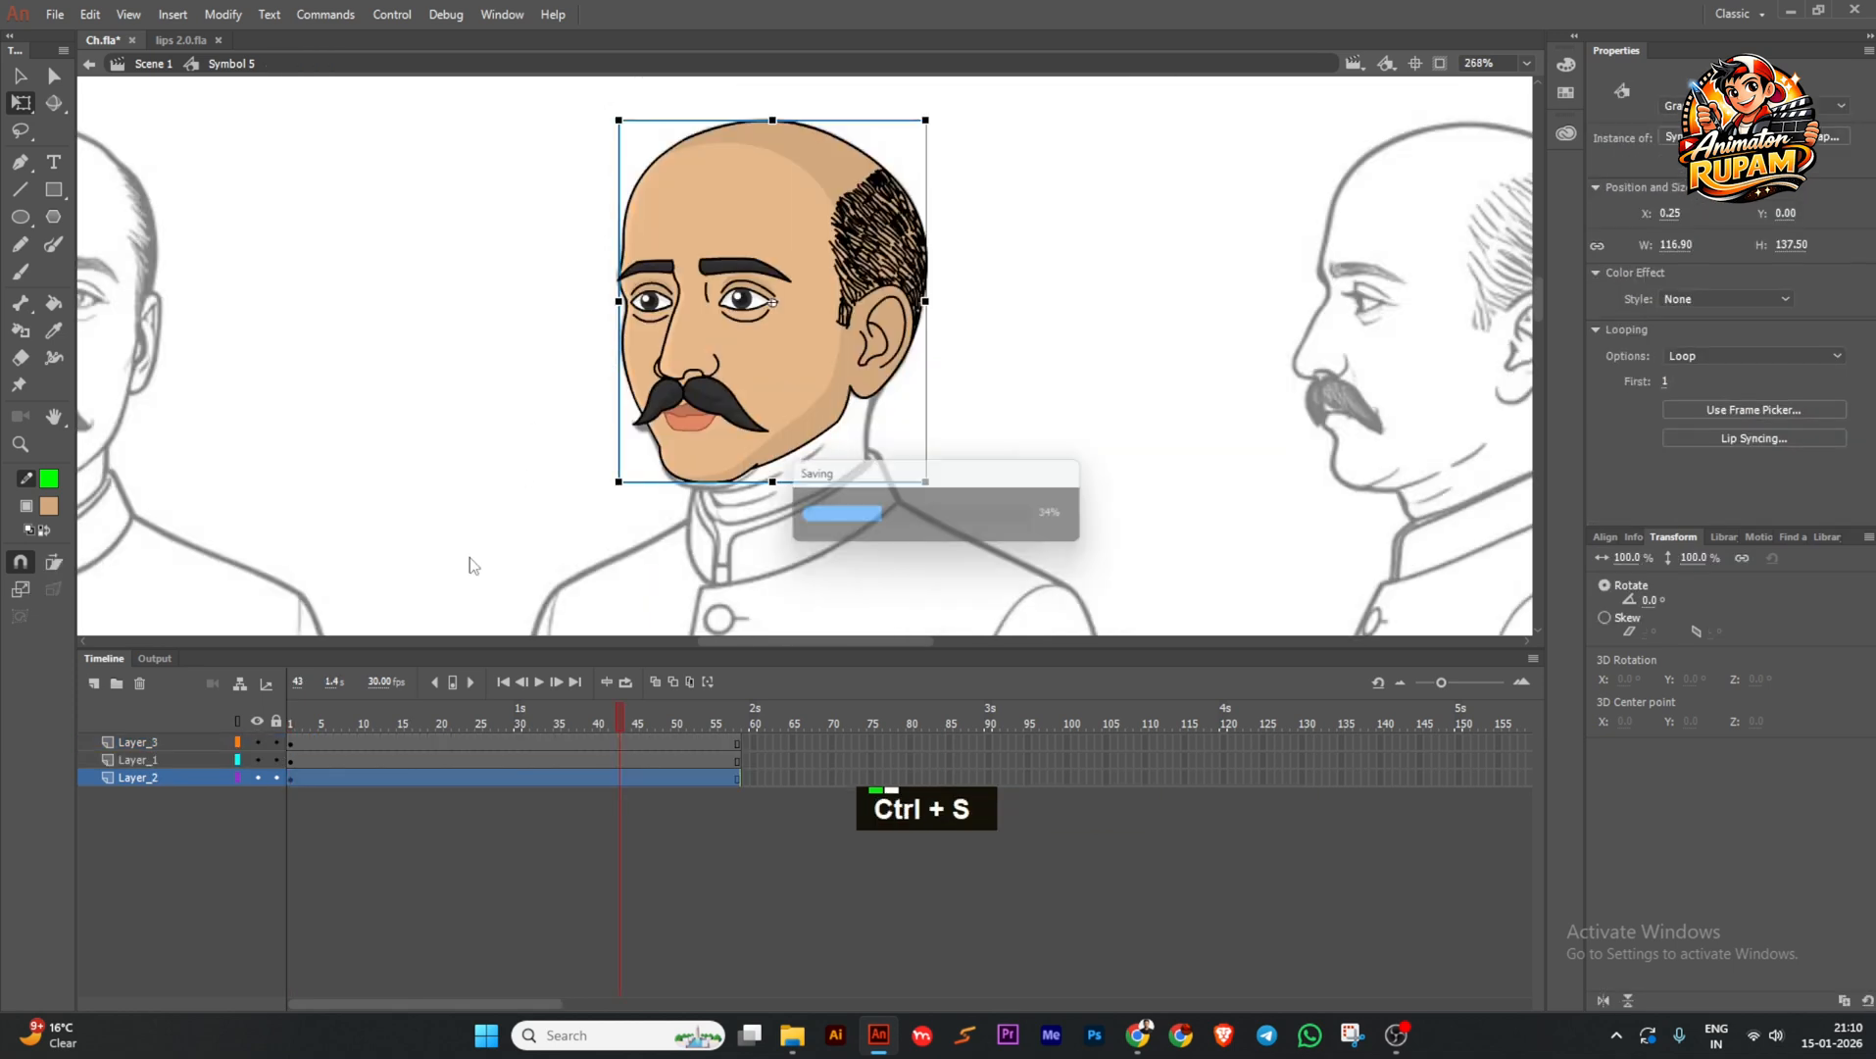
mouse_move(479, 705)
left_mouse_down()
mouse_move(318, 712)
mouse_move(385, 716)
mouse_move(364, 707)
left_mouse_up()
Rotate the face shape about -2.7° and undo the accidental jaw skew.
double_click(684, 463)
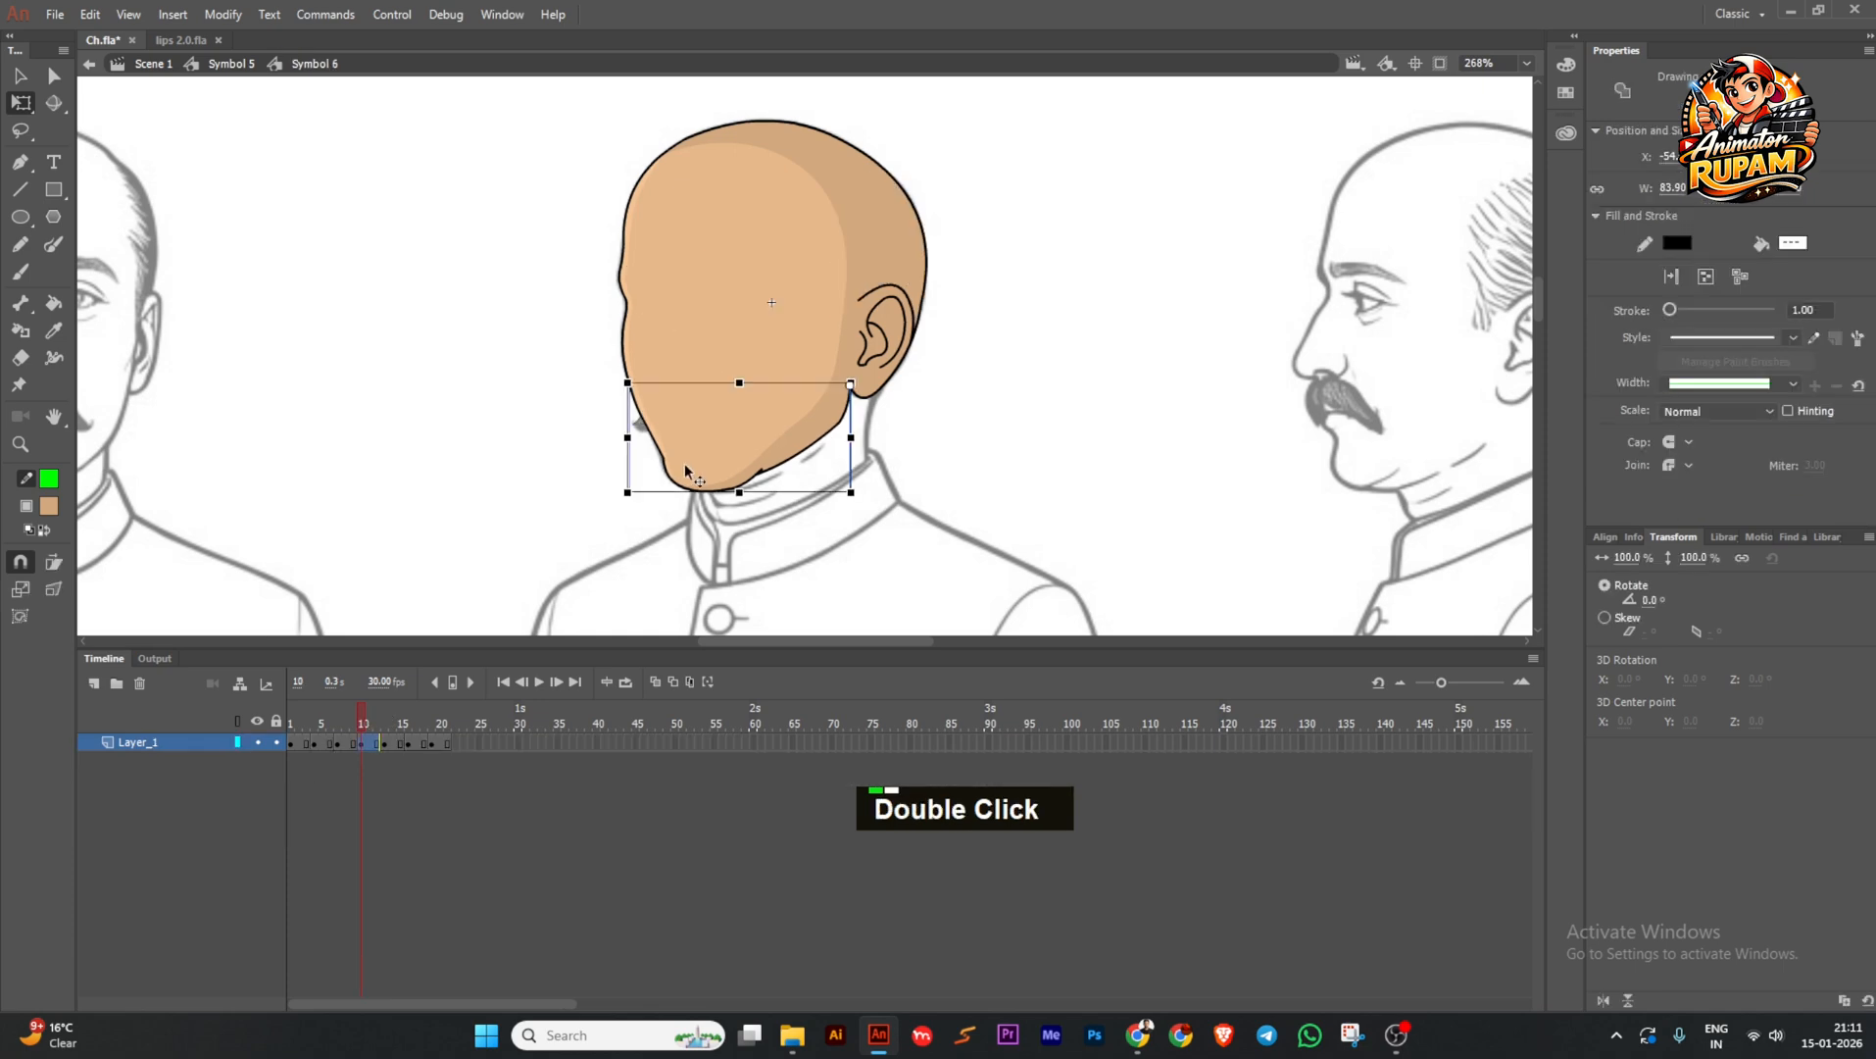
scroll(684, 463, "up", 2)
left_click_drag(599, 337, 634, 352)
scroll(603, 356, "up", 2)
key("ctrl+z")
Nudge the jaw outline's end point into place and return to the whole face.
scroll(605, 356, "up", 3)
double_click(619, 367)
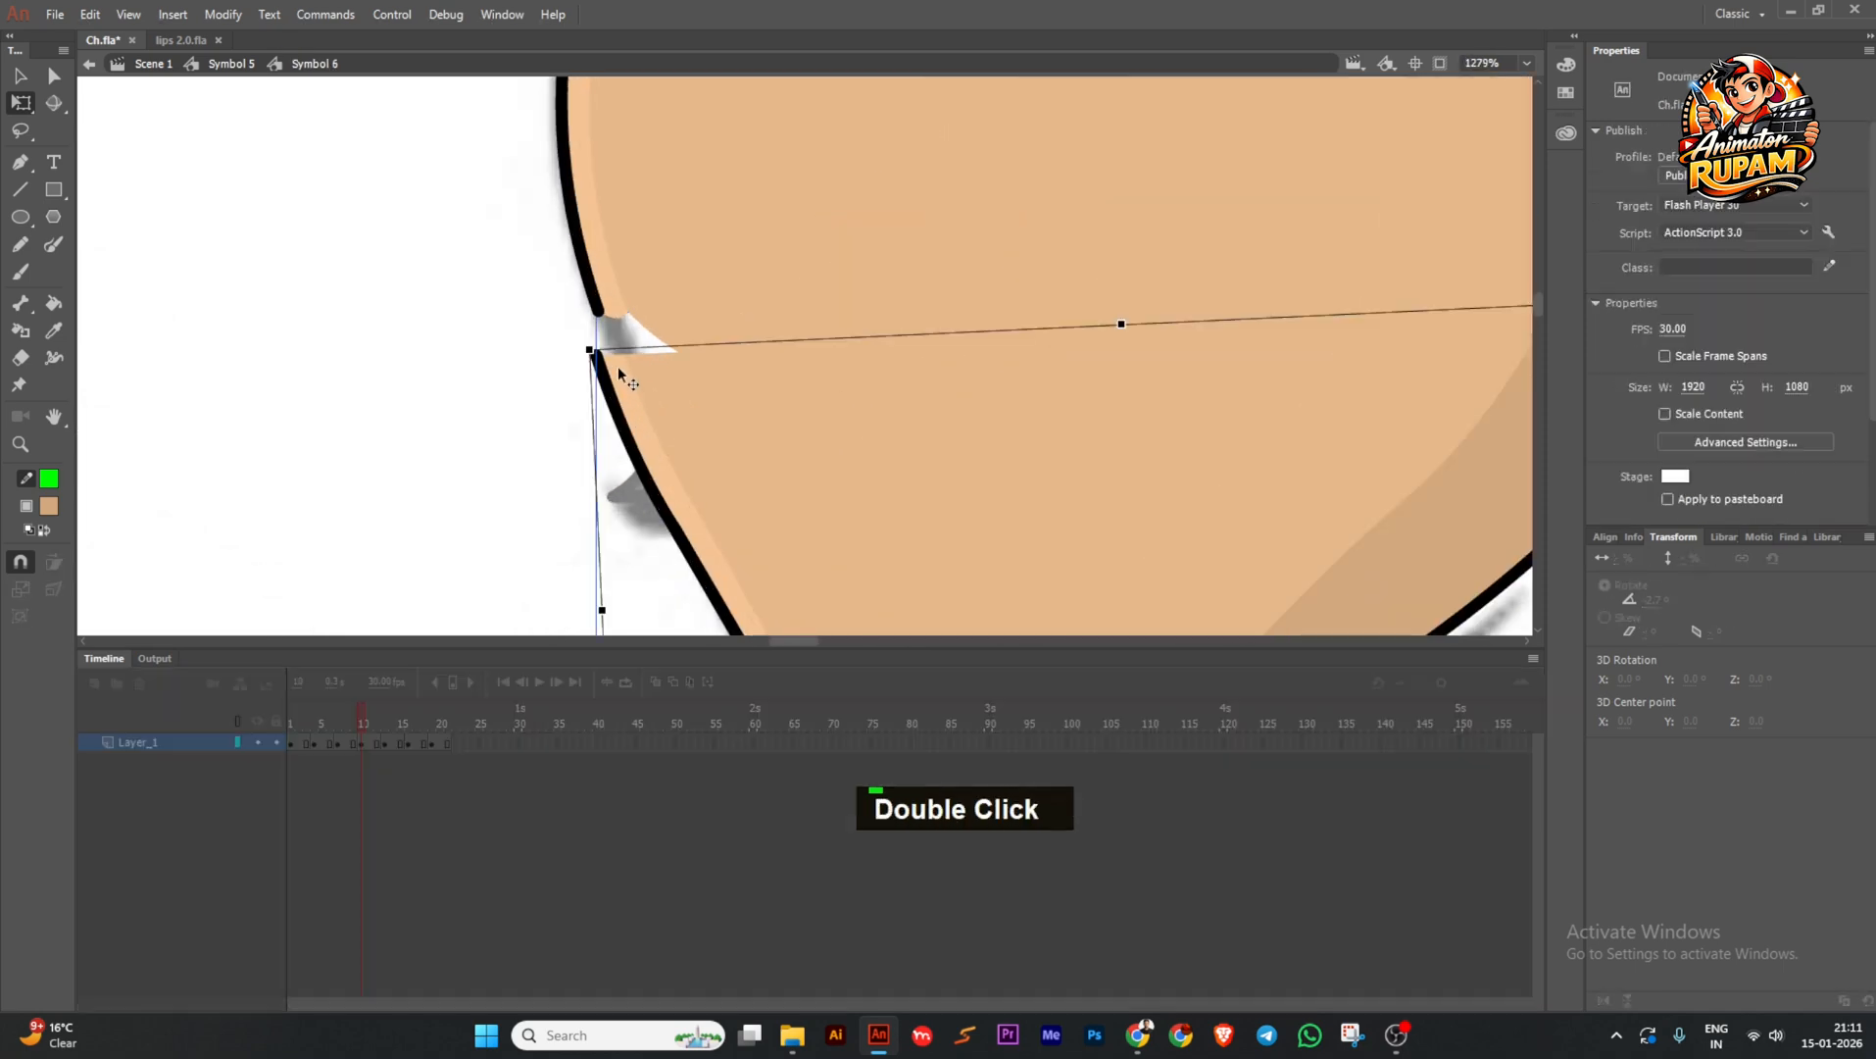
scroll(619, 367, "up", 2)
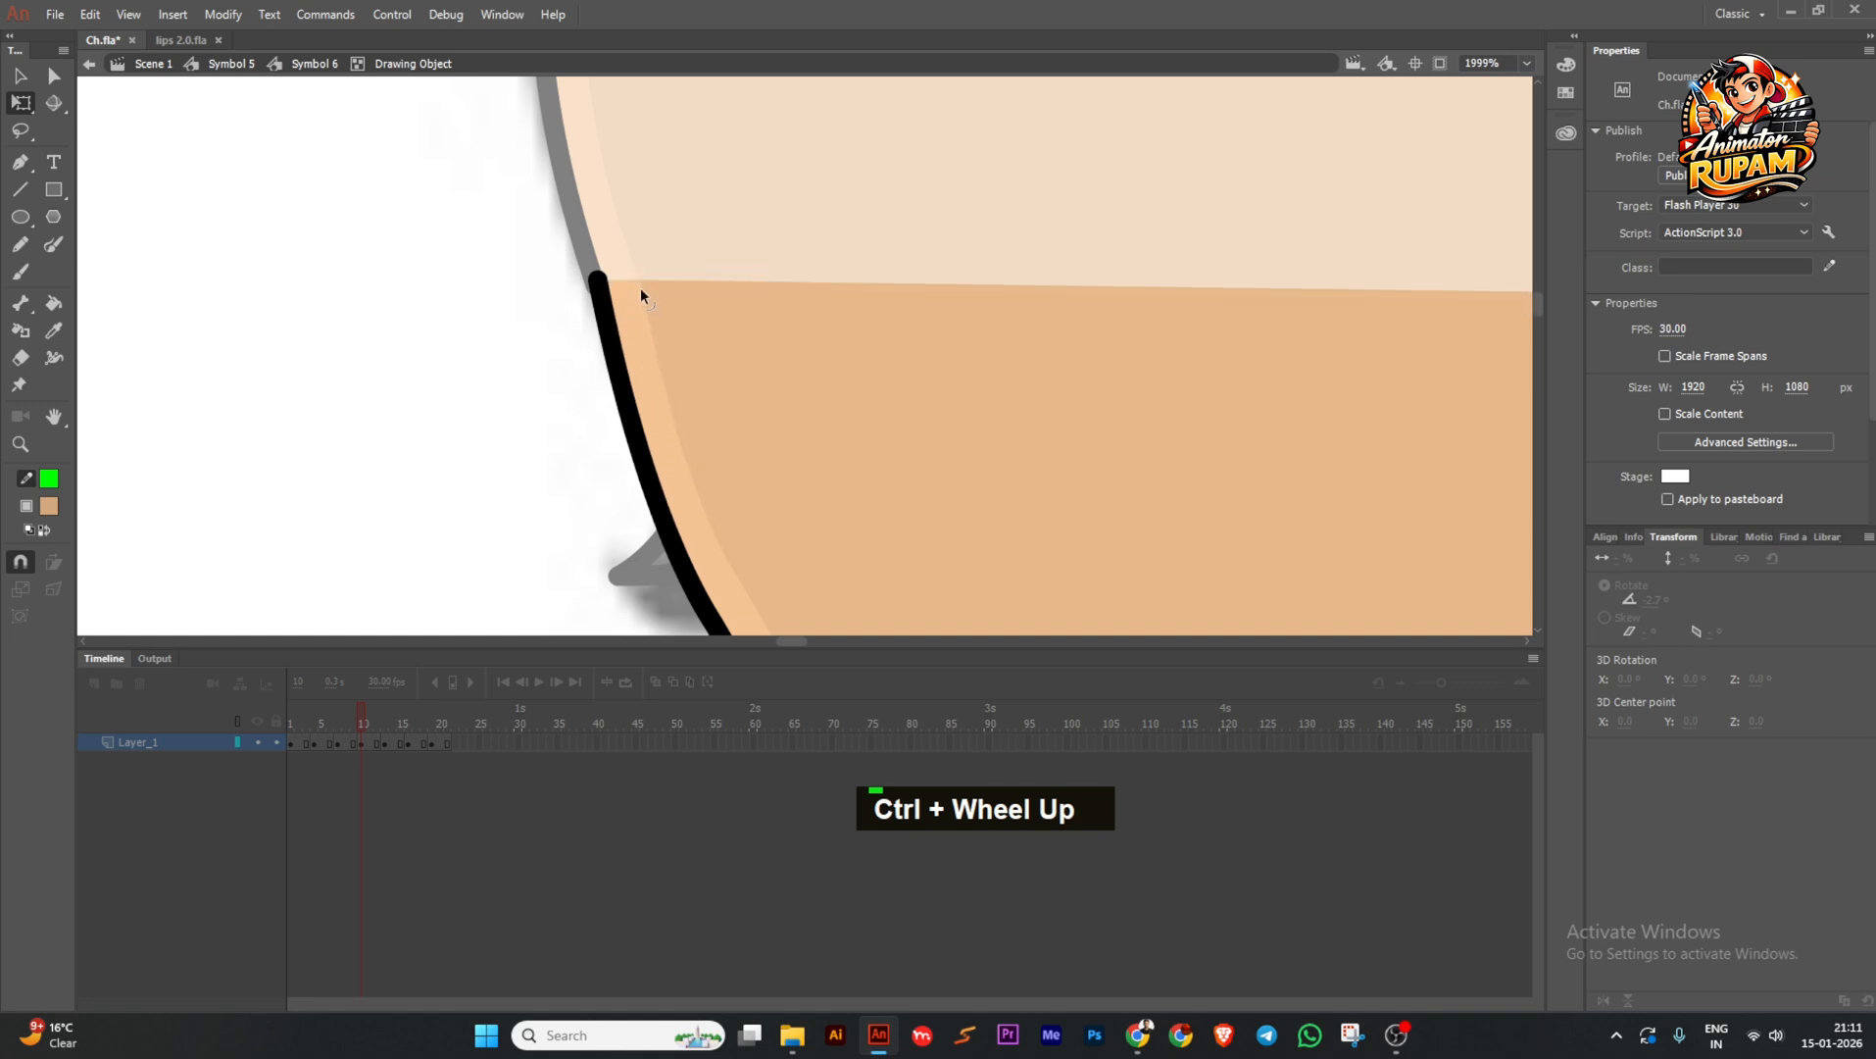
scroll(640, 290, "up", 3)
left_click_drag(732, 347, 726, 340)
double_click(625, 360)
scroll(623, 360, "down", 4)
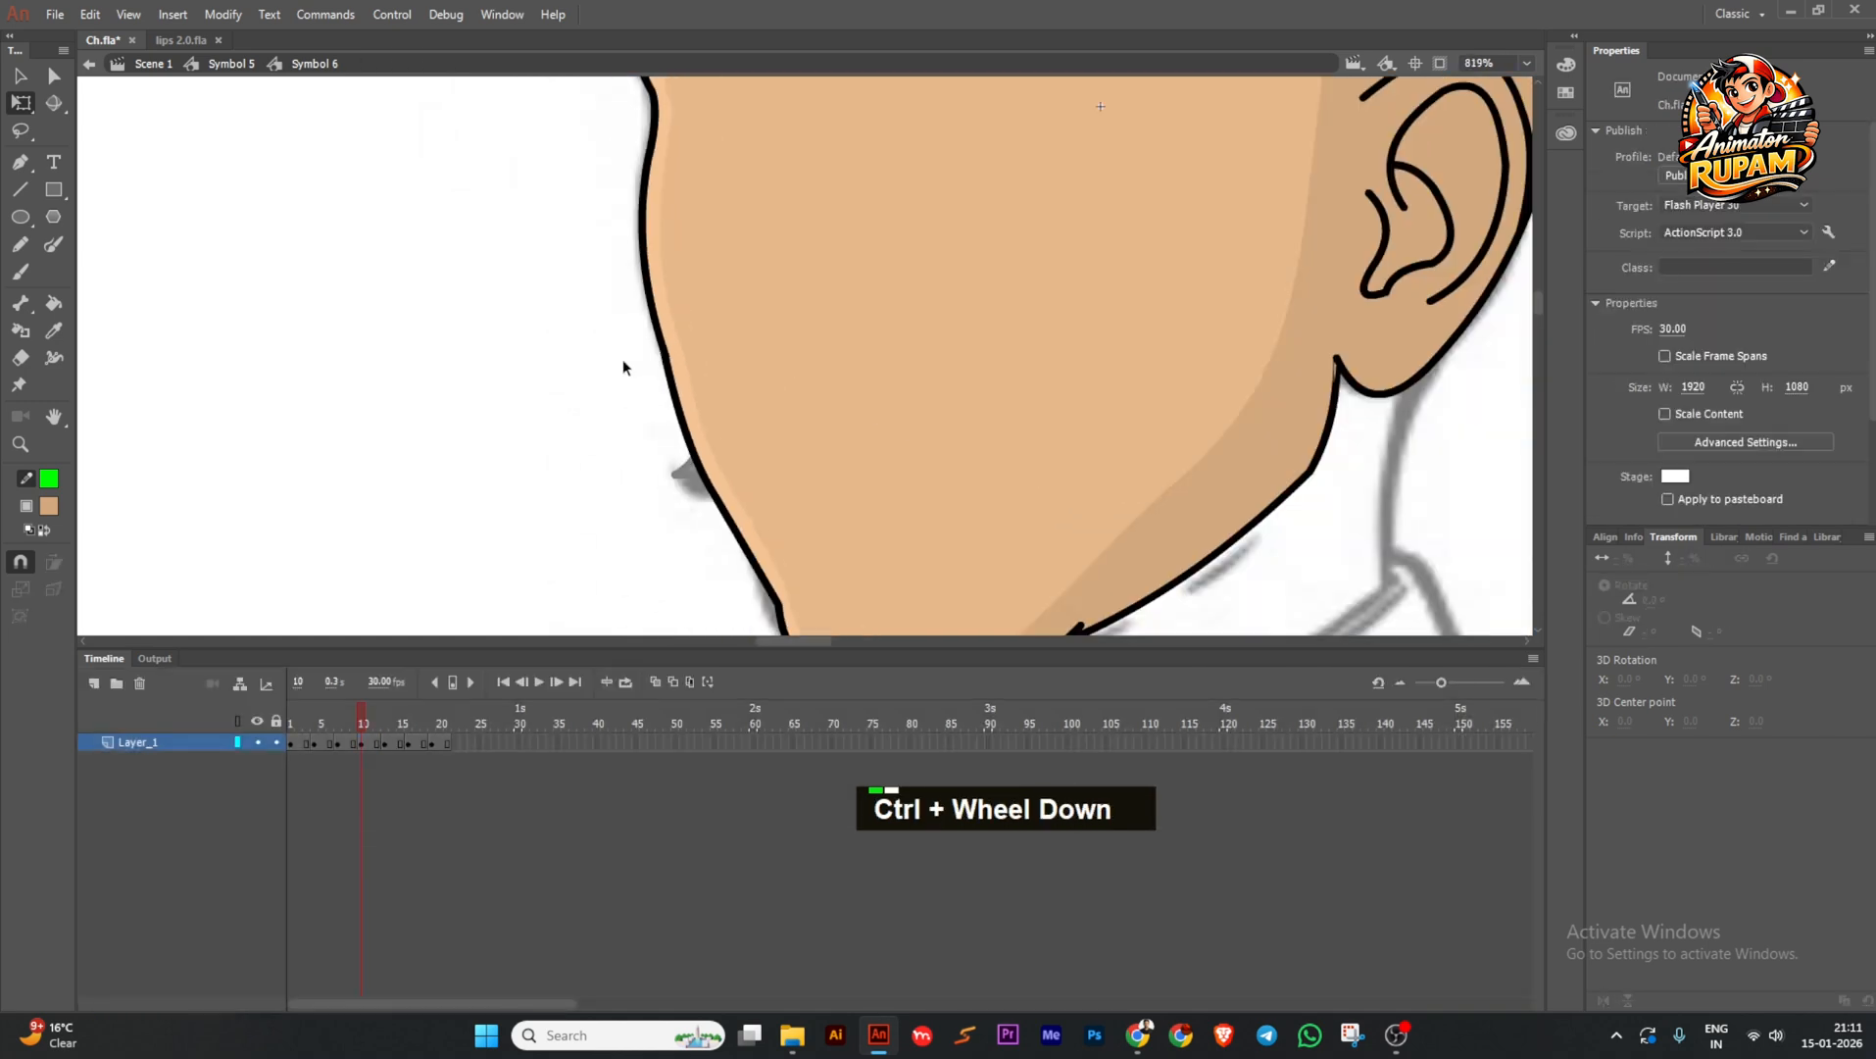
scroll(623, 359, "down", 2)
double_click(522, 524)
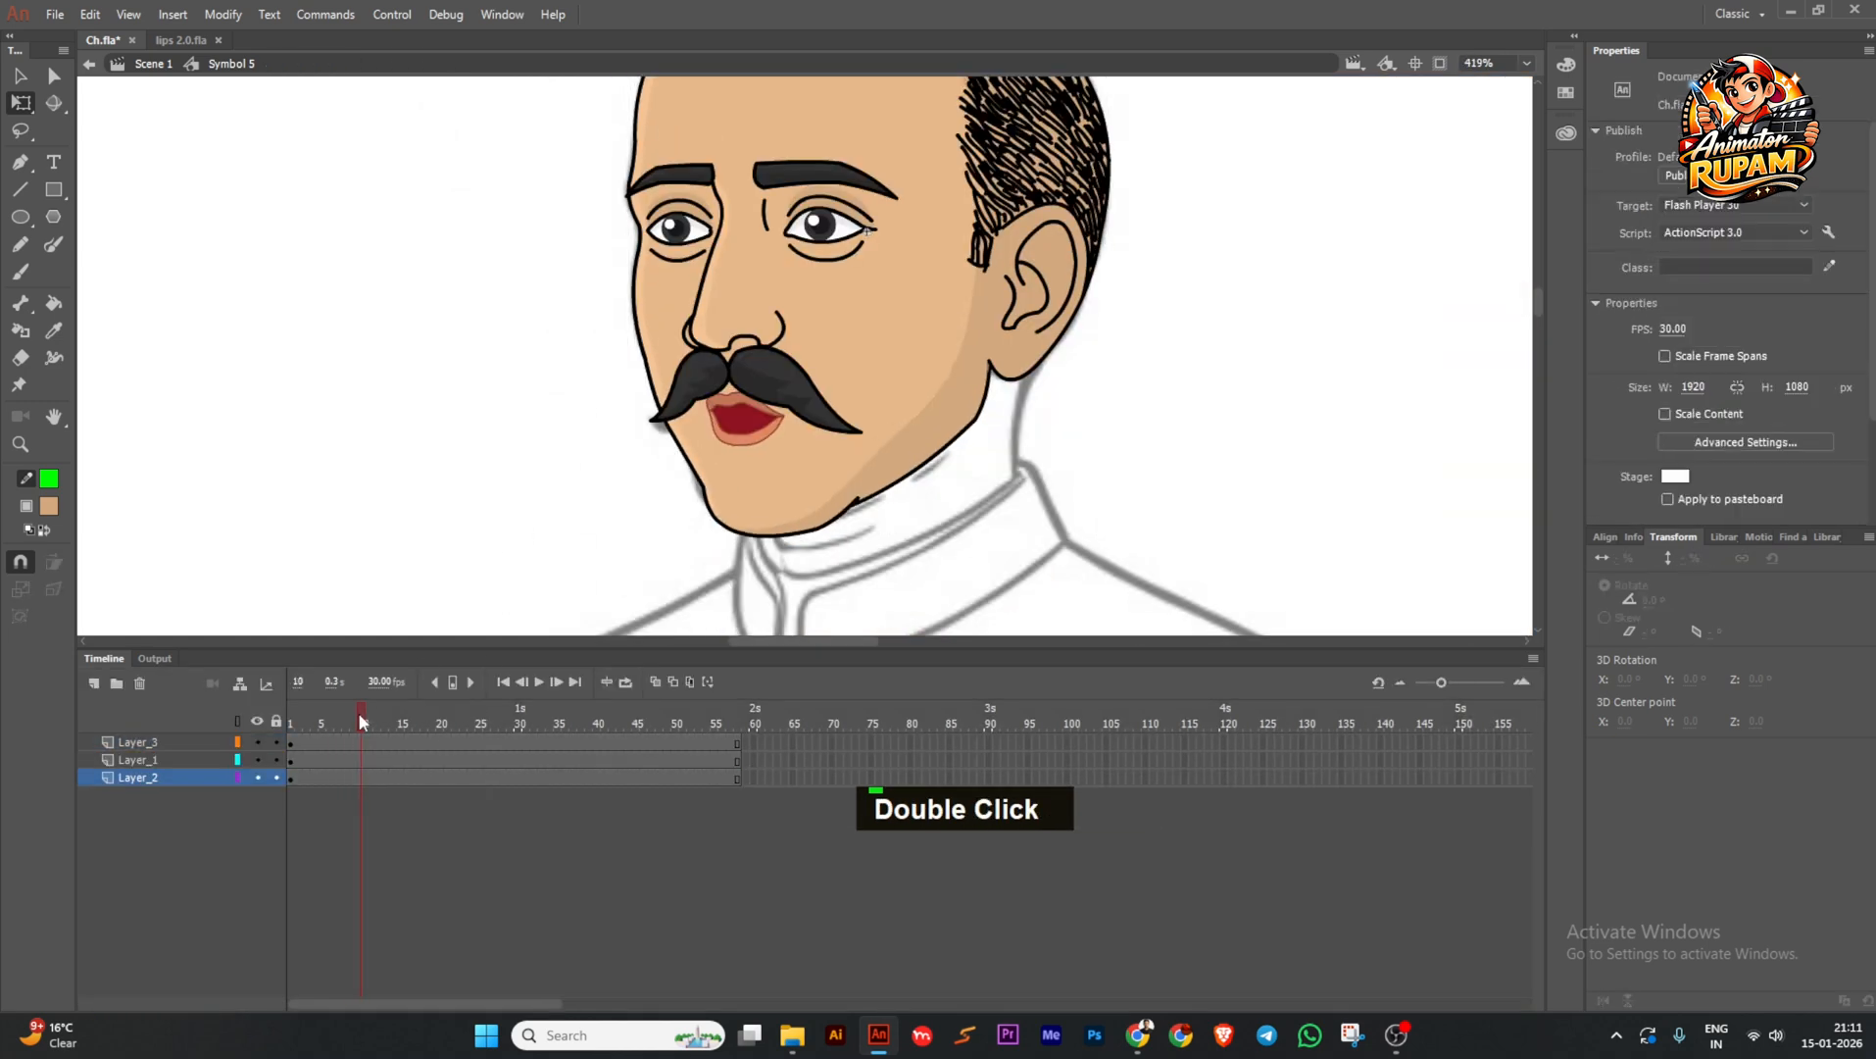
Save the file and play the talking face, rewinding to frame 1.
left_click_drag(369, 723, 444, 730)
scroll(643, 509, "down", 2)
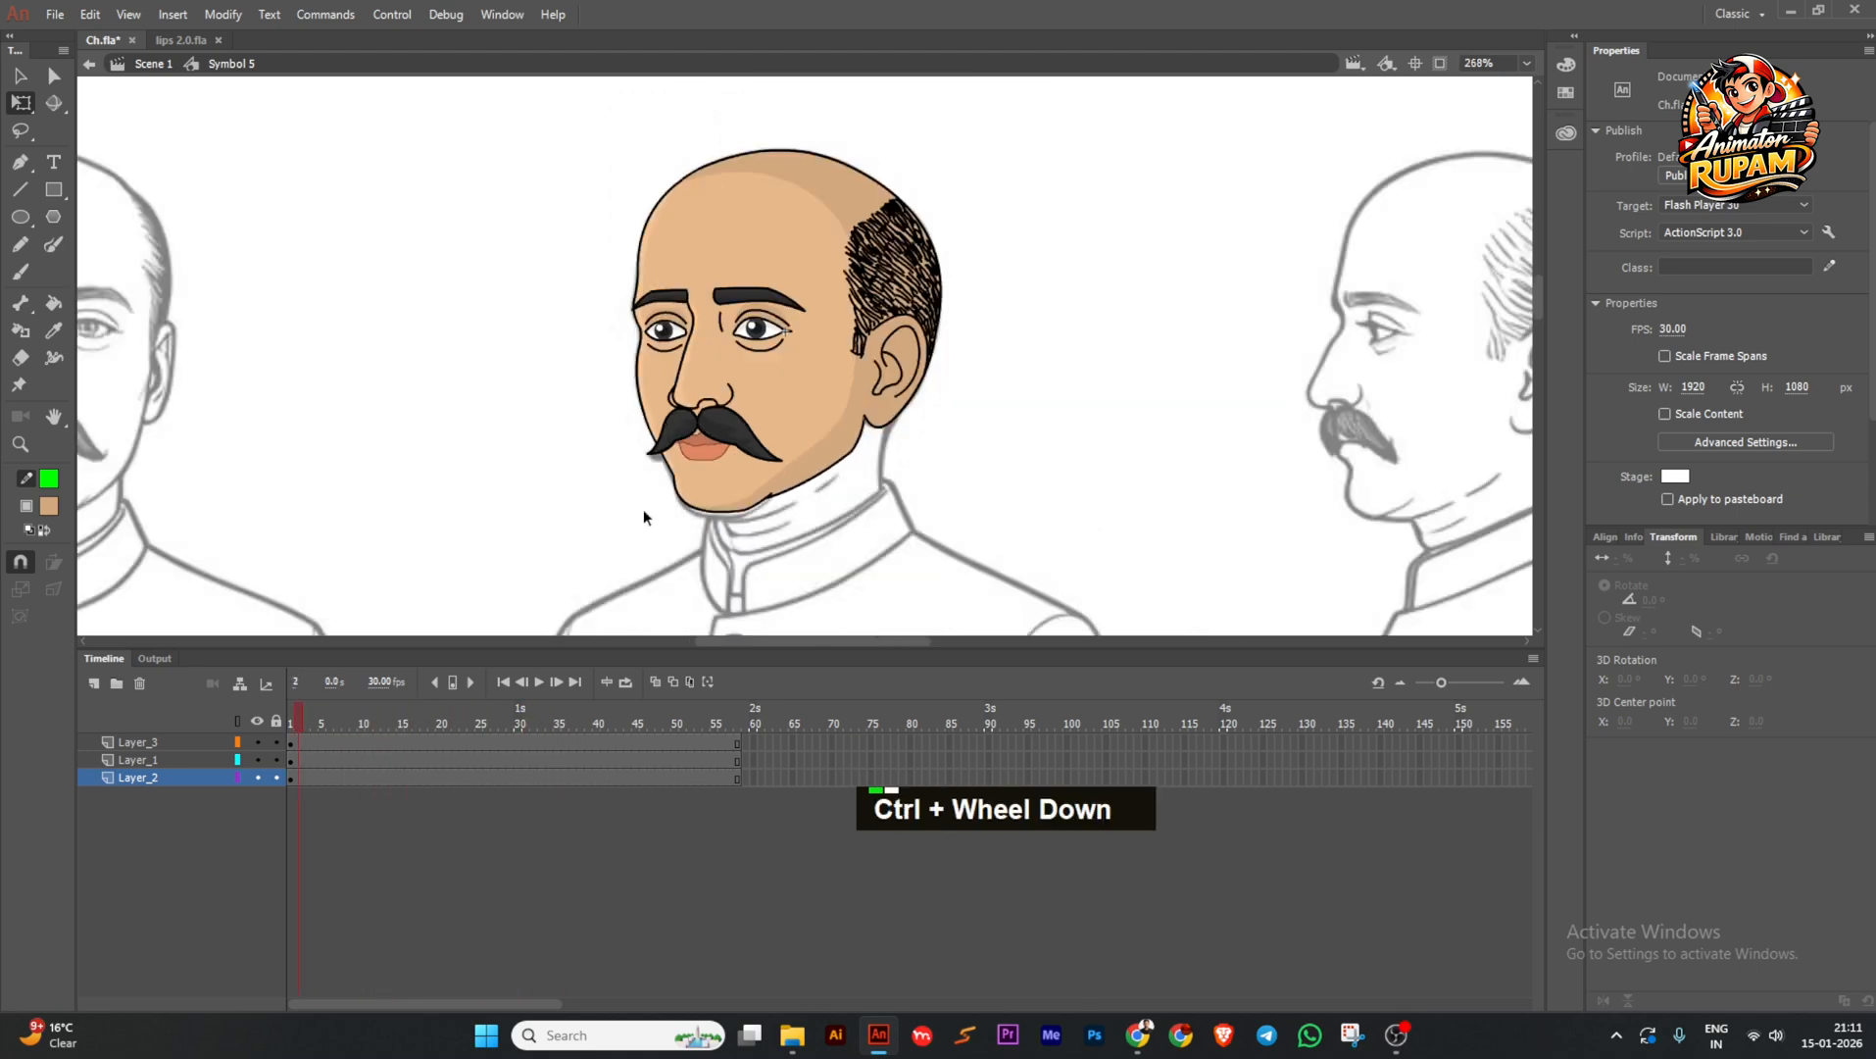
key("ctrl+s")
left_click(532, 682)
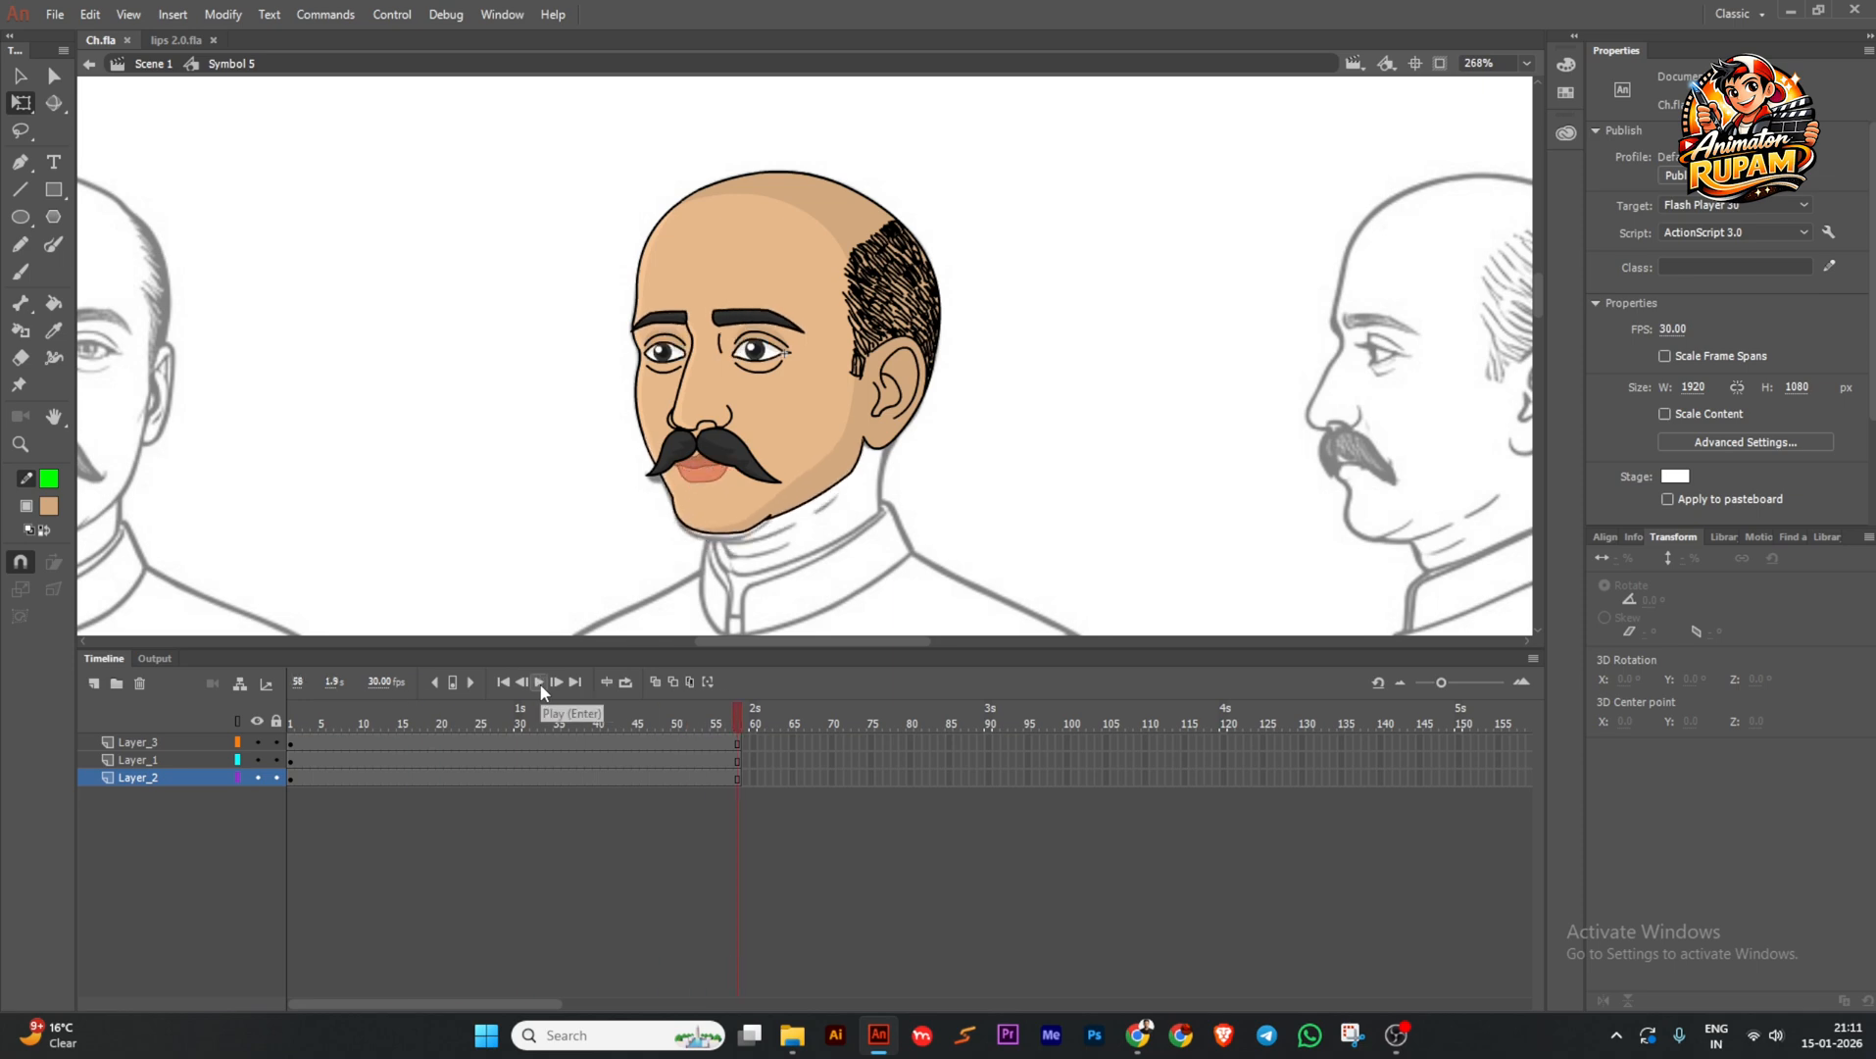
left_click_drag(402, 720, 214, 731)
scroll(829, 493, "up", 1)
Open the moustache symbol and extend its layer to frame 21 with F5.
left_click(678, 440)
scroll(649, 422, "up", 1)
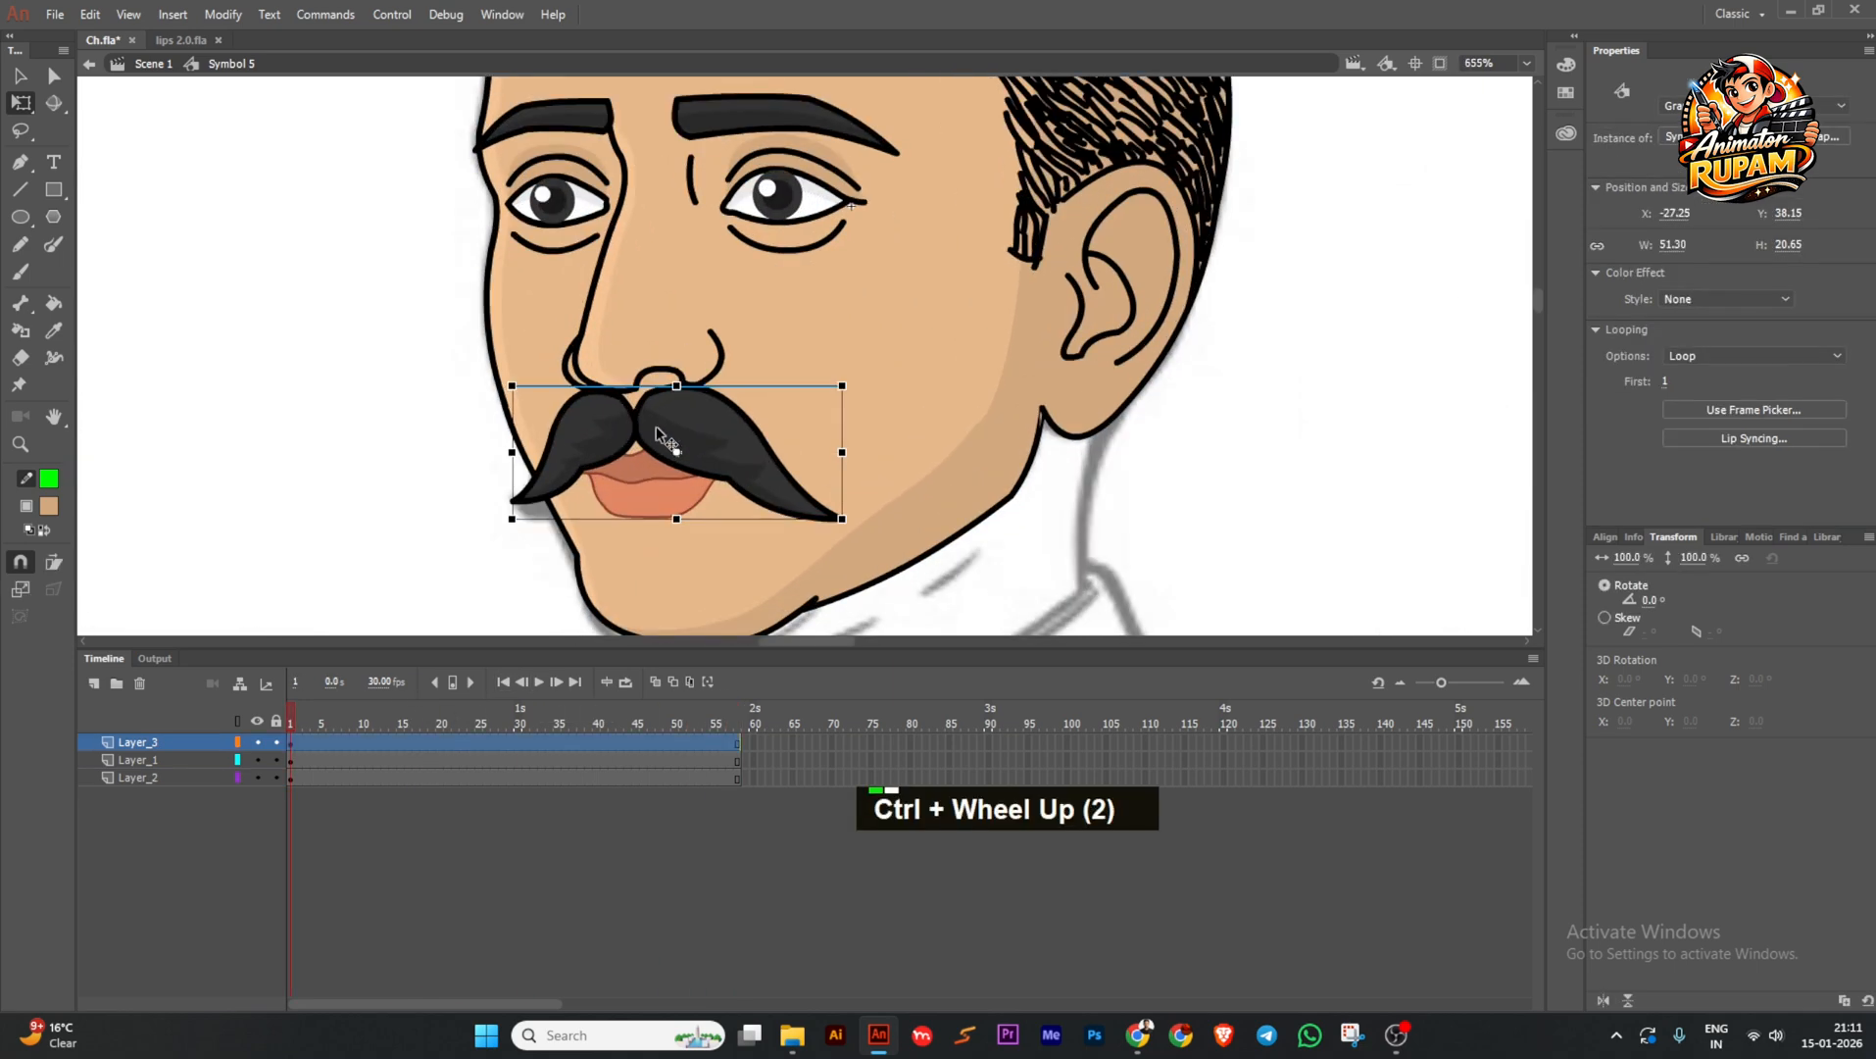
middle_click(666, 428)
double_click(723, 452)
key("ctrl+s")
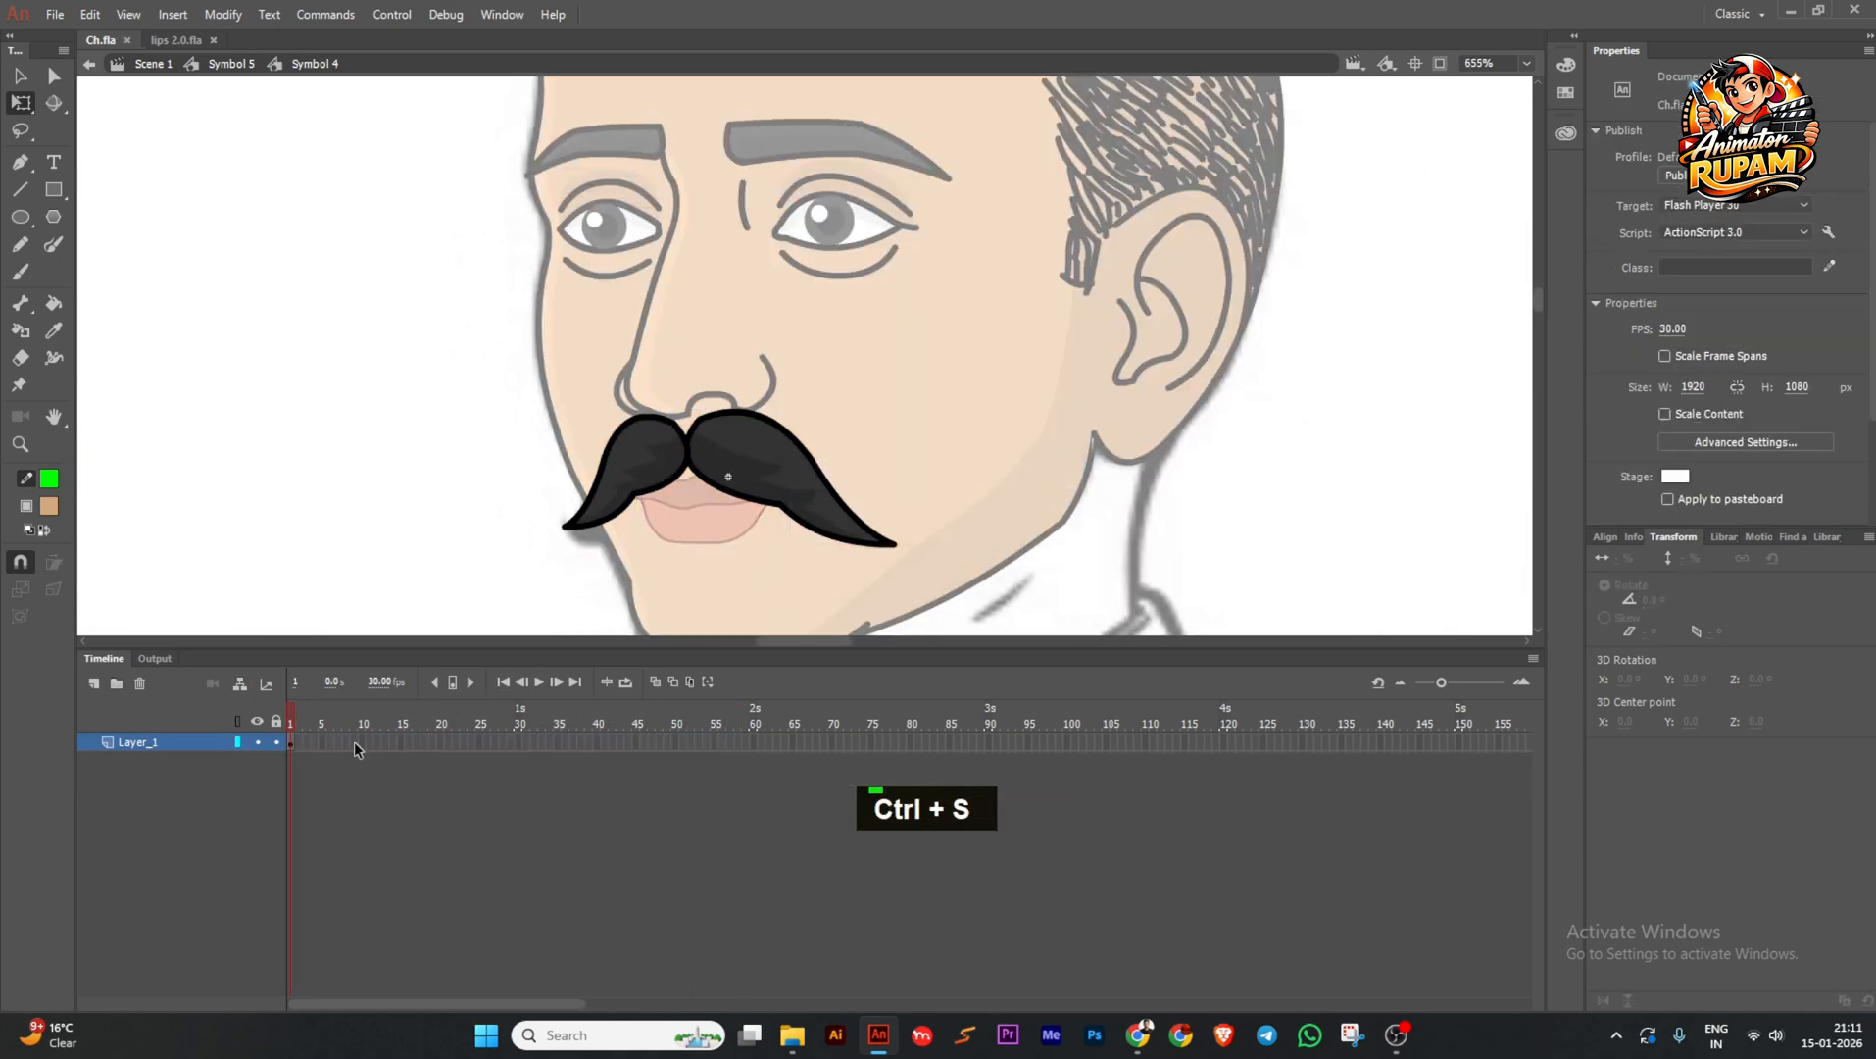
left_click(397, 742)
key("F5")
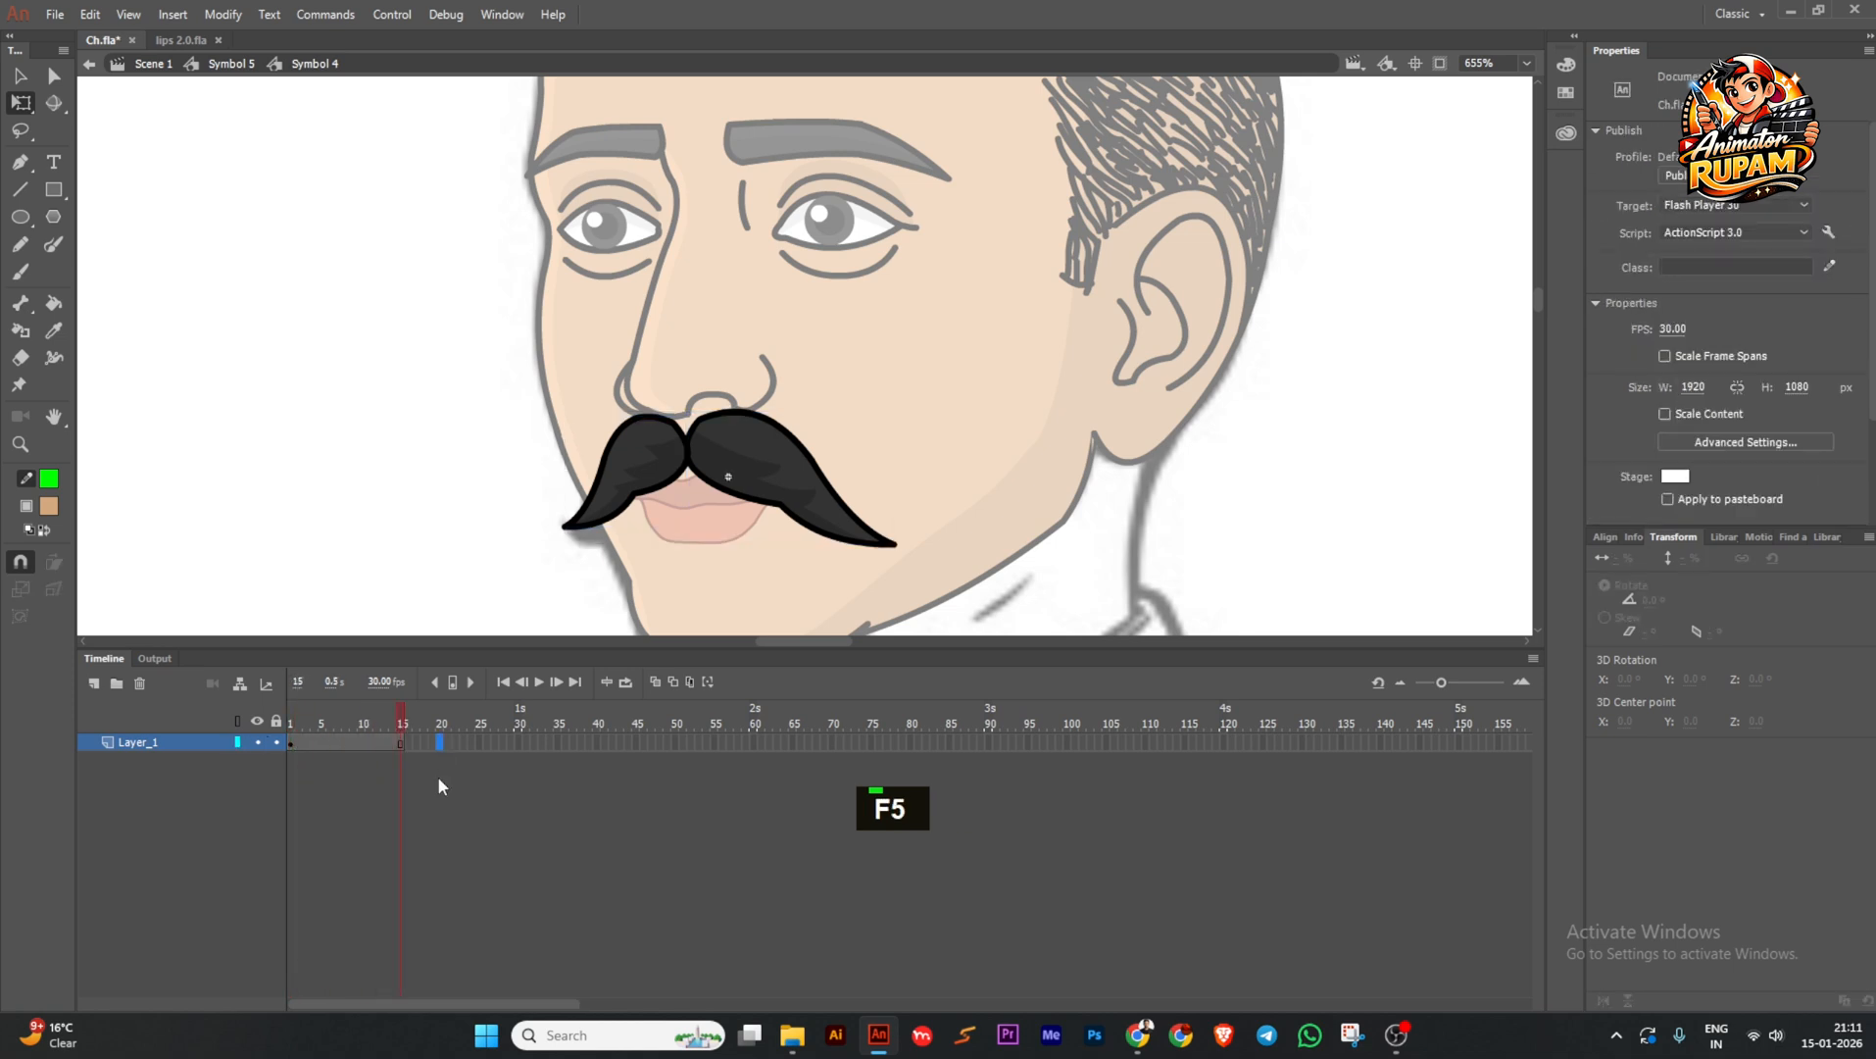
key("F5")
left_click(291, 742)
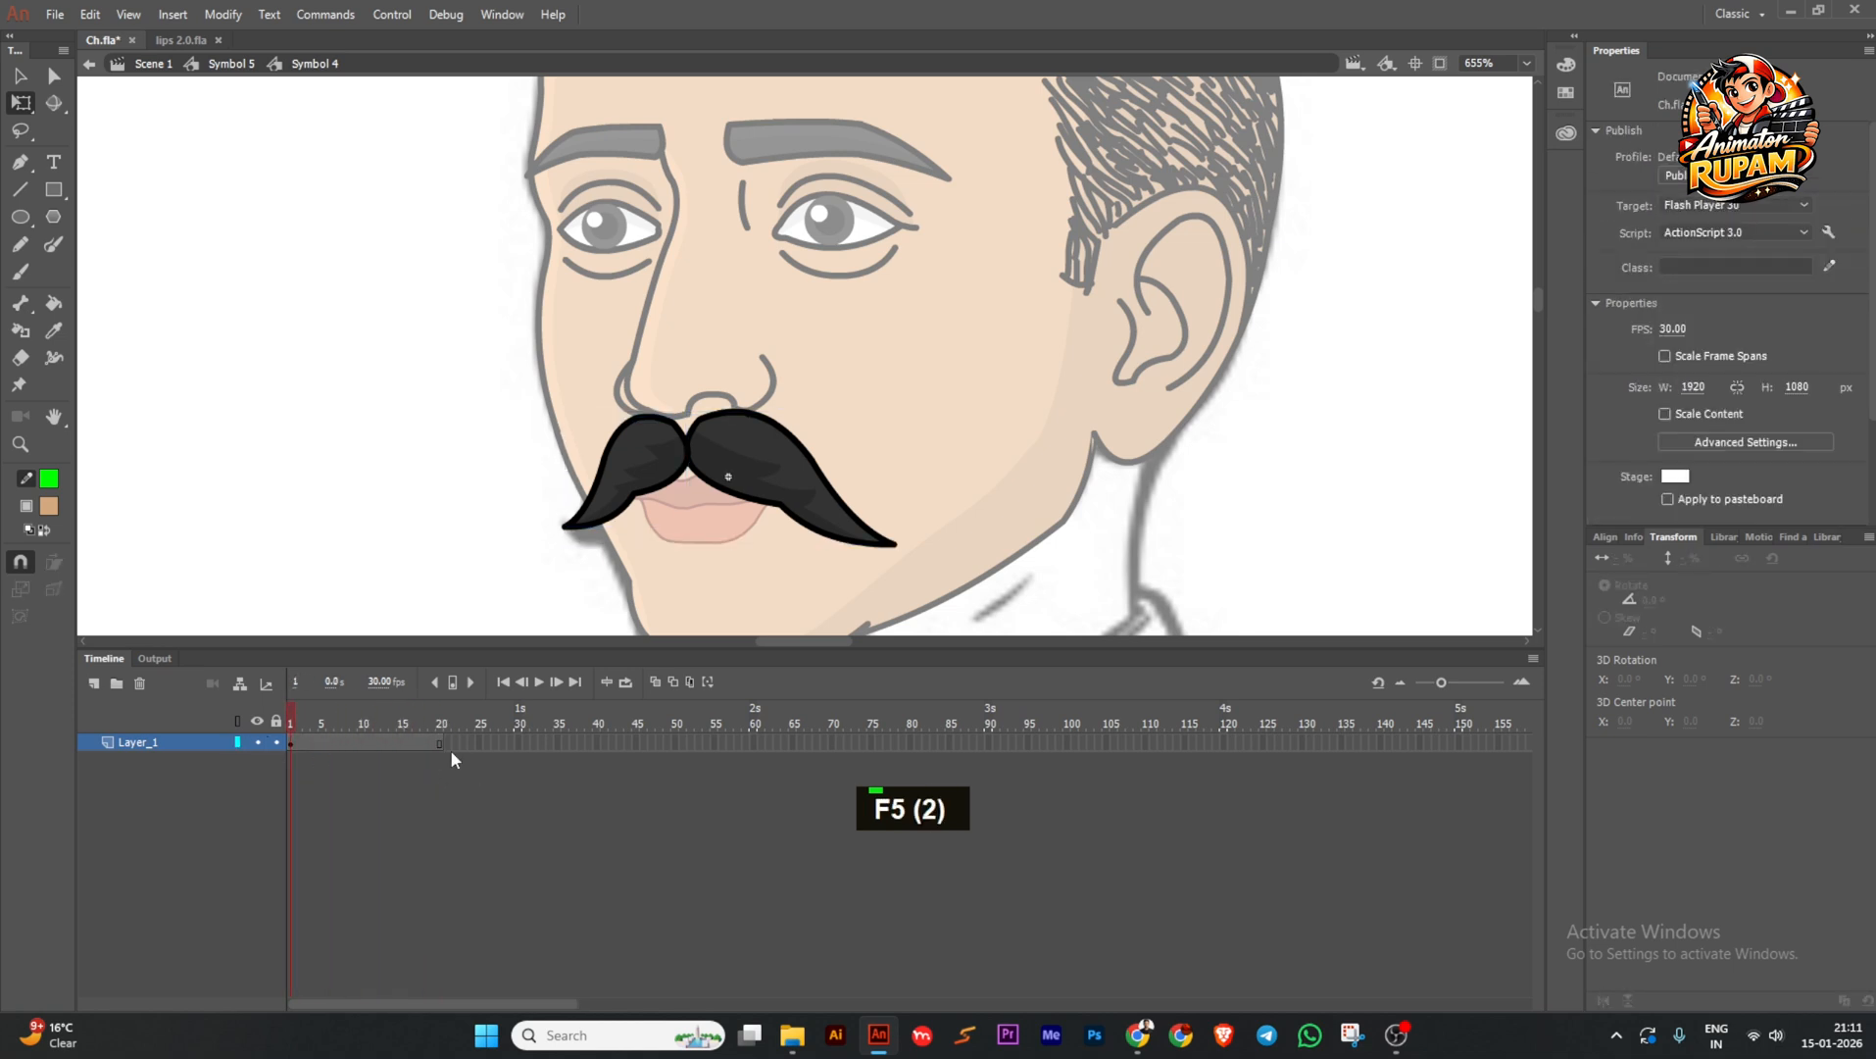
left_click(450, 742)
key("F5")
left_click(290, 742)
At frame 4, rotate the right and left moustache halves slightly.
left_click(311, 742)
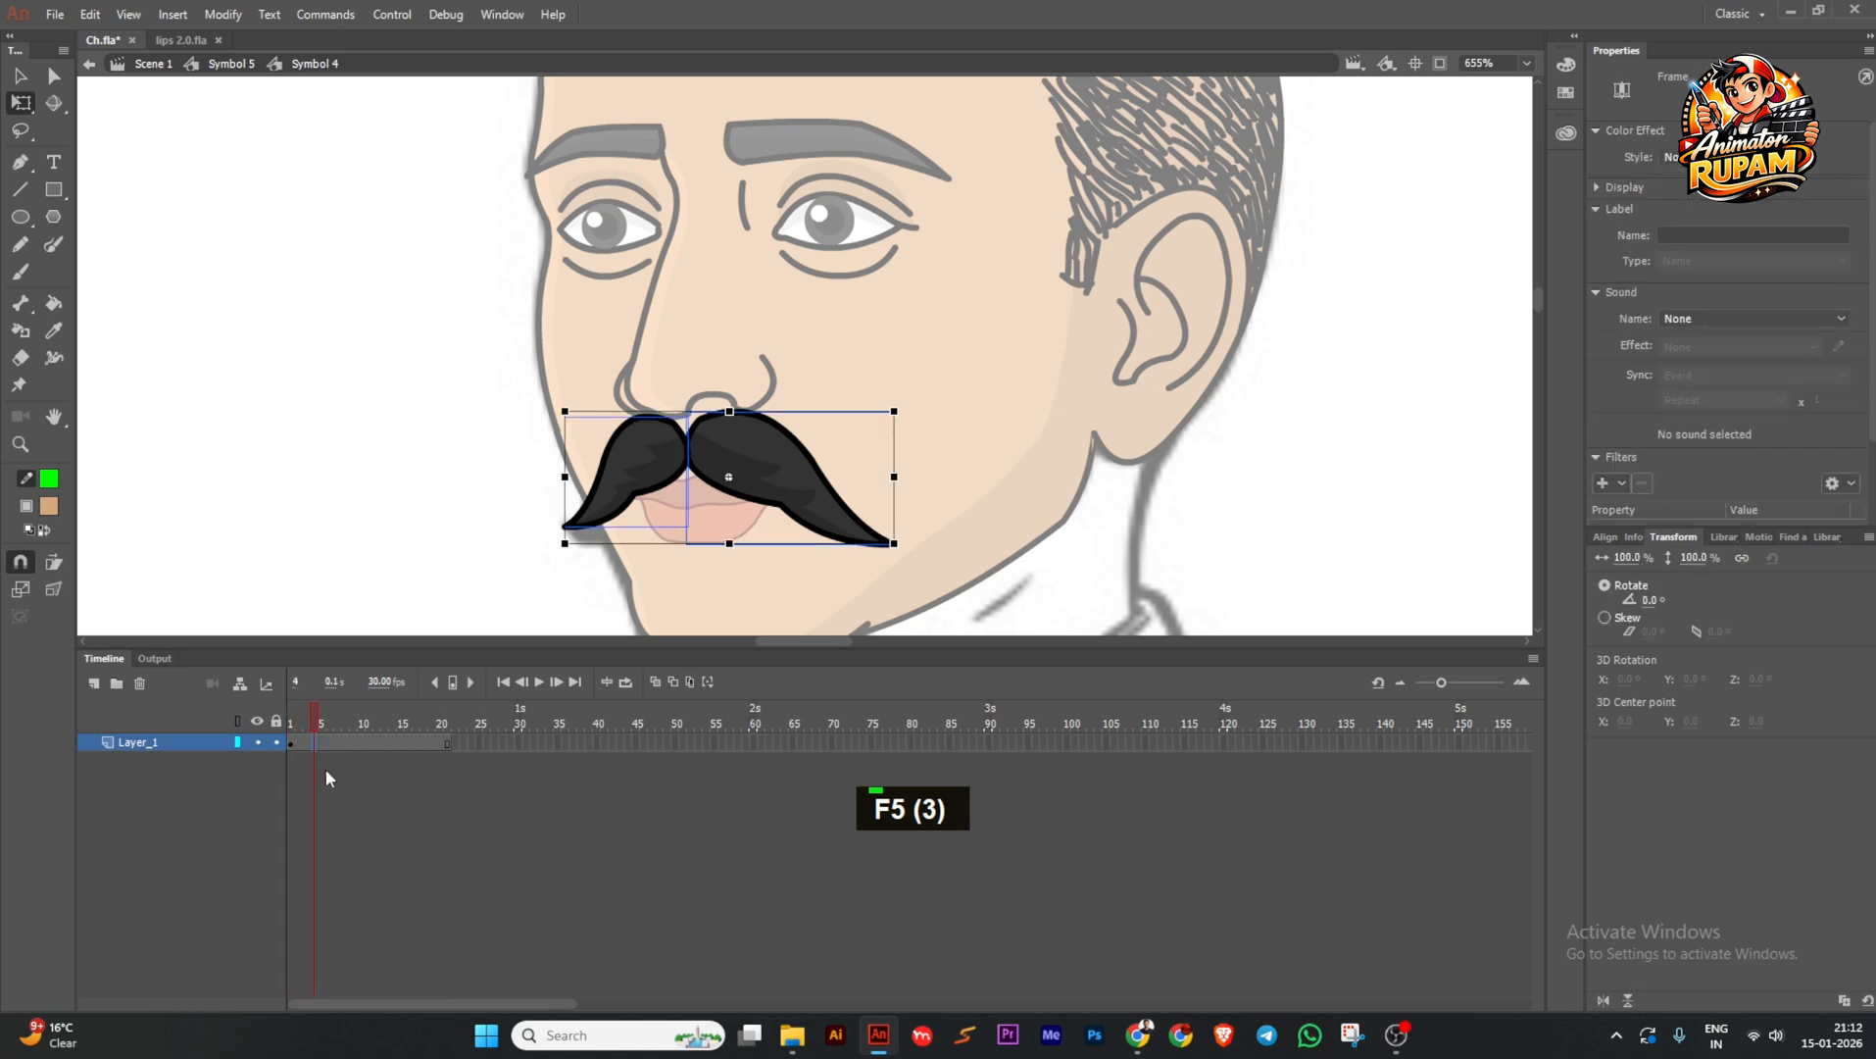
left_click(418, 512)
left_click(829, 535)
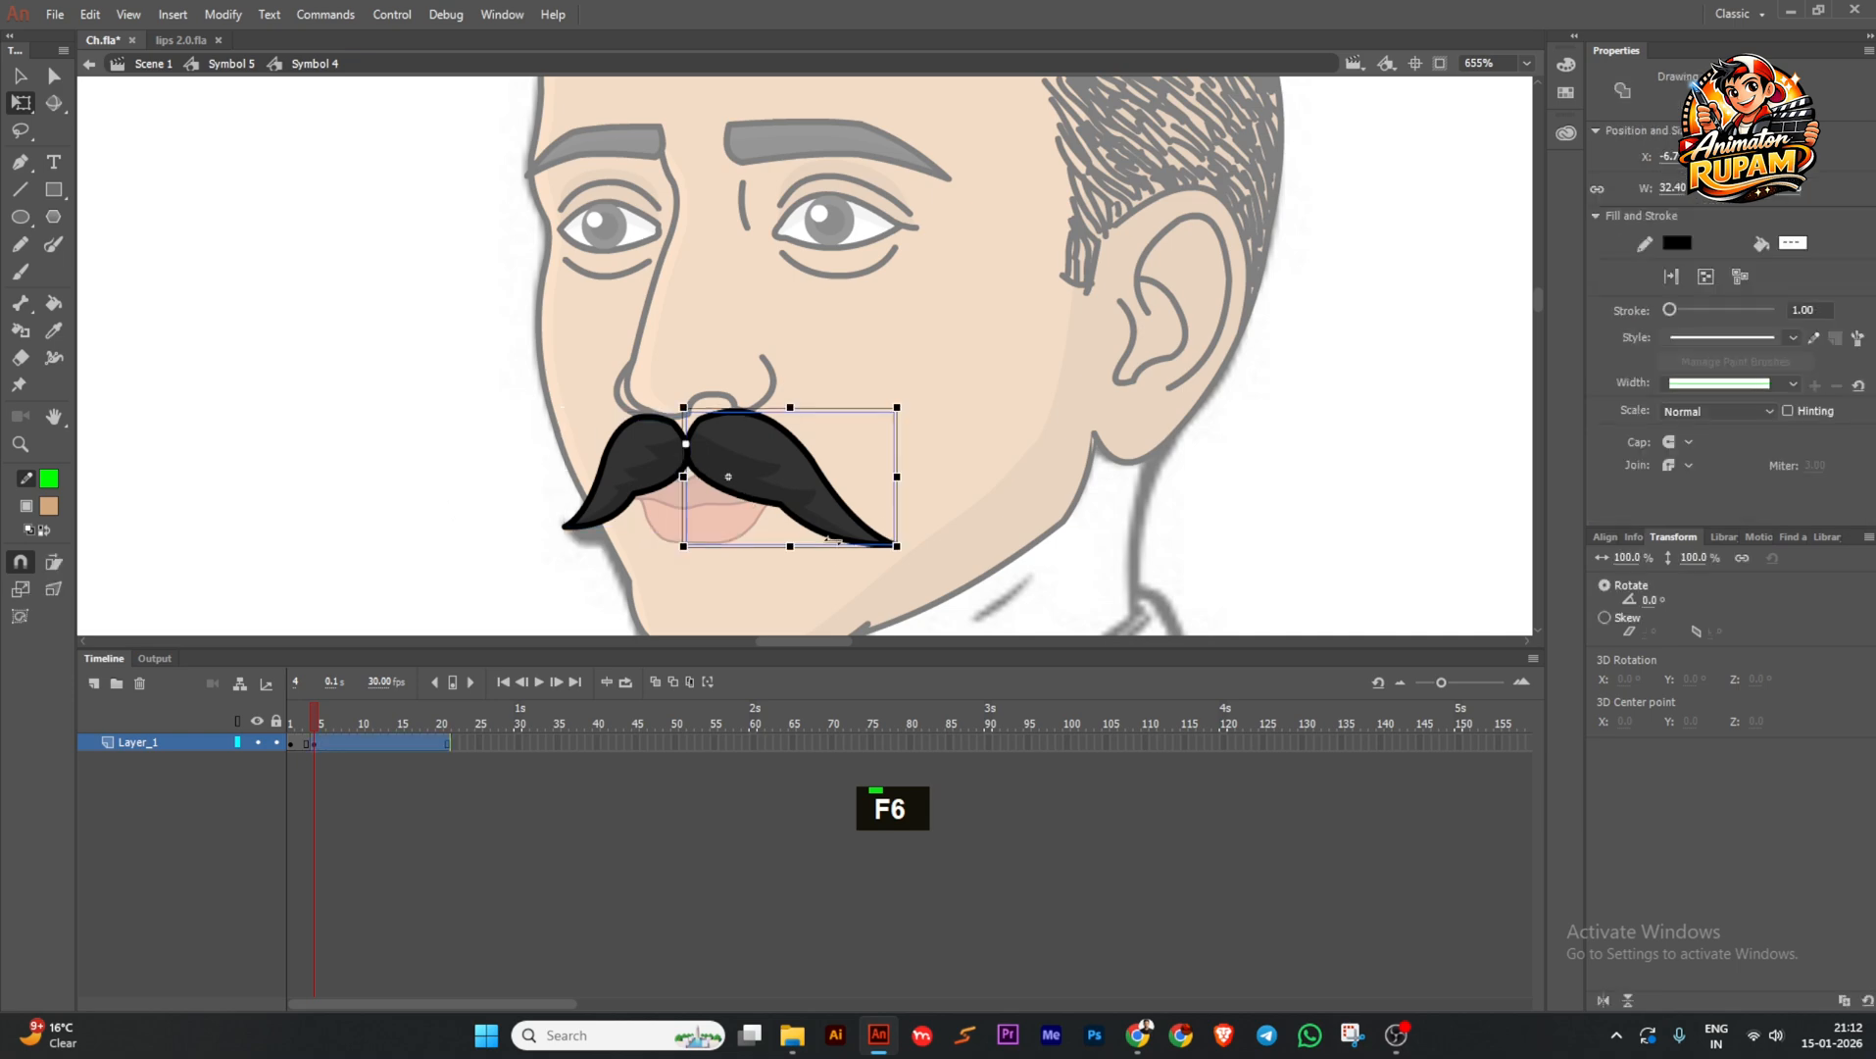
left_click_drag(903, 564, 905, 547)
left_click(593, 533)
left_click_drag(554, 537, 540, 538)
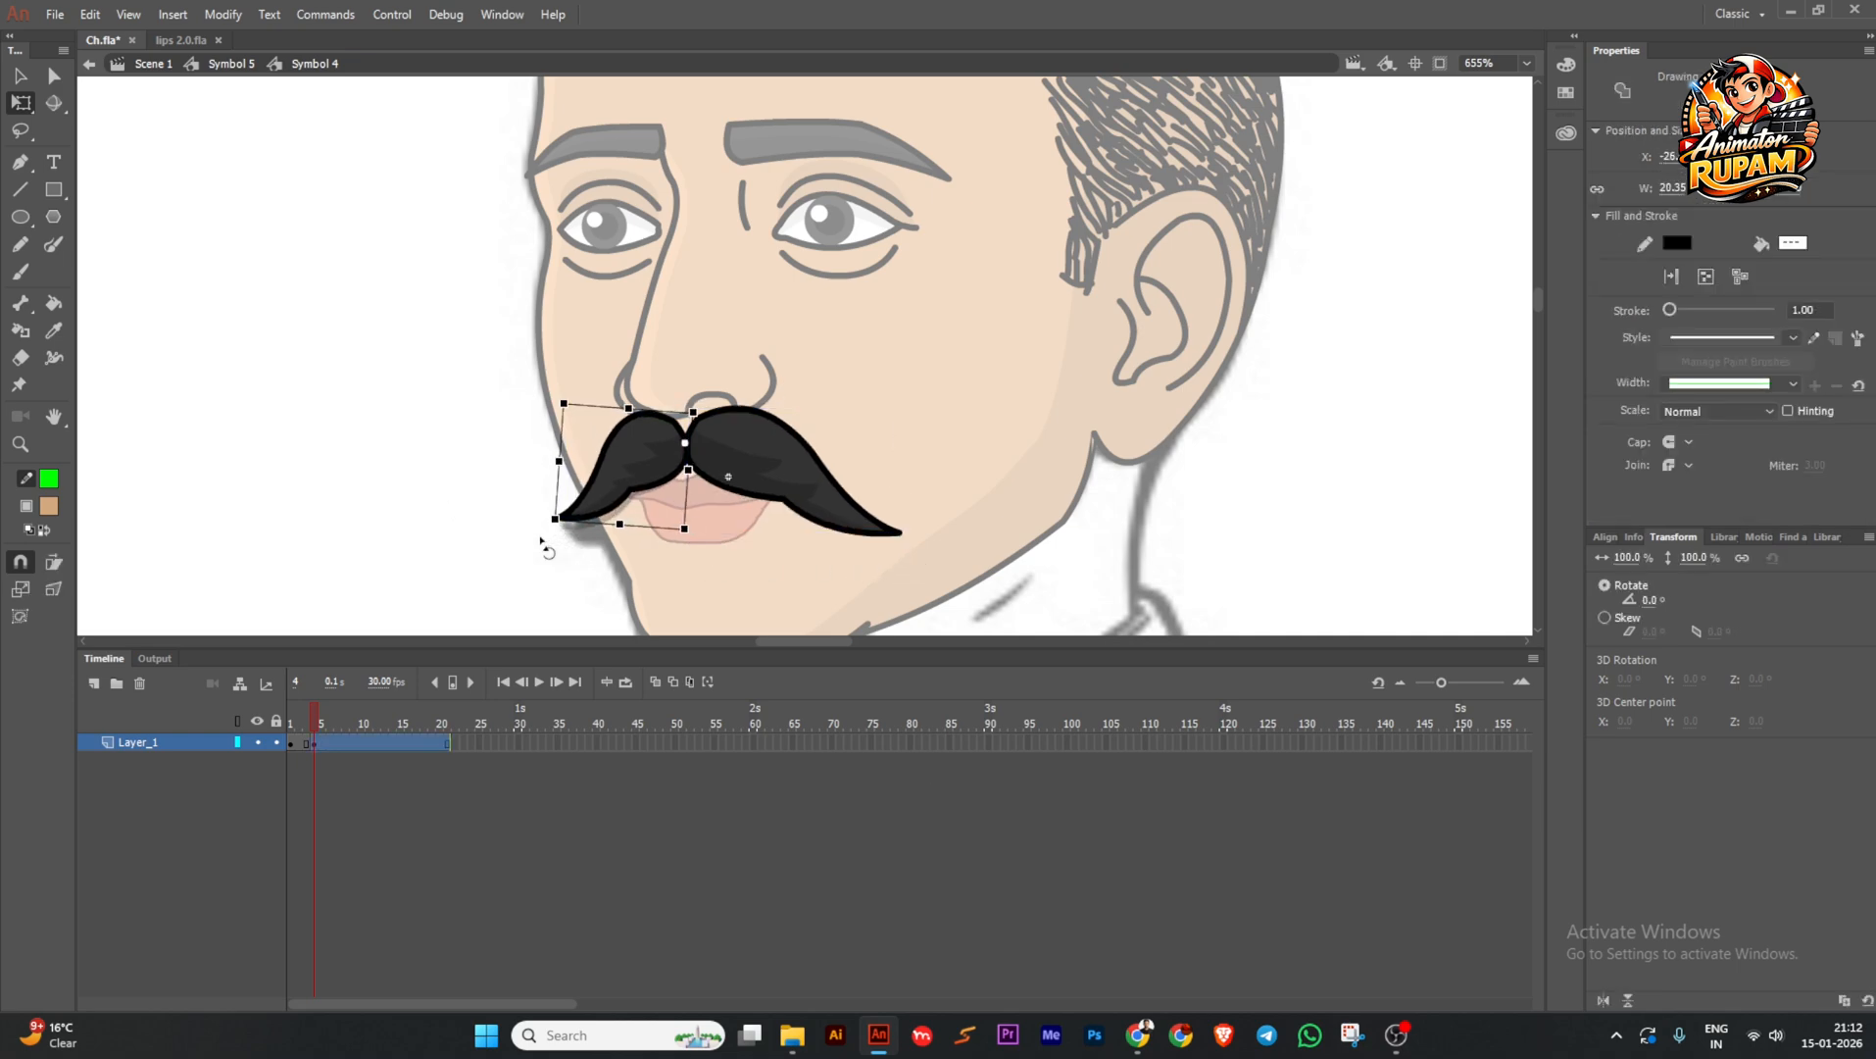
mouse_move(316, 726)
left_mouse_down()
mouse_move(296, 712)
mouse_move(326, 710)
mouse_move(306, 715)
left_mouse_up()
Remove the extra frames 7–10 with Shift+F5 and return to the face.
left_click(324, 739)
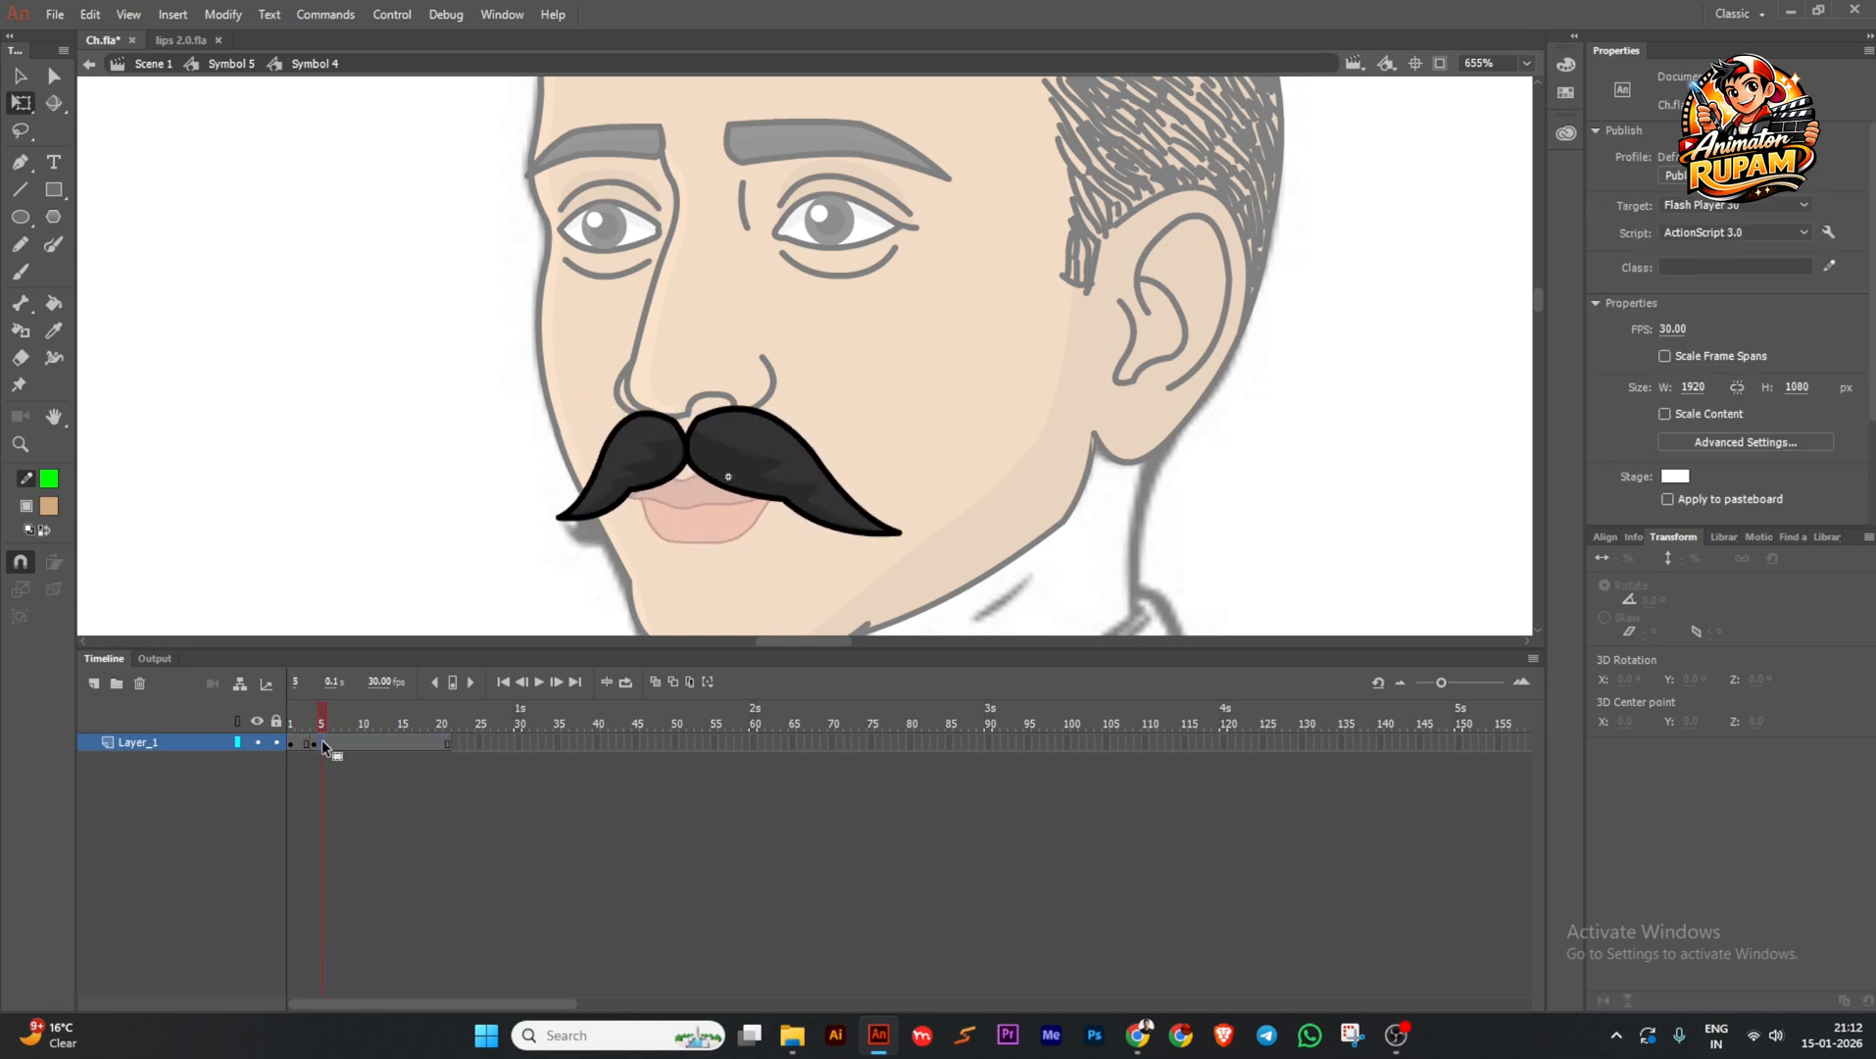
left_click_drag(337, 739, 463, 748)
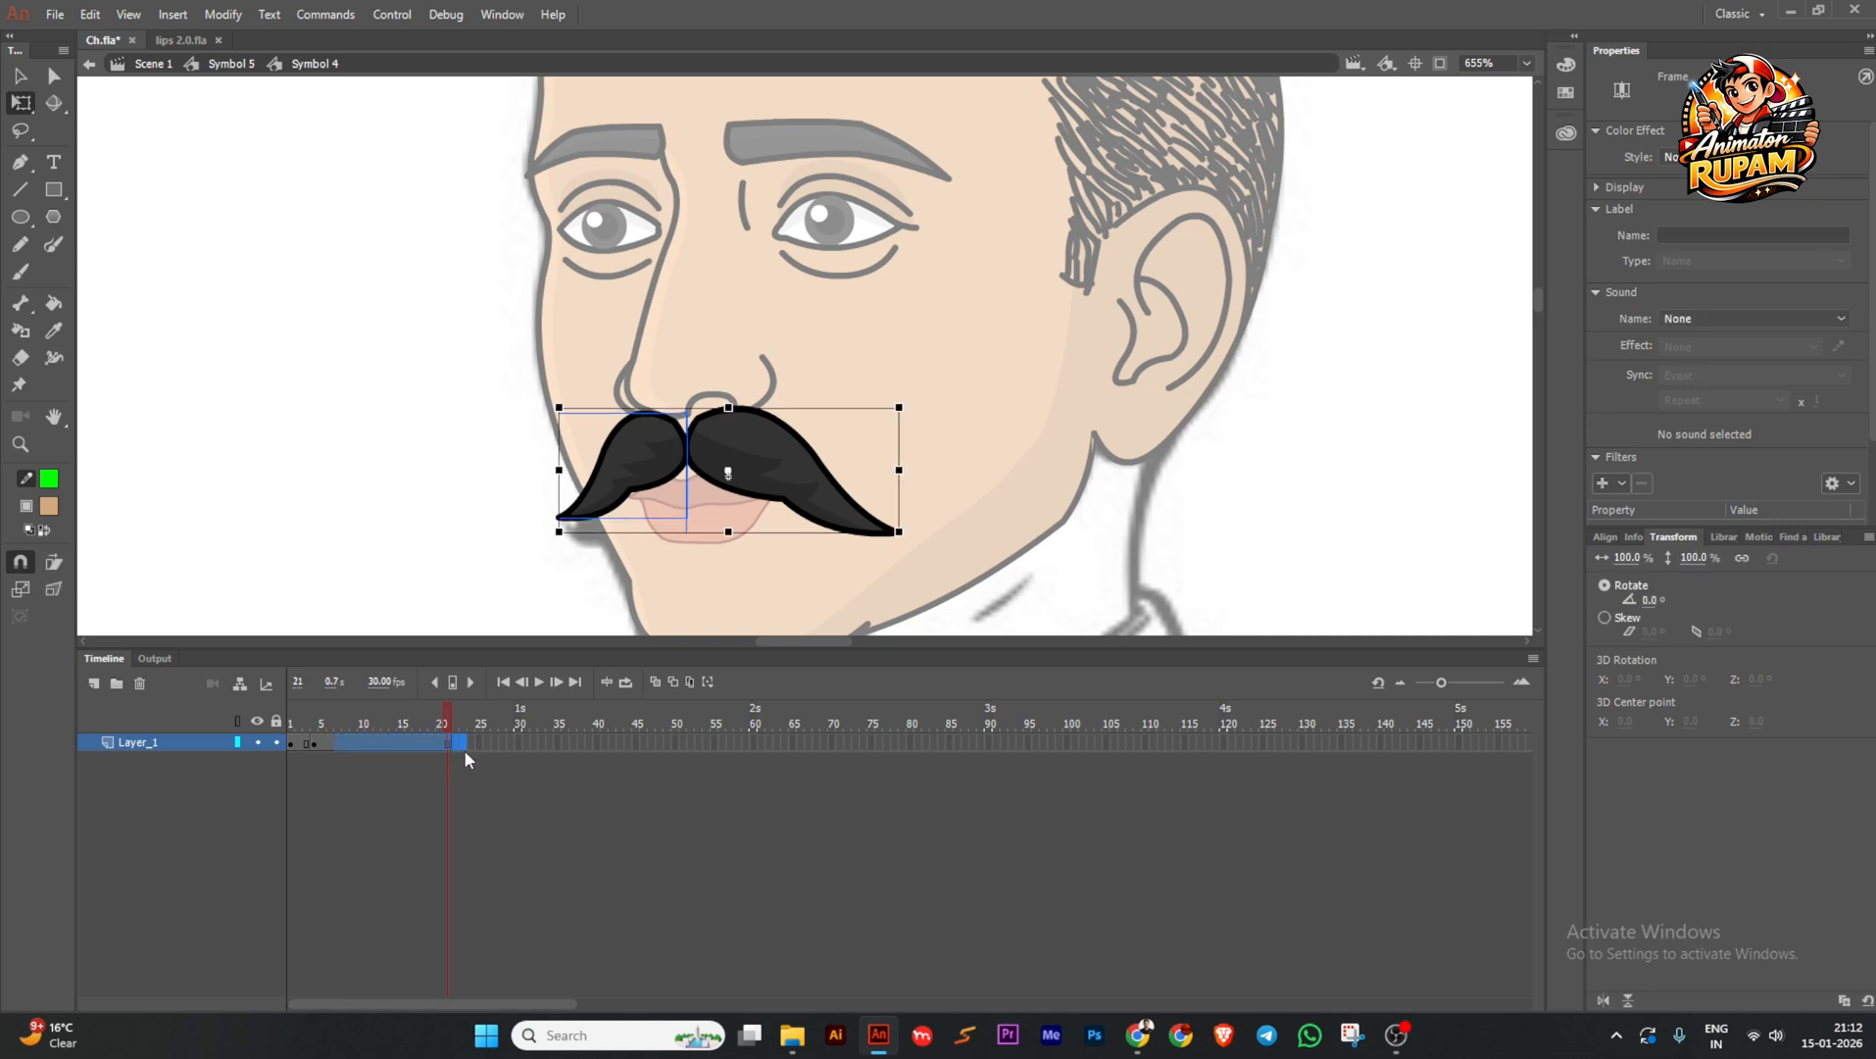
key("shift+F5")
left_click_drag(328, 716, 737, 694)
scroll(449, 453, "down", 3)
double_click(441, 456)
Deselect the moustache, return to Scene 1 and save.
left_click(422, 474)
scroll(959, 466, "down", 2)
middle_click(965, 441)
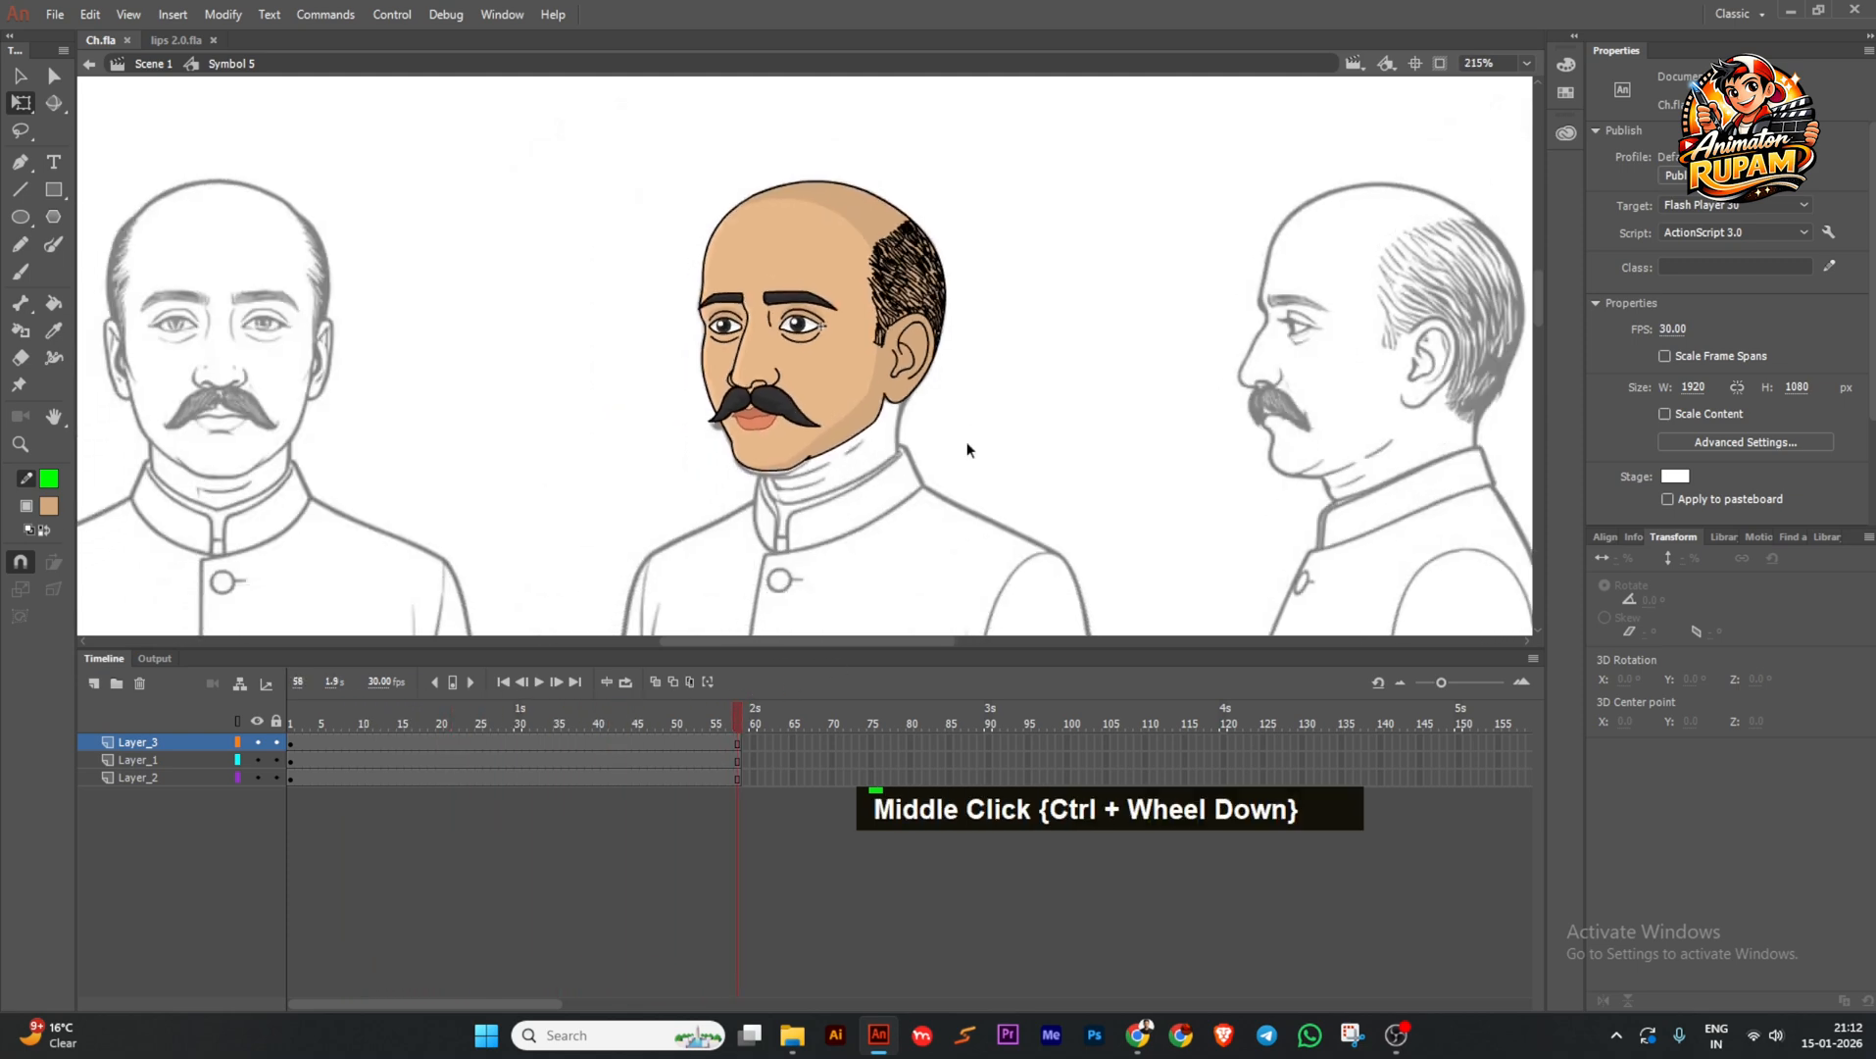
double_click(969, 440)
scroll(945, 434, "down", 1)
key("ctrl+s")
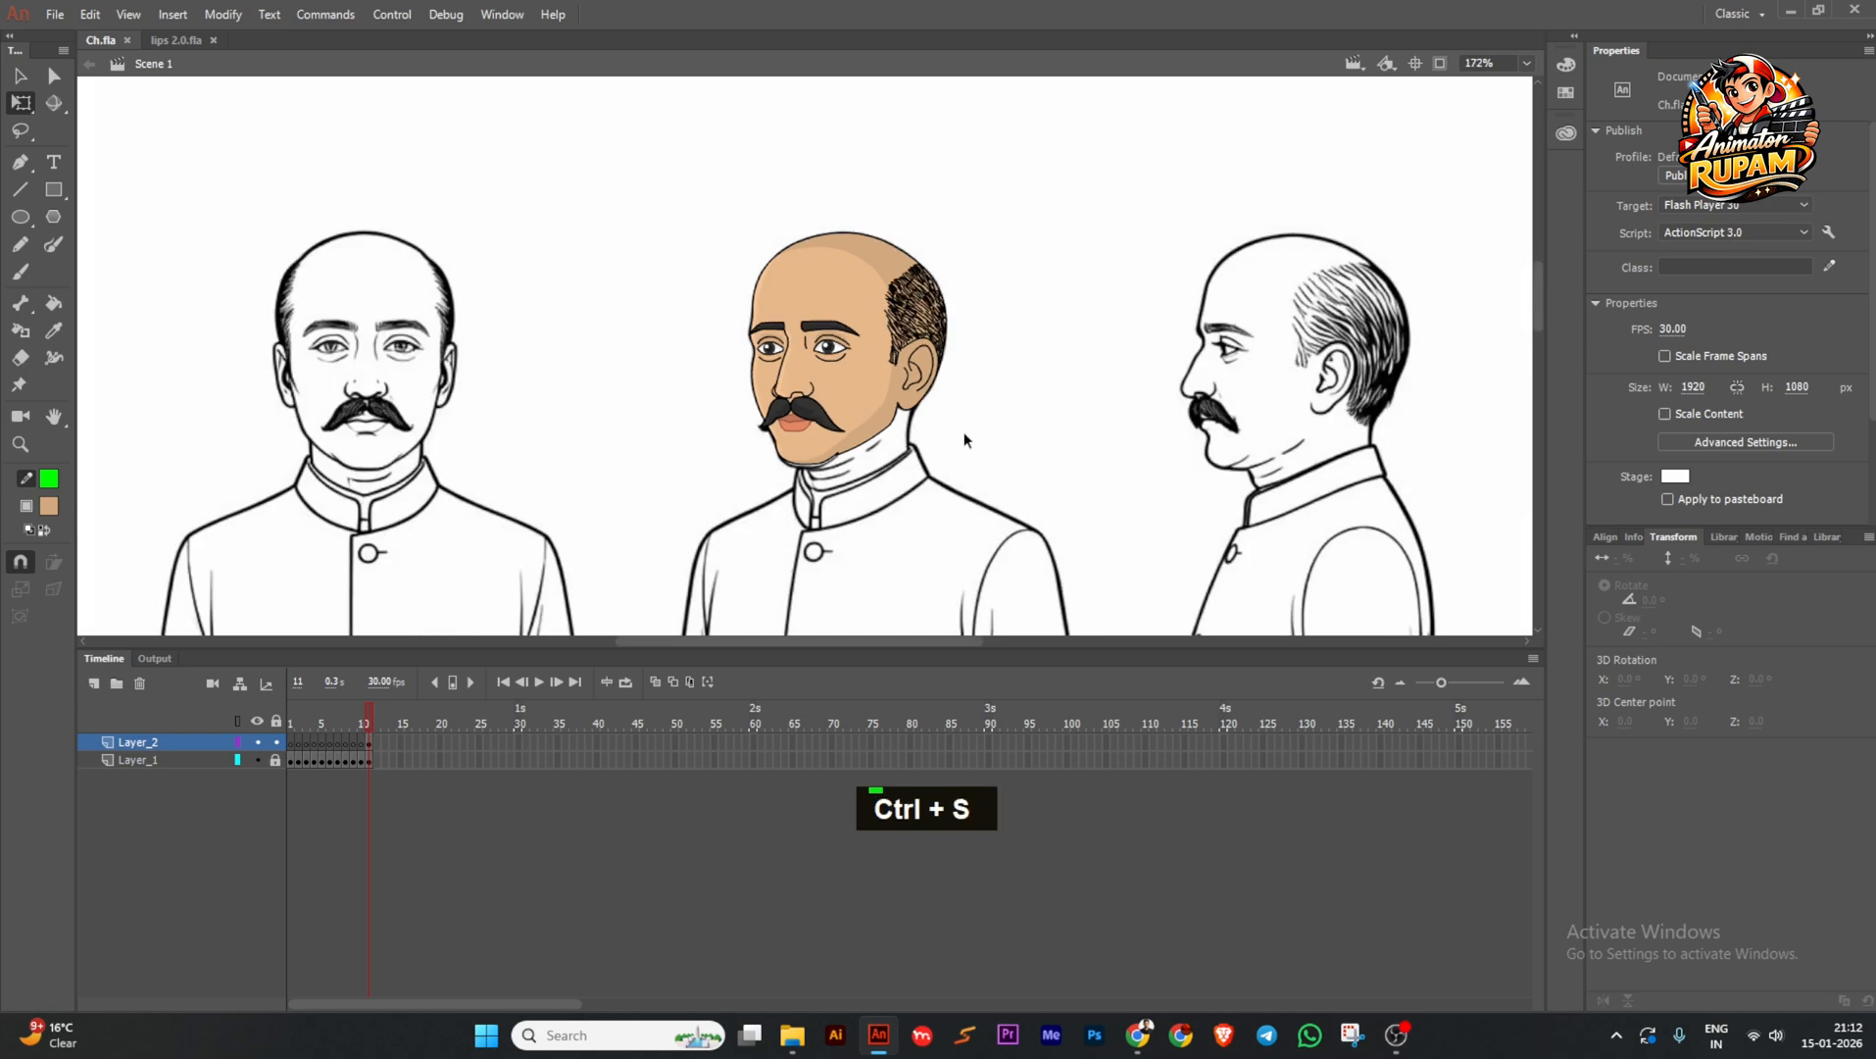
Recentre the view on the middle figure's face and save again.
scroll(981, 441, "down", 1)
middle_click(1014, 456)
scroll(973, 437, "up", 1)
middle_click(853, 402)
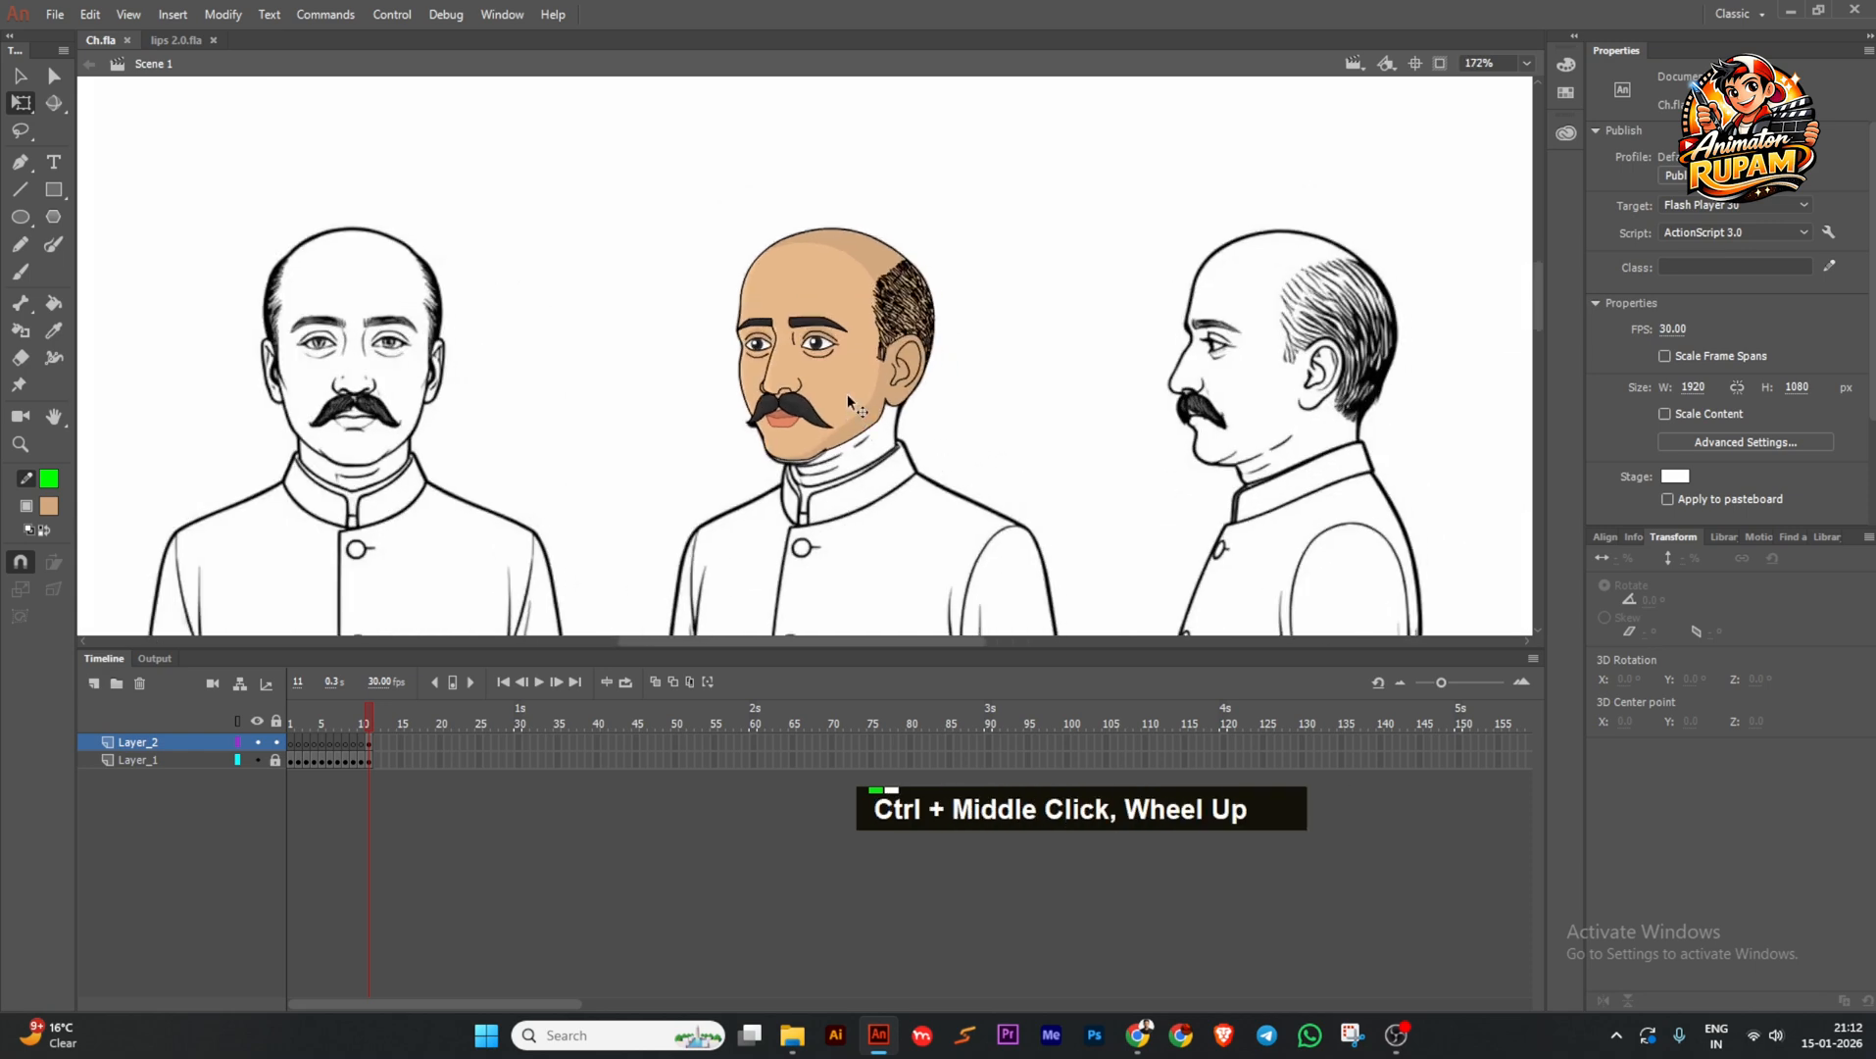
scroll(907, 397, "up", 1)
scroll(849, 365, "up", 1)
scroll(849, 363, "down", 2)
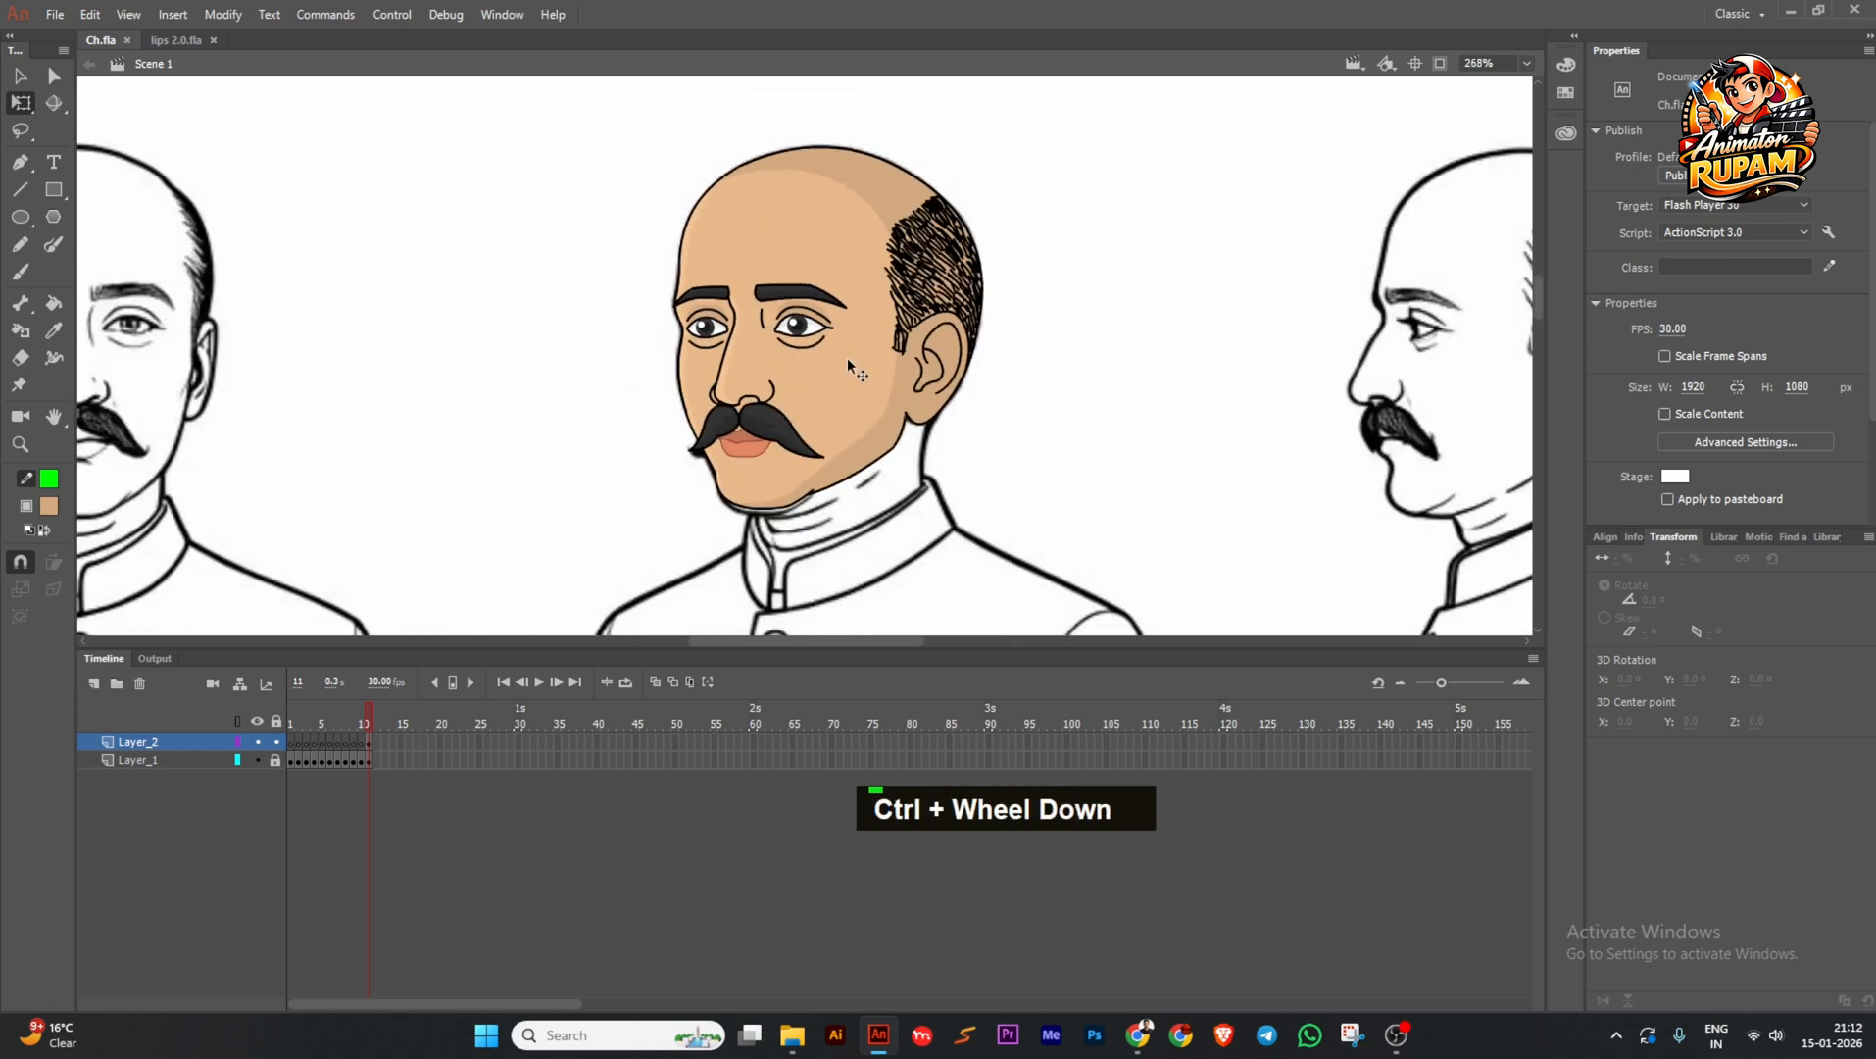
scroll(849, 363, "down", 1)
key("ctrl+s")
scroll(880, 404, "down", 1)
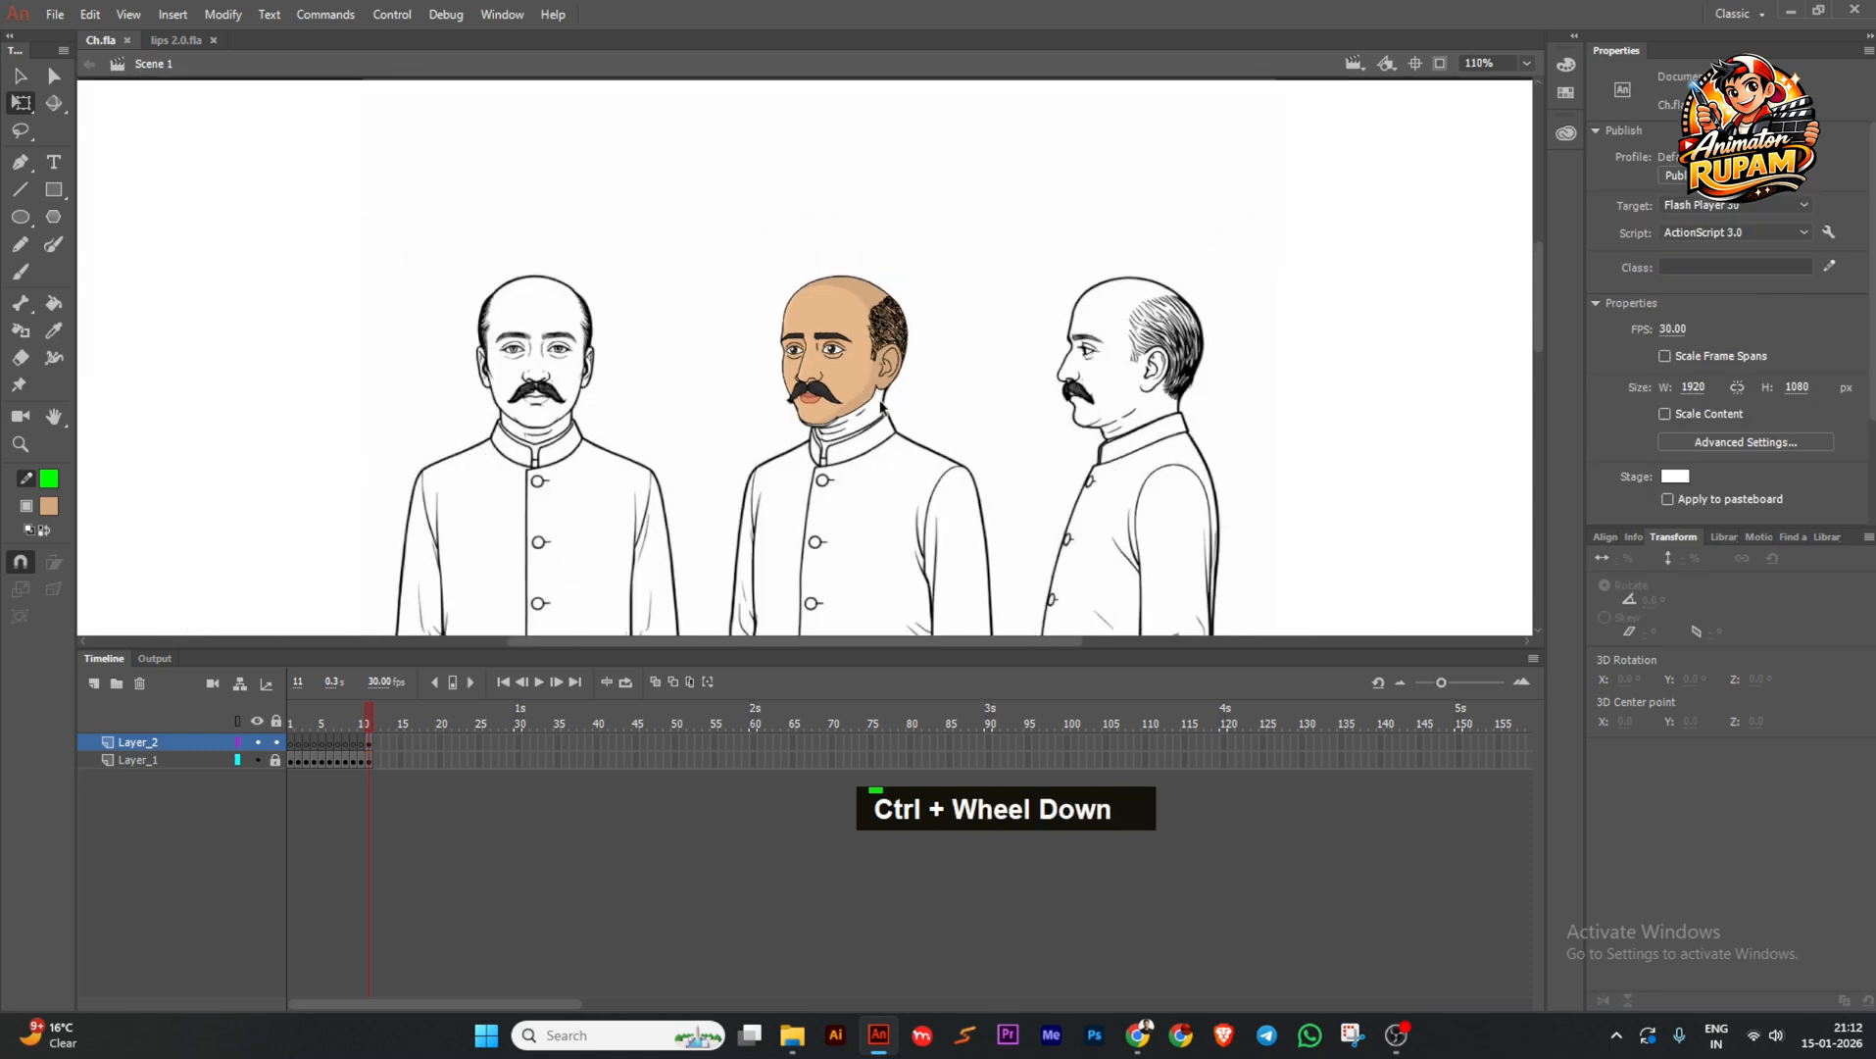
scroll(831, 351, "up", 2)
Re-enter the face symbol, preview the mouth shapes through frame 35, and save.
double_click(845, 360)
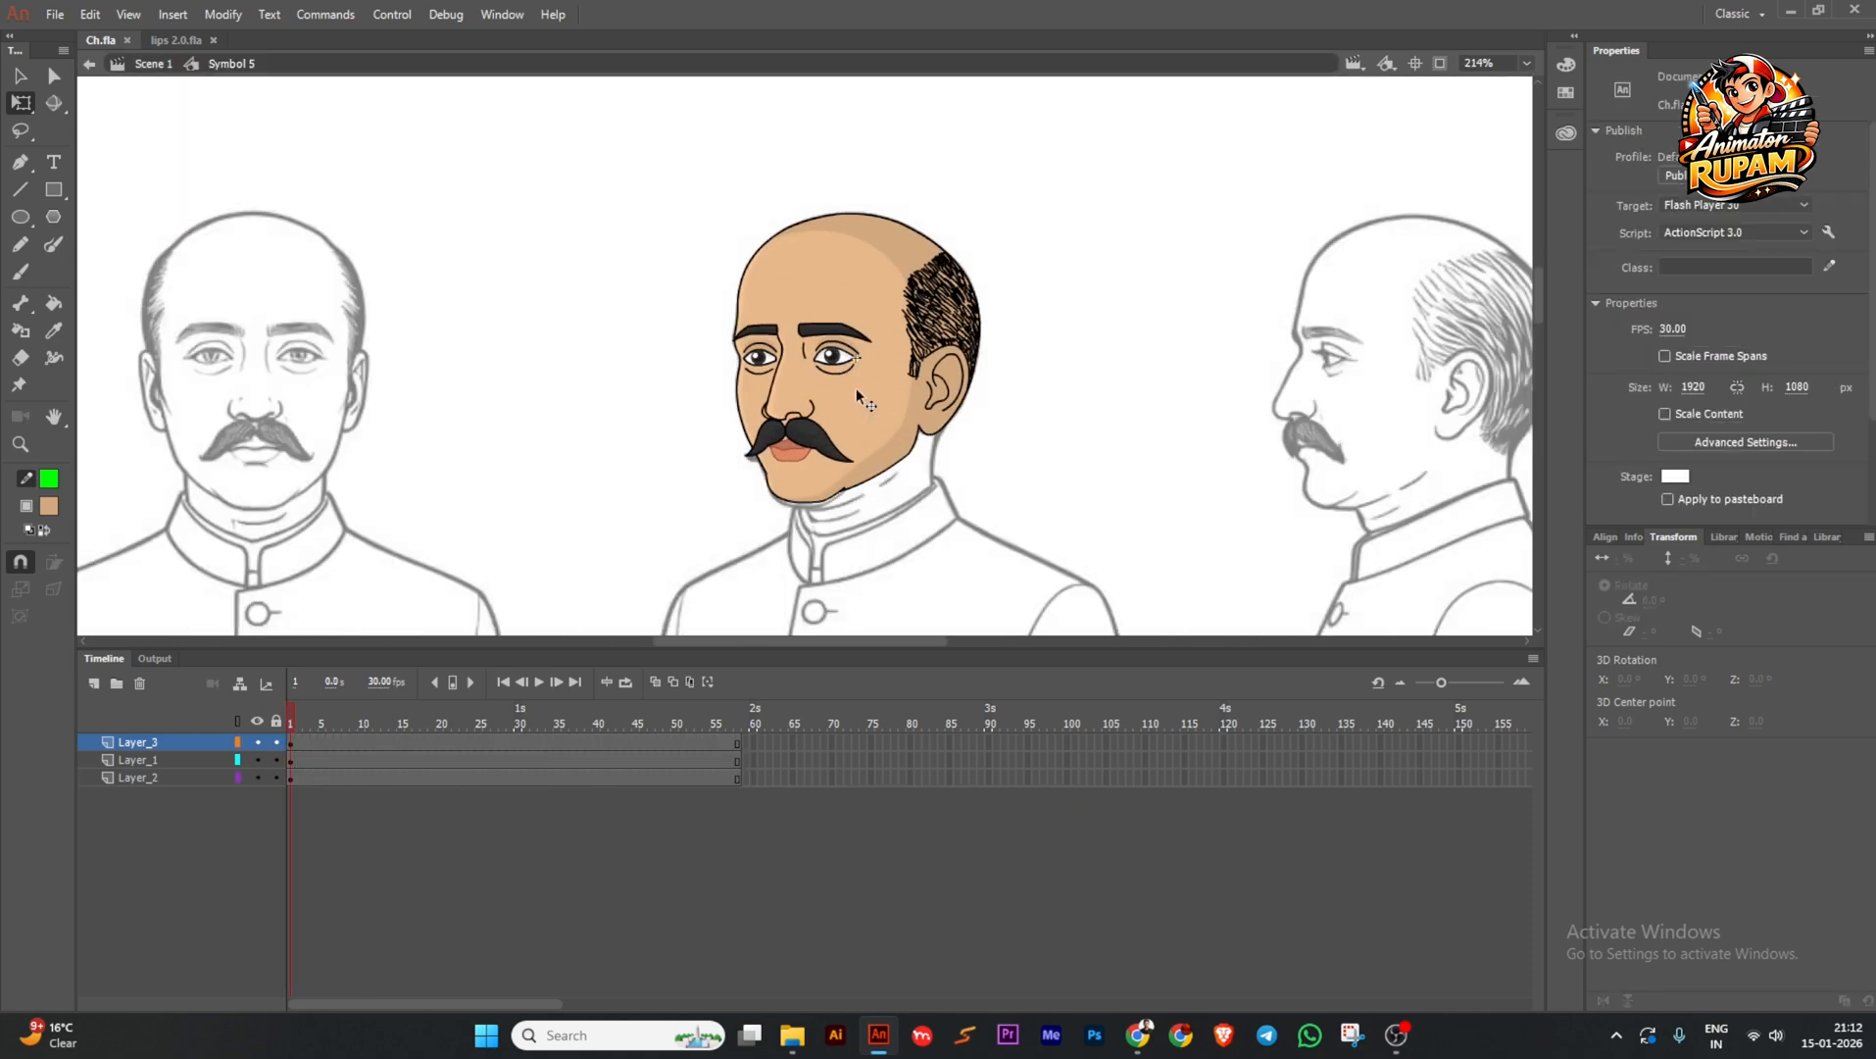
left_click_drag(305, 712, 417, 703)
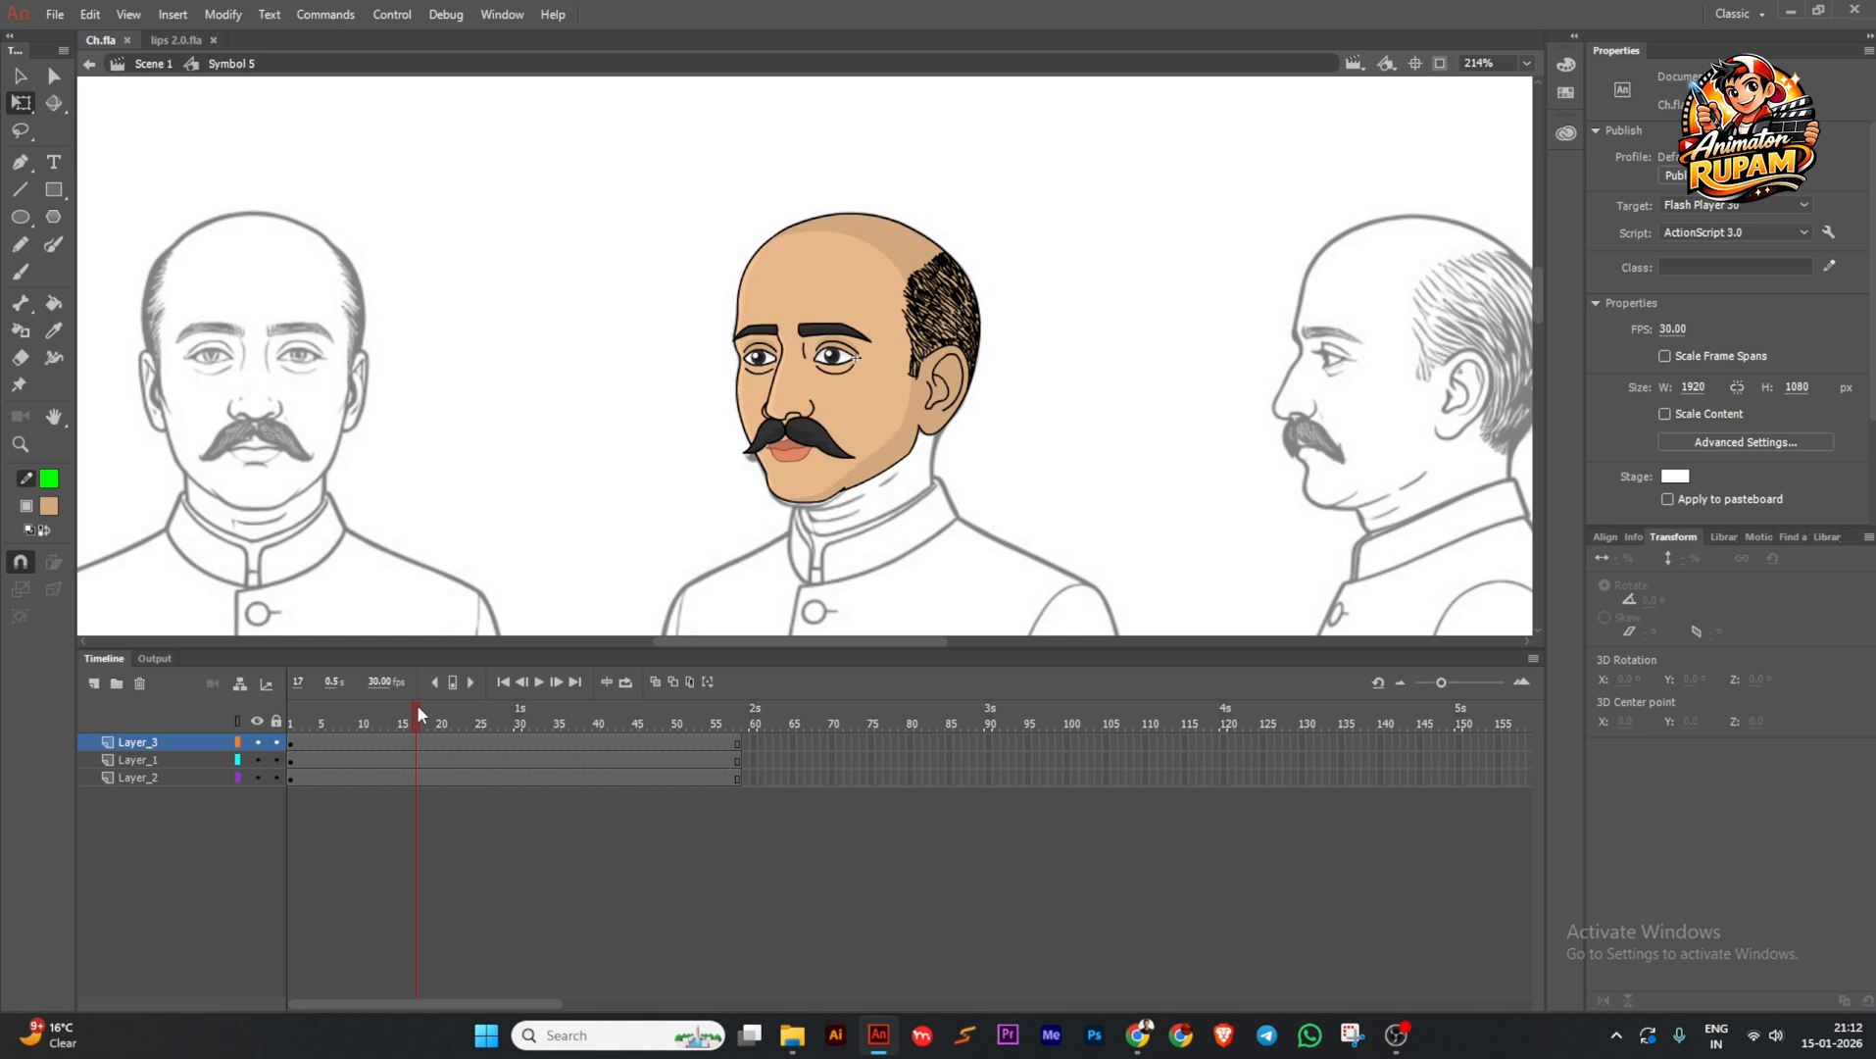
left_click_drag(417, 703, 445, 736)
key("ctrl+s")
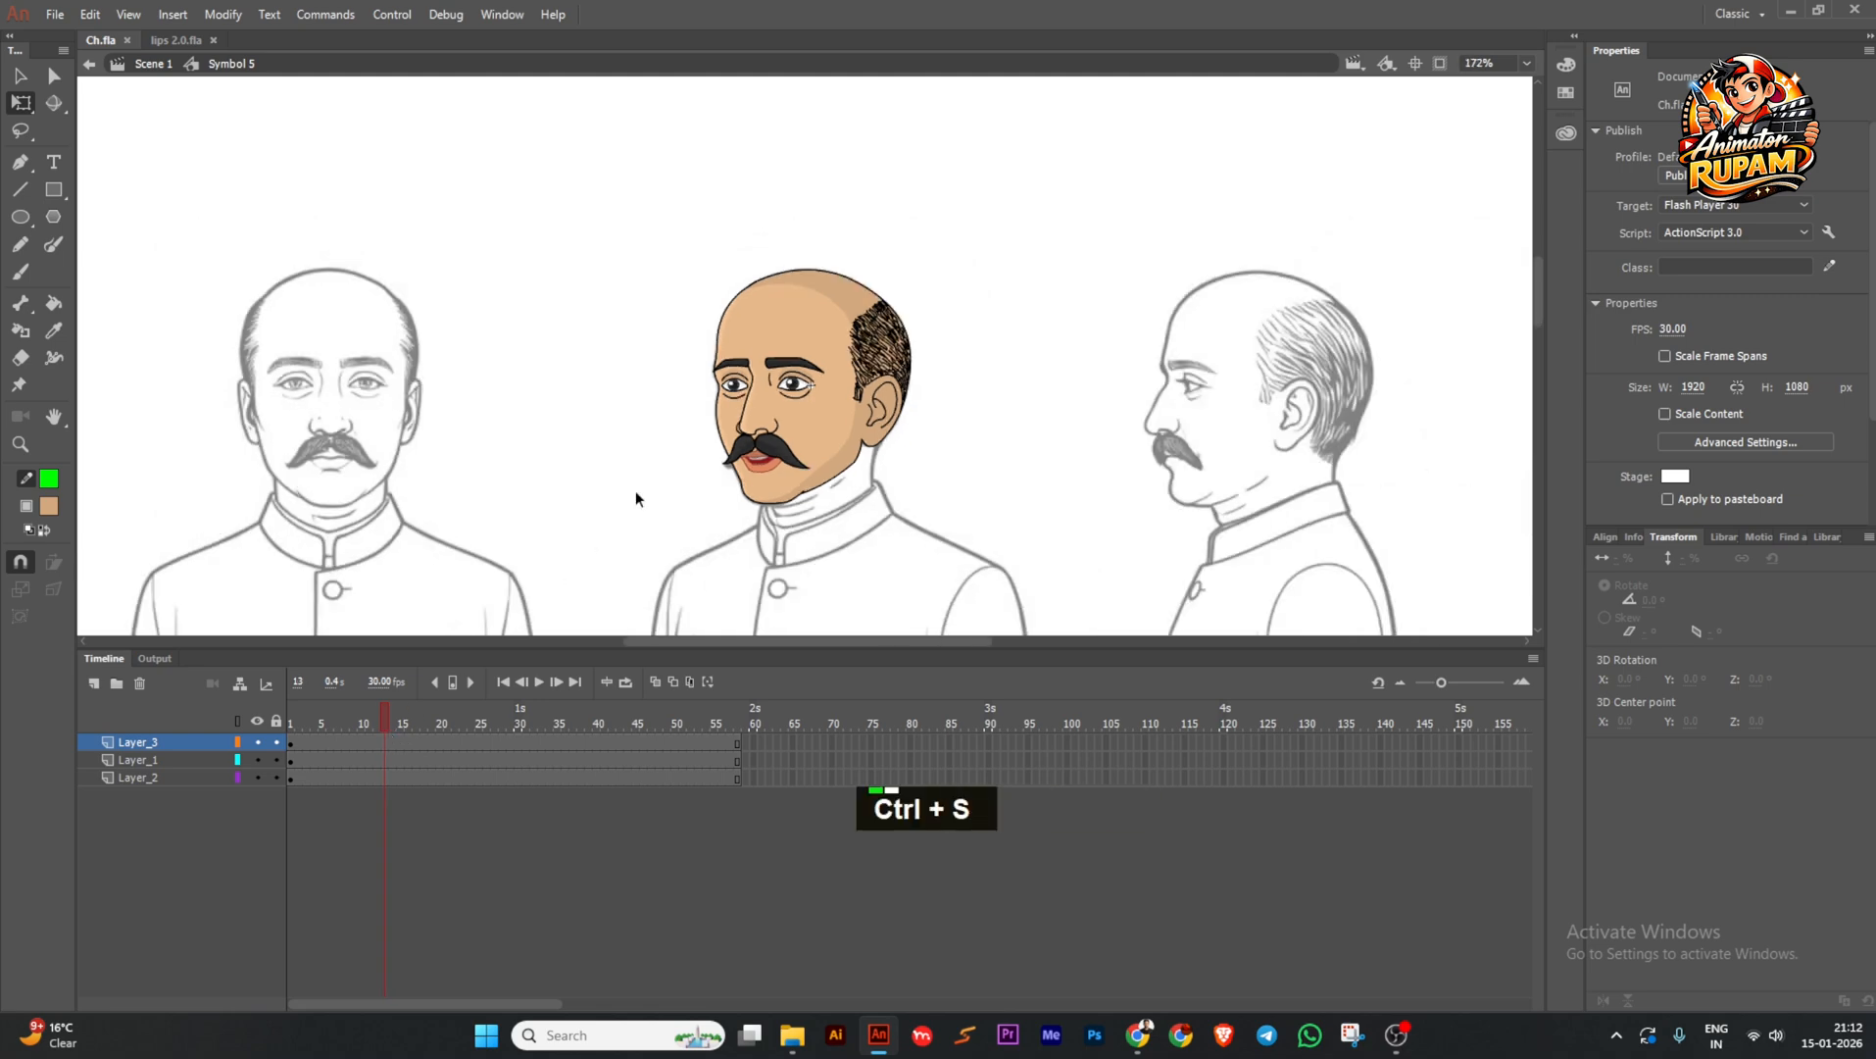
scroll(646, 493, "up", 1, "ctrl")
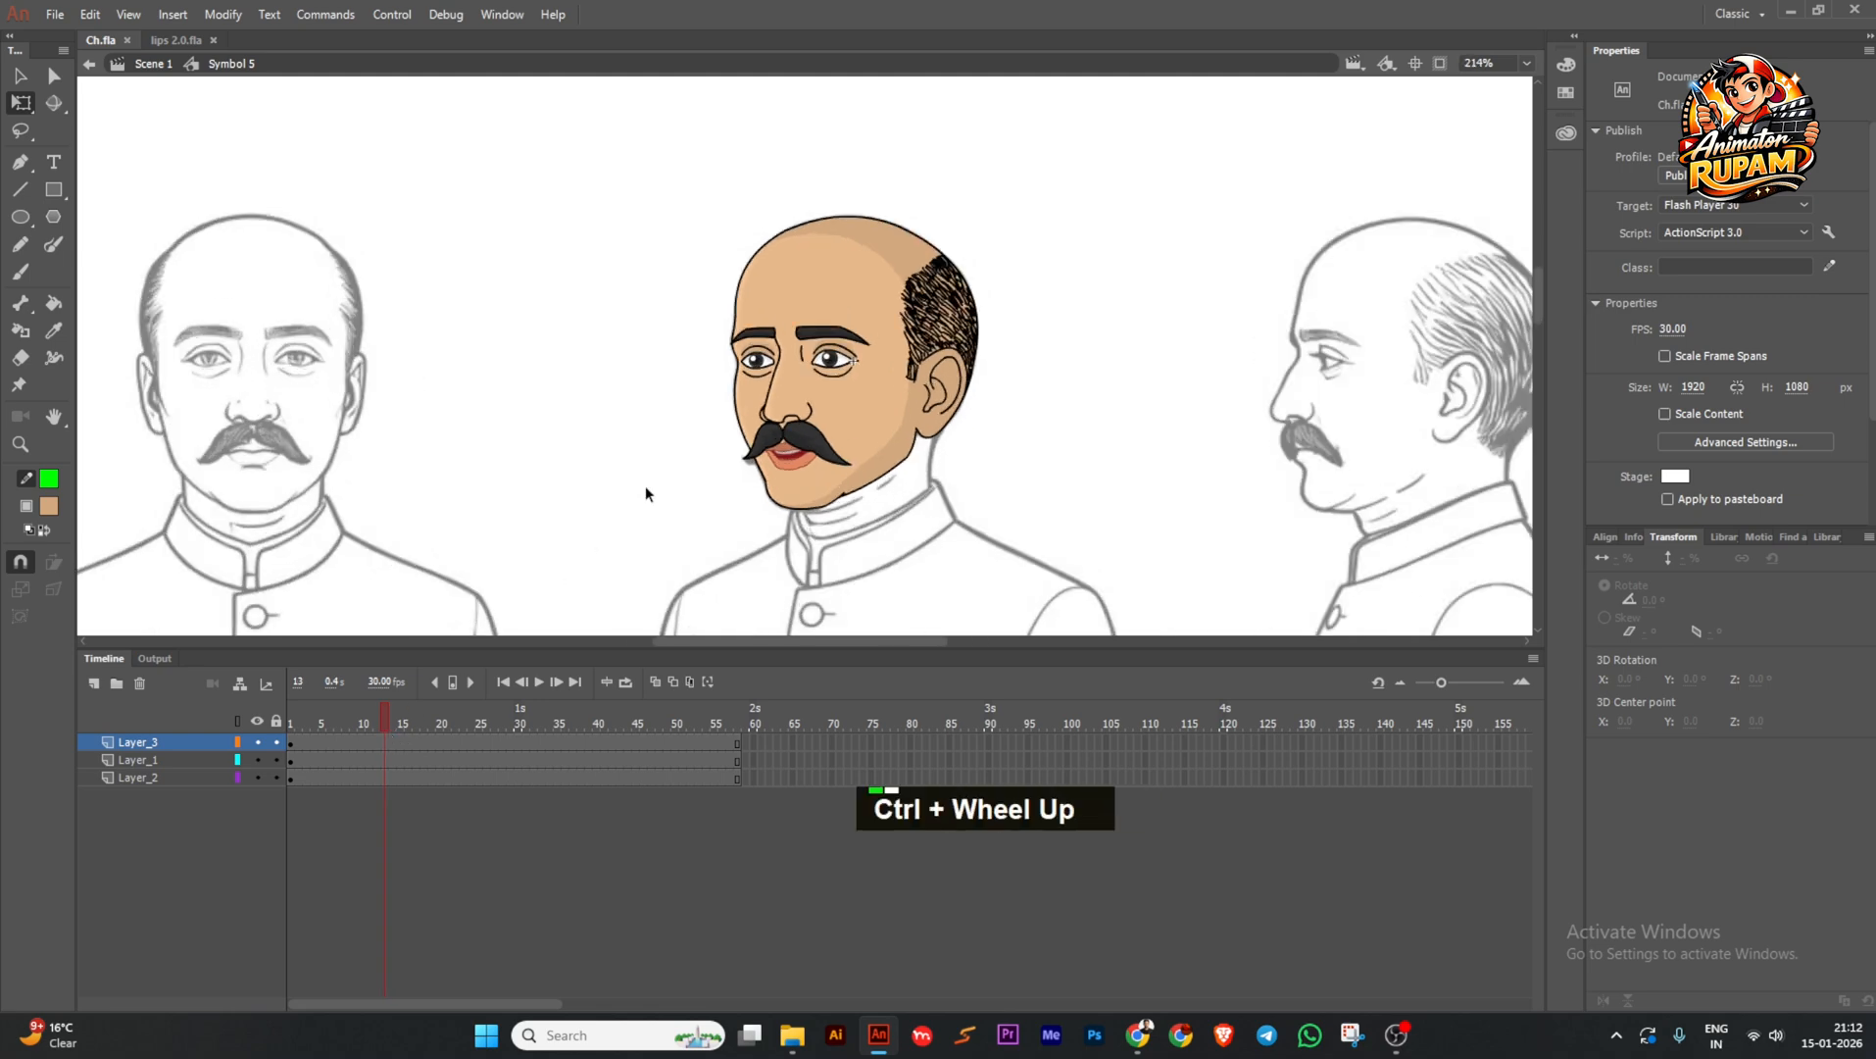
left_click(794, 1034)
Go through Rell > A pro 143 > Frame9 Studios > 1 YT Video > Autobiography of a Yogi > Audio and play Autobiograph (Vogoboti Babu).
double_click(137, 555)
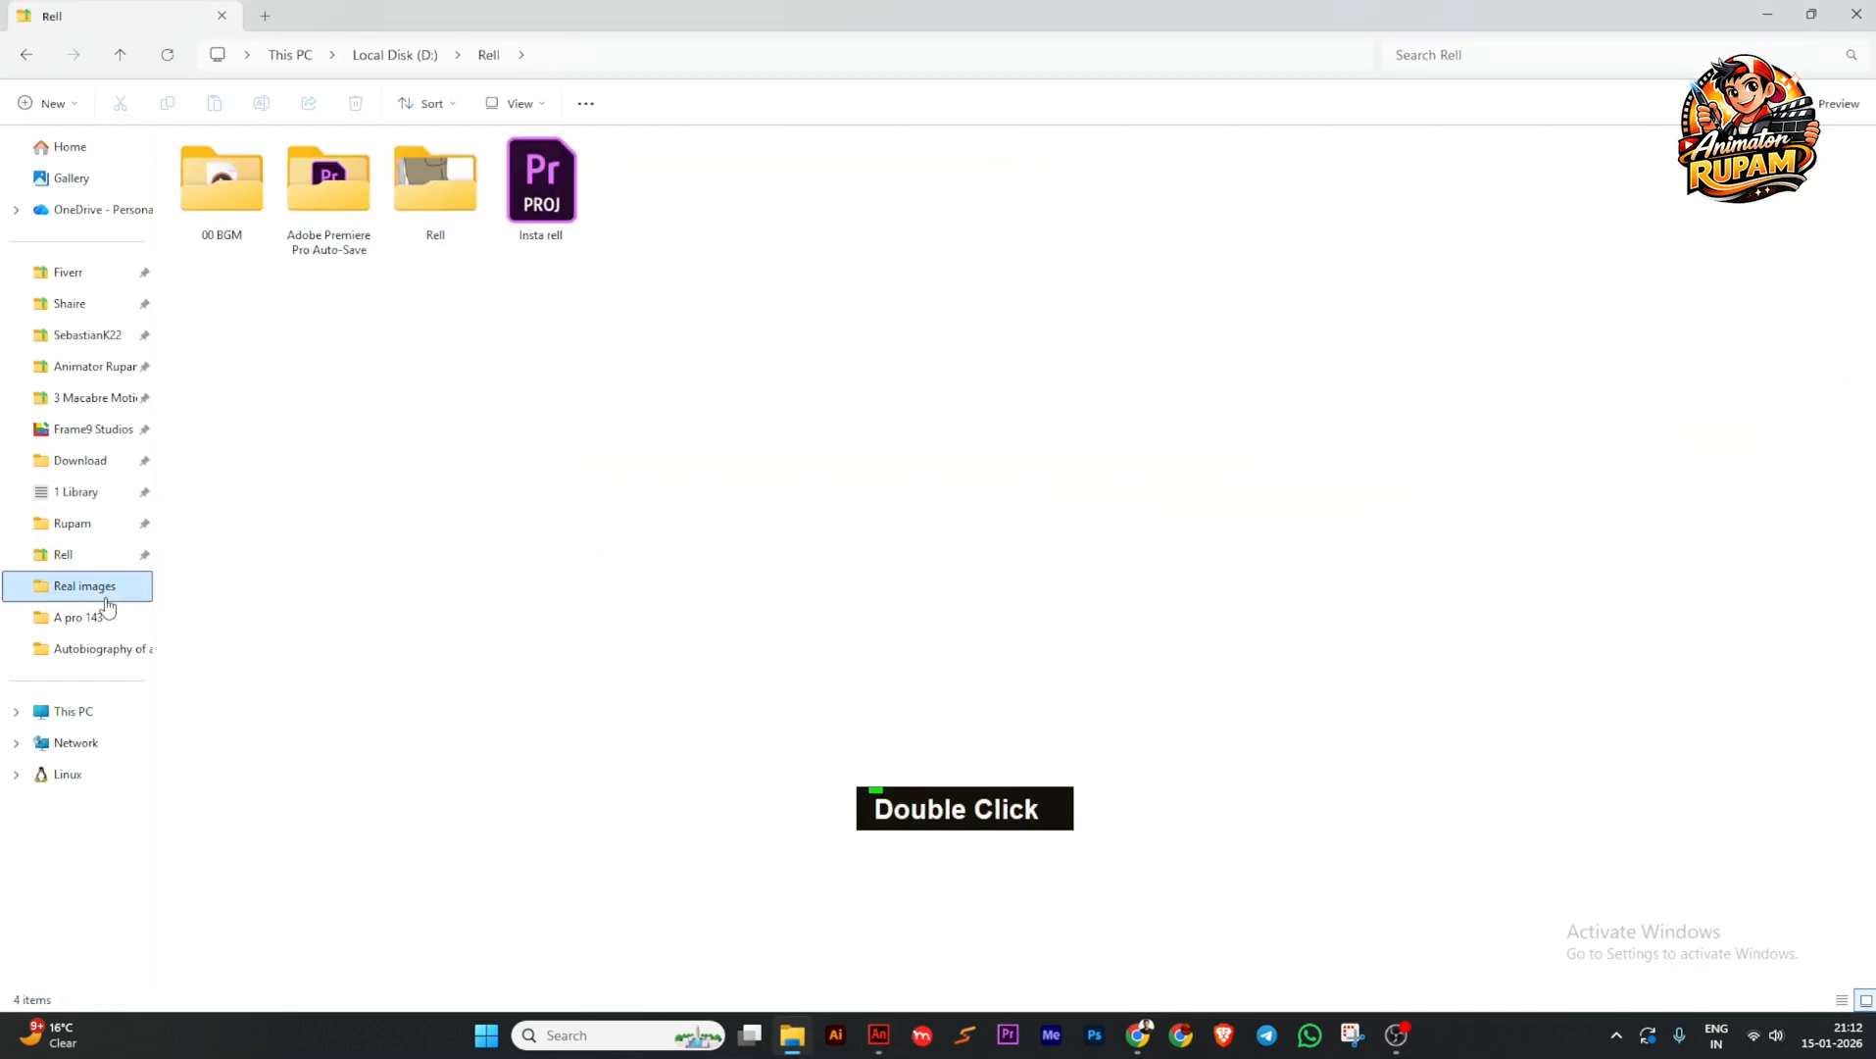
double_click(94, 615)
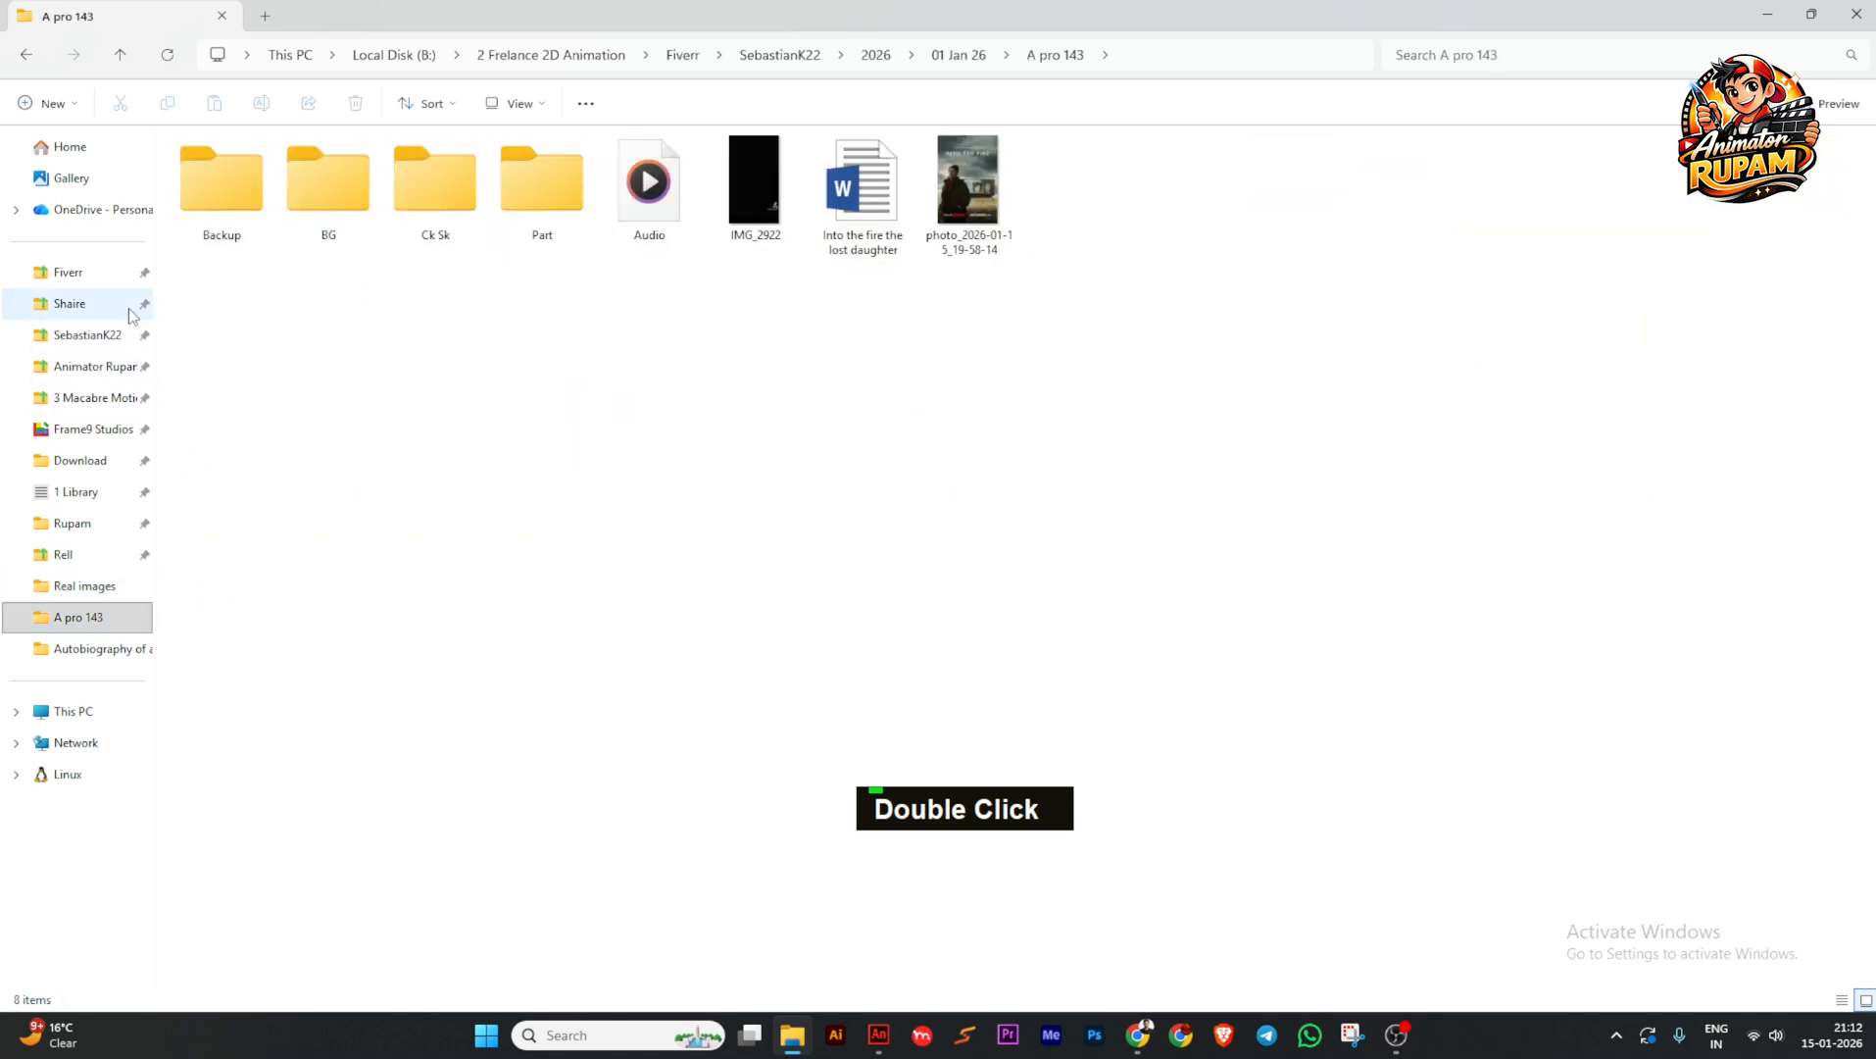
double_click(94, 428)
double_click(208, 195)
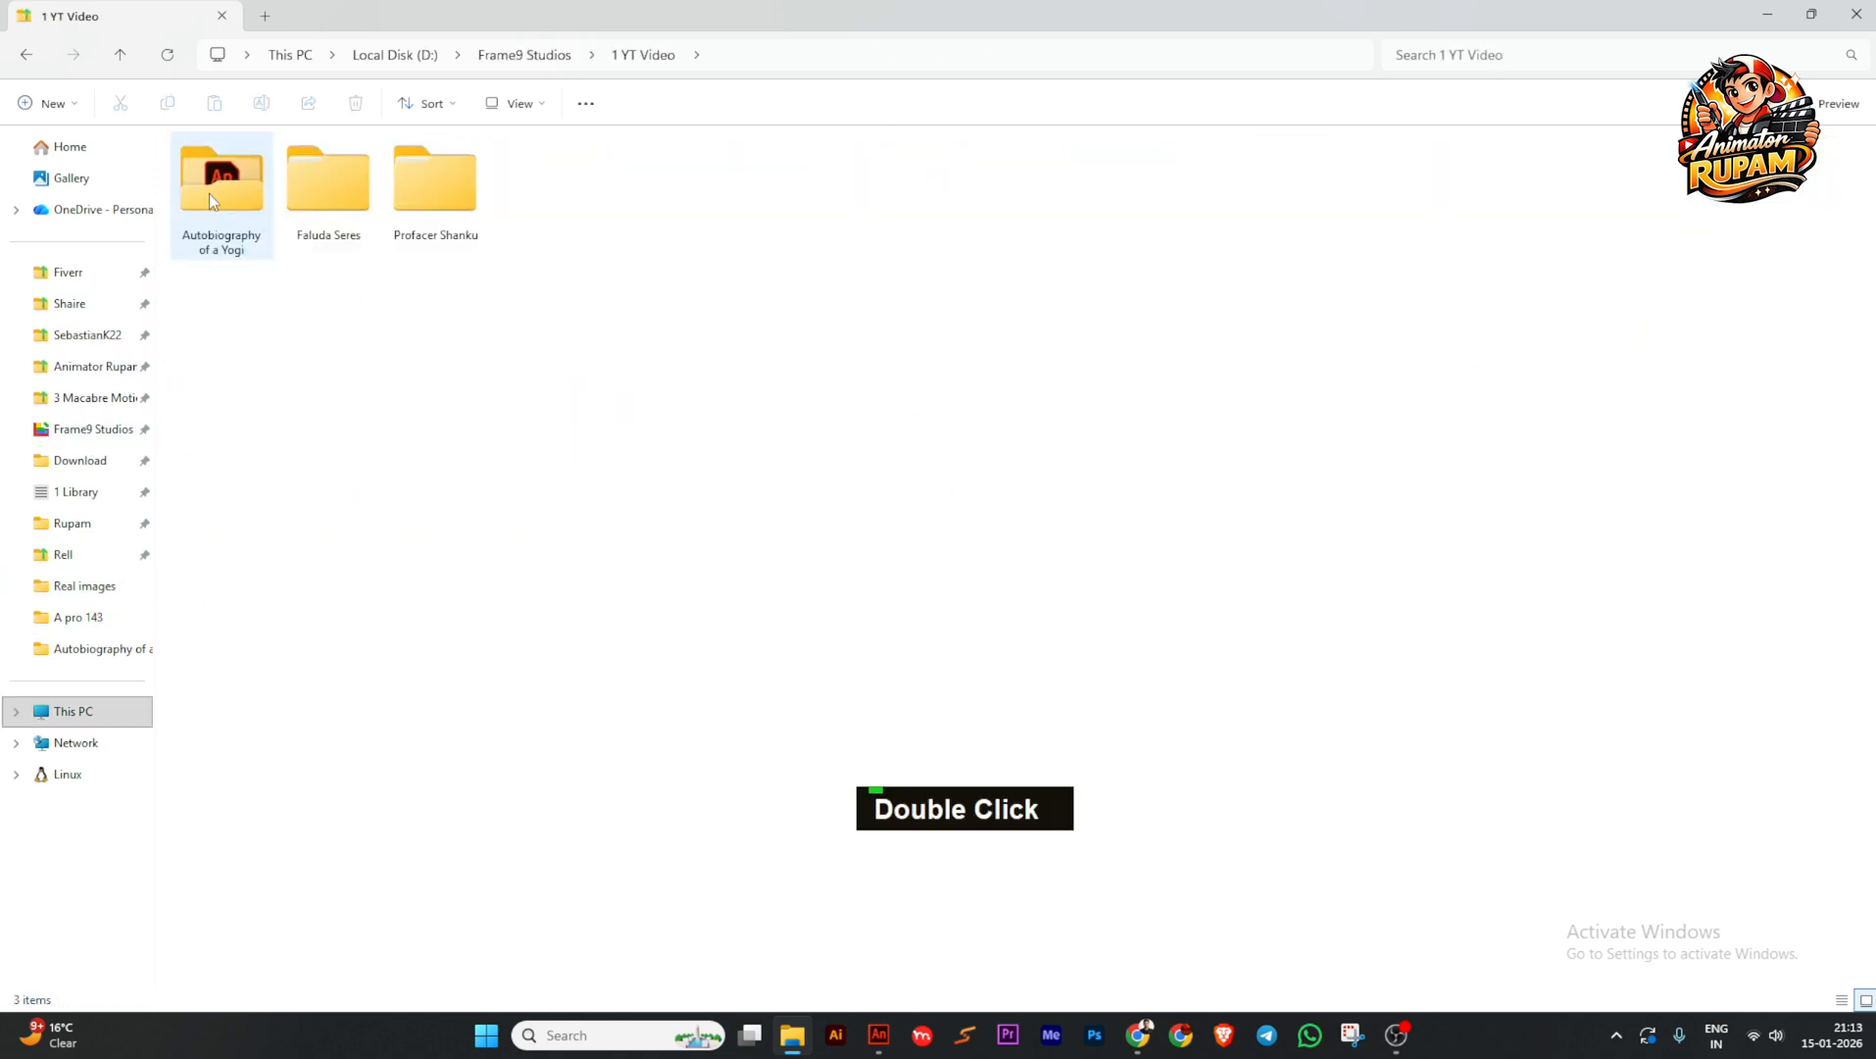
double_click(209, 194)
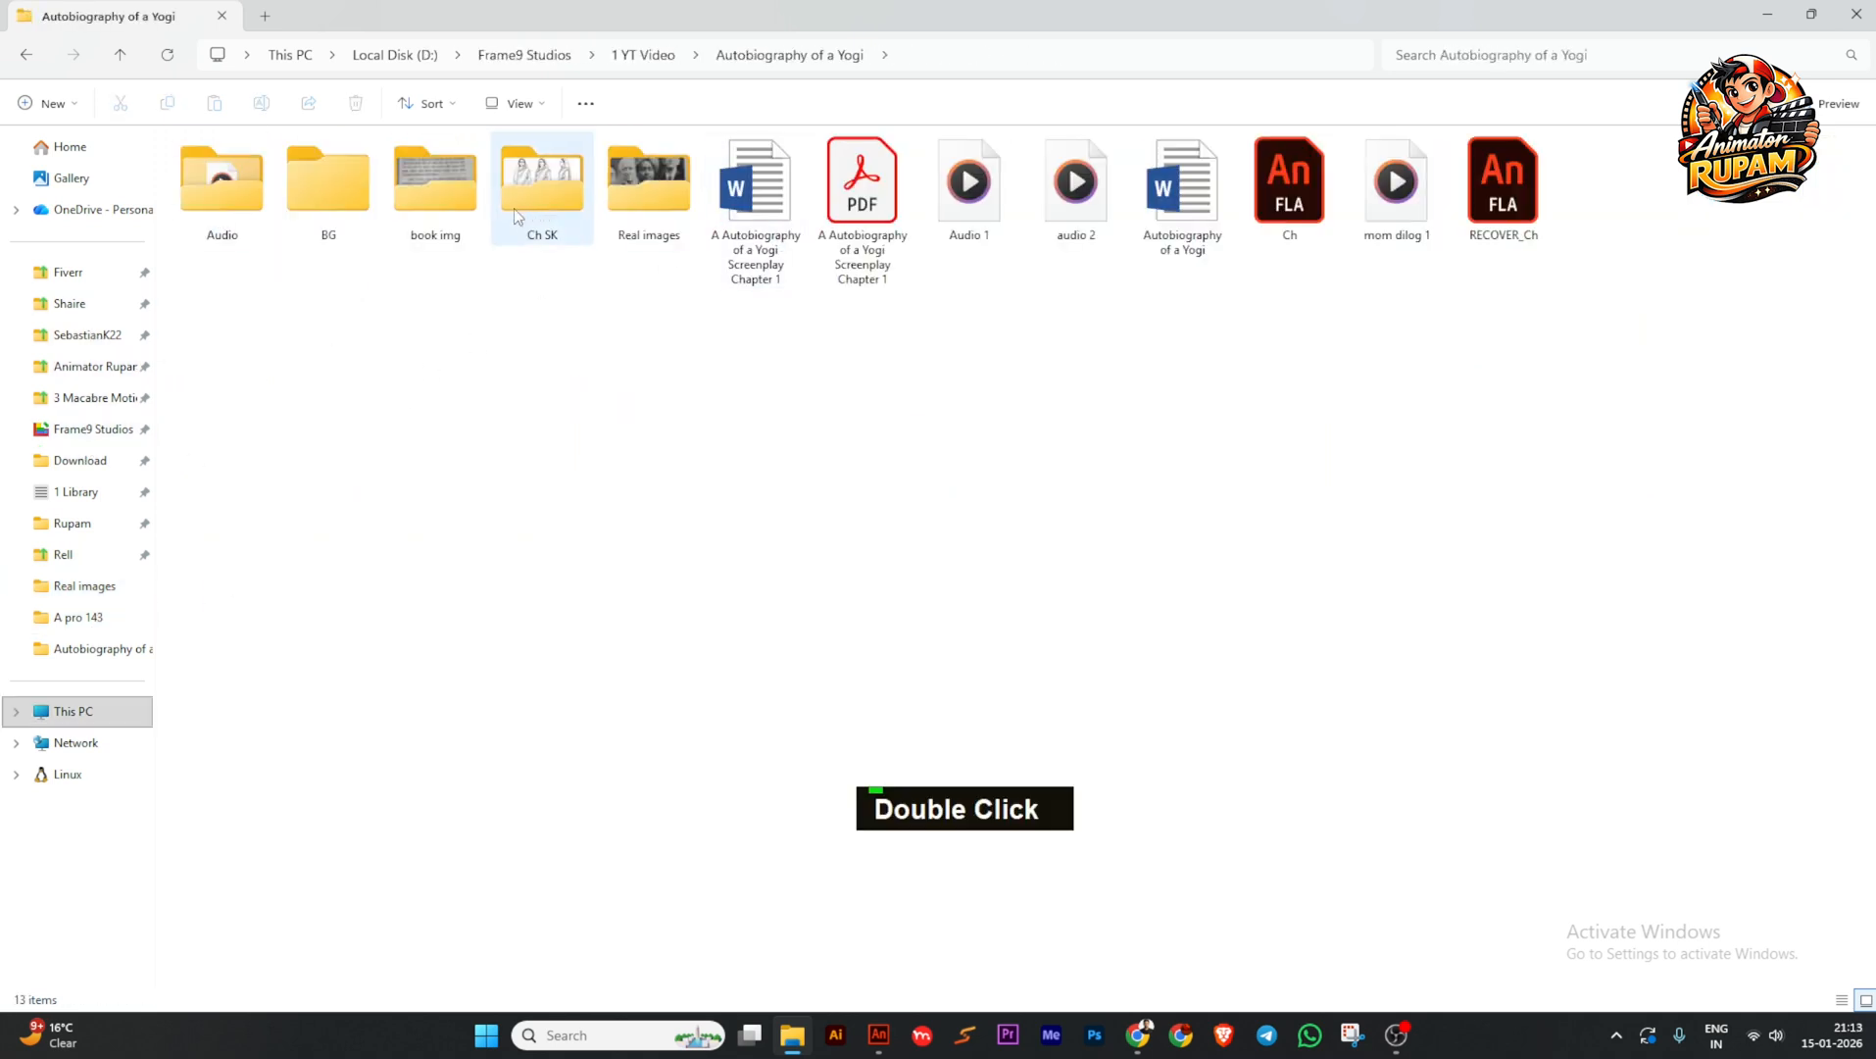
double_click(223, 202)
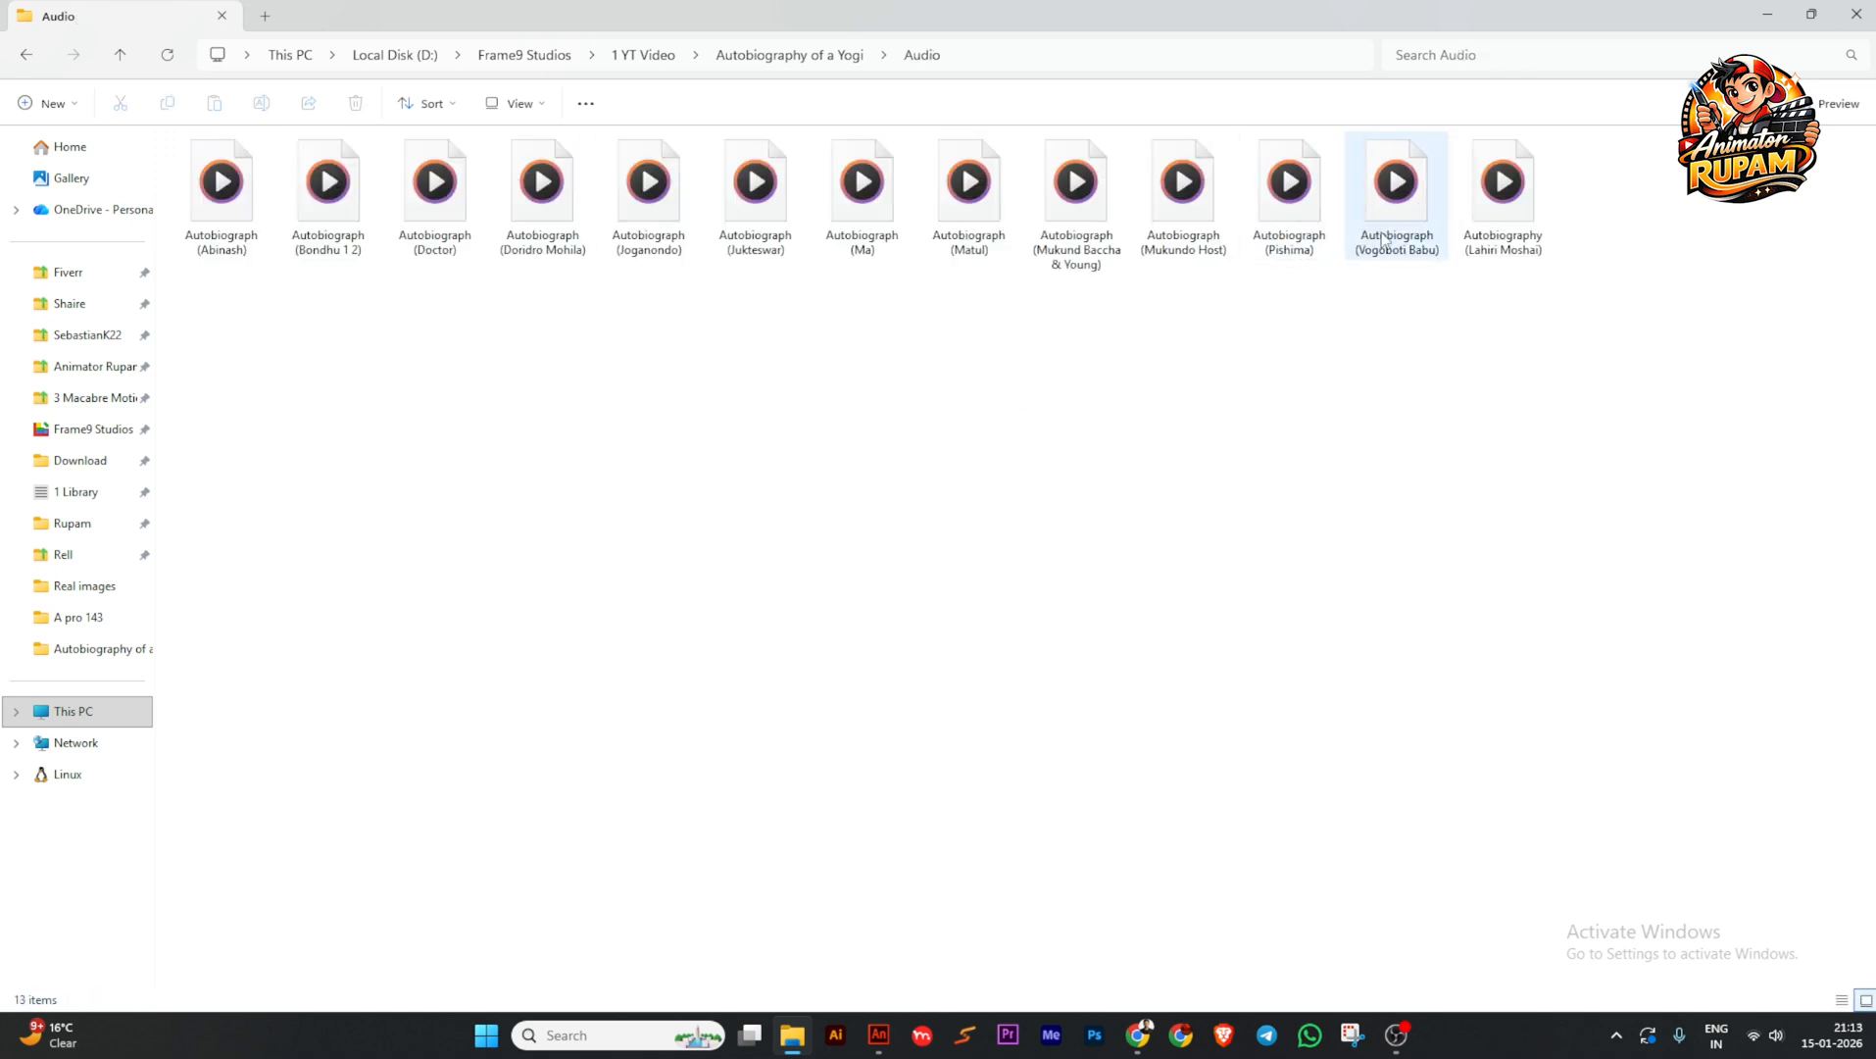
double_click(1396, 191)
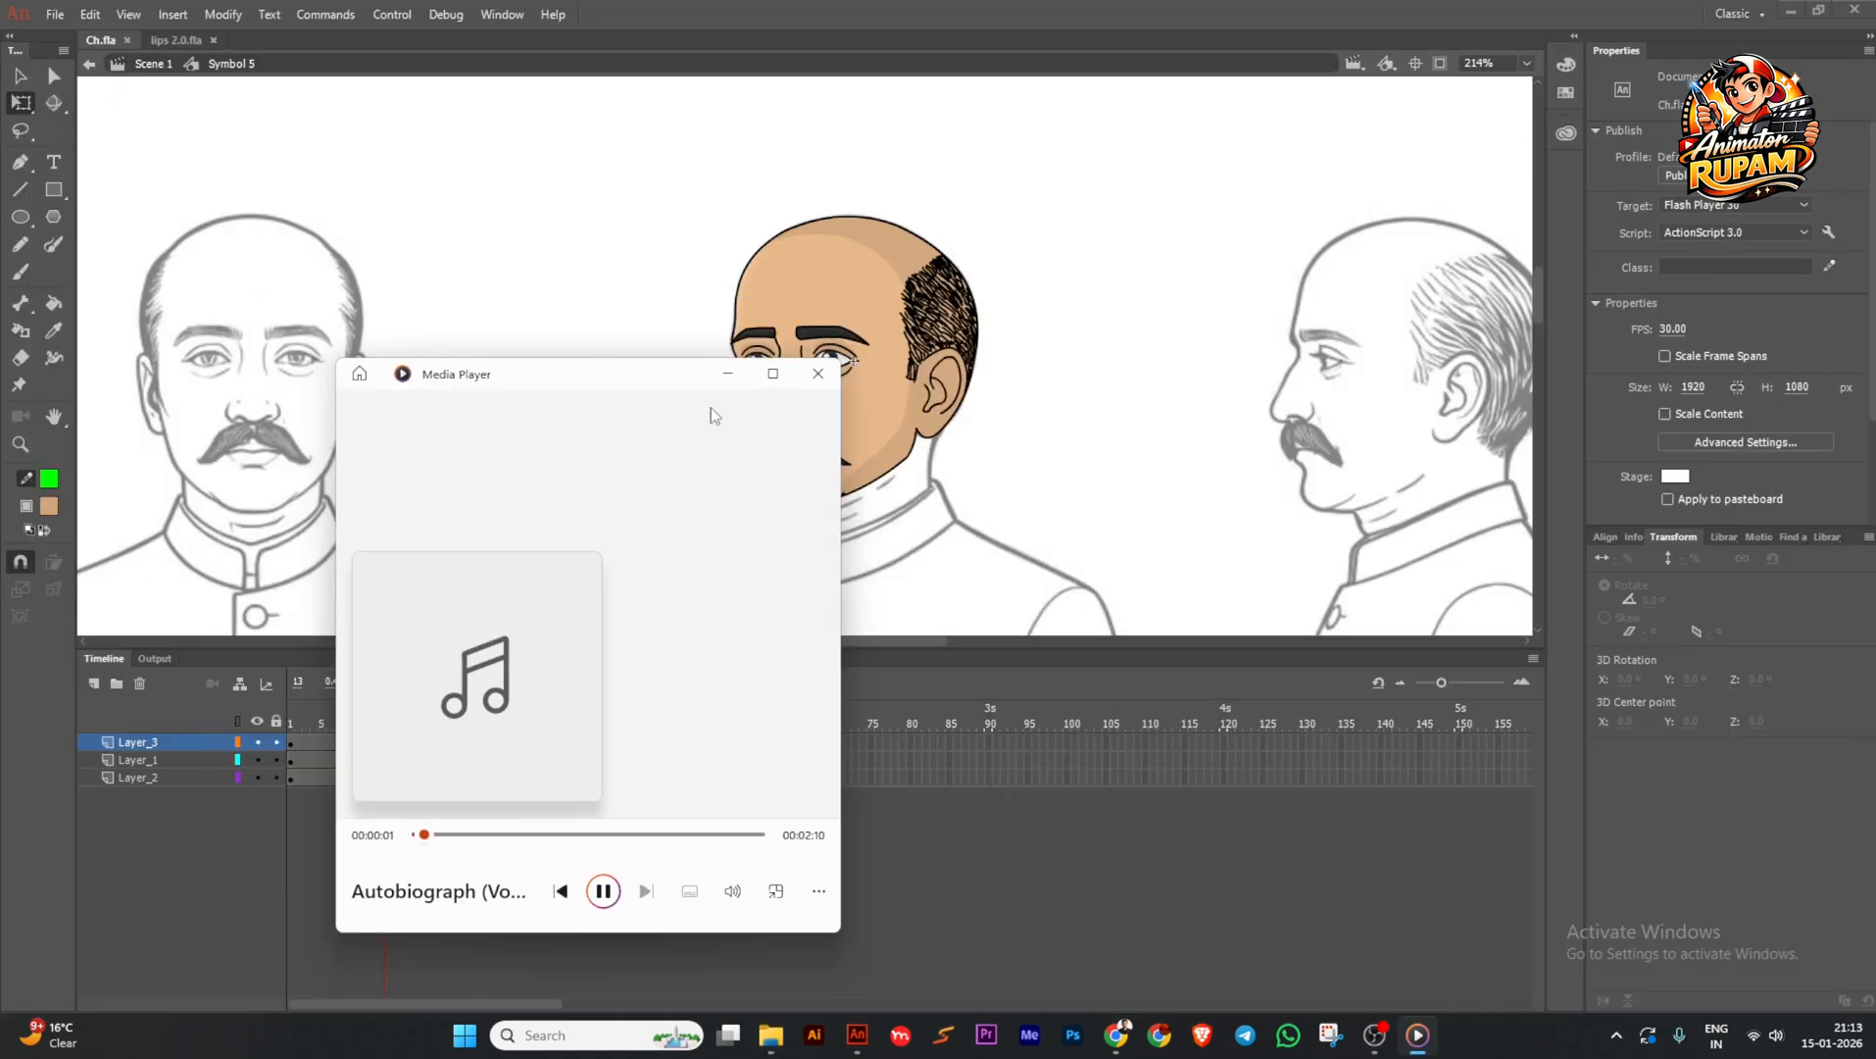
Move Media Player aside while scrubbing the timeline, then close it.
left_click_drag(659, 372, 1365, 532)
mouse_move(388, 713)
left_mouse_down()
mouse_move(716, 707)
mouse_move(277, 739)
left_mouse_up()
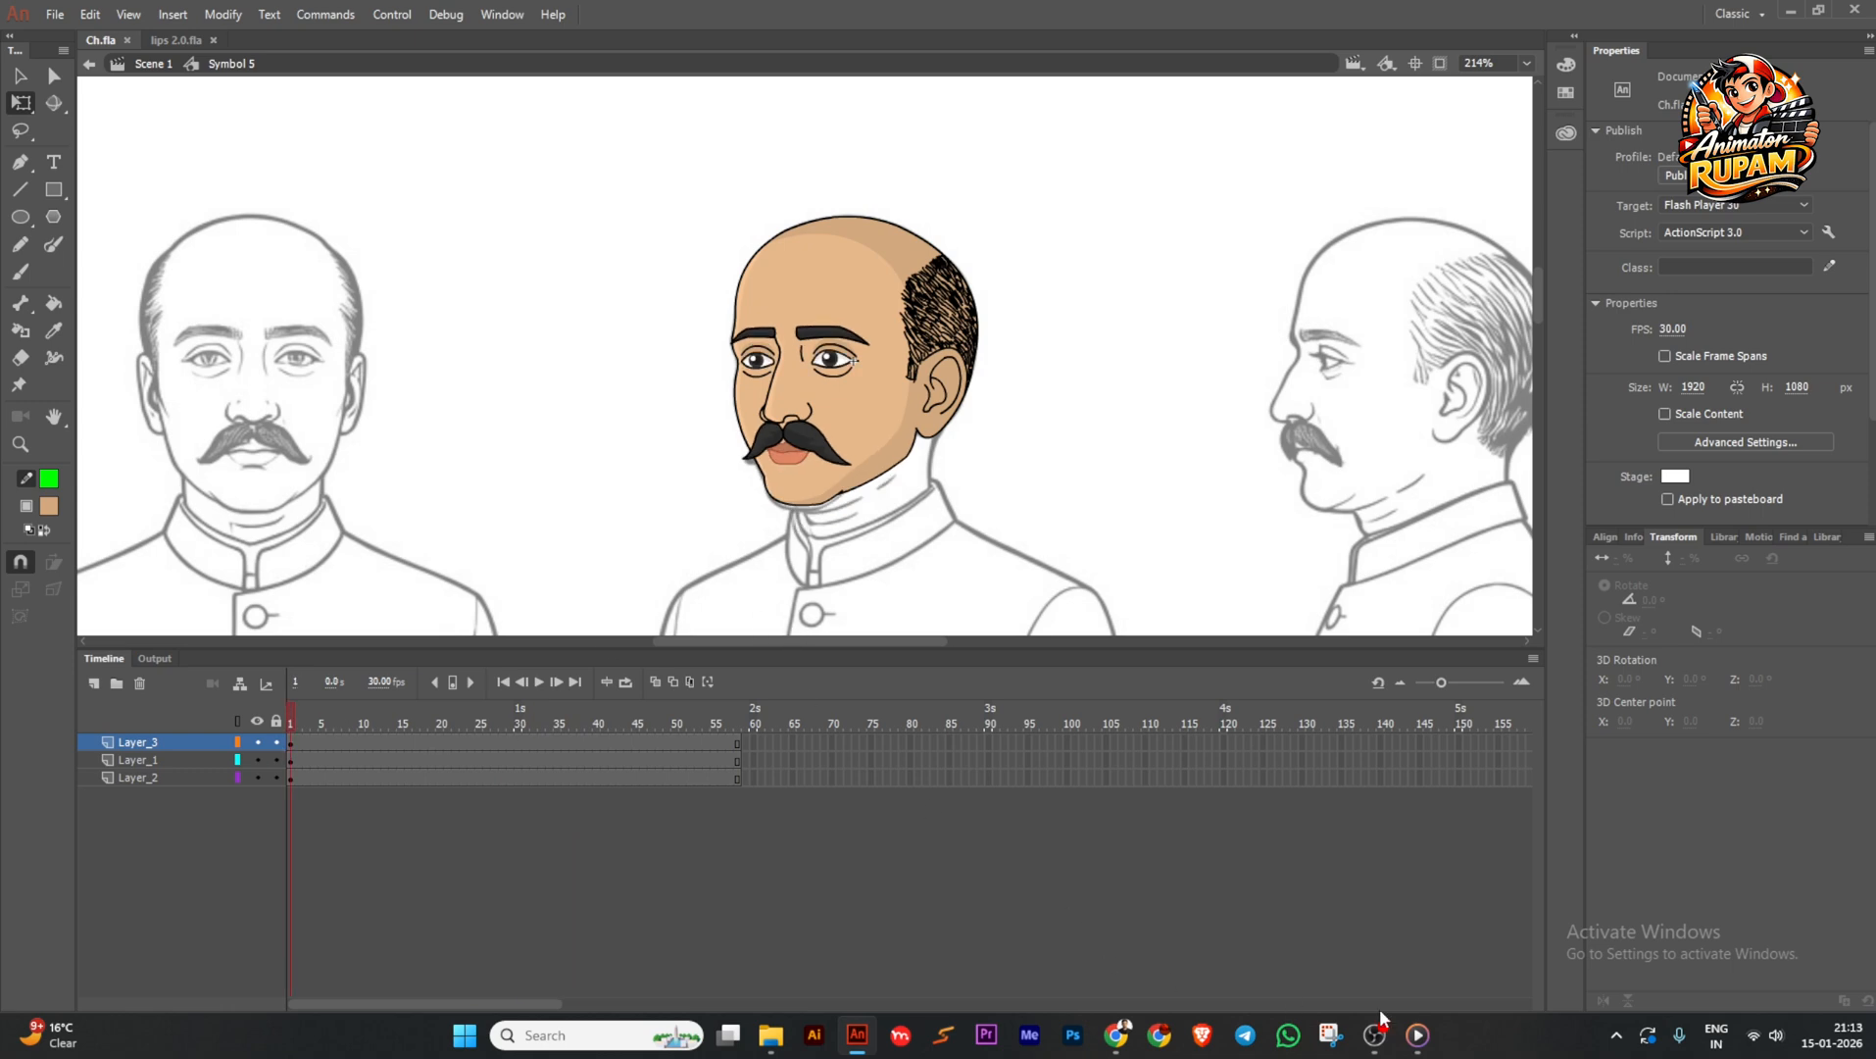
left_click(1418, 1034)
left_click(1524, 530)
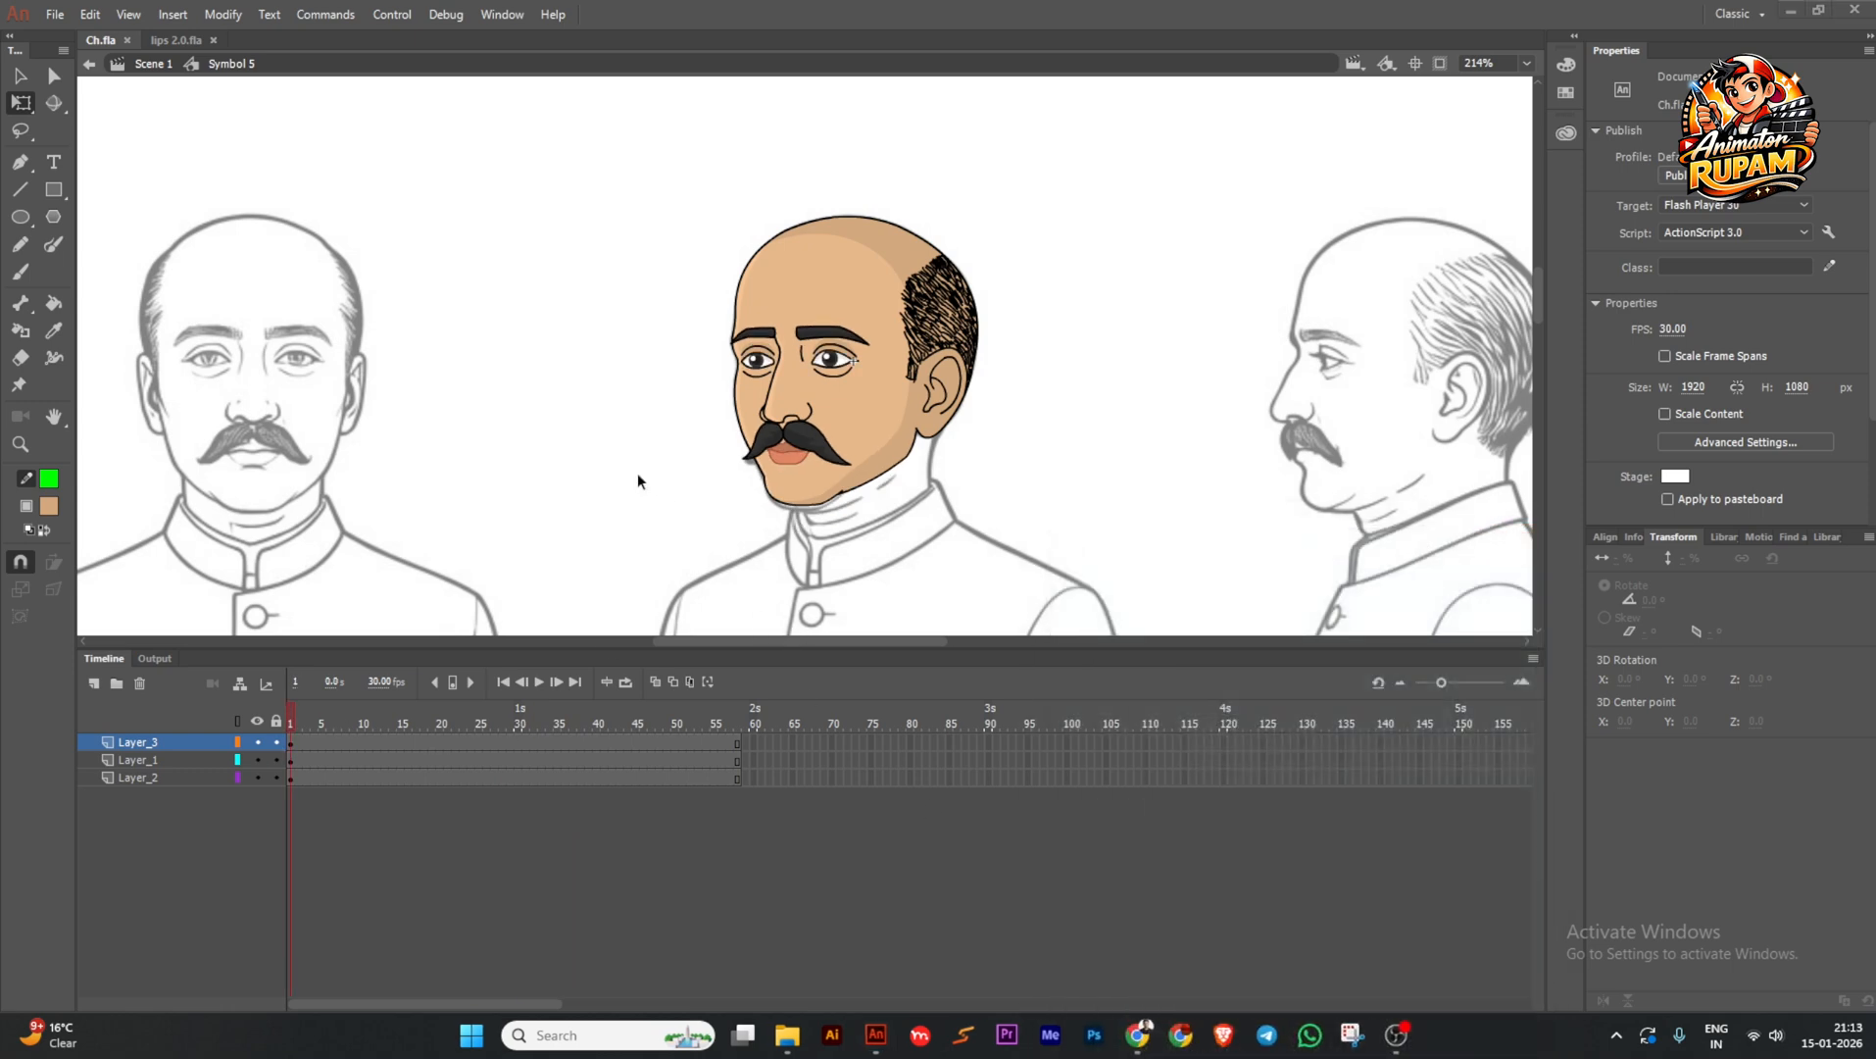
Re-enter Symbol 5 and add a new empty Layer_4.
double_click(637, 471)
scroll(814, 431, "down", 2)
double_click(832, 417)
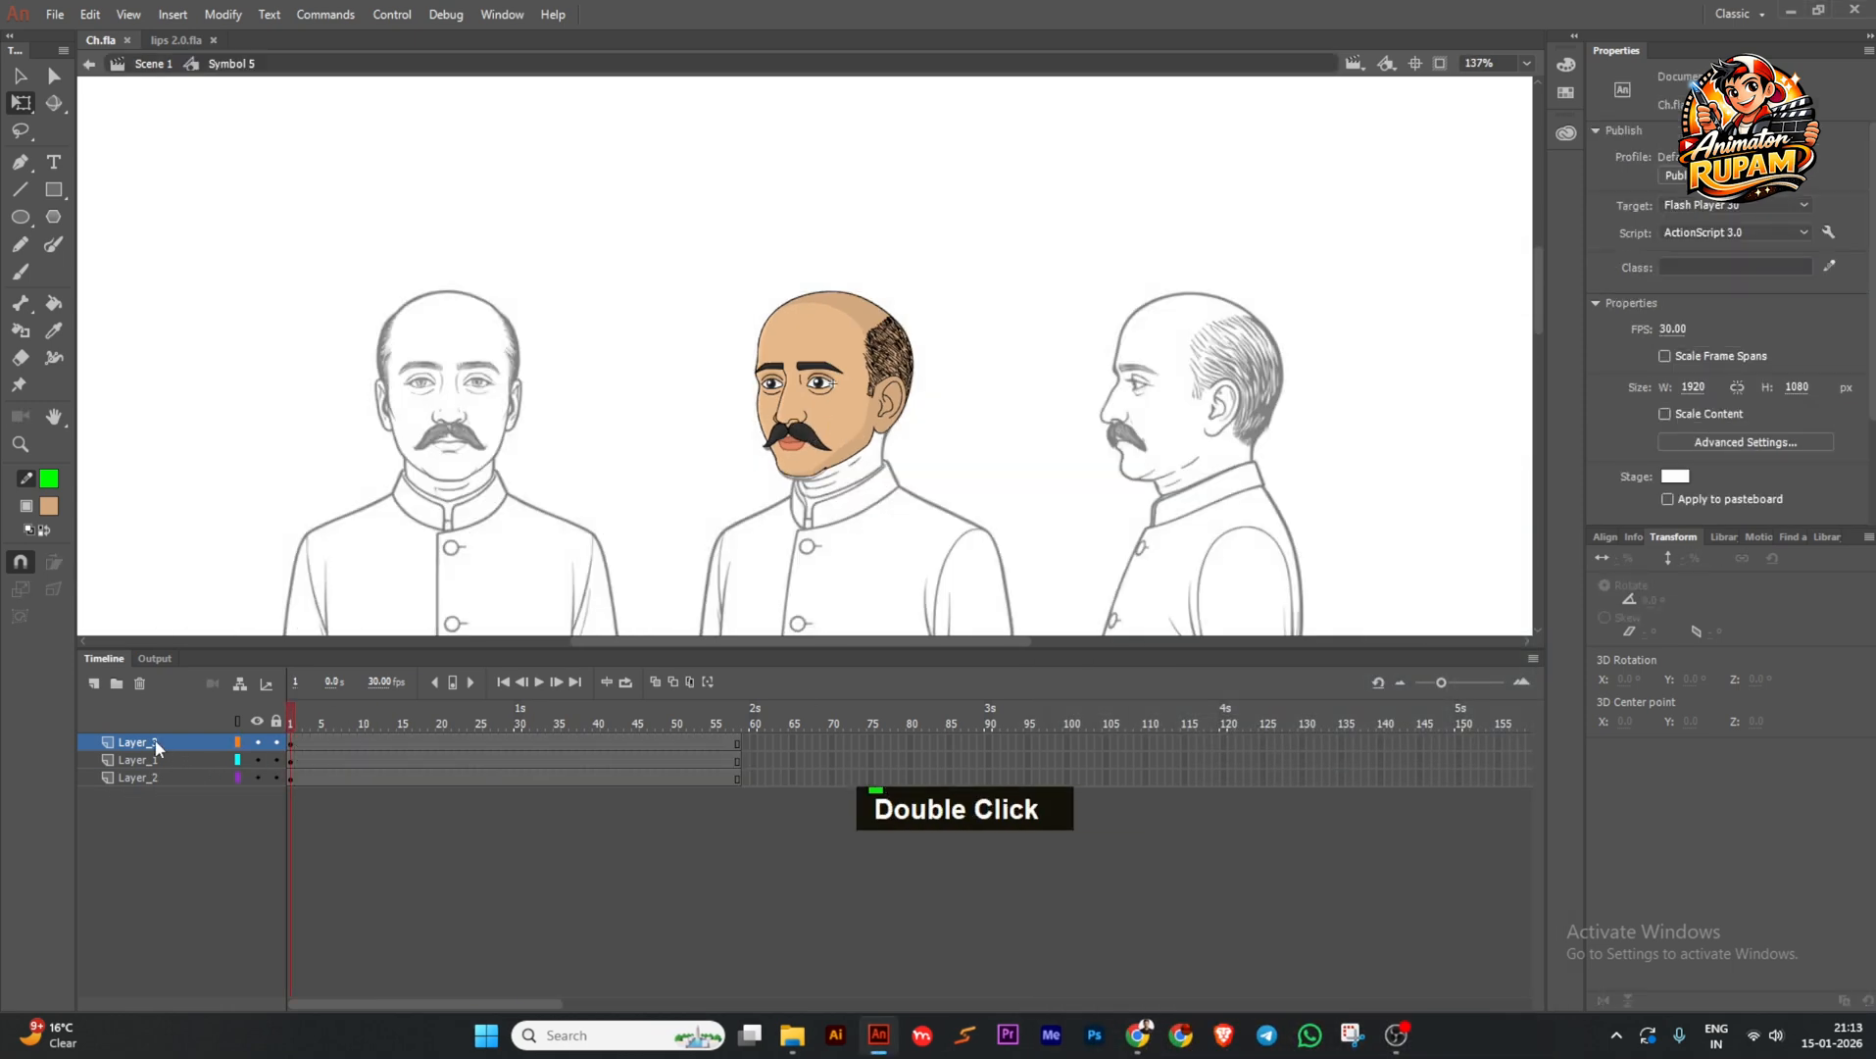
left_click(94, 686)
Drop the Vogoboti Babu audio onto Layer_4 and extend all layers to frame 180.
double_click(294, 745)
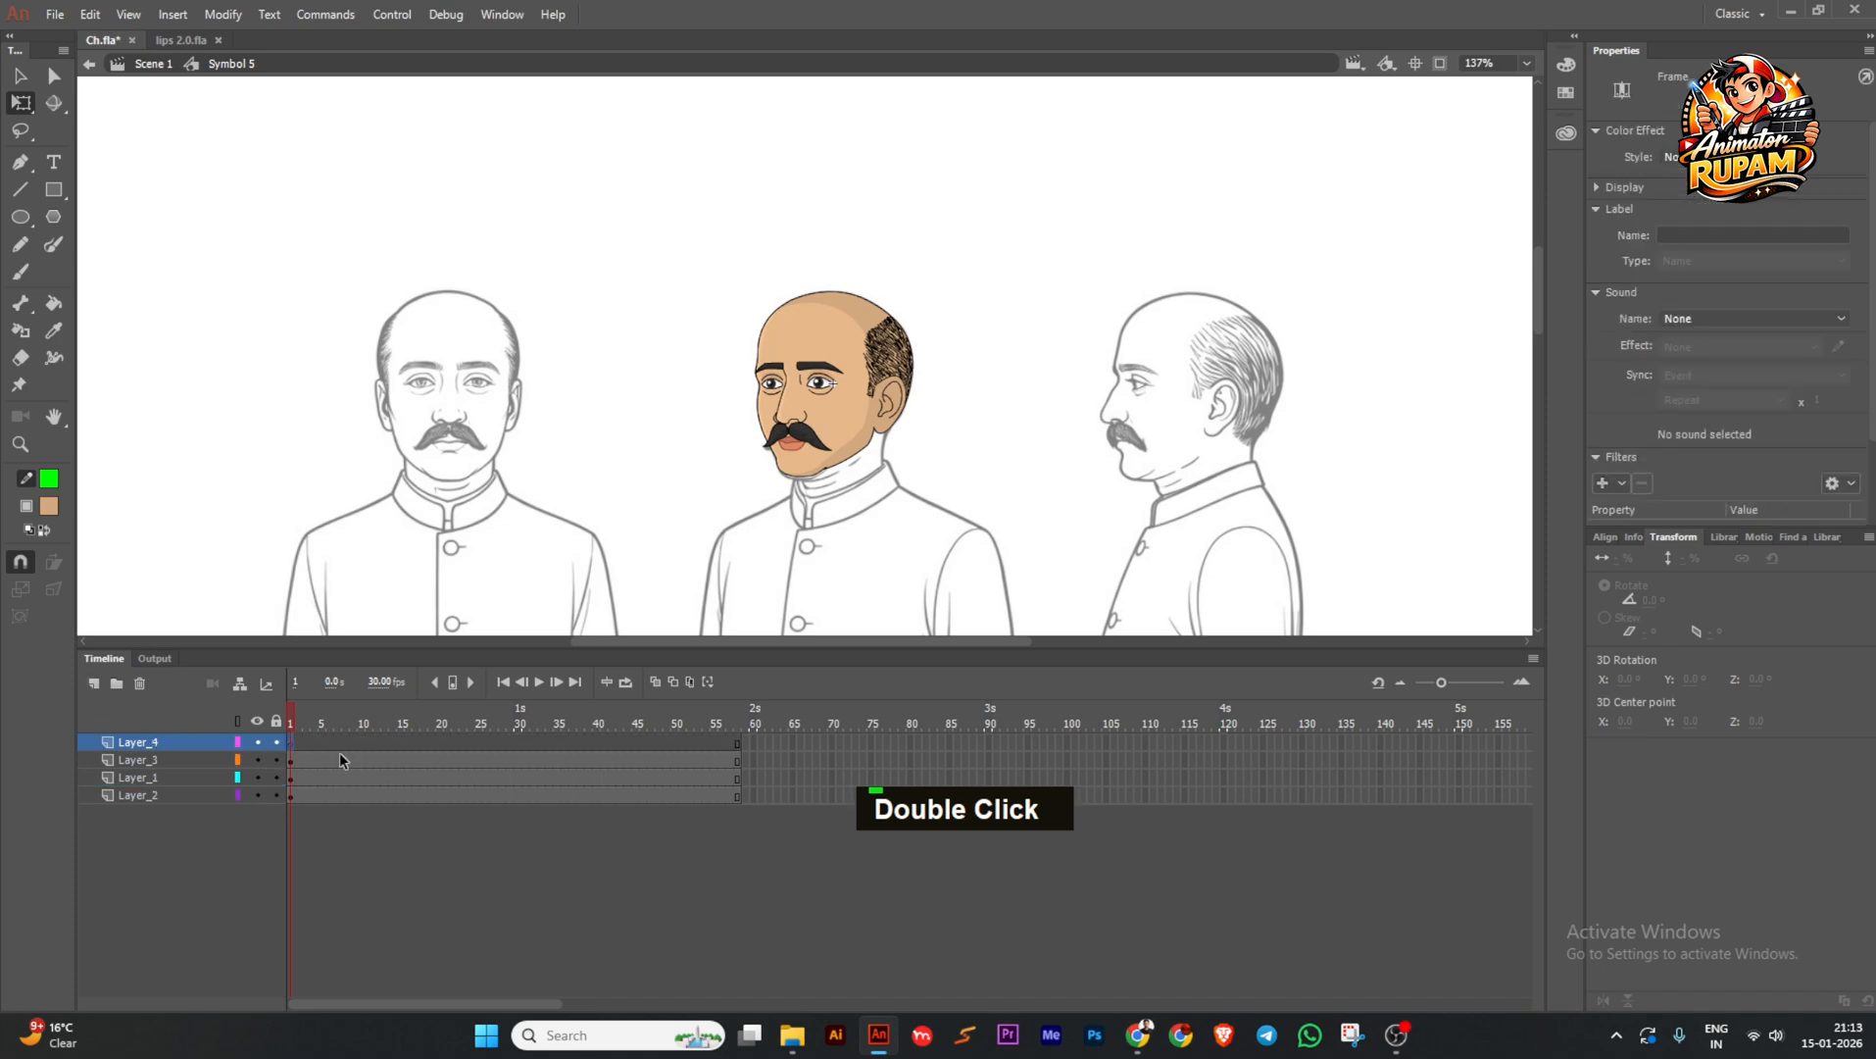
left_click(792, 1037)
left_click_drag(1396, 196, 800, 393)
left_click_drag(784, 745, 1143, 845)
key("F5")
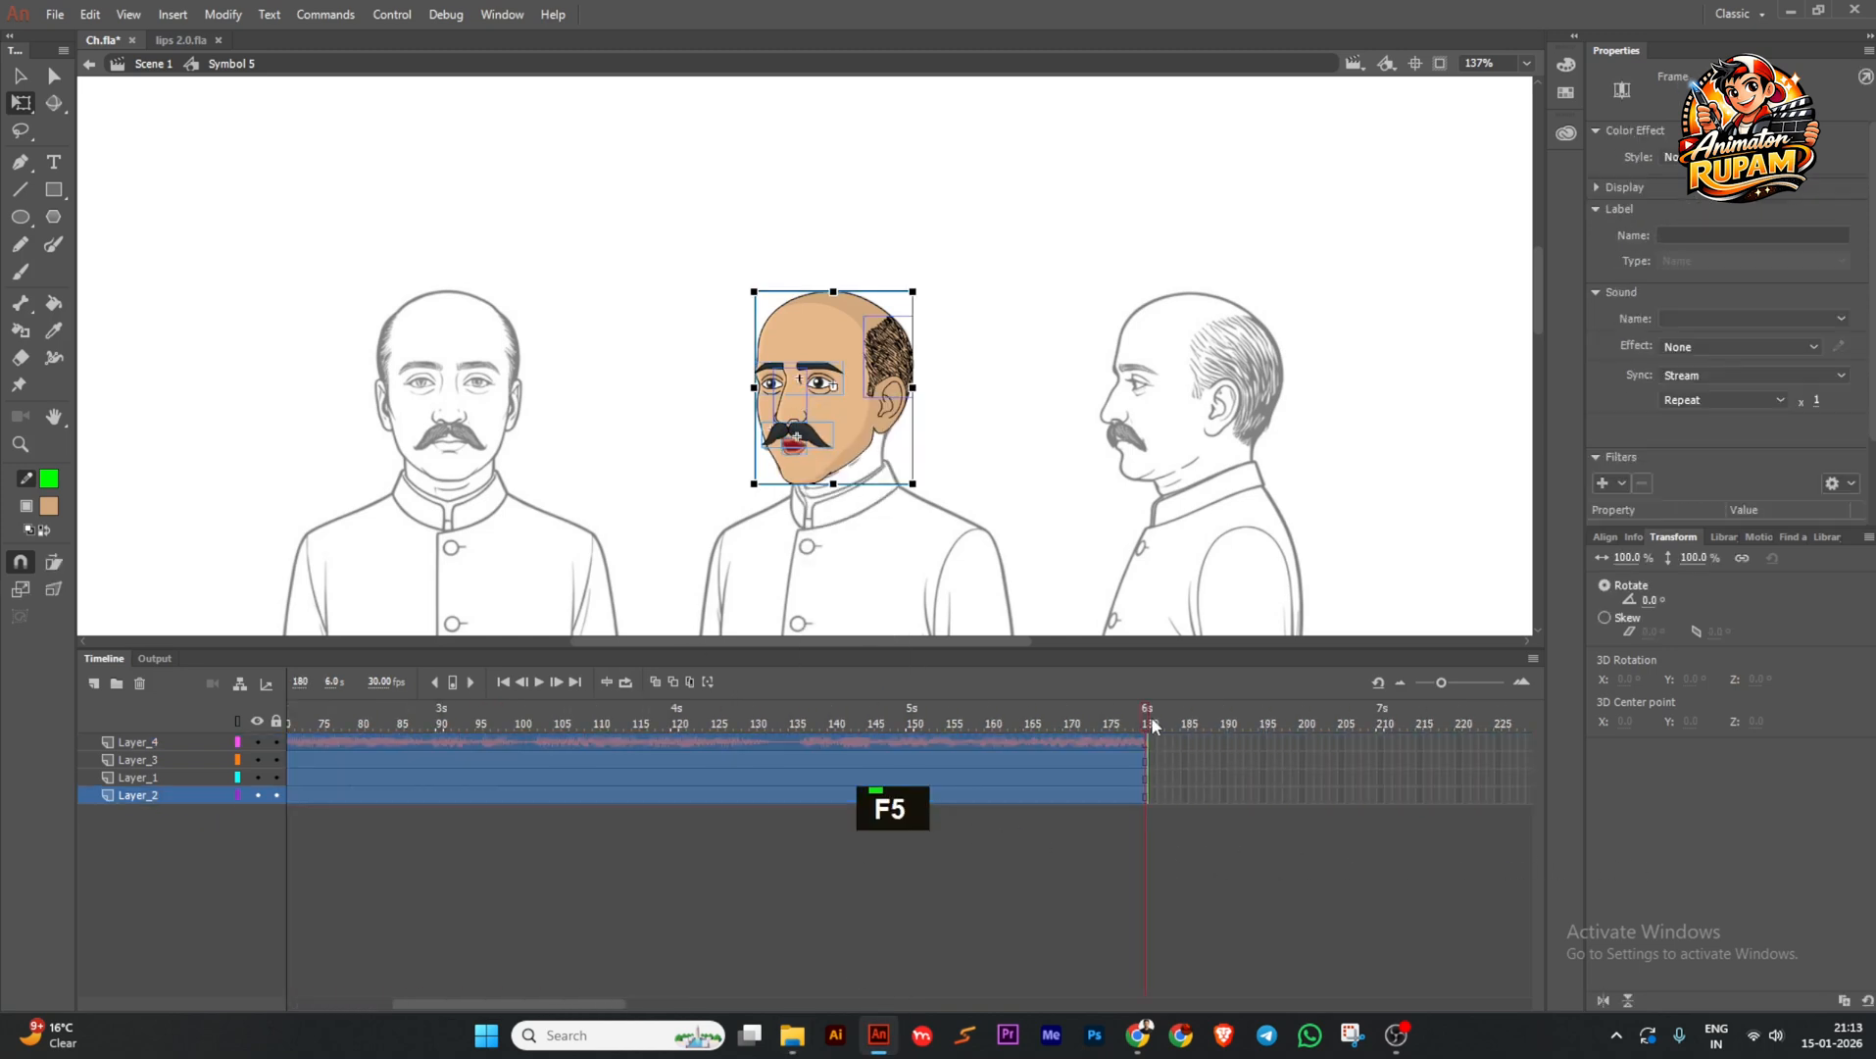
key("Return")
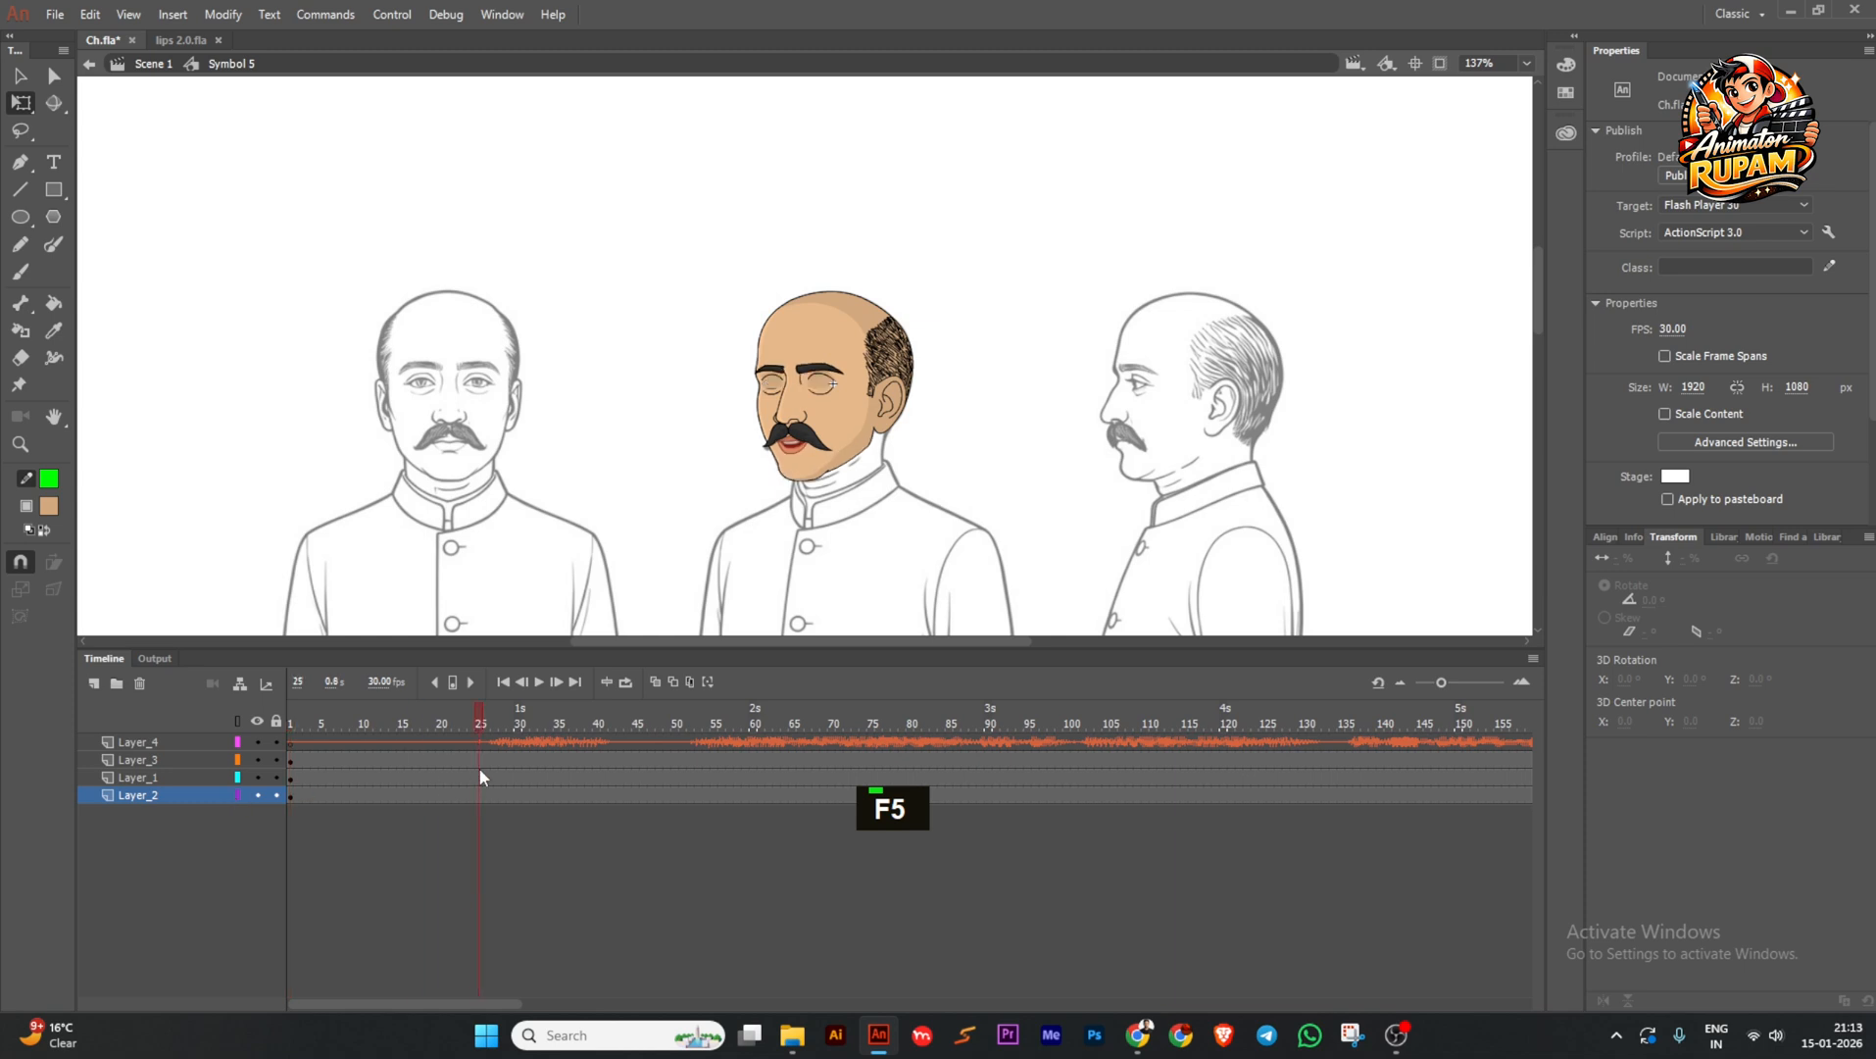
Select the audio layer and bring up its layer options to cut it.
left_click(821, 465)
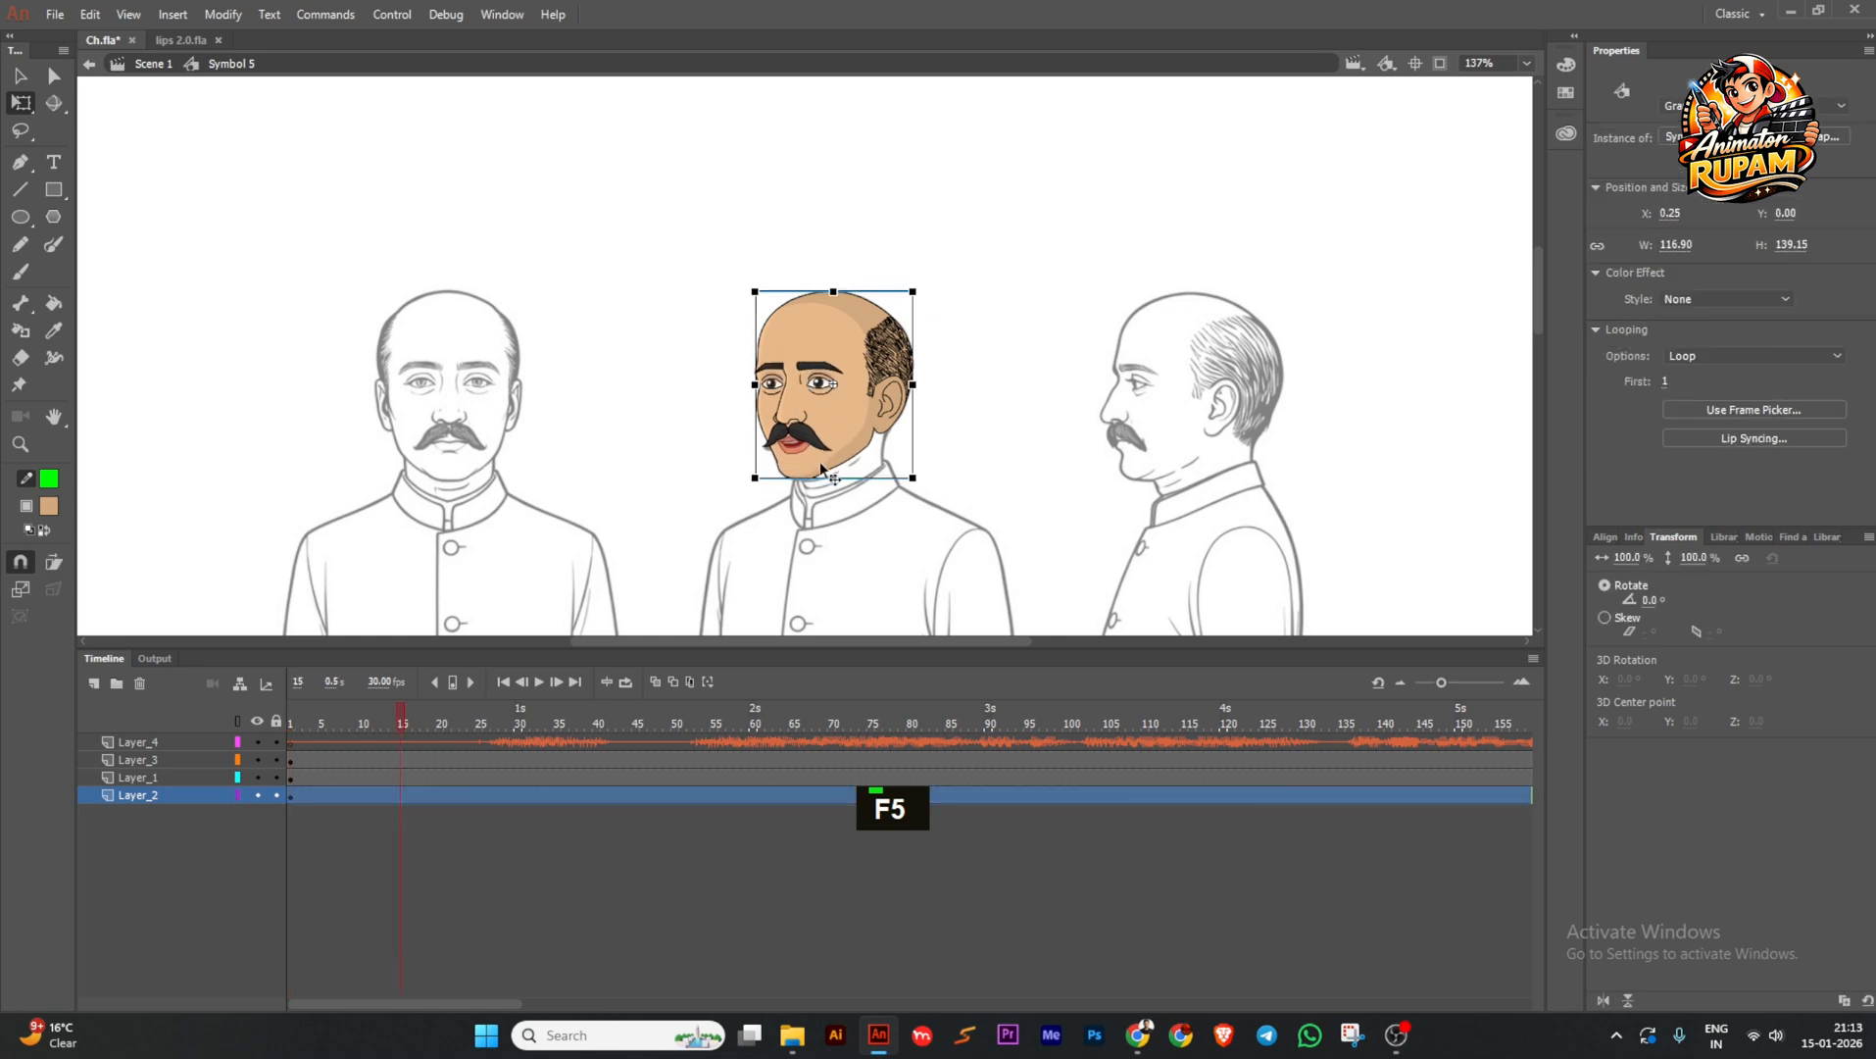
left_click(858, 524)
scroll(800, 398, "up", 3)
scroll(797, 468, "down", 2)
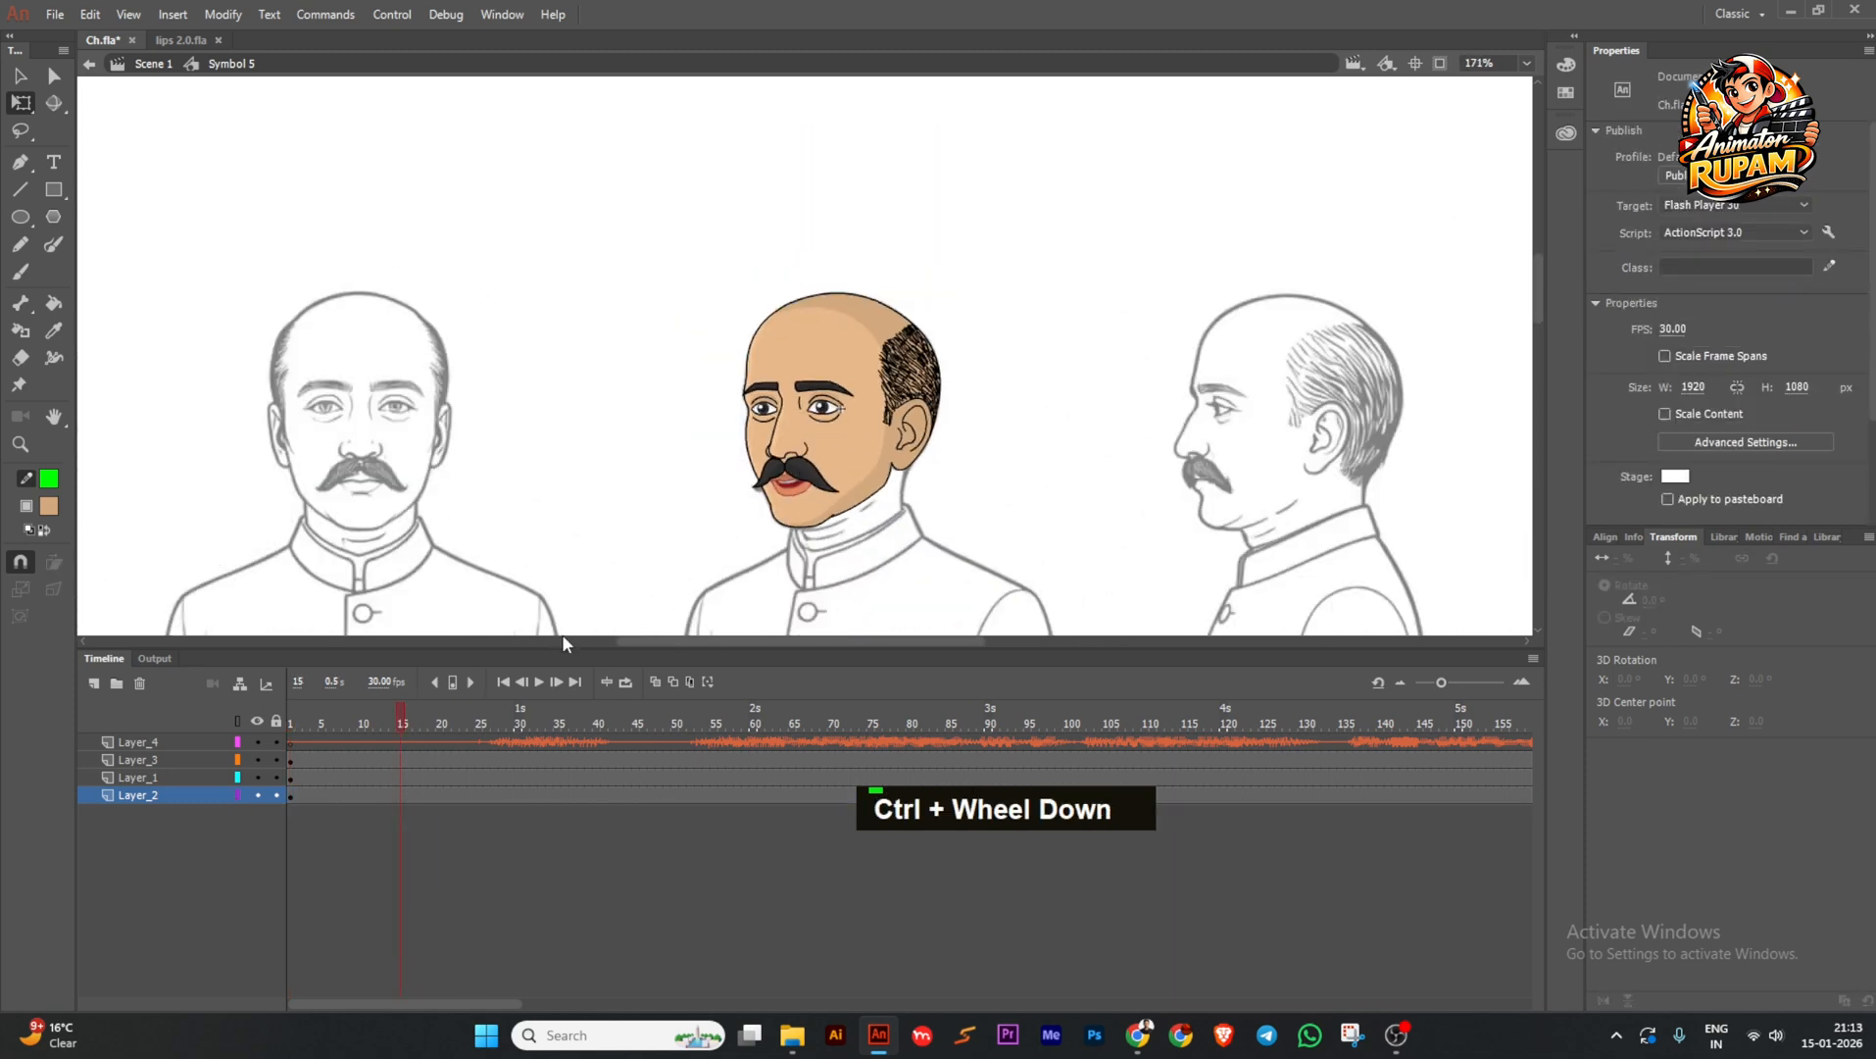
left_click(197, 748)
right_click(195, 739)
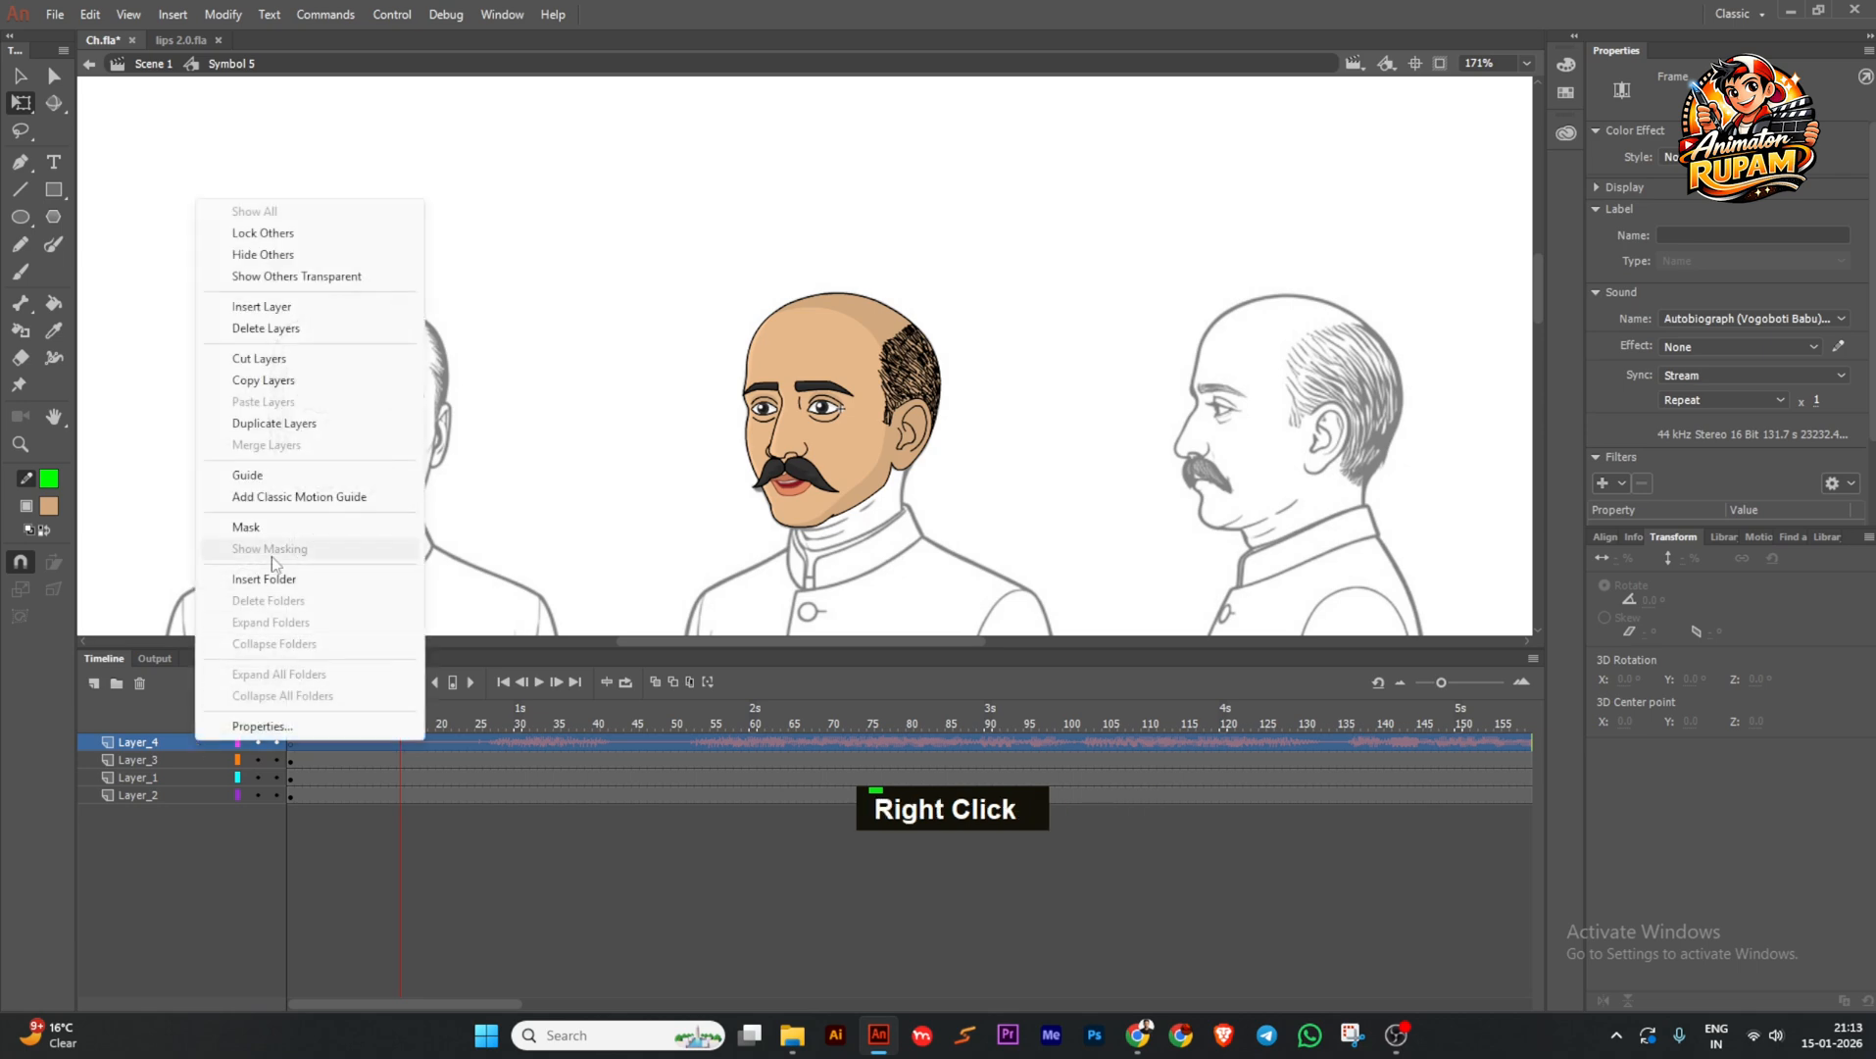
Return to Scene 1 and convert the coloured head into a new symbol, Symbol 7.
double_click(456, 413)
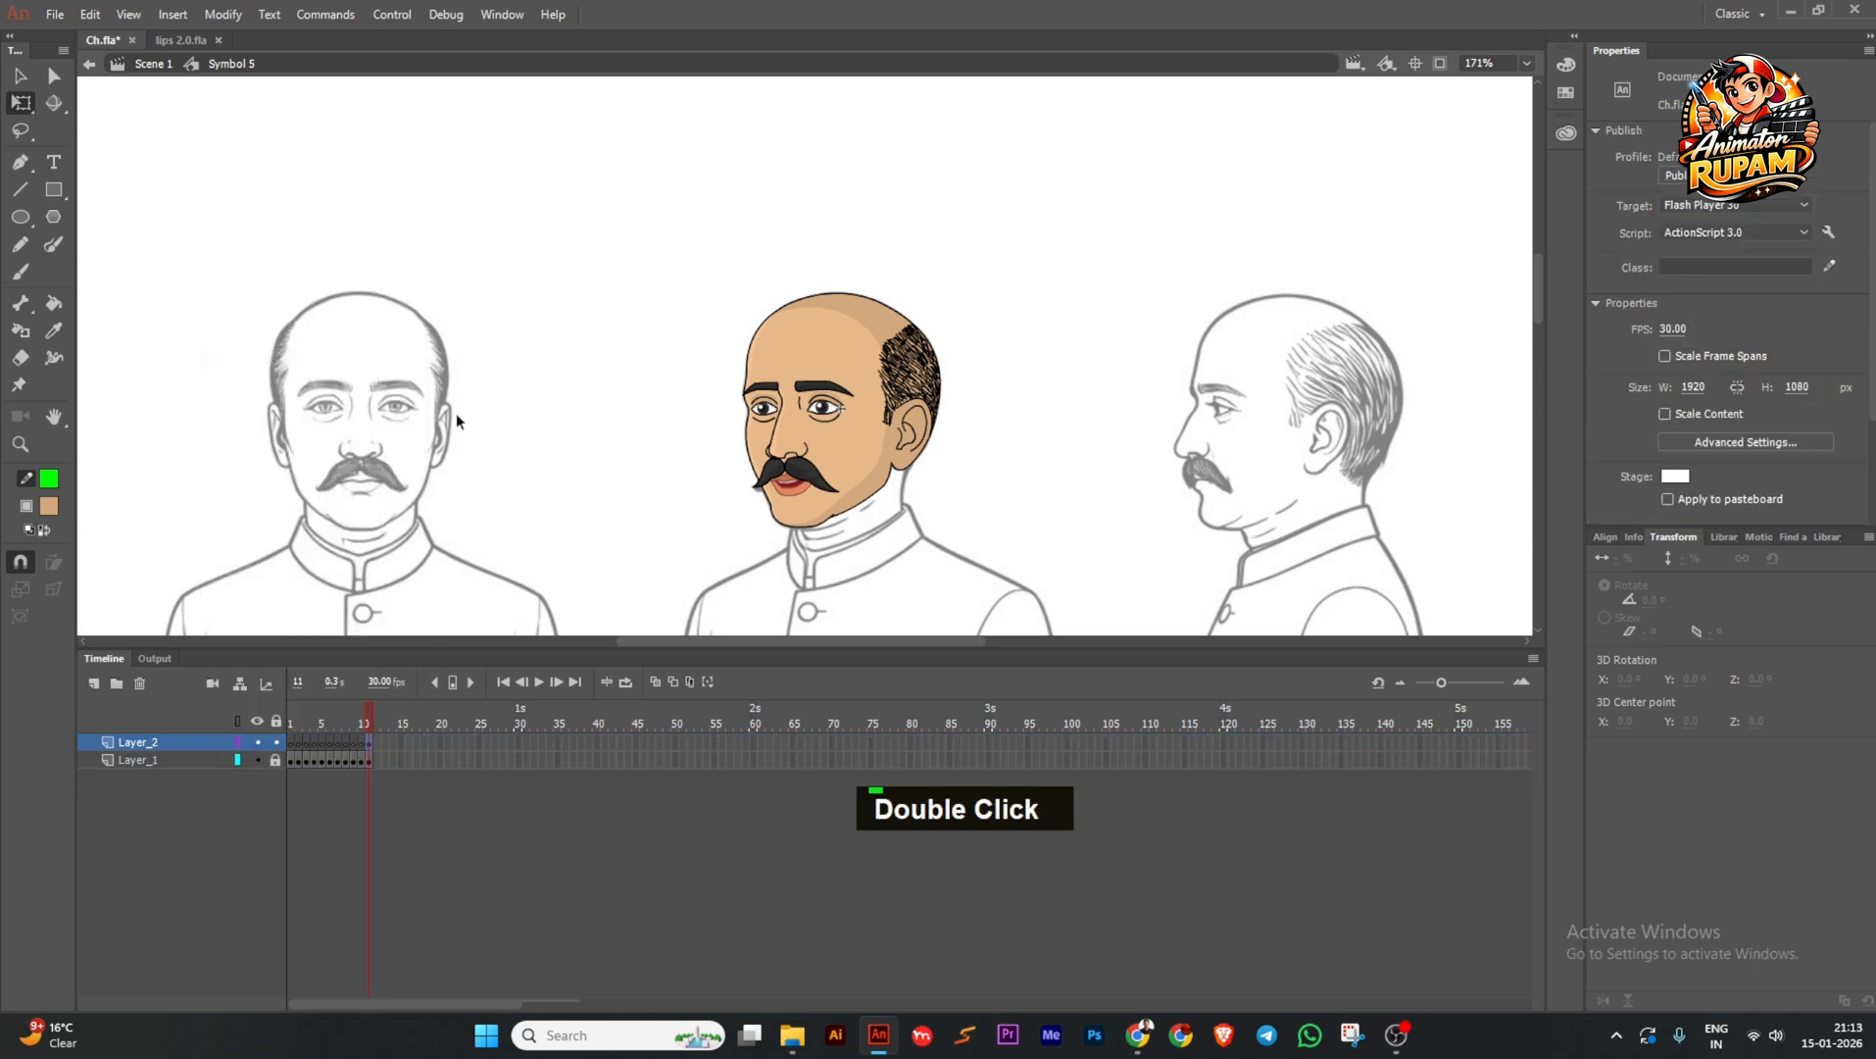
scroll(611, 437, "down", 2)
key("F8")
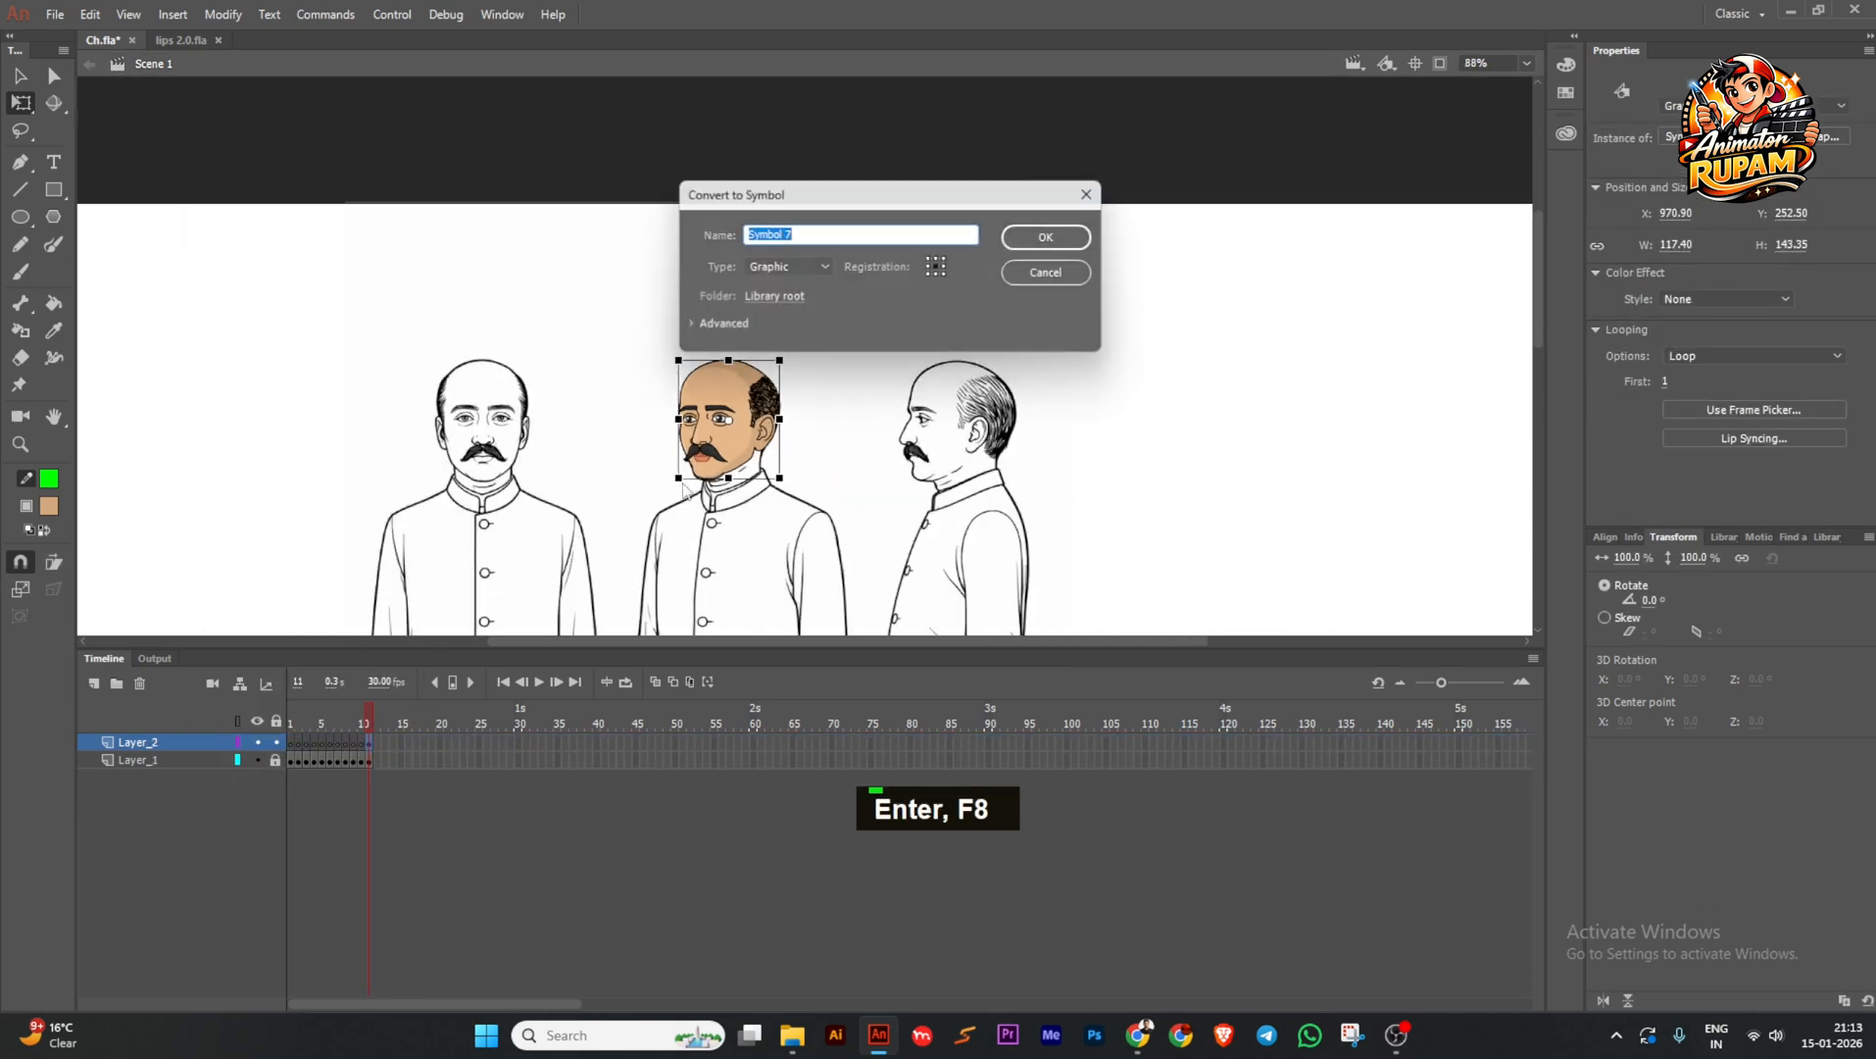
key("Return")
Inside Symbol 7, add a new layer and paste the dialogue audio layer above it.
double_click(737, 453)
scroll(737, 453, "up", 2)
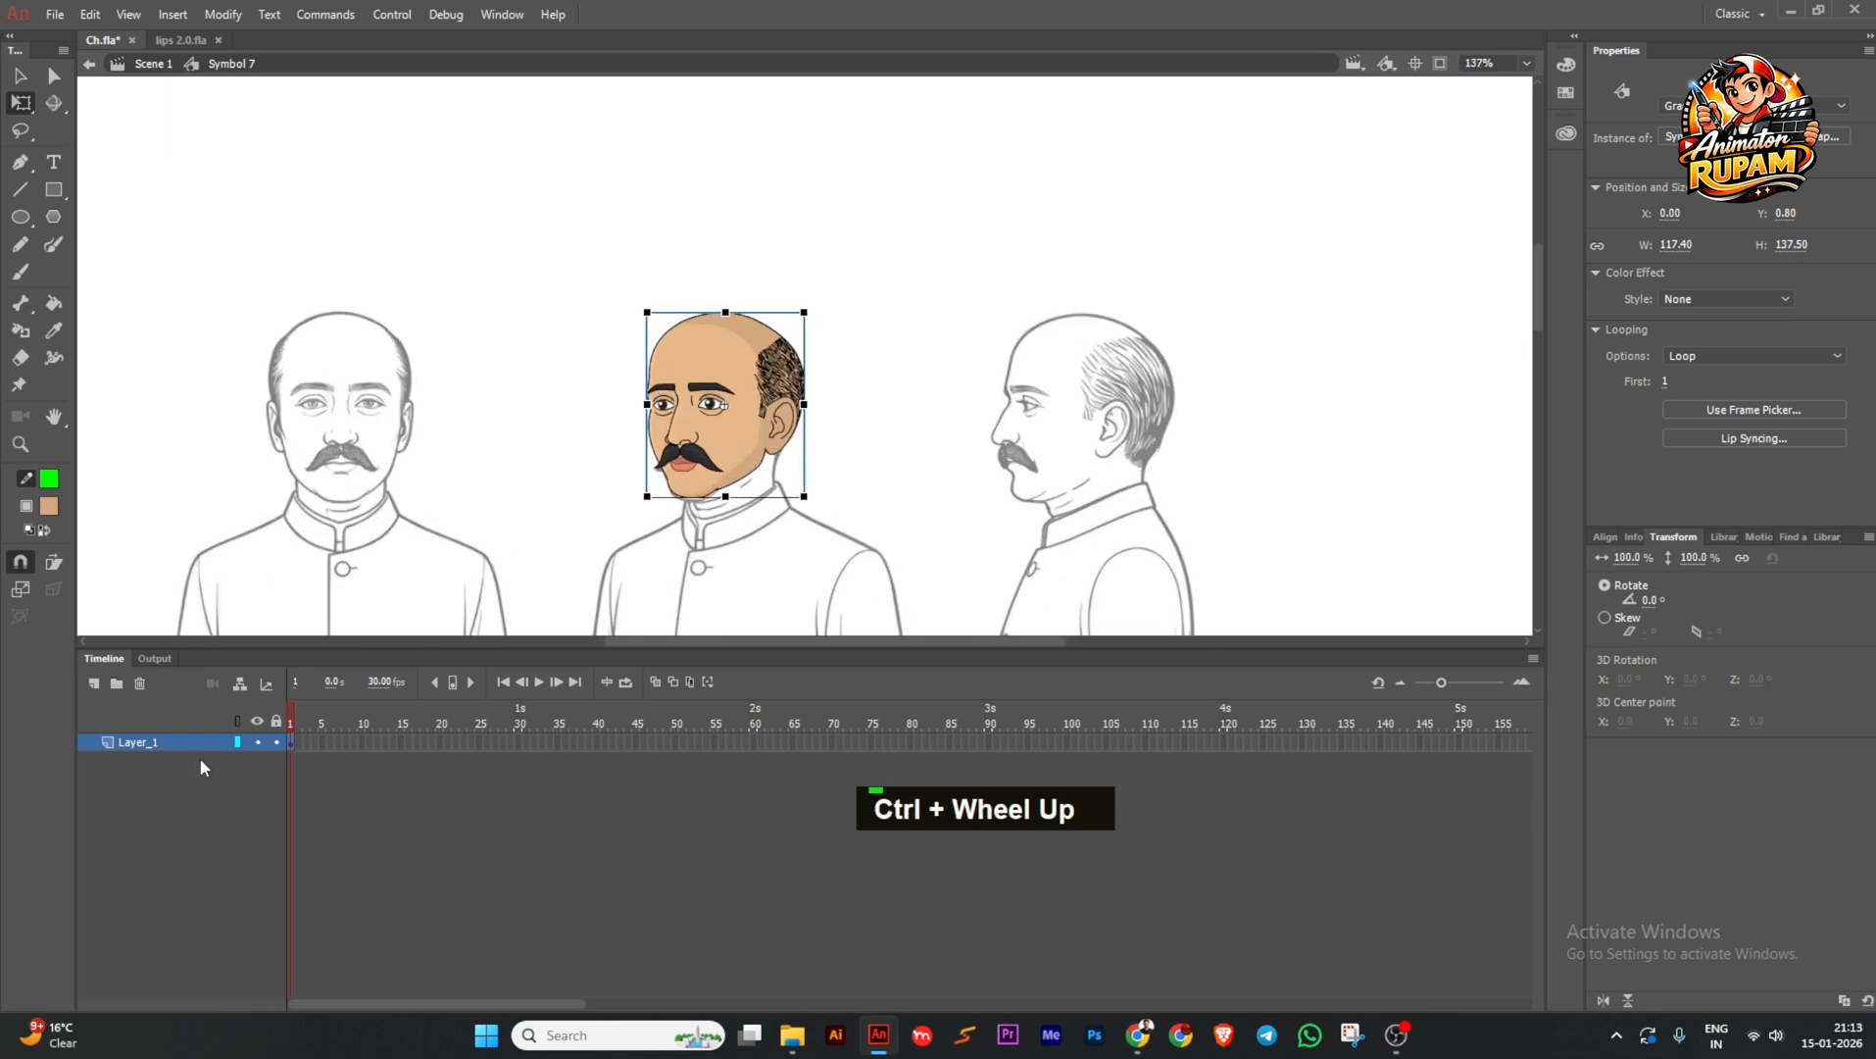
left_click(95, 683)
right_click(291, 747)
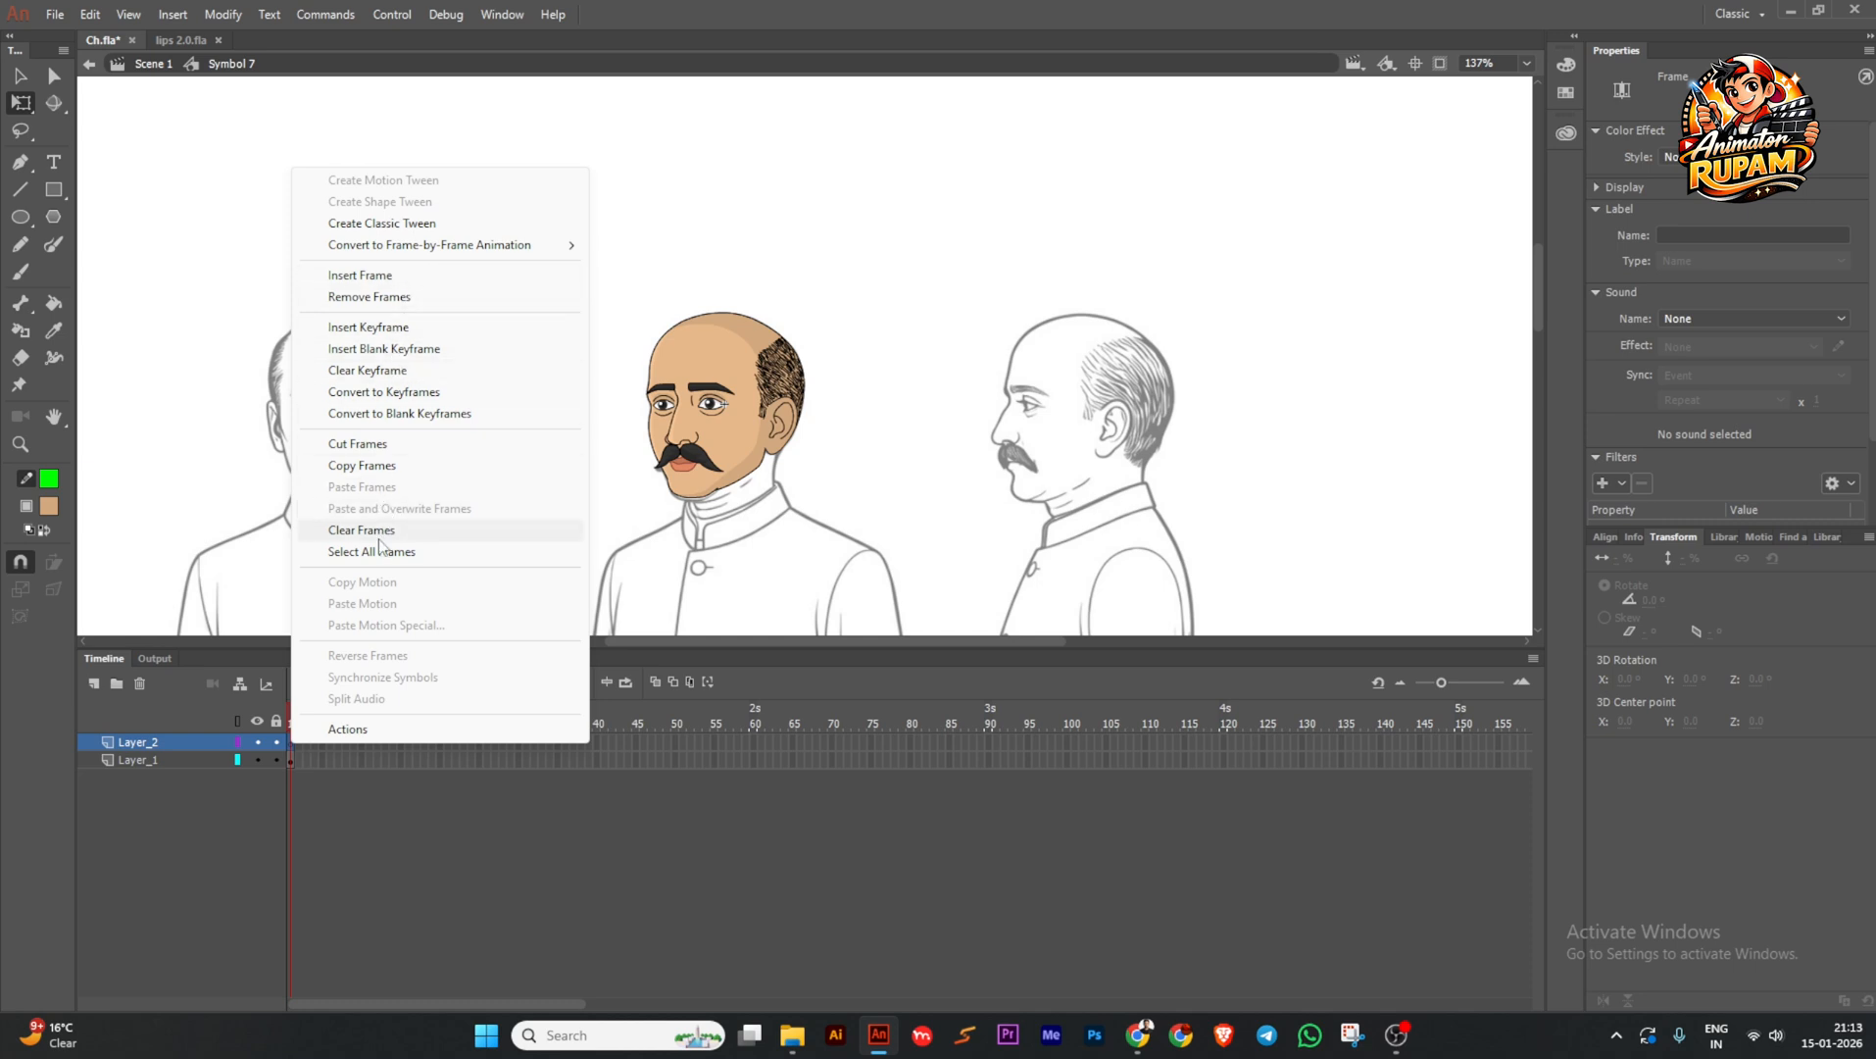
right_click(189, 736)
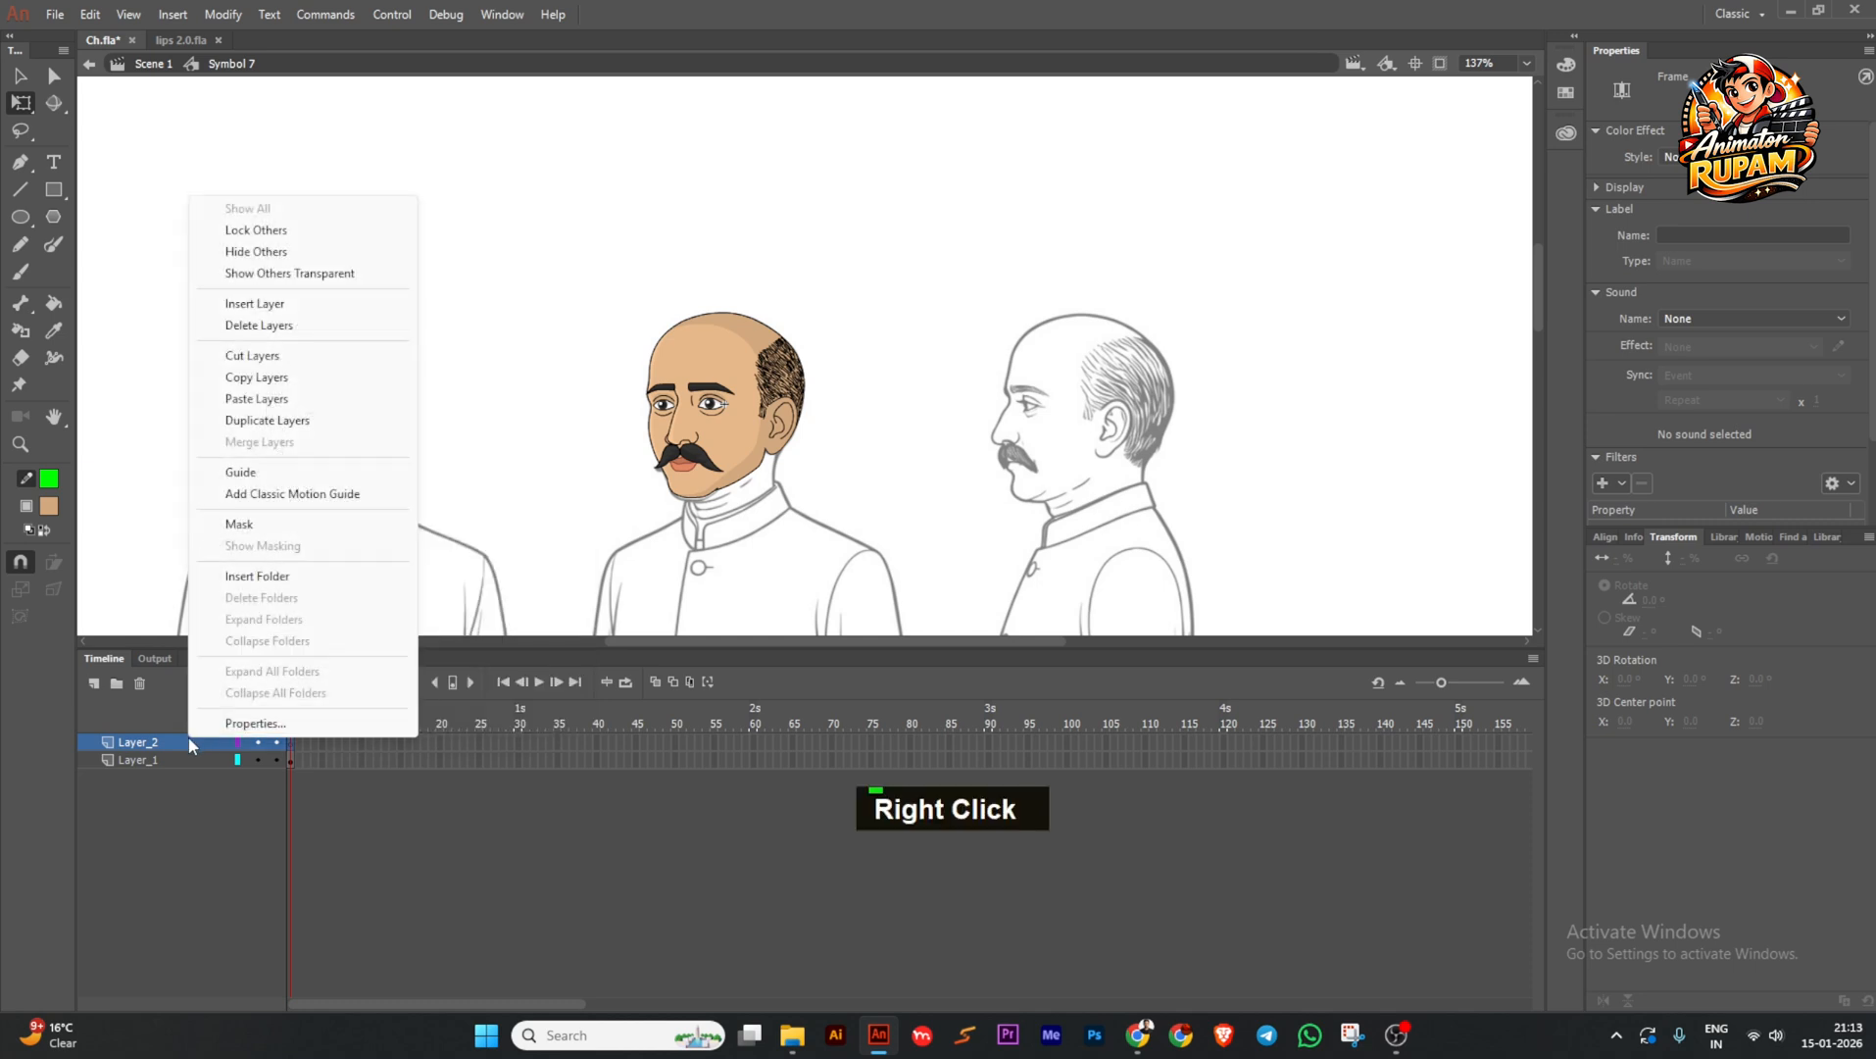
left_click(257, 398)
left_click(418, 809)
Extend the head layer (Layer_1) to frame 180 to match the audio.
left_click(575, 681)
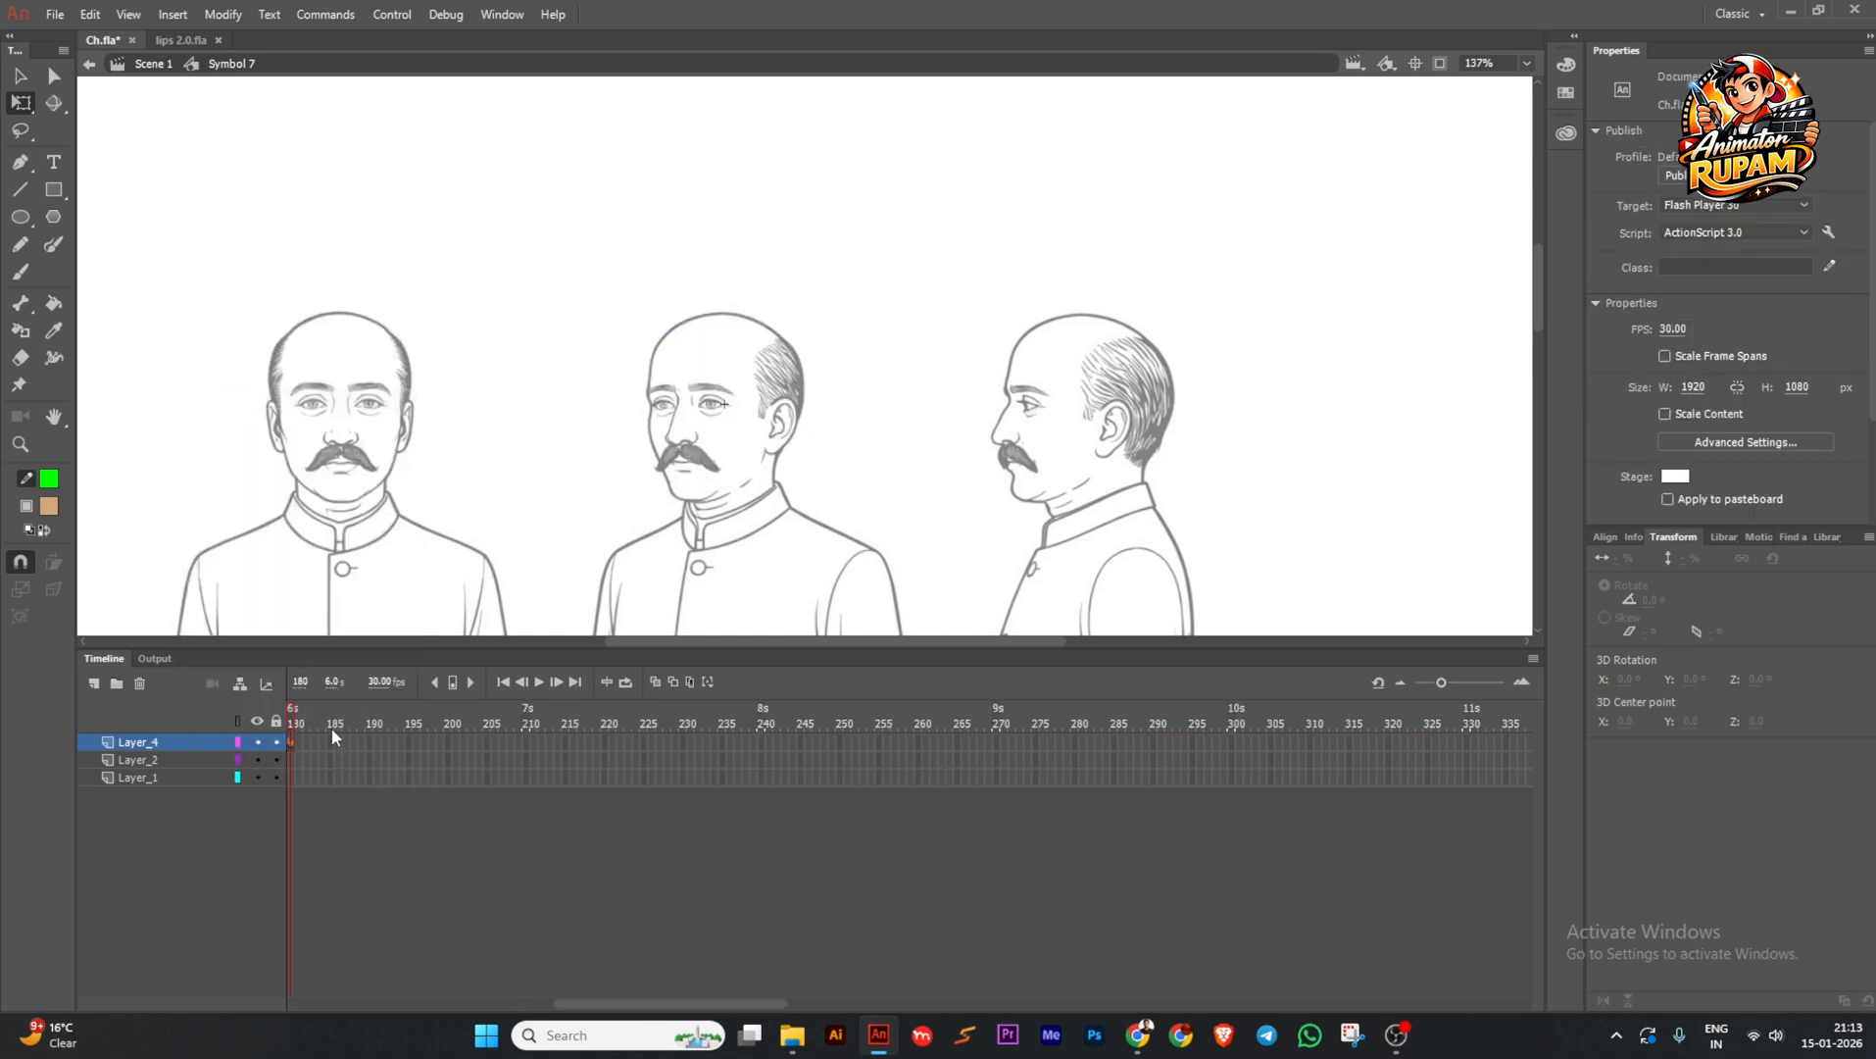
mouse_move(295, 724)
left_mouse_down()
mouse_move(238, 737)
mouse_move(322, 737)
left_mouse_up()
key("F5")
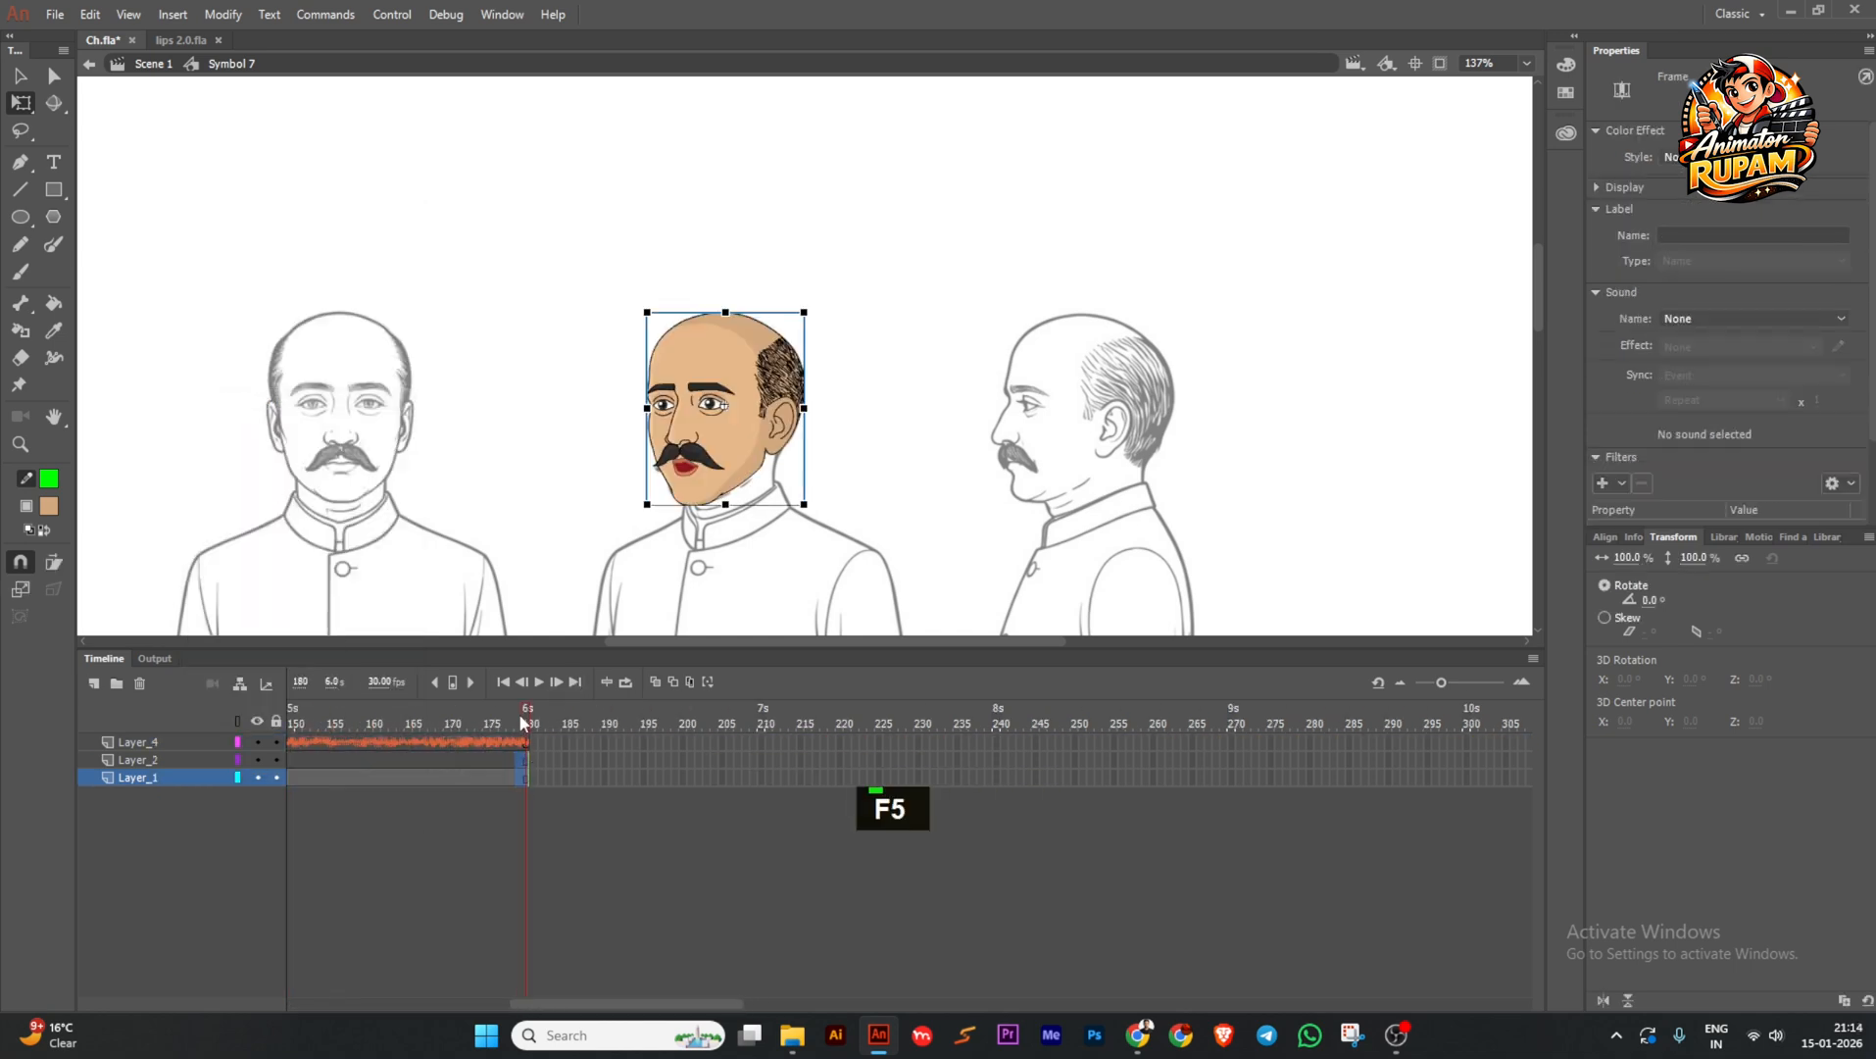
Set the head's looping to Single Frame and add a head keyframe at frame 26.
left_click(503, 681)
left_click(738, 453)
scroll(737, 453, "up", 2)
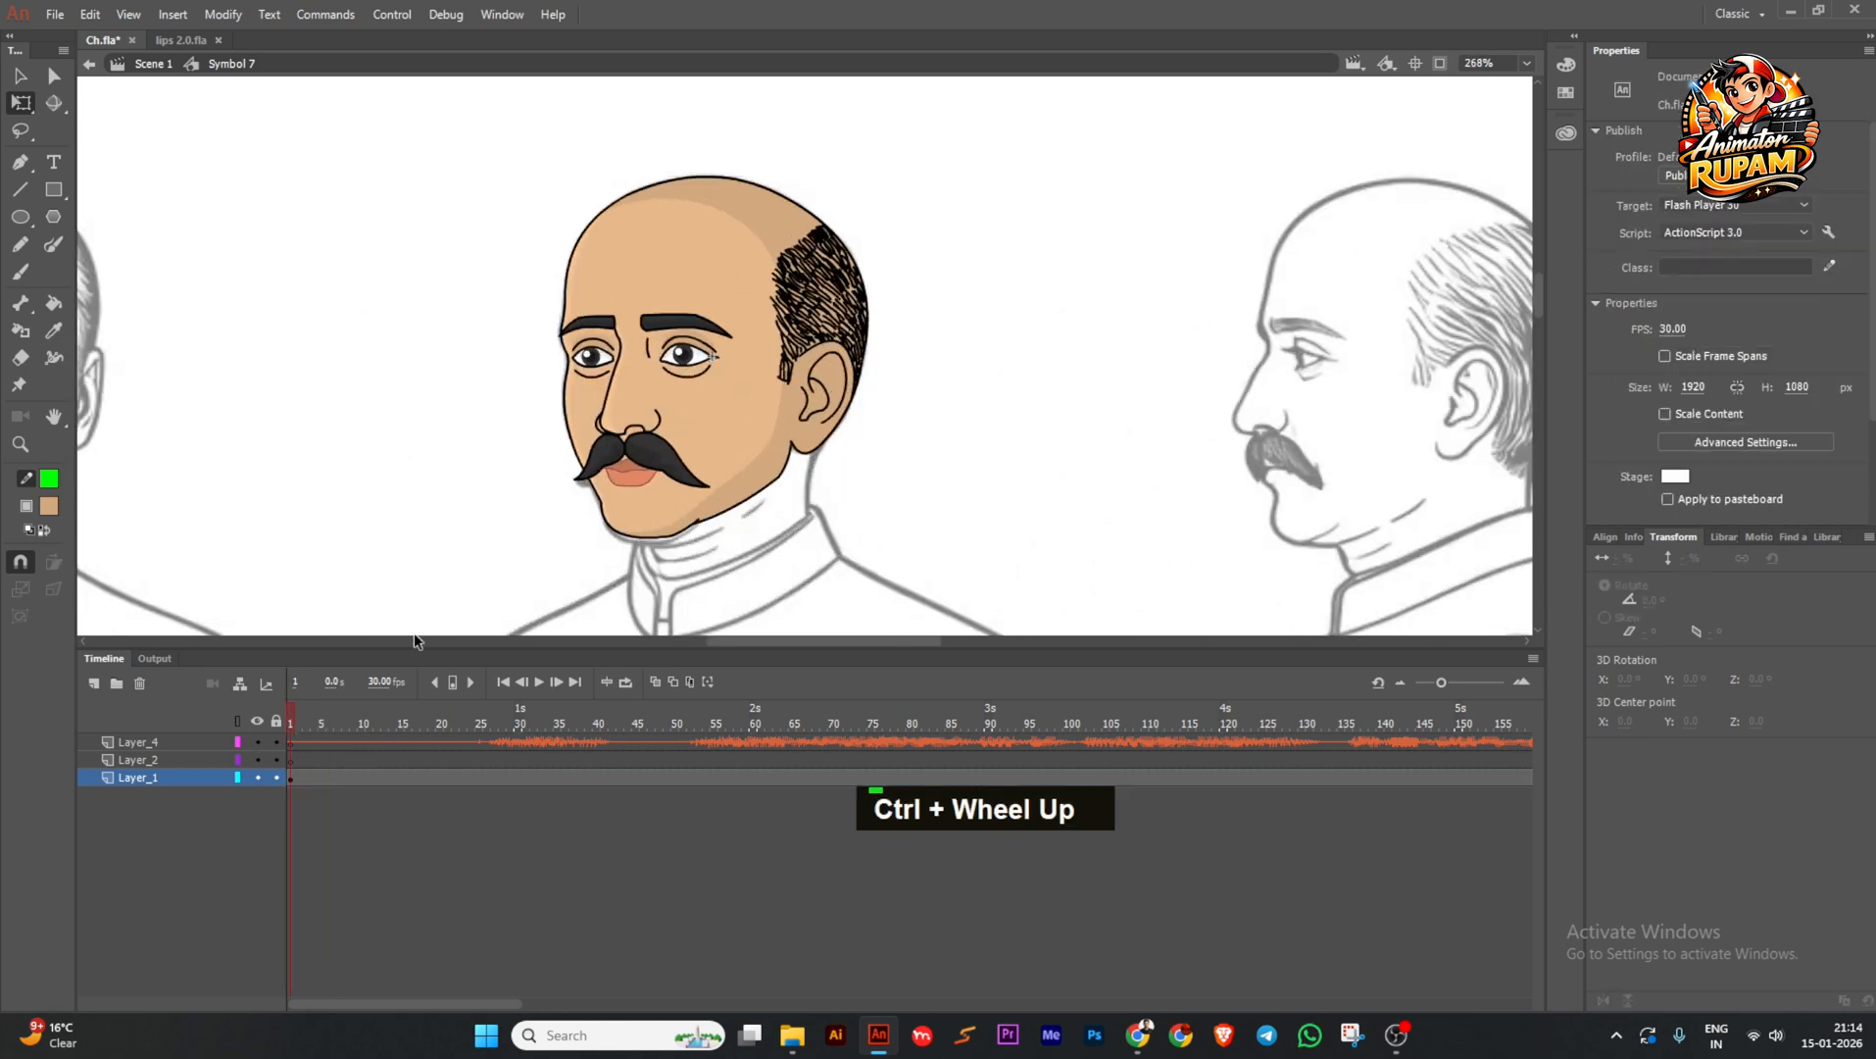
left_click(1693, 355)
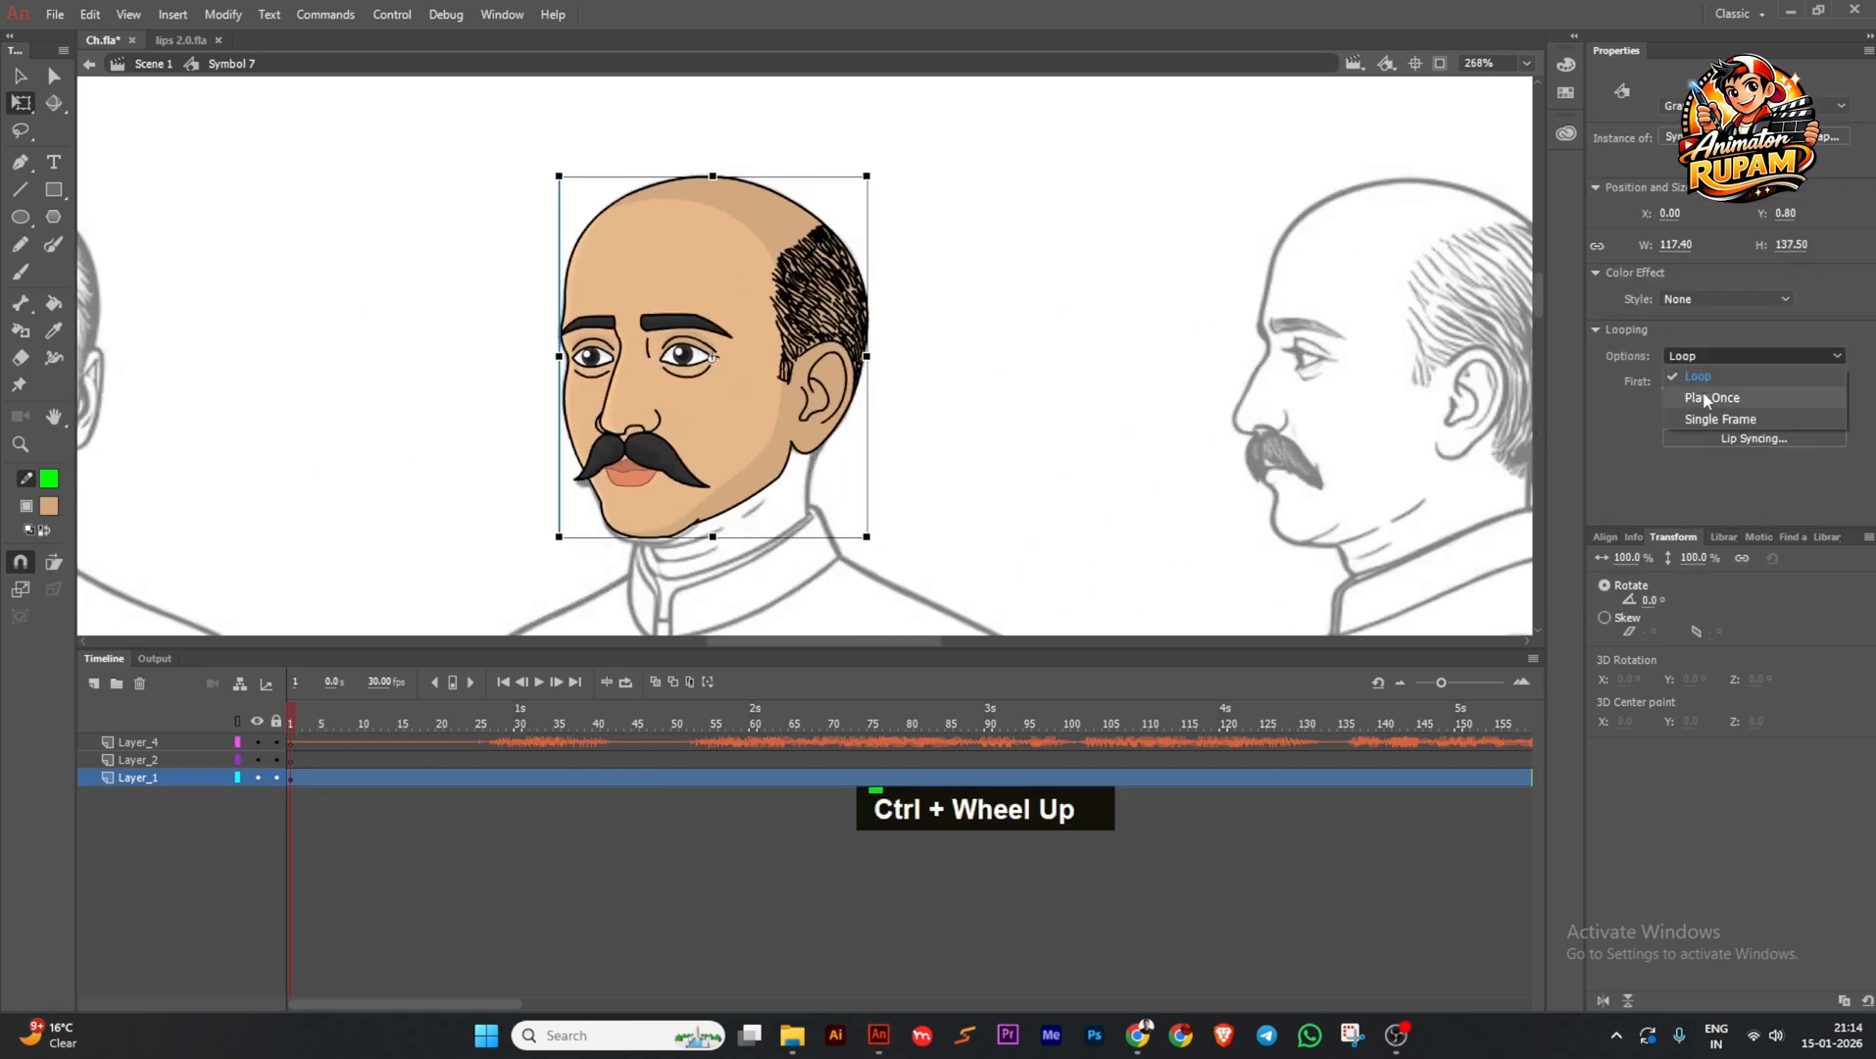
left_click(1691, 404)
double_click(642, 549)
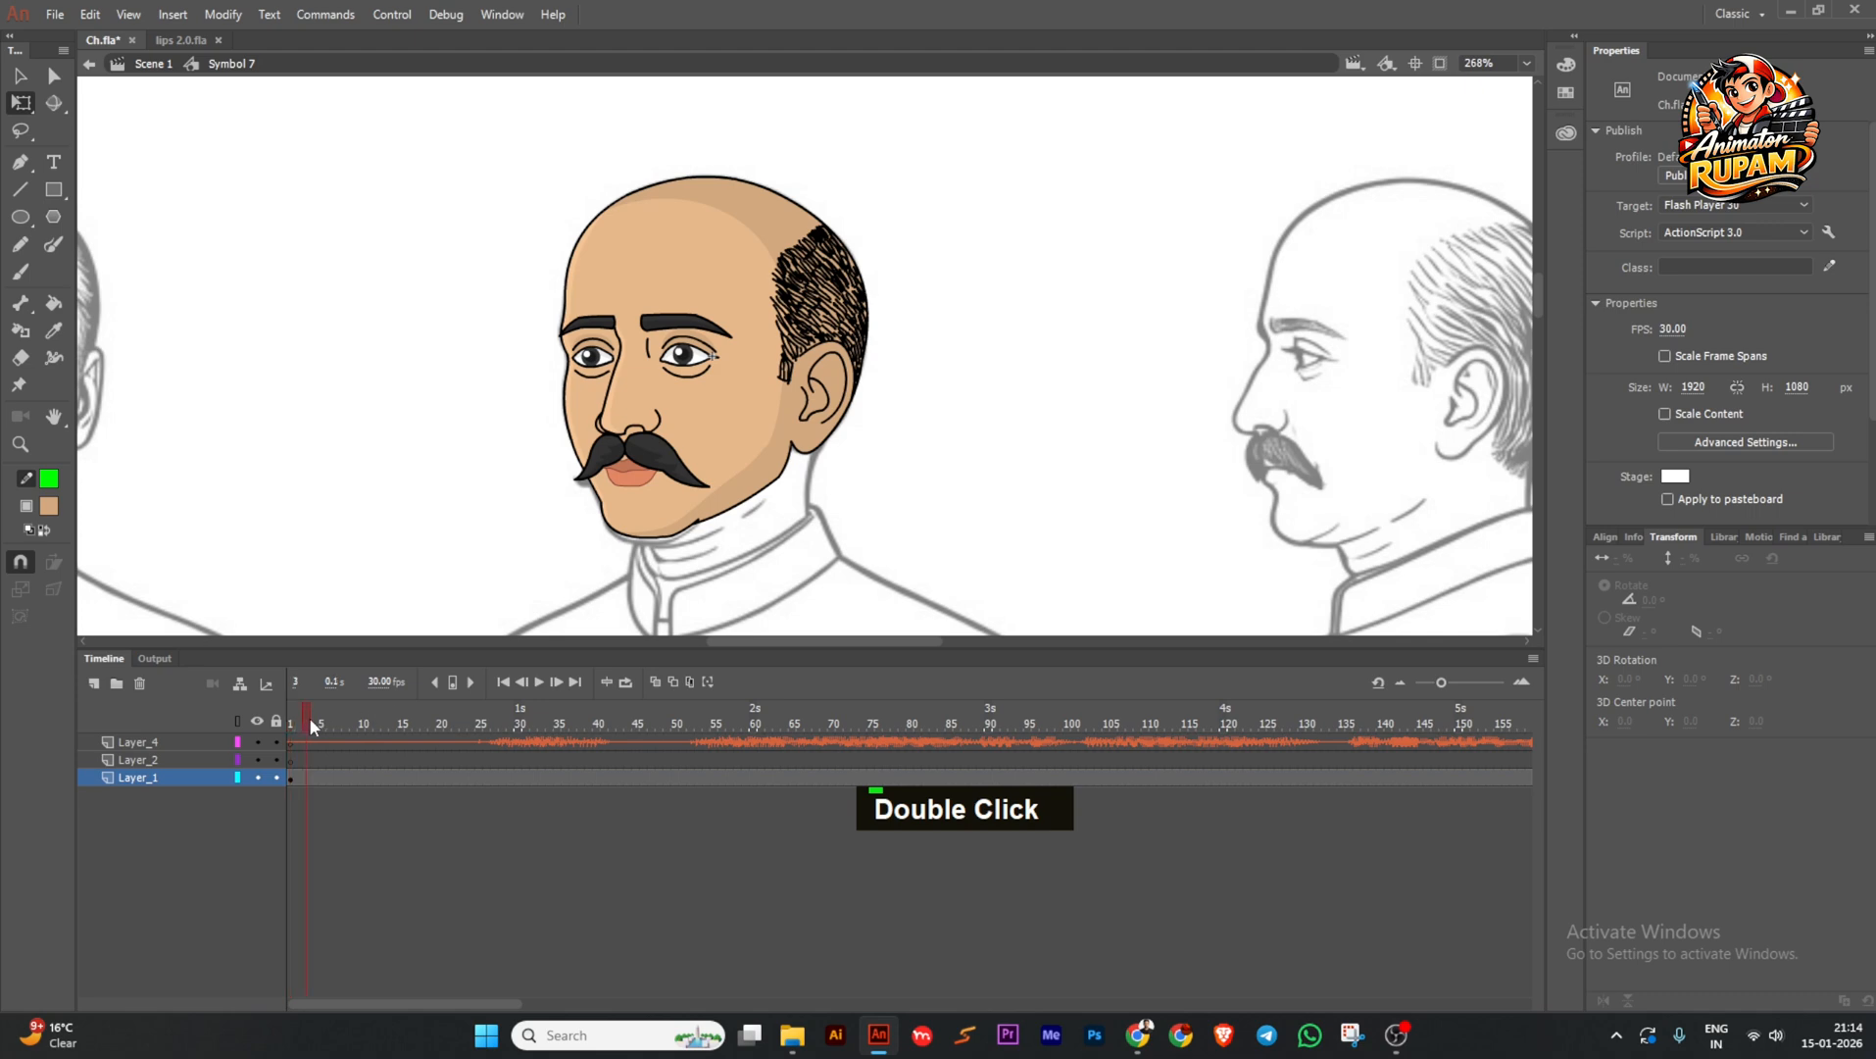
left_click_drag(480, 776, 583, 754)
key("F6")
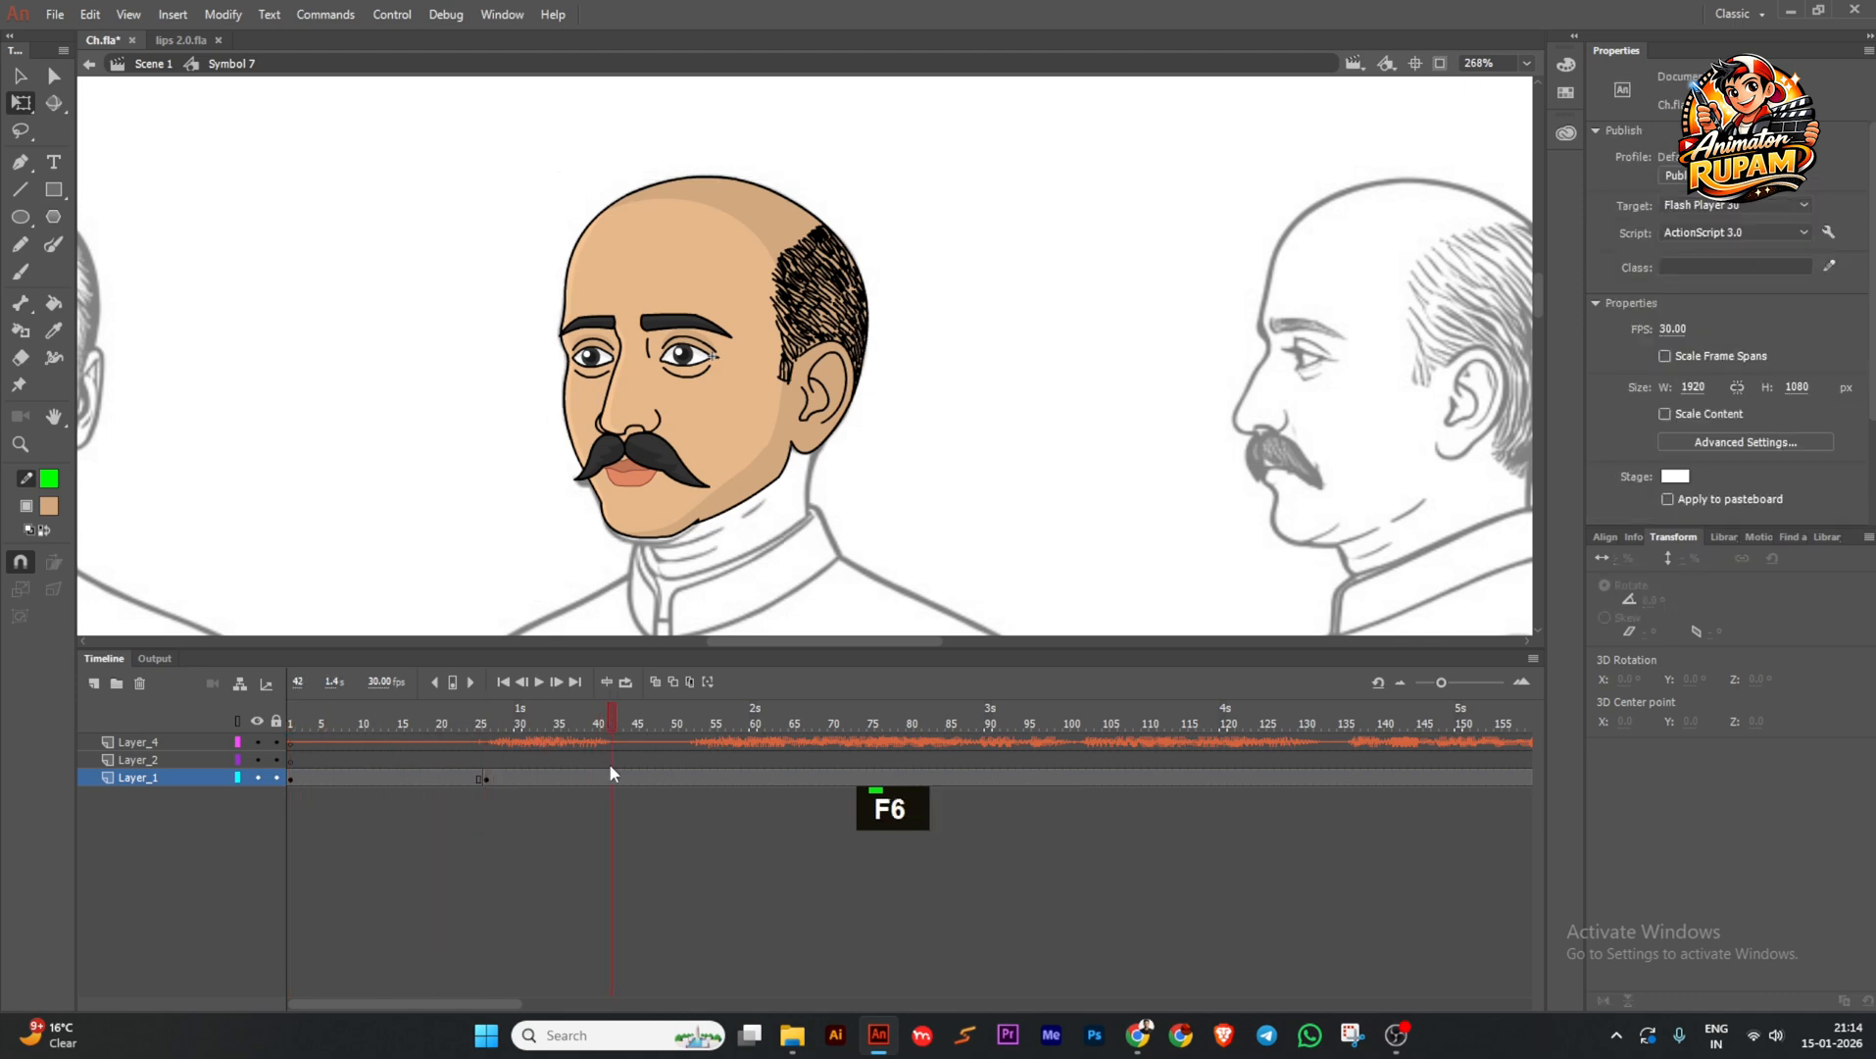
Add head keyframes at frames 41 and 52, and set the 26–41 span to Loop.
left_click(607, 779)
key("F6")
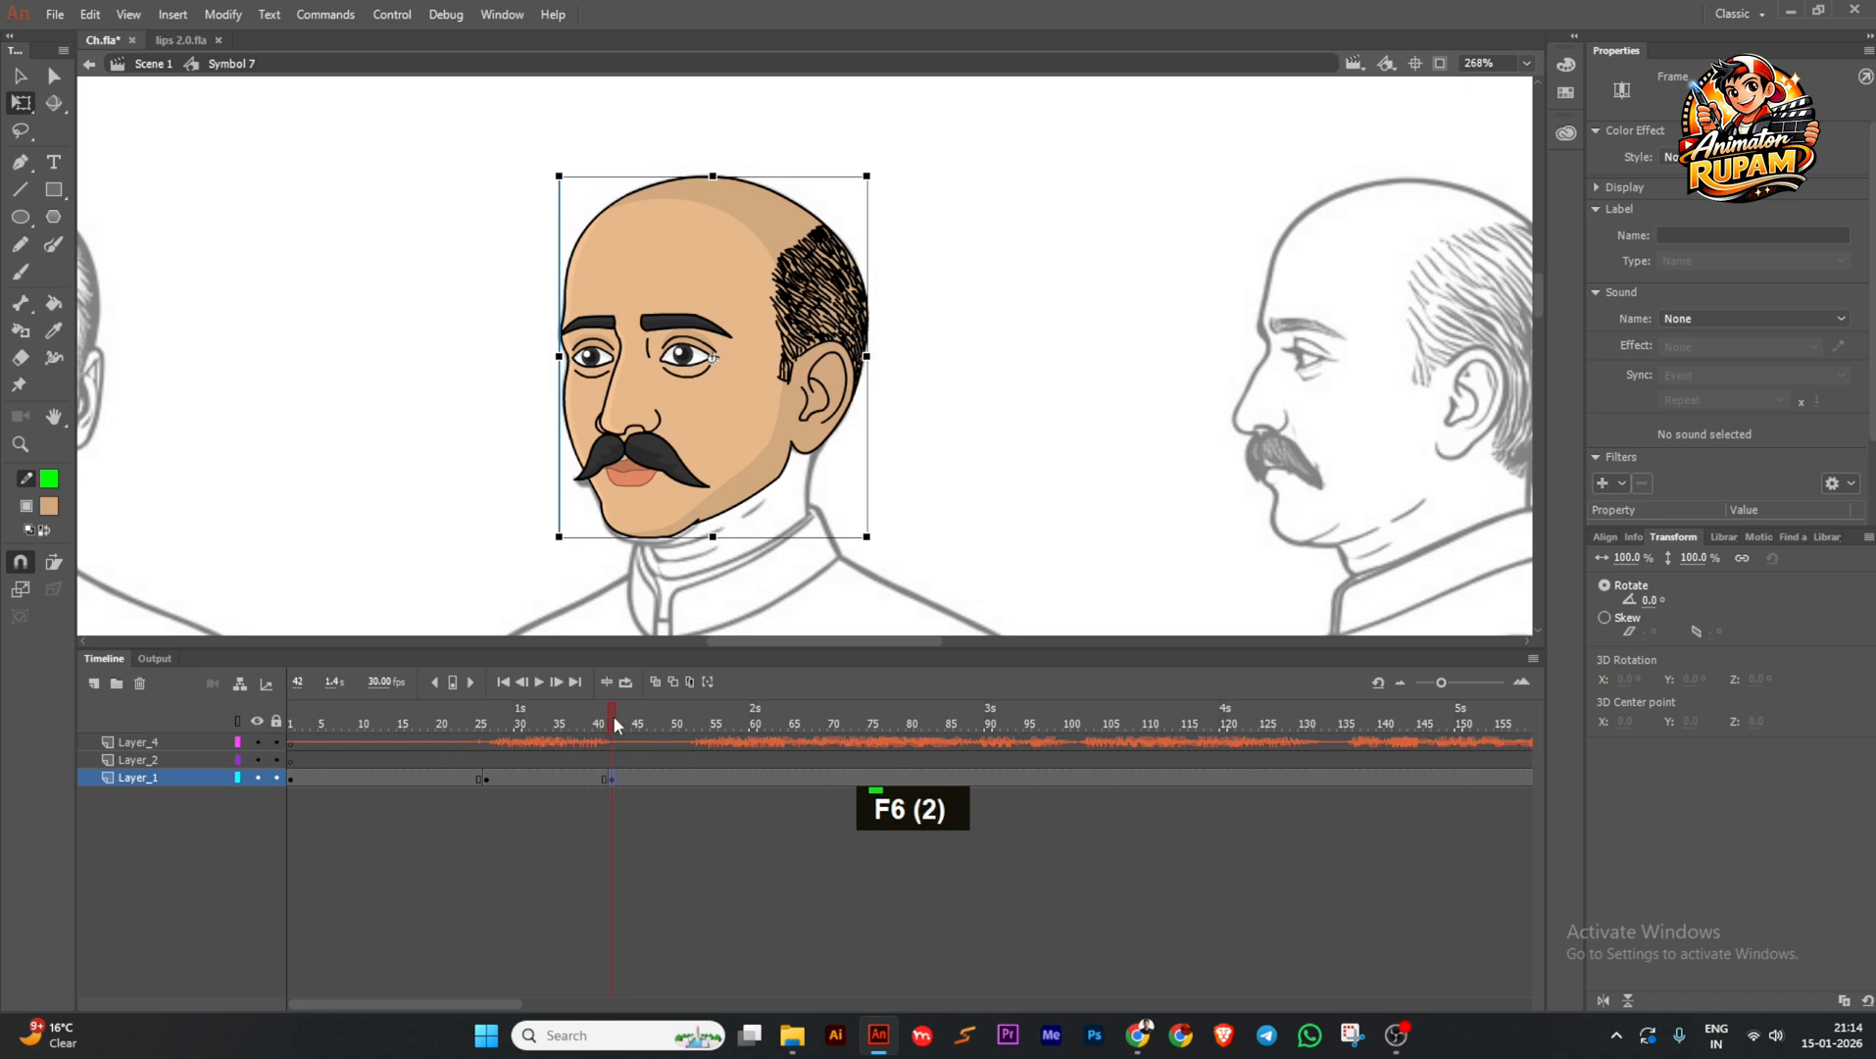
left_click(687, 777)
key("F6")
left_click_drag(627, 725, 416, 735)
left_click(682, 501)
left_click(1712, 359)
left_click(1710, 384)
Play the animation to check the lip sync.
left_click(539, 682)
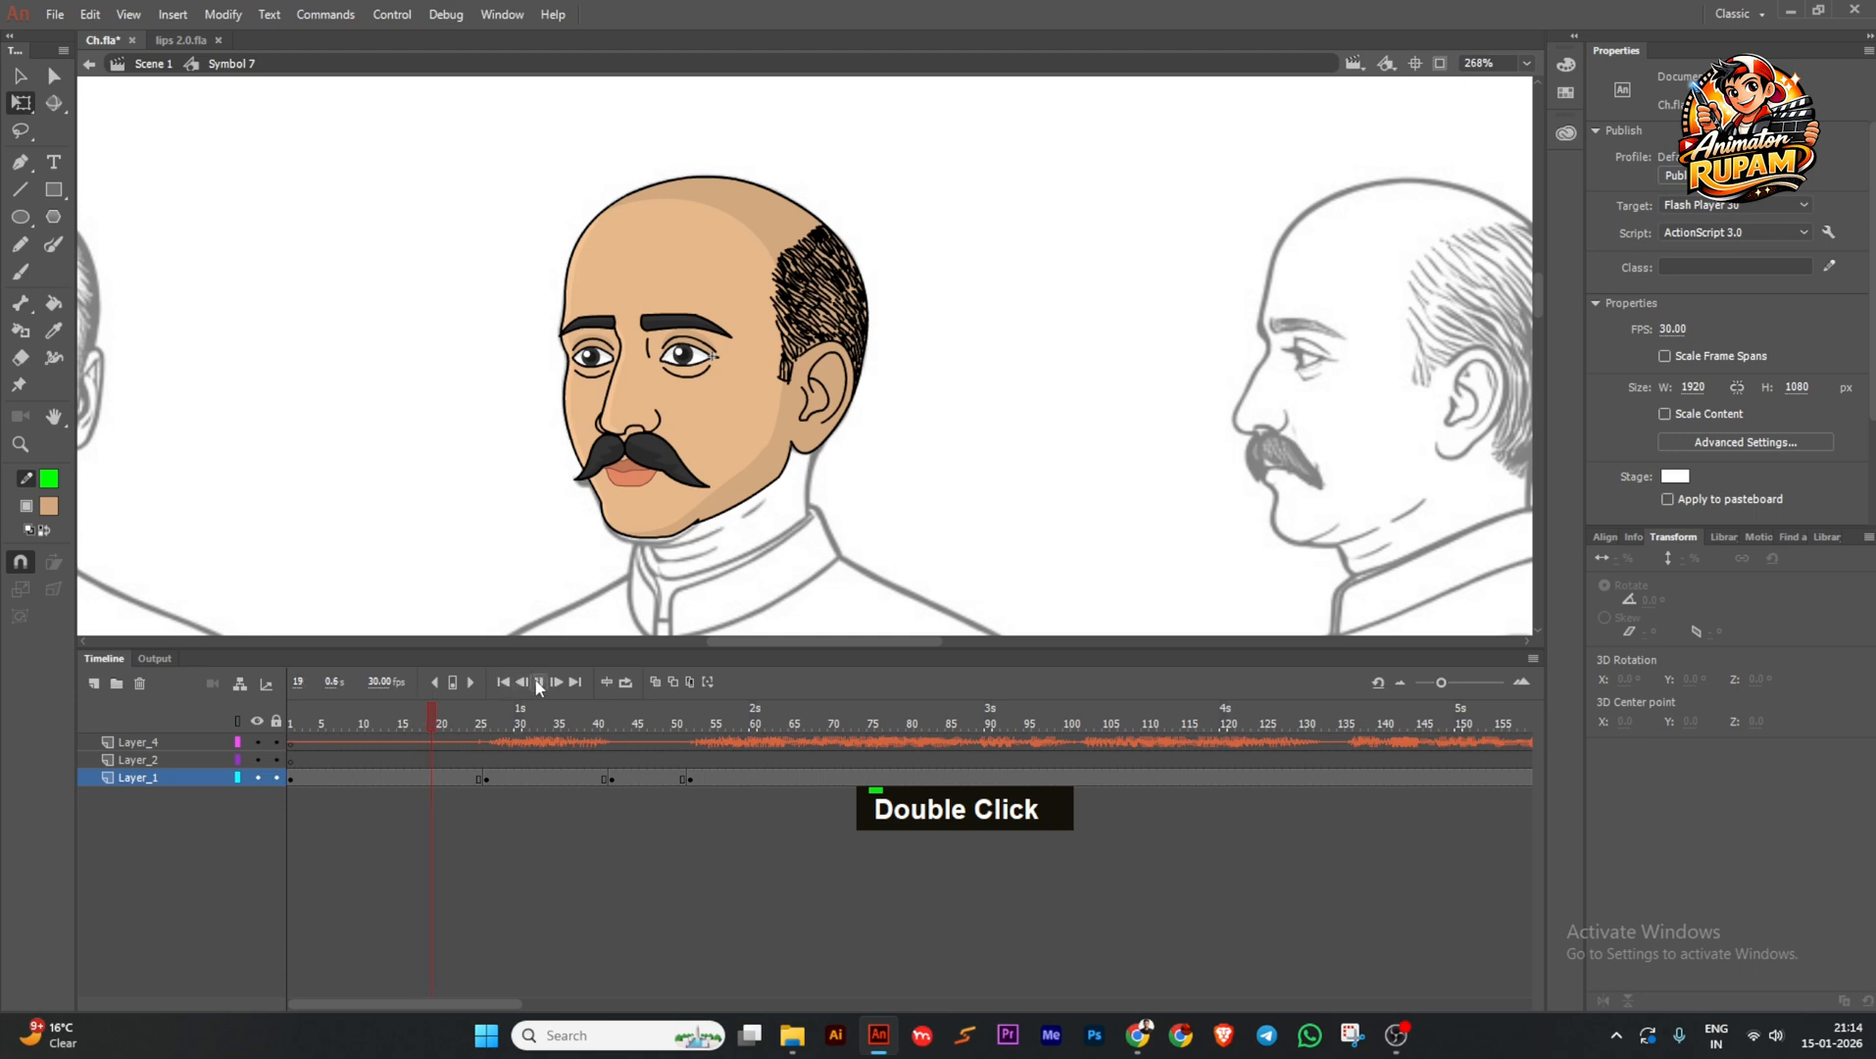
left_click(538, 684)
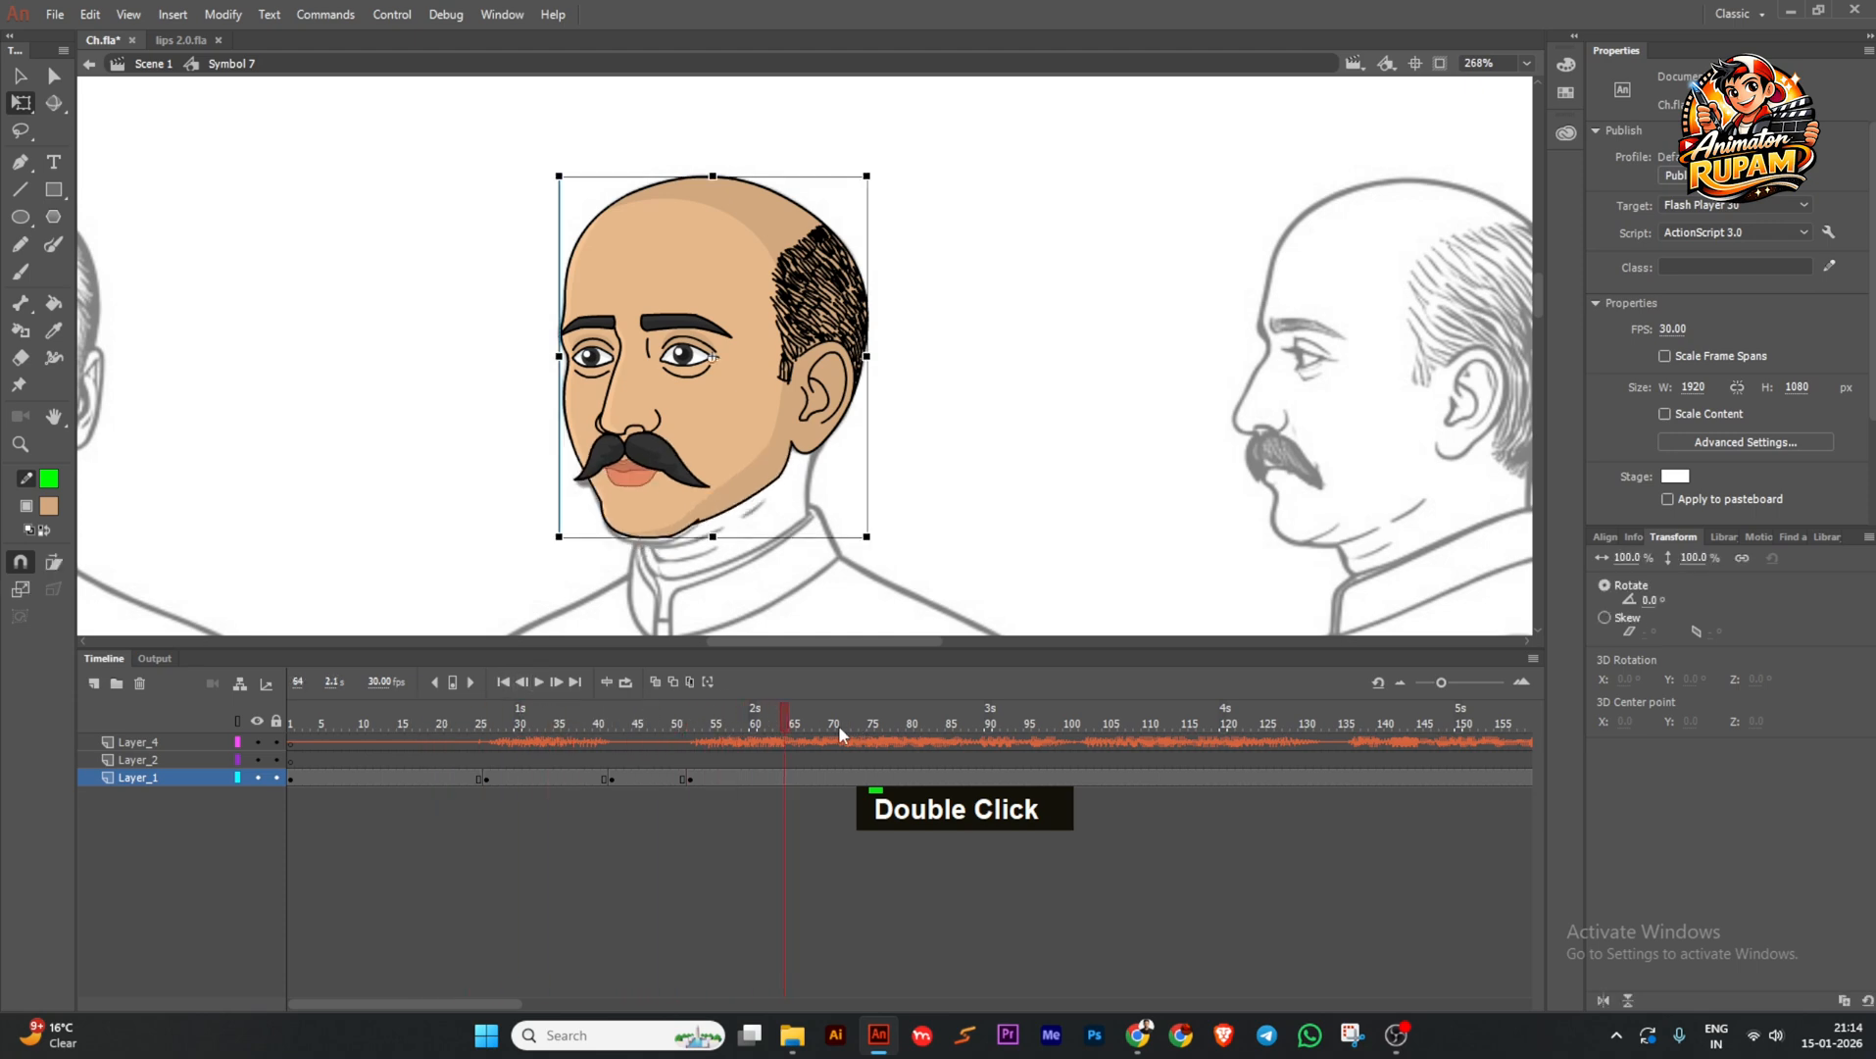
left_click(540, 682)
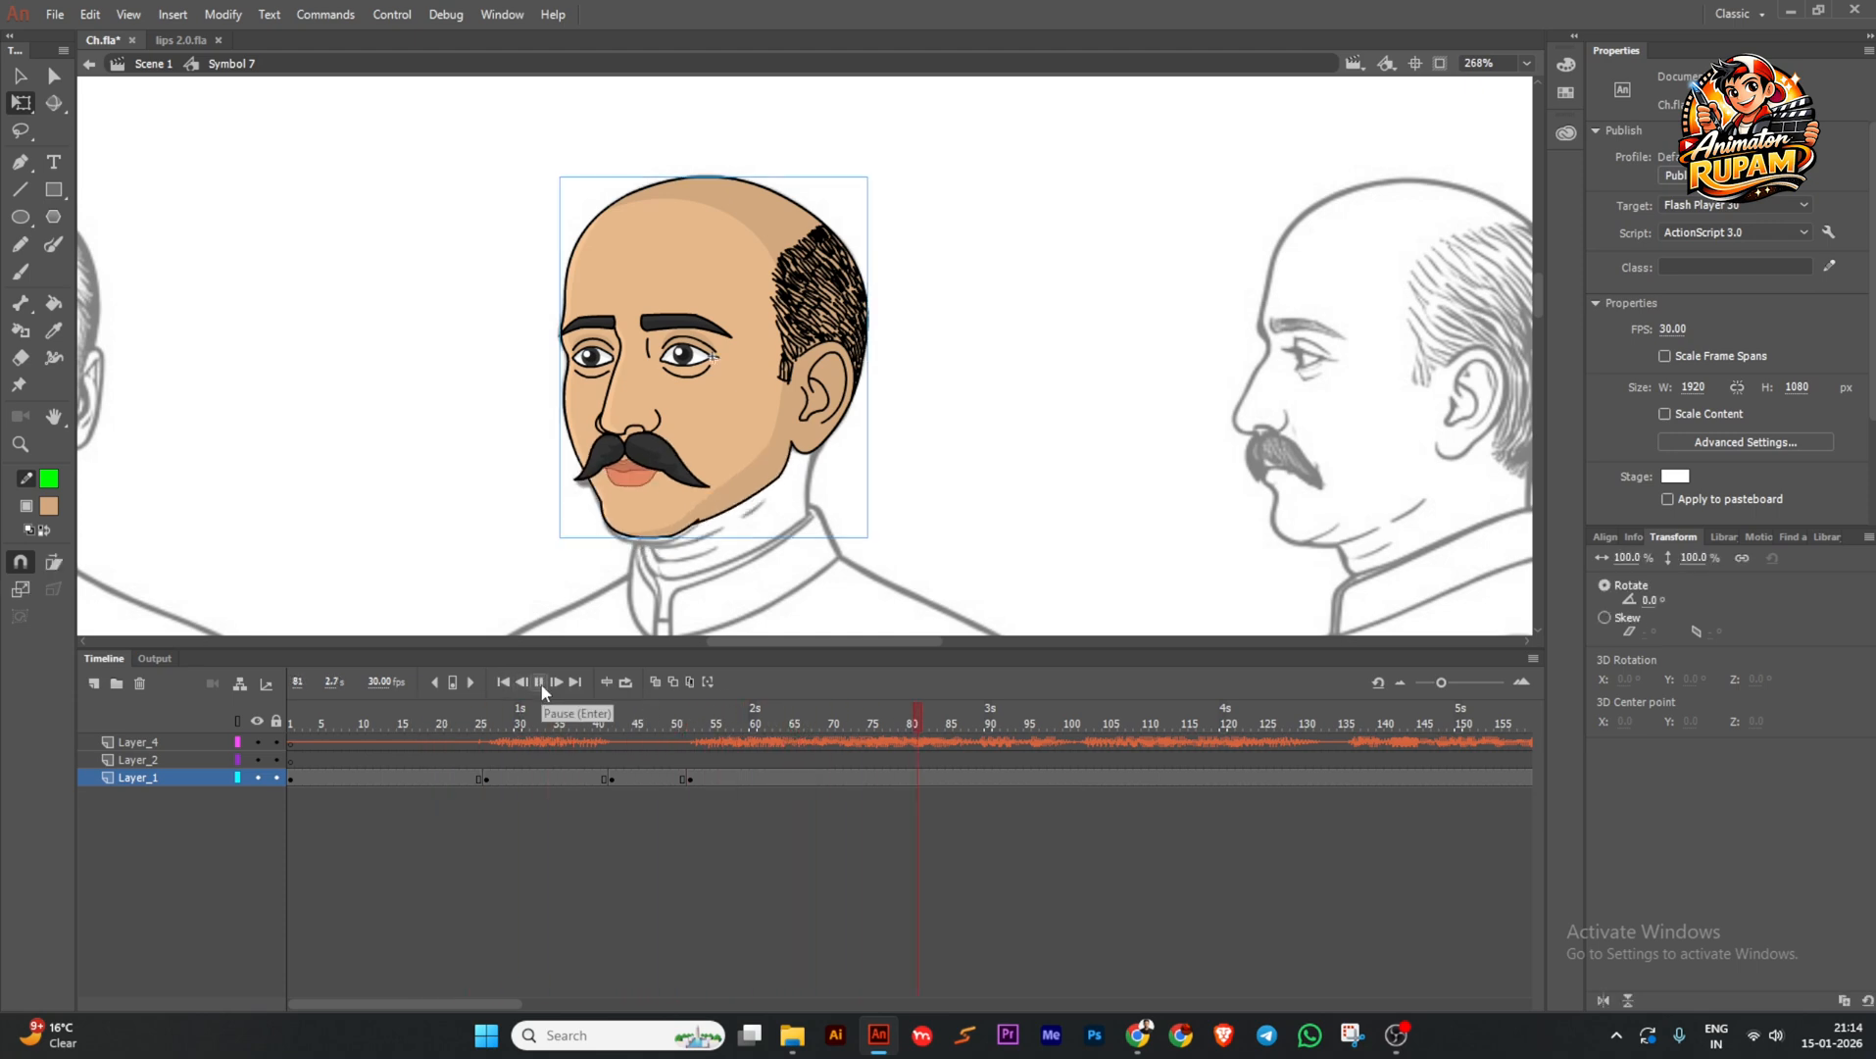
left_click(541, 685)
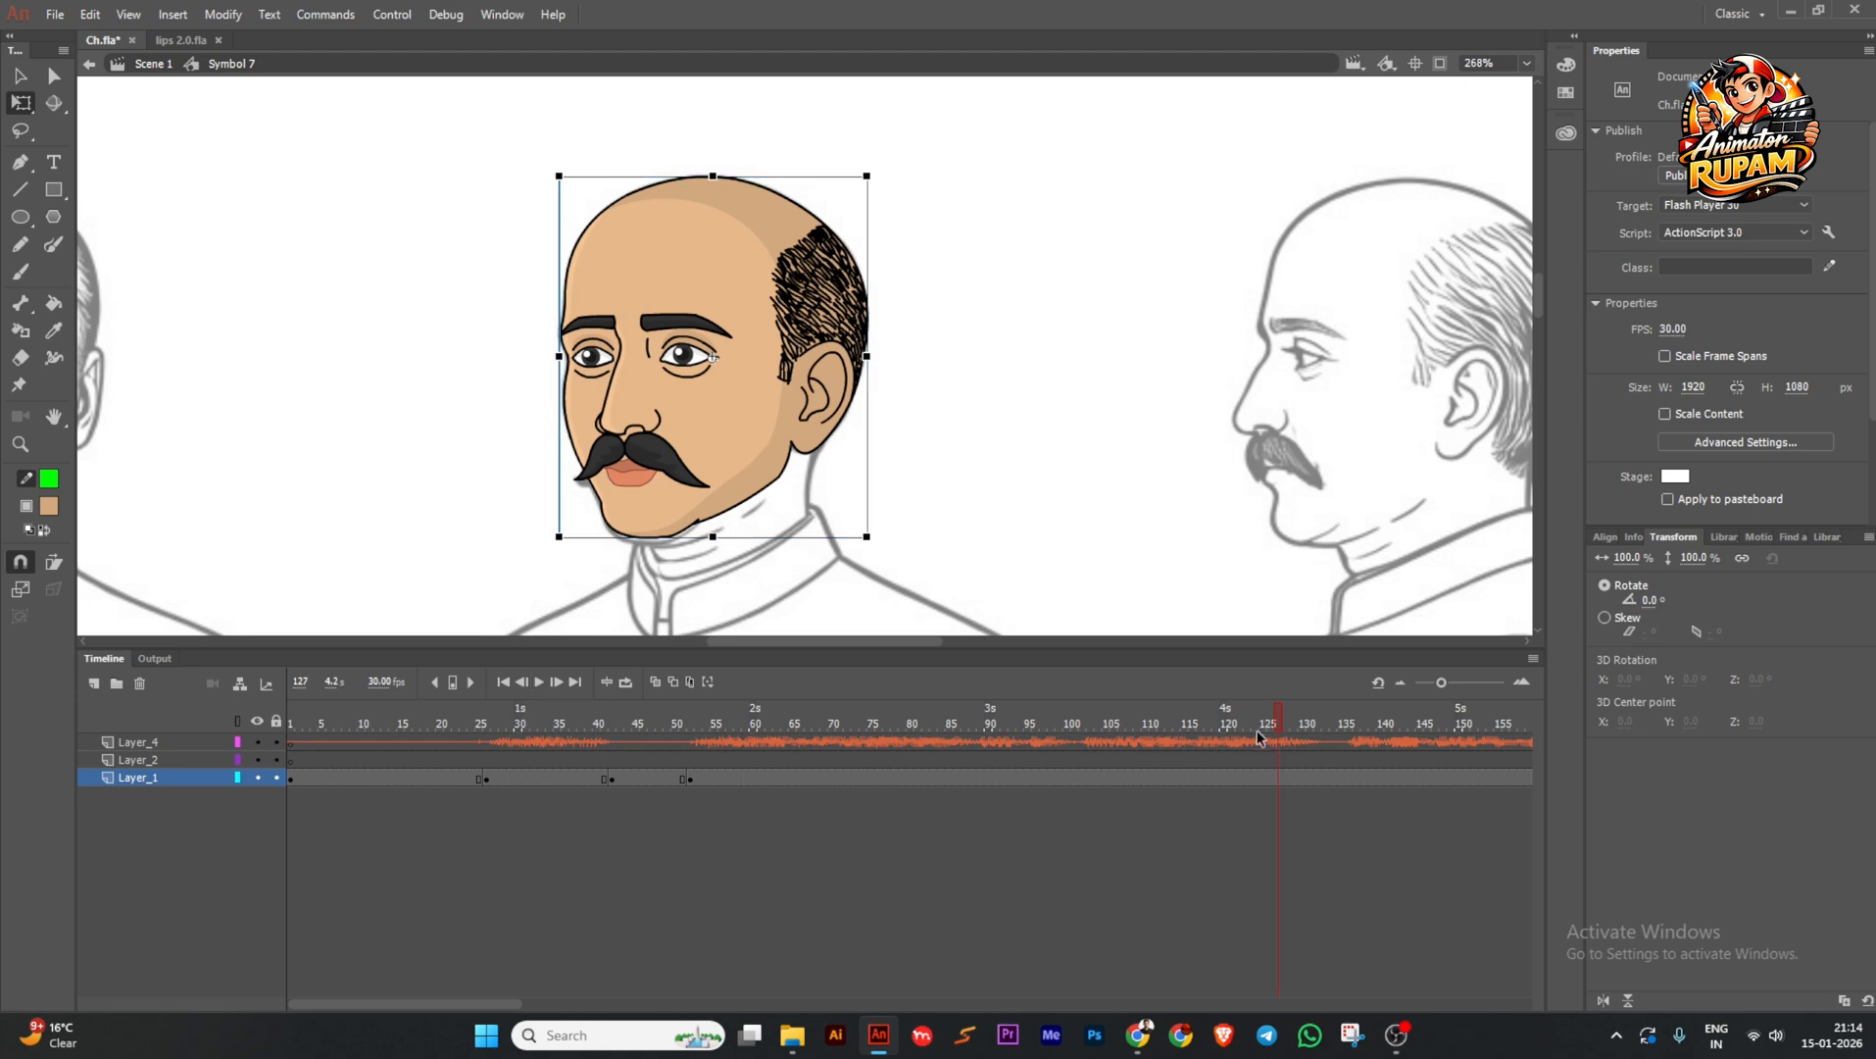
Add a head keyframe at frame 132 and set the 52–132 span to Loop.
left_click(1316, 722)
left_click(1317, 777)
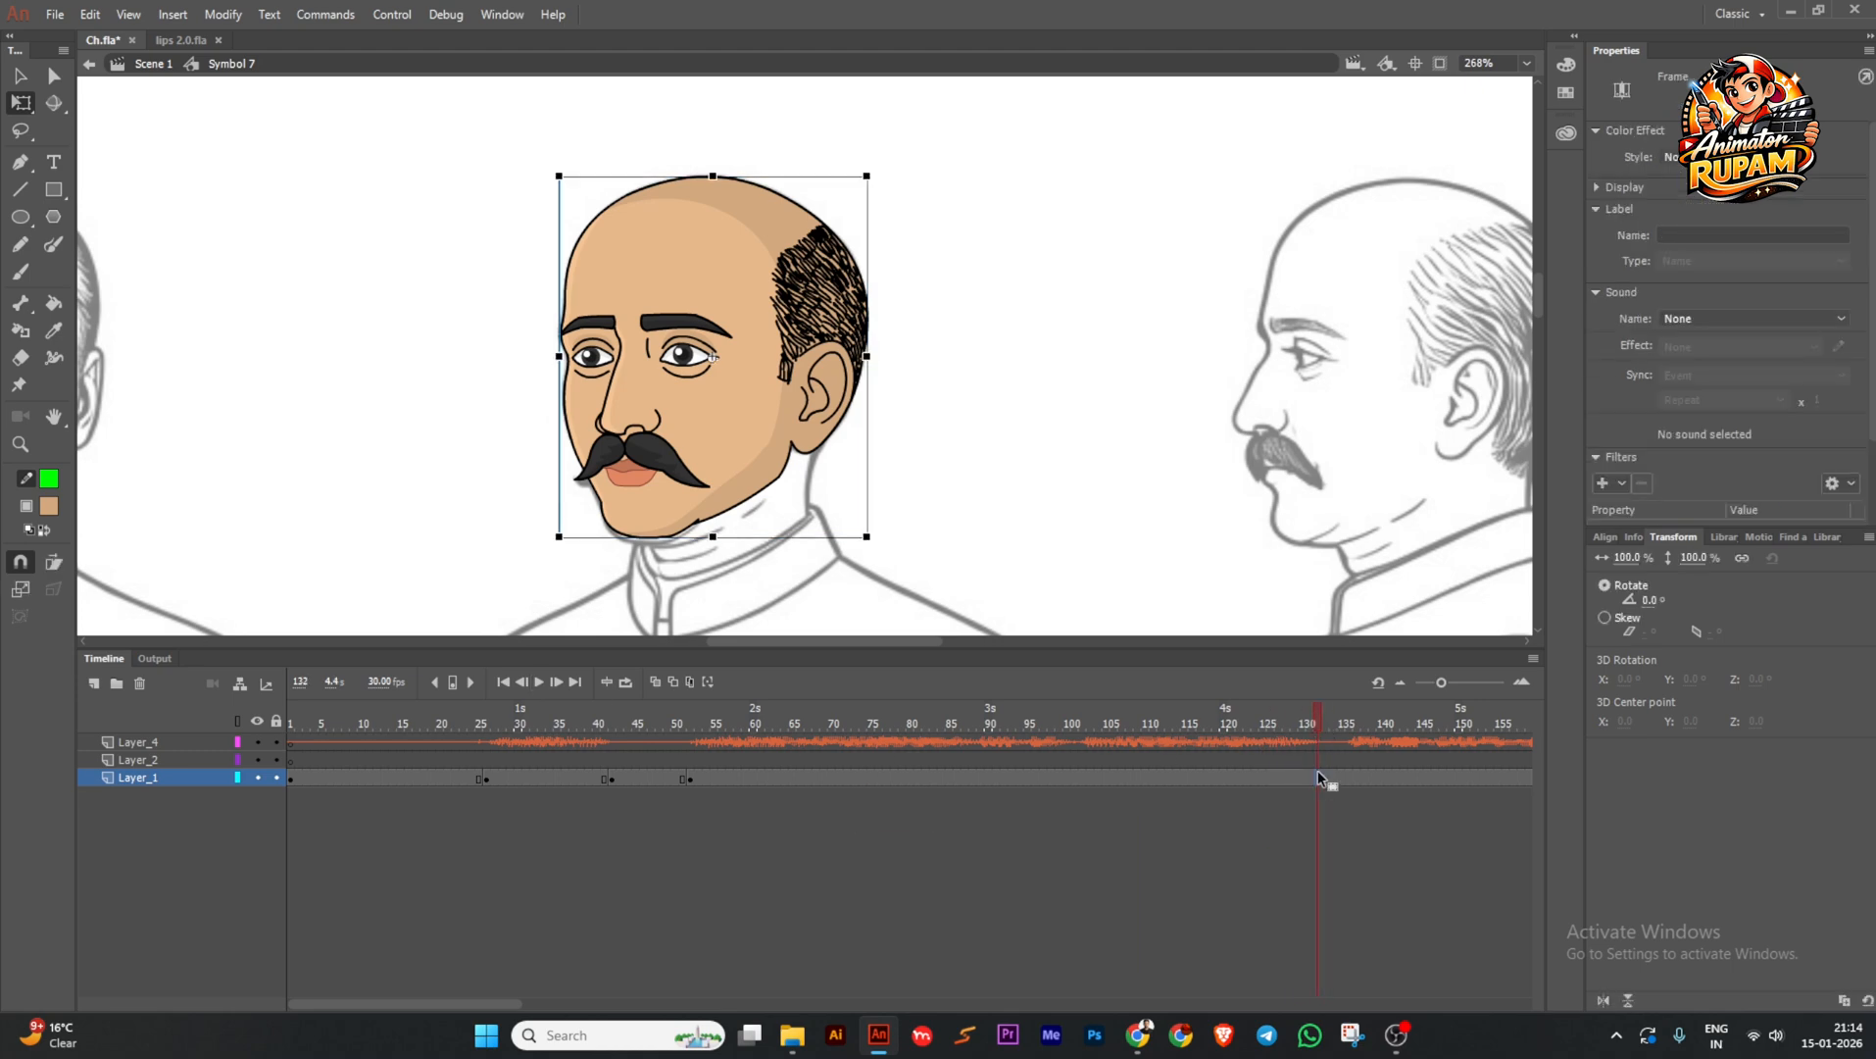
key("F6")
left_click(1192, 723)
left_click(796, 432)
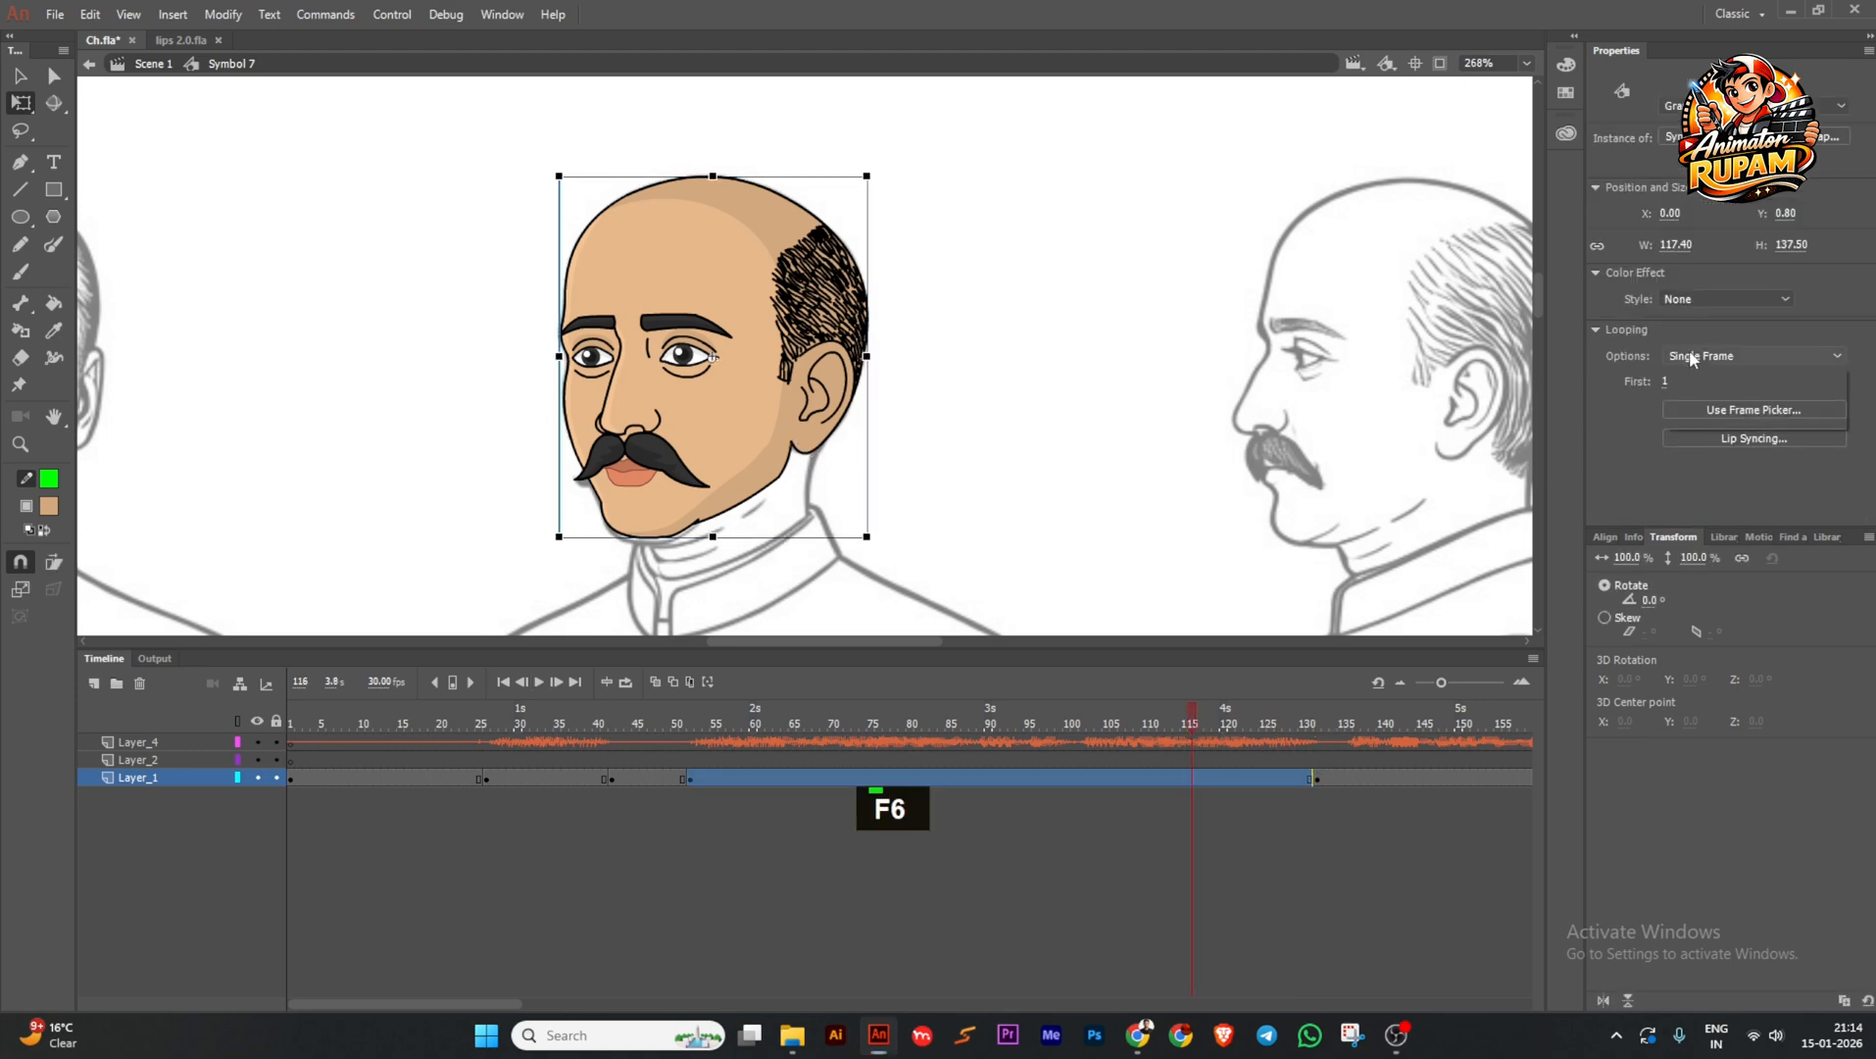
left_click(1691, 382)
Return the playhead near the dialogue start and save the file.
left_click_drag(1170, 712, 510, 774)
scroll(872, 461, "down", 2, "ctrl")
key("ctrl+s")
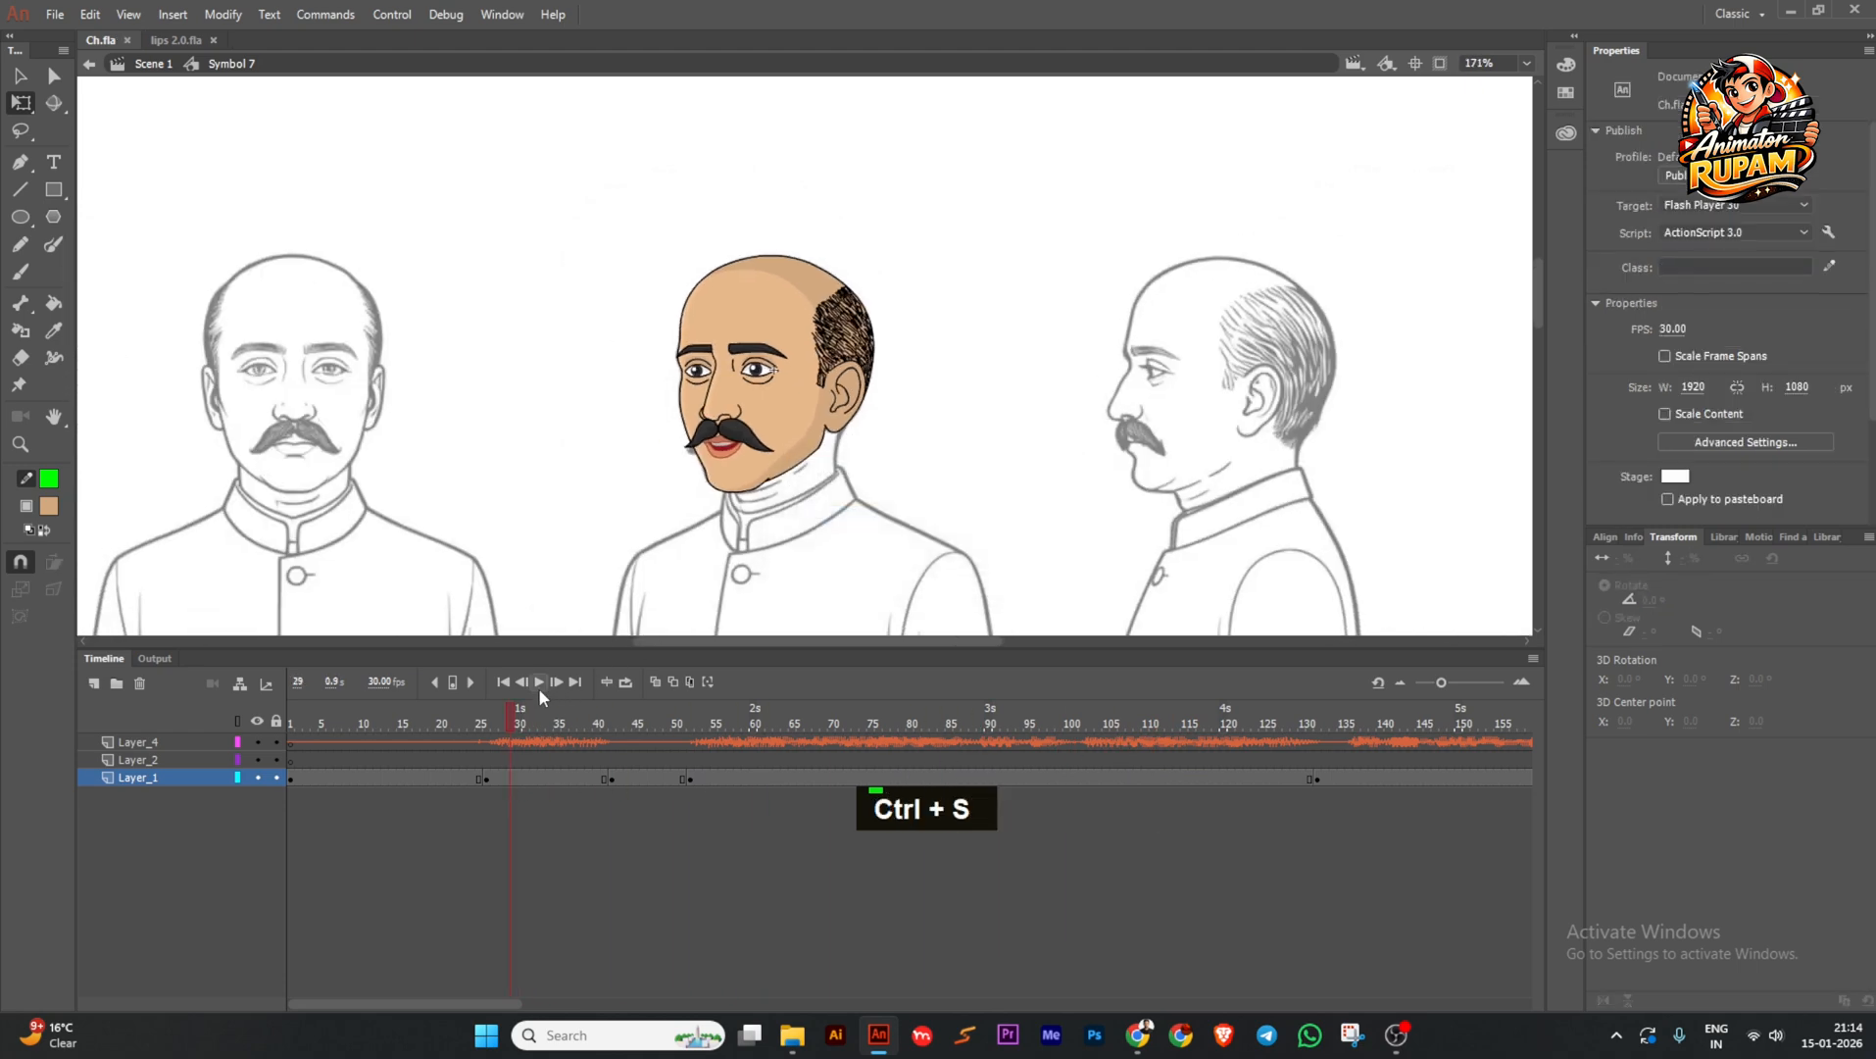
Add a keyframe at frame 136 on Layer_1 and preview the playback.
left_click(539, 681)
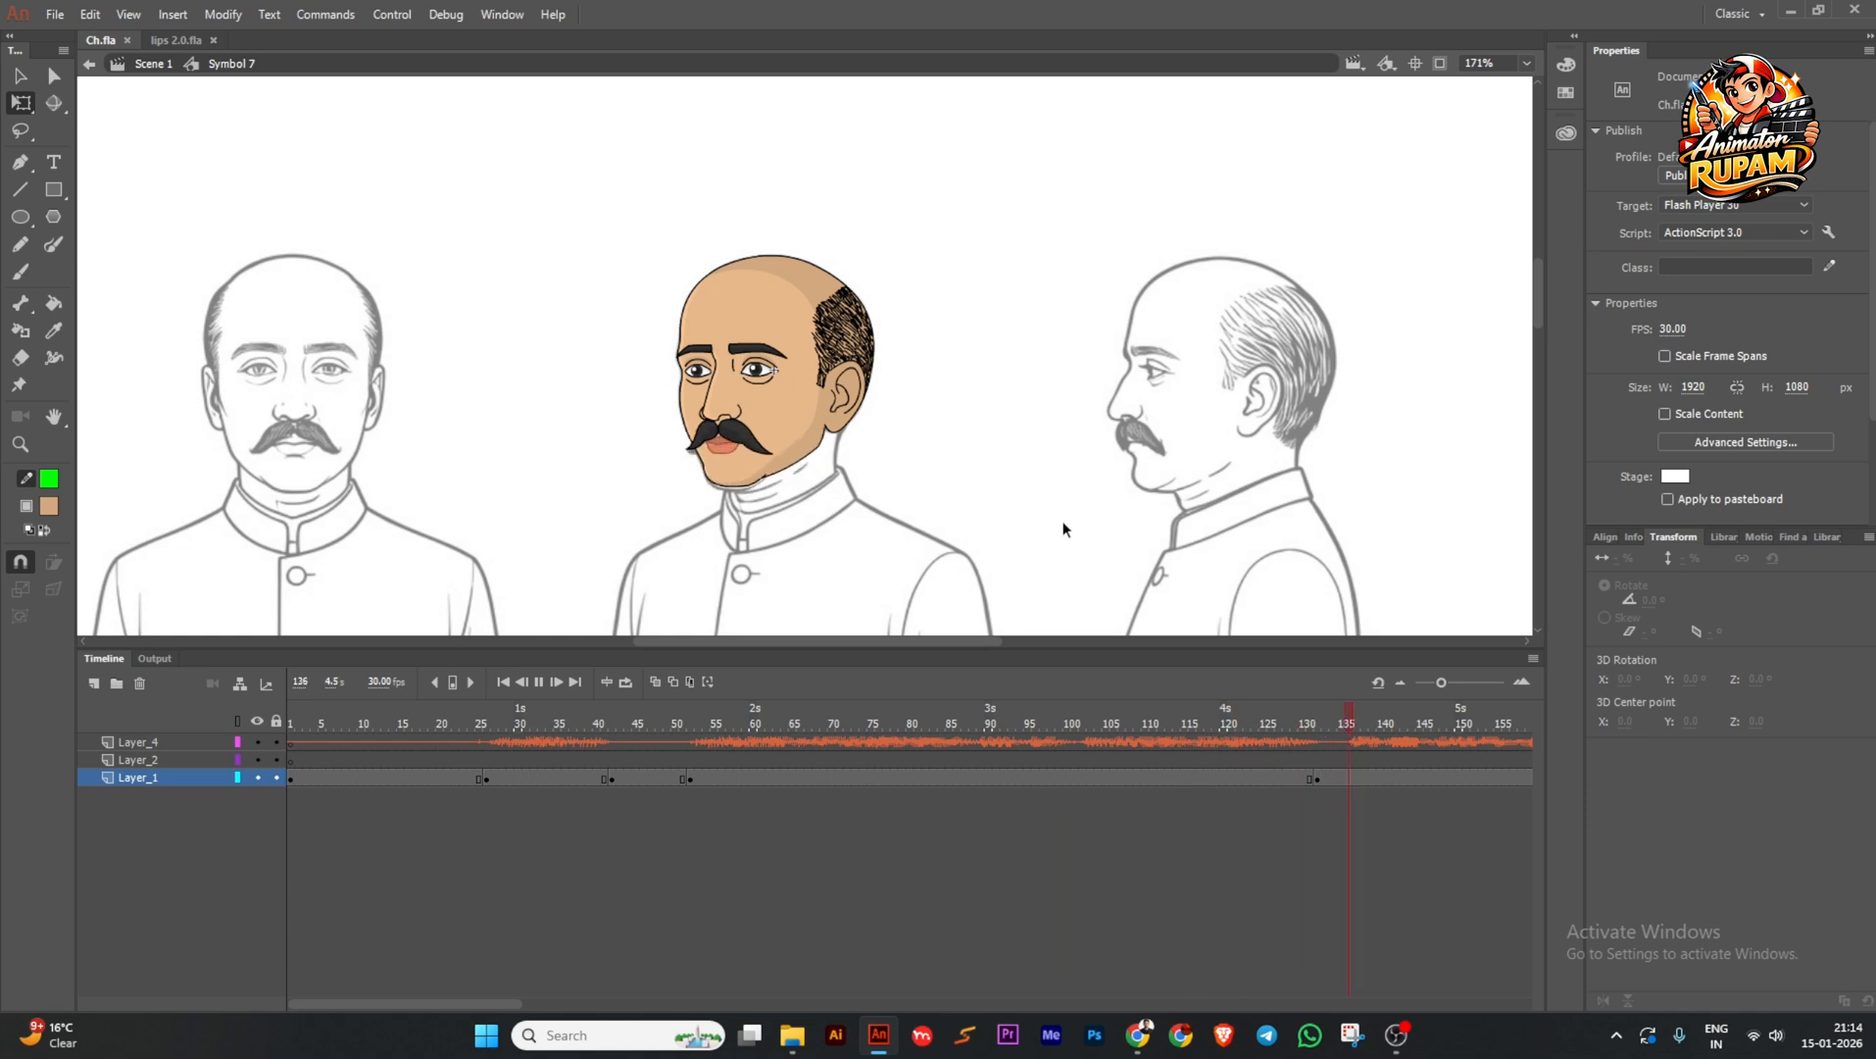
left_click(1393, 778)
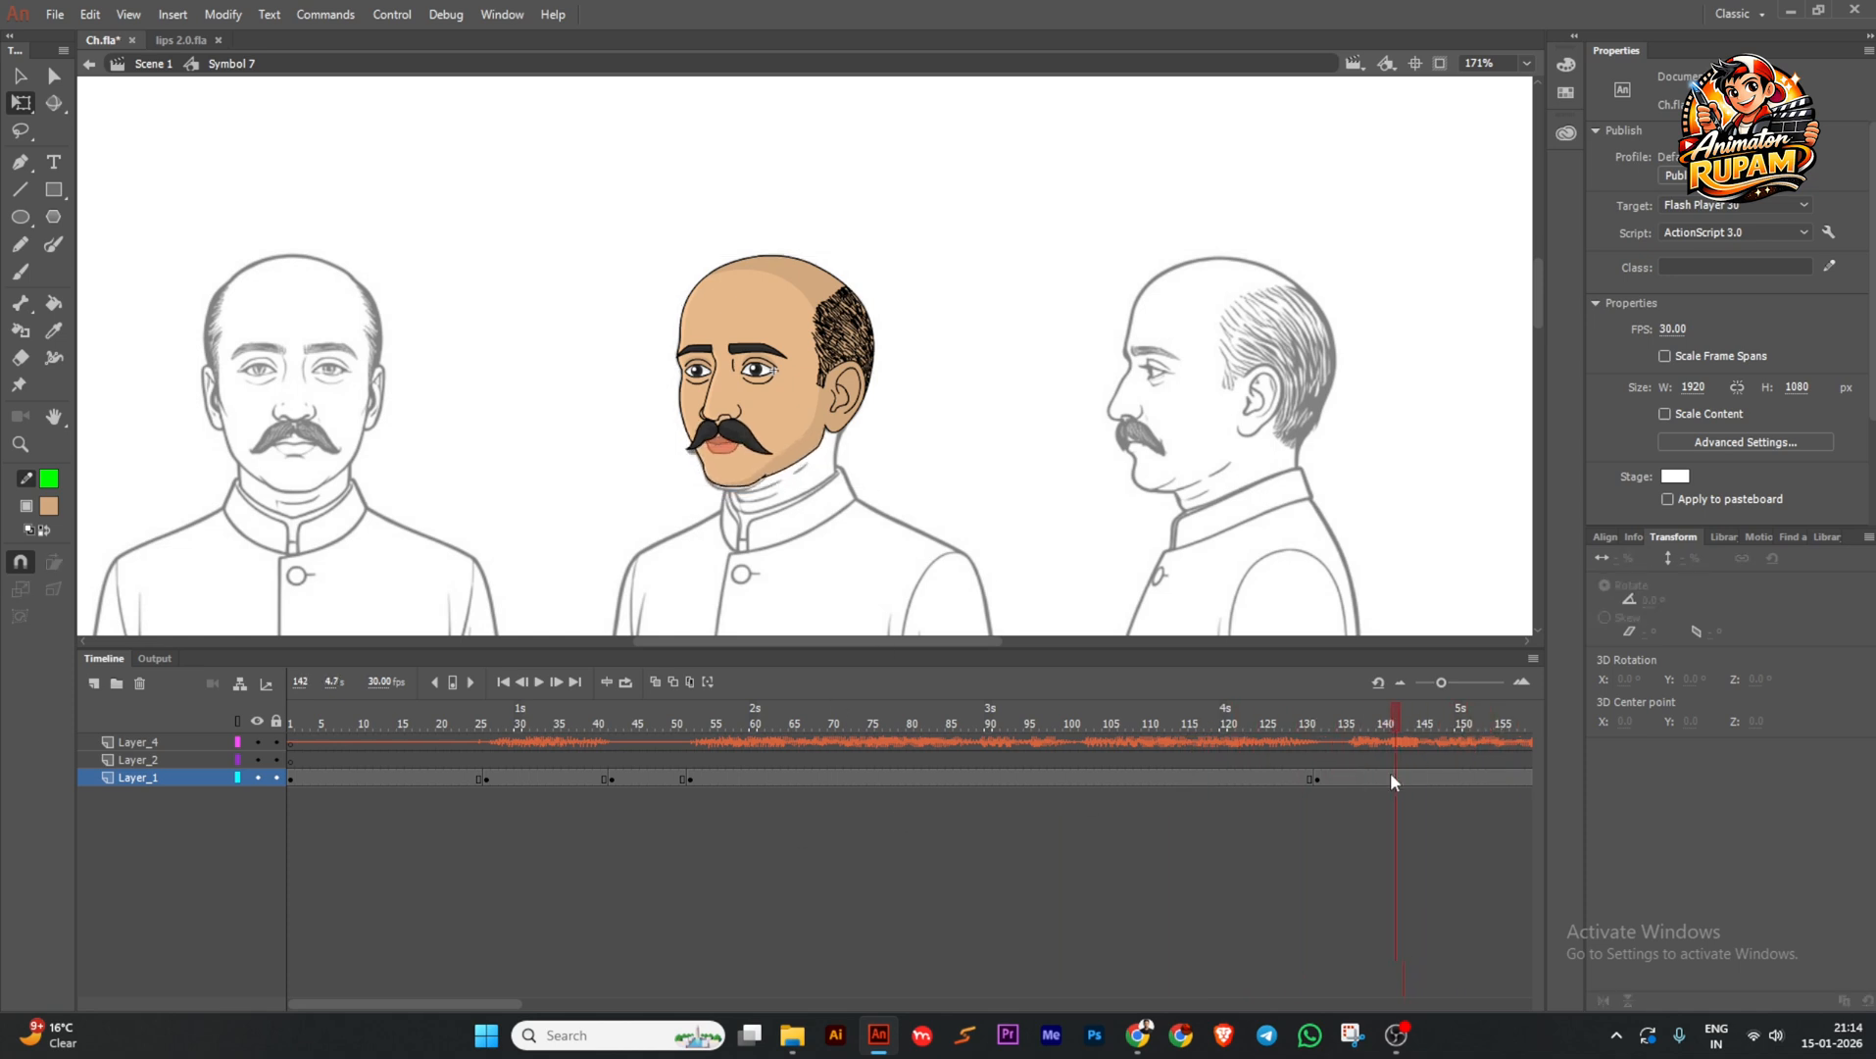
key("F6")
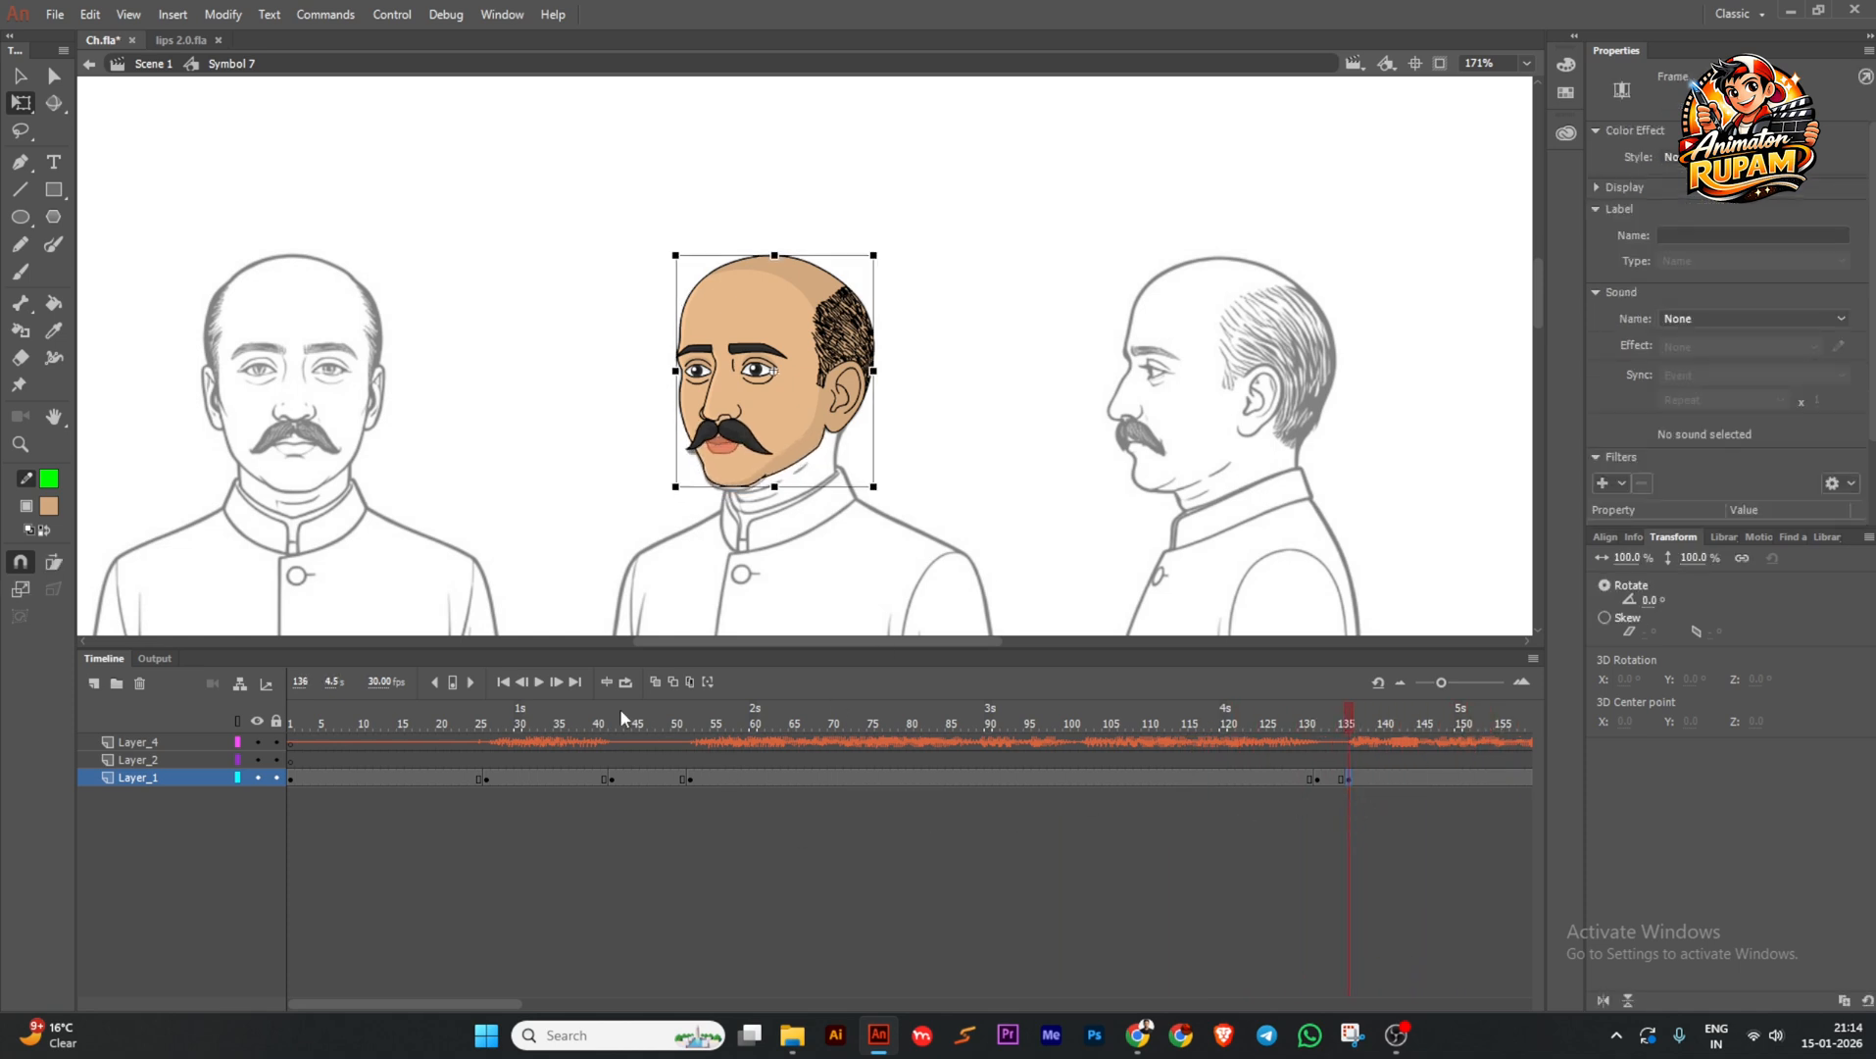
left_click(539, 682)
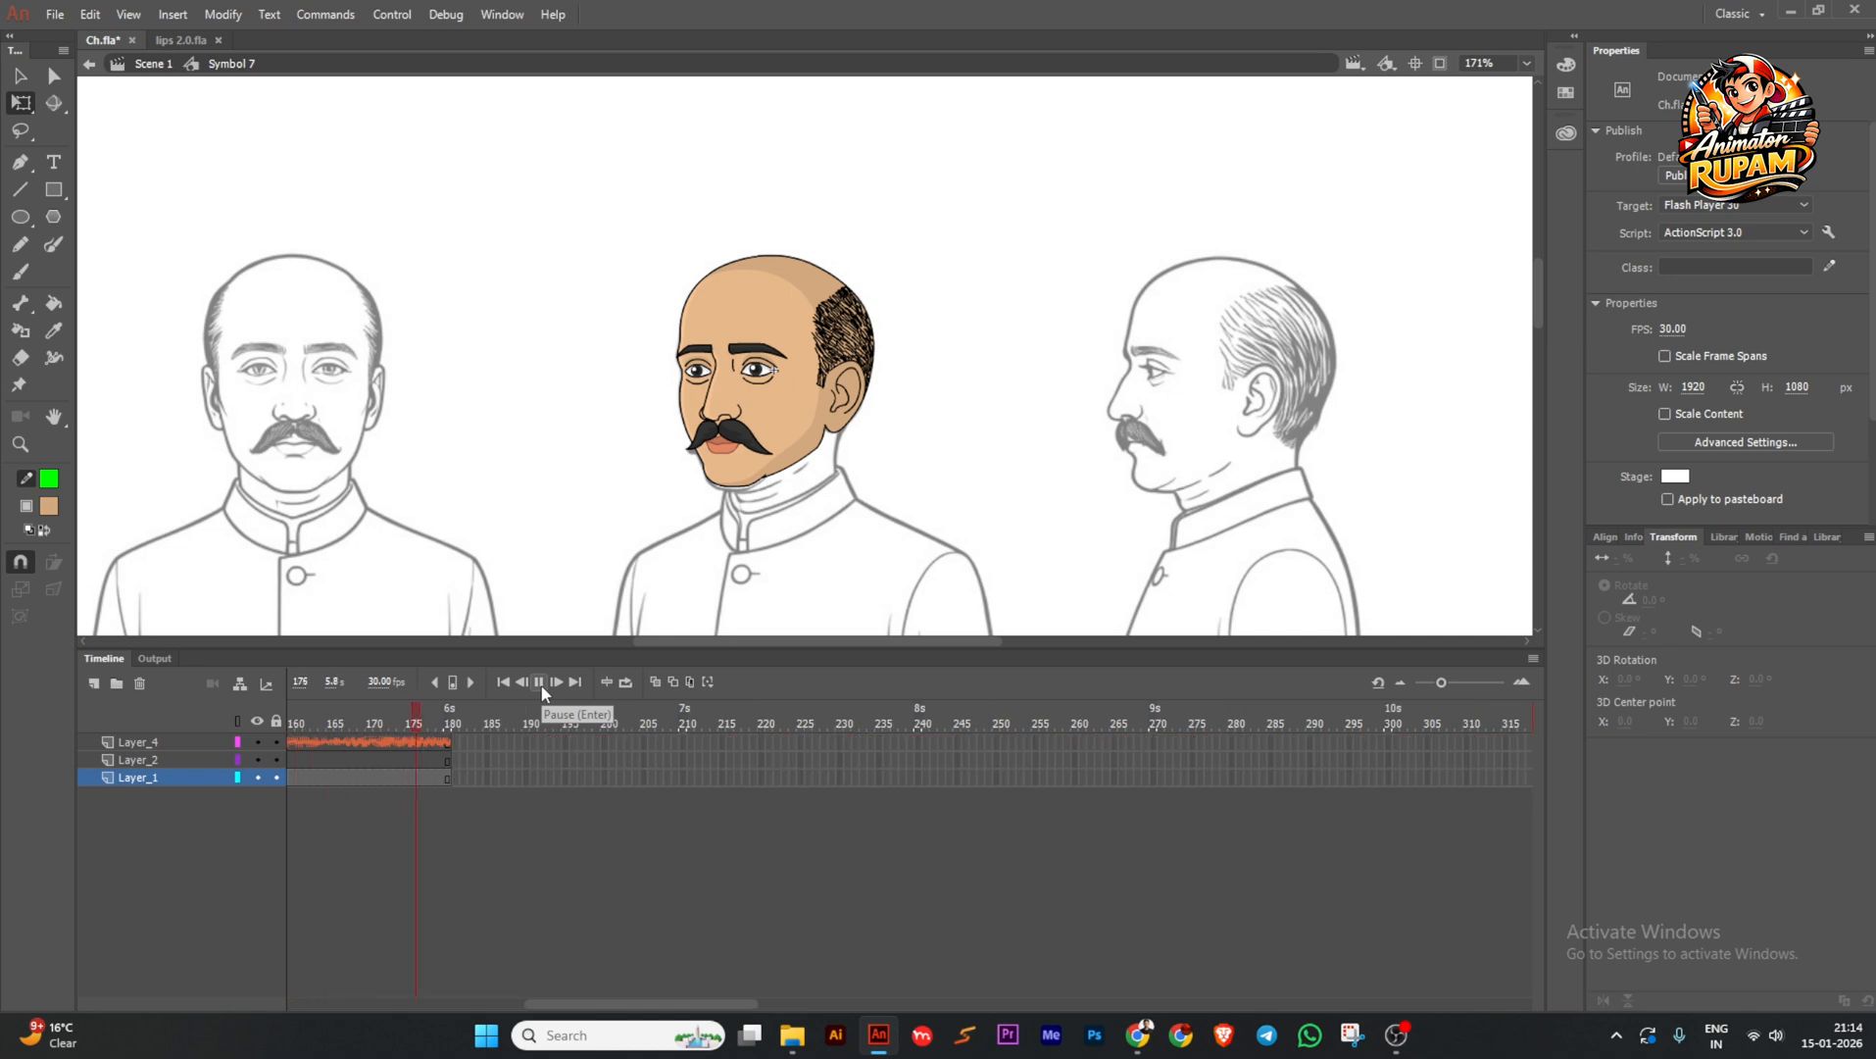
left_click(539, 682)
Extend all layers to frame 277, then to frame 383.
left_click_drag(556, 745, 1201, 864)
key("F5")
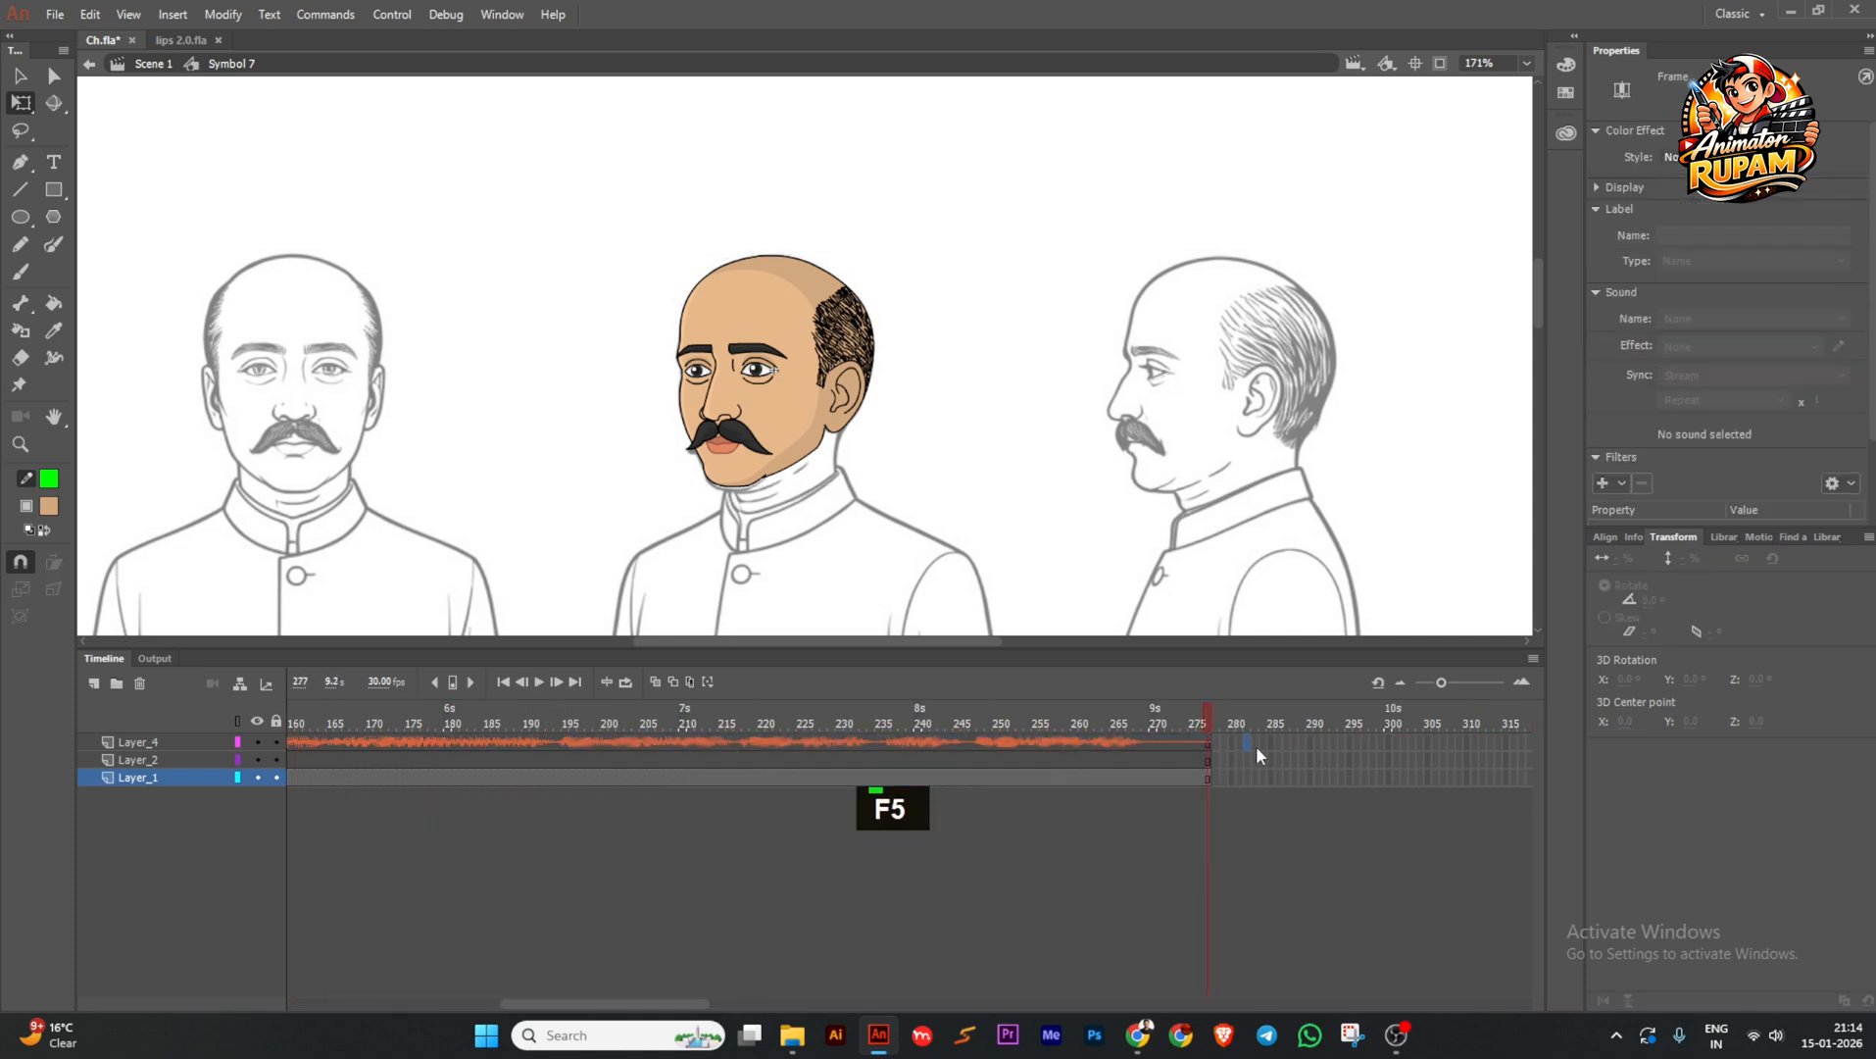
left_click_drag(1256, 748, 1372, 844)
key("F5")
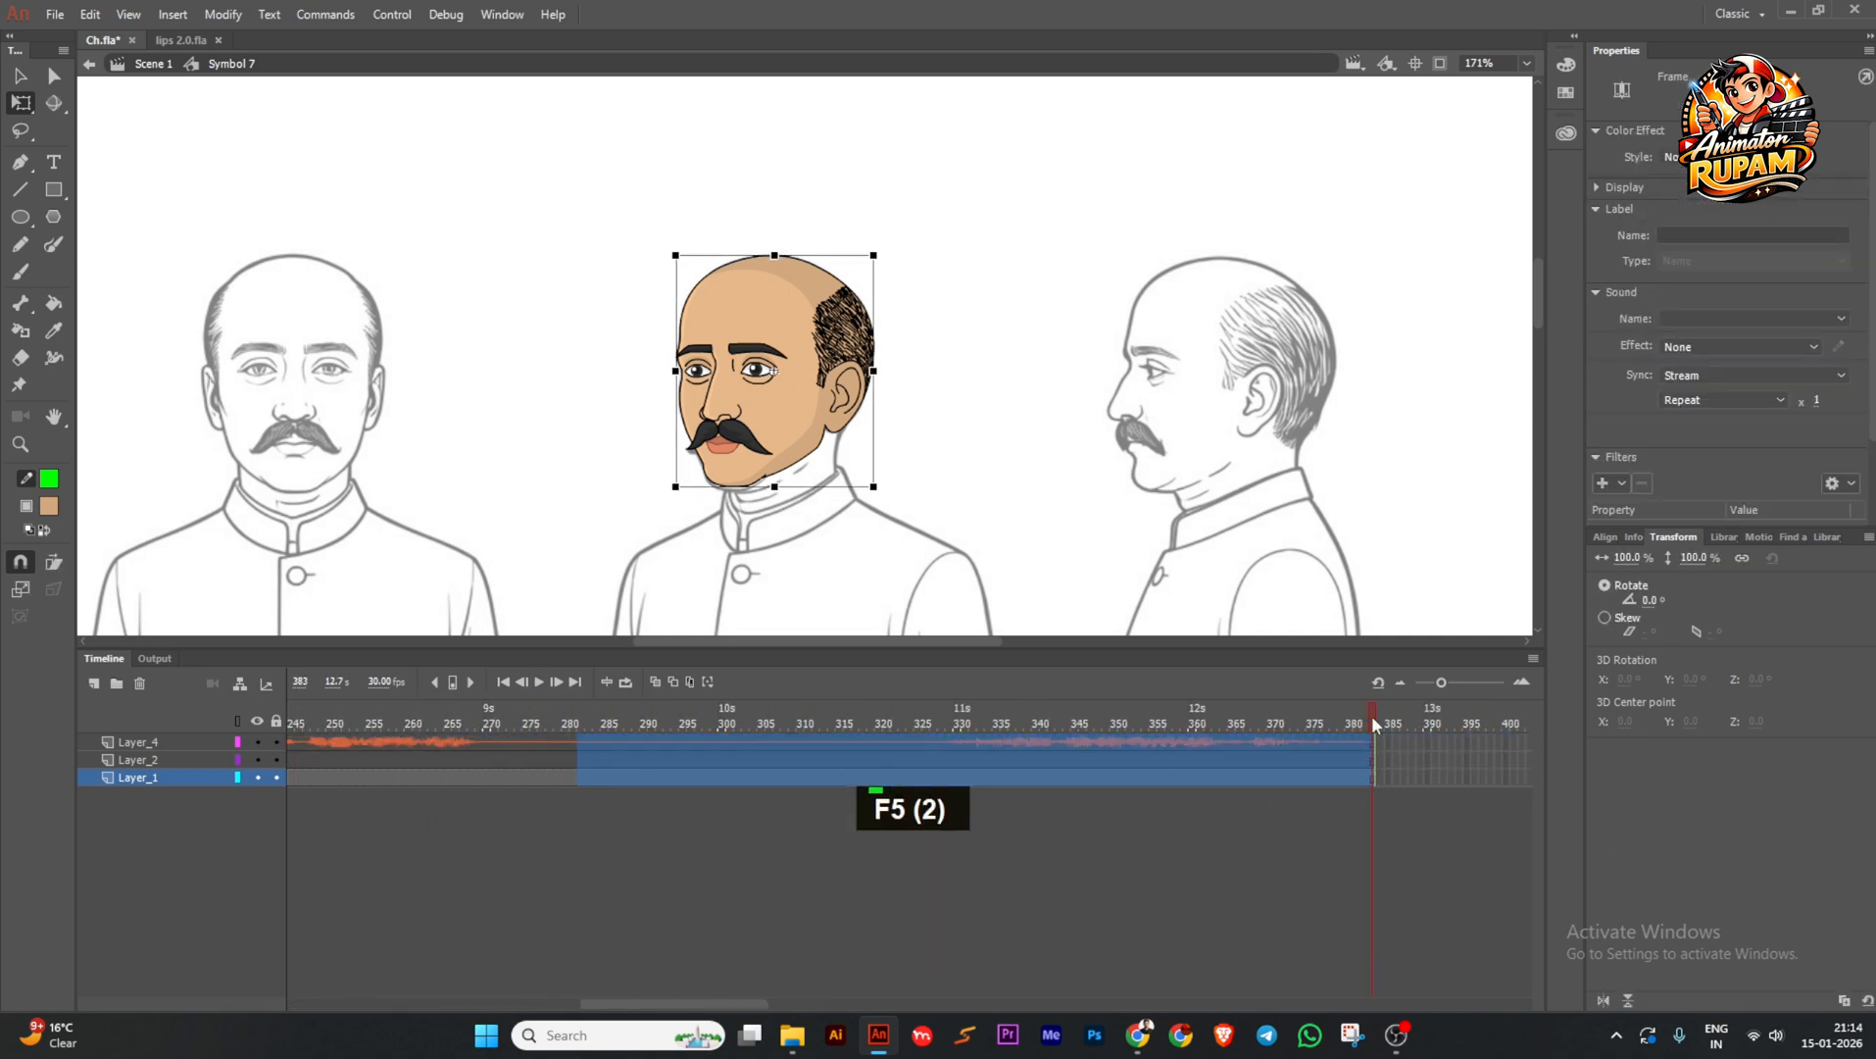
key("Return")
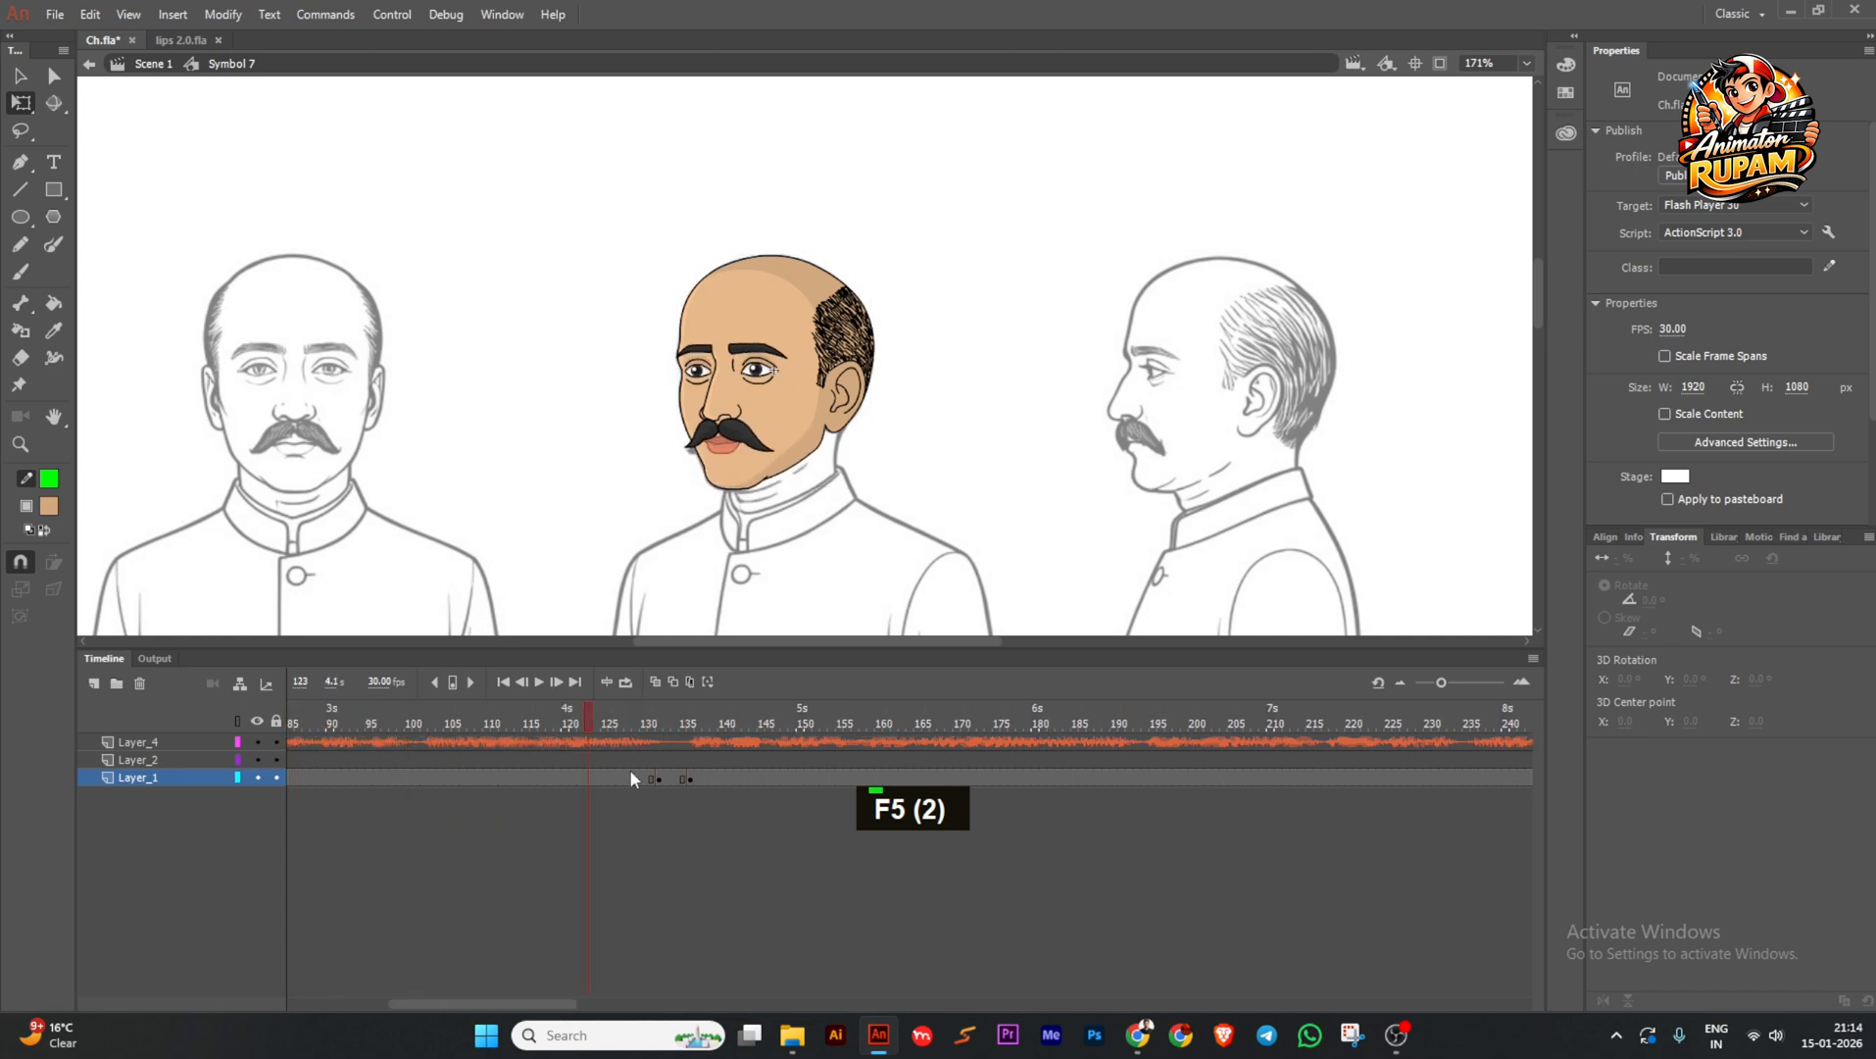
Add a keyframe at frame 269, set the head to Loop, and replay from the start.
left_click_drag(1079, 787, 1165, 748)
key("F6")
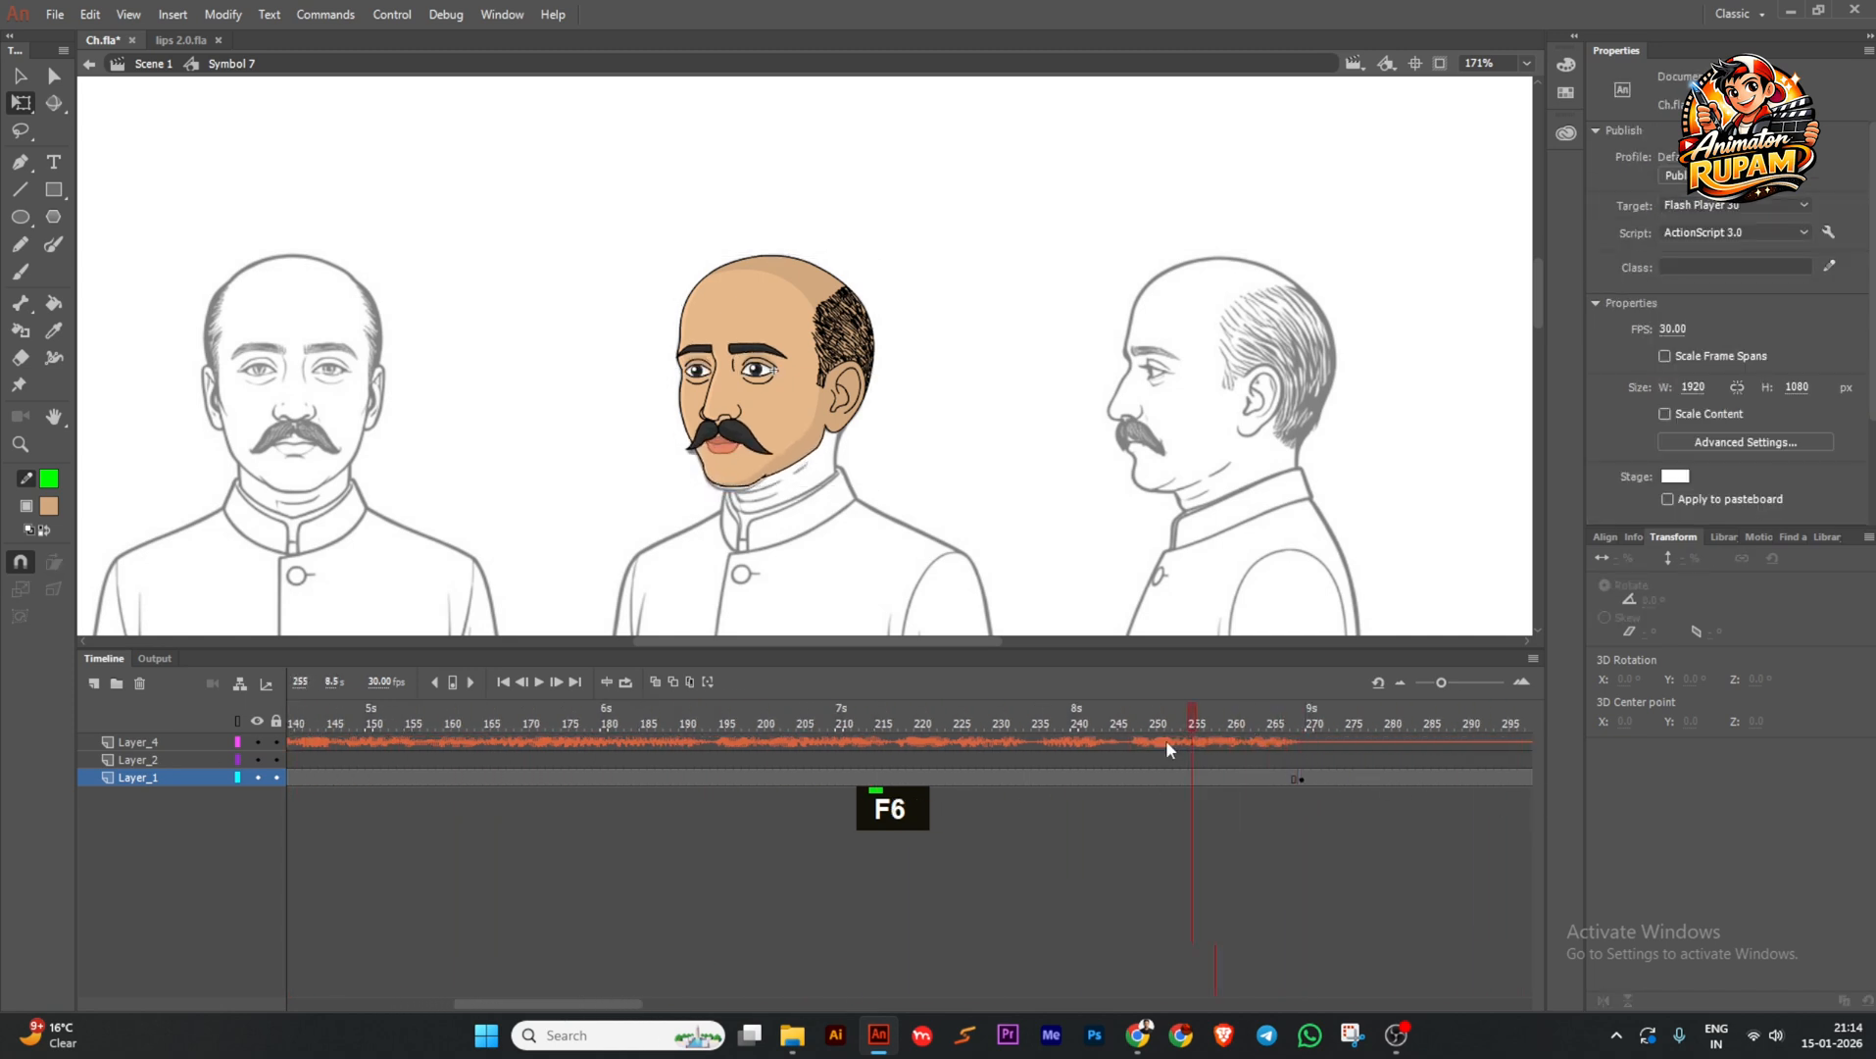
left_click(795, 397)
left_click(1684, 354)
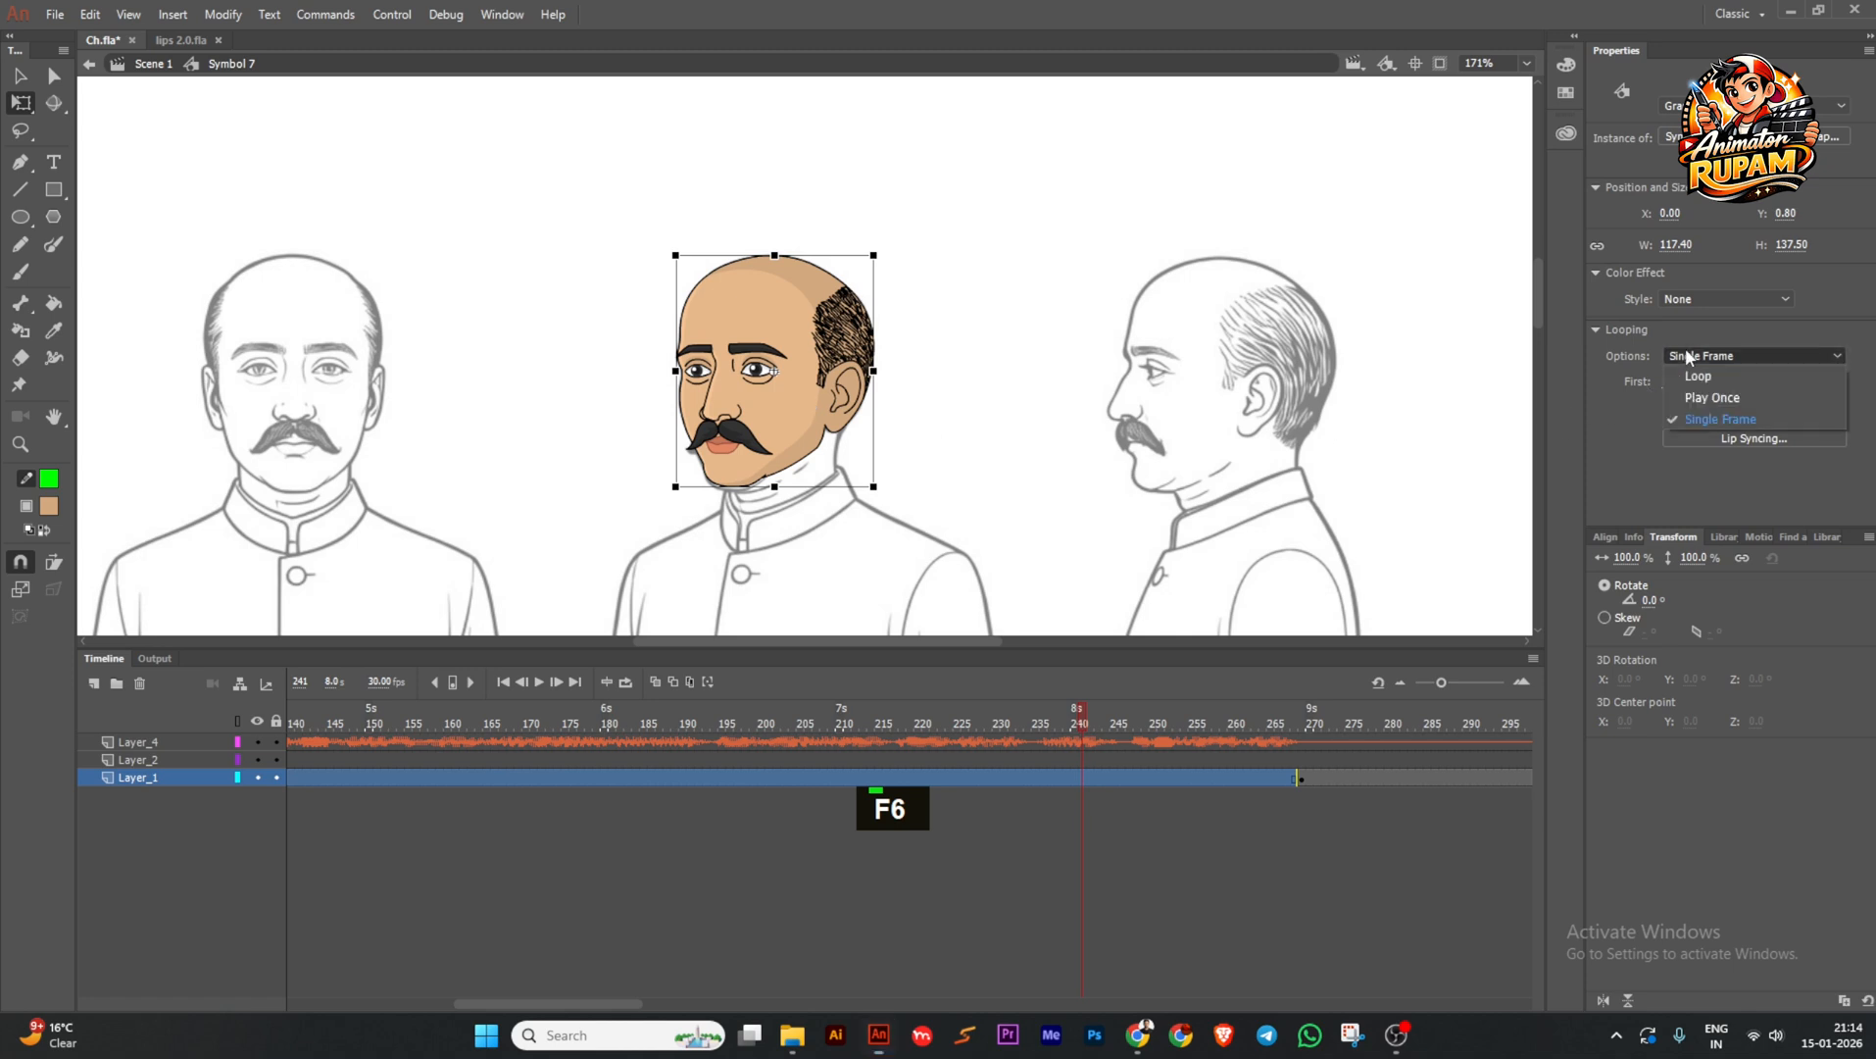
left_click(1692, 376)
left_click(505, 681)
left_click(538, 681)
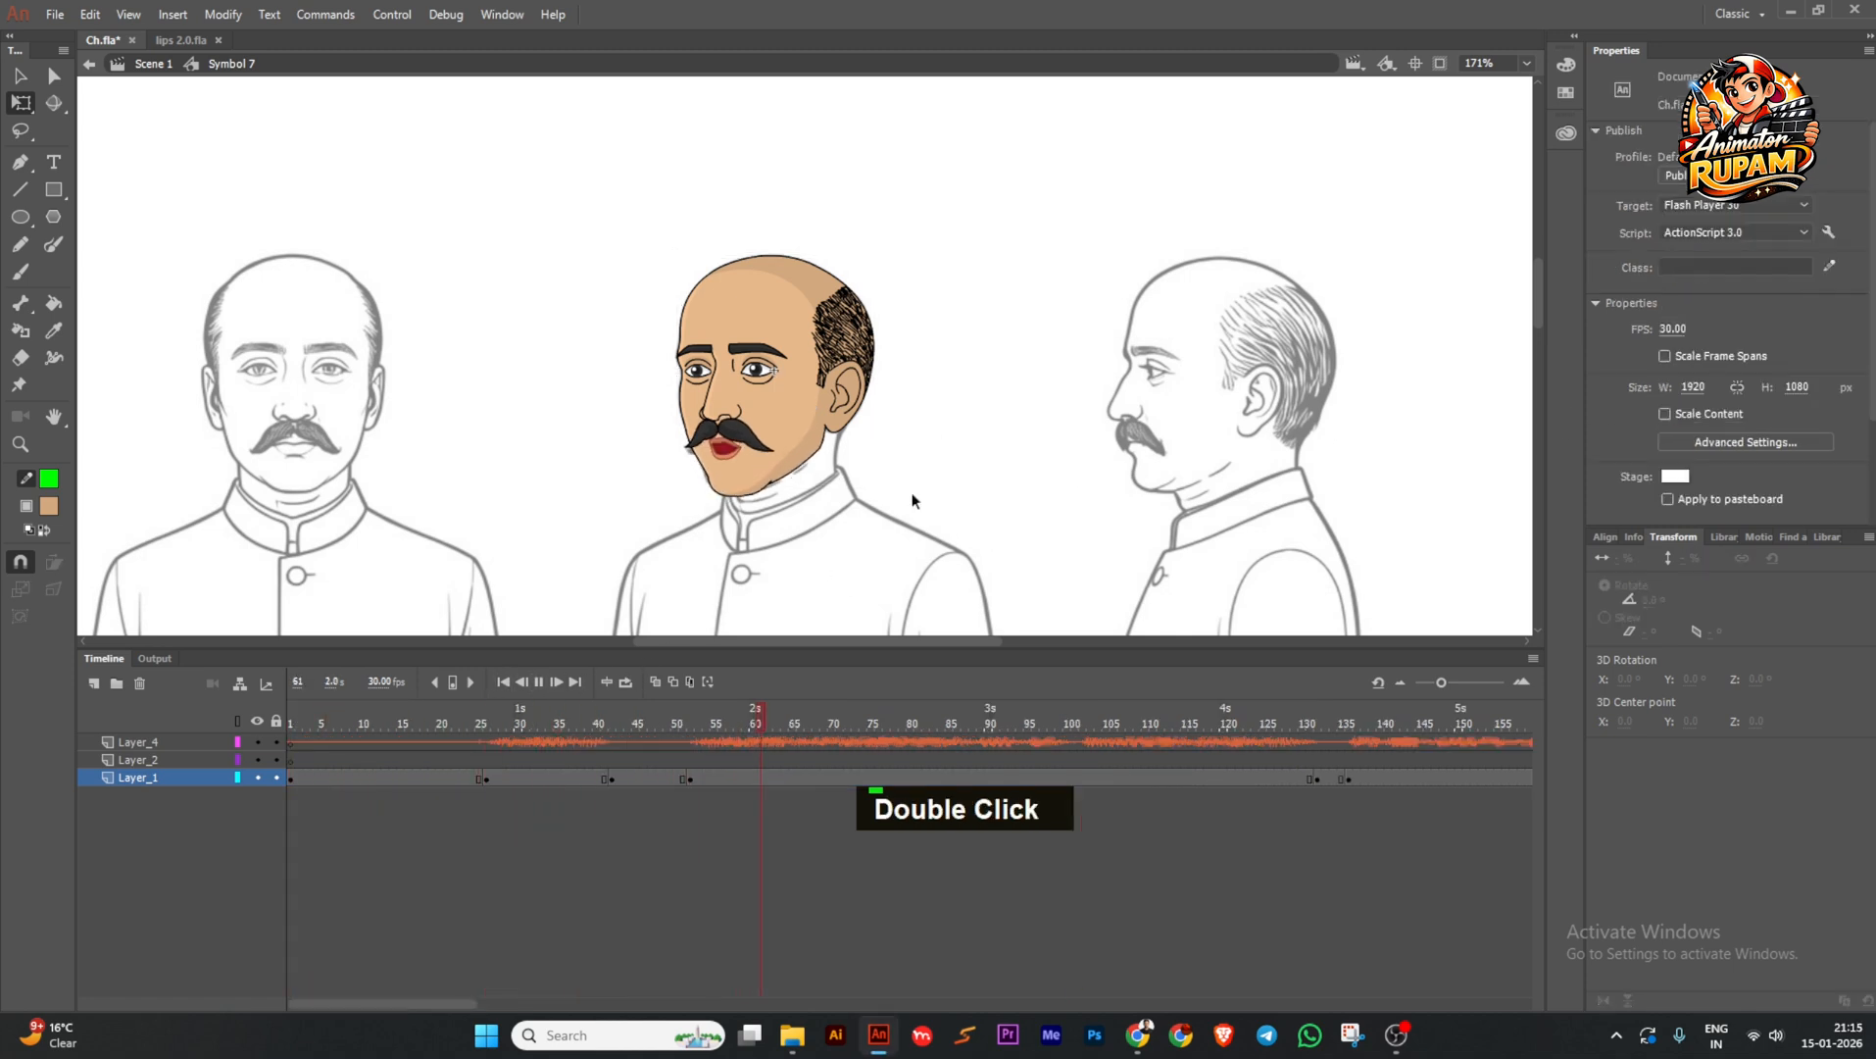
scroll(980, 411, "down", 1)
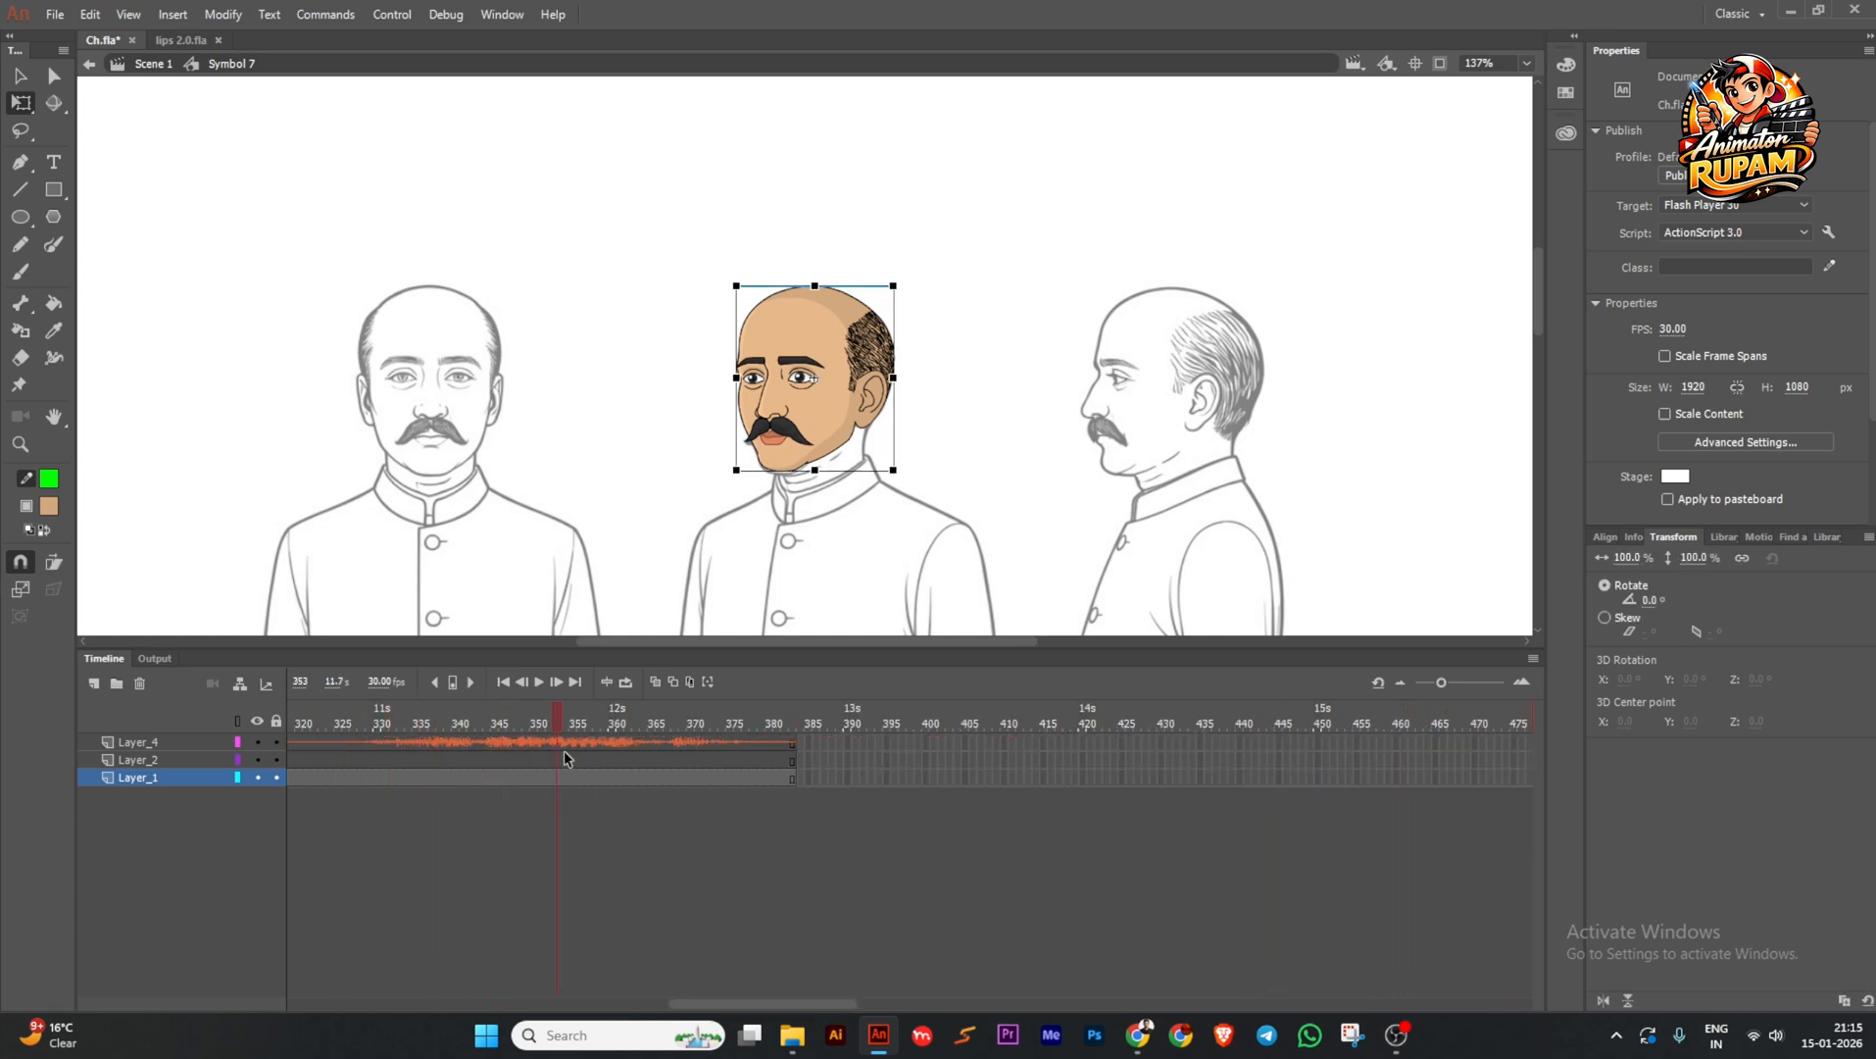
Add head keyframes at frames 327 and 377 and set the head to Loop.
left_click(299, 757)
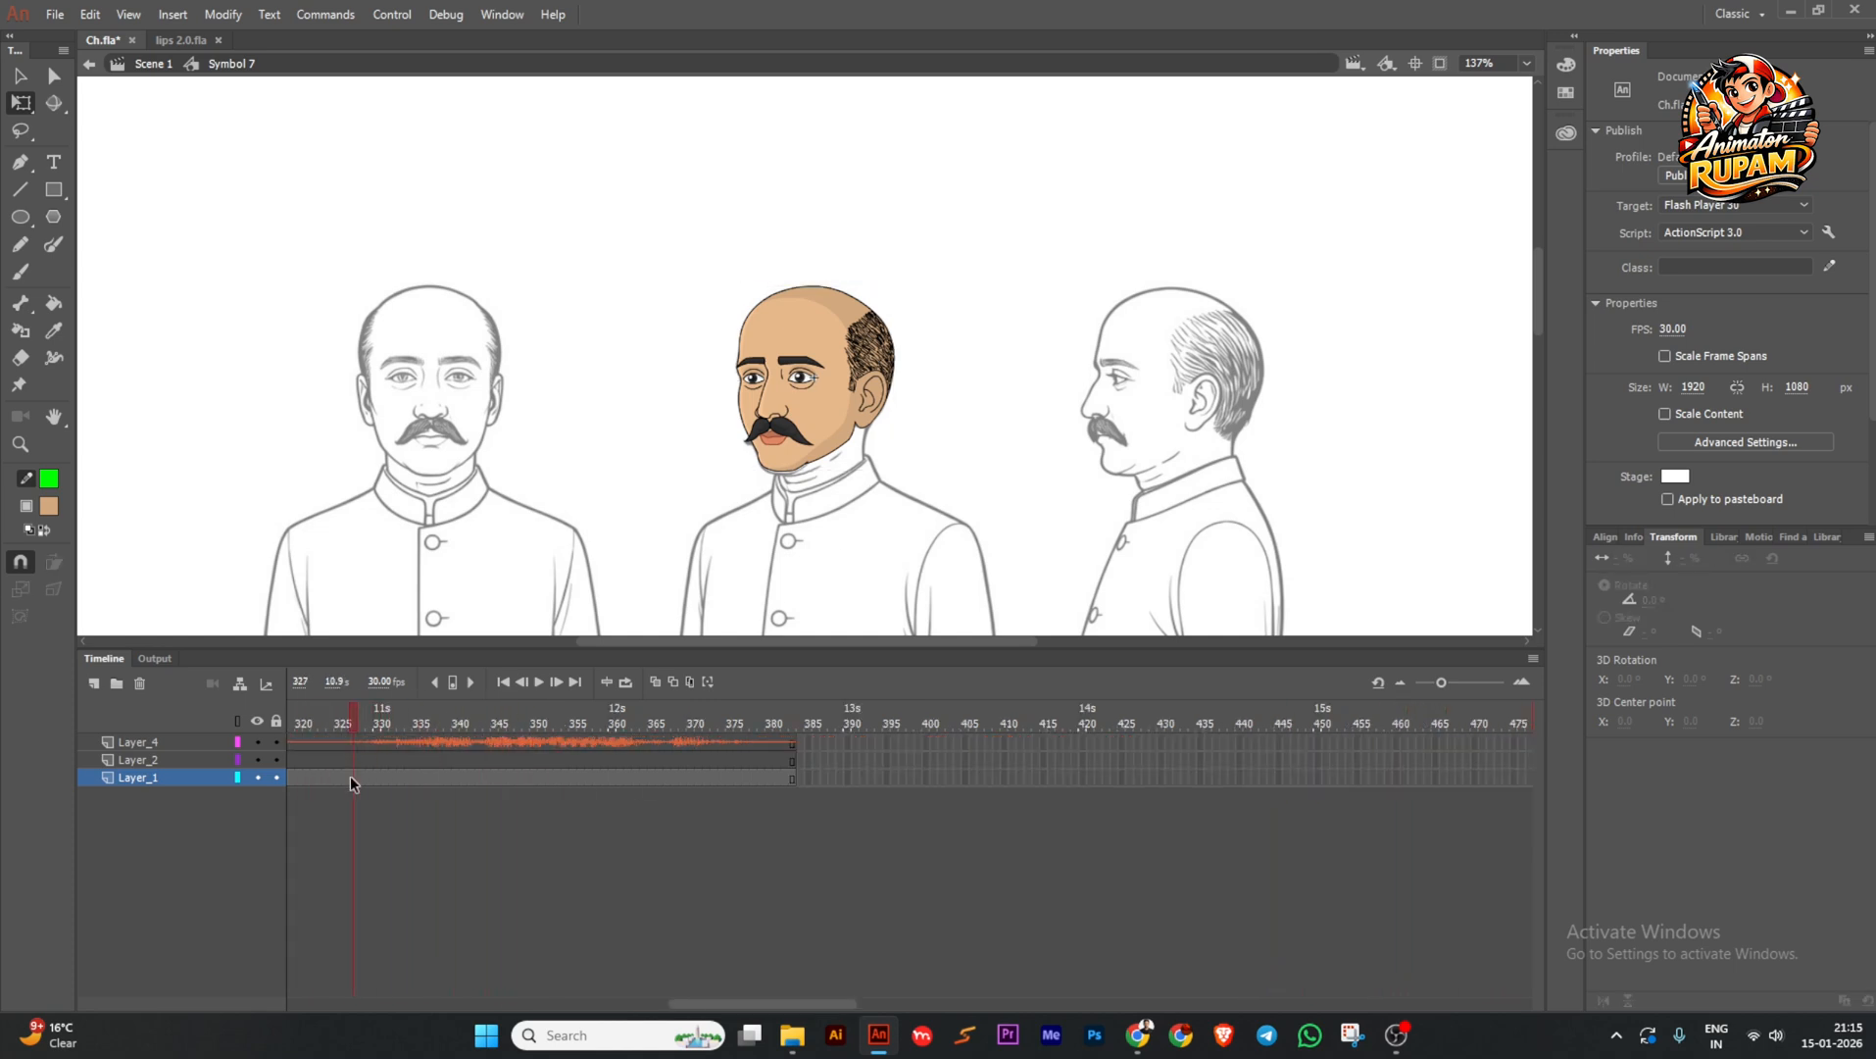
key("F6")
left_click_drag(355, 722, 731, 763)
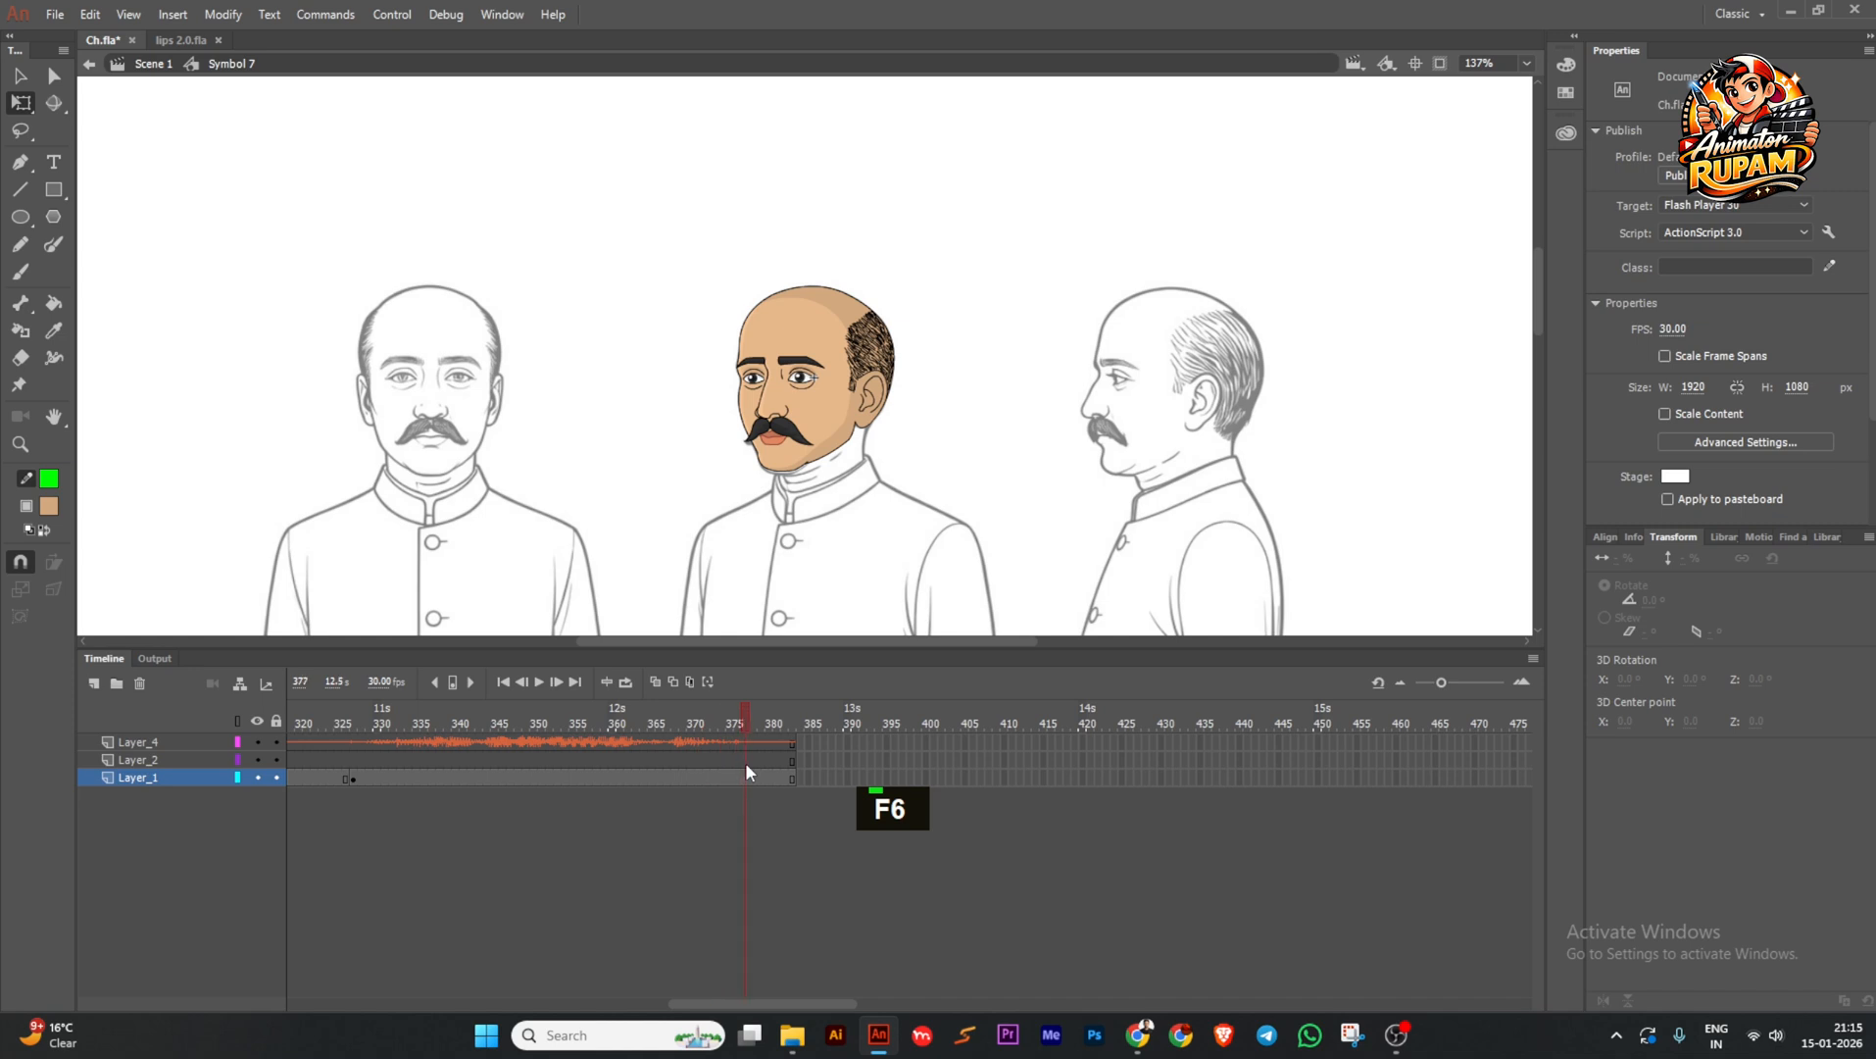
key("F6")
left_click(706, 776)
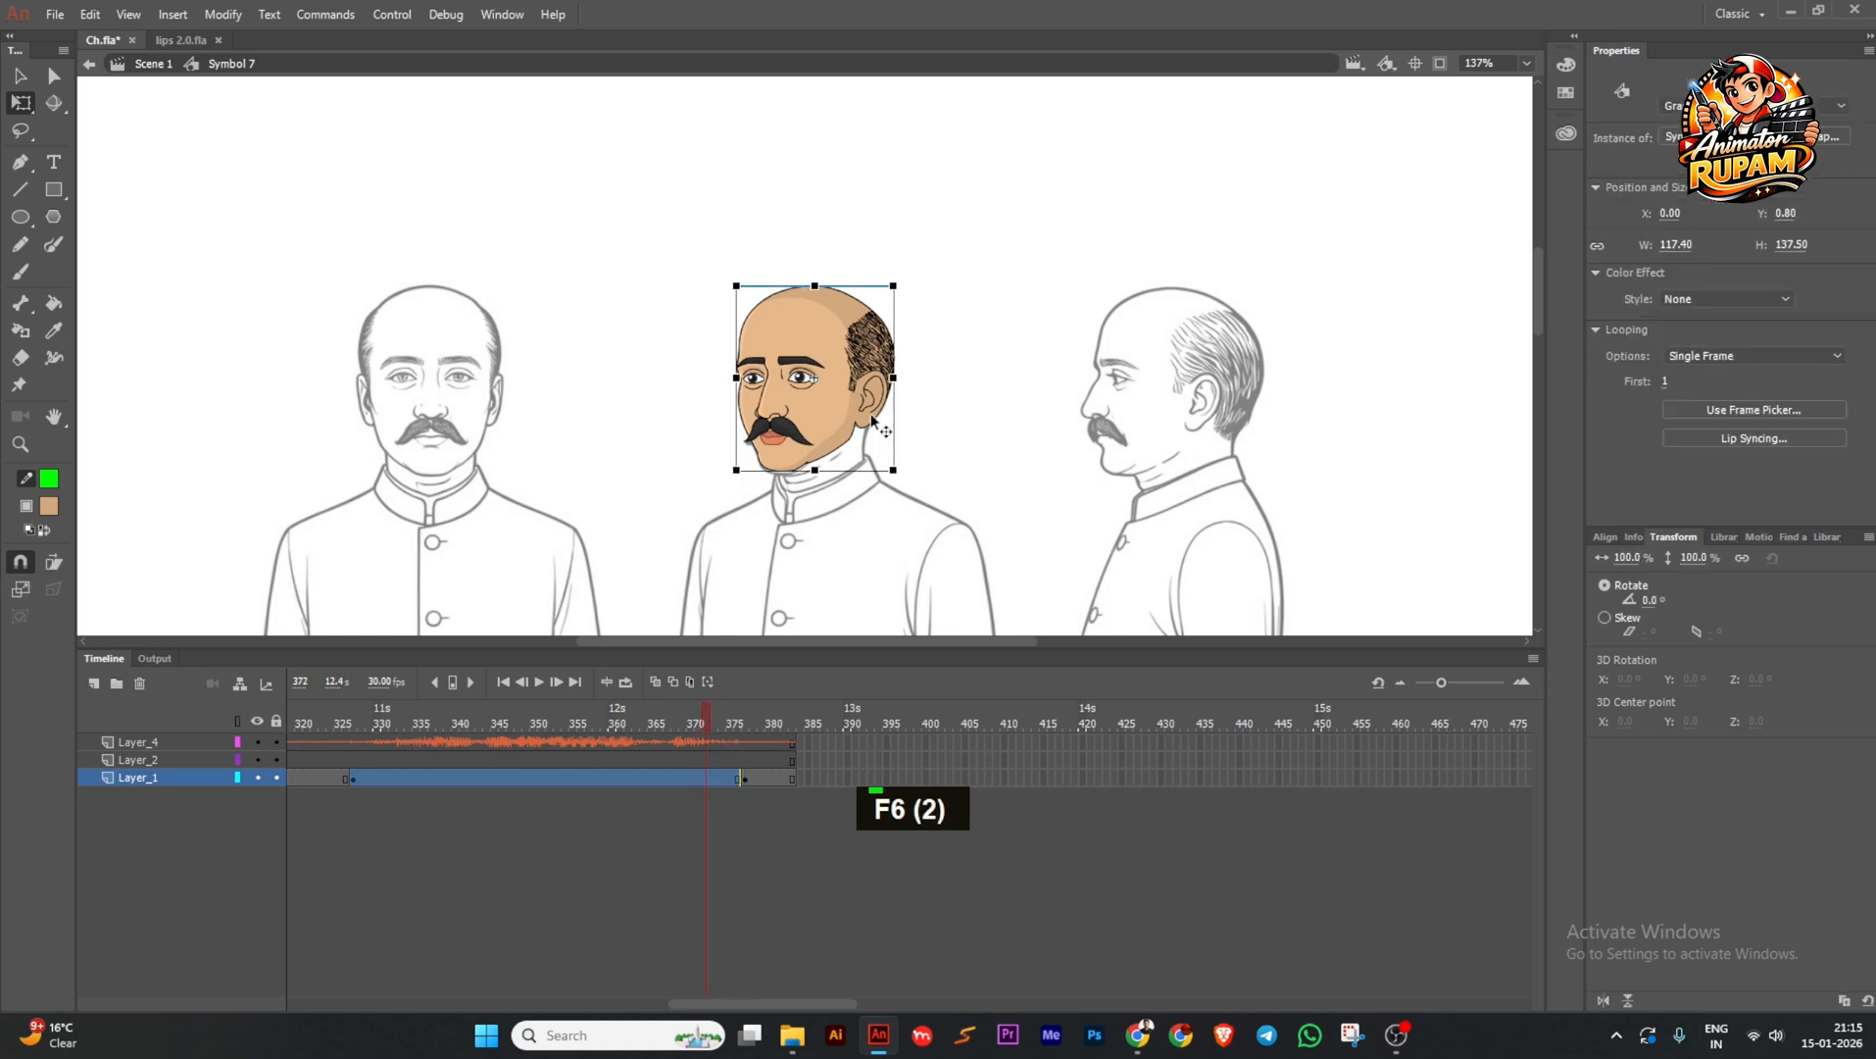
left_click(1725, 356)
left_click(1705, 379)
Extend all layers to frame 445, then to frame 495.
left_click_drag(1017, 745, 1288, 816)
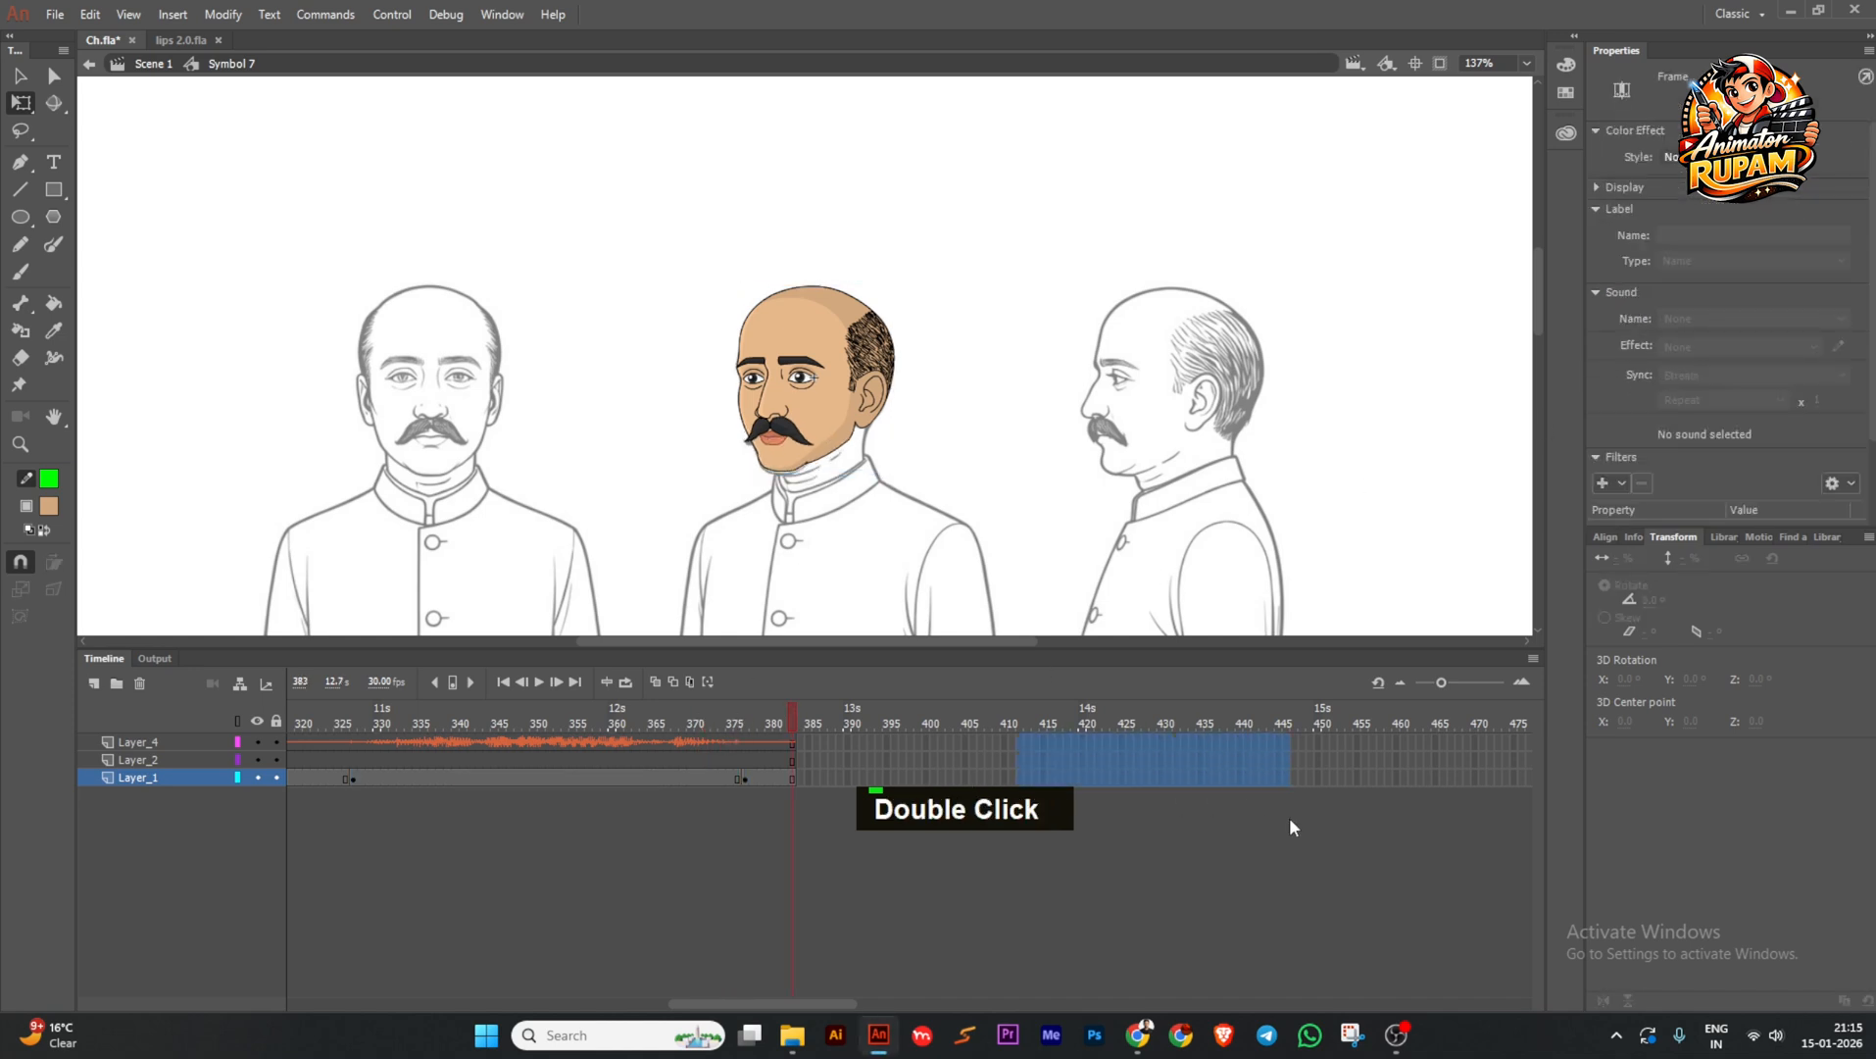
key("F5")
left_click_drag(1276, 704, 820, 777)
left_click_drag(1326, 742, 1385, 791)
key("F5")
Add head keyframes at frames 390, 448 and 463, and set the head to Loop.
left_click_drag(1333, 708, 575, 795)
key("F6")
left_click_drag(1041, 782, 1031, 782)
key("F6")
left_click_drag(1037, 713, 1076, 733)
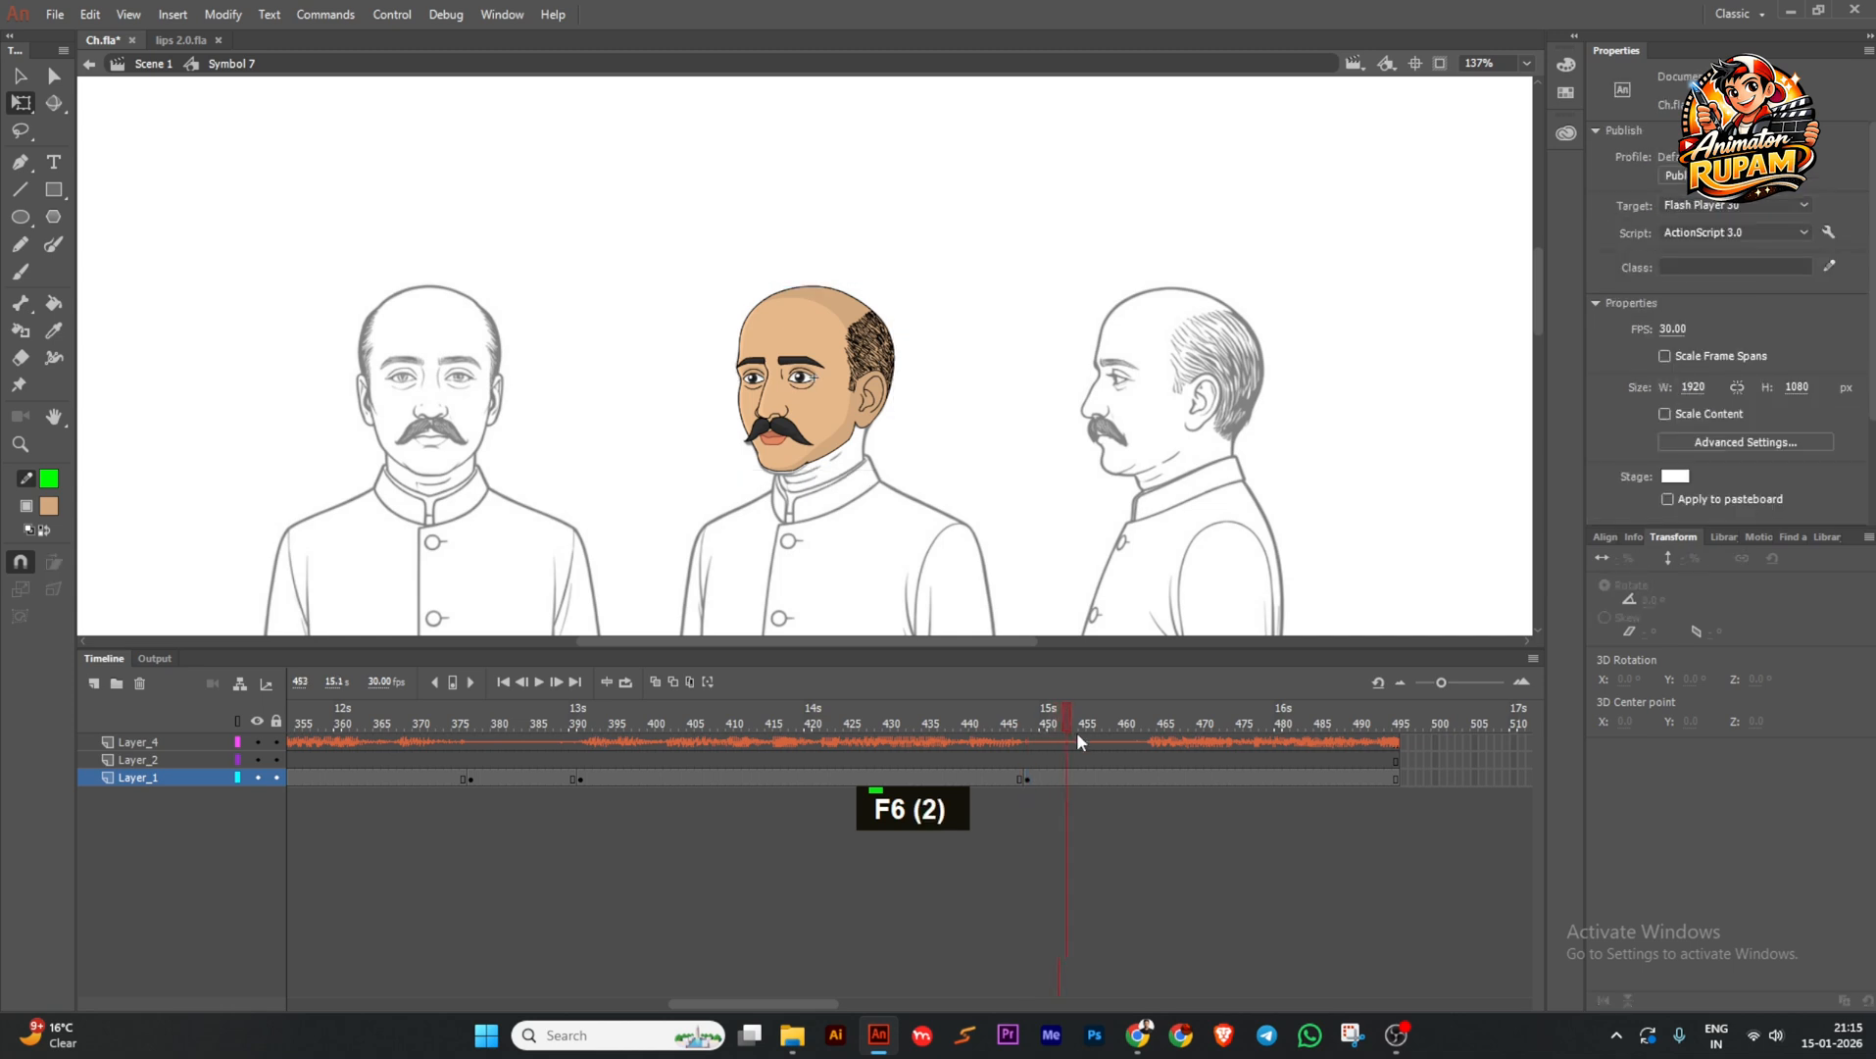
key("F6")
left_click_drag(420, 775, 674, 778)
left_click(822, 397)
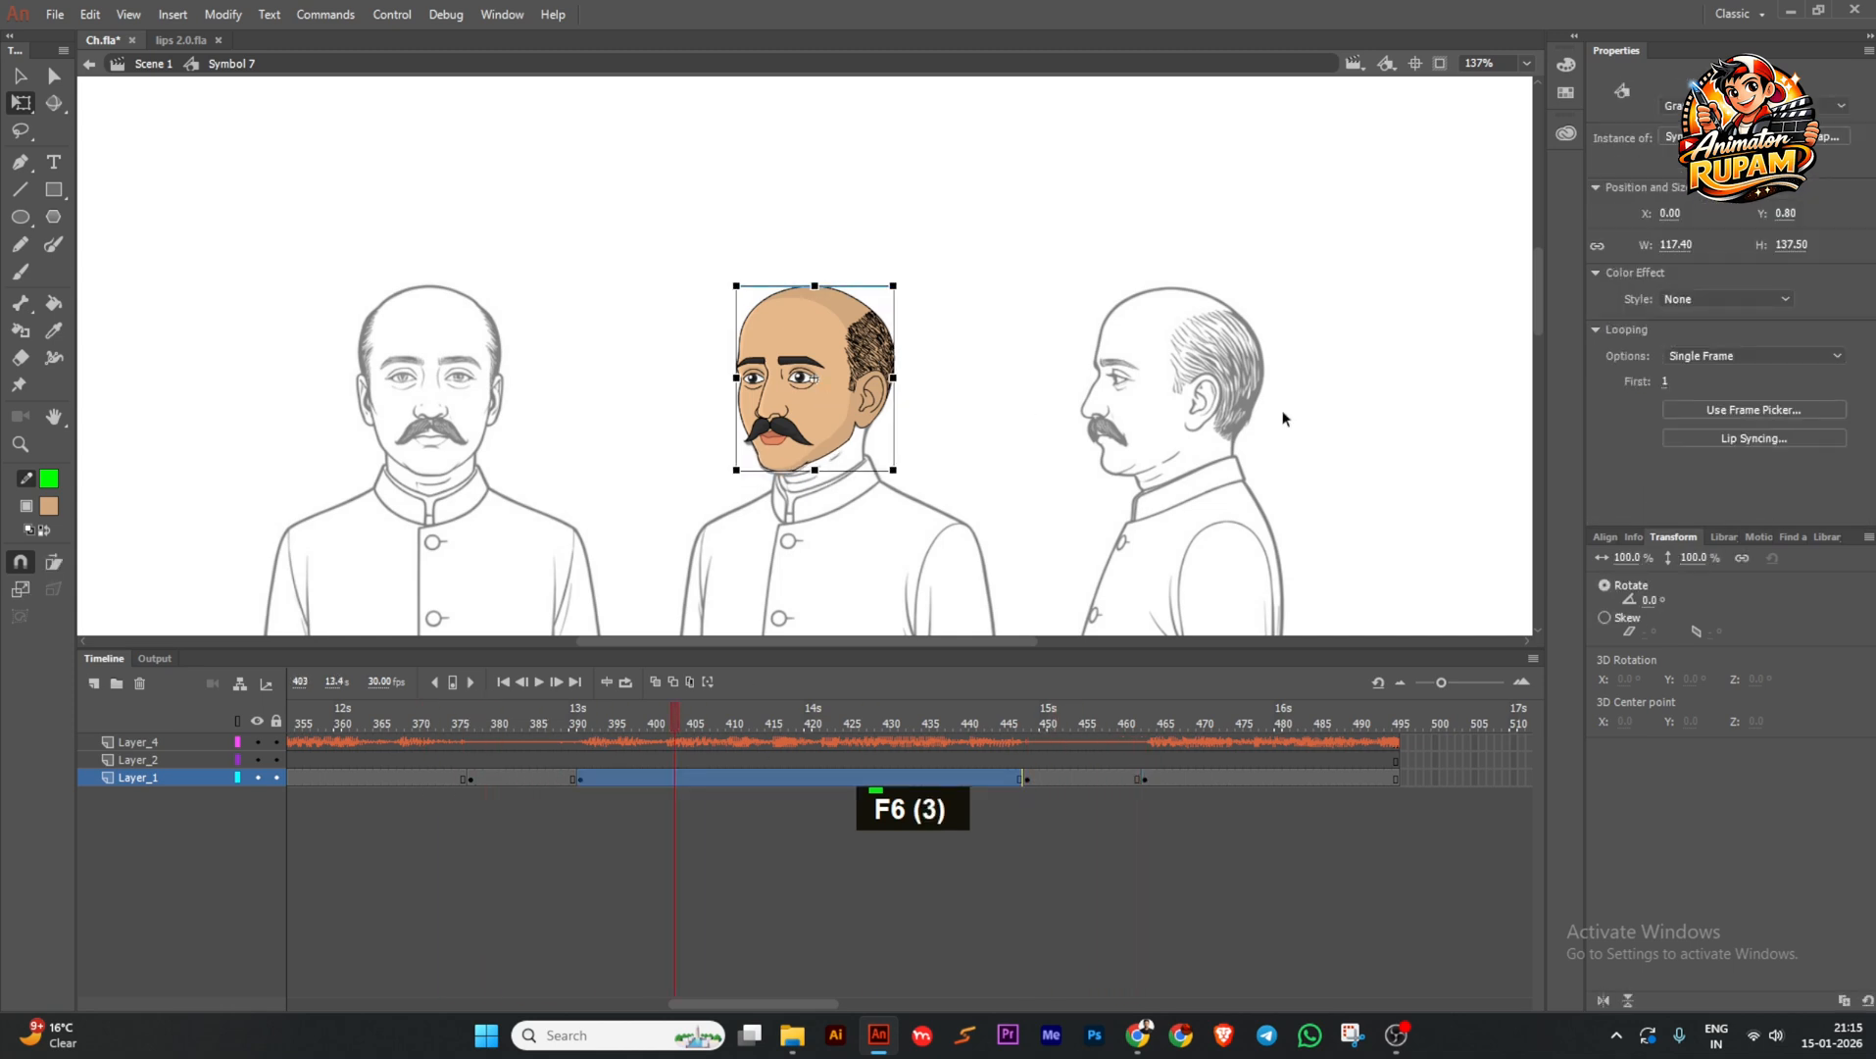
left_click(1686, 356)
left_click(1665, 385)
Review the playback, save the file, and enter the face symbol to reach the eyes.
left_click_drag(754, 704, 384, 711)
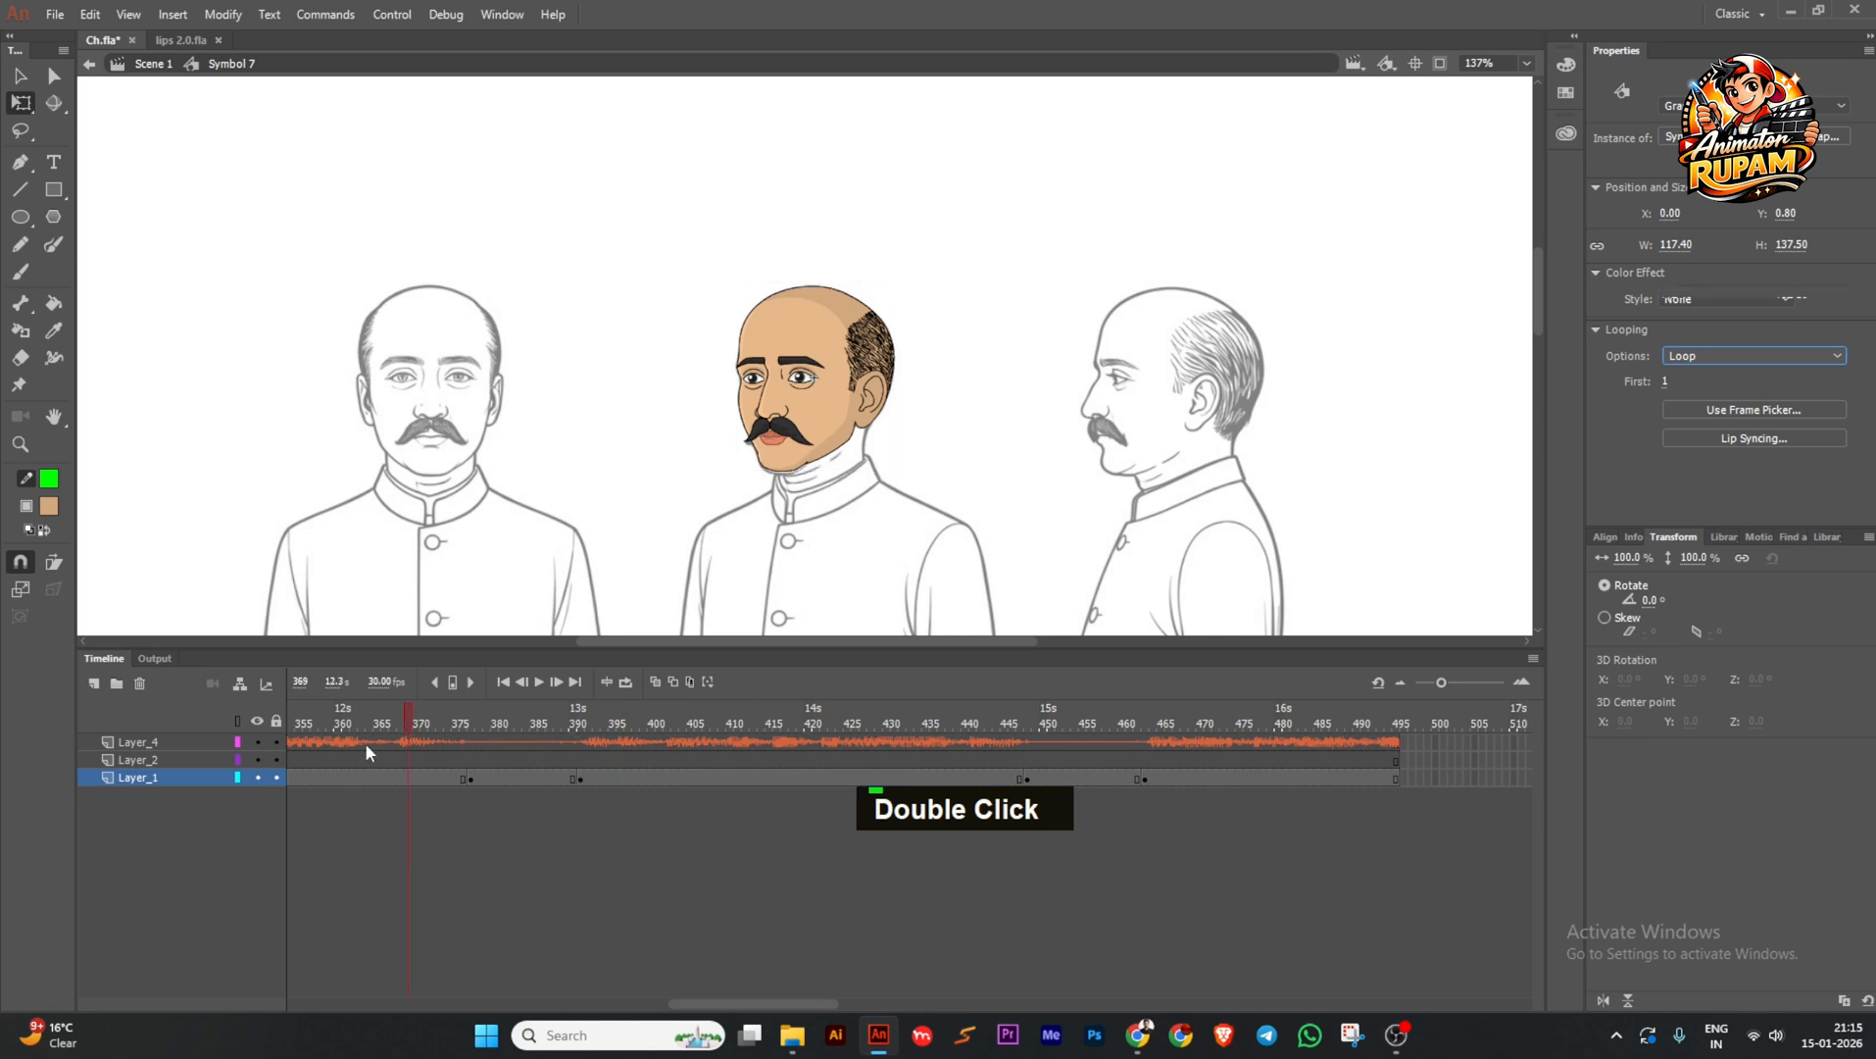
left_click(539, 681)
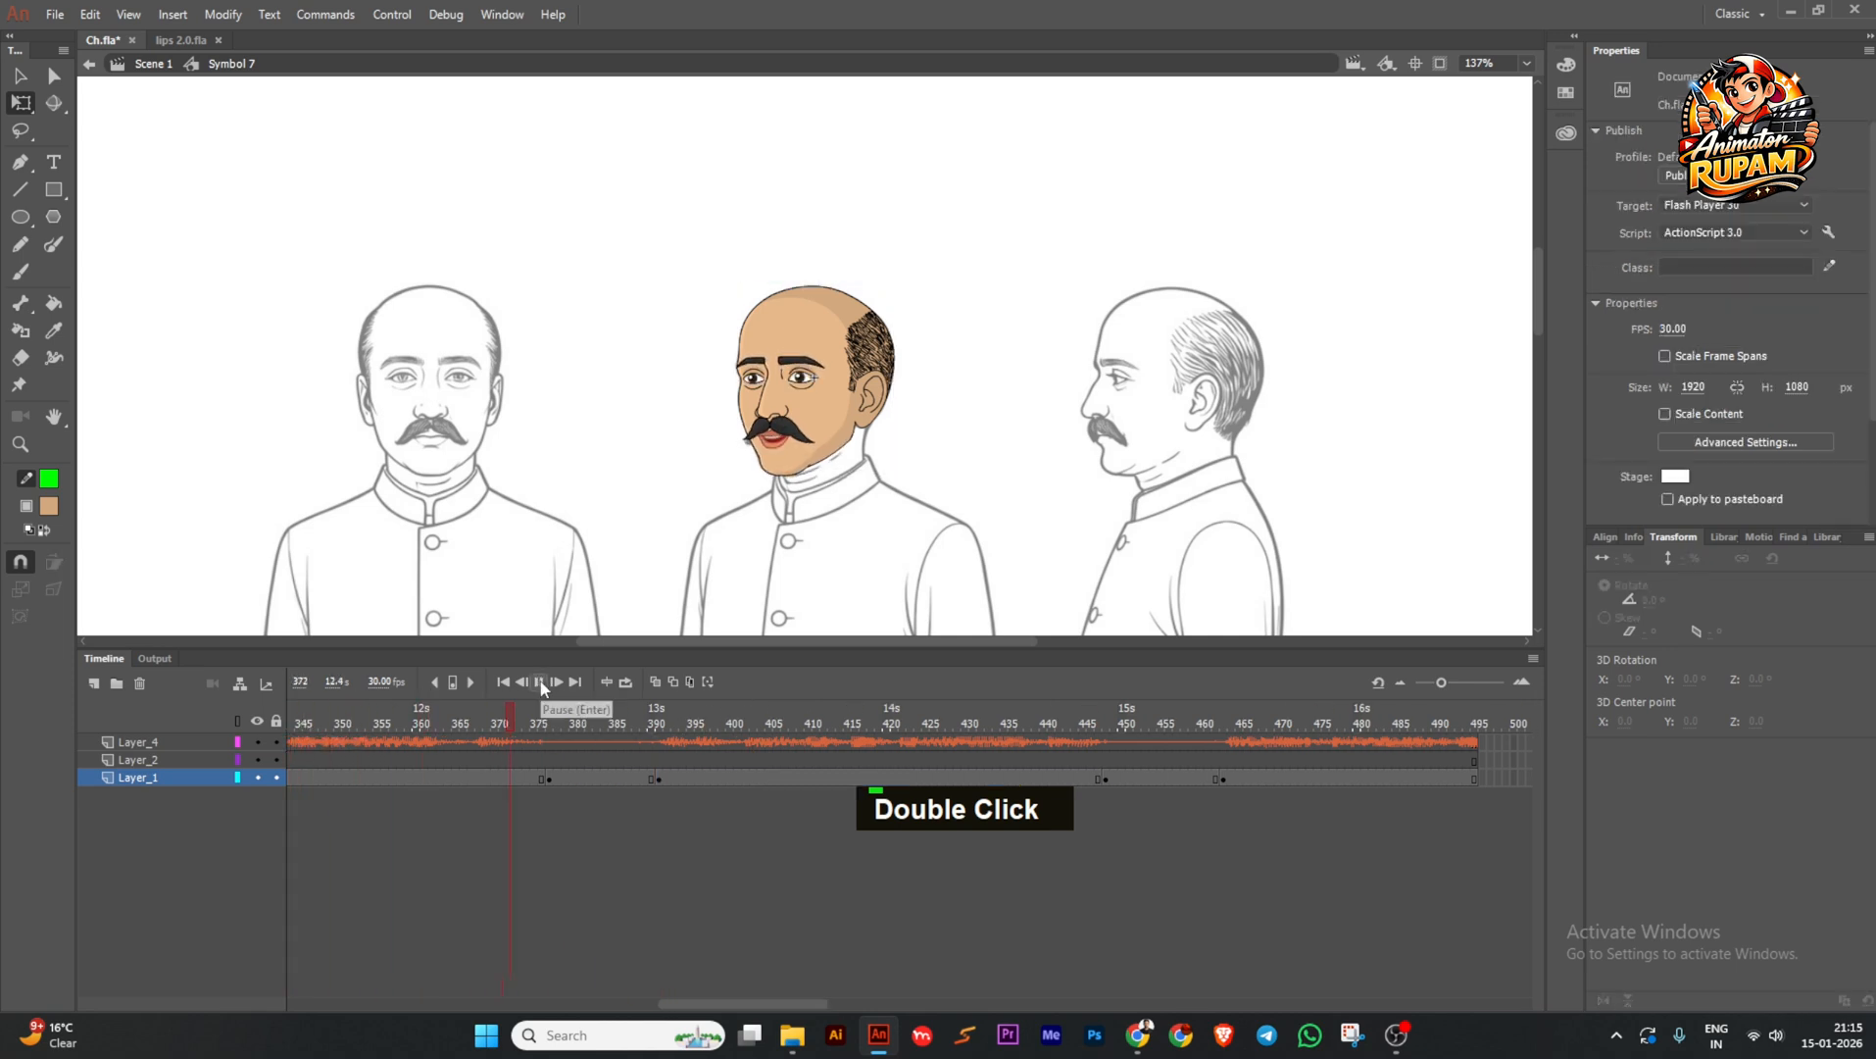
scroll(968, 478, "down", 1, "ctrl")
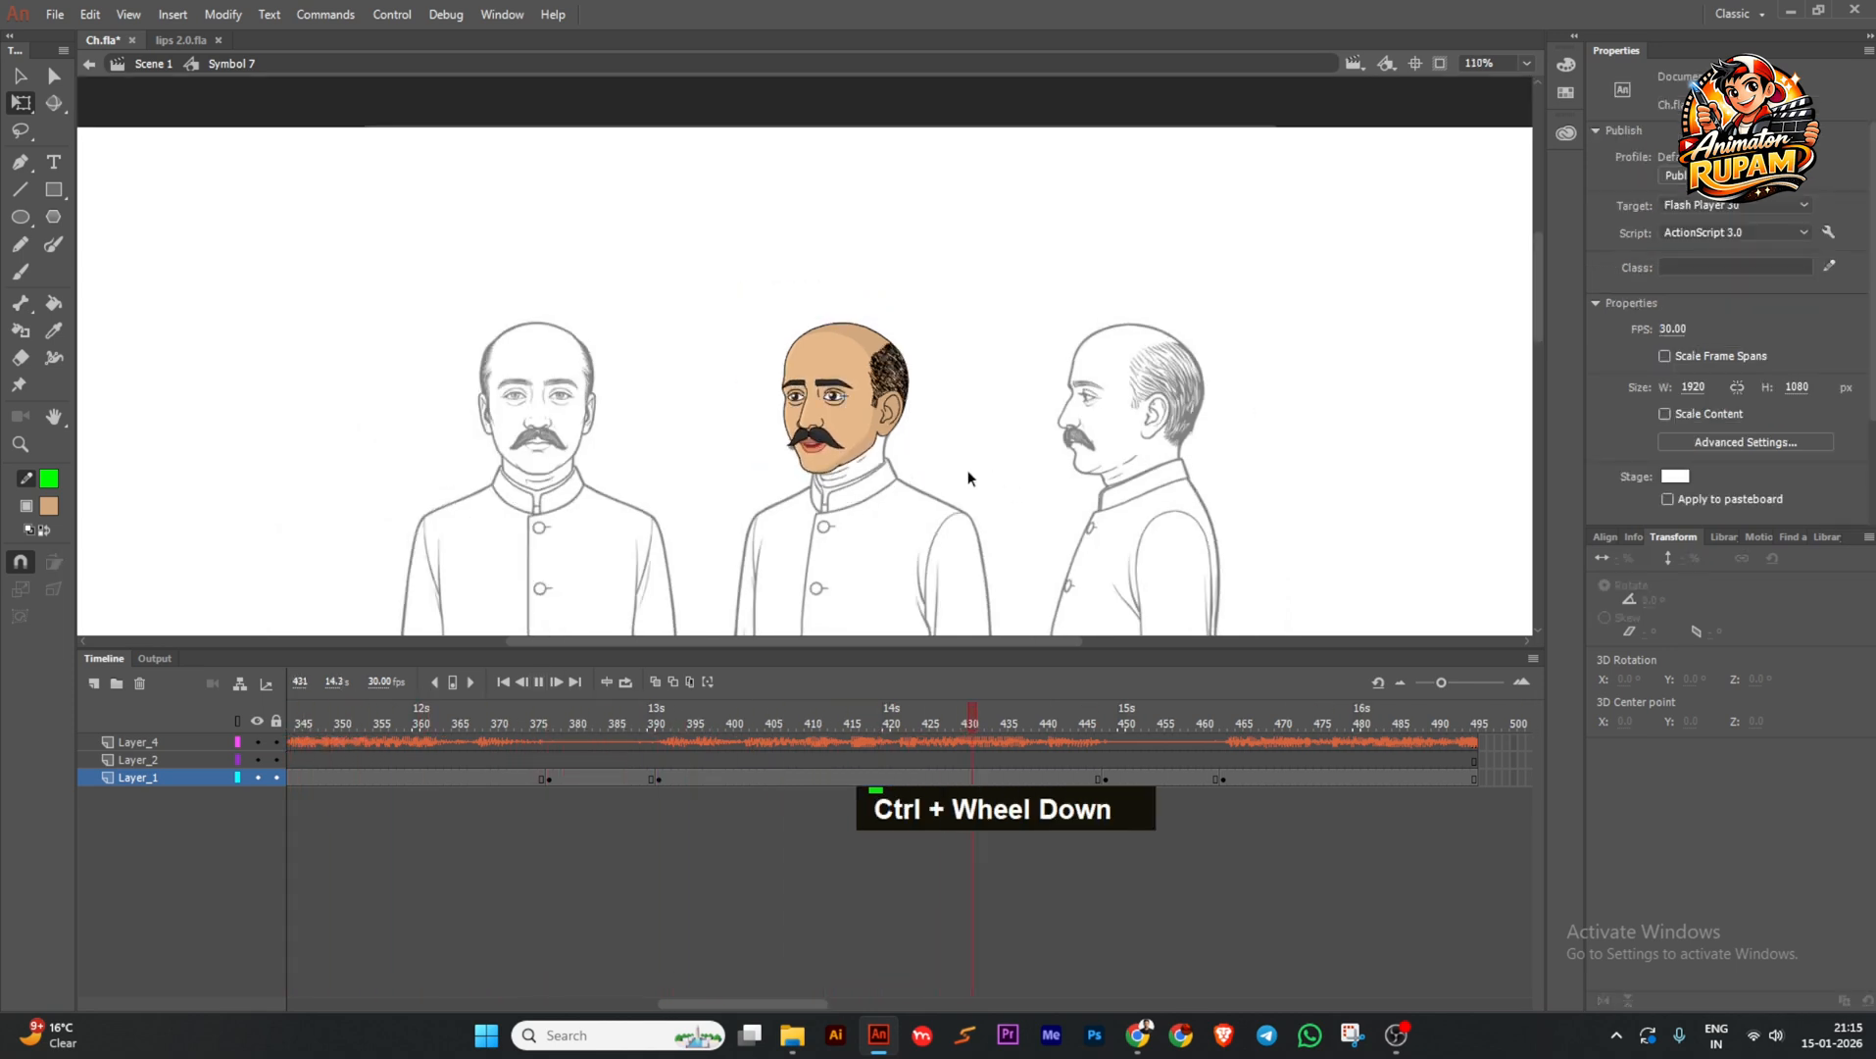
left_click(768, 835)
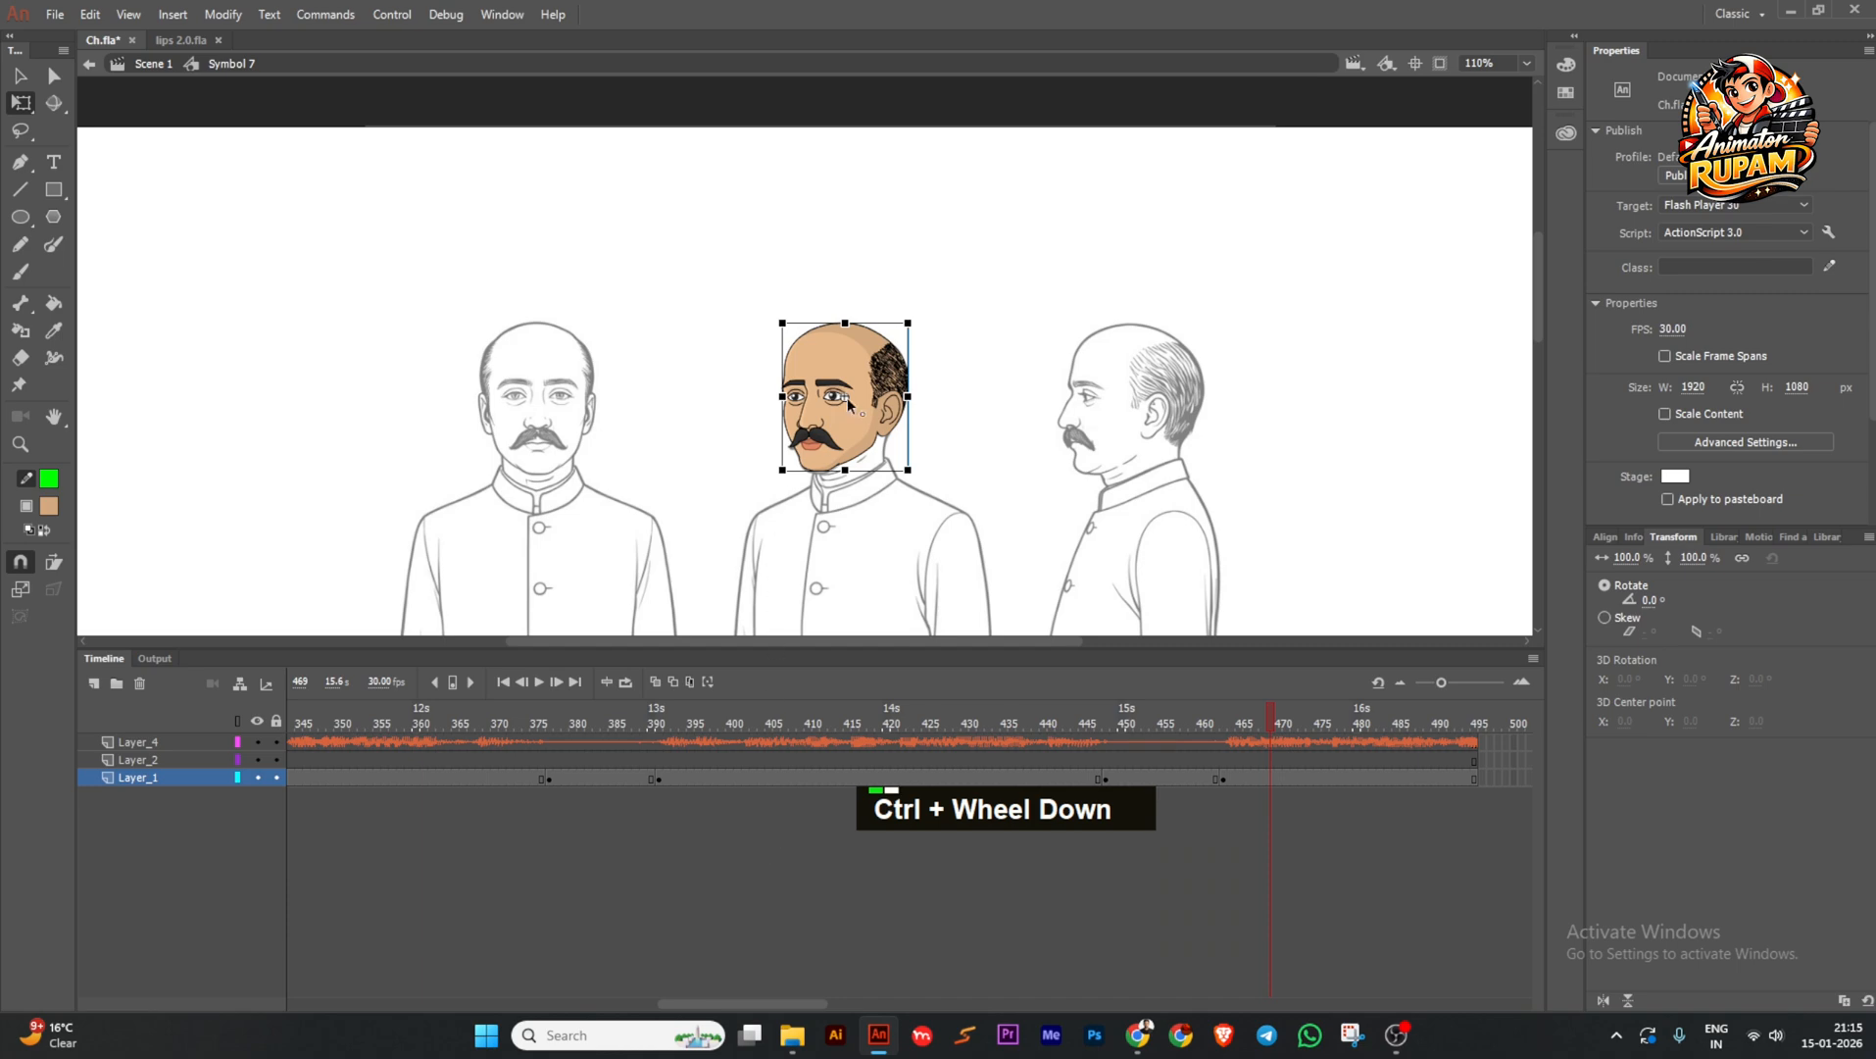
scroll(849, 404, "up", 3, "ctrl")
key("ctrl+s")
scroll(806, 424, "down", 2, "ctrl")
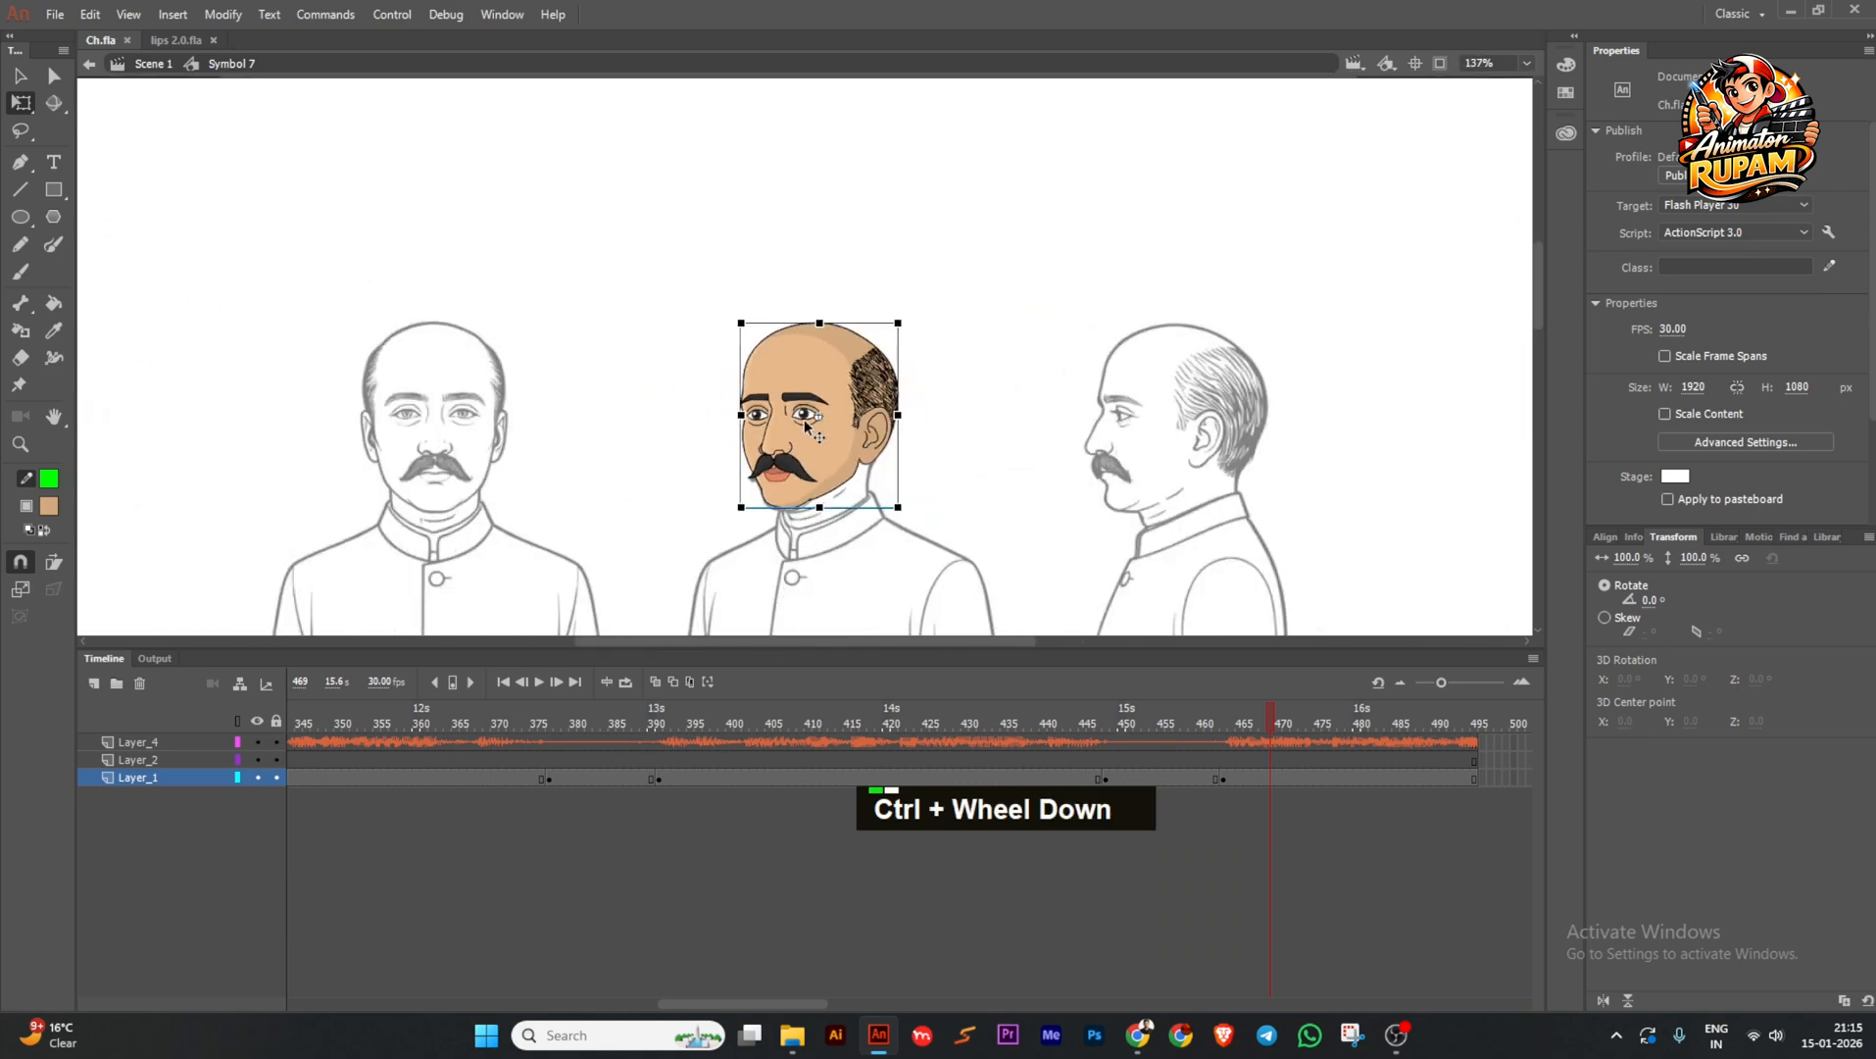
scroll(806, 424, "up", 2, "ctrl")
key("ctrl+s")
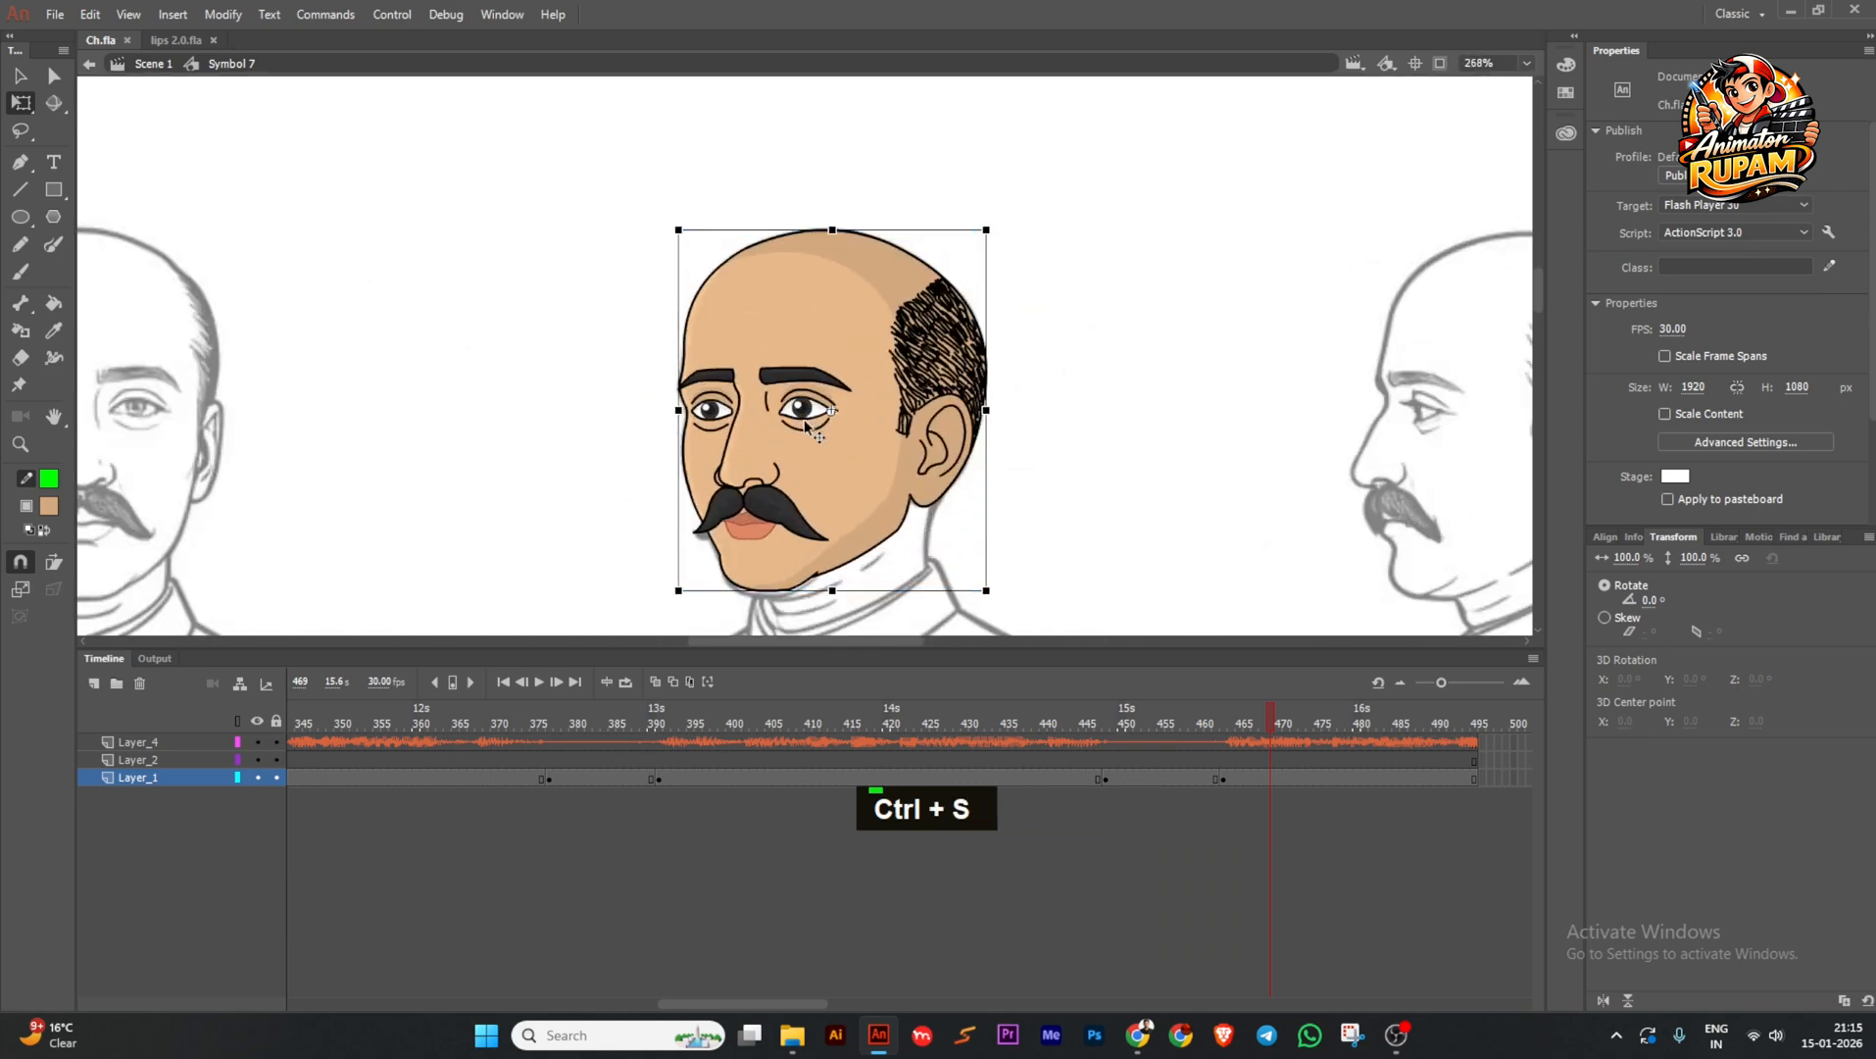
scroll(805, 422, "up", 2, "ctrl")
double_click(805, 417)
scroll(804, 409, "up", 2, "ctrl")
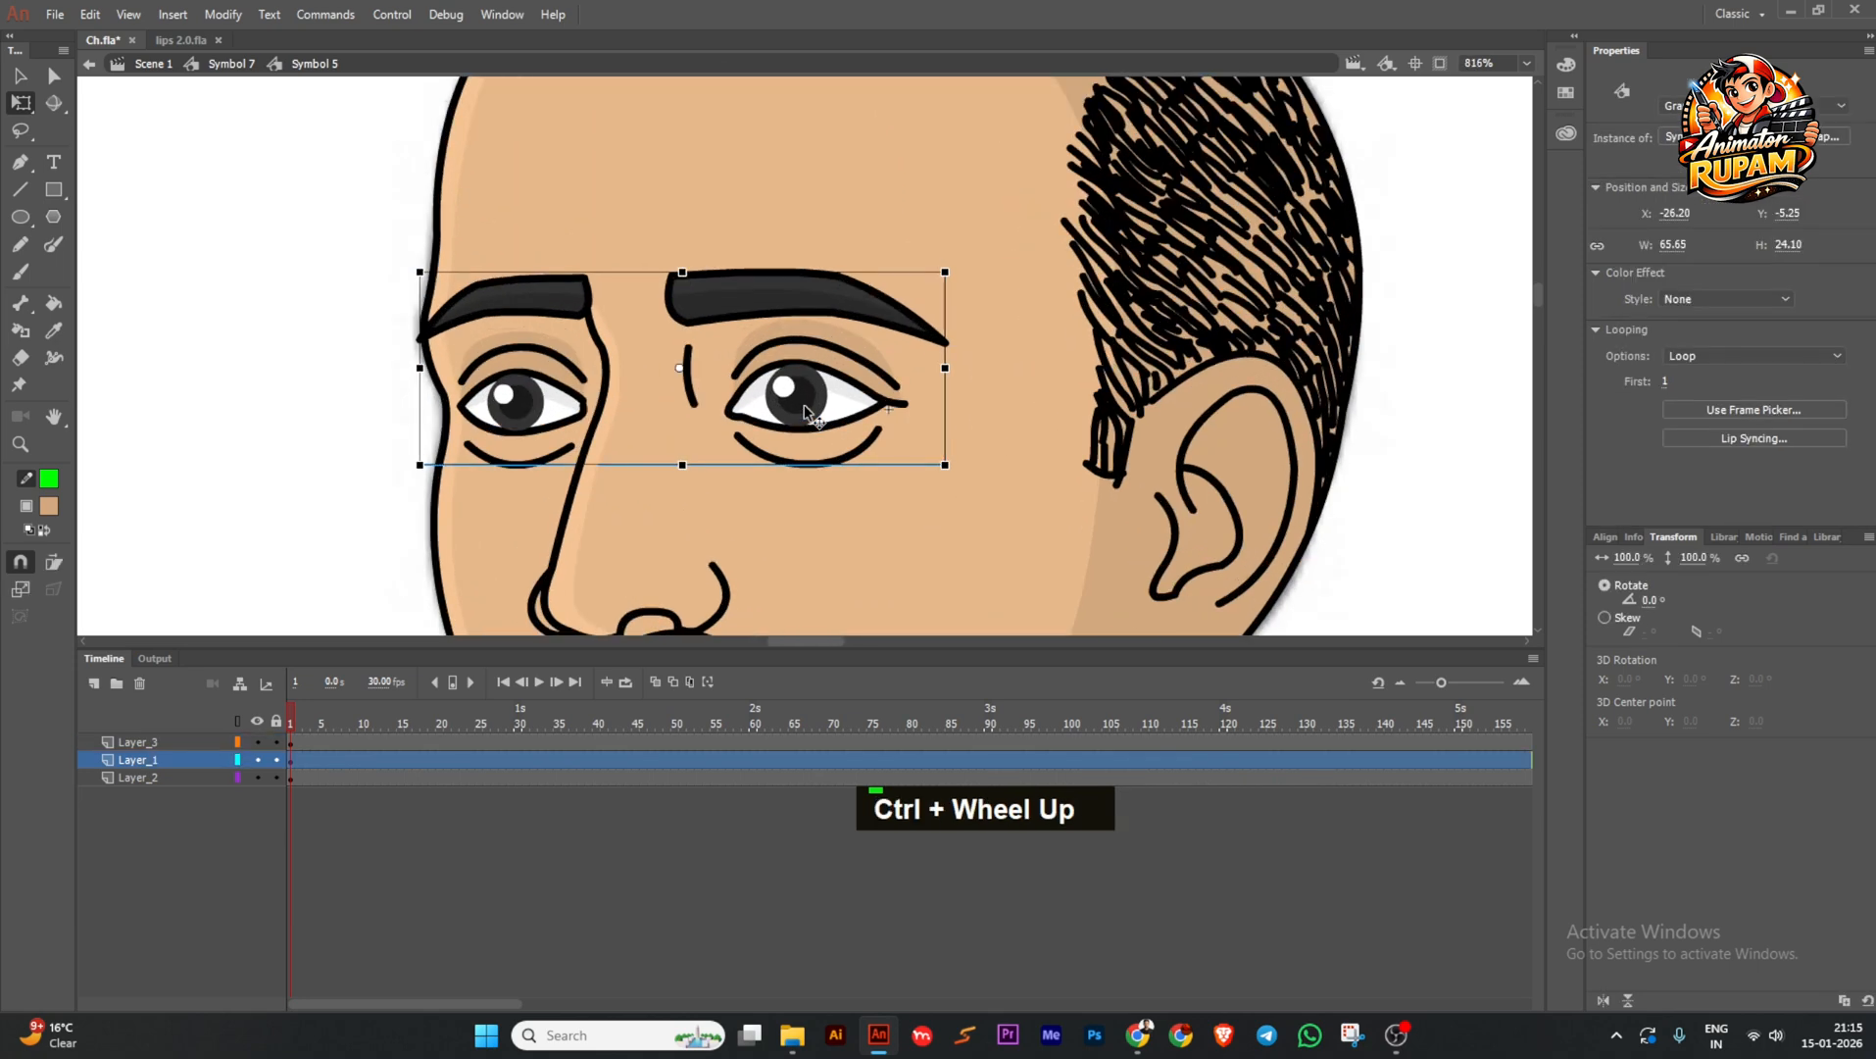
Enter the eyes symbol and centre the eyes in the view.
double_click(803, 405)
left_click(803, 405)
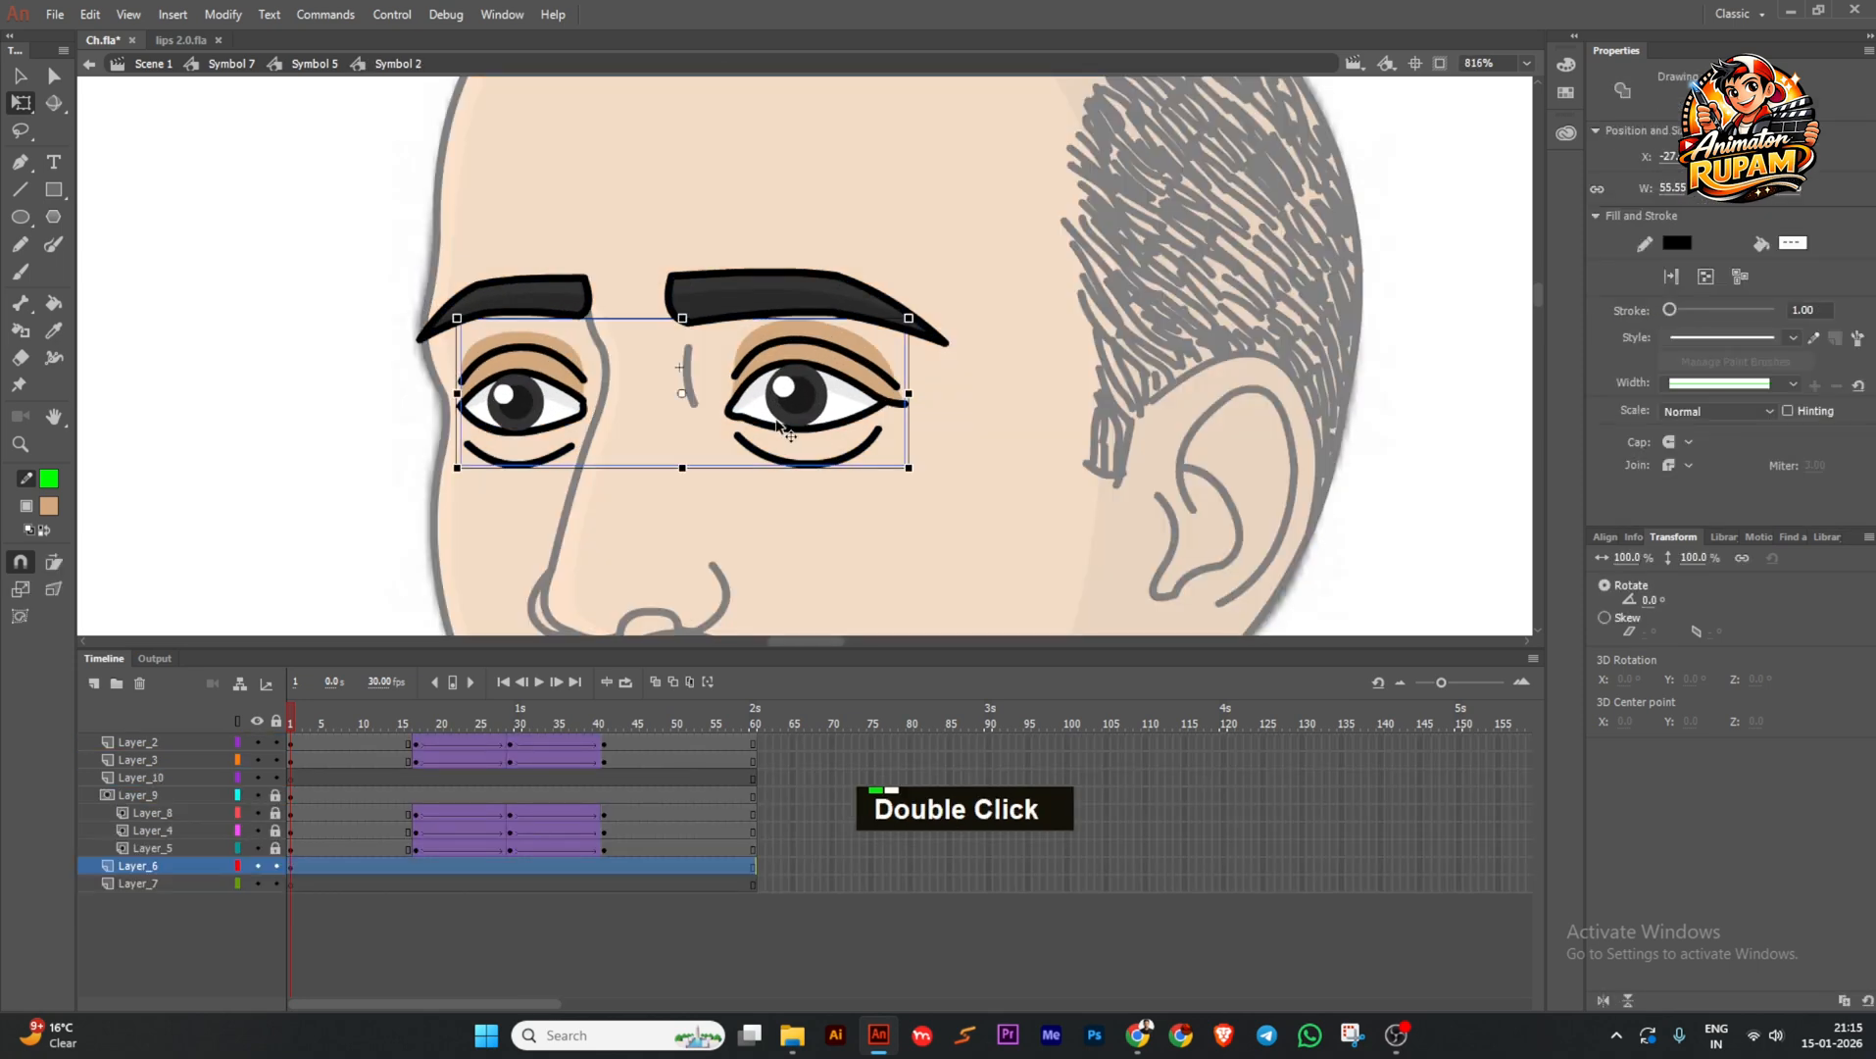
scroll(775, 412, "up", 2, "ctrl")
left_click_drag(438, 468, 588, 510)
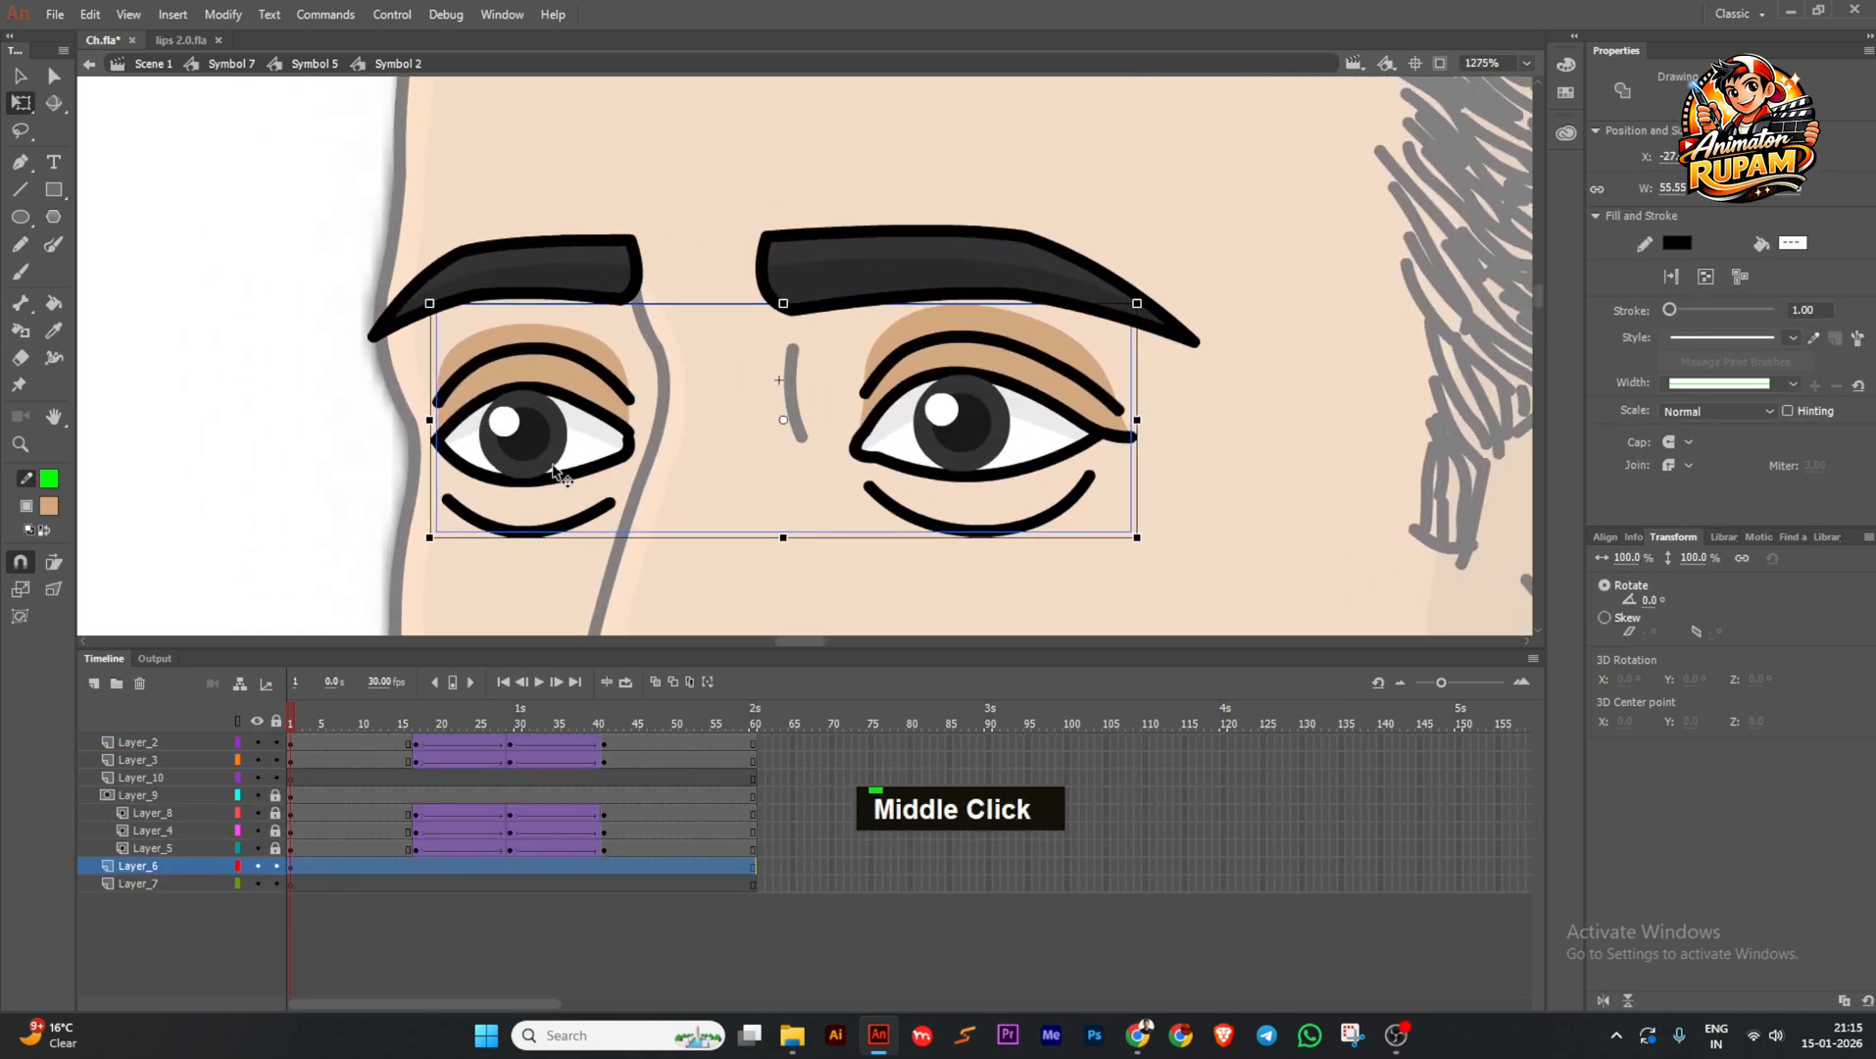
scroll(763, 425, "down", 2, "ctrl")
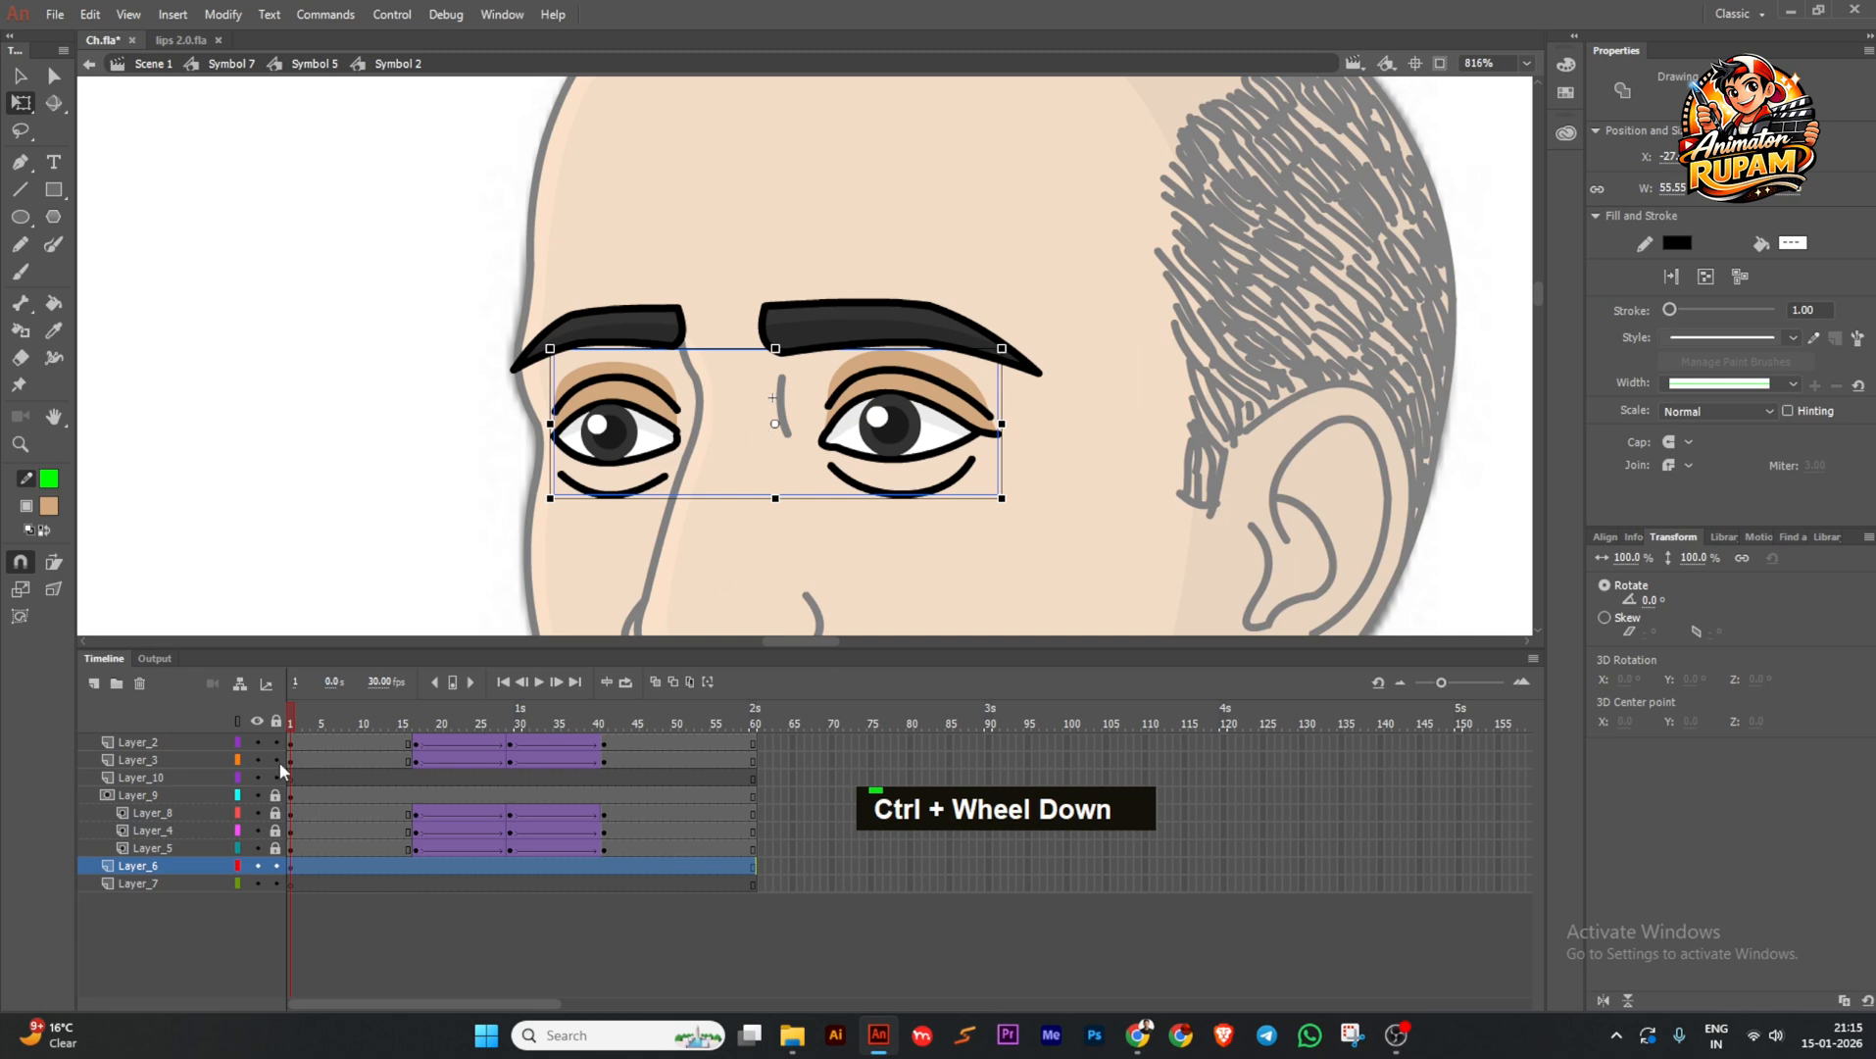
Unlock the pupil layers Layer_4 and Layer_5 and shift both pupils slightly left.
mouse_move(276, 831)
left_mouse_down()
mouse_move(278, 850)
mouse_move(275, 795)
left_mouse_up()
left_click(361, 915)
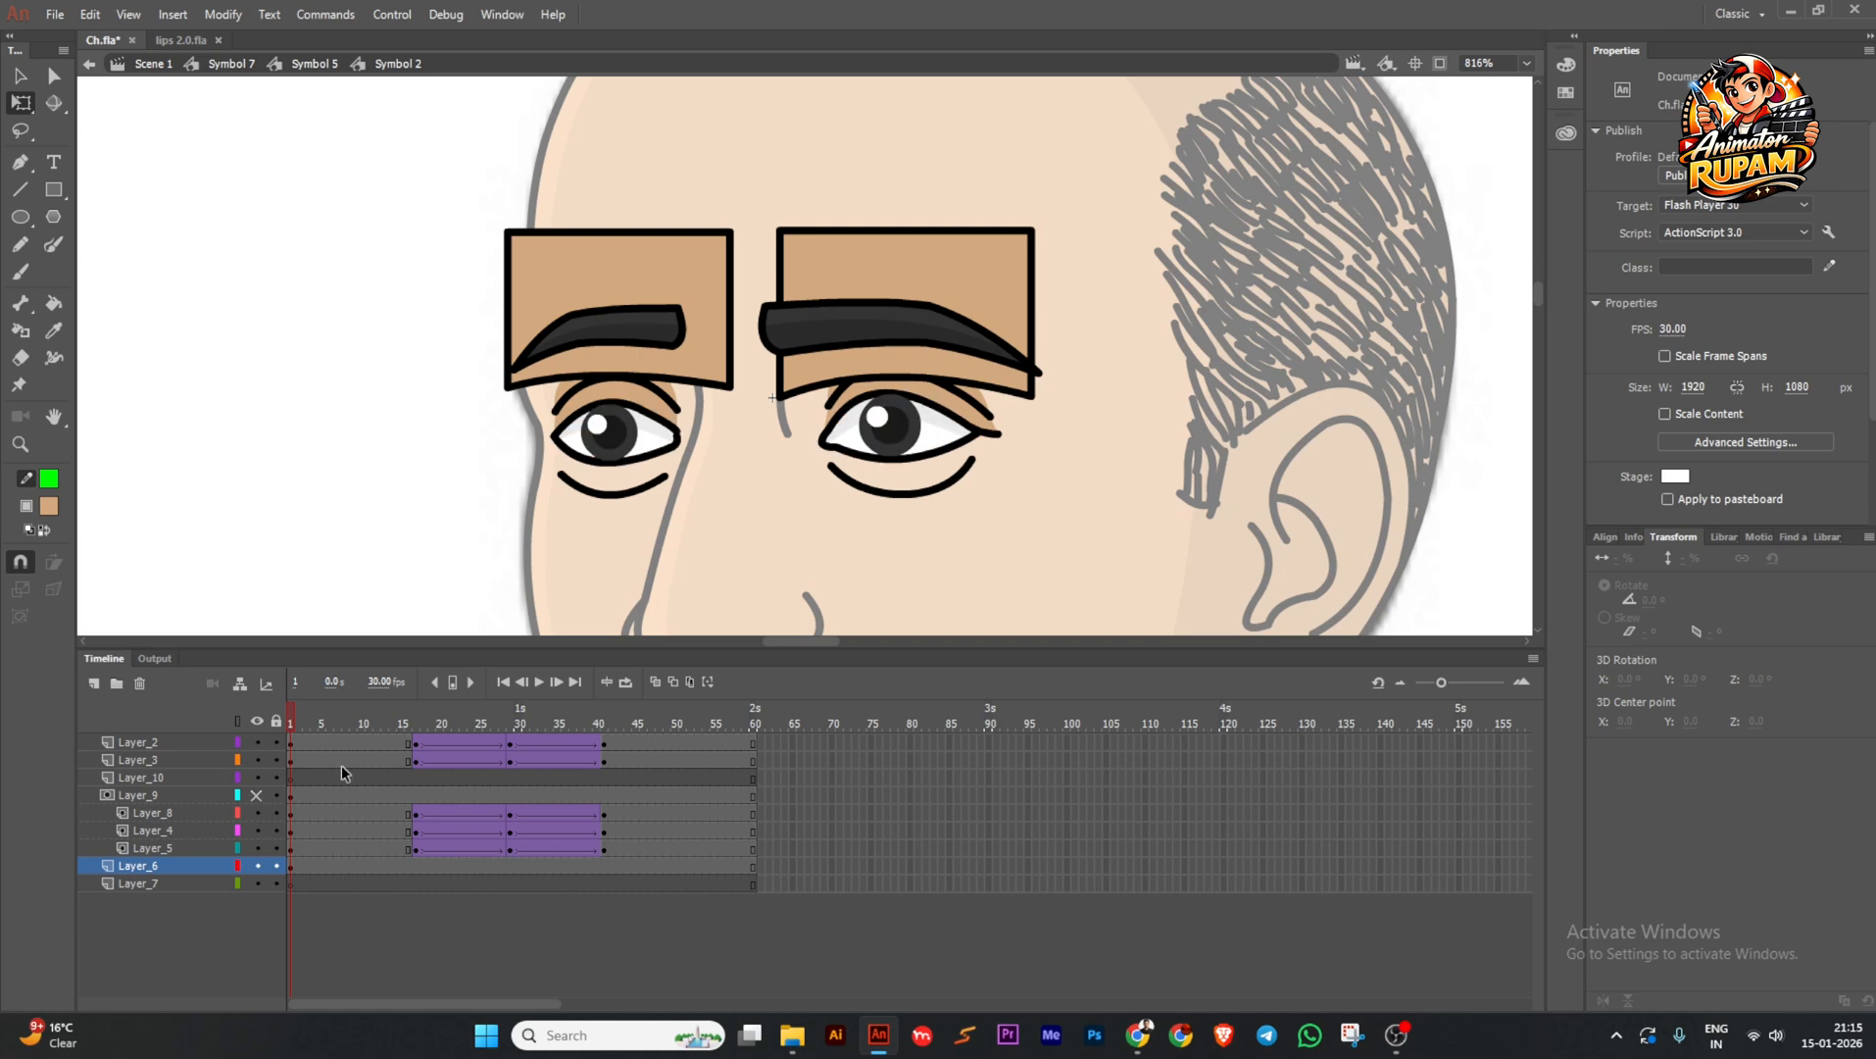
left_click(612, 434)
scroll(612, 434, "up", 2)
left_click(1155, 453, "shift")
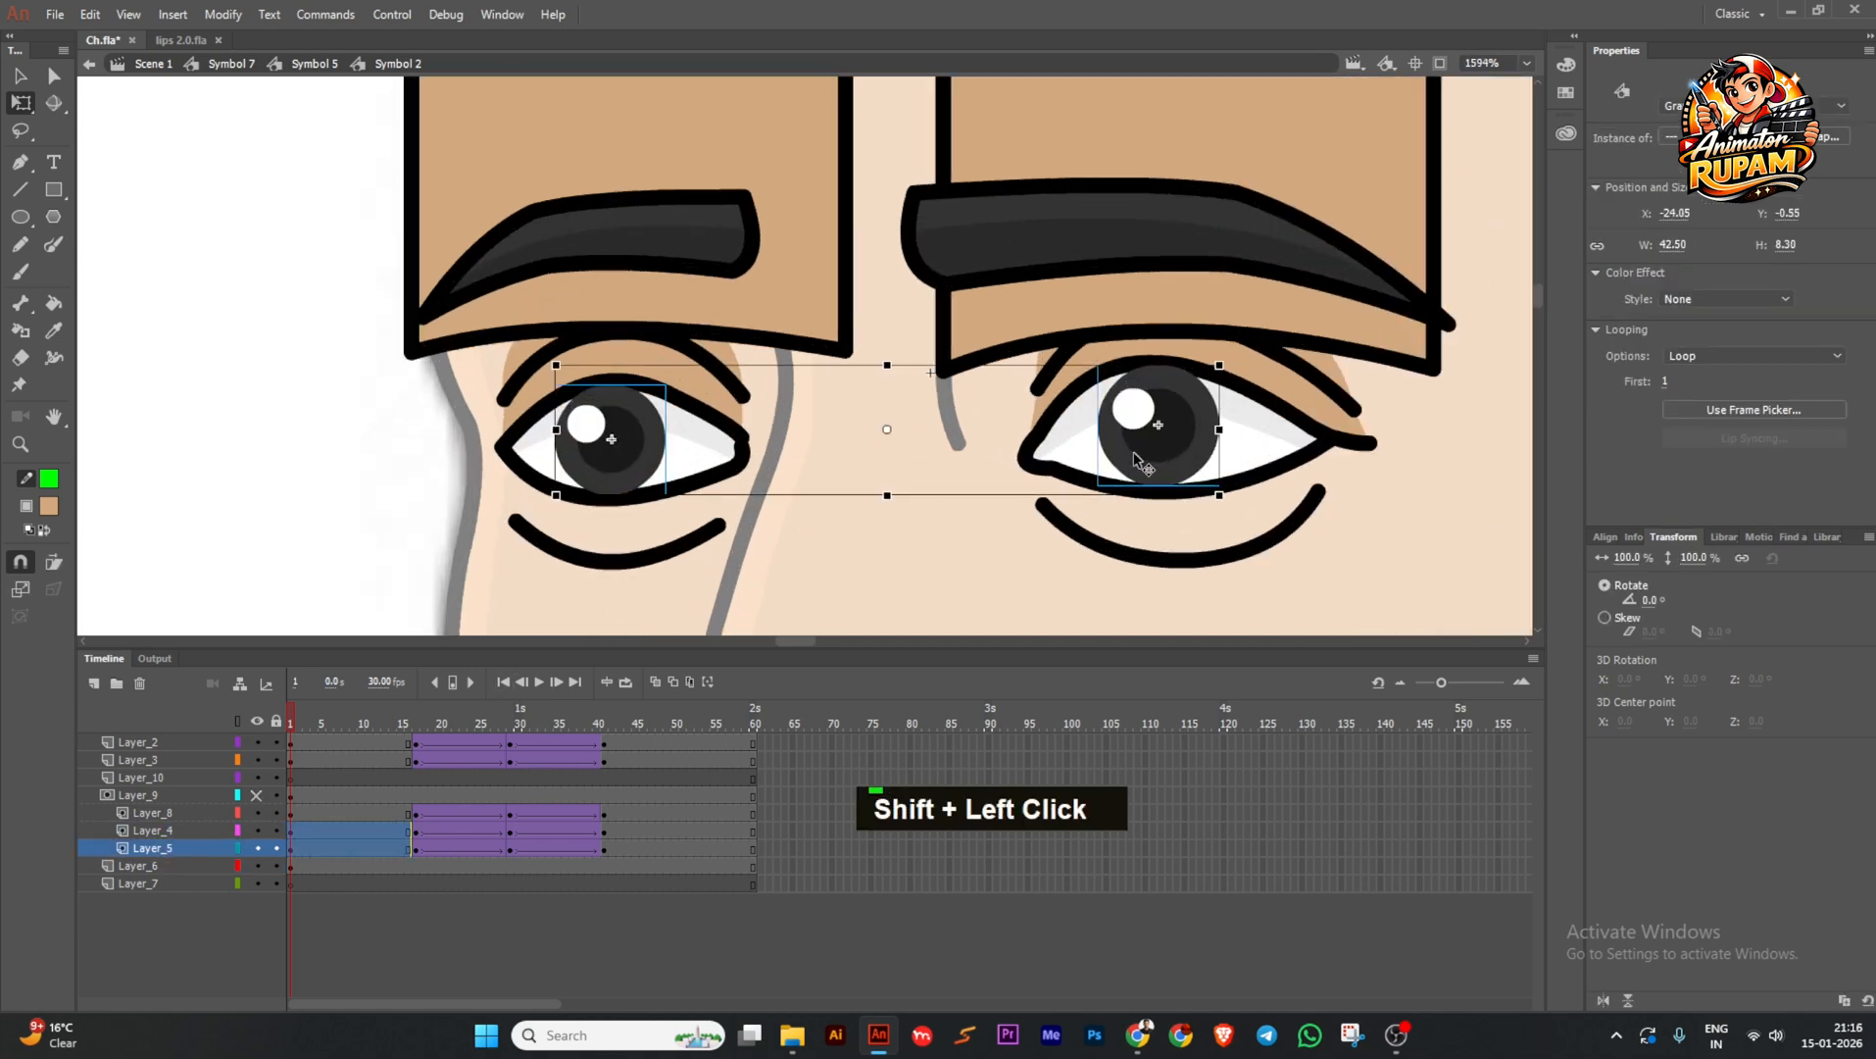
left_click_drag(1142, 455, 1124, 454)
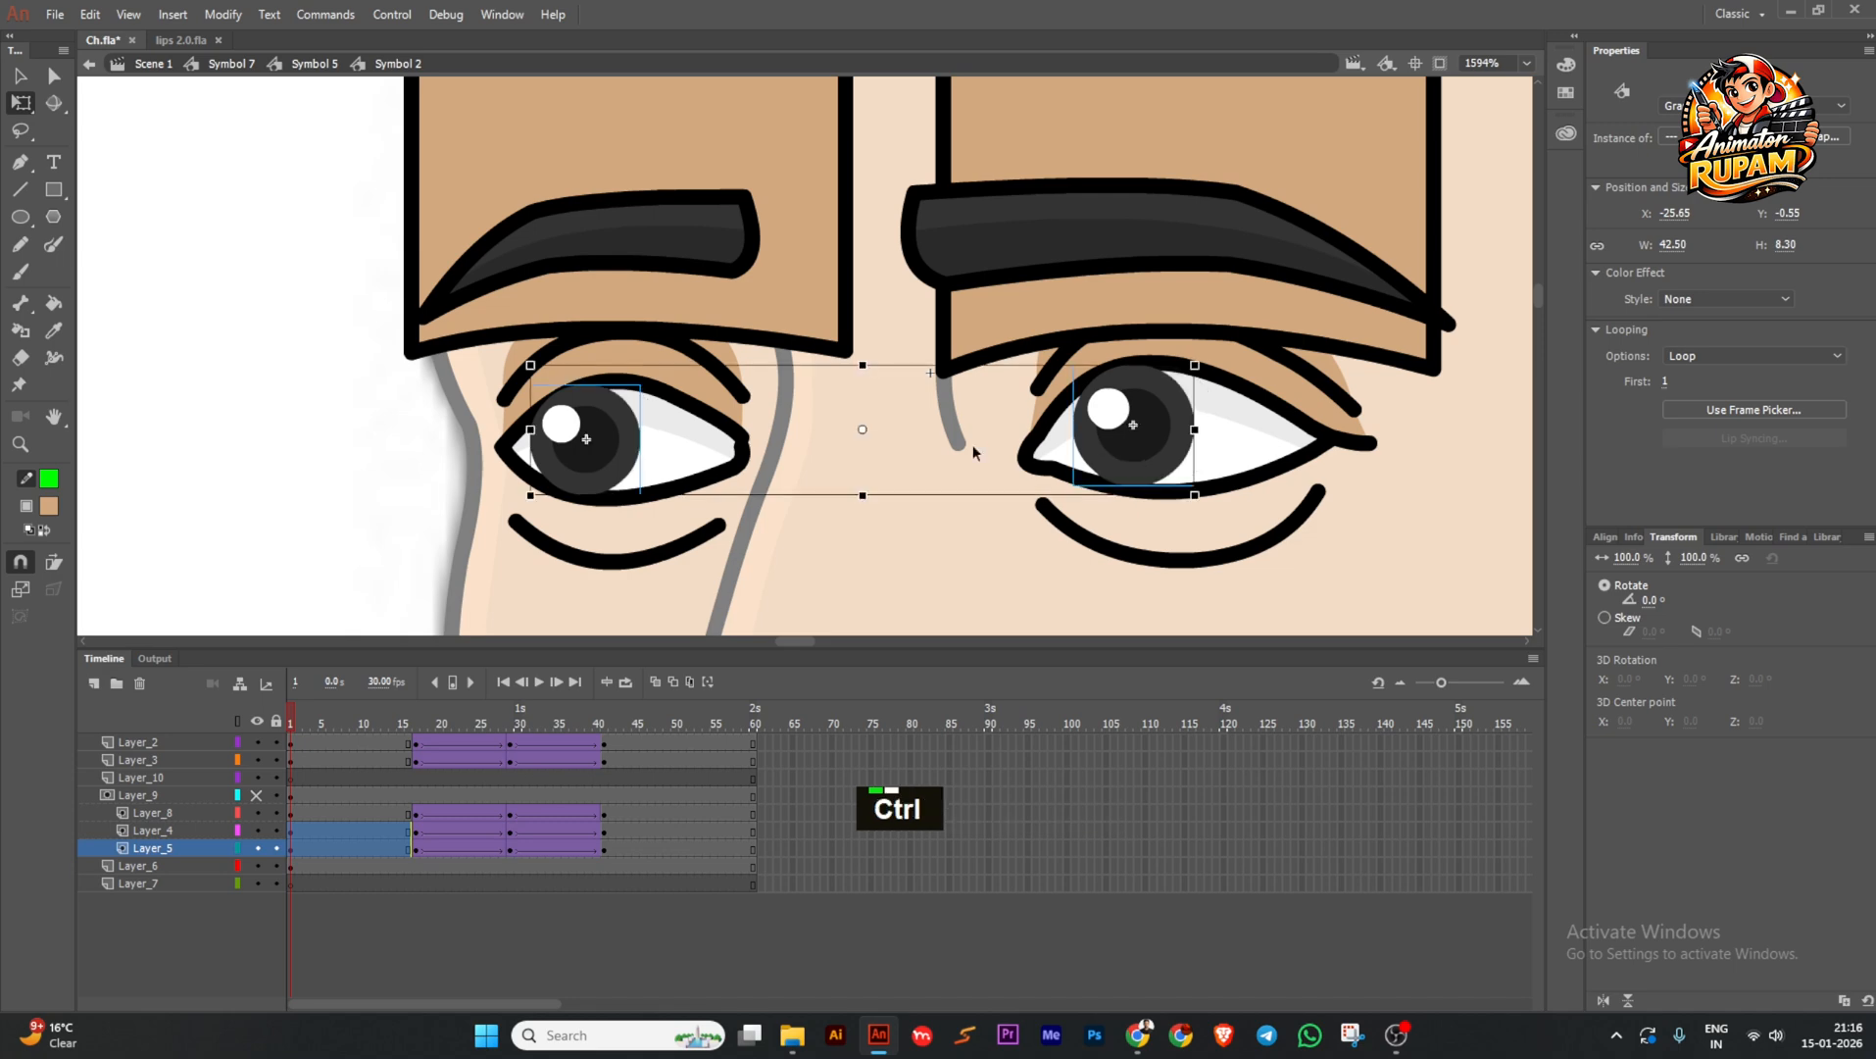
scroll(972, 444, "down", 6)
scroll(998, 446, "up", 3)
scroll(997, 446, "up", 1)
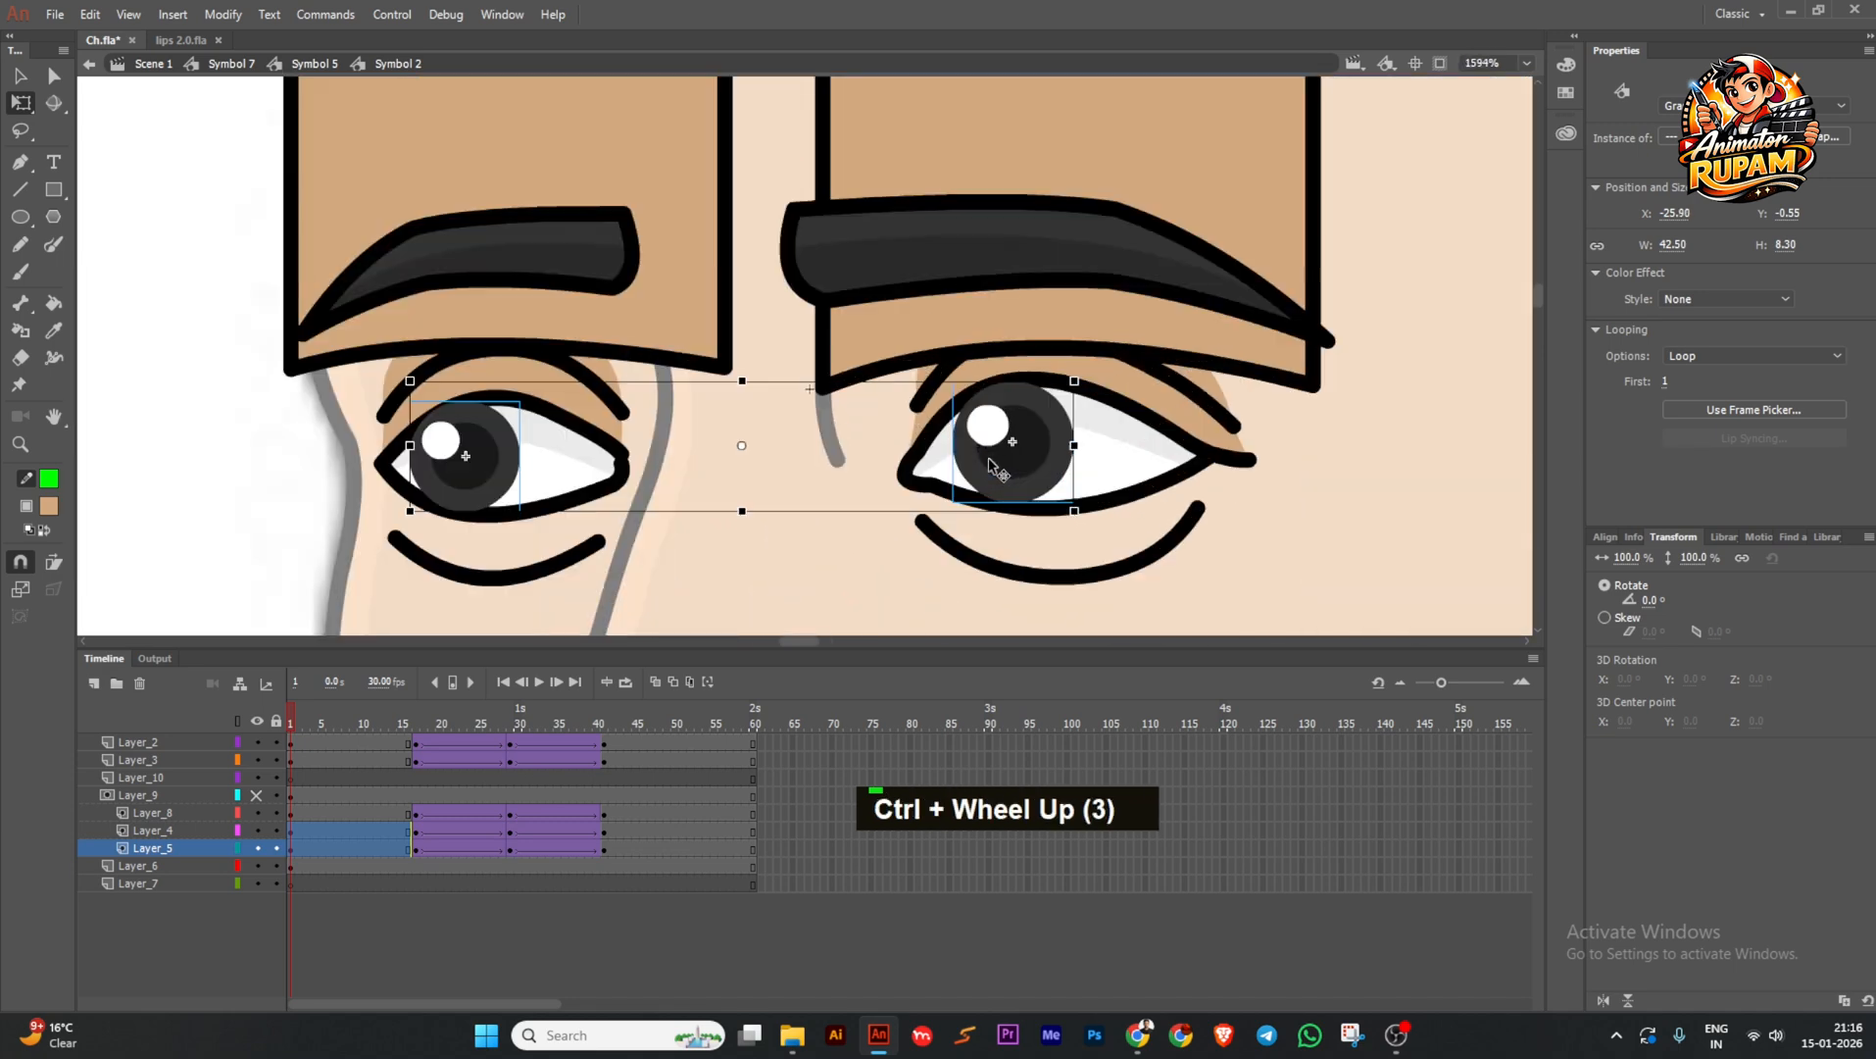
scroll(702, 471, "down", 1)
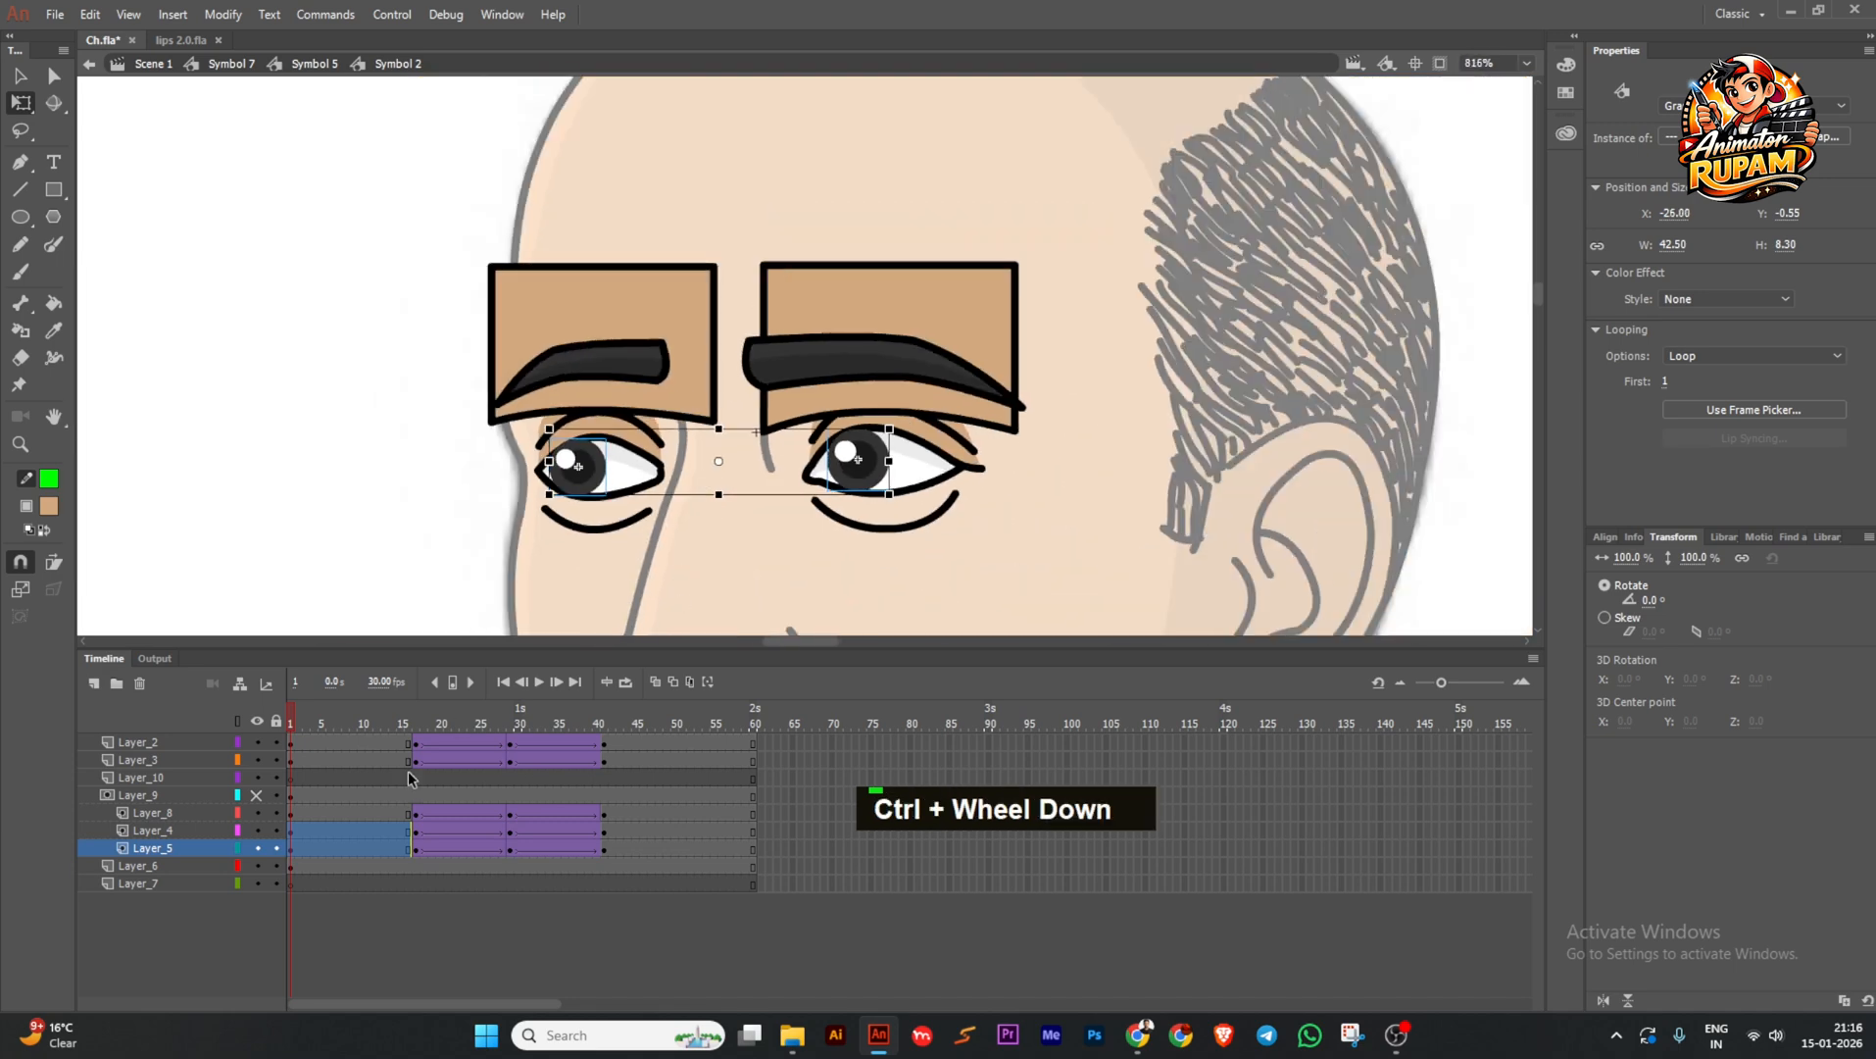
left_click(390, 895)
Add pupil keyframes and copy them to frames 29 and 41.
left_click(407, 847)
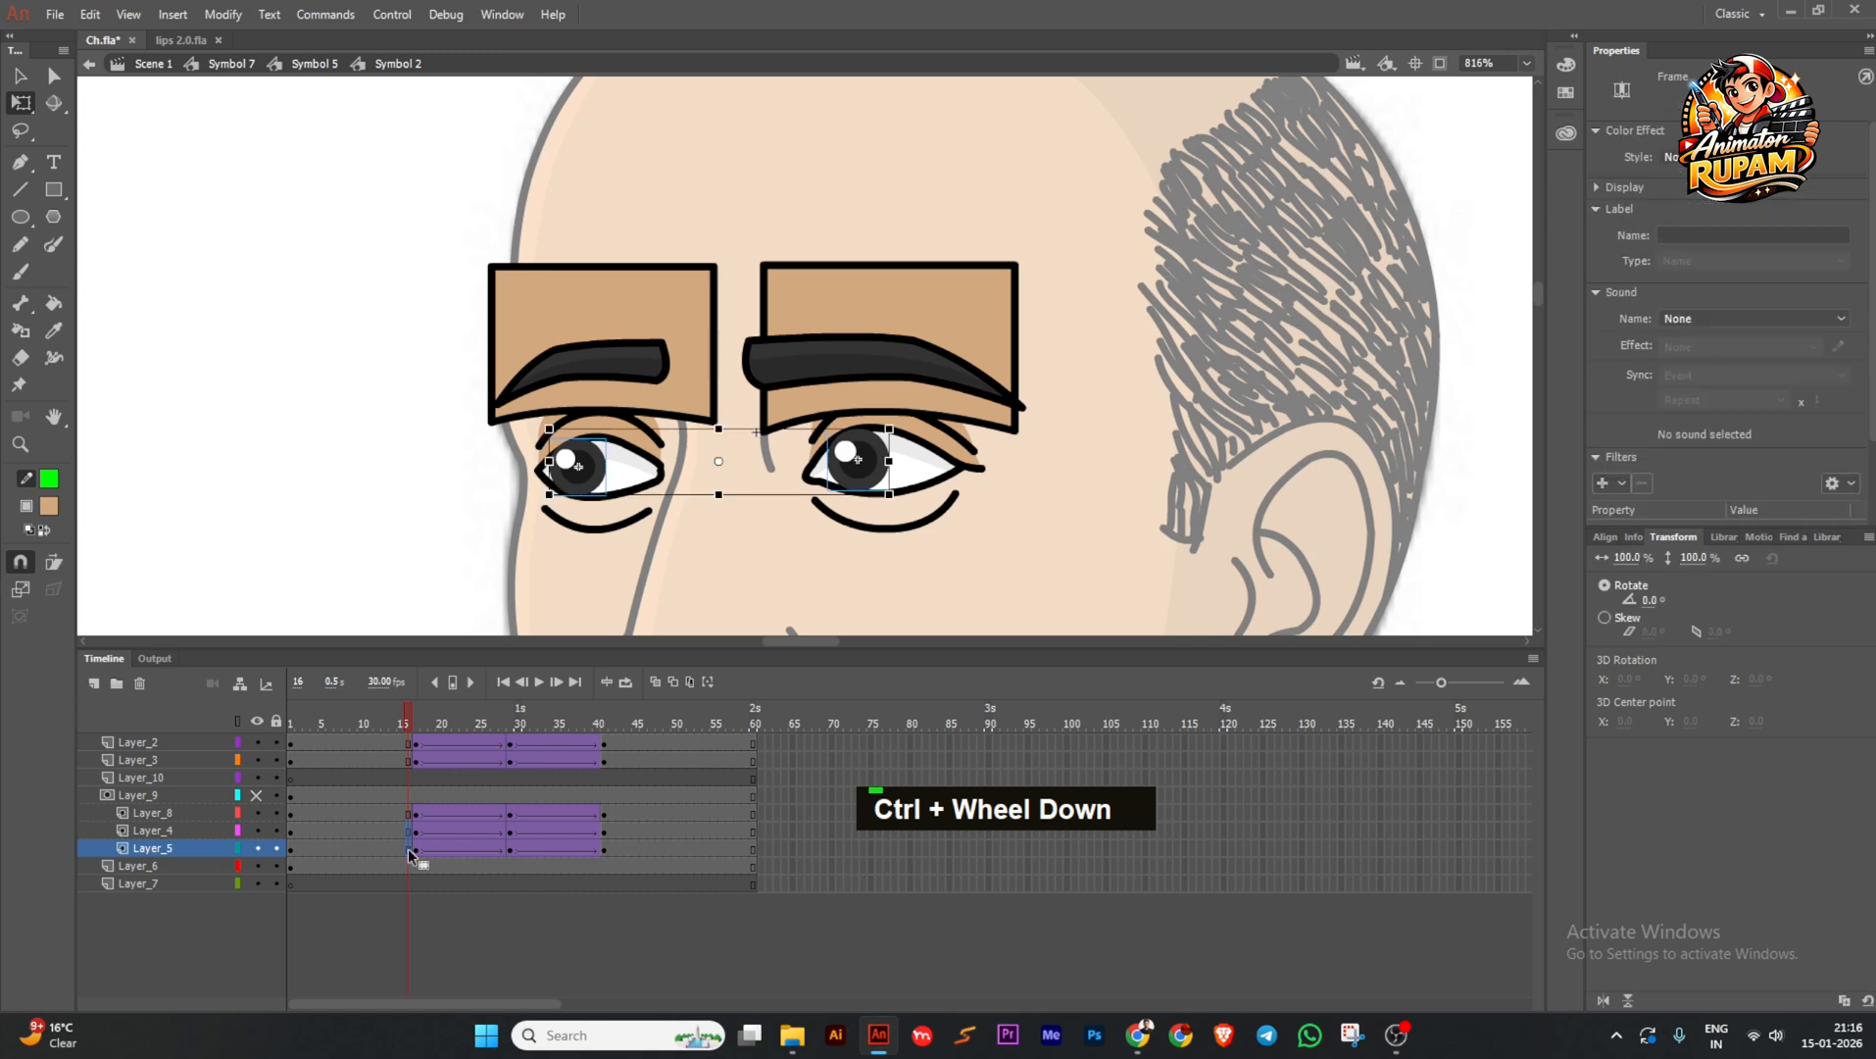
key("F6")
left_click(418, 847)
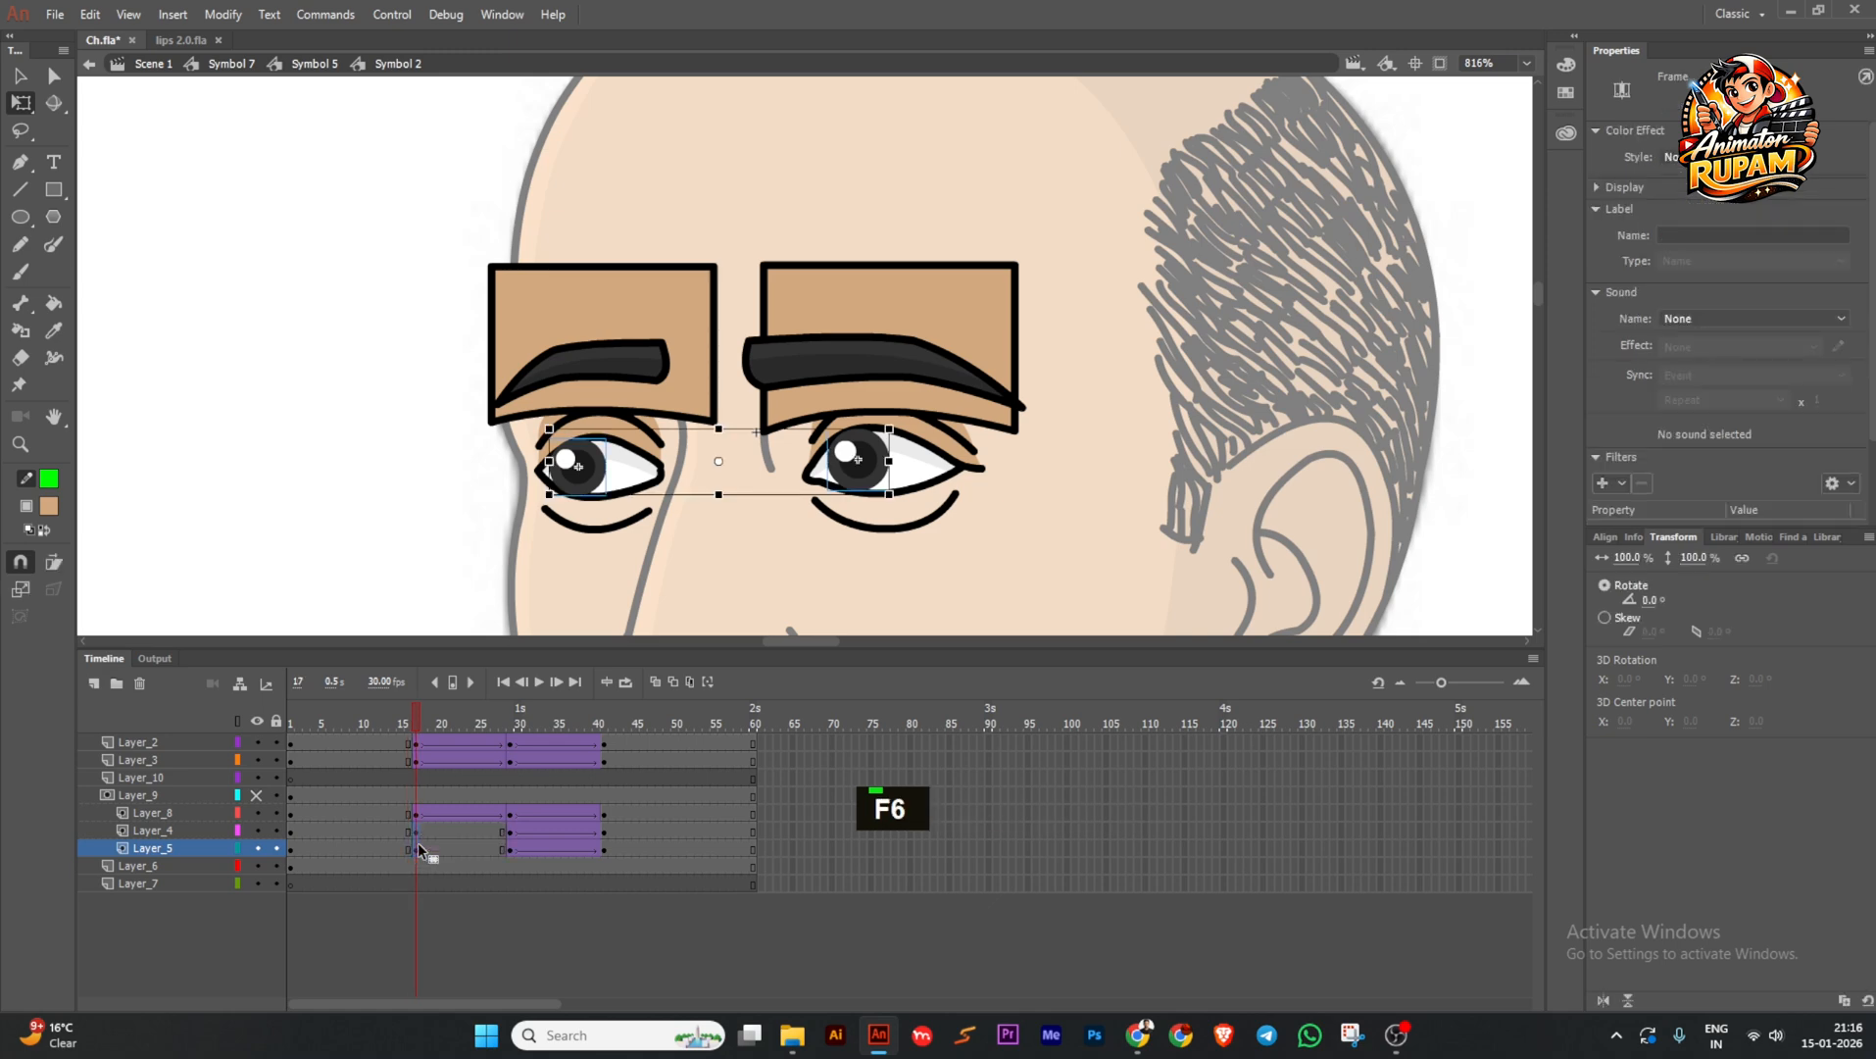
left_click_drag(505, 835, 607, 846)
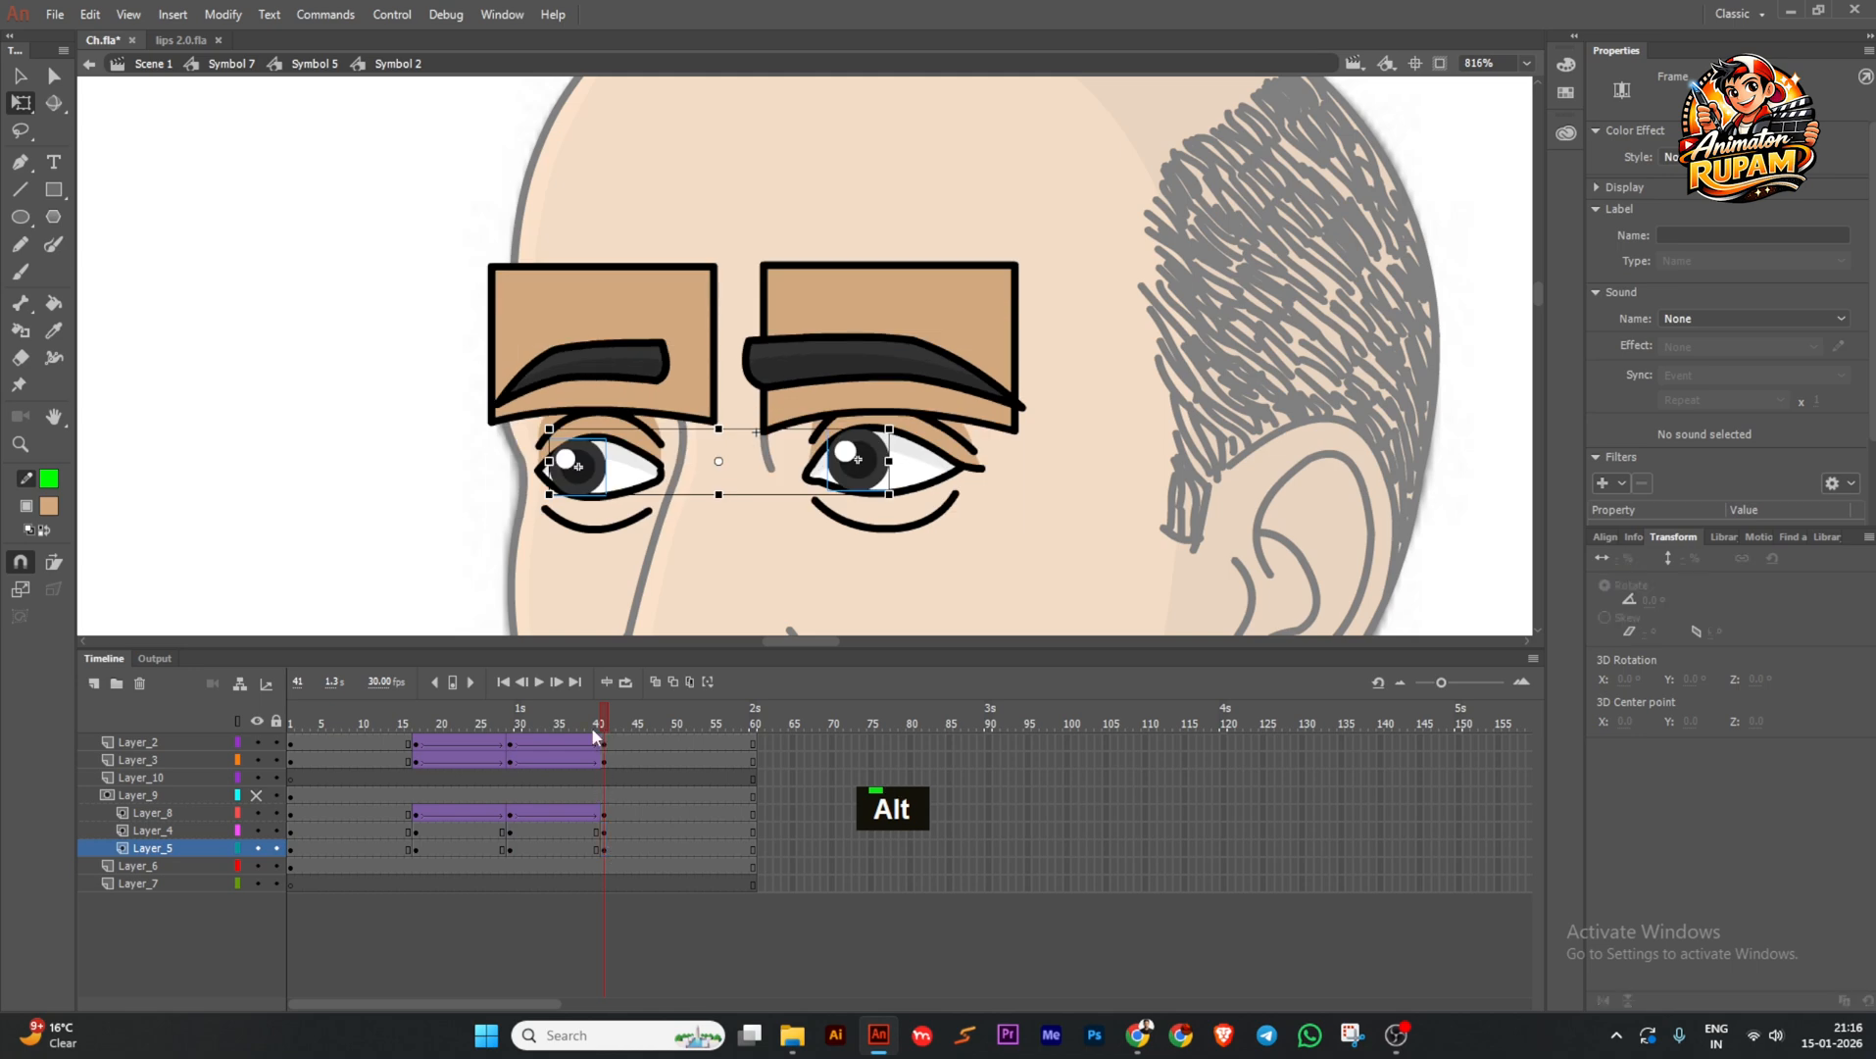
left_click_drag(591, 727, 515, 750)
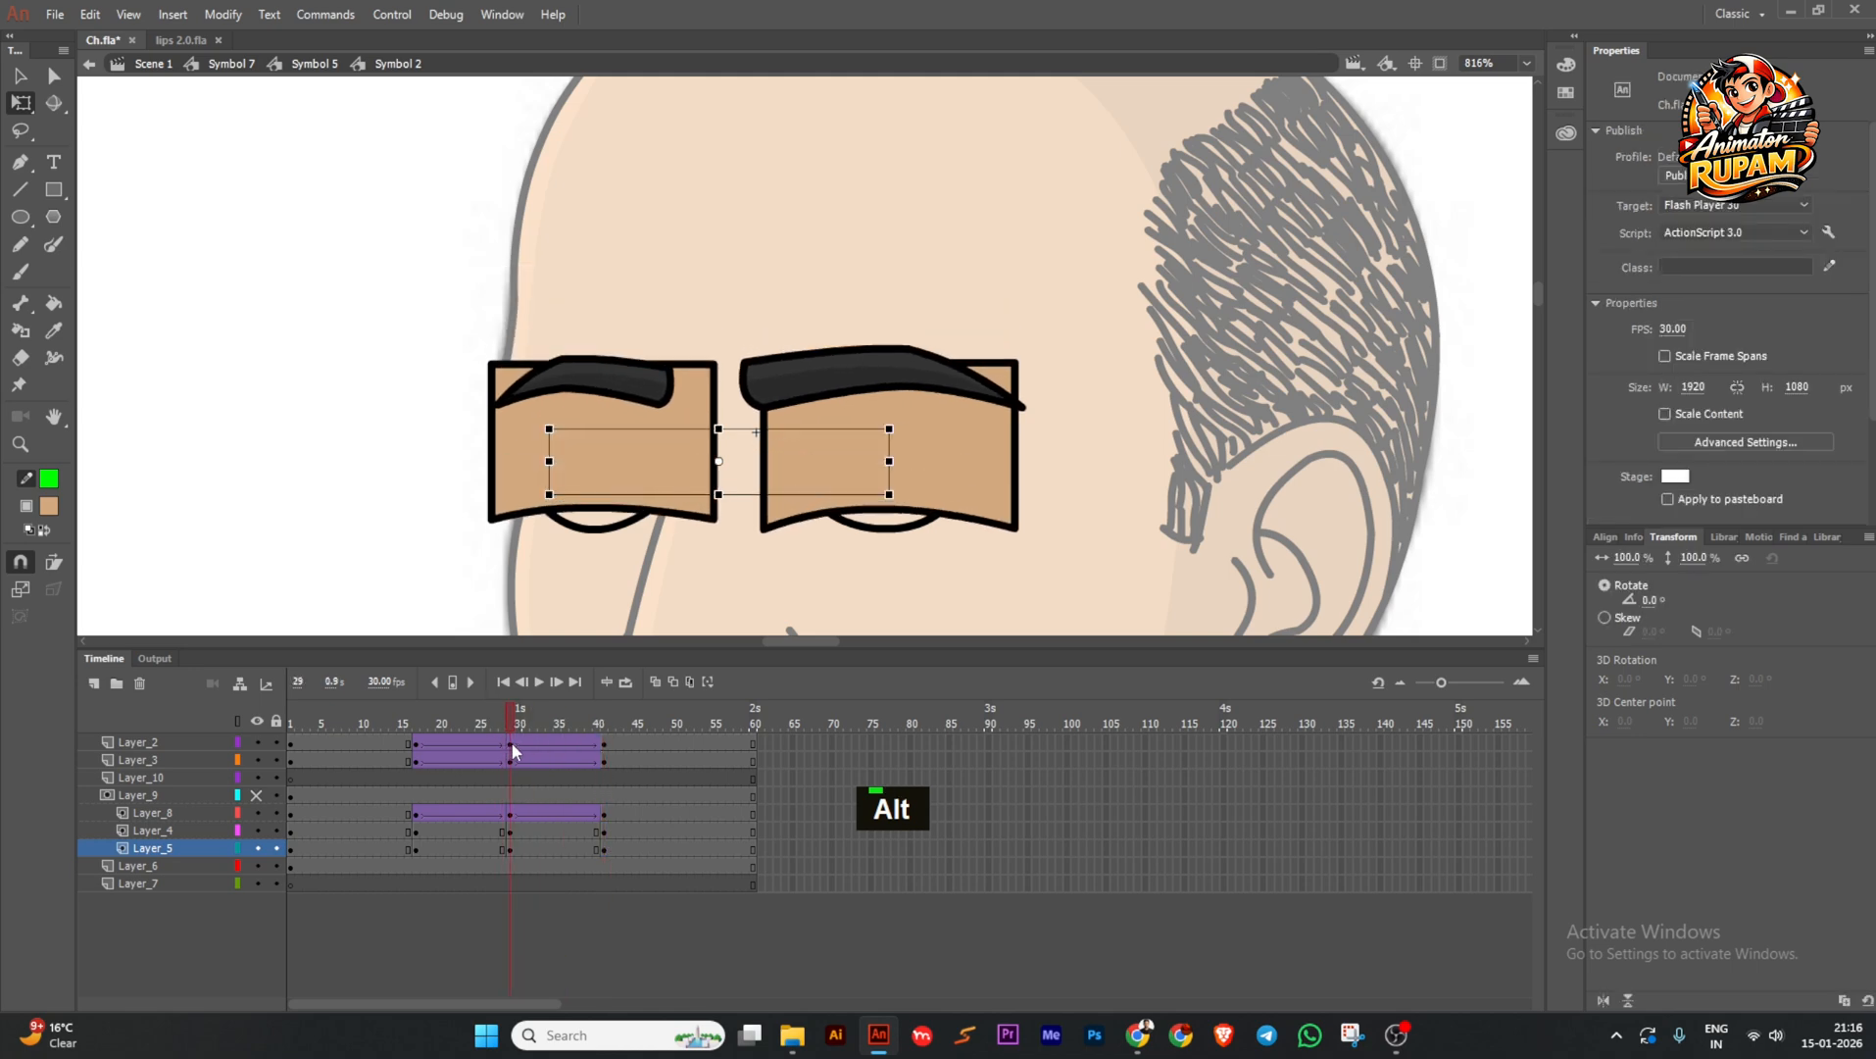
Hide the eyelid layer and nudge both pupils downward.
left_click(258, 812)
left_click(588, 469)
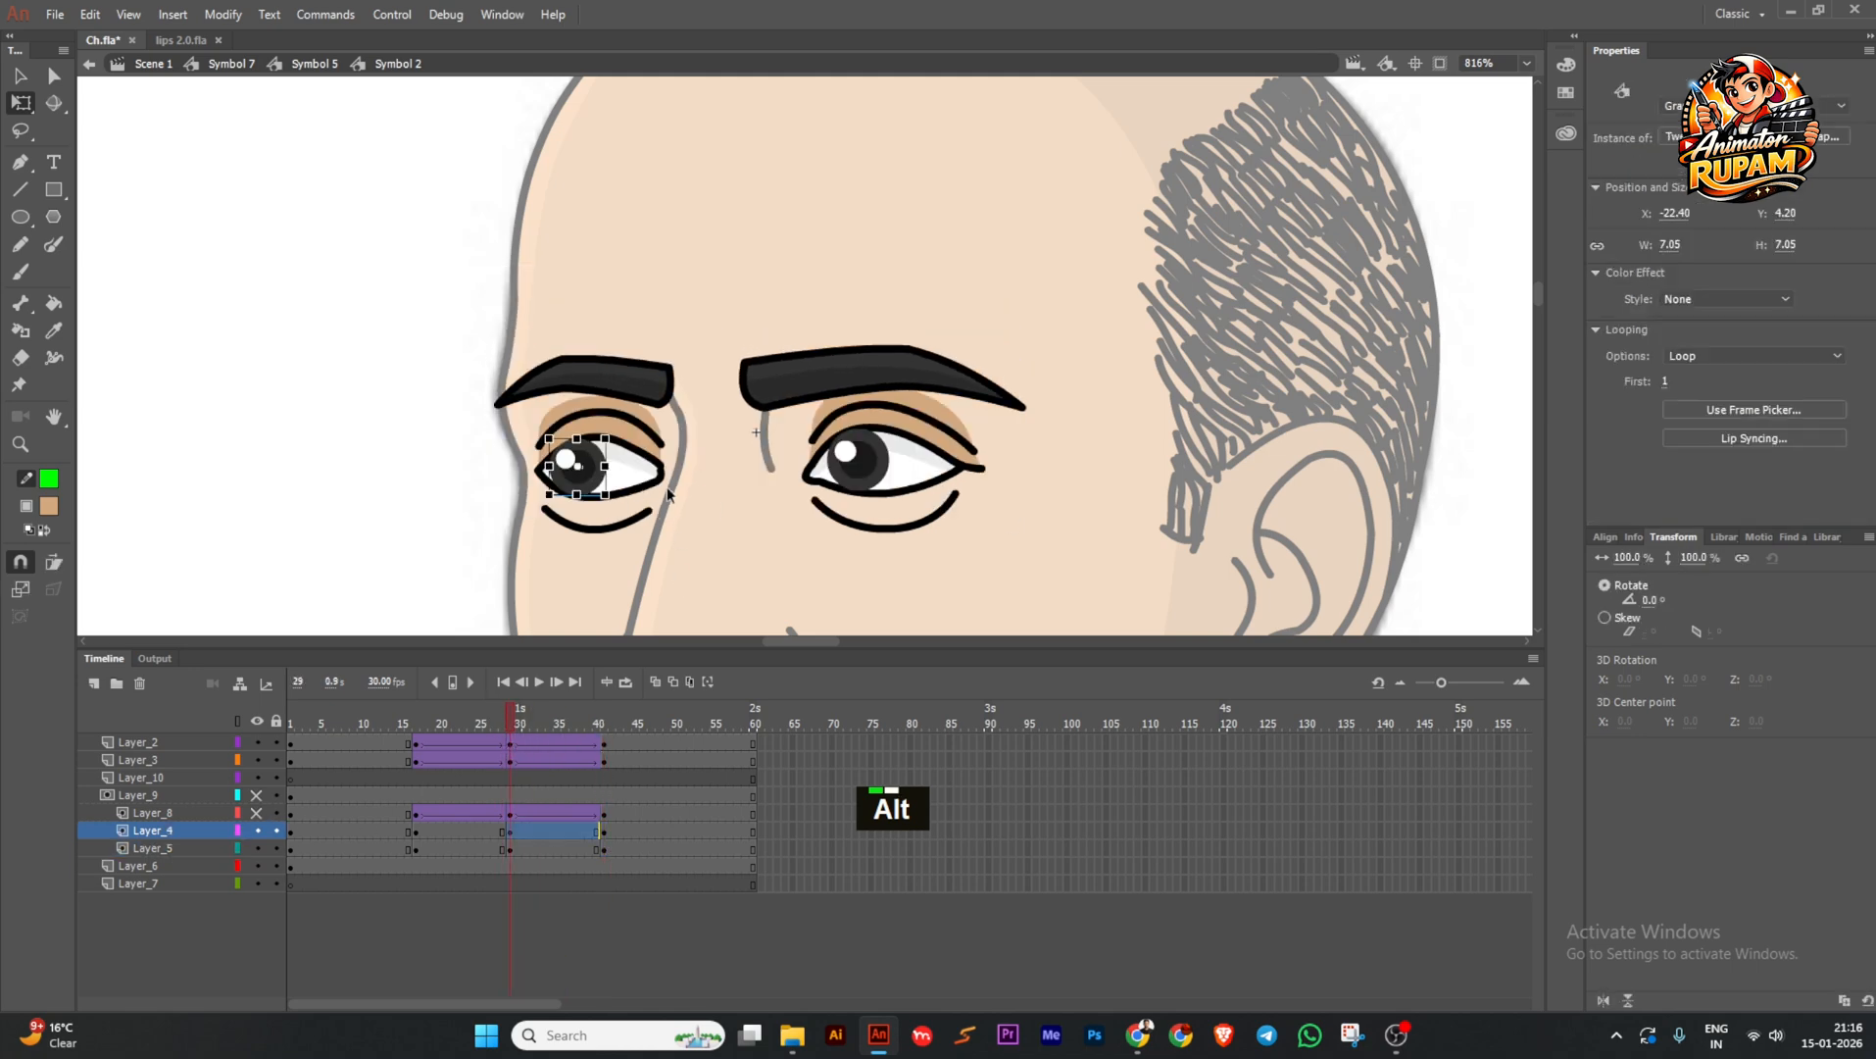
left_click(858, 473, "shift")
key("Down")
key("Down")
key("Down")
key("Down")
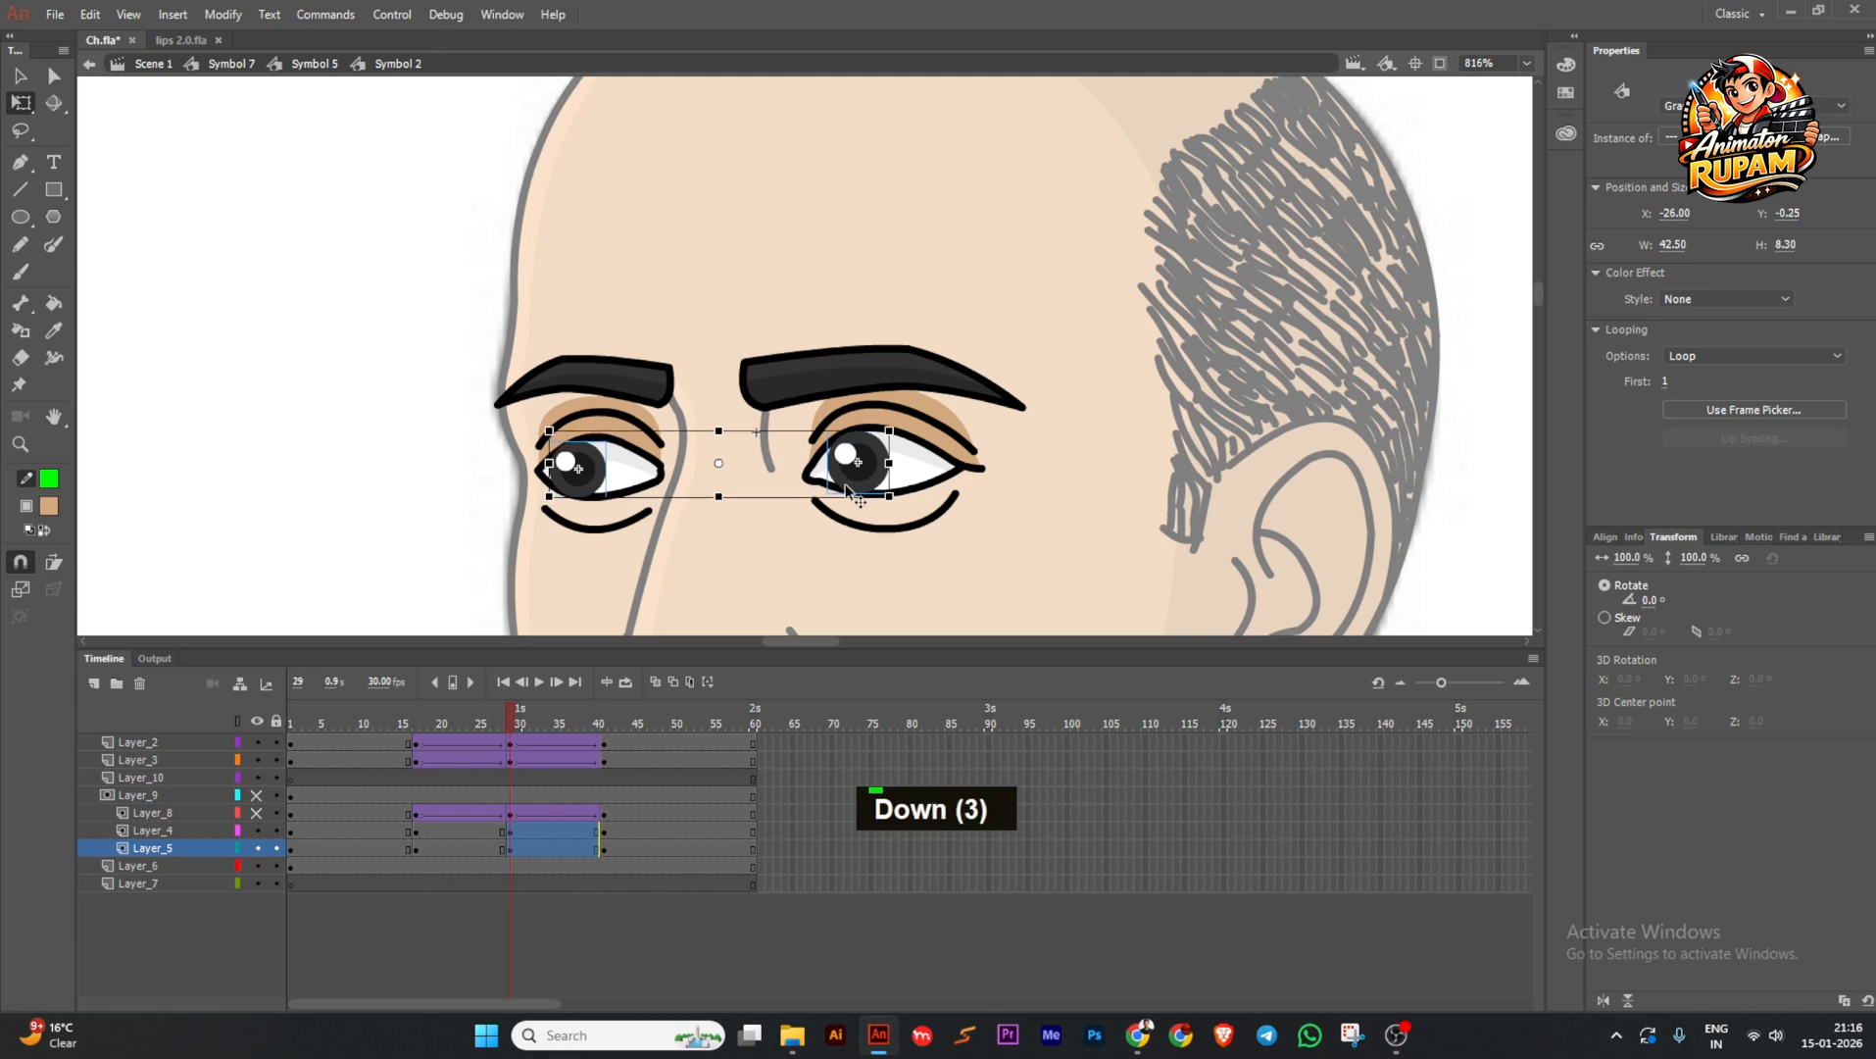
Create classic tweens on the pupil layers and give the first one Quad ease-out.
left_click_drag(451, 832, 526, 844)
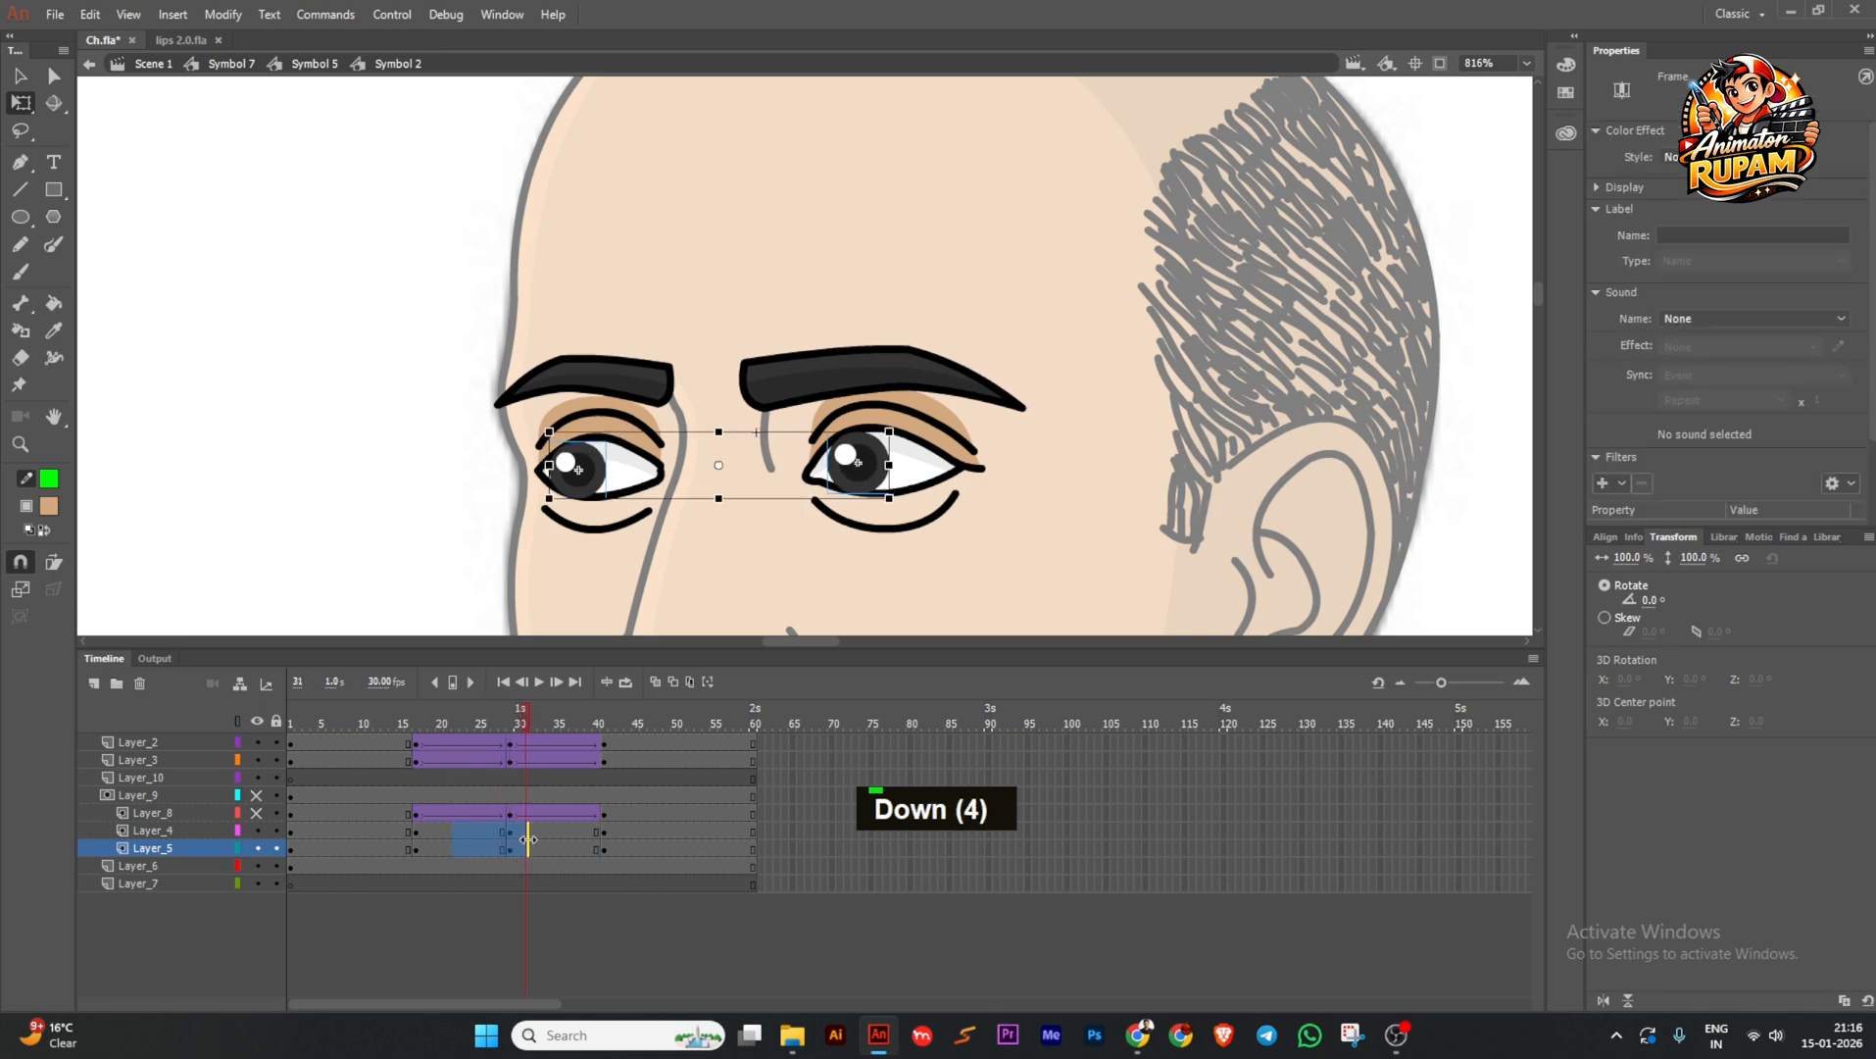
key("grave")
left_click(471, 883)
left_click(473, 847)
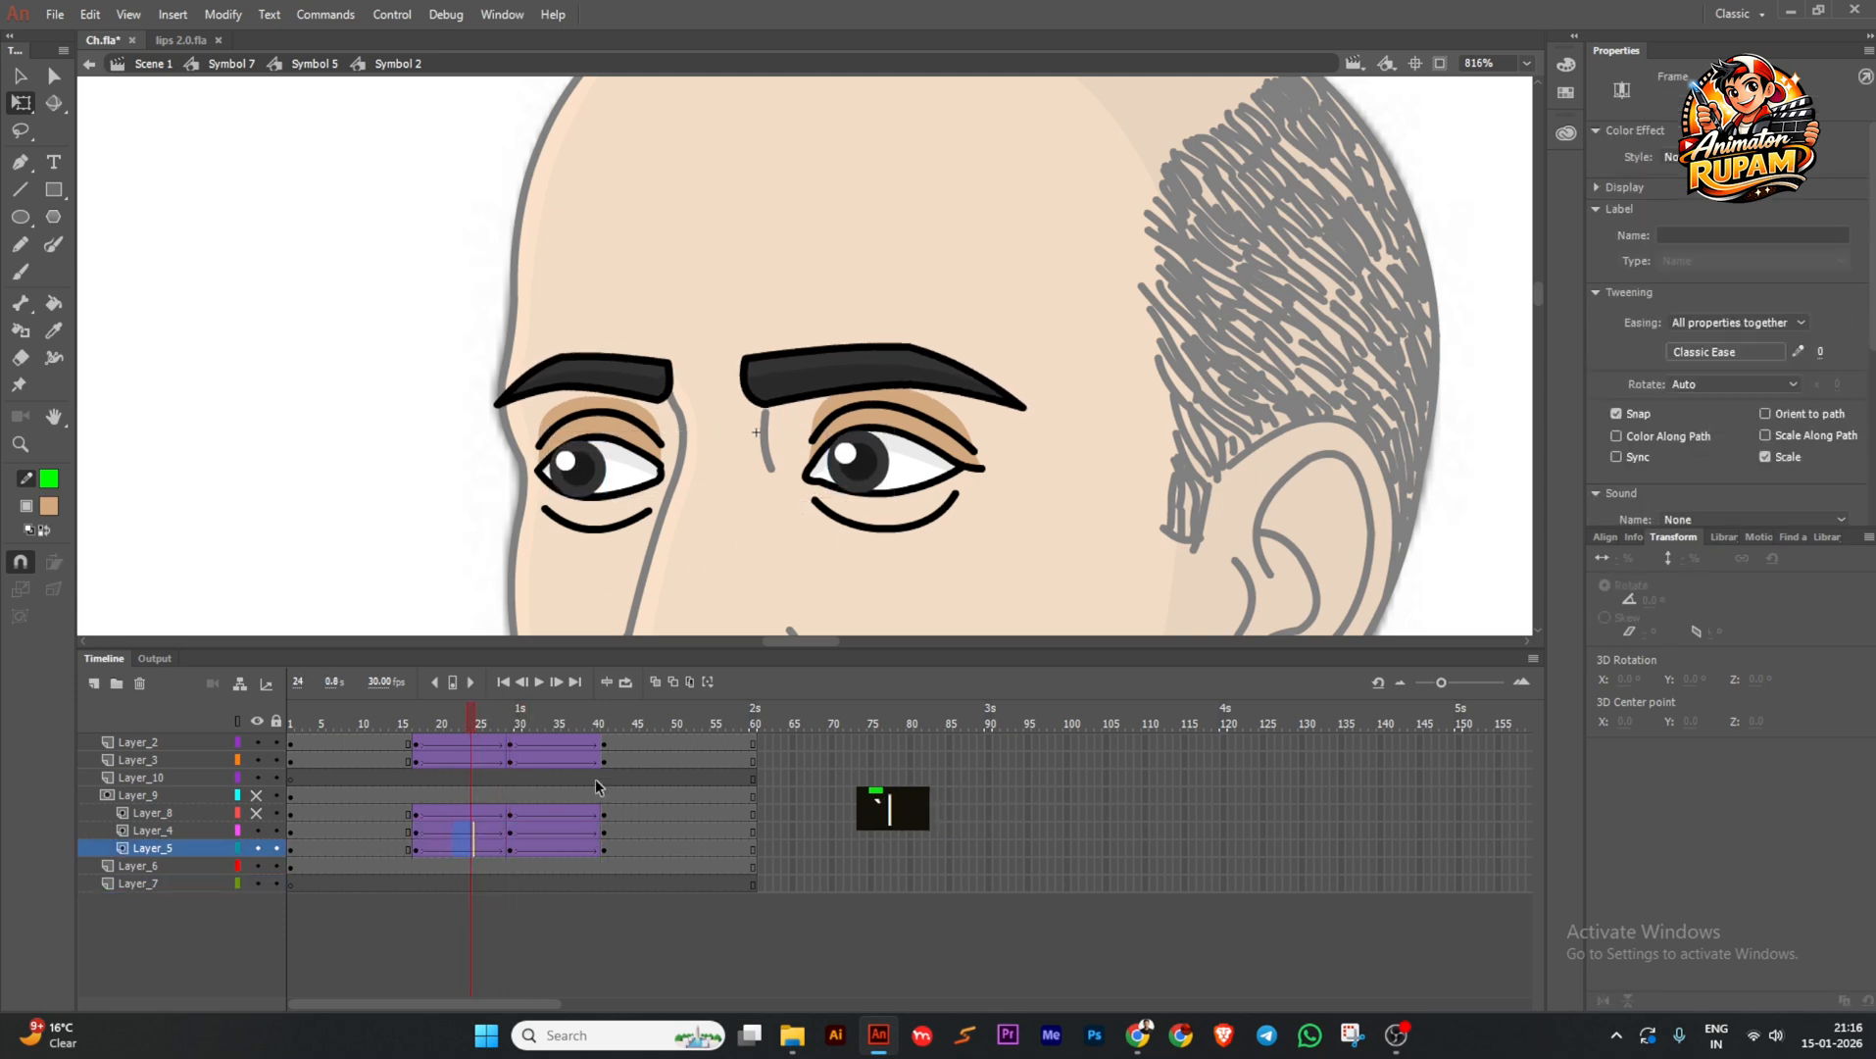
left_click(1723, 351)
left_click(1345, 446)
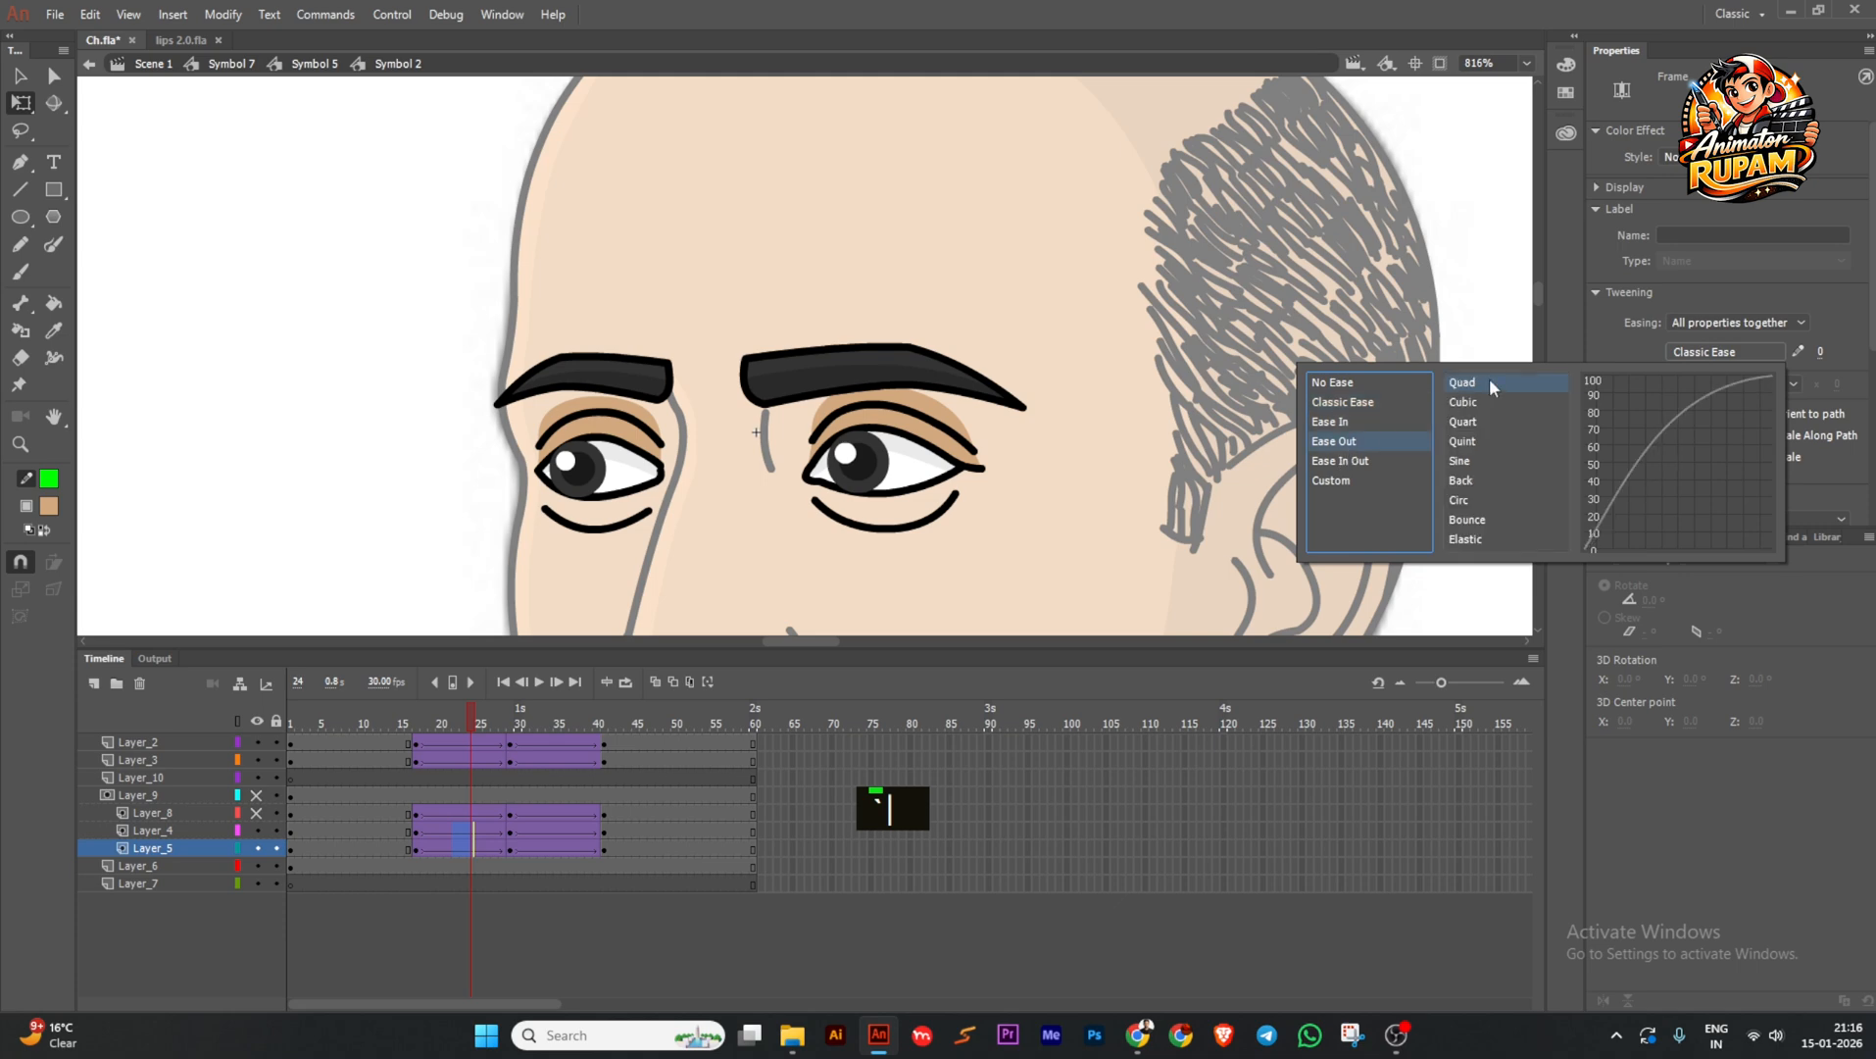
double_click(1489, 379)
Give the second pupil tween Quad ease-in, preview the motion, and exit to the parent symbol.
left_click(550, 832)
left_click_drag(550, 835, 559, 849)
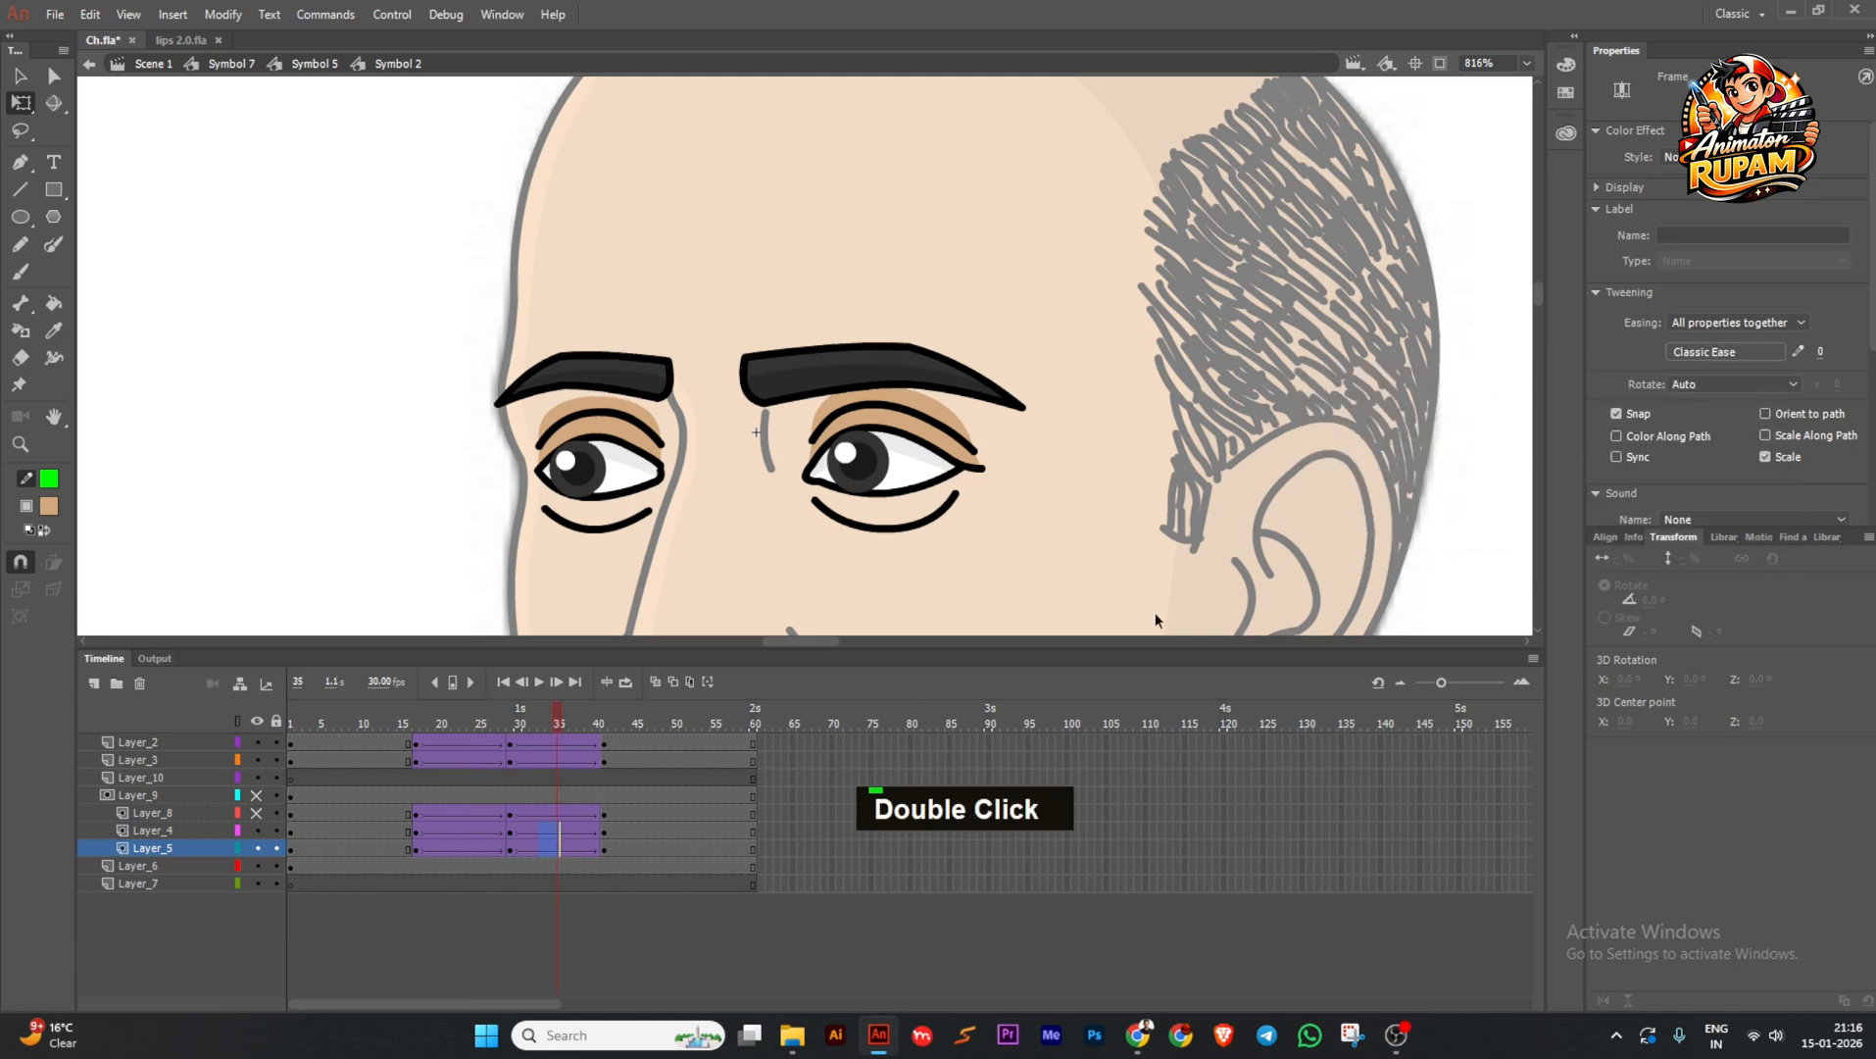
left_click(1719, 357)
left_click(1361, 435)
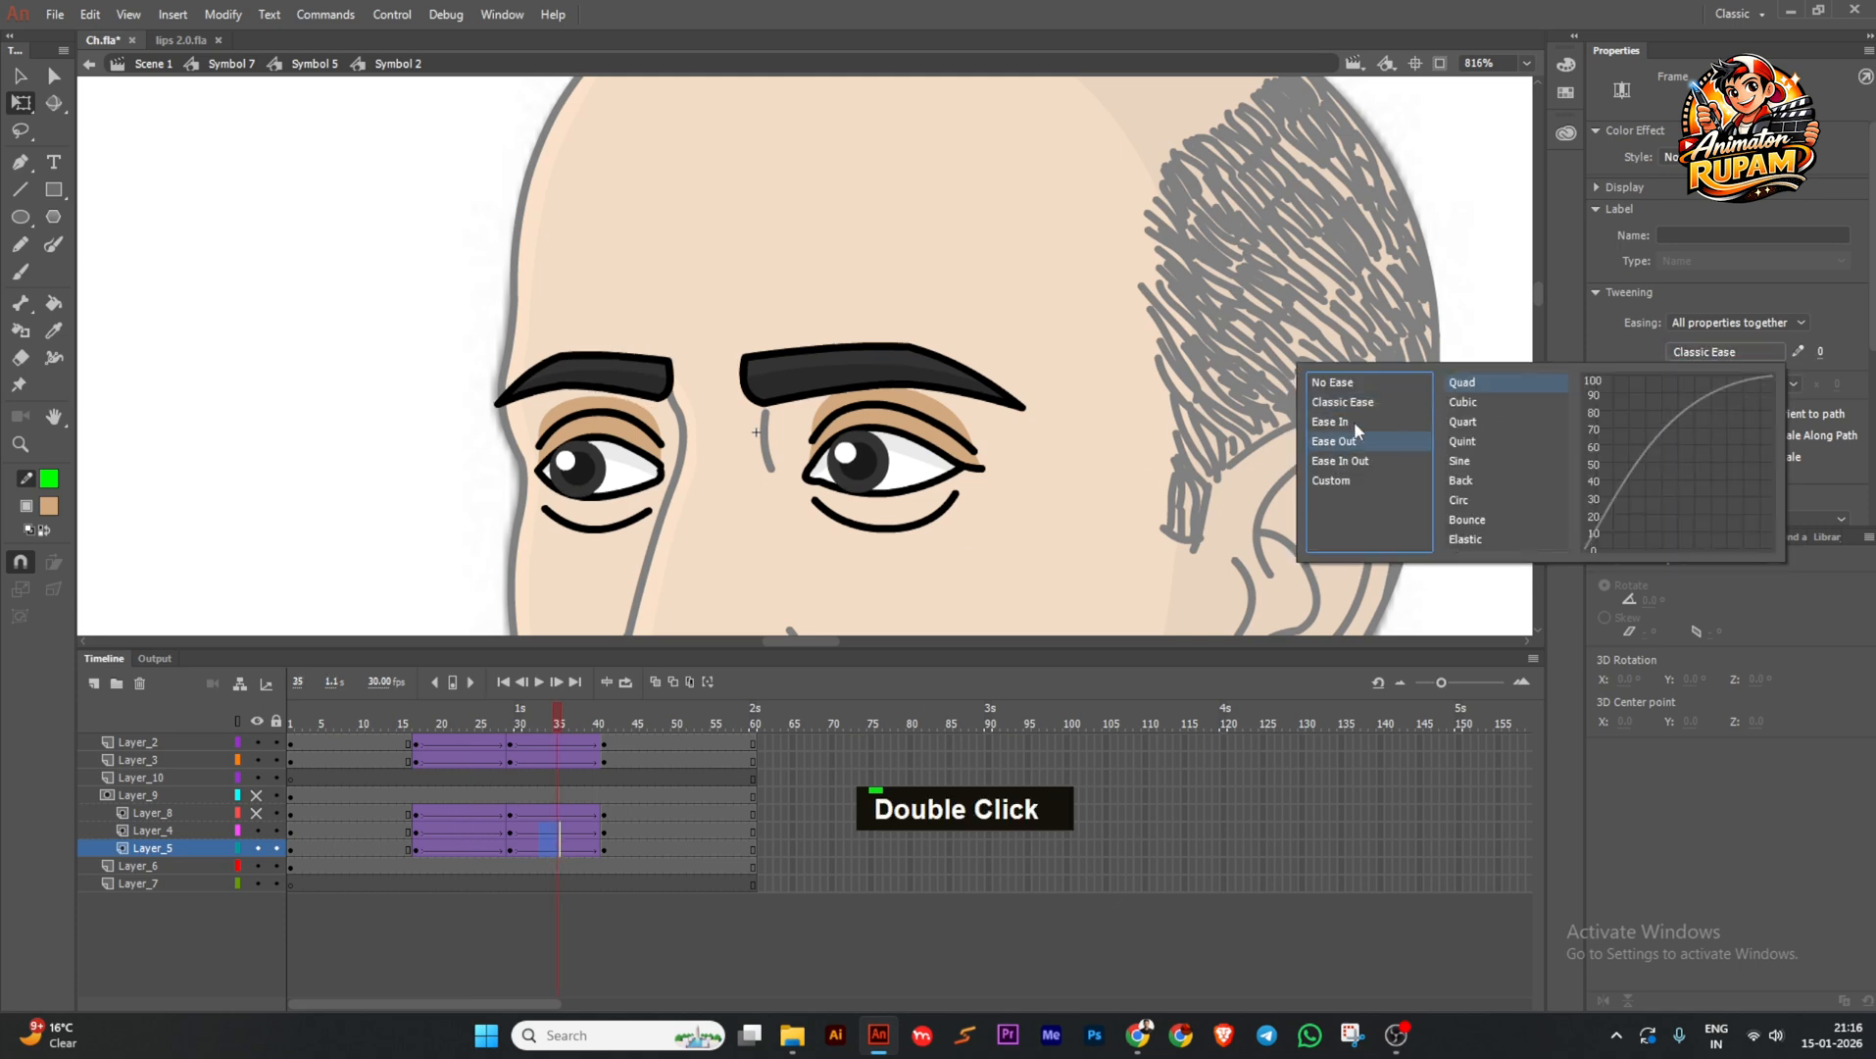
double_click(1474, 383)
scroll(1009, 437, "down", 1, "ctrl")
left_click_drag(559, 723, 482, 740)
double_click(464, 427)
scroll(464, 427, "down", 4, "ctrl")
Save the file and step back out to the Symbol 7 head symbol.
key("ctrl+s")
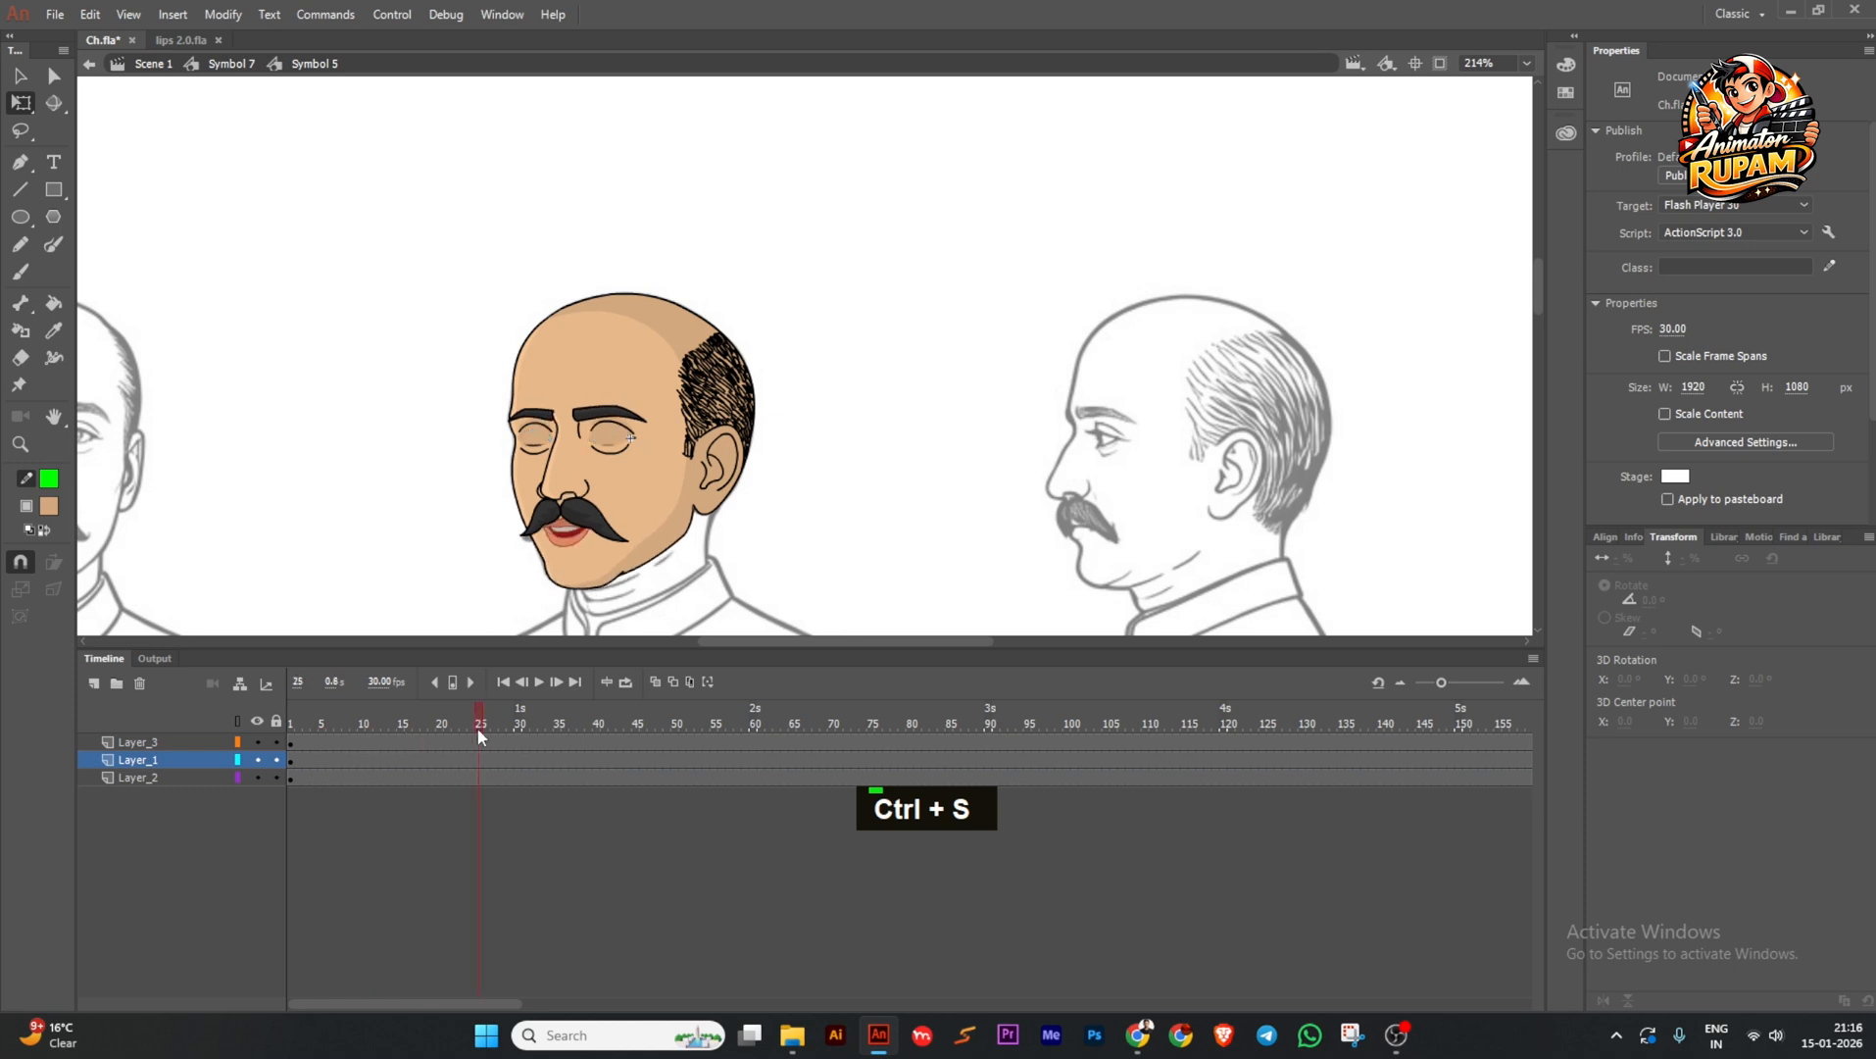
scroll(861, 497, "down", 1, "ctrl")
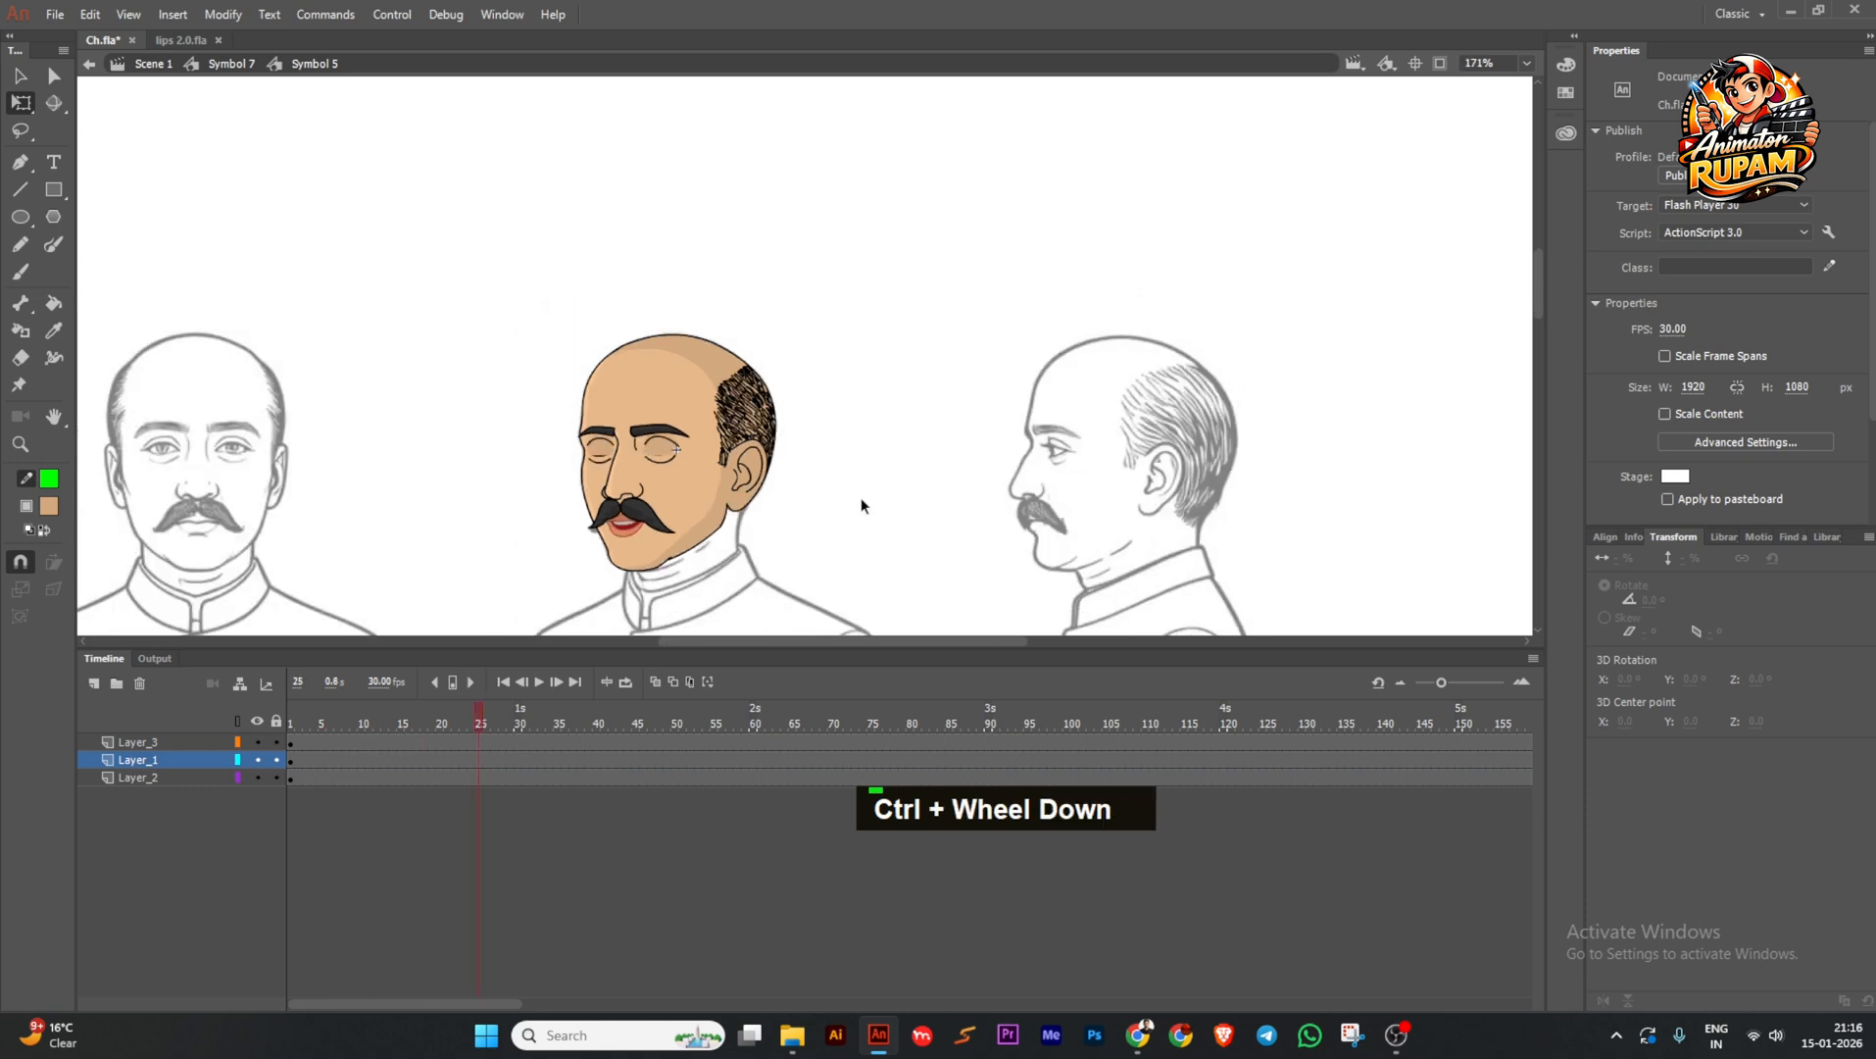
scroll(861, 497, "down", 1)
double_click(872, 485)
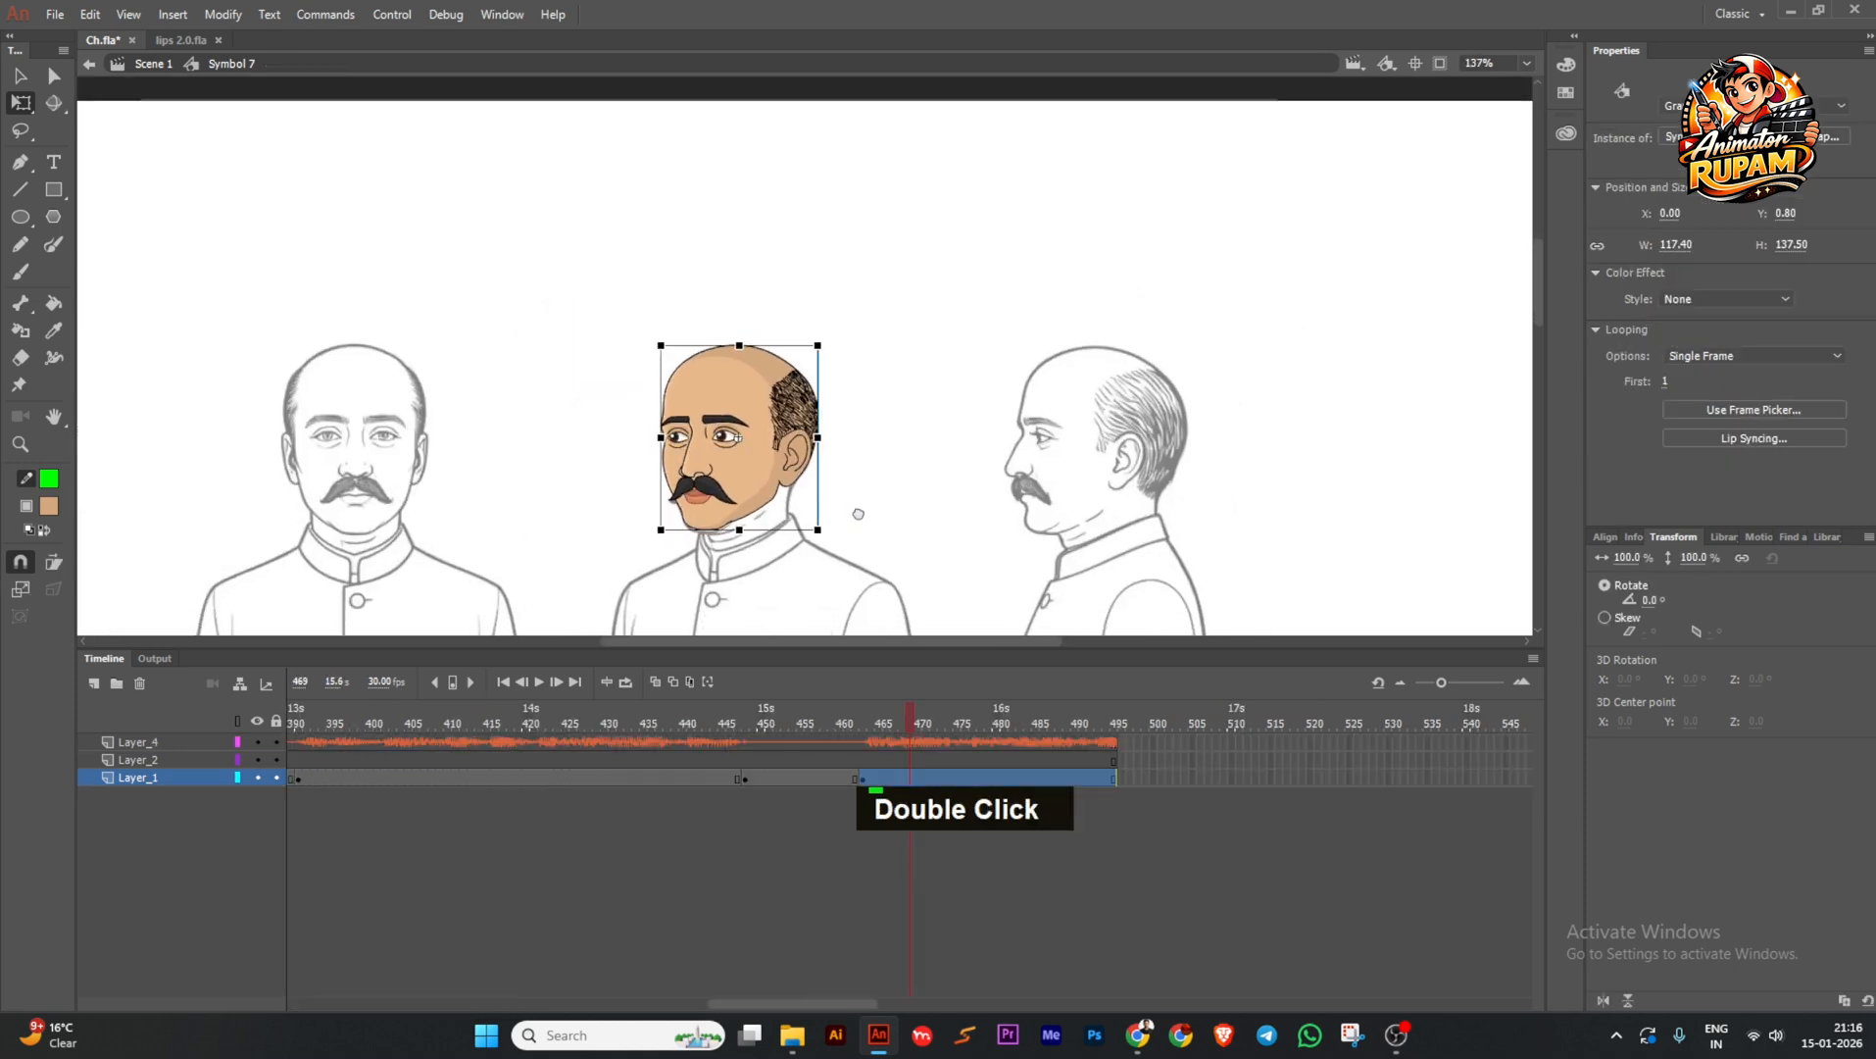
key("ctrl+s")
Play the talking head animation from frame 1 with the face centred, then stop playback.
double_click(502, 683)
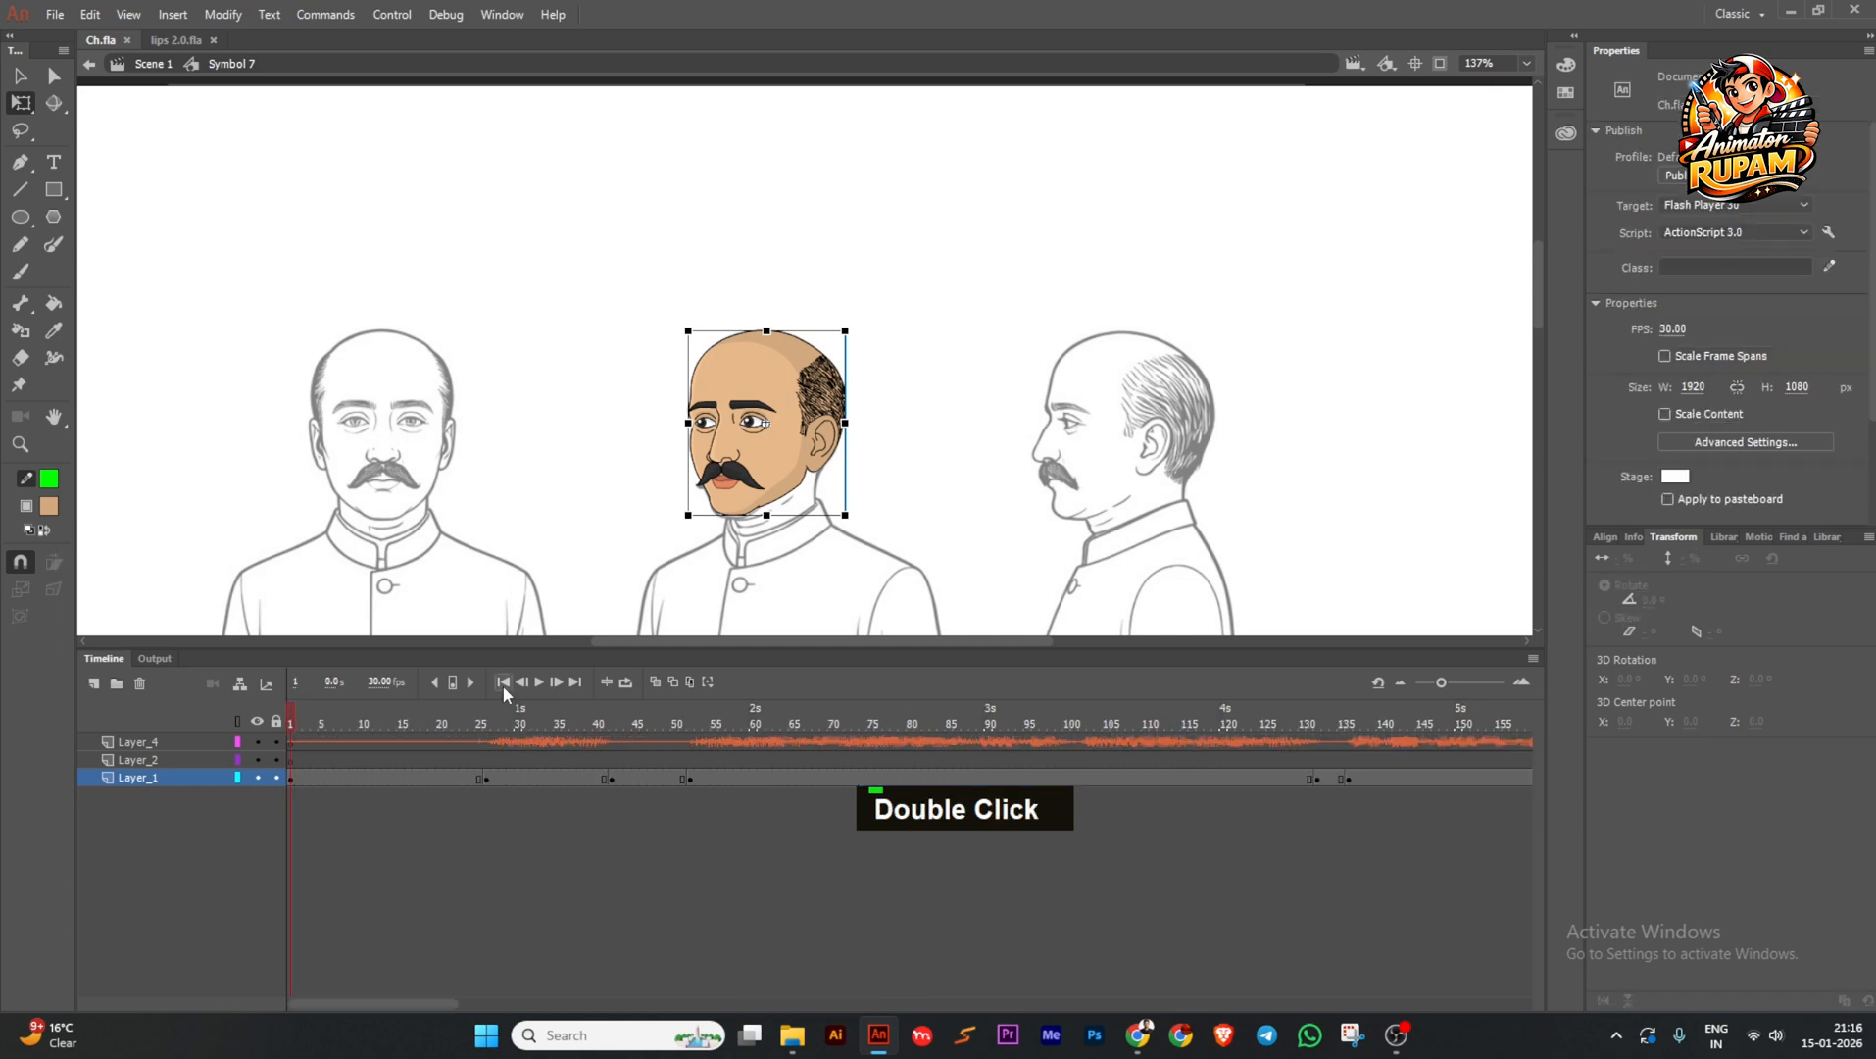
key("space")
scroll(823, 500, "up", 2, "ctrl")
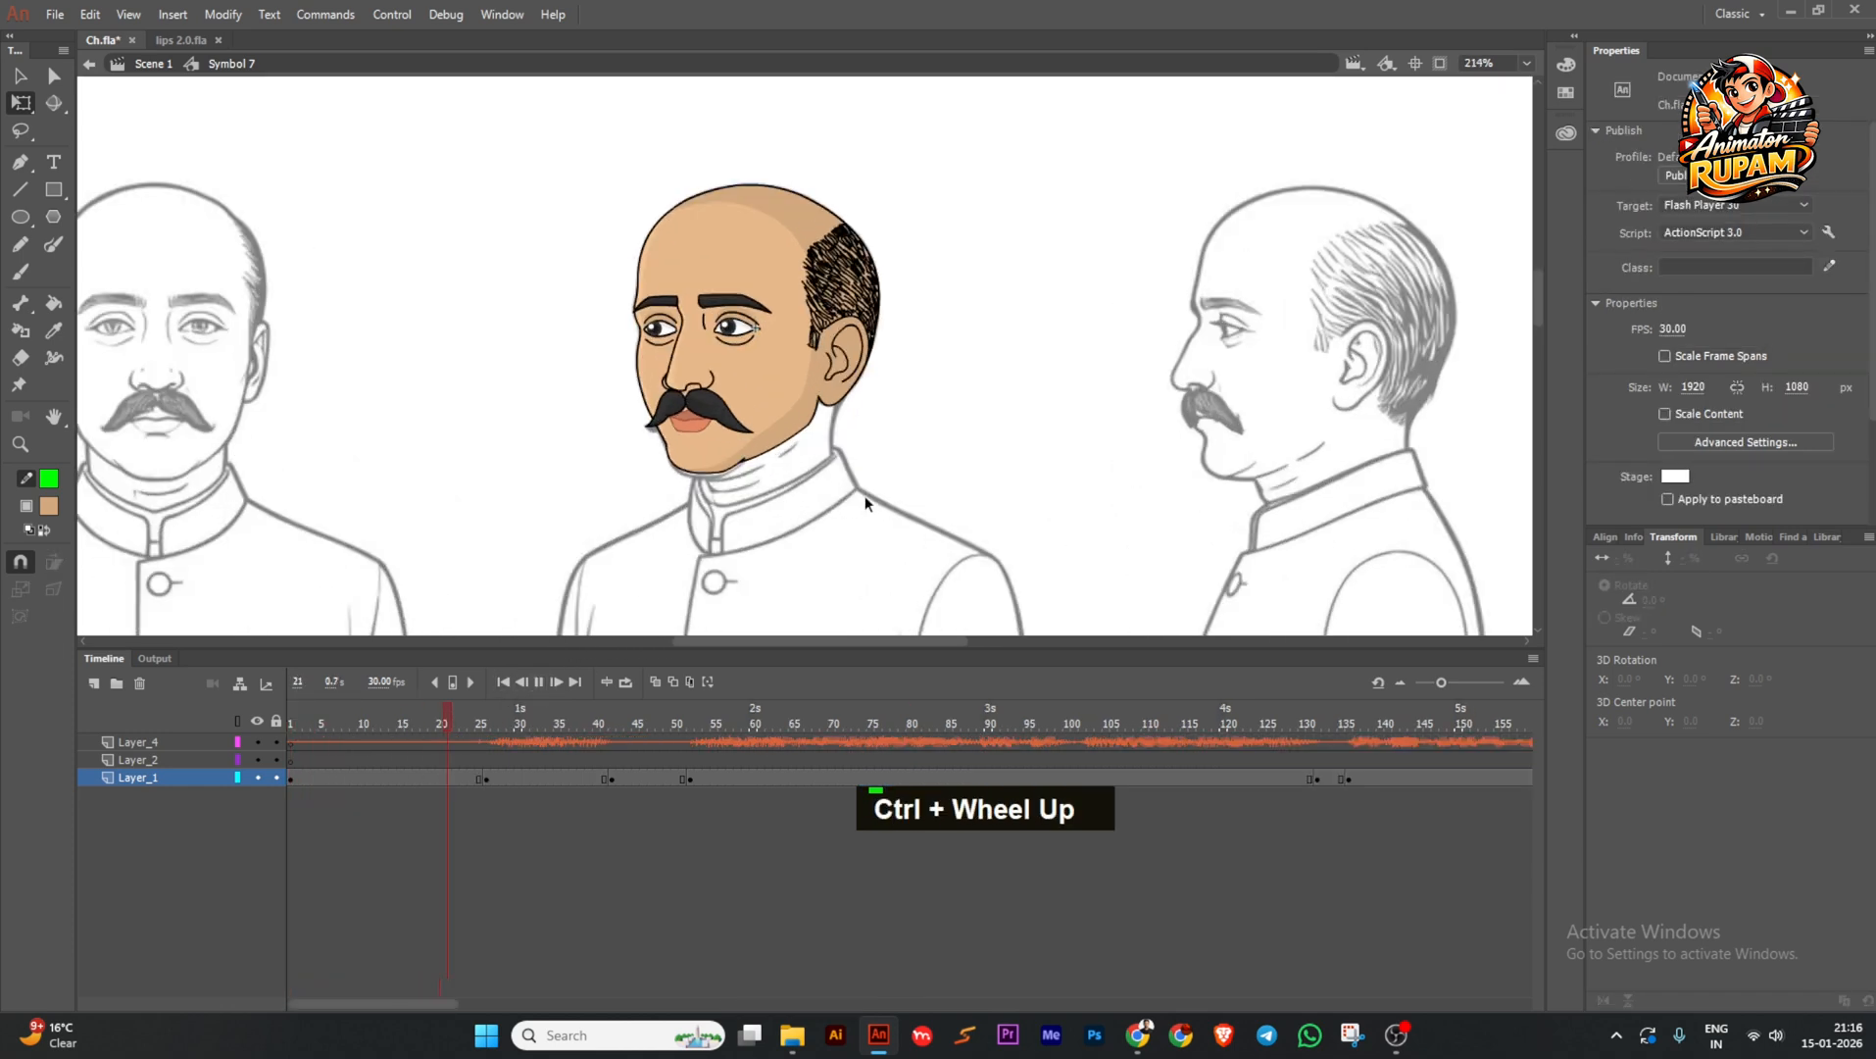
scroll(941, 490, "down", 1, "ctrl")
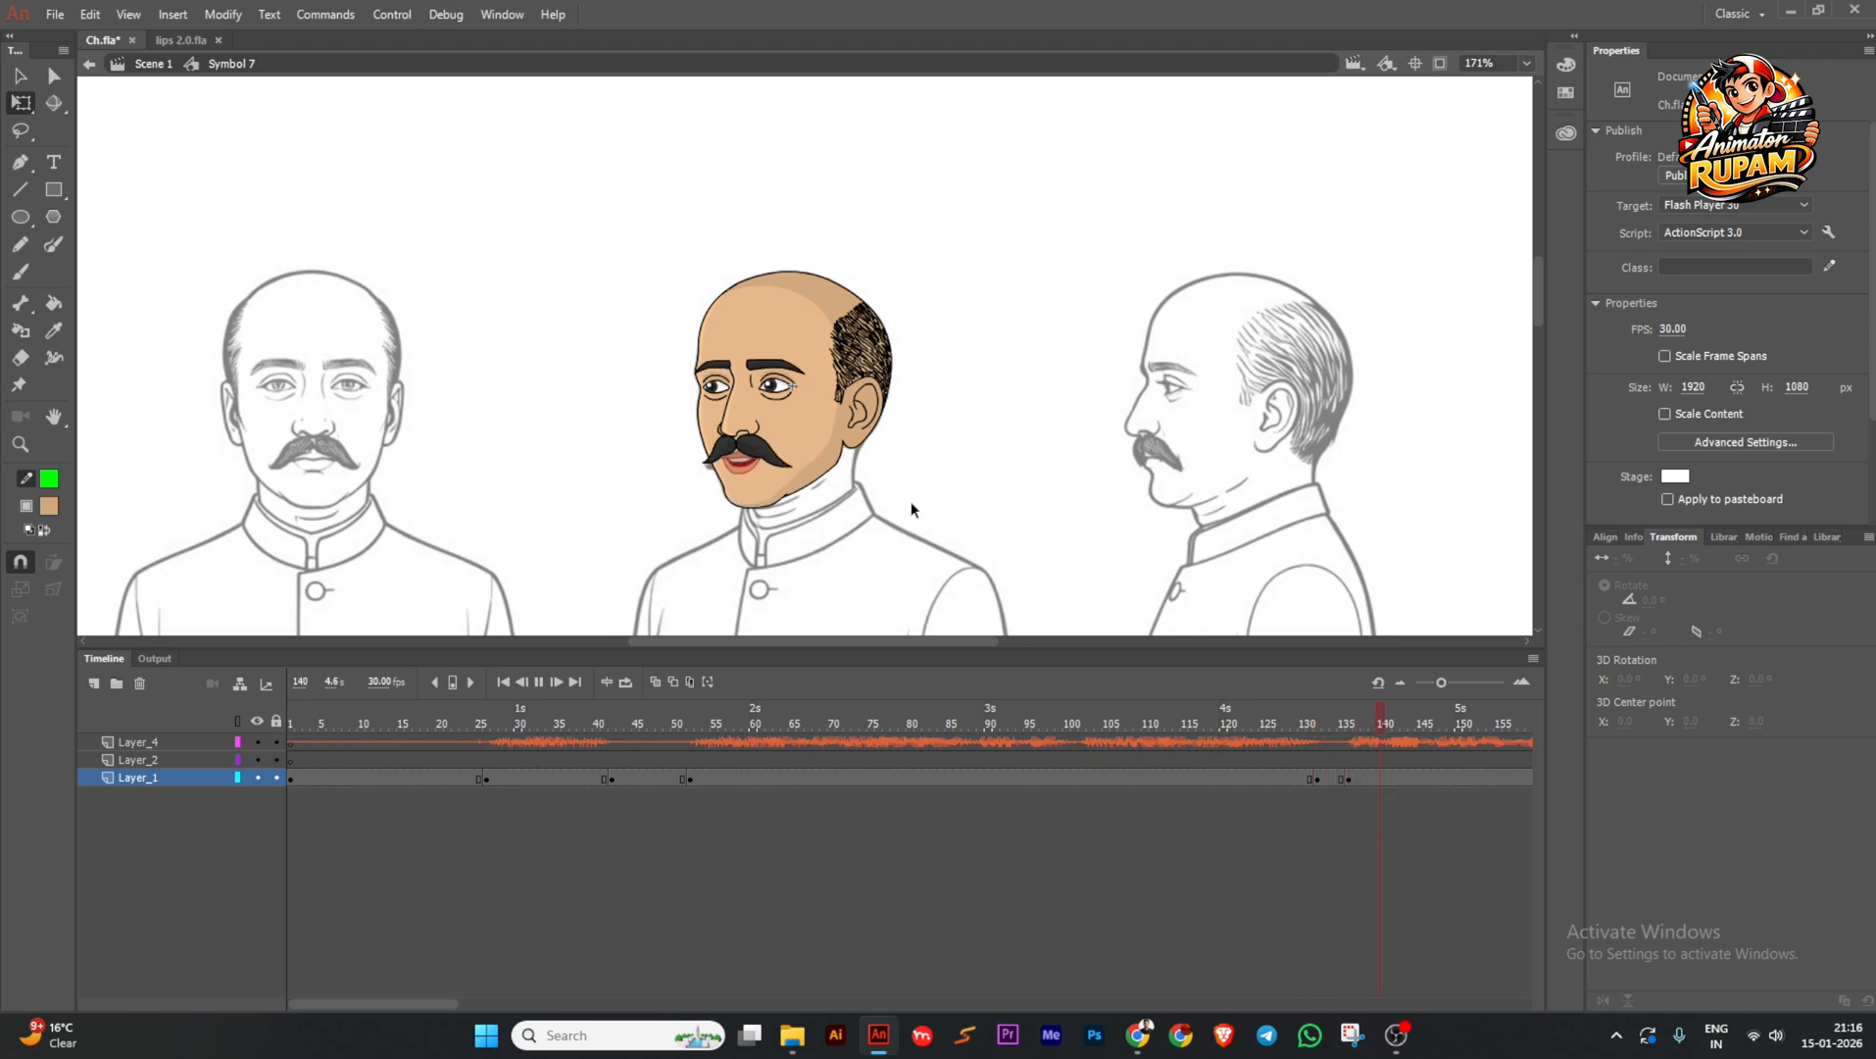
scroll(909, 505, "up", 2, "ctrl")
middle_click(967, 470)
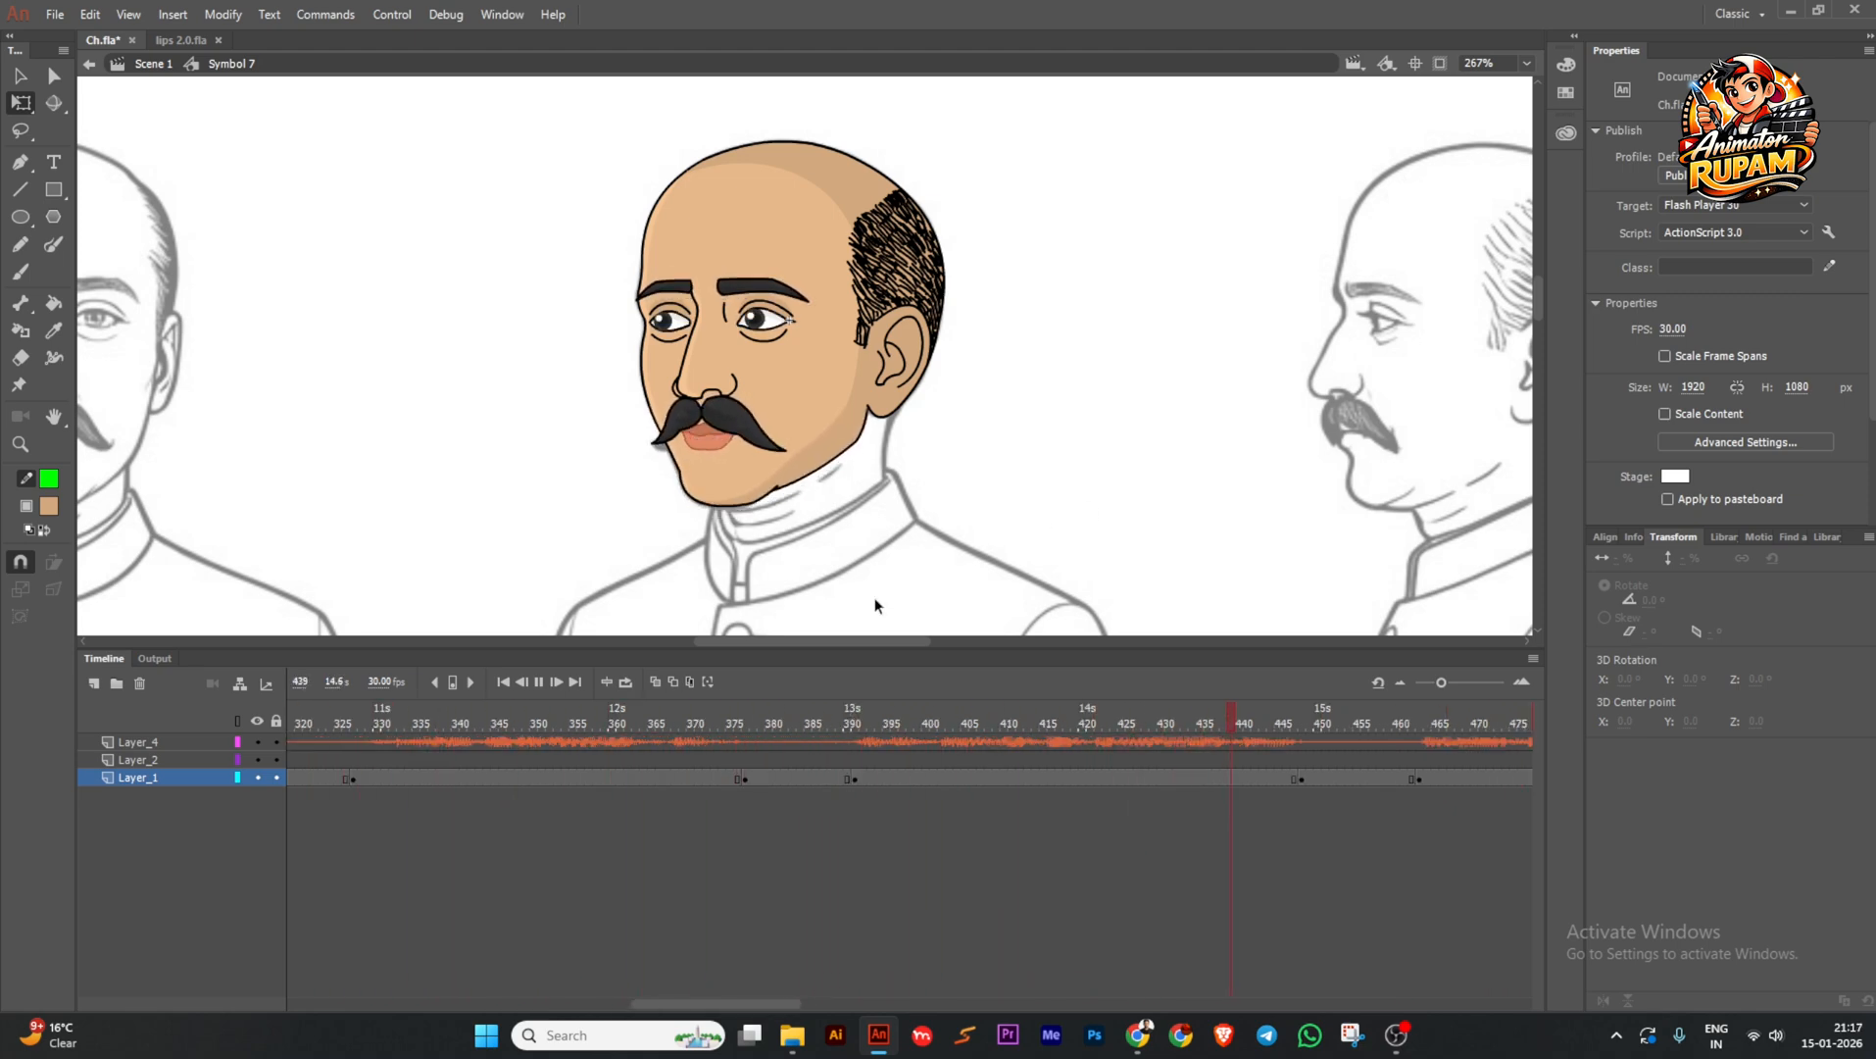
left_click(538, 681)
Inside Symbol 2, insert frames at 7–9 on all layers to delay the eye tweens.
double_click(768, 323)
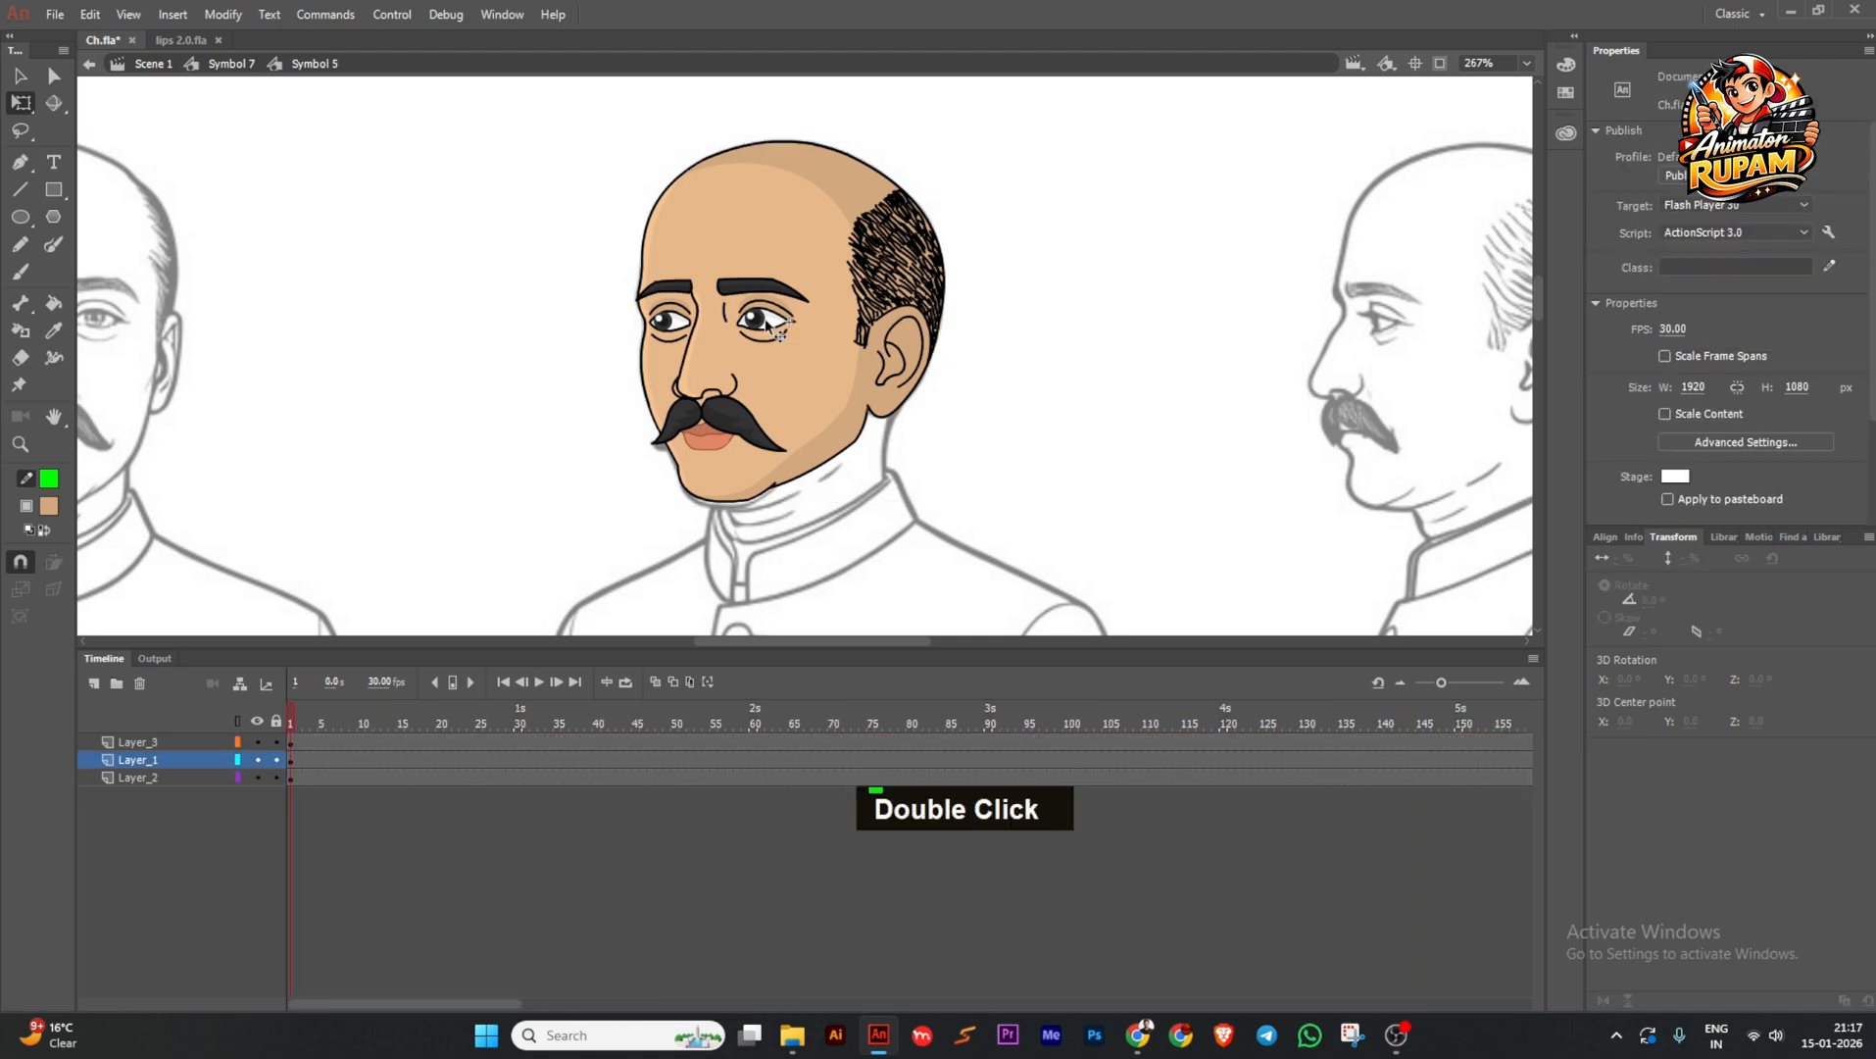
scroll(767, 332, "up", 2)
double_click(767, 334)
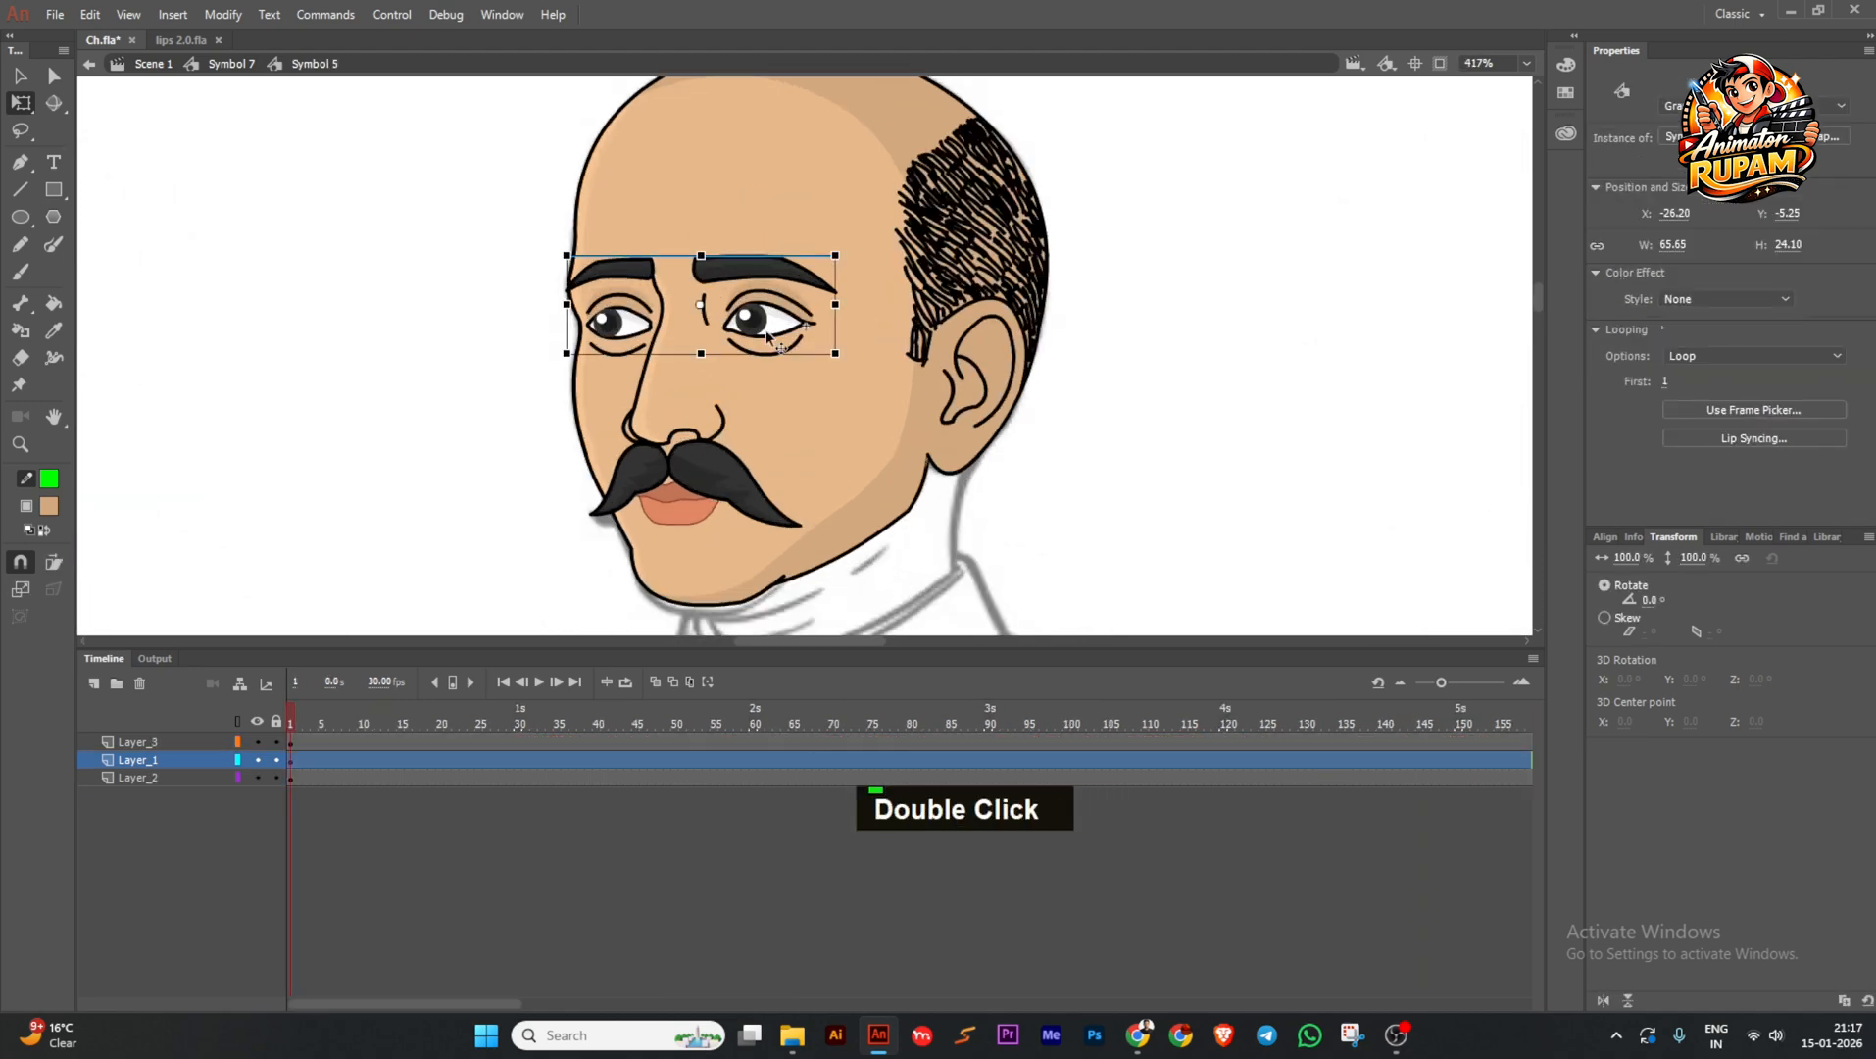
left_click_drag(362, 745, 334, 872)
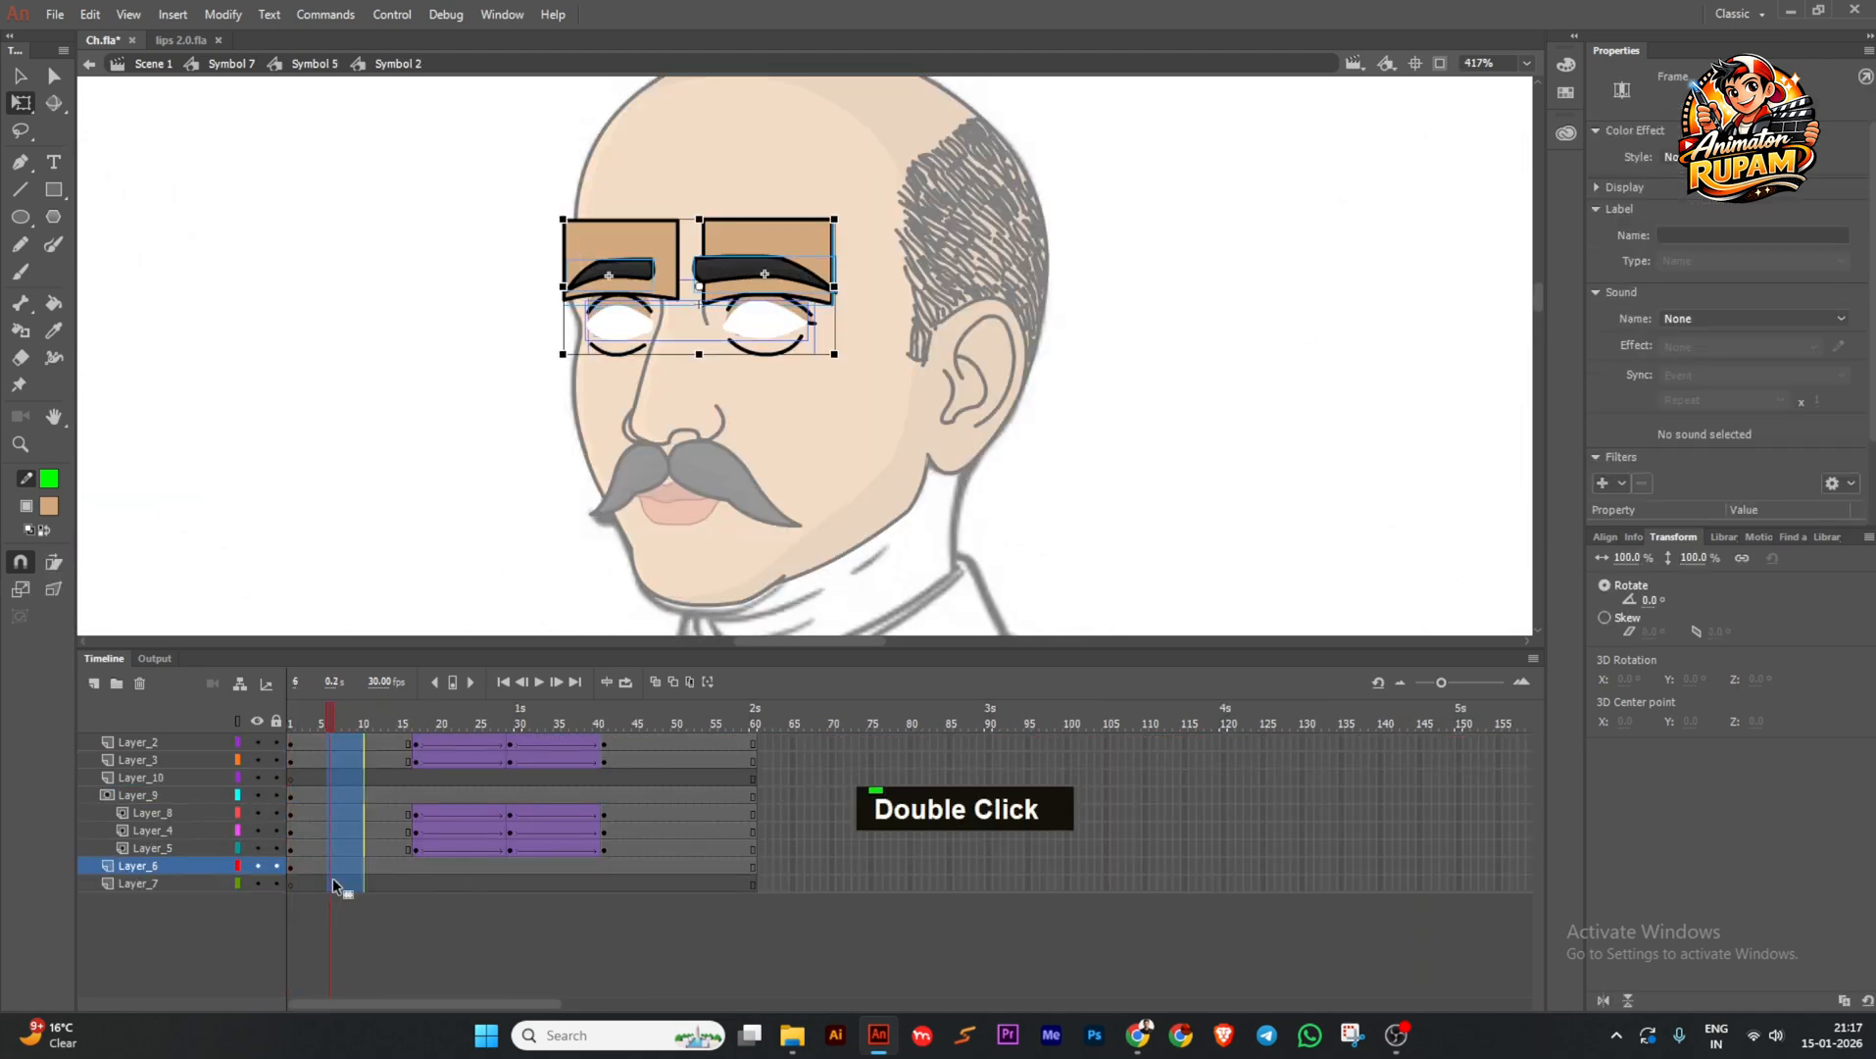
key("F5")
key("F5")
key("F5")
key("F5")
key("F5")
key("F5")
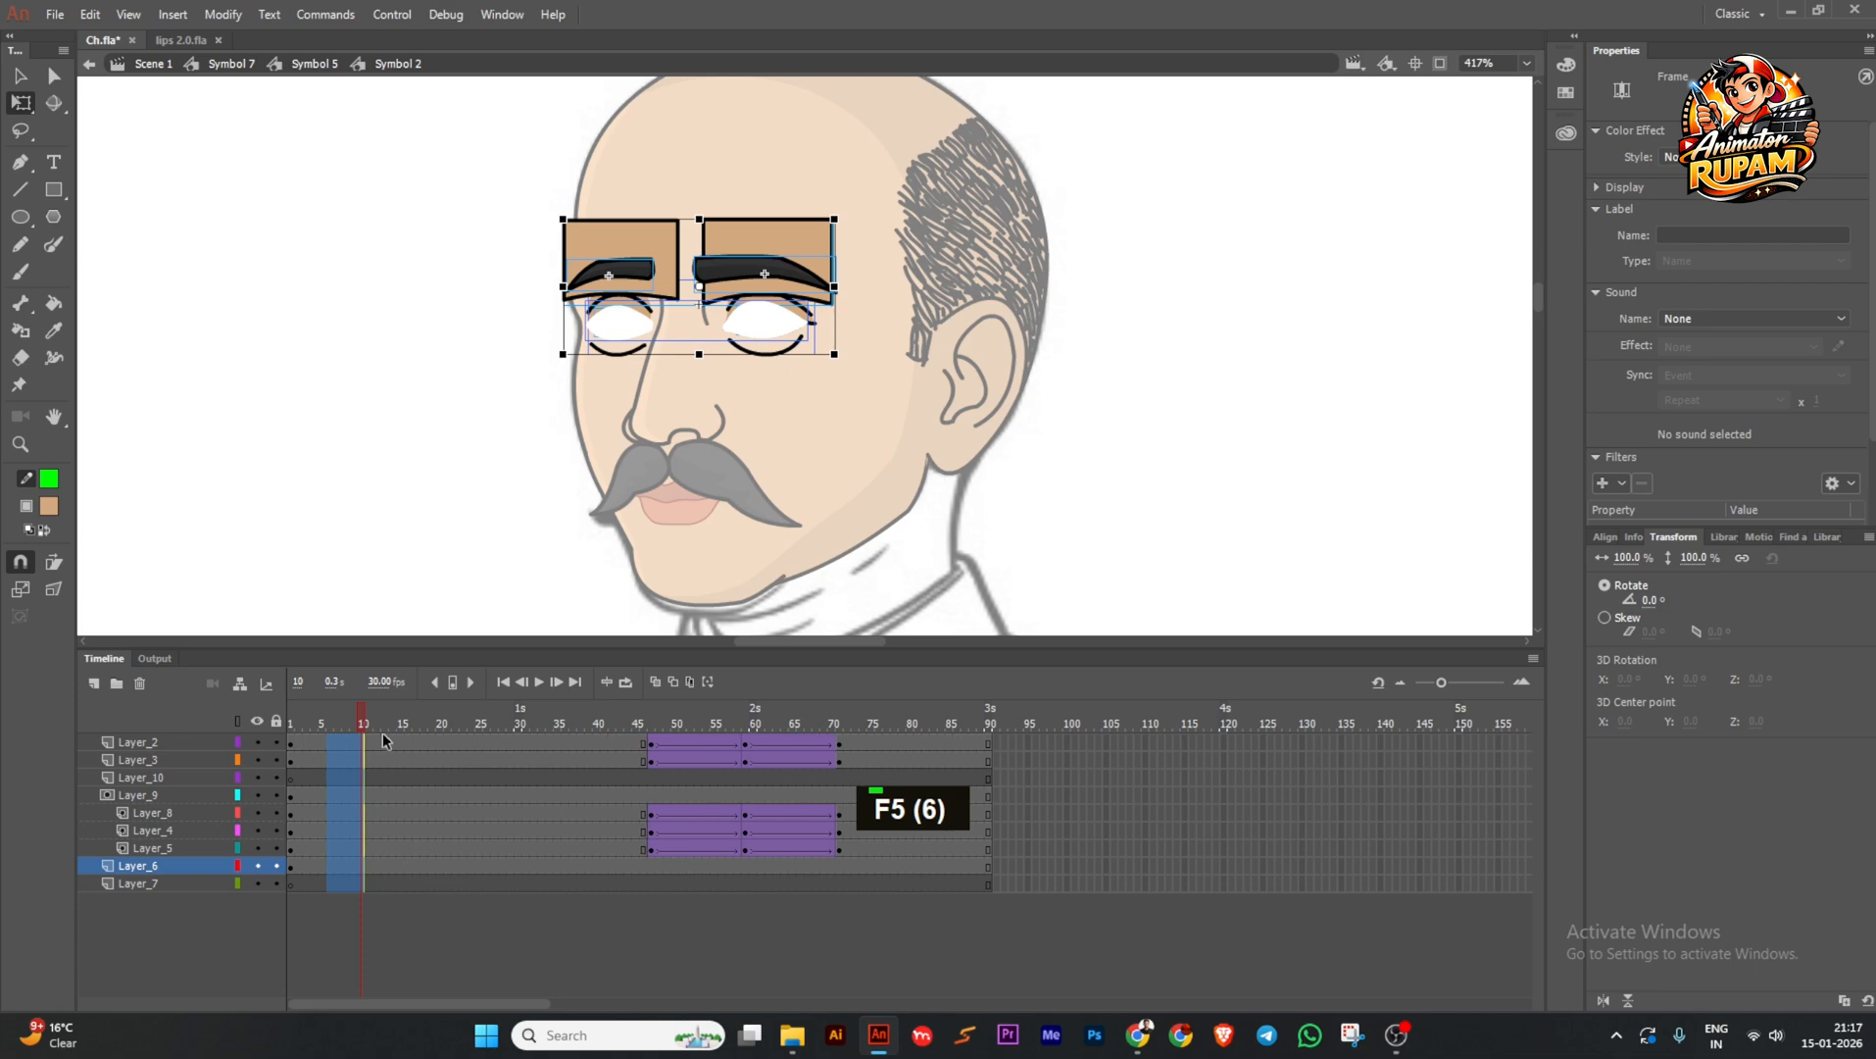
left_click_drag(307, 723, 767, 751)
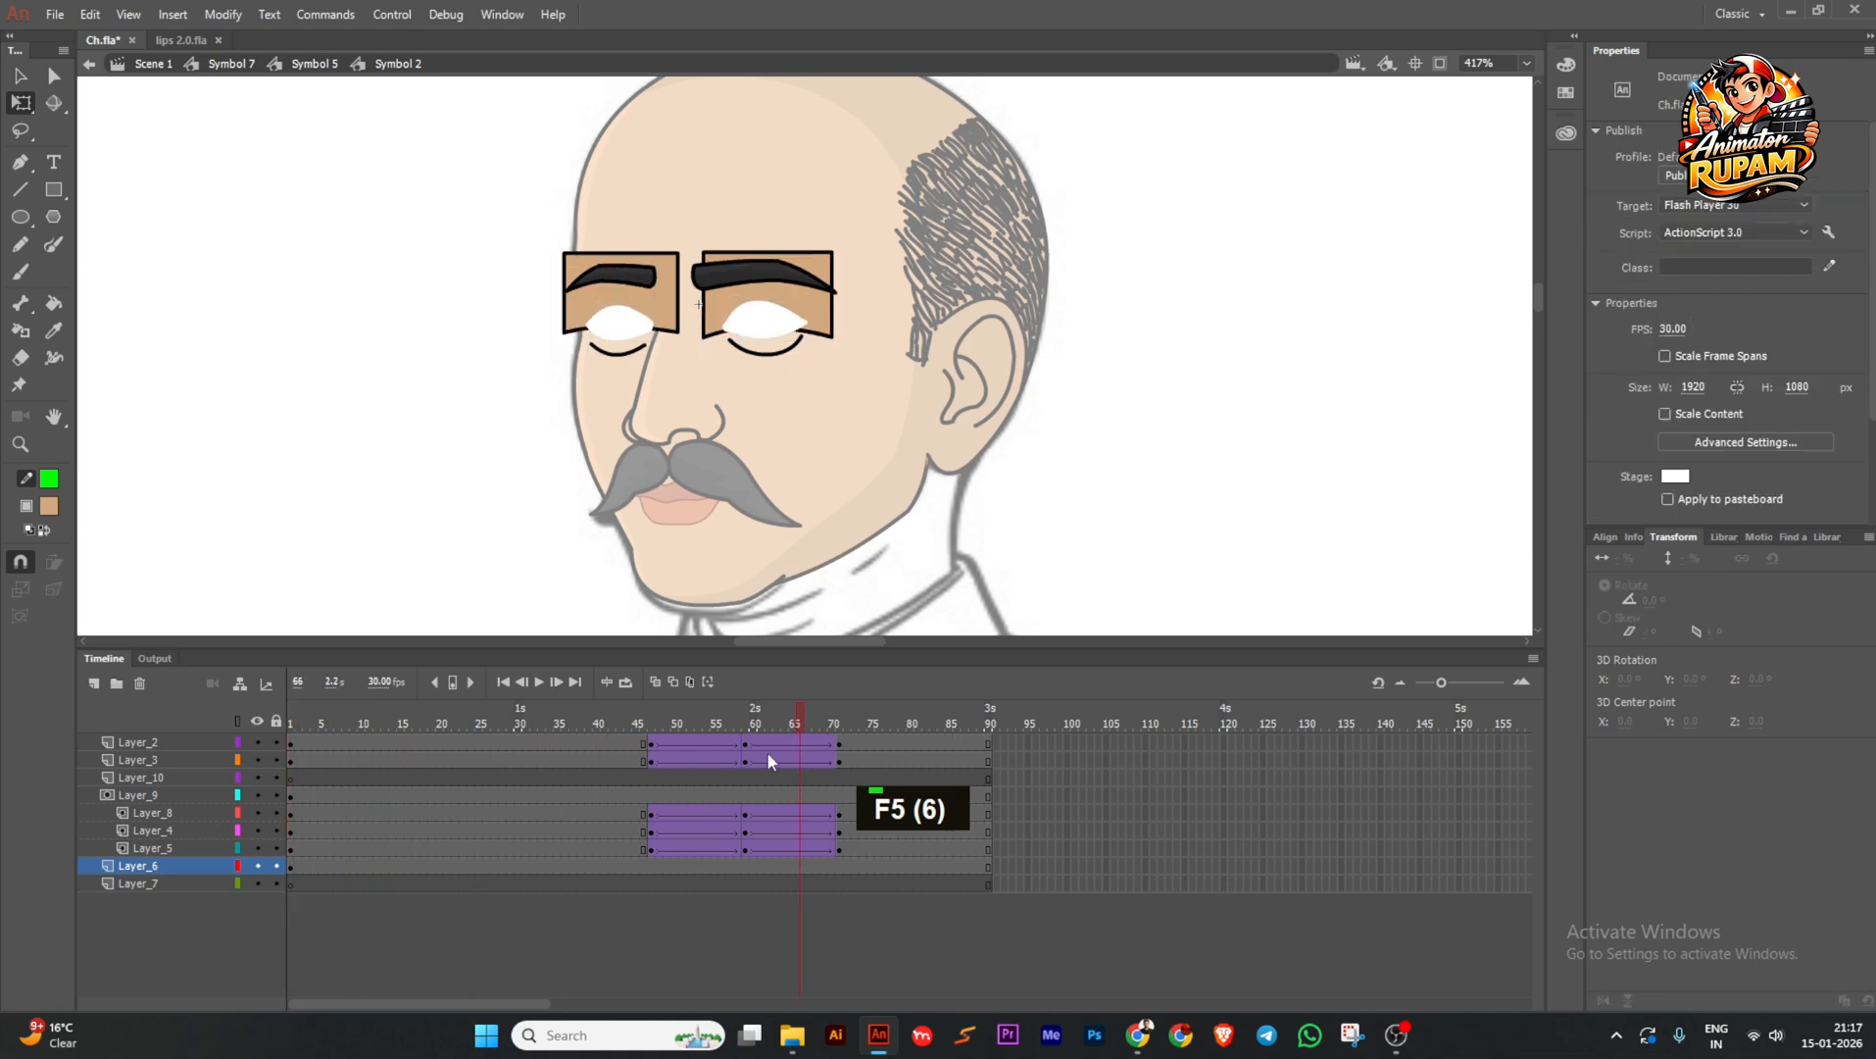
Return to the head symbol, save, and replay the animation from the start.
double_click(422, 417)
scroll(422, 418, "down", 2)
left_click(413, 636)
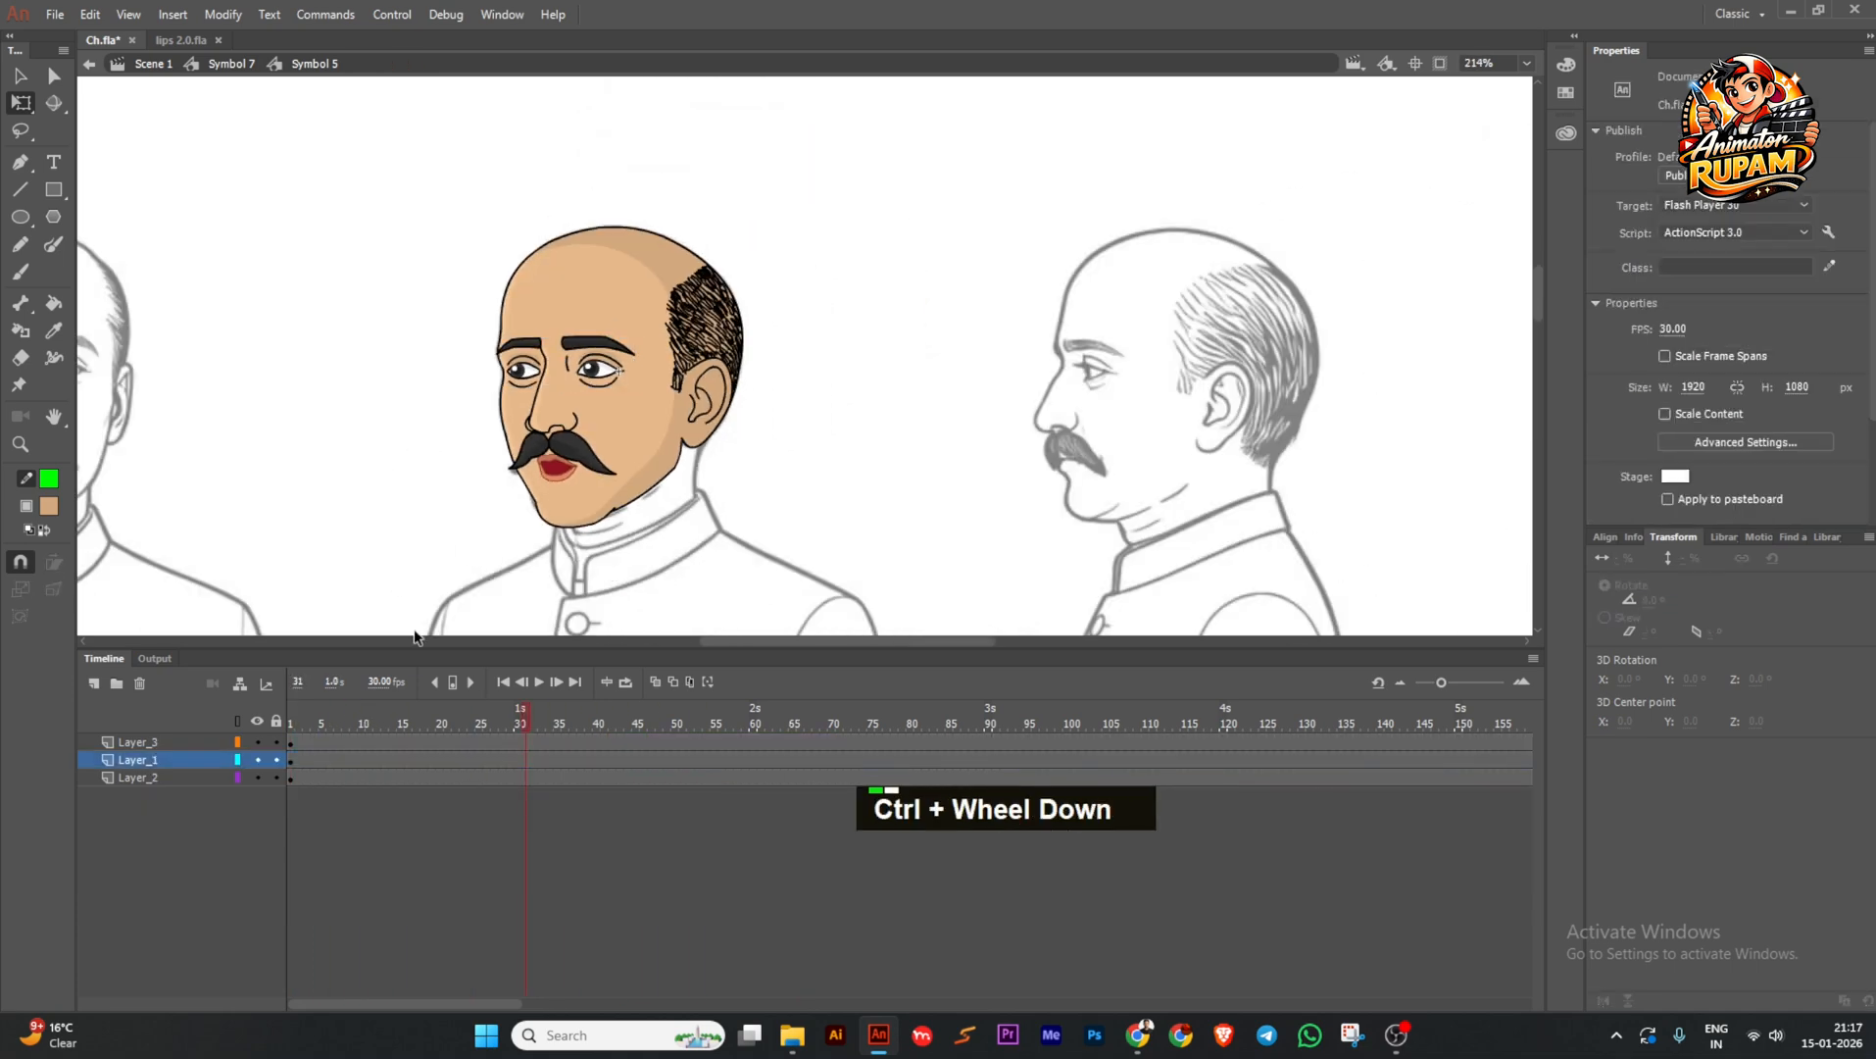
key("ctrl+s")
scroll(498, 482, "down", 1)
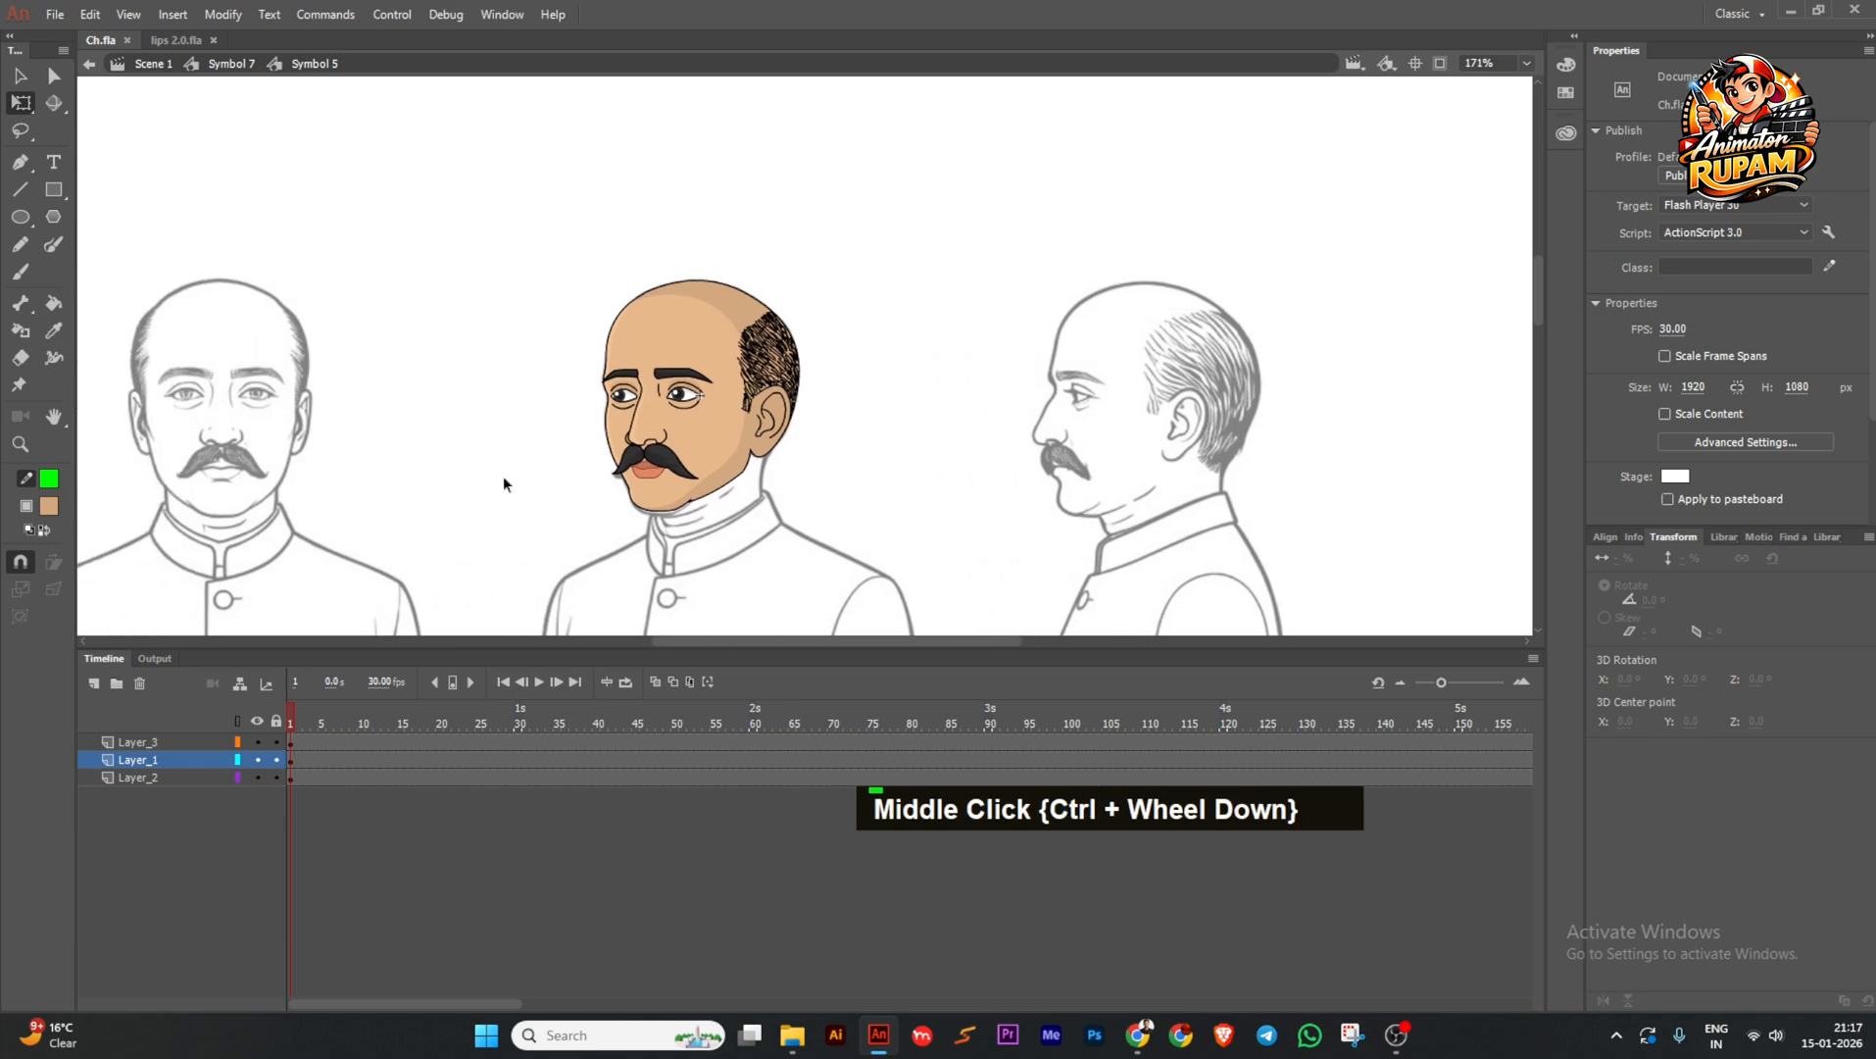
double_click(503, 474)
middle_click(510, 485)
key("ctrl+s")
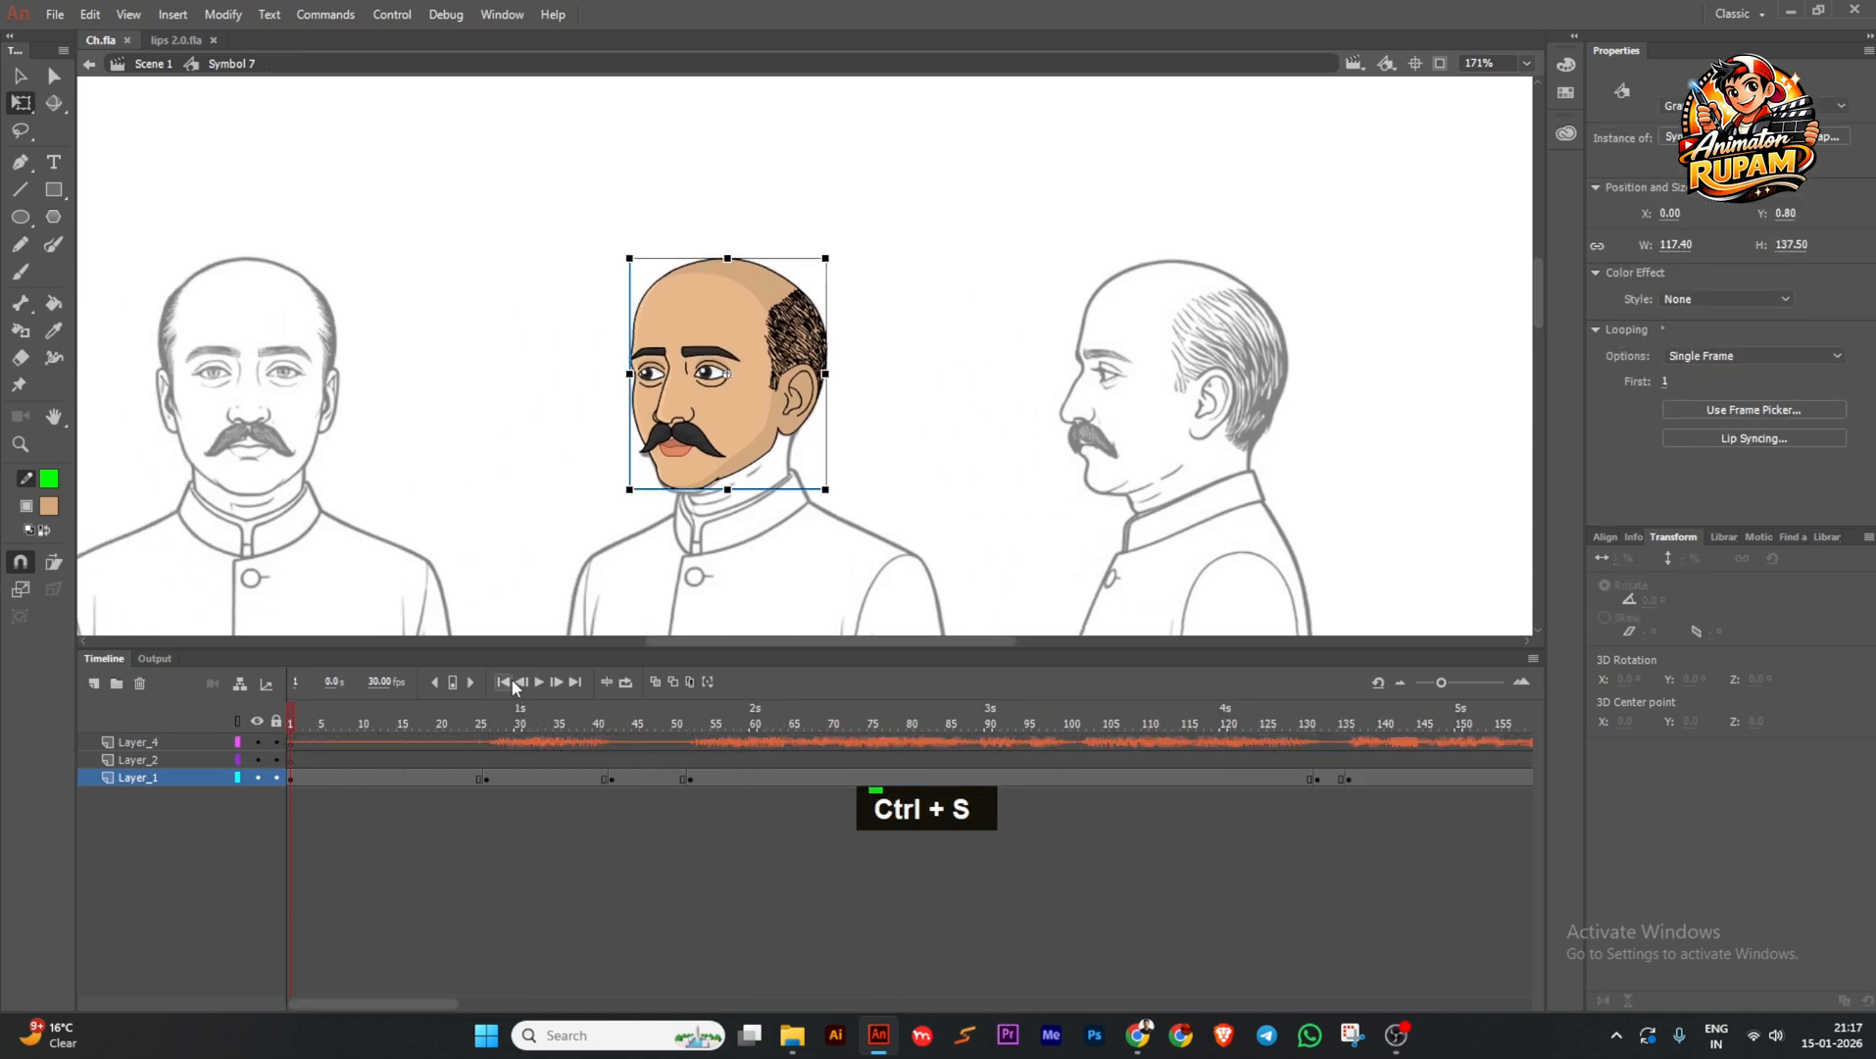
left_click(539, 682)
scroll(978, 413, "down", 1)
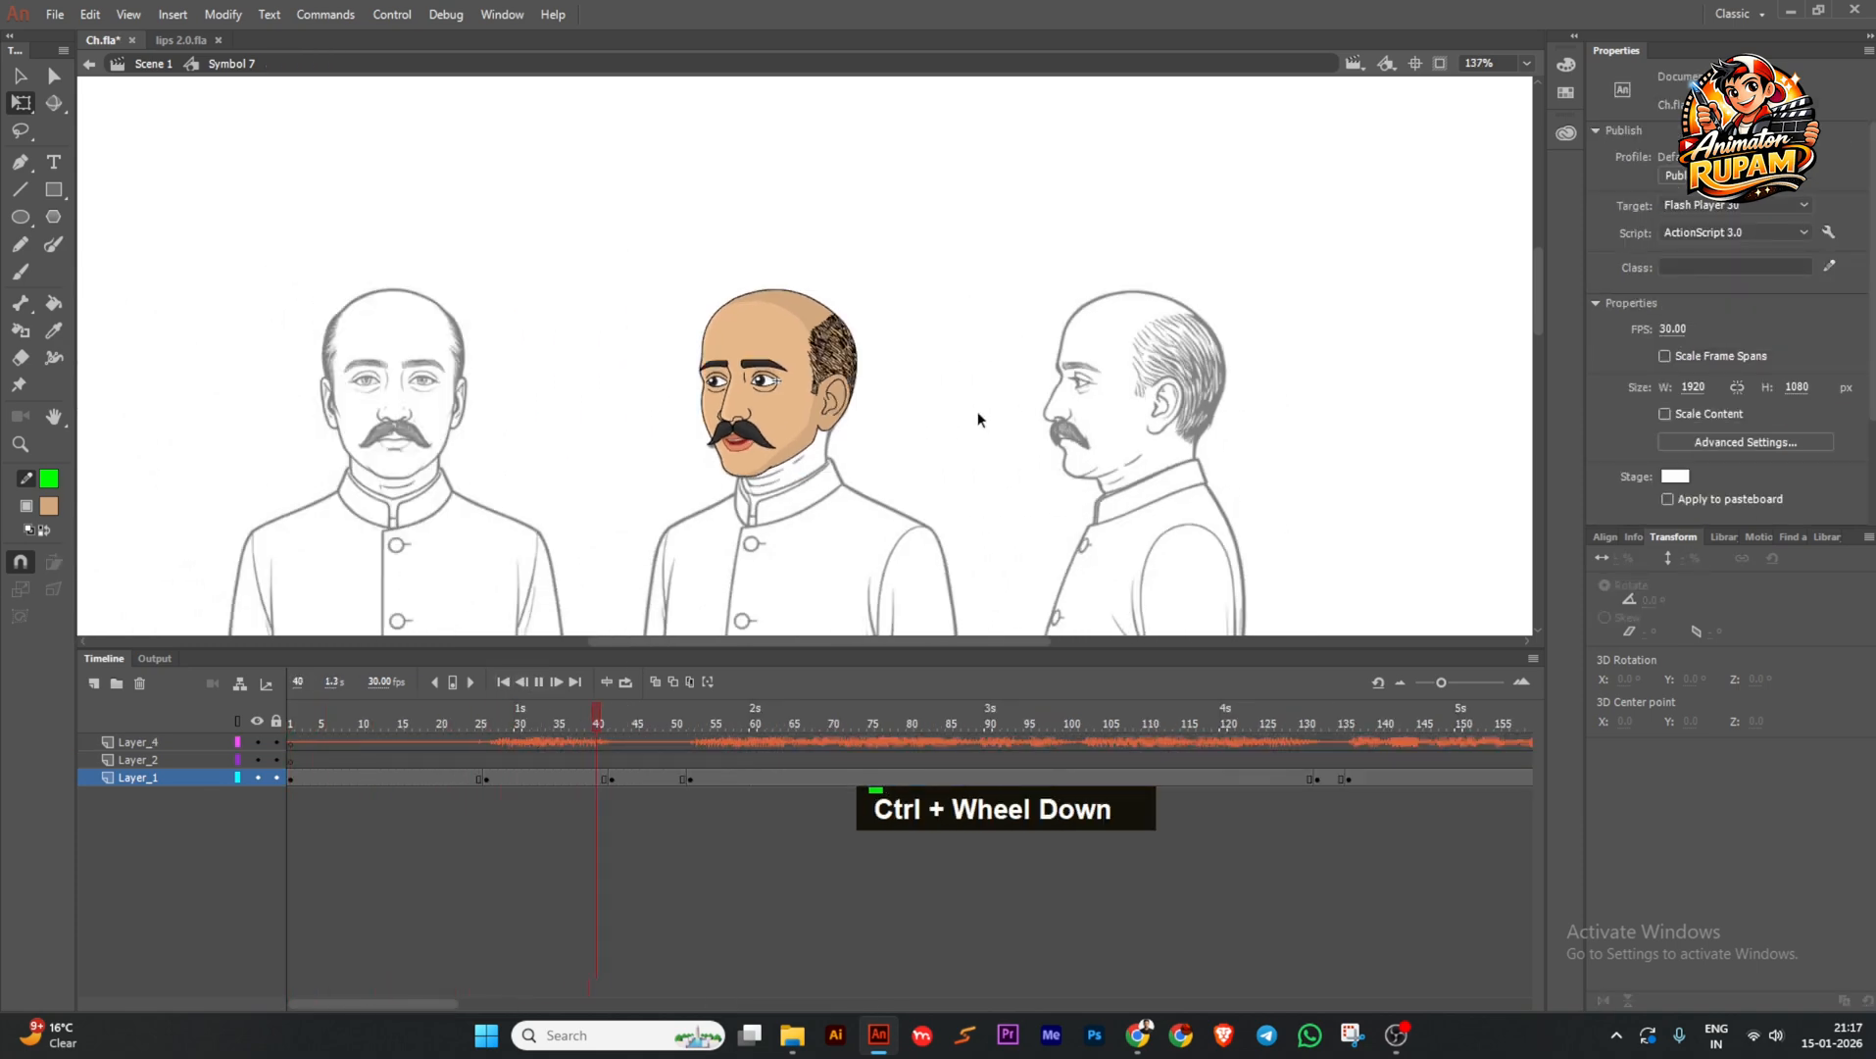